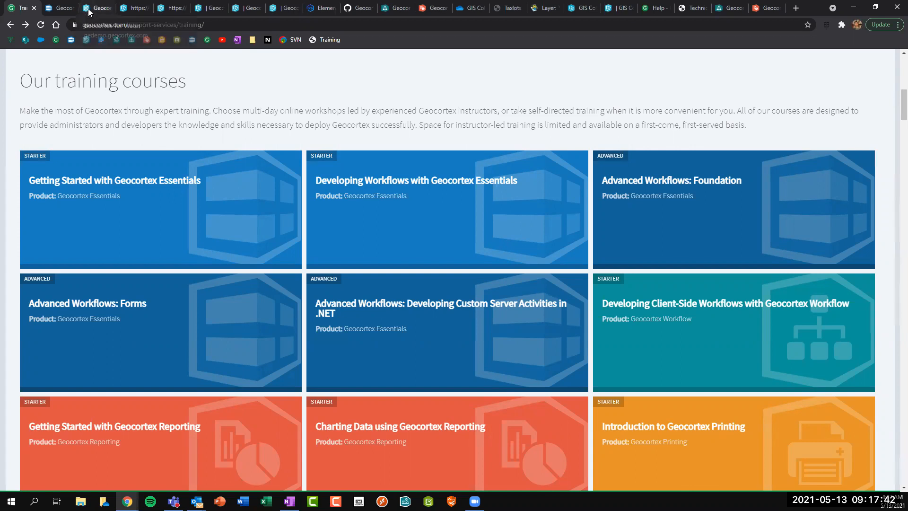
Switch from the Training page to the Geocortex for Water map.
{"action": "left_click", "coordinate": [90, 10]}
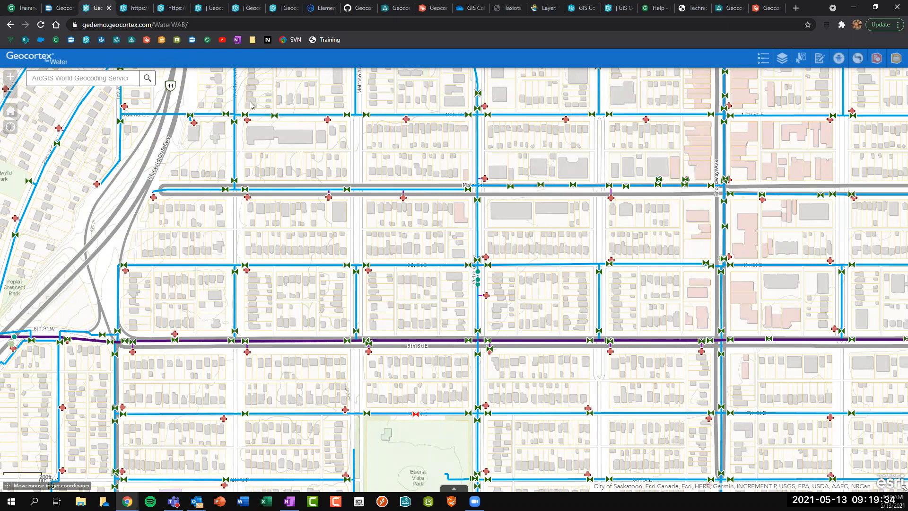
Open the attribute popup of a hydrant on the water map.
{"action": "left_click_drag", "start_coordinate": [421, 213], "coordinate": [420, 213]}
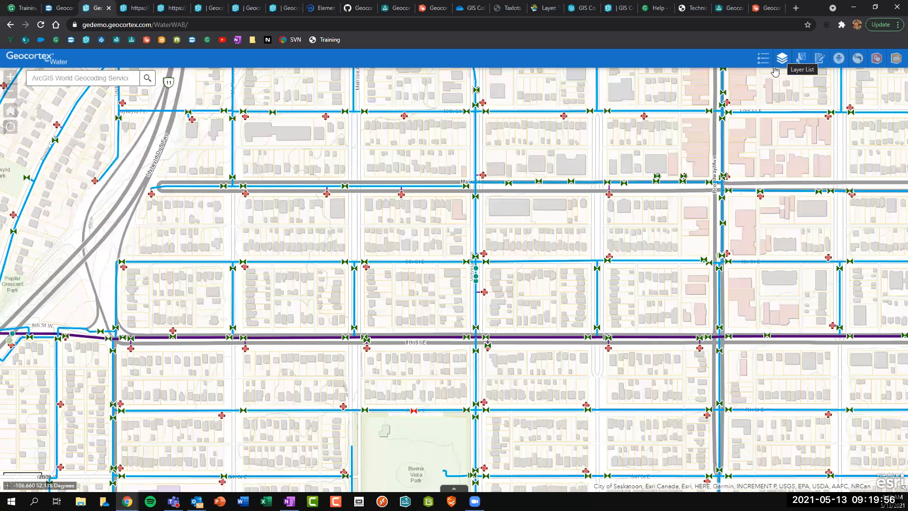
{"action": "left_click", "coordinate": [483, 291]}
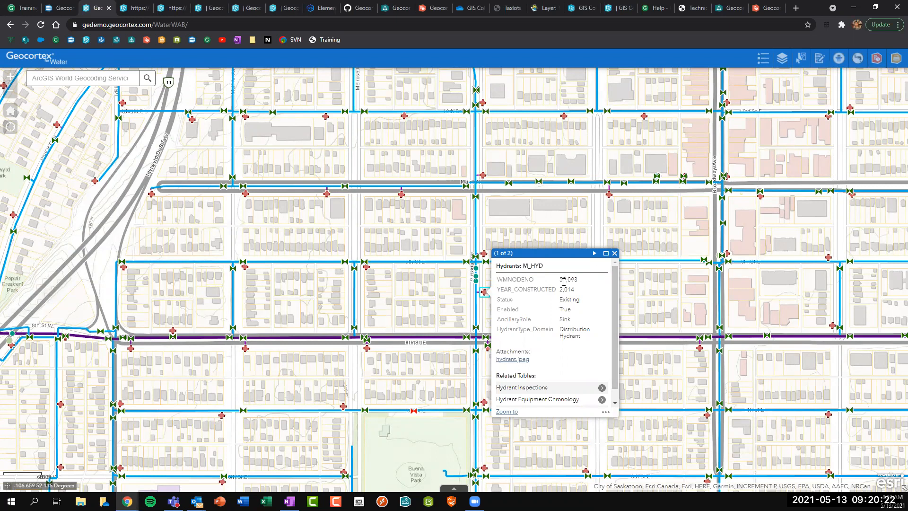
Run a report on the hydrant from the popup's actions menu.
{"action": "left_click", "coordinate": [605, 414]}
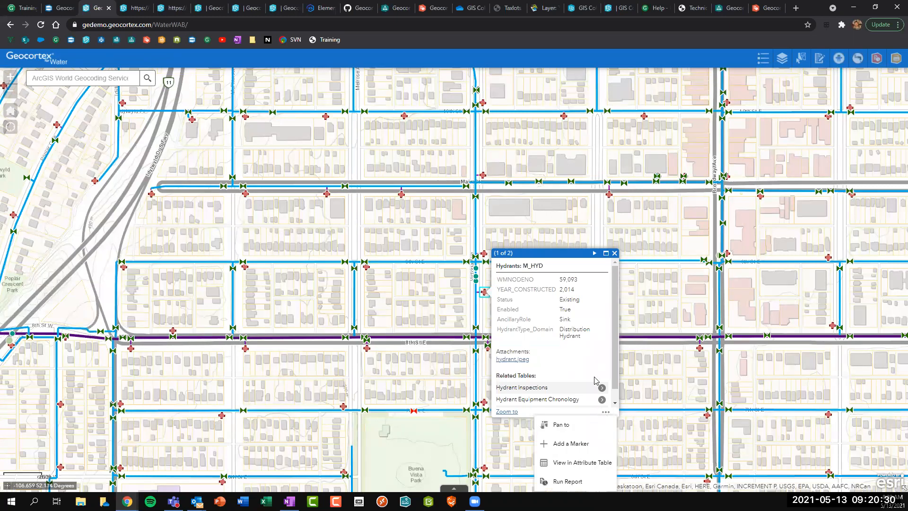
{"action": "left_click", "coordinate": [567, 481]}
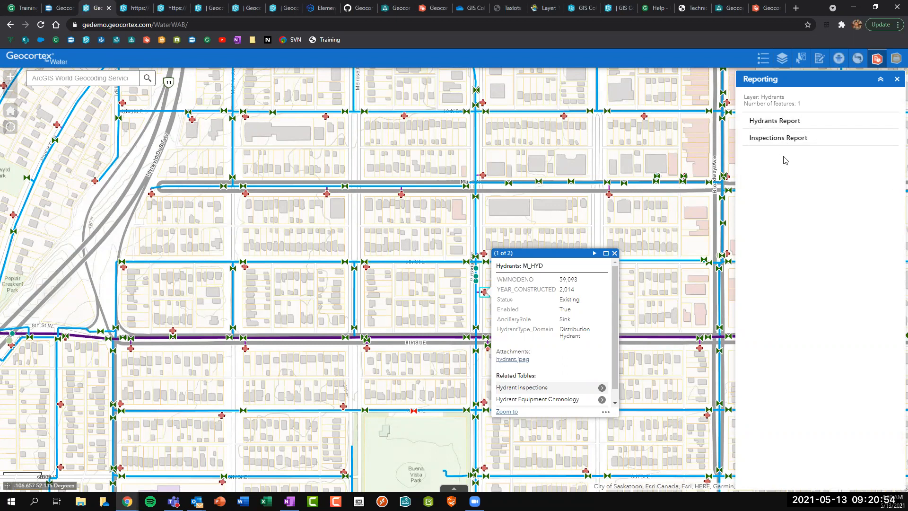
Generate and view the Hydrants Report PDF for hydrant 59093, then close the PDF.
{"action": "left_click", "coordinate": [773, 124]}
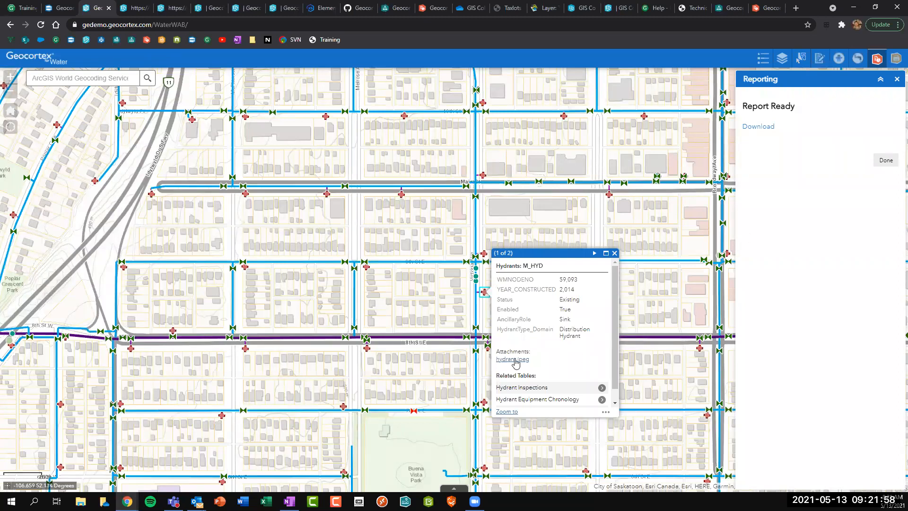
{"action": "left_click", "coordinate": [758, 127]}
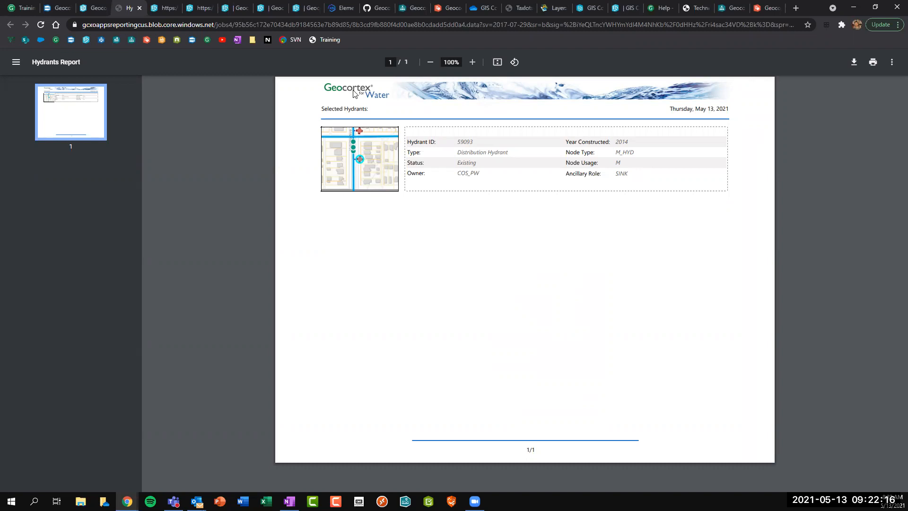
{"action": "left_click", "coordinate": [139, 8]}
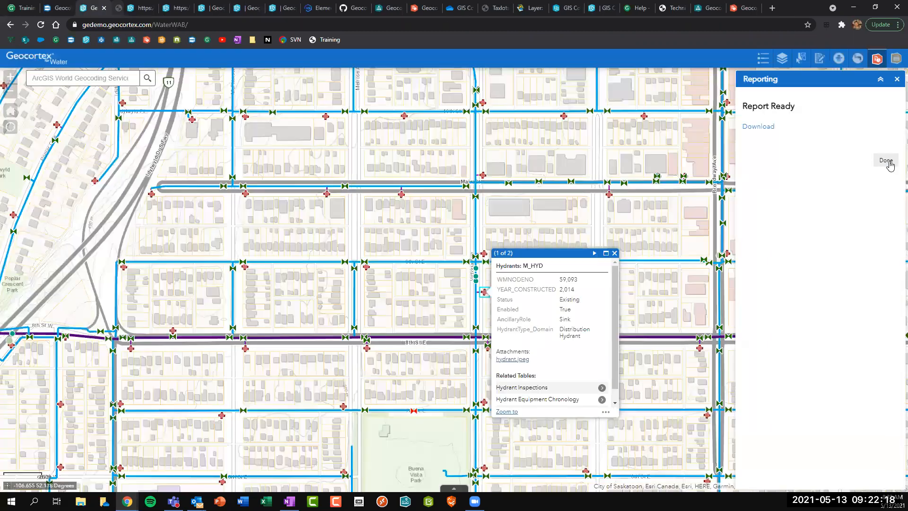
Close the report panel and hydrant popup, then open the Search Hydrants workflow.
{"action": "left_click", "coordinate": [897, 79]}
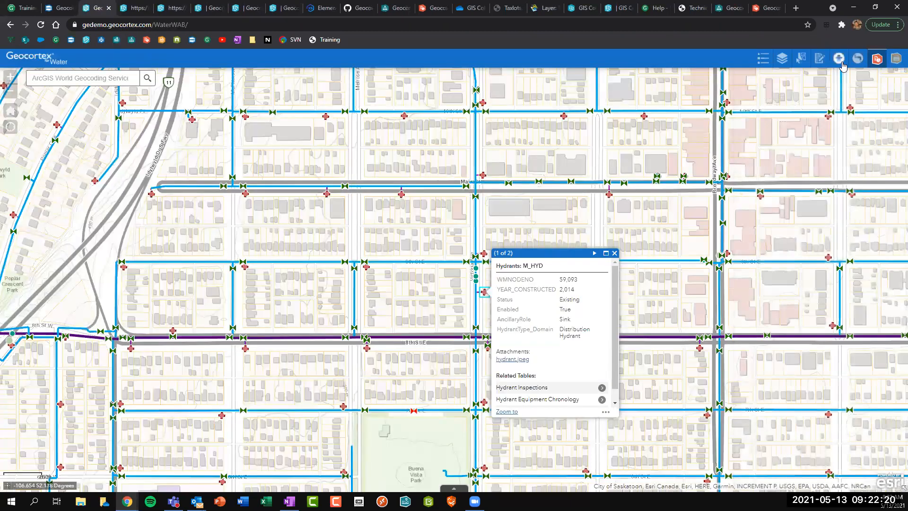
{"action": "left_click", "coordinate": [615, 253]}
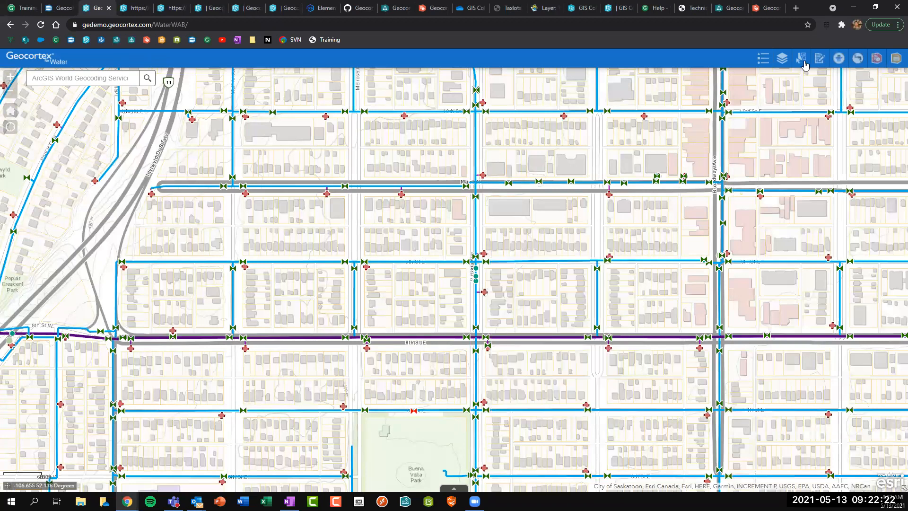
{"action": "left_click", "coordinate": [839, 59]}
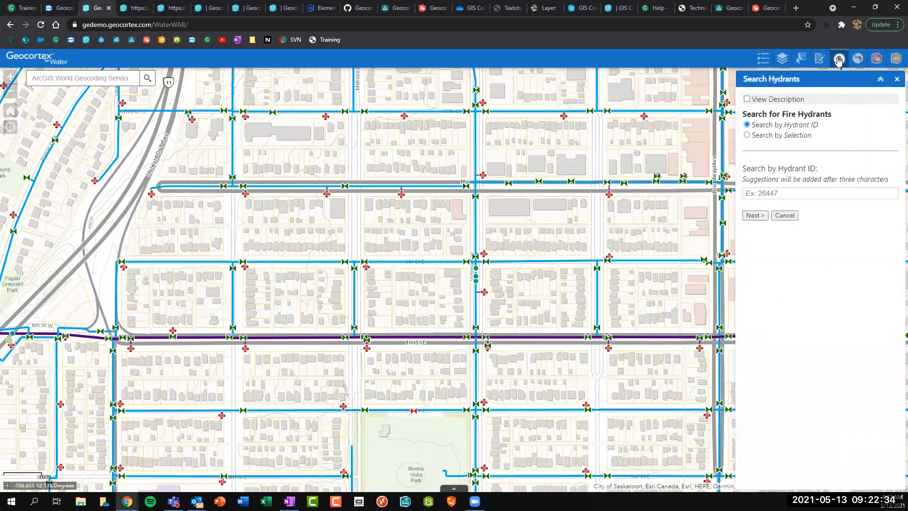
{"action": "left_click", "coordinate": [758, 101]}
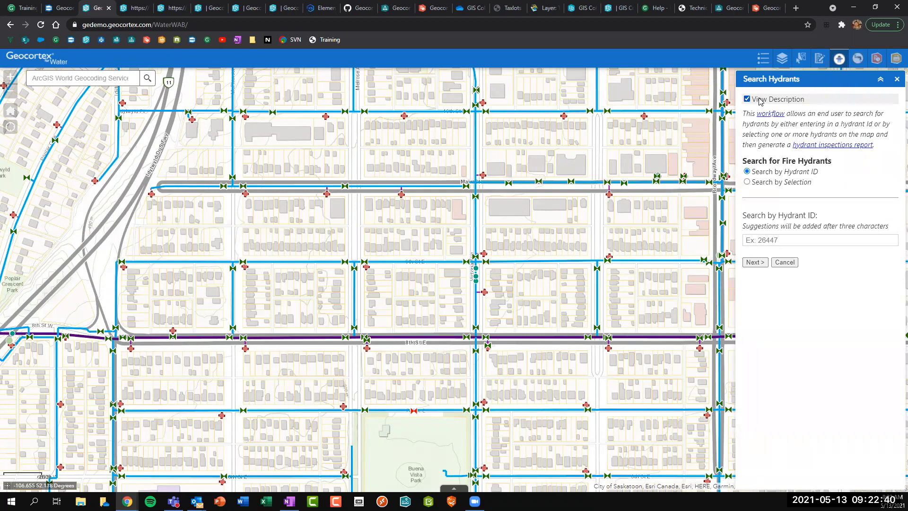
{"action": "left_click", "coordinate": [747, 99]}
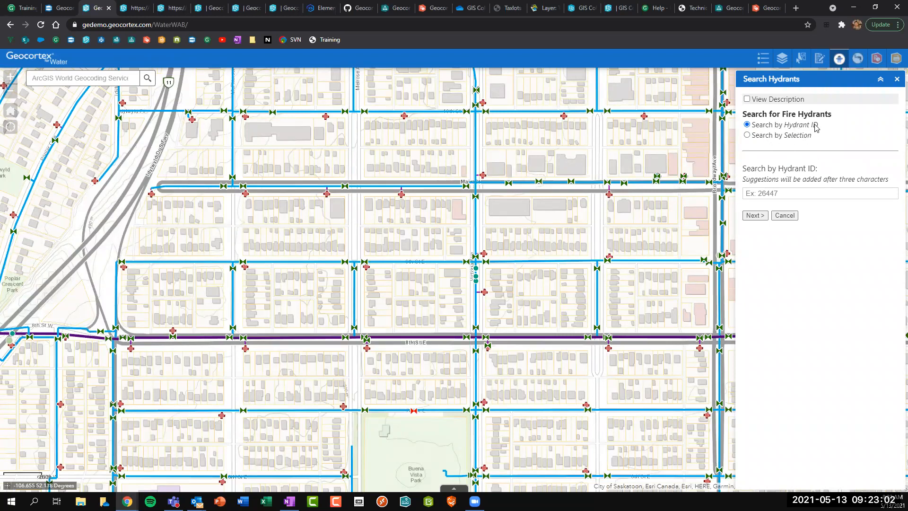
Switch to Search by Selection and box-select hydrants 354, 389 and 26447 on the map.
{"action": "left_click", "coordinate": [775, 137]}
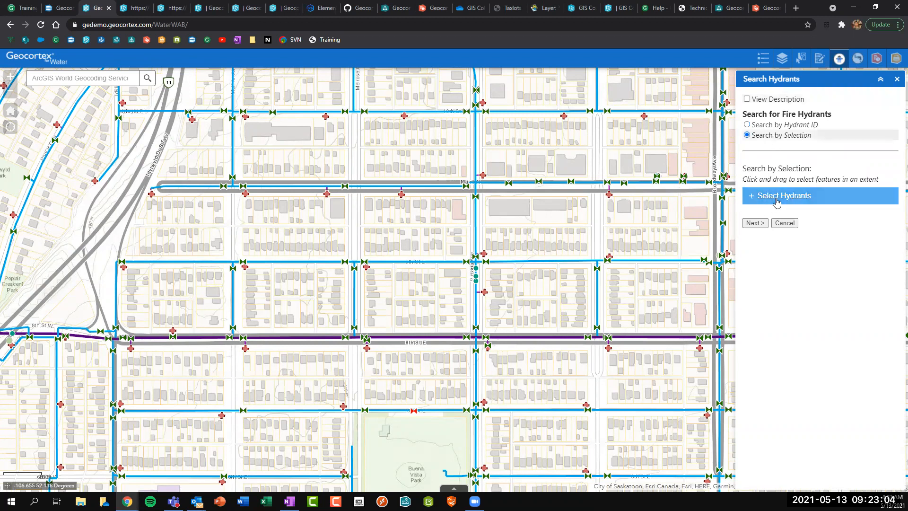
{"action": "left_click", "coordinate": [784, 126]}
{"action": "left_click", "coordinate": [776, 190]}
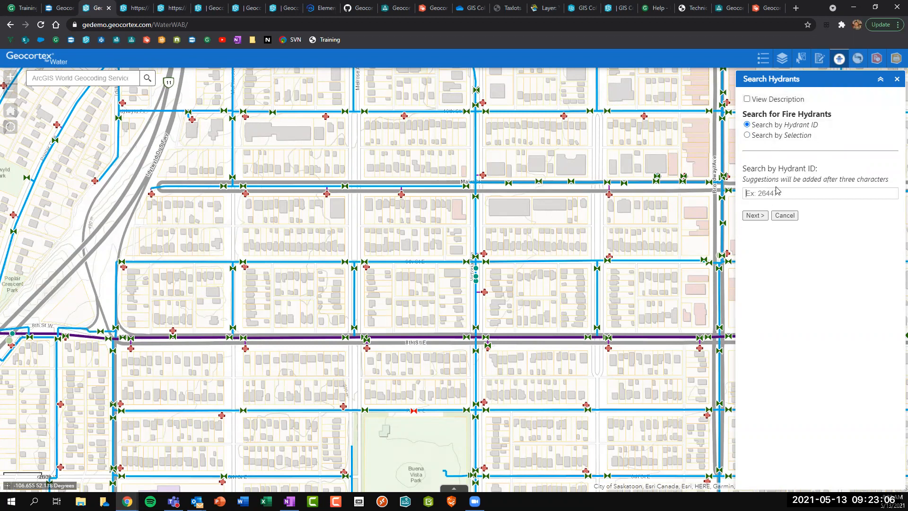
{"action": "type", "text": "264"}
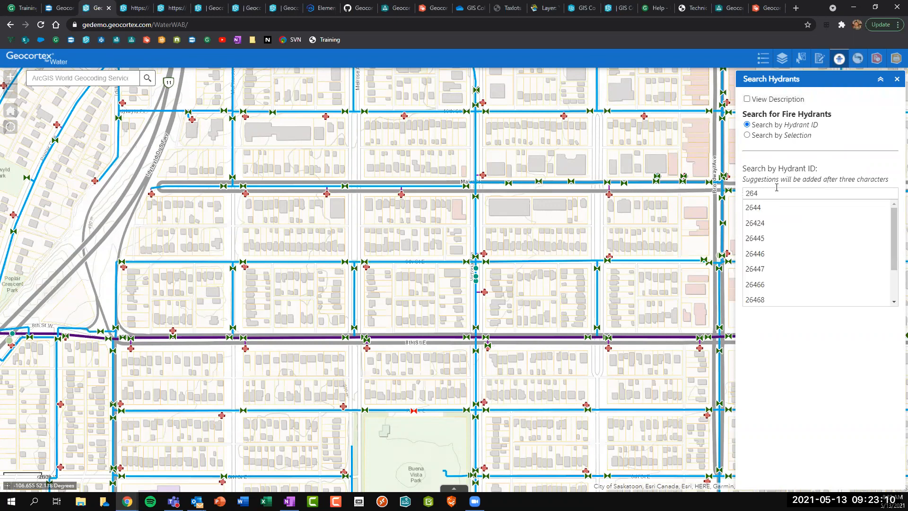
{"action": "type", "text": "4"}
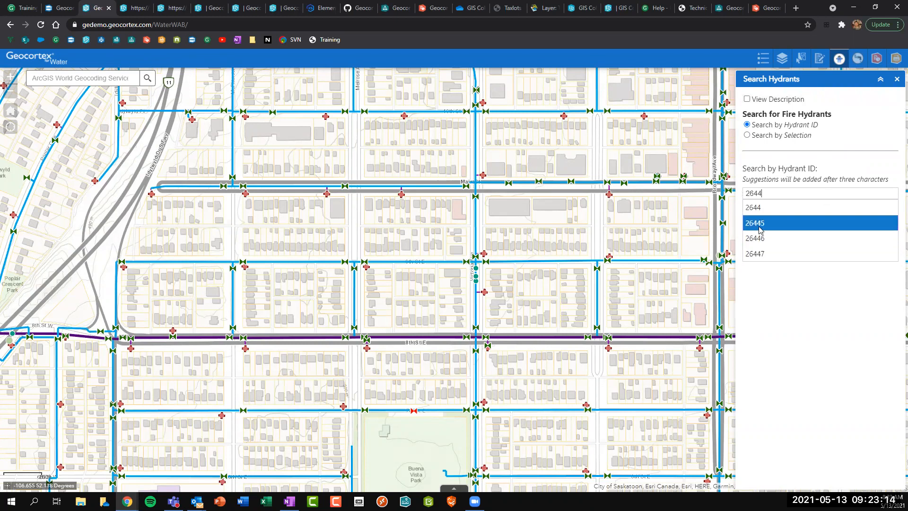
{"action": "key", "text": "BackSpace"}
{"action": "key", "text": "BackSpace"}
{"action": "key", "text": "BackSpace"}
{"action": "key", "text": "BackSpace"}
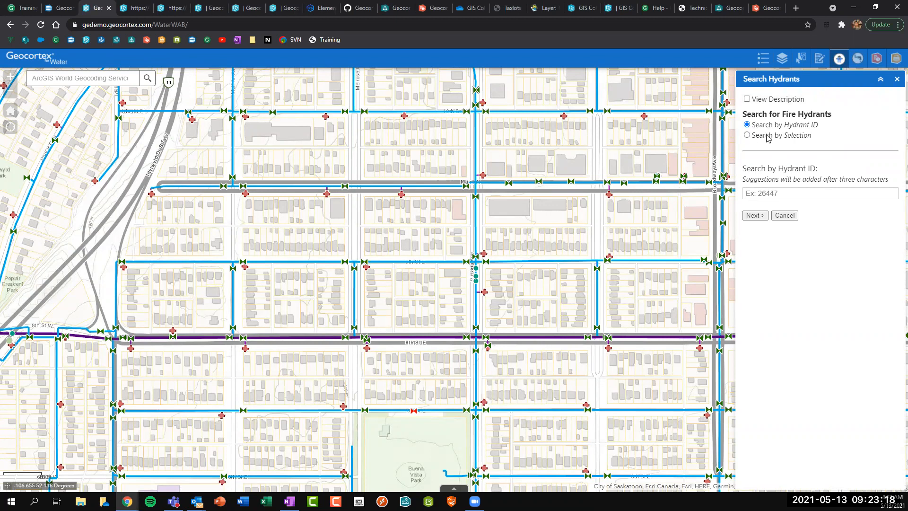
{"action": "left_click", "coordinate": [766, 135]}
{"action": "left_click", "coordinate": [776, 197]}
{"action": "left_click_drag", "start_coordinate": [382, 149], "coordinate": [502, 261]}
Tick only hydrant 389 for the report.
{"action": "left_click", "coordinate": [757, 221]}
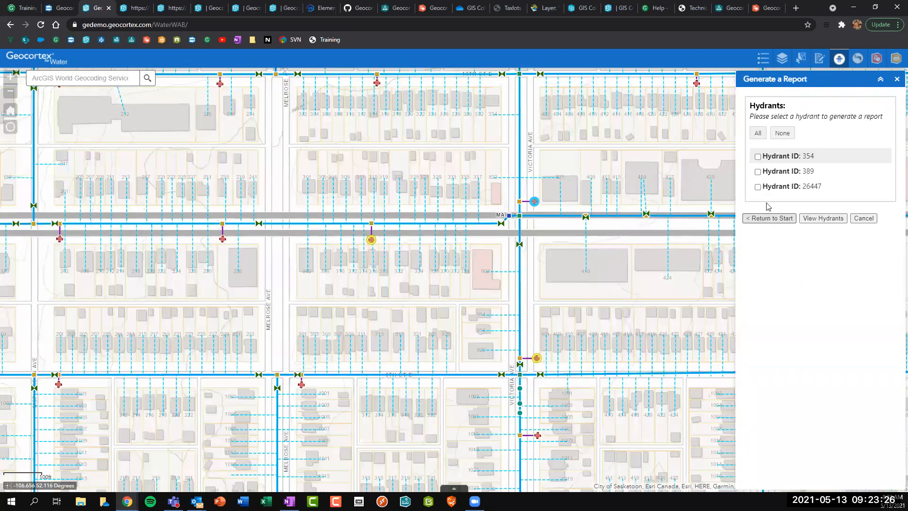
{"action": "left_click", "coordinate": [783, 159]}
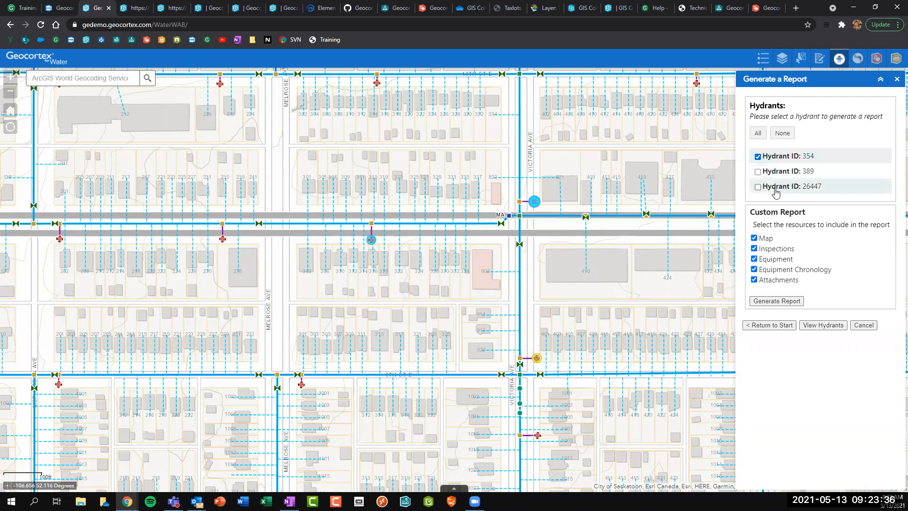
{"action": "left_click", "coordinate": [774, 175]}
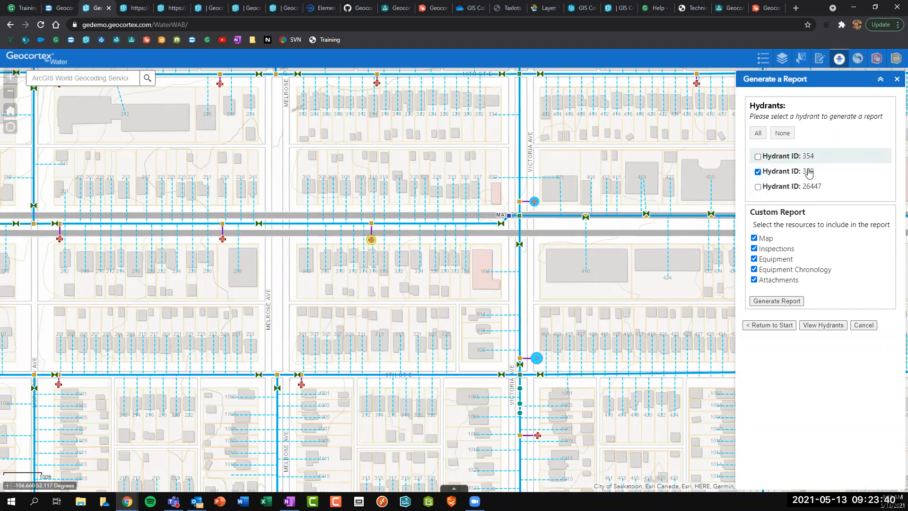
{"action": "left_click", "coordinate": [780, 178]}
{"action": "left_click", "coordinate": [780, 178]}
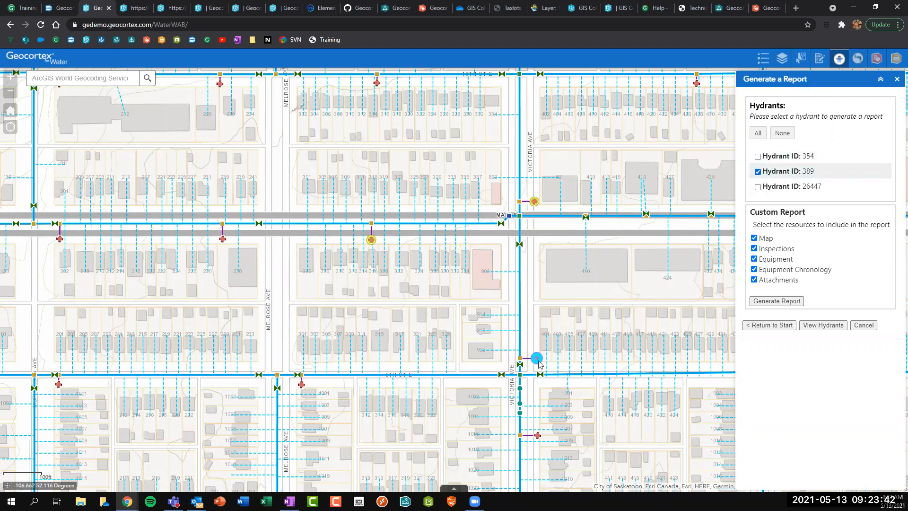
{"action": "left_click", "coordinate": [774, 175]}
{"action": "left_click", "coordinate": [774, 175]}
Include all five report resources and check hydrant 389's related tables on the map.
{"action": "left_click_drag", "start_coordinate": [753, 213], "coordinate": [797, 222]}
{"action": "left_click", "coordinate": [797, 212]}
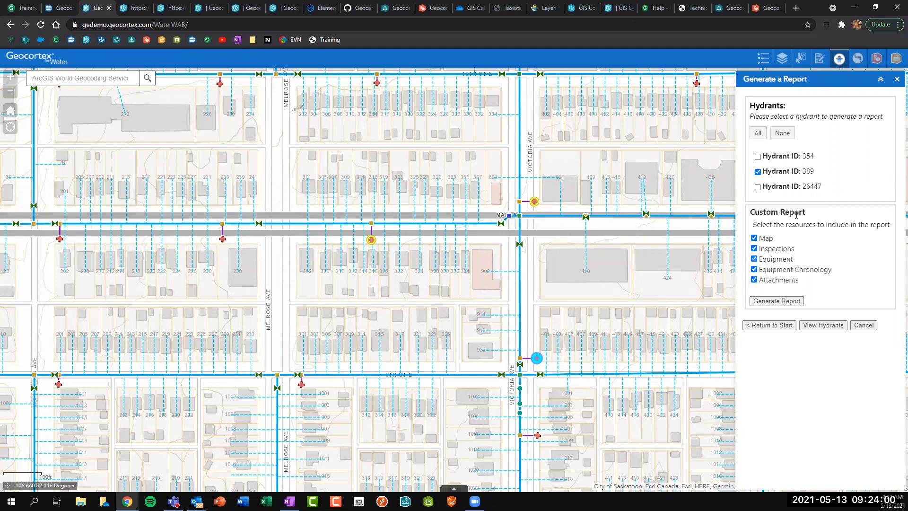
{"action": "left_click", "coordinate": [537, 359]}
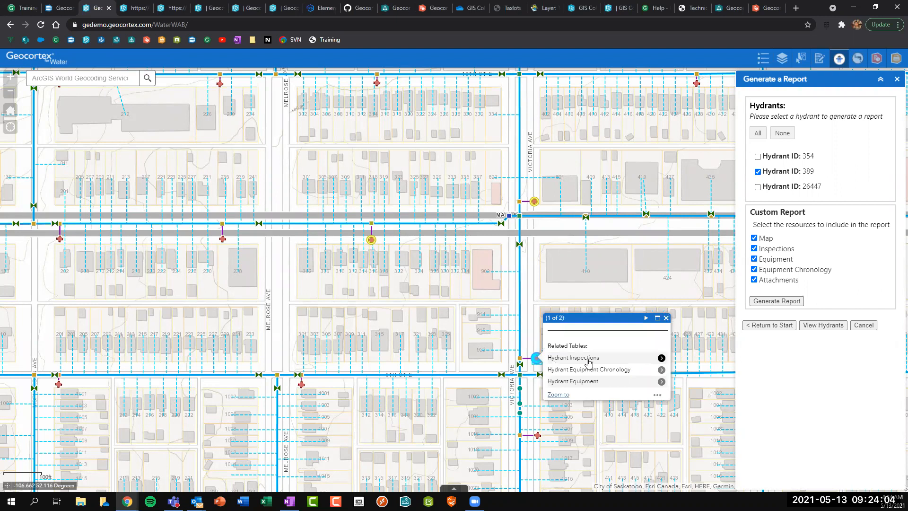
{"action": "left_click", "coordinate": [665, 317]}
Review hydrant 389's WMNODENO field and inspection records in its popup, then close it.
{"action": "left_click", "coordinate": [537, 360]}
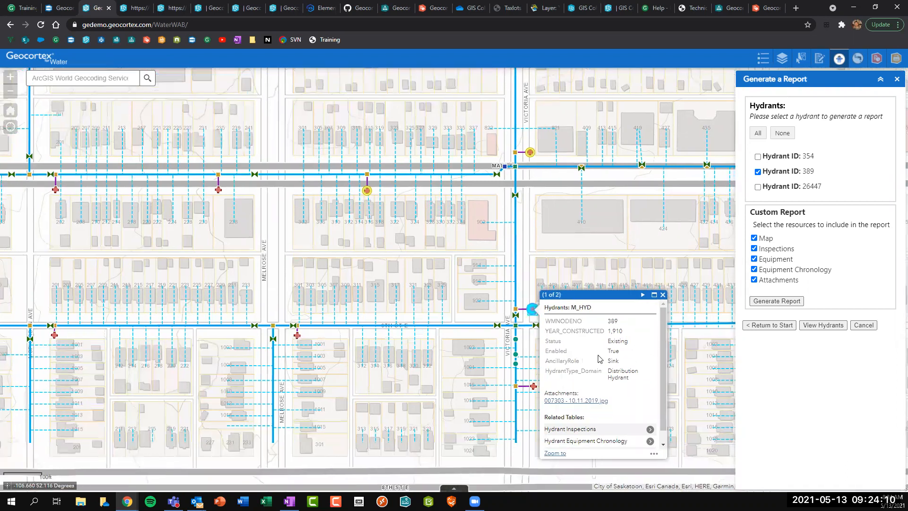
{"action": "left_click_drag", "start_coordinate": [544, 321], "coordinate": [600, 332]}
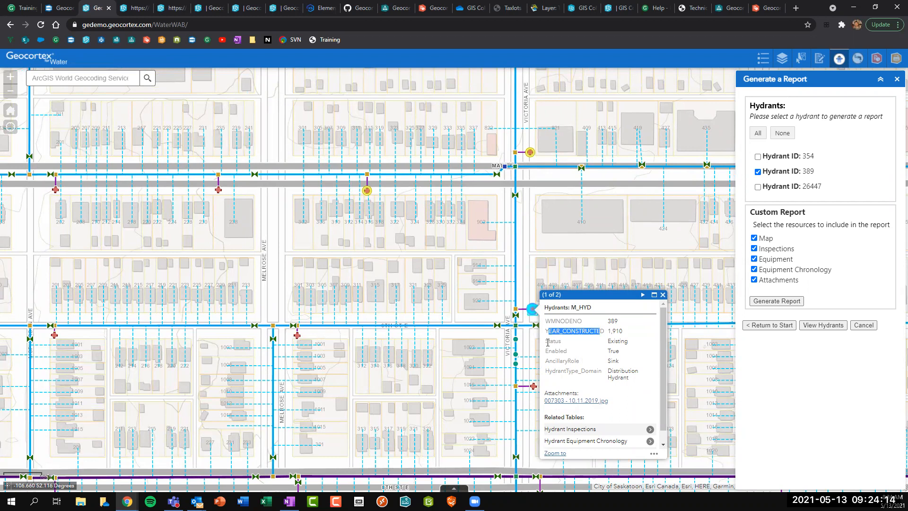
{"action": "left_click", "coordinate": [547, 341]}
{"action": "scroll", "coordinate": [548, 341], "scroll_direction": "down", "scroll_amount": 1}
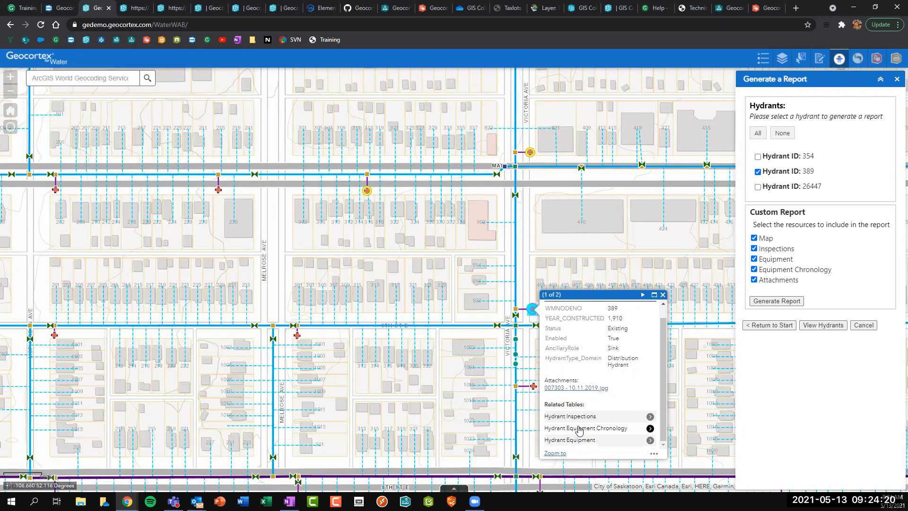
{"action": "left_click", "coordinate": [595, 419]}
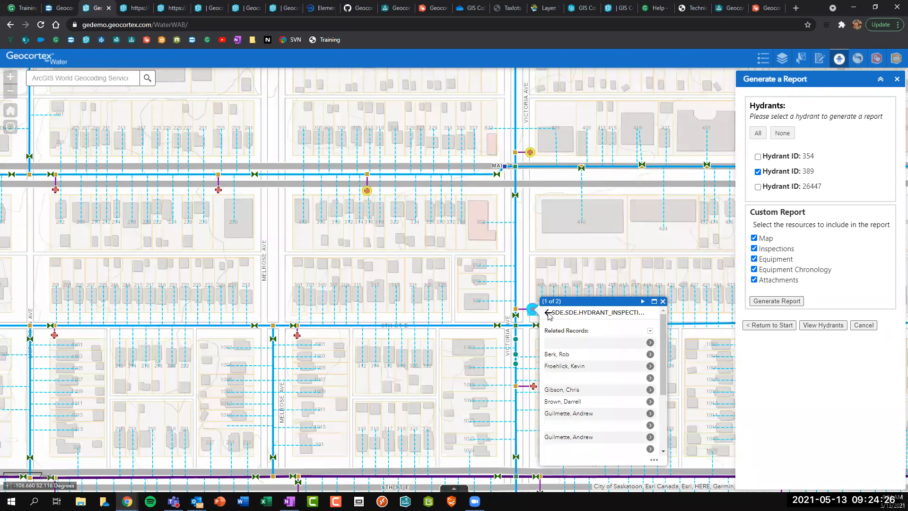
{"action": "left_click", "coordinate": [547, 313]}
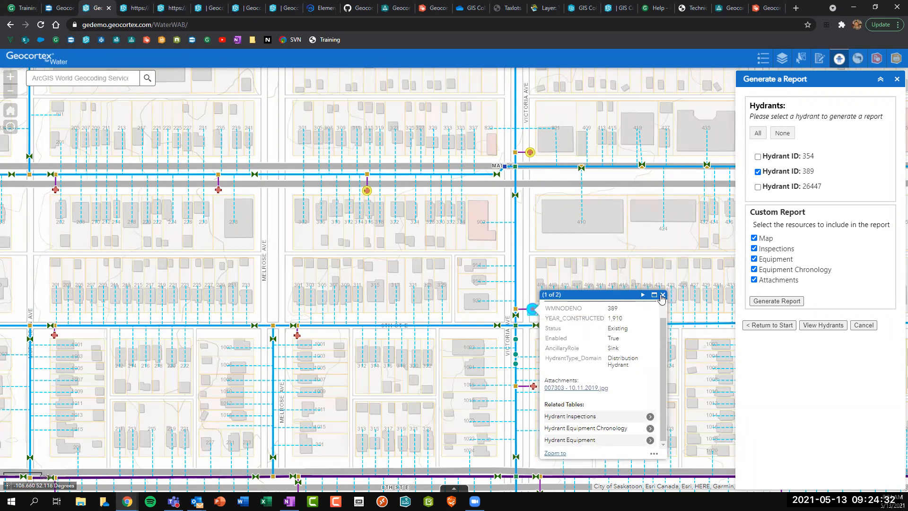
{"action": "left_click", "coordinate": [661, 295]}
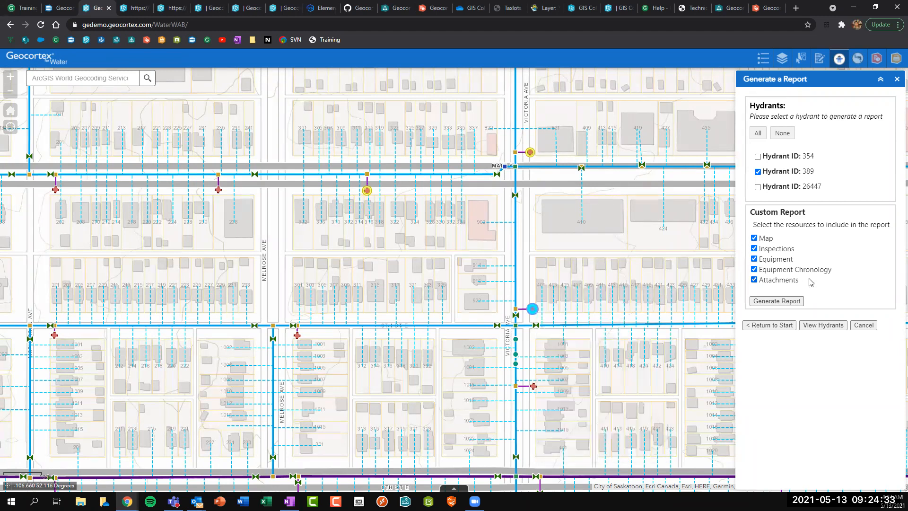
Uncheck Map, generate hydrant 389's report and open the PDF.
{"action": "left_click", "coordinate": [766, 240]}
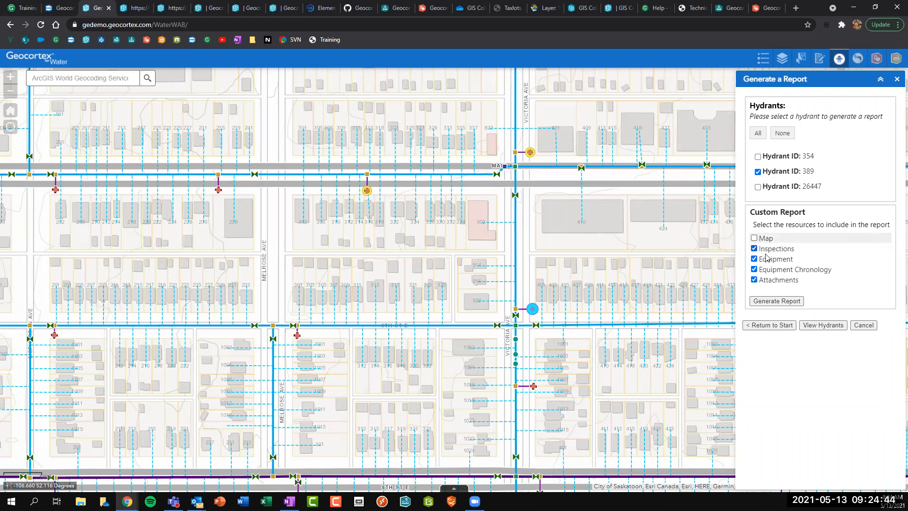
{"action": "left_click", "coordinate": [762, 302]}
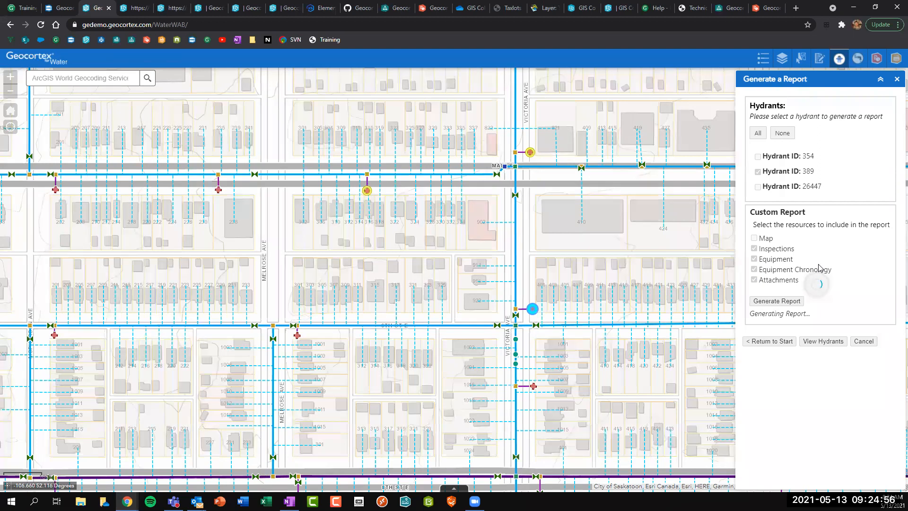
{"action": "left_click", "coordinate": [784, 316]}
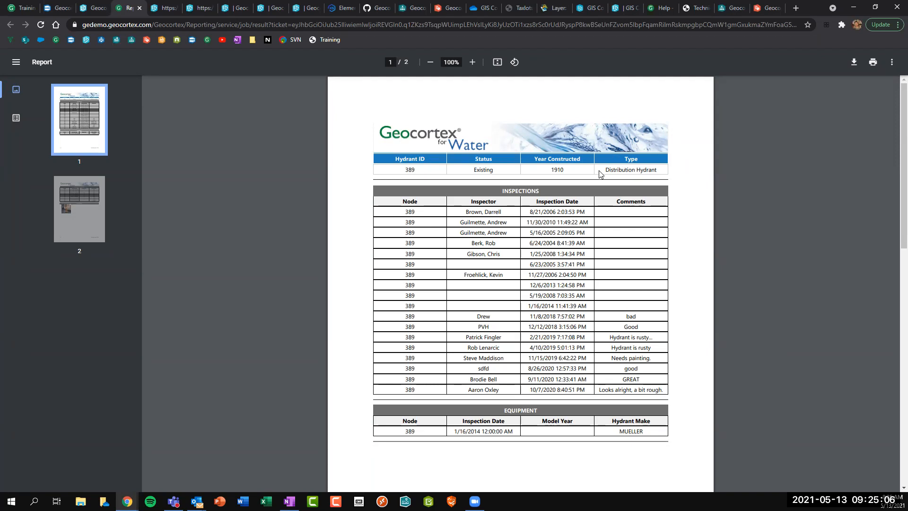
Read both pages of the report, noting the Distribution Hydrant type, then close it.
{"action": "left_click_drag", "start_coordinate": [601, 171], "coordinate": [649, 170]}
{"action": "left_click", "coordinate": [556, 171]}
{"action": "scroll", "coordinate": [540, 276], "scroll_direction": "down", "scroll_amount": 3}
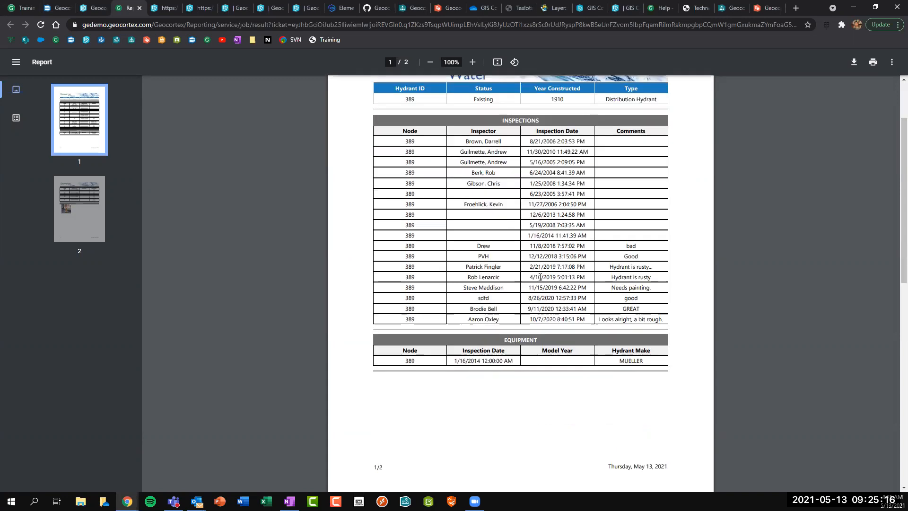
{"action": "scroll", "coordinate": [523, 292], "scroll_direction": "down", "scroll_amount": 3}
{"action": "scroll", "coordinate": [523, 293], "scroll_direction": "down", "scroll_amount": 3}
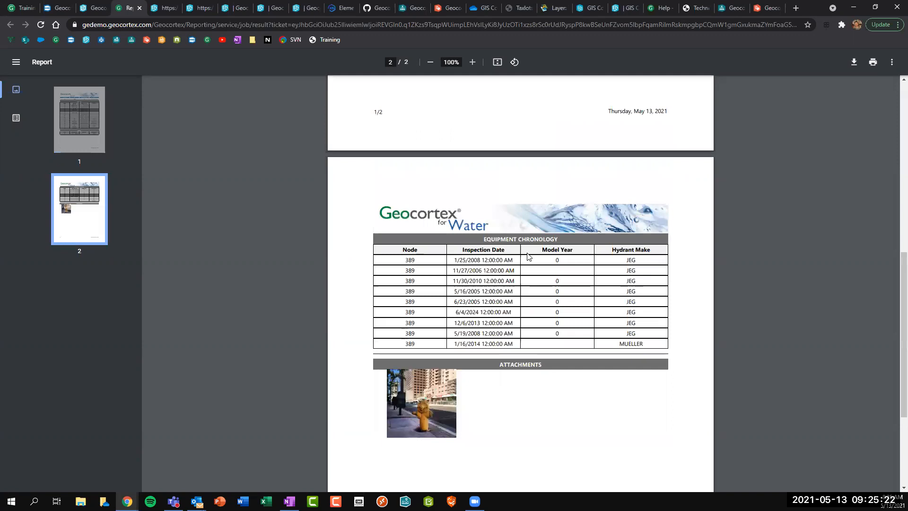
{"action": "scroll", "coordinate": [528, 255], "scroll_direction": "down", "scroll_amount": 2}
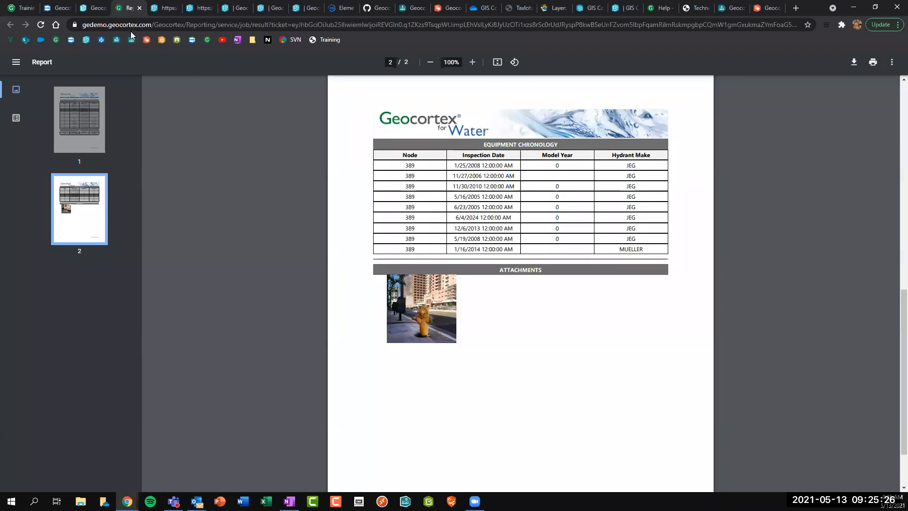
{"action": "left_click", "coordinate": [139, 8]}
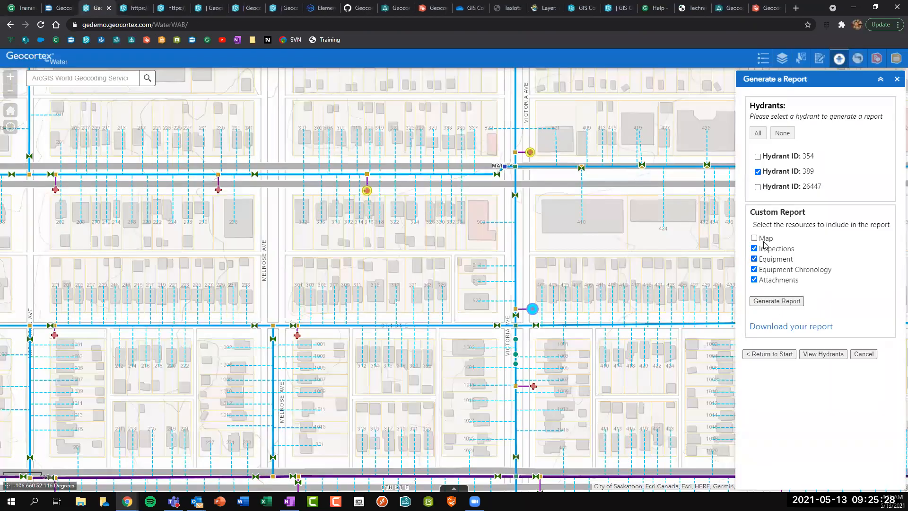
Regenerate the hydrant 389 report with only Map and Inspections included, then open the download.
{"action": "left_click", "coordinate": [754, 238]}
{"action": "left_click", "coordinate": [754, 258]}
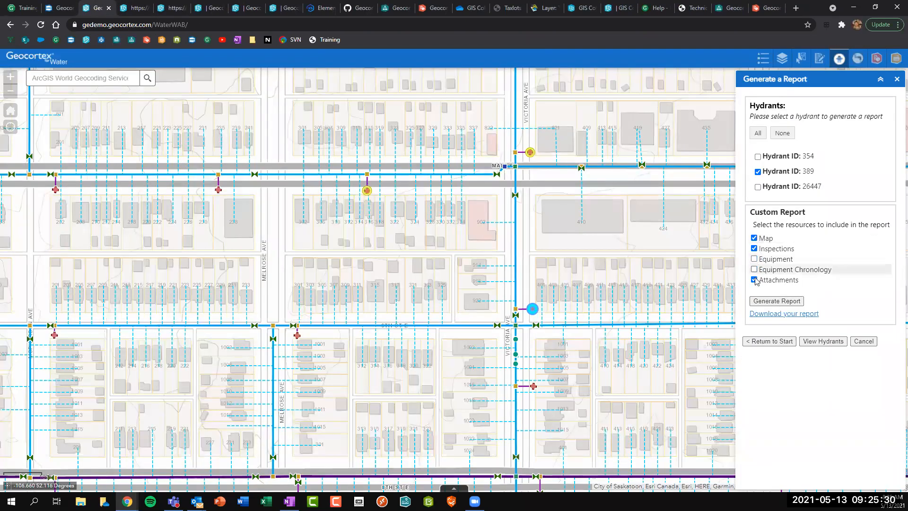
{"action": "left_click", "coordinate": [774, 302]}
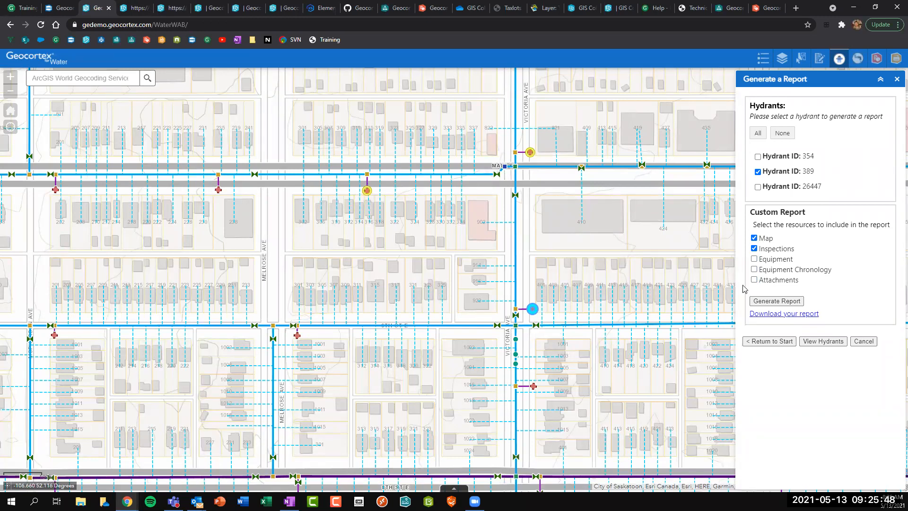
{"action": "left_click", "coordinate": [810, 315]}
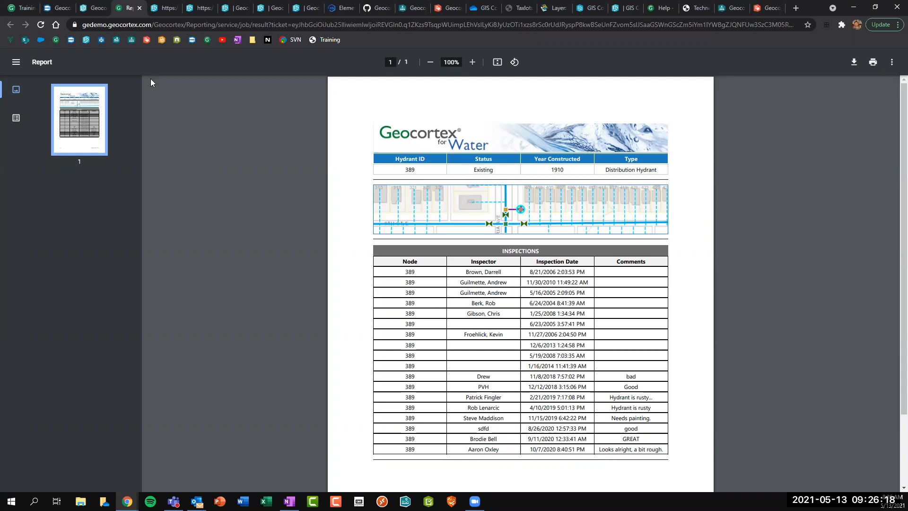
Reset the WaterWAB viewer to the hydrant search start and switch to the Workflow Designer.
{"action": "left_click", "coordinate": [100, 9]}
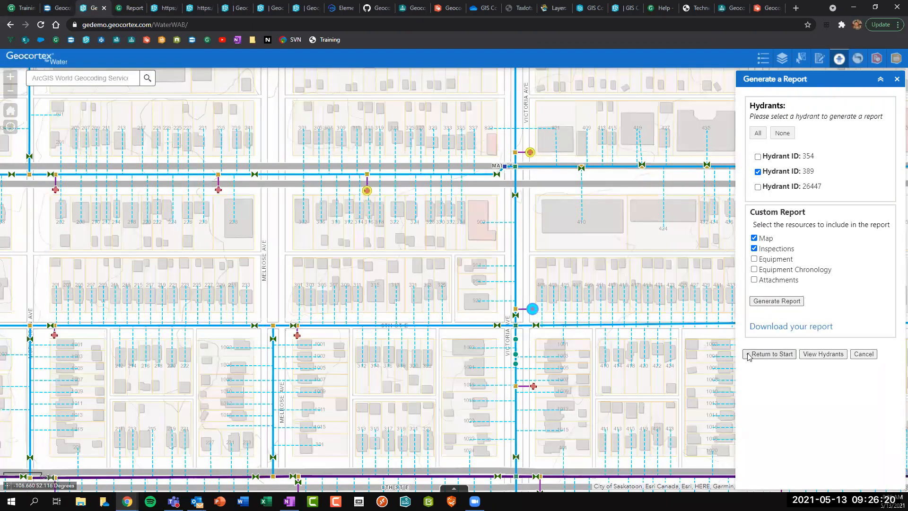
{"action": "left_click", "coordinate": [771, 341]}
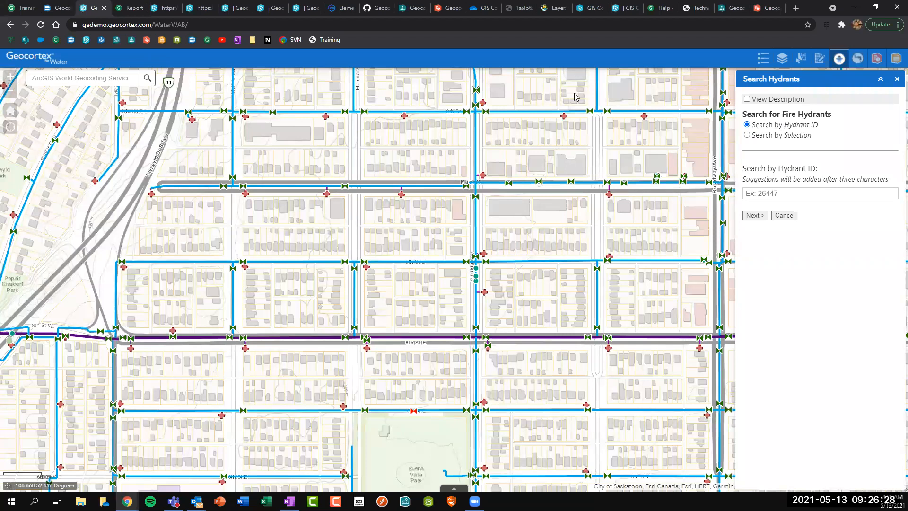
{"action": "left_click", "coordinate": [411, 8]}
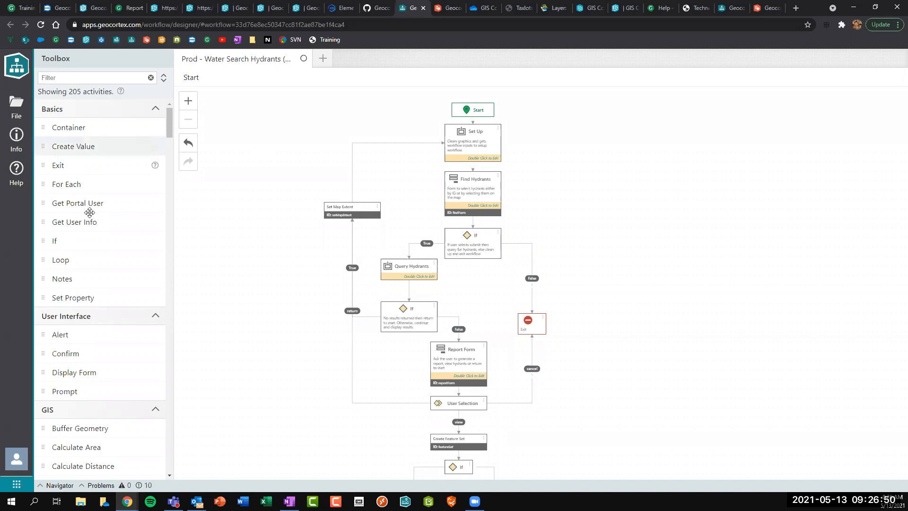
{"action": "scroll", "coordinate": [90, 241], "scroll_direction": "down", "scroll_amount": 1}
{"action": "scroll", "coordinate": [90, 246], "scroll_direction": "down", "scroll_amount": 3}
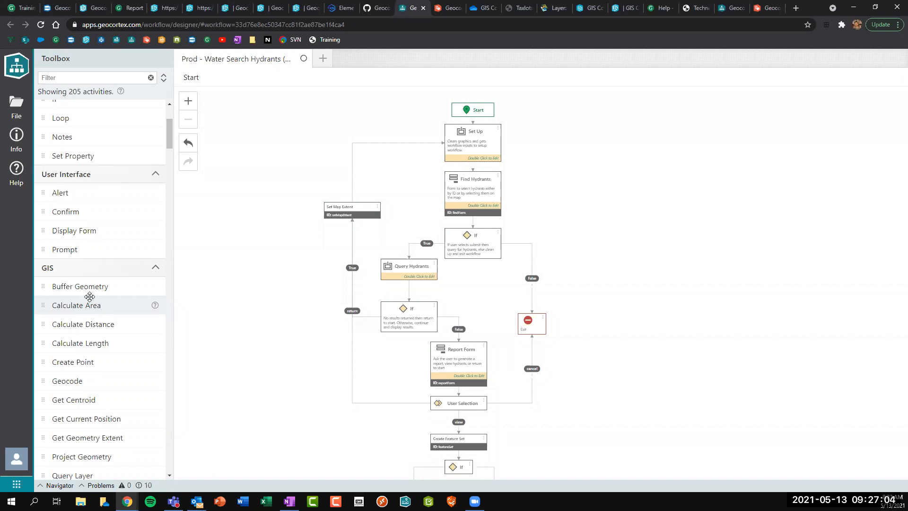
{"action": "scroll", "coordinate": [89, 297], "scroll_direction": "up", "scroll_amount": 3}
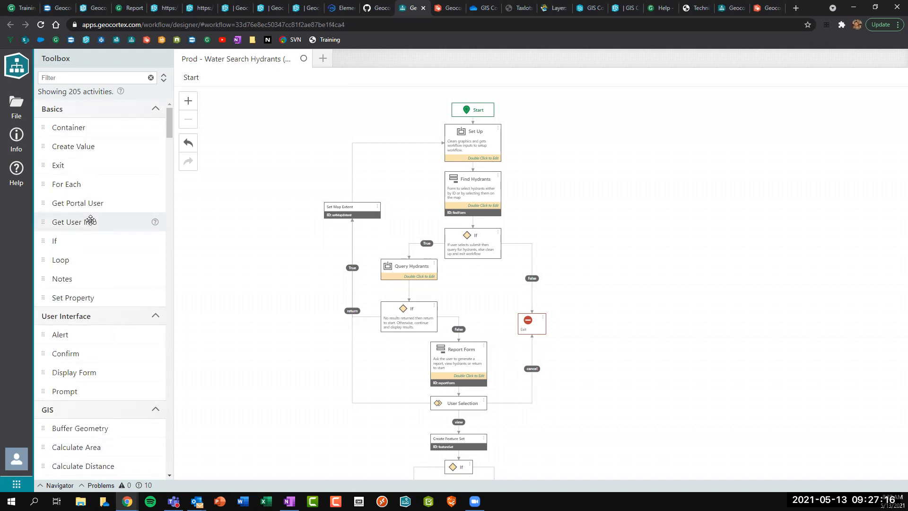
{"action": "left_click_drag", "start_coordinate": [66, 243], "coordinate": [271, 259]}
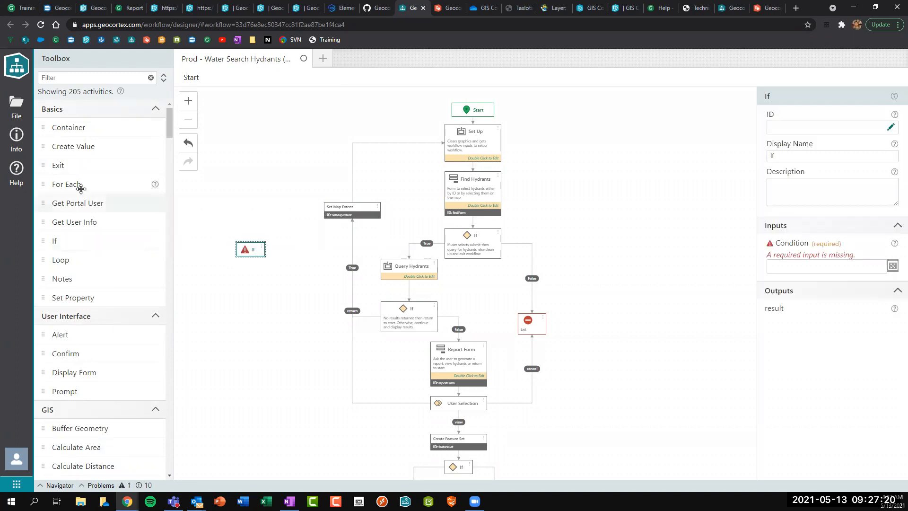
{"action": "left_click_drag", "start_coordinate": [76, 185], "coordinate": [242, 306]}
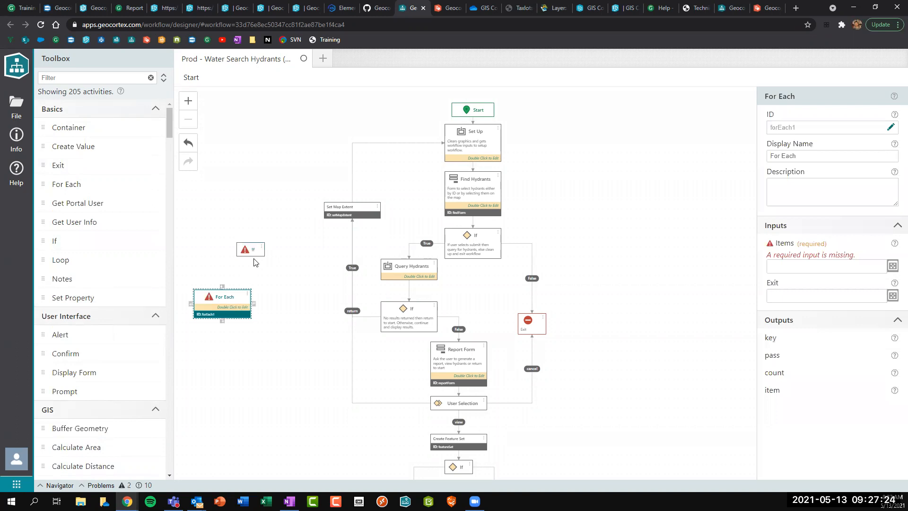
{"action": "key", "text": "Delete"}
{"action": "left_click", "coordinate": [245, 252]}
{"action": "key", "text": "Delete"}
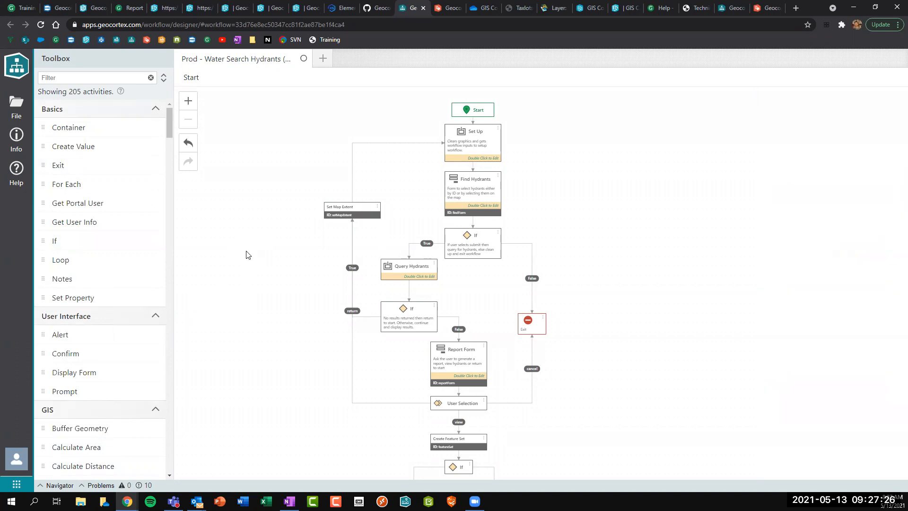
Stack Buffer Geometry, Get Current Position, Query Layer and Run Geoprocessing activities vertically on the canvas.
{"action": "scroll", "coordinate": [71, 269], "scroll_direction": "down", "scroll_amount": 4}
{"action": "left_click_drag", "start_coordinate": [69, 238], "coordinate": [242, 294]}
{"action": "scroll", "coordinate": [100, 290], "scroll_direction": "down", "scroll_amount": 2}
{"action": "left_click_drag", "start_coordinate": [99, 285], "coordinate": [245, 297]}
{"action": "left_click_drag", "start_coordinate": [72, 337], "coordinate": [244, 321]}
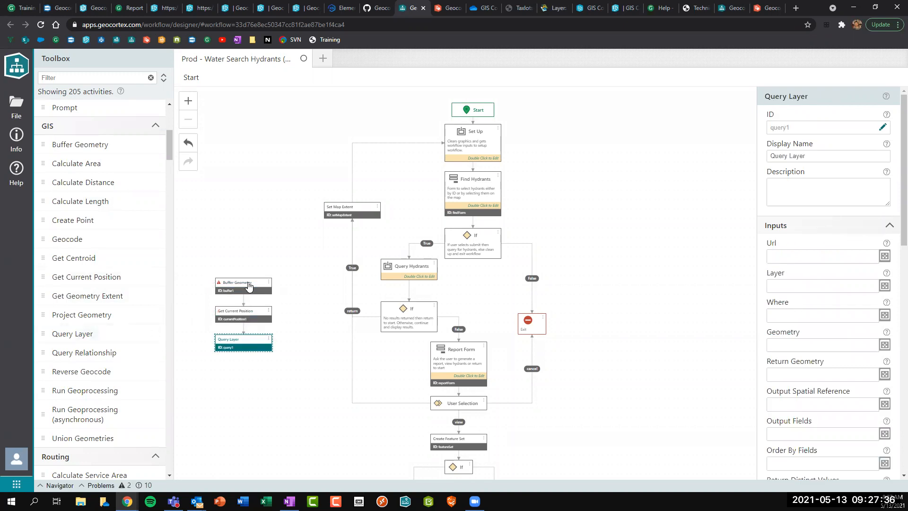
{"action": "left_click_drag", "start_coordinate": [80, 391], "coordinate": [247, 349]}
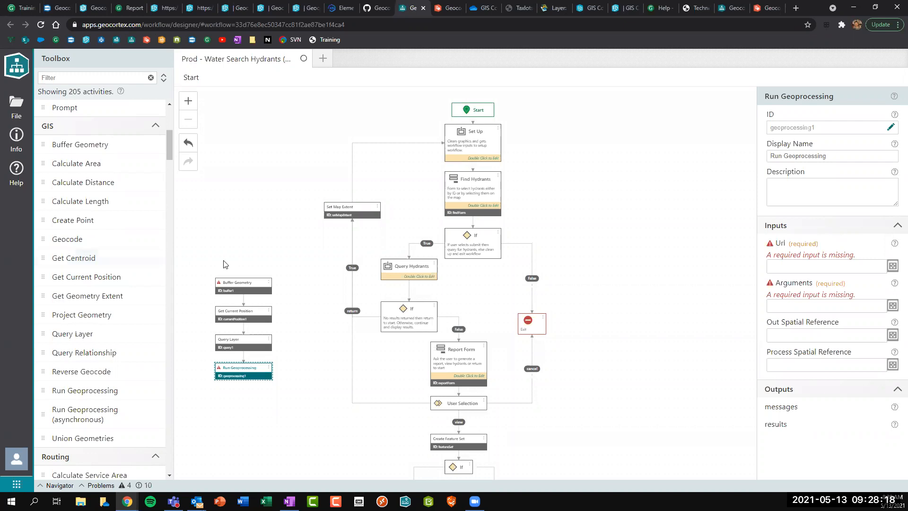
{"action": "scroll", "coordinate": [116, 272], "scroll_direction": "down", "scroll_amount": 4}
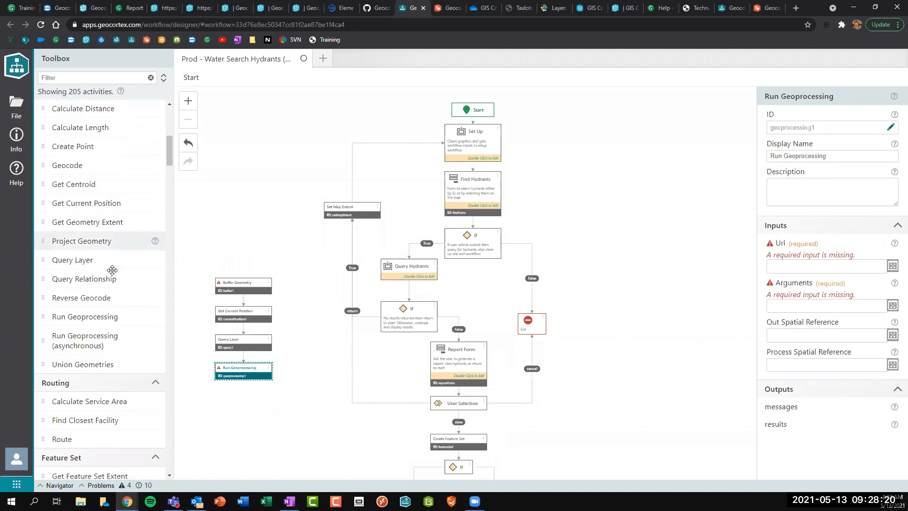
{"action": "scroll", "coordinate": [113, 265], "scroll_direction": "down", "scroll_amount": 5}
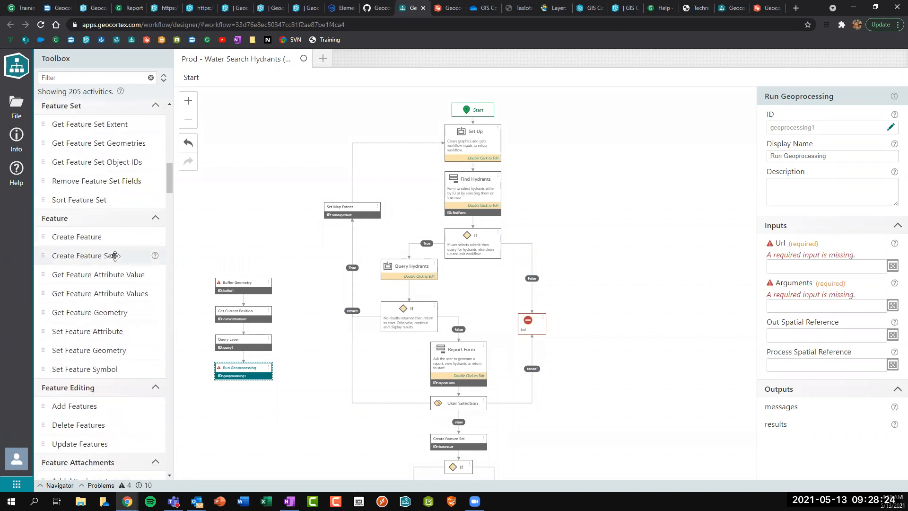
{"action": "scroll", "coordinate": [115, 255], "scroll_direction": "down", "scroll_amount": 9}
{"action": "scroll", "coordinate": [115, 256], "scroll_direction": "down", "scroll_amount": 11}
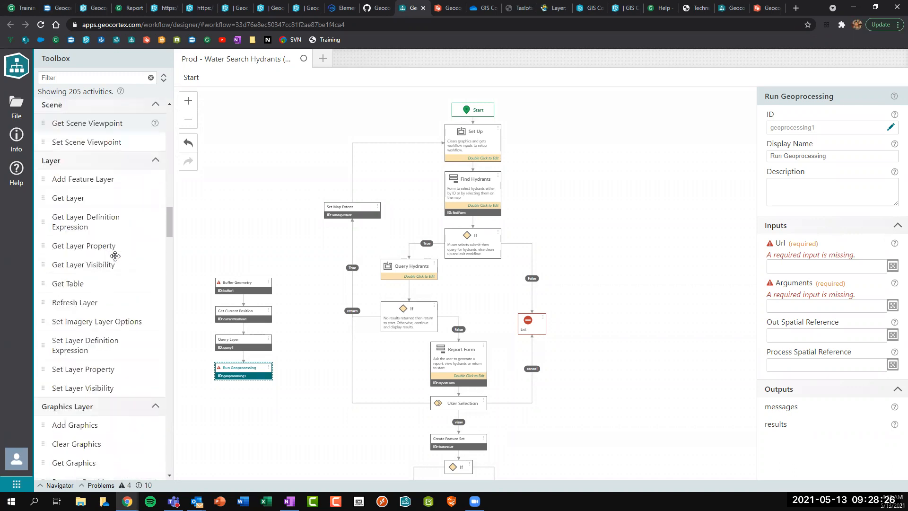
{"action": "right_click", "coordinate": [117, 258]}
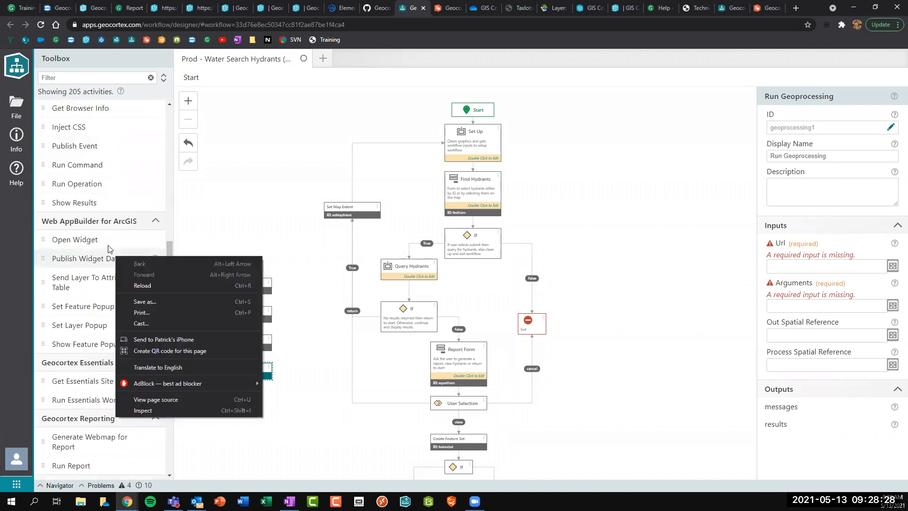
{"action": "left_click", "coordinate": [168, 234]}
{"action": "left_click_drag", "start_coordinate": [168, 234], "coordinate": [170, 272]}
{"action": "scroll", "coordinate": [140, 279], "scroll_direction": "down", "scroll_amount": 4}
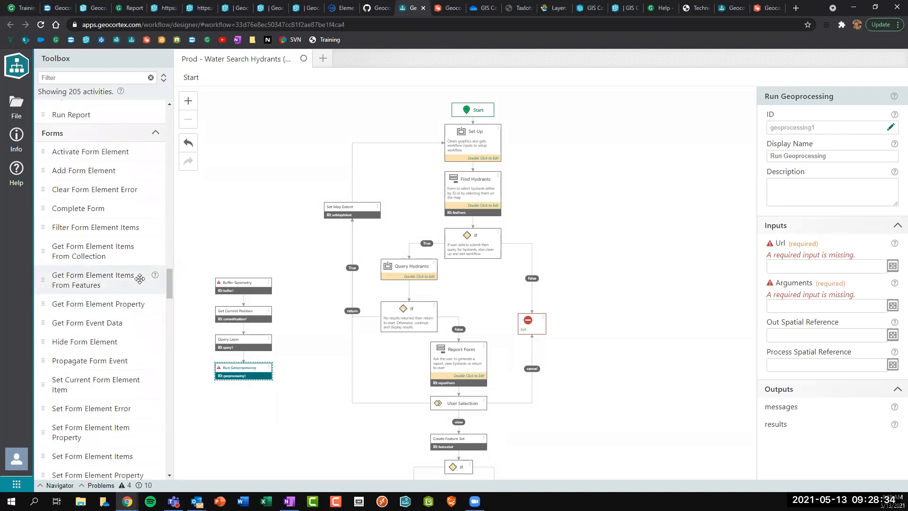
{"action": "scroll", "coordinate": [139, 279], "scroll_direction": "down", "scroll_amount": 2}
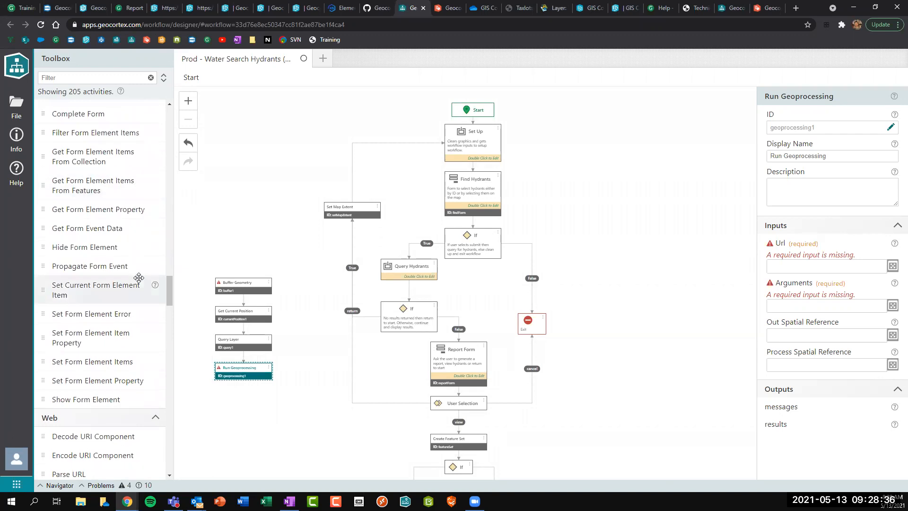
{"action": "scroll", "coordinate": [139, 278], "scroll_direction": "down", "scroll_amount": 9}
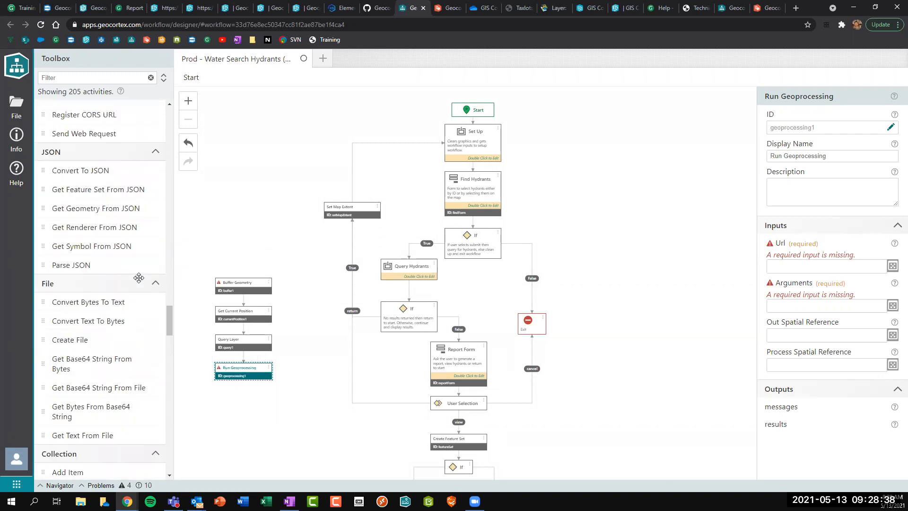
{"action": "scroll", "coordinate": [140, 283], "scroll_direction": "down", "scroll_amount": 15}
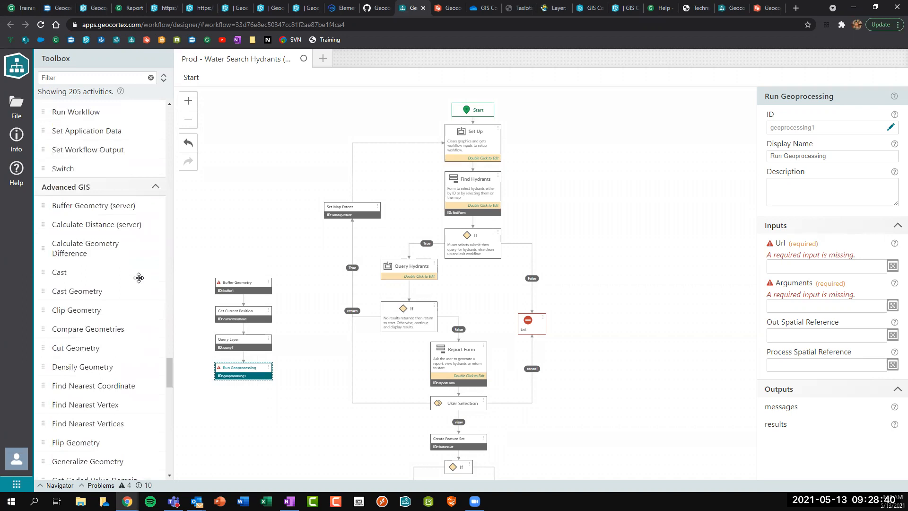
{"action": "scroll", "coordinate": [139, 277], "scroll_direction": "down", "scroll_amount": 12}
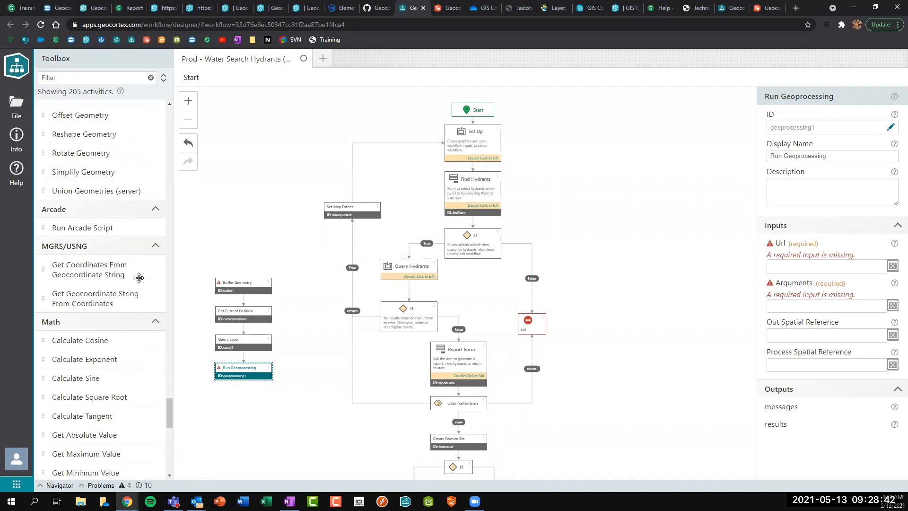
{"action": "scroll", "coordinate": [139, 278], "scroll_direction": "down", "scroll_amount": 12}
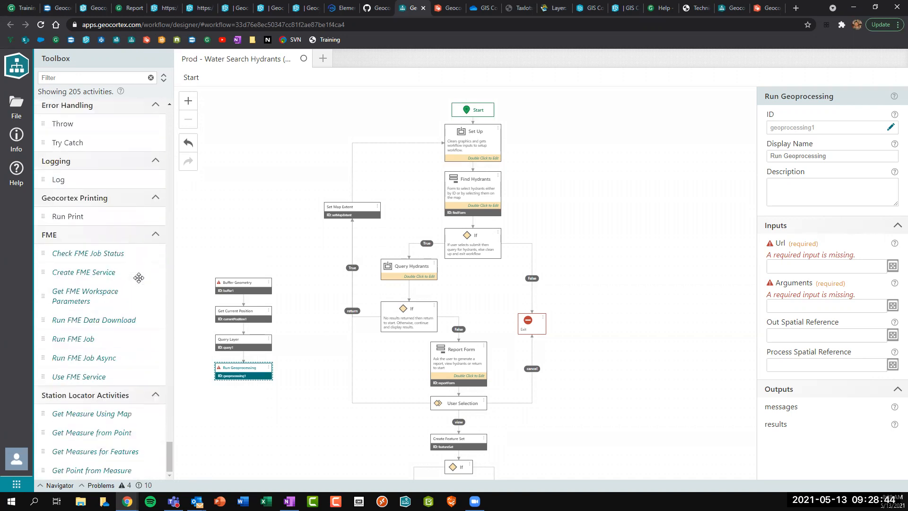
{"action": "scroll", "coordinate": [138, 277], "scroll_direction": "up", "scroll_amount": 4}
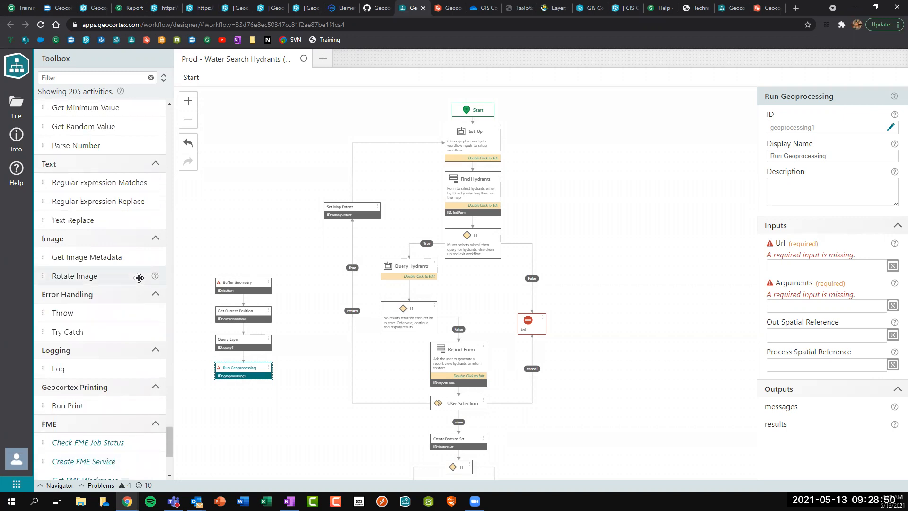
{"action": "scroll", "coordinate": [139, 277], "scroll_direction": "down", "scroll_amount": 2}
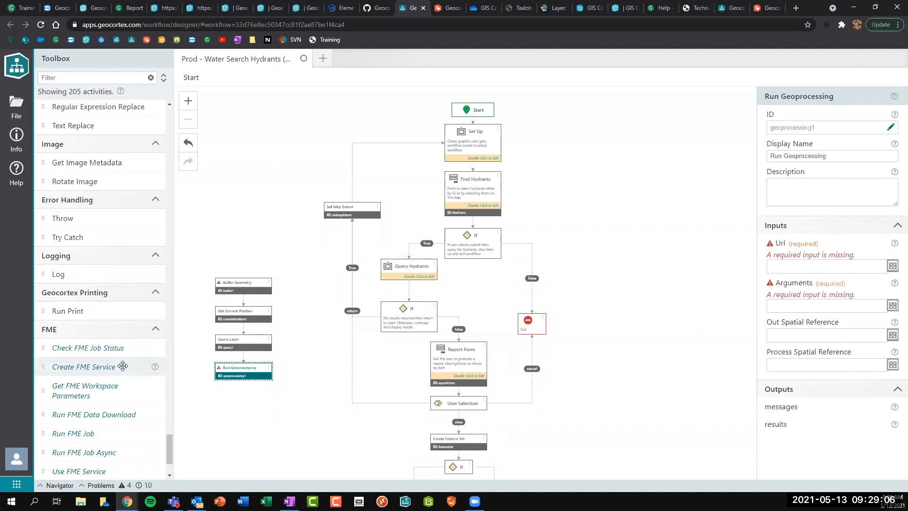
{"action": "scroll", "coordinate": [123, 365], "scroll_direction": "down", "scroll_amount": 1}
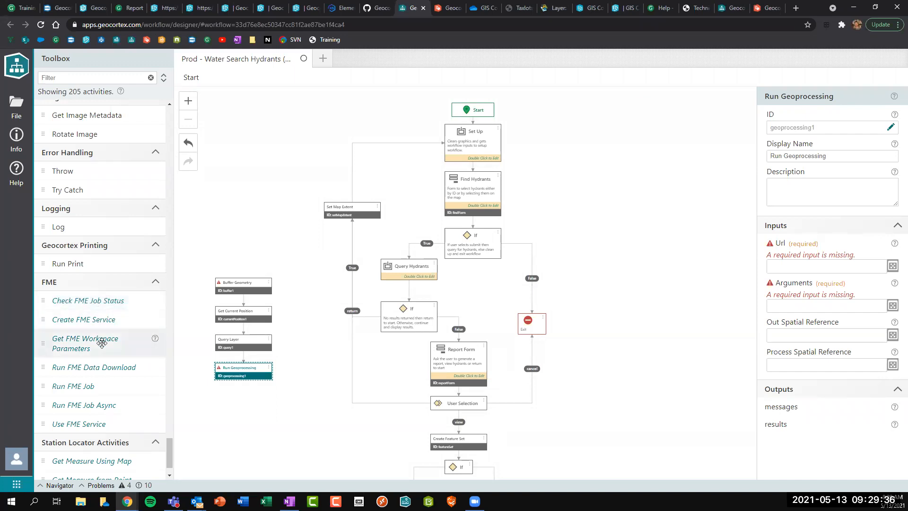
{"action": "scroll", "coordinate": [102, 342], "scroll_direction": "down", "scroll_amount": 2}
{"action": "scroll", "coordinate": [102, 342], "scroll_direction": "up", "scroll_amount": 5}
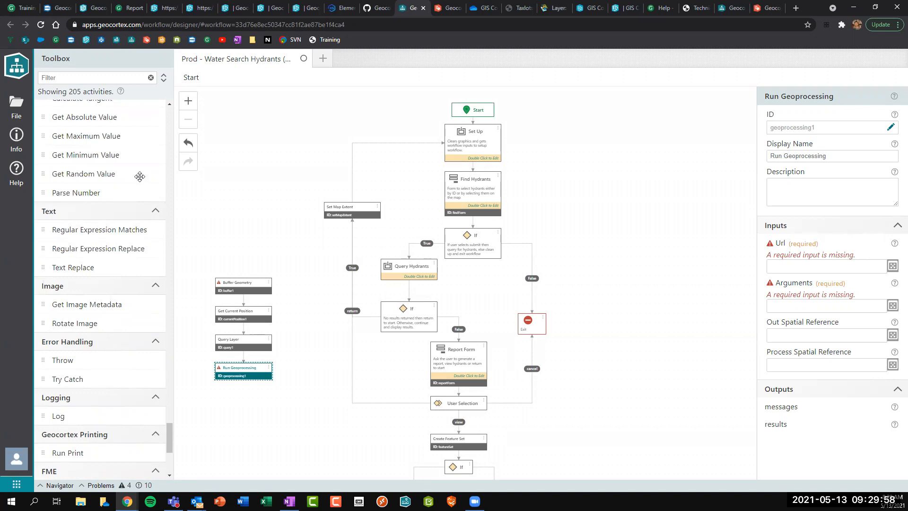
Filter the Toolbox for 'send' and add a Send Web Request activity to the canvas.
{"action": "left_click", "coordinate": [62, 75]}
{"action": "type", "text": "send"}
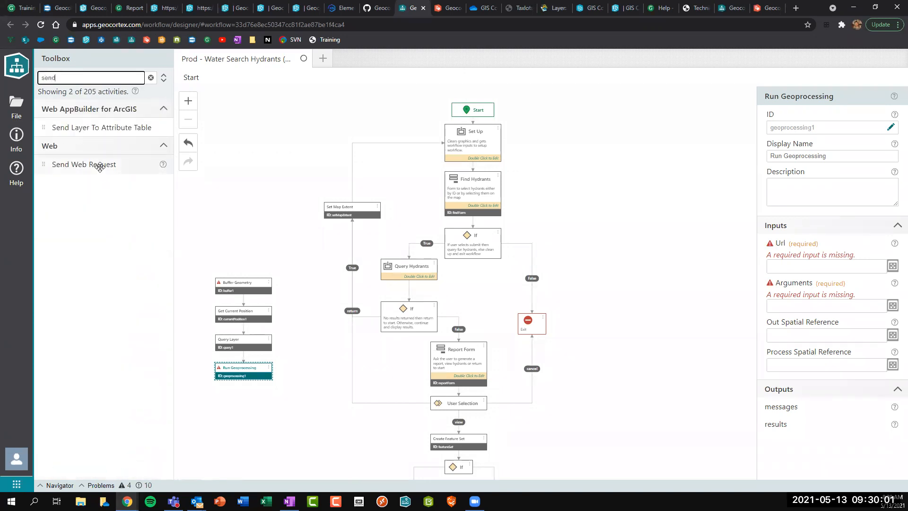
{"action": "left_click_drag", "start_coordinate": [100, 166], "coordinate": [253, 370]}
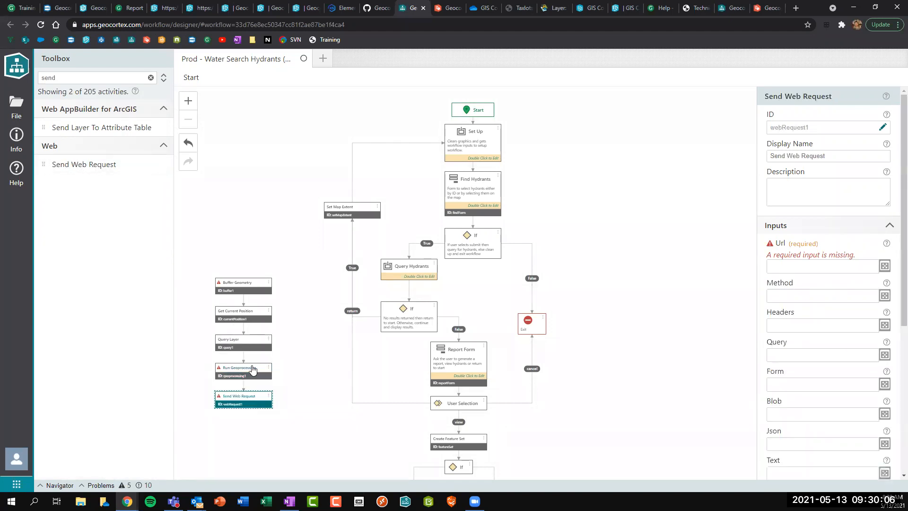
Delete the five loose activities on the left and clear the Toolbox filter.
{"action": "left_click", "coordinate": [213, 262]}
{"action": "left_click_drag", "start_coordinate": [213, 273], "coordinate": [277, 432]}
{"action": "key", "text": "Delete"}
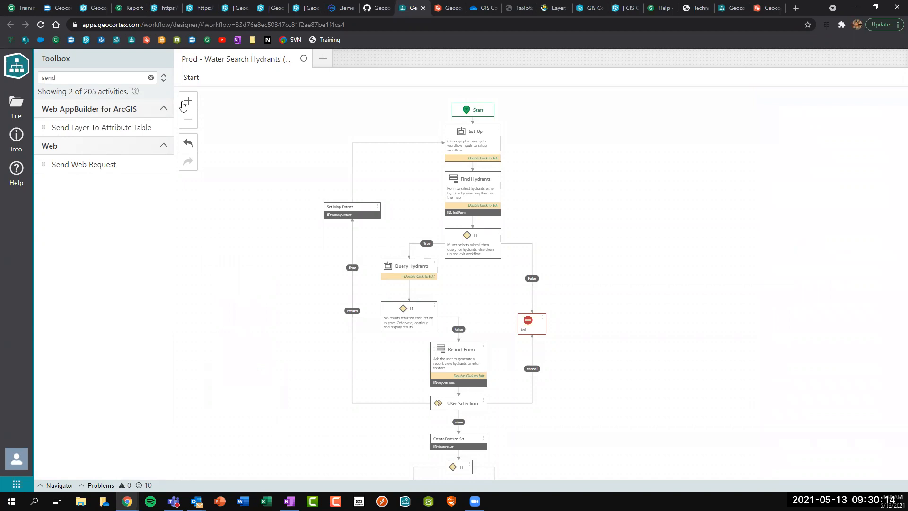
{"action": "left_click", "coordinate": [151, 78]}
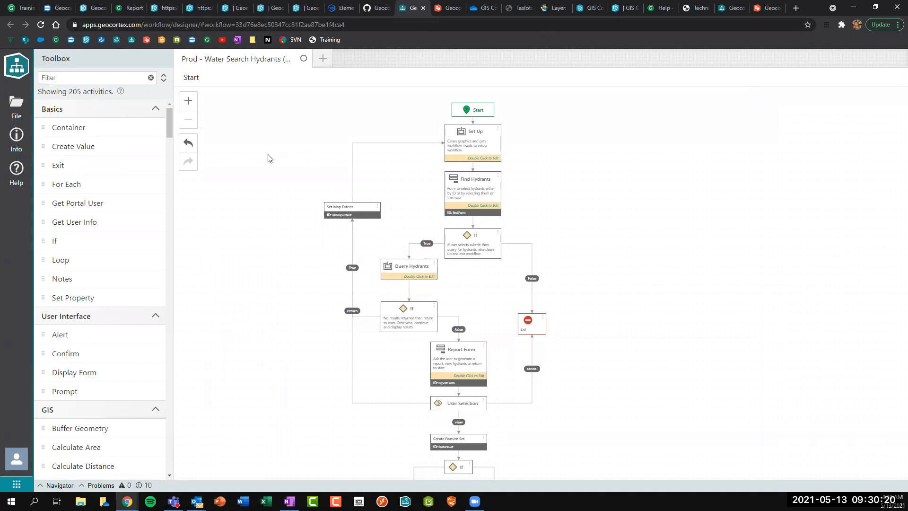
{"action": "left_click_drag", "start_coordinate": [268, 156], "coordinate": [258, 158]}
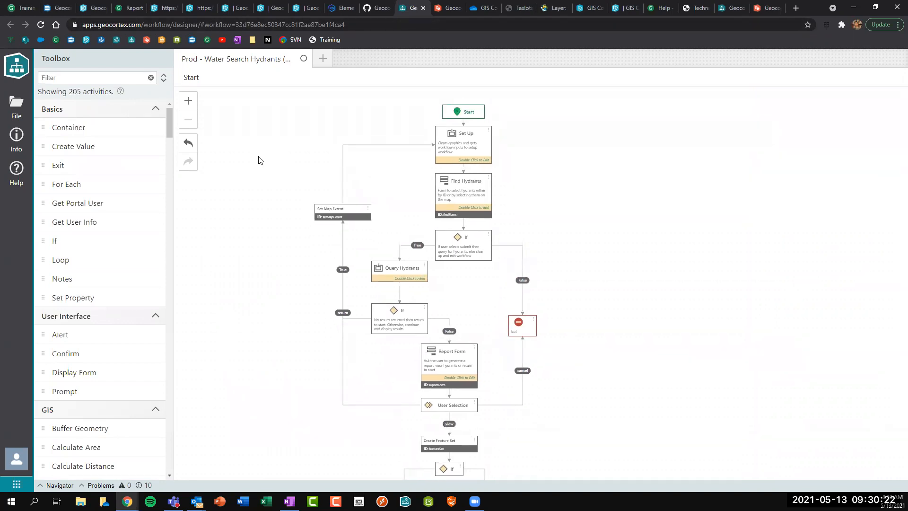
Highlight the Workflow and Reporting card titles on the apps portal, then launch Geocortex Workflow.
{"action": "left_click", "coordinate": [55, 8]}
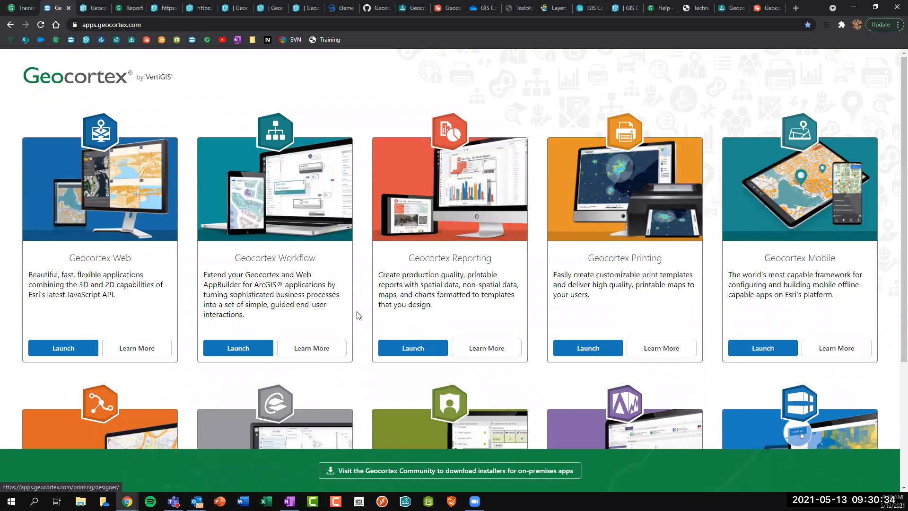
{"action": "double_click", "coordinate": [289, 257]}
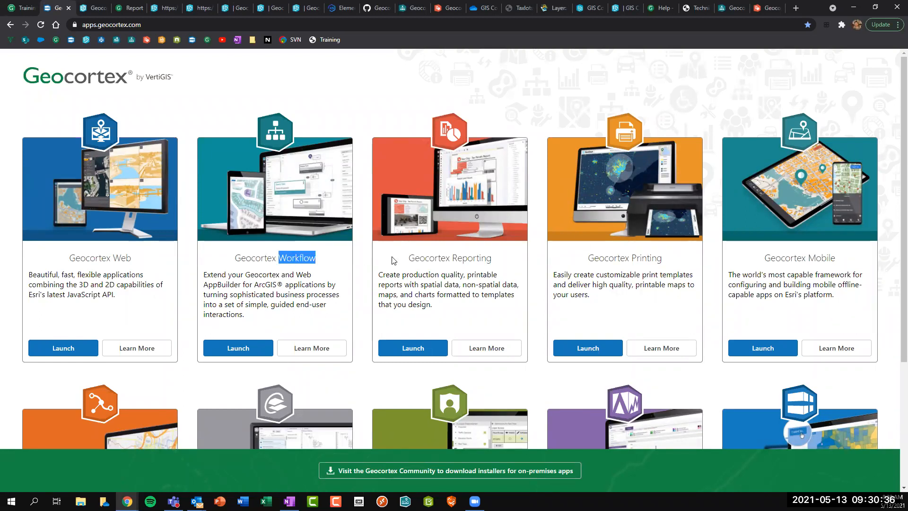
{"action": "double_click", "coordinate": [476, 256]}
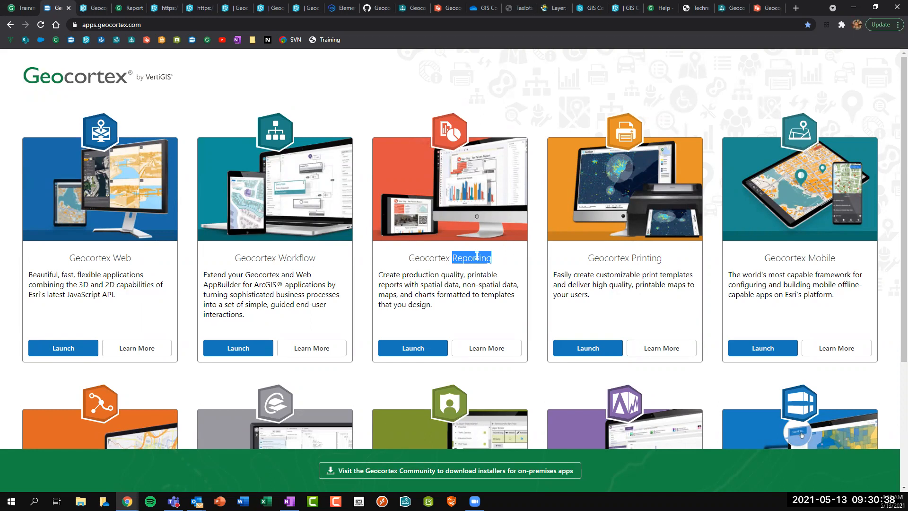
{"action": "left_click", "coordinate": [476, 255]}
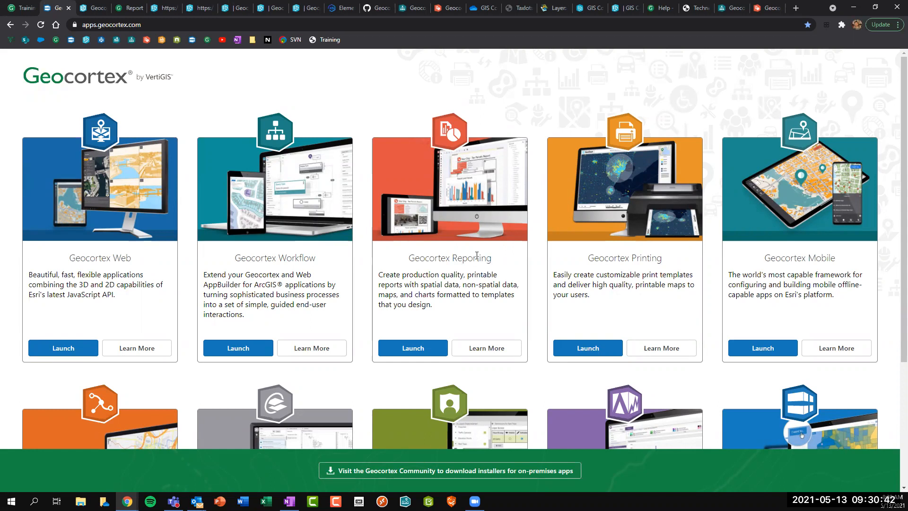
{"action": "left_click", "coordinate": [243, 350]}
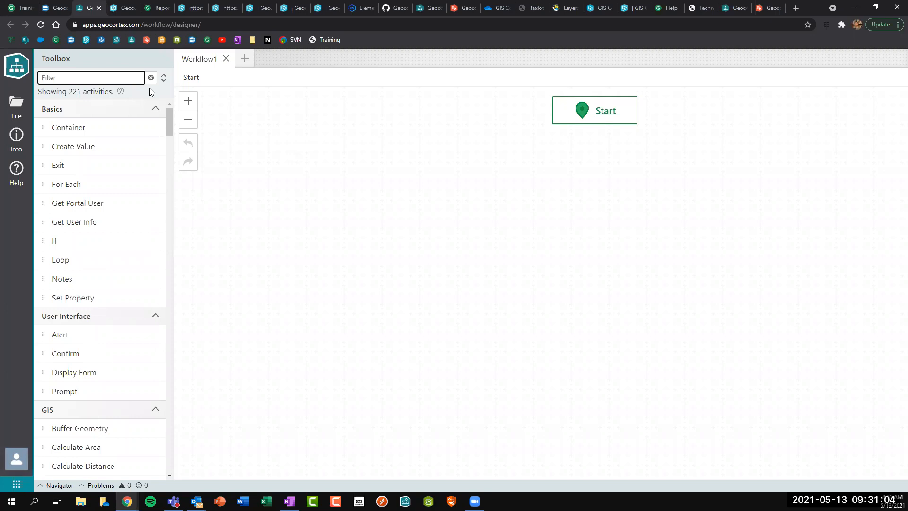
Close the Geocortex Workflow tab holding the blank Workflow1.
{"action": "left_click", "coordinate": [99, 8]}
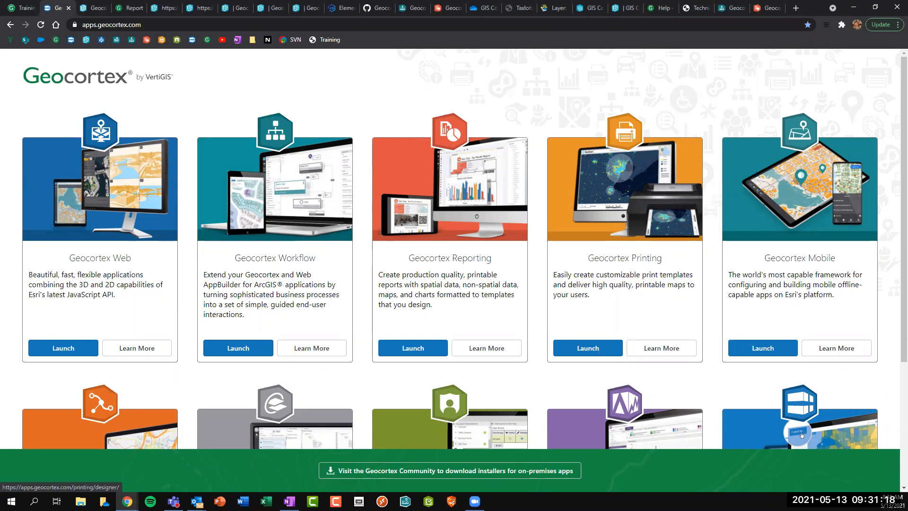
Browse the Geocortex Community on-premises downloads page, then close it.
{"action": "left_click", "coordinate": [450, 472]}
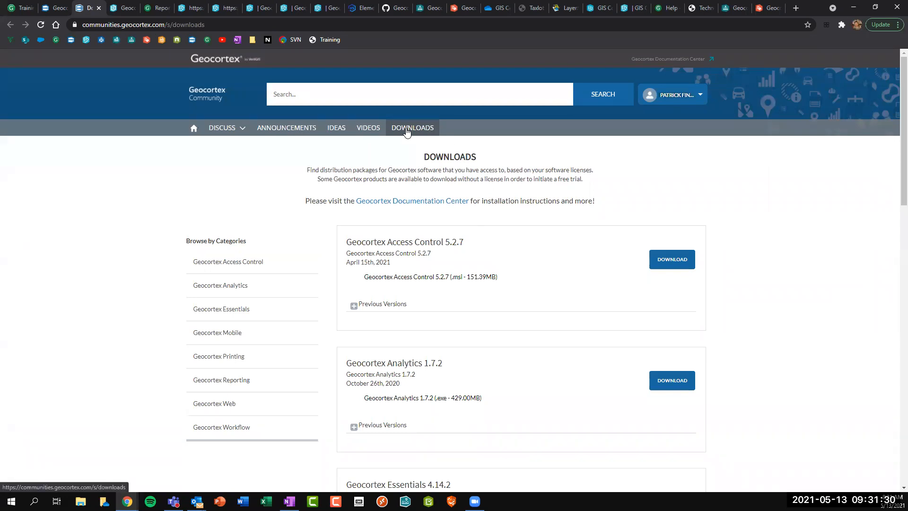
{"action": "scroll", "coordinate": [443, 239], "scroll_direction": "down", "scroll_amount": 2}
{"action": "scroll", "coordinate": [442, 239], "scroll_direction": "down", "scroll_amount": 2}
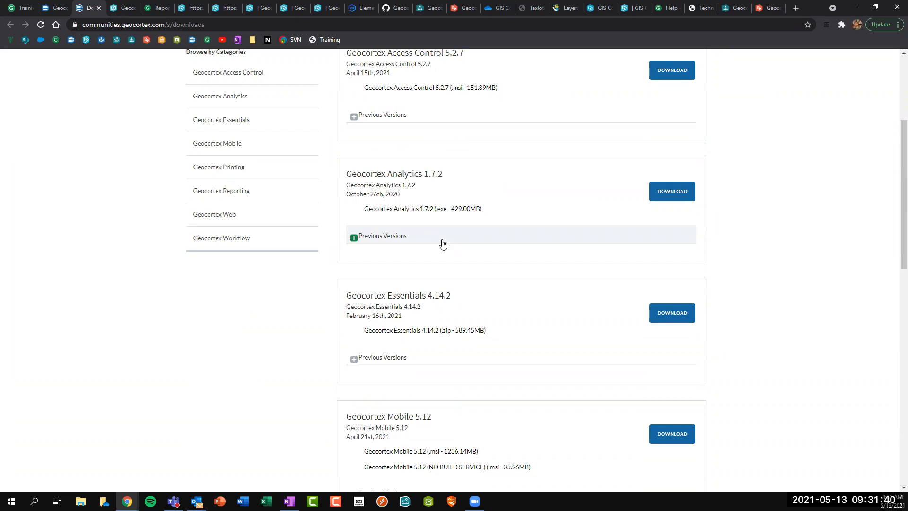
{"action": "scroll", "coordinate": [442, 240], "scroll_direction": "up", "scroll_amount": 4}
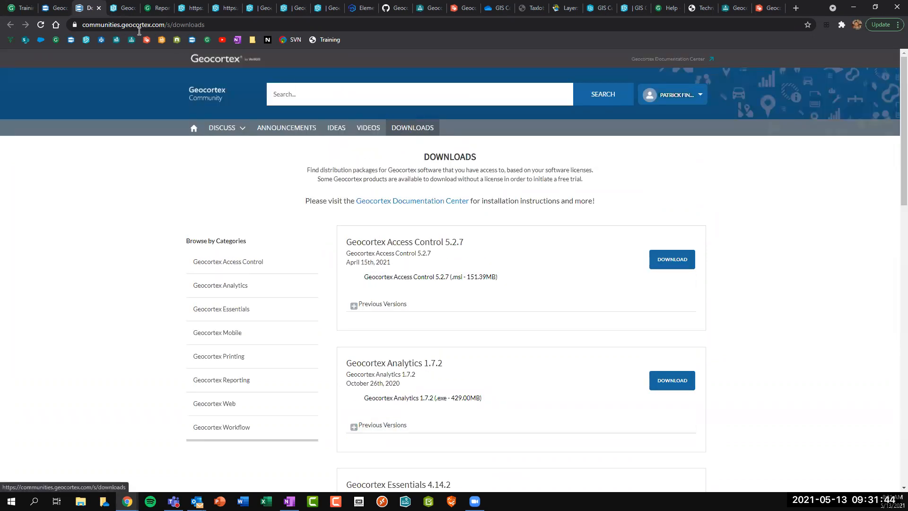
{"action": "left_click", "coordinate": [99, 8]}
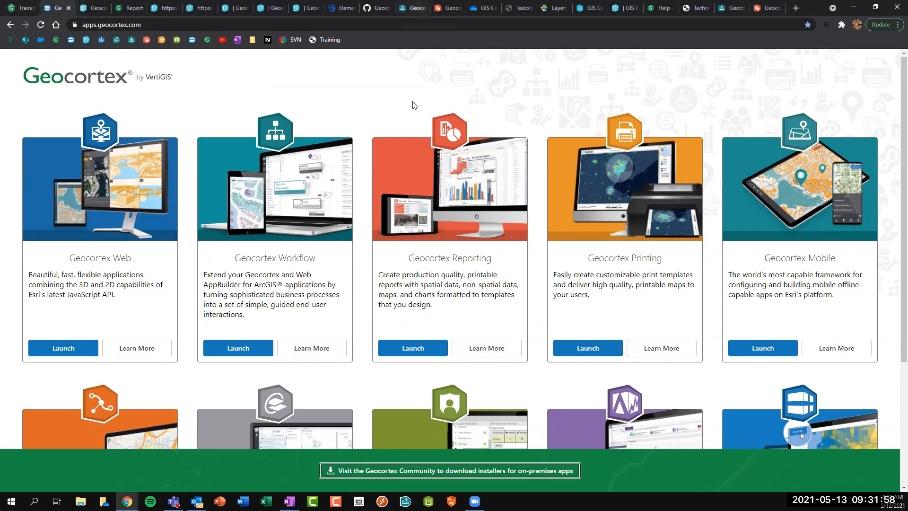
Load gedemo.geocortex.com/geocortex/workflow/designer/ in a new browser tab.
{"action": "left_click", "coordinate": [795, 8]}
{"action": "type", "text": "ge"}
{"action": "key", "text": "Right"}
{"action": "key", "text": "BackSpace"}
{"action": "key", "text": "BackSpace"}
{"action": "key", "text": "BackSpace"}
{"action": "key", "text": "BackSpace"}
{"action": "key", "text": "BackSpace"}
{"action": "key", "text": "BackSpace"}
{"action": "type", "text": "/w"}
{"action": "key", "text": "Return"}
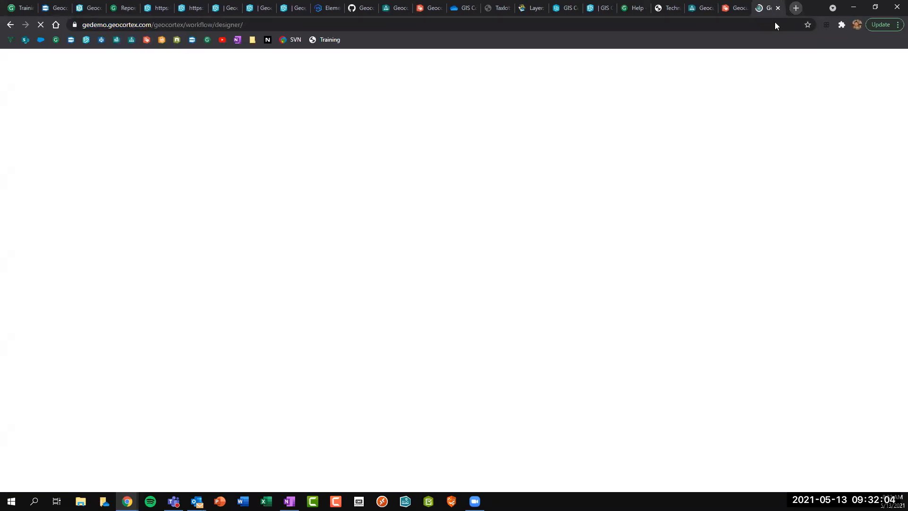
Sign in and make the new workflow a Server Workflow, reducing the Toolbox to 107 activities.
{"action": "left_click", "coordinate": [239, 225]}
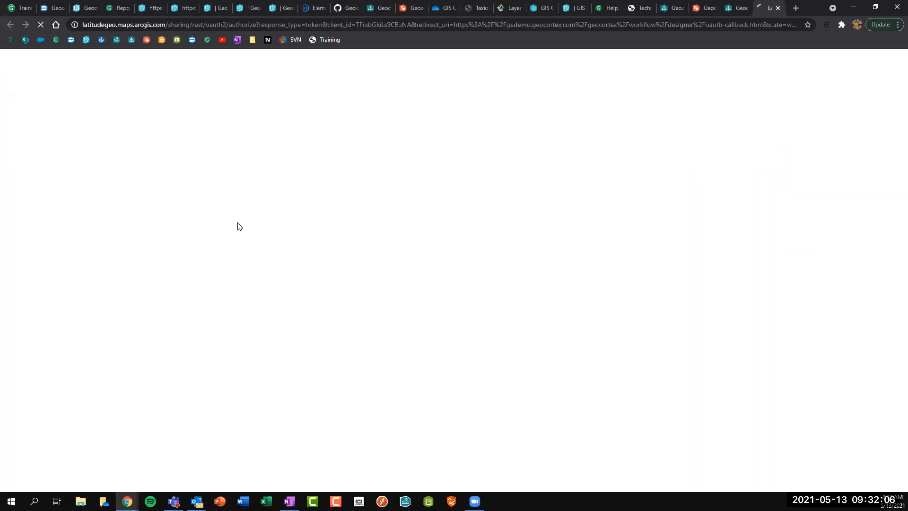
{"action": "left_click", "coordinate": [413, 358]}
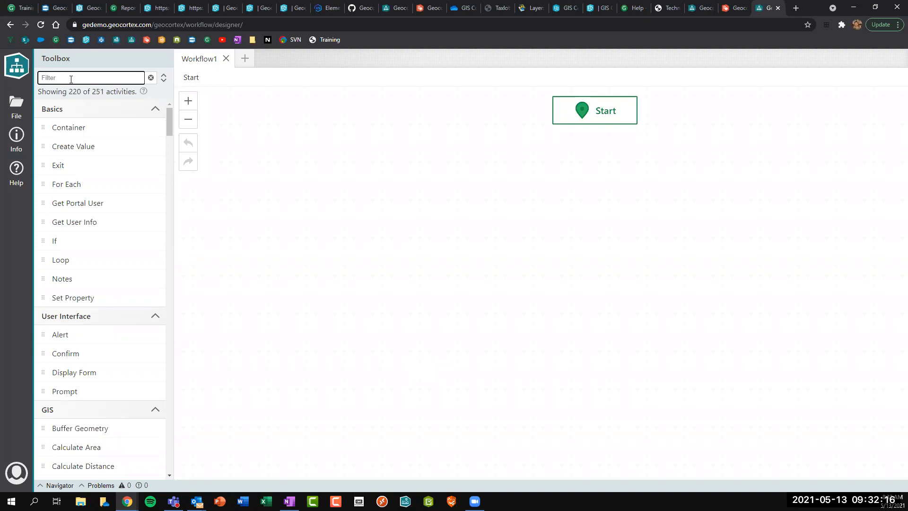
{"action": "left_click", "coordinate": [16, 139]}
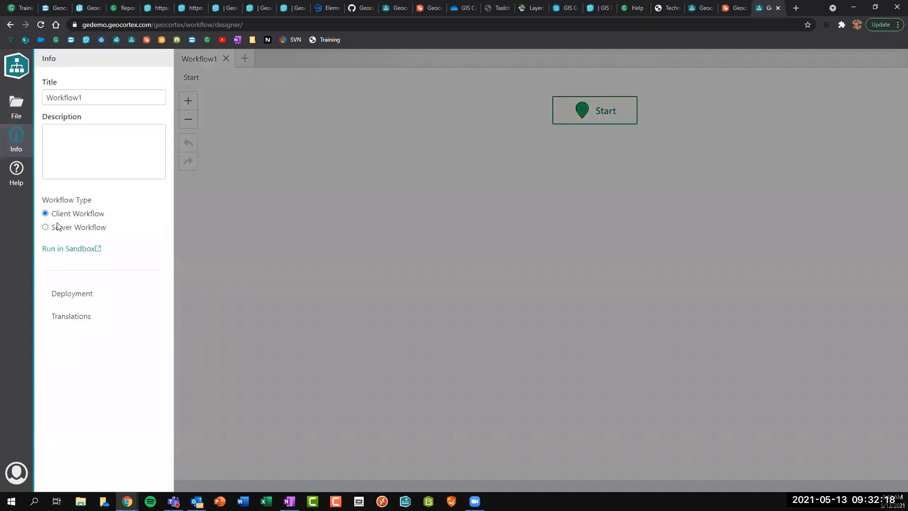
{"action": "left_click", "coordinate": [23, 146]}
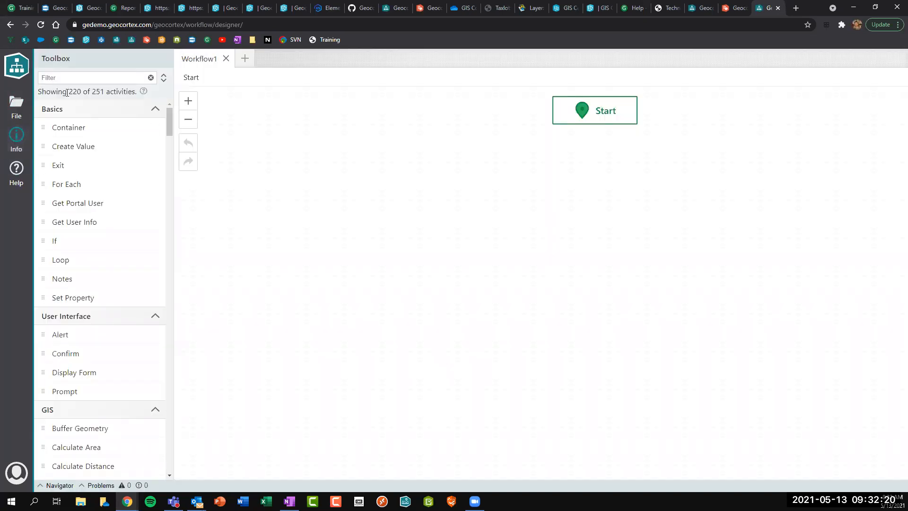
{"action": "left_click_drag", "start_coordinate": [69, 92], "coordinate": [80, 92]}
{"action": "left_click", "coordinate": [16, 141]}
{"action": "left_click", "coordinate": [46, 228]}
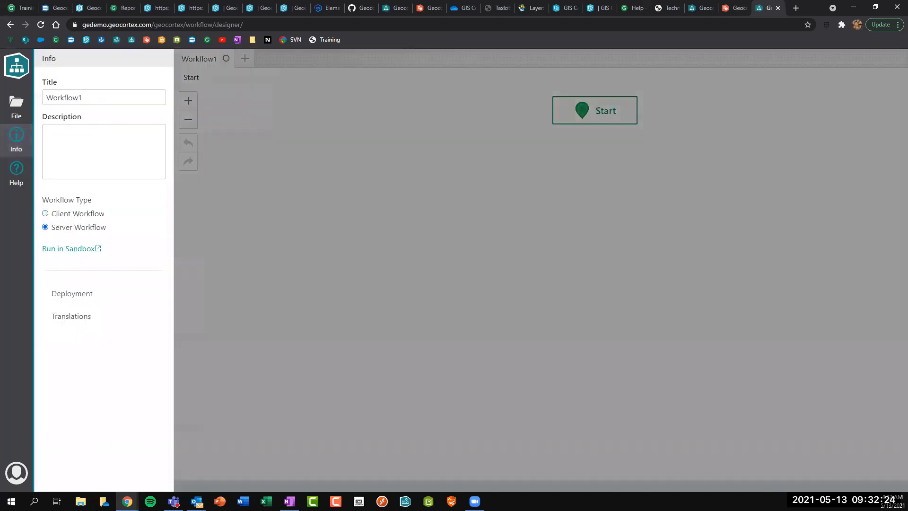
{"action": "left_click", "coordinate": [16, 141]}
{"action": "left_click_drag", "start_coordinate": [70, 90], "coordinate": [80, 91]}
{"action": "left_click", "coordinate": [80, 91]}
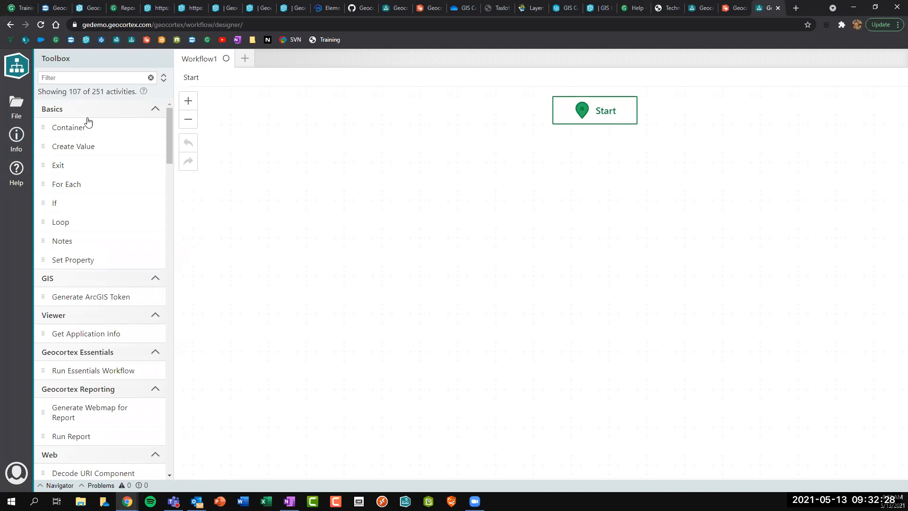
Add Send Email and Run SQL Query steps under Start, then close the designer discarding changes.
{"action": "left_click", "coordinate": [77, 78]}
{"action": "type", "text": "send"}
{"action": "left_click_drag", "start_coordinate": [80, 164], "coordinate": [584, 113]}
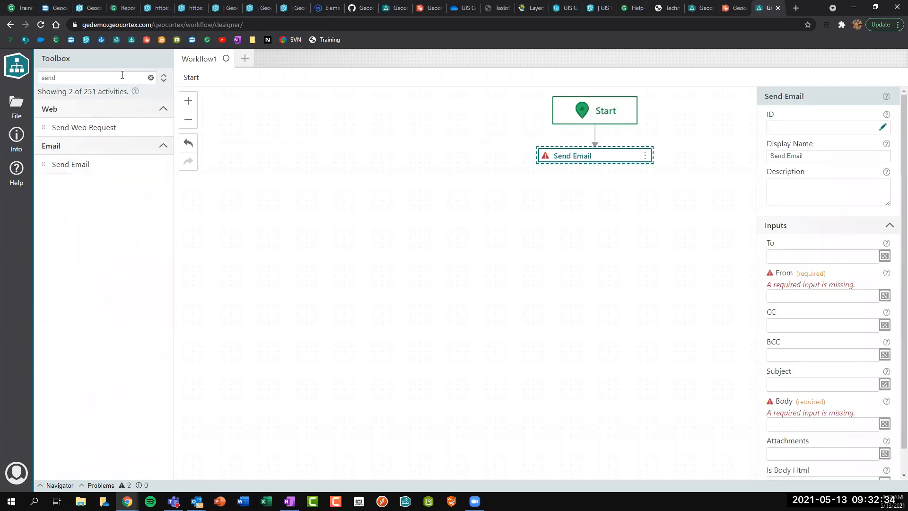
{"action": "left_click", "coordinate": [150, 78]}
{"action": "left_click", "coordinate": [90, 75]}
{"action": "type", "text": "run sl"}
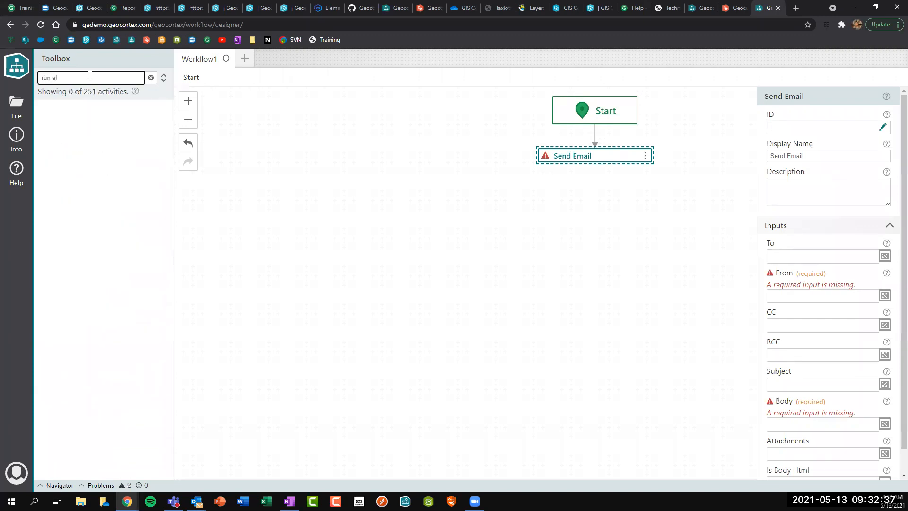
{"action": "key", "text": "BackSpace"}
{"action": "left_click_drag", "start_coordinate": [82, 146], "coordinate": [607, 154]}
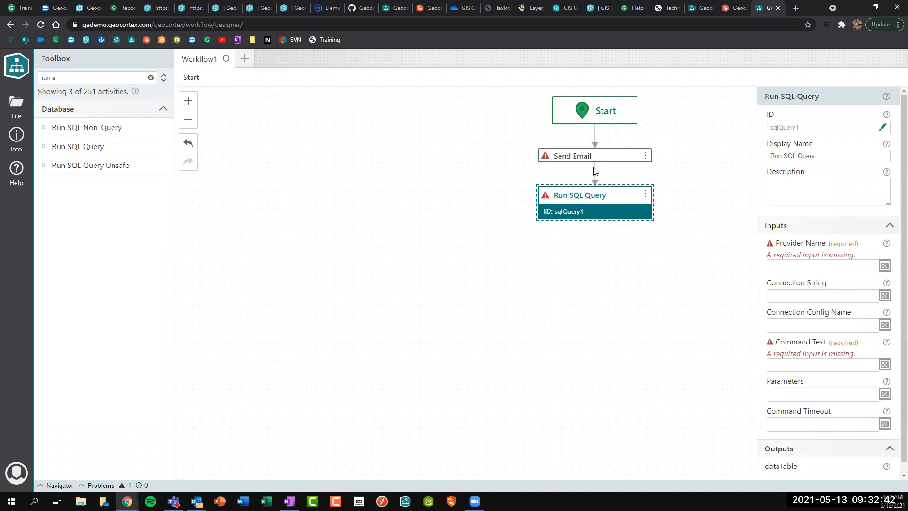
{"action": "left_click", "coordinate": [777, 8]}
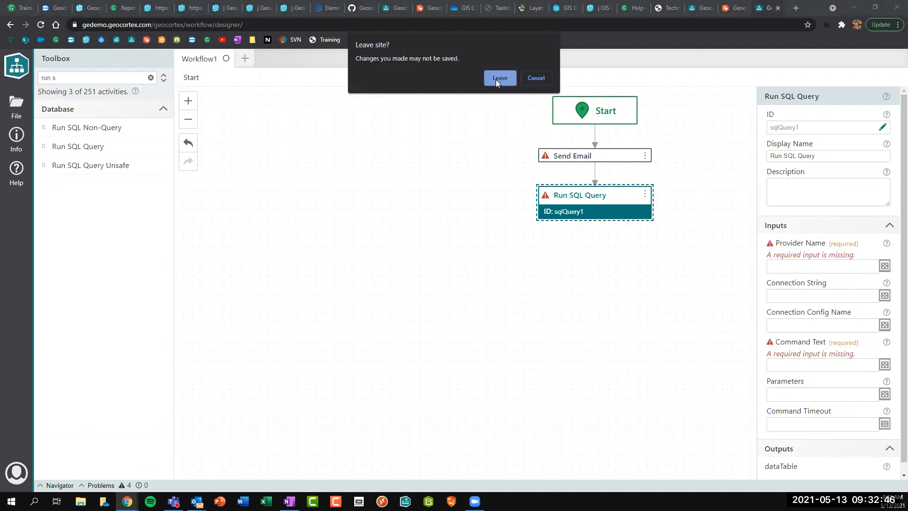
{"action": "left_click", "coordinate": [499, 78]}
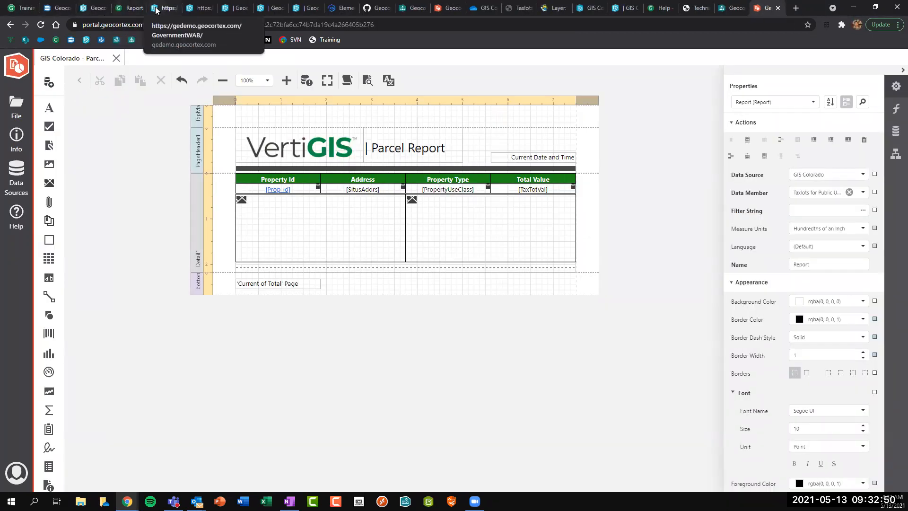
View the hydrant 389 PDF report, then bring up the Water Hydrant report template.
{"action": "left_click", "coordinate": [127, 10]}
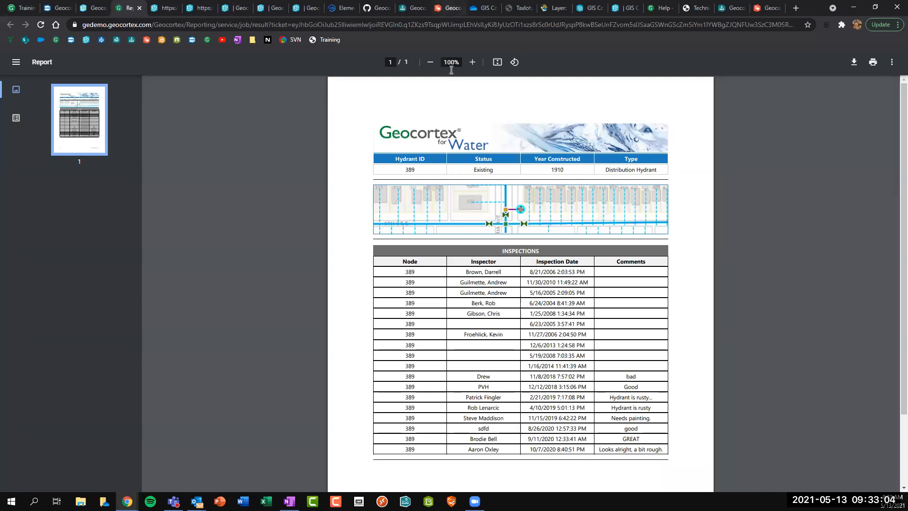
{"action": "left_click", "coordinate": [449, 8]}
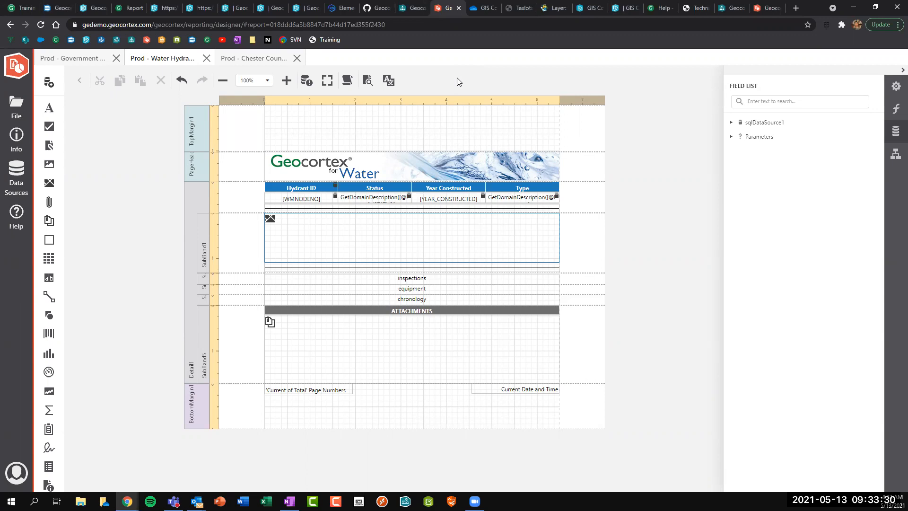
{"action": "left_click", "coordinate": [17, 178]}
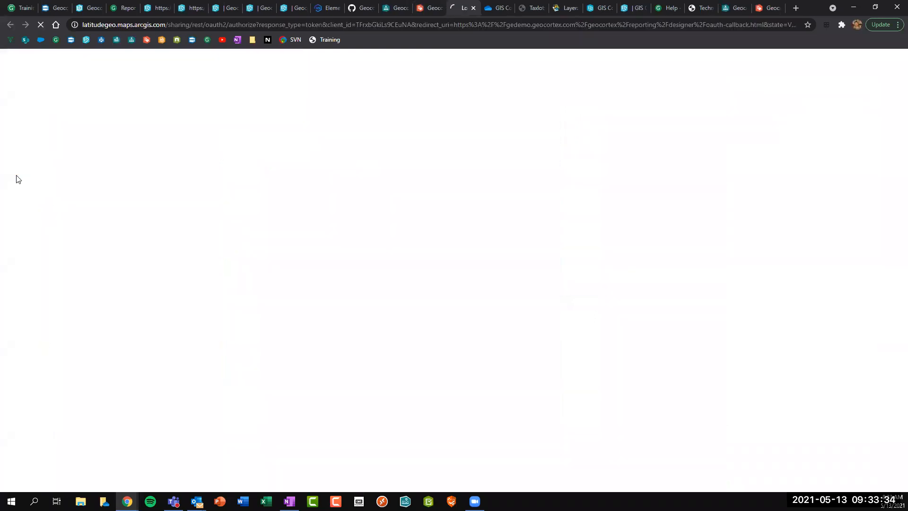
{"action": "left_click", "coordinate": [404, 356]}
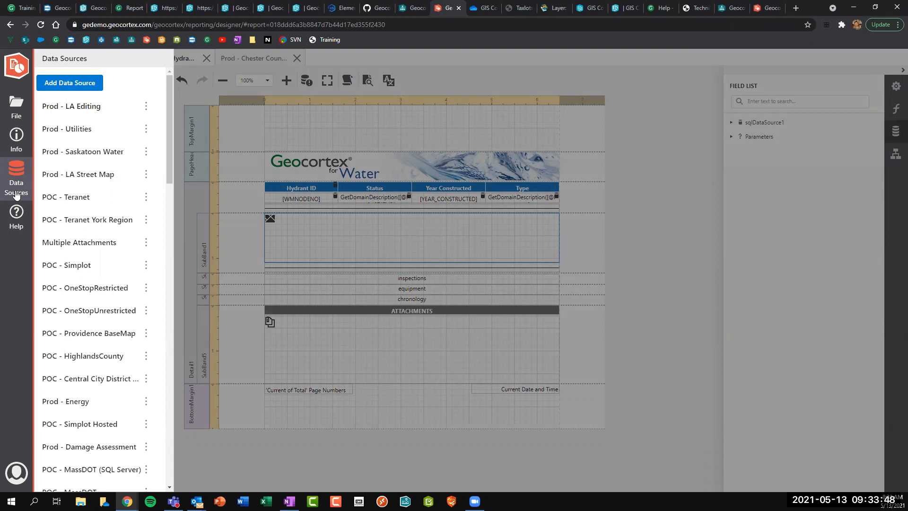
{"action": "left_click", "coordinate": [83, 85]}
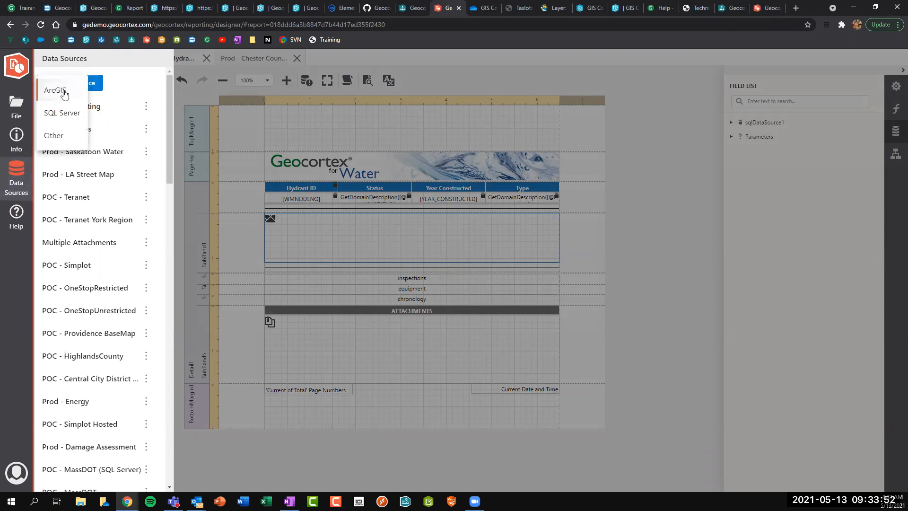
{"action": "left_click", "coordinate": [64, 94]}
{"action": "left_click", "coordinate": [205, 186]}
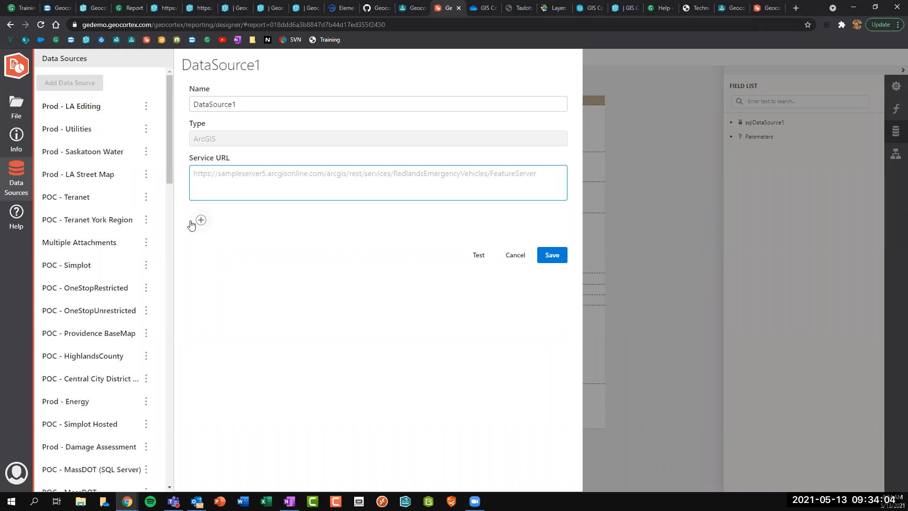
{"action": "left_click", "coordinate": [198, 220]}
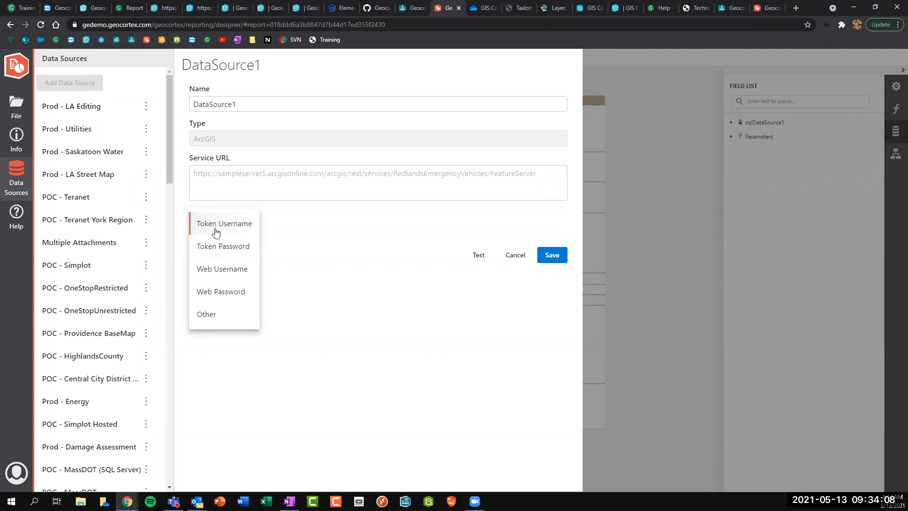
{"action": "left_click", "coordinate": [333, 237]}
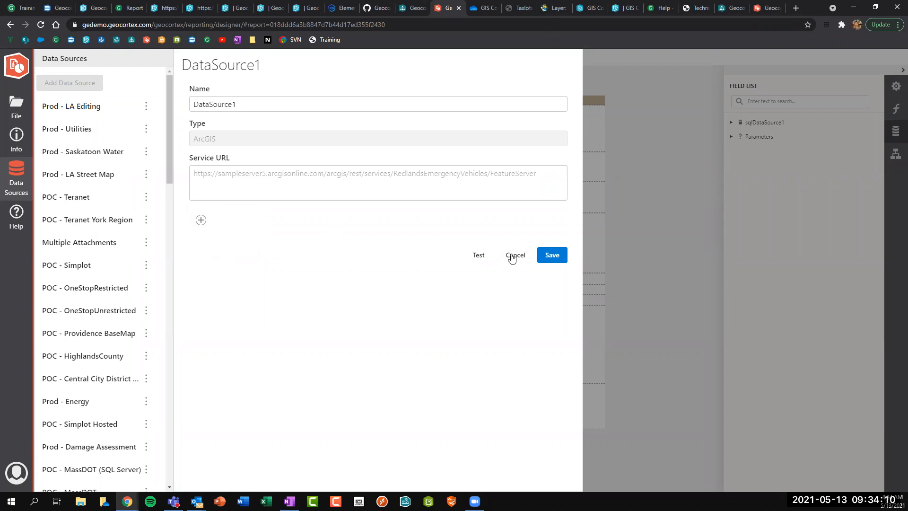
{"action": "left_click", "coordinate": [515, 255]}
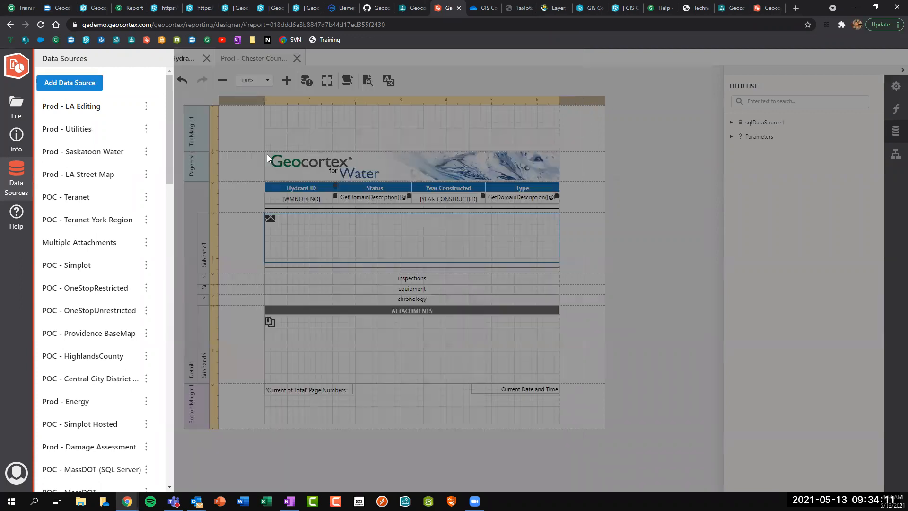
{"action": "left_click", "coordinate": [58, 84]}
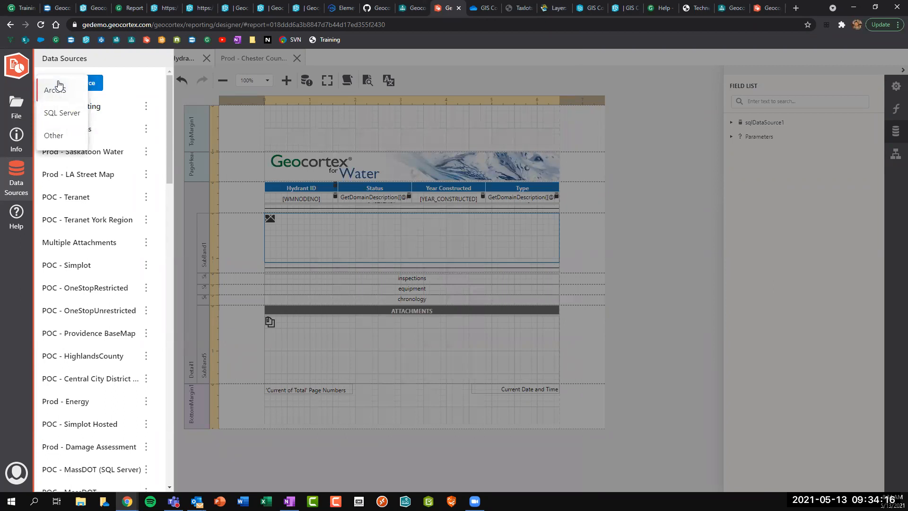
{"action": "left_click", "coordinate": [71, 112]}
{"action": "left_click_drag", "start_coordinate": [254, 107], "coordinate": [180, 104]}
{"action": "left_click", "coordinate": [217, 171]}
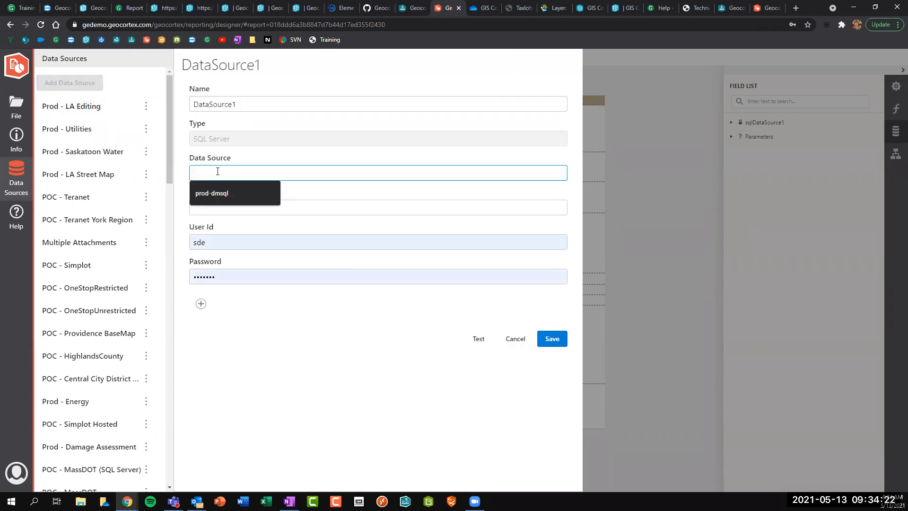
{"action": "left_click", "coordinate": [343, 208]}
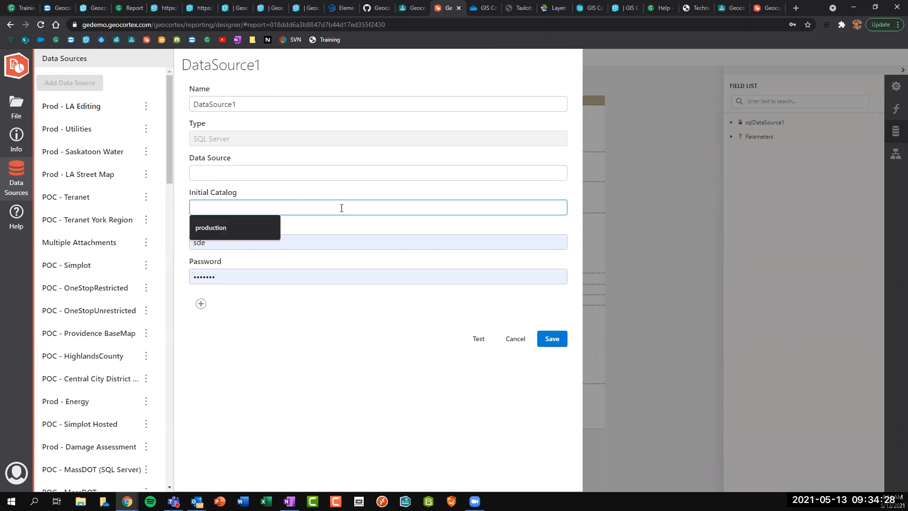
{"action": "left_click", "coordinate": [516, 341]}
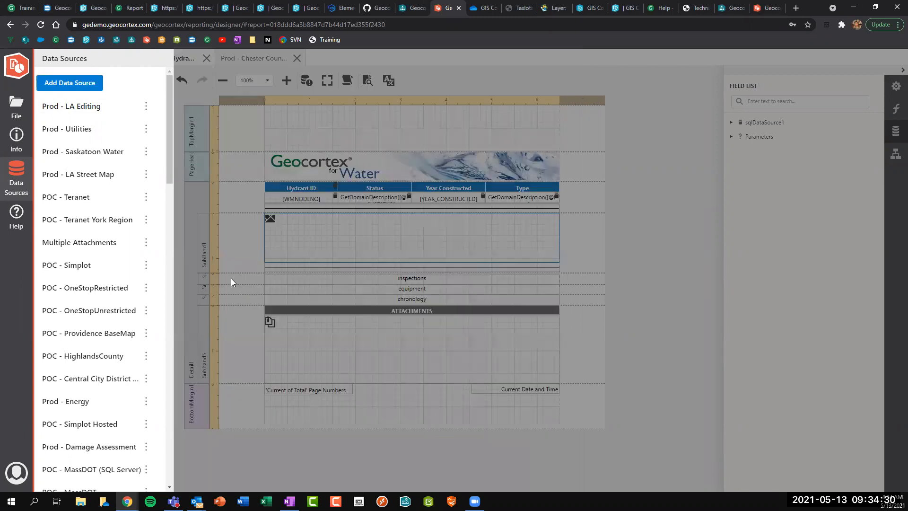
{"action": "left_click", "coordinate": [181, 256]}
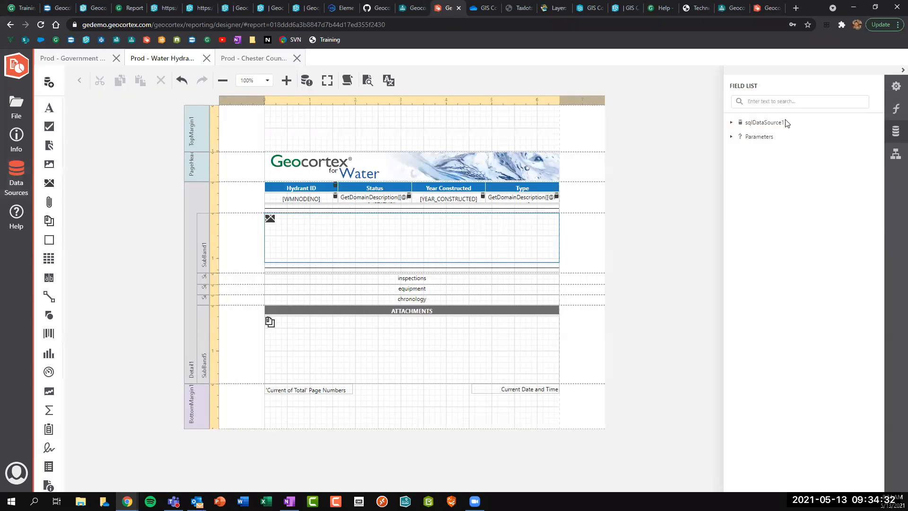
Expand sqlDataSource1 > Hydrants and try an AncillaryRole label in the top margin, then delete it.
{"action": "left_click", "coordinate": [731, 122]}
{"action": "left_click", "coordinate": [740, 136]}
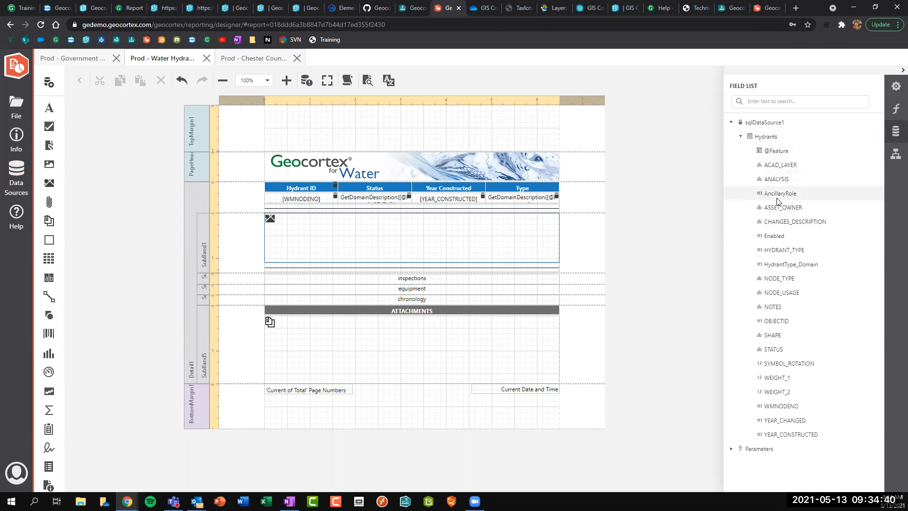
{"action": "left_click_drag", "start_coordinate": [779, 199], "coordinate": [341, 122]}
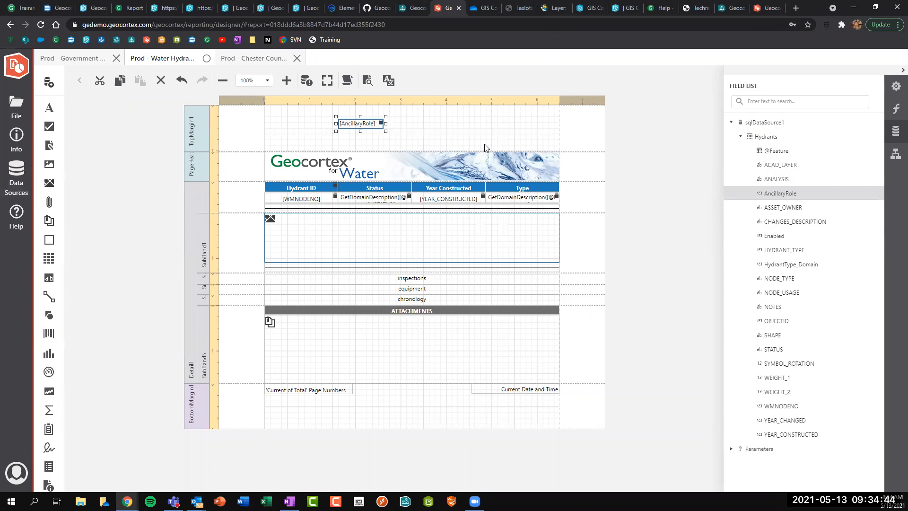
{"action": "key", "text": "Delete"}
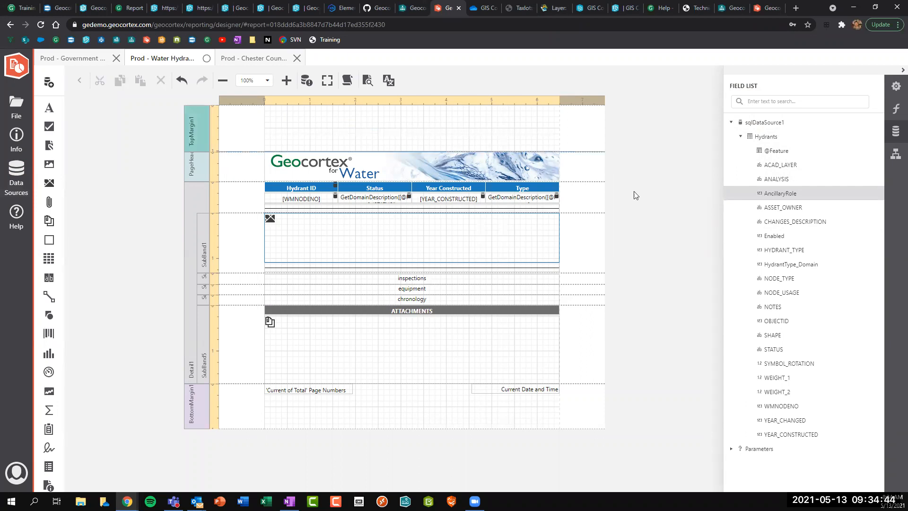
Drop four Hydrants fields, including NODE_TYPE and OBJECTID, into the top margin, then delete them.
{"action": "left_click", "coordinate": [782, 279], "text": "ctrl"}
{"action": "left_click", "coordinate": [771, 318], "text": "ctrl"}
{"action": "left_click_drag", "start_coordinate": [778, 278], "coordinate": [268, 122]}
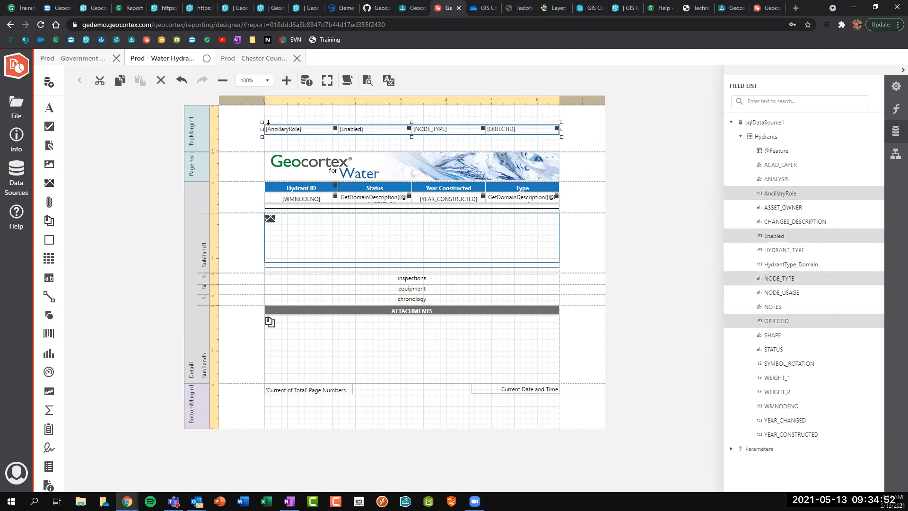
{"action": "key", "text": "Delete"}
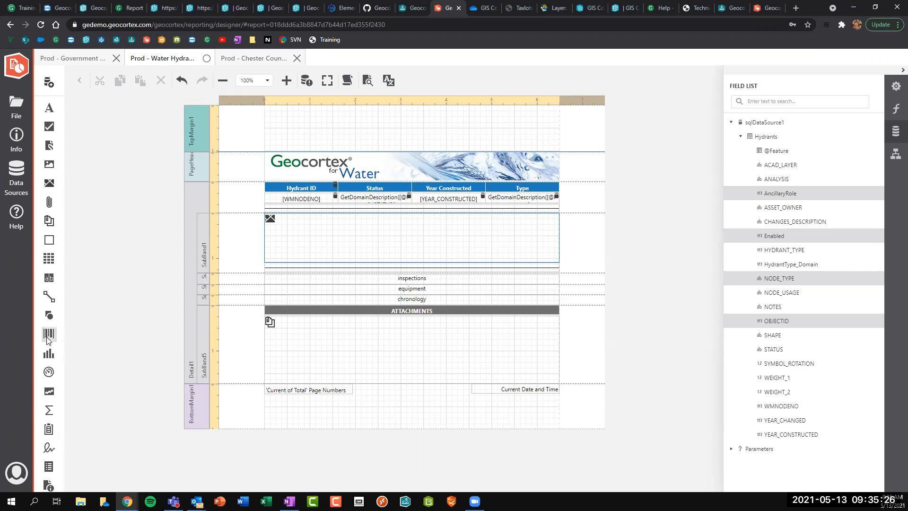
{"action": "scroll", "coordinate": [46, 336], "scroll_direction": "down", "scroll_amount": 3}
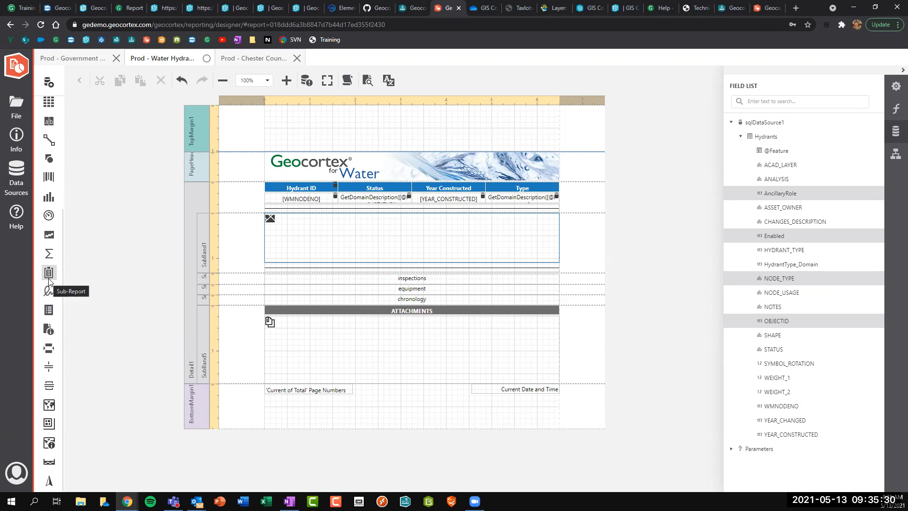
Open the inspections subreport for review, then return to the main hydrant report.
{"action": "left_click", "coordinate": [388, 282]}
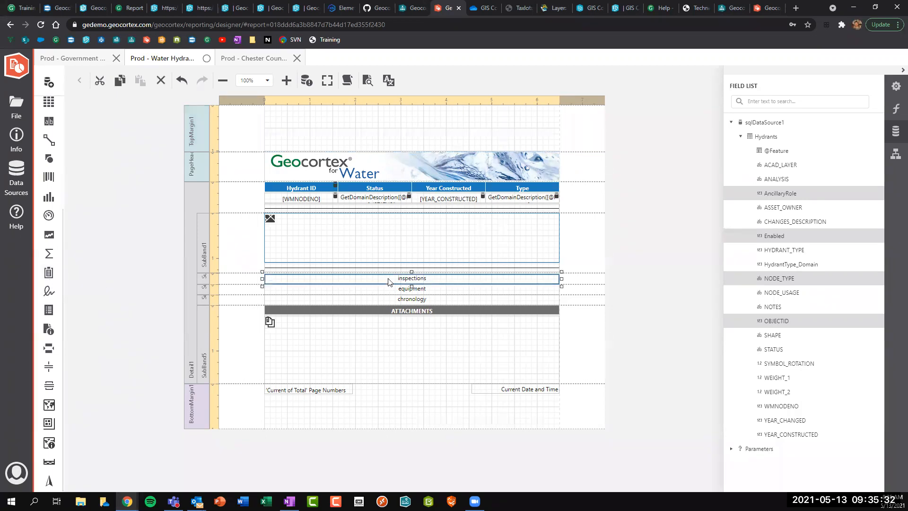
{"action": "double_click", "coordinate": [418, 280]}
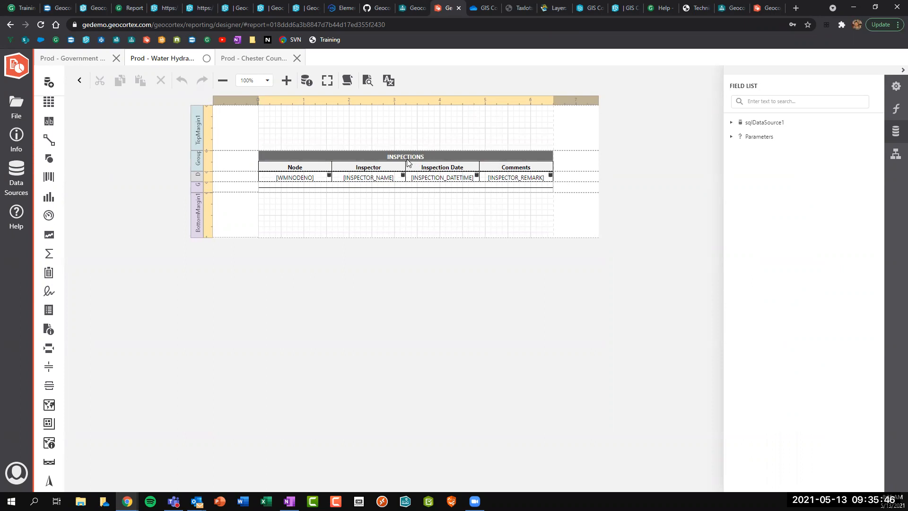
{"action": "left_click", "coordinate": [80, 83]}
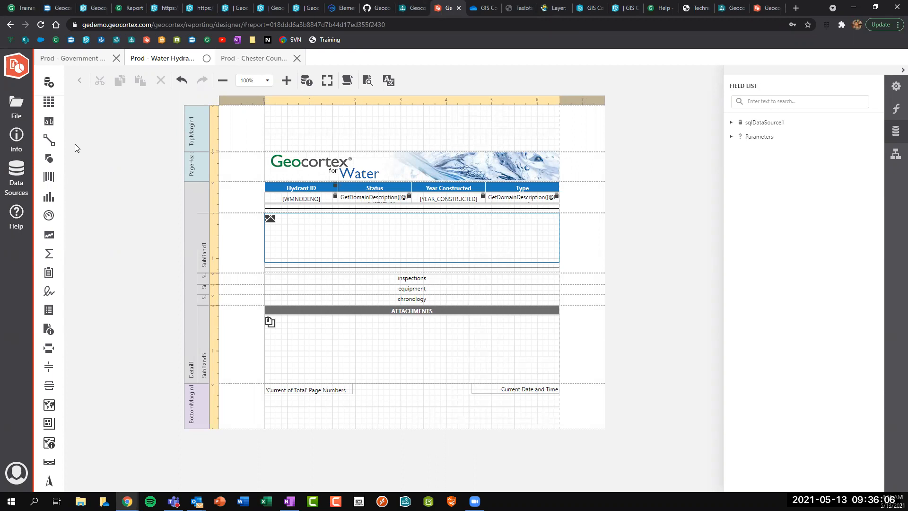
Show the Info details of the Prod - Water Search Hydrants workflow.
{"action": "left_click", "coordinate": [412, 8]}
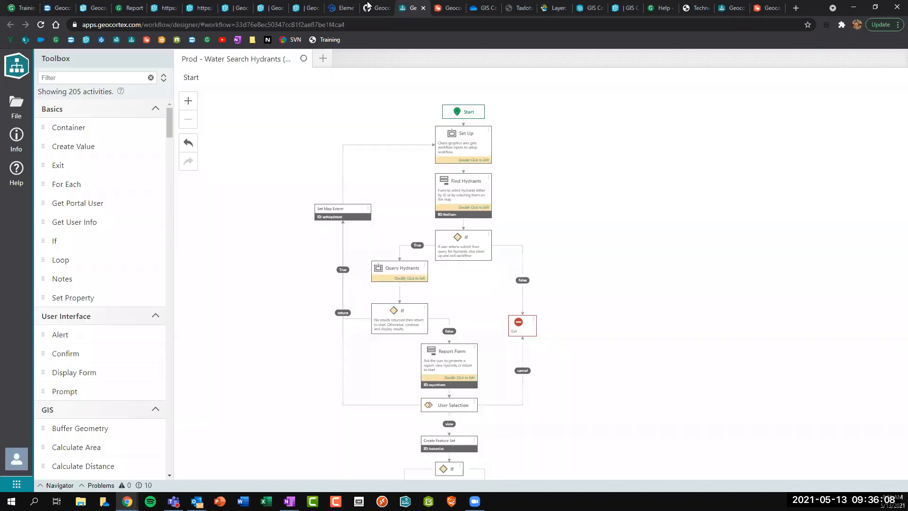
{"action": "left_click", "coordinate": [16, 106]}
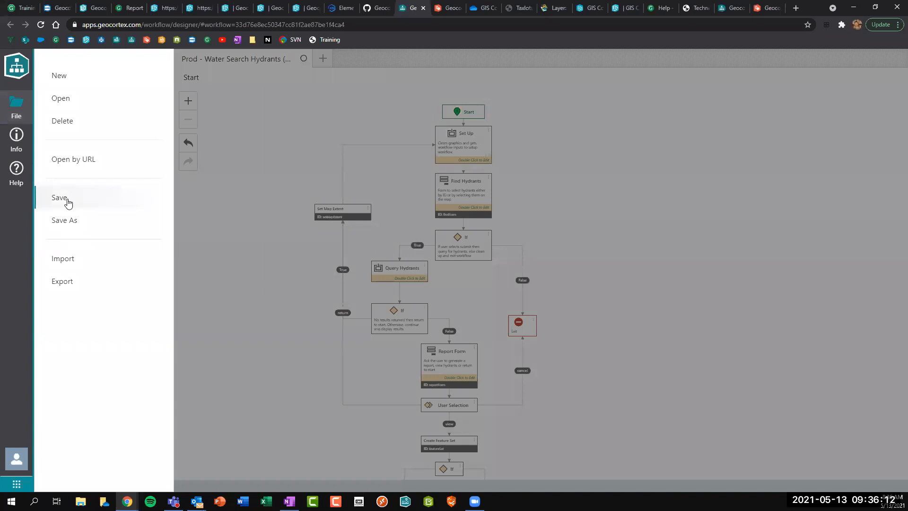
{"action": "left_click", "coordinate": [10, 143]}
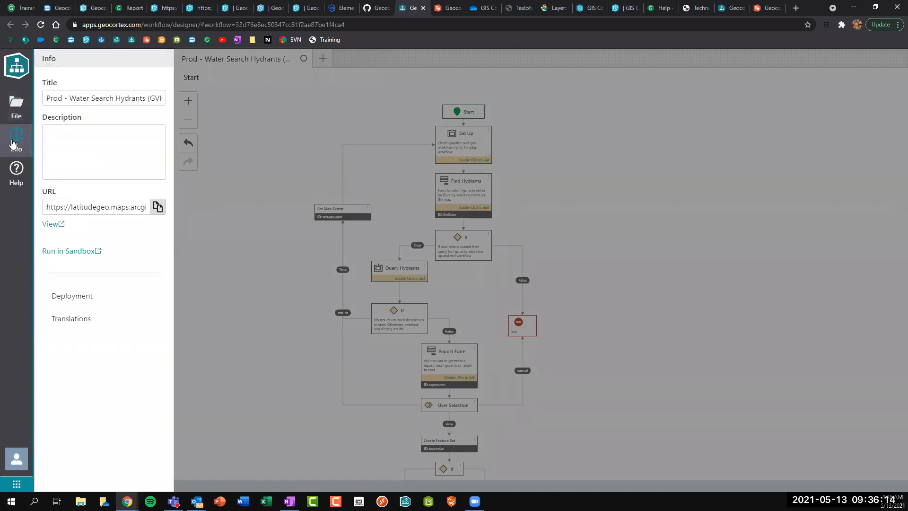
Follow the View link under the workflow's URL to its ArcGIS Online item page.
{"action": "left_click", "coordinate": [50, 223]}
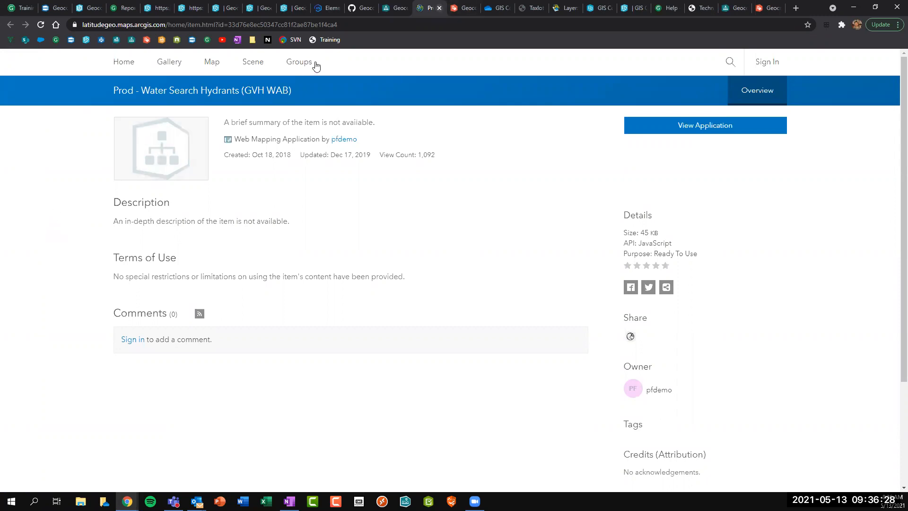
Close the ArcGIS item page and select Find Hydrants to show its findForm properties.
{"action": "key", "text": "ctrl+w"}
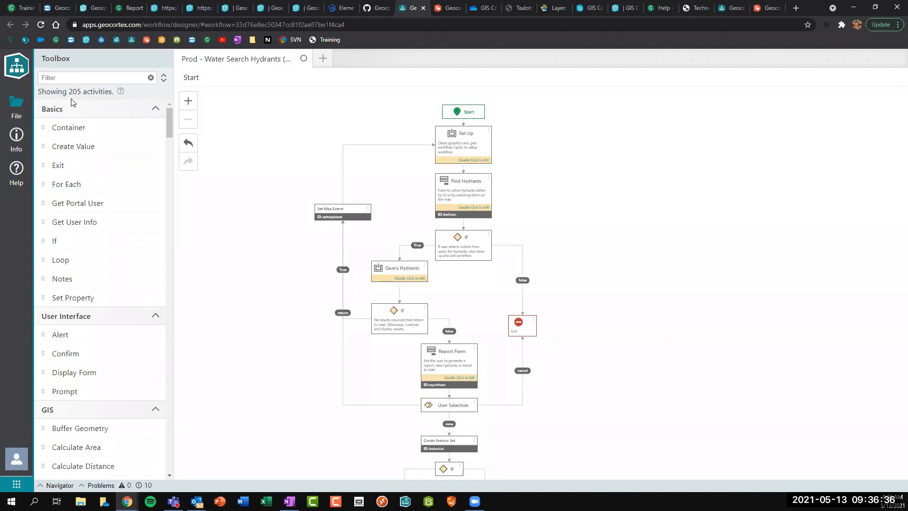
{"action": "left_click", "coordinate": [461, 201]}
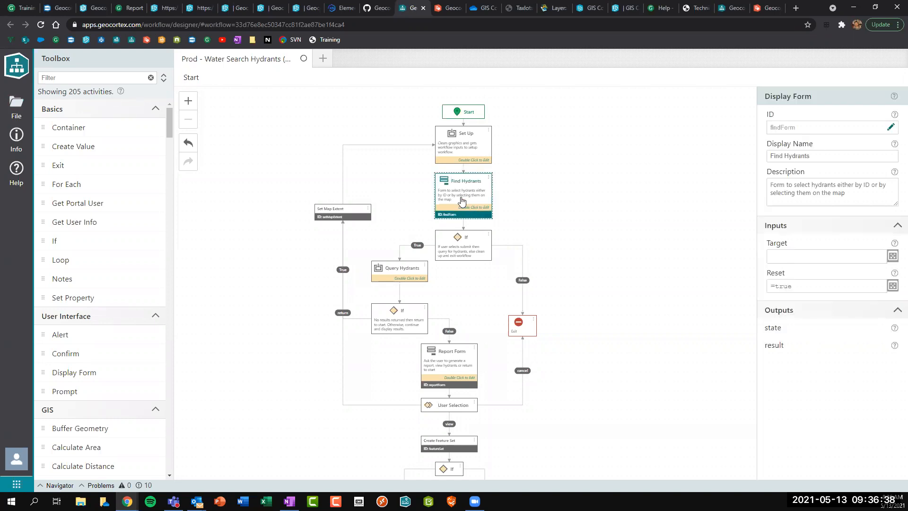
{"action": "left_click_drag", "start_coordinate": [762, 96], "coordinate": [814, 97]}
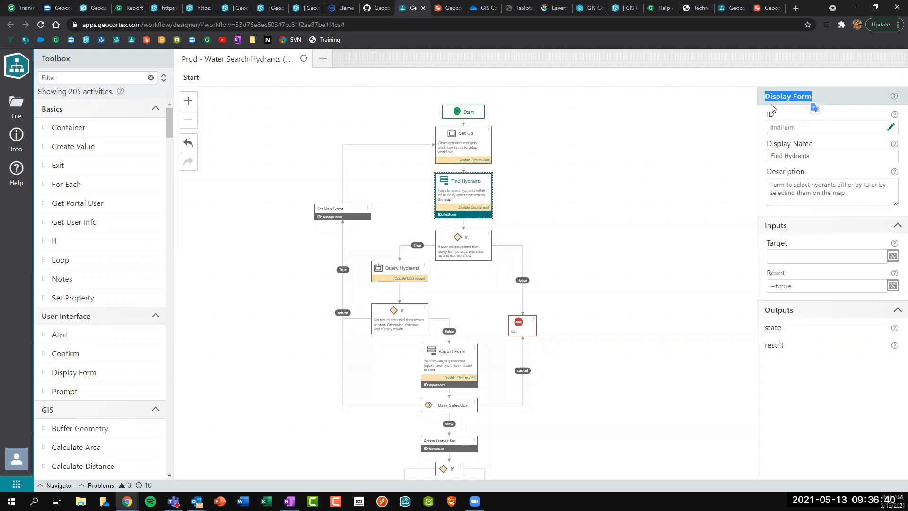
Open the Find Hydrants form and add trial Date Range, File Picker and Drop Down List fields.
{"action": "double_click", "coordinate": [463, 201]}
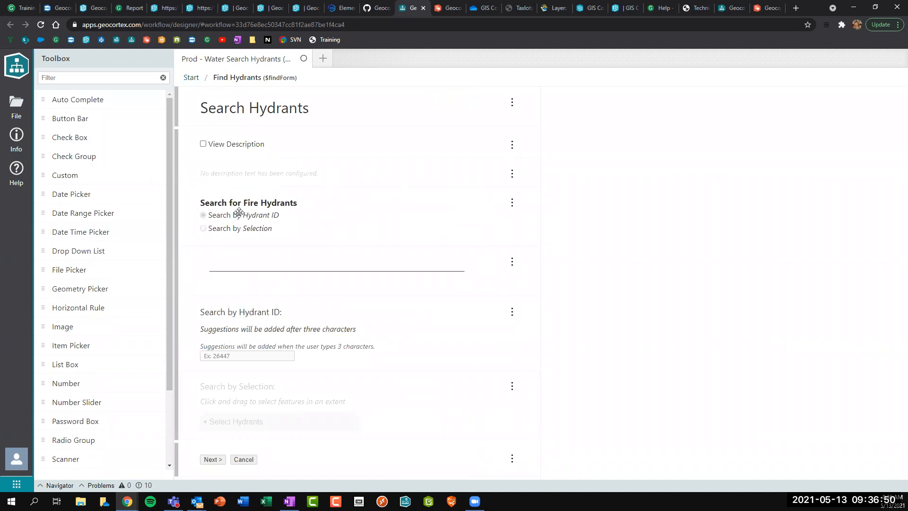
{"action": "left_click_drag", "start_coordinate": [83, 213], "coordinate": [260, 269]}
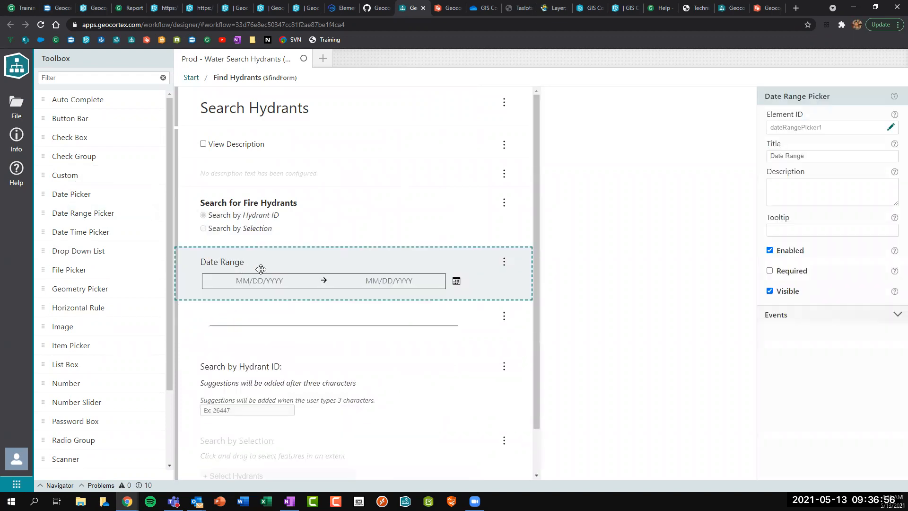
{"action": "left_click_drag", "start_coordinate": [97, 270], "coordinate": [239, 333]}
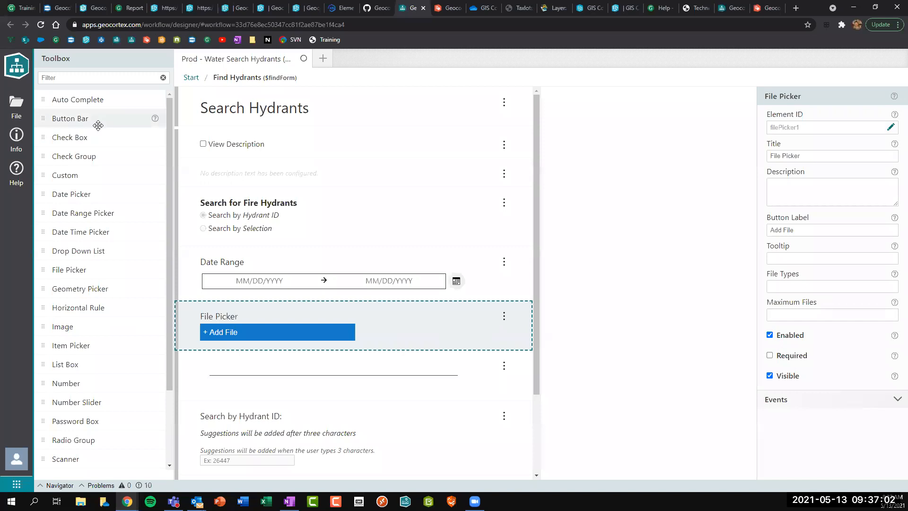
{"action": "scroll", "coordinate": [99, 121], "scroll_direction": "down", "scroll_amount": 3}
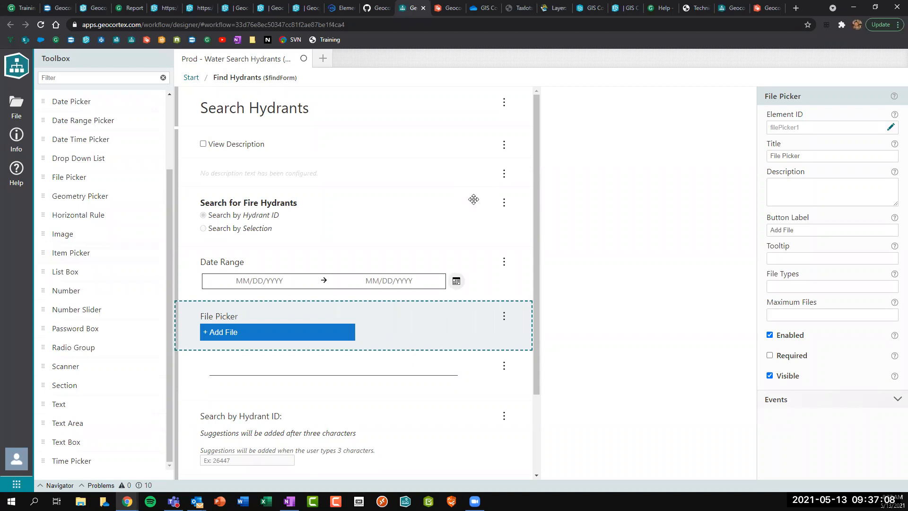
{"action": "left_click_drag", "start_coordinate": [90, 156], "coordinate": [235, 263]}
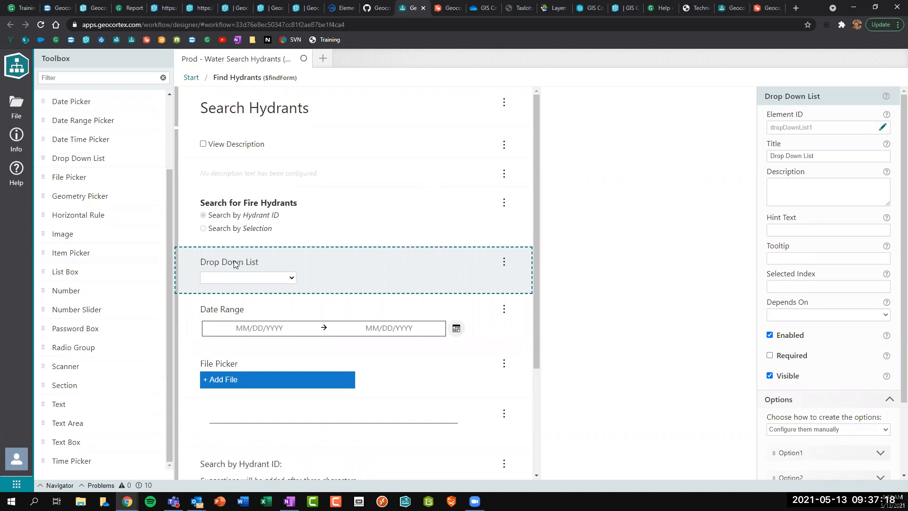
Delete the trial Drop Down List, Date Range and File Picker fields from the form.
{"action": "key", "text": "Delete"}
{"action": "left_click", "coordinate": [504, 262]}
{"action": "left_click", "coordinate": [511, 280]}
{"action": "left_click", "coordinate": [504, 262]}
{"action": "left_click", "coordinate": [510, 280]}
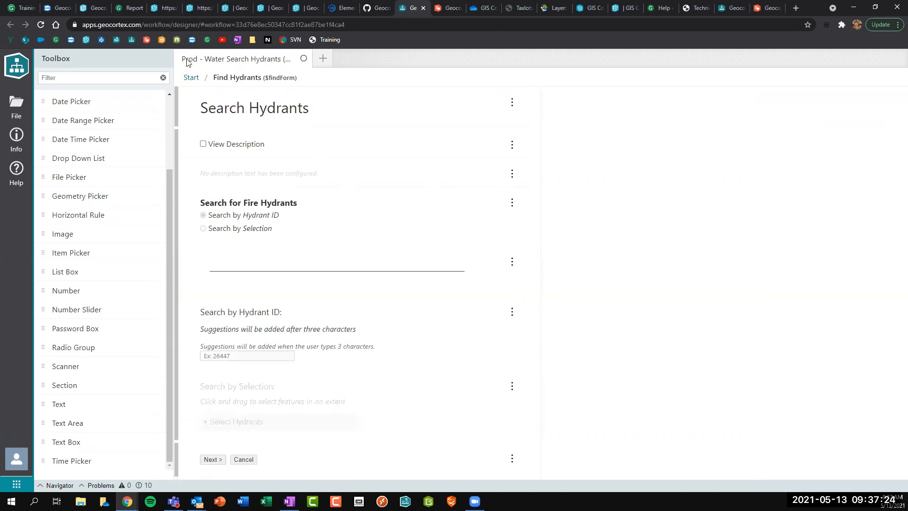
Return to the workflow's top level and switch to the GovernmentWAB viewer map.
{"action": "left_click", "coordinate": [190, 77]}
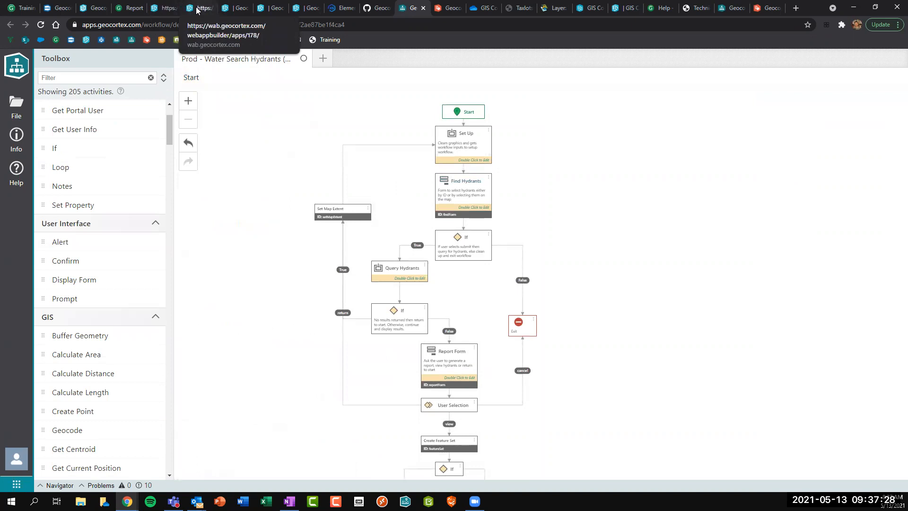
{"action": "left_click", "coordinate": [160, 8]}
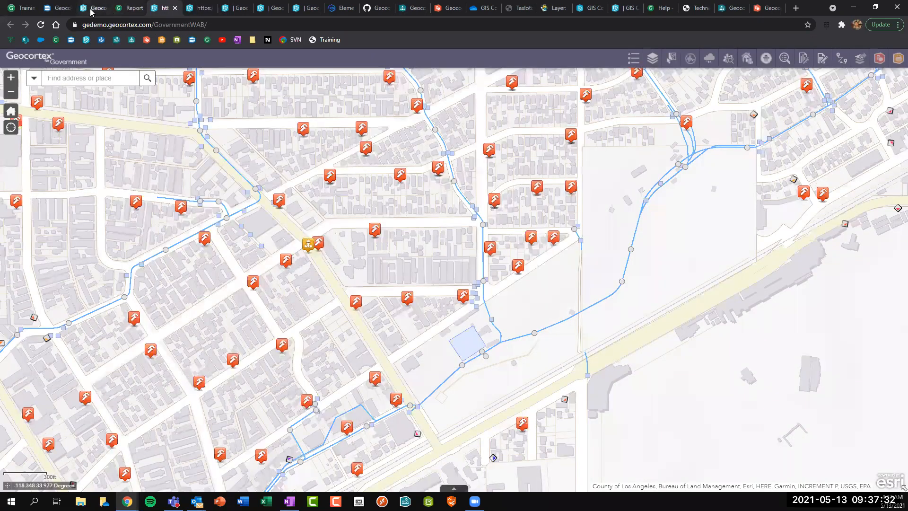
{"action": "left_click", "coordinate": [92, 9]}
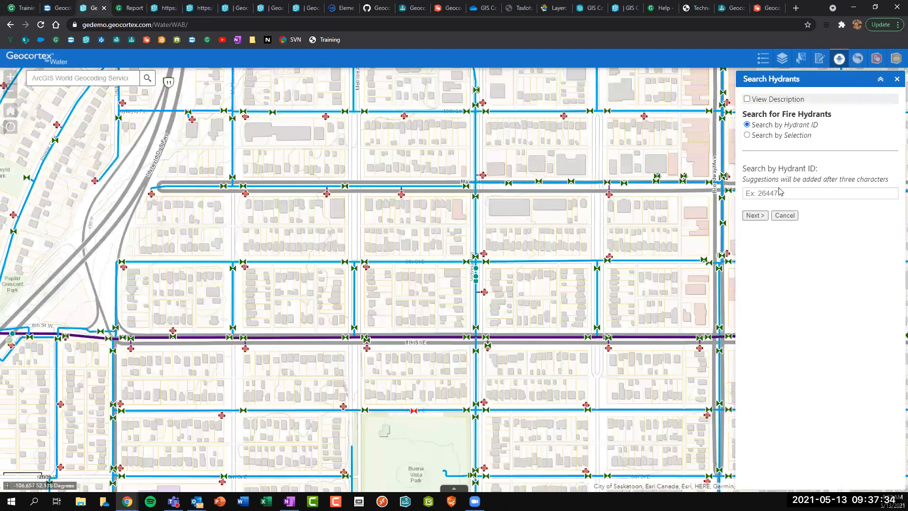
{"action": "left_click", "coordinate": [172, 11]}
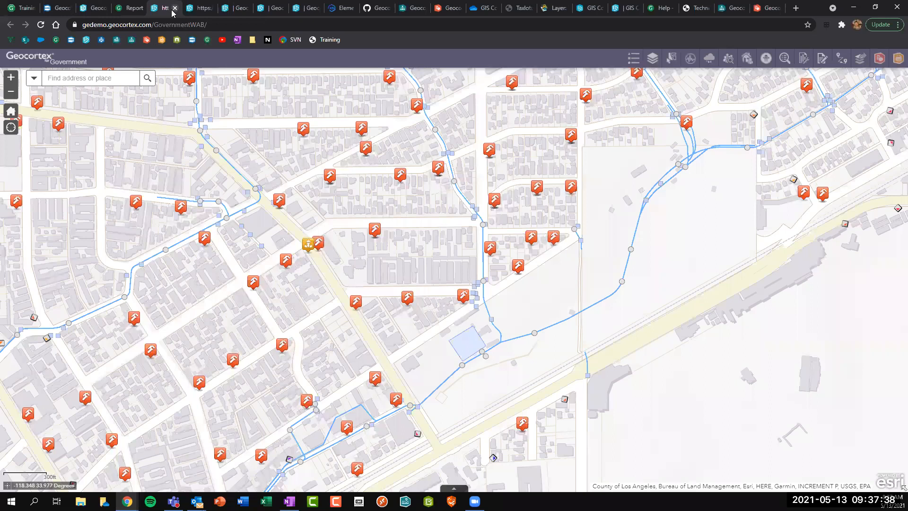
Search tax parcels within a 30-foot buffer of the example address.
{"action": "left_click", "coordinate": [747, 60]}
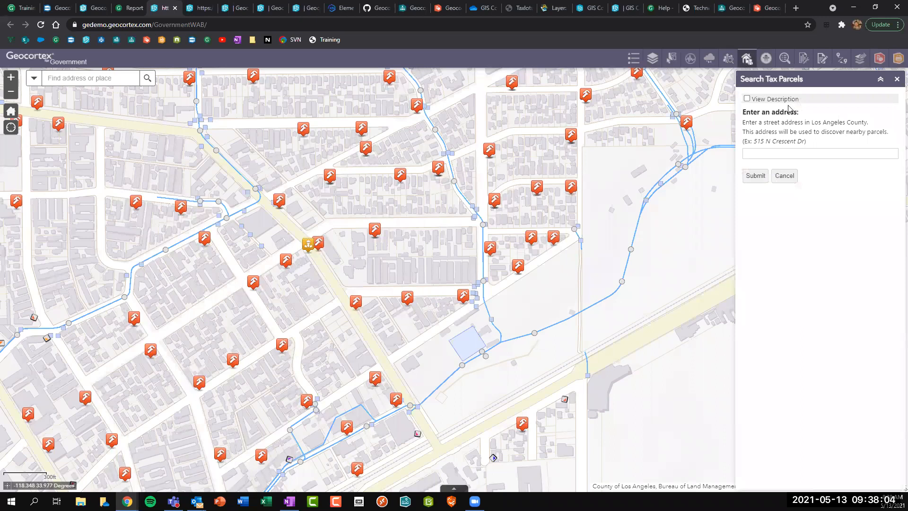
{"action": "left_click", "coordinate": [801, 149]}
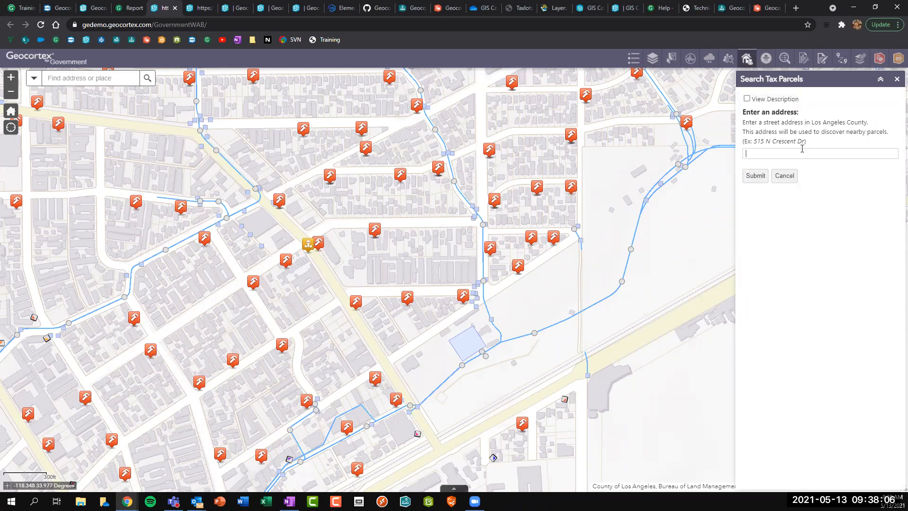
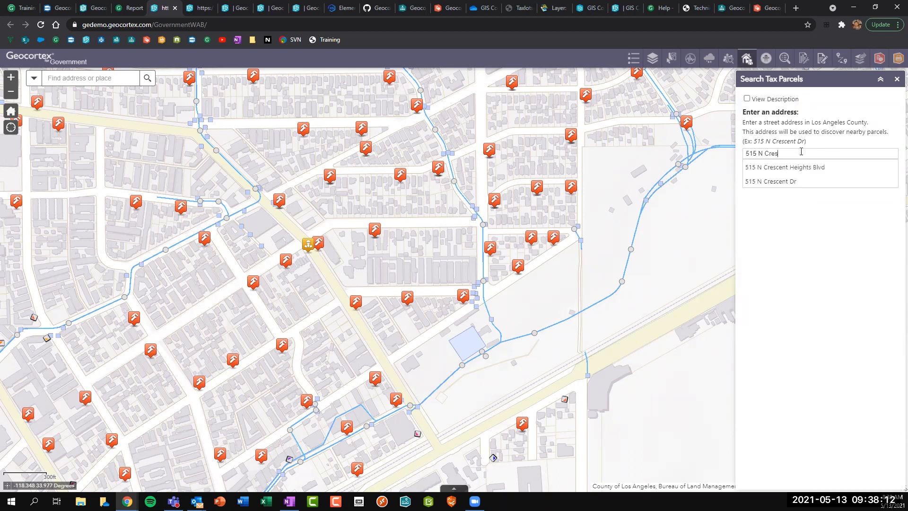
{"action": "left_click", "coordinate": [780, 181]}
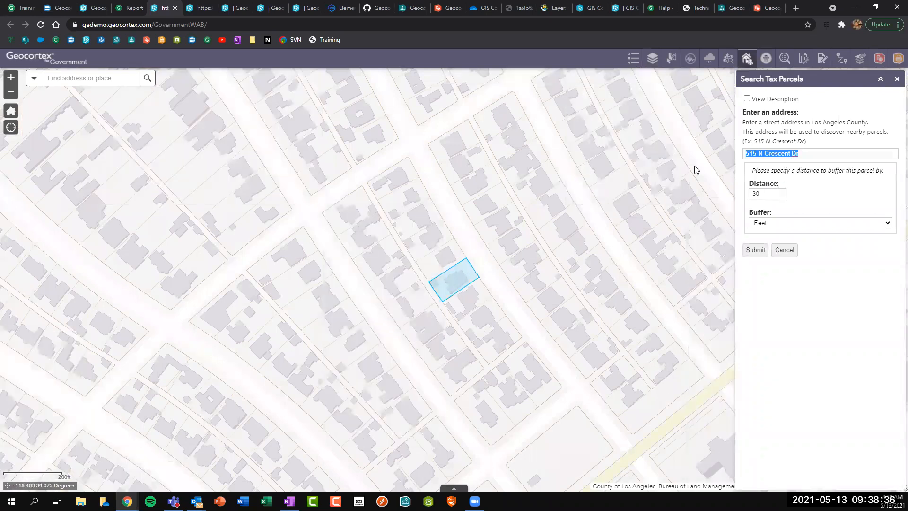
{"action": "left_click", "coordinate": [779, 171]}
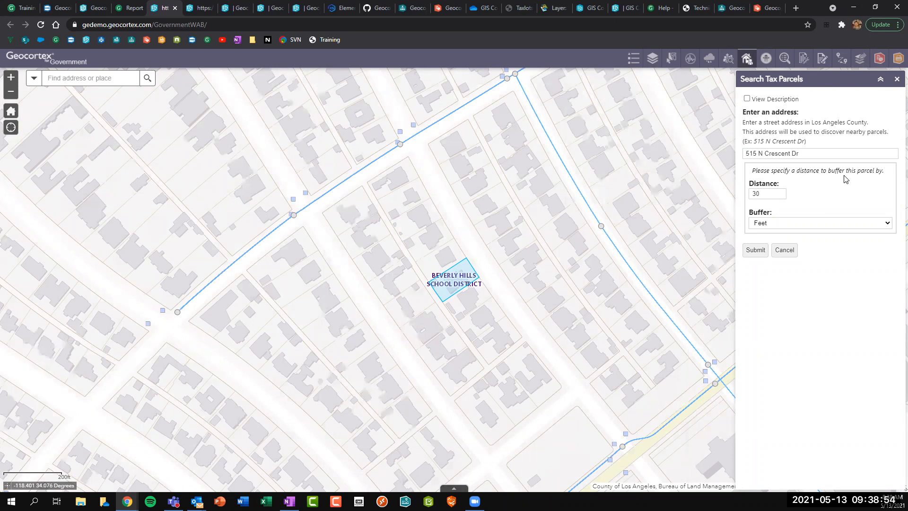
{"action": "left_click", "coordinate": [786, 224]}
{"action": "left_click", "coordinate": [772, 232]}
{"action": "double_click", "coordinate": [754, 251]}
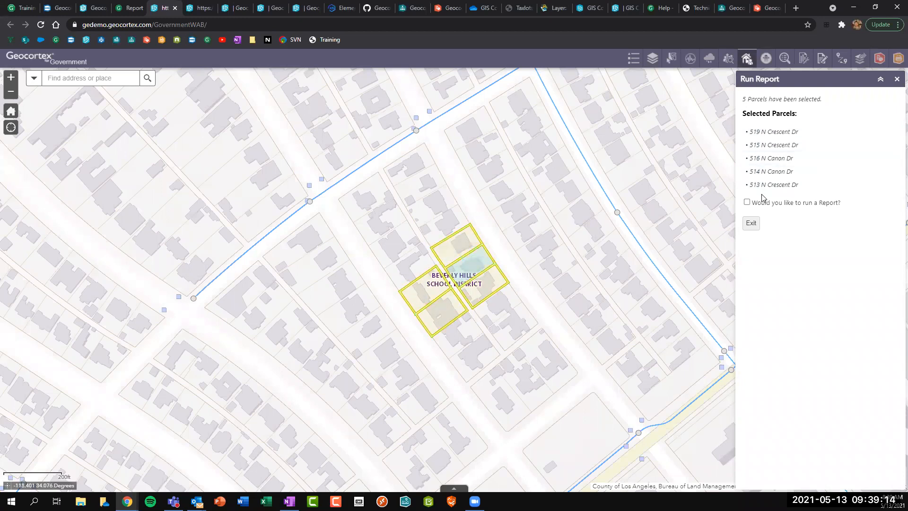
Request a report for the five selected parcels and download the PDF.
{"action": "left_click", "coordinate": [746, 203]}
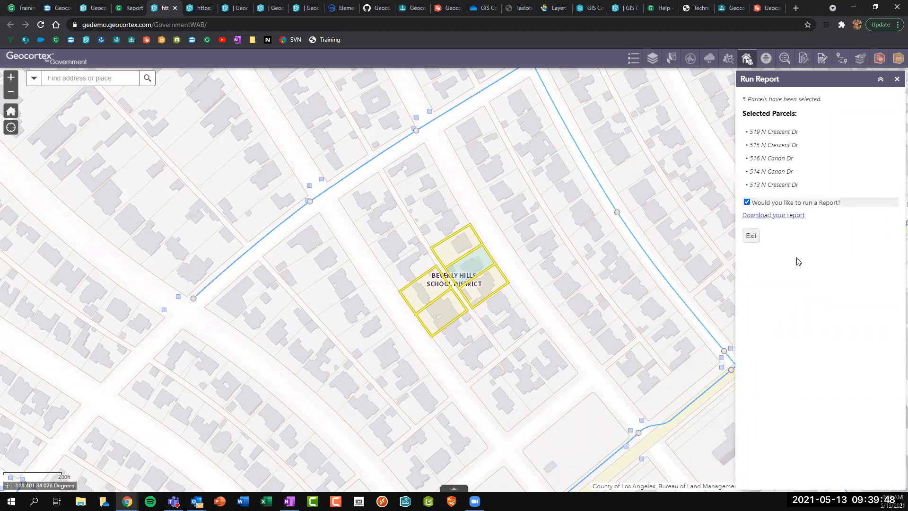
{"action": "left_click", "coordinate": [773, 225]}
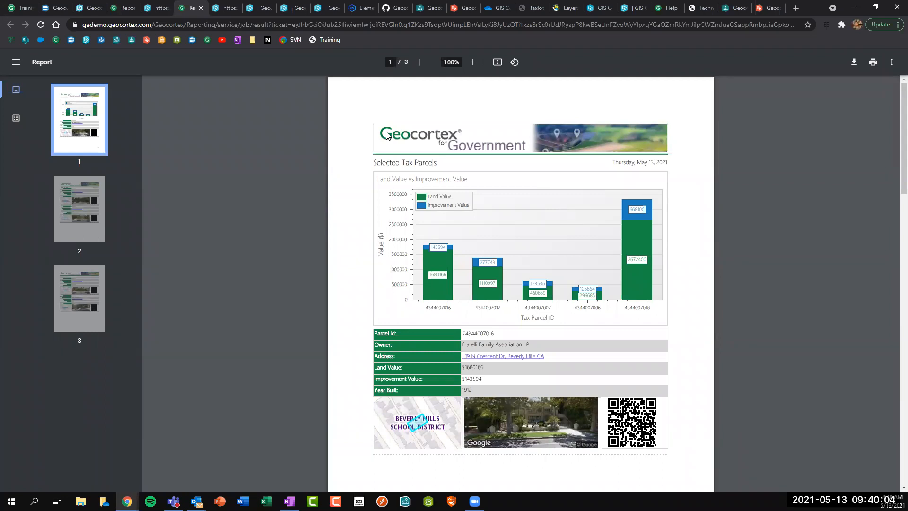
Glance at the hydrant 389 report, then switch to the tax parcels PDF report.
{"action": "left_click", "coordinate": [126, 8]}
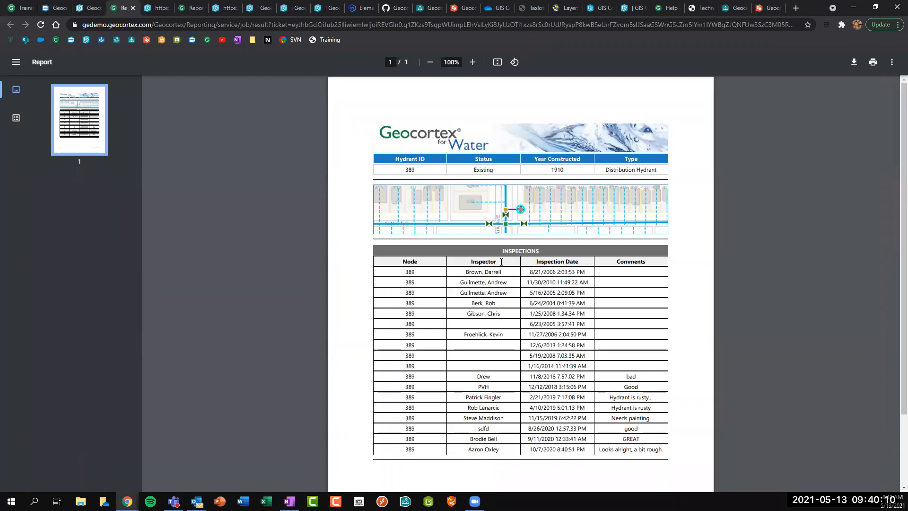
{"action": "scroll", "coordinate": [472, 232], "scroll_direction": "down", "scroll_amount": 2}
{"action": "scroll", "coordinate": [480, 248], "scroll_direction": "up", "scroll_amount": 2}
{"action": "left_click", "coordinate": [192, 9]}
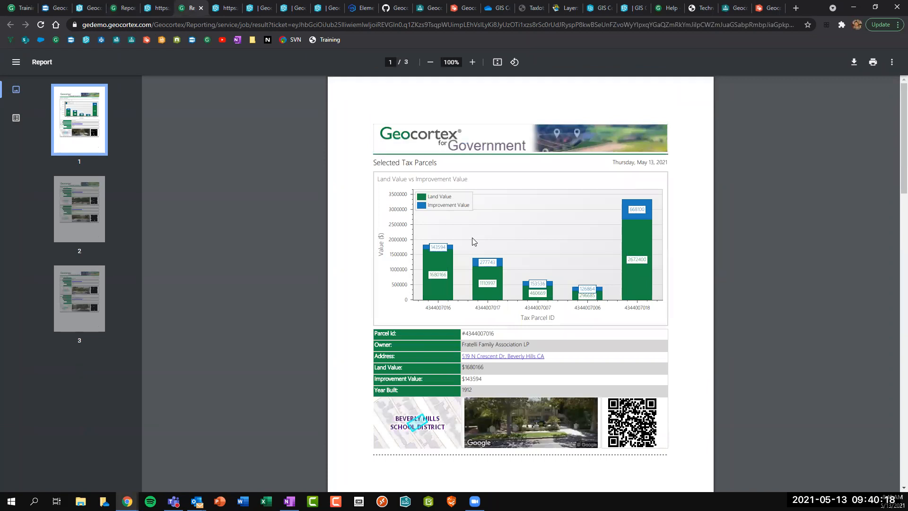
{"action": "double_click", "coordinate": [429, 310]}
{"action": "double_click", "coordinate": [485, 309]}
{"action": "double_click", "coordinate": [537, 308]}
{"action": "double_click", "coordinate": [587, 308]}
{"action": "double_click", "coordinate": [637, 308]}
{"action": "left_click", "coordinate": [633, 229]}
Scroll through the report's pages down to the last parcel entries on page 3.
{"action": "scroll", "coordinate": [670, 330], "scroll_direction": "down", "scroll_amount": 1}
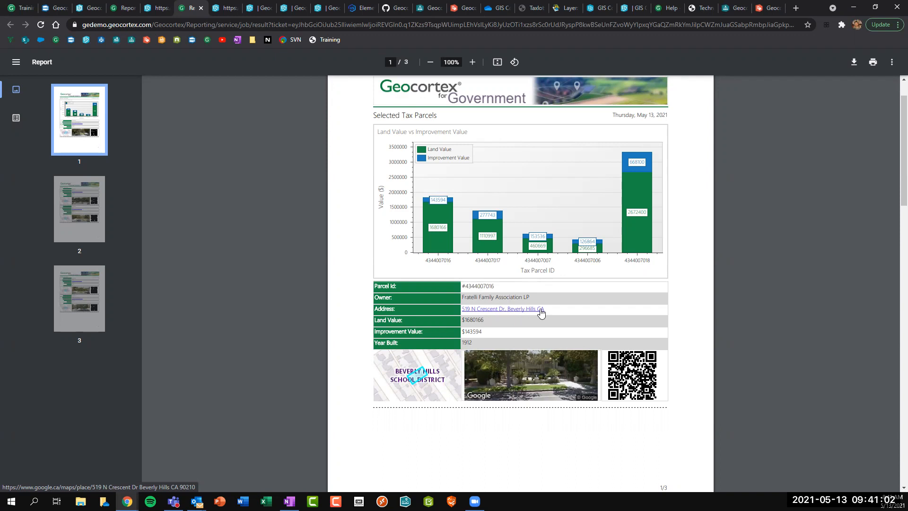
{"action": "scroll", "coordinate": [578, 314], "scroll_direction": "down", "scroll_amount": 6}
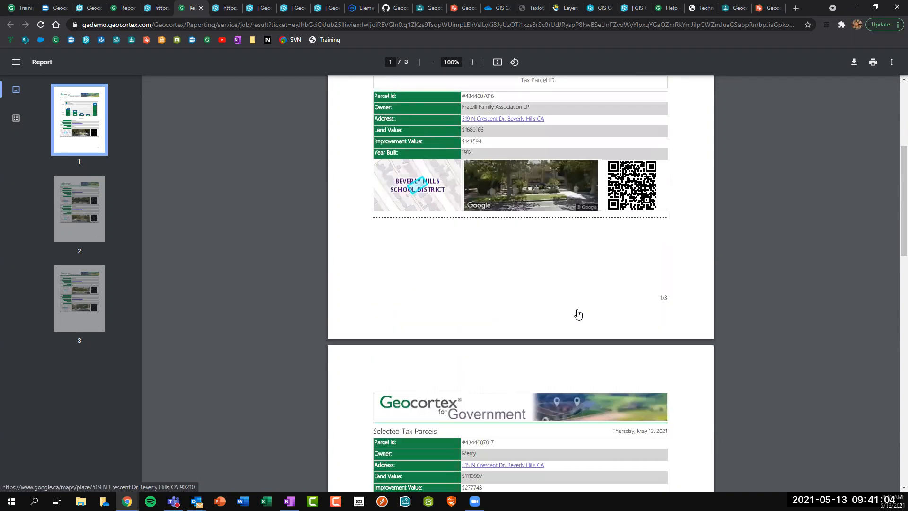
{"action": "scroll", "coordinate": [575, 310], "scroll_direction": "down", "scroll_amount": 3}
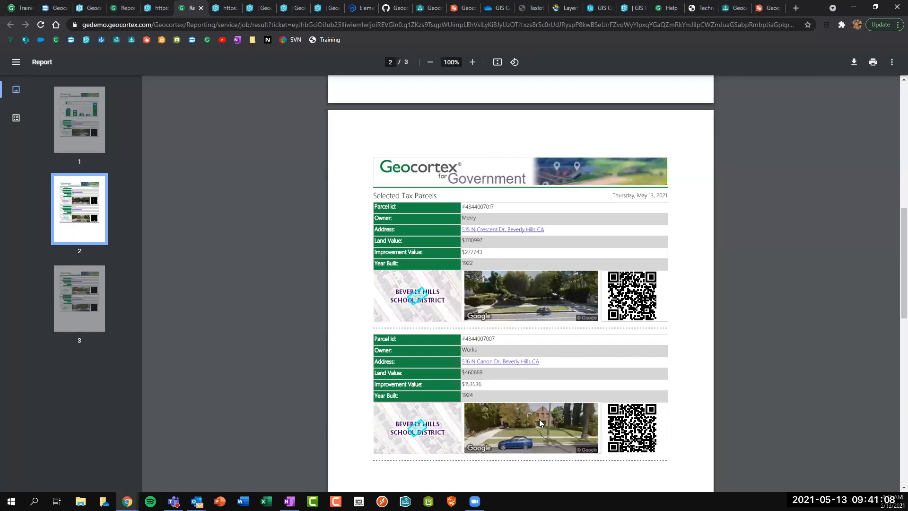
{"action": "scroll", "coordinate": [539, 419], "scroll_direction": "down", "scroll_amount": 3}
{"action": "scroll", "coordinate": [457, 429], "scroll_direction": "down", "scroll_amount": 6}
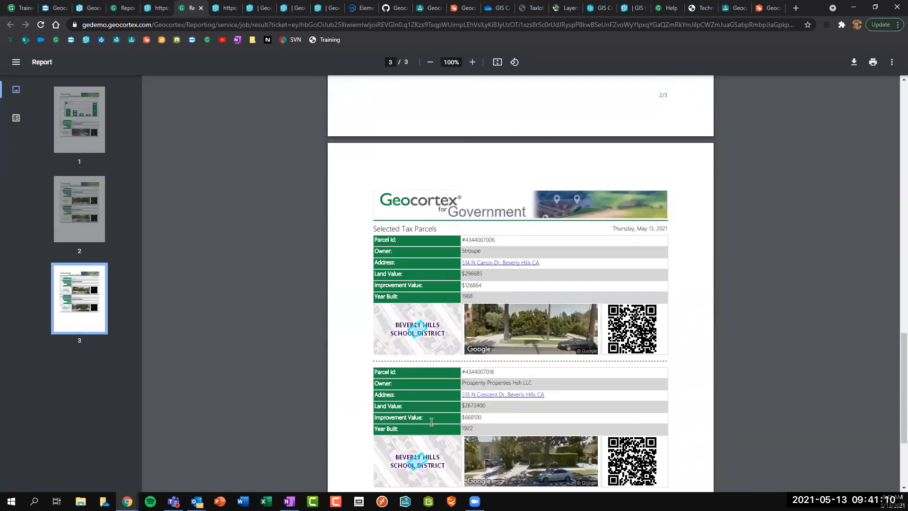
{"action": "scroll", "coordinate": [431, 443], "scroll_direction": "down", "scroll_amount": 2}
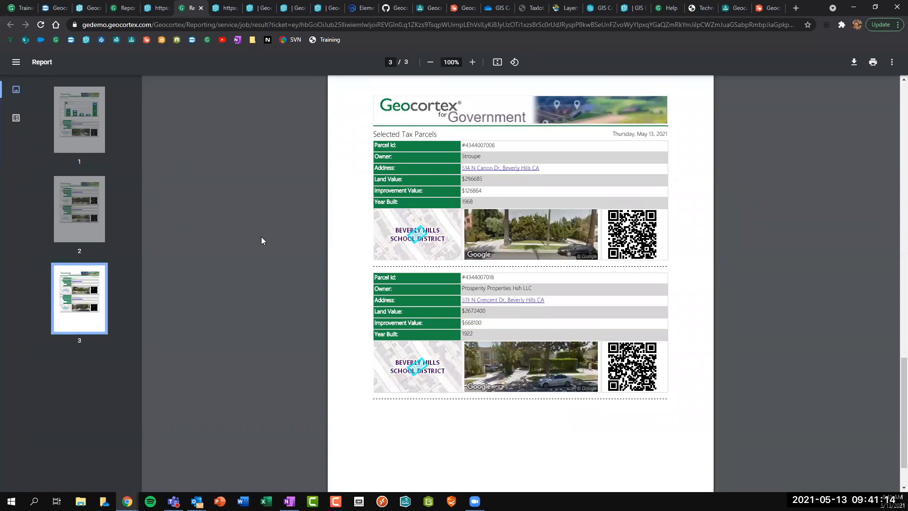
{"action": "left_click", "coordinate": [16, 118]}
{"action": "left_click", "coordinate": [37, 92]}
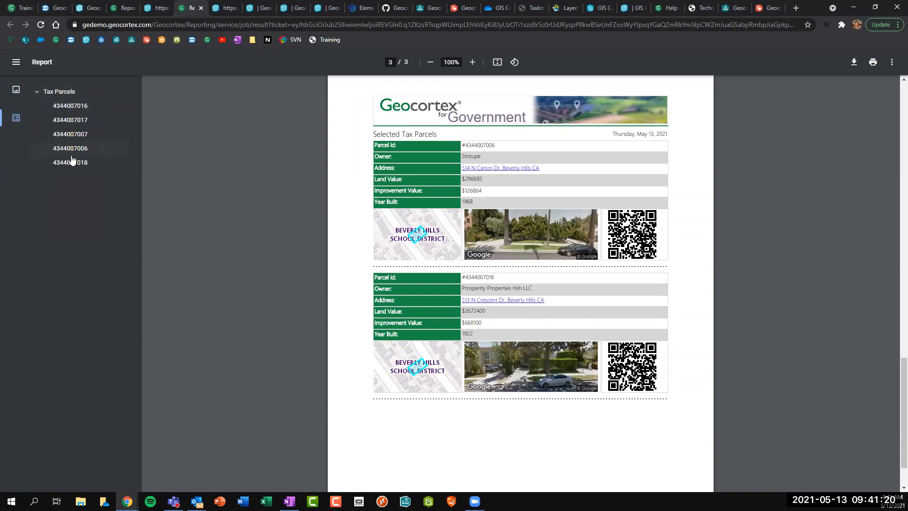
{"action": "left_click", "coordinate": [71, 149]}
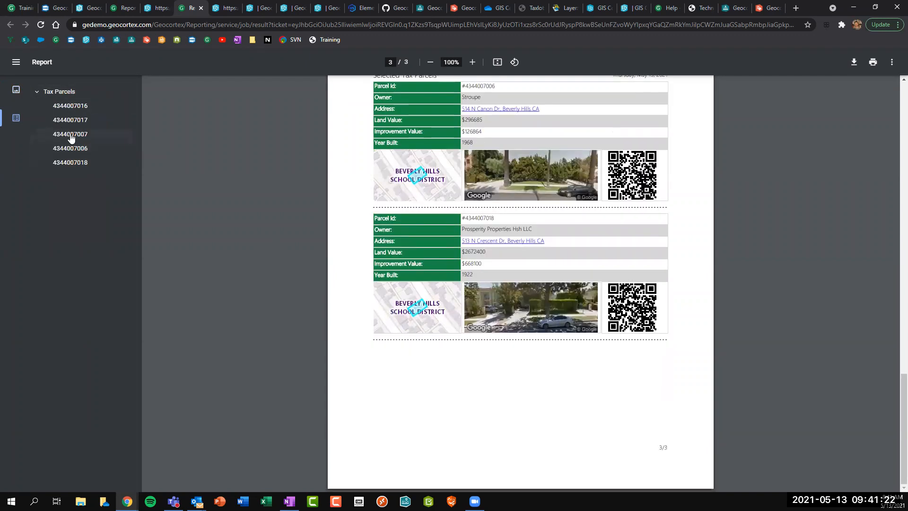
{"action": "left_click", "coordinate": [71, 134]}
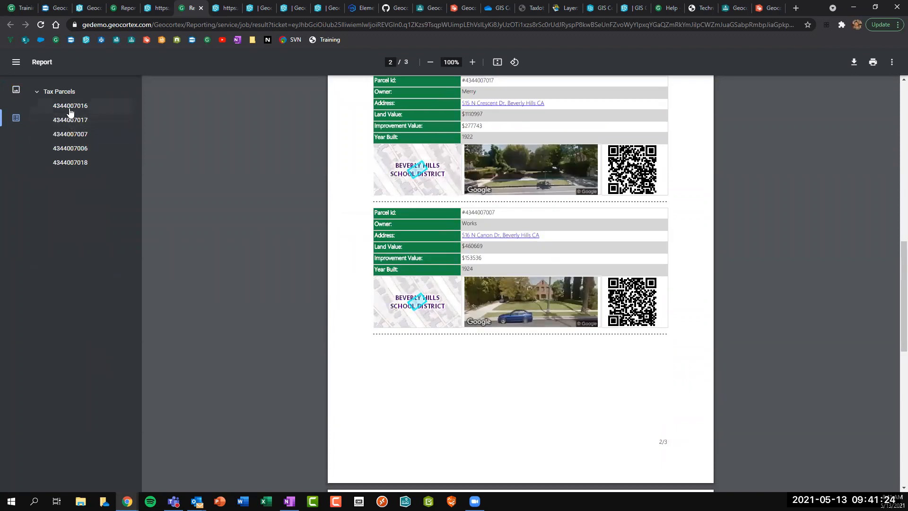
{"action": "left_click", "coordinate": [70, 122]}
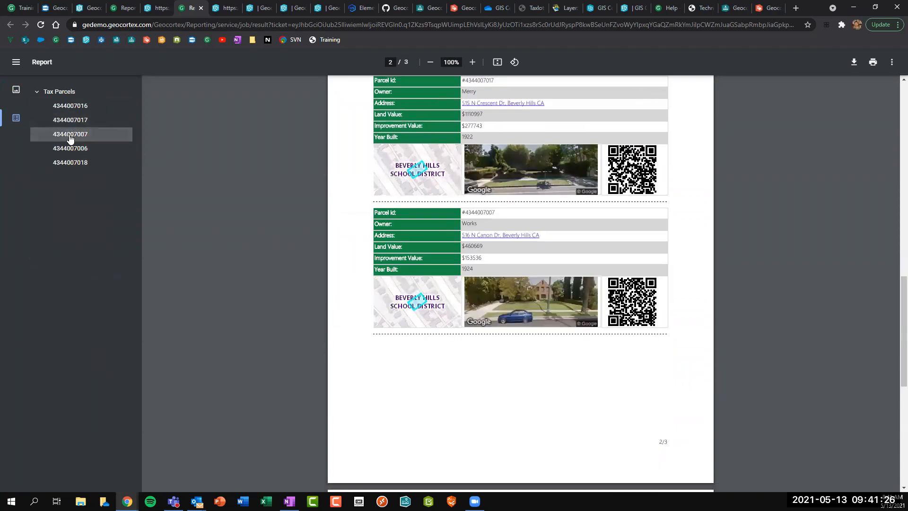
{"action": "left_click", "coordinate": [70, 137]}
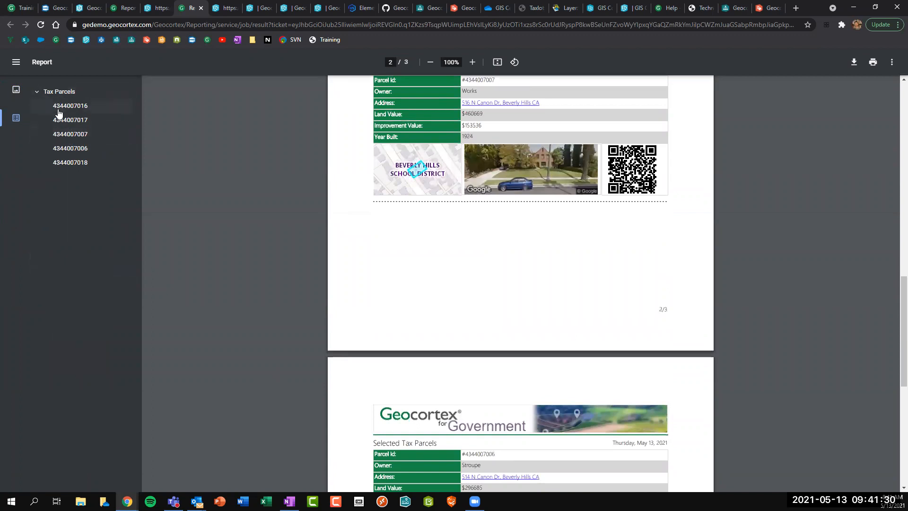
{"action": "left_click", "coordinate": [71, 162]}
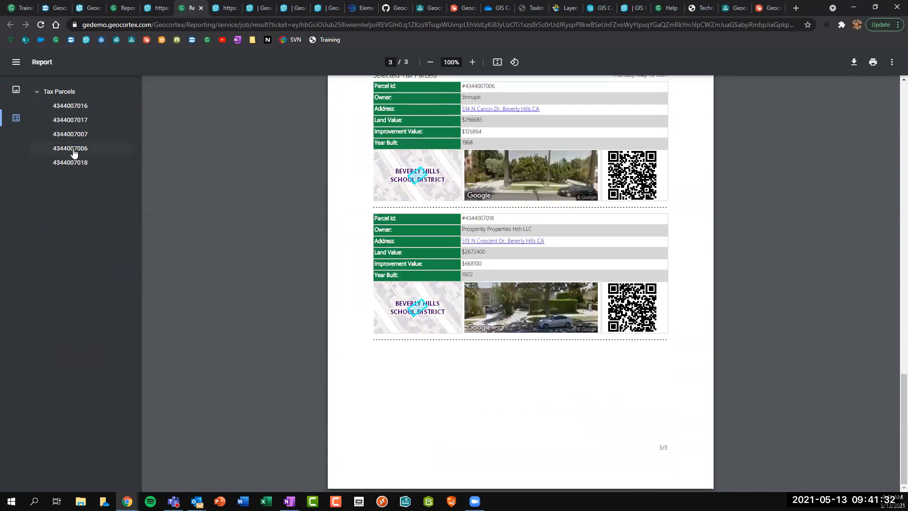
{"action": "left_click", "coordinate": [74, 135]}
{"action": "left_click", "coordinate": [74, 120]}
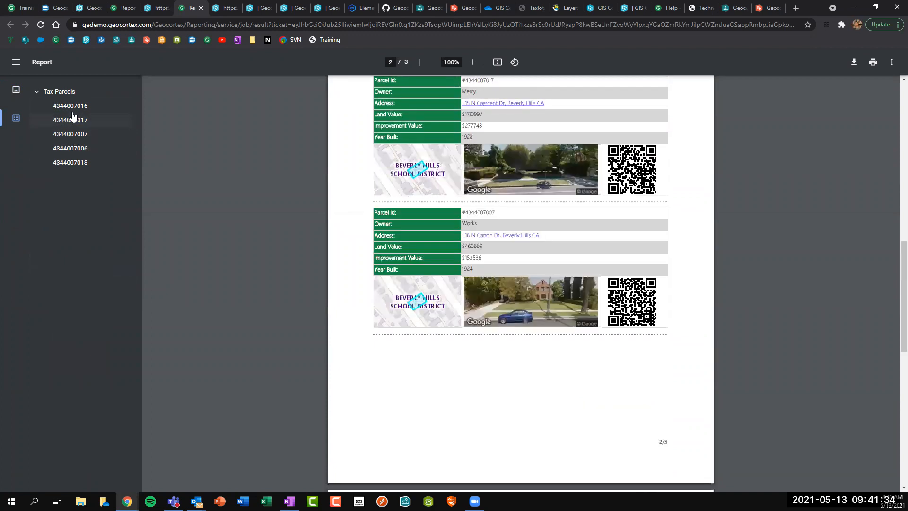
{"action": "left_click", "coordinate": [72, 110]}
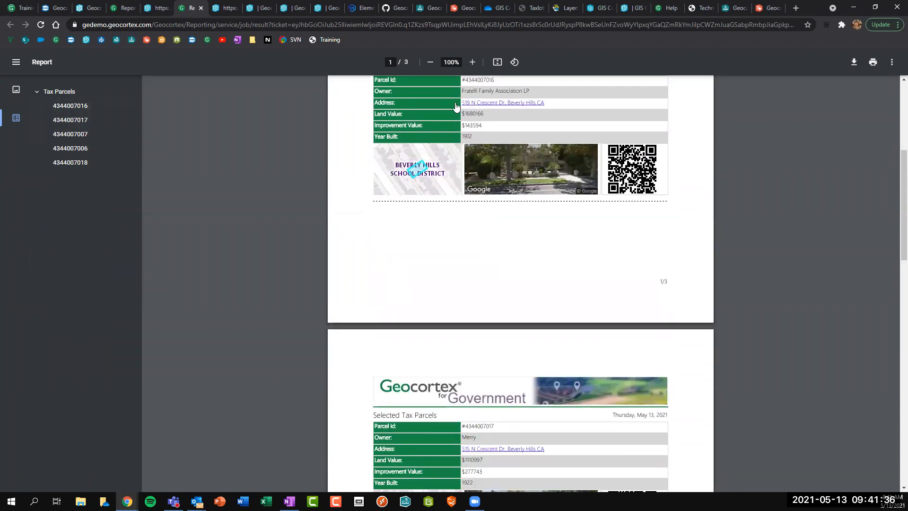
{"action": "left_click", "coordinate": [458, 8]}
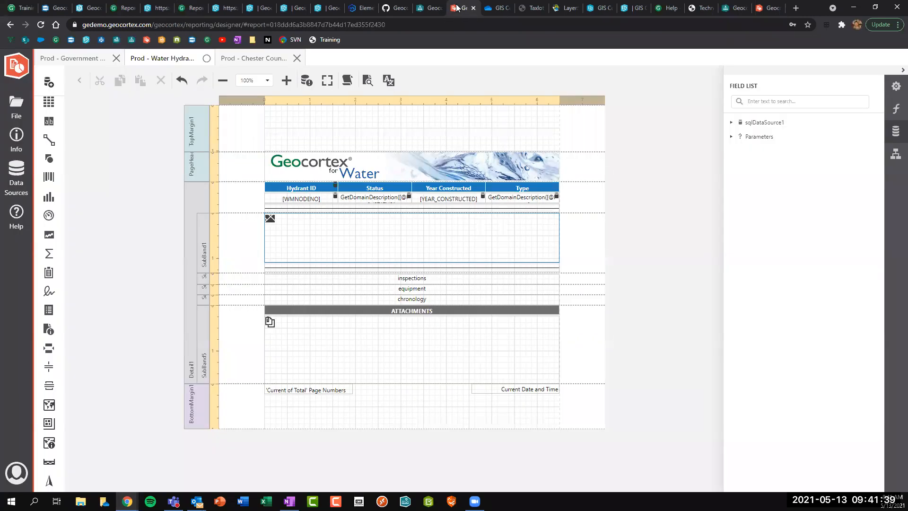
Open the Prod - Government Selected Tax Parcels report template in the designer.
{"action": "left_click", "coordinate": [74, 61]}
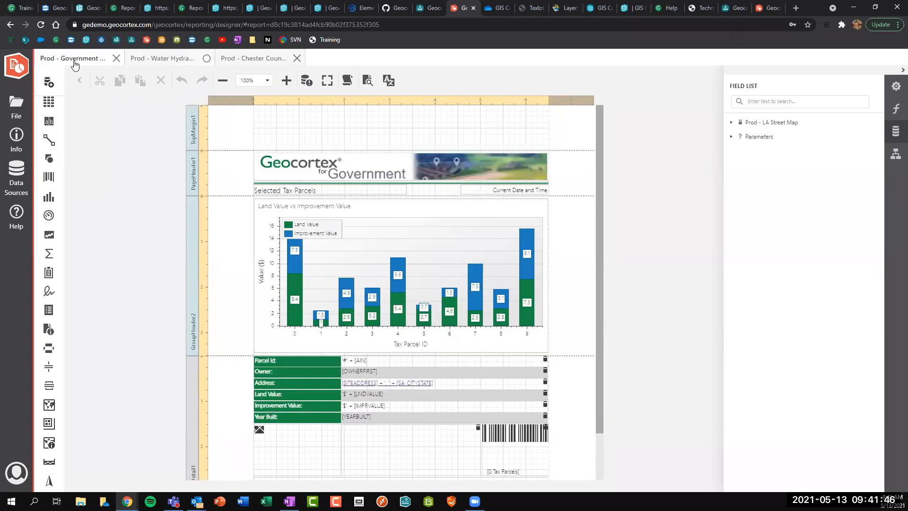
{"action": "scroll", "coordinate": [567, 134], "scroll_direction": "down", "scroll_amount": 1}
{"action": "scroll", "coordinate": [567, 134], "scroll_direction": "down", "scroll_amount": 1}
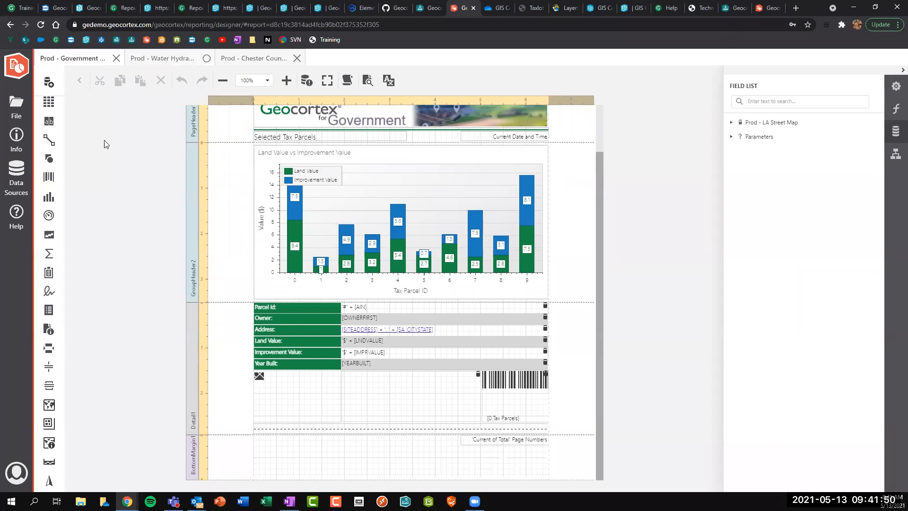
Select the Land Value vs Improvement Value chart, the Owner field, then the empty picture area.
{"action": "left_click", "coordinate": [362, 192]}
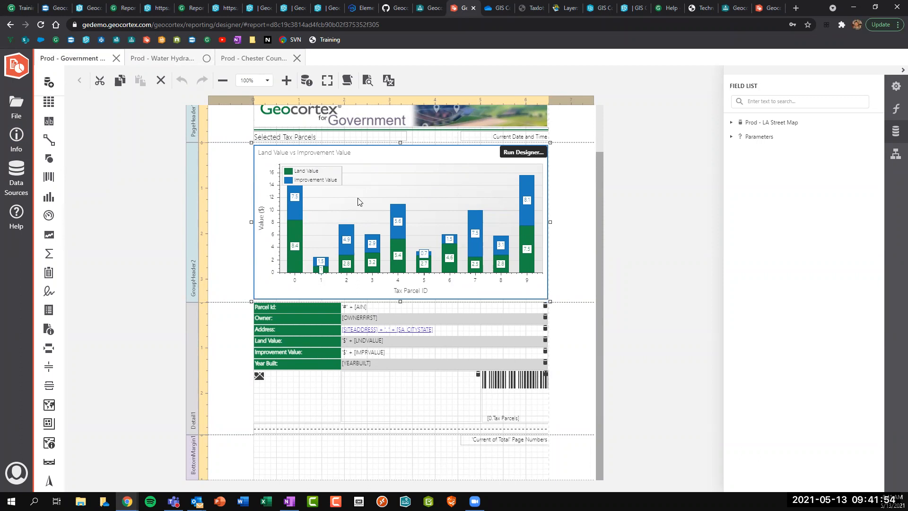
{"action": "left_click", "coordinate": [382, 320]}
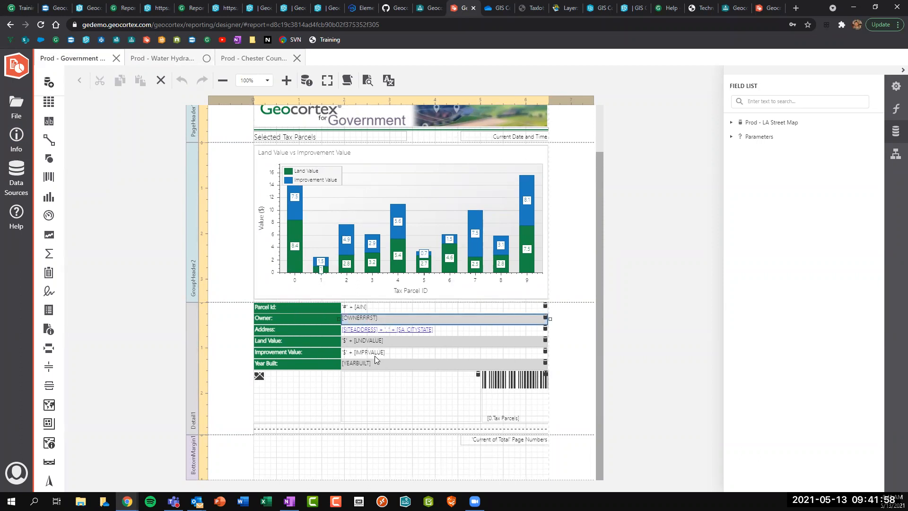
{"action": "left_click", "coordinate": [292, 385]}
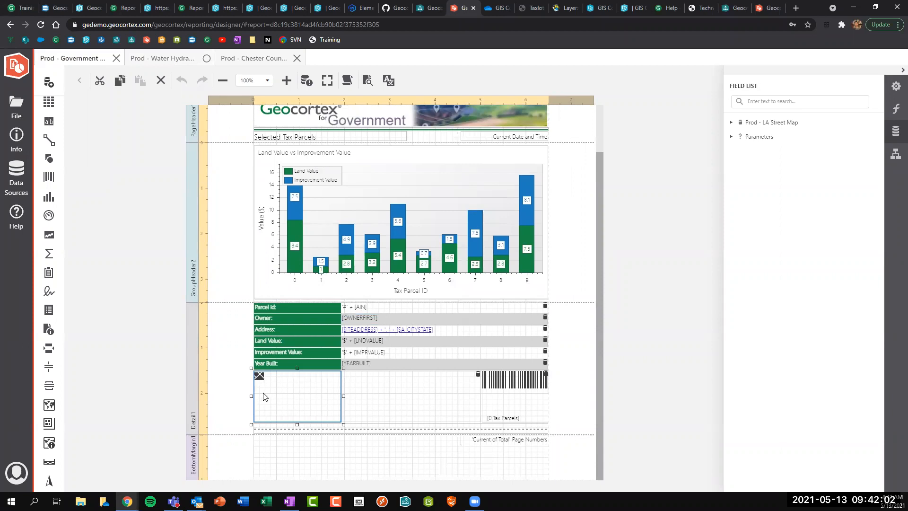
{"action": "scroll", "coordinate": [52, 218], "scroll_direction": "up", "scroll_amount": 3}
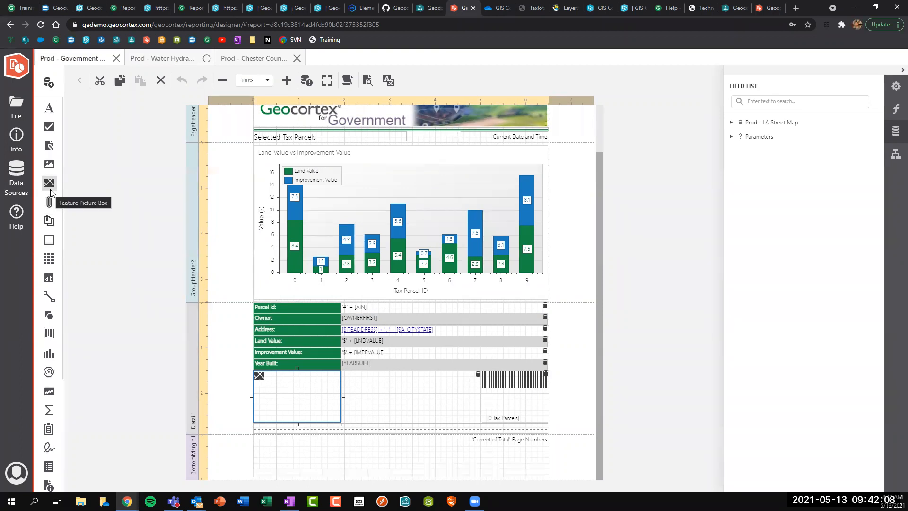
Inspect the map picture box's properties and browse webmaps for 'Governm', keeping the existing map.
{"action": "left_click", "coordinate": [894, 89]}
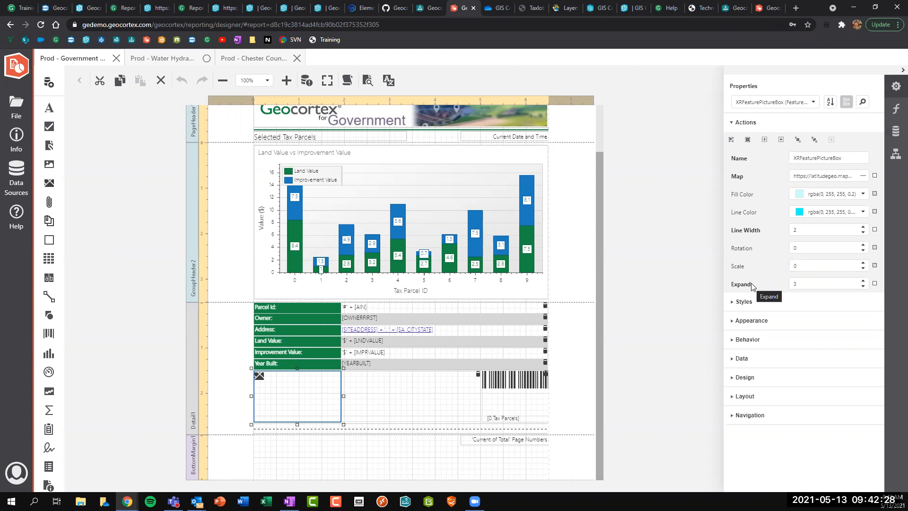
{"action": "left_click", "coordinate": [864, 176]}
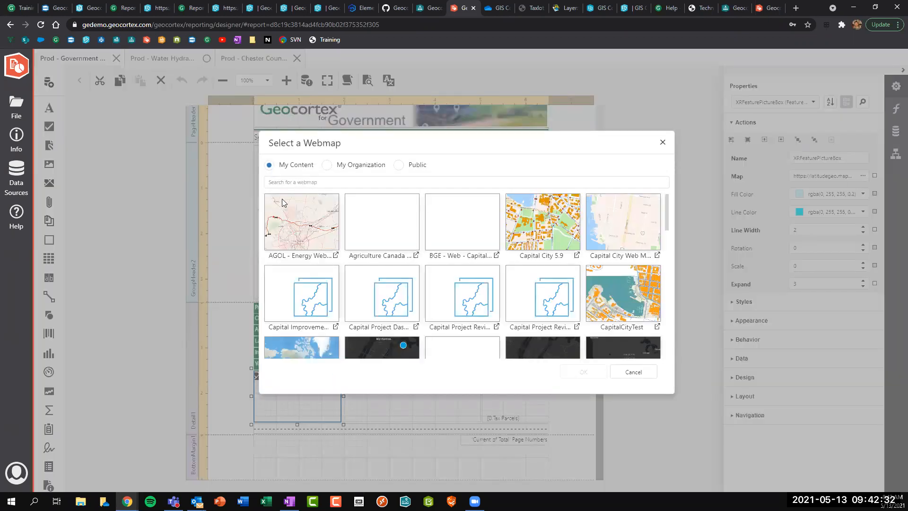
{"action": "left_click", "coordinate": [282, 182]}
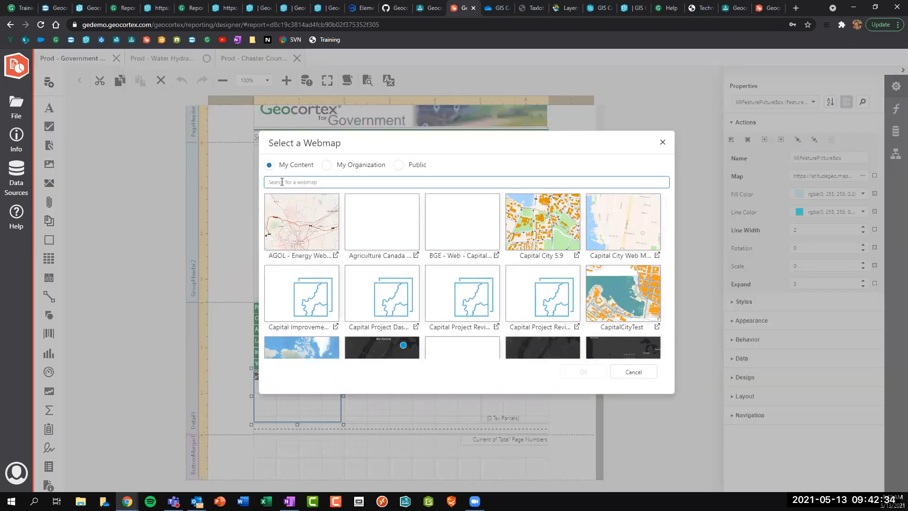
{"action": "type", "text": "Government"}
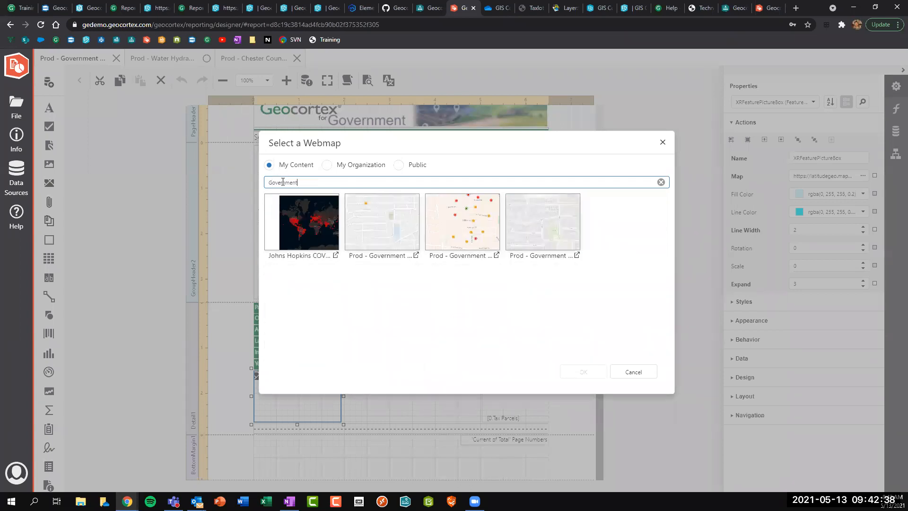
{"action": "left_click", "coordinate": [328, 165]}
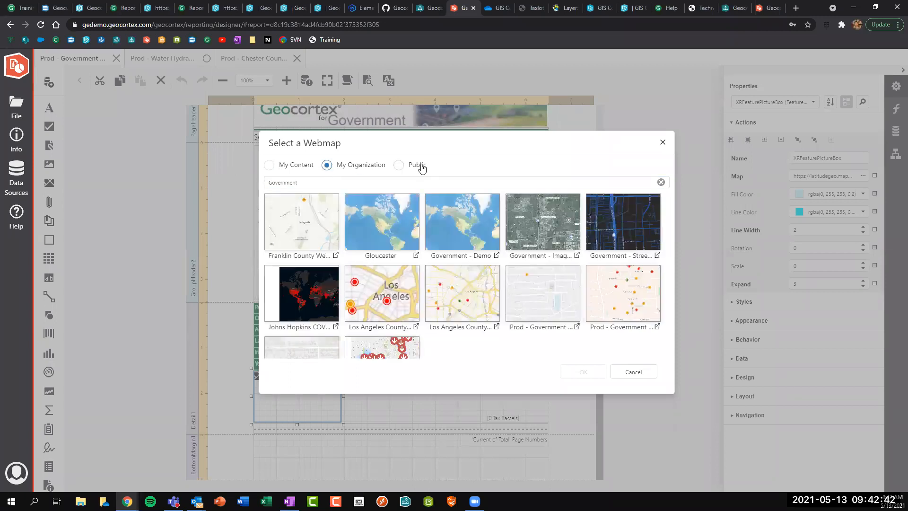
{"action": "left_click", "coordinate": [399, 167]}
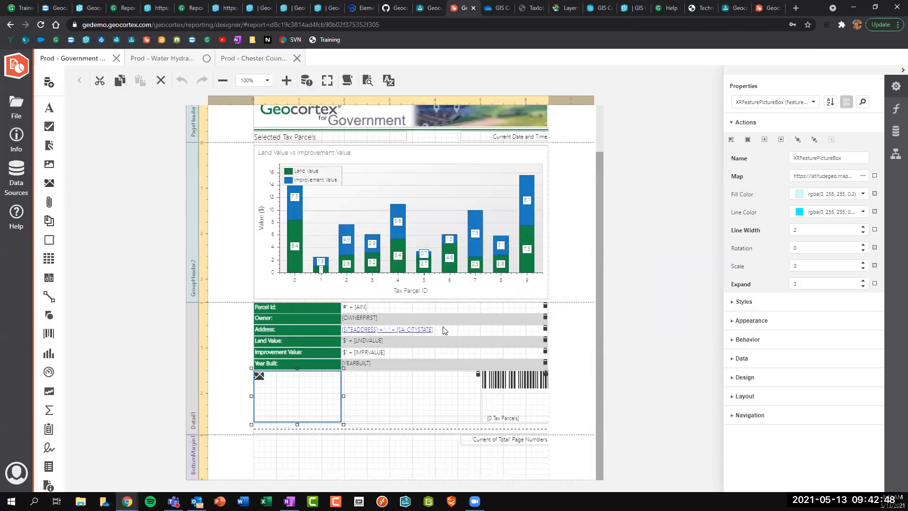
Check the header logo's Image URL, then select pictureBox1 beside the parcel map.
{"action": "scroll", "coordinate": [436, 319], "scroll_direction": "up", "scroll_amount": 1}
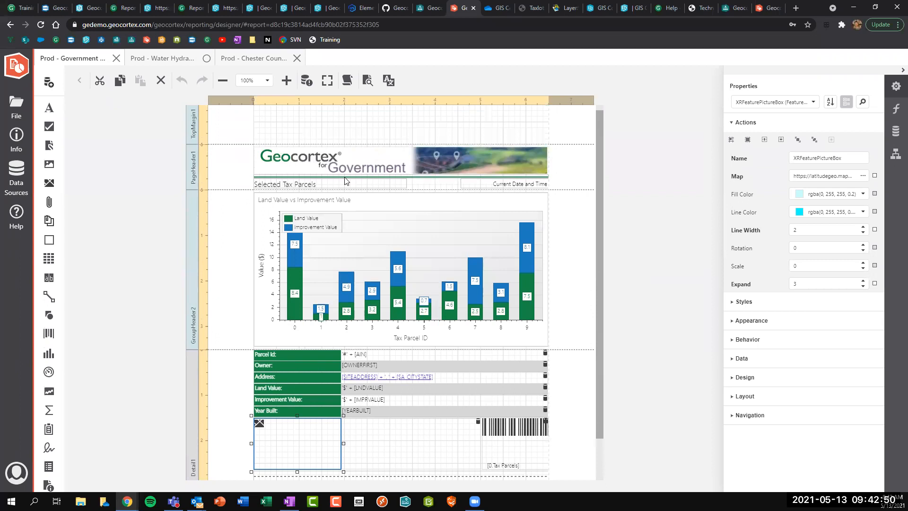
{"action": "left_click", "coordinate": [359, 162]}
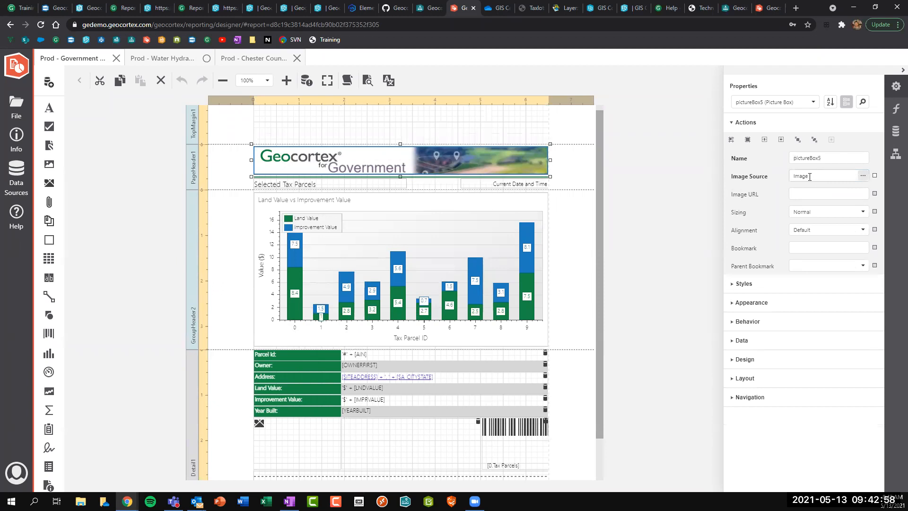
{"action": "left_click", "coordinate": [810, 193]}
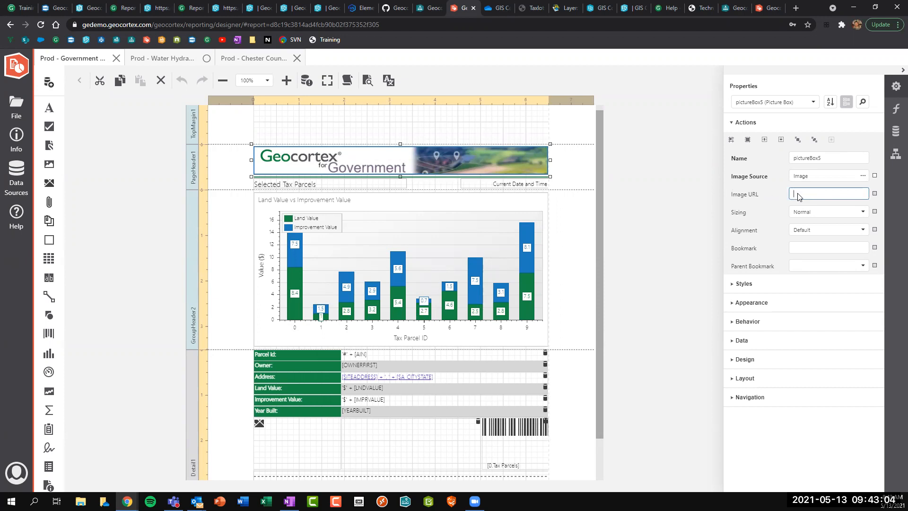
{"action": "left_click", "coordinate": [440, 443]}
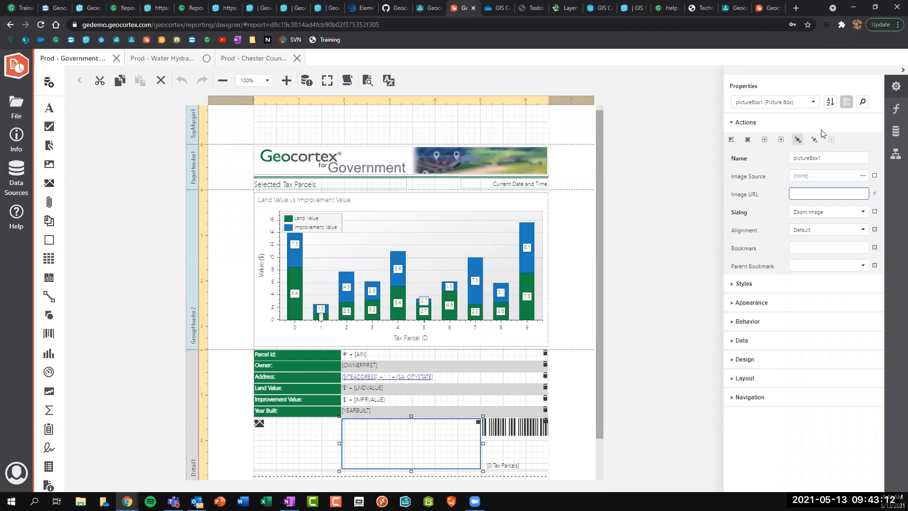
Open pictureBox1's Image URL expression and examine the location= part of the Street View link.
{"action": "left_click", "coordinate": [894, 110]}
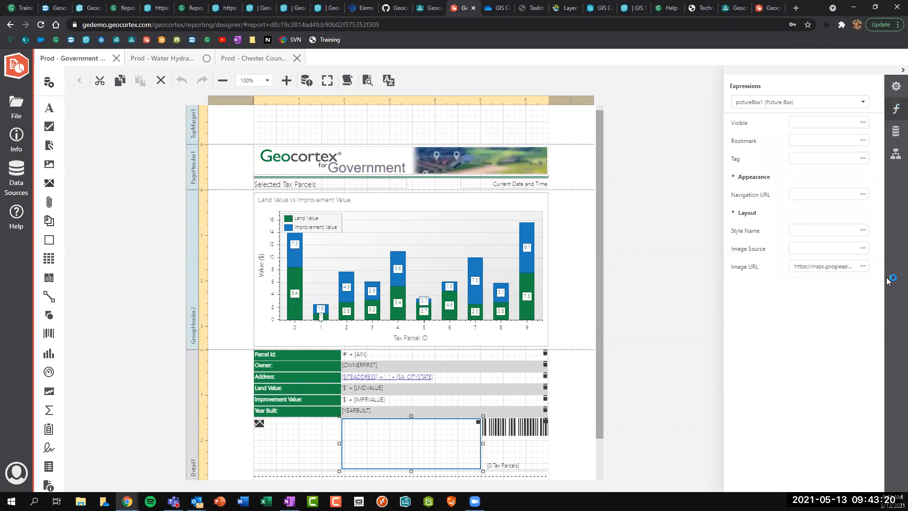
{"action": "left_click", "coordinate": [863, 266]}
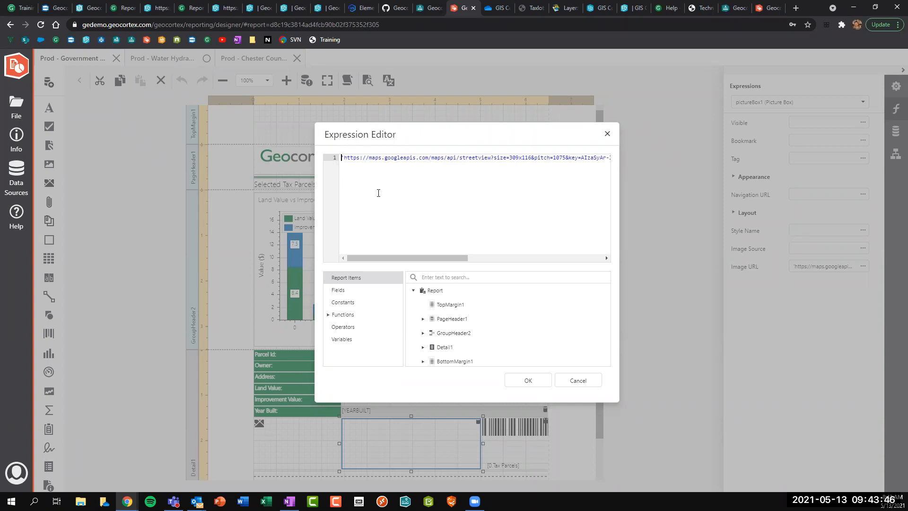
{"action": "left_click", "coordinate": [342, 157]}
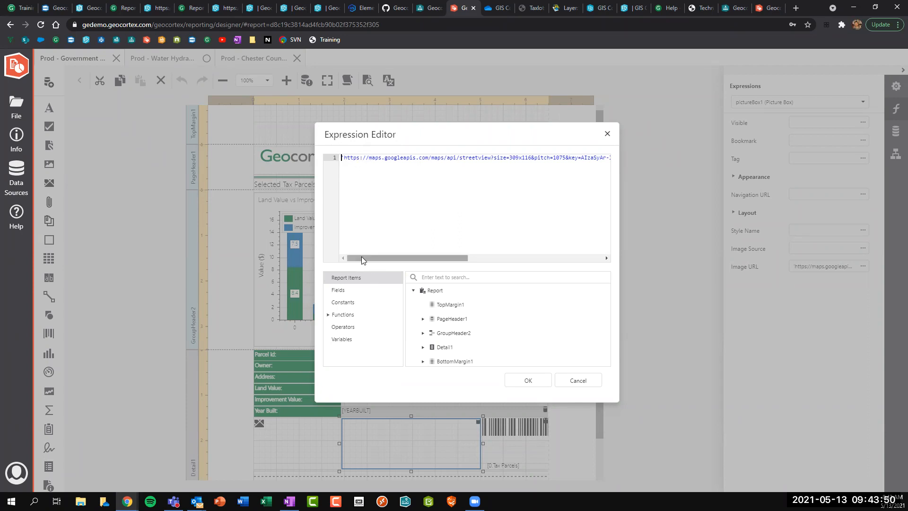
{"action": "left_click_drag", "start_coordinate": [361, 257], "coordinate": [581, 251]}
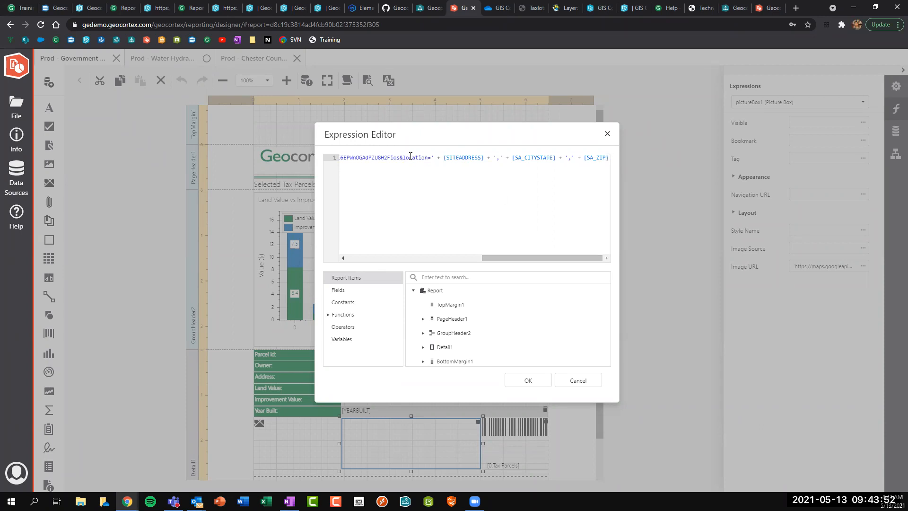
{"action": "left_click_drag", "start_coordinate": [402, 157], "coordinate": [430, 162]}
{"action": "left_click", "coordinate": [430, 162]}
Browse the report's Fields list, picking out OWNERFIRST and SITEADDRESS.
{"action": "left_click", "coordinate": [338, 290]}
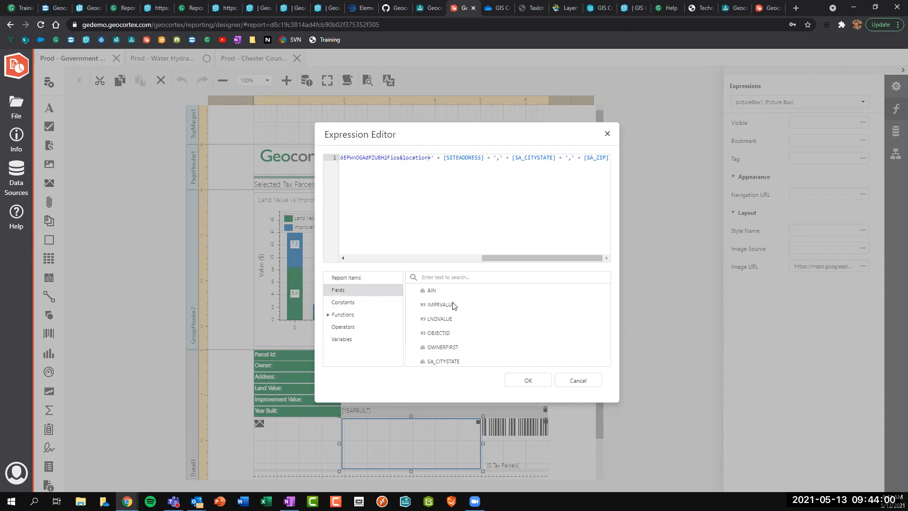
{"action": "scroll", "coordinate": [440, 298], "scroll_direction": "down", "scroll_amount": 2}
{"action": "left_click", "coordinate": [442, 303]}
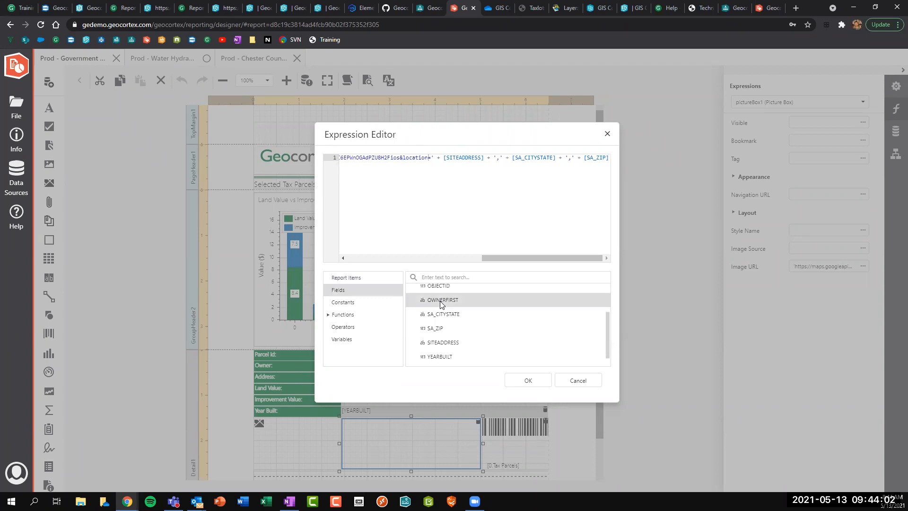
{"action": "left_click", "coordinate": [441, 340]}
{"action": "scroll", "coordinate": [439, 315], "scroll_direction": "down", "scroll_amount": 1}
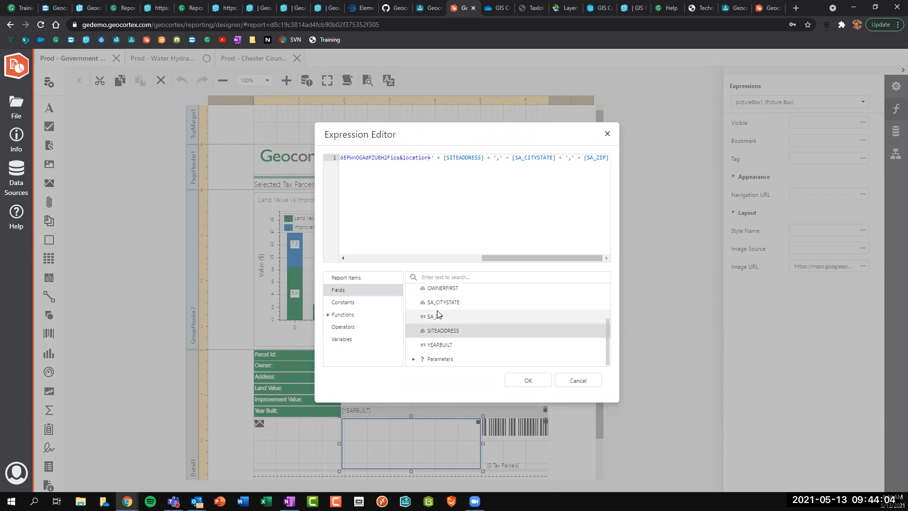
{"action": "scroll", "coordinate": [437, 314], "scroll_direction": "up", "scroll_amount": 3}
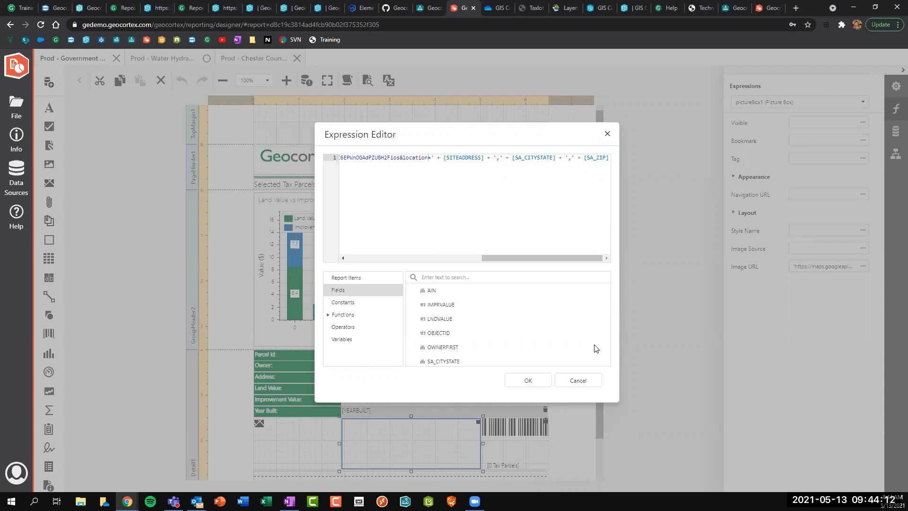
Review barCode1's Google Maps place Navigation URL expression, then close the Expression Editor.
{"action": "left_click", "coordinate": [581, 382]}
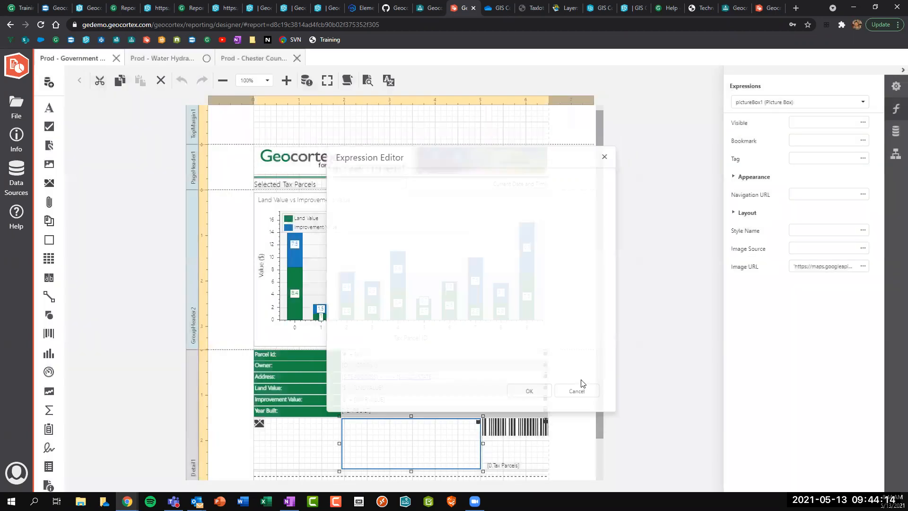
{"action": "left_click", "coordinate": [502, 442]}
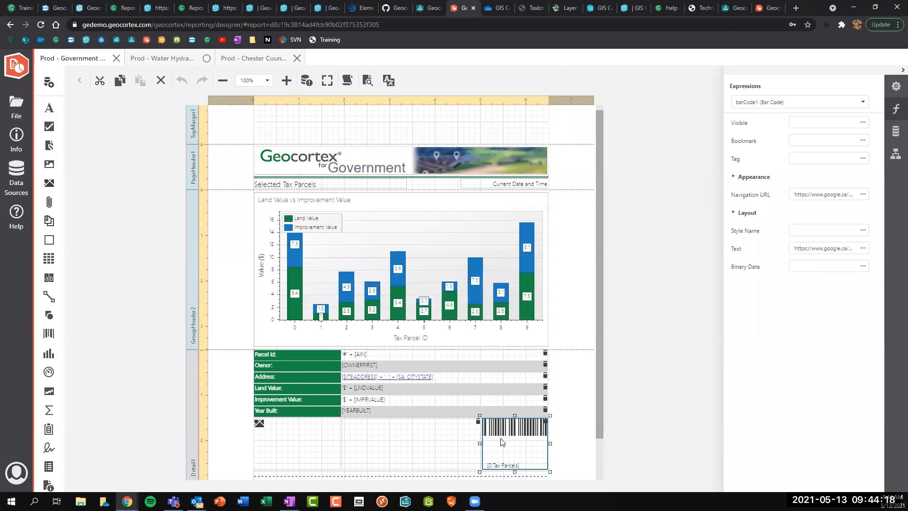
{"action": "left_click", "coordinate": [863, 195]}
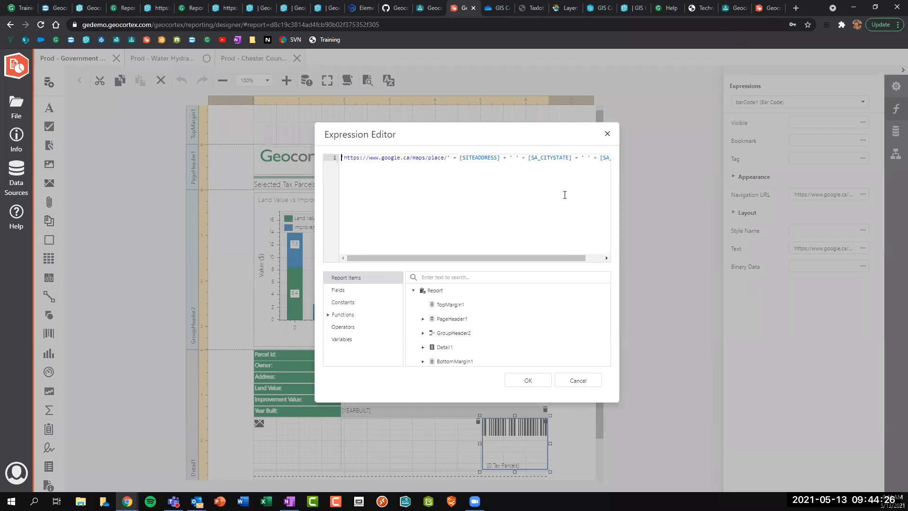
{"action": "left_click_drag", "start_coordinate": [530, 259], "coordinate": [547, 259]}
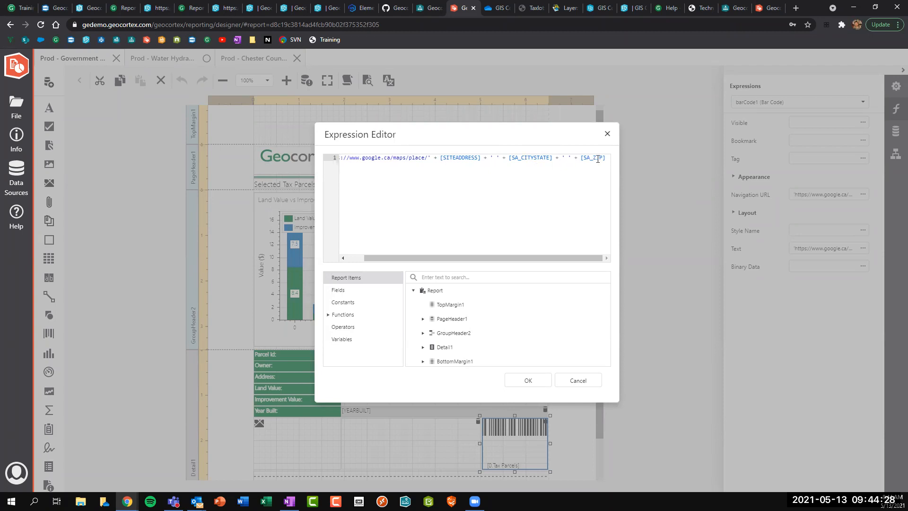
{"action": "left_click", "coordinate": [607, 135]}
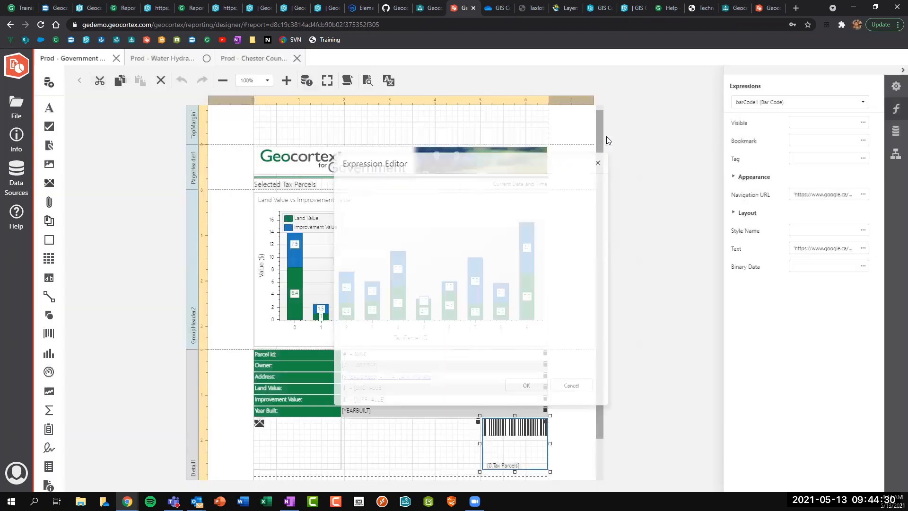
Open the first parcel's QR code link from the PDF report in a new Google Maps tab.
{"action": "left_click", "coordinate": [191, 7]}
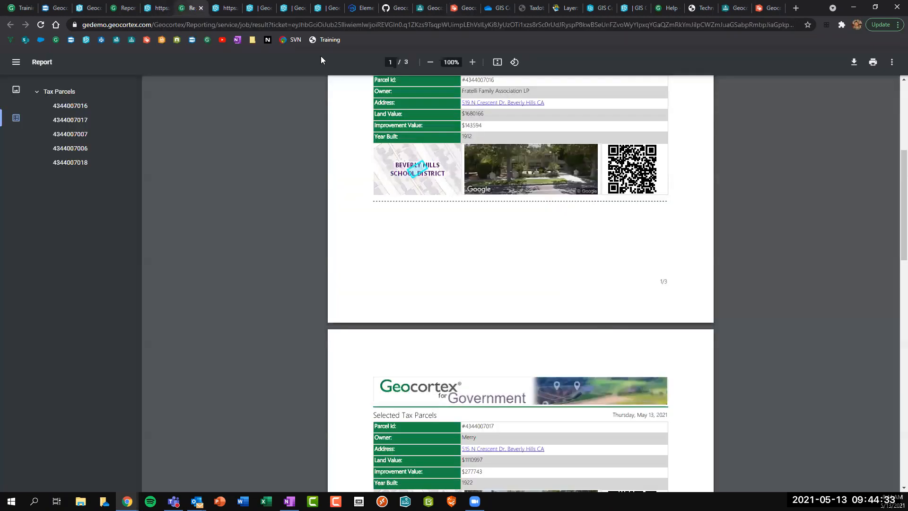
{"action": "right_click", "coordinate": [637, 169]}
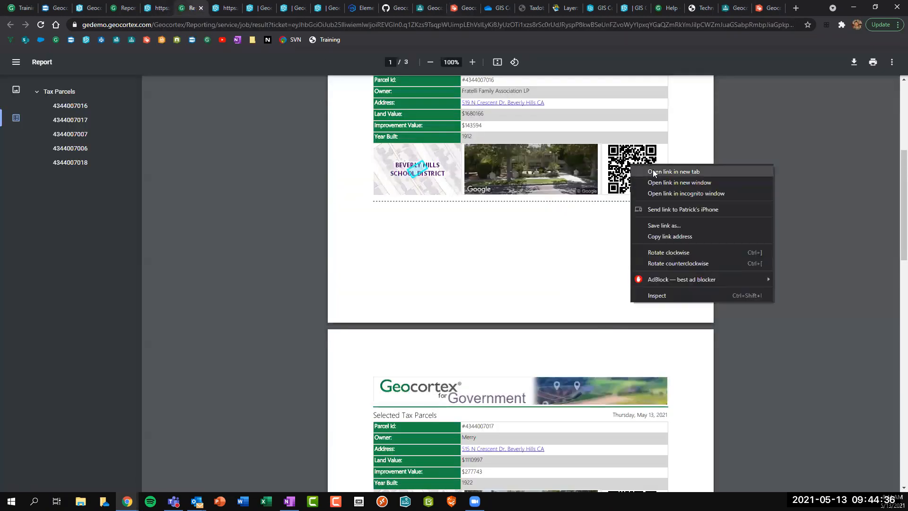
{"action": "left_click", "coordinate": [672, 171]}
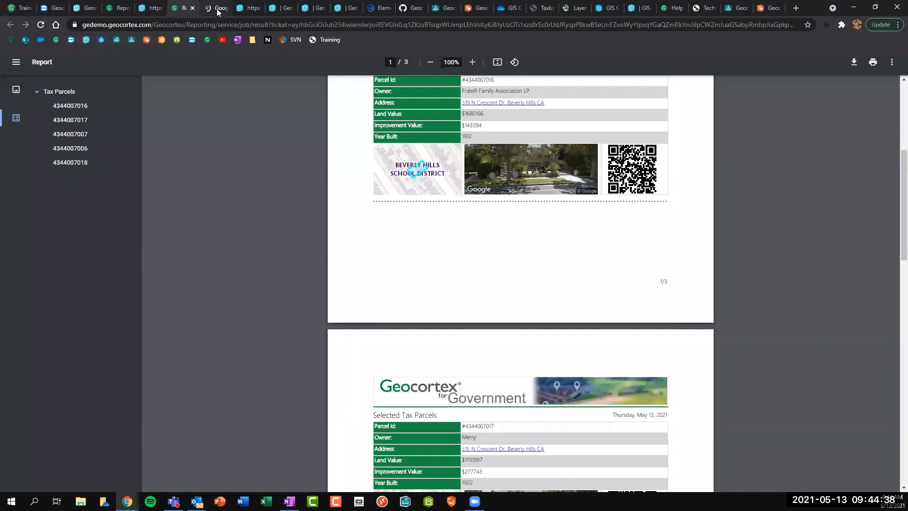
{"action": "left_click", "coordinate": [216, 10]}
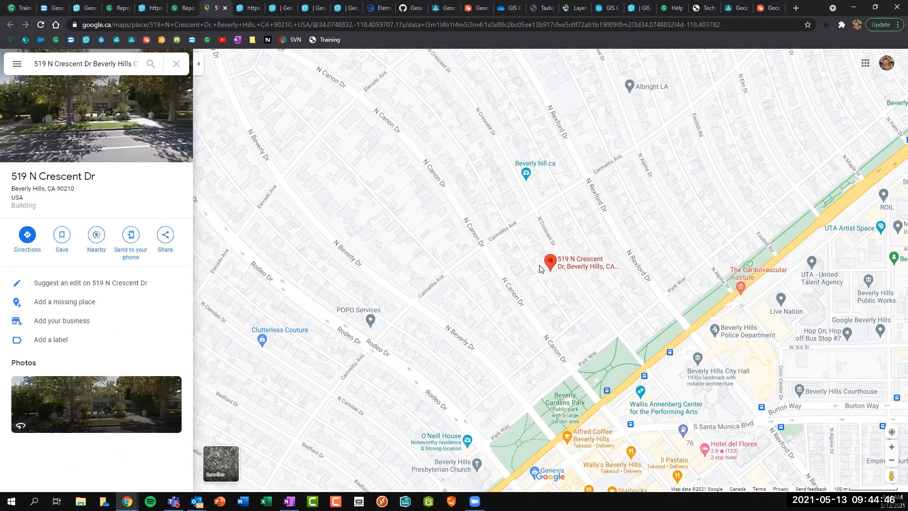
Close Google Maps and exit the report, clearing the parcel selection.
{"action": "left_click", "coordinate": [225, 9]}
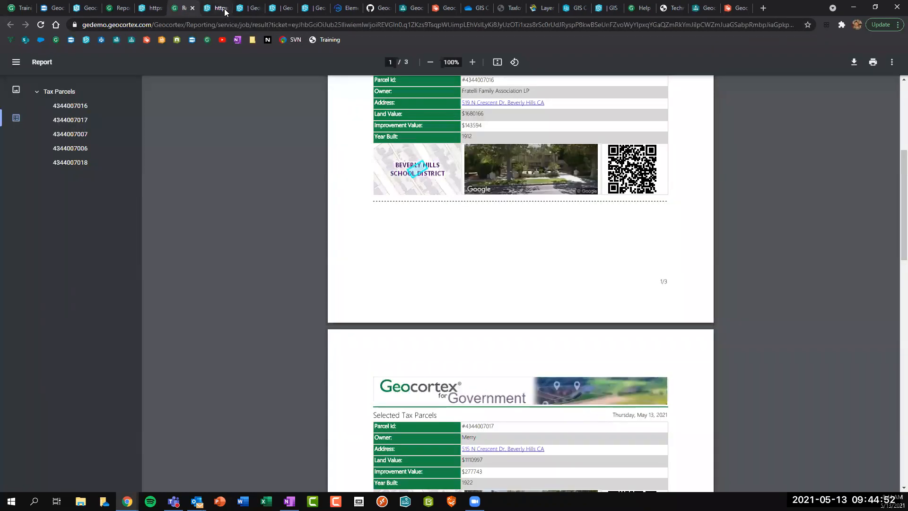
{"action": "left_click", "coordinate": [152, 8]}
{"action": "left_click", "coordinate": [752, 245]}
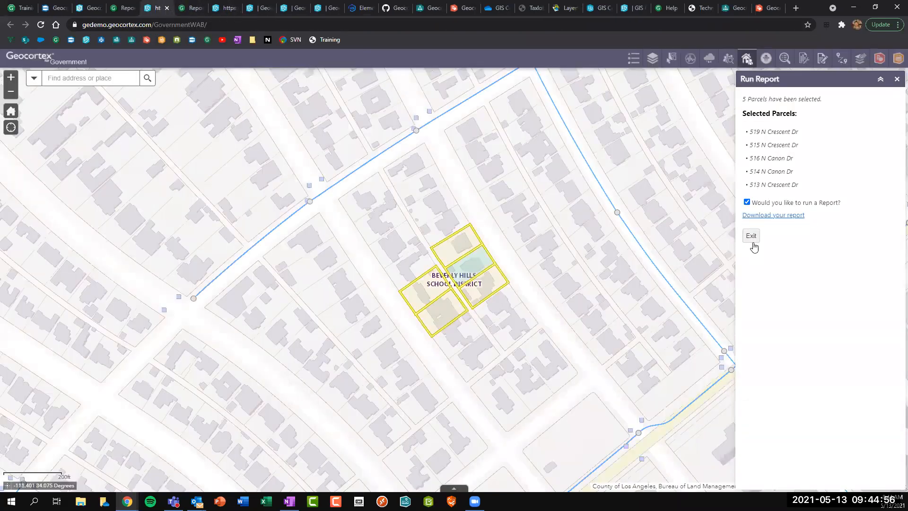
Move through the West Chester and Florida parcel apps to the Vancouver transit map.
{"action": "left_click", "coordinate": [226, 8]}
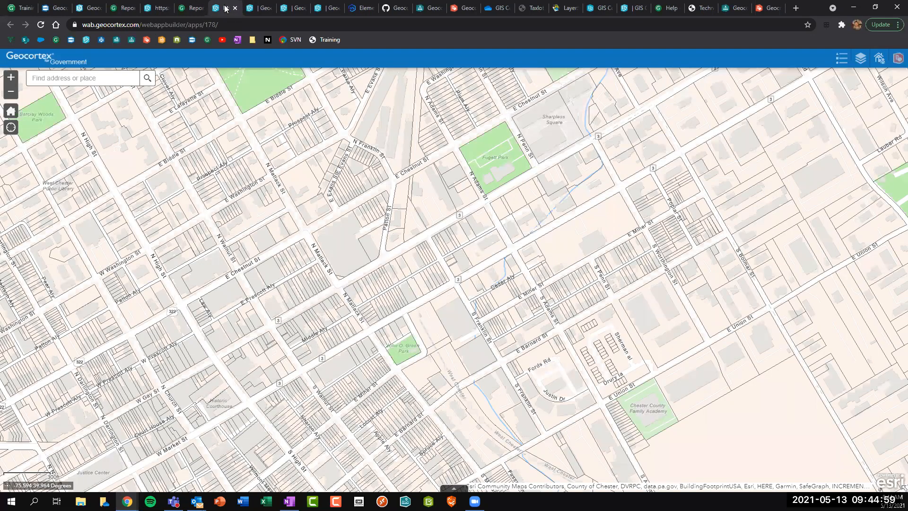
{"action": "left_click", "coordinate": [264, 11]}
{"action": "left_click", "coordinate": [297, 10]}
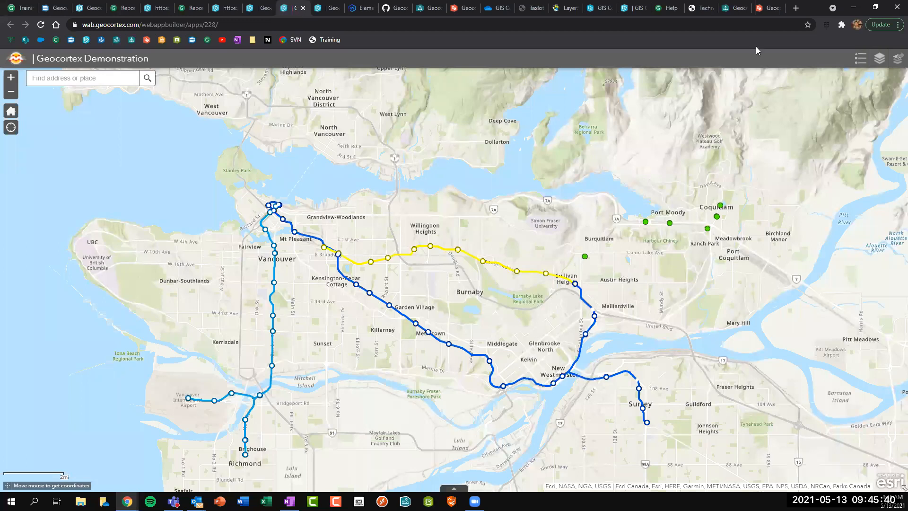
Open the FME Clip Zip Ship Download Data panel and tick Skytrain Lines.
{"action": "left_click", "coordinate": [897, 64]}
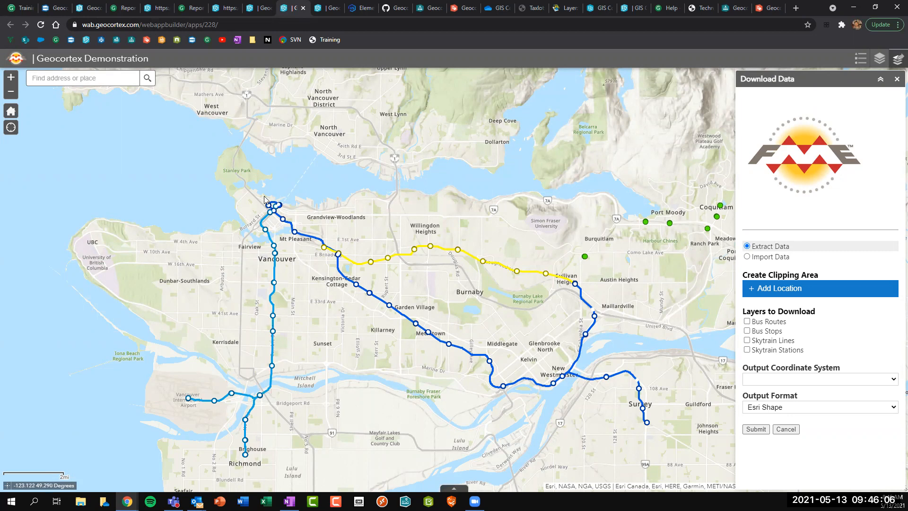
{"action": "left_click", "coordinate": [772, 342]}
Include only Skytrain Stations and draw a clipping polygon near Vancouver.
{"action": "left_click", "coordinate": [763, 350]}
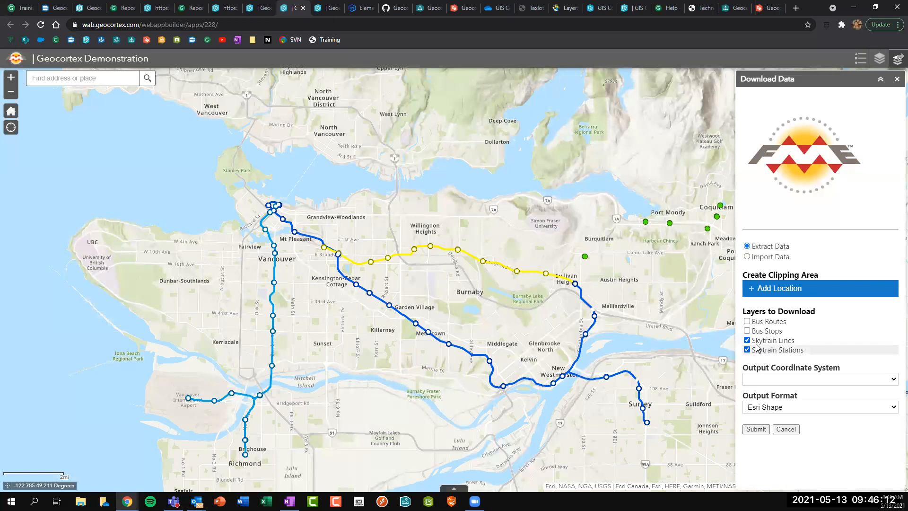
{"action": "left_click", "coordinate": [757, 342]}
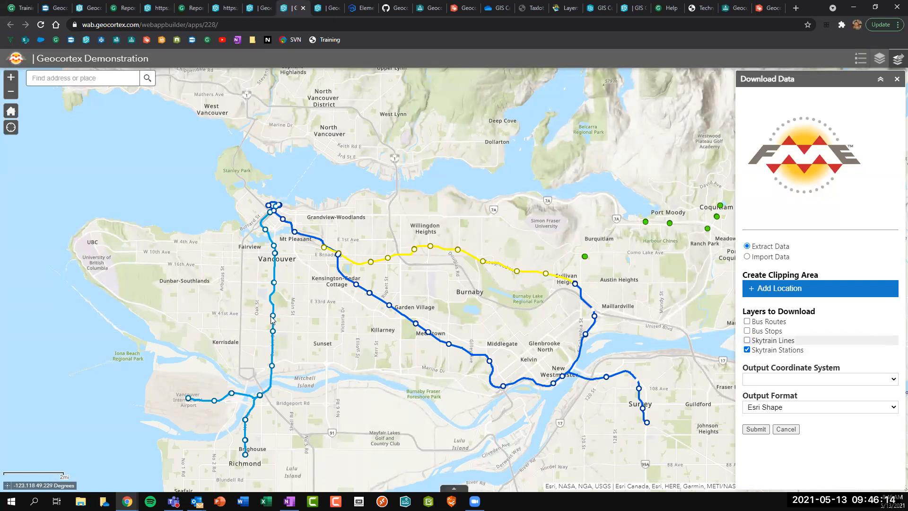
{"action": "left_click", "coordinate": [769, 292]}
{"action": "left_click_drag", "start_coordinate": [259, 273], "coordinate": [269, 292]}
{"action": "left_click", "coordinate": [269, 292]}
{"action": "left_click", "coordinate": [268, 367]}
{"action": "left_click", "coordinate": [301, 364]}
{"action": "double_click", "coordinate": [297, 289]}
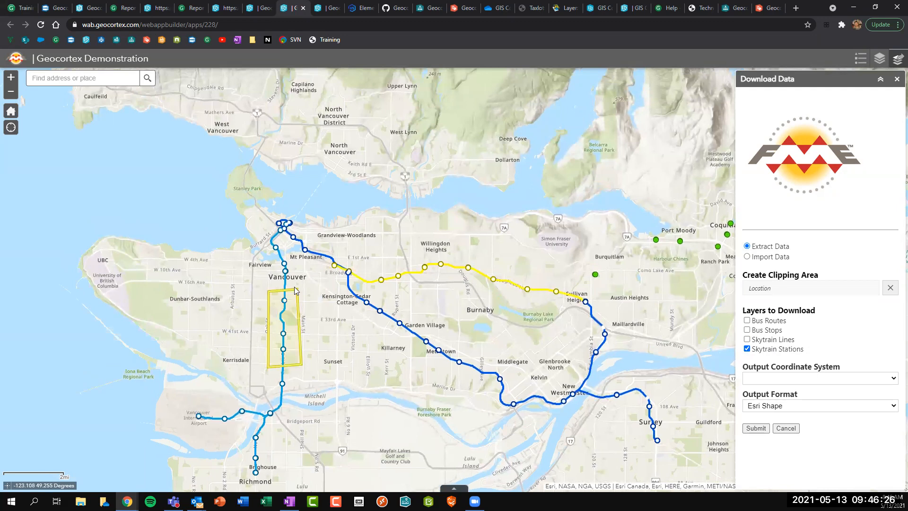
Set the output to Albers Equal Area in Esri Shape format and submit the extract.
{"action": "left_click", "coordinate": [772, 381]}
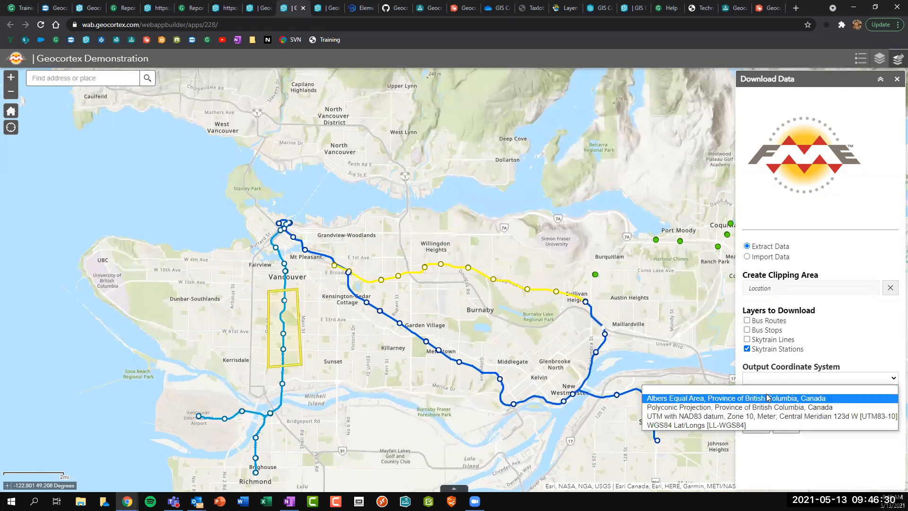
{"action": "left_click", "coordinate": [767, 398]}
{"action": "left_click", "coordinate": [779, 408]}
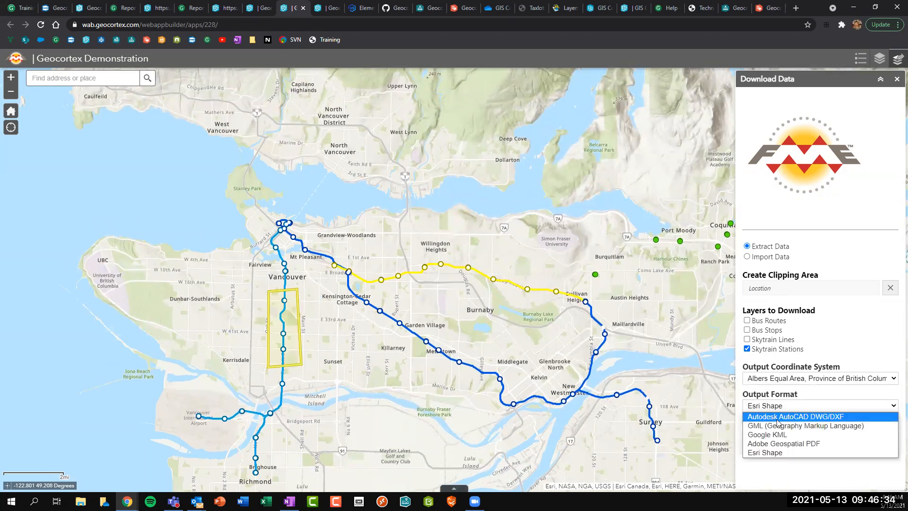
{"action": "left_click", "coordinate": [777, 453]}
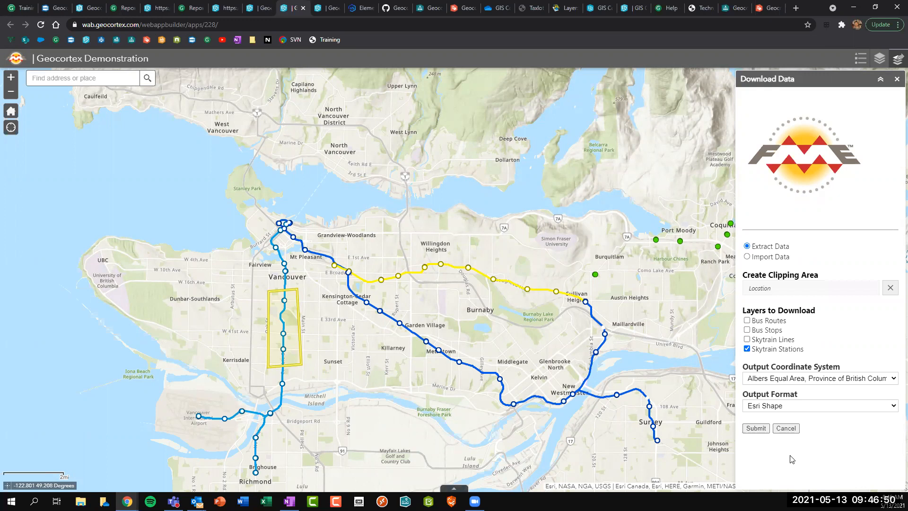
{"action": "left_click", "coordinate": [754, 429]}
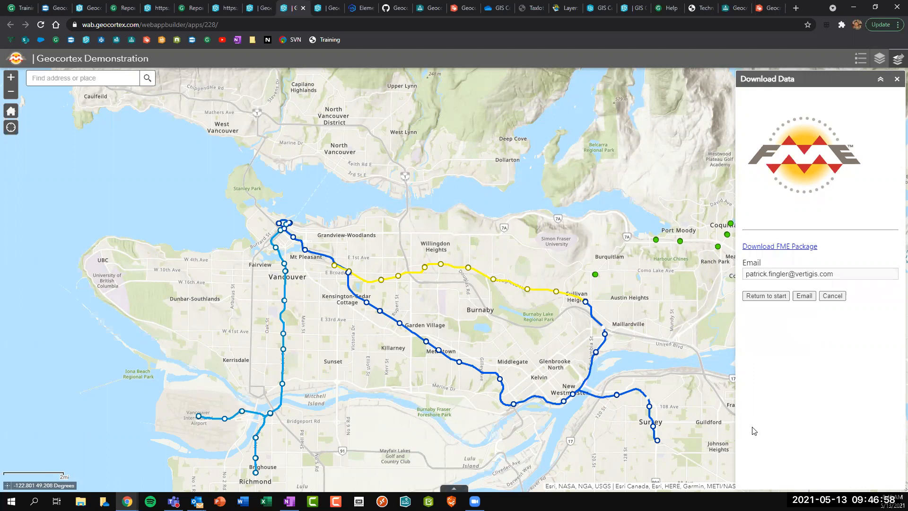
Download the FME zip package, then restart the tool in Import Data mode.
{"action": "left_click", "coordinate": [780, 247]}
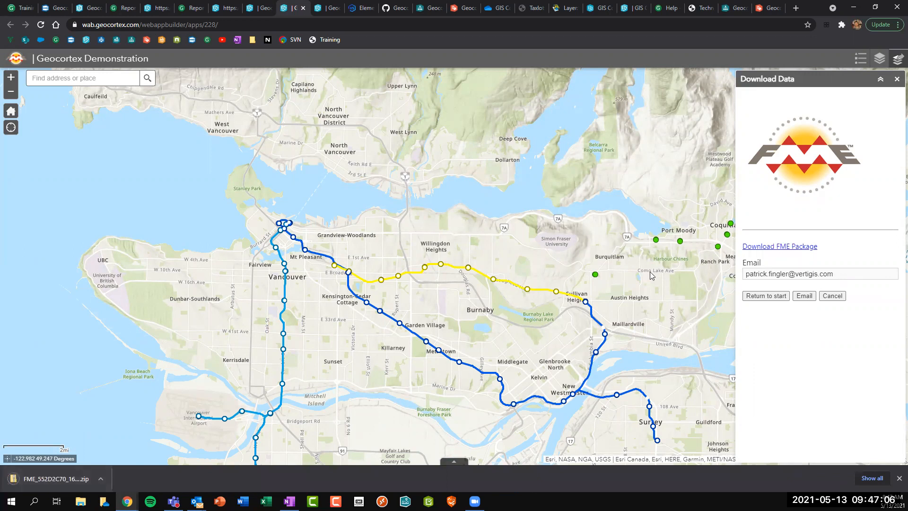
{"action": "left_click", "coordinate": [777, 296]}
{"action": "left_click", "coordinate": [763, 256]}
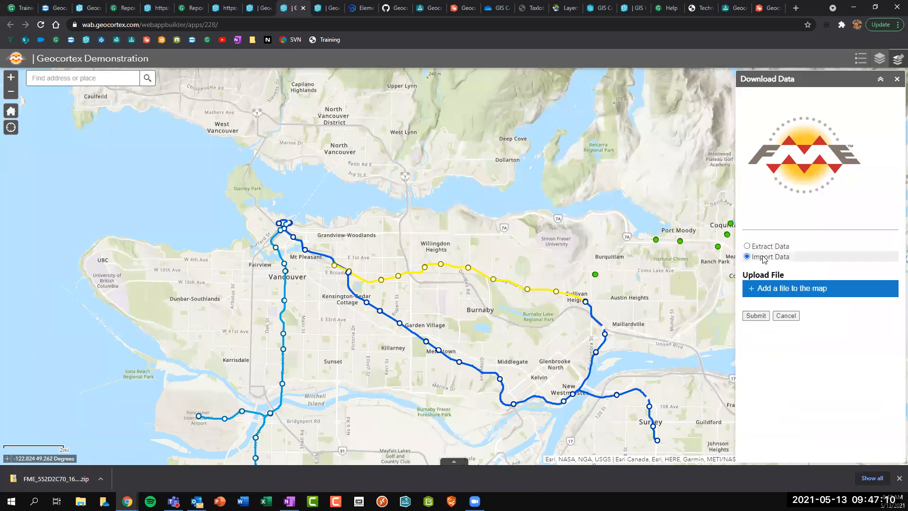
Upload the downloaded FME zip onto the map, then switch to the ElementsXS viewer.
{"action": "left_click", "coordinate": [803, 290]}
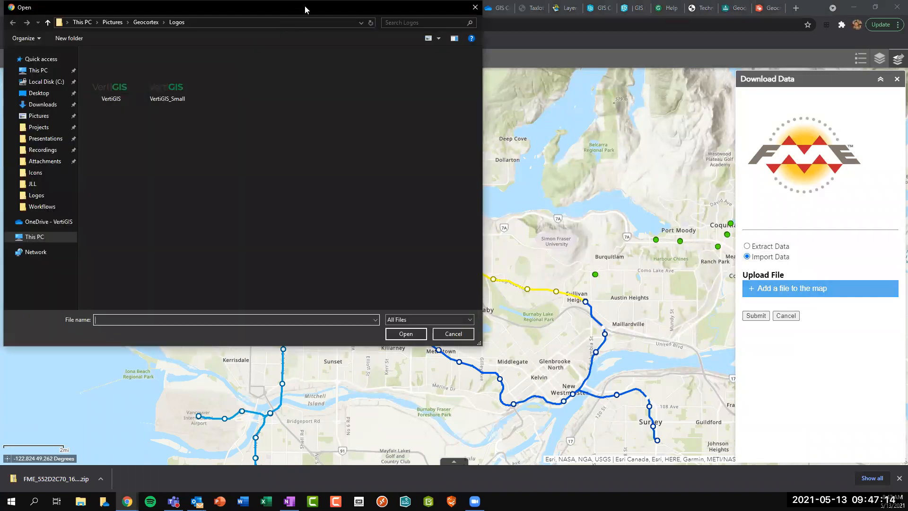
{"action": "left_click_drag", "start_coordinate": [305, 9], "coordinate": [0, 100]}
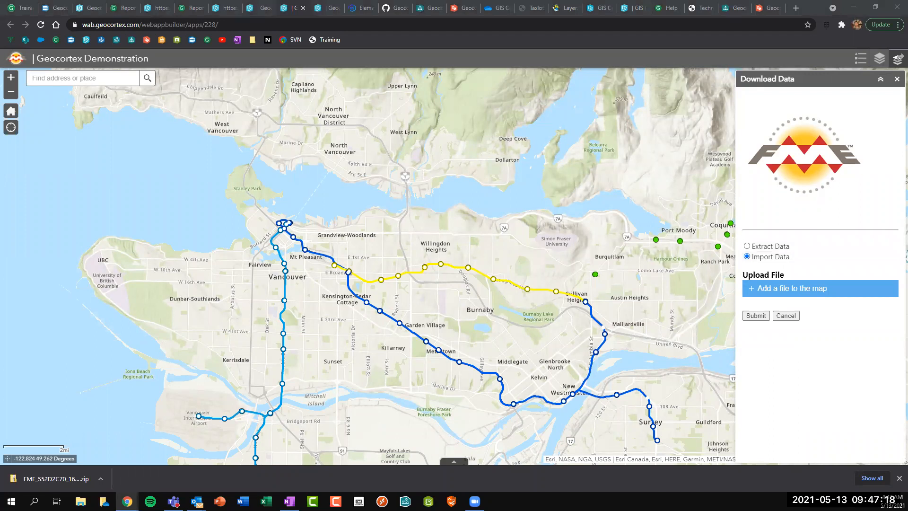
{"action": "key", "text": "Return"}
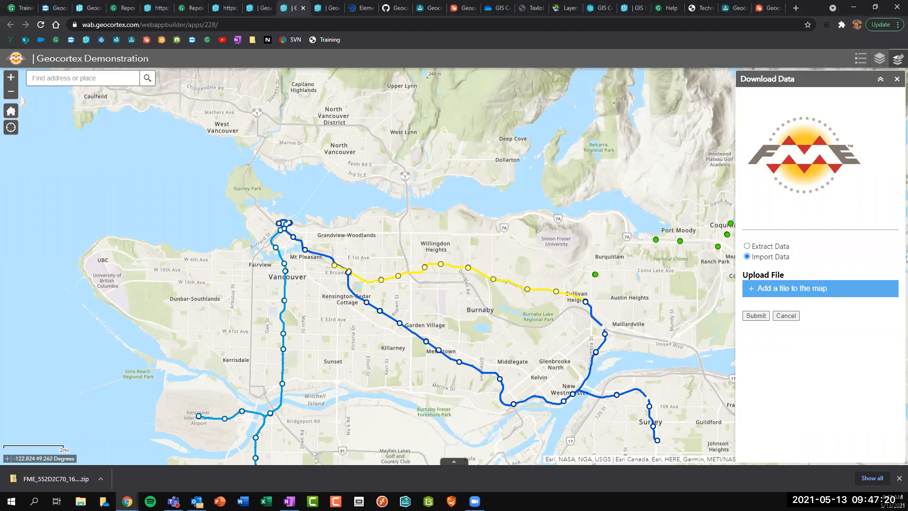
{"action": "left_click", "coordinate": [756, 334]}
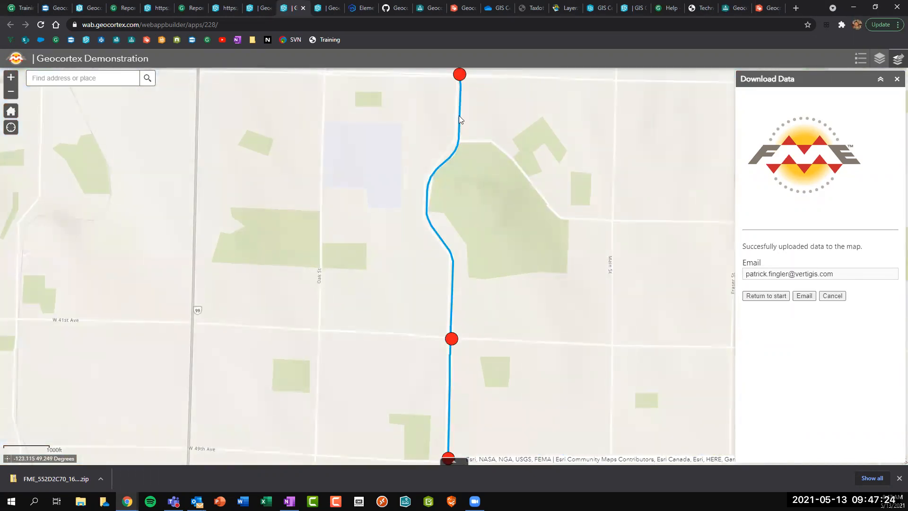
{"action": "scroll", "coordinate": [492, 291], "scroll_direction": "down", "scroll_amount": 1}
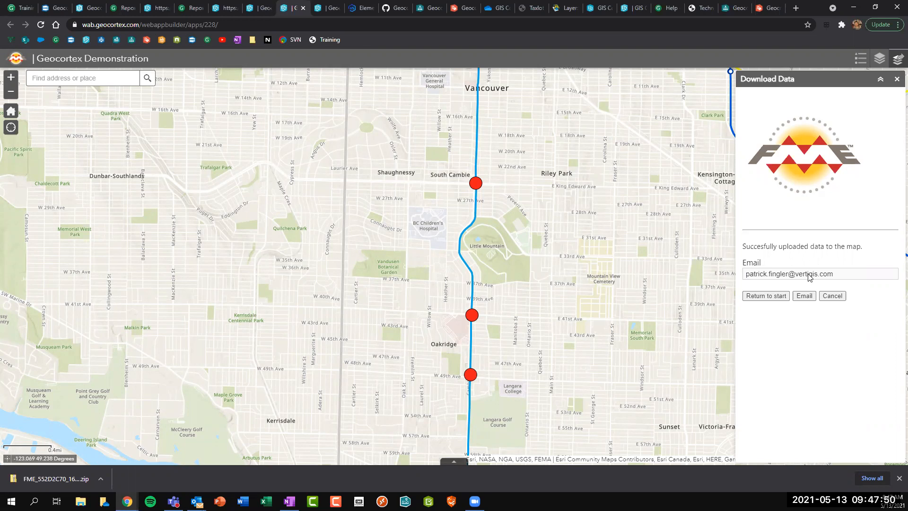
{"action": "left_click", "coordinate": [317, 9]}
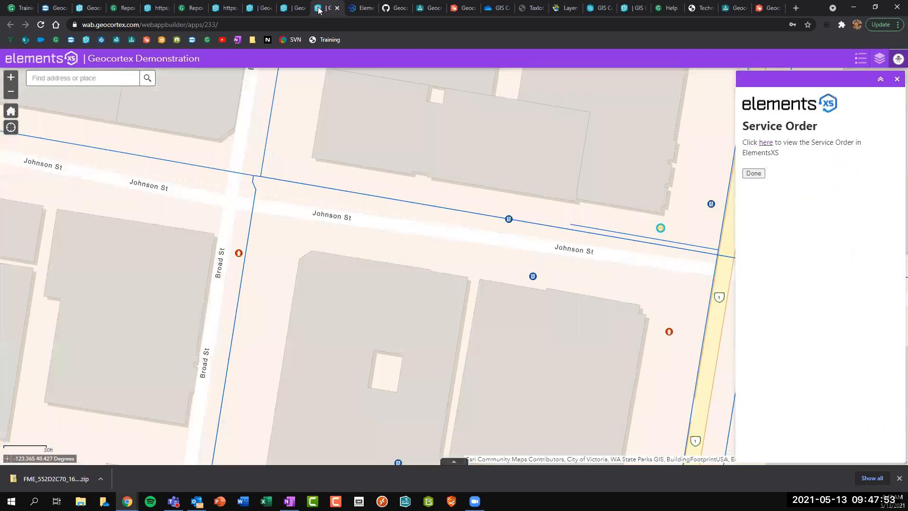
Close the service order, return to the home map extent, and open Search Hydrants.
{"action": "left_click", "coordinate": [753, 173]}
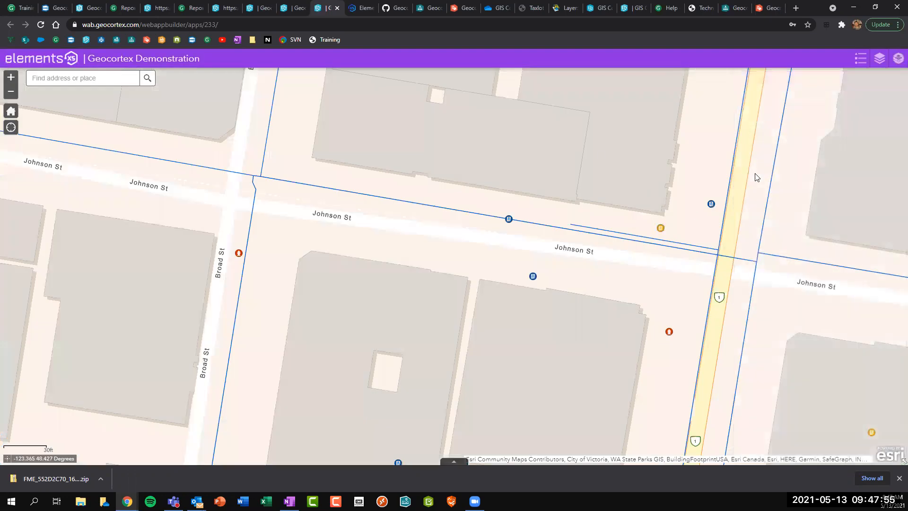
{"action": "left_click", "coordinate": [13, 113]}
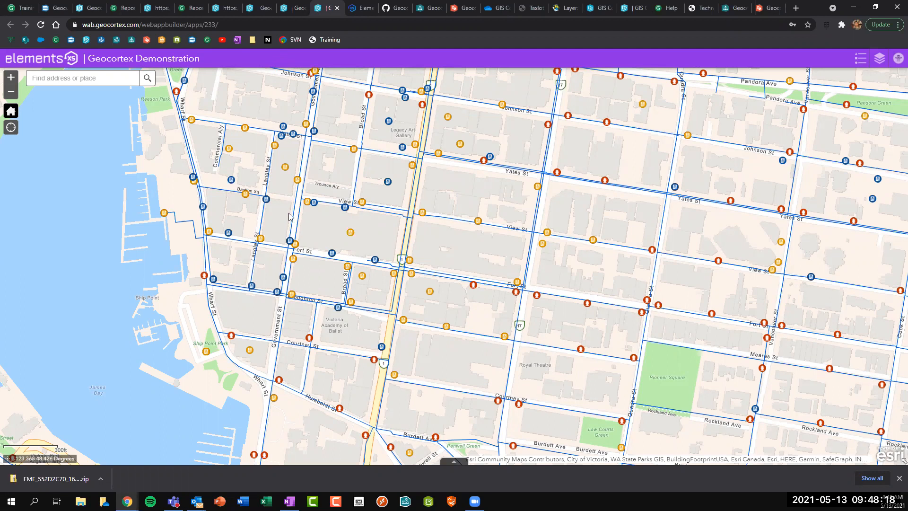
{"action": "left_click", "coordinate": [896, 60]}
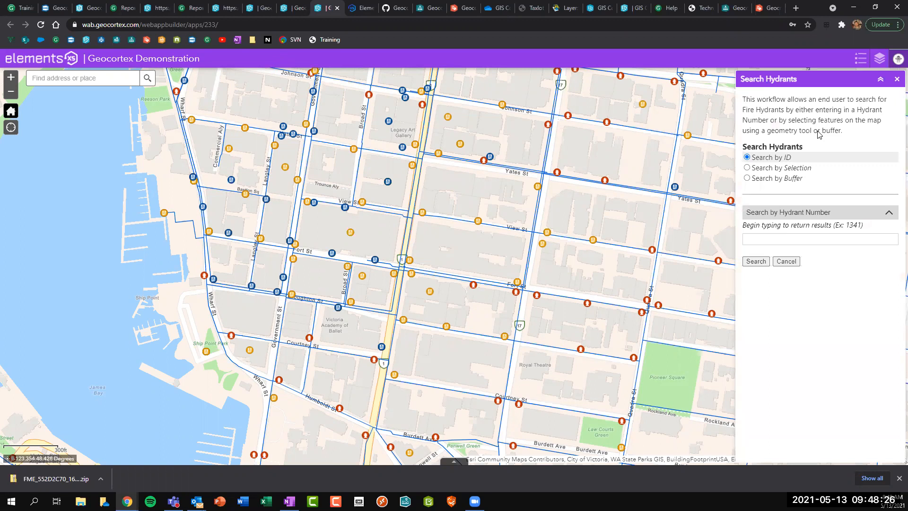
Box-select the two hydrants near Johnson St and create a service order for hydrant 0420.
{"action": "left_click", "coordinate": [766, 168]}
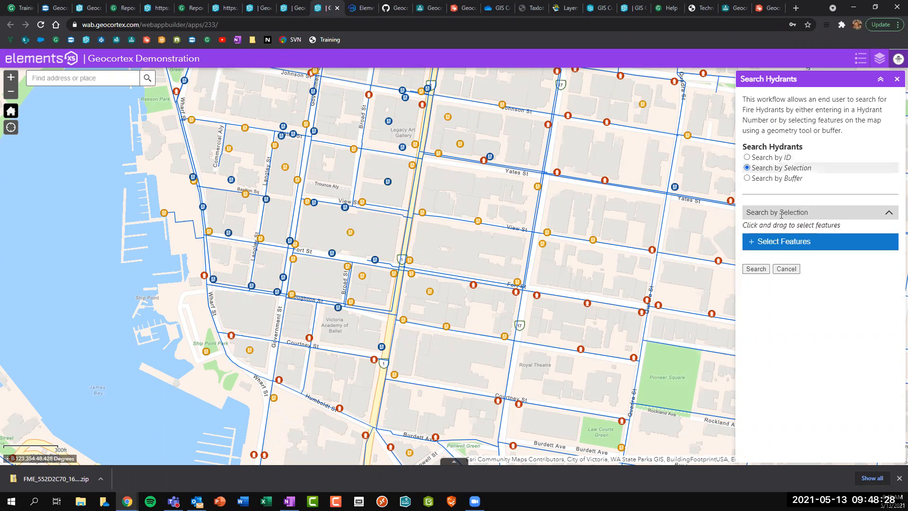
{"action": "left_click", "coordinate": [783, 241]}
{"action": "left_click_drag", "start_coordinate": [531, 98], "coordinate": [577, 140]}
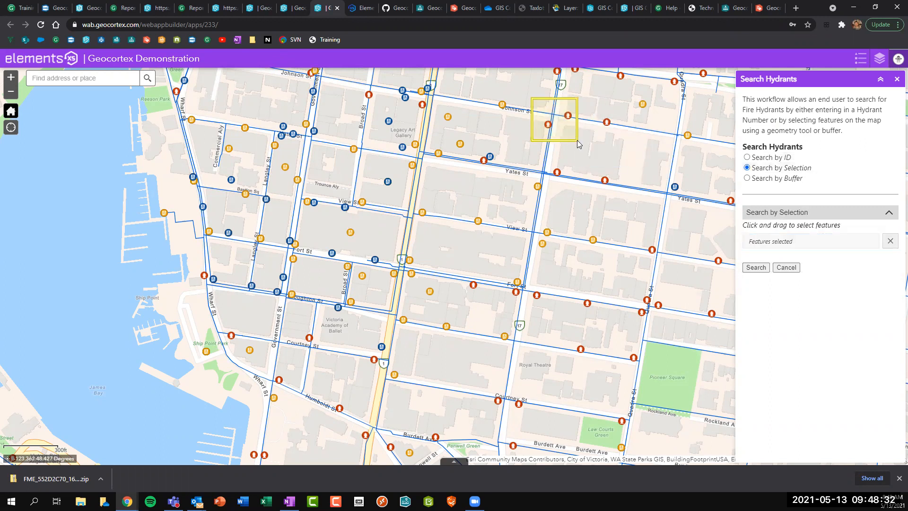
{"action": "left_click", "coordinate": [755, 267]}
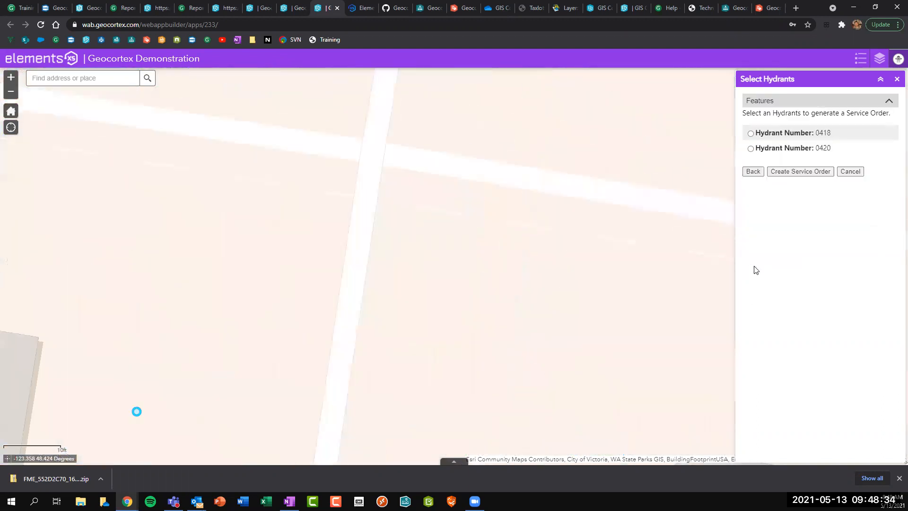
{"action": "scroll", "coordinate": [468, 267], "scroll_direction": "down", "scroll_amount": 1}
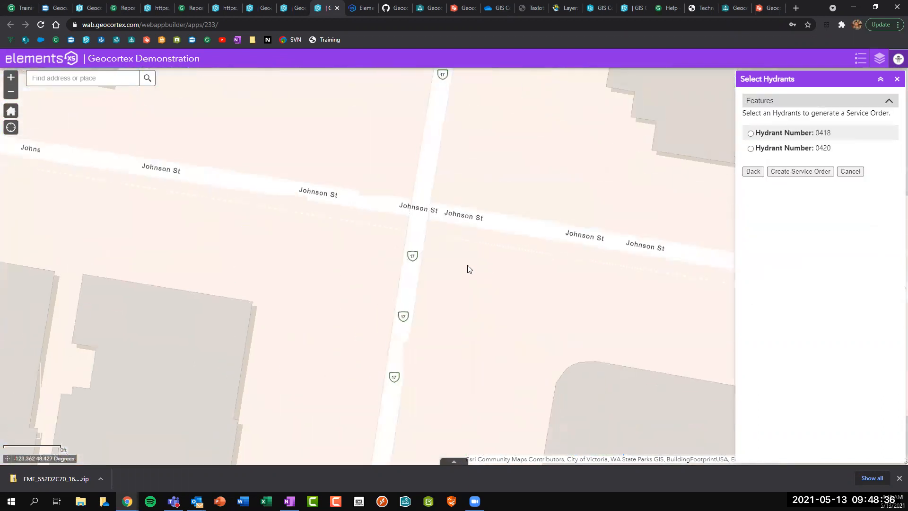
{"action": "left_click", "coordinate": [794, 152]}
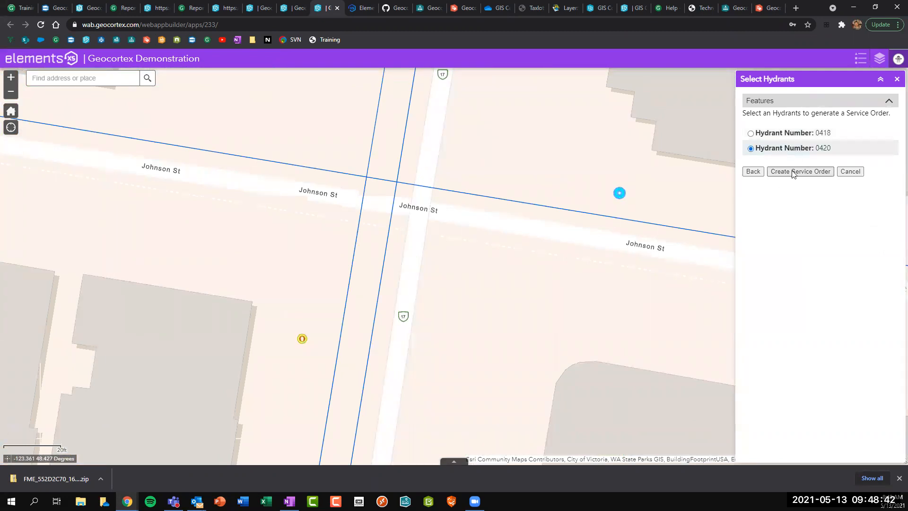
{"action": "left_click", "coordinate": [797, 172]}
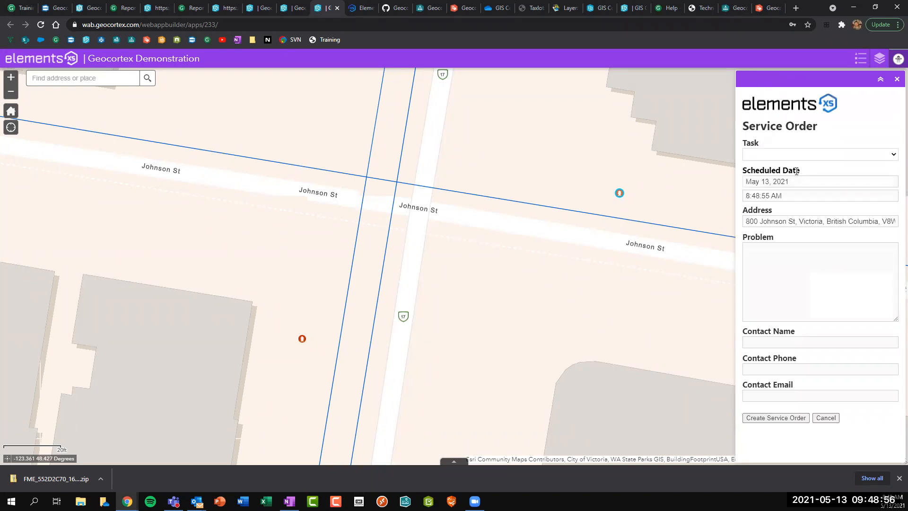
Set the task to Repair Hydrant with the problem 'Hydrant's flow is too low'.
{"action": "left_click", "coordinate": [765, 156]}
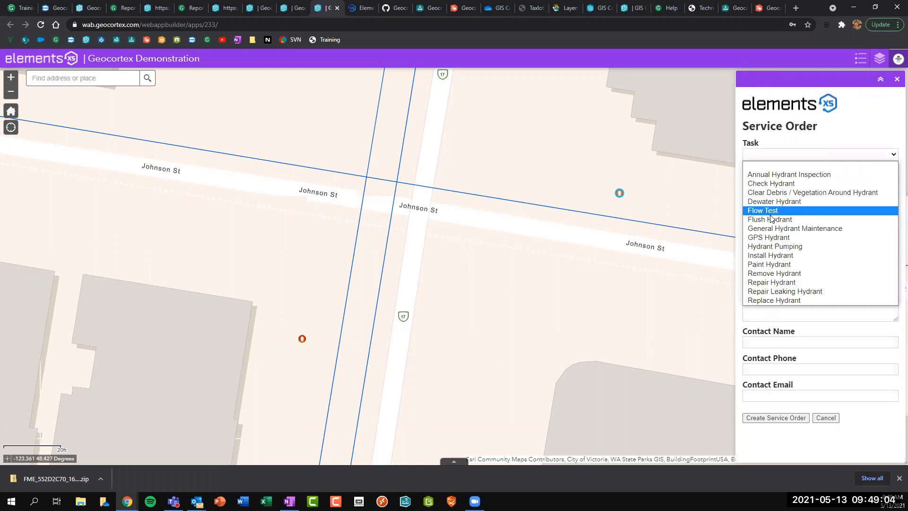
{"action": "left_click", "coordinate": [775, 283]}
{"action": "left_click", "coordinate": [780, 280]}
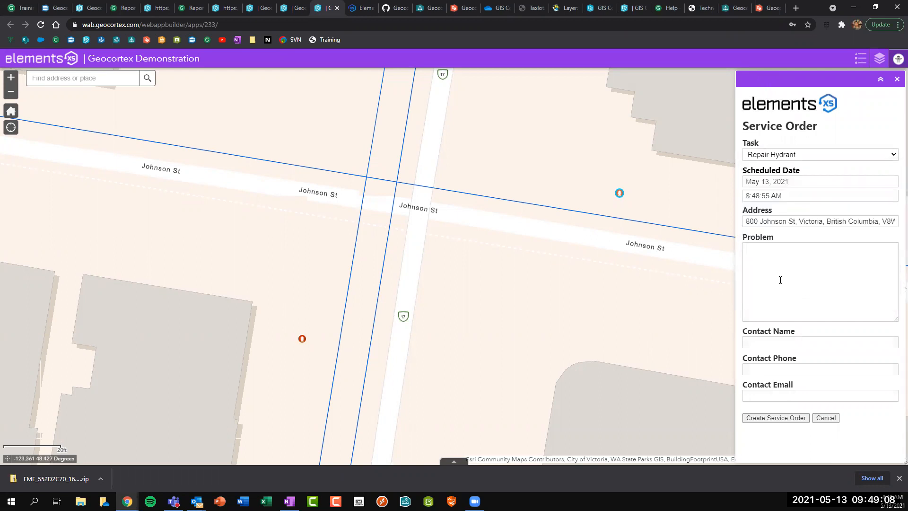
{"action": "type", "text": "Hydrant is"}
{"action": "key", "text": "BackSpace"}
{"action": "key", "text": "BackSpace"}
{"action": "key", "text": "BackSpace"}
{"action": "type", "text": "'s flow is too low"}
Enter the contact's name, phone number and e-mail, then submit the service order.
{"action": "left_click", "coordinate": [797, 342]}
{"action": "type", "text": "Patrick"}
{"action": "key", "text": "Tab"}
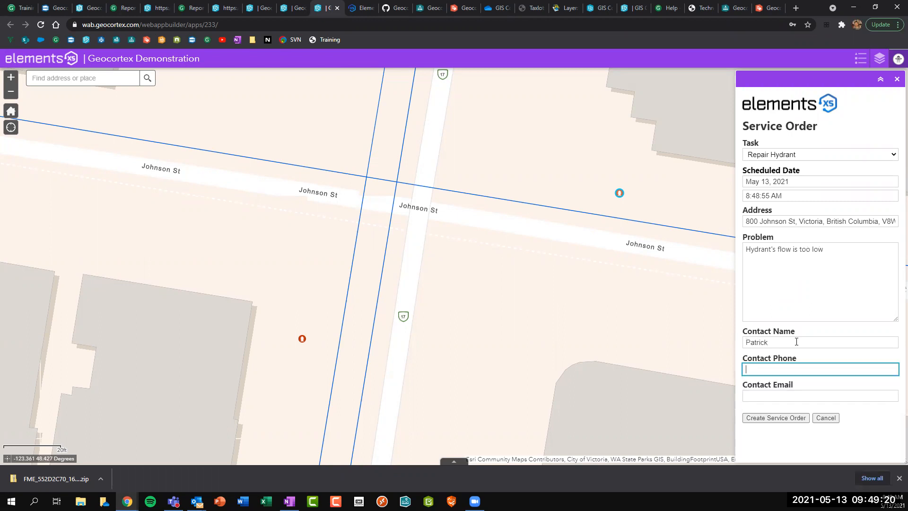
{"action": "type", "text": "55-555-555"}
{"action": "left_click", "coordinate": [779, 397]}
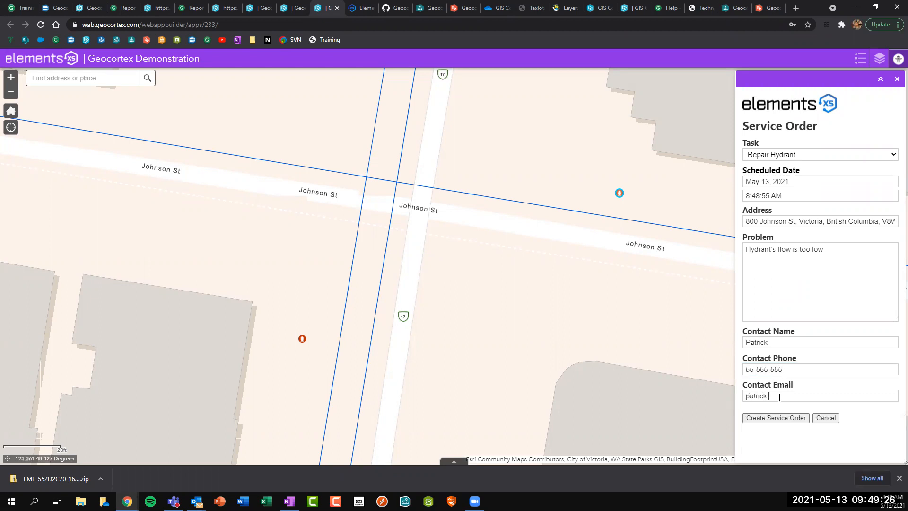
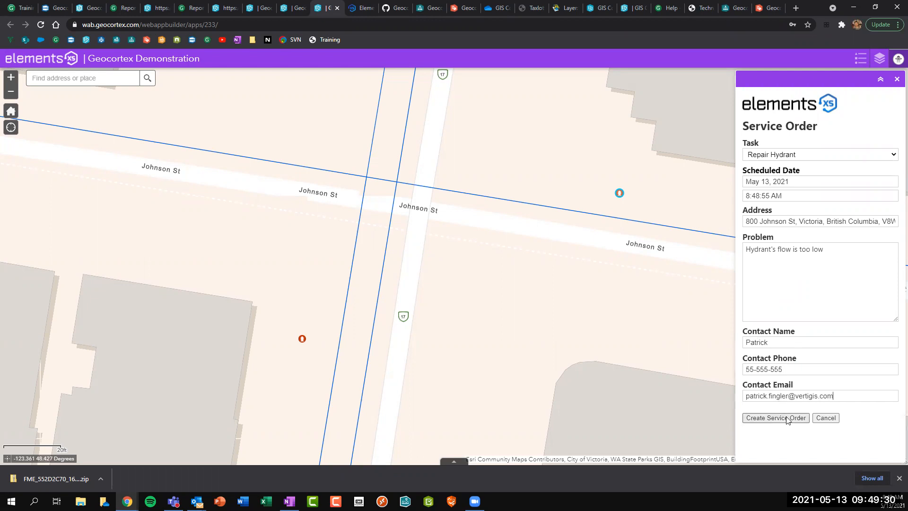
{"action": "left_click", "coordinate": [786, 418]}
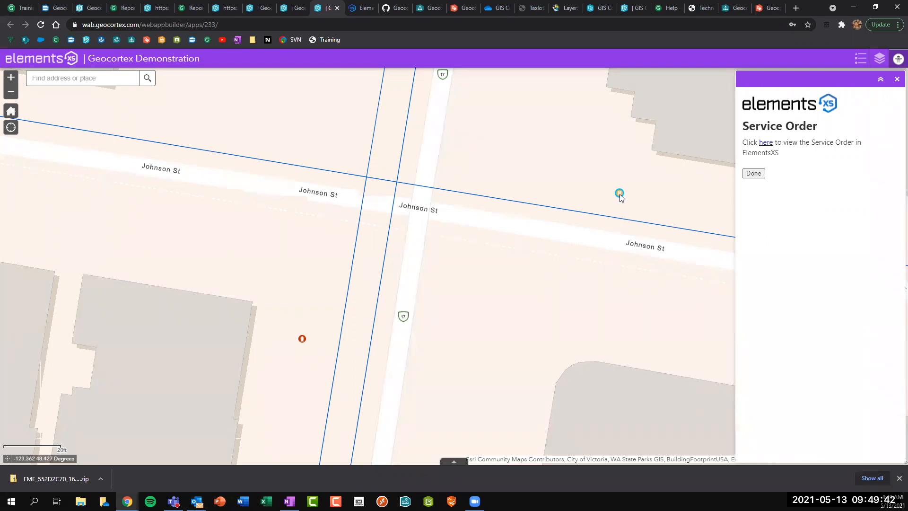
Inspect the new repair request marker, then open service order WTR-00002583 in ElementsXS.
{"action": "left_click", "coordinate": [620, 194]}
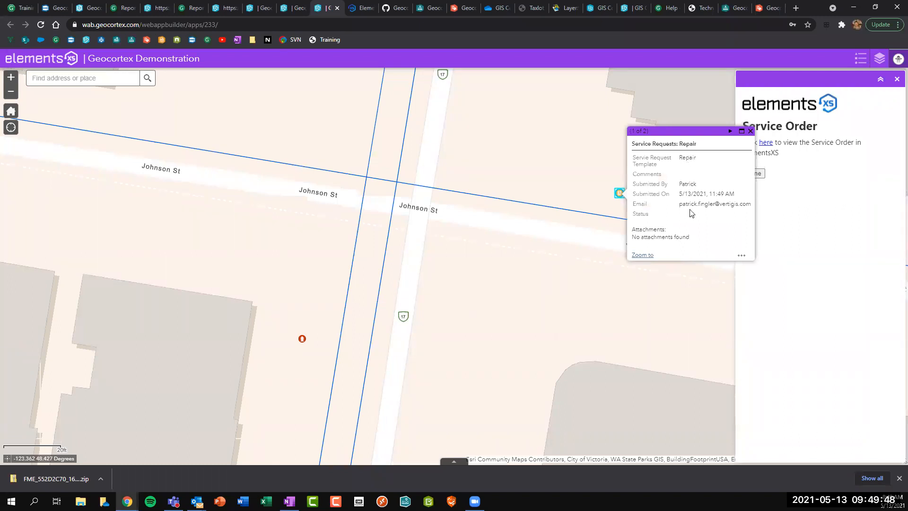
{"action": "left_click", "coordinate": [751, 132]}
{"action": "left_click", "coordinate": [765, 142]}
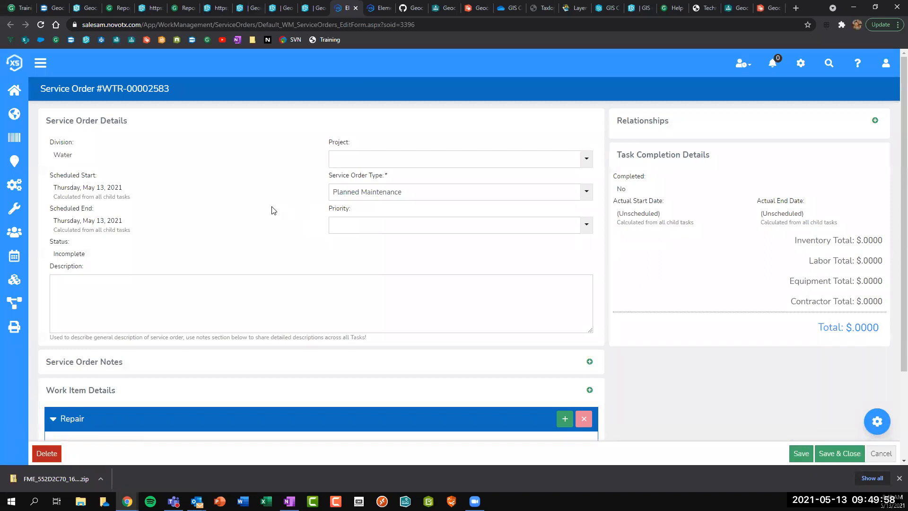
Review Repair Hydrant task 3834 under Work Item Details, then go back to the Geocortex map.
{"action": "scroll", "coordinate": [273, 210], "scroll_direction": "down", "scroll_amount": 2}
{"action": "scroll", "coordinate": [272, 210], "scroll_direction": "down", "scroll_amount": 1}
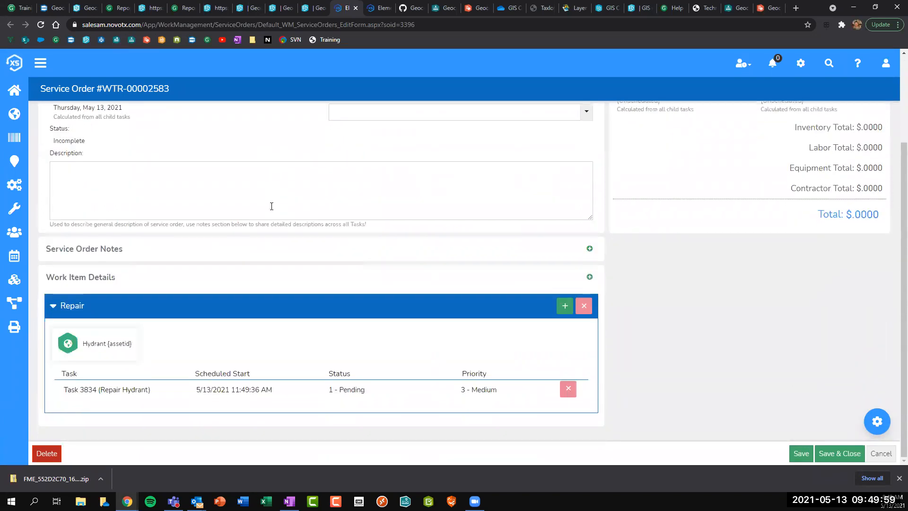
{"action": "left_click", "coordinate": [117, 393]}
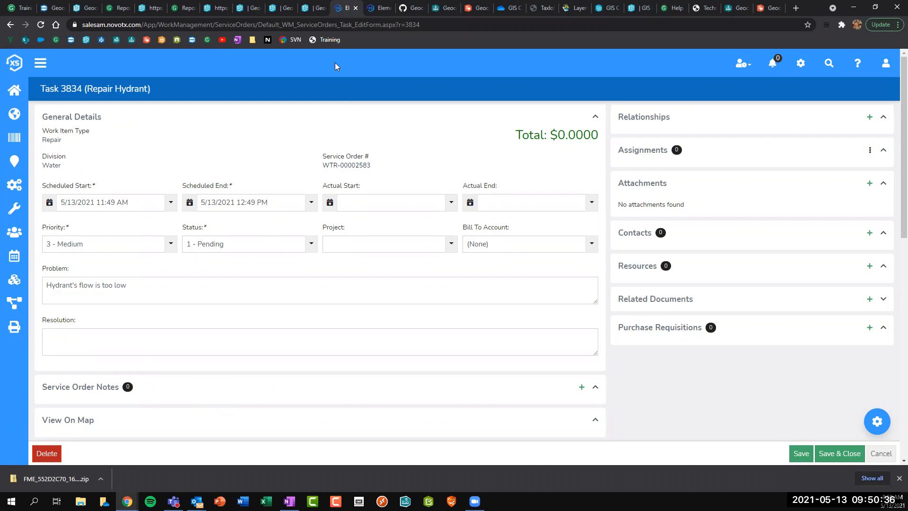
{"action": "left_click", "coordinate": [313, 14]}
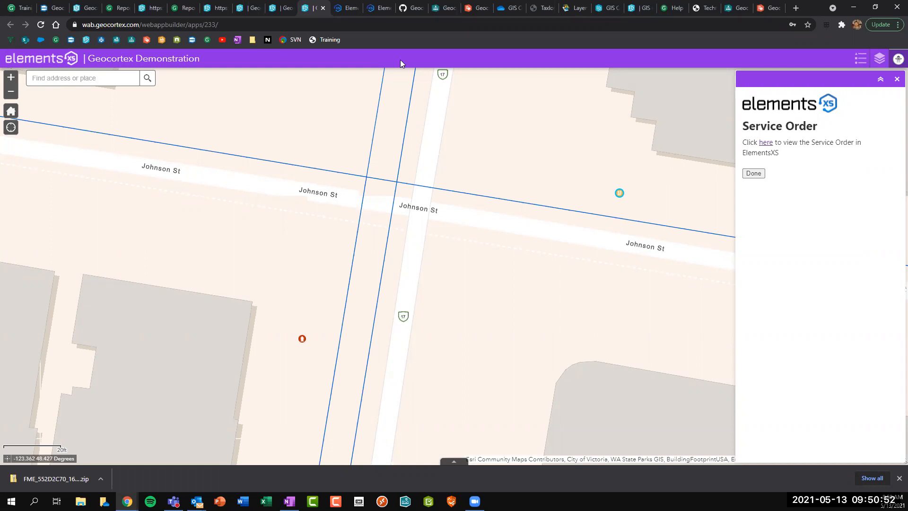
Cycle through the ElementsXS and Workflow designer tabs, ending on the GIS Colorado OneDrive folder.
{"action": "left_click", "coordinate": [348, 6]}
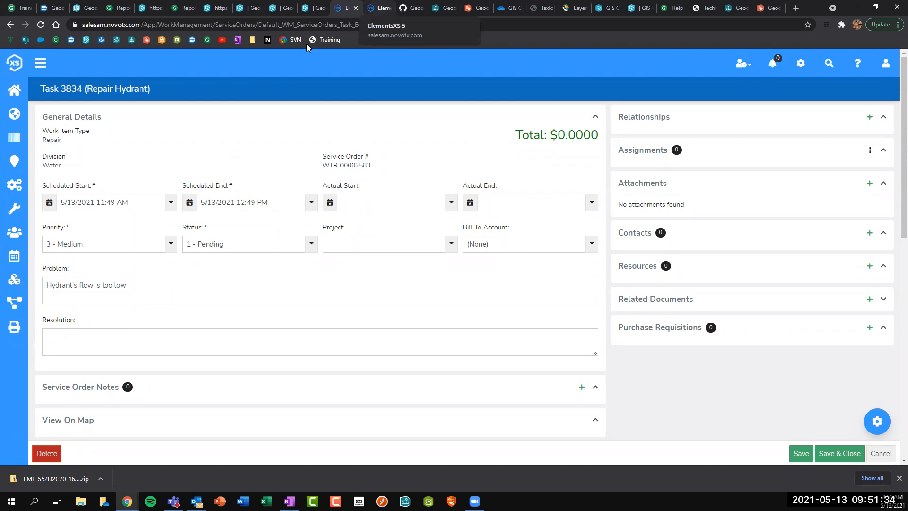
{"action": "key", "text": "ctrl+Tab"}
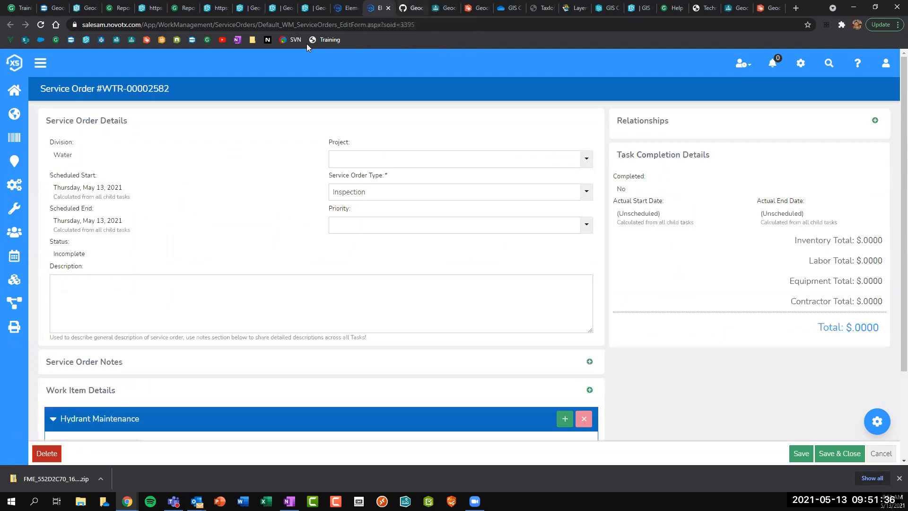
{"action": "key", "text": "ctrl+Tab"}
{"action": "left_click", "coordinate": [448, 7]}
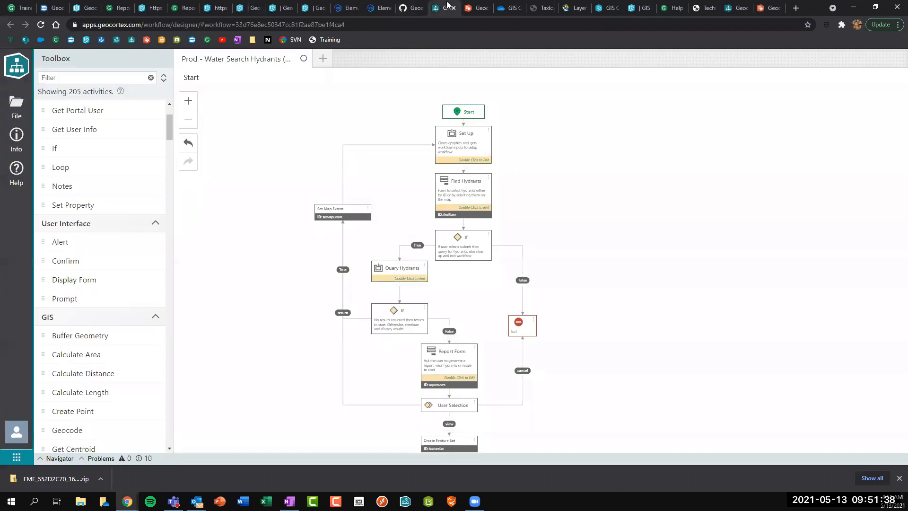
{"action": "left_click", "coordinate": [510, 8]}
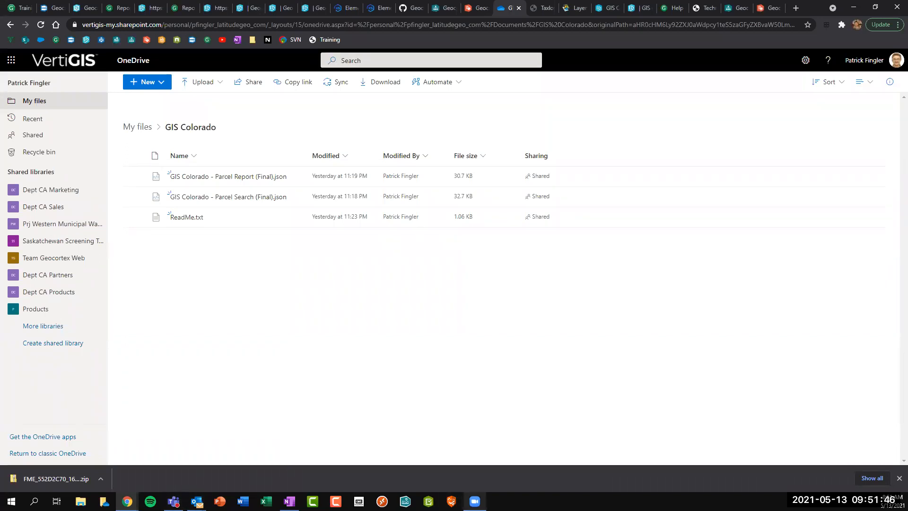
{"action": "left_click", "coordinate": [474, 501]}
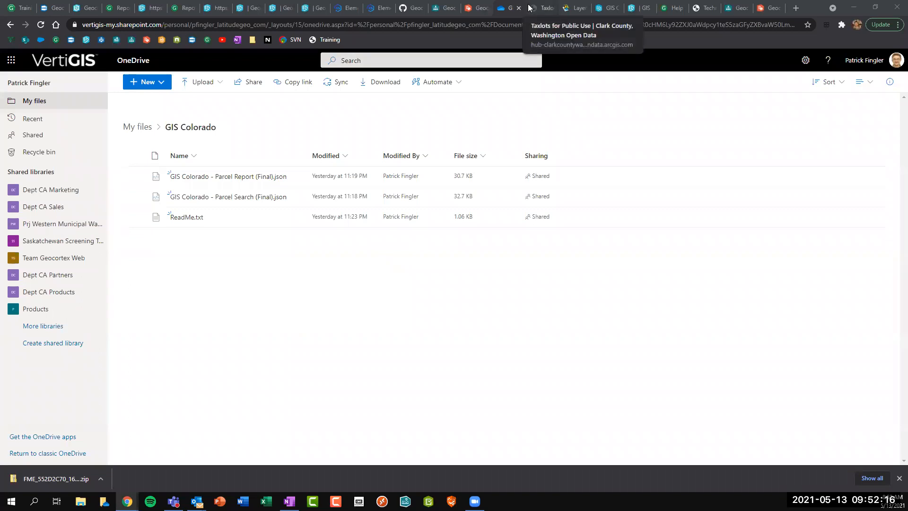
{"action": "mouse_move", "coordinate": [474, 501]}
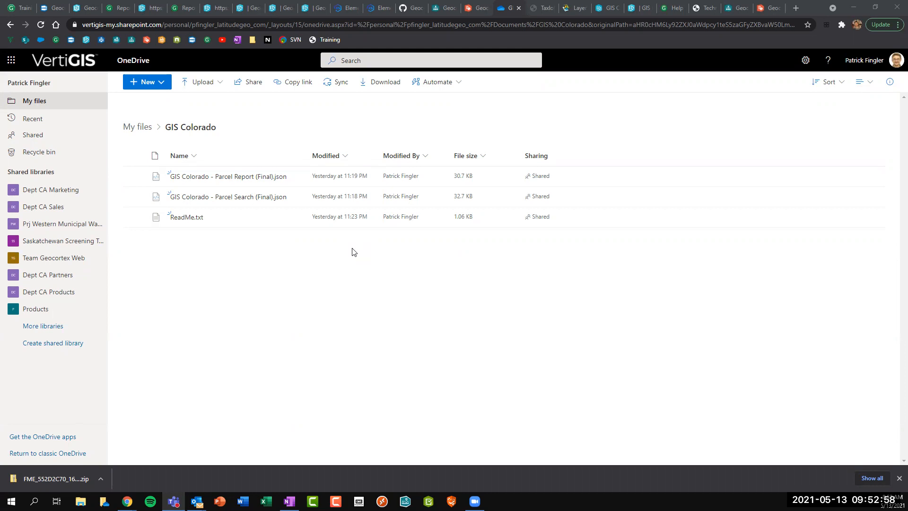
{"action": "left_click", "coordinate": [276, 320]}
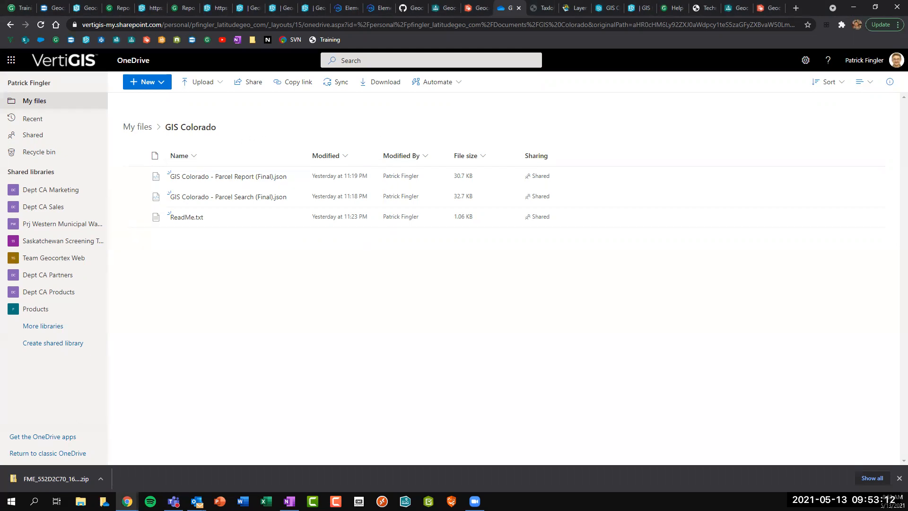
Make the GIS Colorado folder's share link view-only for anyone with the link.
{"action": "left_click", "coordinate": [253, 84]}
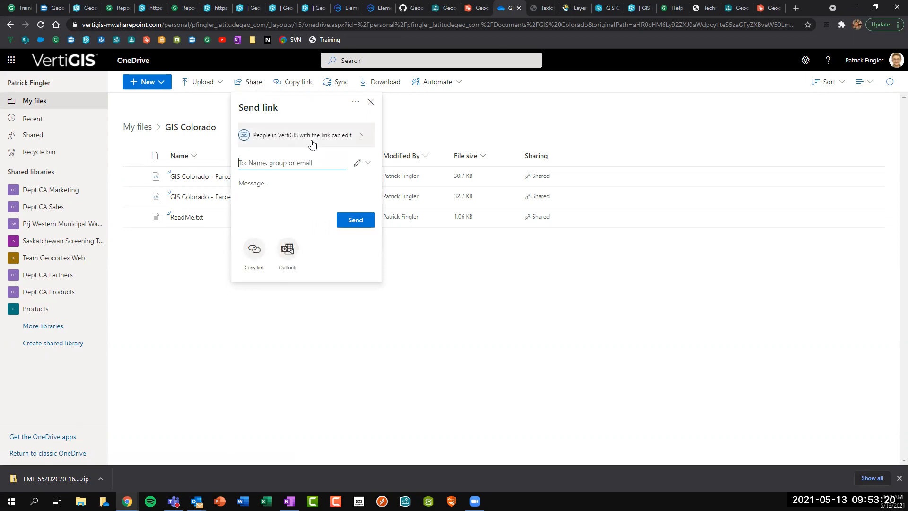
{"action": "left_click", "coordinate": [305, 137]}
{"action": "left_click", "coordinate": [303, 153]}
{"action": "left_click", "coordinate": [243, 241]}
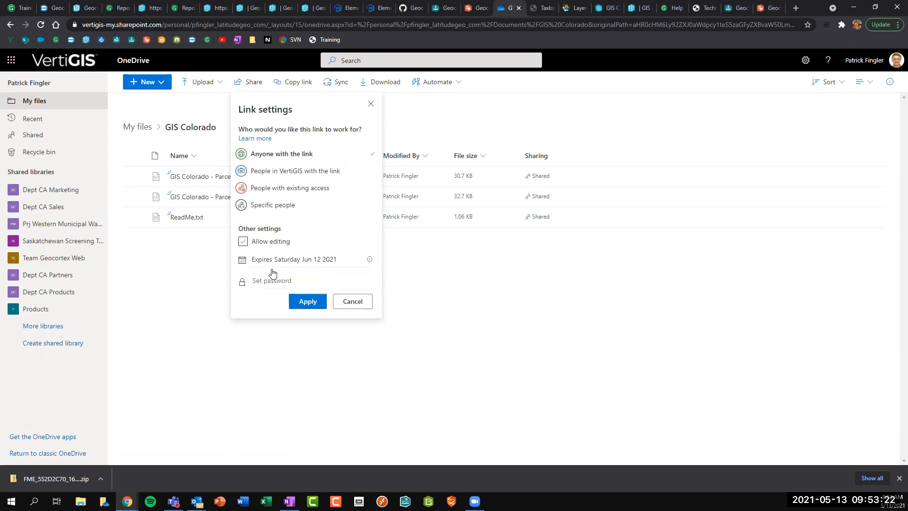
{"action": "left_click", "coordinate": [308, 303]}
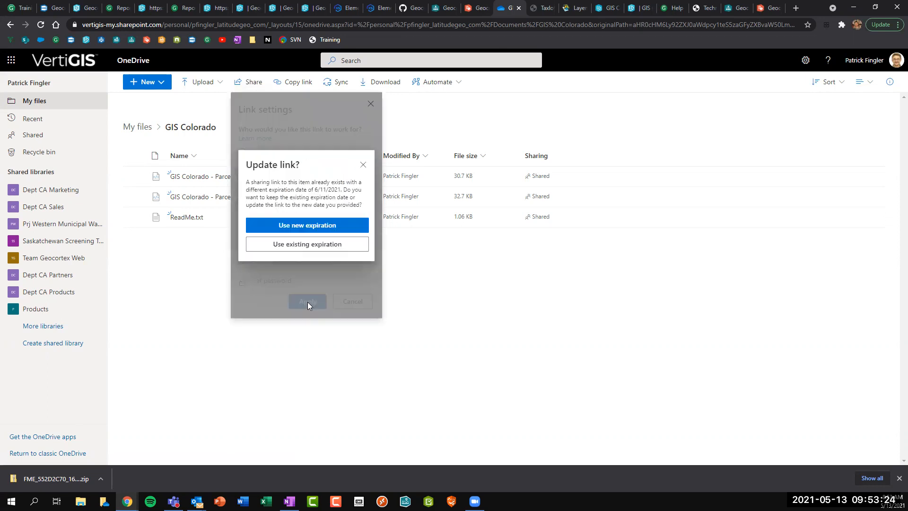
{"action": "left_click", "coordinate": [363, 164]}
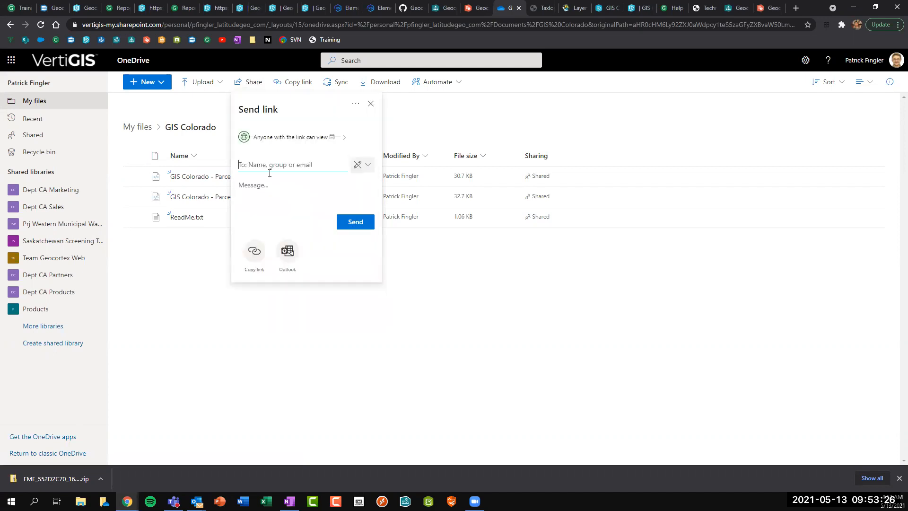
Keep the link's existing expiration date and copy the shareable folder link.
{"action": "left_click", "coordinate": [292, 142]}
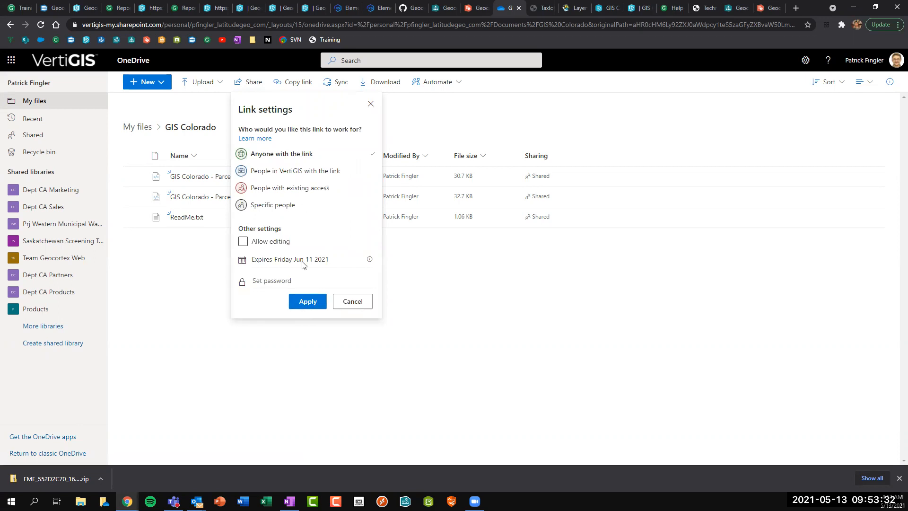
{"action": "left_click", "coordinate": [349, 262]}
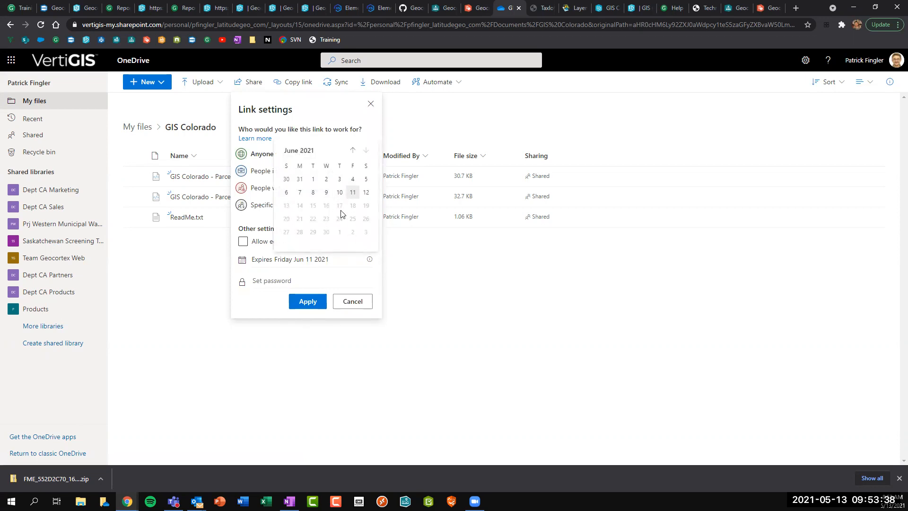
{"action": "left_click", "coordinate": [367, 194]}
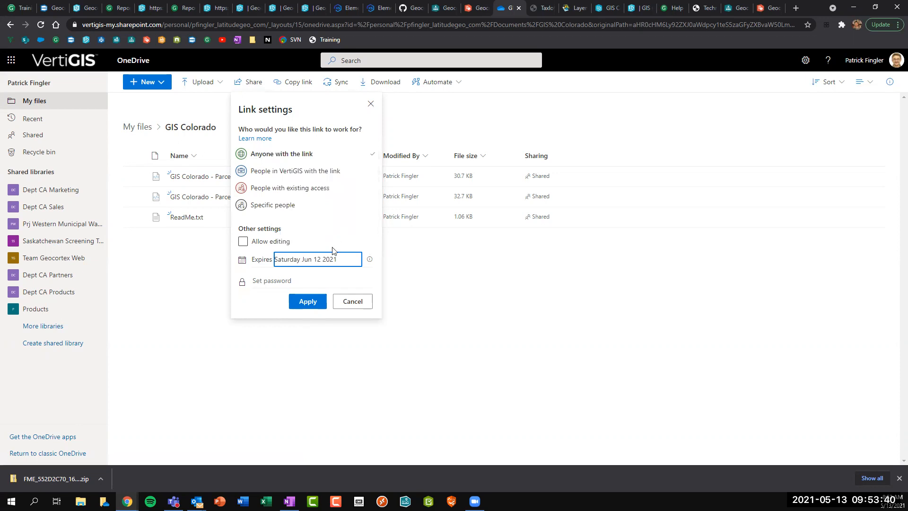
{"action": "left_click", "coordinate": [308, 301]}
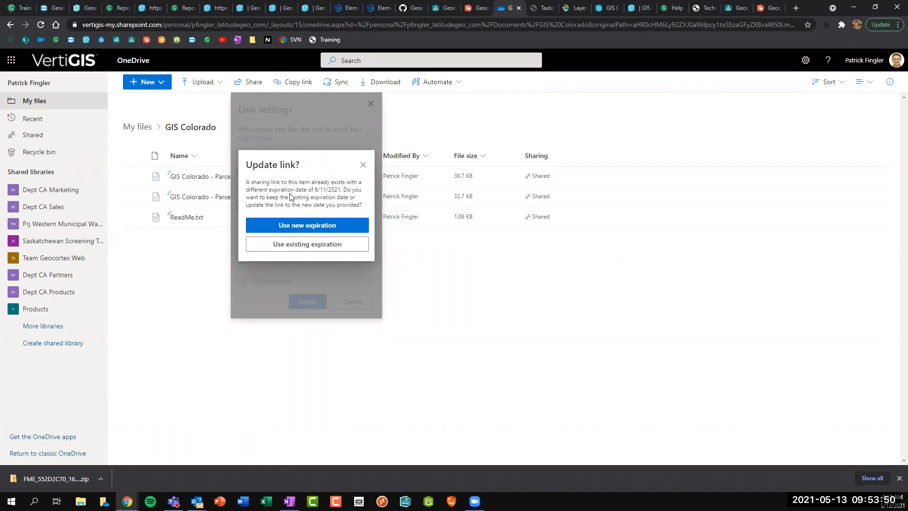
{"action": "left_click", "coordinate": [301, 246]}
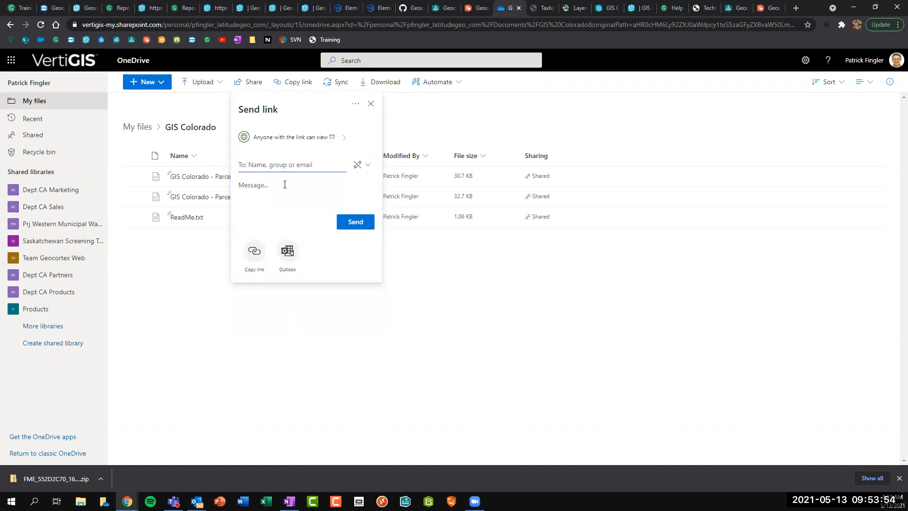
{"action": "left_click", "coordinate": [254, 255]}
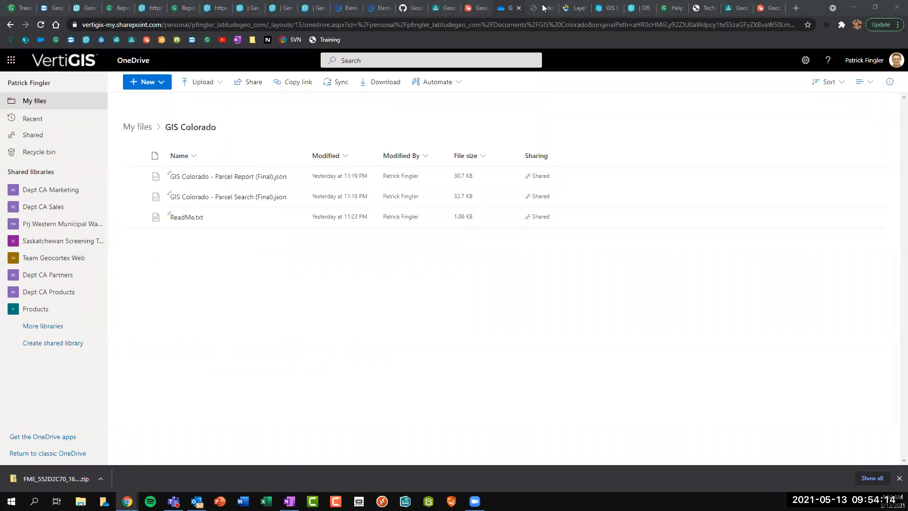
Paste the copied share link into a new incognito window to load the shared folder.
{"action": "left_click", "coordinate": [896, 24]}
{"action": "left_click", "coordinate": [839, 73]}
{"action": "key", "text": "ctrl+v"}
{"action": "key", "text": "Return"}
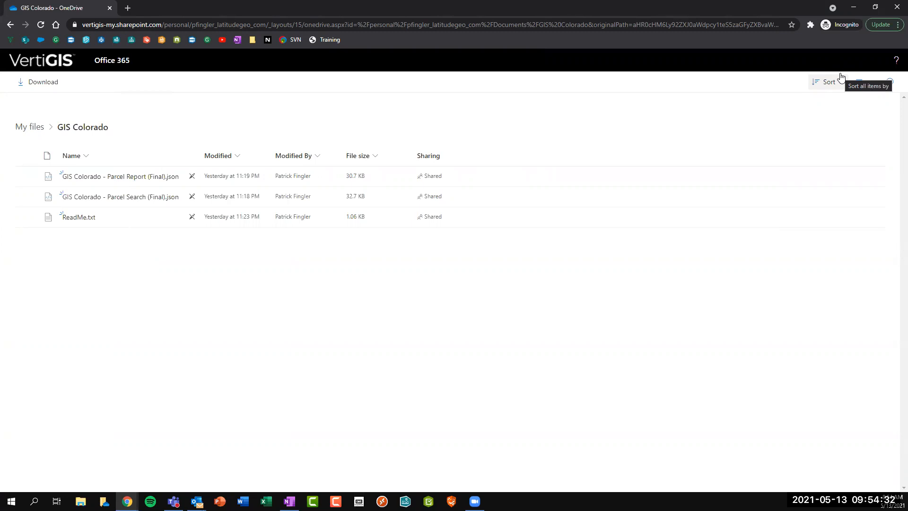
{"action": "left_click", "coordinate": [447, 58]}
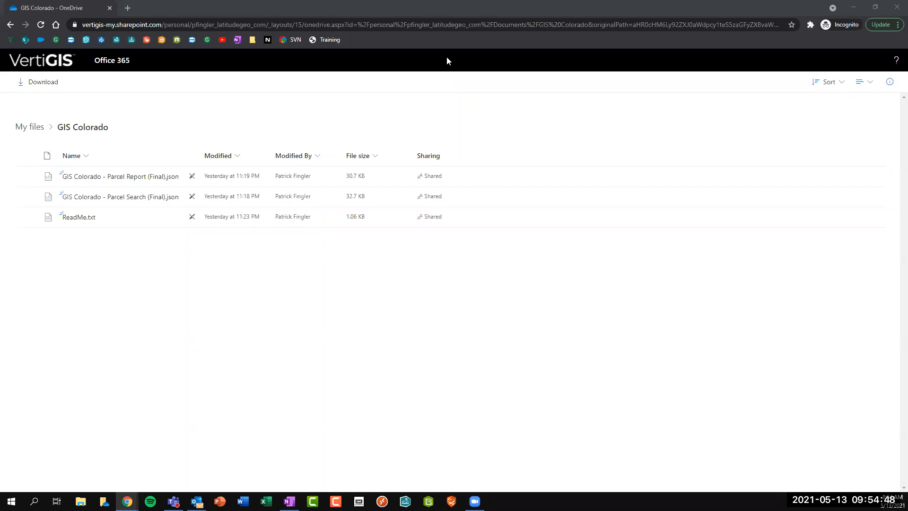
Preview ReadMe.txt in the shared GIS Colorado folder, then close the viewer.
{"action": "left_click", "coordinate": [87, 217]}
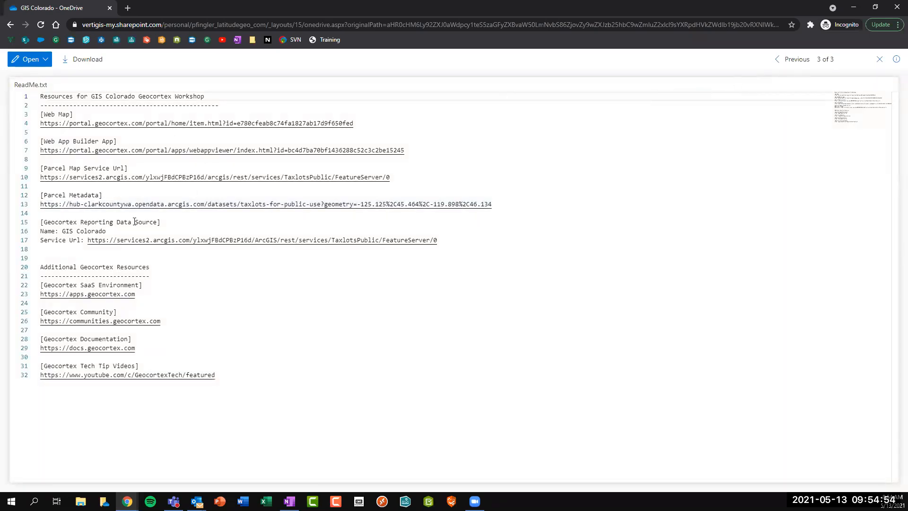
{"action": "left_click", "coordinate": [880, 61]}
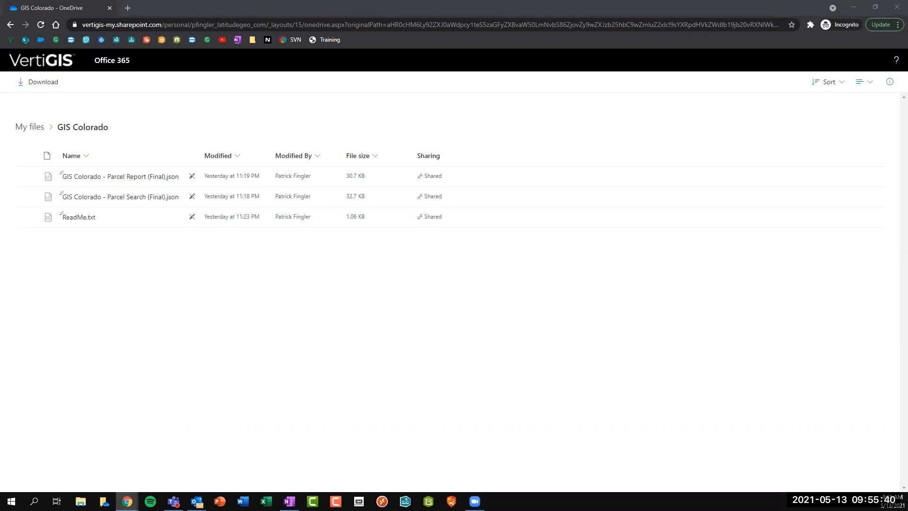
Close the training, apps, demo map, hydrant report and ElementsXS tabs in the main browser window.
{"action": "mouse_move", "coordinate": [126, 500]}
{"action": "left_click", "coordinate": [174, 460]}
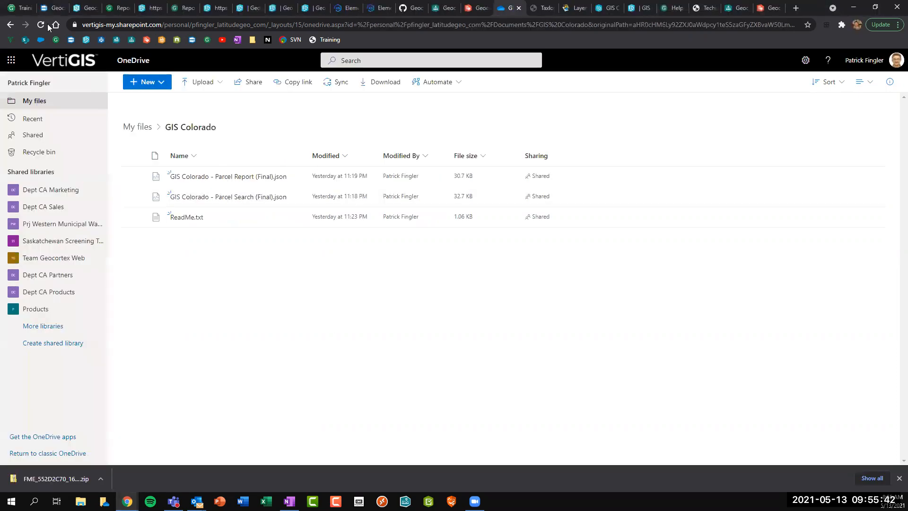
{"action": "left_click", "coordinate": [36, 8]}
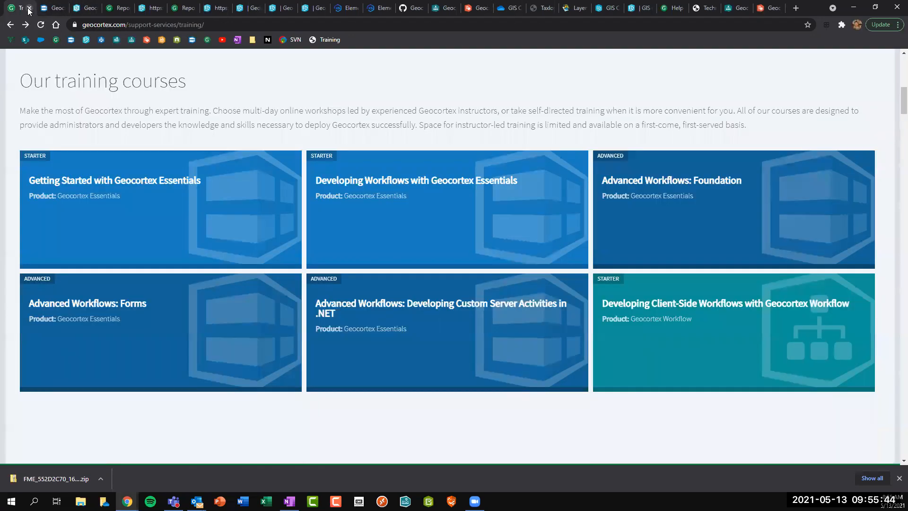
{"action": "left_click", "coordinate": [29, 9]}
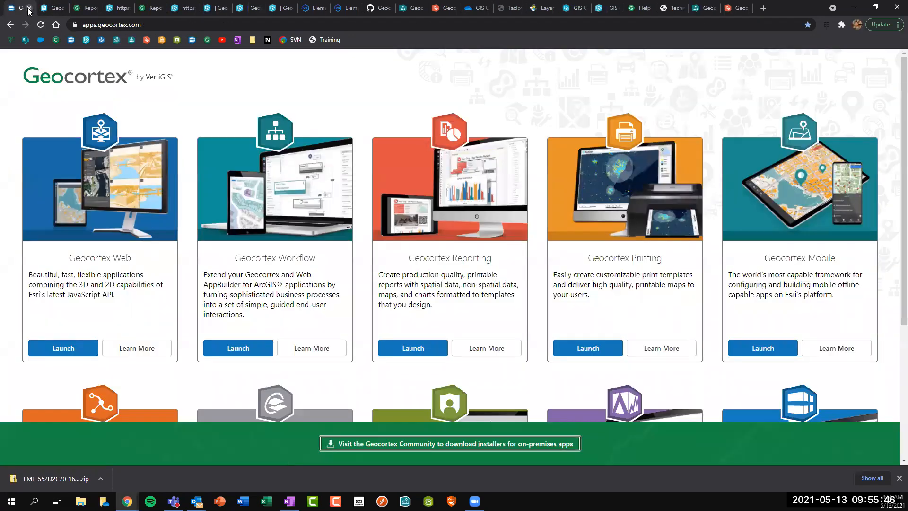
{"action": "left_click", "coordinate": [29, 8]}
{"action": "left_click", "coordinate": [28, 9]}
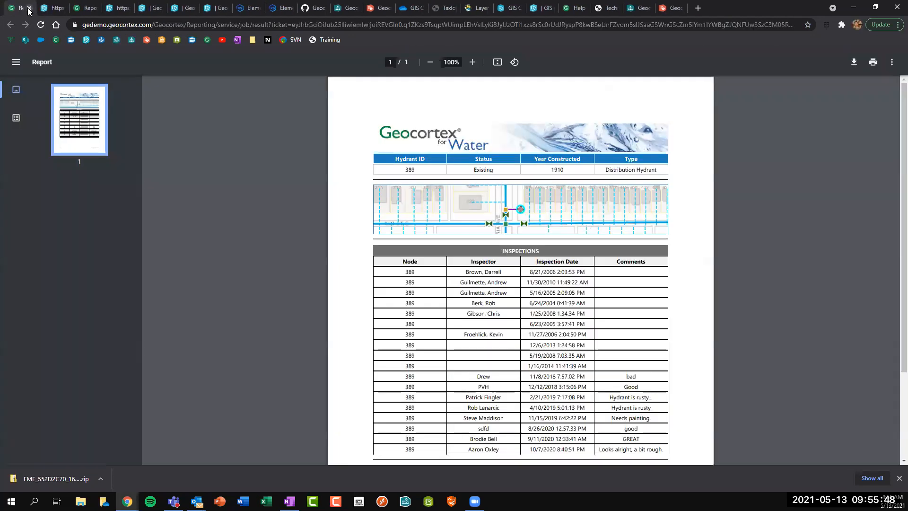
{"action": "left_click", "coordinate": [29, 8]}
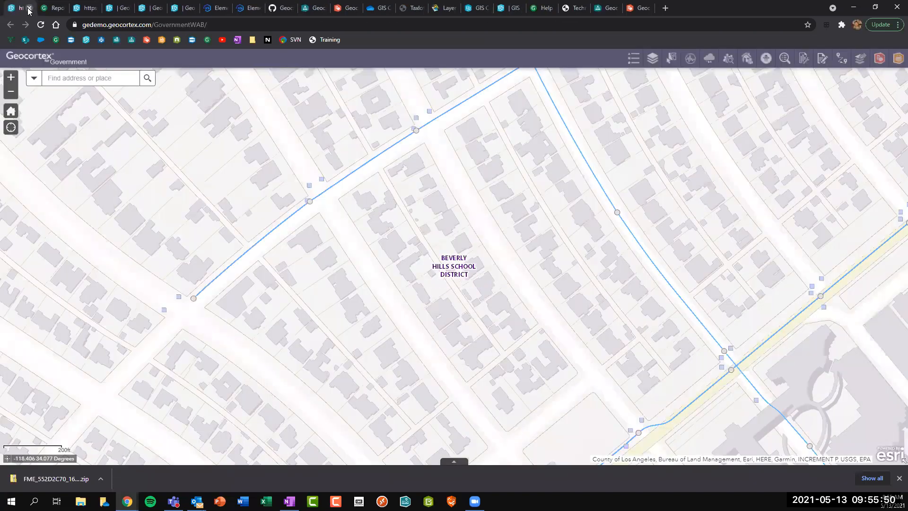
{"action": "left_click", "coordinate": [29, 8]}
{"action": "left_click", "coordinate": [28, 9]}
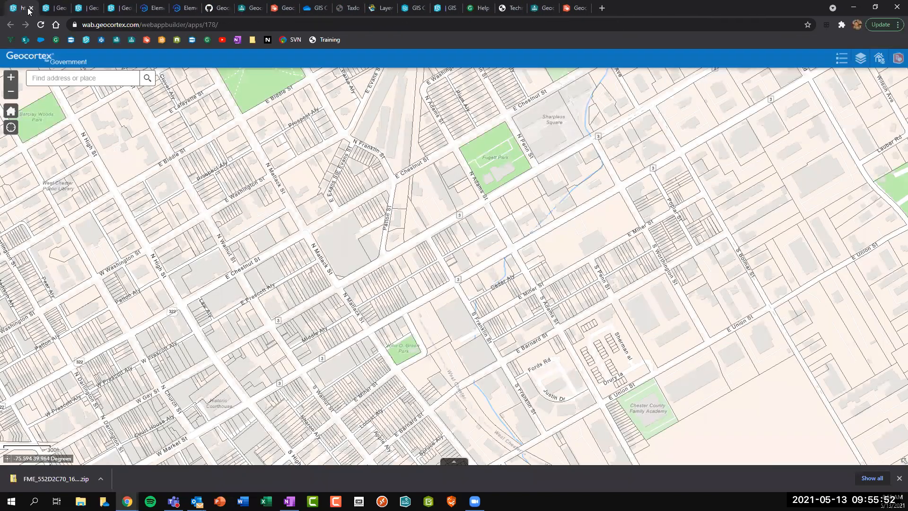
{"action": "left_click", "coordinate": [28, 8]}
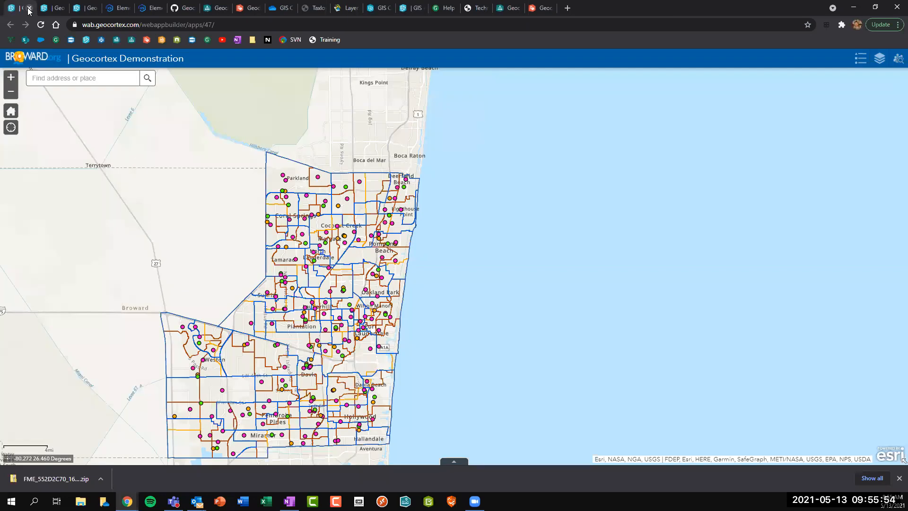
{"action": "left_click", "coordinate": [28, 8]}
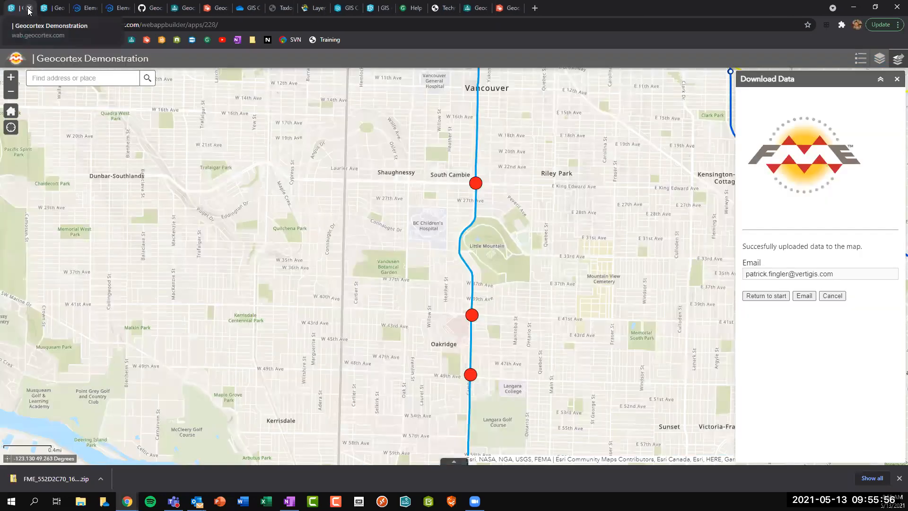
{"action": "left_click", "coordinate": [29, 9]}
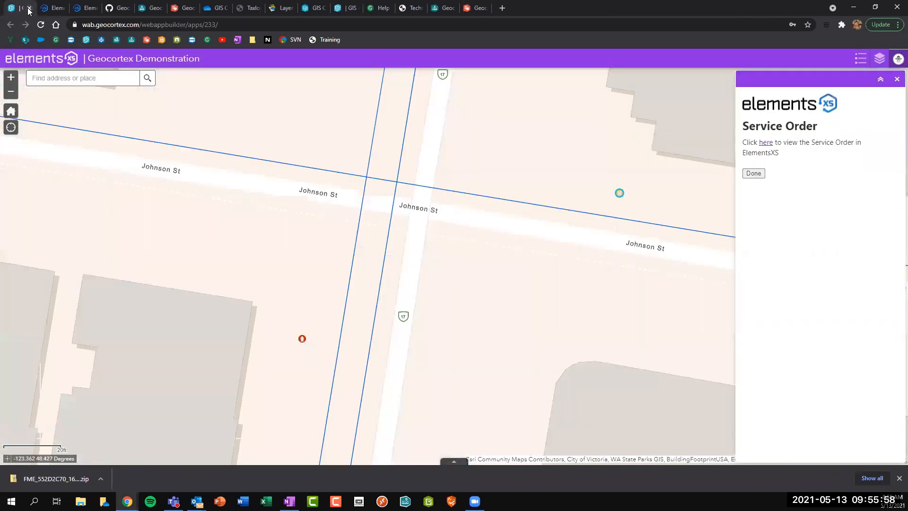
{"action": "left_click", "coordinate": [28, 9]}
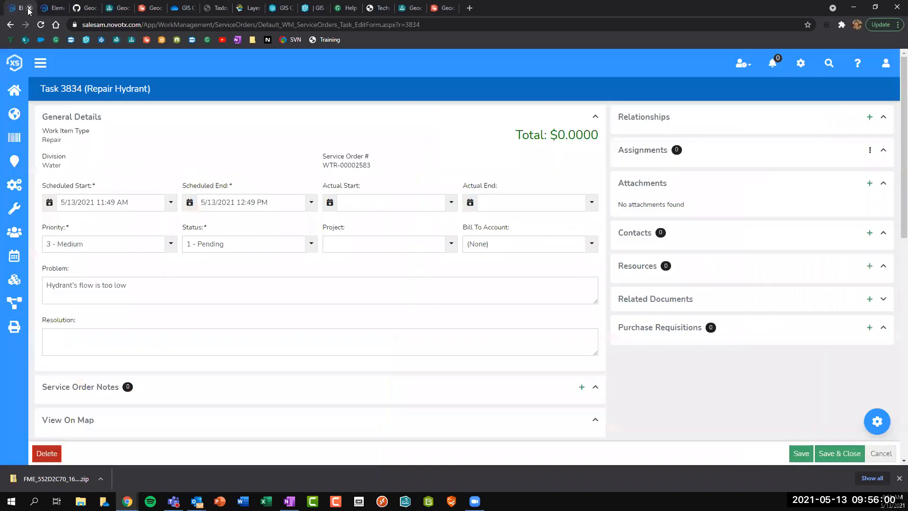
{"action": "left_click", "coordinate": [29, 9]}
{"action": "left_click", "coordinate": [28, 9]}
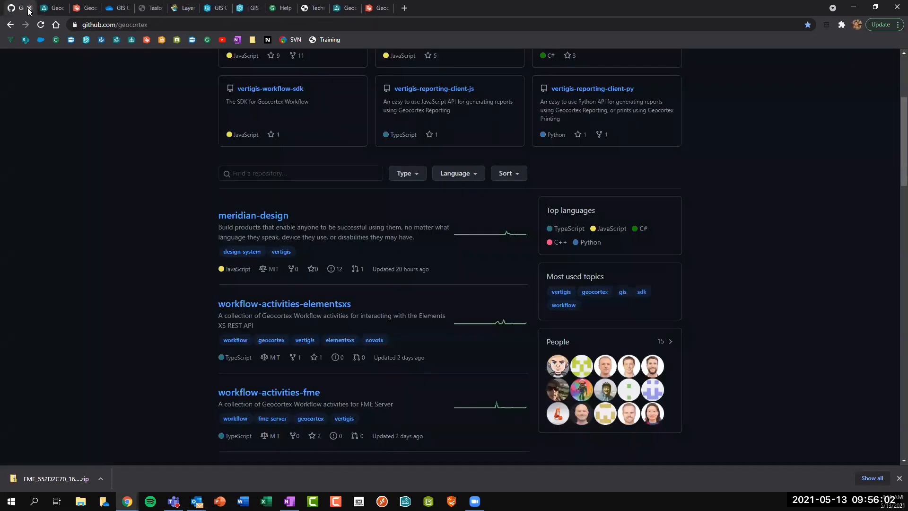
Close the GitHub, Workflow designer and Reporting designer tabs, leaving the unsaved pages.
{"action": "left_click", "coordinate": [28, 9]}
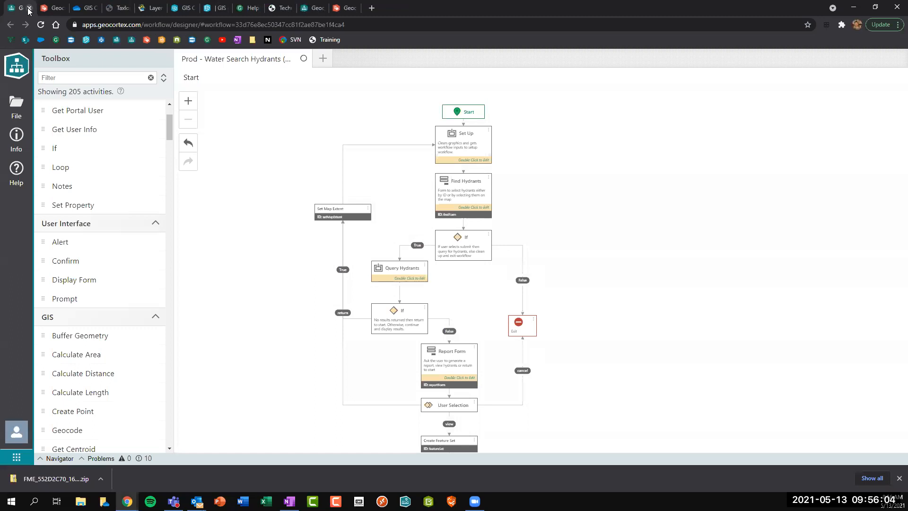
{"action": "left_click", "coordinate": [29, 9]}
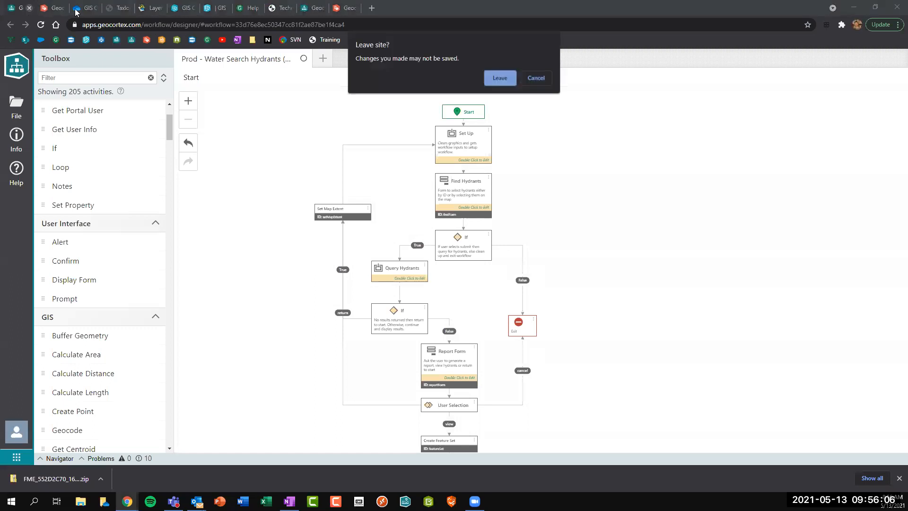
{"action": "key", "text": "Return"}
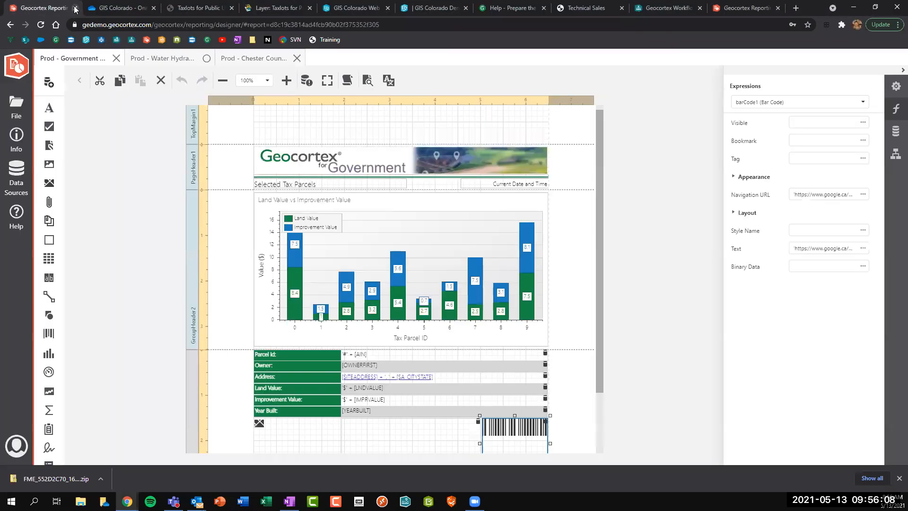
{"action": "left_click", "coordinate": [74, 8]}
{"action": "left_click", "coordinate": [500, 78]}
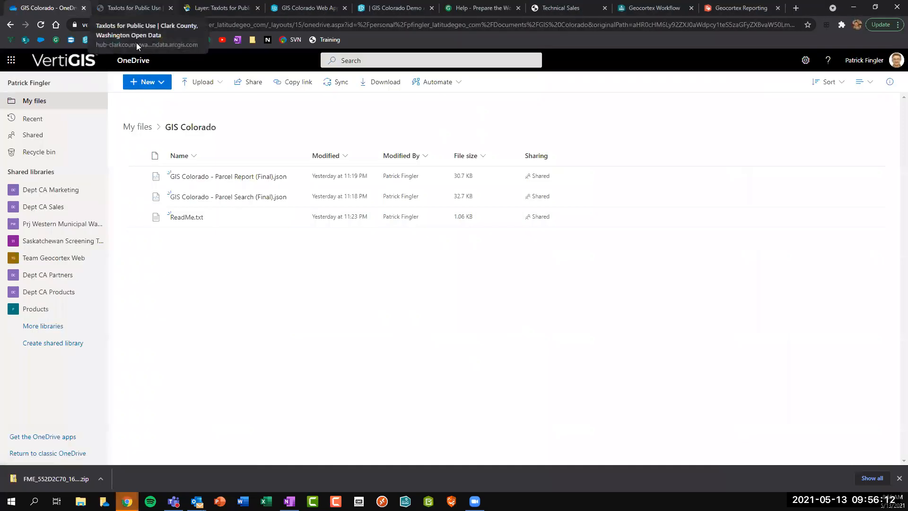
{"action": "left_click", "coordinate": [126, 501]}
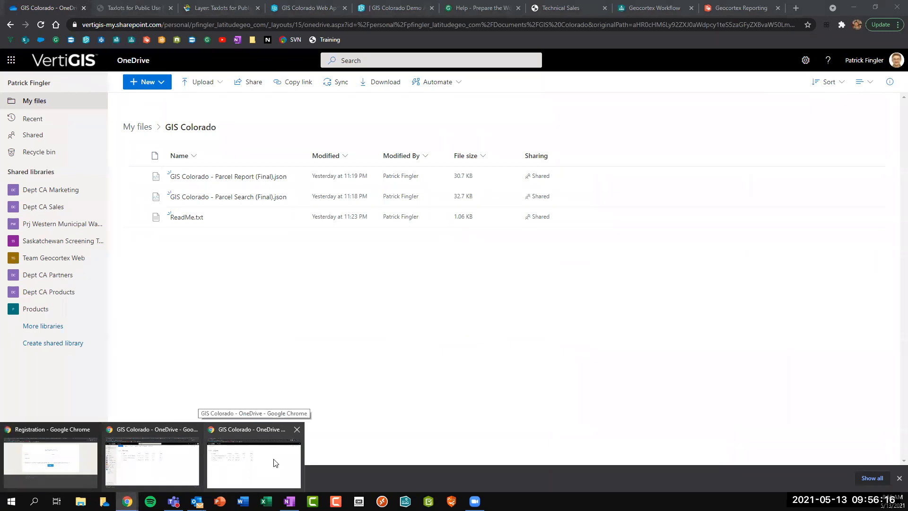
Bring the incognito window with the shared GIS Colorado folder back to the front.
{"action": "left_click", "coordinate": [275, 463]}
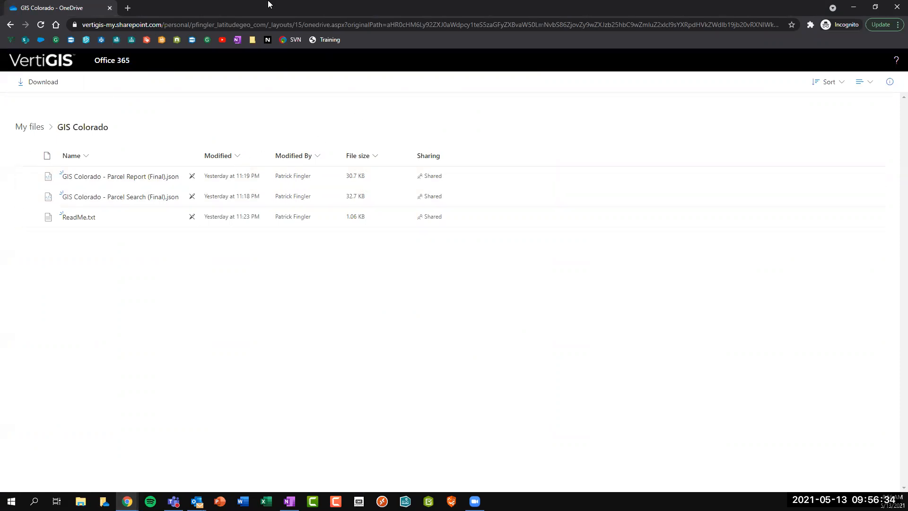
{"action": "left_click", "coordinate": [128, 501]}
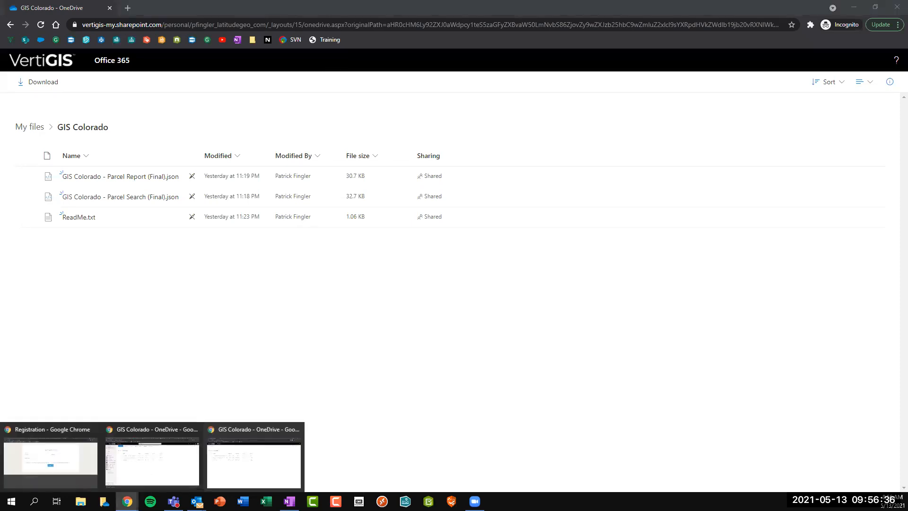
{"action": "left_click", "coordinate": [251, 453]}
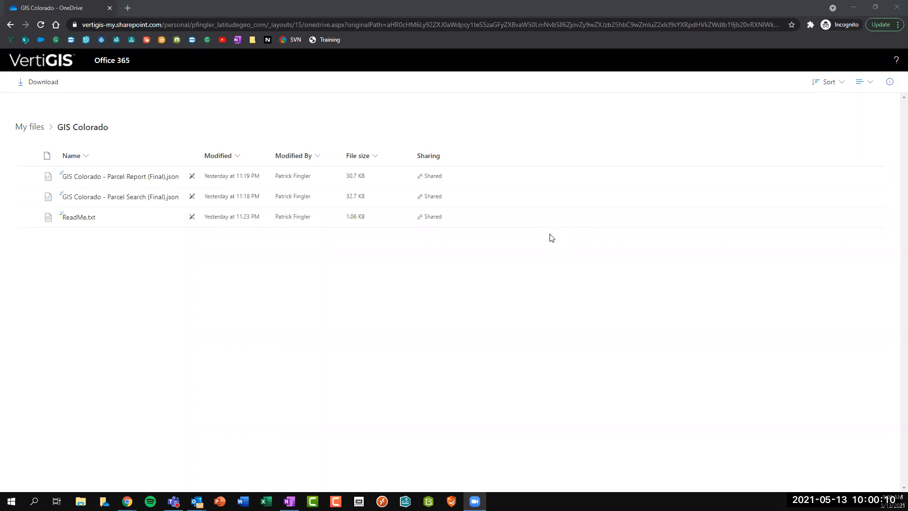
{"action": "left_click", "coordinate": [277, 270]}
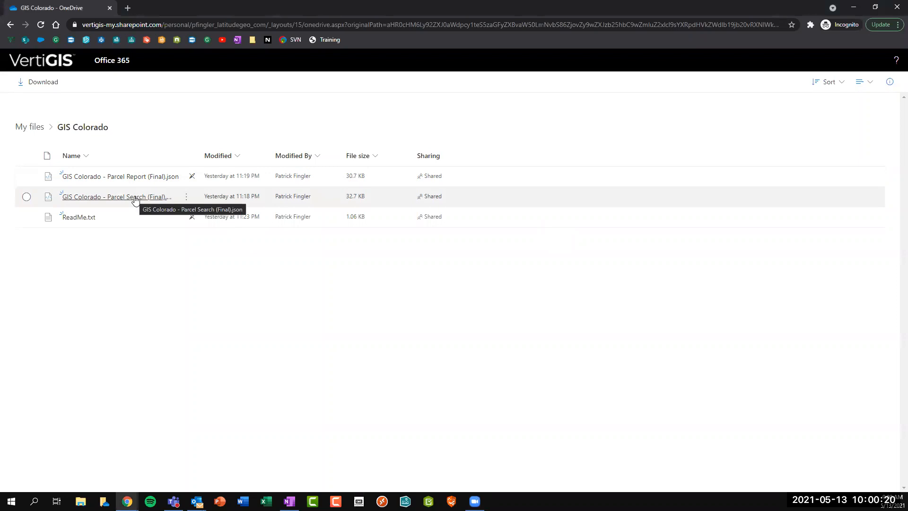
Open ReadMe.txt in the file viewer and place the cursor within its resource list.
{"action": "left_click", "coordinate": [79, 217]}
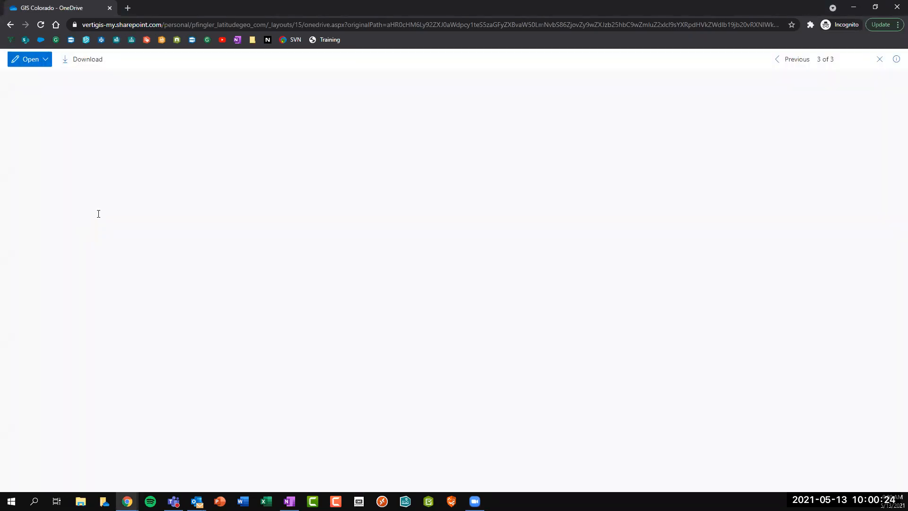
{"action": "left_click", "coordinate": [80, 114]}
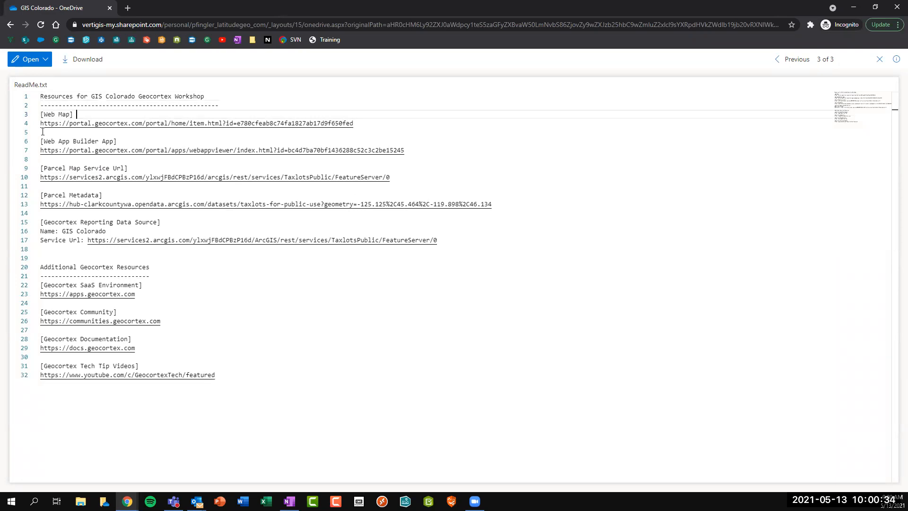
{"action": "left_click", "coordinate": [42, 132]}
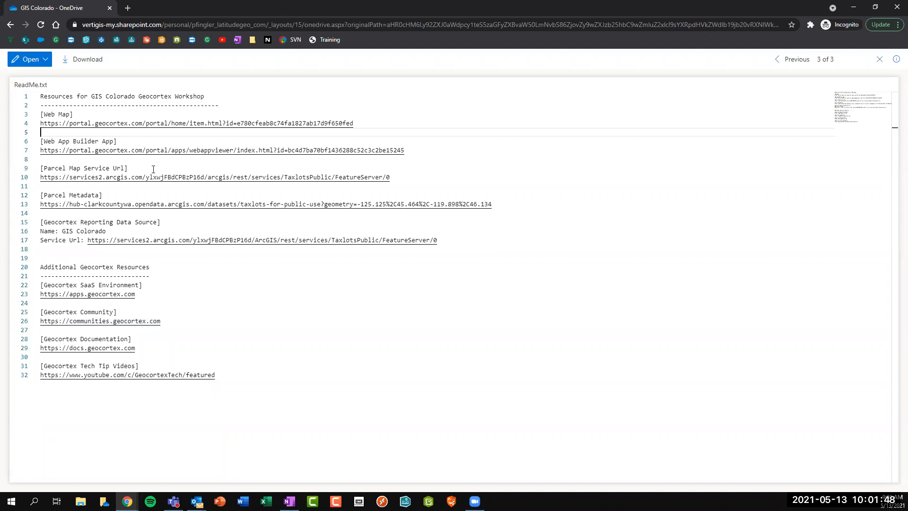
Close the ReadMe viewer, the incognito window and the OneDrive tab.
{"action": "left_click", "coordinate": [877, 64]}
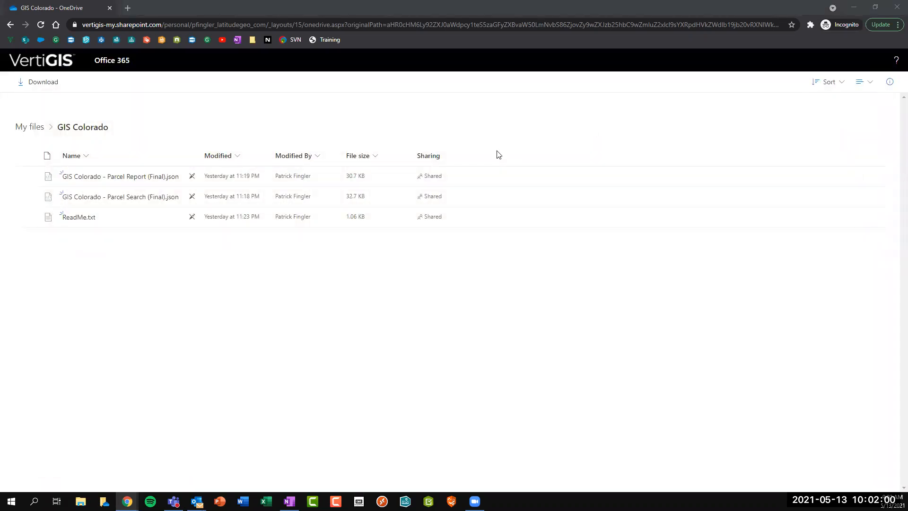
{"action": "left_click", "coordinate": [109, 7]}
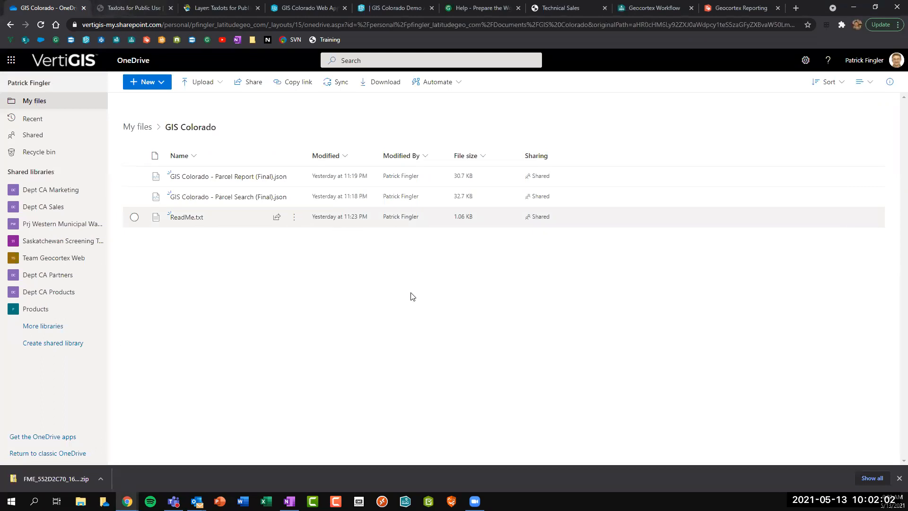
{"action": "left_click", "coordinate": [82, 9]}
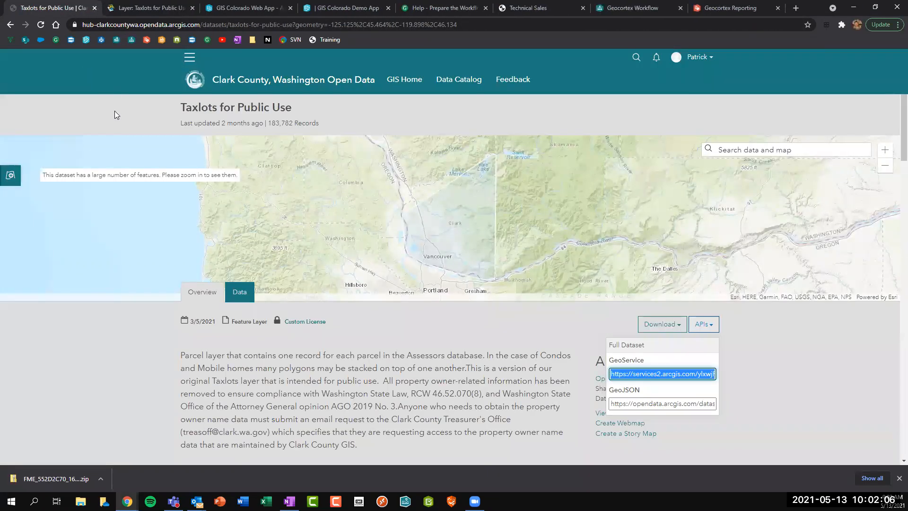
{"action": "left_click", "coordinate": [115, 111]}
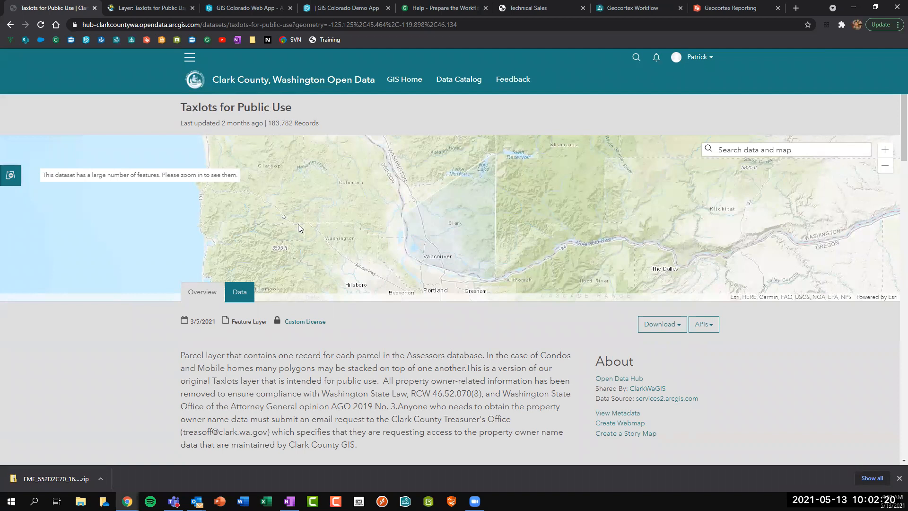
Select the Taxlots for Public Use GeoService URL, then bring up the Technical Sales portal.
{"action": "left_click", "coordinate": [704, 324]}
{"action": "left_click", "coordinate": [621, 377]}
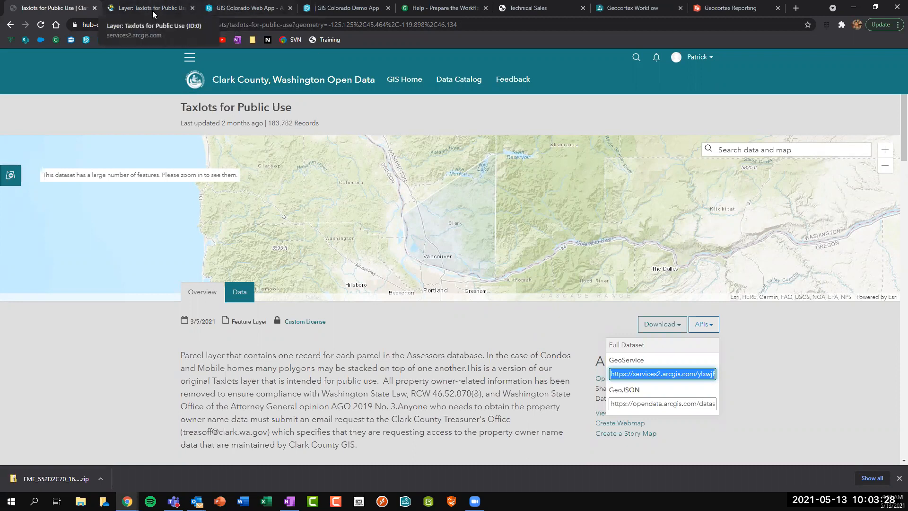
{"action": "left_click", "coordinate": [152, 10]}
{"action": "left_click_drag", "start_coordinate": [518, 8], "coordinate": [217, 4]}
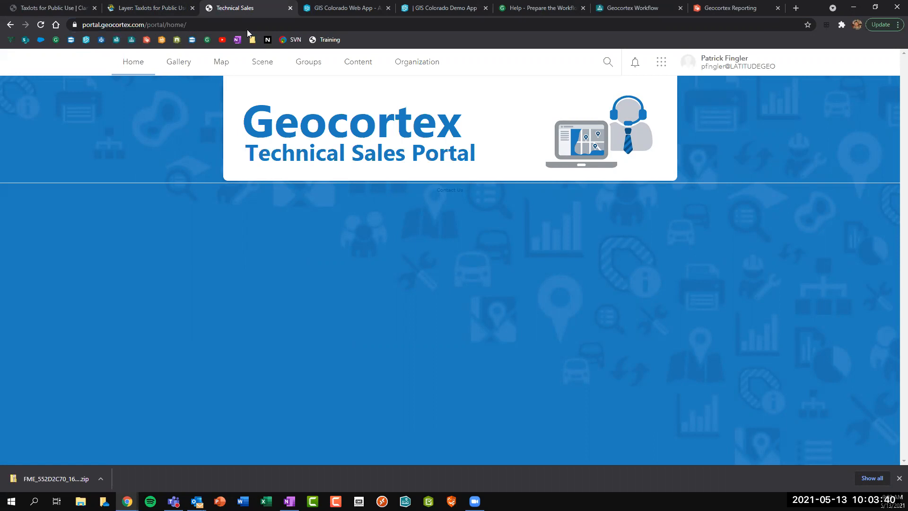
Open the portal's Content page, check the Create menu, and switch to the GIS Colorado Web App tab.
{"action": "left_click", "coordinate": [363, 69]}
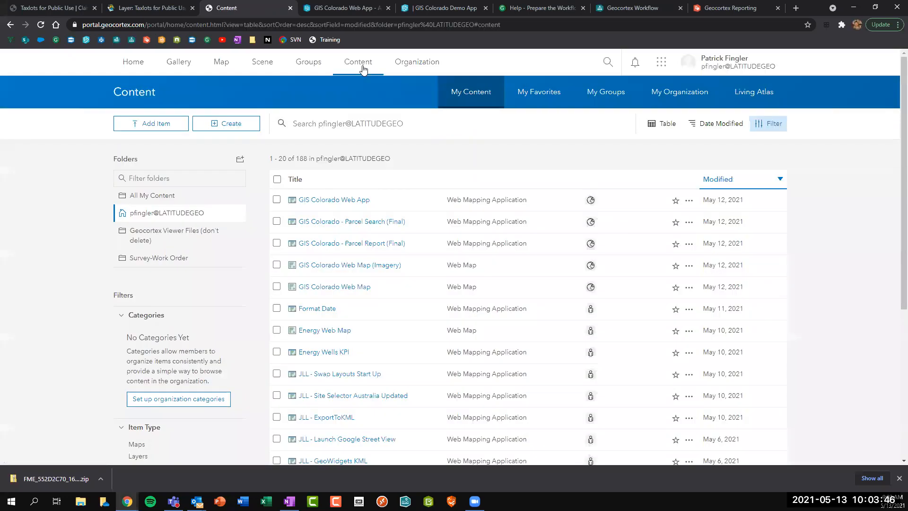
{"action": "left_click", "coordinate": [235, 125]}
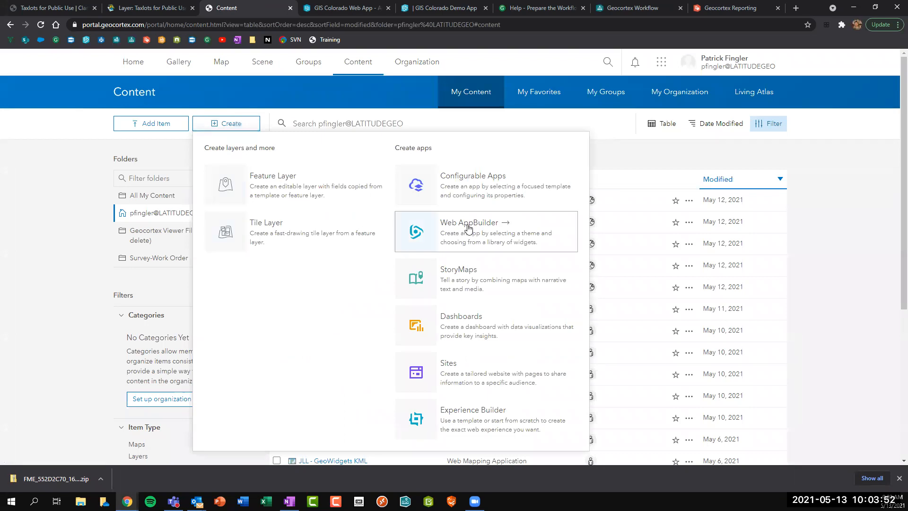
{"action": "left_click", "coordinate": [346, 8]}
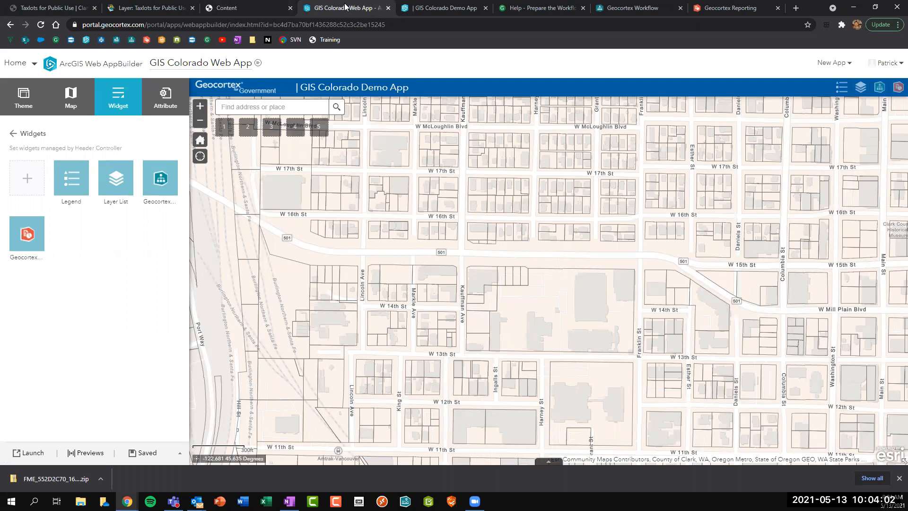
{"action": "left_click", "coordinate": [14, 137]}
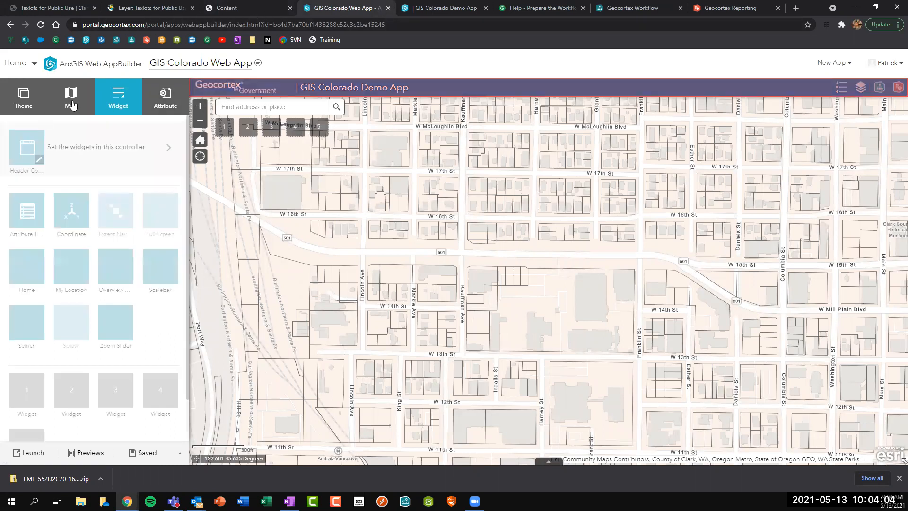
{"action": "left_click", "coordinate": [72, 102]}
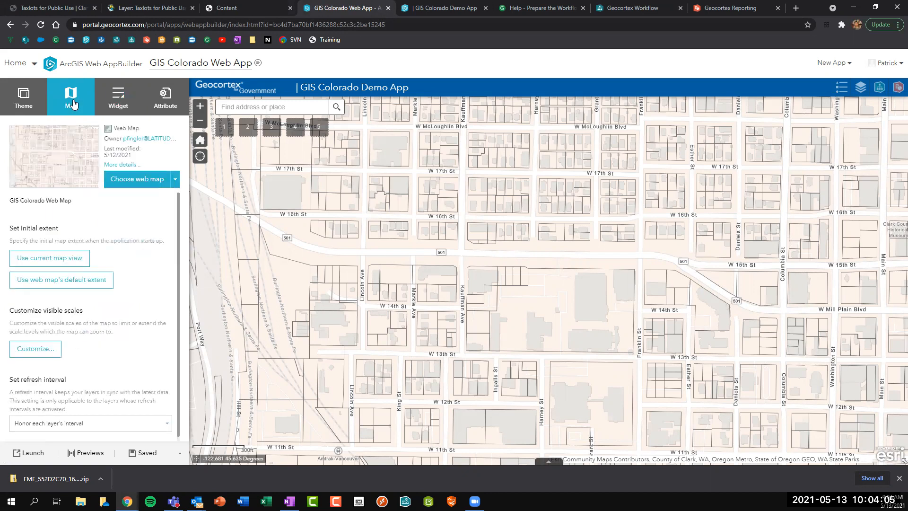
{"action": "left_click", "coordinate": [134, 179]}
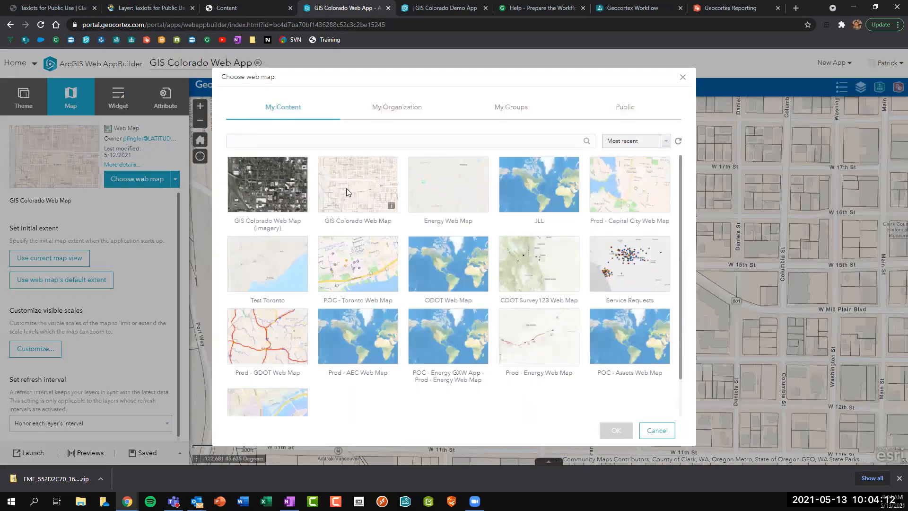
{"action": "left_click", "coordinate": [337, 197]}
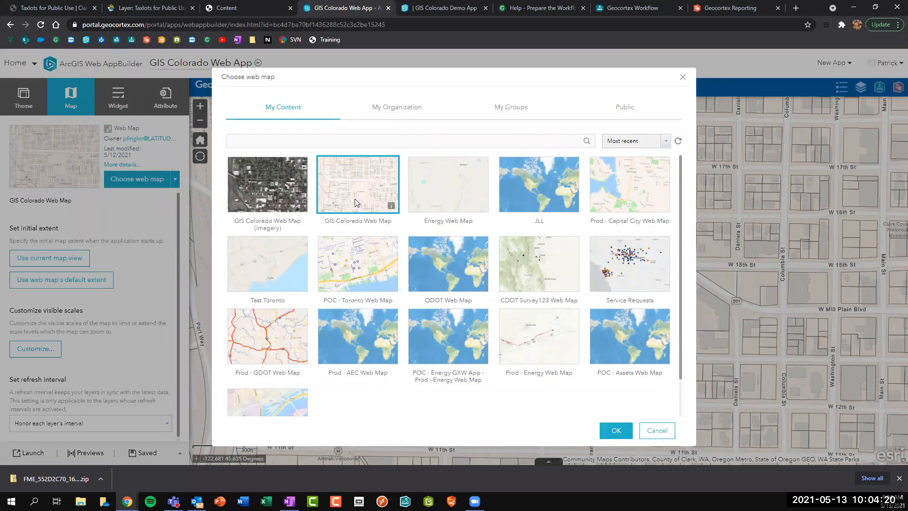
{"action": "left_click", "coordinate": [658, 432]}
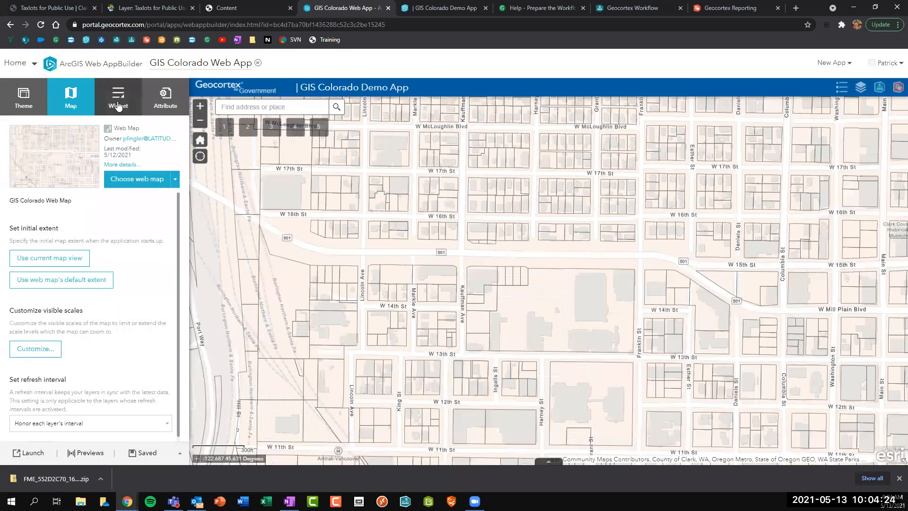
{"action": "left_click", "coordinate": [118, 106]}
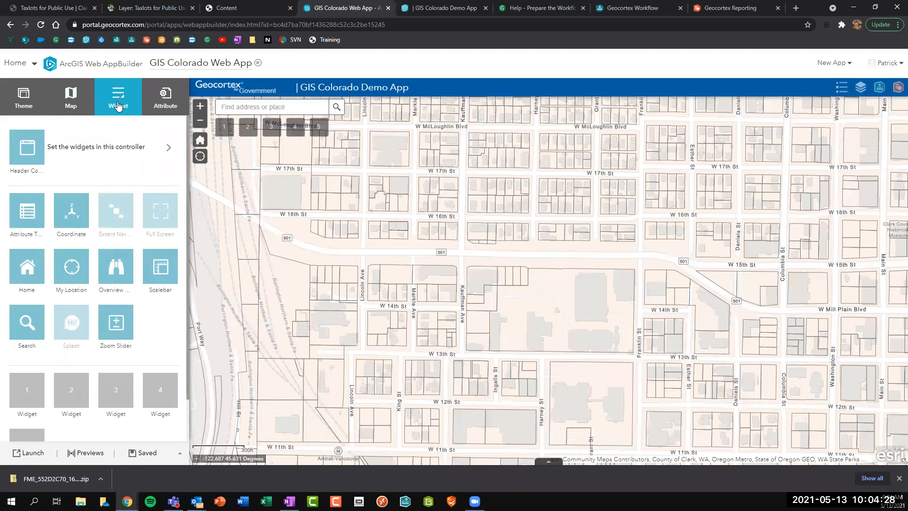
{"action": "left_click", "coordinate": [91, 147]}
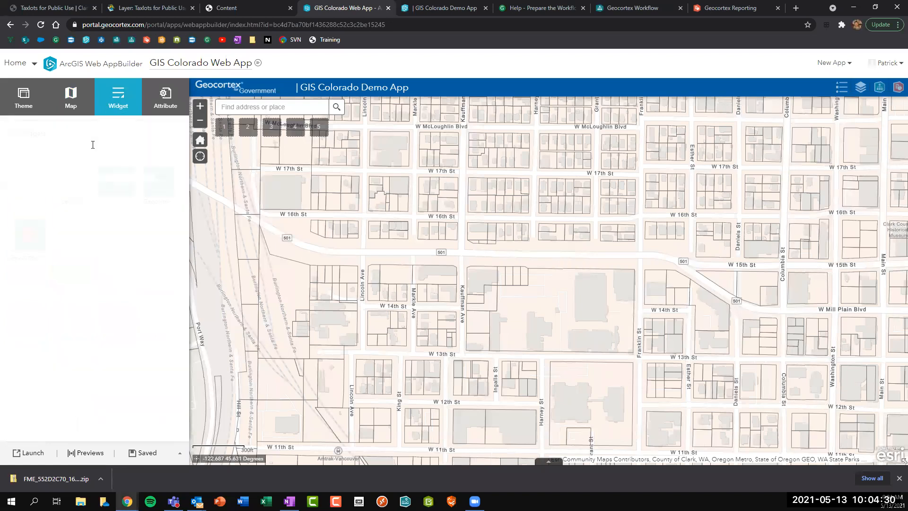
{"action": "left_click", "coordinate": [27, 184]}
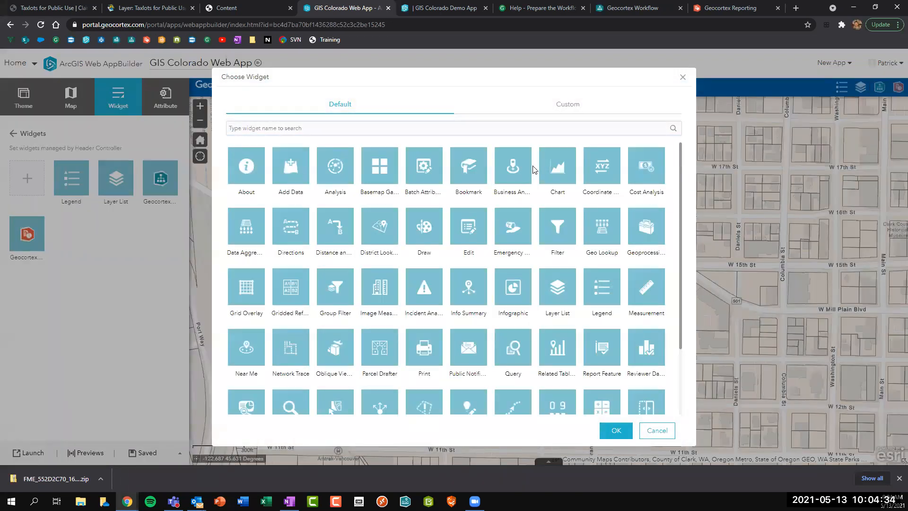
{"action": "scroll", "coordinate": [505, 173], "scroll_direction": "down", "scroll_amount": 3}
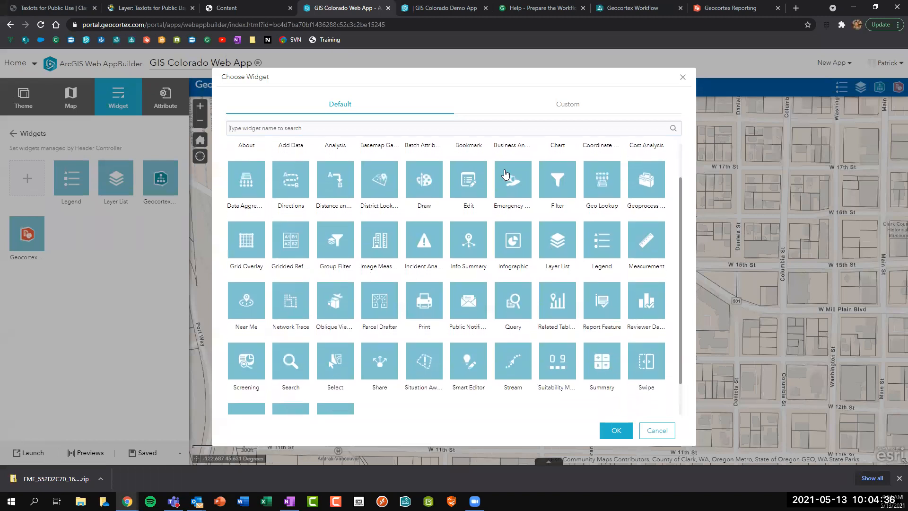
{"action": "scroll", "coordinate": [504, 174], "scroll_direction": "up", "scroll_amount": 2}
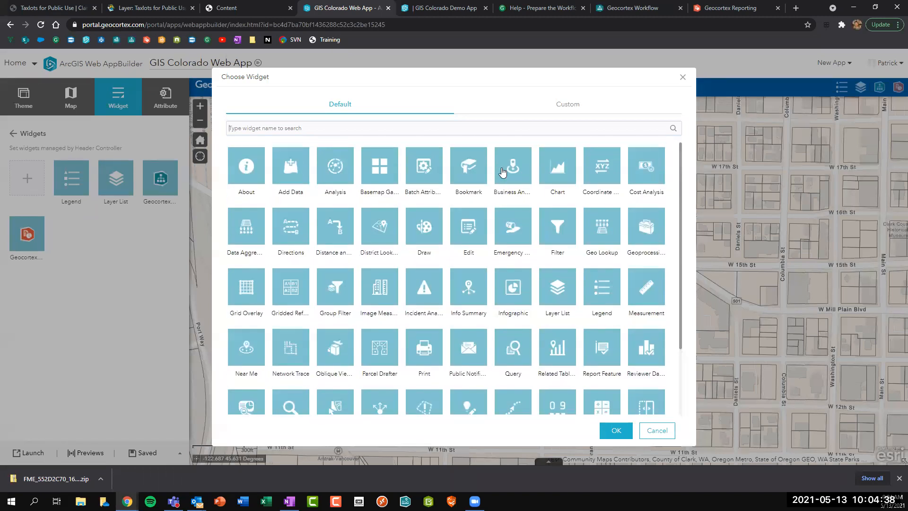
{"action": "left_click", "coordinate": [577, 107]}
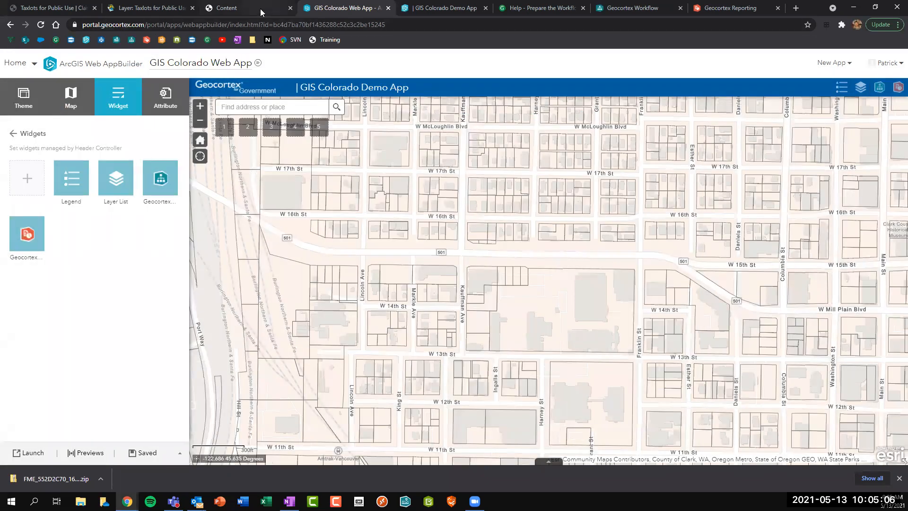
{"action": "left_click", "coordinate": [260, 8]}
Add an application item of type Application Extension (AppBuilder), ready for its Manifest URL.
{"action": "left_click", "coordinate": [238, 128]}
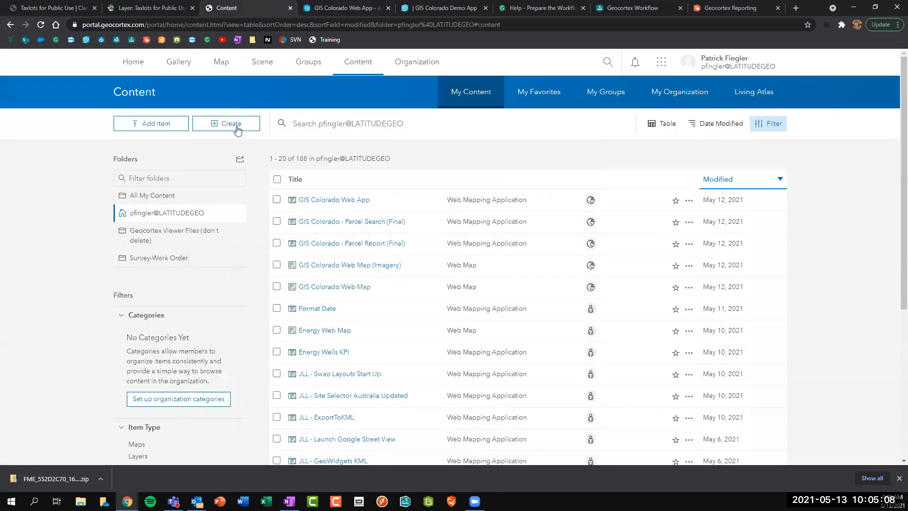
{"action": "left_click", "coordinate": [158, 127]}
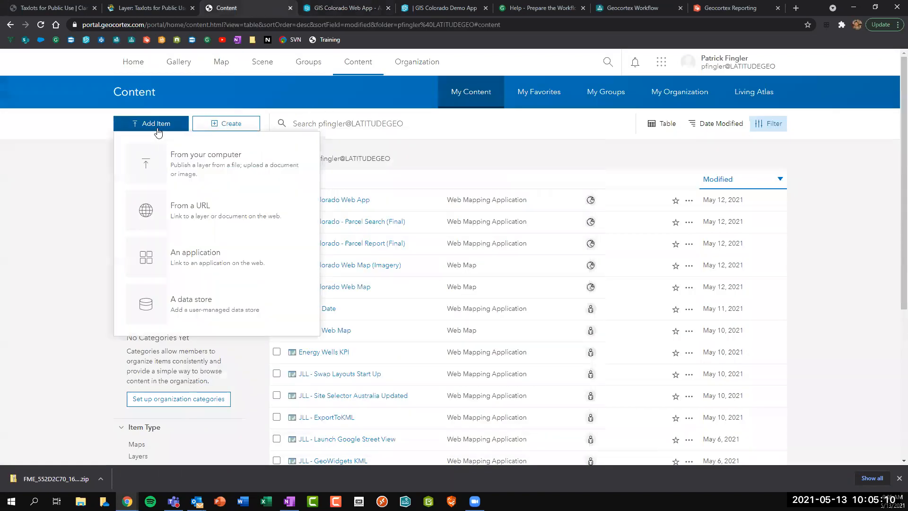
{"action": "left_click", "coordinate": [193, 261]}
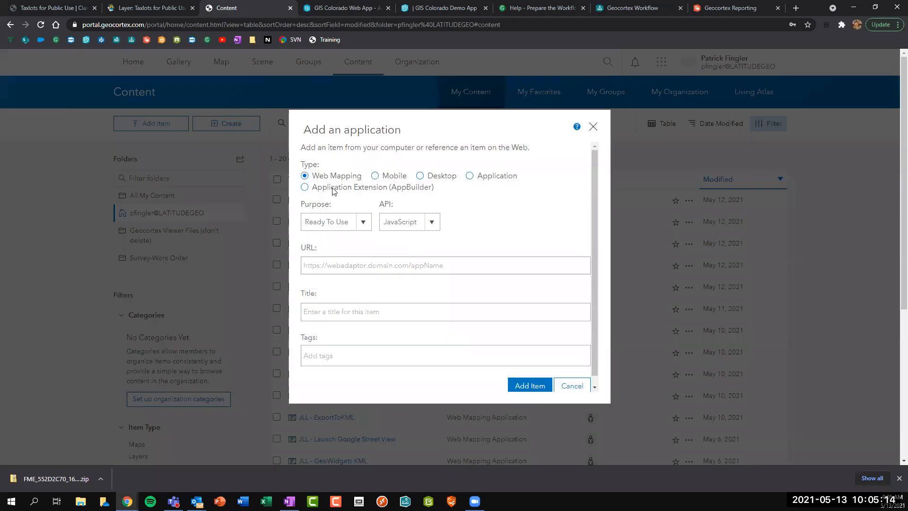
{"action": "left_click", "coordinate": [305, 188]}
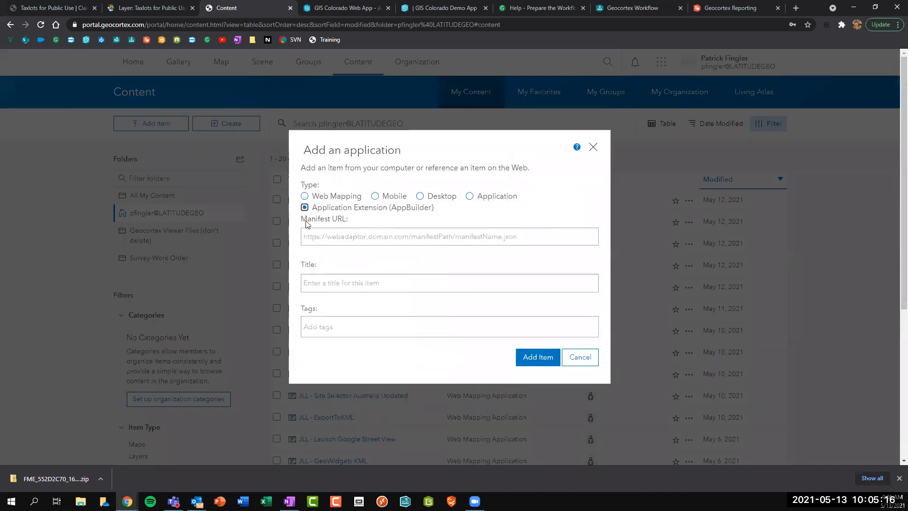
{"action": "left_click", "coordinate": [326, 238]}
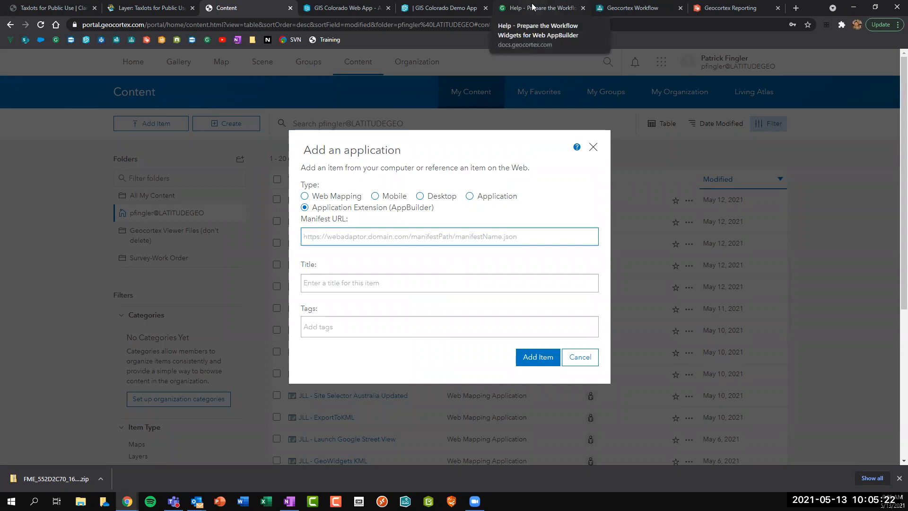
Open docs.geocortex.com in a new tab and reach the Workflow widget registration help.
{"action": "left_click", "coordinate": [795, 8]}
{"action": "type", "text": "docs"}
{"action": "key", "text": "Return"}
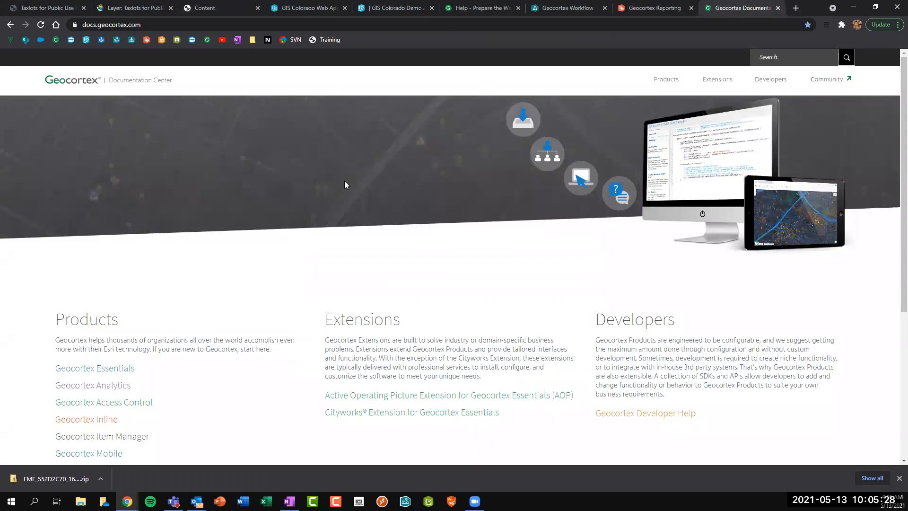
{"action": "scroll", "coordinate": [118, 295], "scroll_direction": "down", "scroll_amount": 3}
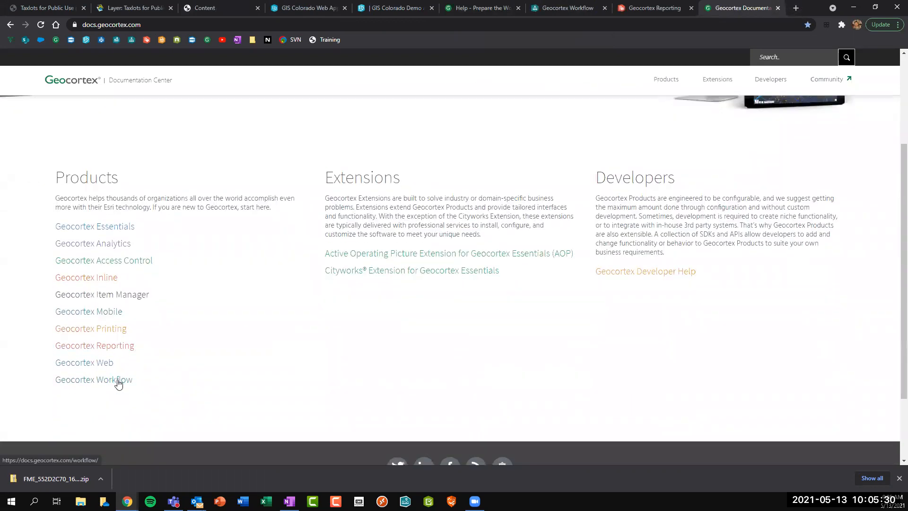
{"action": "left_click", "coordinate": [97, 350]}
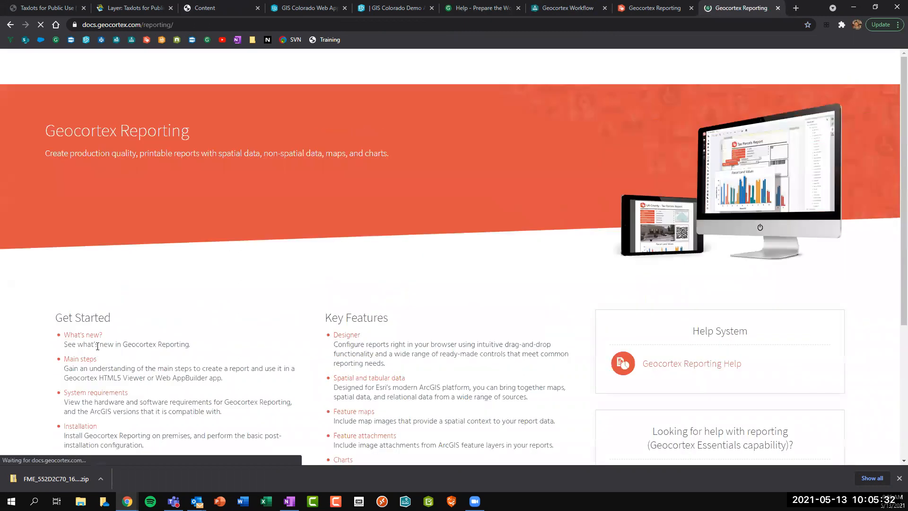
{"action": "left_click", "coordinate": [778, 8]}
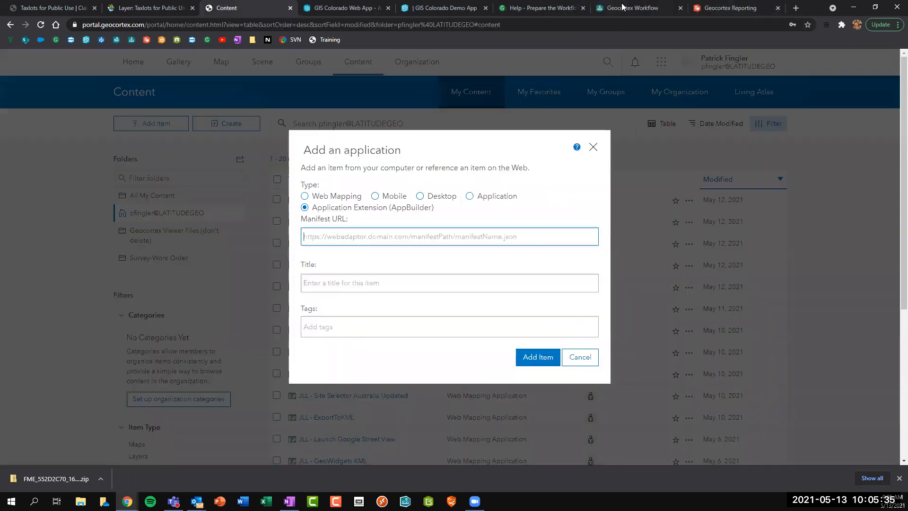
{"action": "left_click", "coordinate": [544, 8]}
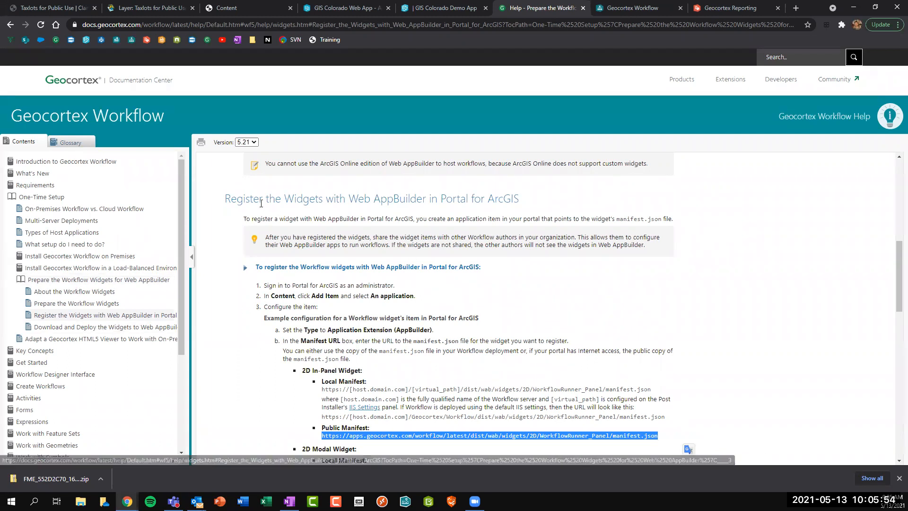
Select and copy the 2D In-Panel Workflow widget's Public Manifest URL.
{"action": "left_click_drag", "start_coordinate": [441, 198], "coordinate": [495, 197]}
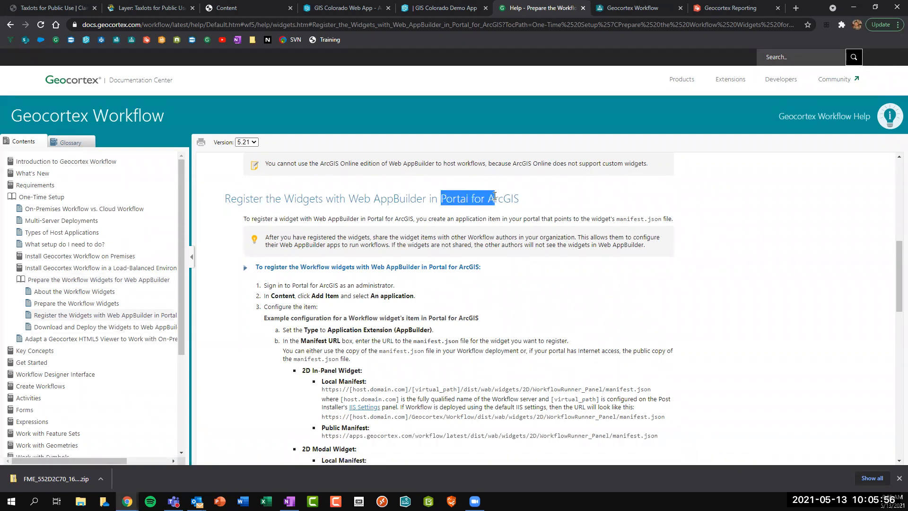
{"action": "left_click", "coordinate": [494, 196]}
{"action": "scroll", "coordinate": [494, 196], "scroll_direction": "down", "scroll_amount": 1}
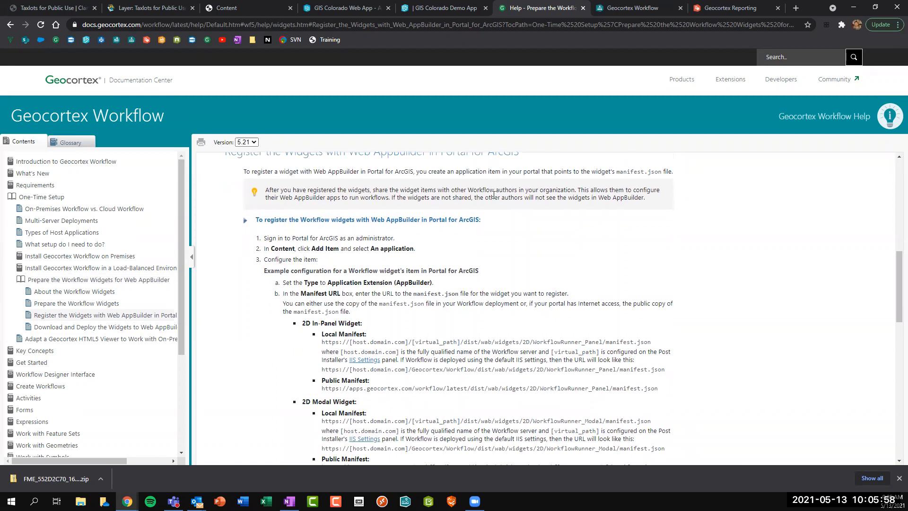
{"action": "triple_click", "coordinate": [401, 388]}
{"action": "left_click", "coordinate": [581, 386]}
{"action": "left_click_drag", "start_coordinate": [657, 389], "coordinate": [322, 389]}
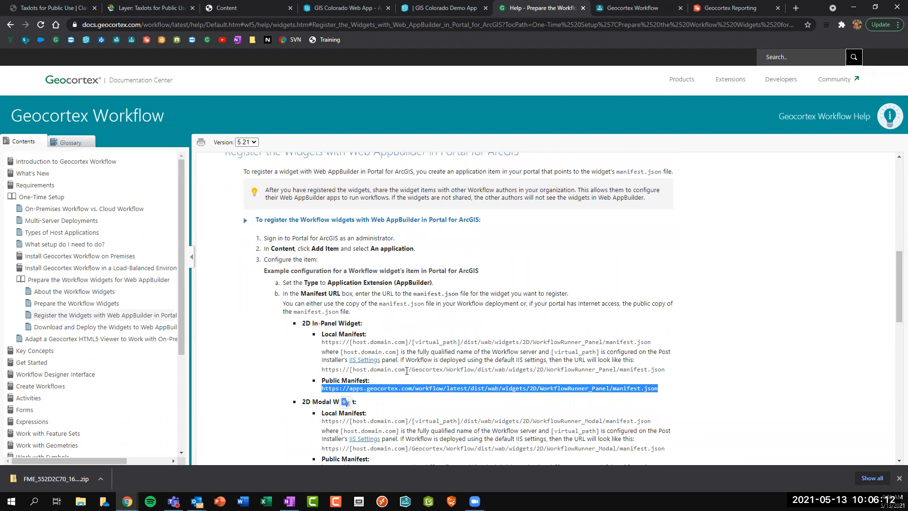
{"action": "right_click", "coordinate": [511, 388]}
{"action": "left_click", "coordinate": [526, 395]}
Paste the Workflow Runner manifest URL into Add an application and retitle the item 'Colorado Workshop'.
{"action": "left_click", "coordinate": [234, 8]}
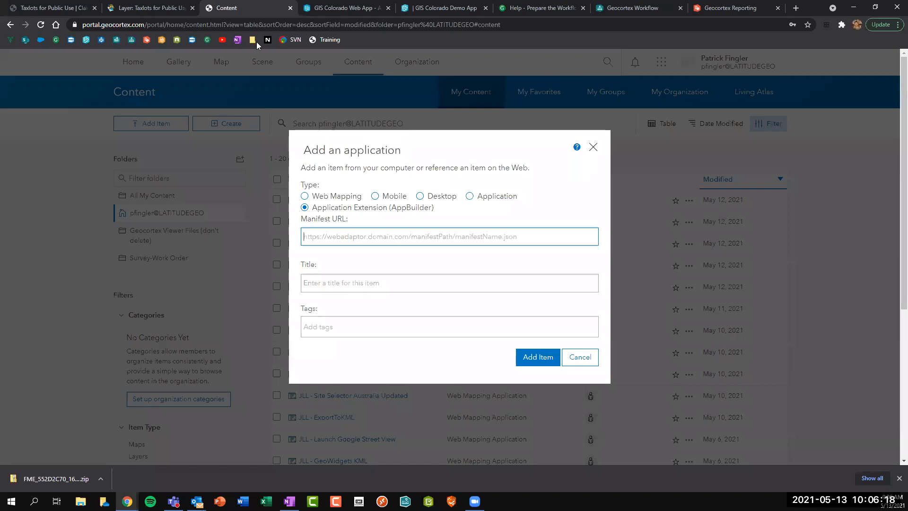
{"action": "key", "text": "ctrl+v"}
{"action": "left_click", "coordinate": [368, 282]}
{"action": "double_click", "coordinate": [317, 282]}
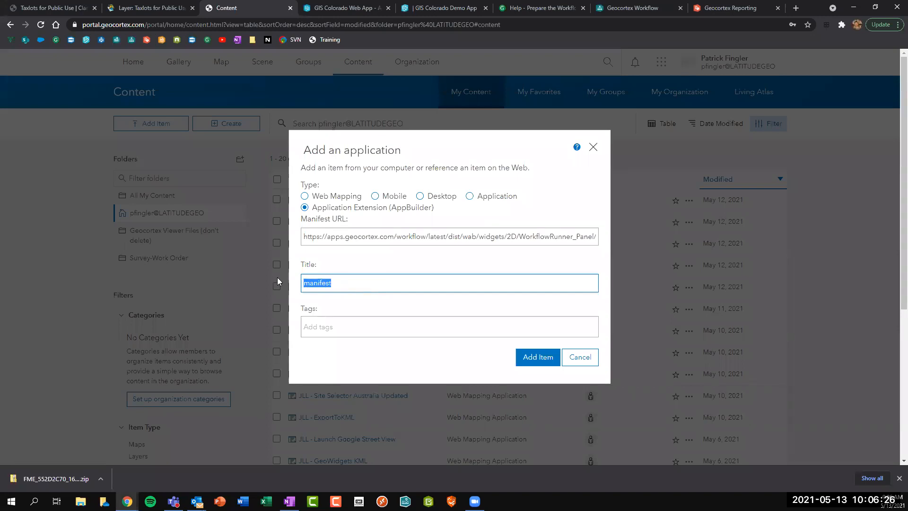
{"action": "type", "text": "Colorado Workshop"}
Complete the title as 'GIS Colorado Workshop Widget', tag it GIS Colorado, and add the item.
{"action": "left_click", "coordinate": [372, 329]}
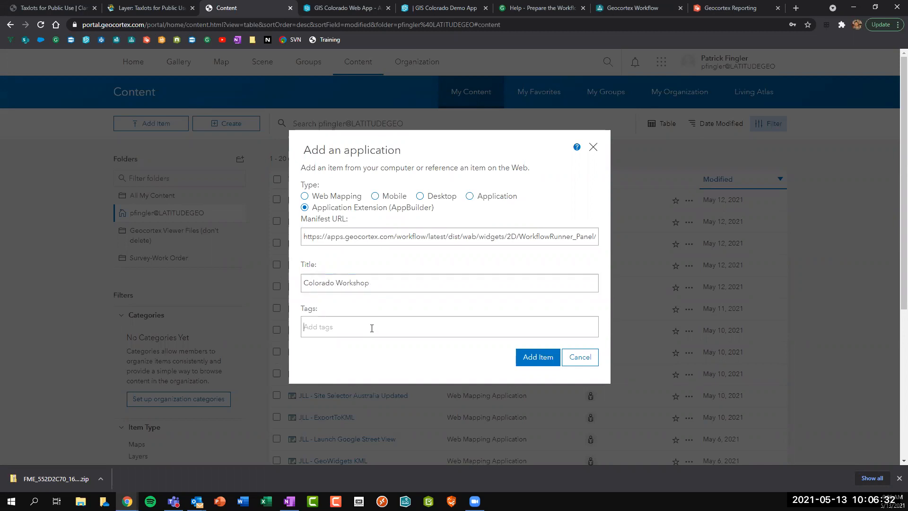
{"action": "left_click", "coordinate": [372, 278]}
{"action": "type", "text": "Widget"}
{"action": "left_click", "coordinate": [340, 331]}
{"action": "type", "text": "GIS C"}
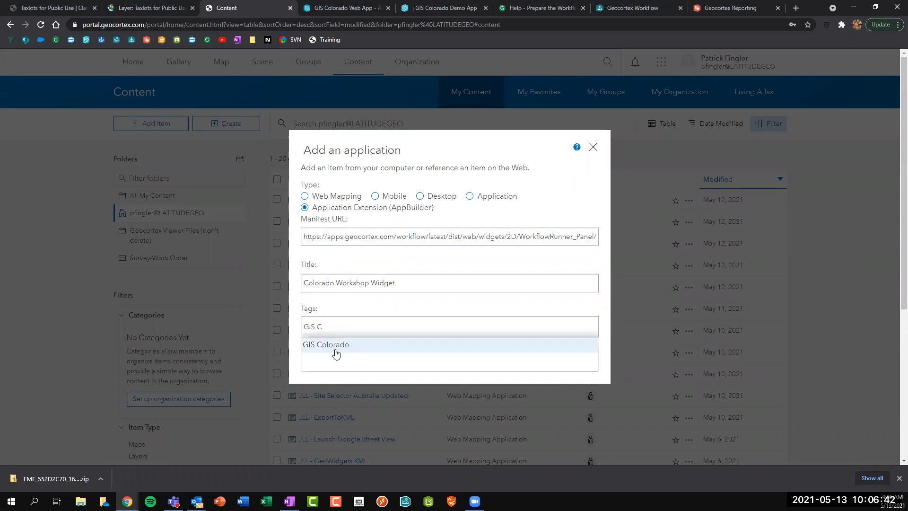
{"action": "left_click", "coordinate": [335, 347]}
{"action": "left_click", "coordinate": [305, 285]}
{"action": "type", "text": "GIS"}
{"action": "left_click", "coordinate": [547, 378]}
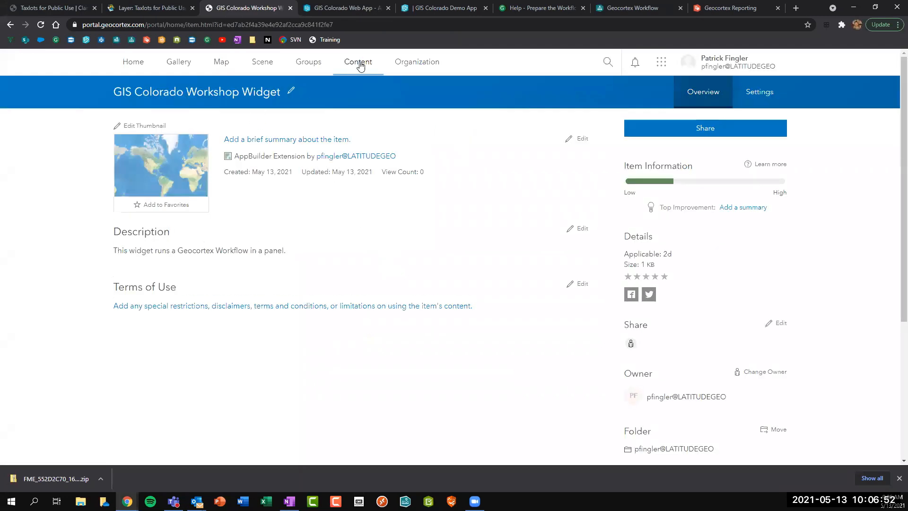
Go back to My Content, then reload the GIS Colorado Web App editor to pick up the widget.
{"action": "left_click", "coordinate": [356, 69]}
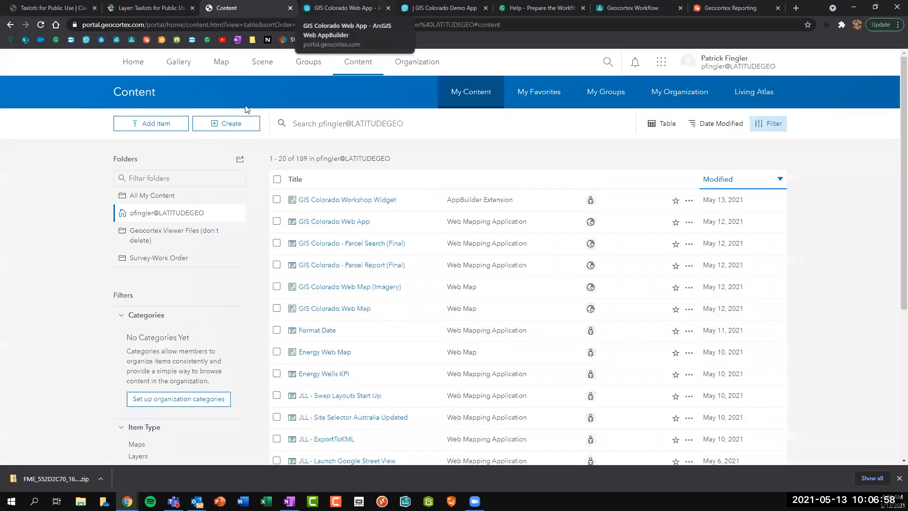
{"action": "left_click", "coordinate": [345, 8]}
{"action": "left_click", "coordinate": [41, 25]}
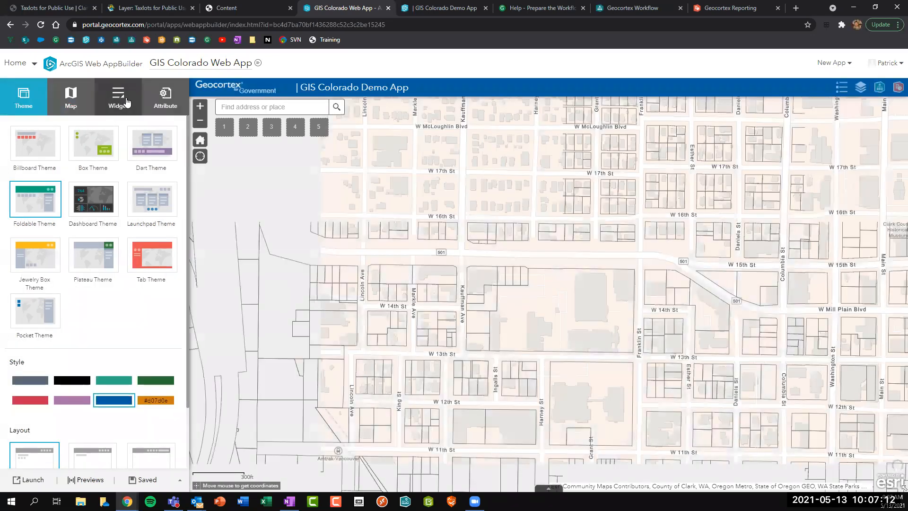
List the Header Controller's Custom widgets, where the GIS Colorado widget now appears, then return to My Content.
{"action": "left_click", "coordinate": [126, 102]}
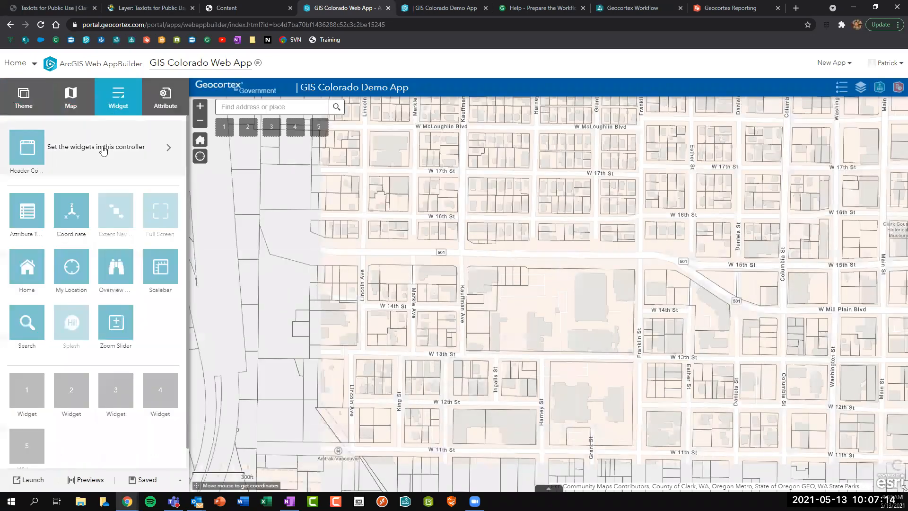
{"action": "left_click", "coordinate": [104, 148]}
{"action": "left_click", "coordinate": [21, 181]}
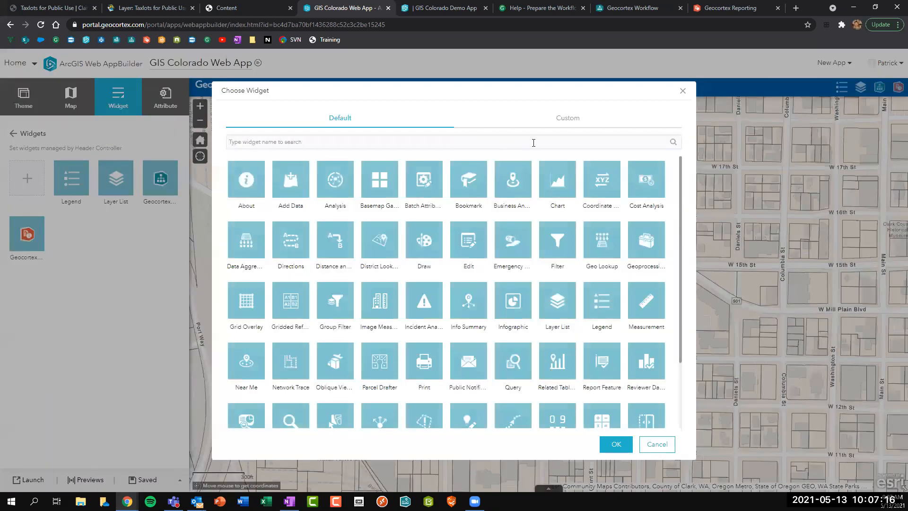
{"action": "left_click", "coordinate": [555, 126]}
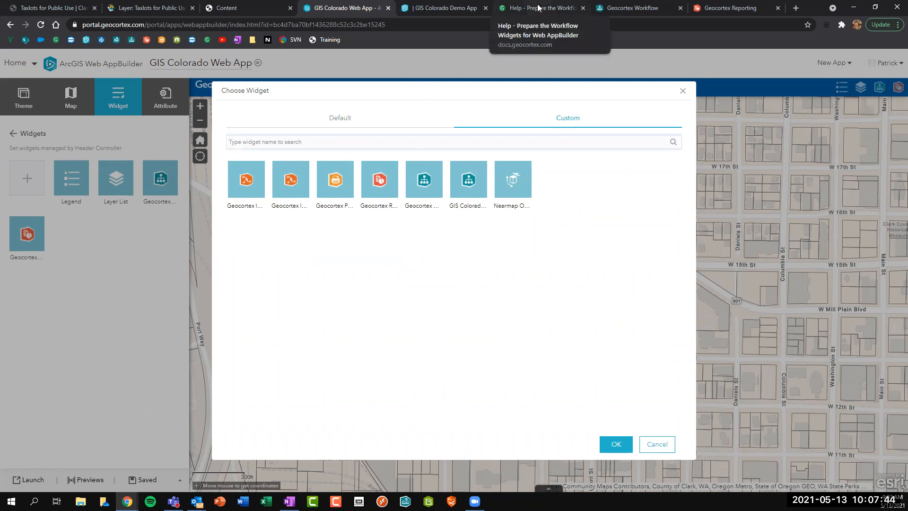
{"action": "left_click", "coordinate": [263, 7]}
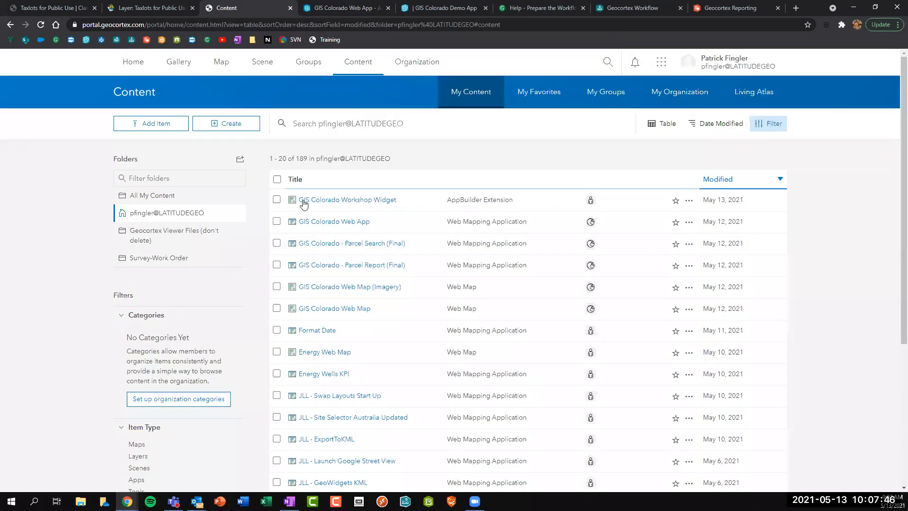
Delete the GIS Colorado Workshop Widget item, leaving 188 items, and return to the app editor.
{"action": "left_click", "coordinate": [277, 199]}
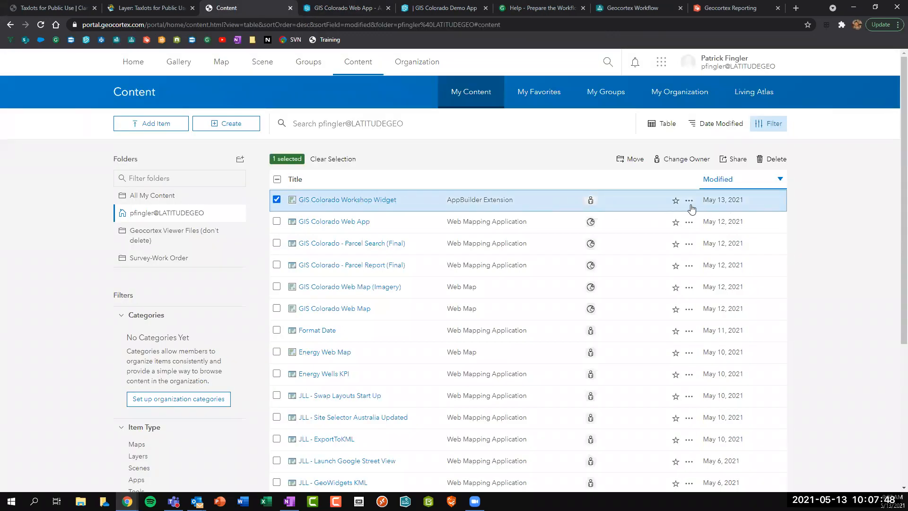
{"action": "left_click", "coordinate": [776, 160]}
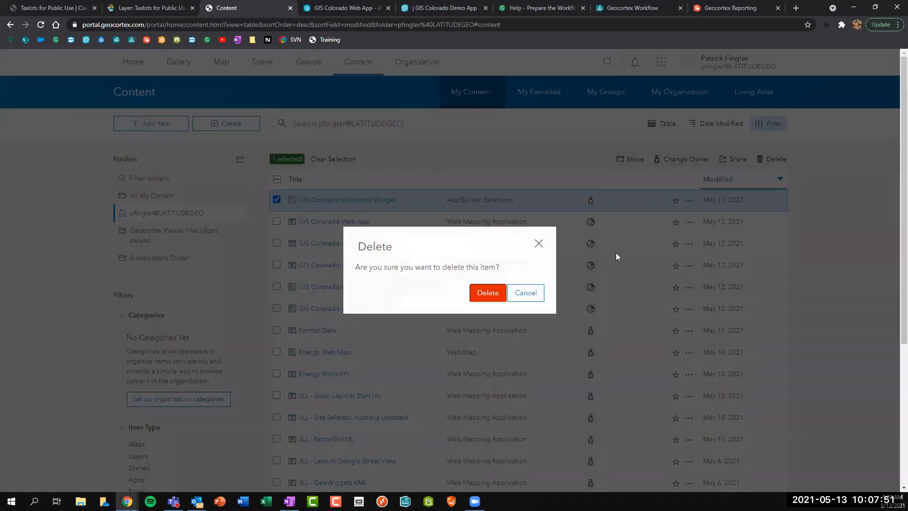
{"action": "left_click", "coordinate": [480, 294]}
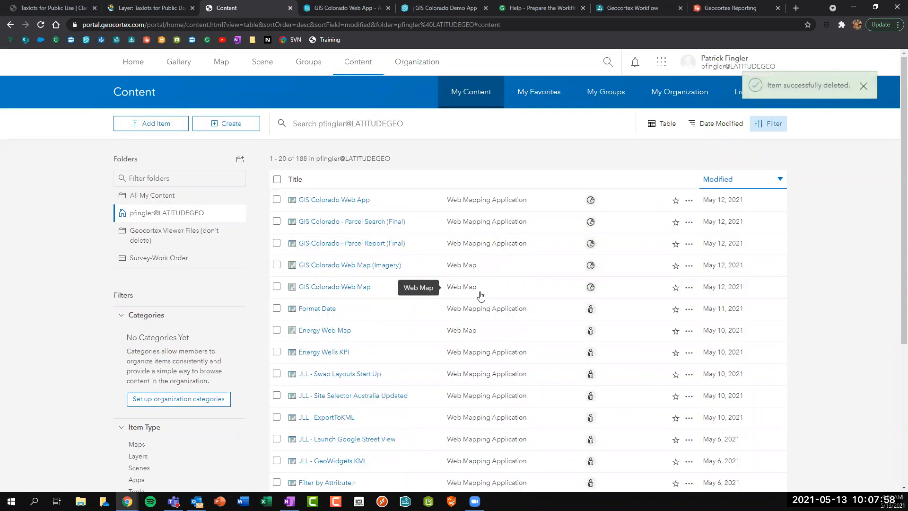
{"action": "left_click", "coordinate": [365, 6]}
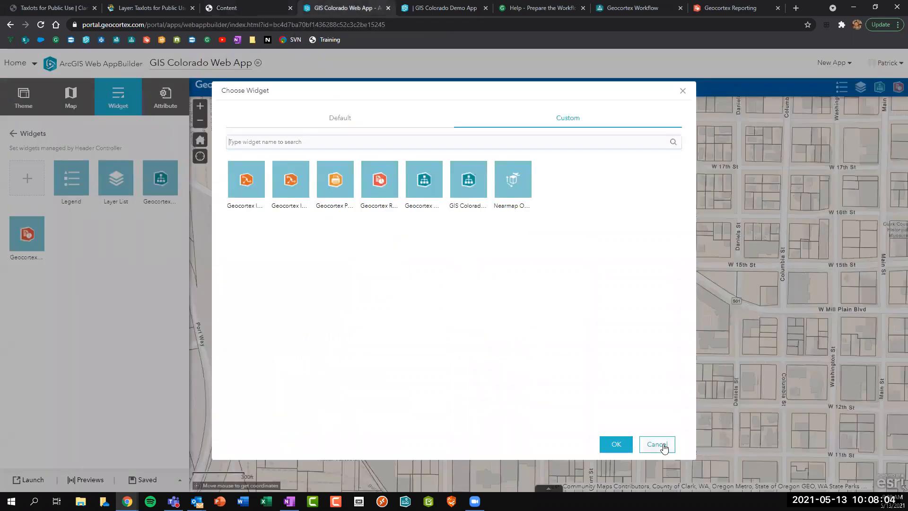
{"action": "key", "text": "Escape"}
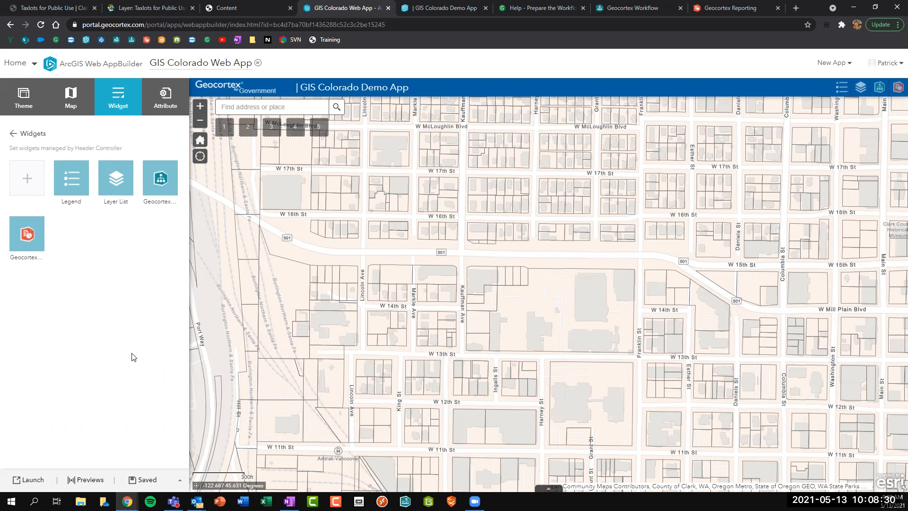
{"action": "left_click", "coordinate": [478, 282]}
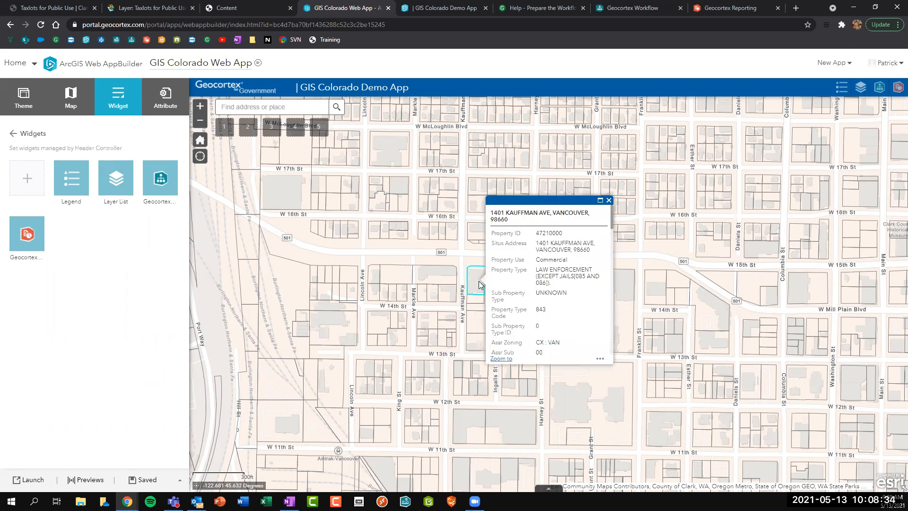
{"action": "left_click", "coordinate": [598, 359]}
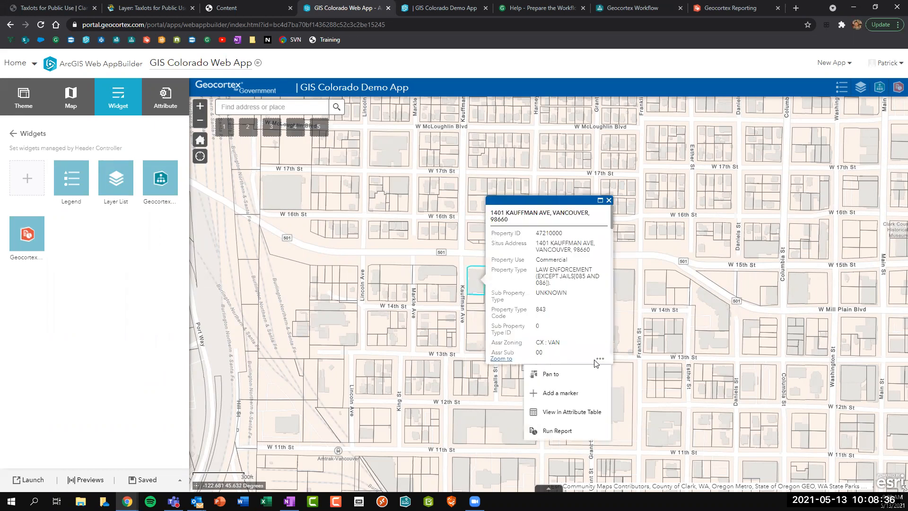
{"action": "left_click", "coordinate": [556, 432]}
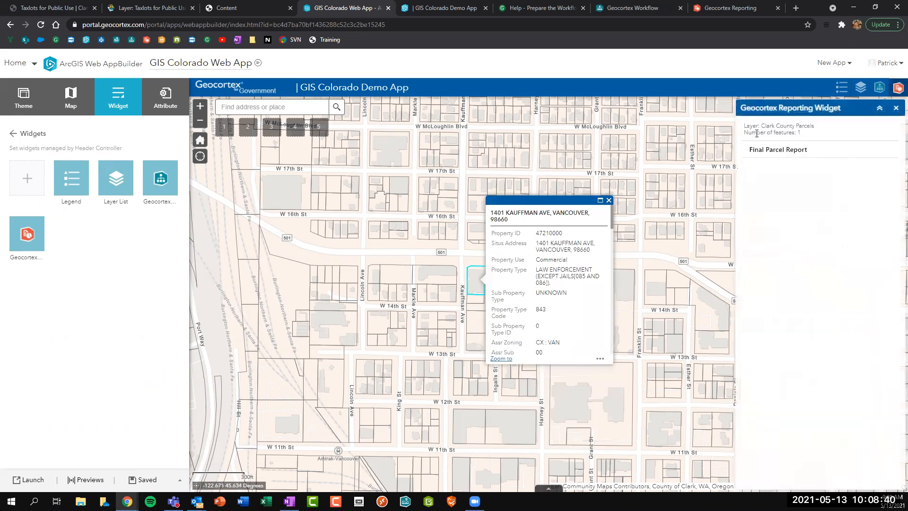
Generate the Final Parcel Report for the Kauffman Ave parcel and download the PDF.
{"action": "left_click", "coordinate": [790, 154]}
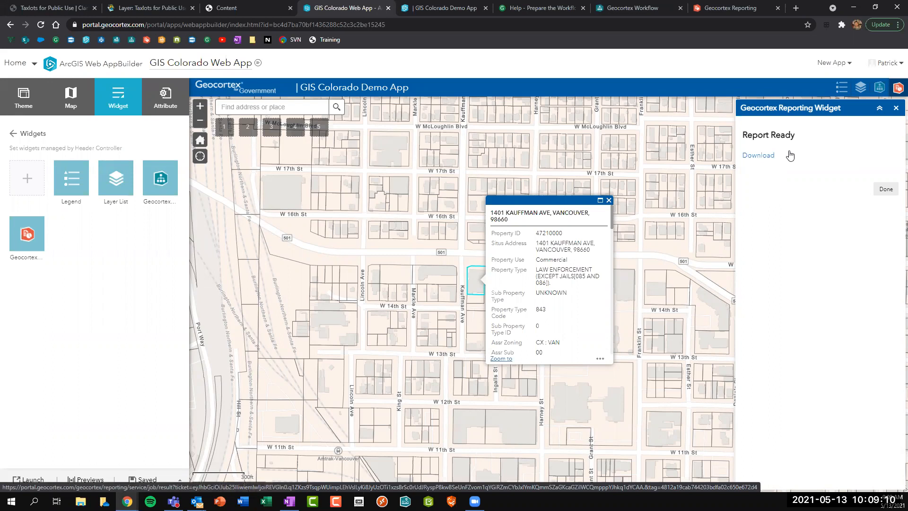
{"action": "left_click", "coordinate": [763, 156]}
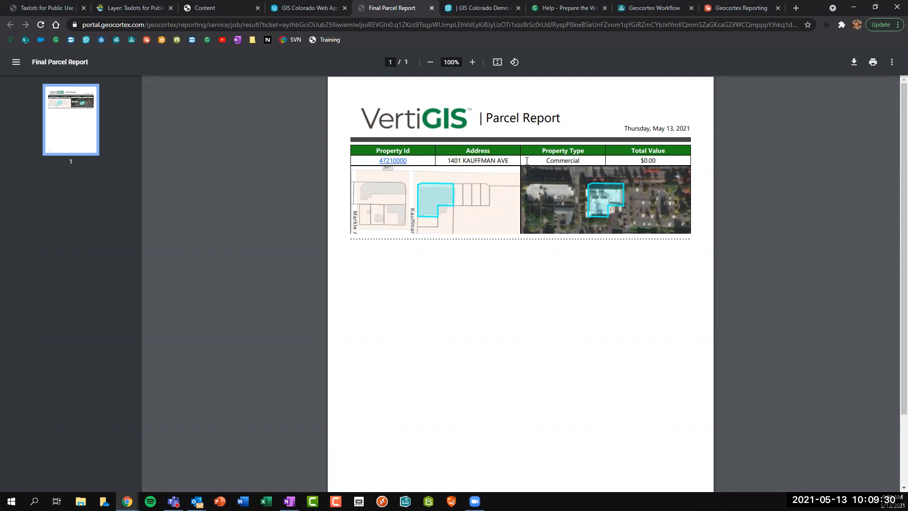
Follow the PDF's 47210000 property link, then close the page that fails to load.
{"action": "left_click", "coordinate": [387, 163]}
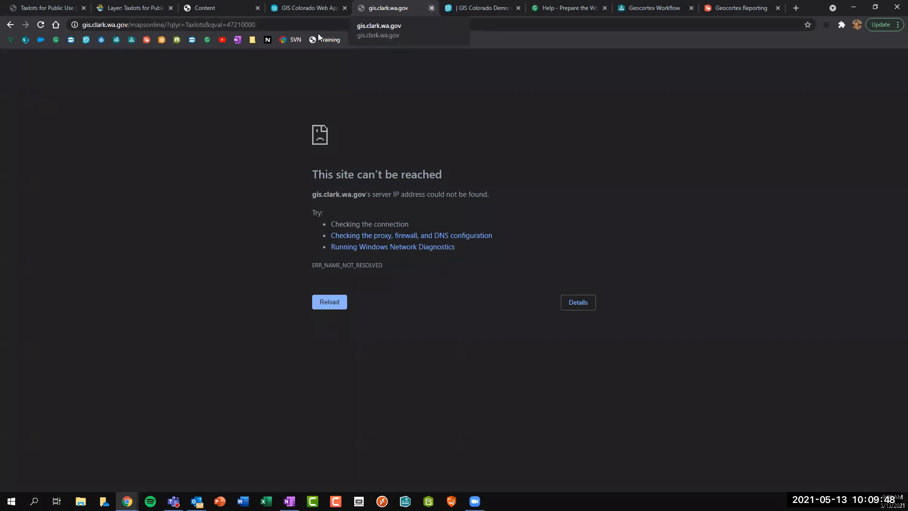
{"action": "key", "text": "ctrl+w"}
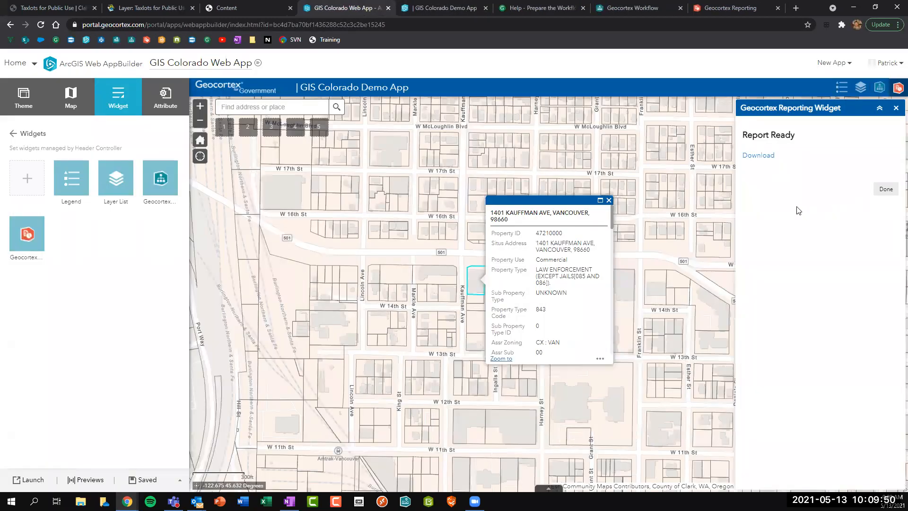
Close the parcel popup and Reporting panel, and open the parcel search workflow.
{"action": "left_click", "coordinate": [882, 197]}
{"action": "left_click", "coordinate": [609, 200]}
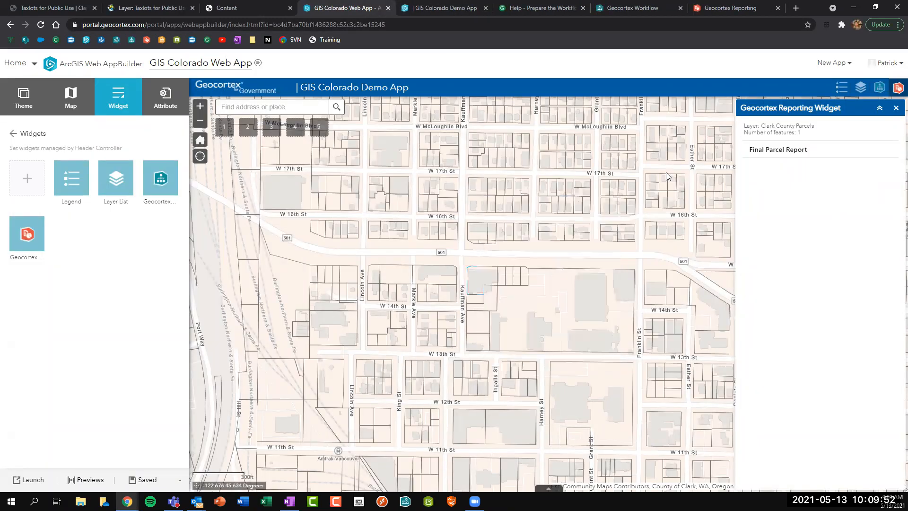
{"action": "left_click", "coordinate": [896, 109]}
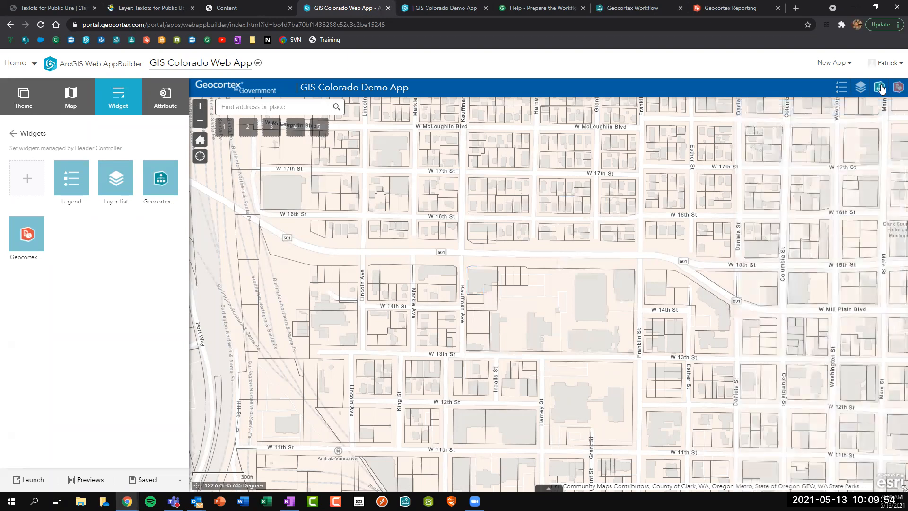
{"action": "left_click", "coordinate": [879, 87]}
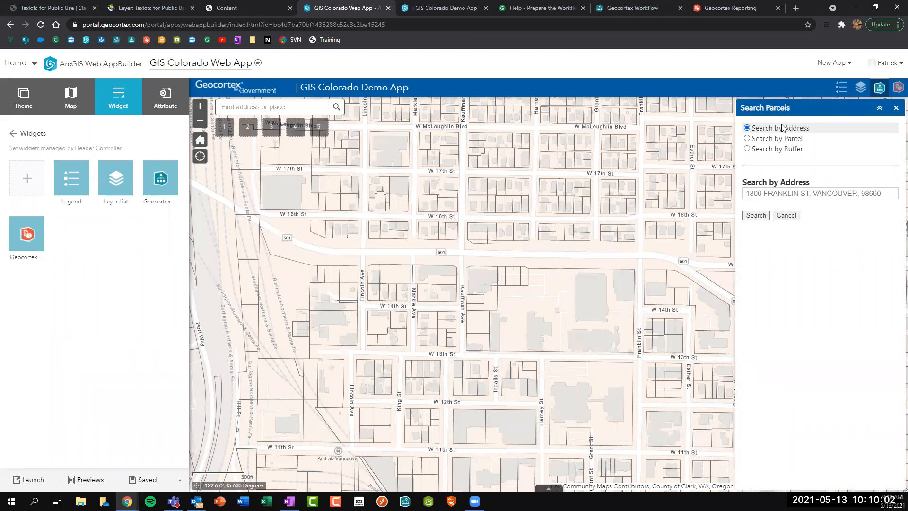
Run a 150-foot buffer search near Franklin St and W 17th St and generate its report.
{"action": "left_click", "coordinate": [762, 140]}
{"action": "left_click", "coordinate": [758, 132]}
{"action": "left_click", "coordinate": [758, 140]}
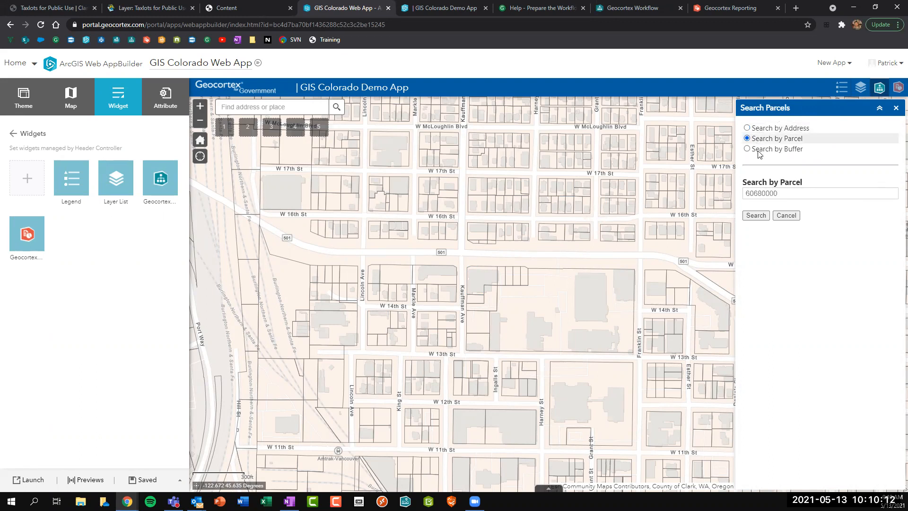
{"action": "left_click", "coordinate": [759, 150]}
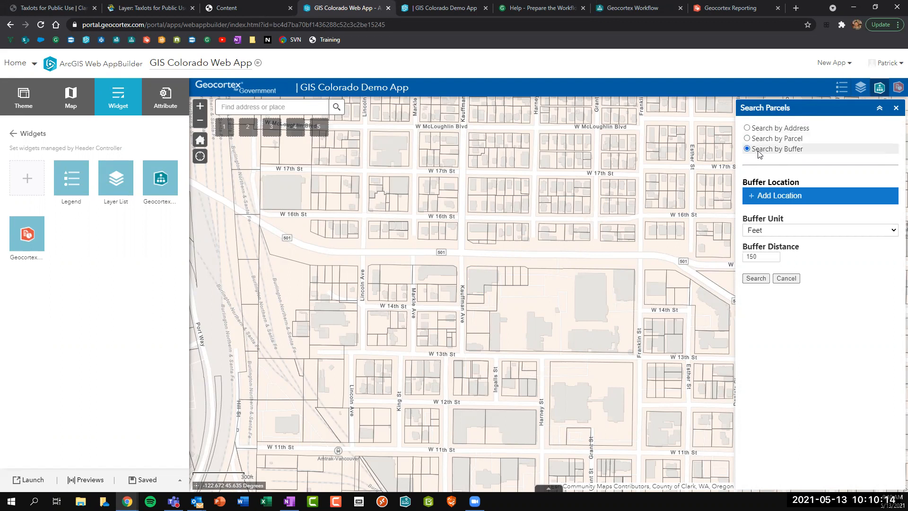
{"action": "left_click", "coordinate": [786, 196]}
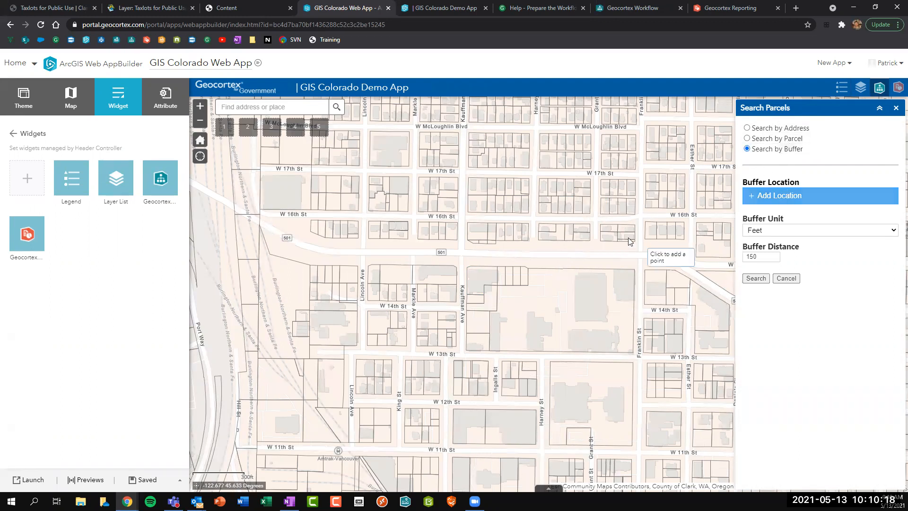
{"action": "left_click", "coordinate": [641, 188]}
{"action": "left_click", "coordinate": [756, 278]}
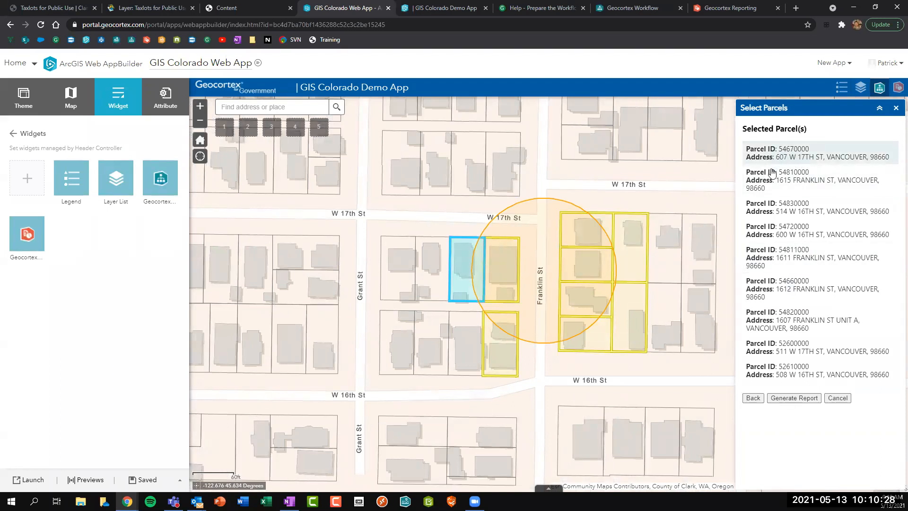
{"action": "left_click", "coordinate": [796, 398]}
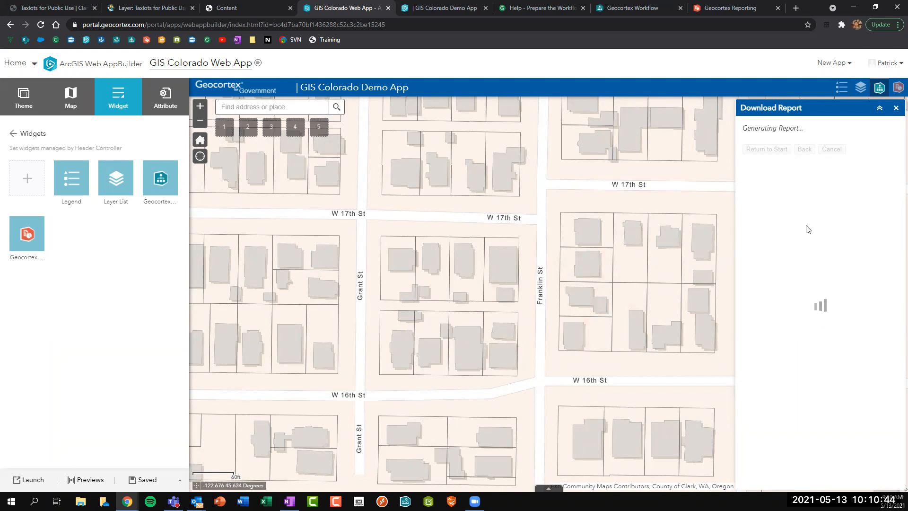
{"action": "left_click", "coordinate": [658, 6]}
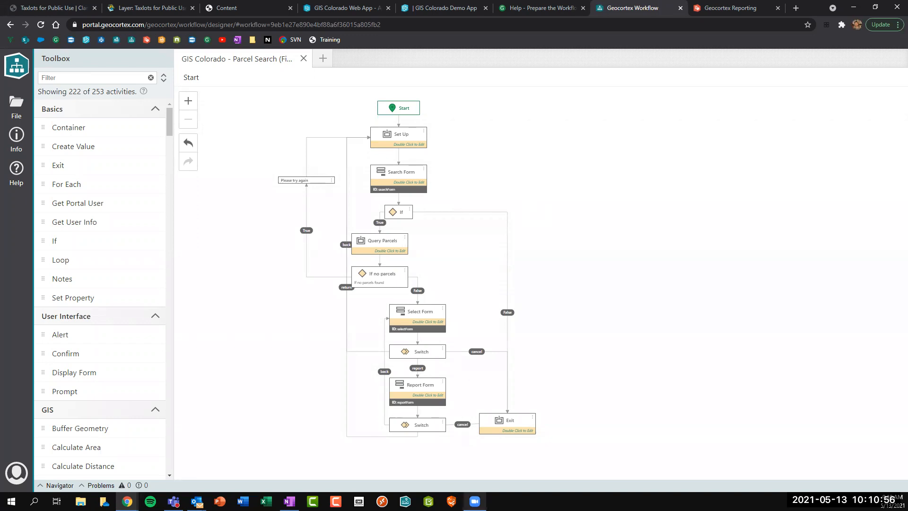
Export the Parcel Search (Final) workflow as a JSON file.
{"action": "mouse_move", "coordinate": [474, 501]}
{"action": "left_click", "coordinate": [114, 29]}
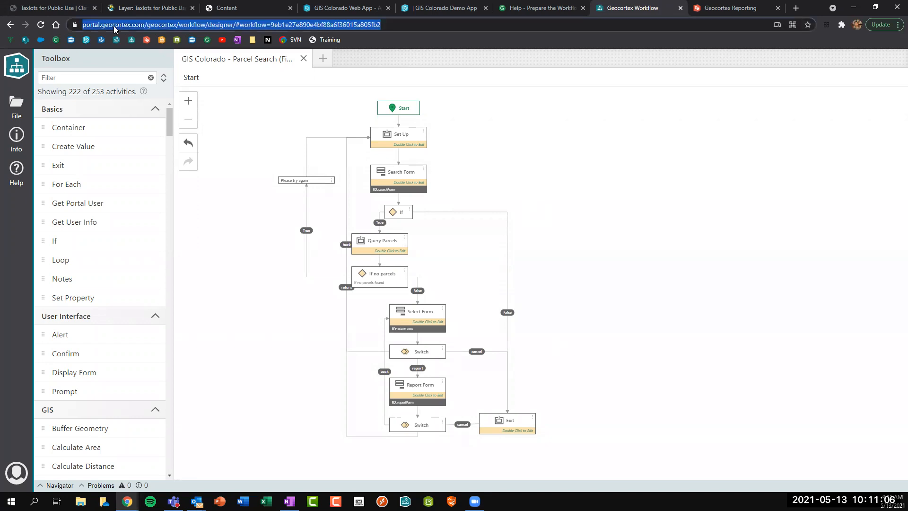
{"action": "left_click", "coordinate": [13, 103]}
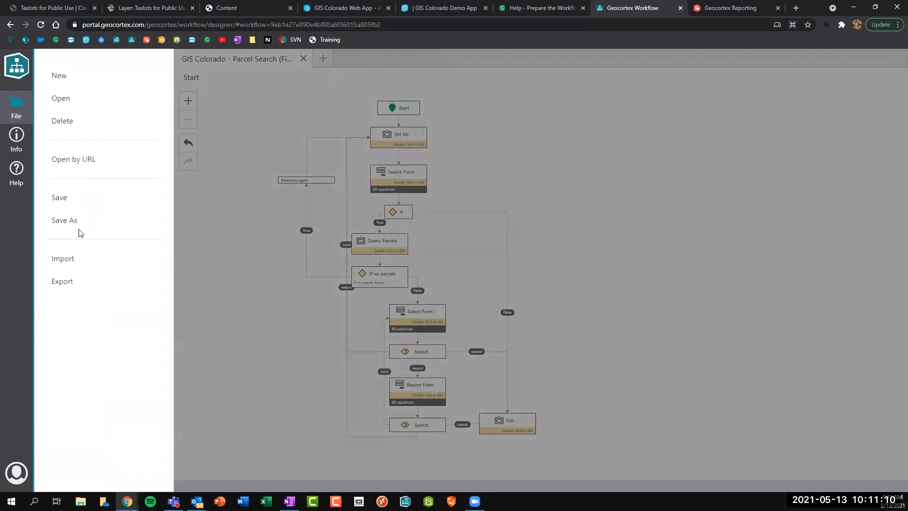
{"action": "left_click", "coordinate": [90, 264]}
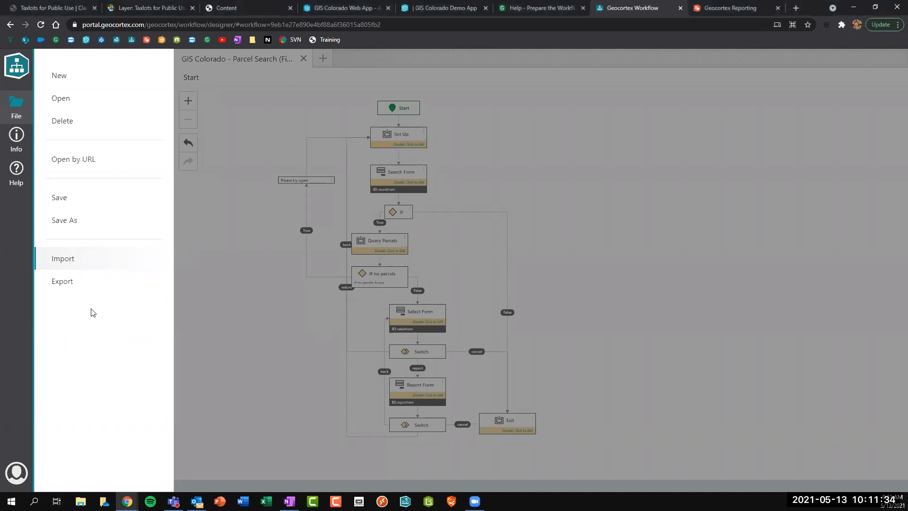
{"action": "left_click", "coordinate": [76, 282]}
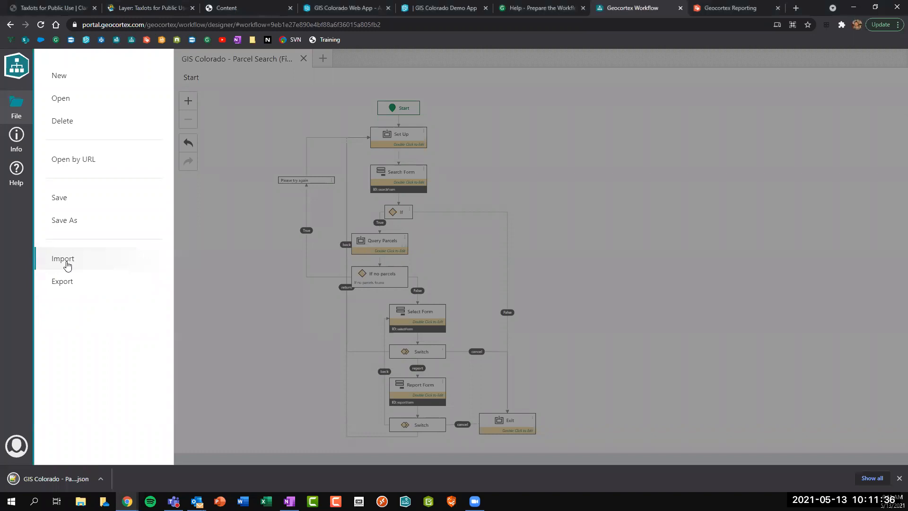
Import the 'GIS Colorado - Parcel Search (Final)' JSON file back into the workflow designer.
{"action": "left_click", "coordinate": [67, 263]}
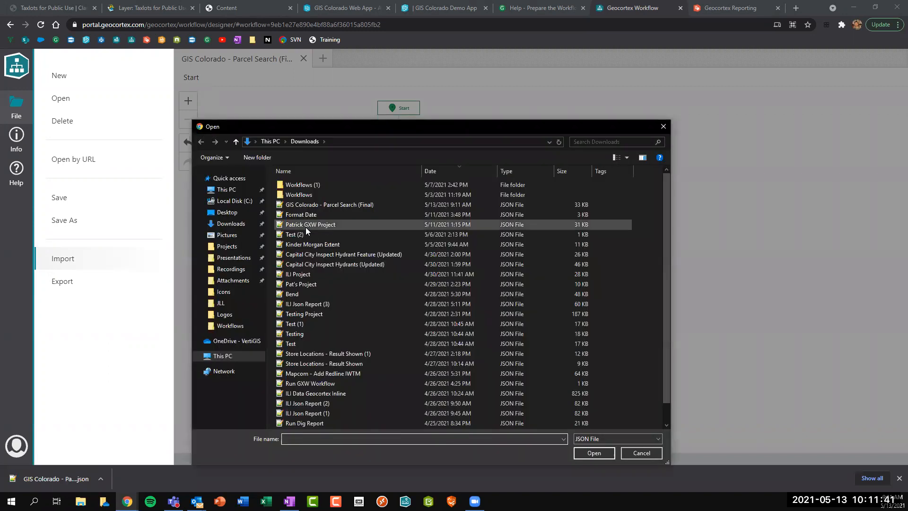
{"action": "left_click", "coordinate": [337, 204]}
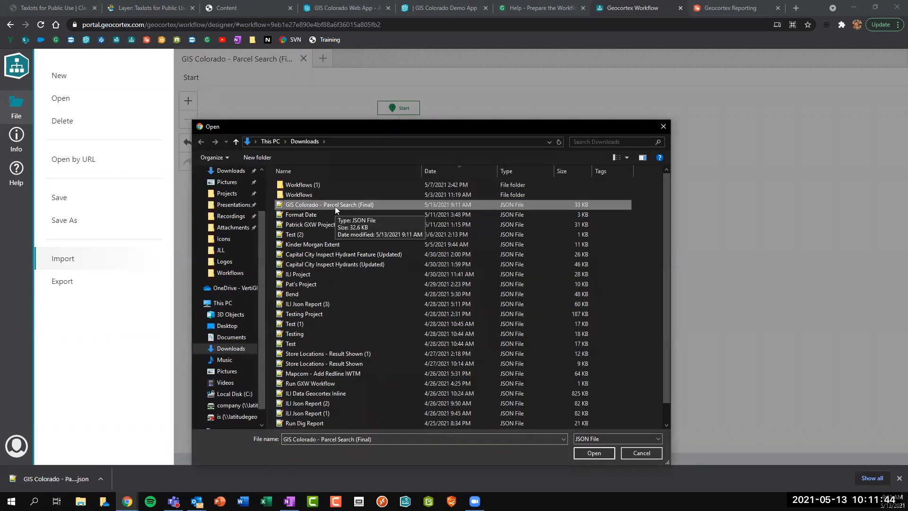
{"action": "left_click", "coordinate": [594, 453]}
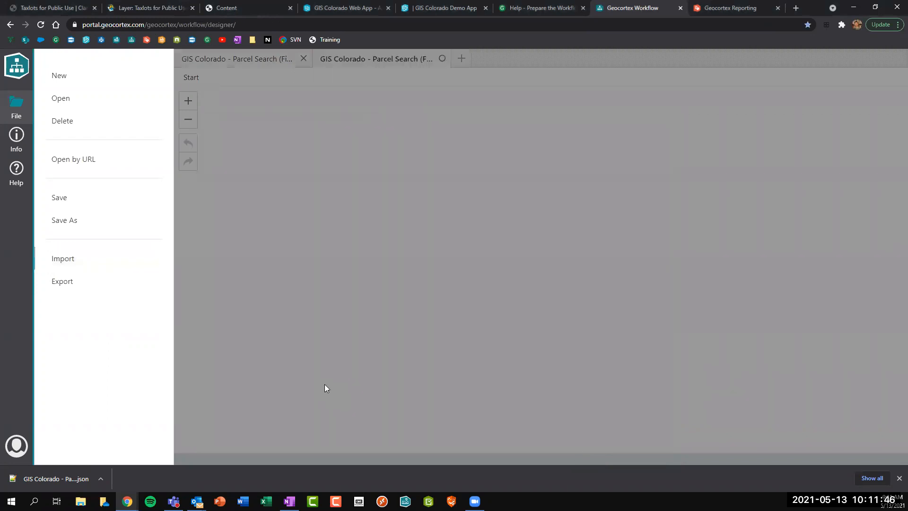
{"action": "left_click", "coordinate": [277, 383]}
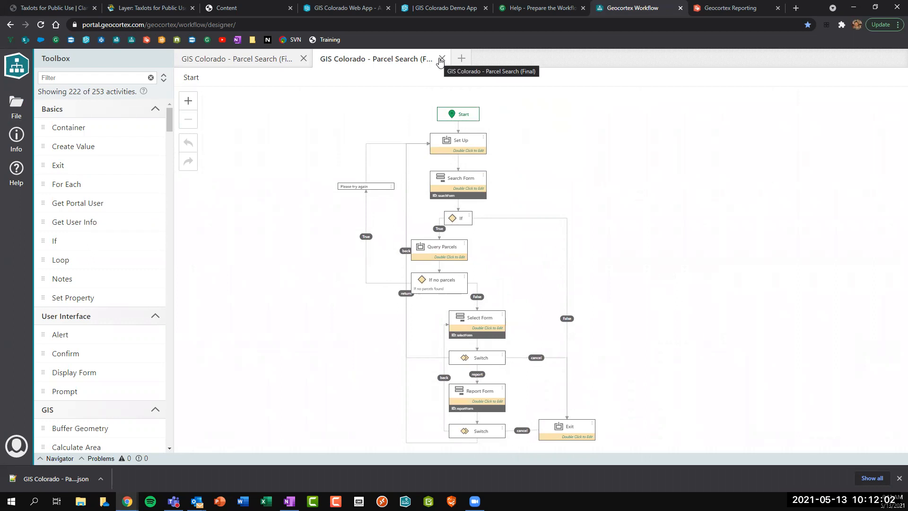
{"action": "left_click", "coordinate": [440, 60]}
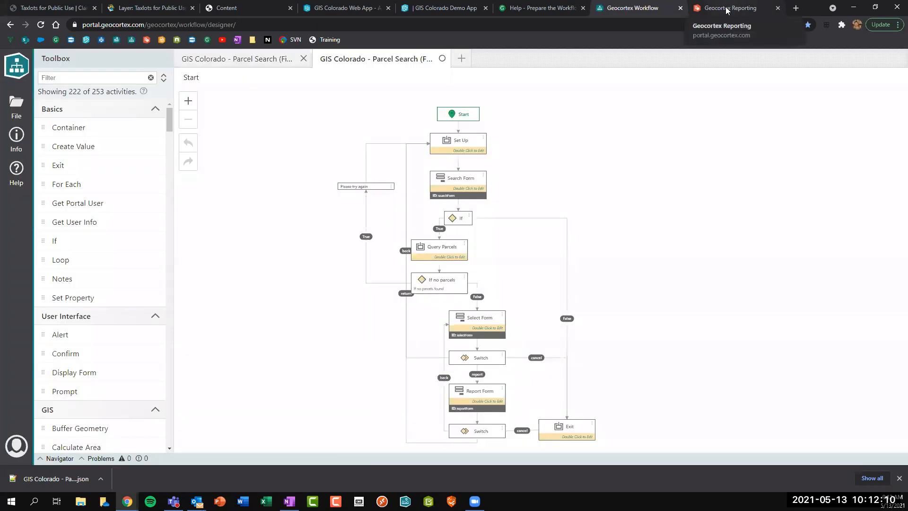
{"action": "left_click", "coordinate": [726, 9]}
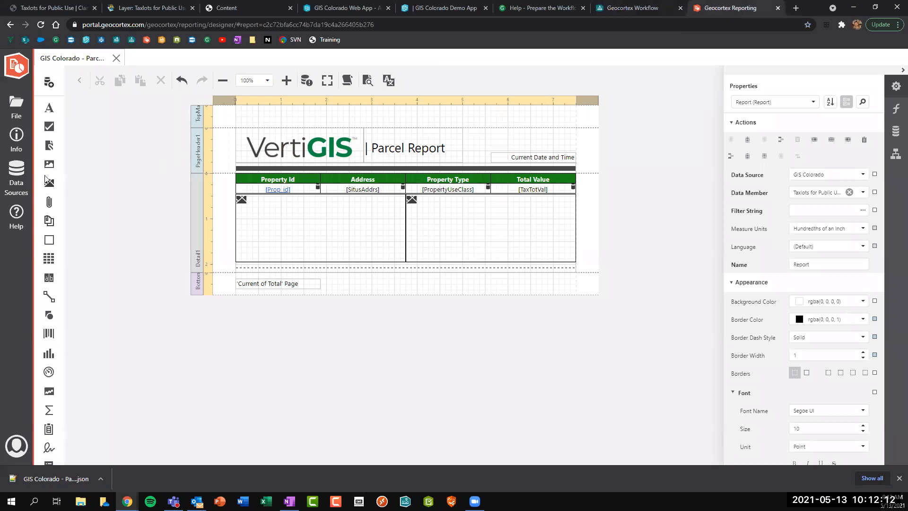
Open the report Data Sources, allow account access, and abandon a new ArcGIS data source.
{"action": "left_click", "coordinate": [17, 177]}
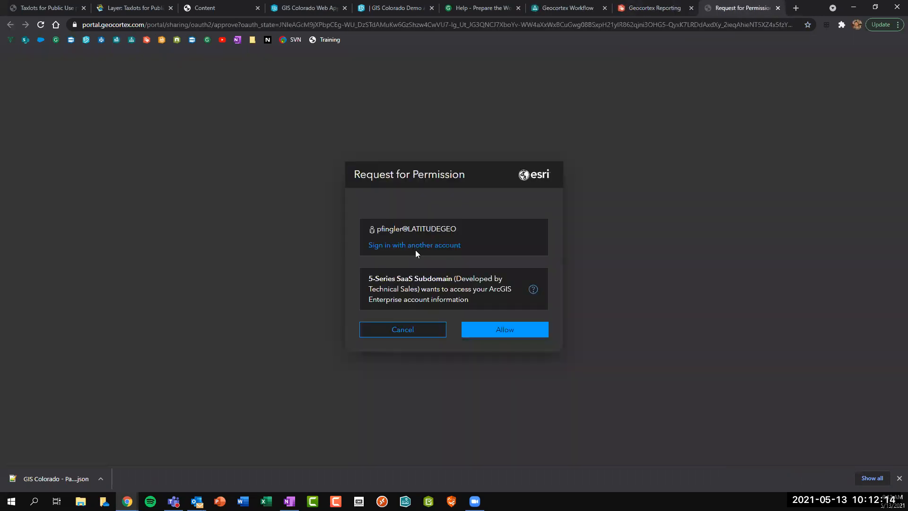
{"action": "left_click", "coordinate": [520, 332]}
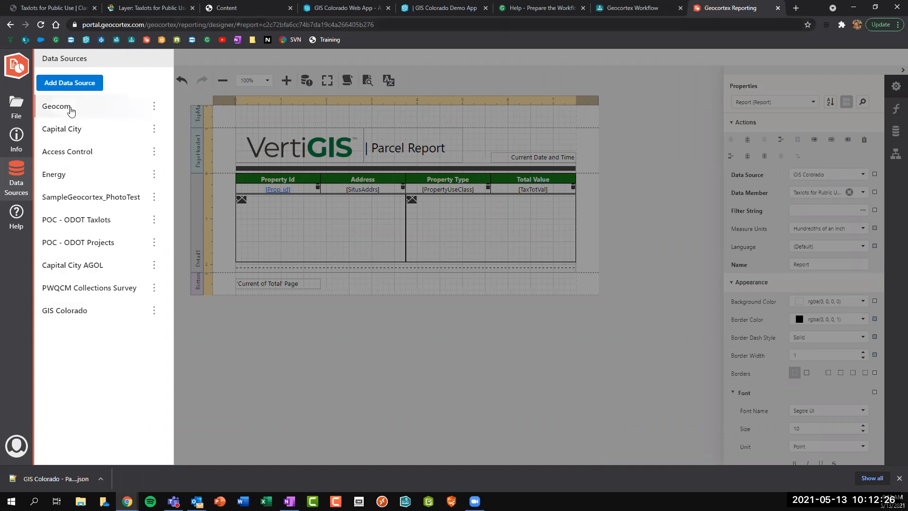
{"action": "left_click", "coordinate": [76, 87]}
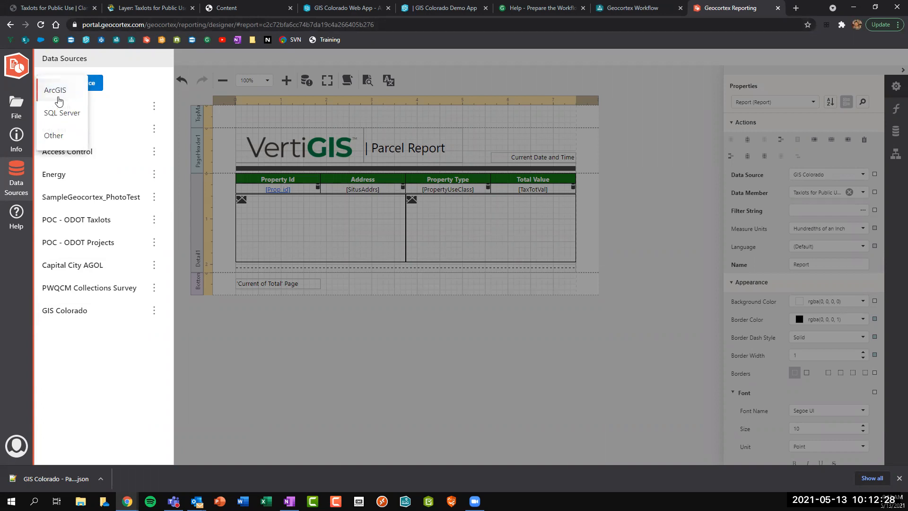
{"action": "left_click", "coordinate": [58, 97]}
{"action": "double_click", "coordinate": [211, 104]}
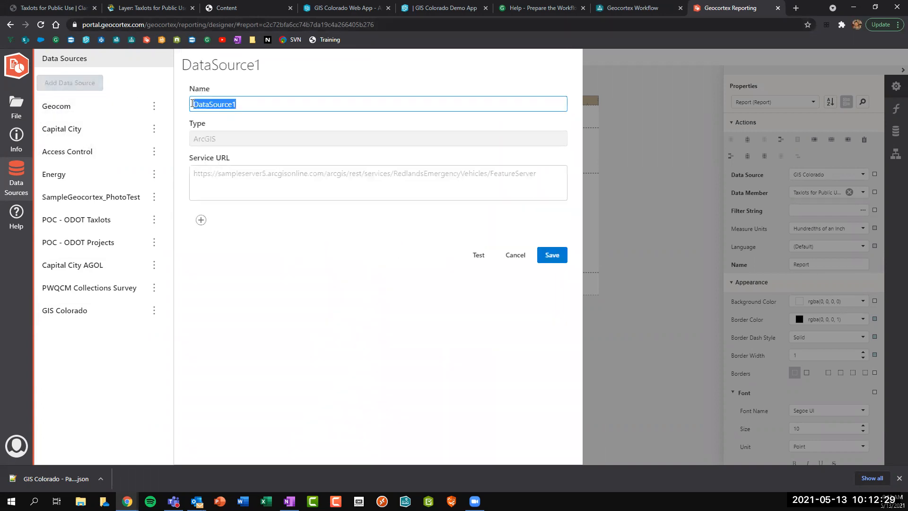
{"action": "left_click", "coordinate": [215, 174]}
{"action": "left_click", "coordinate": [515, 255]}
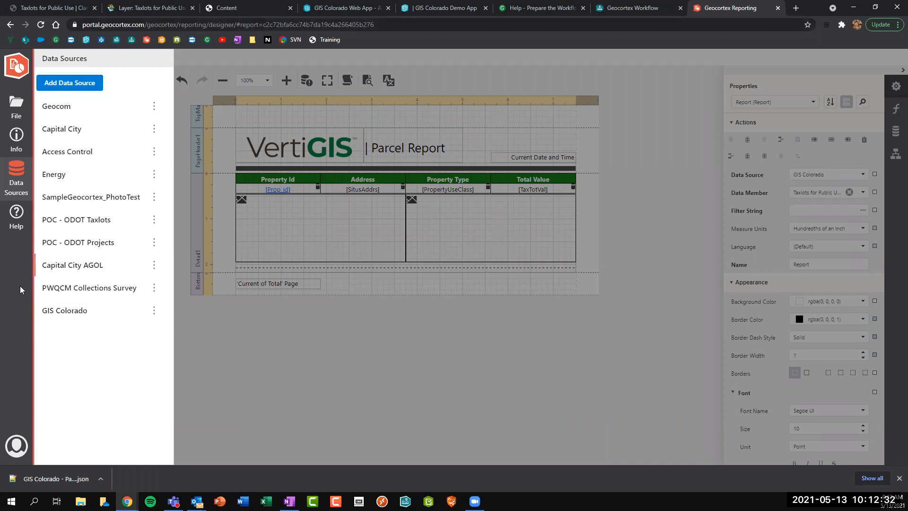
Inspect the GIS Colorado data source's name and TaxlotsPublic Service URL, then close without changes.
{"action": "left_click", "coordinate": [65, 312]}
{"action": "mouse_move", "coordinate": [251, 104]}
{"action": "left_mouse_down"}
{"action": "mouse_move", "coordinate": [184, 104]}
{"action": "mouse_move", "coordinate": [249, 104]}
{"action": "left_mouse_up"}
{"action": "left_click", "coordinate": [223, 103]}
{"action": "left_click", "coordinate": [249, 104]}
{"action": "left_click", "coordinate": [198, 174]}
{"action": "left_click_drag", "start_coordinate": [198, 173], "coordinate": [515, 180]}
{"action": "left_click", "coordinate": [521, 183]}
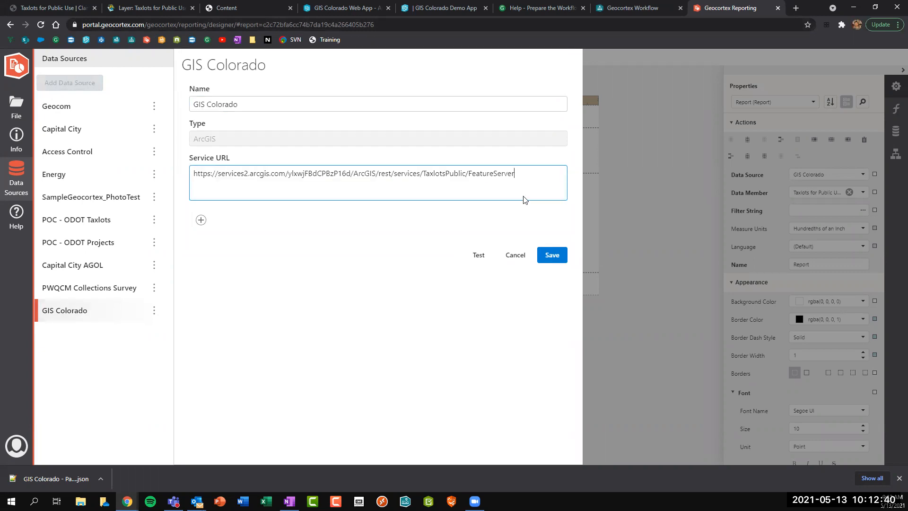
{"action": "left_click", "coordinate": [515, 255]}
{"action": "left_click", "coordinate": [438, 305]}
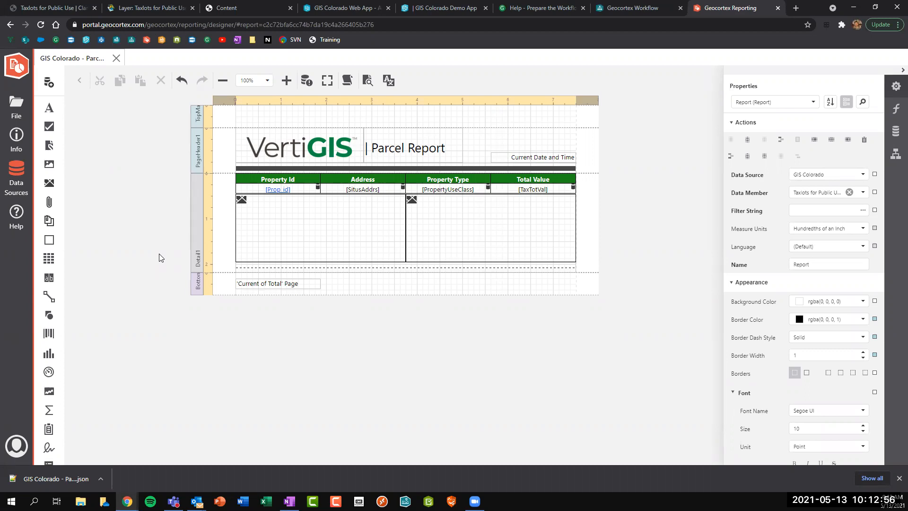
Reopen the GIS Colorado data source settings and close them without saving.
{"action": "left_click", "coordinate": [9, 179]}
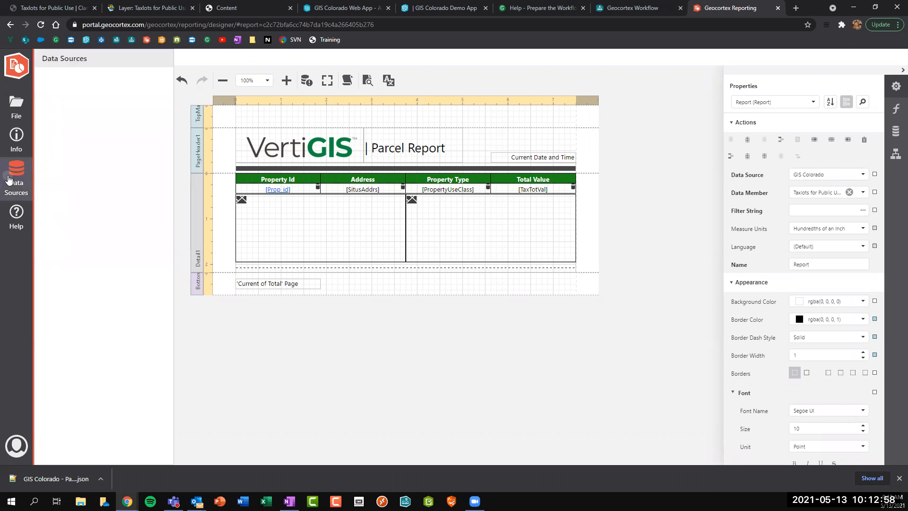
{"action": "left_click", "coordinate": [67, 310]}
{"action": "left_click_drag", "start_coordinate": [238, 104], "coordinate": [187, 102]}
{"action": "left_click", "coordinate": [187, 103]}
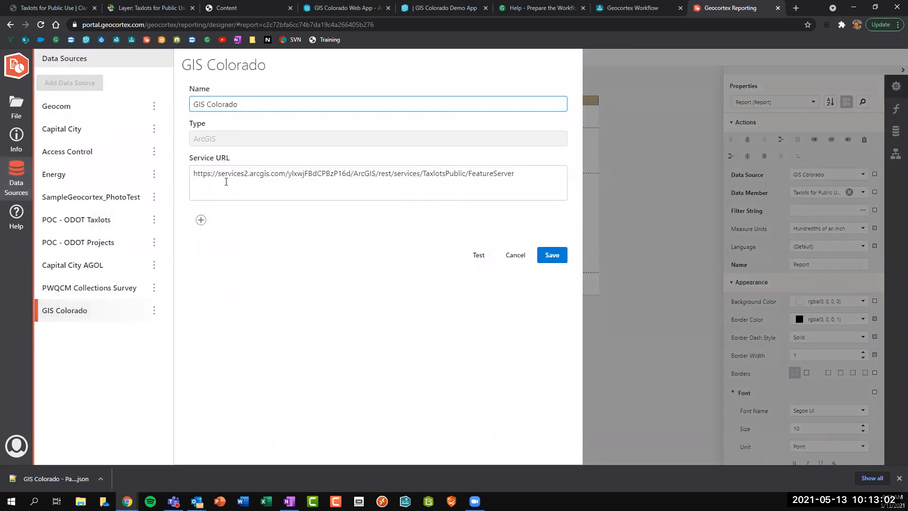
{"action": "left_click", "coordinate": [510, 258]}
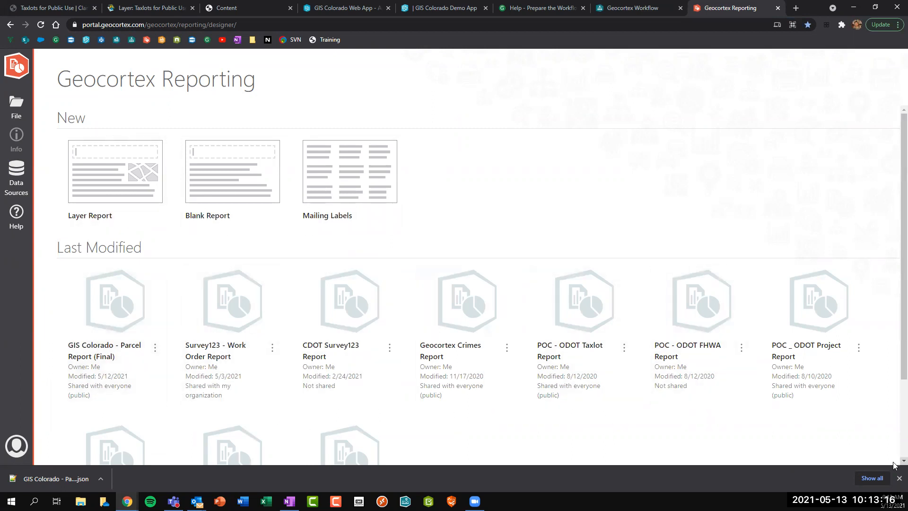
Start a new layer report using the existing GIS Colorado data source.
{"action": "left_click", "coordinate": [899, 478]}
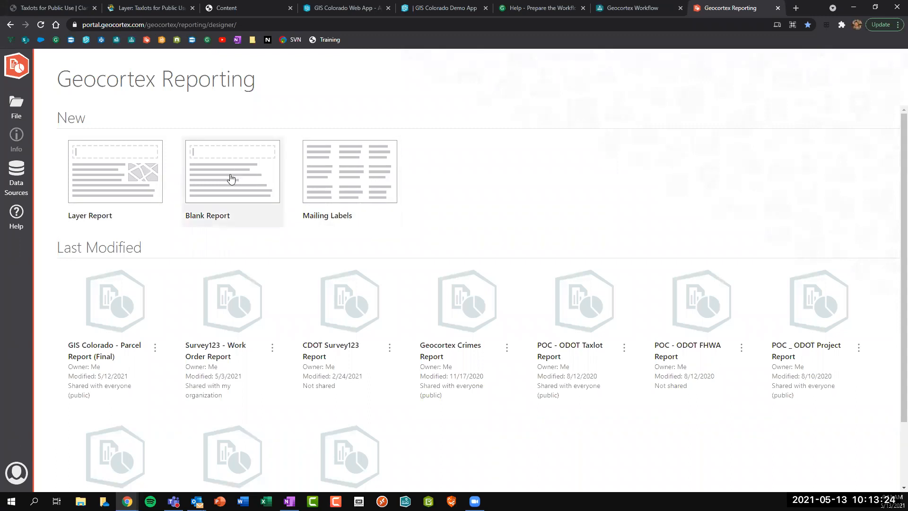
{"action": "left_click", "coordinate": [129, 174]}
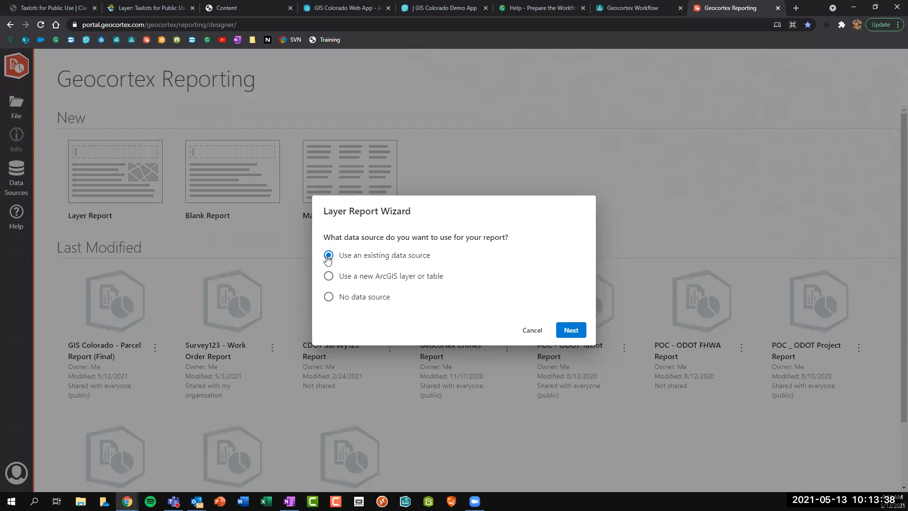
{"action": "left_click", "coordinate": [572, 329]}
{"action": "left_click", "coordinate": [348, 385]}
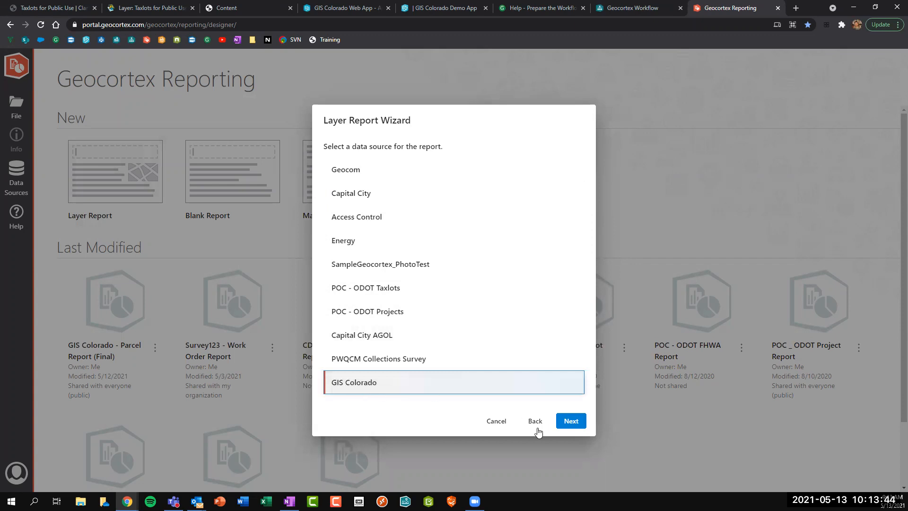
{"action": "left_click", "coordinate": [571, 422]}
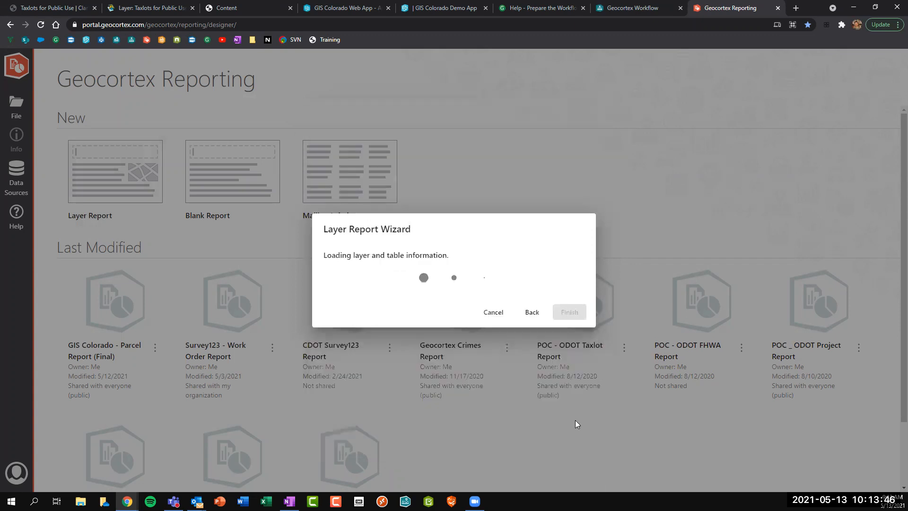
Select the Taxlots for Public Use layer and finish the wizard to create Report1.
{"action": "left_click", "coordinate": [373, 276]}
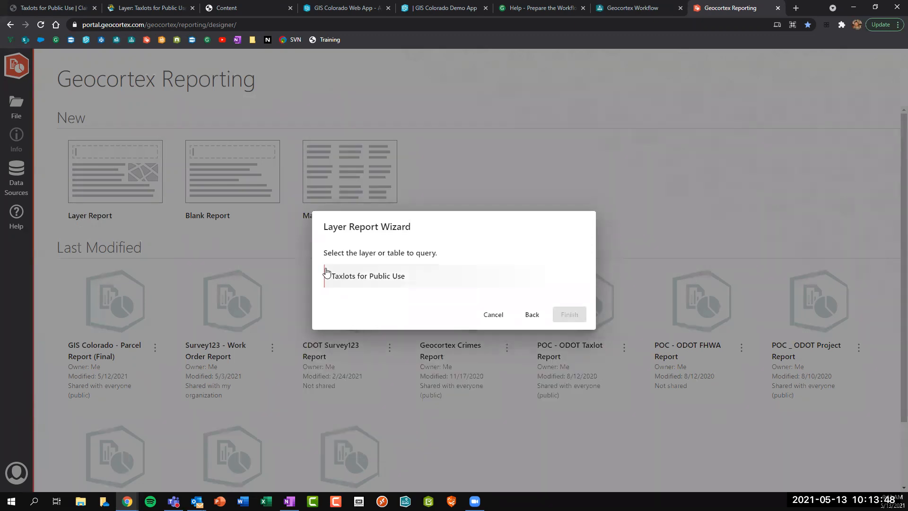
{"action": "left_click", "coordinate": [402, 277]}
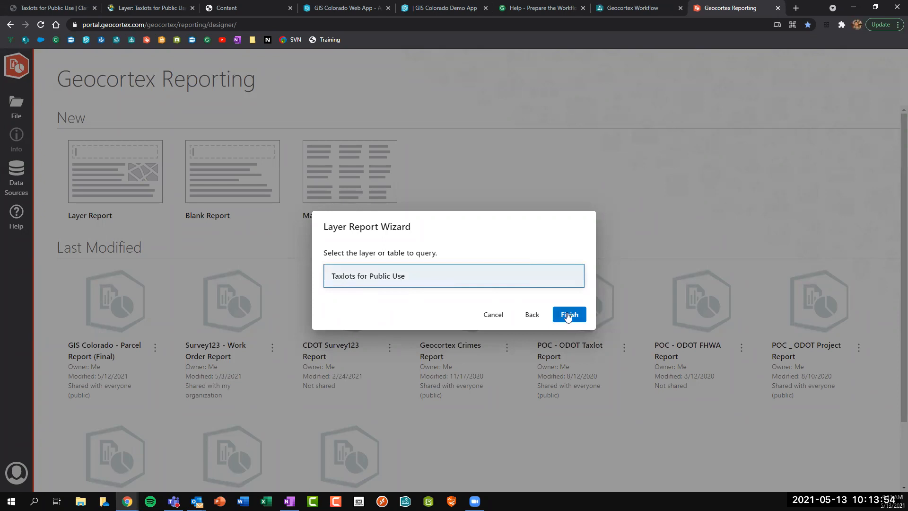
{"action": "left_click", "coordinate": [568, 314]}
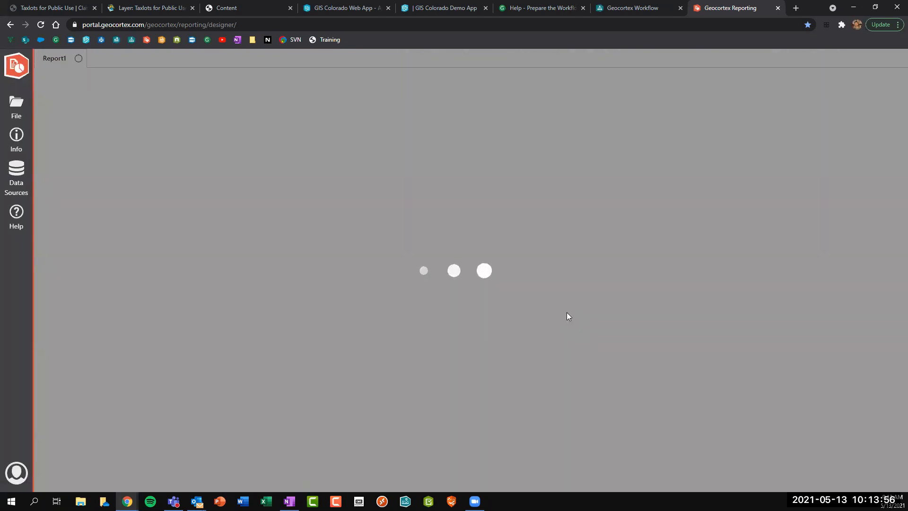
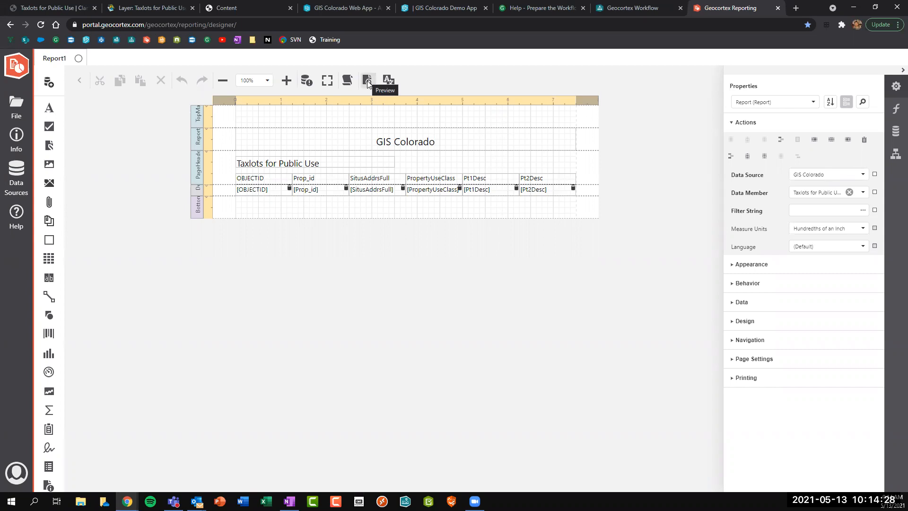
Run a preview of Report1 for feature IDs 1, 2, 3 and 4.
{"action": "left_click", "coordinate": [368, 84]}
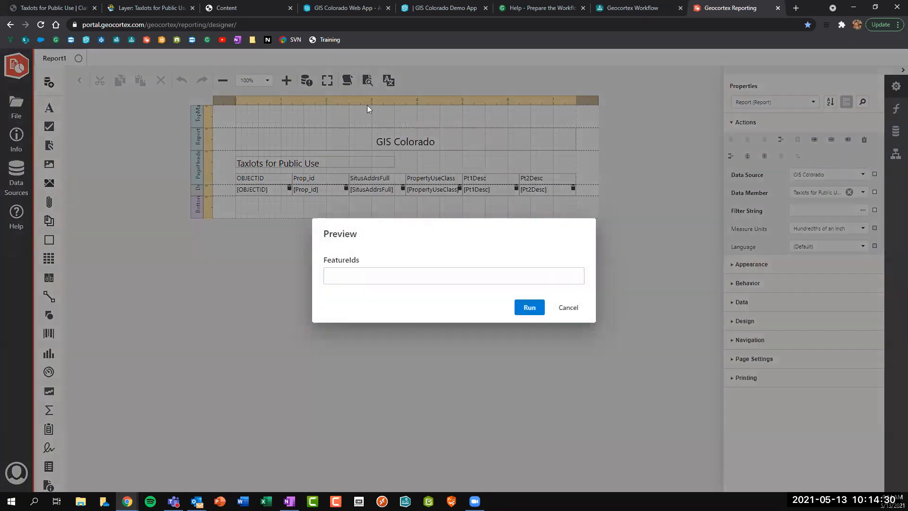
{"action": "left_click", "coordinate": [355, 283]}
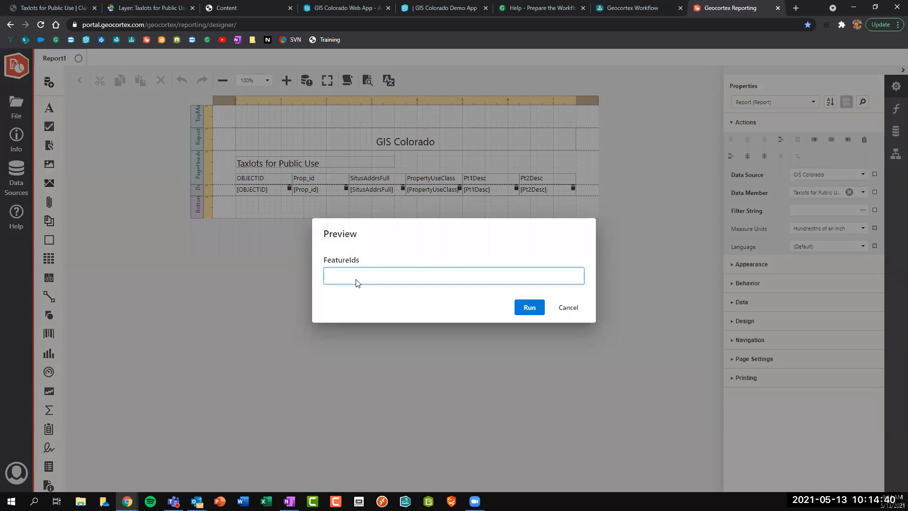
{"action": "key", "text": "Return"}
{"action": "type", "text": "2"}
{"action": "key", "text": "Return"}
{"action": "type", "text": "3"}
{"action": "key", "text": "Return"}
{"action": "type", "text": "4"}
{"action": "key", "text": "Return"}
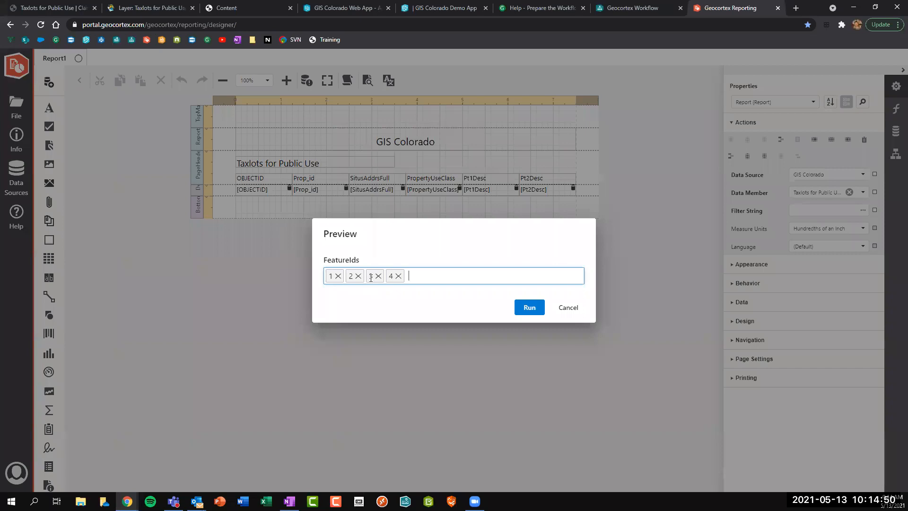
{"action": "left_click", "coordinate": [525, 308]}
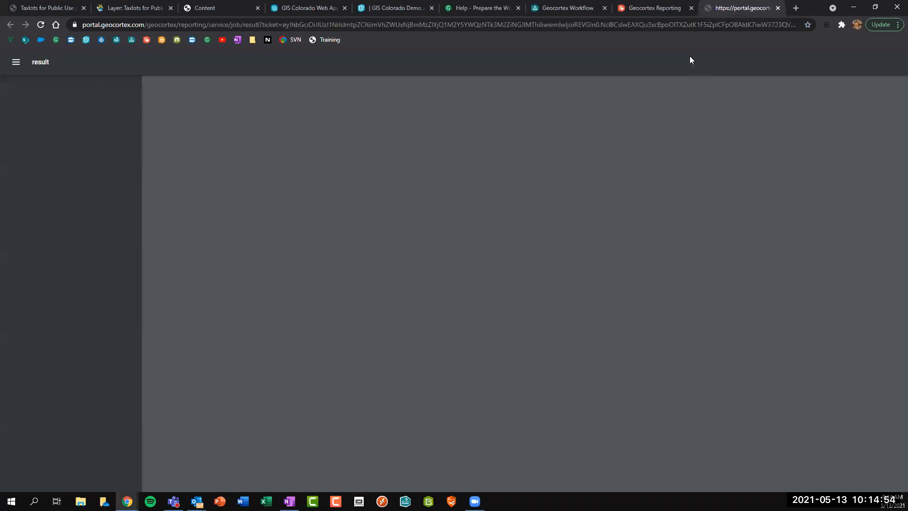
Check the four-record PDF in the Report1 tab, then return to the designer.
{"action": "left_click", "coordinate": [660, 8]}
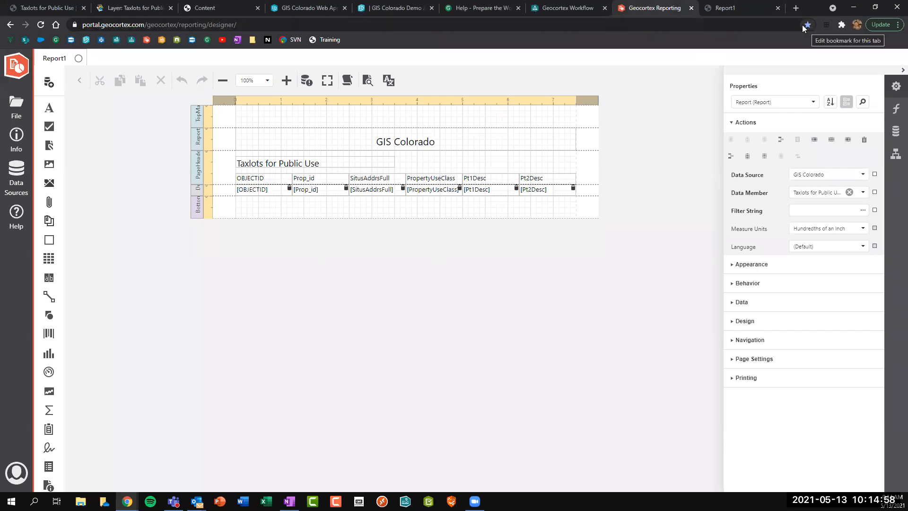
{"action": "left_click", "coordinate": [730, 9]}
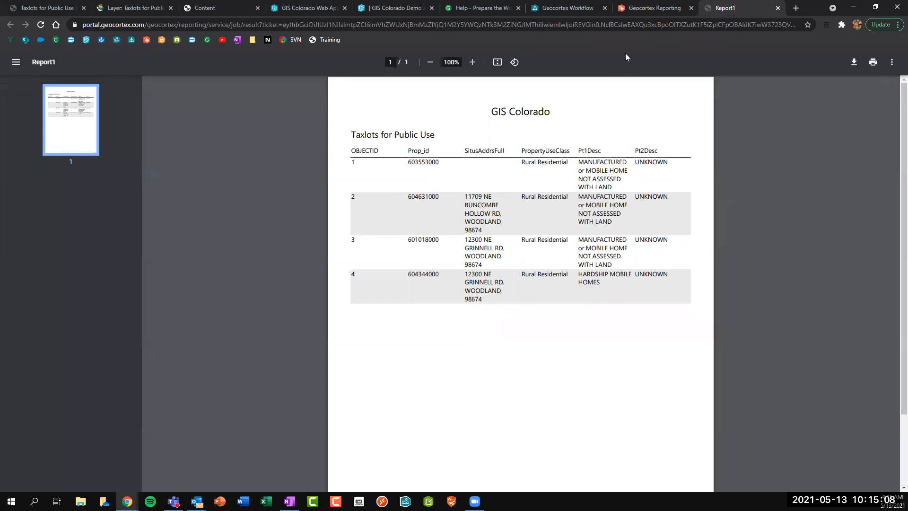
{"action": "key", "text": "ctrl+shift+Tab"}
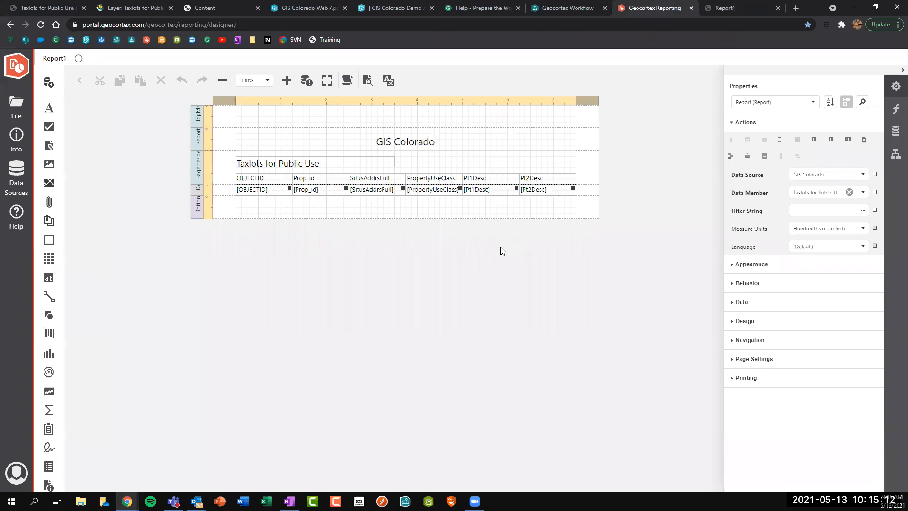
{"action": "left_click", "coordinate": [19, 115]}
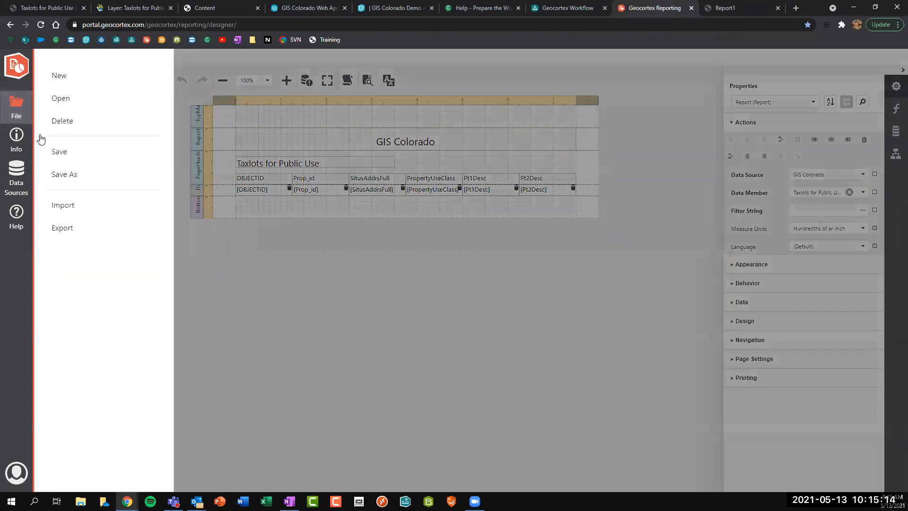
Save the report as 'GIS Colorado - Draft Report' and open its portal item page from Info.
{"action": "left_click", "coordinate": [89, 180]}
{"action": "key", "text": "ctrl+a"}
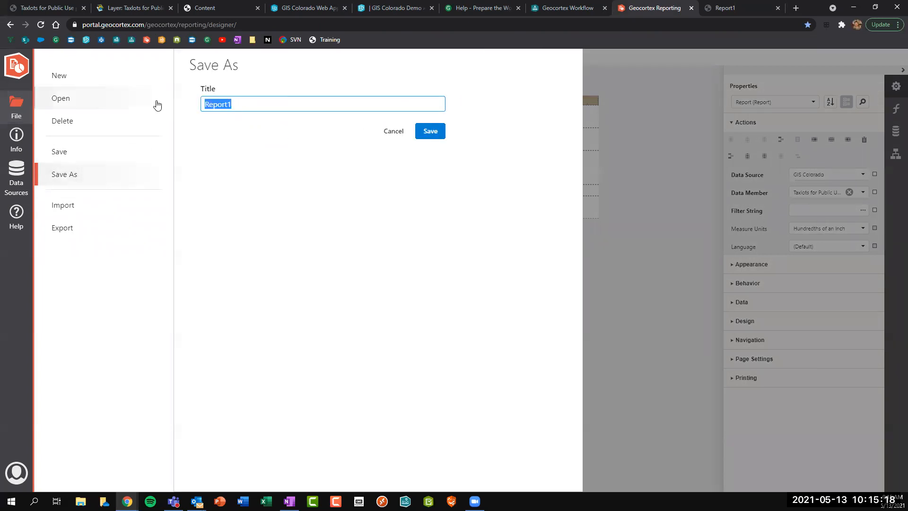
{"action": "type", "text": "GIS Colorado - Draft Report"}
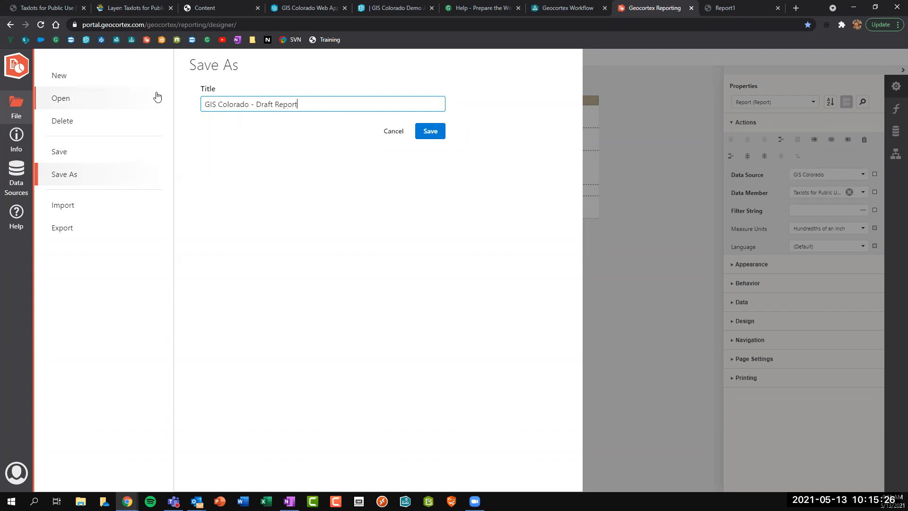
{"action": "left_click", "coordinate": [426, 139]}
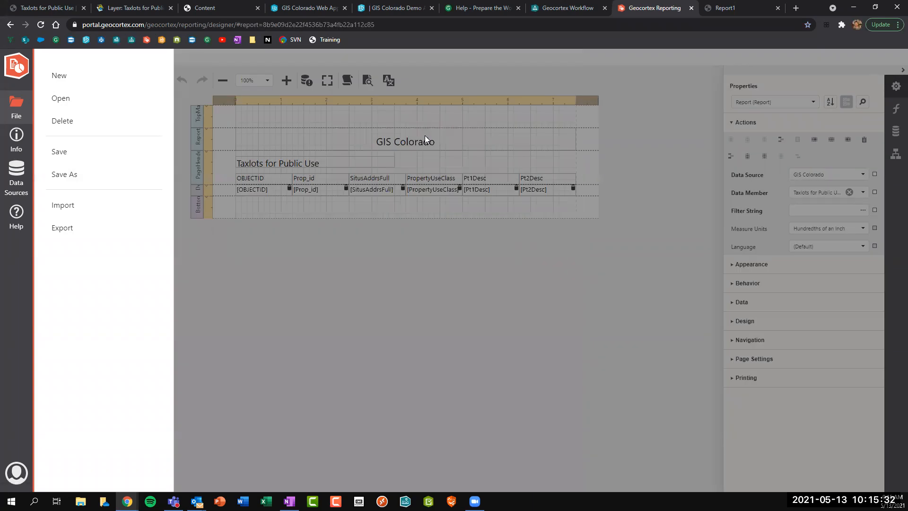
{"action": "left_click", "coordinate": [16, 140]}
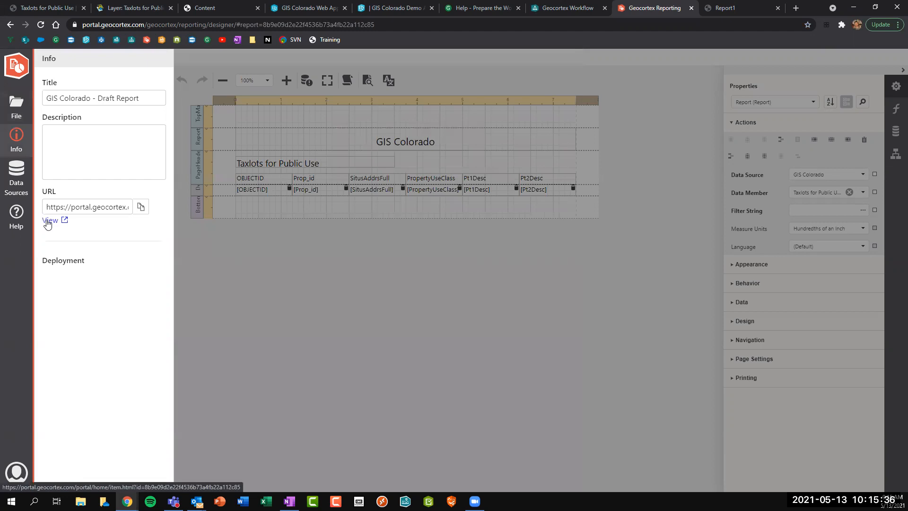
{"action": "left_click", "coordinate": [49, 220]}
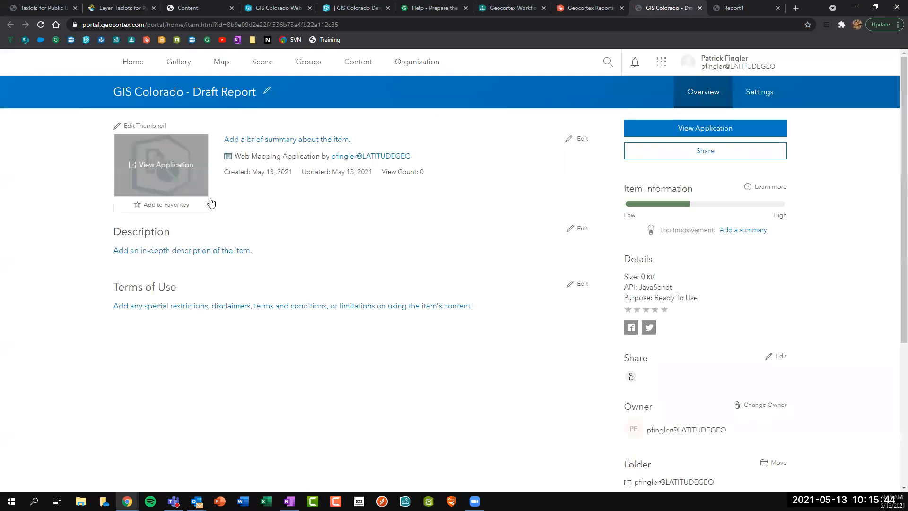
Review the item's sharing settings without changes, then go back to the GIS Colorado Web App builder.
{"action": "left_click", "coordinate": [716, 151]}
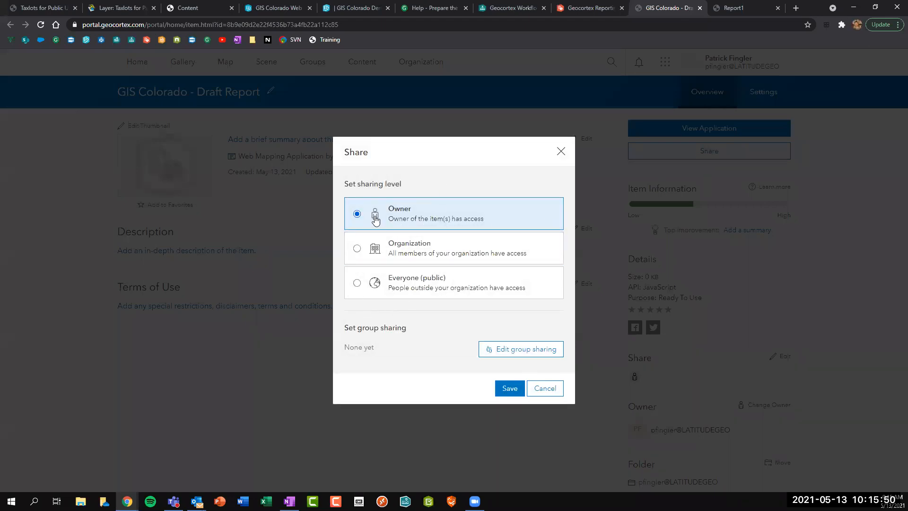
{"action": "left_click", "coordinate": [561, 150]}
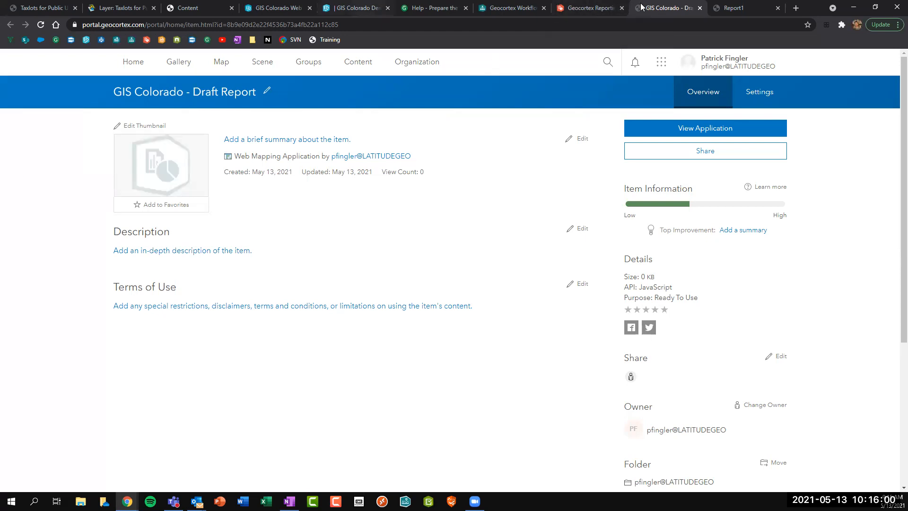
{"action": "left_click", "coordinate": [305, 8]}
{"action": "left_click", "coordinate": [387, 8]}
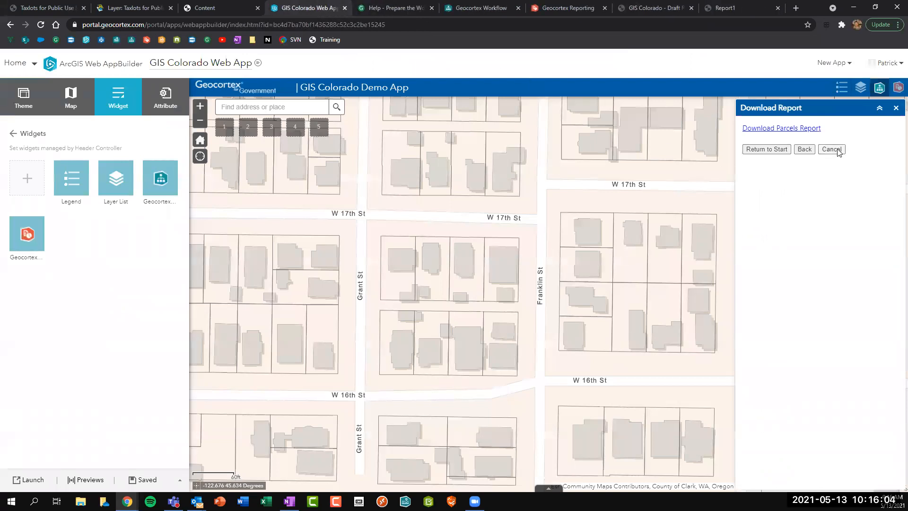
Open the Geocortex Reporting widget's settings showing the Final Parcel Report entry.
{"action": "left_click", "coordinate": [831, 149]}
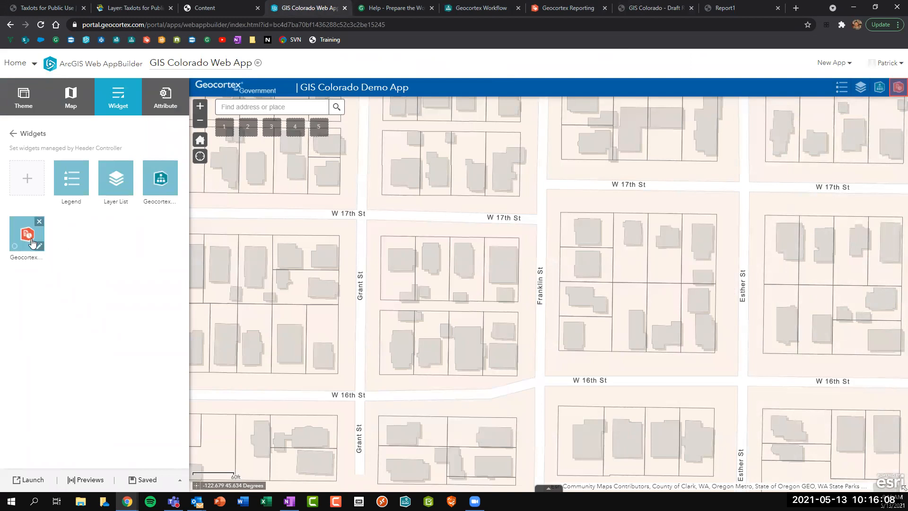
{"action": "left_click", "coordinate": [25, 177]}
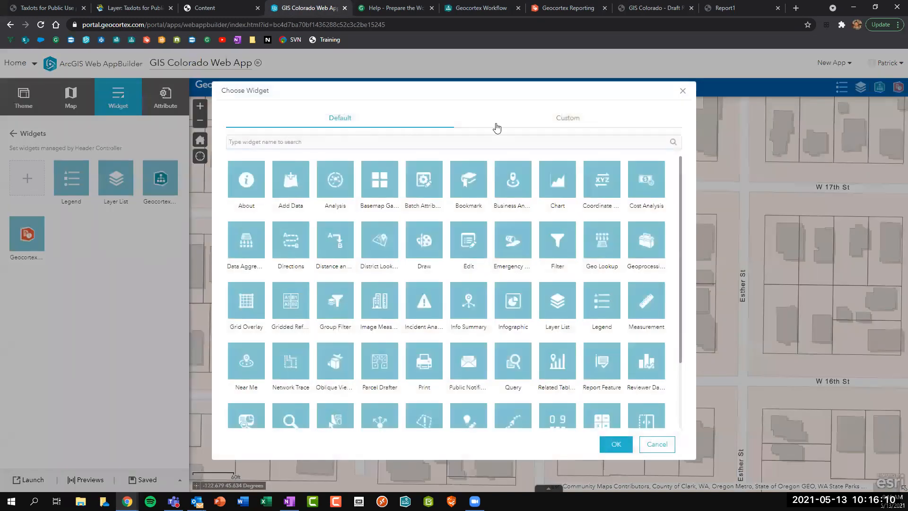
{"action": "left_click", "coordinate": [566, 121]}
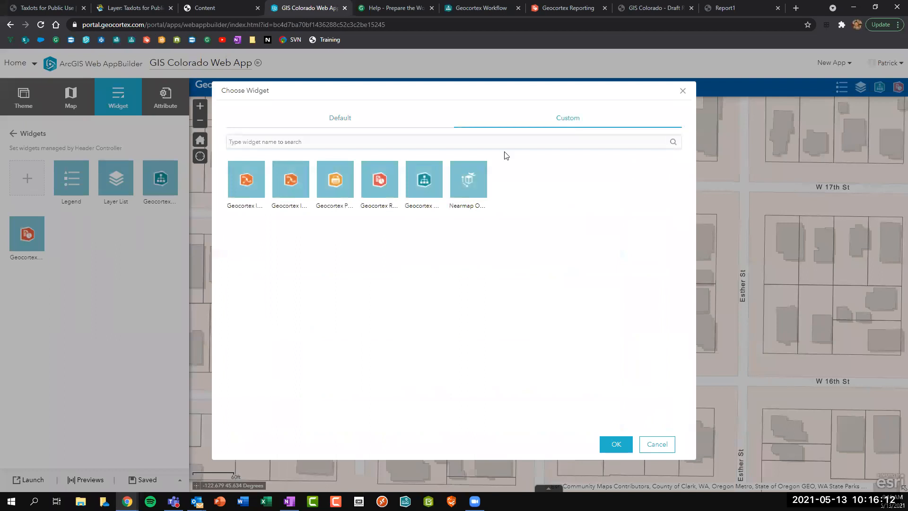
{"action": "left_click", "coordinate": [375, 181]}
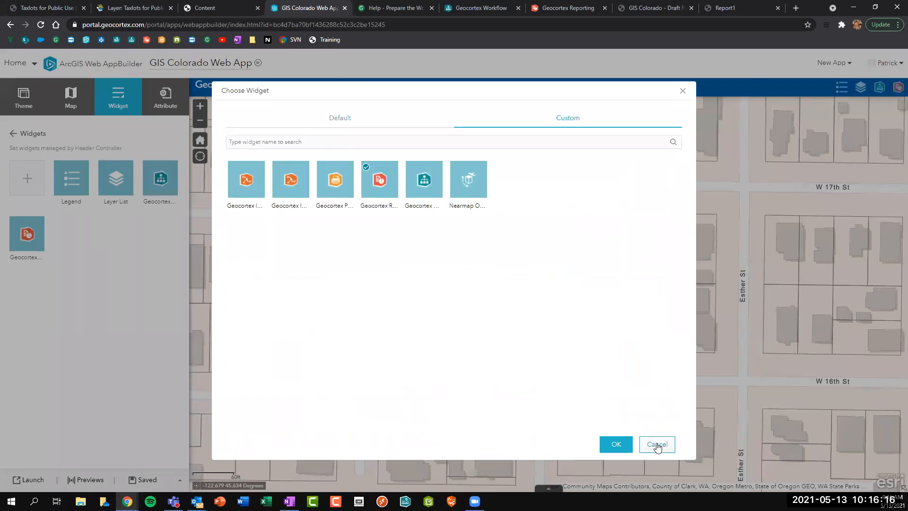
{"action": "left_click", "coordinate": [603, 441]}
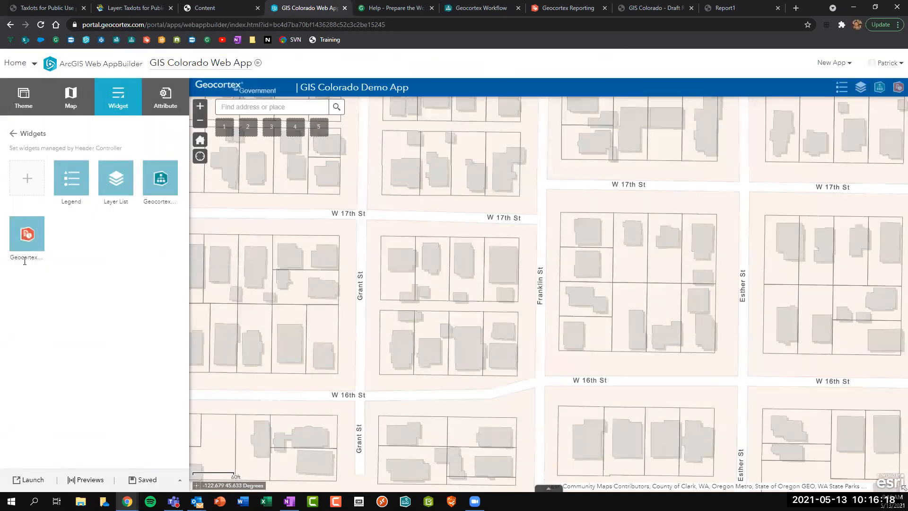
{"action": "left_click", "coordinate": [39, 247]}
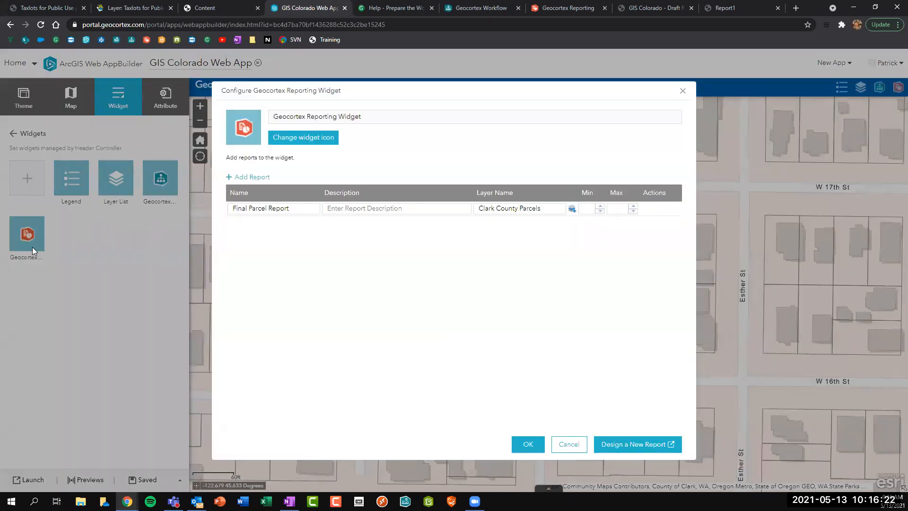
{"action": "left_click", "coordinate": [254, 208]}
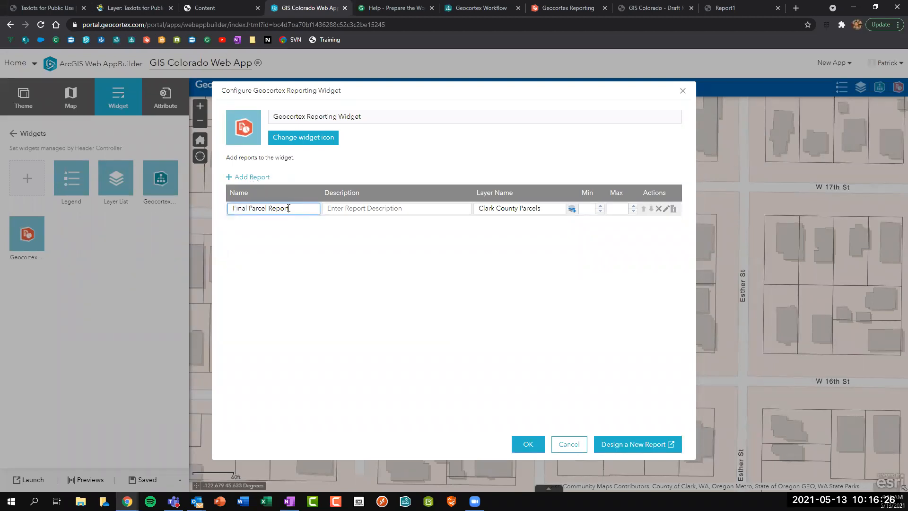
Add 'GIS Colorado - Draft Report' to the widget as a second report.
{"action": "left_click", "coordinate": [256, 178]}
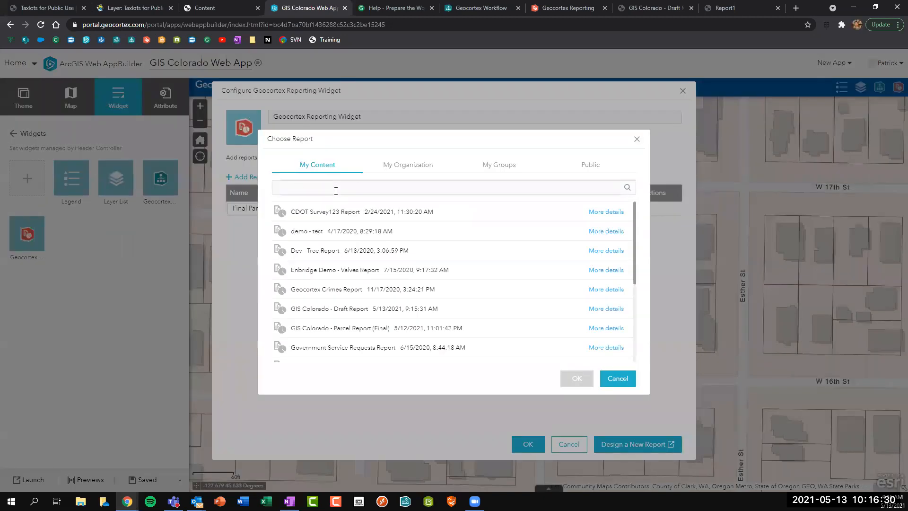
{"action": "type", "text": "GIS Colorado"}
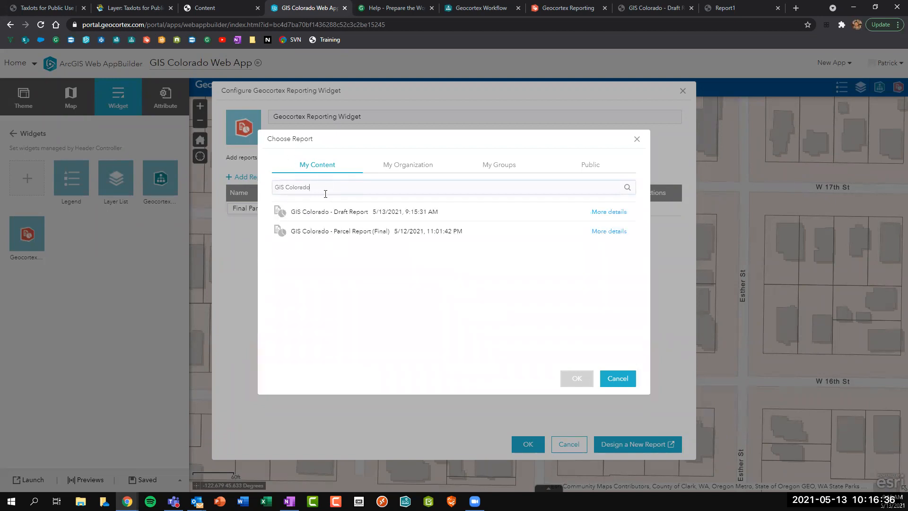
{"action": "key", "text": "ctrl+a"}
{"action": "key", "text": "ctrl+c"}
{"action": "key", "text": "BackSpace"}
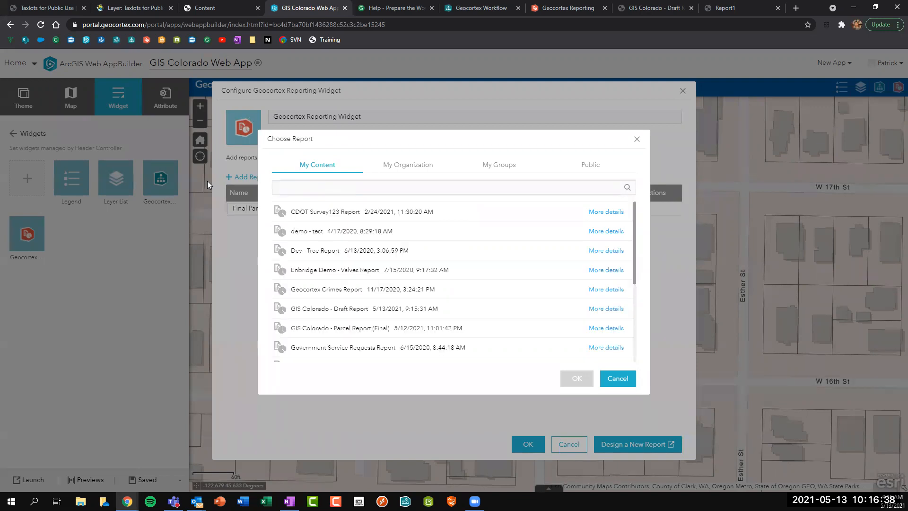
{"action": "scroll", "coordinate": [376, 235], "scroll_direction": "down", "scroll_amount": 3}
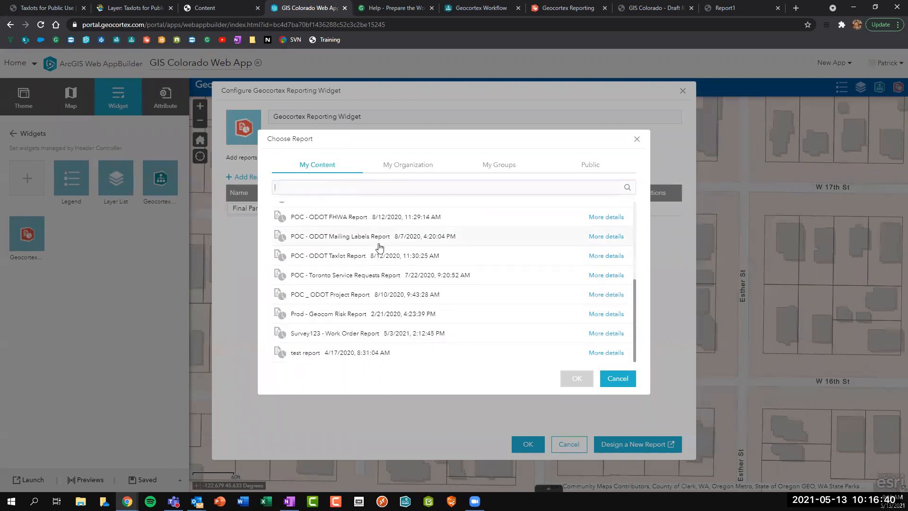
{"action": "scroll", "coordinate": [387, 267], "scroll_direction": "up", "scroll_amount": 3}
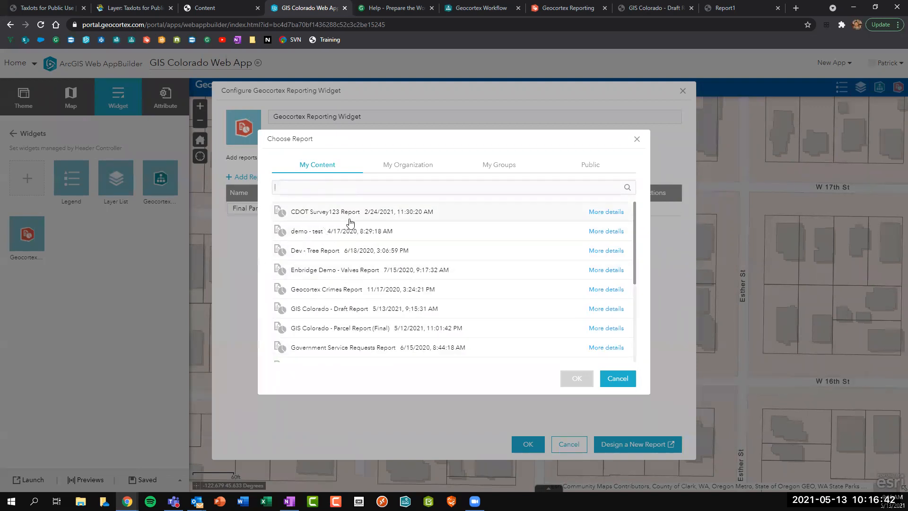
{"action": "scroll", "coordinate": [349, 221], "scroll_direction": "down", "scroll_amount": 4}
{"action": "scroll", "coordinate": [331, 213], "scroll_direction": "up", "scroll_amount": 4}
{"action": "key", "text": "ctrl+v"}
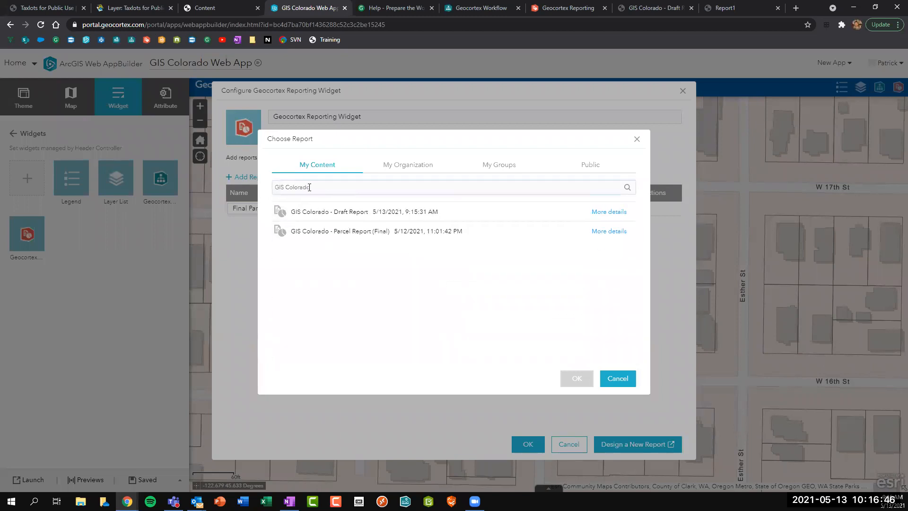
{"action": "left_click", "coordinate": [314, 217]}
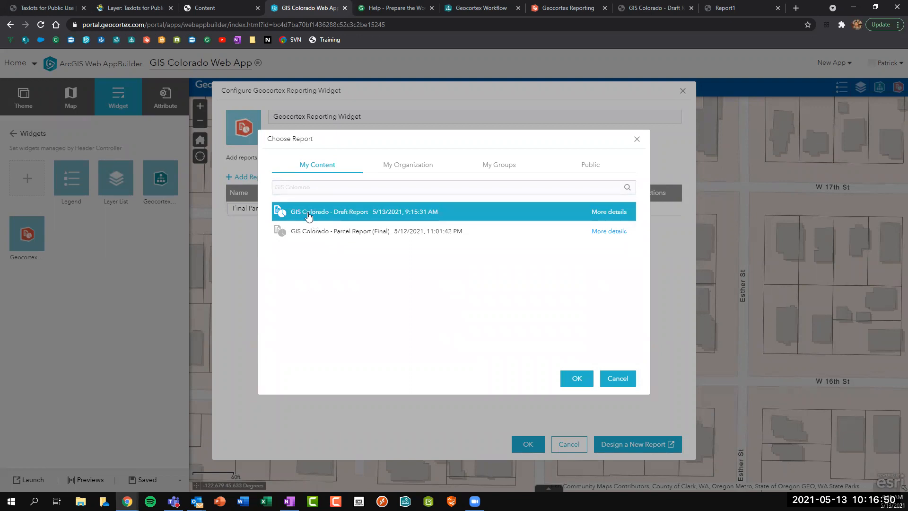
{"action": "left_click", "coordinate": [579, 379]}
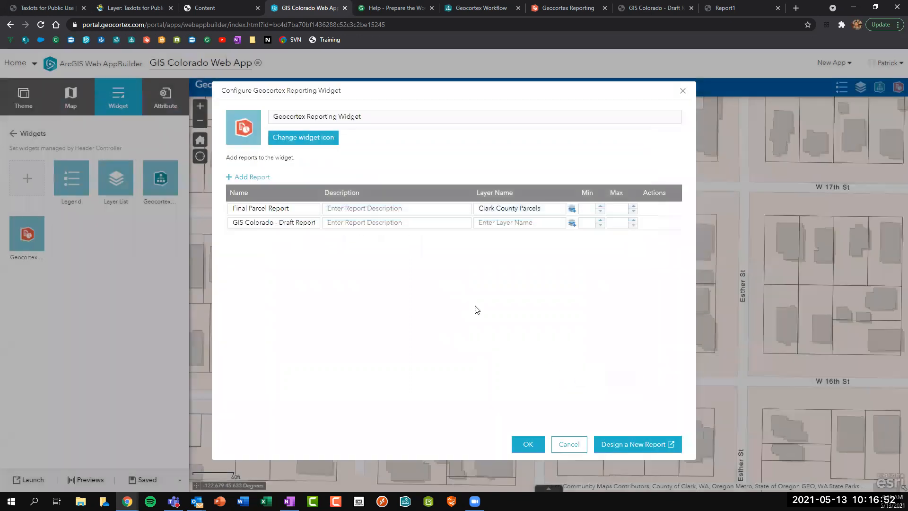
Rename the new report entry to 'Draft Parcel Report'.
{"action": "left_click", "coordinate": [280, 222]}
{"action": "left_click_drag", "start_coordinate": [280, 222], "coordinate": [169, 227]}
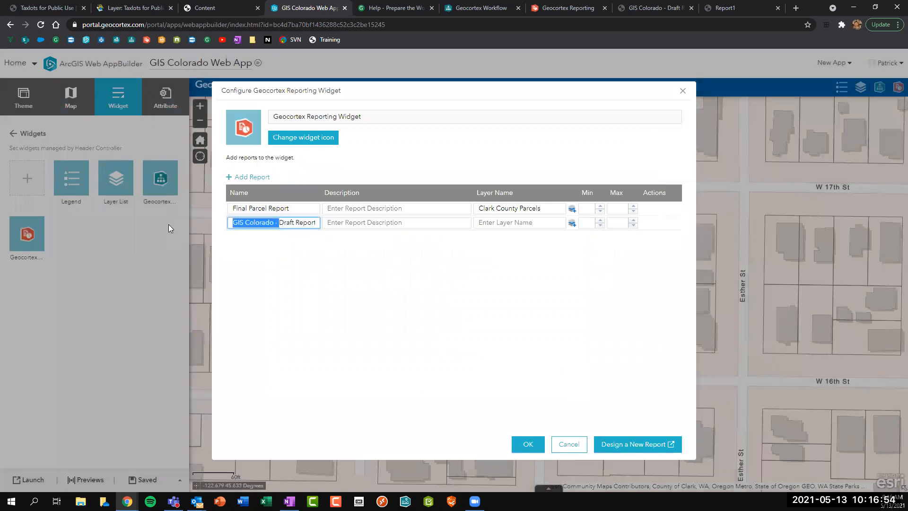
{"action": "key", "text": "BackSpace"}
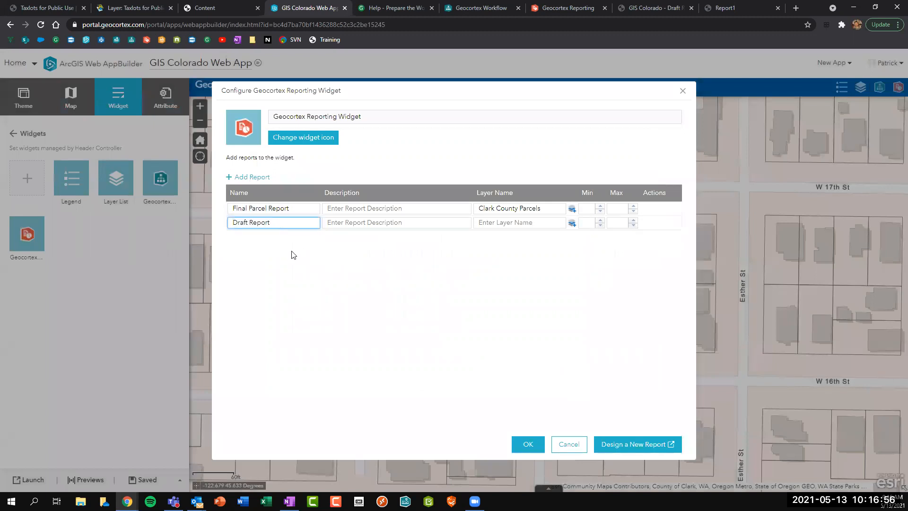
{"action": "left_click", "coordinate": [251, 222]}
{"action": "type", "text": "Parcel"}
{"action": "left_click", "coordinate": [372, 222]}
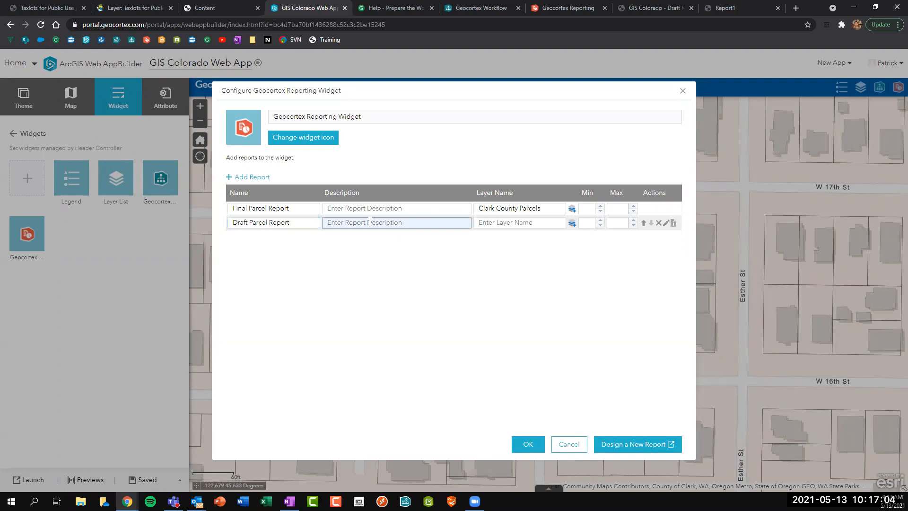
Link the Draft Parcel Report to the Clark County Parcels layer.
{"action": "left_click", "coordinate": [572, 224]}
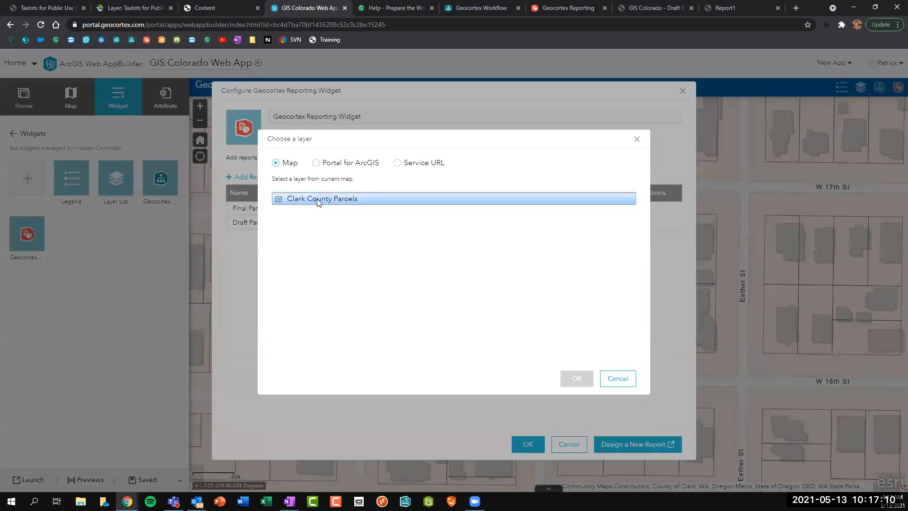
{"action": "left_click", "coordinate": [338, 199]}
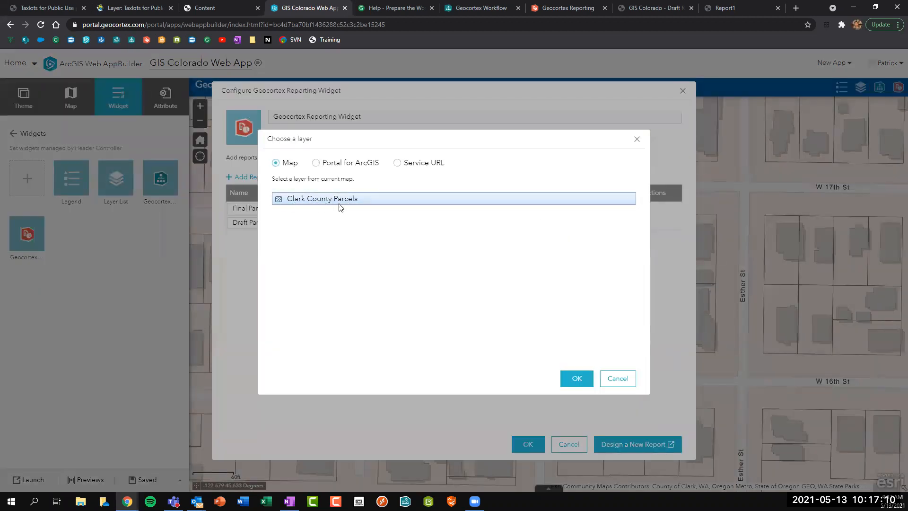
{"action": "left_click", "coordinate": [574, 380]}
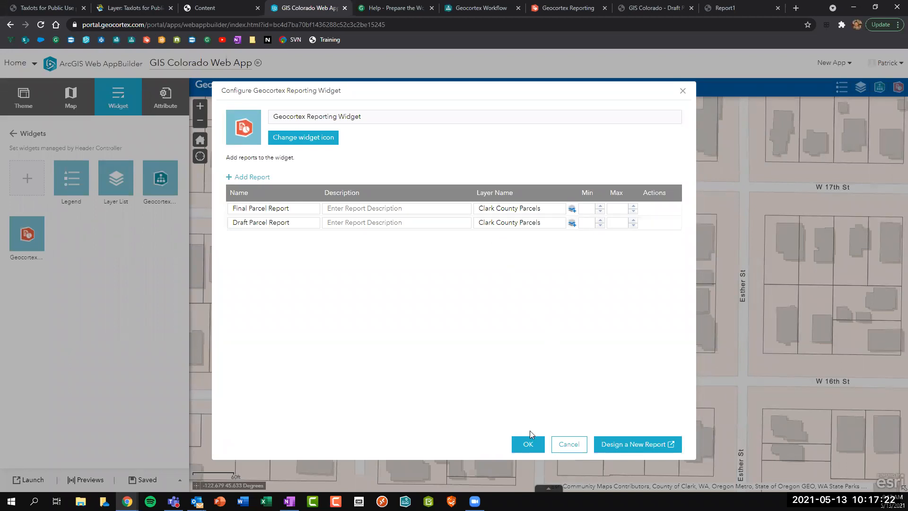
{"action": "left_click", "coordinate": [528, 446]}
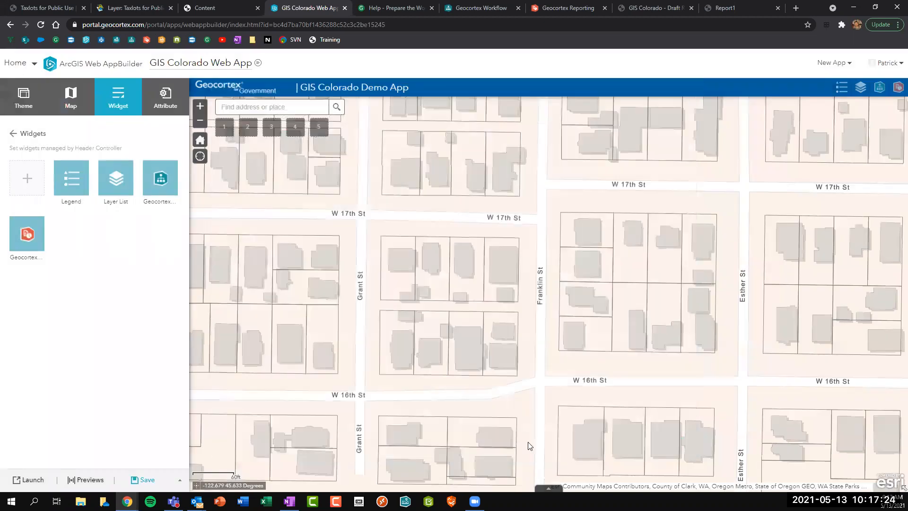
{"action": "left_click", "coordinate": [633, 242]}
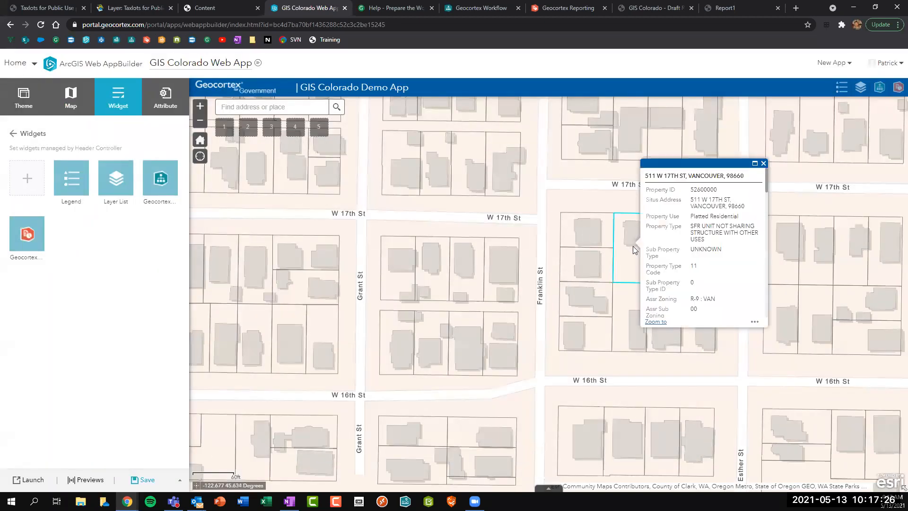
{"action": "left_click", "coordinate": [752, 323]}
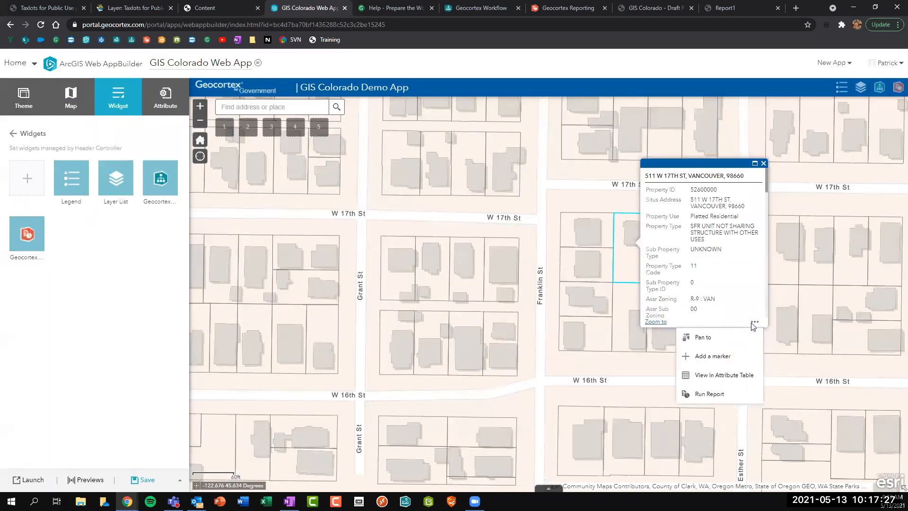
{"action": "left_click", "coordinate": [726, 392]}
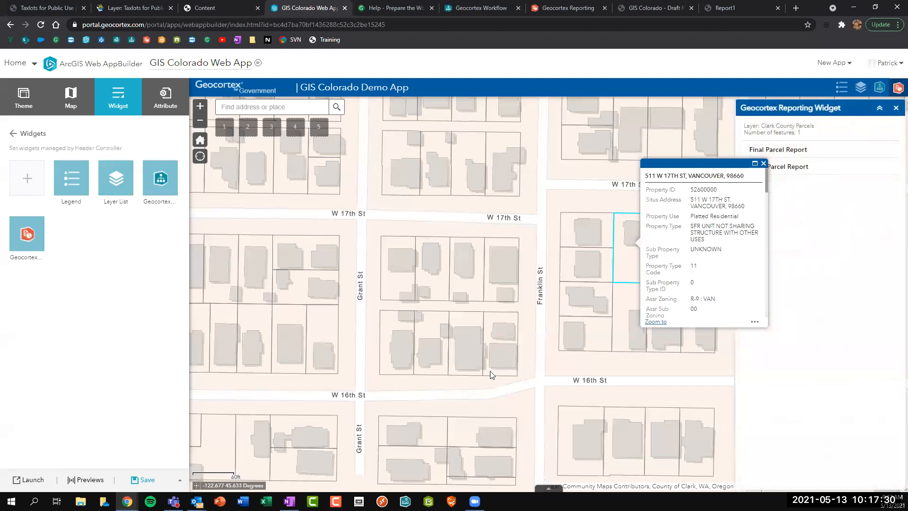
{"action": "left_click_drag", "start_coordinate": [491, 371], "coordinate": [347, 362]}
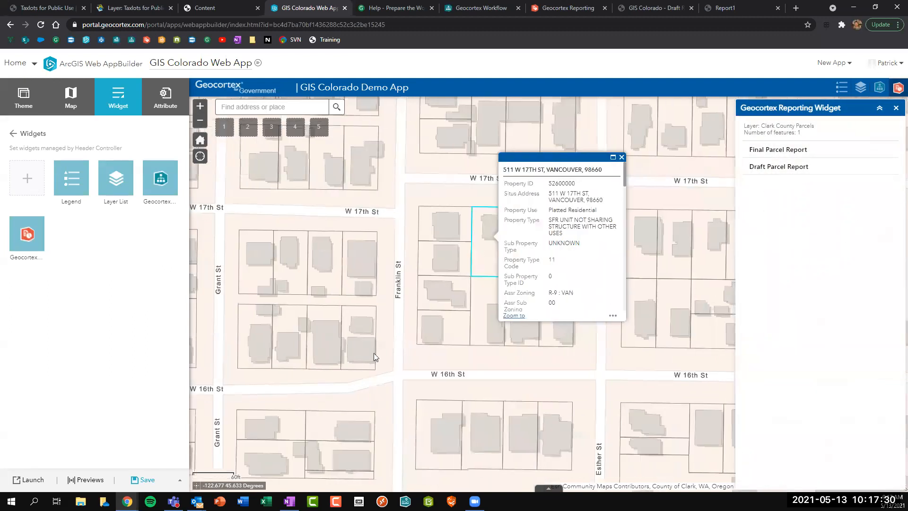
{"action": "left_click", "coordinate": [770, 168]}
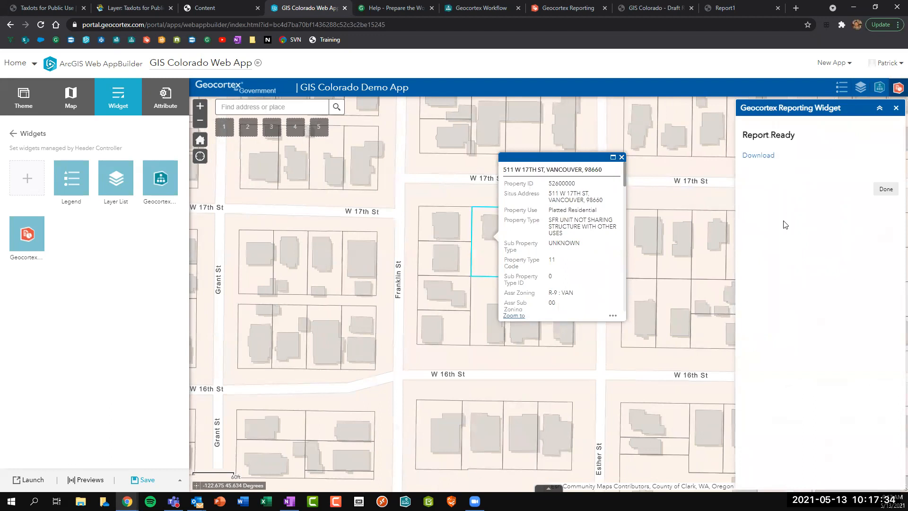
{"action": "left_click", "coordinate": [750, 155]}
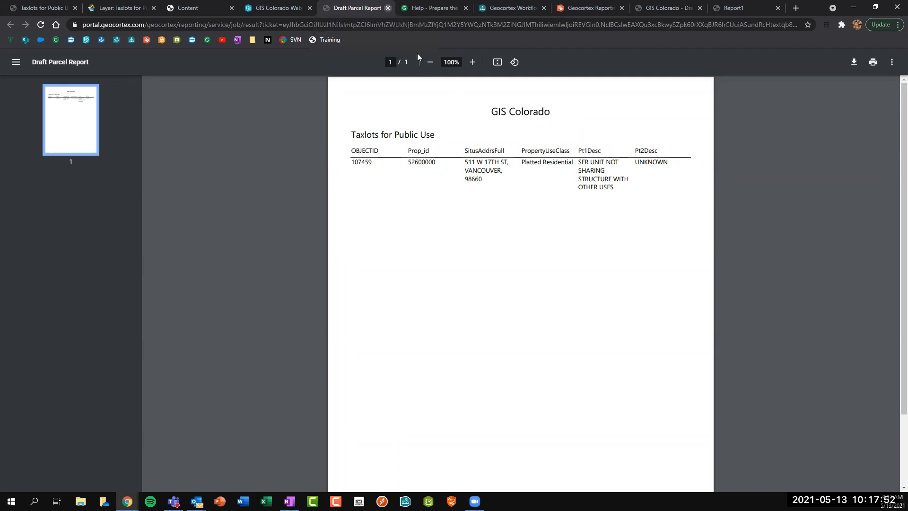
Close the report PDF, the finished-report notice and the reporting panel.
{"action": "key", "text": "ctrl+w"}
{"action": "left_click", "coordinate": [885, 189]}
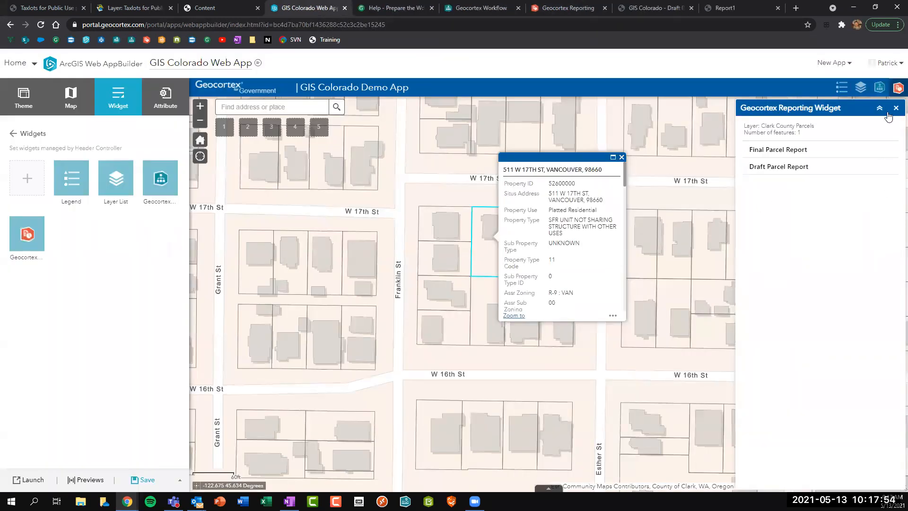
{"action": "left_click", "coordinate": [895, 108]}
Close the Info panel and delete the draft report's column header cells.
{"action": "key", "text": "ctrl+7"}
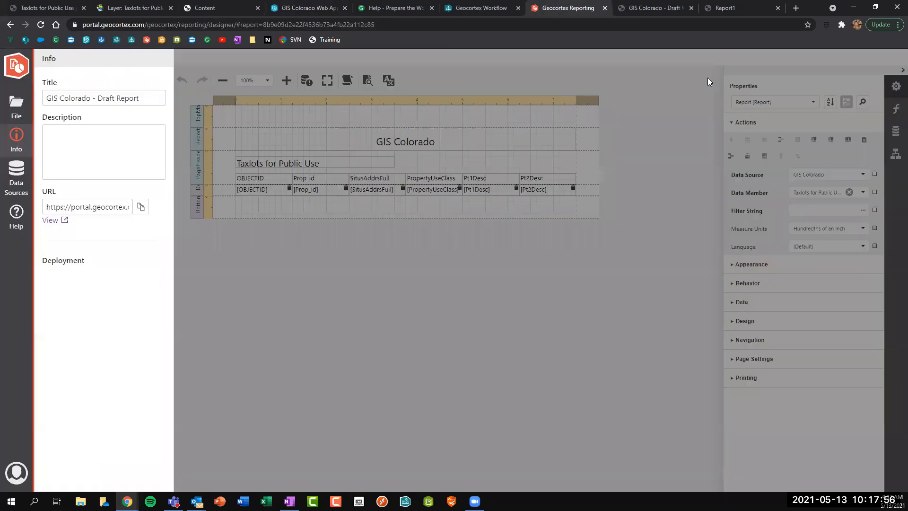
{"action": "left_click", "coordinate": [473, 323]}
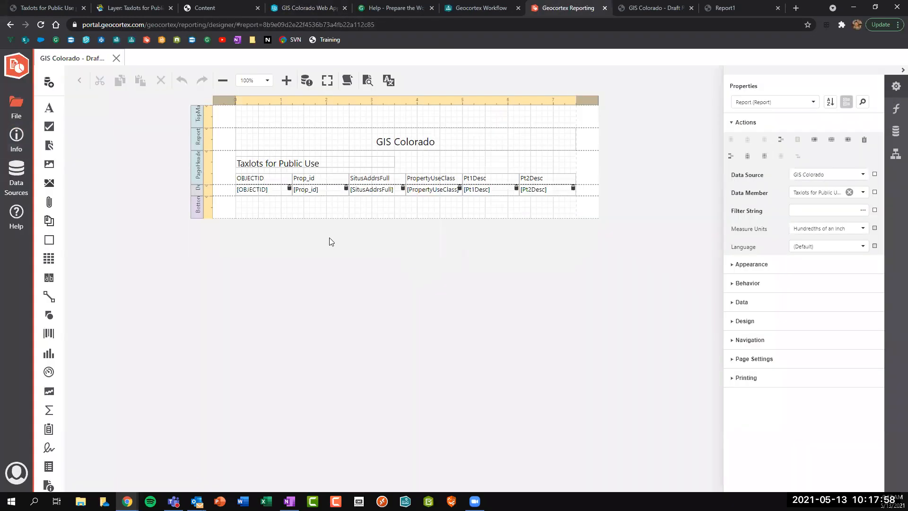
{"action": "left_click", "coordinate": [250, 179]}
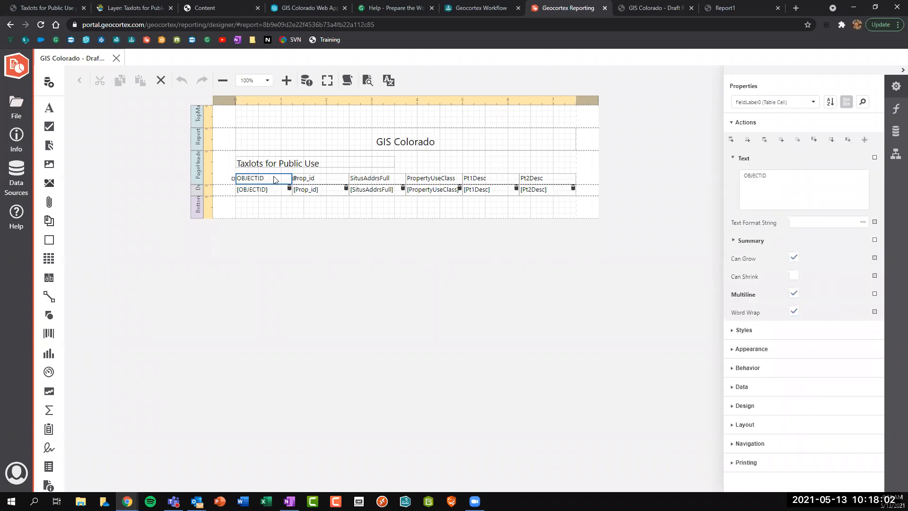
{"action": "key", "text": "Delete"}
{"action": "key", "text": "Delete"}
{"action": "key", "text": "Delete"}
{"action": "key", "text": "Delete"}
{"action": "key", "text": "Delete"}
{"action": "key", "text": "Delete"}
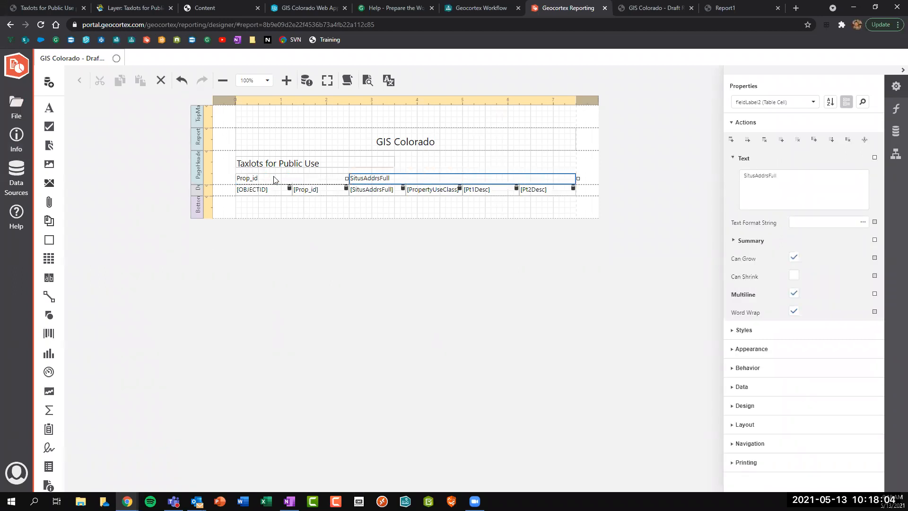
Delete the report header with the GIS Colorado title, plus the remaining field cells.
{"action": "left_click", "coordinate": [267, 189]}
{"action": "left_click", "coordinate": [268, 165]}
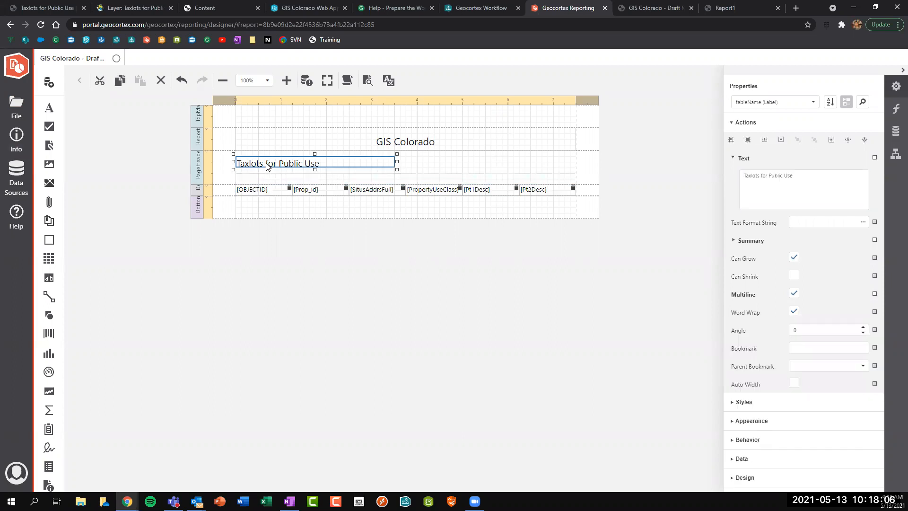
{"action": "left_click", "coordinate": [196, 139]}
{"action": "key", "text": "Delete"}
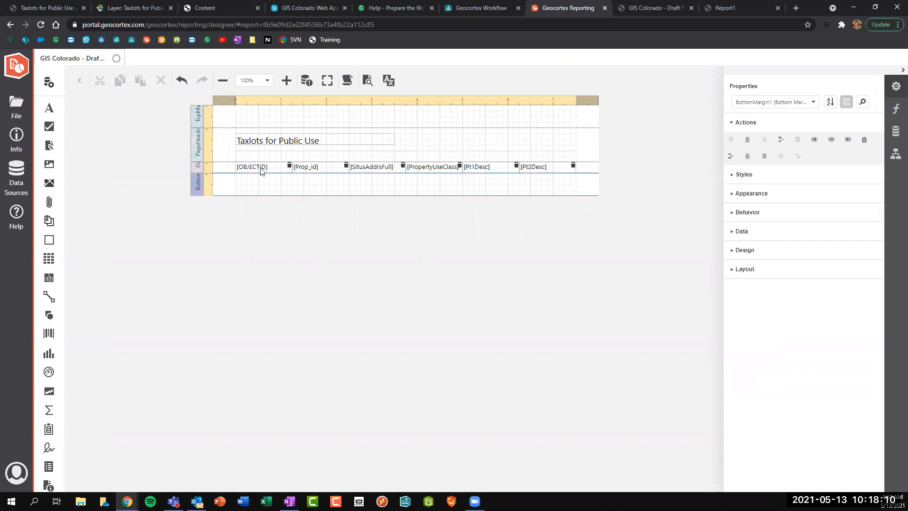
{"action": "left_click", "coordinate": [261, 169]}
{"action": "key", "text": "Delete"}
{"action": "key", "text": "Delete"}
{"action": "key", "text": "Delete"}
{"action": "key", "text": "Delete"}
{"action": "key", "text": "Delete"}
{"action": "key", "text": "Delete"}
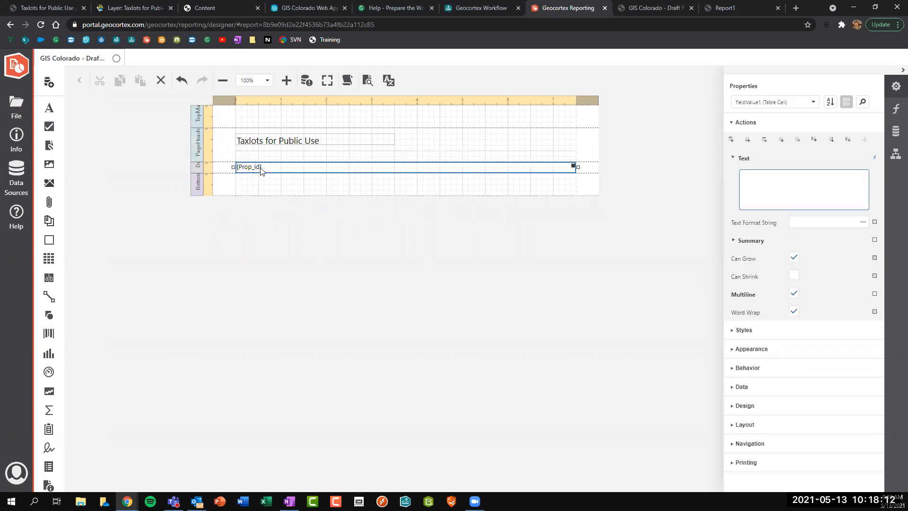
{"action": "left_click", "coordinate": [269, 145]}
{"action": "key", "text": "Delete"}
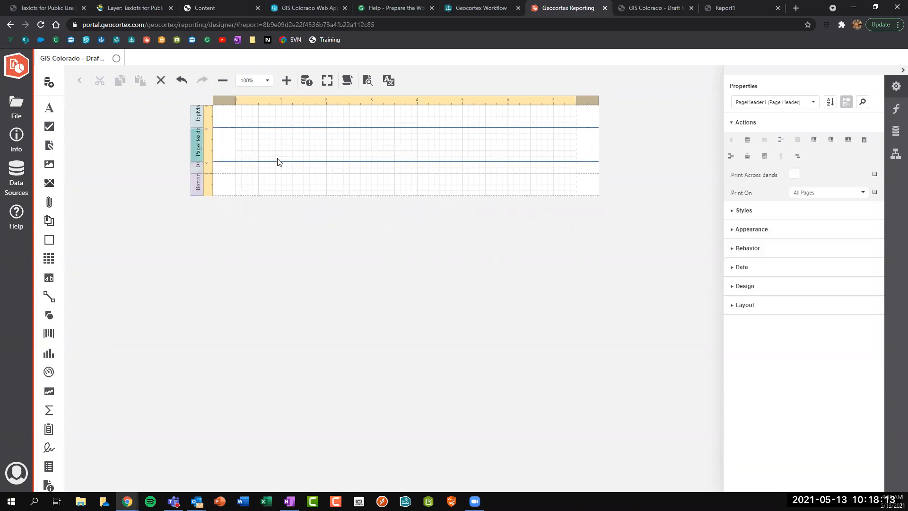
Inspect the layout's bands, add then remove a report header, and show Detail band properties.
{"action": "left_click", "coordinate": [305, 194]}
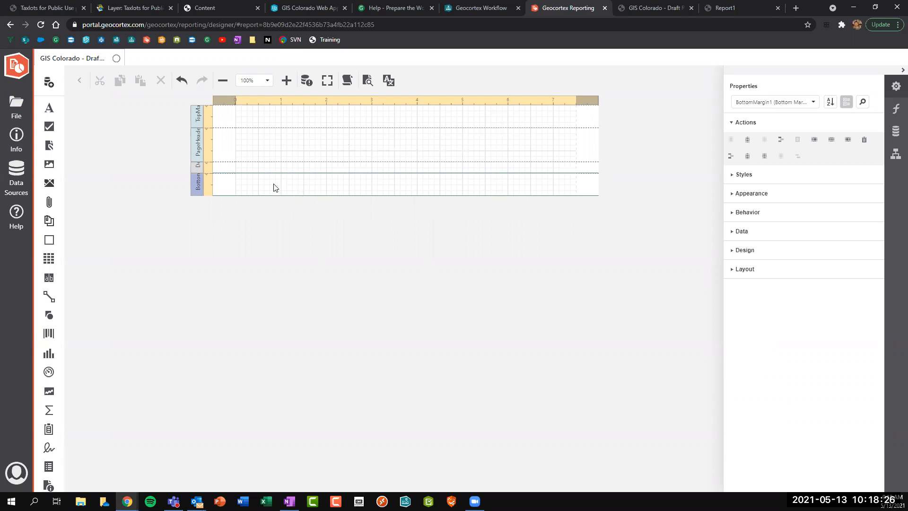
{"action": "left_click", "coordinate": [198, 118]}
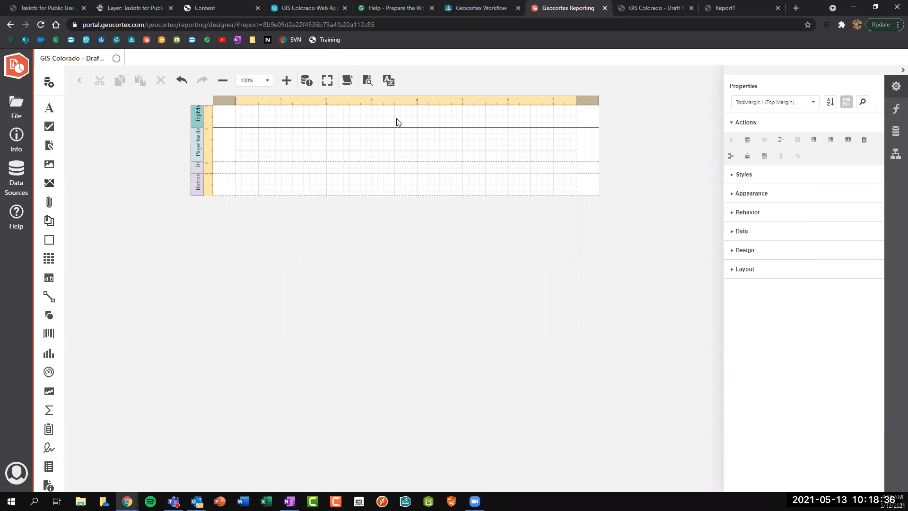
{"action": "left_click", "coordinate": [195, 188]}
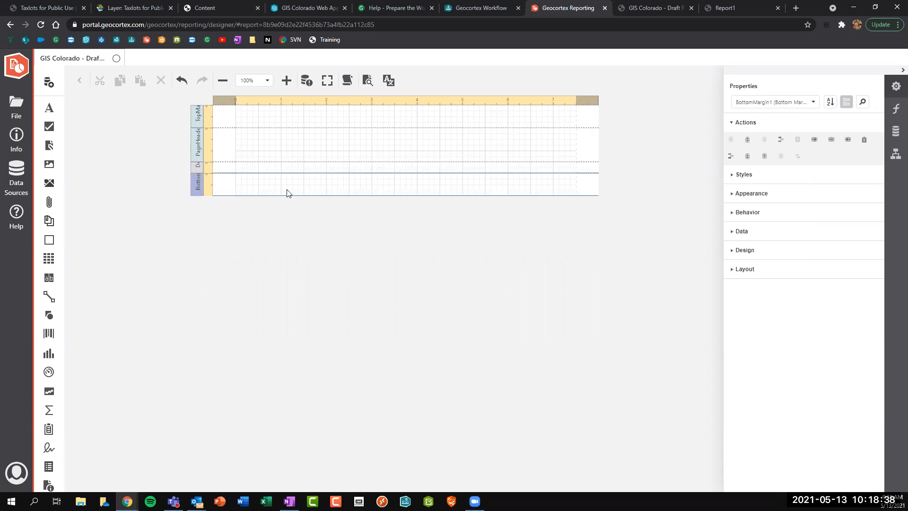
{"action": "left_click", "coordinate": [200, 146]}
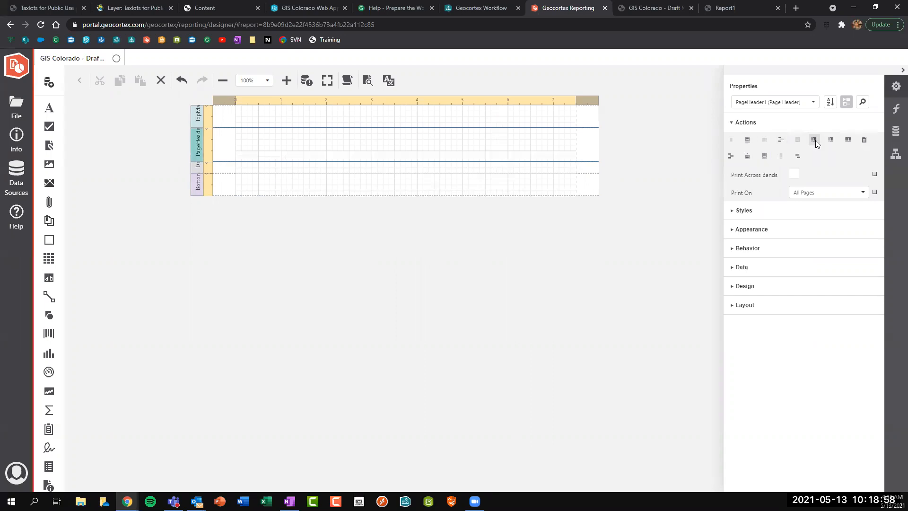
{"action": "left_click", "coordinate": [748, 140]}
{"action": "left_click", "coordinate": [229, 155]}
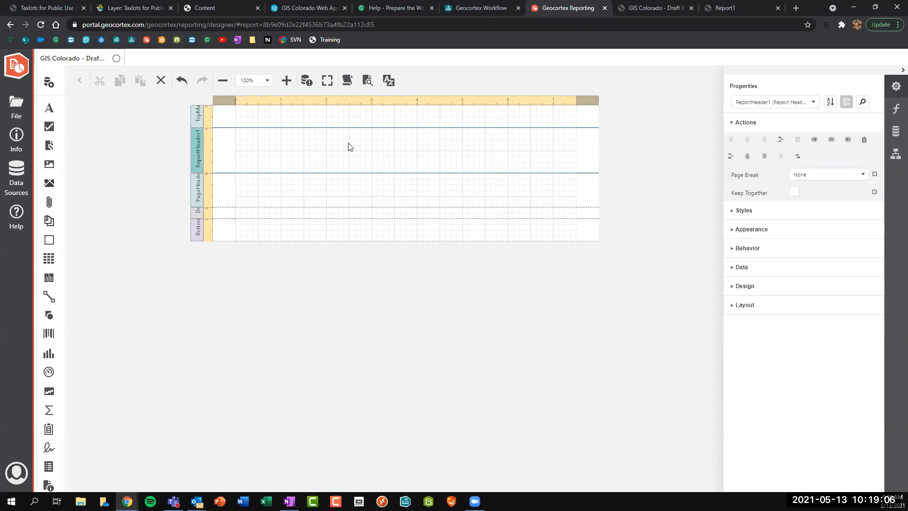
{"action": "key", "text": "Delete"}
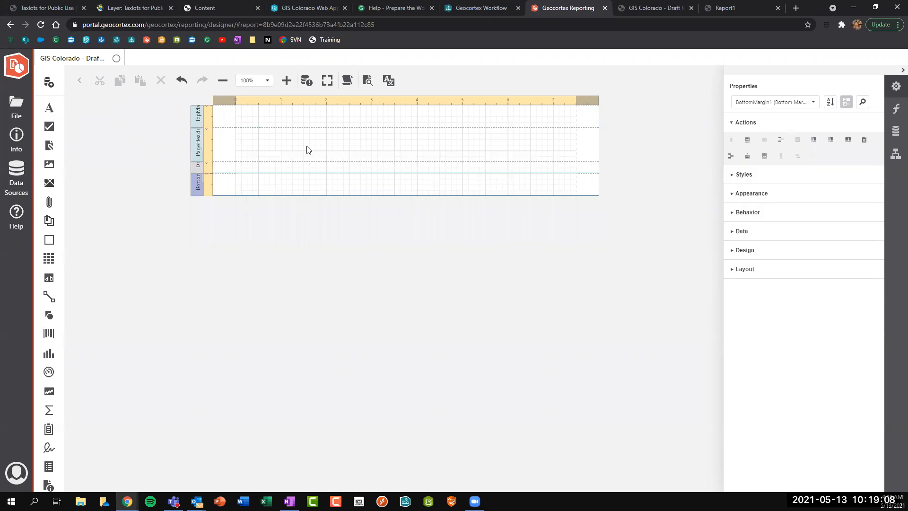
{"action": "left_click", "coordinate": [197, 169]}
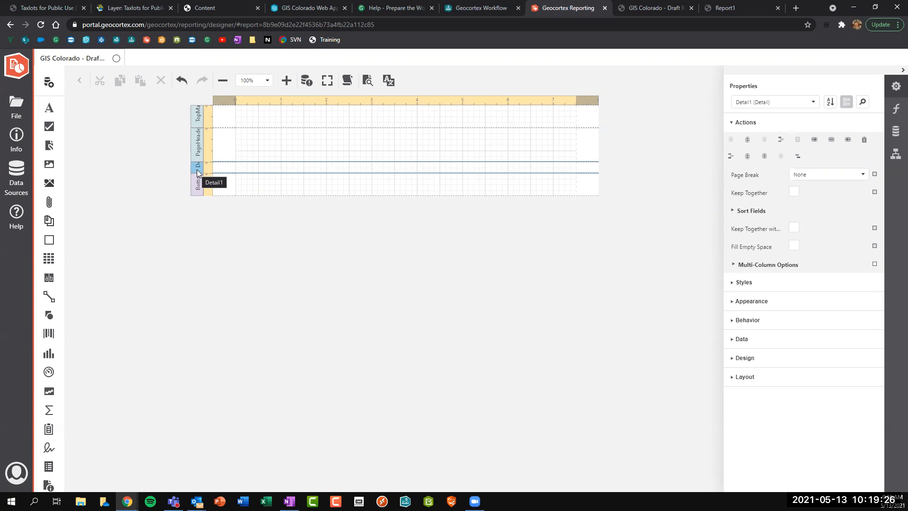
{"action": "left_click", "coordinate": [895, 112]}
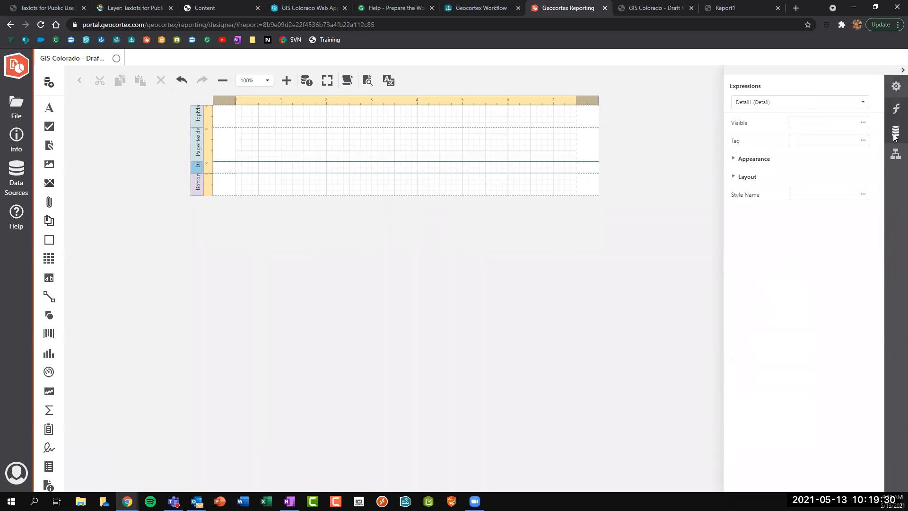
Open the Field List and expand GIS Colorado's Taxlots for Public Use fields.
{"action": "left_click", "coordinate": [894, 134]}
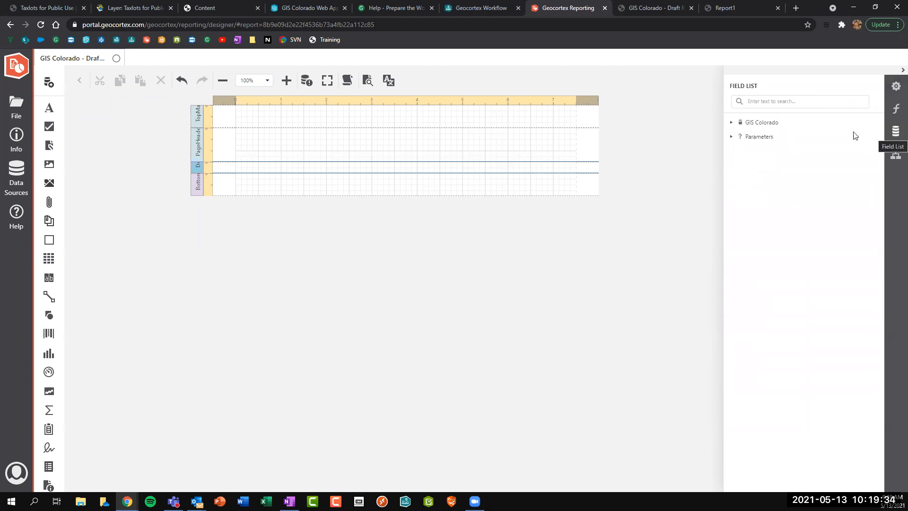
{"action": "left_click", "coordinate": [731, 123]}
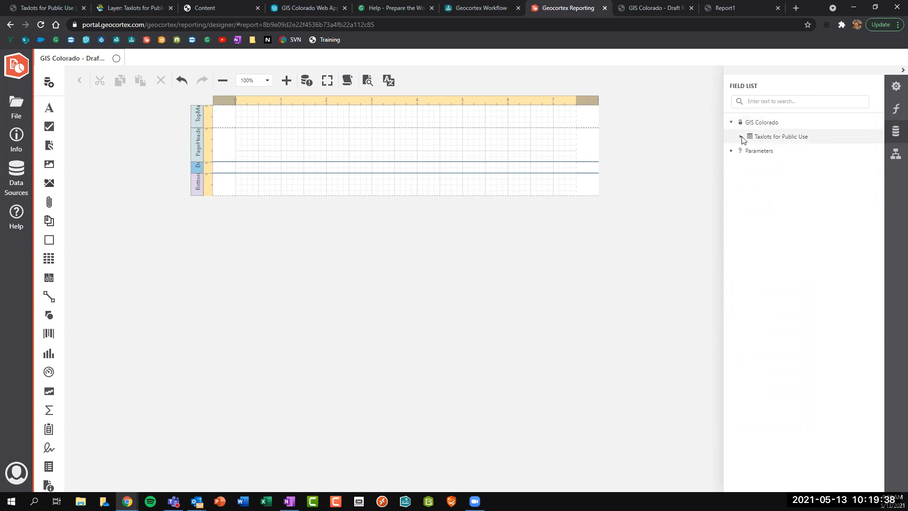
{"action": "left_click", "coordinate": [741, 137]}
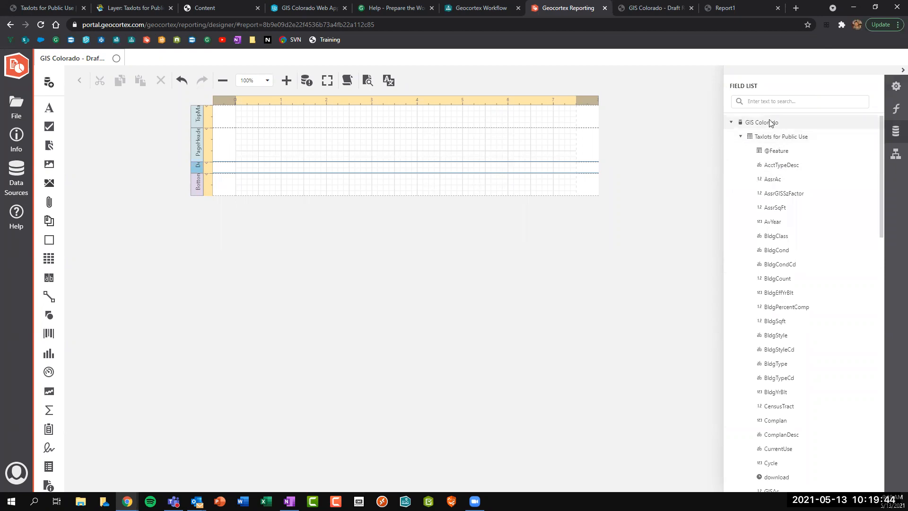
{"action": "scroll", "coordinate": [792, 174], "scroll_direction": "down", "scroll_amount": 4}
{"action": "scroll", "coordinate": [792, 174], "scroll_direction": "down", "scroll_amount": 3}
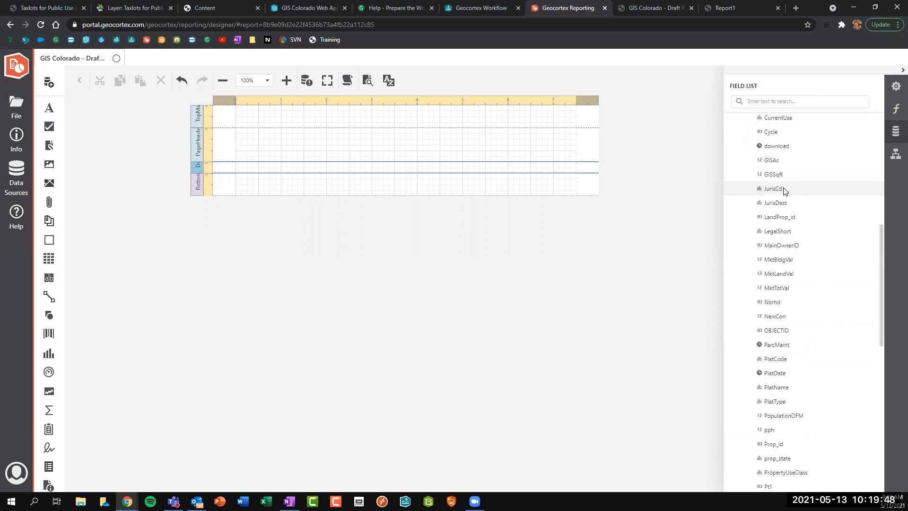
{"action": "scroll", "coordinate": [783, 191], "scroll_direction": "down", "scroll_amount": 1}
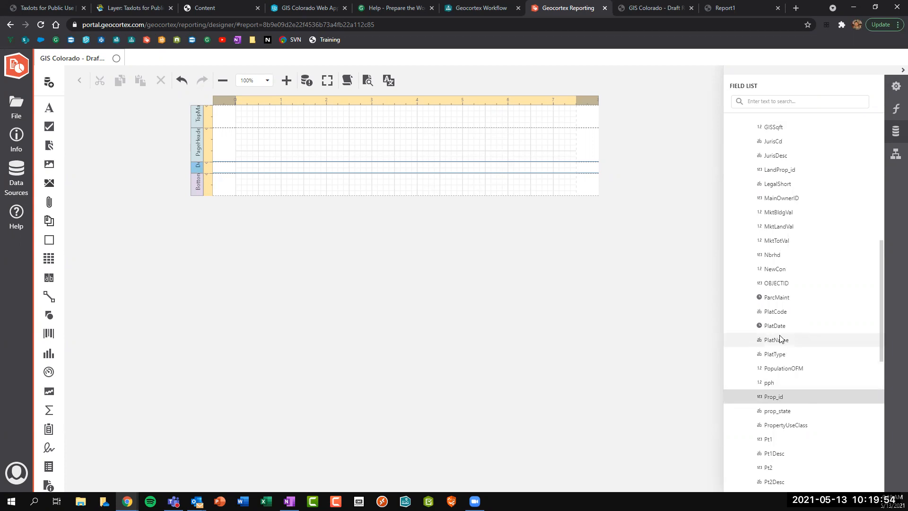
{"action": "scroll", "coordinate": [780, 337], "scroll_direction": "down", "scroll_amount": 2}
{"action": "scroll", "coordinate": [780, 338], "scroll_direction": "down", "scroll_amount": 1}
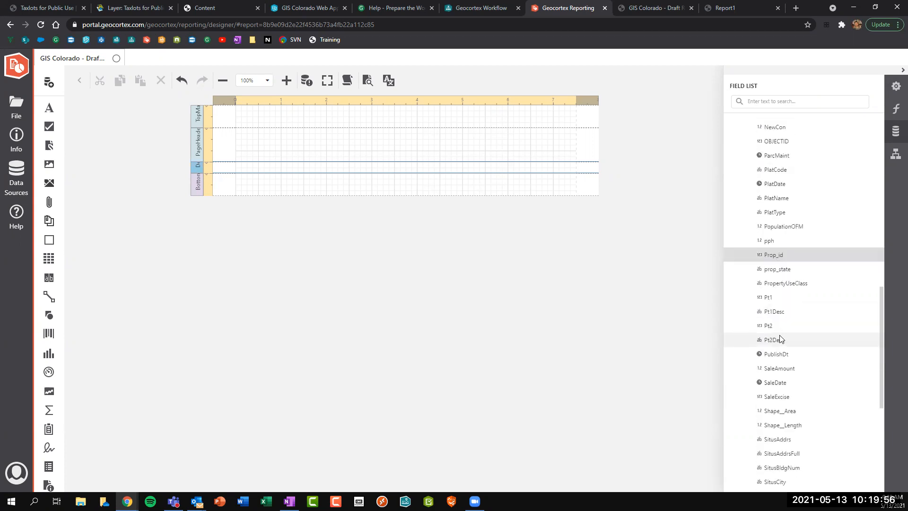
Multi-select SitusAddrs, PropertyUseClass and TaxTotVal along with Prop_id.
{"action": "left_click", "coordinate": [776, 443]}
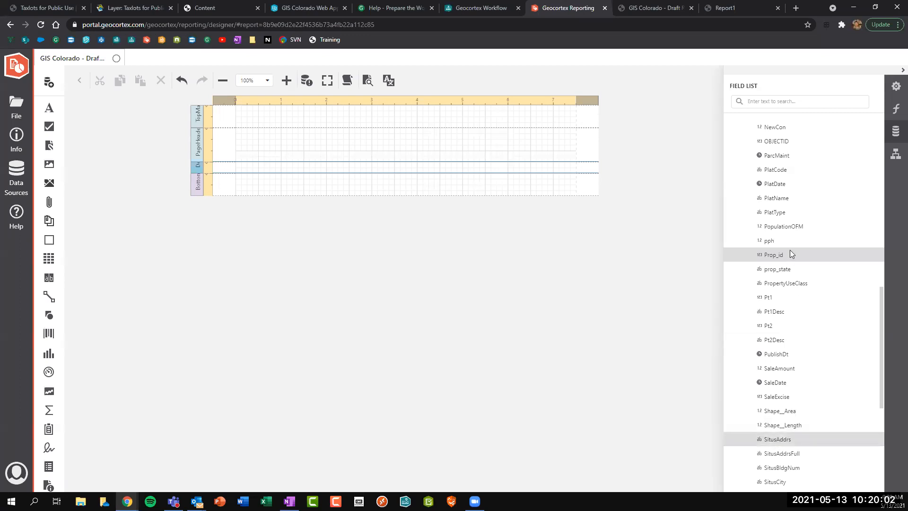
{"action": "left_click", "coordinate": [788, 283], "text": "ctrl"}
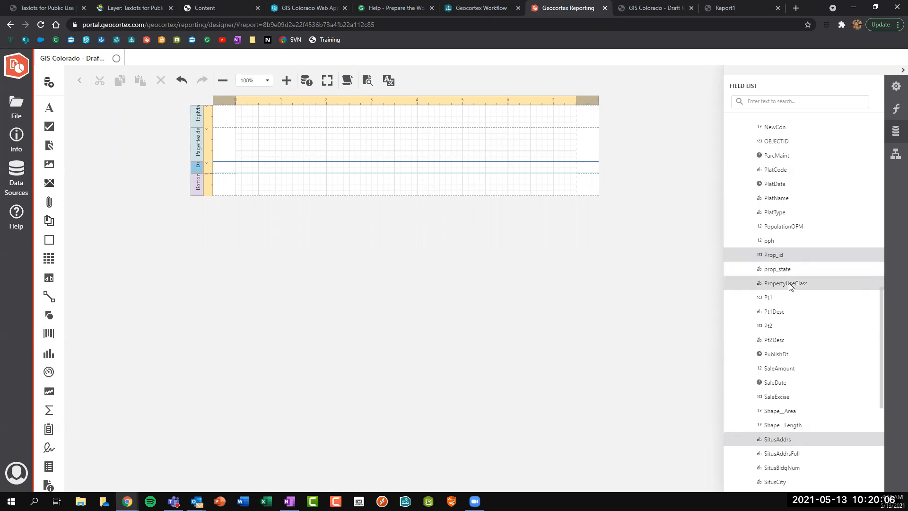
{"action": "scroll", "coordinate": [798, 279], "scroll_direction": "down", "scroll_amount": 3}
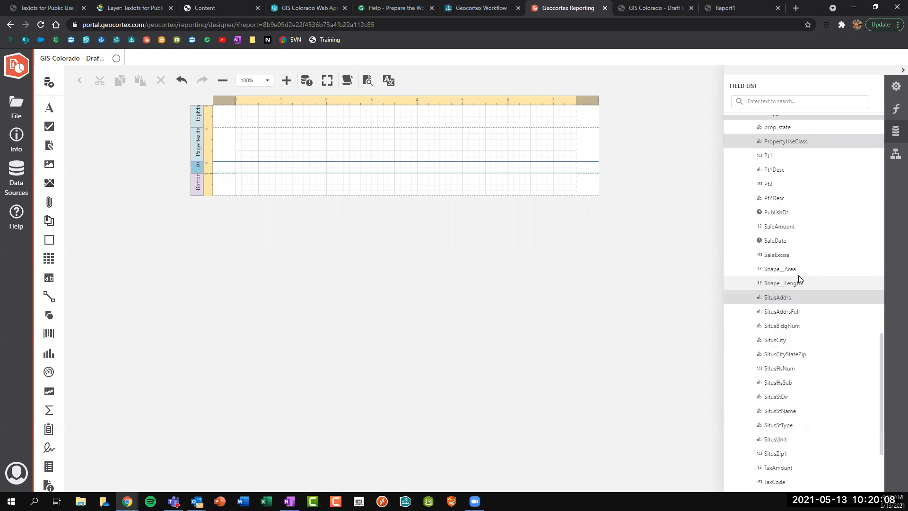
{"action": "scroll", "coordinate": [798, 279], "scroll_direction": "down", "scroll_amount": 2}
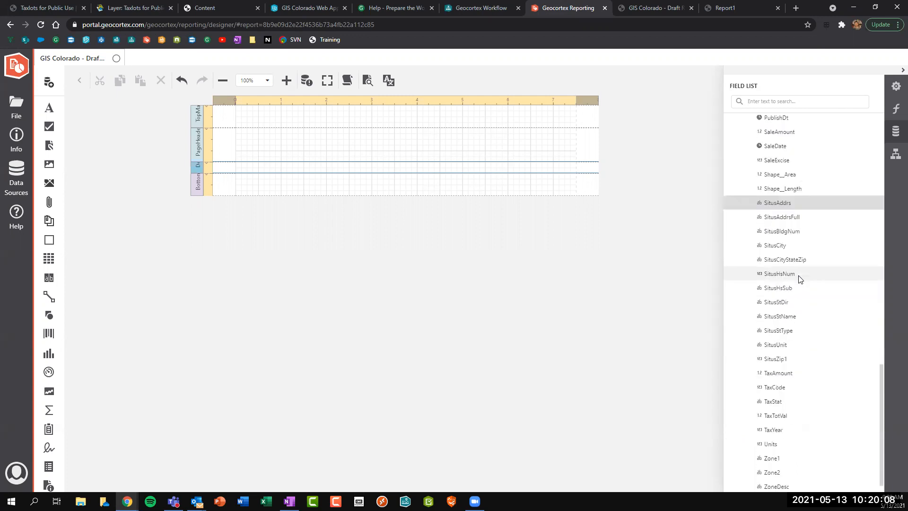
{"action": "left_click", "coordinate": [784, 417], "text": "ctrl"}
{"action": "scroll", "coordinate": [781, 230], "scroll_direction": "up", "scroll_amount": 3}
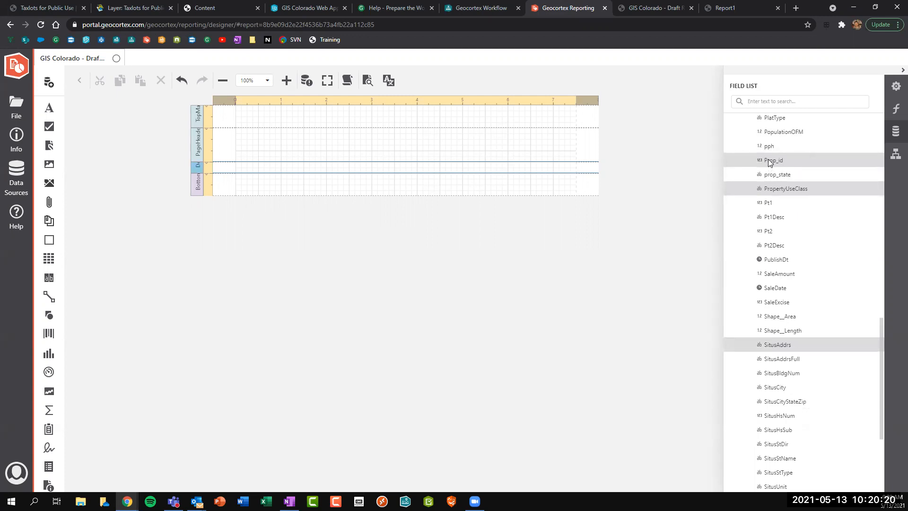
Drop Prop_id, SitusAddrs, PropertyUseClass and TaxTotVal into the Detail band as one row and check each cell.
{"action": "left_click_drag", "start_coordinate": [787, 162], "coordinate": [237, 166]}
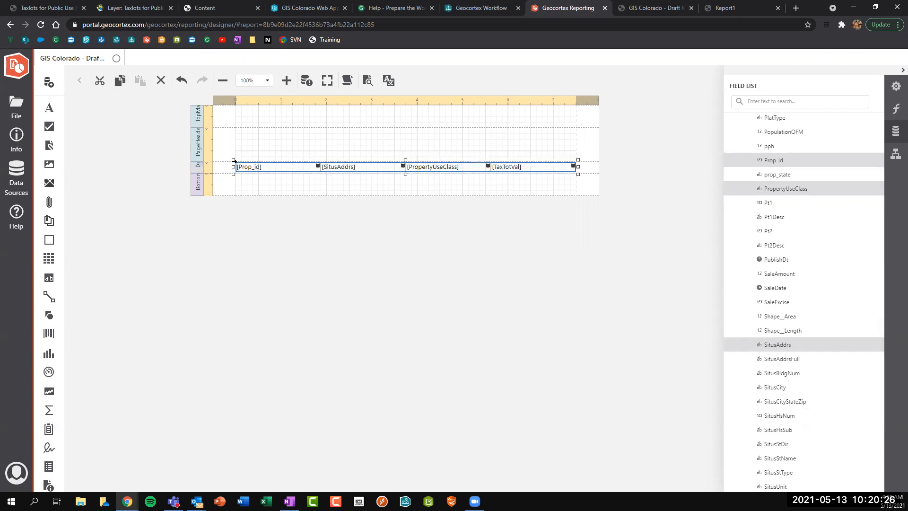
{"action": "left_click", "coordinate": [264, 169]}
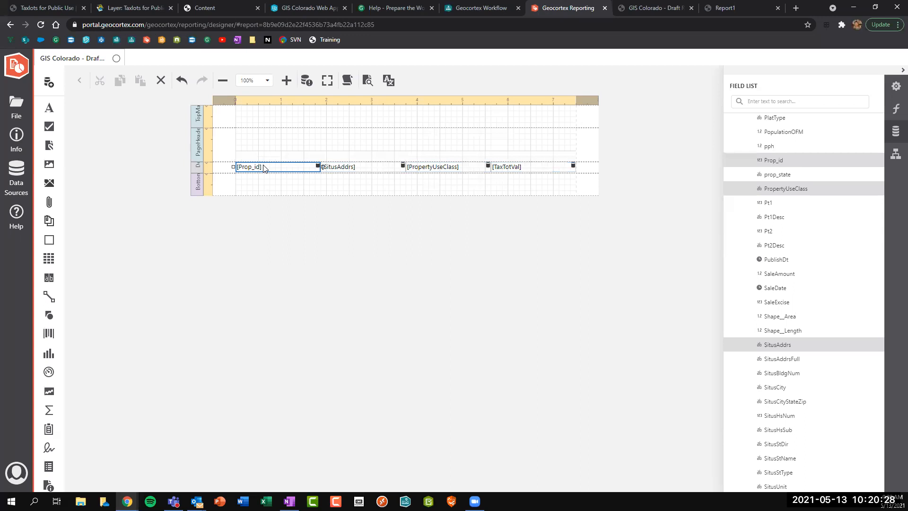
{"action": "left_click", "coordinate": [362, 172]}
{"action": "left_click", "coordinate": [482, 170]}
{"action": "left_click", "coordinate": [523, 168]}
{"action": "left_click", "coordinate": [518, 178]}
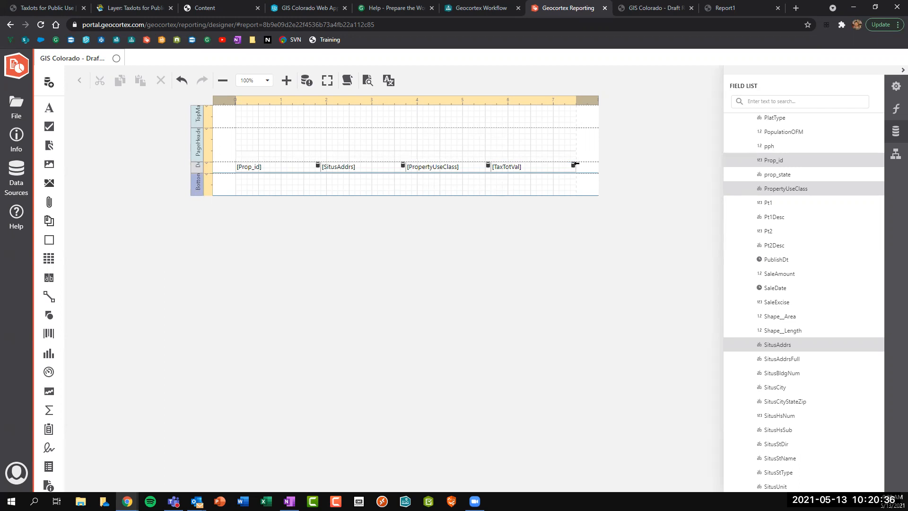
{"action": "left_click", "coordinate": [332, 169]}
{"action": "left_click", "coordinate": [441, 171]}
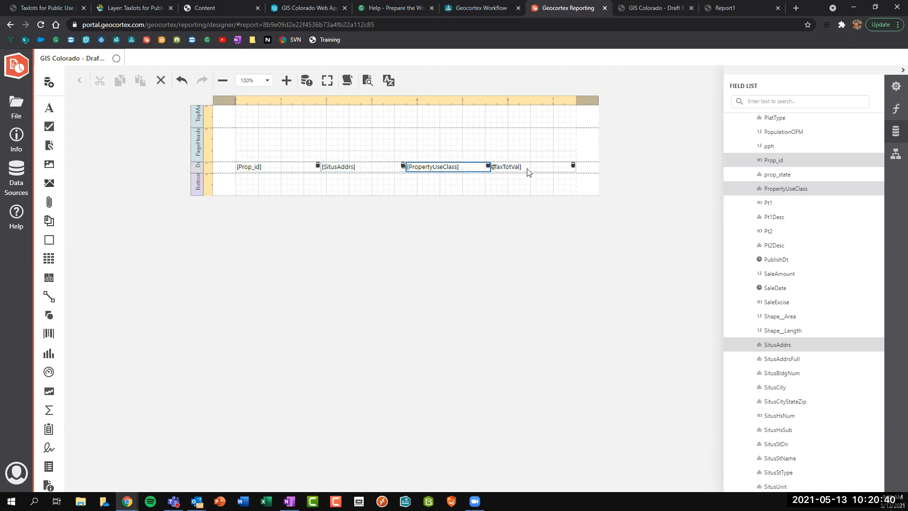
{"action": "left_click", "coordinate": [503, 183]}
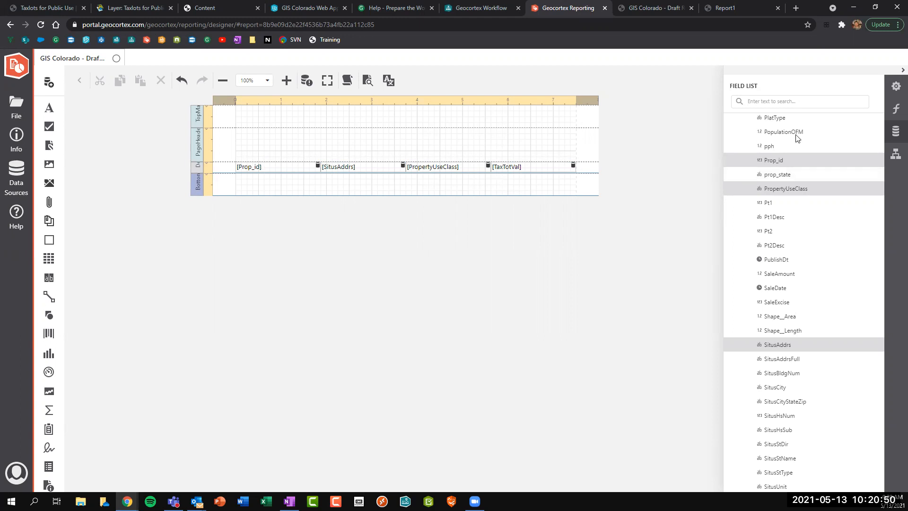
{"action": "left_click", "coordinate": [895, 88]}
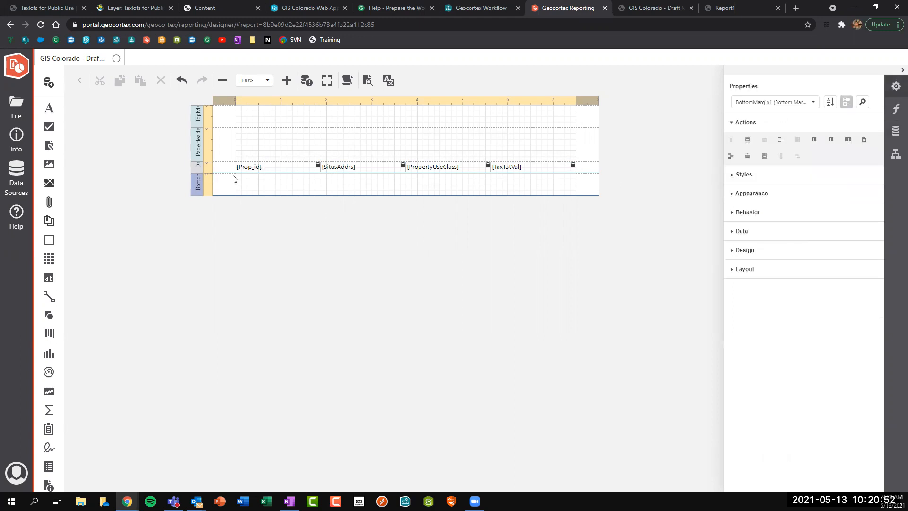
In Report Explorer, expand Detail1 > table1 and open tableRow1's properties with its edit pencil.
{"action": "left_click", "coordinate": [894, 155]}
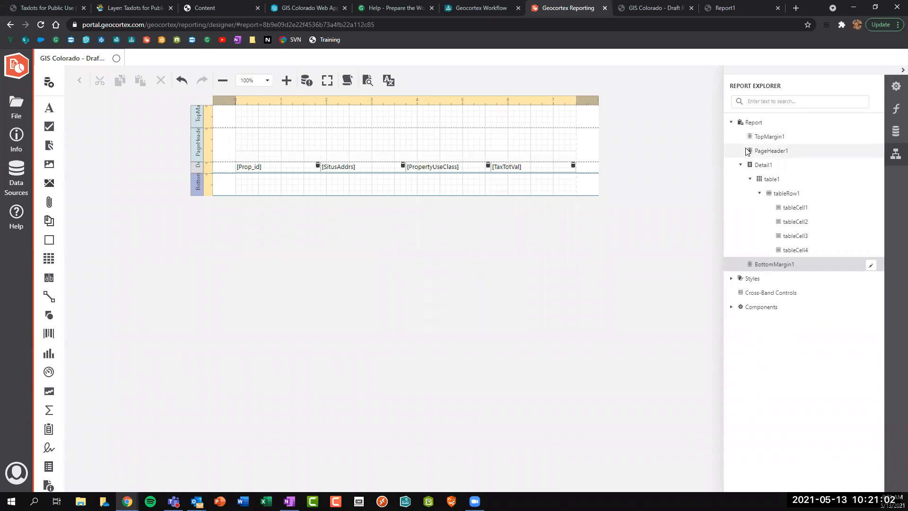
{"action": "left_click", "coordinate": [769, 137]}
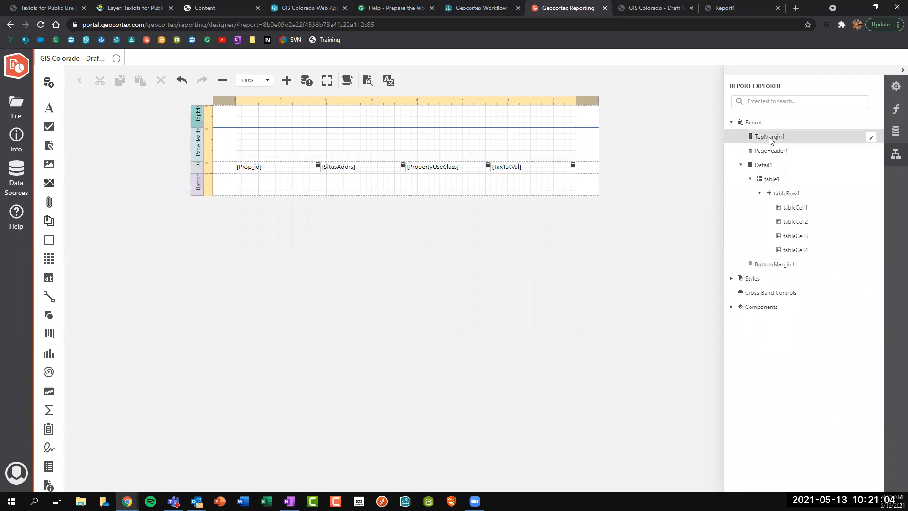
{"action": "left_click", "coordinate": [768, 151]}
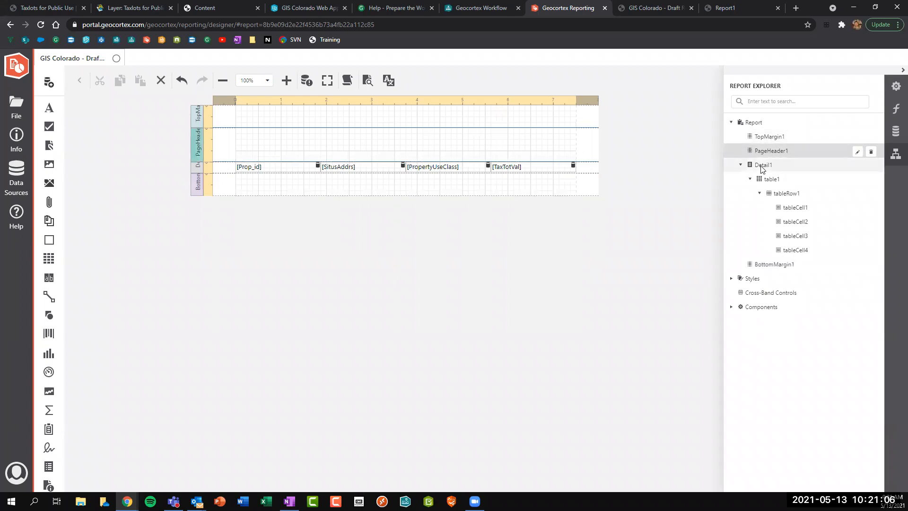
{"action": "left_click", "coordinate": [763, 165]}
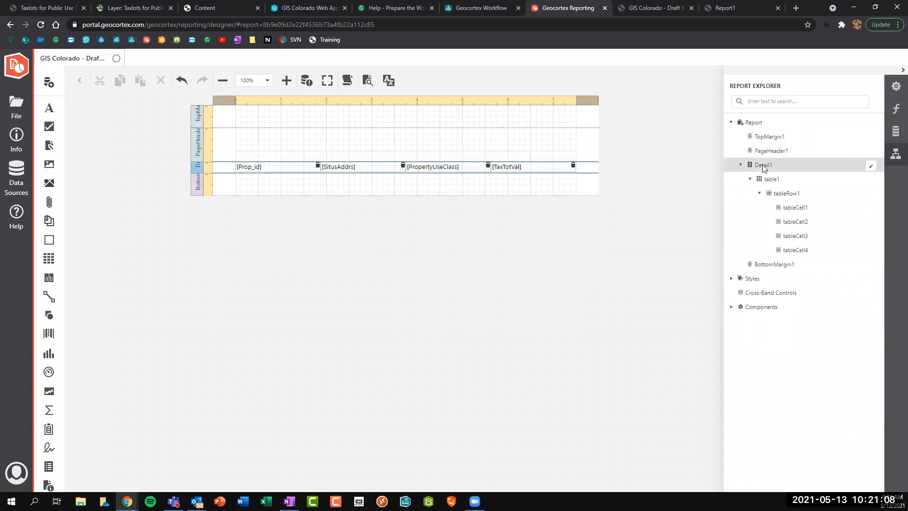
{"action": "left_click", "coordinate": [772, 180]}
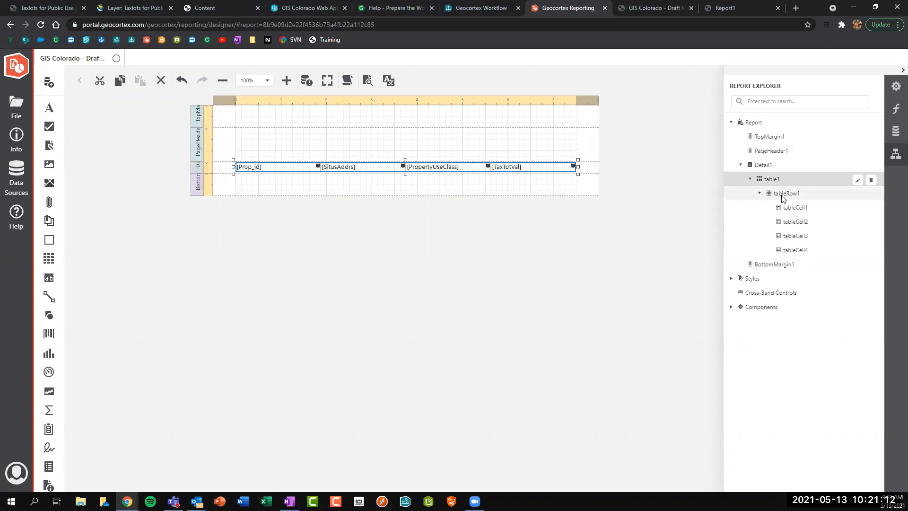
{"action": "left_click", "coordinate": [781, 197]}
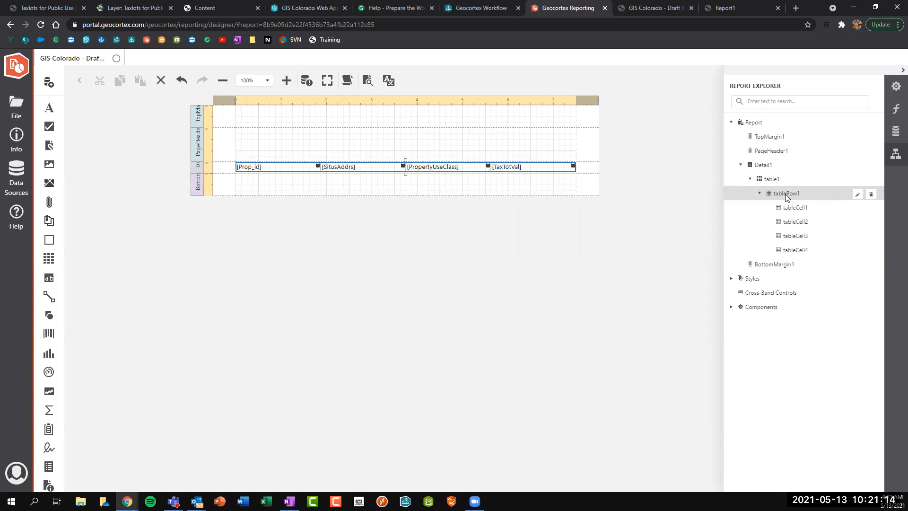
{"action": "left_click", "coordinate": [788, 209]}
{"action": "left_click", "coordinate": [793, 221]}
{"action": "left_click", "coordinate": [795, 238]}
{"action": "left_click", "coordinate": [801, 251]}
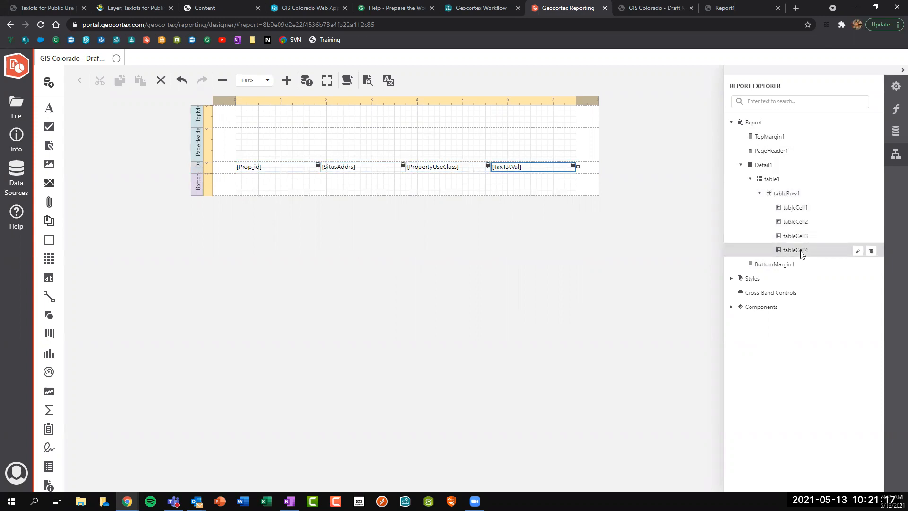
{"action": "left_click", "coordinate": [789, 195]}
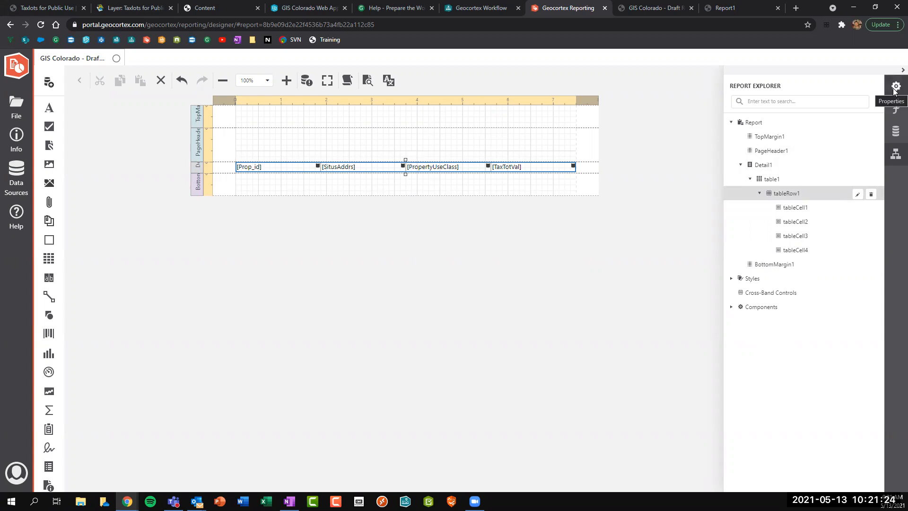
{"action": "left_click", "coordinate": [857, 194]}
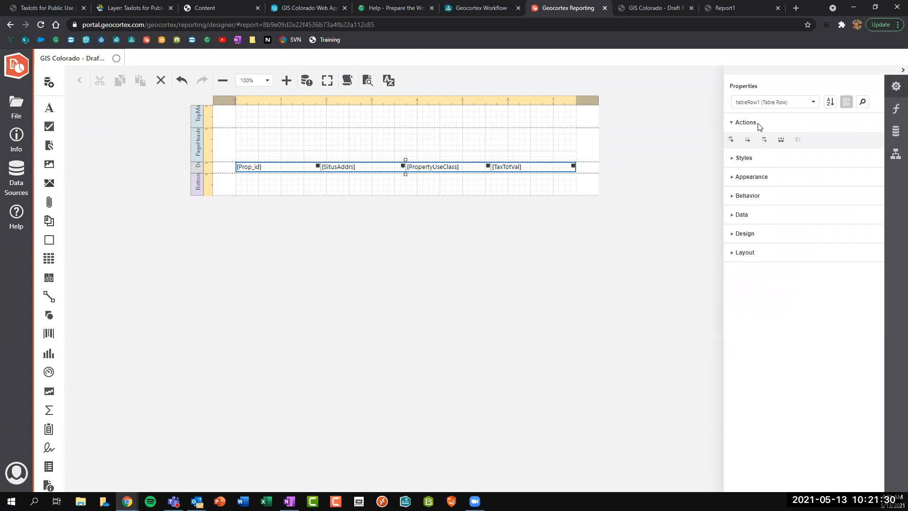
Insert a header row above the fields labelled Property ID, Address, Property Type, Property Value.
{"action": "left_click", "coordinate": [731, 140]}
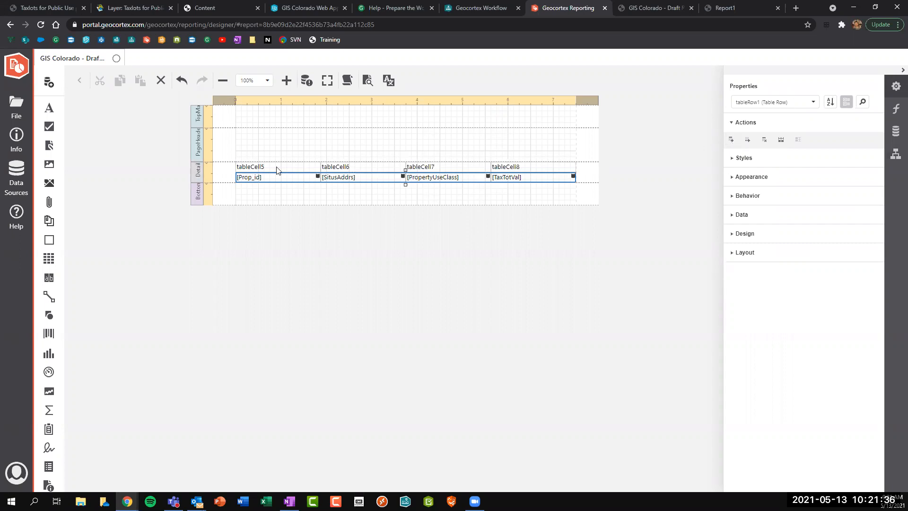
{"action": "left_click", "coordinate": [277, 170]}
{"action": "double_click", "coordinate": [277, 169]}
{"action": "type", "text": "Property ID"}
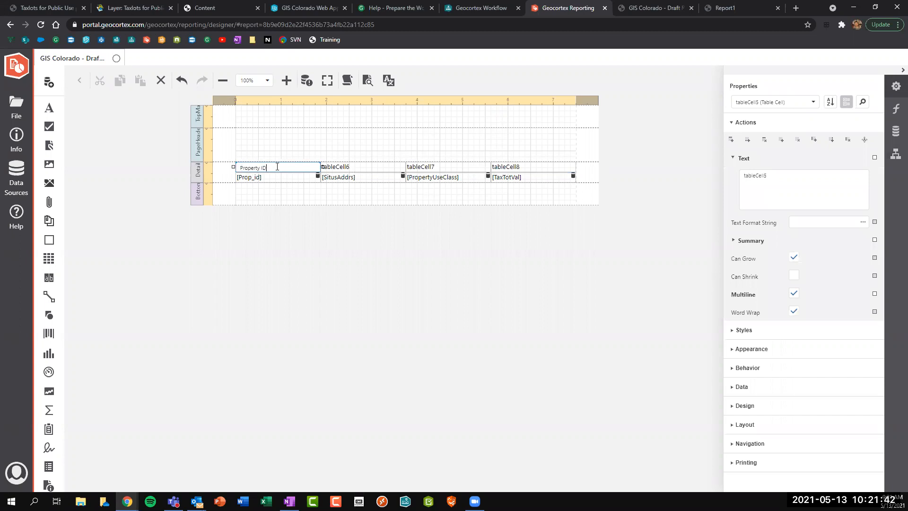
{"action": "double_click", "coordinate": [353, 168]}
{"action": "type", "text": "Address"}
{"action": "double_click", "coordinate": [424, 167]}
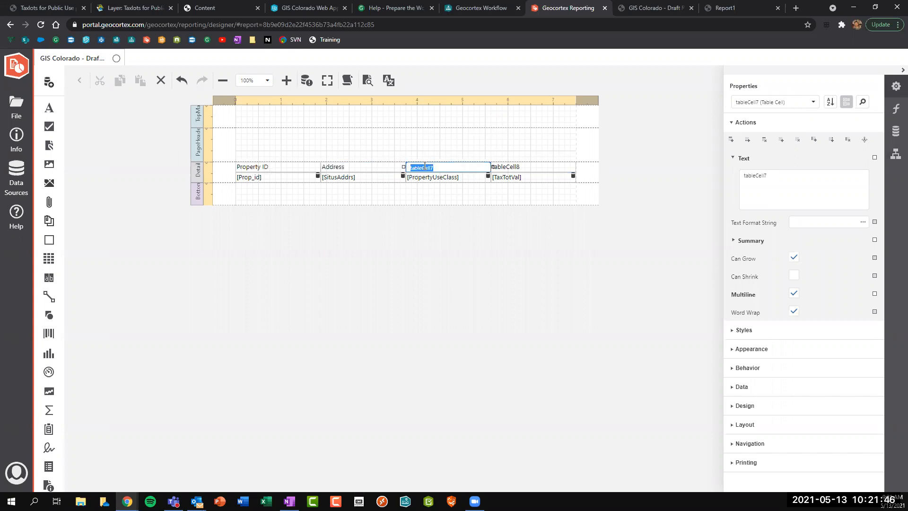
{"action": "type", "text": "Property "}
{"action": "type", "text": "er"}
{"action": "double_click", "coordinate": [544, 168]}
{"action": "type", "text": "Pro"}
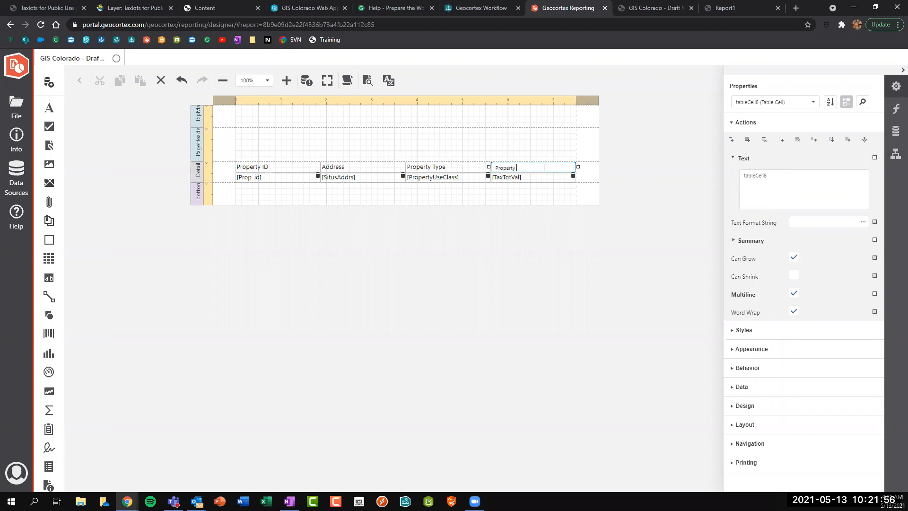
{"action": "left_click", "coordinate": [518, 204]}
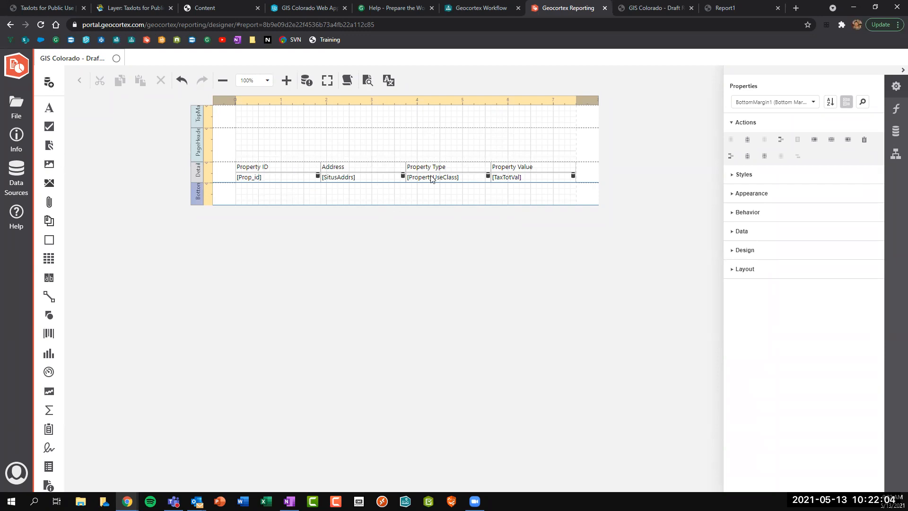
Give all four header cells a fully opaque green background colour.
{"action": "left_click", "coordinate": [272, 167]}
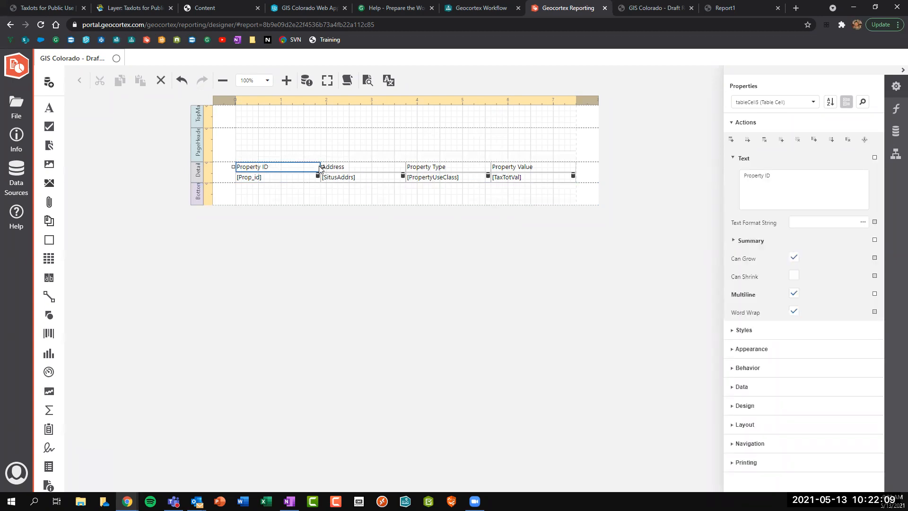
{"action": "left_click", "coordinate": [343, 169], "text": "shift"}
{"action": "left_click", "coordinate": [430, 169], "text": "shift"}
{"action": "left_click", "coordinate": [522, 169], "text": "shift"}
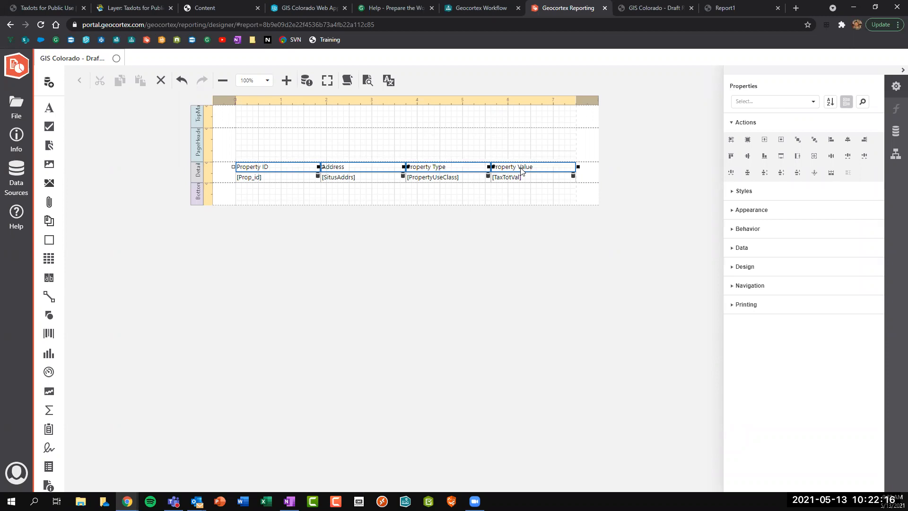
{"action": "left_click", "coordinate": [734, 212]}
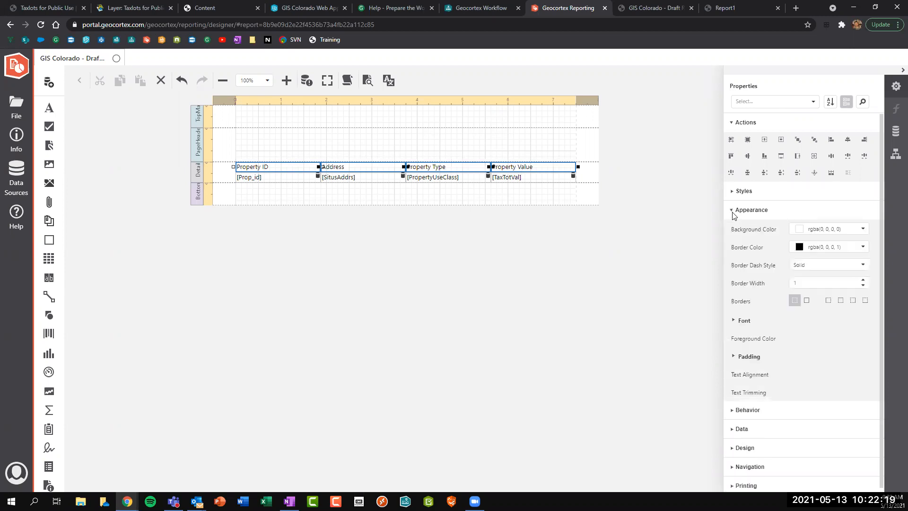
{"action": "left_click", "coordinate": [863, 230]}
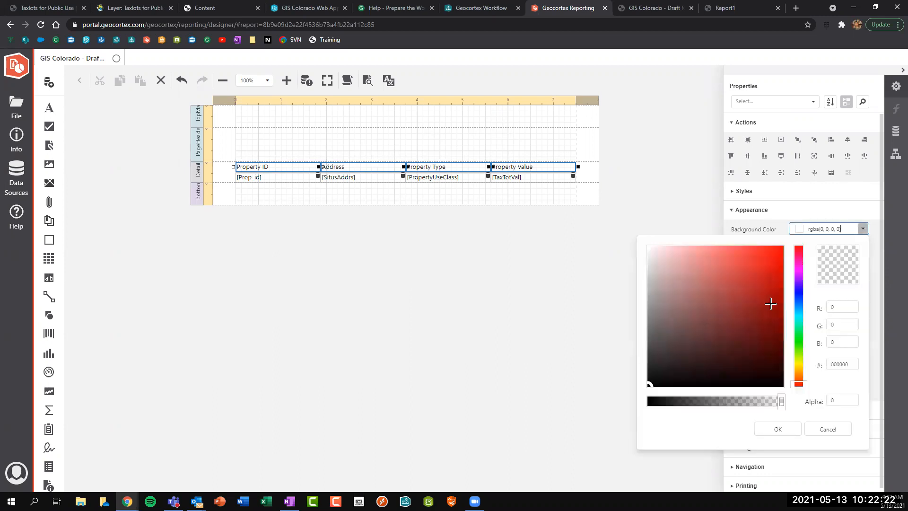
{"action": "mouse_move", "coordinate": [801, 348]}
{"action": "left_mouse_down"}
{"action": "mouse_move", "coordinate": [797, 289]}
{"action": "mouse_move", "coordinate": [799, 337]}
{"action": "left_mouse_up"}
{"action": "left_click_drag", "start_coordinate": [754, 277], "coordinate": [760, 308]}
{"action": "left_click", "coordinate": [667, 401]}
{"action": "left_click_drag", "start_coordinate": [623, 404], "coordinate": [623, 404]}
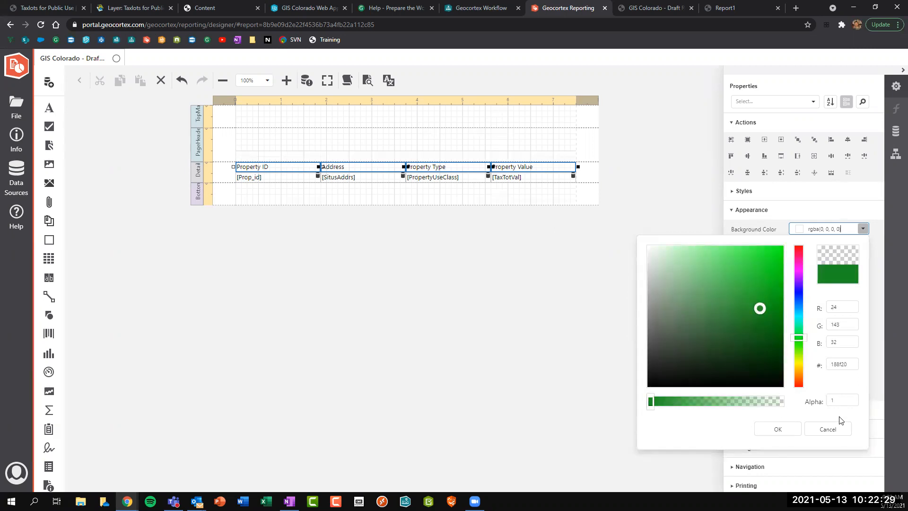
{"action": "left_click", "coordinate": [777, 428]}
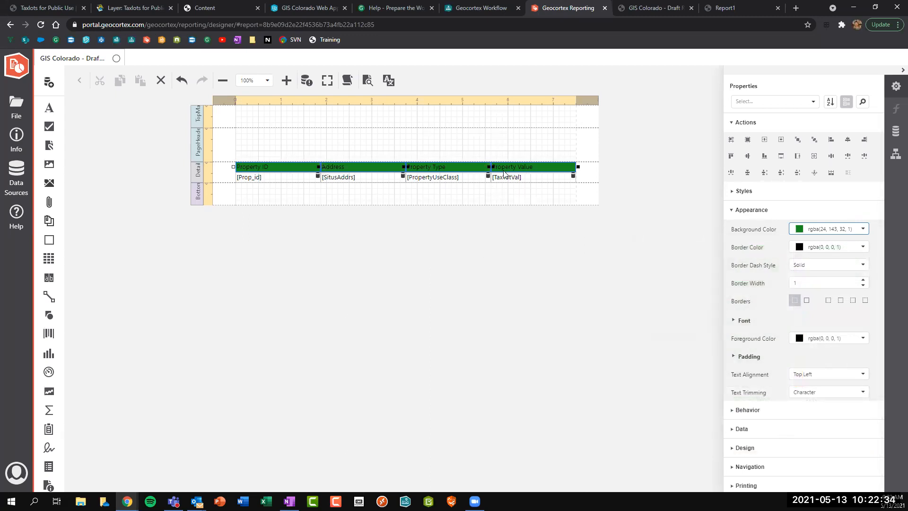
Make the header text white and bold, add all borders, and align it Middle Center.
{"action": "left_click", "coordinate": [866, 341]}
{"action": "mouse_move", "coordinate": [720, 243]}
{"action": "left_mouse_down"}
{"action": "mouse_move", "coordinate": [661, 177]}
{"action": "mouse_move", "coordinate": [597, 61]}
{"action": "left_mouse_up"}
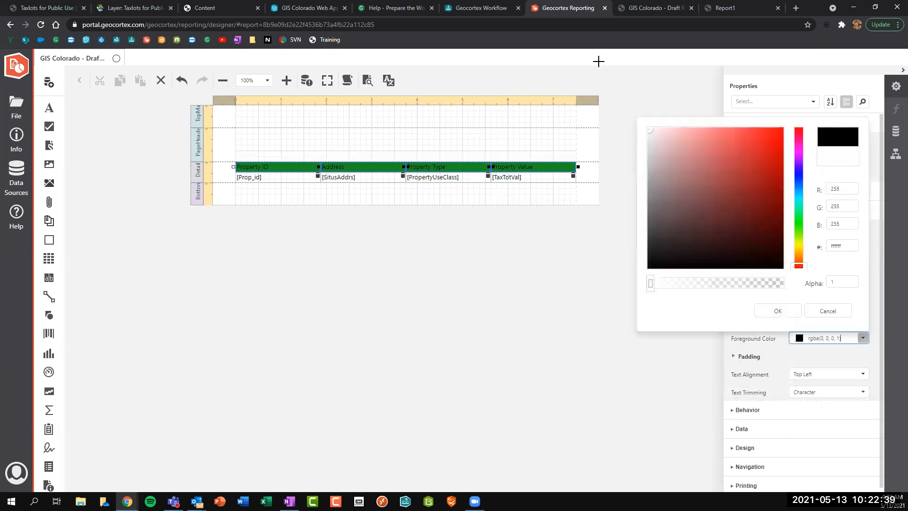
{"action": "left_click", "coordinate": [782, 313]}
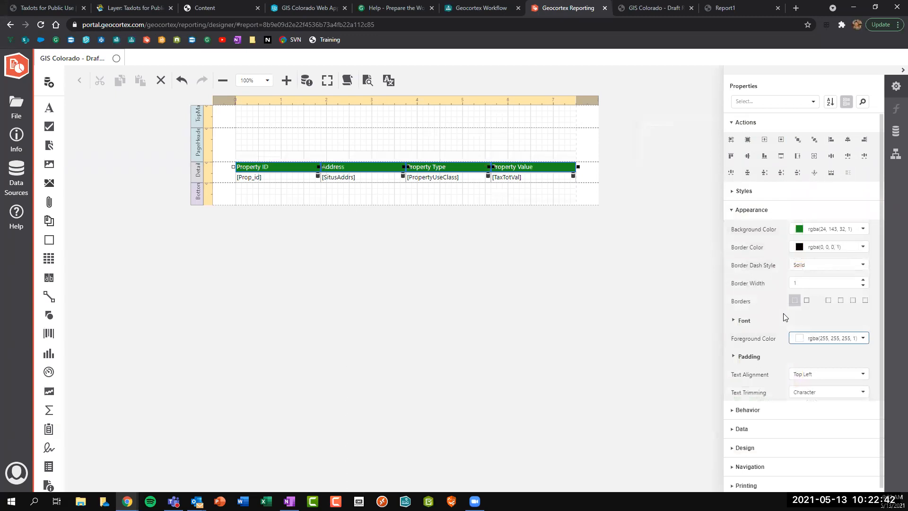
{"action": "left_click", "coordinate": [748, 318]}
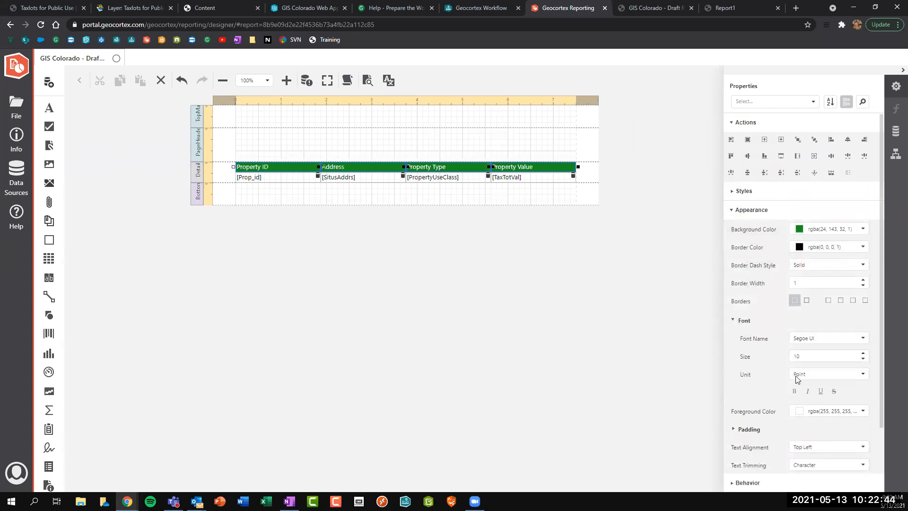
{"action": "left_click", "coordinate": [794, 391]}
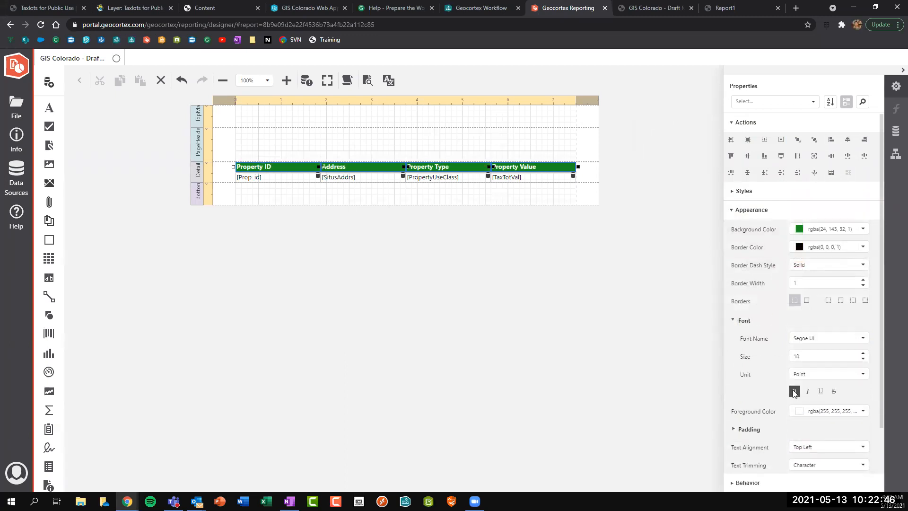
{"action": "left_click", "coordinate": [806, 302]}
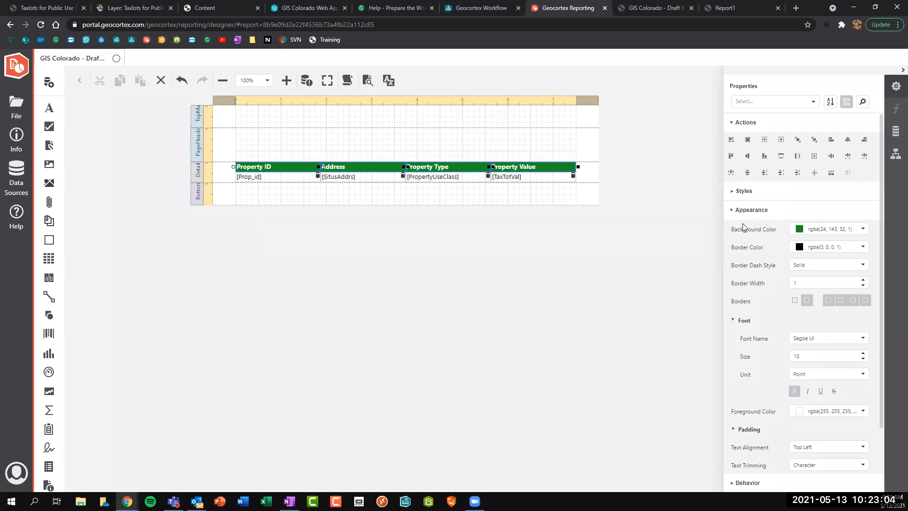
{"action": "scroll", "coordinate": [742, 227], "scroll_direction": "down", "scroll_amount": 1}
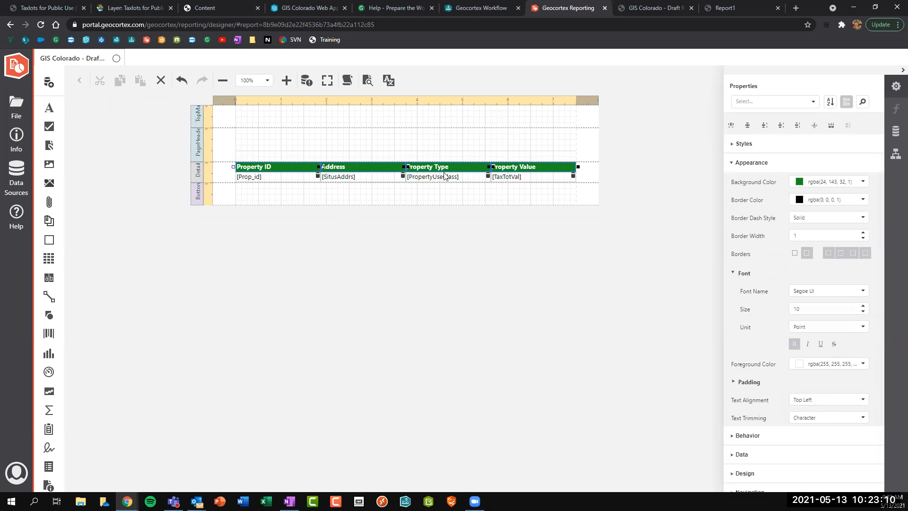
{"action": "left_click", "coordinate": [819, 401]}
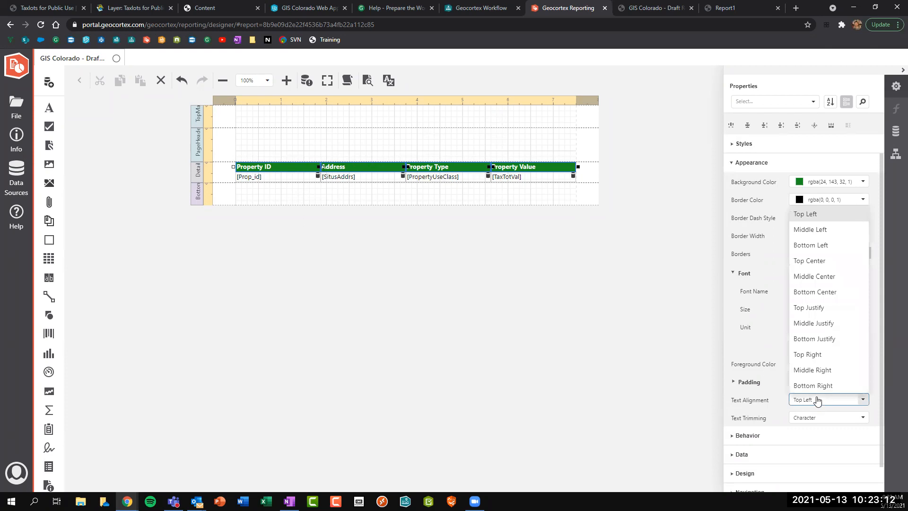
{"action": "left_click", "coordinate": [815, 277]}
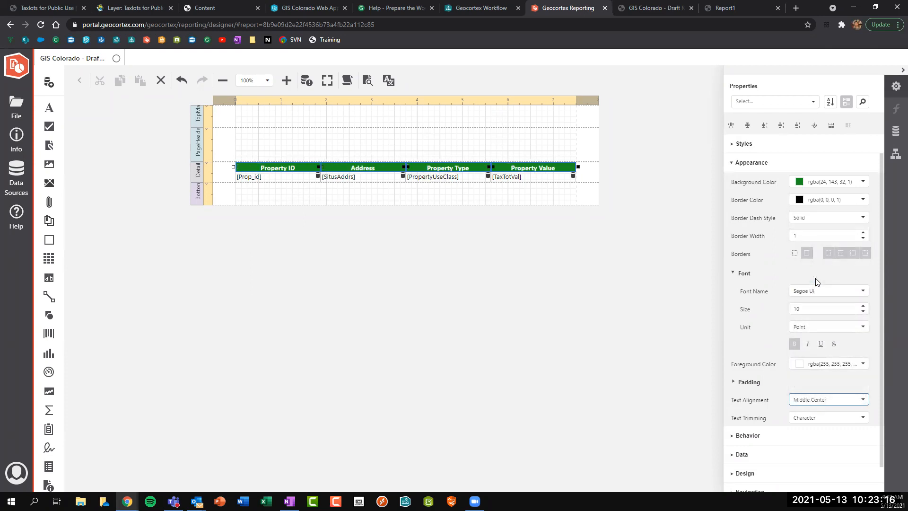
{"action": "left_click", "coordinate": [265, 179]}
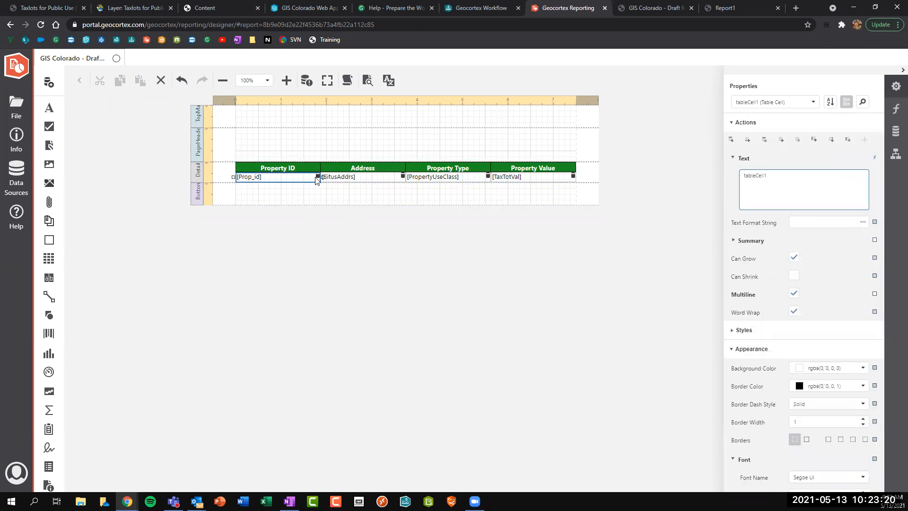
Give the Prop_id, SitusAddrs, PropertyUseClass and TaxTotVal cells all borders and Middle Center alignment.
{"action": "left_click", "coordinate": [403, 182], "text": "ctrl"}
{"action": "left_click", "coordinate": [432, 182], "text": "ctrl"}
{"action": "left_click", "coordinate": [510, 178], "text": "ctrl"}
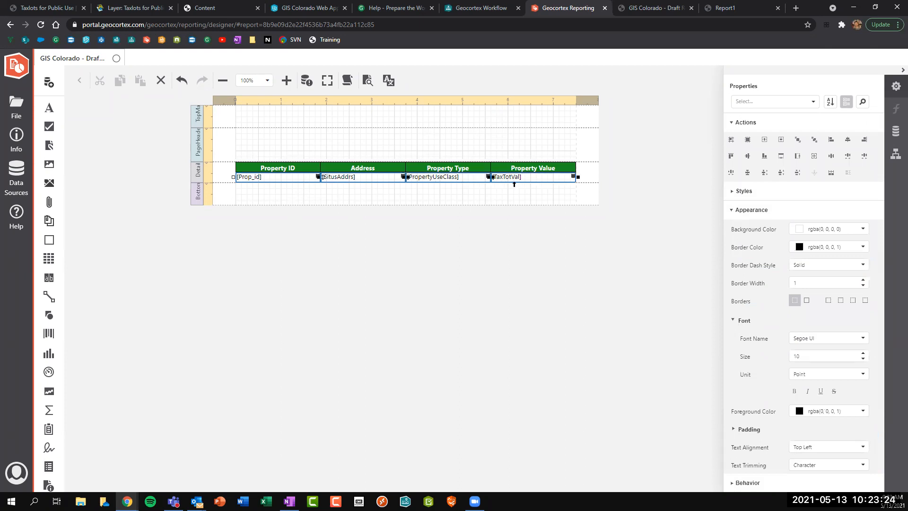
{"action": "left_click", "coordinate": [806, 300]}
{"action": "scroll", "coordinate": [805, 302], "scroll_direction": "down", "scroll_amount": 1}
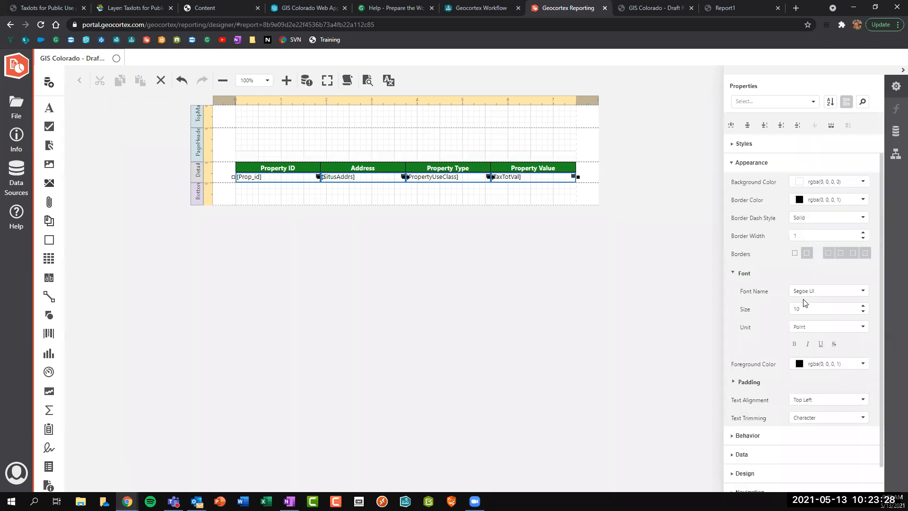
{"action": "left_click", "coordinate": [811, 405]}
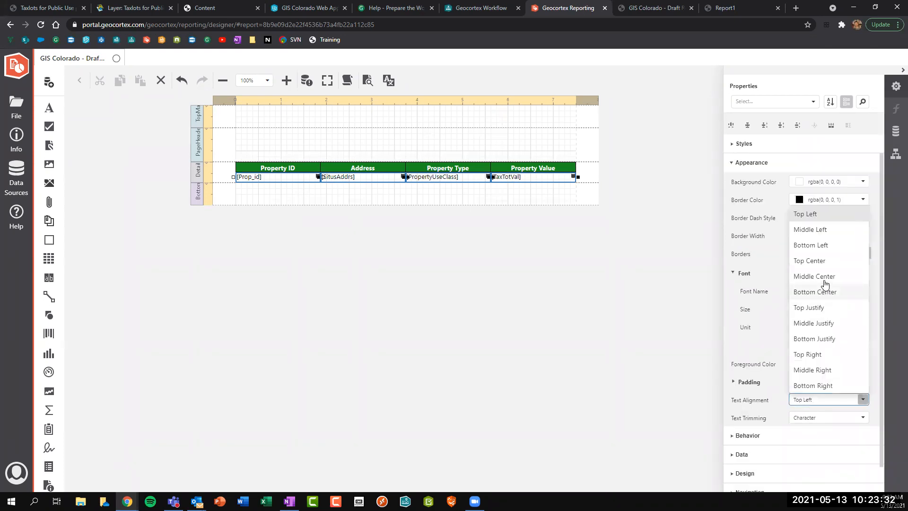
{"action": "left_click", "coordinate": [825, 277]}
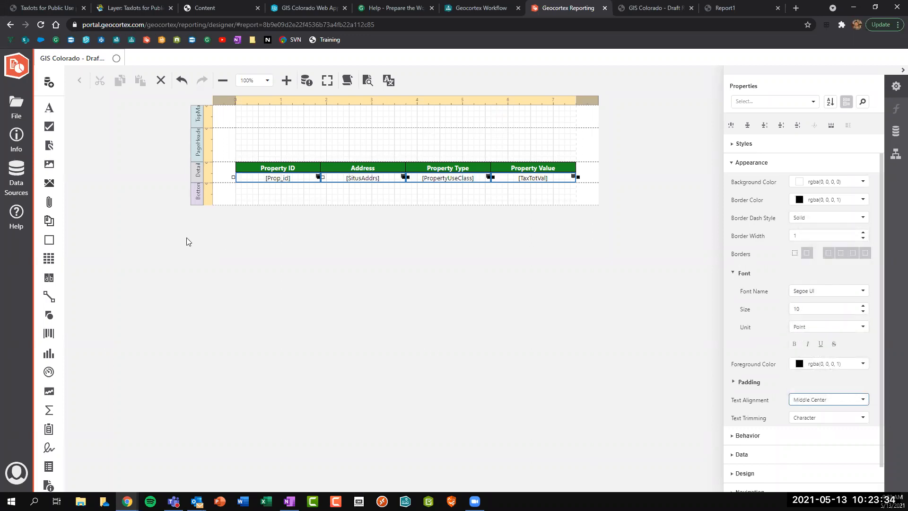
{"action": "left_click", "coordinate": [198, 170]}
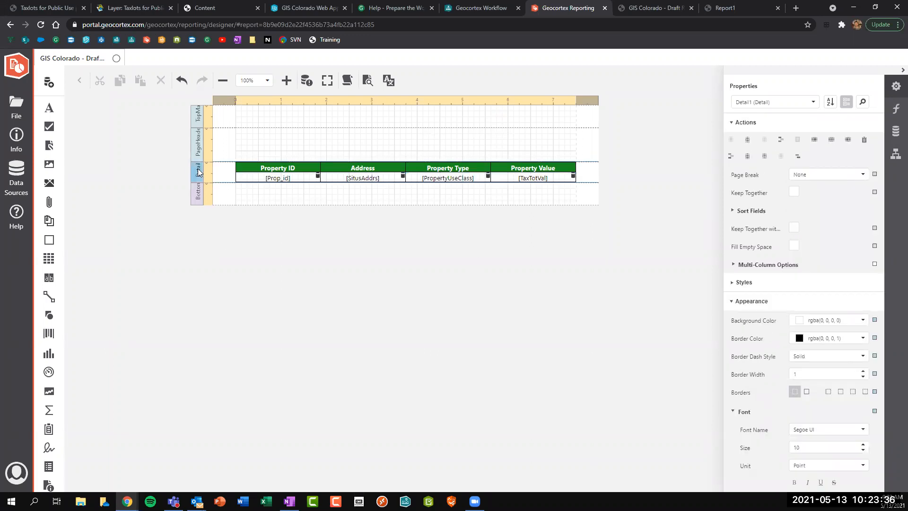
{"action": "left_click", "coordinate": [731, 282]}
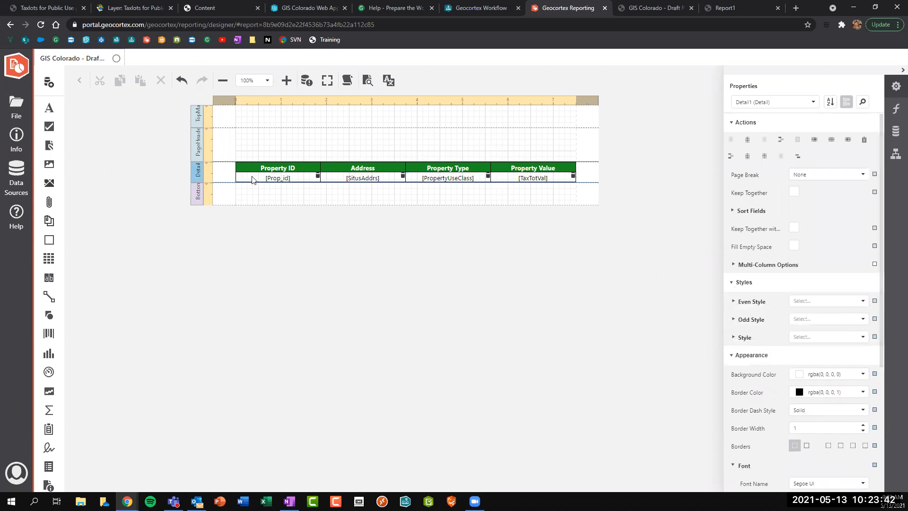
Run a PDF preview for FeatureIds 1,2,3,4, then return to the designer.
{"action": "left_click", "coordinate": [364, 82]}
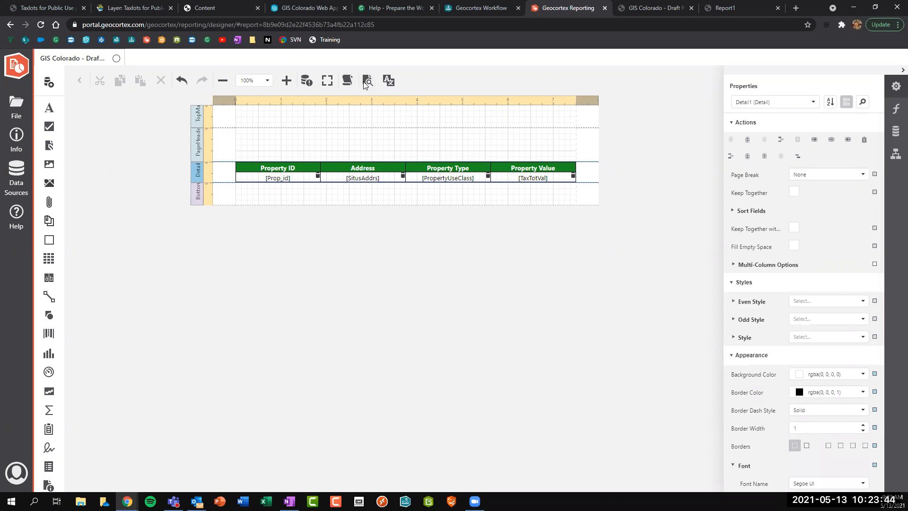
{"action": "left_click", "coordinate": [346, 282]}
{"action": "type", "text": "1,2,3,4,"}
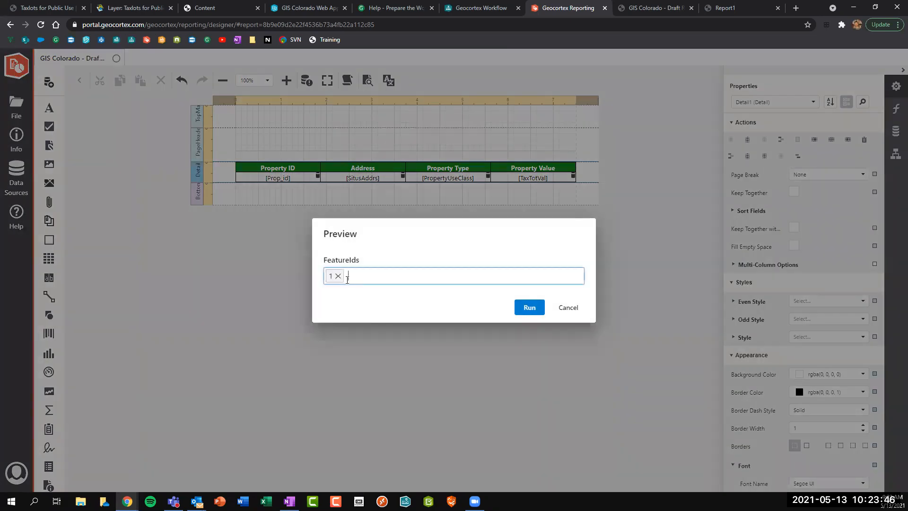
{"action": "left_click", "coordinate": [524, 307]}
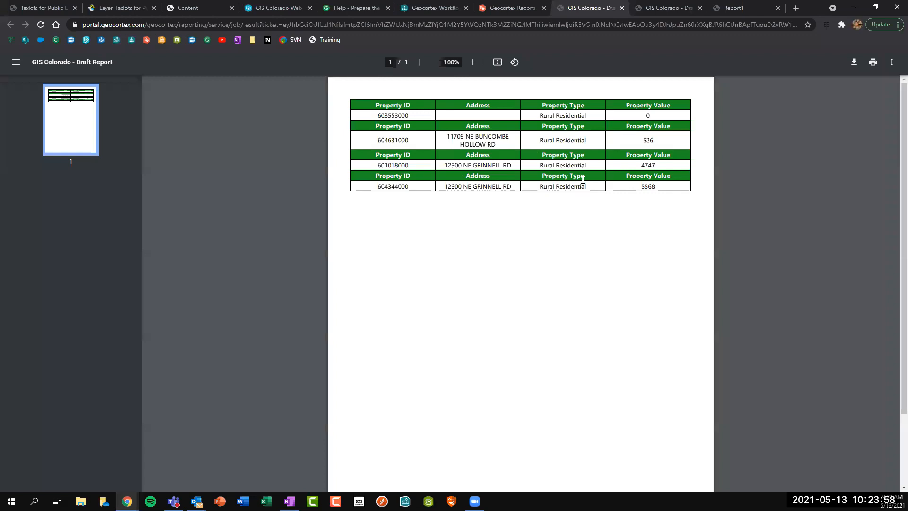
{"action": "left_click", "coordinate": [504, 7]}
Place a picture box in the page header for the VertiGIS logo image.
{"action": "left_click", "coordinate": [199, 155]}
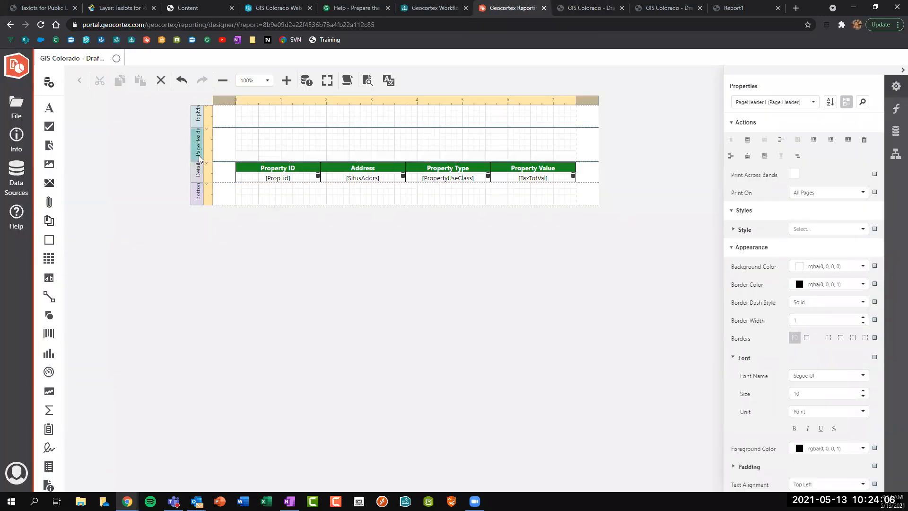
{"action": "left_click_drag", "start_coordinate": [51, 168], "coordinate": [384, 150]}
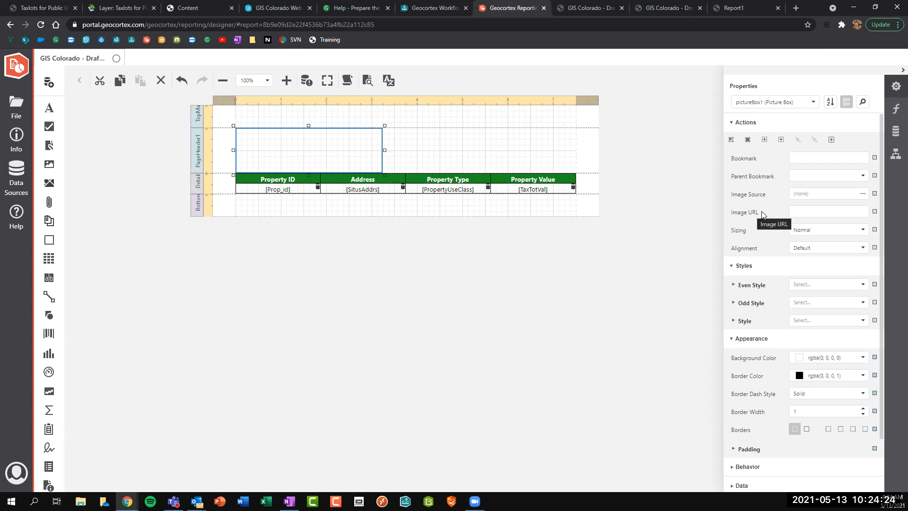
{"action": "left_click", "coordinate": [796, 212]}
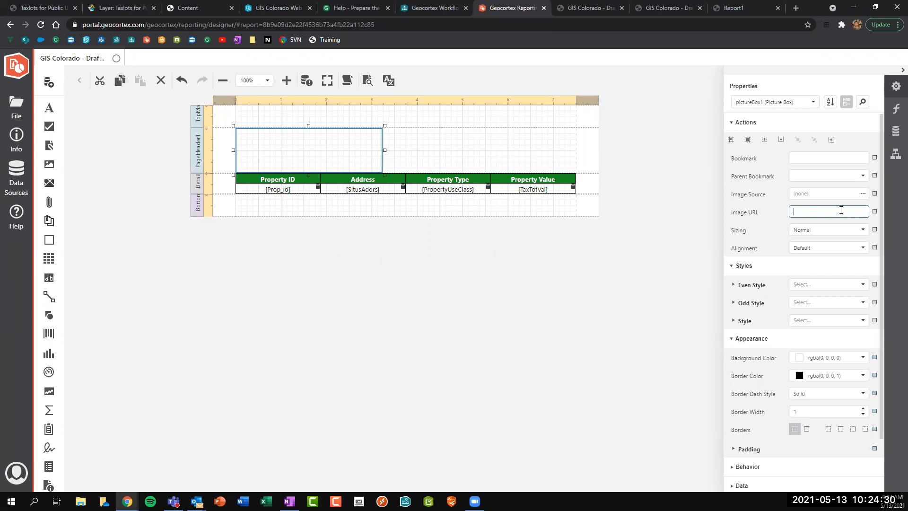
{"action": "left_click", "coordinate": [862, 194]}
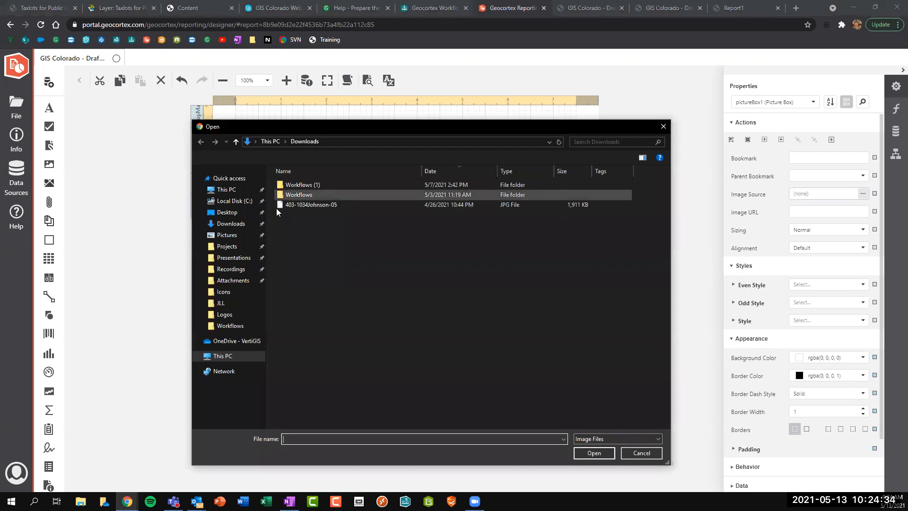
{"action": "left_click", "coordinate": [223, 212]}
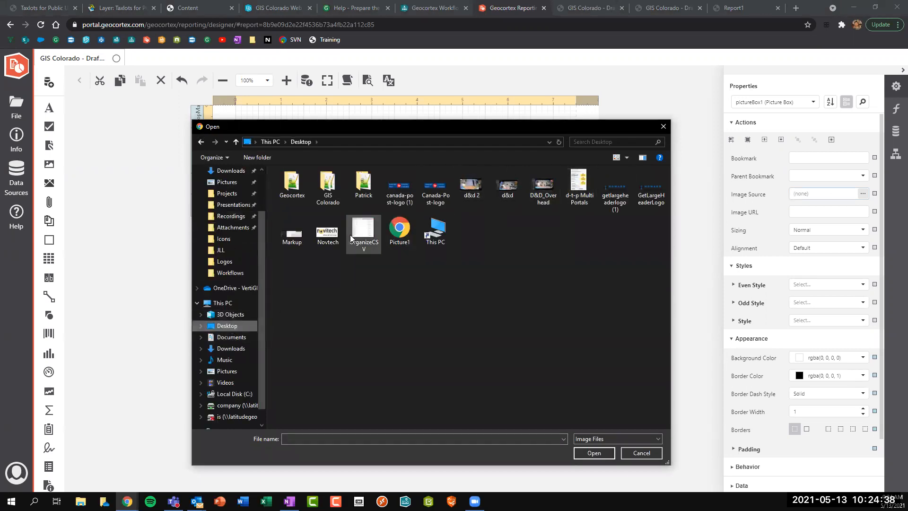
{"action": "key", "text": "Escape"}
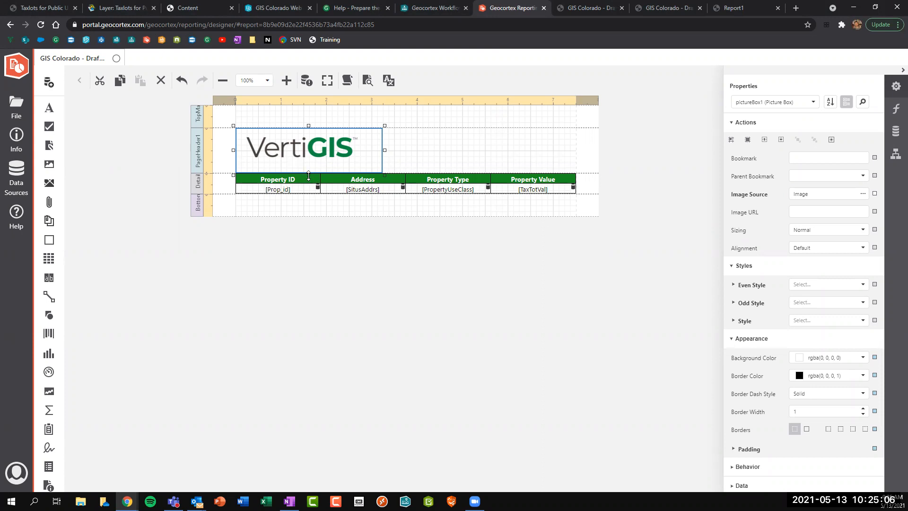
Shorten the logo box and the page header so the table sits just below.
{"action": "left_click_drag", "start_coordinate": [308, 166], "coordinate": [308, 164]}
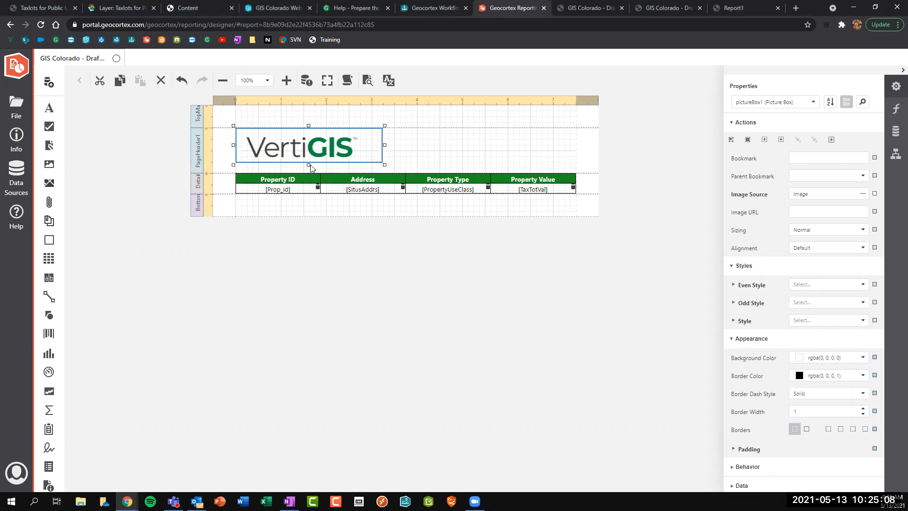
{"action": "left_click", "coordinate": [191, 162]}
{"action": "left_click_drag", "start_coordinate": [197, 173], "coordinate": [199, 163]}
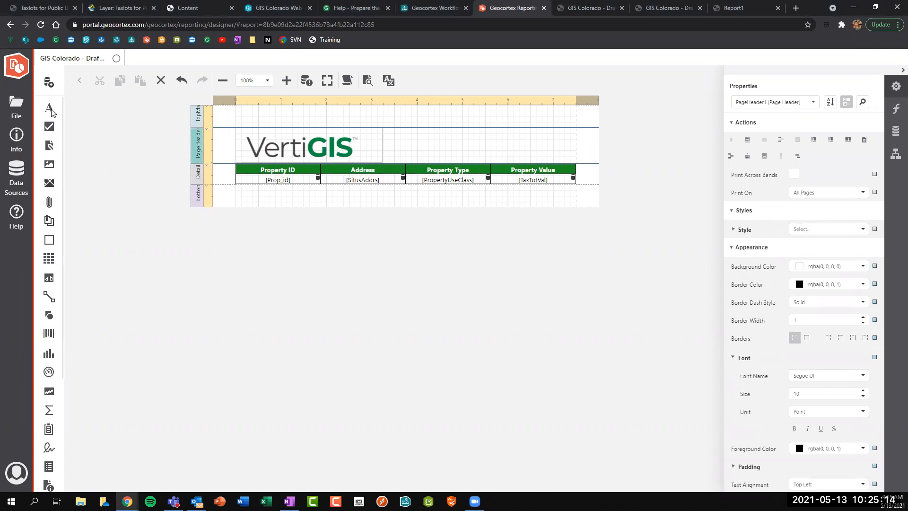
Add a label reading 'Parcel Report' beside the logo in the page header.
{"action": "left_click_drag", "start_coordinate": [48, 108], "coordinate": [463, 161]}
{"action": "double_click", "coordinate": [393, 146]}
{"action": "type", "text": "Parcel Report"}
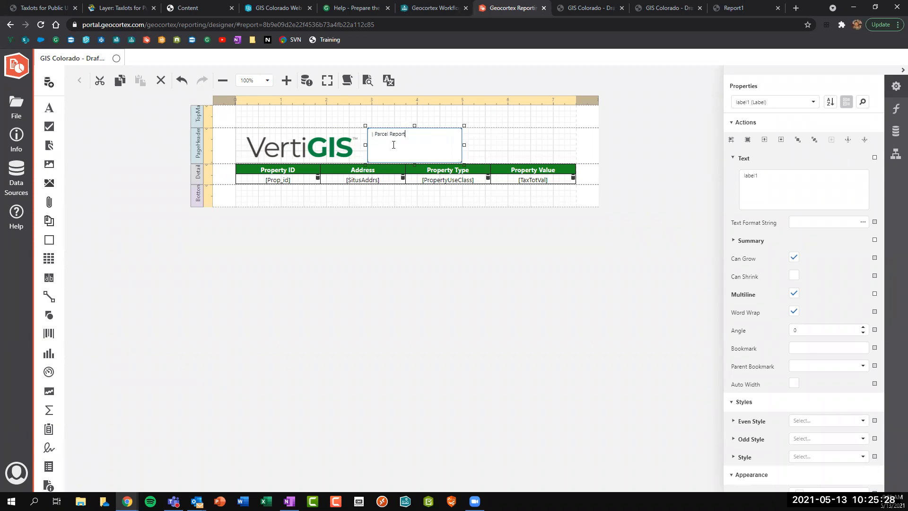
{"action": "left_click", "coordinate": [479, 143]}
{"action": "left_click", "coordinate": [417, 142]}
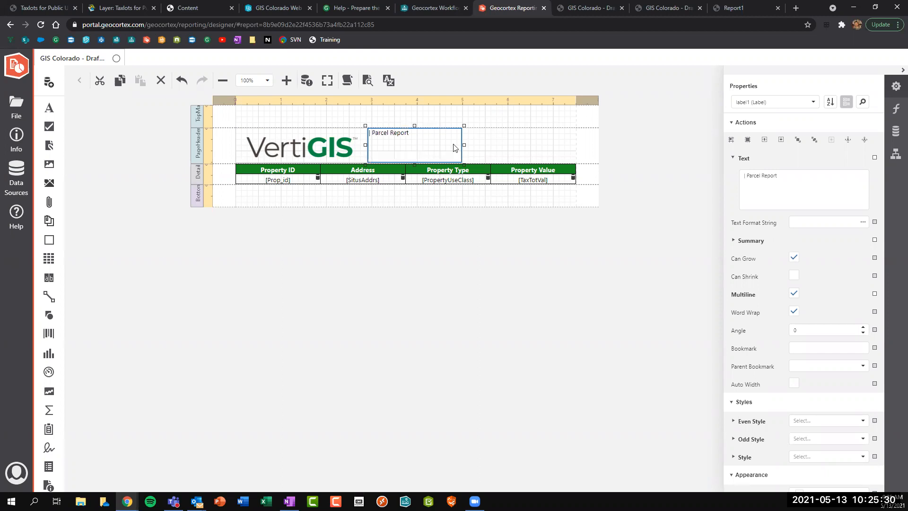
Set the title's alignment to Middle Left and its font size to 20.
{"action": "scroll", "coordinate": [787, 295], "scroll_direction": "down", "scroll_amount": 3}
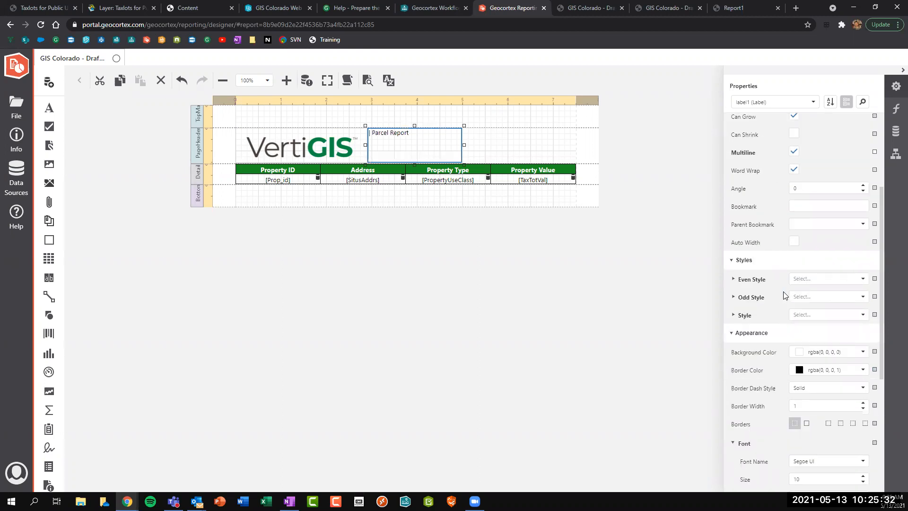
{"action": "scroll", "coordinate": [782, 295], "scroll_direction": "down", "scroll_amount": 4}
{"action": "left_click", "coordinate": [817, 382]}
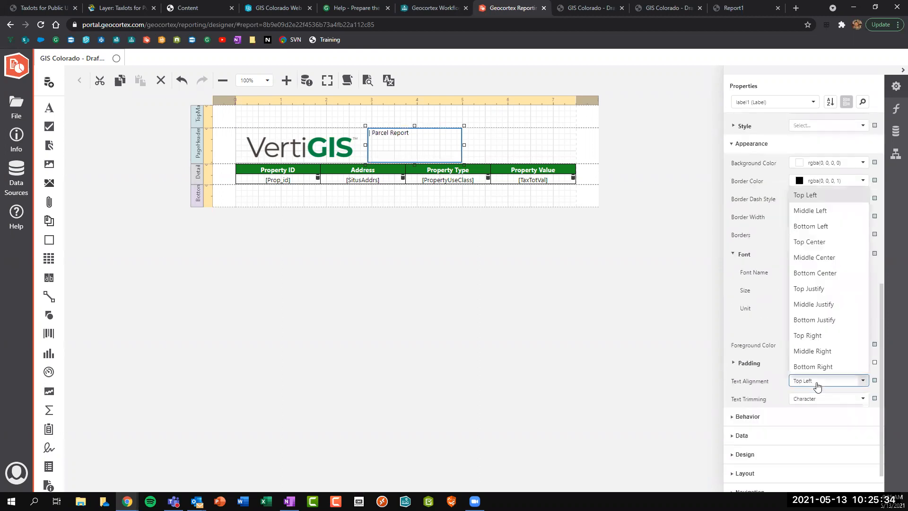
{"action": "left_click", "coordinate": [809, 211]}
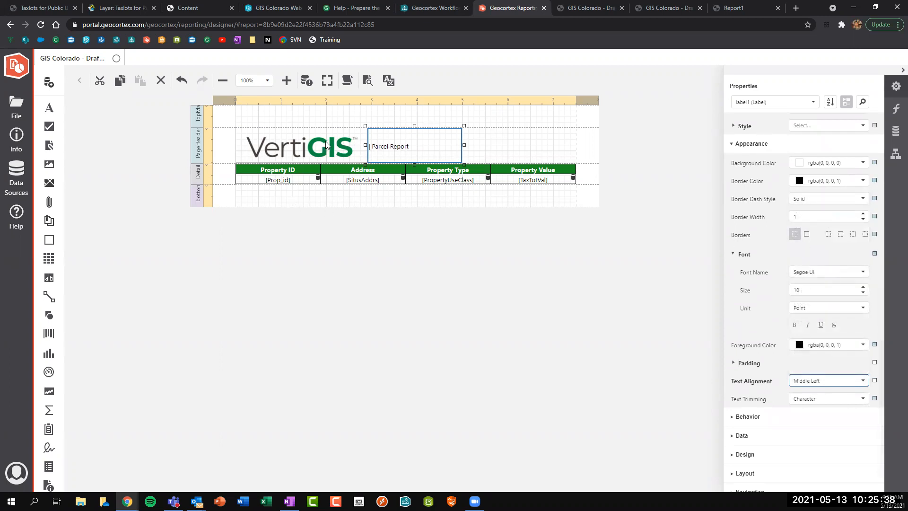
{"action": "left_click", "coordinate": [863, 287]}
{"action": "left_click", "coordinate": [863, 287]}
{"action": "left_click", "coordinate": [863, 287]}
{"action": "left_click", "coordinate": [863, 287]}
{"action": "left_click", "coordinate": [863, 287]}
{"action": "left_click", "coordinate": [863, 287]}
{"action": "left_click", "coordinate": [863, 287]}
{"action": "left_click", "coordinate": [864, 287]}
{"action": "left_click", "coordinate": [864, 287]}
{"action": "left_click", "coordinate": [863, 287]}
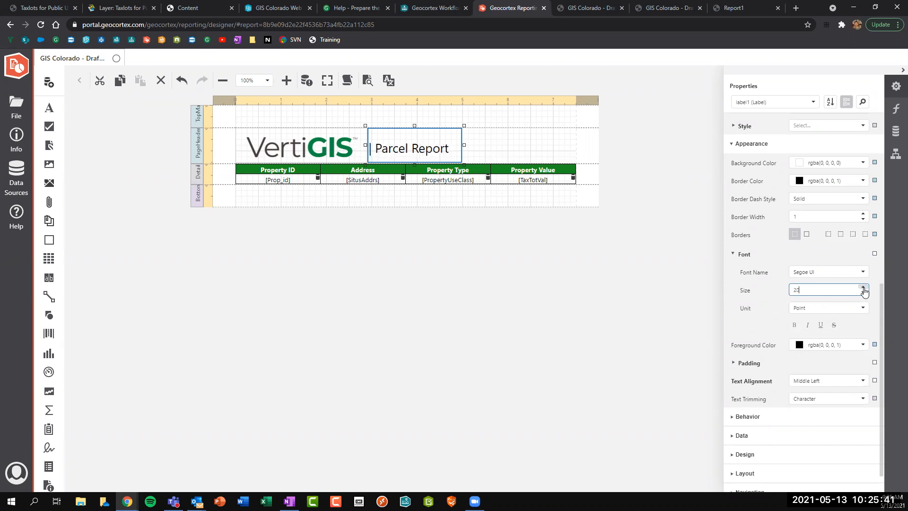
{"action": "left_click", "coordinate": [493, 294]}
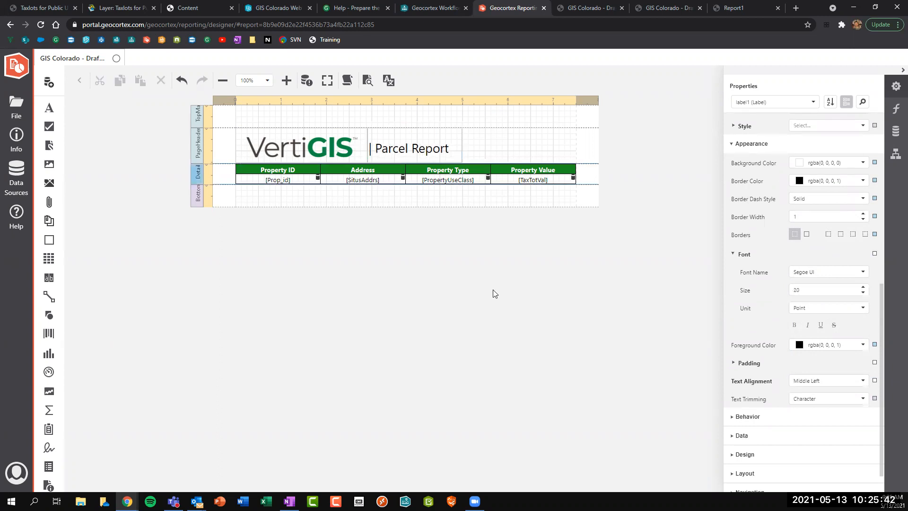
{"action": "left_click", "coordinate": [198, 161]}
Heighten the page header and draw a black horizontal line of width 10 beneath the logo and title.
{"action": "left_click_drag", "start_coordinate": [197, 163], "coordinate": [198, 175]}
{"action": "mouse_move", "coordinate": [57, 295]}
{"action": "left_mouse_down"}
{"action": "mouse_move", "coordinate": [242, 182]}
{"action": "mouse_move", "coordinate": [251, 166]}
{"action": "mouse_move", "coordinate": [576, 169]}
{"action": "left_mouse_up"}
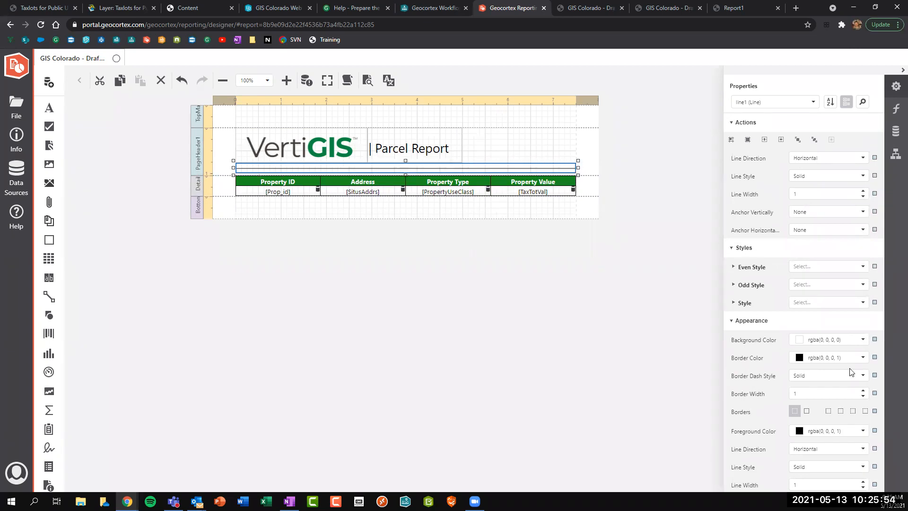
{"action": "scroll", "coordinate": [841, 339], "scroll_direction": "down", "scroll_amount": 2}
{"action": "left_click", "coordinate": [863, 387]}
{"action": "left_click", "coordinate": [862, 386]}
{"action": "left_click", "coordinate": [862, 387]}
{"action": "left_click", "coordinate": [862, 387]}
{"action": "left_click", "coordinate": [862, 387]}
{"action": "left_click", "coordinate": [862, 387]}
{"action": "left_click", "coordinate": [862, 387]}
{"action": "left_click", "coordinate": [862, 387]}
{"action": "left_click", "coordinate": [863, 386]}
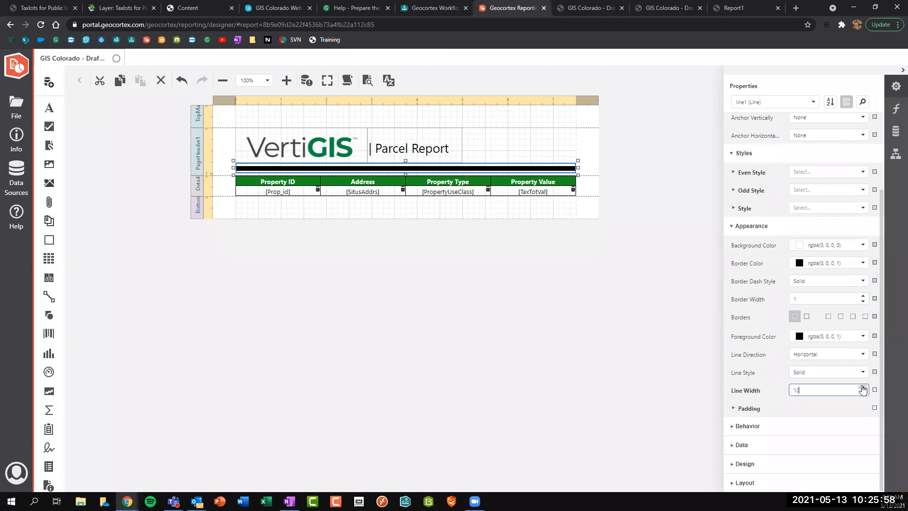
{"action": "left_click", "coordinate": [523, 318]}
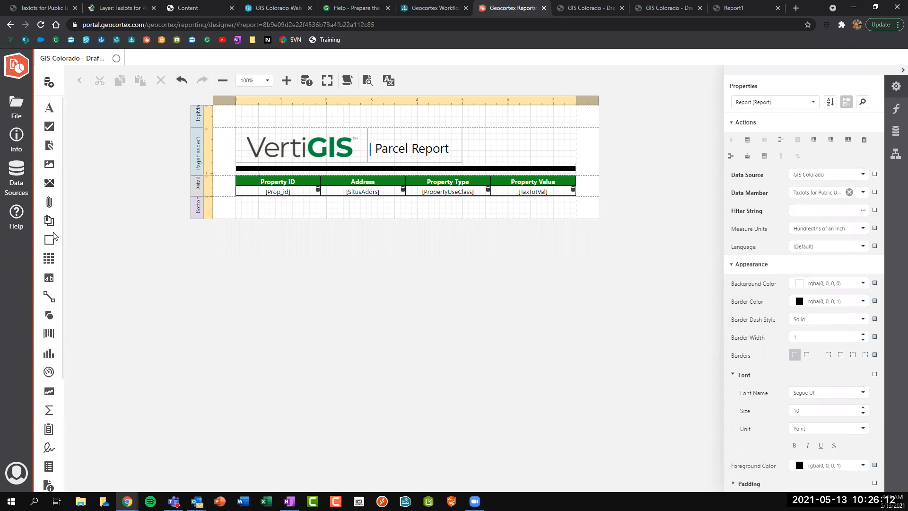
Place a Page Info field at the header's right showing Current Date and Time, aligned Top Right.
{"action": "scroll", "coordinate": [49, 240], "scroll_direction": "down", "scroll_amount": 2}
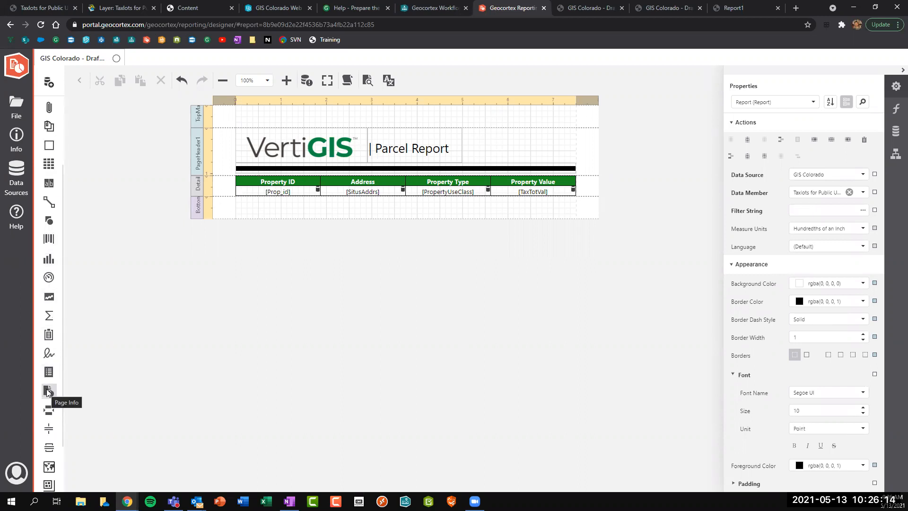
{"action": "left_click_drag", "start_coordinate": [48, 394], "coordinate": [478, 158]}
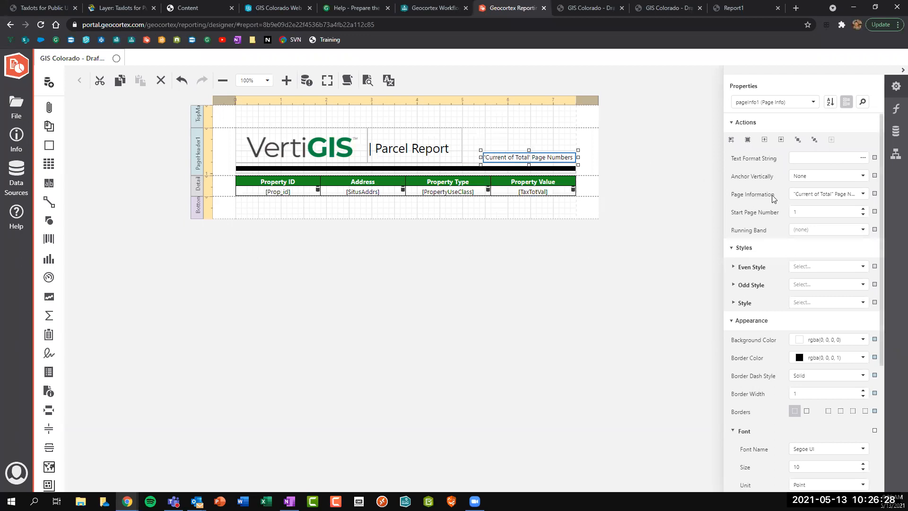
{"action": "left_click", "coordinate": [863, 194]}
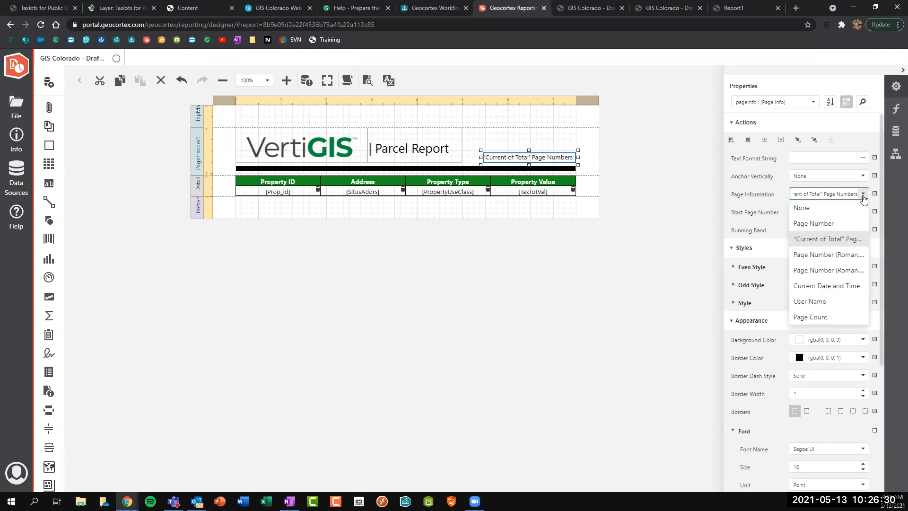
{"action": "left_click", "coordinate": [827, 286]}
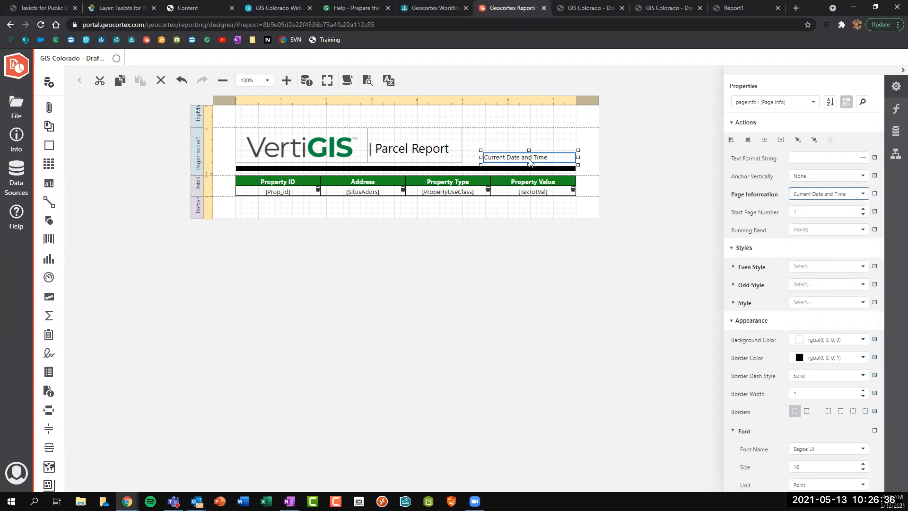
{"action": "scroll", "coordinate": [791, 231], "scroll_direction": "down", "scroll_amount": 4}
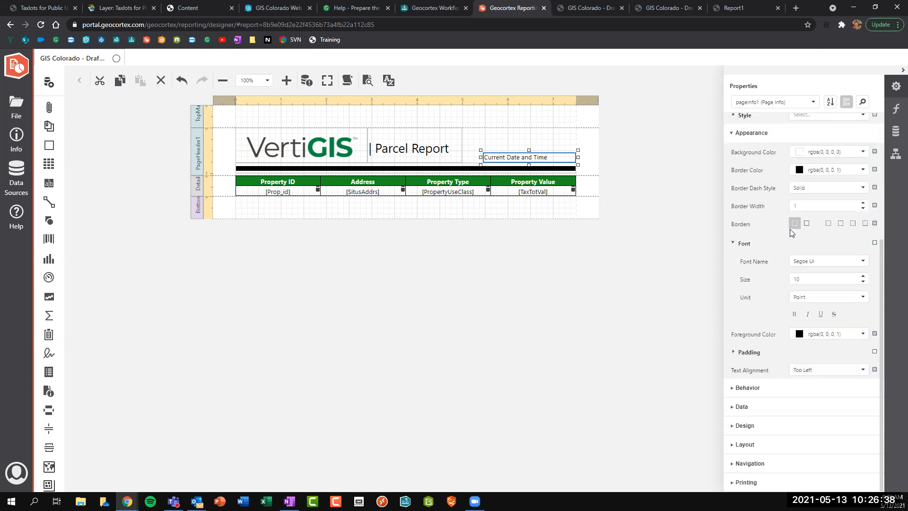
{"action": "left_click", "coordinate": [858, 369]}
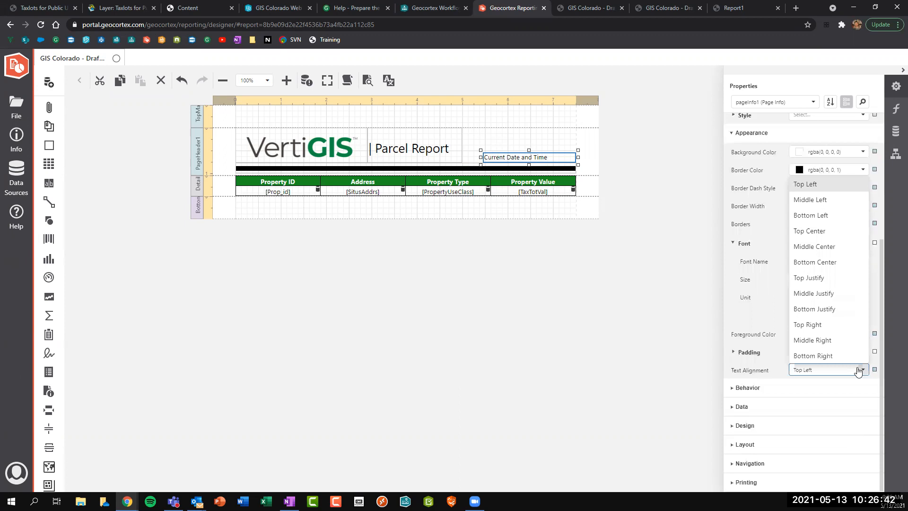
{"action": "left_click", "coordinate": [827, 325]}
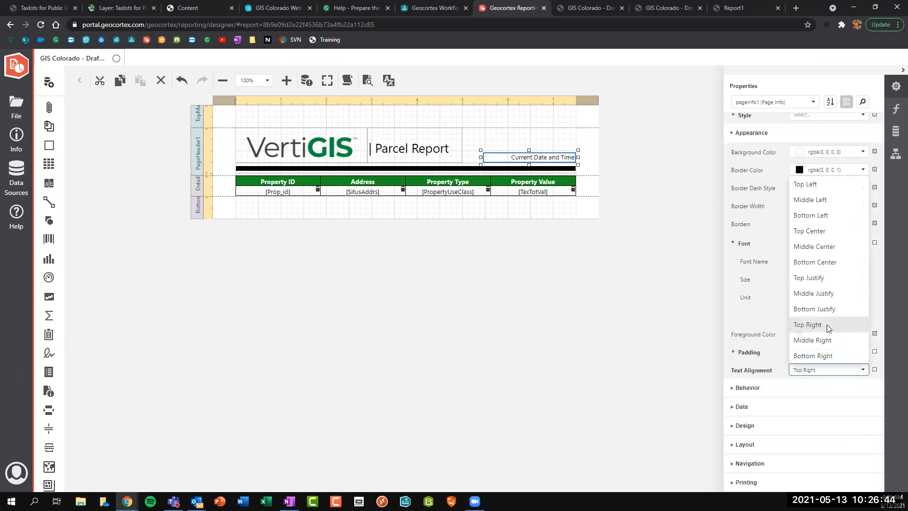
{"action": "key", "text": "Escape"}
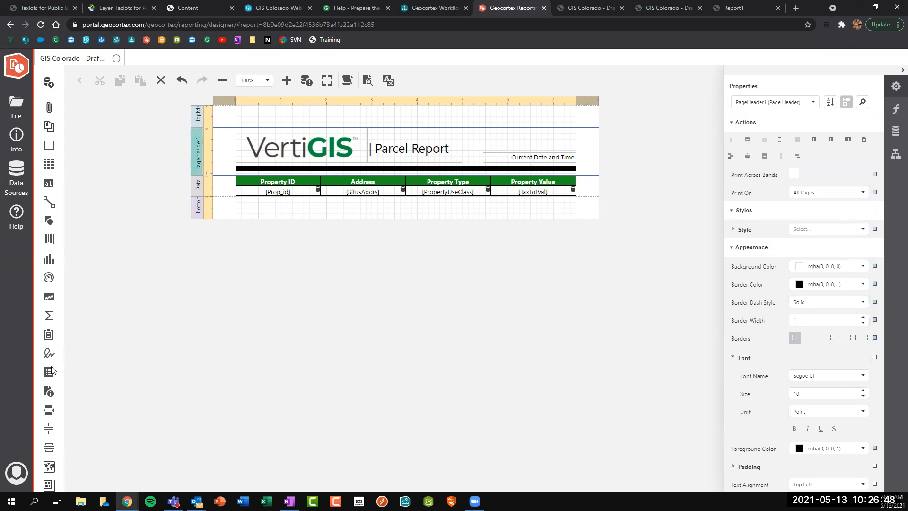
Drop a Current of Total page-number field into the bottom margin and widen it to fit.
{"action": "left_click_drag", "start_coordinate": [49, 391], "coordinate": [239, 206]}
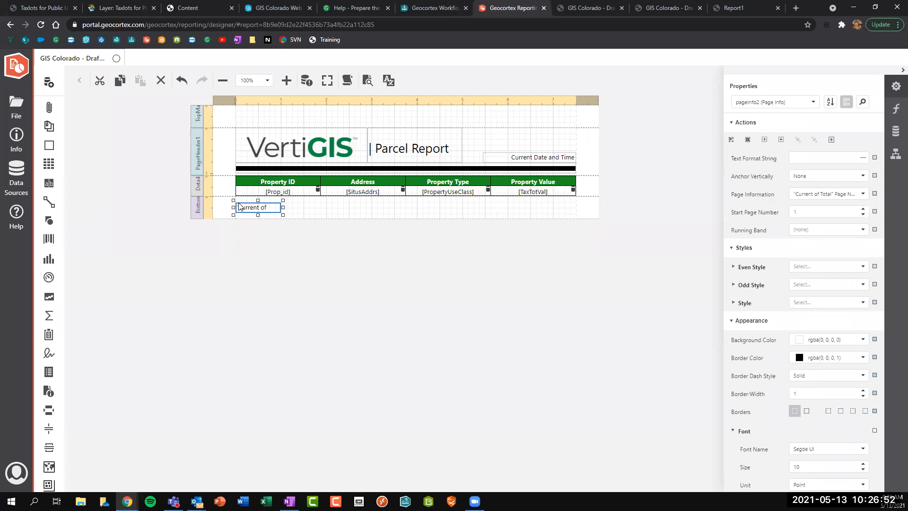
{"action": "left_click", "coordinate": [199, 209]}
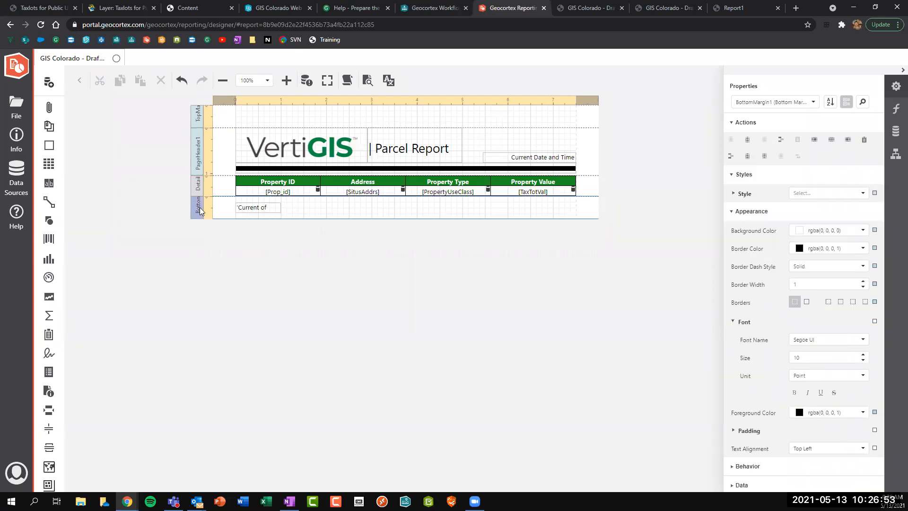
{"action": "left_click", "coordinate": [262, 213]}
{"action": "left_click_drag", "start_coordinate": [282, 208], "coordinate": [338, 207]}
{"action": "left_click", "coordinate": [246, 212]}
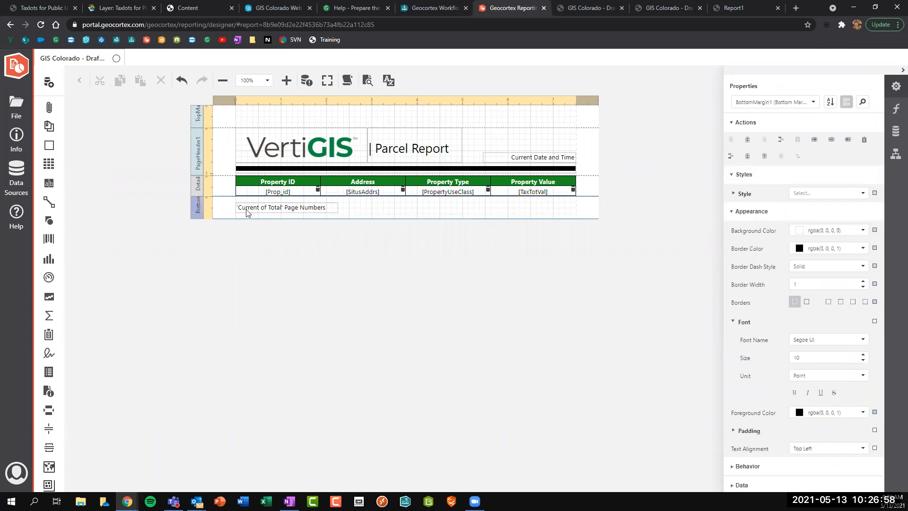
Run a PDF preview of the report for feature ids 1, 2 and 3.
{"action": "left_click", "coordinate": [367, 82]}
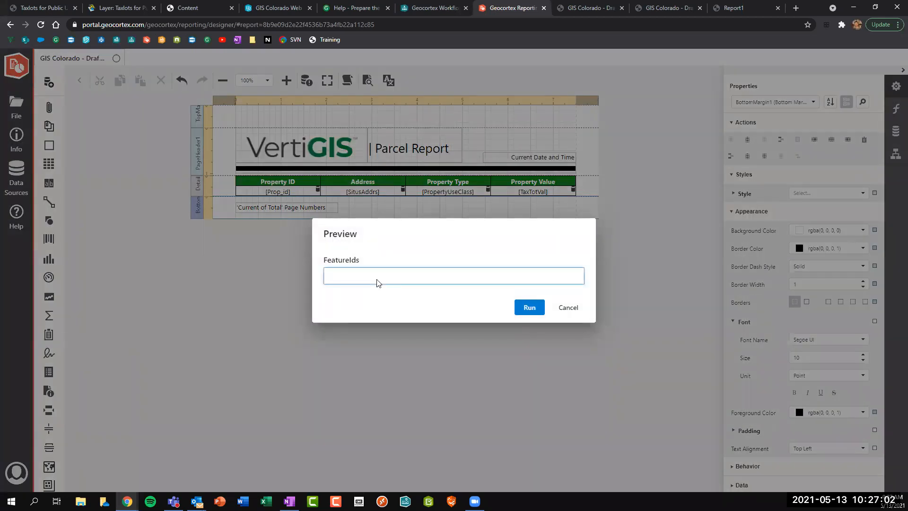
{"action": "key", "text": "Return"}
{"action": "type", "text": "2"}
{"action": "key", "text": "Return"}
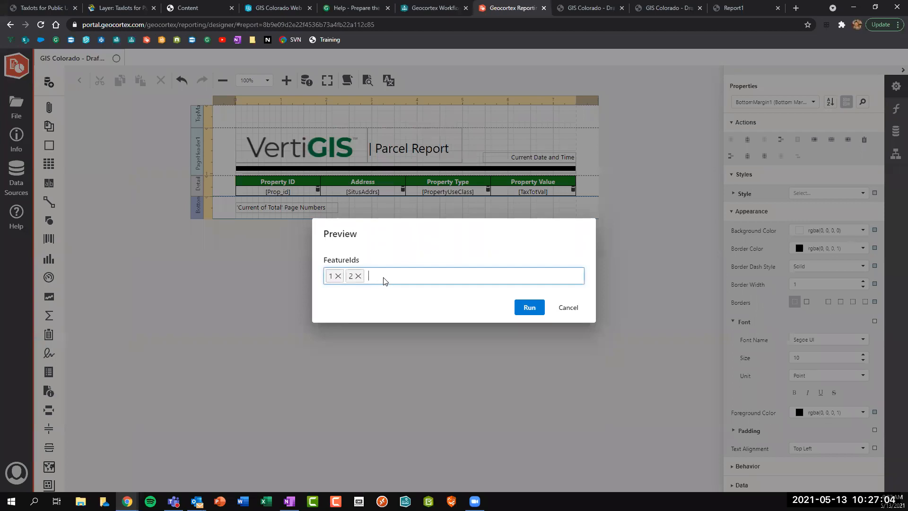
{"action": "type", "text": "3"}
{"action": "key", "text": "Return"}
{"action": "left_click", "coordinate": [525, 308]}
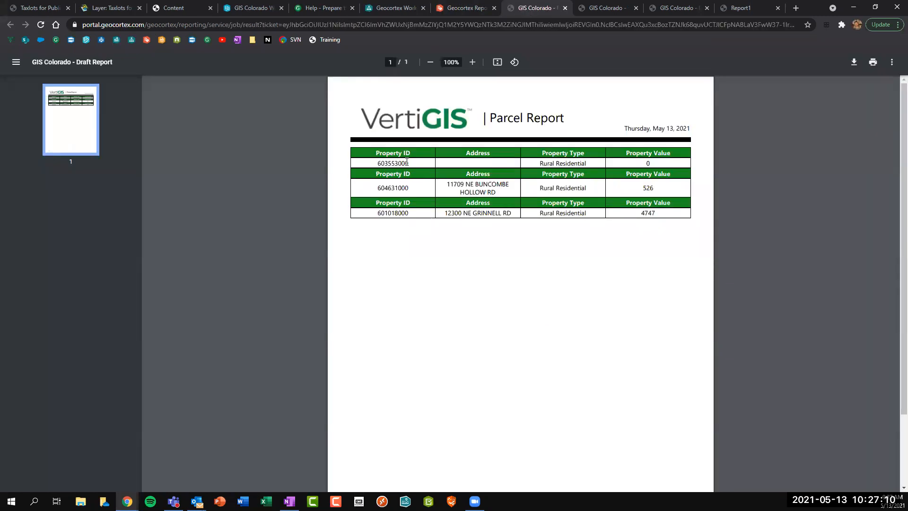
Inspect the header text in the PDF, then go back to the report designer.
{"action": "left_click_drag", "start_coordinate": [376, 154], "coordinate": [669, 153]}
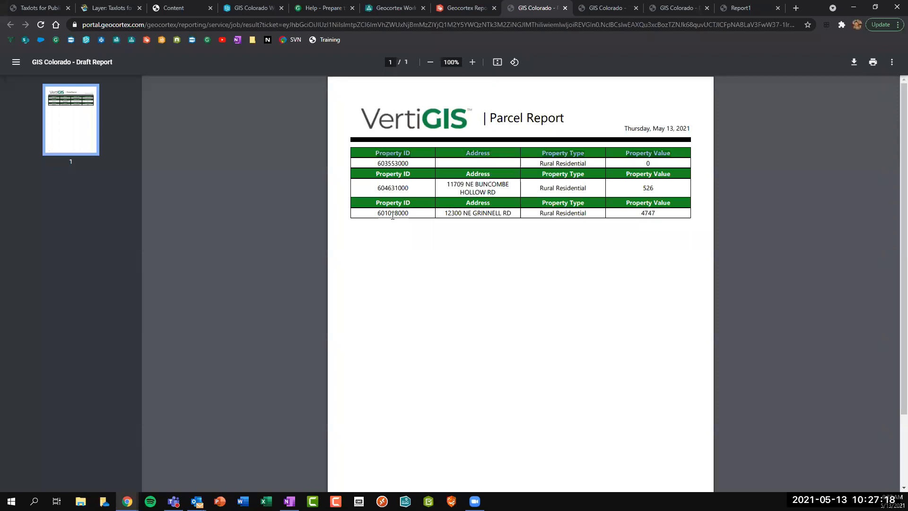
{"action": "left_click", "coordinate": [384, 253]}
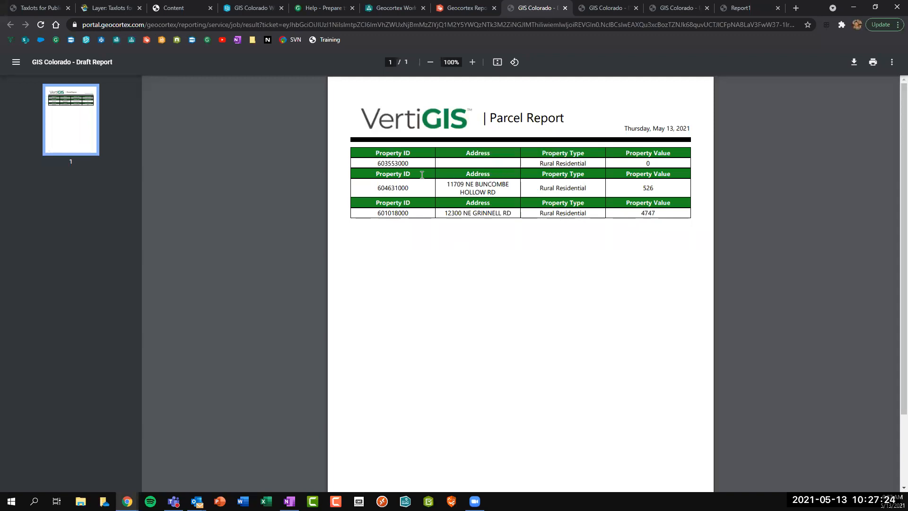
{"action": "left_click_drag", "start_coordinate": [374, 175], "coordinate": [655, 175]}
{"action": "left_click", "coordinate": [656, 175]}
{"action": "left_click", "coordinate": [461, 8]}
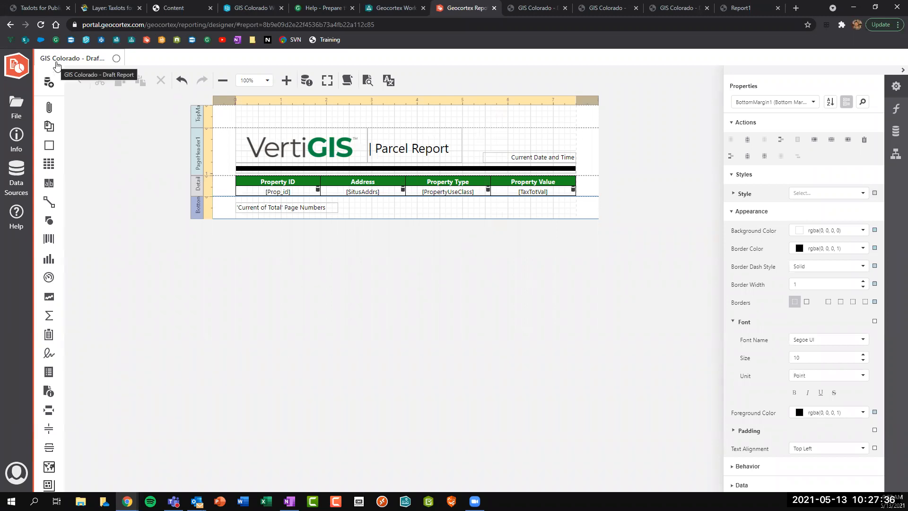
Save the report and stretch the Detail band taller.
{"action": "left_click", "coordinate": [16, 106]}
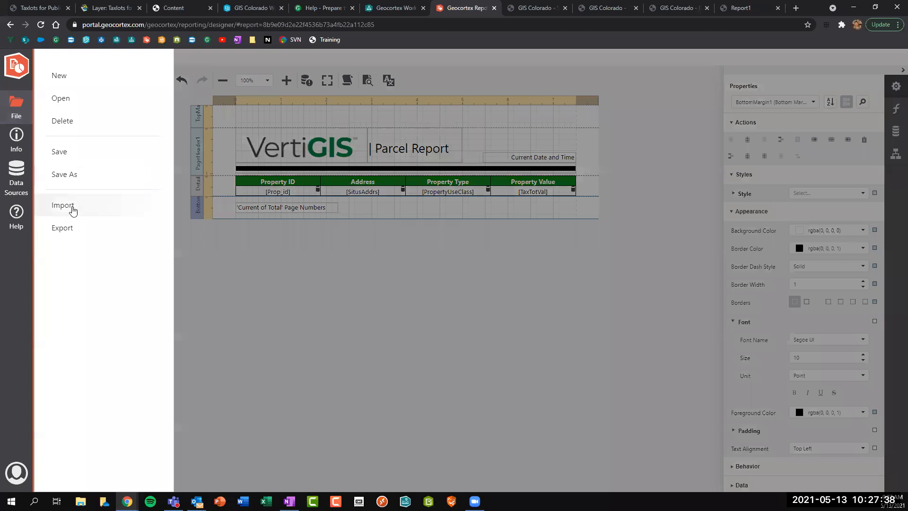
{"action": "left_click", "coordinate": [62, 161]}
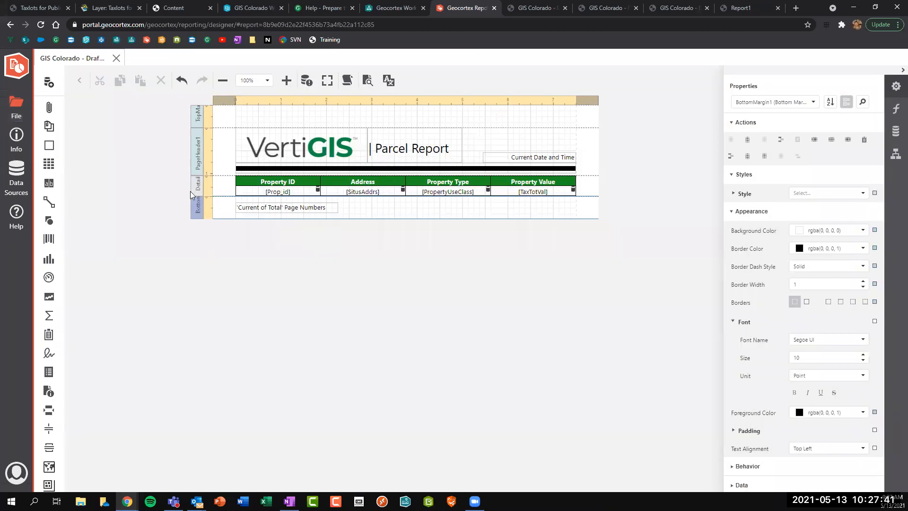
{"action": "left_click", "coordinate": [191, 194]}
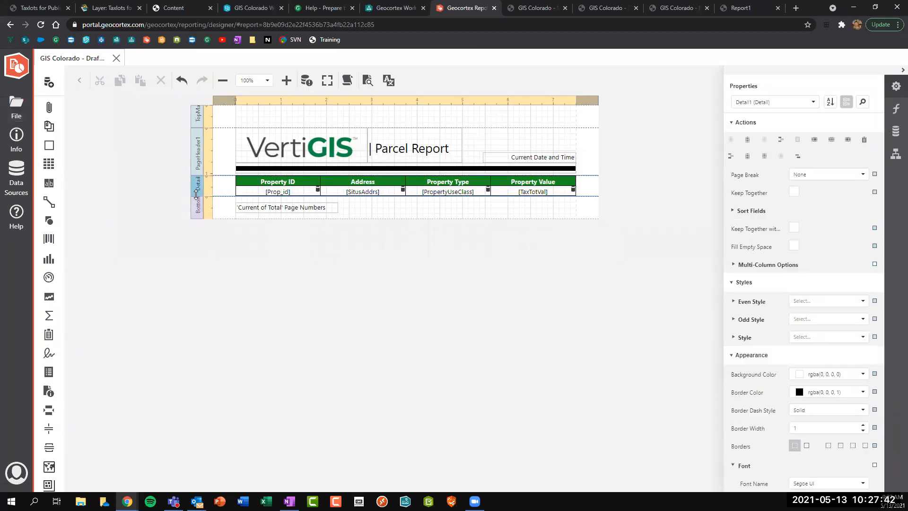
{"action": "left_click_drag", "start_coordinate": [191, 196], "coordinate": [197, 303]}
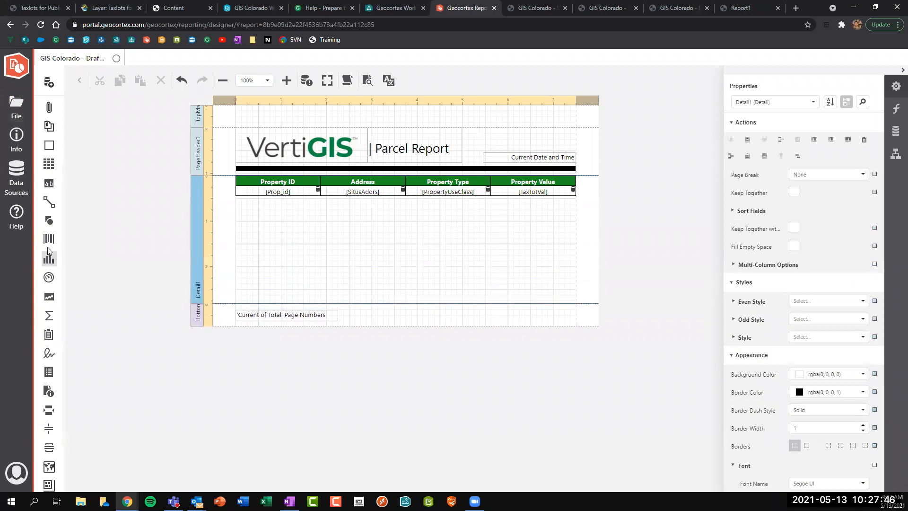
Add a full-width feature map picture box below Property ID with borders on all sides.
{"action": "scroll", "coordinate": [49, 208], "scroll_direction": "up", "scroll_amount": 2}
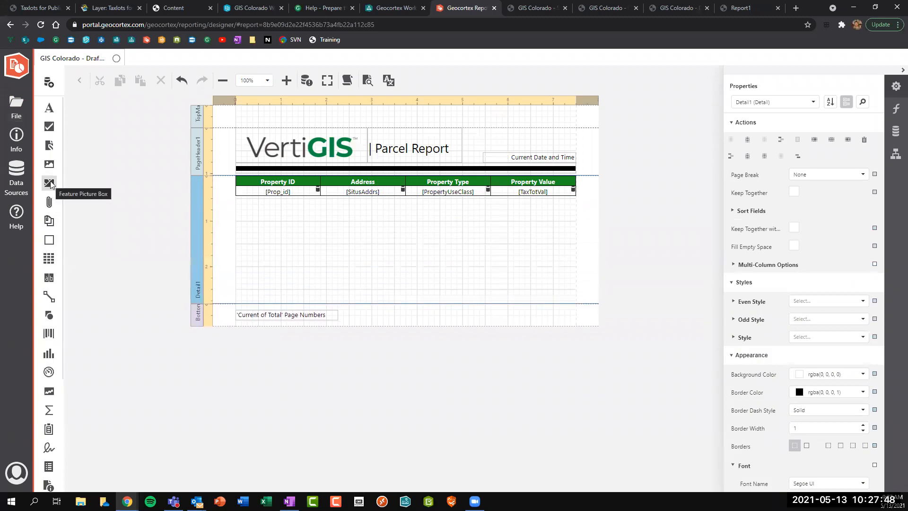
{"action": "left_click_drag", "start_coordinate": [49, 184], "coordinate": [241, 201]}
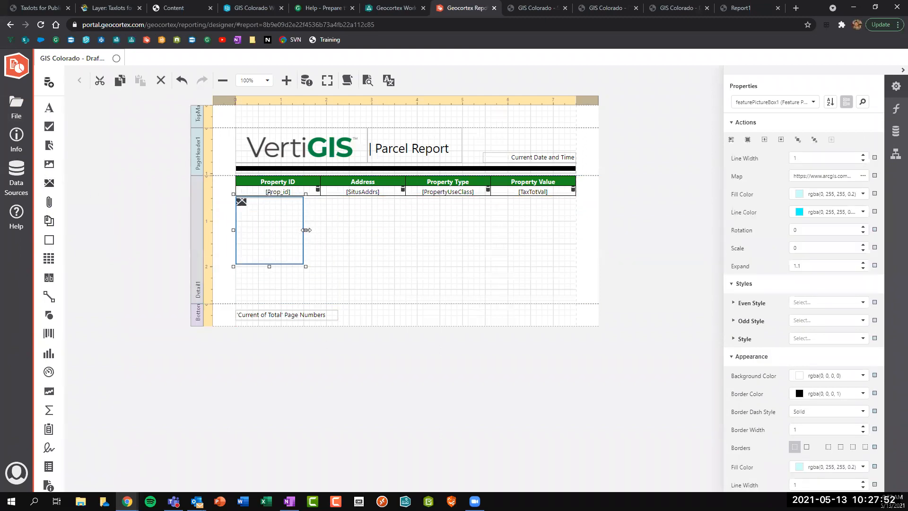
{"action": "left_click_drag", "start_coordinate": [307, 230], "coordinate": [577, 229]}
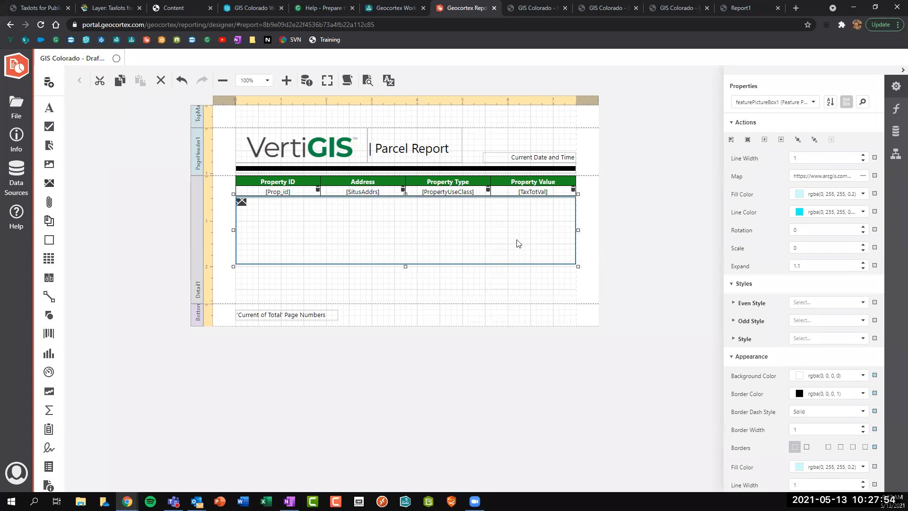
{"action": "left_click", "coordinate": [806, 447]}
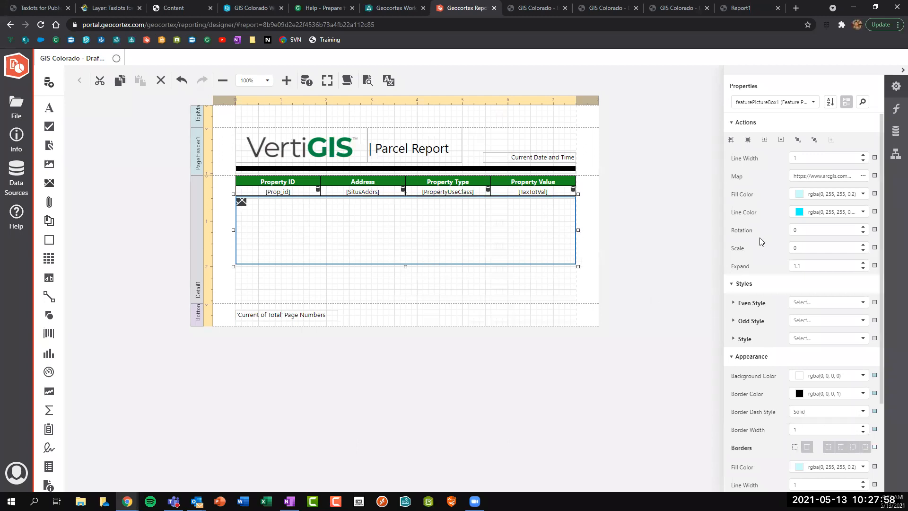
Point the picture box at the first 'GIS Colorado' web map and draw a line beneath it.
{"action": "left_click", "coordinate": [863, 177]}
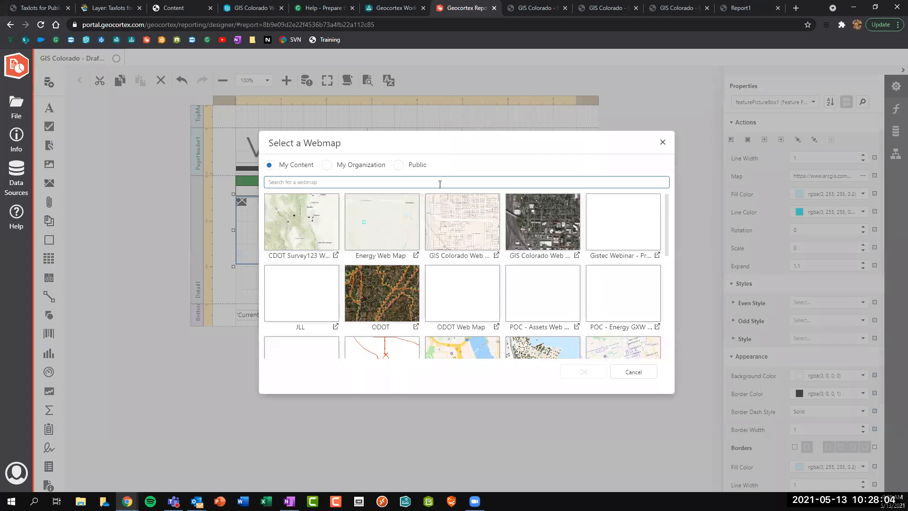
{"action": "type", "text": "GIS Colorado"}
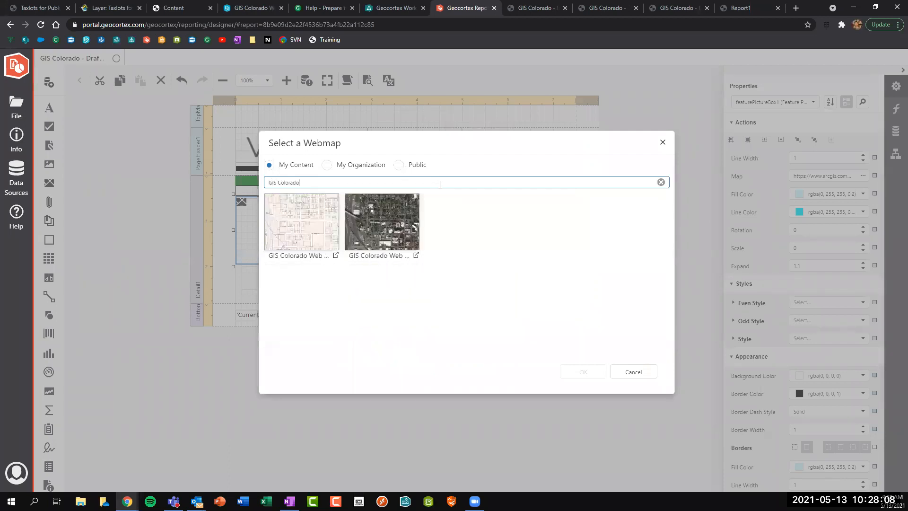
{"action": "left_click", "coordinate": [318, 229]}
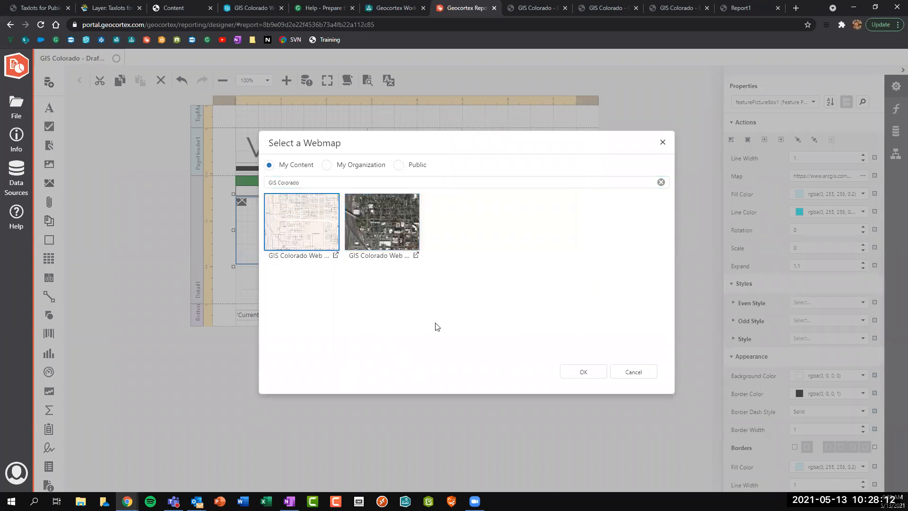
{"action": "left_click", "coordinate": [588, 372]}
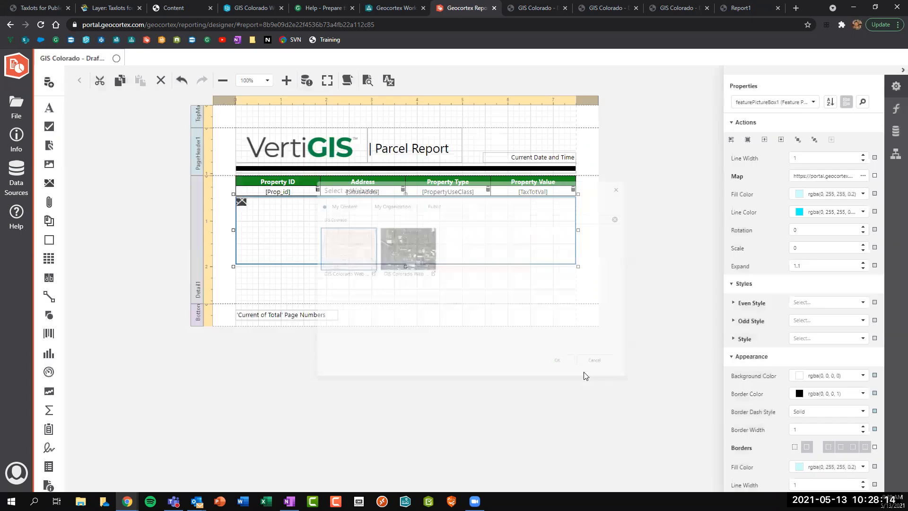
{"action": "left_click", "coordinate": [426, 297]}
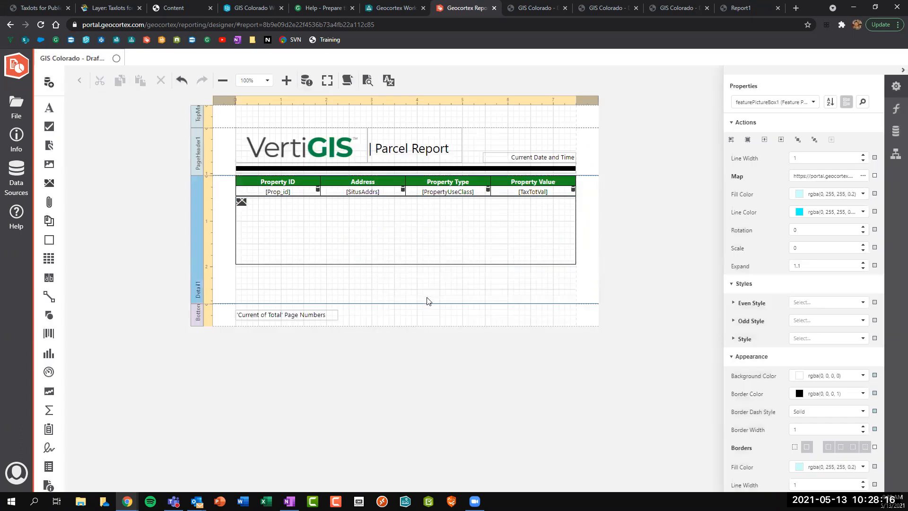
{"action": "left_click_drag", "start_coordinate": [49, 296], "coordinate": [575, 269]}
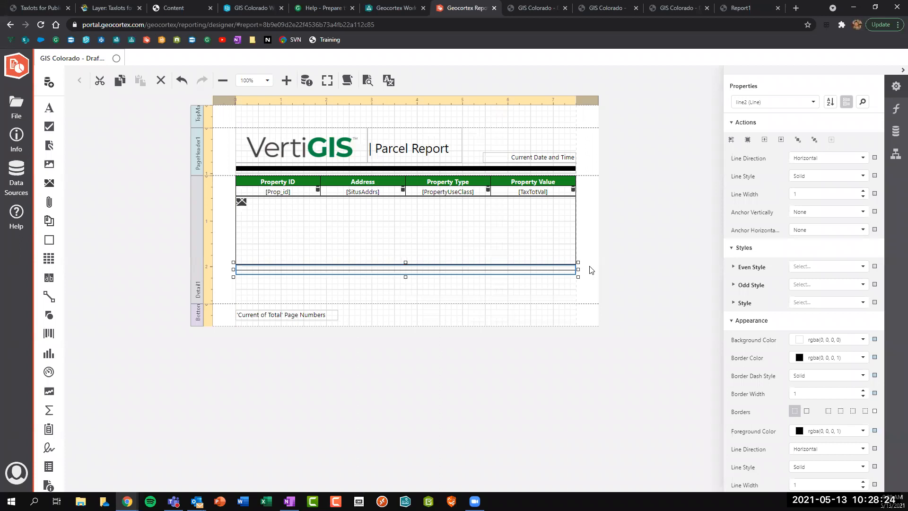
Set the line style to Dash, trim the Detail band to just below it, and save.
{"action": "left_click", "coordinate": [862, 176]}
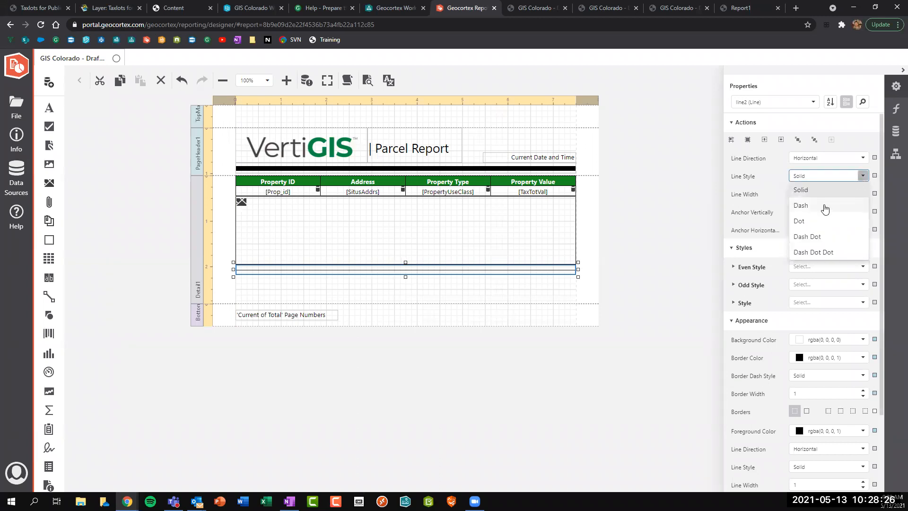
{"action": "left_click", "coordinate": [839, 205]}
{"action": "left_click", "coordinate": [447, 295]}
{"action": "left_click_drag", "start_coordinate": [446, 303], "coordinate": [445, 275]}
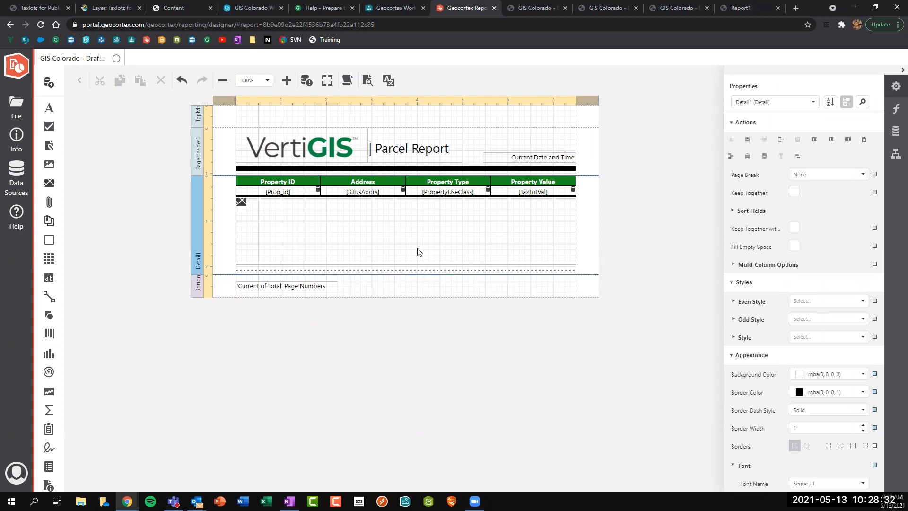
{"action": "key", "text": "ctrl+s"}
Run the Final Parcel Report for the W 17th St parcel near Esther St and open the PDF.
{"action": "left_click", "coordinate": [248, 7]}
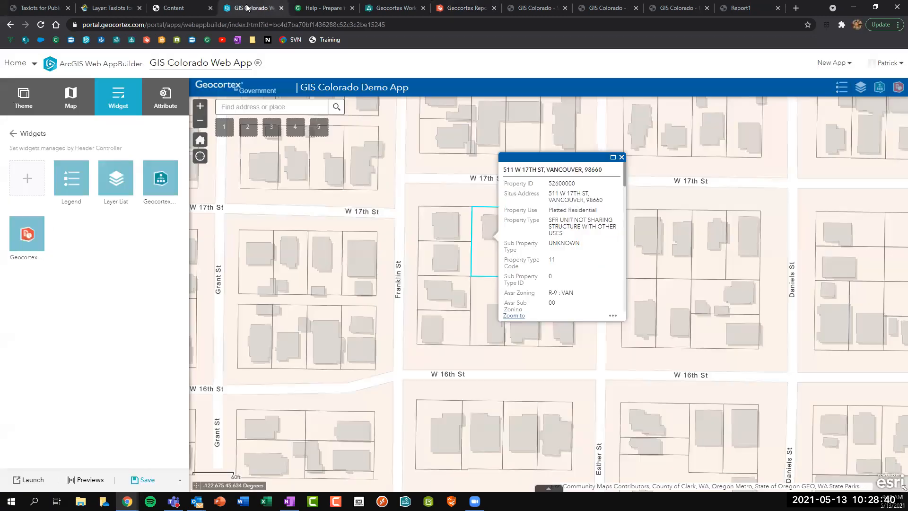
{"action": "left_click", "coordinate": [621, 157]}
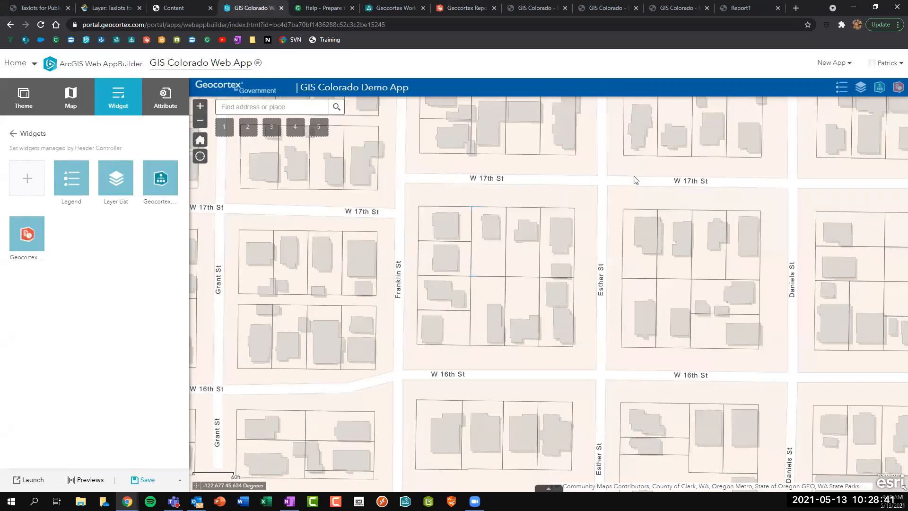
{"action": "left_click", "coordinate": [679, 247]}
{"action": "left_click", "coordinate": [797, 322]}
{"action": "left_click", "coordinate": [738, 394]}
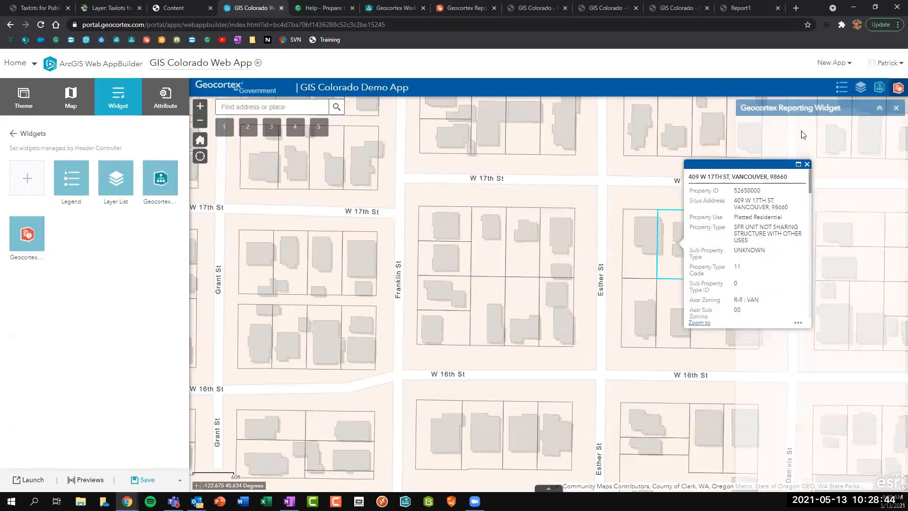
{"action": "left_click", "coordinate": [793, 150]}
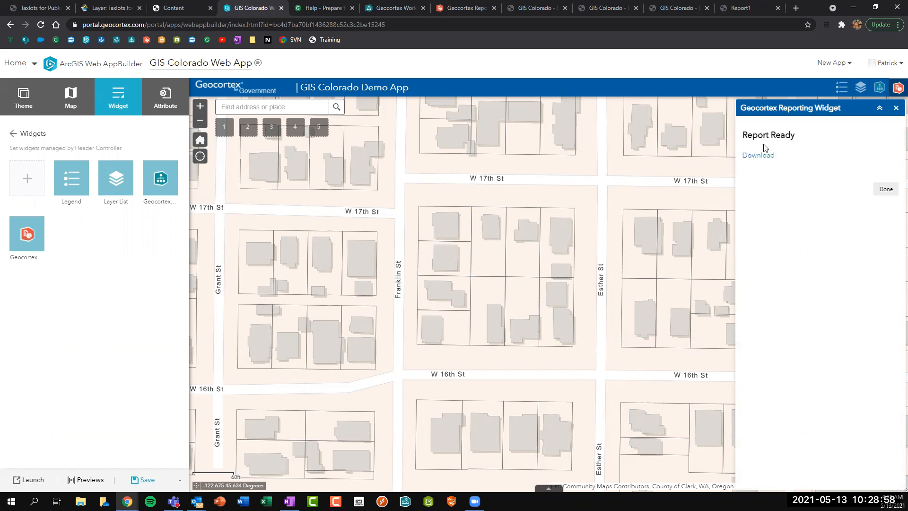
{"action": "left_click", "coordinate": [756, 150]}
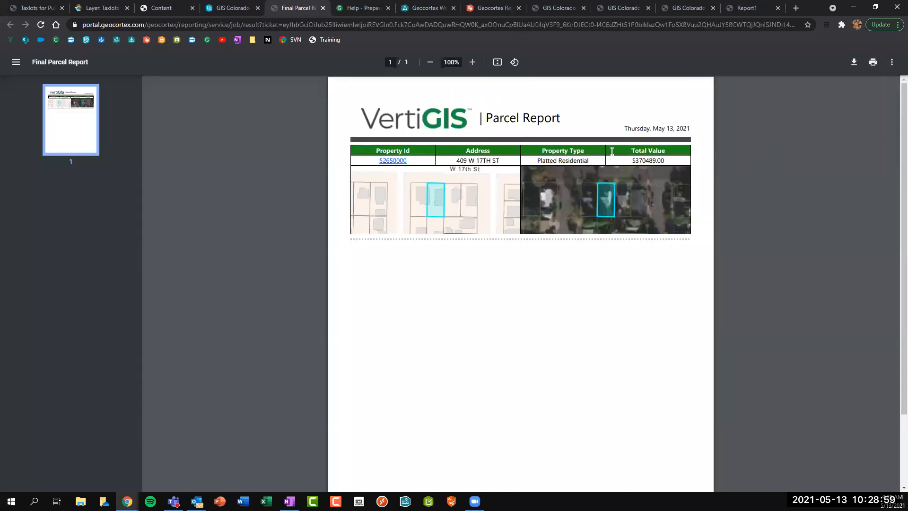
Open the report's Property Id link in a new tab and switch to it.
{"action": "right_click", "coordinate": [393, 161]}
{"action": "left_click", "coordinate": [414, 168]}
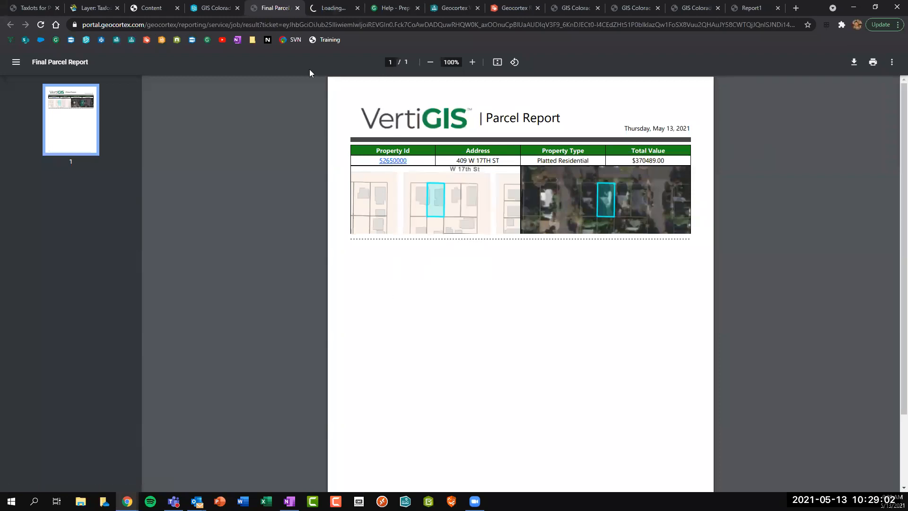
{"action": "left_click", "coordinate": [327, 8]}
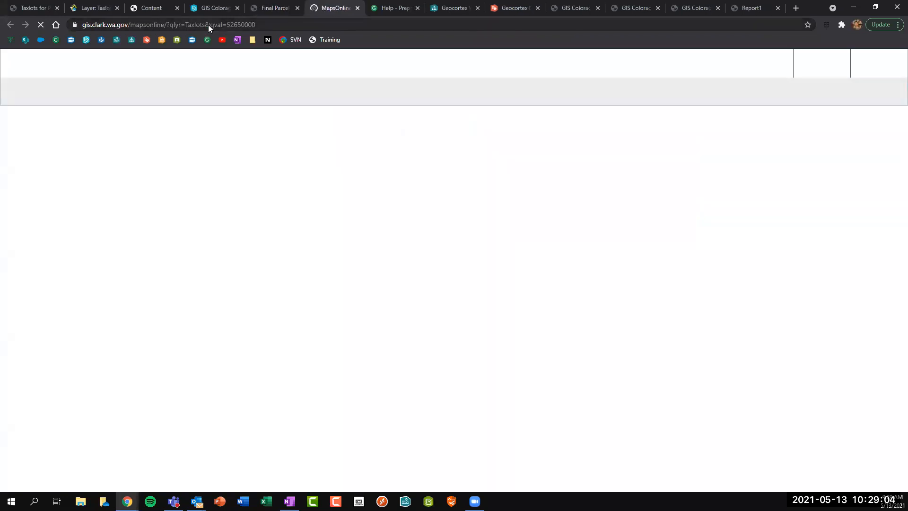
Check the MapsOnline query URL and scroll through parcel 52650000's Land Records report.
{"action": "left_click", "coordinate": [209, 24]}
{"action": "key", "text": "ctrl+c"}
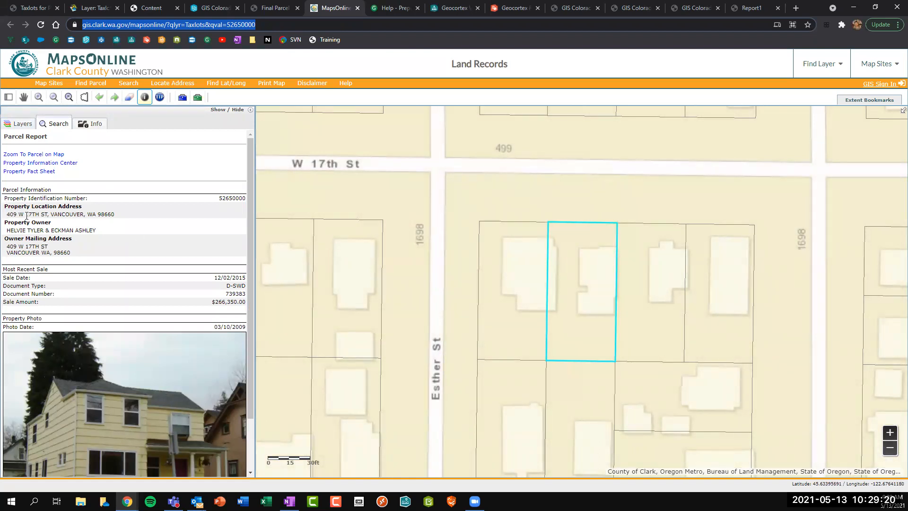
{"action": "scroll", "coordinate": [39, 217], "scroll_direction": "down", "scroll_amount": 1}
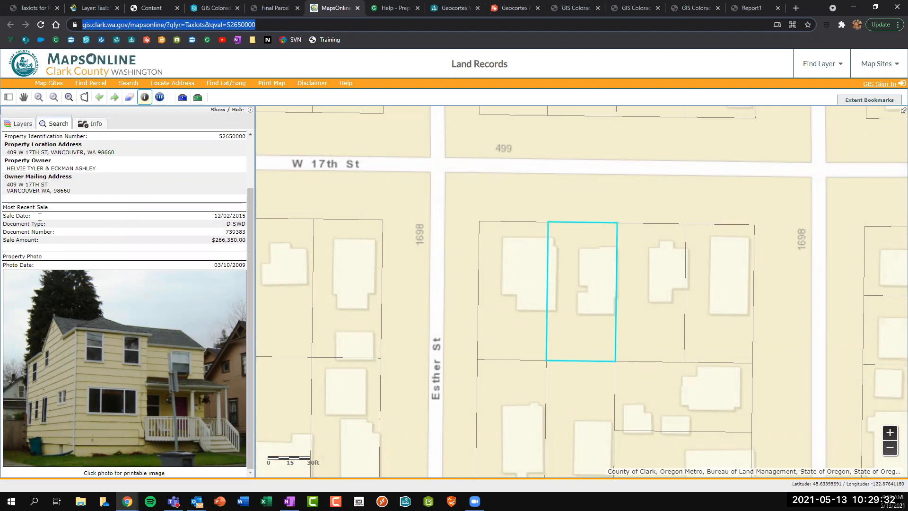
{"action": "scroll", "coordinate": [47, 216], "scroll_direction": "up", "scroll_amount": 2}
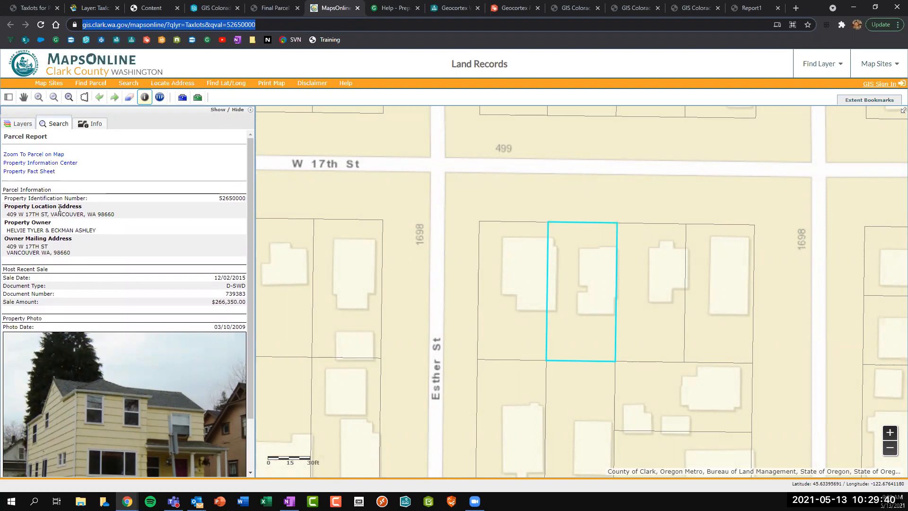
{"action": "scroll", "coordinate": [57, 209], "scroll_direction": "down", "scroll_amount": 2}
{"action": "scroll", "coordinate": [159, 192], "scroll_direction": "up", "scroll_amount": 2}
{"action": "scroll", "coordinate": [37, 275], "scroll_direction": "down", "scroll_amount": 2}
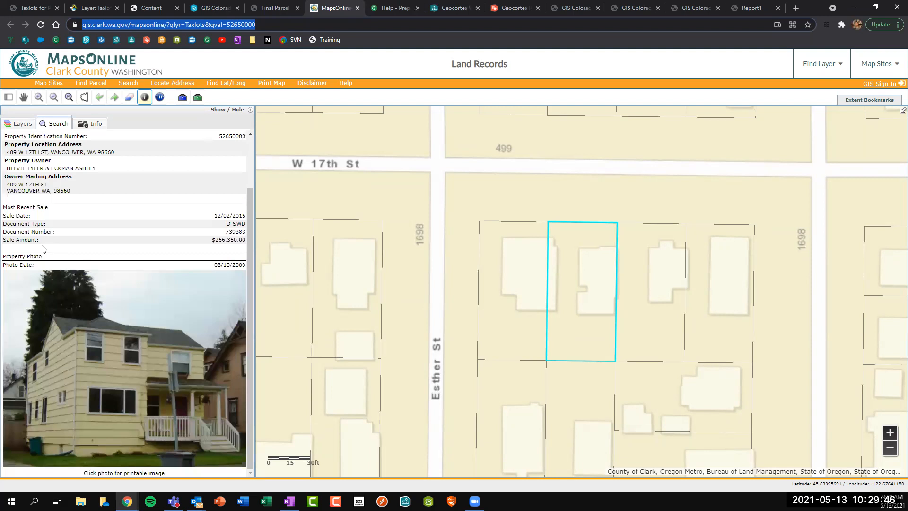
{"action": "scroll", "coordinate": [54, 284], "scroll_direction": "up", "scroll_amount": 2}
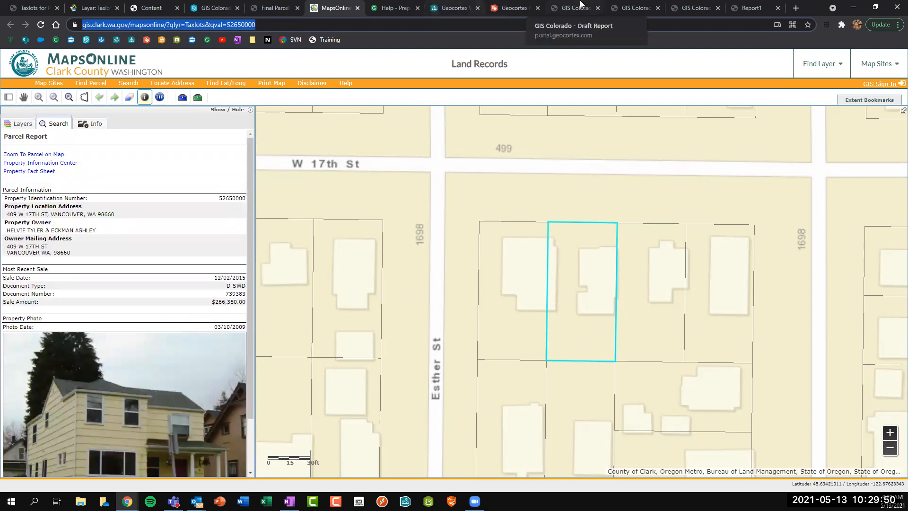
Back in the designer, open the Navigation URL expression editor for the [Prop_id] cell.
{"action": "left_click", "coordinate": [515, 8]}
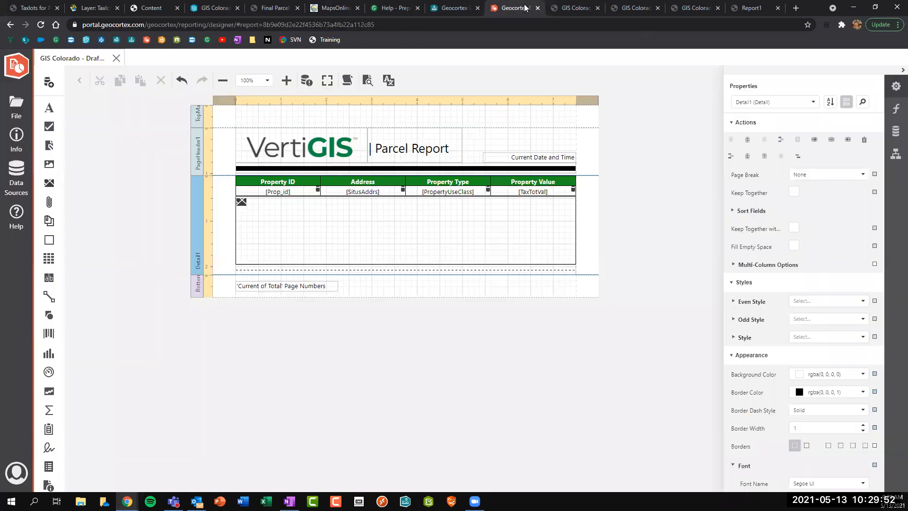
{"action": "left_click", "coordinate": [278, 194]}
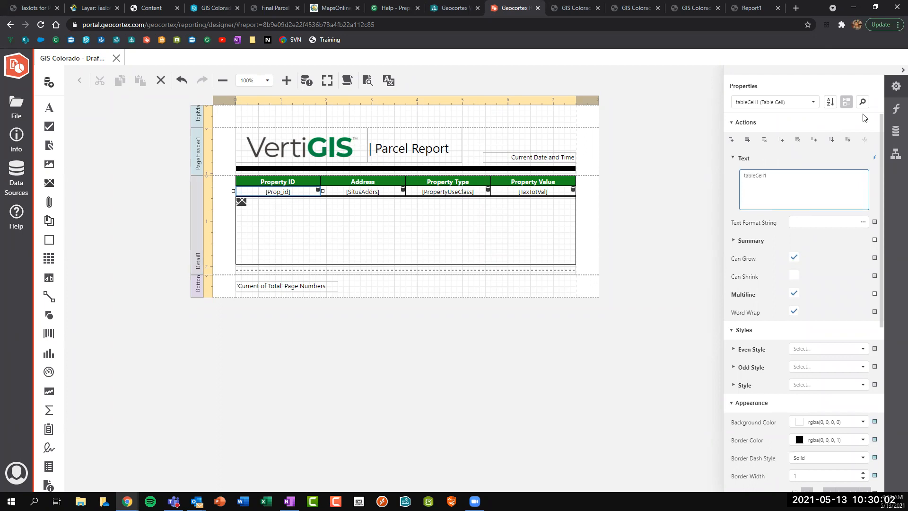
{"action": "left_click", "coordinate": [891, 112]}
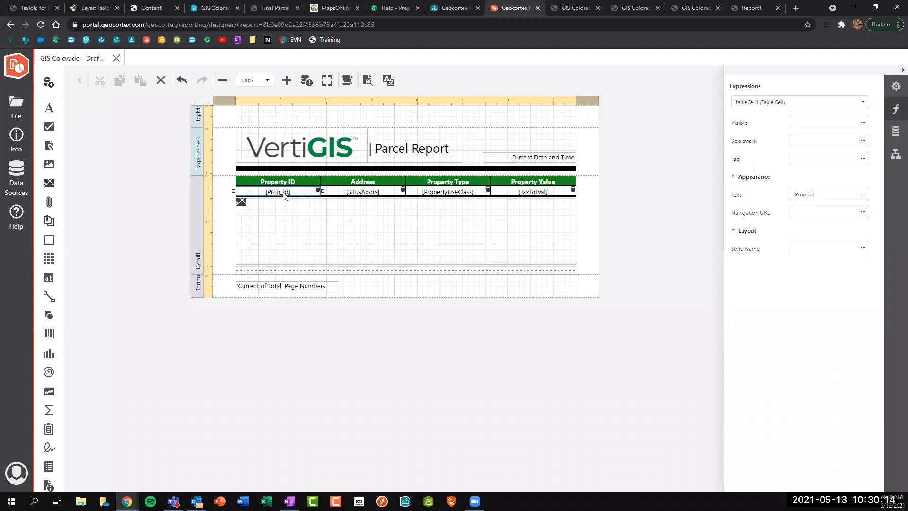
{"action": "left_click", "coordinate": [862, 212]}
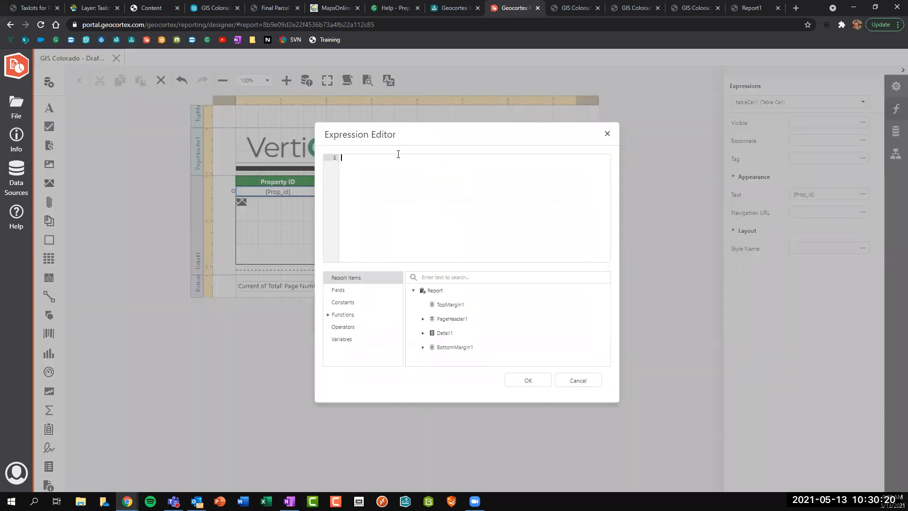
Paste the quoted MapsOnline Taxlots URL and delete the sample parcel ID 52650000.
{"action": "type", "text": "'"}
{"action": "key", "text": "ctrl+v"}
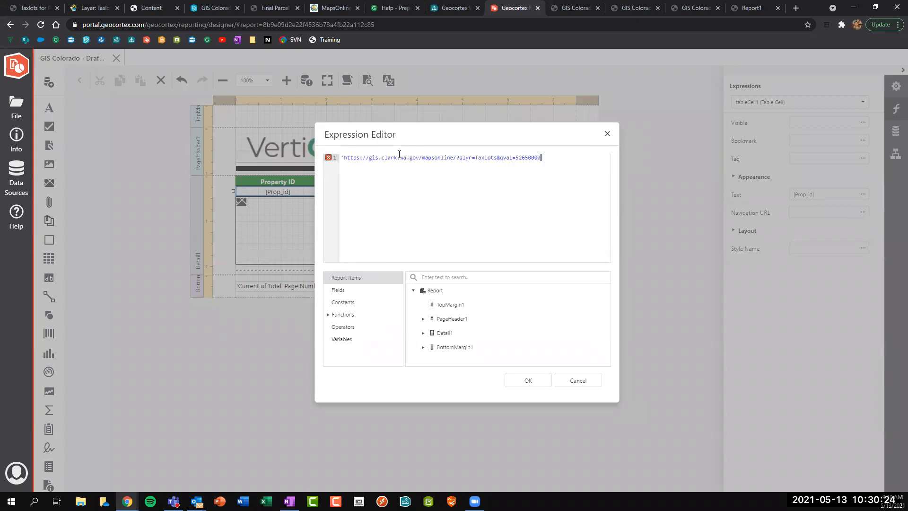
{"action": "type", "text": "'"}
{"action": "left_click_drag", "start_coordinate": [346, 158], "coordinate": [456, 158]}
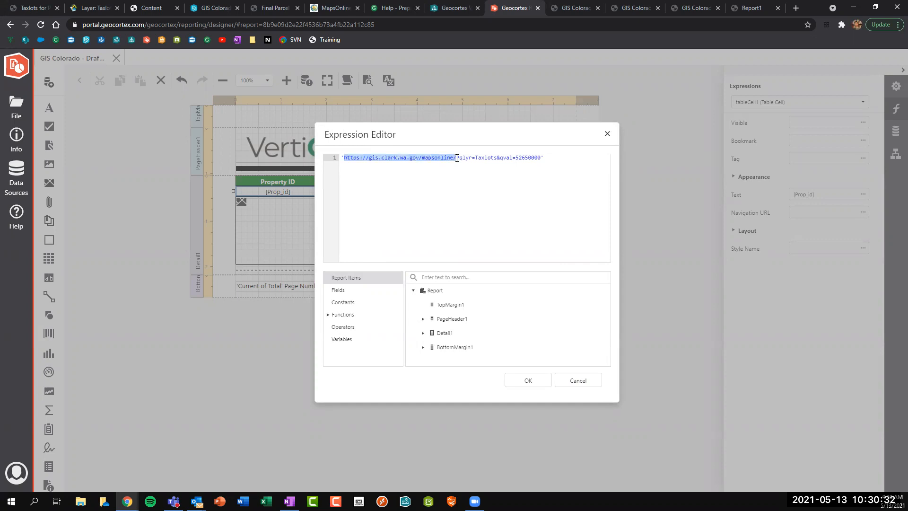
{"action": "left_click", "coordinate": [341, 158]}
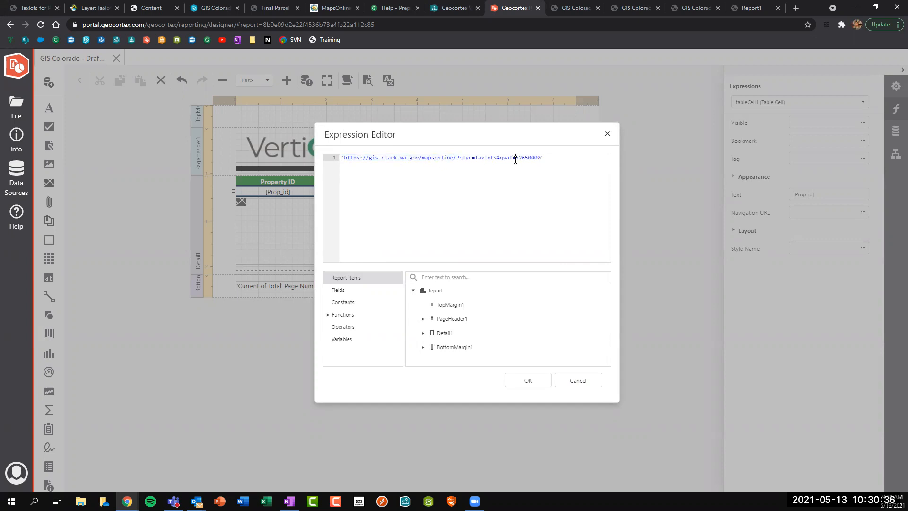
{"action": "left_click_drag", "start_coordinate": [500, 158], "coordinate": [541, 157]}
{"action": "key", "text": "BackSpace"}
Append + [Prop_id] after qval= using the Fields list.
{"action": "left_click", "coordinate": [353, 293]}
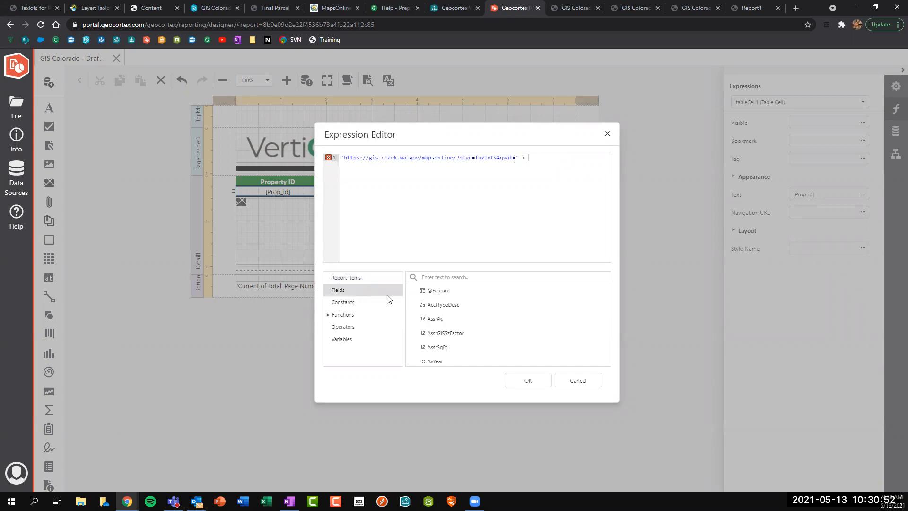
{"action": "scroll", "coordinate": [464, 300], "scroll_direction": "down", "scroll_amount": 4}
{"action": "scroll", "coordinate": [465, 300], "scroll_direction": "down", "scroll_amount": 10}
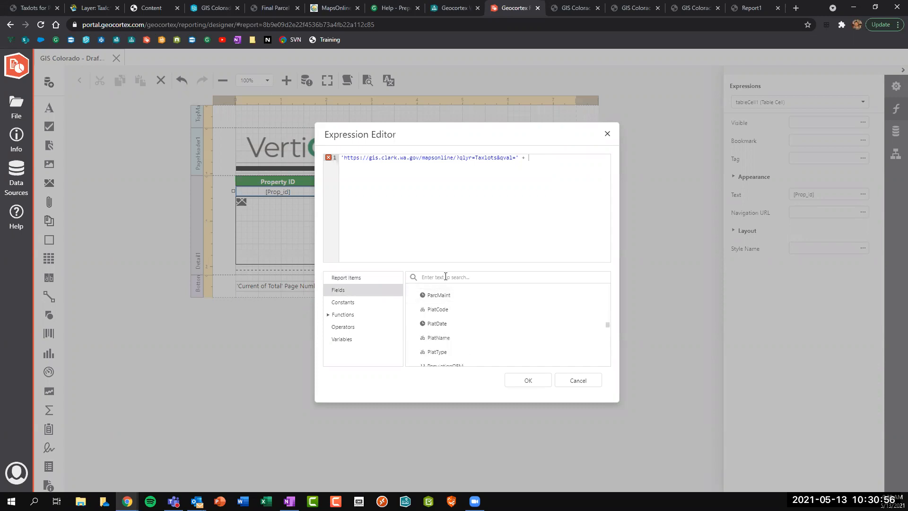
{"action": "type", "text": "Prop"}
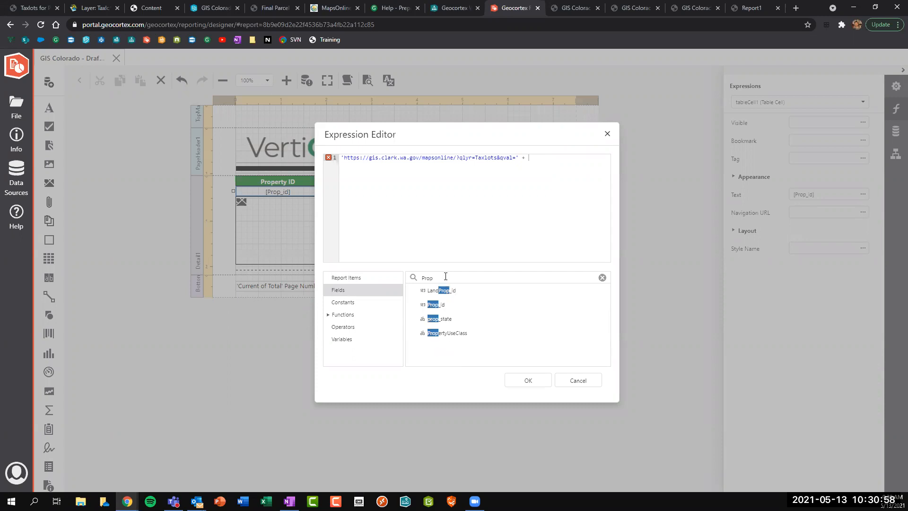
{"action": "double_click", "coordinate": [438, 304]}
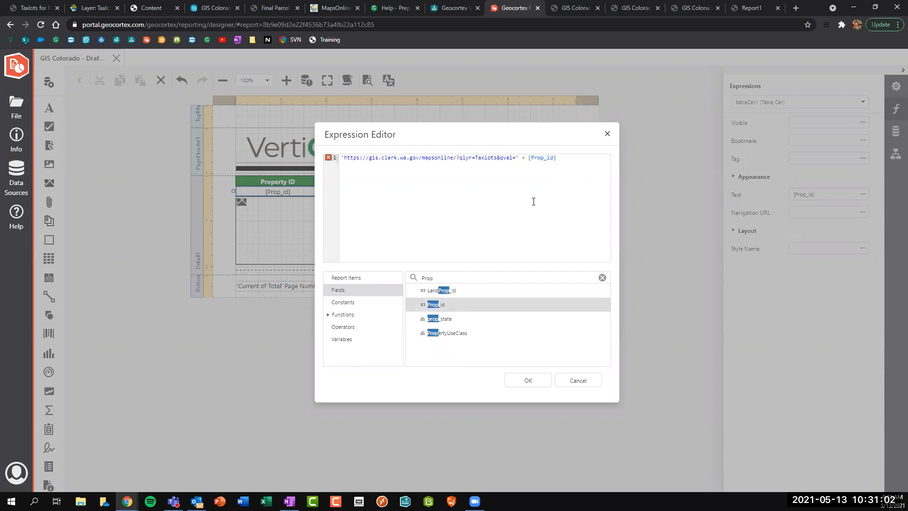
{"action": "left_click_drag", "start_coordinate": [559, 158], "coordinate": [528, 161]}
{"action": "key", "text": "BackSpace"}
{"action": "type", "text": "Pro"}
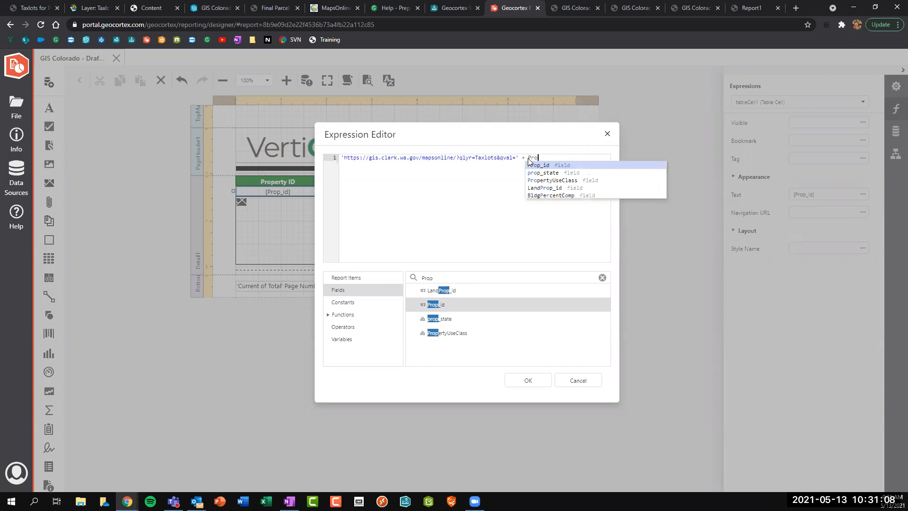
{"action": "type", "text": "p"}
{"action": "left_click", "coordinate": [539, 164]}
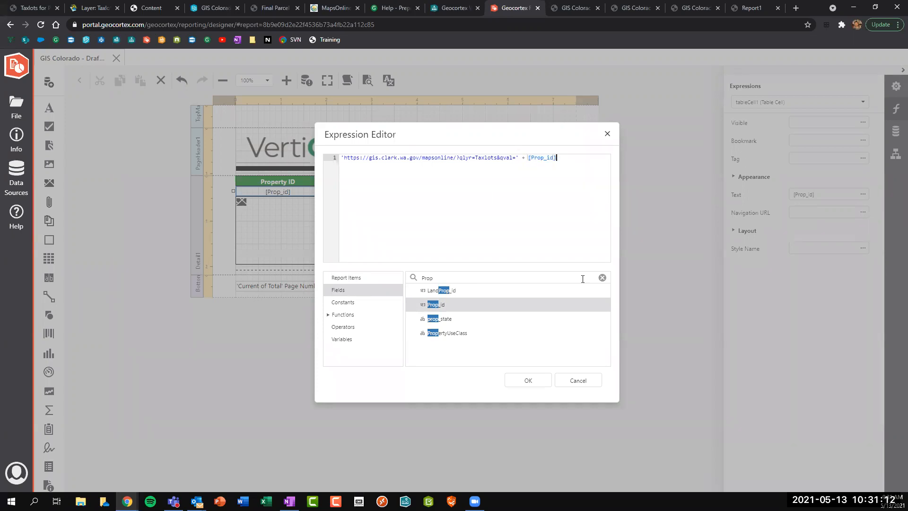
{"action": "left_click", "coordinate": [602, 278]}
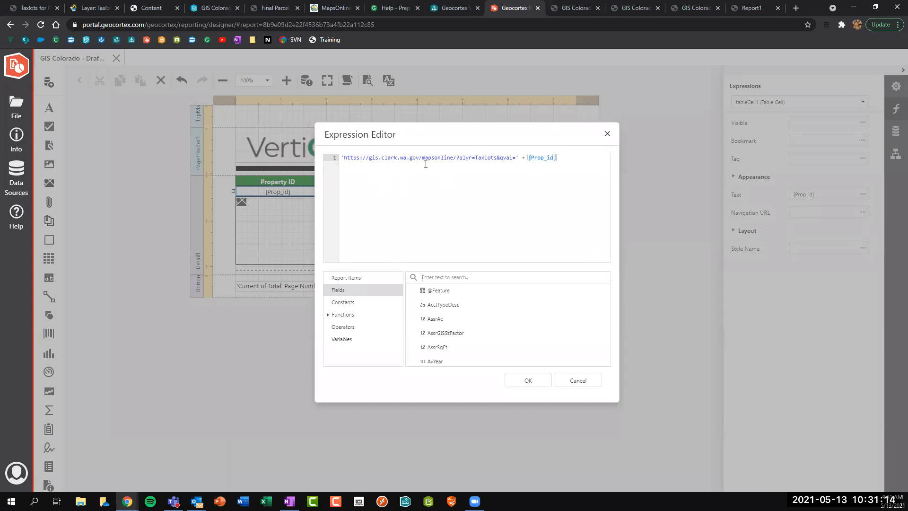
Browse the expression function categories, including DateTime and GIS functions.
{"action": "left_click", "coordinate": [351, 315]}
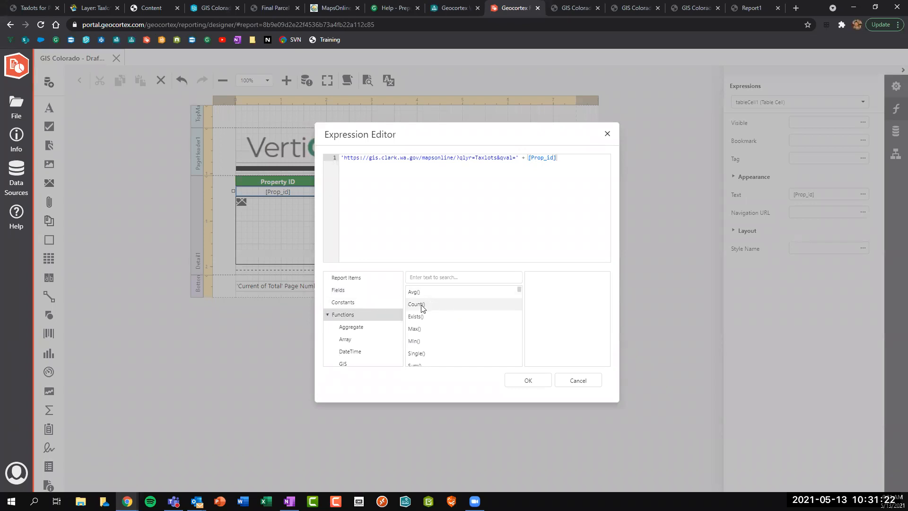
{"action": "scroll", "coordinate": [422, 310], "scroll_direction": "down", "scroll_amount": 2}
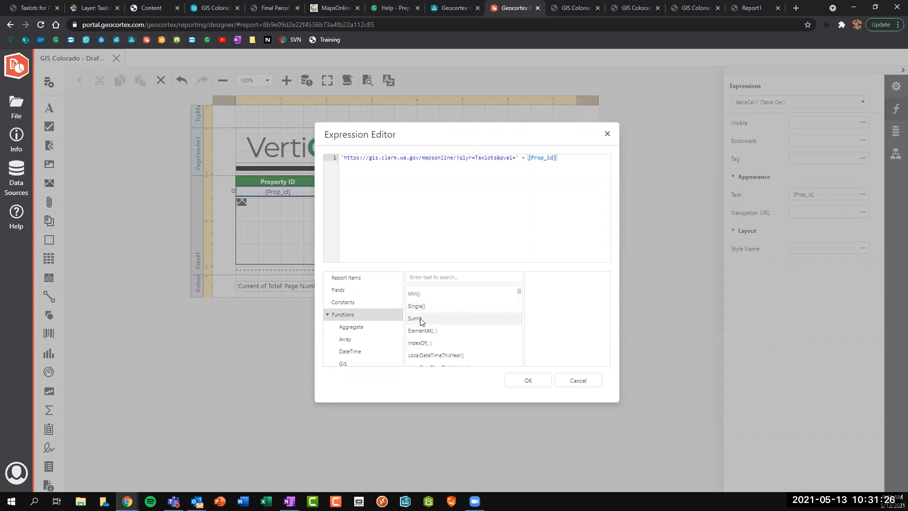
{"action": "scroll", "coordinate": [423, 321], "scroll_direction": "down", "scroll_amount": 2}
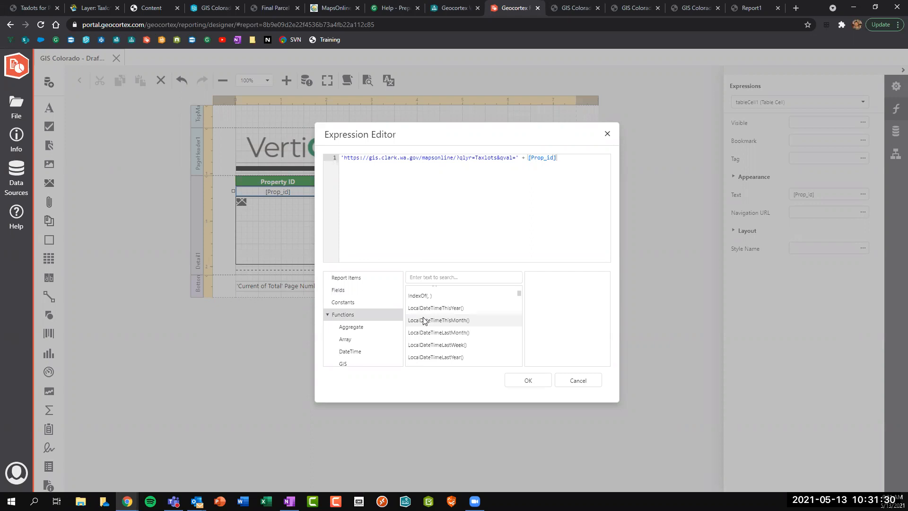
{"action": "scroll", "coordinate": [431, 310], "scroll_direction": "down", "scroll_amount": 4}
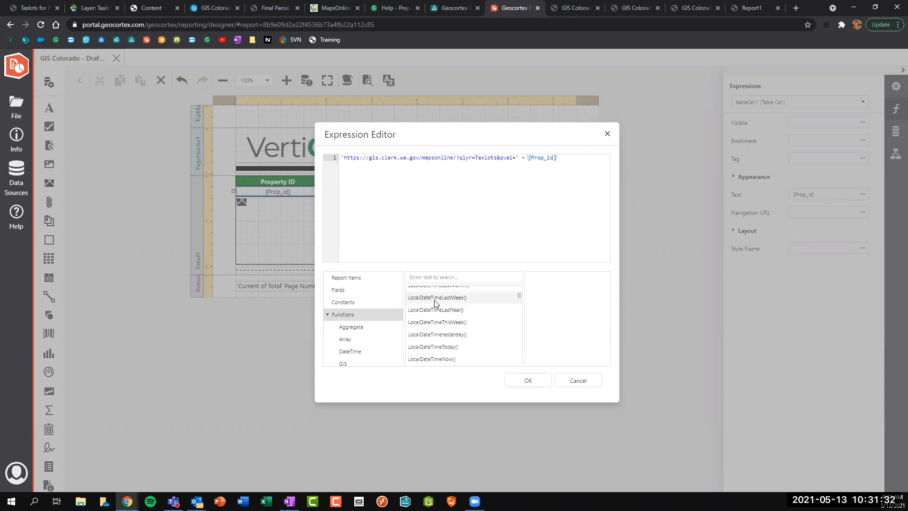
{"action": "left_click", "coordinate": [350, 351]}
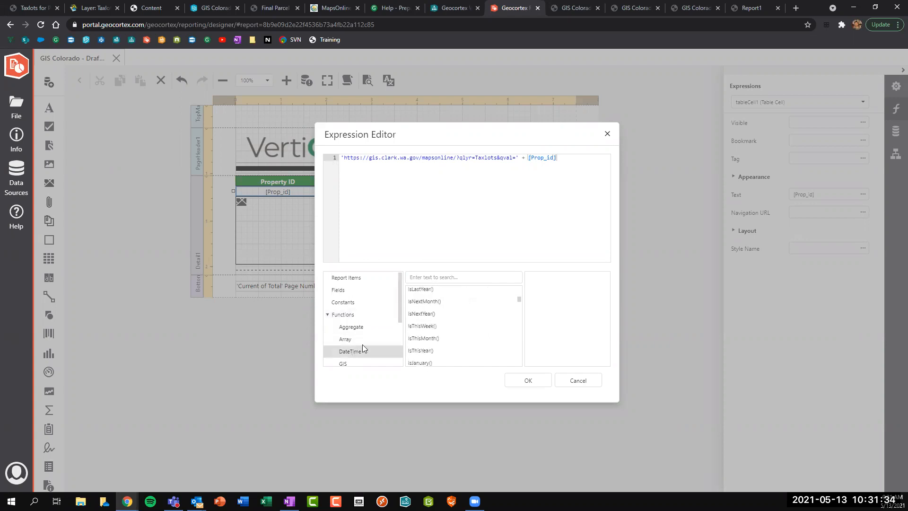
{"action": "scroll", "coordinate": [434, 296], "scroll_direction": "down", "scroll_amount": 5}
{"action": "scroll", "coordinate": [434, 298], "scroll_direction": "down", "scroll_amount": 5}
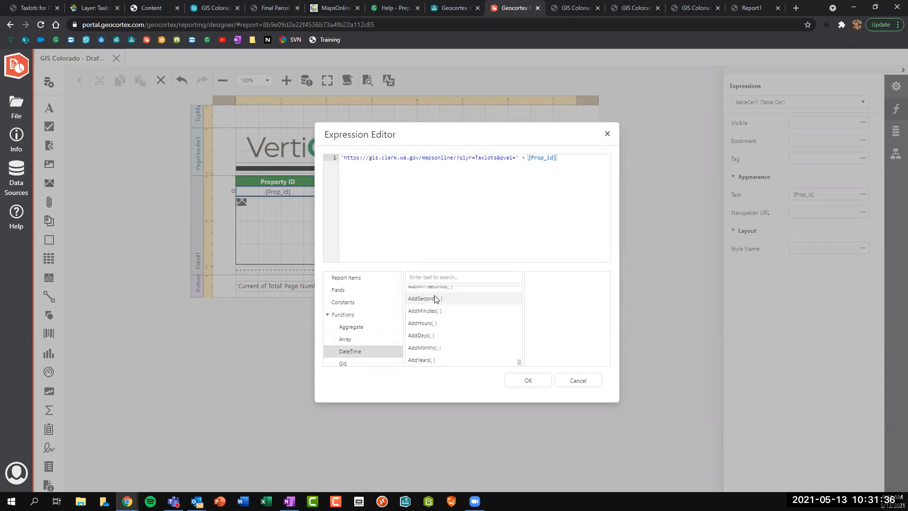
{"action": "scroll", "coordinate": [356, 331], "scroll_direction": "down", "scroll_amount": 3}
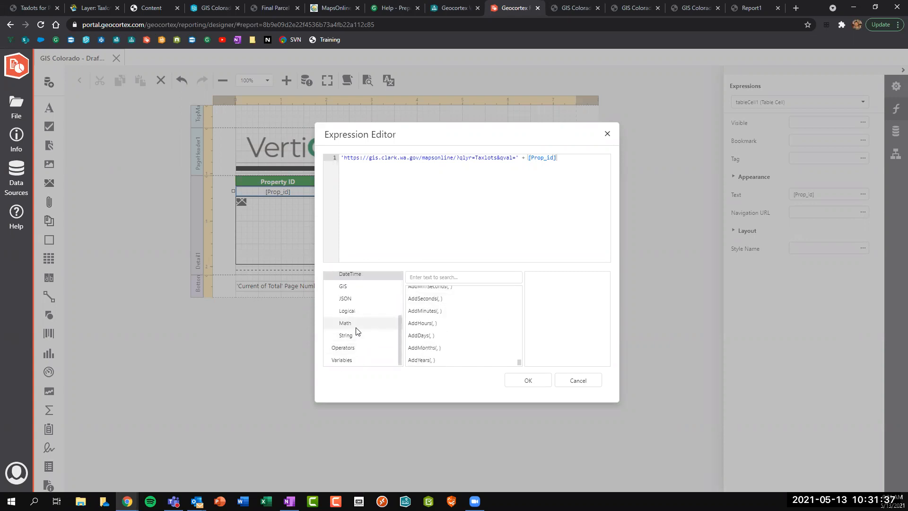
{"action": "left_click", "coordinate": [351, 289]}
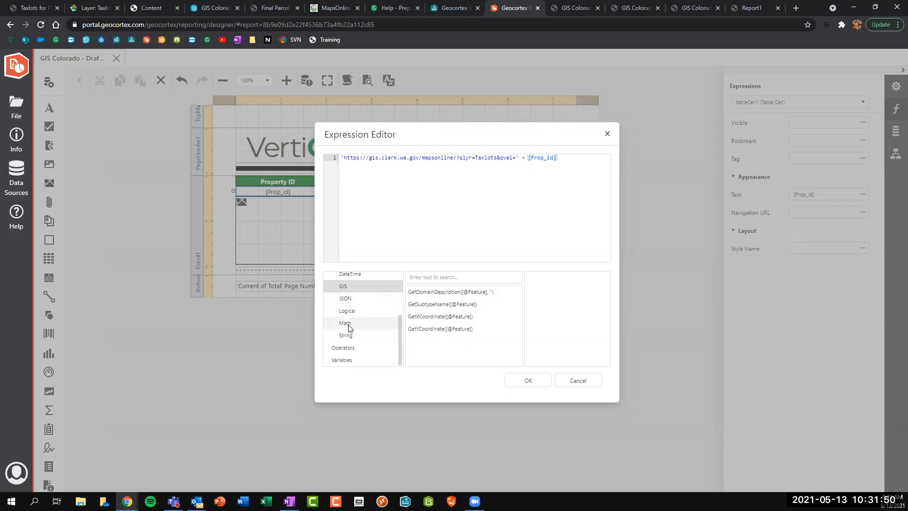
{"action": "scroll", "coordinate": [352, 305], "scroll_direction": "up", "scroll_amount": 2}
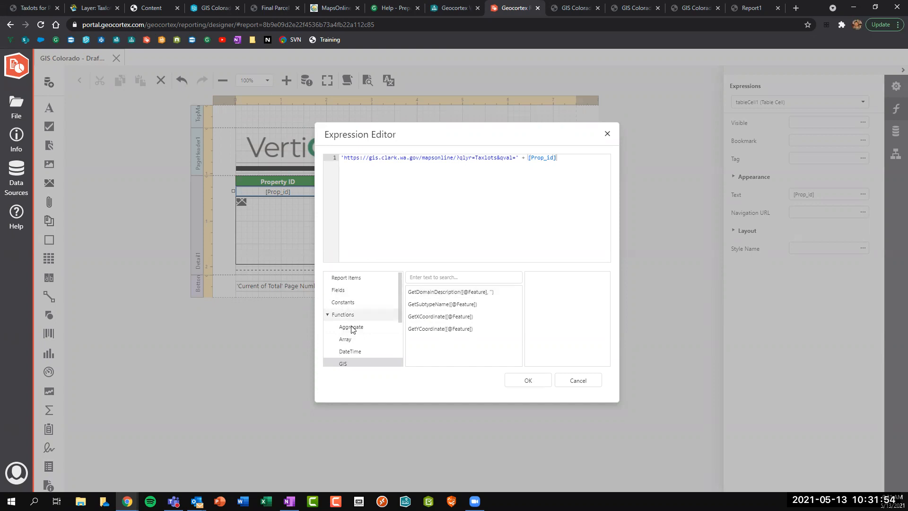
{"action": "left_click", "coordinate": [364, 311]}
Search for 'iif' to read its description, then cancel the Expression Editor.
{"action": "left_click", "coordinate": [440, 279]}
{"action": "type", "text": "iif"}
{"action": "left_click", "coordinate": [424, 292]}
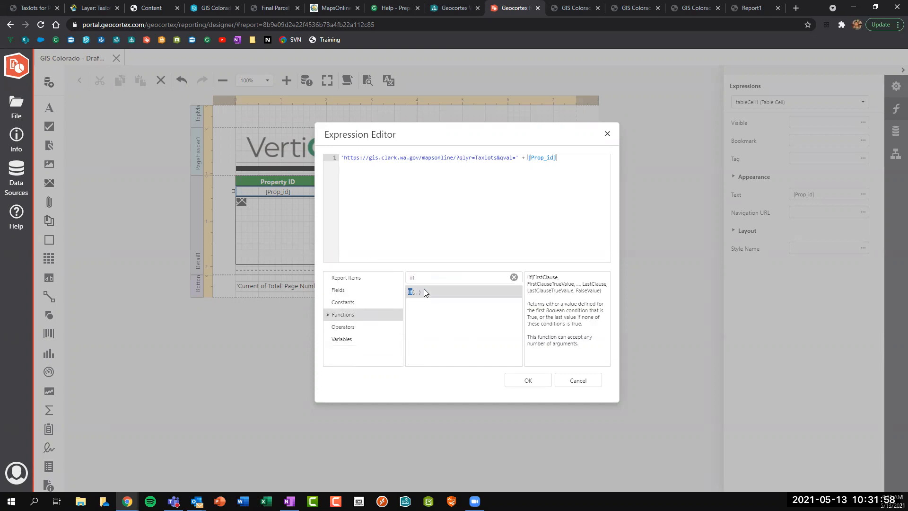
{"action": "left_click", "coordinate": [514, 158]}
{"action": "left_click", "coordinate": [588, 379]}
Save the report from the File menu and reselect the Property ID value cell.
{"action": "left_click", "coordinate": [589, 377]}
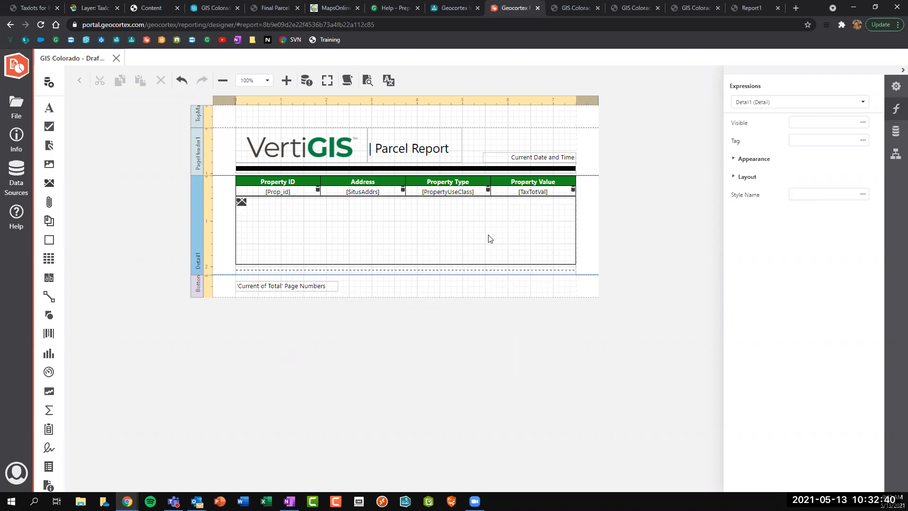
{"action": "left_click", "coordinate": [156, 229]}
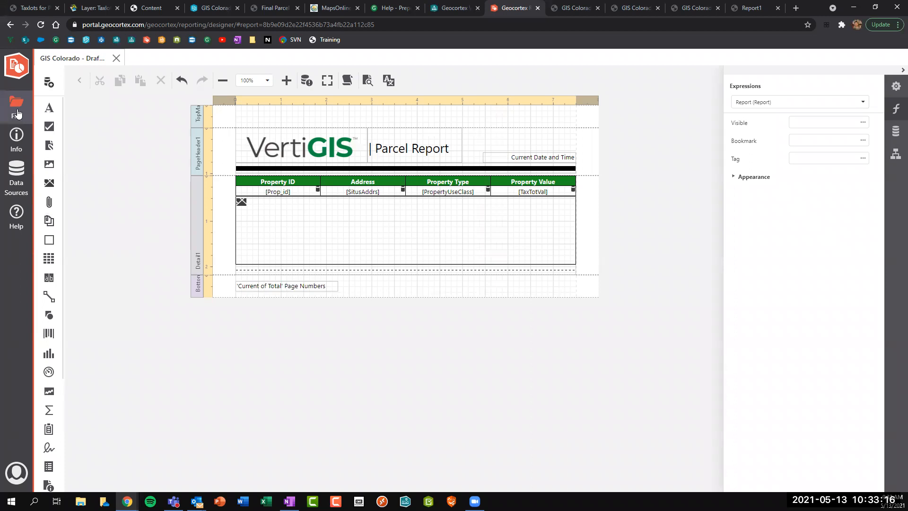
{"action": "left_click", "coordinate": [17, 109]}
{"action": "left_click", "coordinate": [63, 156]}
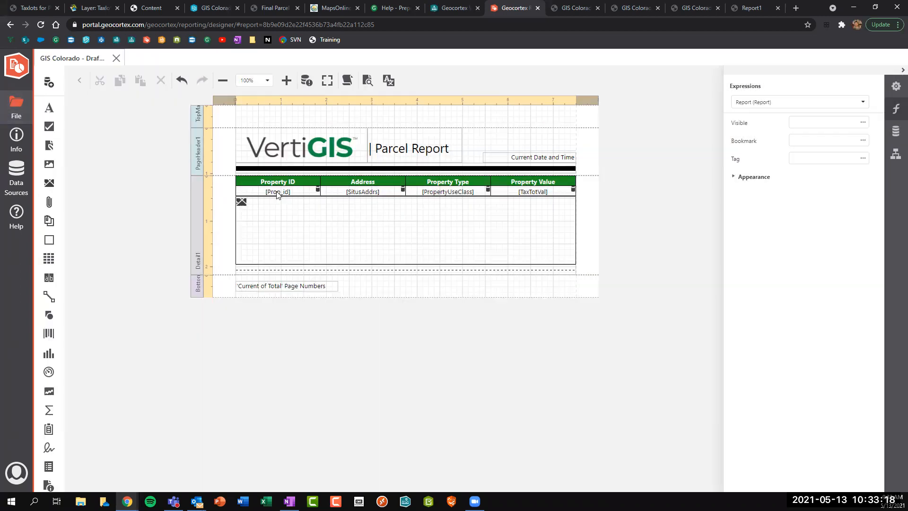
{"action": "left_click", "coordinate": [286, 196]}
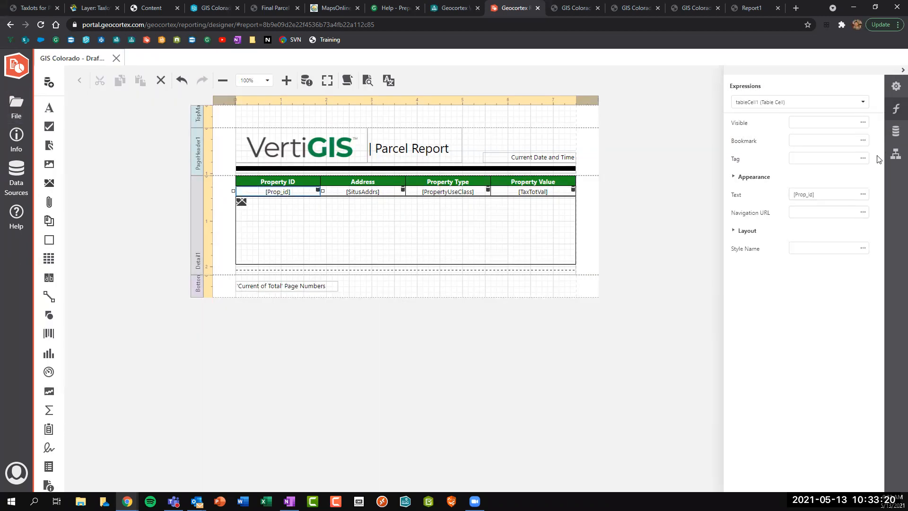
{"action": "left_click", "coordinate": [863, 213]}
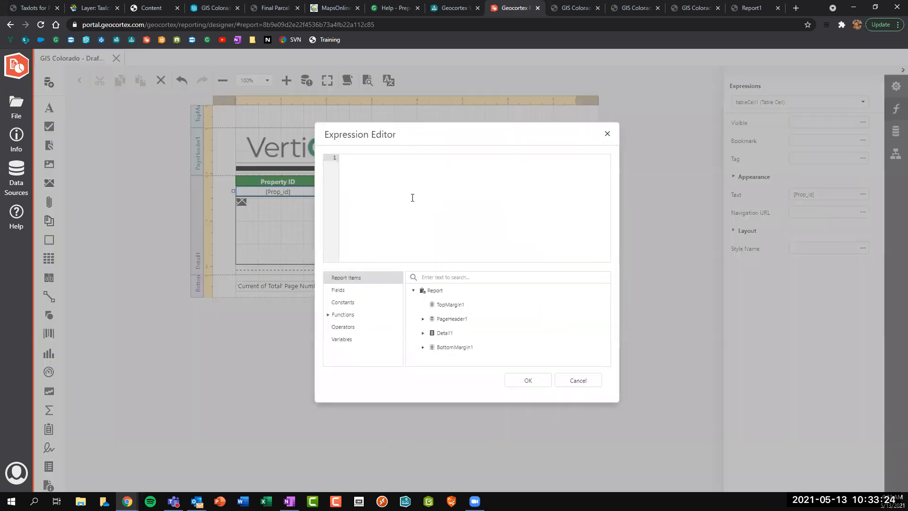
{"action": "type", "text": "'"}
{"action": "type", "text": "https://gis.clark.wa.gov/mapsonline/?qlyr=Taxlots&qval=52650000"}
{"action": "double_click", "coordinate": [531, 158]}
{"action": "type", "text": "' + [Prop_id]"}
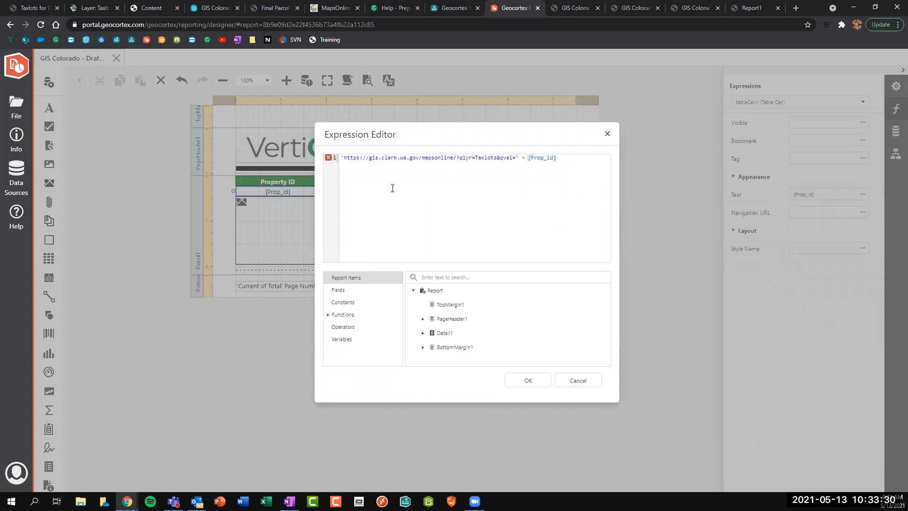
{"action": "left_click", "coordinate": [344, 158]}
{"action": "left_click_drag", "start_coordinate": [380, 158], "coordinate": [579, 155]}
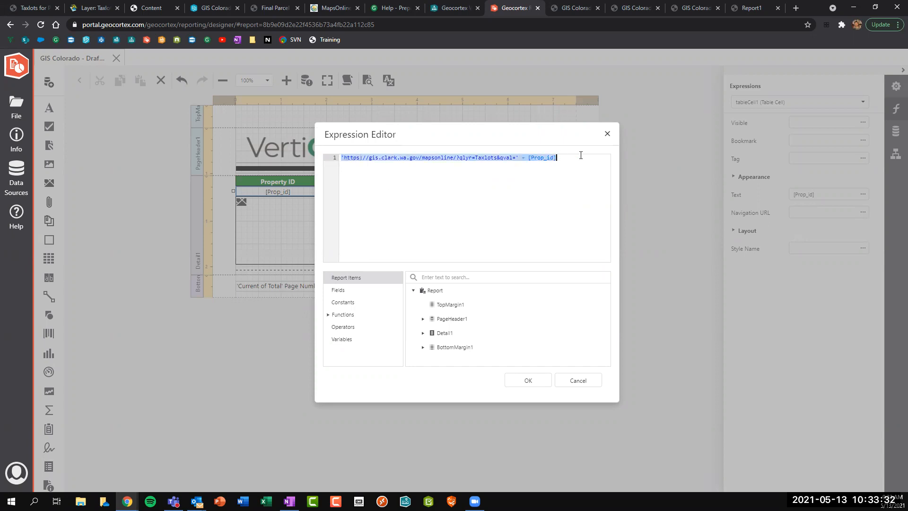
{"action": "left_click", "coordinate": [521, 188]}
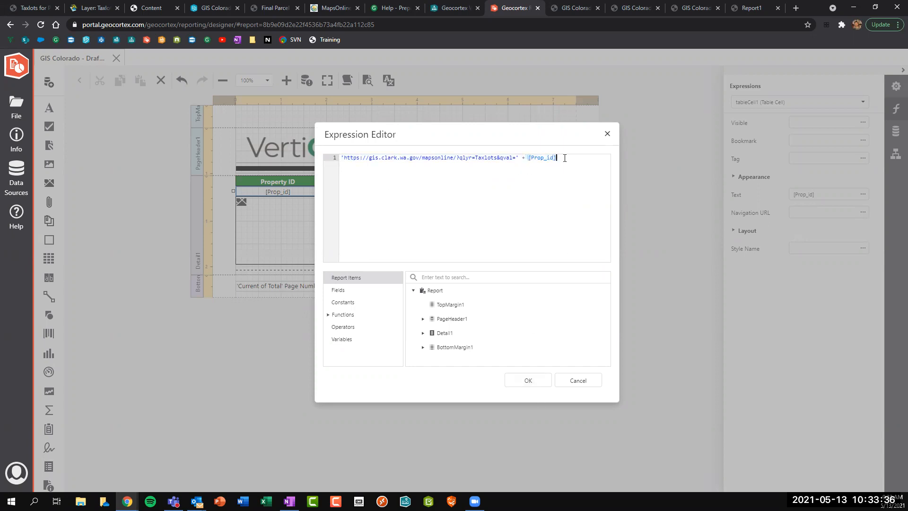
{"action": "left_click", "coordinate": [514, 381]}
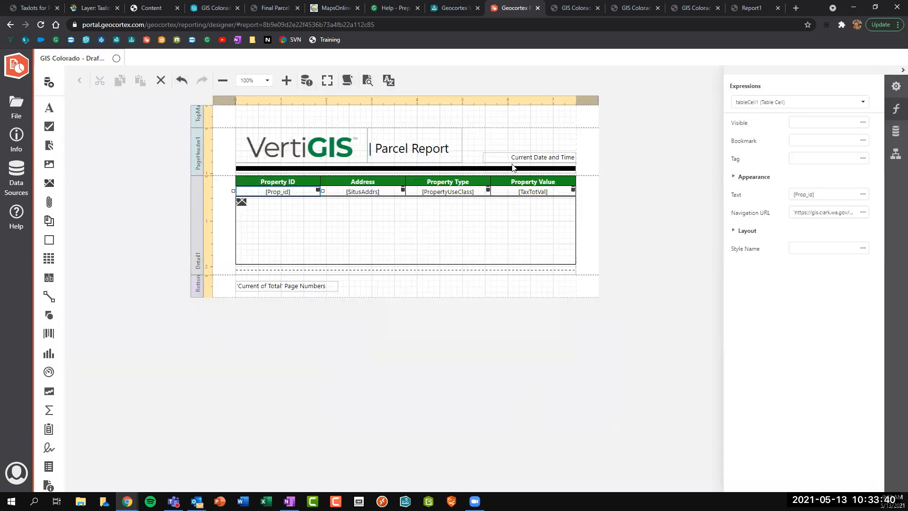
{"action": "left_click", "coordinate": [895, 88]}
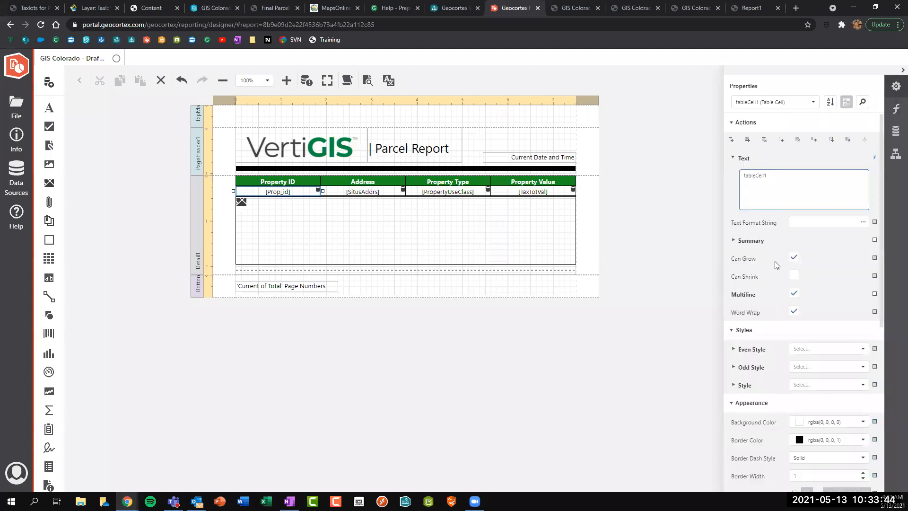
Make the Property ID value blue, rgba(20, 62, 247), and underlined like a hyperlink.
{"action": "scroll", "coordinate": [775, 263], "scroll_direction": "down", "scroll_amount": 3}
{"action": "scroll", "coordinate": [776, 263], "scroll_direction": "down", "scroll_amount": 2}
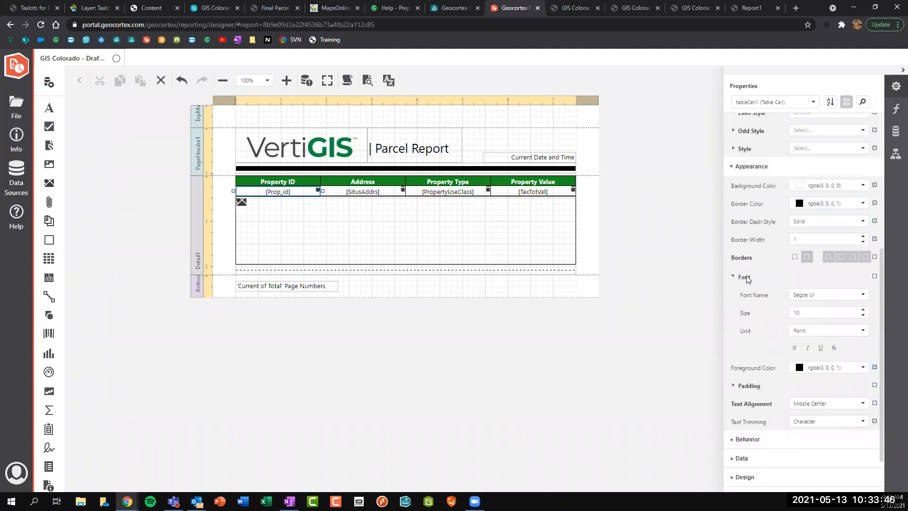
{"action": "left_click", "coordinate": [862, 368]}
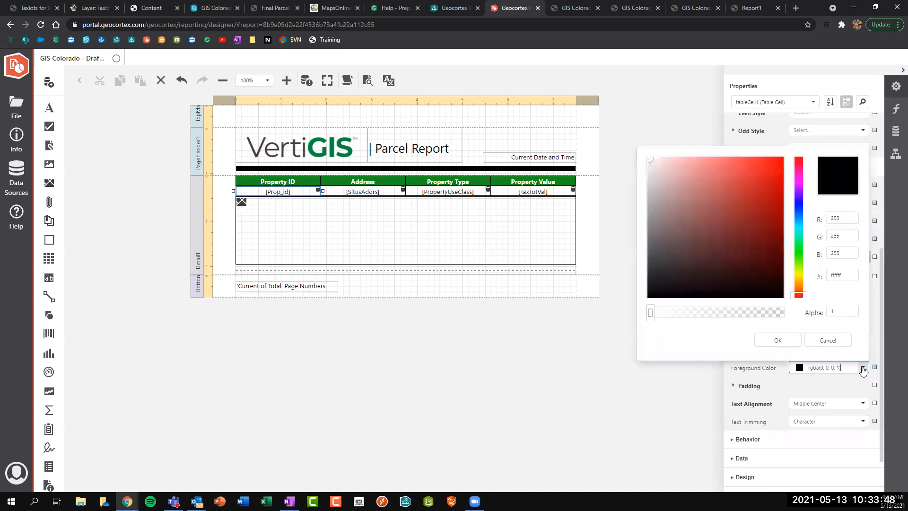
{"action": "left_click", "coordinate": [798, 206]}
{"action": "mouse_move", "coordinate": [799, 206]}
{"action": "left_mouse_down"}
{"action": "mouse_move", "coordinate": [770, 184]}
{"action": "mouse_move", "coordinate": [772, 158]}
{"action": "left_mouse_up"}
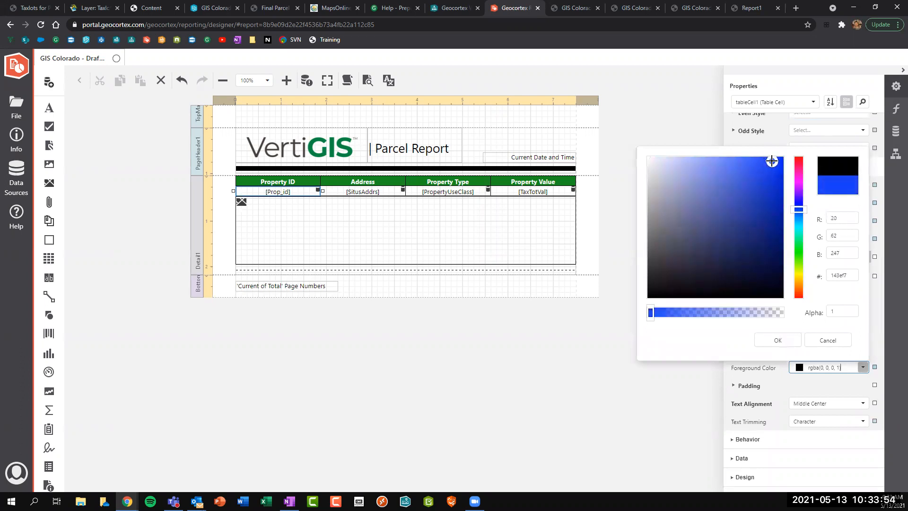
{"action": "left_click", "coordinate": [787, 343]}
{"action": "left_click", "coordinate": [820, 348]}
Save the report from the File menu.
{"action": "left_click", "coordinate": [524, 158]}
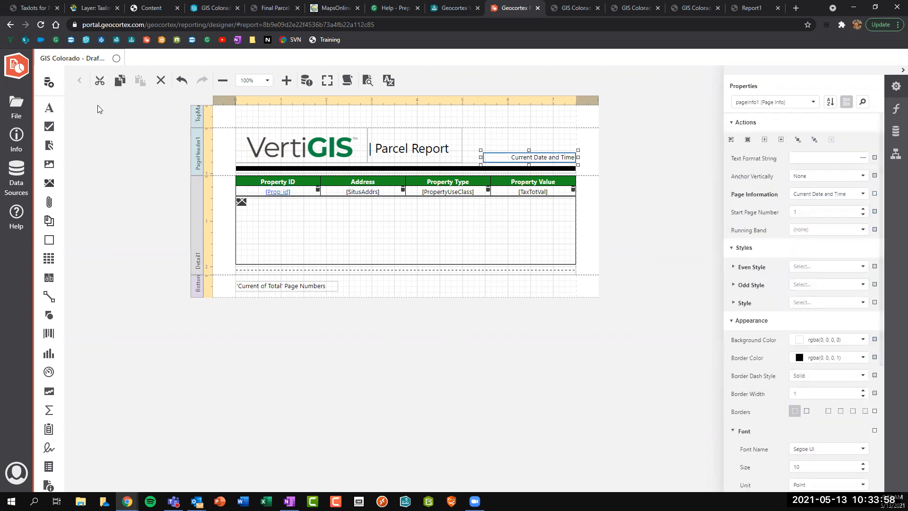
{"action": "left_click", "coordinate": [16, 106]}
{"action": "left_click", "coordinate": [82, 157]}
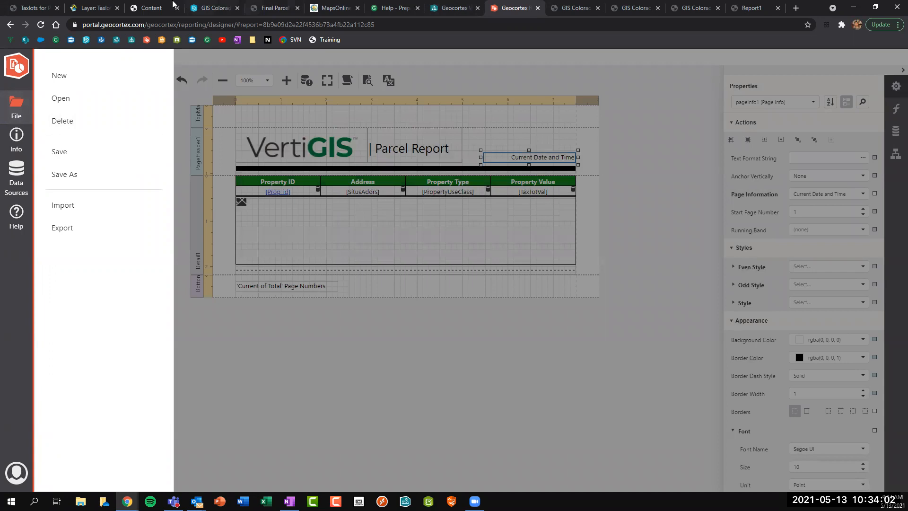
In the GIS Colorado app, dismiss the earlier finished report and close the reporting panel.
{"action": "left_click", "coordinate": [212, 9]}
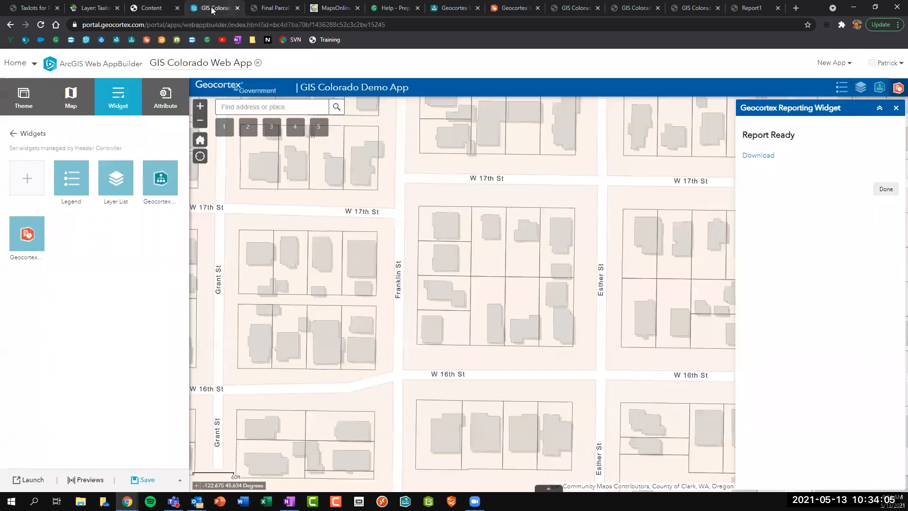
{"action": "left_click", "coordinate": [886, 187]}
{"action": "left_click", "coordinate": [896, 107]}
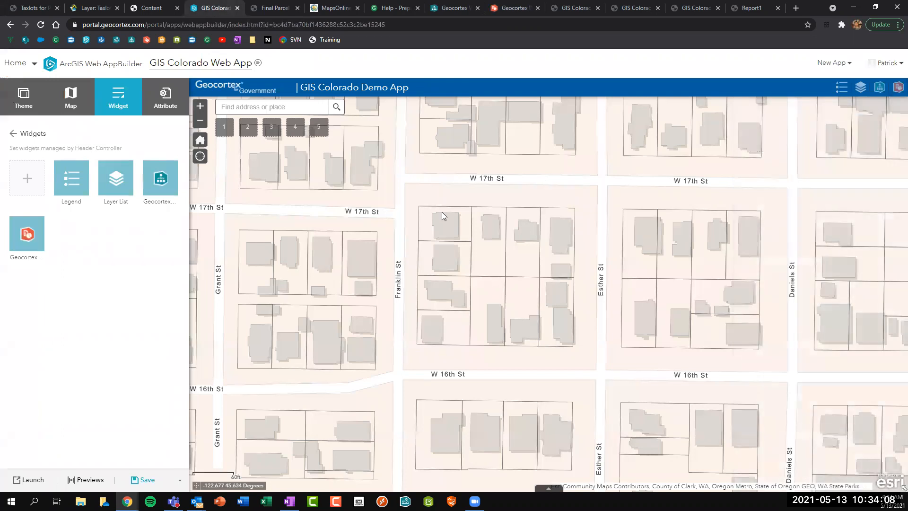
{"action": "left_click", "coordinate": [254, 332]}
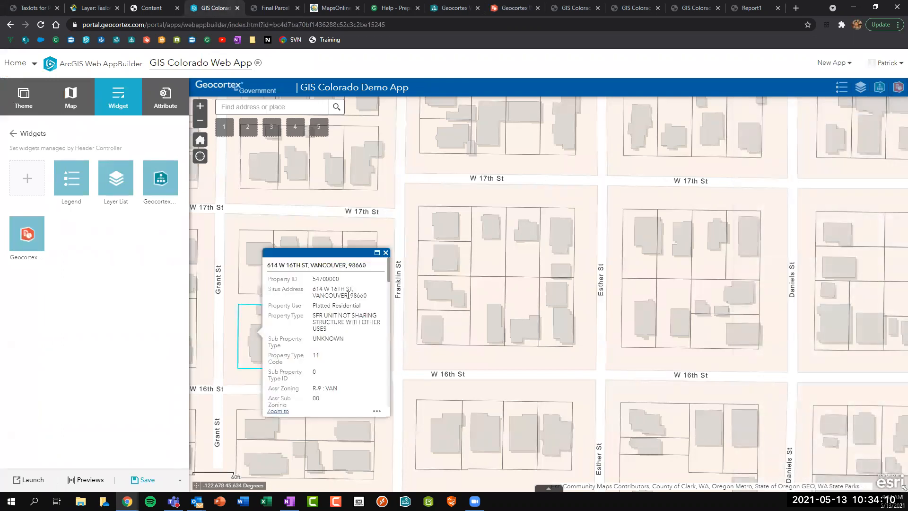
{"action": "left_click", "coordinate": [378, 412]}
{"action": "left_click", "coordinate": [338, 482]}
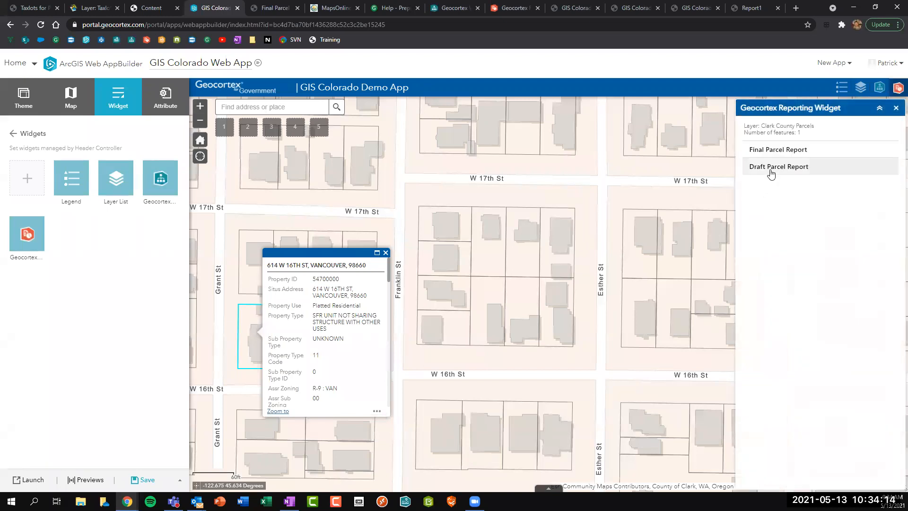
{"action": "left_click", "coordinate": [771, 167]}
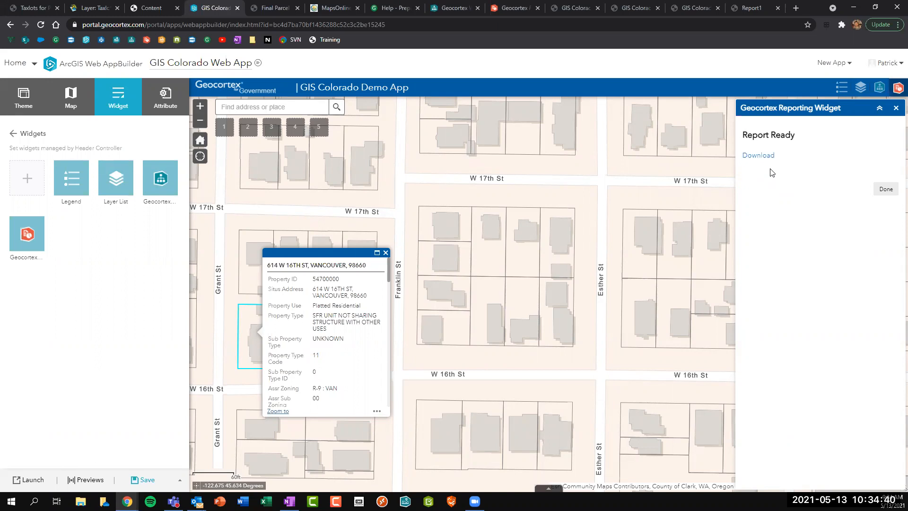
{"action": "left_click", "coordinate": [764, 156]}
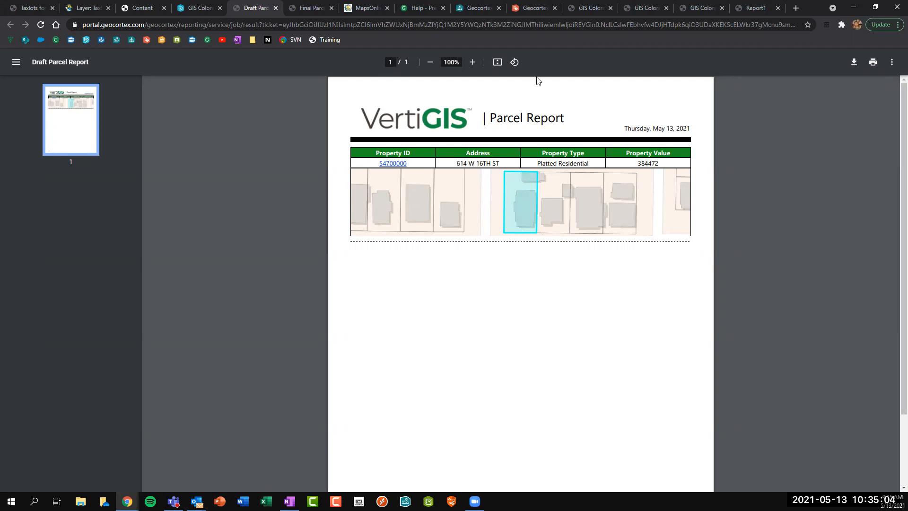
Change featurePictureBox1's Expand from 1.1 to 2, leaving Scale at 0, and save with Ctrl+S.
{"action": "left_click", "coordinate": [533, 8]}
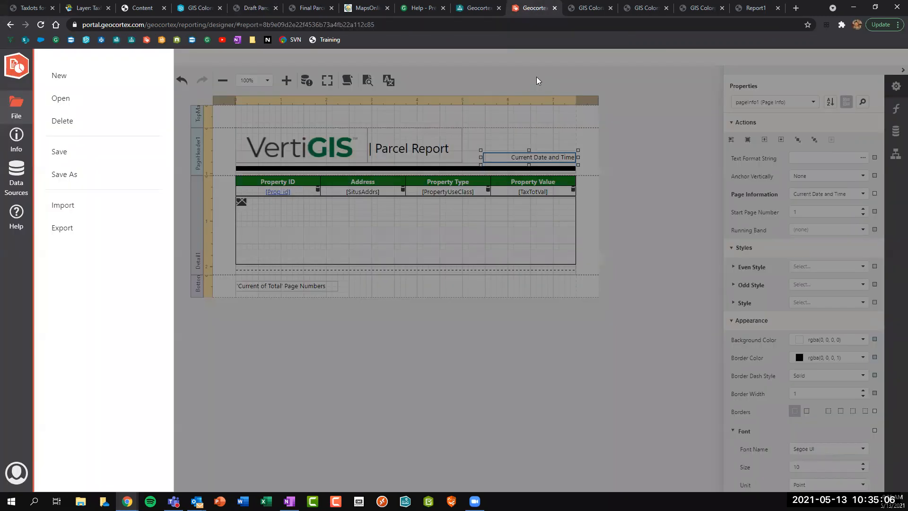
{"action": "left_click", "coordinate": [409, 229]}
{"action": "left_click", "coordinate": [353, 230]}
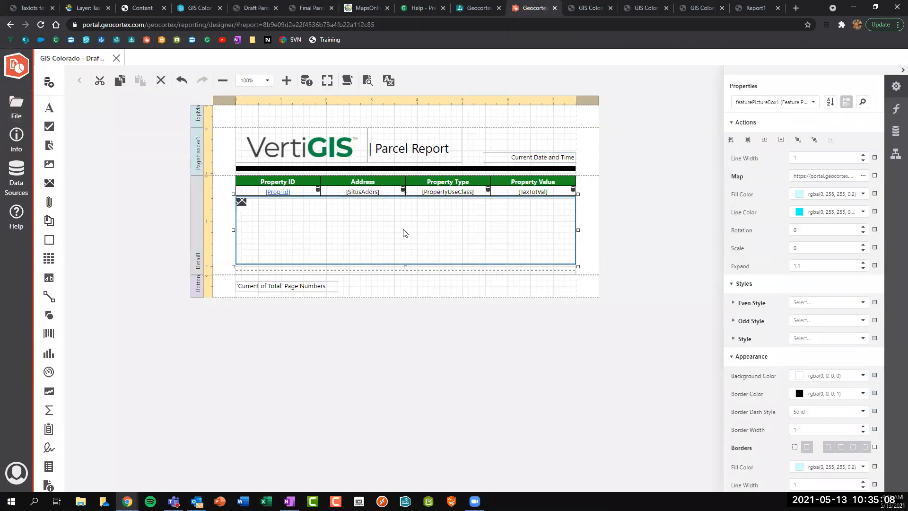
{"action": "left_click", "coordinate": [791, 246]}
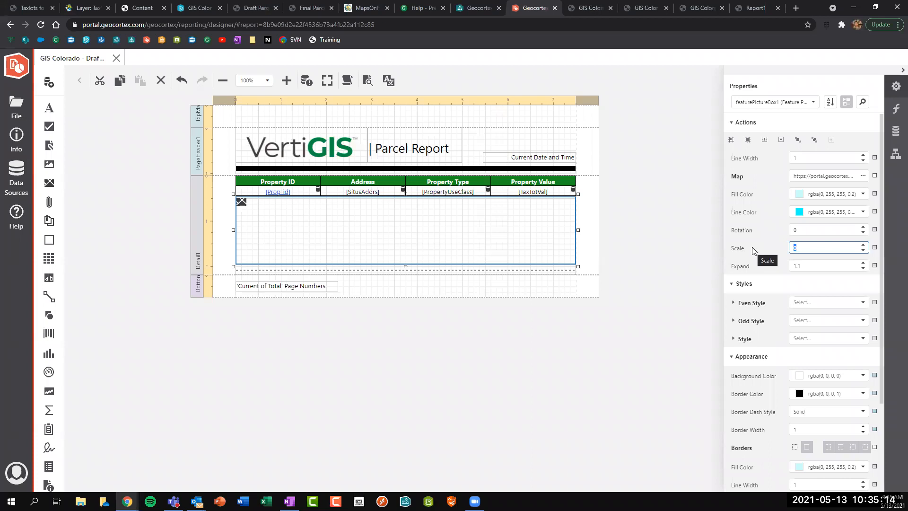
{"action": "left_click", "coordinate": [809, 248]}
{"action": "left_click", "coordinate": [797, 265]}
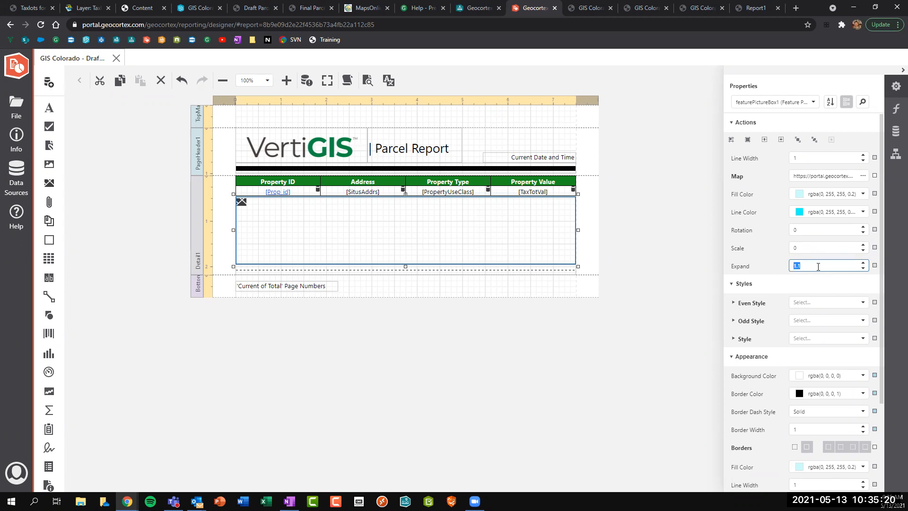
{"action": "type", "text": "2."}
{"action": "left_click", "coordinate": [653, 290]}
{"action": "left_click", "coordinate": [528, 239]}
{"action": "key", "text": "ctrl+s"}
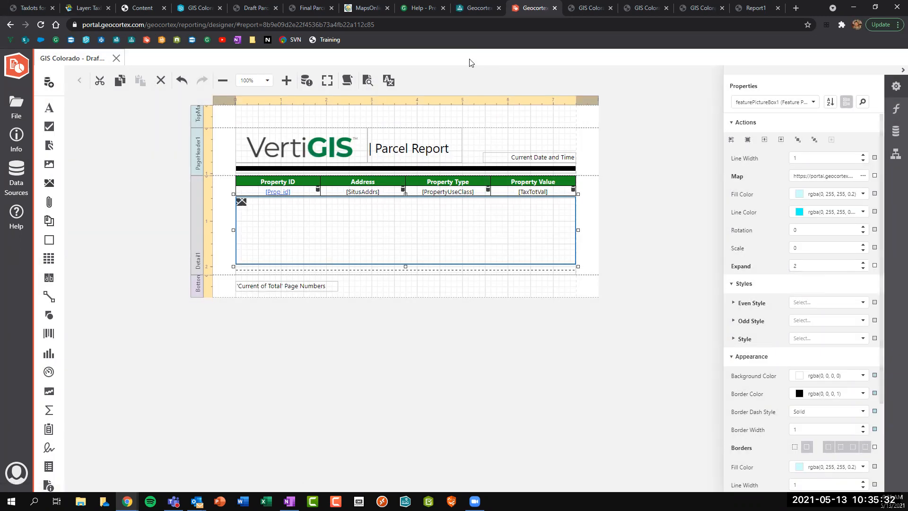
Rerun the Draft Parcel Report from the GIS Colorado Reporting Widget and open the new PDF.
{"action": "left_click", "coordinate": [195, 10]}
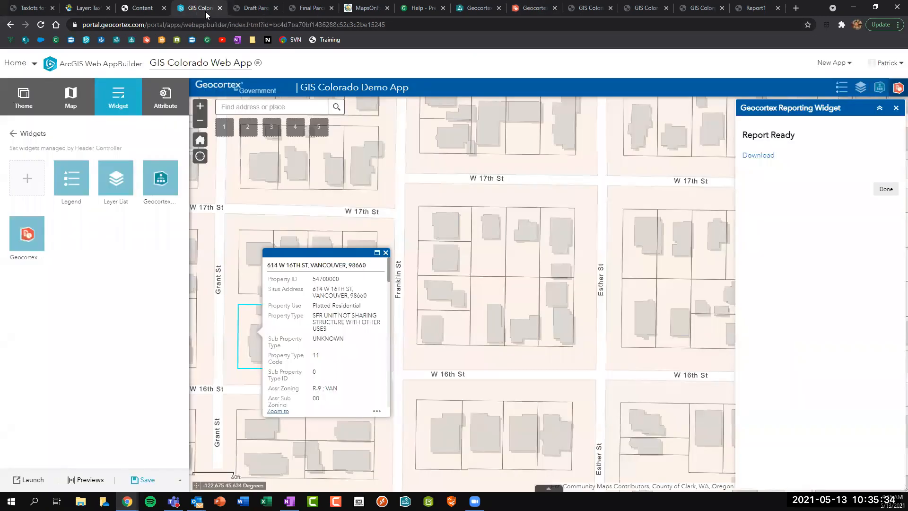
{"action": "left_click", "coordinate": [888, 191]}
{"action": "left_click", "coordinate": [802, 169]}
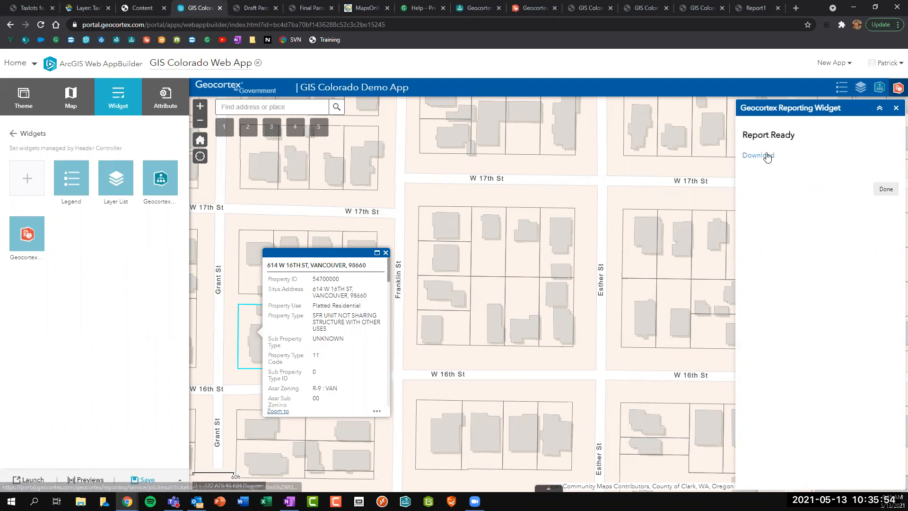
{"action": "left_click", "coordinate": [766, 154]}
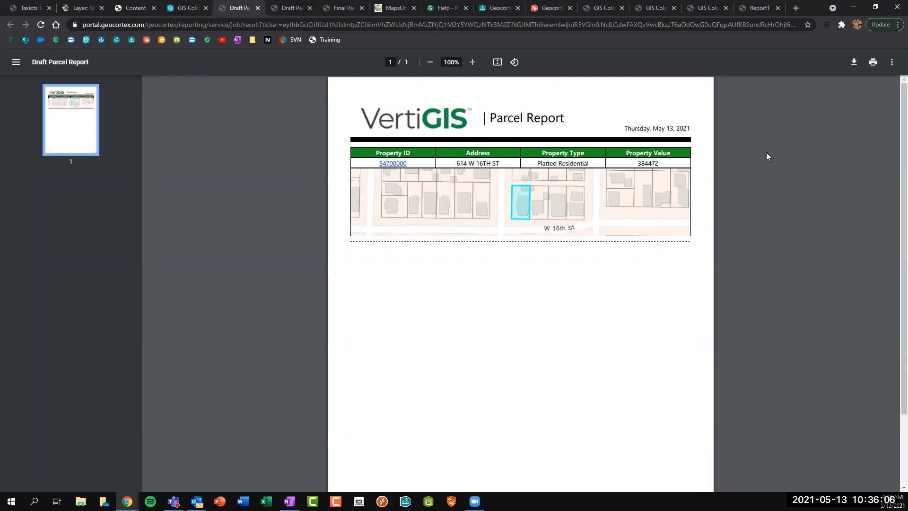
Compare the earlier and the wider-map Draft Parcel Report PDFs side by side.
{"action": "left_click", "coordinate": [281, 8]}
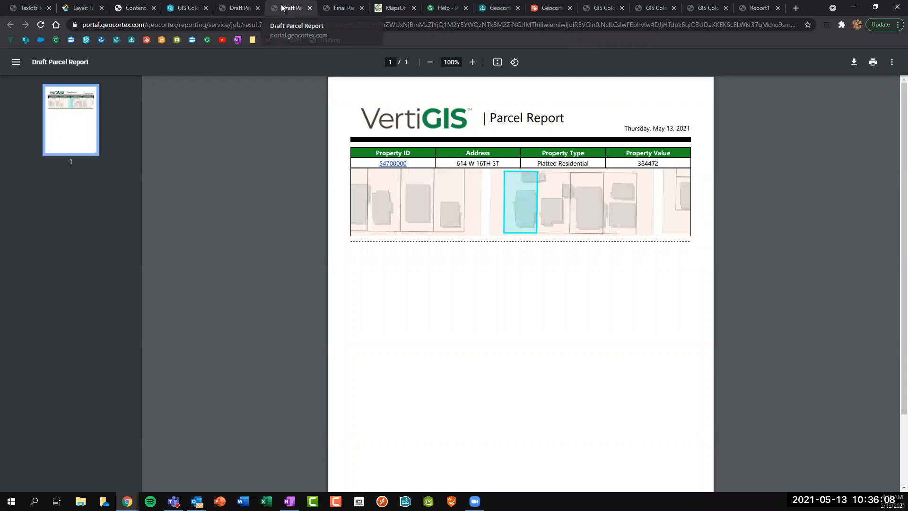
{"action": "left_click", "coordinate": [239, 8]}
{"action": "left_click", "coordinate": [277, 8]}
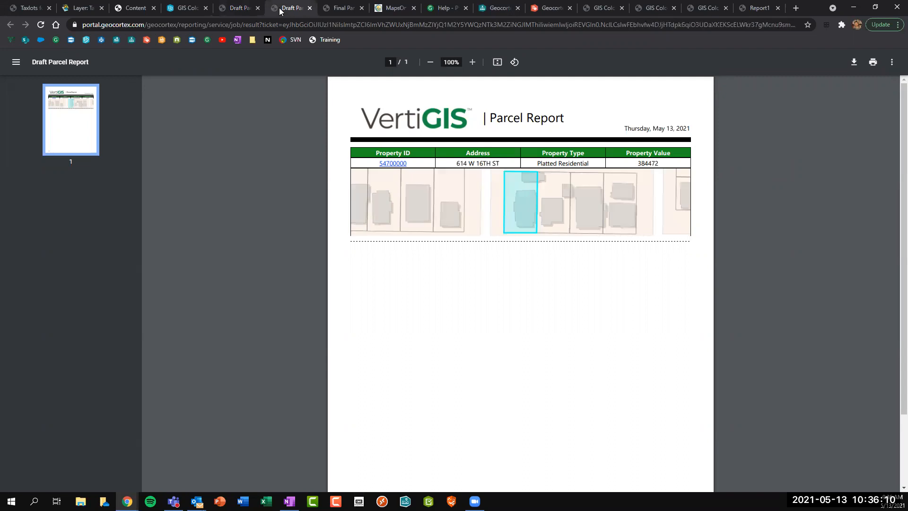
{"action": "left_click", "coordinate": [241, 8]}
{"action": "left_click", "coordinate": [280, 11]}
{"action": "left_click", "coordinate": [246, 9]}
{"action": "left_click", "coordinate": [293, 10]}
{"action": "left_click", "coordinate": [242, 9]}
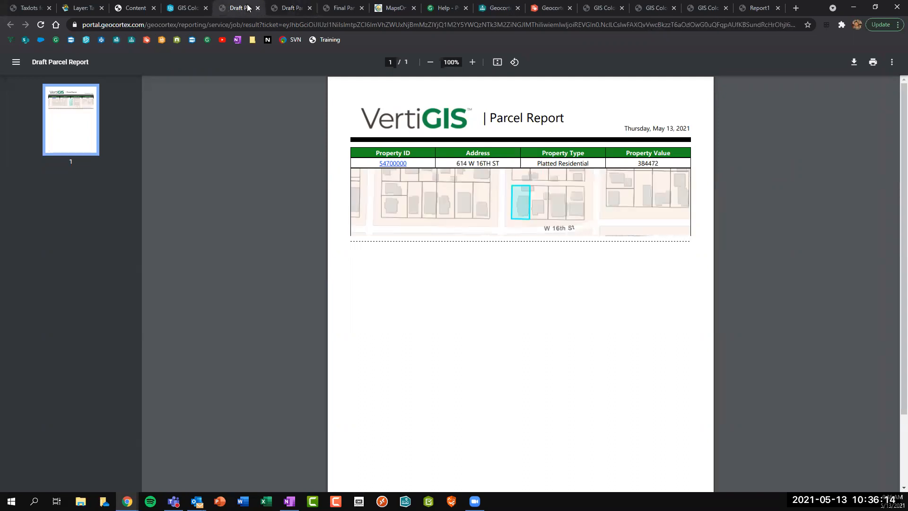
Open the 54700000 Property ID link in a new MapsOnline tab and view it.
{"action": "right_click", "coordinate": [395, 166]}
{"action": "left_click", "coordinate": [419, 172]}
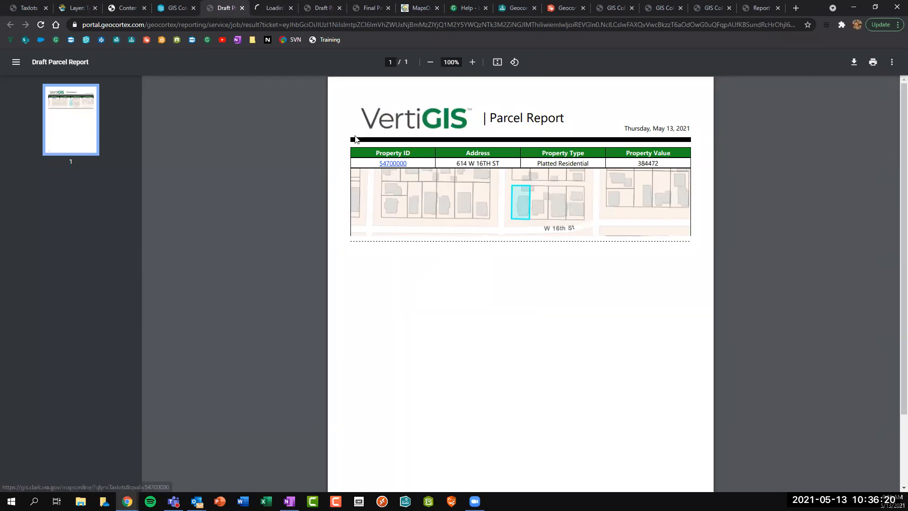
{"action": "left_click", "coordinate": [268, 10]}
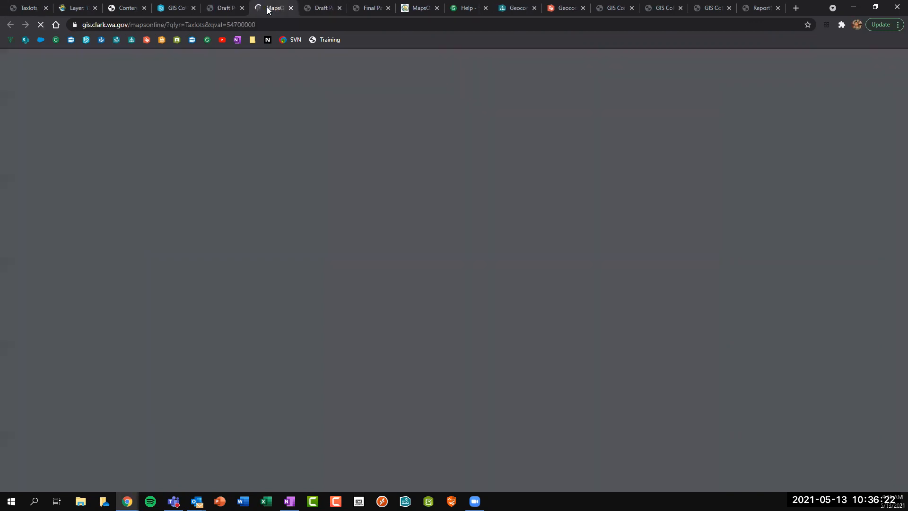
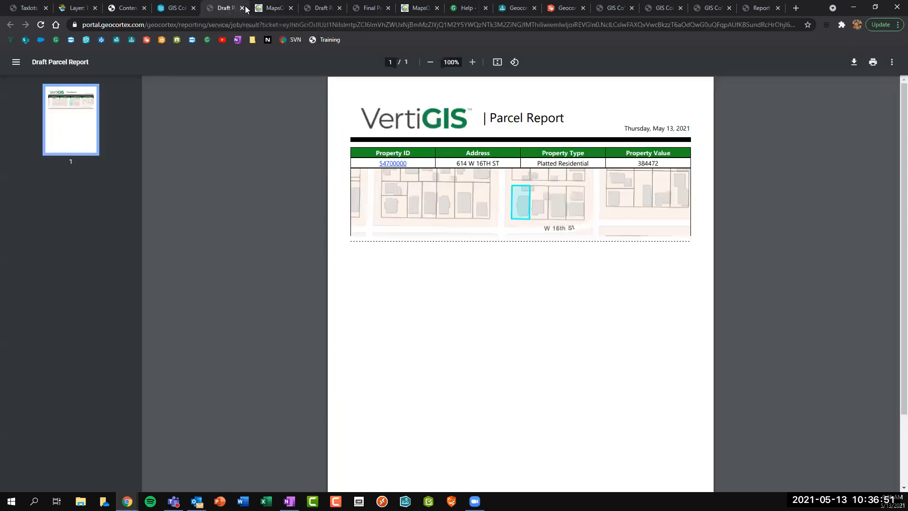
Close the draft and final parcel report PDFs and both MapsOnline parcel map tabs.
{"action": "left_click", "coordinate": [232, 9]}
{"action": "left_click", "coordinate": [241, 8]}
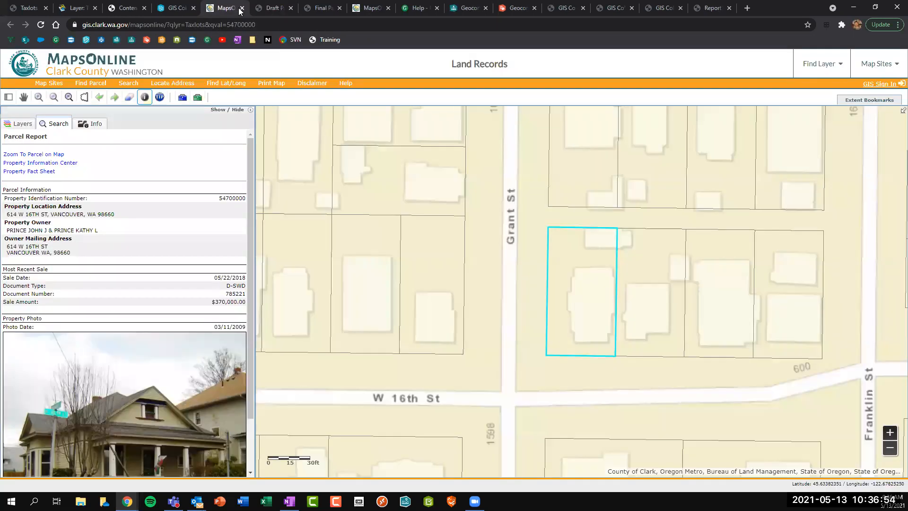
{"action": "left_click", "coordinate": [241, 8]}
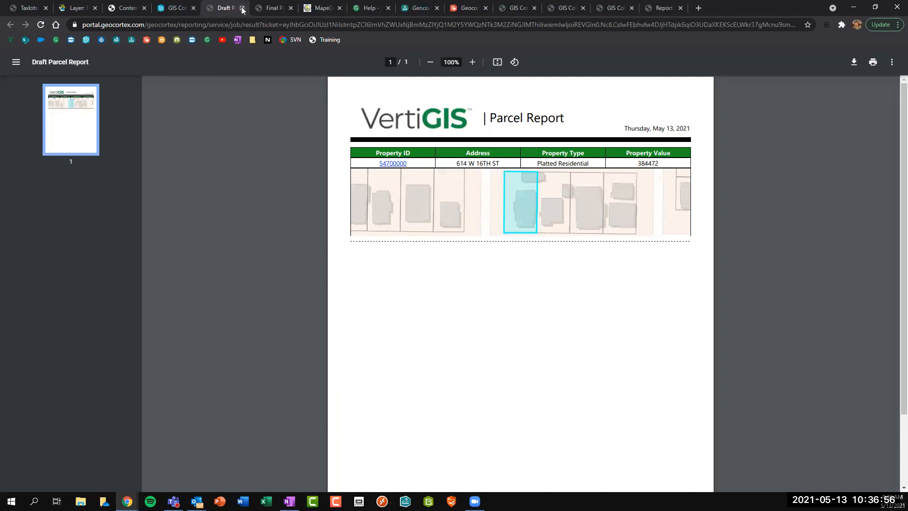
{"action": "left_click", "coordinate": [241, 8]}
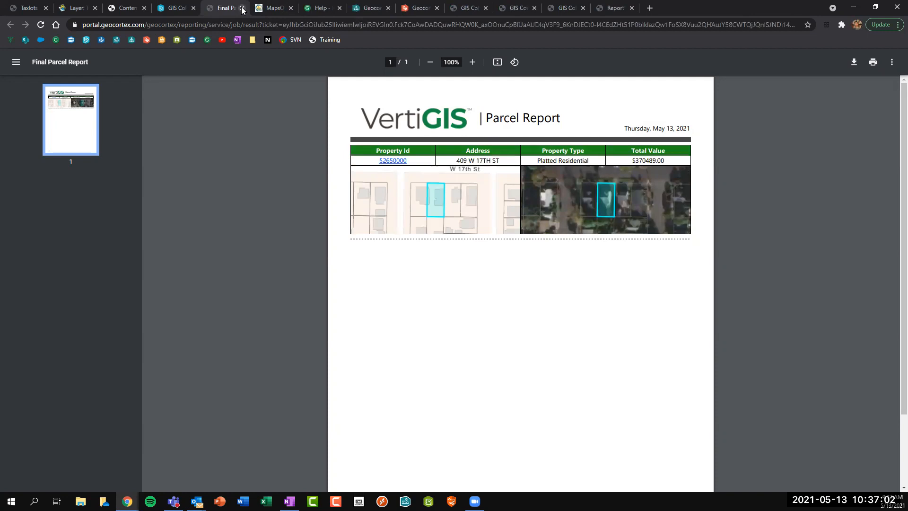
{"action": "left_click", "coordinate": [242, 8]}
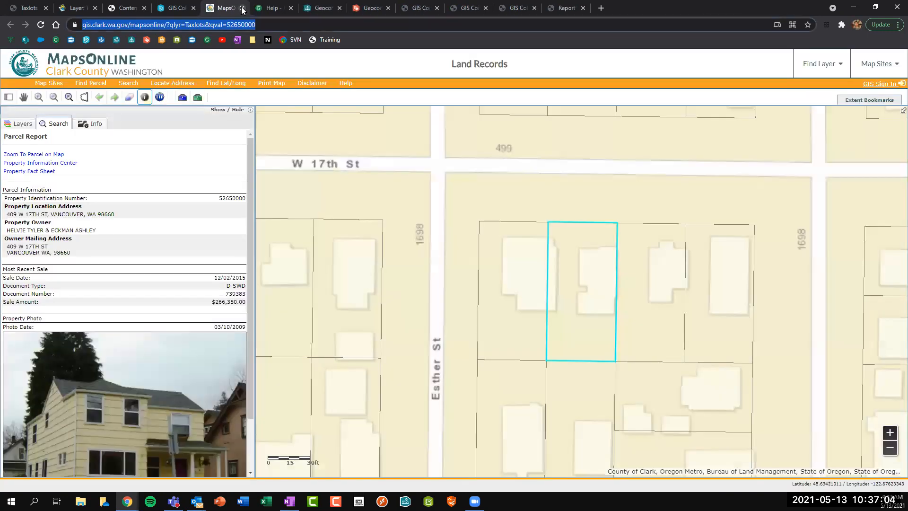
{"action": "left_click", "coordinate": [242, 8]}
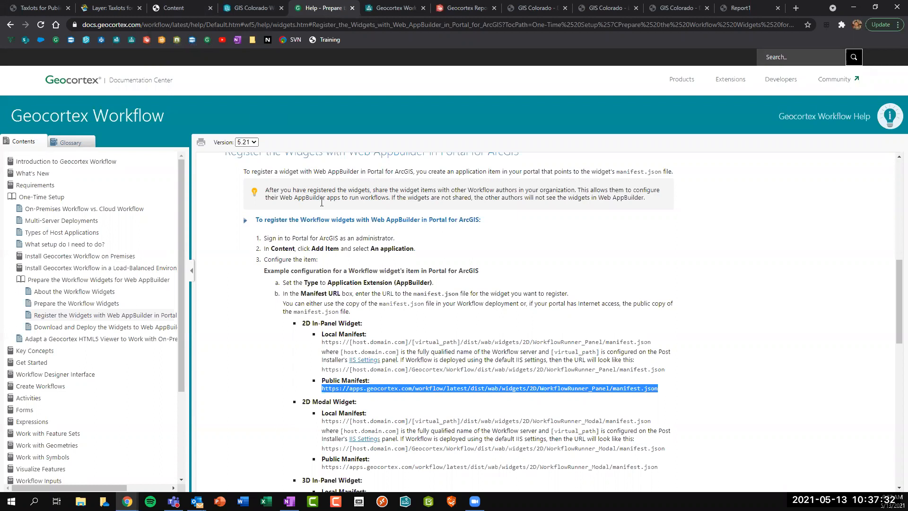
In the GIS Colorado Web App, dismiss the parcel popup and return to the report list.
{"action": "left_click", "coordinate": [252, 7]}
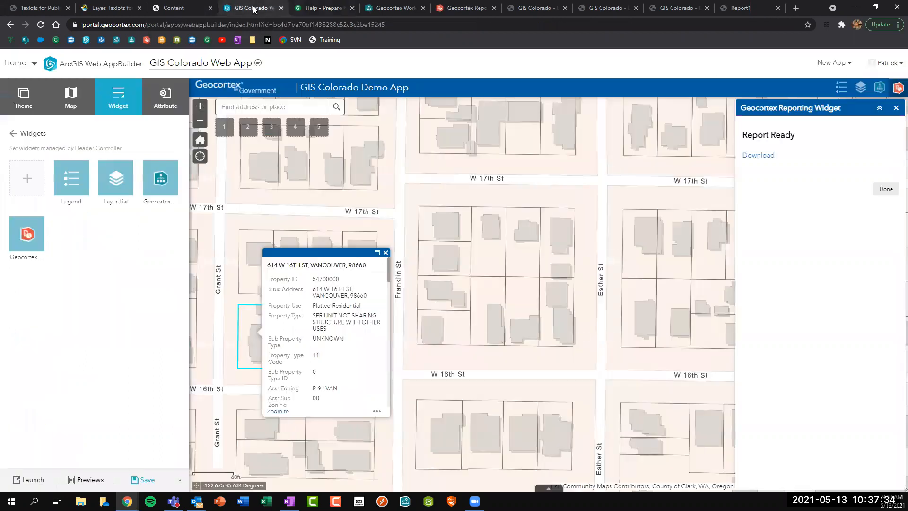
{"action": "left_click", "coordinate": [385, 252]}
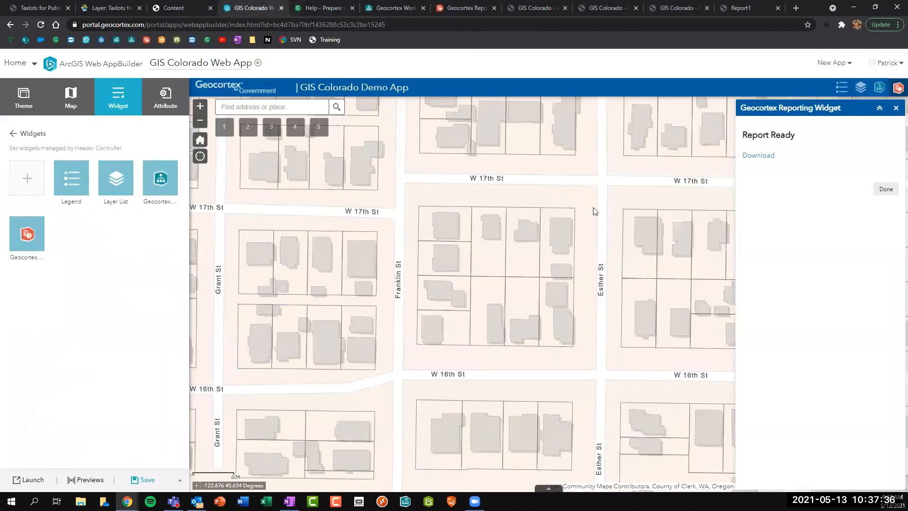
{"action": "left_click", "coordinate": [884, 189]}
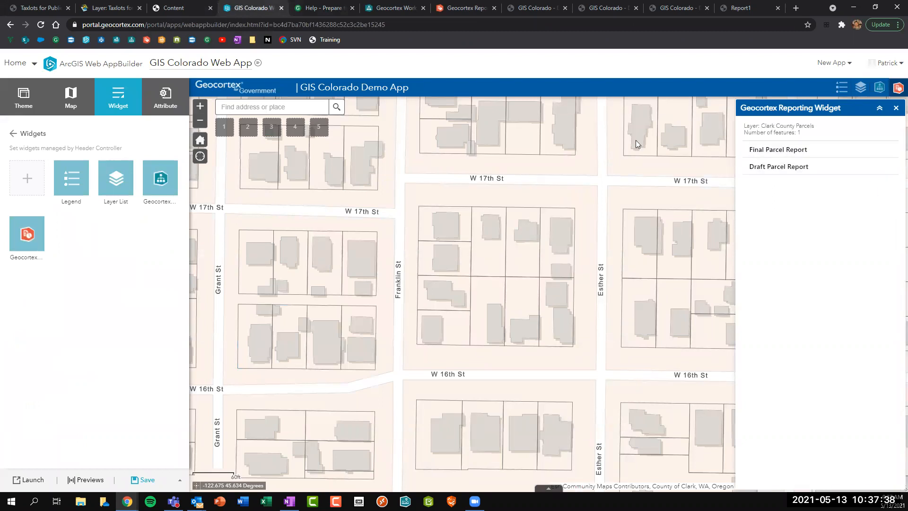
Close the Workflow help, draft report, portal item and Report1 tabs.
{"action": "left_click", "coordinate": [334, 8]}
{"action": "left_click", "coordinate": [352, 8]}
{"action": "left_click", "coordinate": [478, 8]}
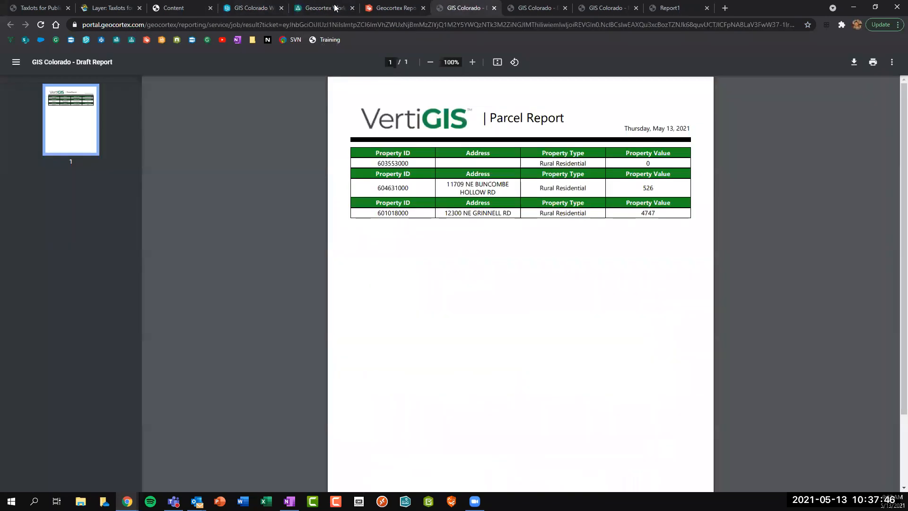
{"action": "key", "text": "ctrl+w"}
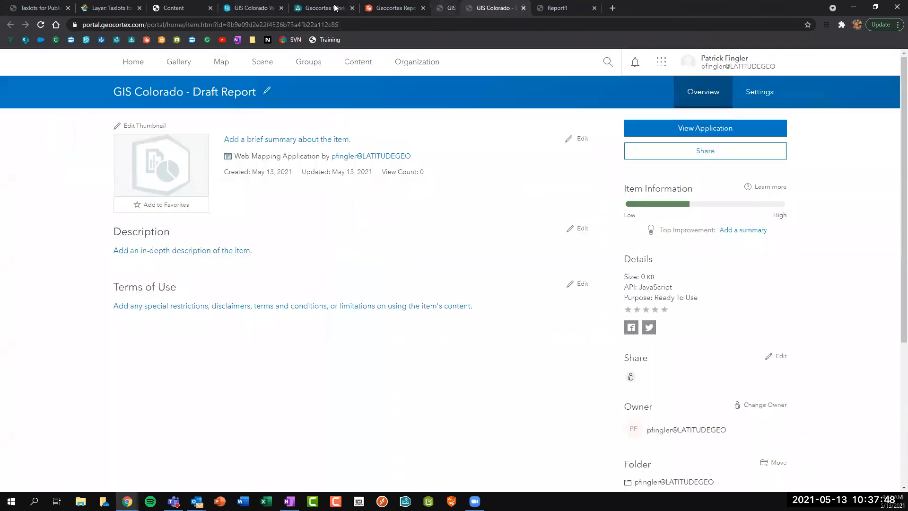
{"action": "key", "text": "ctrl+w"}
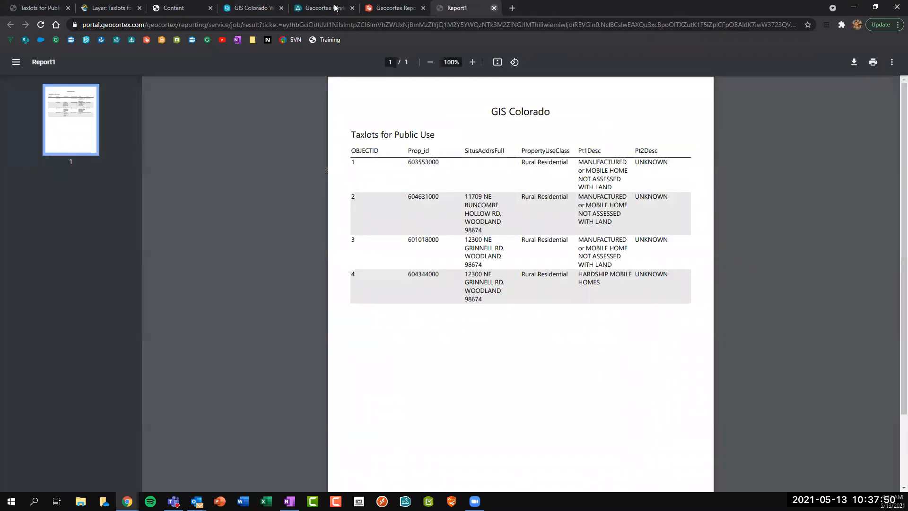
{"action": "key", "text": "ctrl+w"}
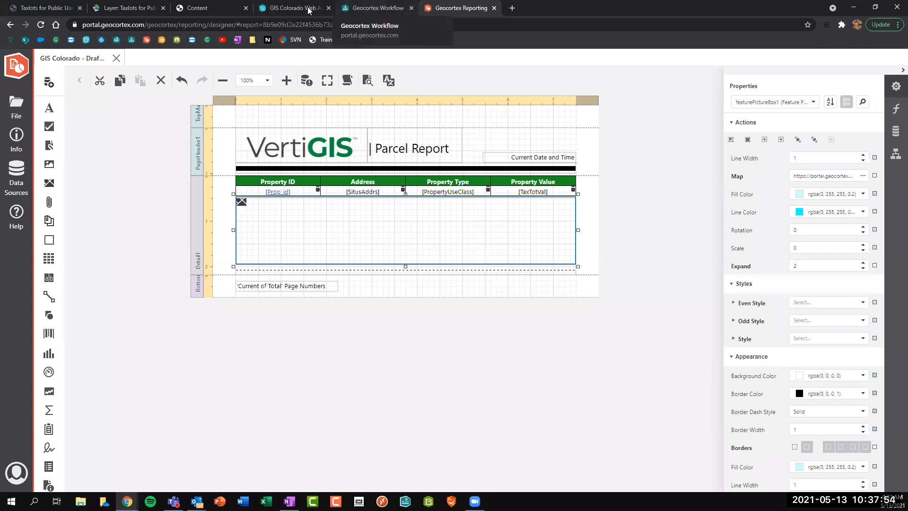
{"action": "left_click", "coordinate": [290, 8]}
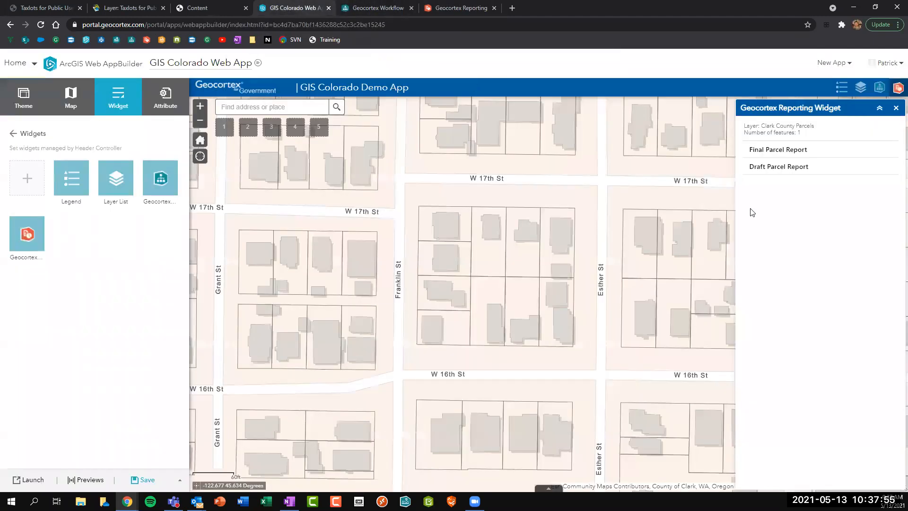
Open the parcel search workflow, try its parcel, buffer and address forms, and save the app.
{"action": "left_click", "coordinate": [896, 108]}
{"action": "left_click", "coordinate": [878, 90]}
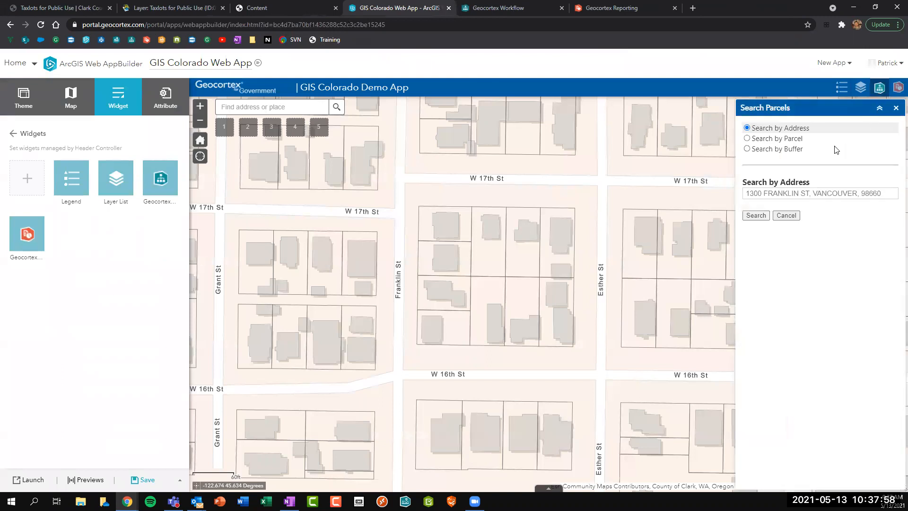
{"action": "left_click", "coordinate": [765, 140]}
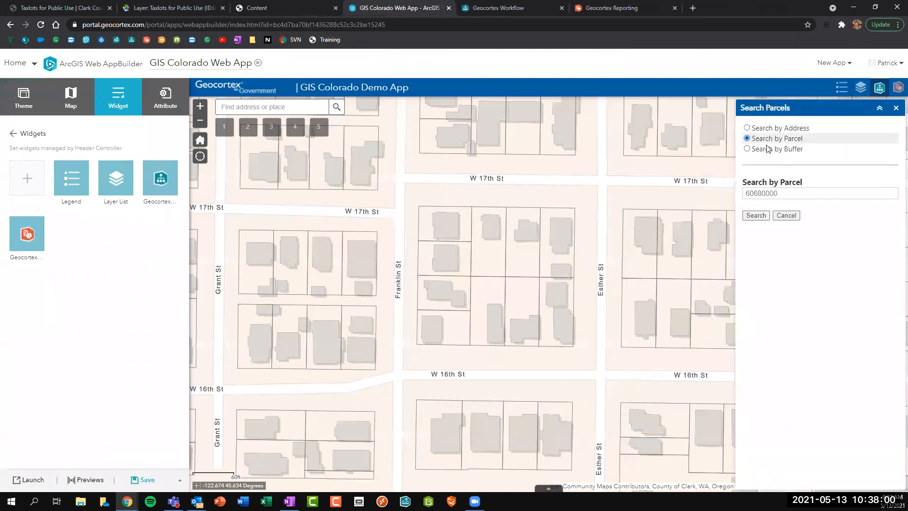
{"action": "left_click", "coordinate": [767, 151]}
{"action": "left_click", "coordinate": [767, 130]}
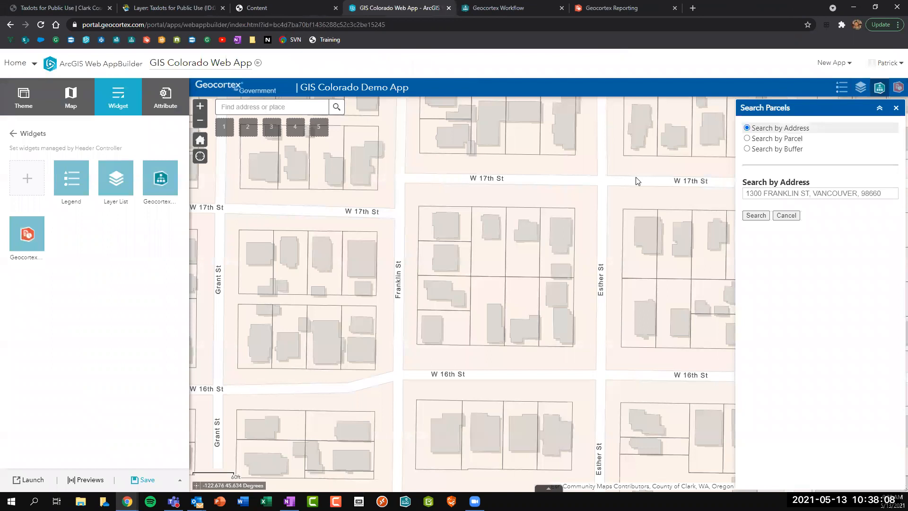
{"action": "left_click", "coordinate": [144, 479]}
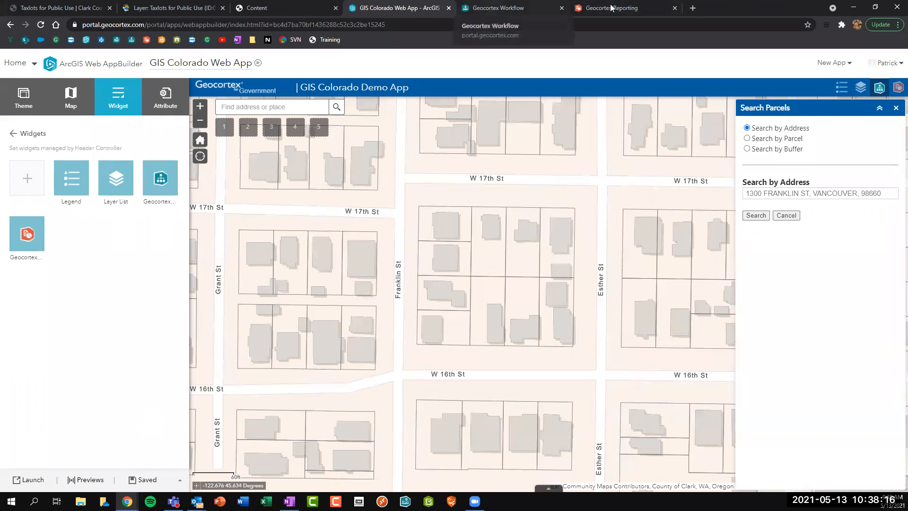
Cycle the search through parcel number, buffer and address, then cancel the parcel search.
{"action": "left_click", "coordinate": [769, 138]}
{"action": "left_click", "coordinate": [769, 150]}
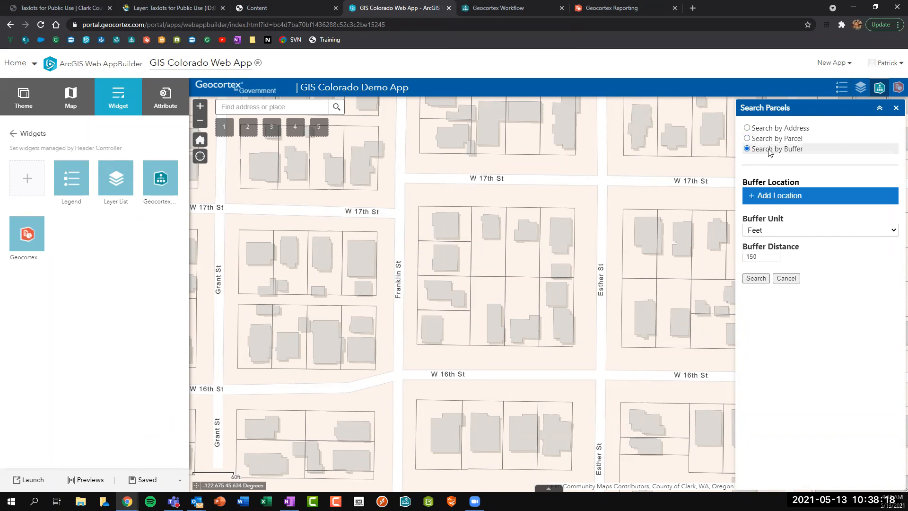
{"action": "left_click", "coordinate": [766, 139]}
{"action": "left_click", "coordinate": [764, 130]}
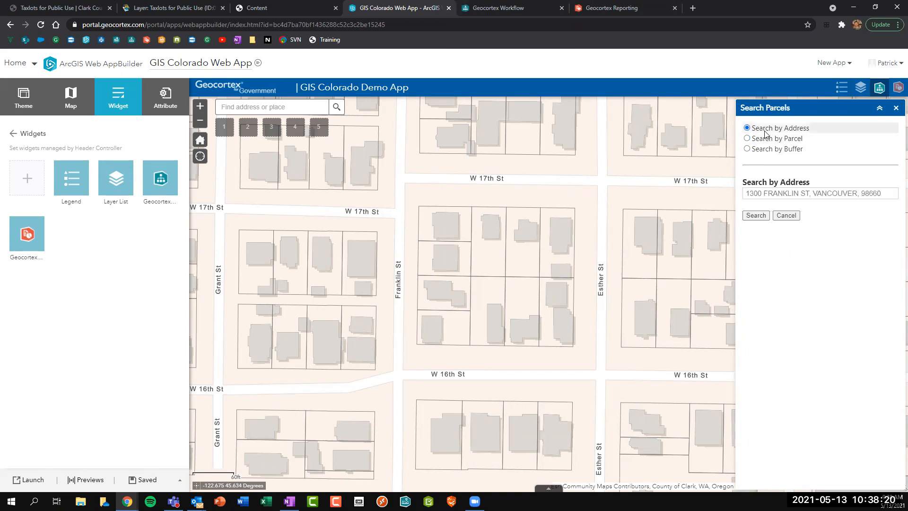
{"action": "left_click", "coordinate": [786, 216]}
{"action": "left_click", "coordinate": [484, 7]}
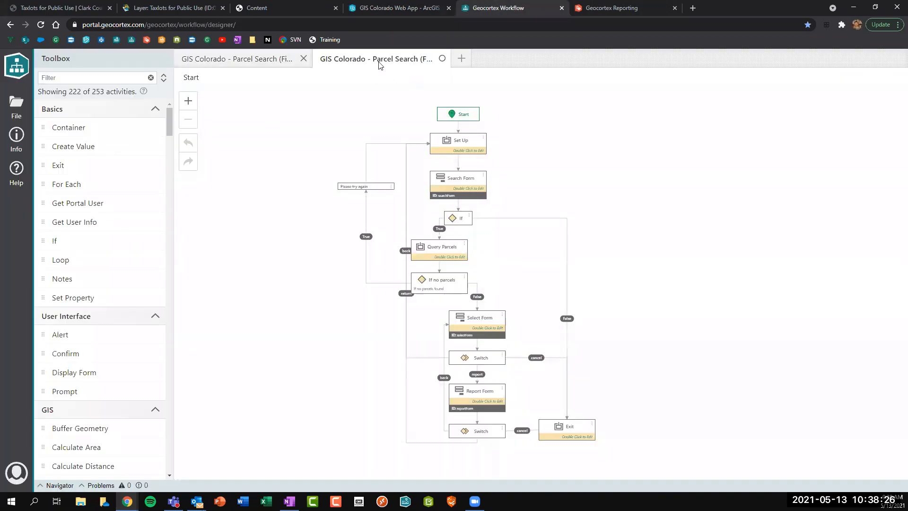
Close the Parcel Search (Final) workflow and start File > New, allowing account access.
{"action": "left_click", "coordinate": [442, 58]}
{"action": "left_click", "coordinate": [522, 250]}
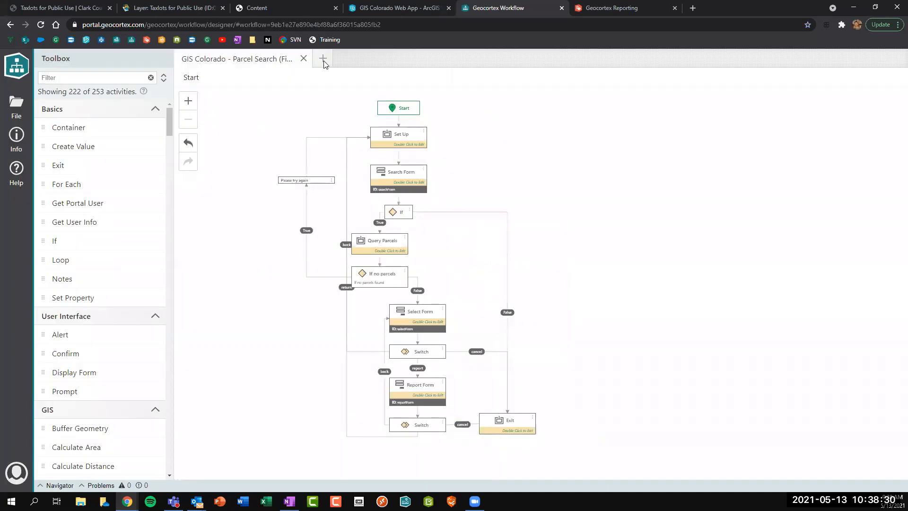
{"action": "left_click", "coordinate": [323, 60]}
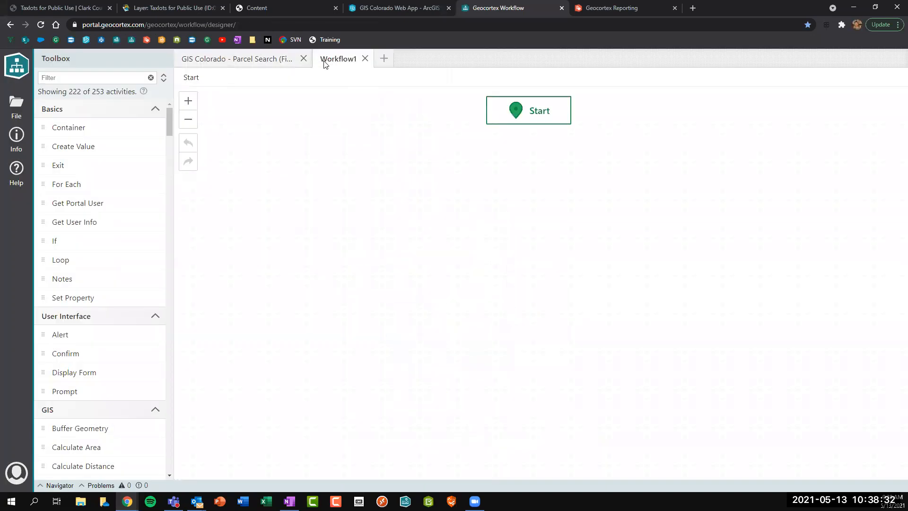
{"action": "left_click", "coordinate": [17, 107]}
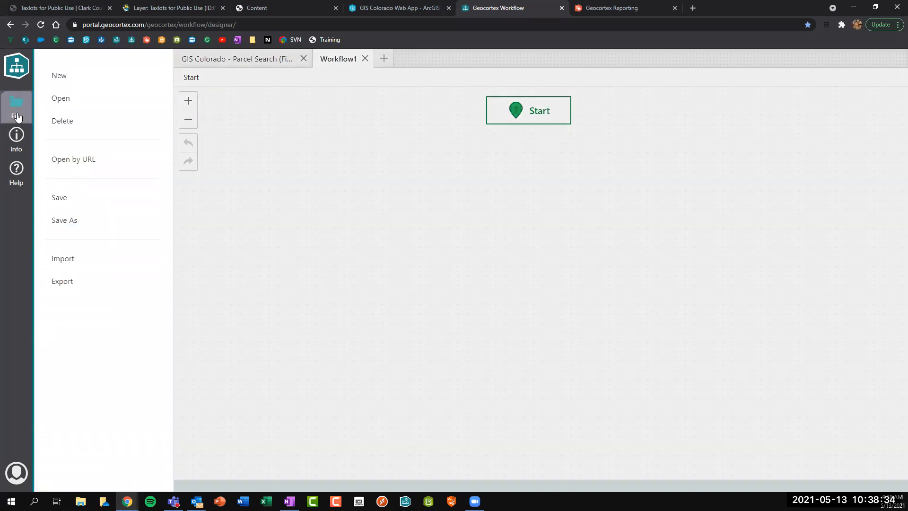
{"action": "left_click", "coordinate": [65, 77]}
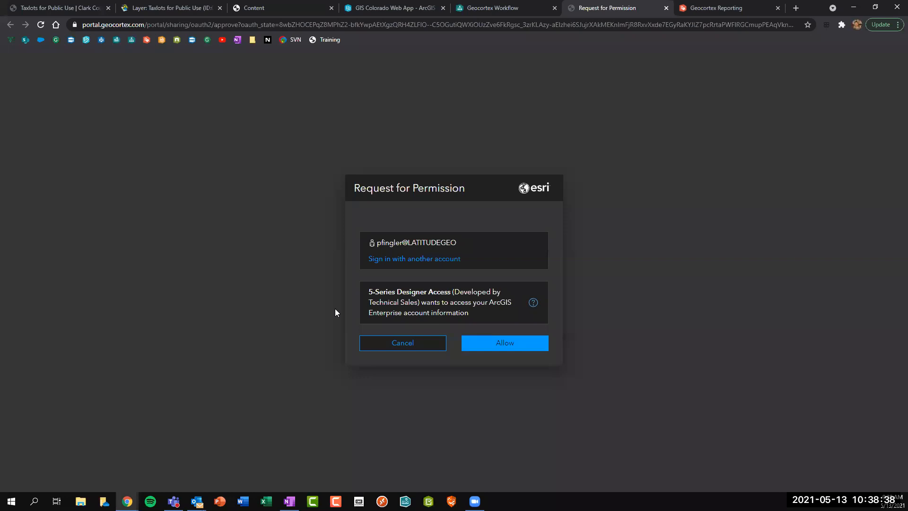
{"action": "left_click", "coordinate": [505, 345]}
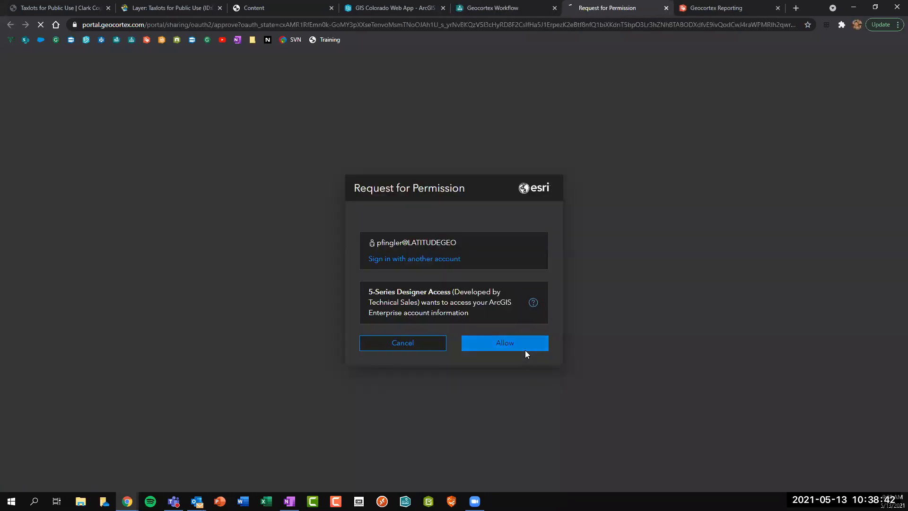
{"action": "left_click", "coordinate": [525, 349]}
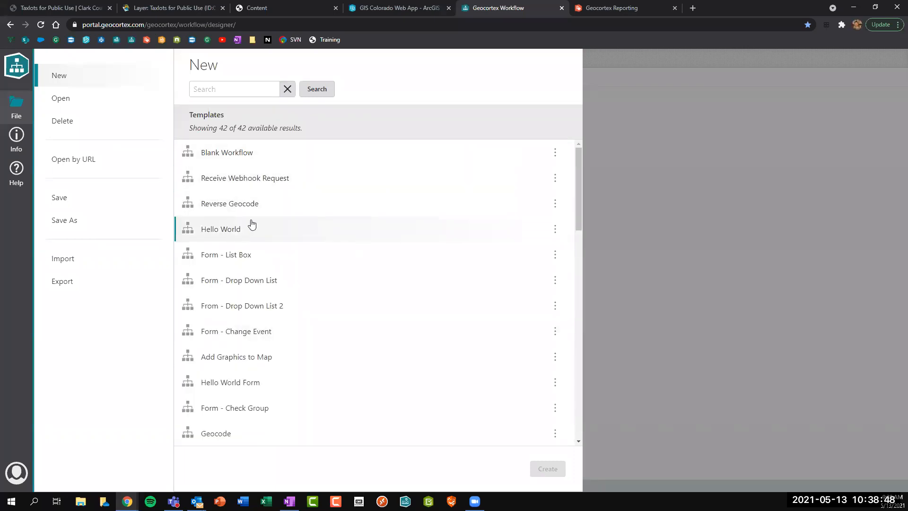
Create a new workflow from the Blank Workflow template.
{"action": "scroll", "coordinate": [251, 224], "scroll_direction": "down", "scroll_amount": 7}
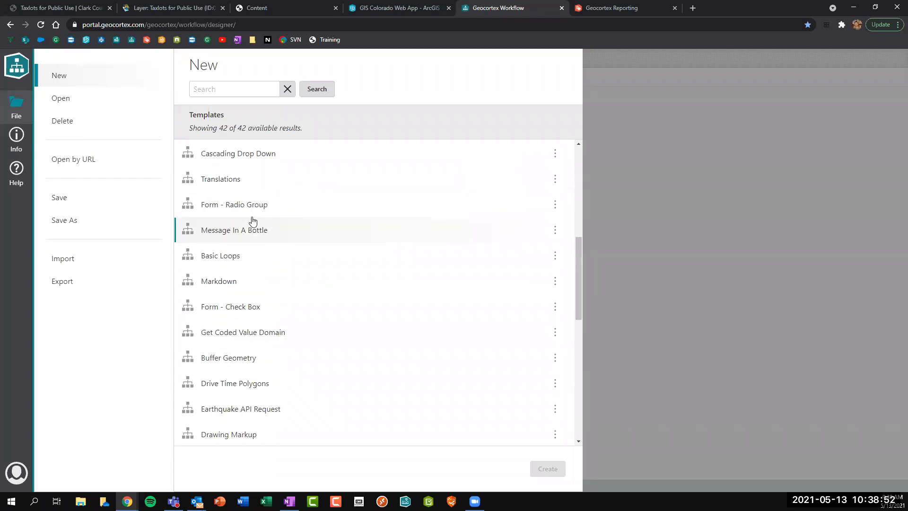
{"action": "scroll", "coordinate": [253, 221], "scroll_direction": "down", "scroll_amount": 8}
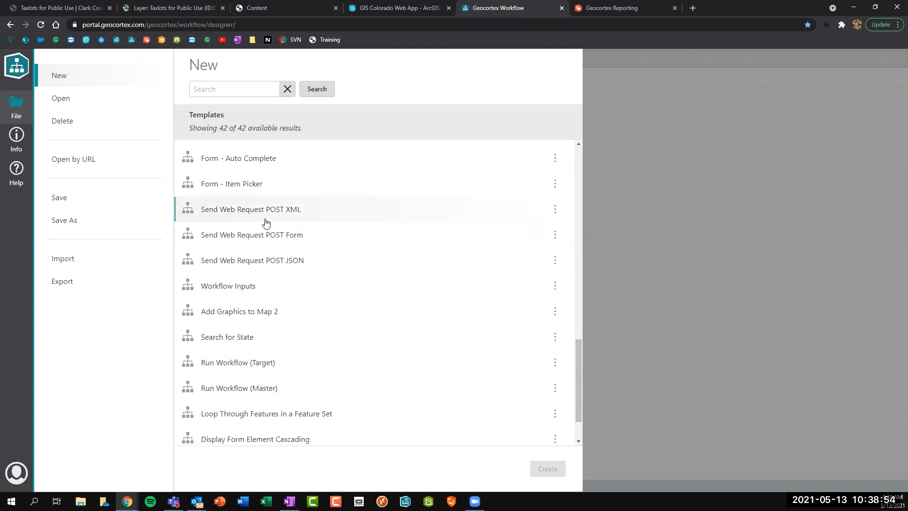
{"action": "scroll", "coordinate": [266, 222], "scroll_direction": "down", "scroll_amount": 1}
{"action": "scroll", "coordinate": [266, 223], "scroll_direction": "up", "scroll_amount": 6}
{"action": "scroll", "coordinate": [266, 222], "scroll_direction": "up", "scroll_amount": 6}
{"action": "left_click", "coordinate": [250, 157]}
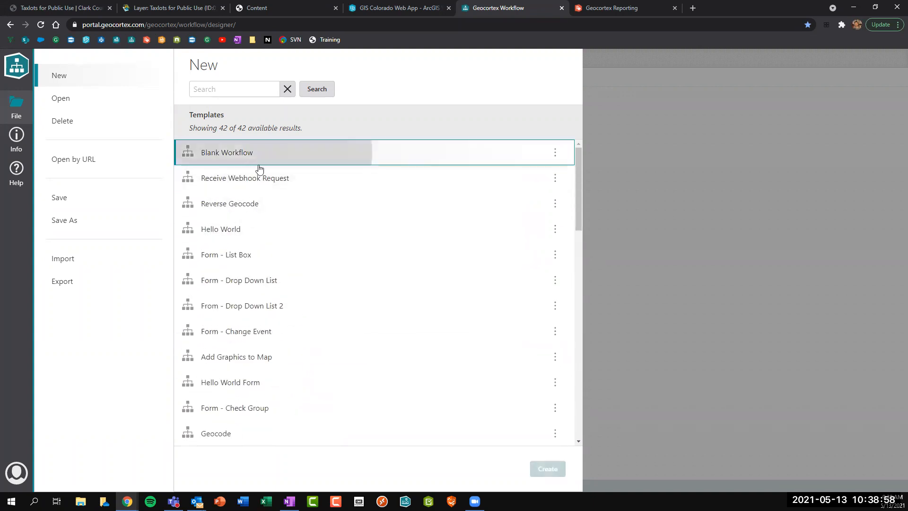
{"action": "left_click", "coordinate": [549, 468]}
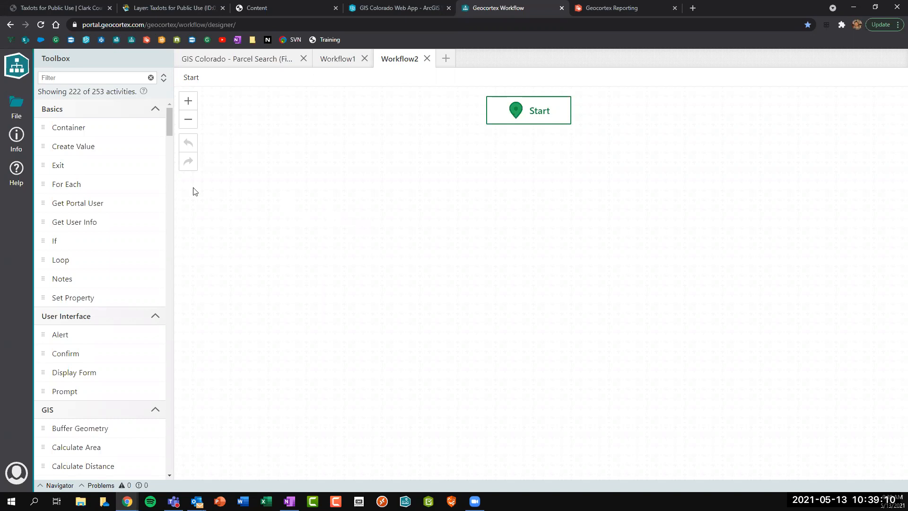
Filter the toolbox for 'form' and place a Display Form activity connected below Start.
{"action": "left_click", "coordinate": [109, 81]}
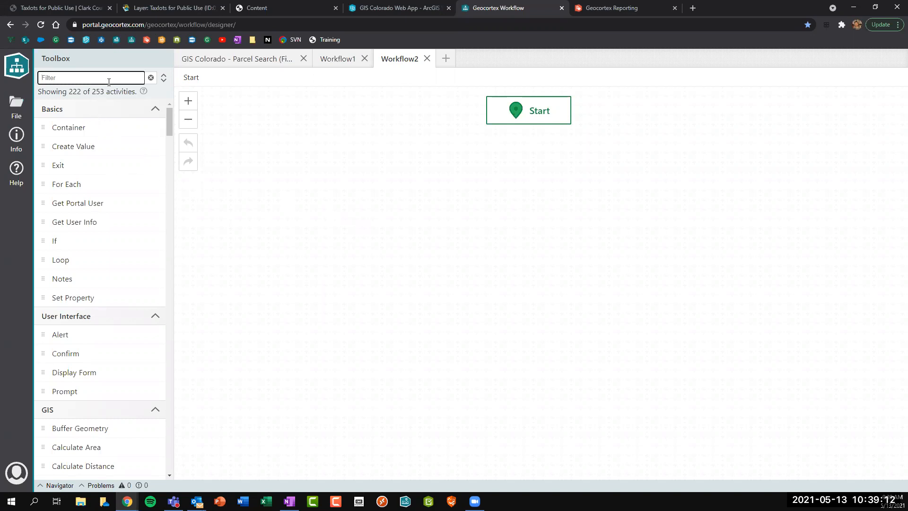
{"action": "type", "text": "form"}
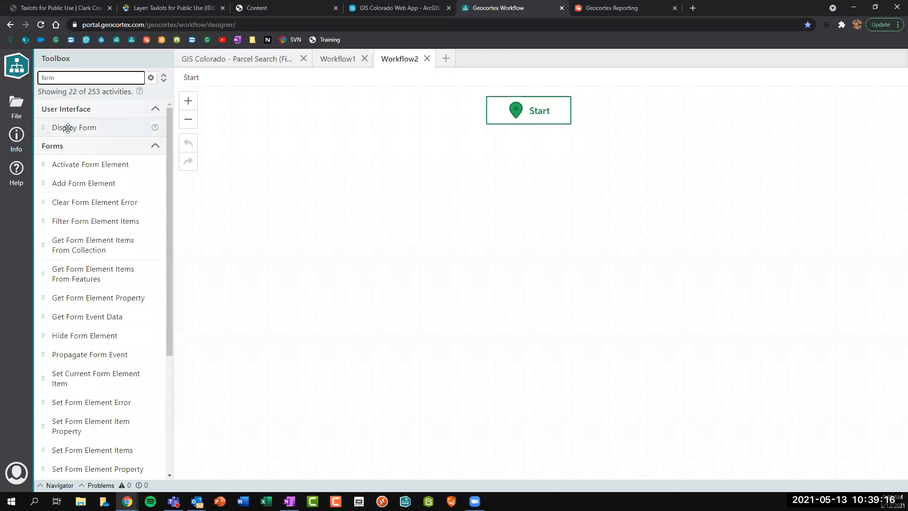
{"action": "left_click_drag", "start_coordinate": [72, 128], "coordinate": [518, 119]}
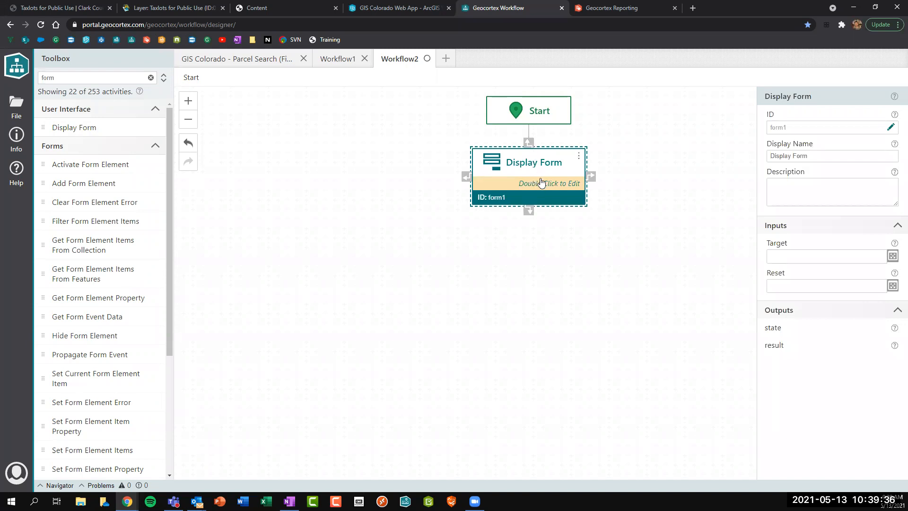
{"action": "left_click", "coordinate": [350, 173]}
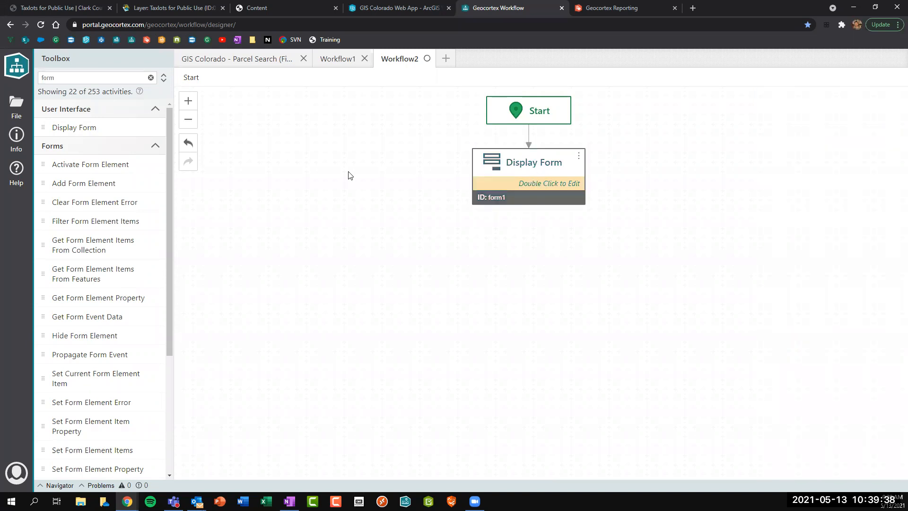
{"action": "left_click", "coordinate": [540, 186]}
{"action": "key", "text": "Delete"}
{"action": "left_click_drag", "start_coordinate": [61, 126], "coordinate": [500, 186]}
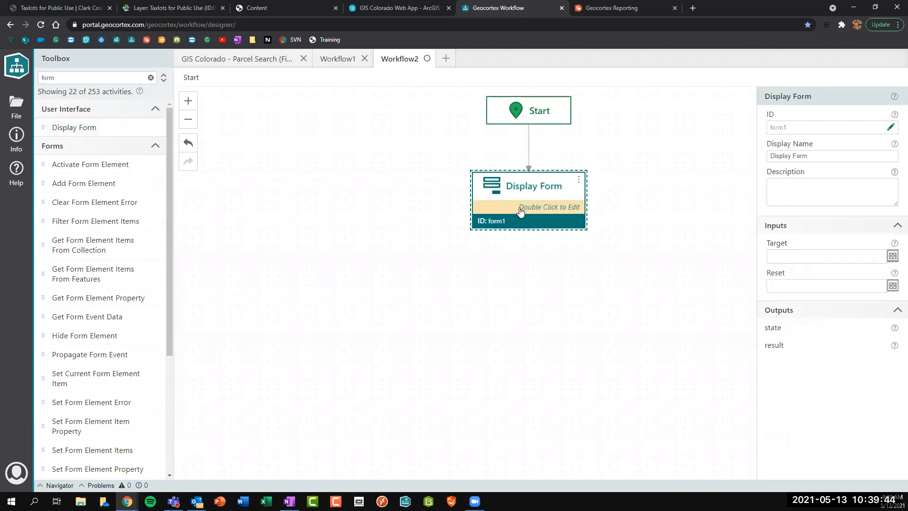
{"action": "left_click", "coordinate": [425, 165]}
{"action": "left_click", "coordinate": [499, 204]}
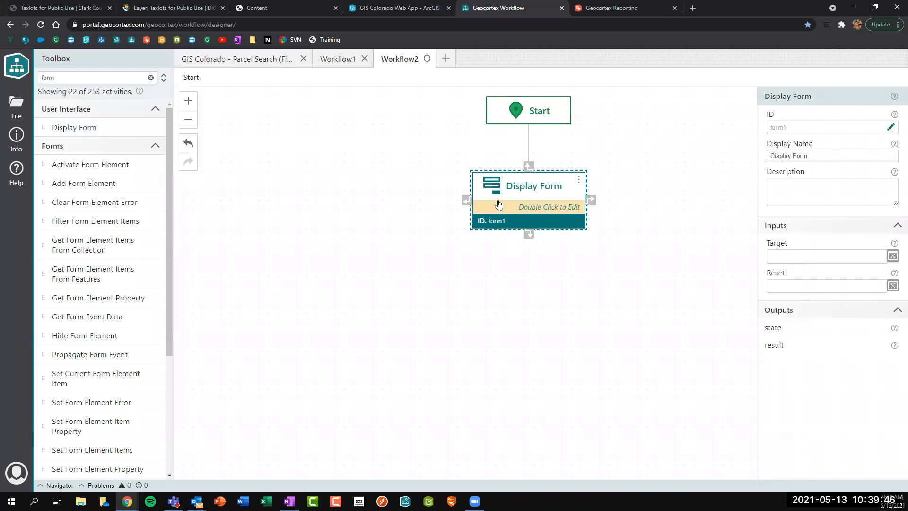
Open the Display Form designer and retitle its header from 'Form Title' to 'Hello World'.
{"action": "double_click", "coordinate": [533, 208]}
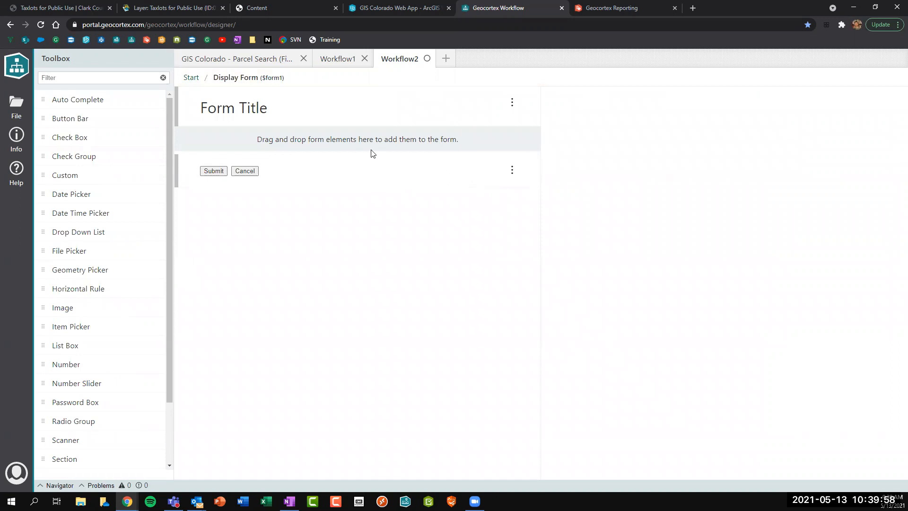
{"action": "left_click", "coordinate": [273, 113]}
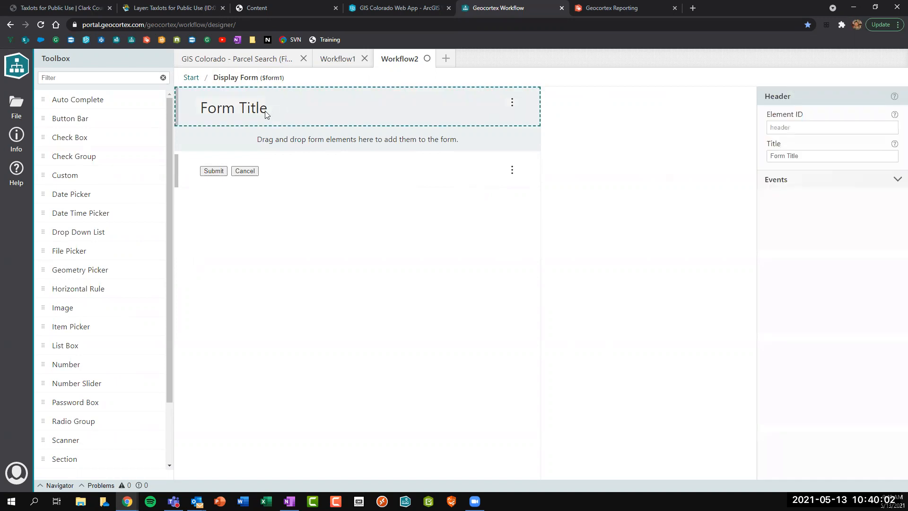
{"action": "left_click", "coordinate": [822, 156]}
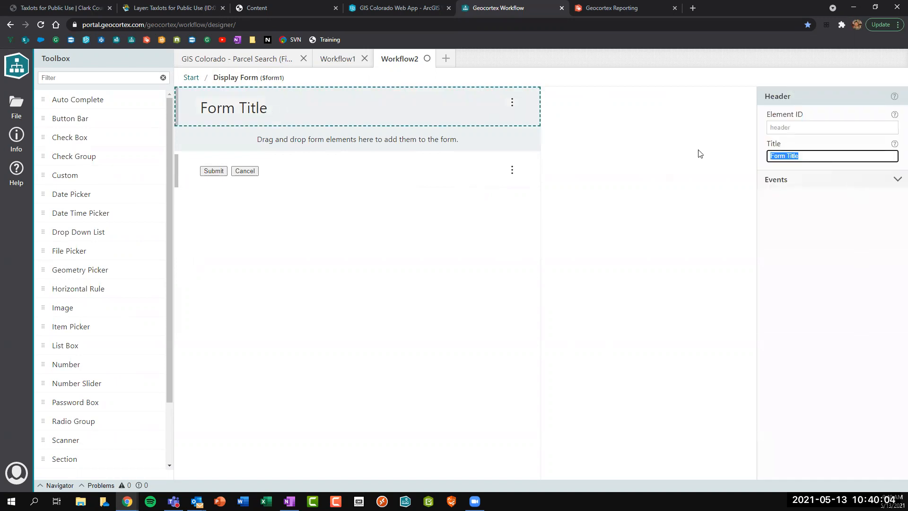
{"action": "type", "text": "Hello "}
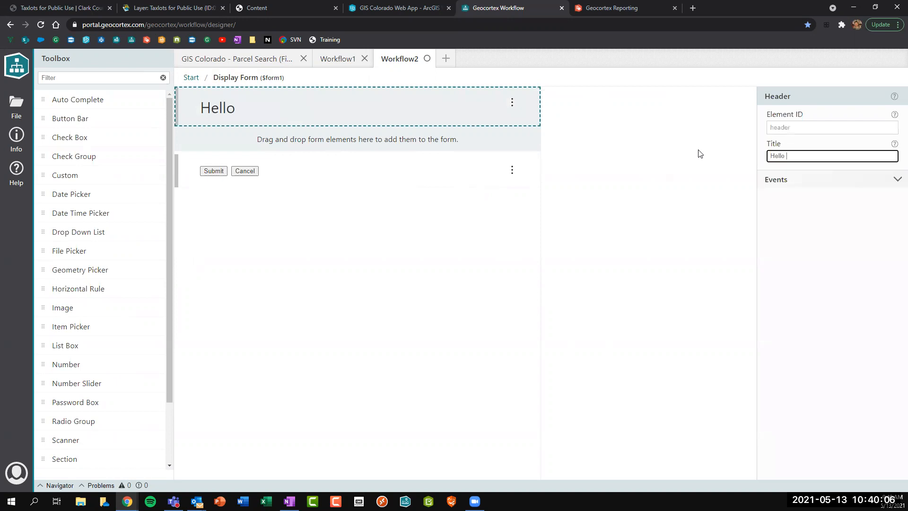
{"action": "type", "text": "World"}
Add a Text Box titled 'Please enter your name' below the header and mark it Required.
{"action": "scroll", "coordinate": [111, 216], "scroll_direction": "down", "scroll_amount": 3}
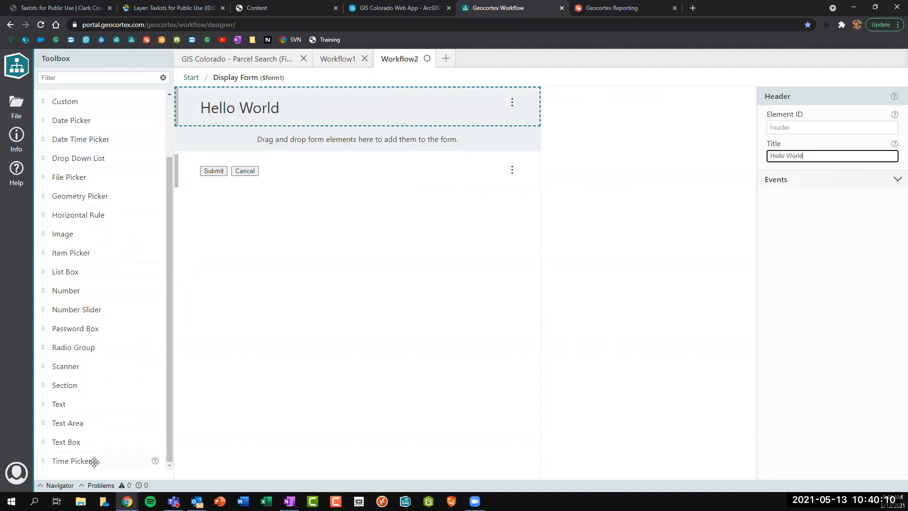
{"action": "left_click", "coordinate": [63, 79]}
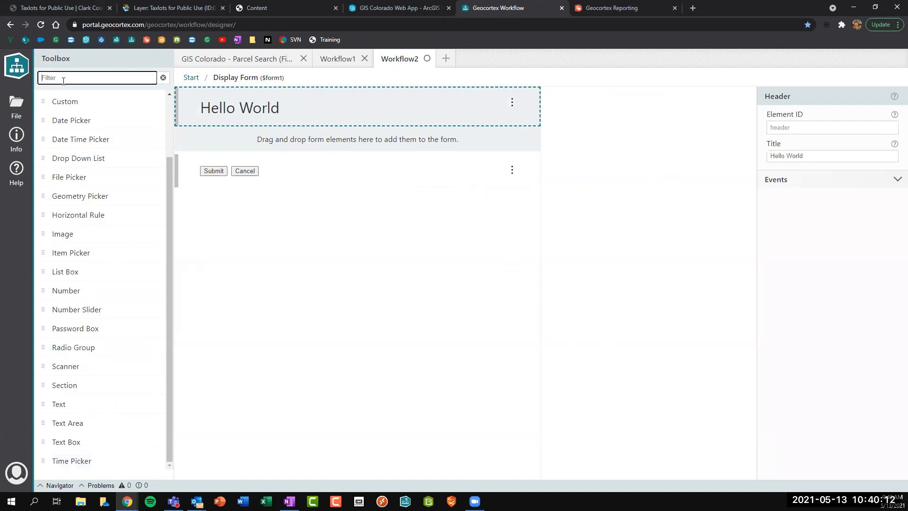
{"action": "type", "text": "box"}
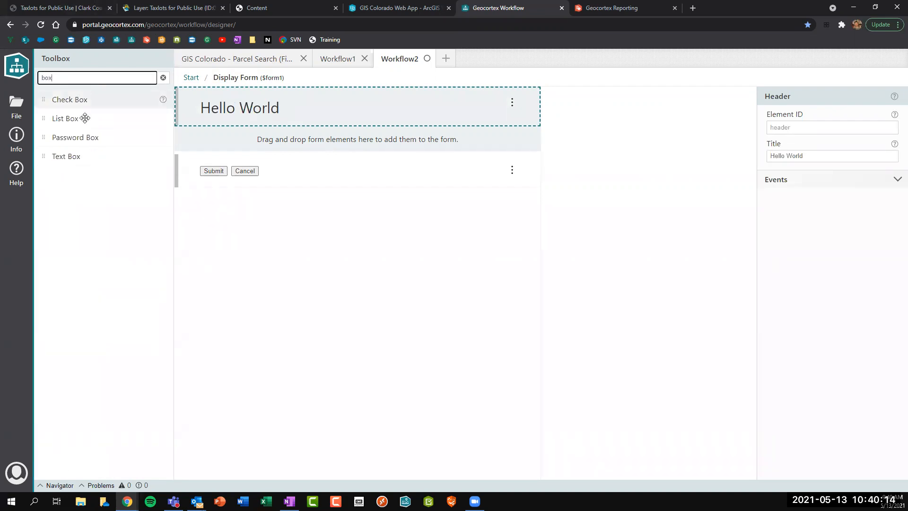
{"action": "left_click_drag", "start_coordinate": [94, 160], "coordinate": [251, 156]}
{"action": "left_click", "coordinate": [163, 77]}
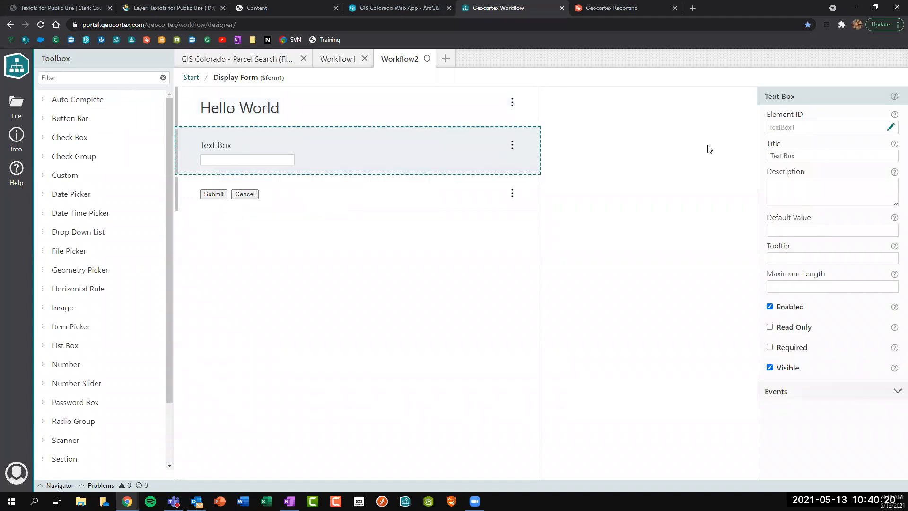
{"action": "double_click", "coordinate": [810, 155]}
{"action": "left_click_drag", "start_coordinate": [810, 155], "coordinate": [727, 160]}
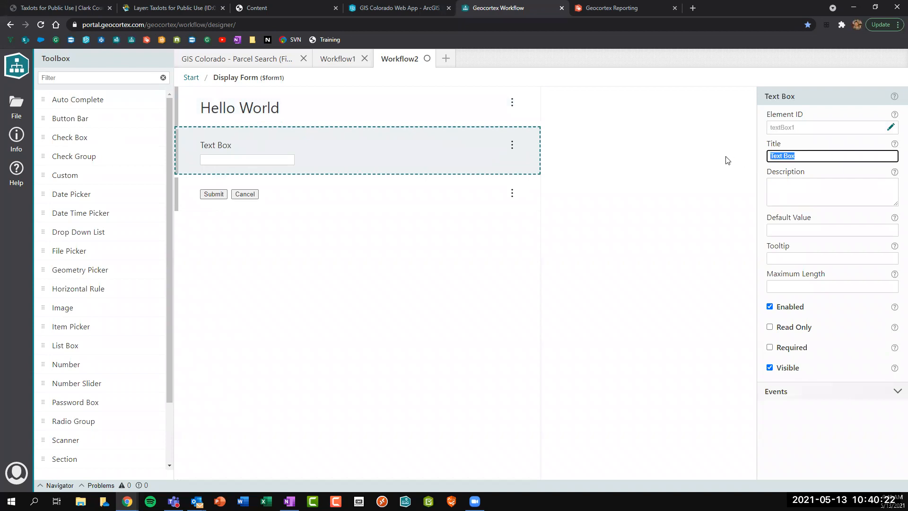
{"action": "type", "text": "Please enter your name"}
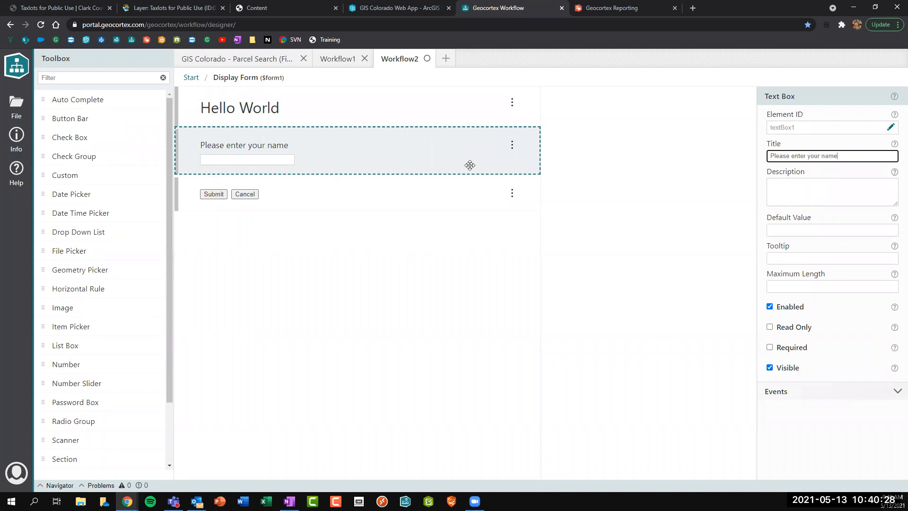
{"action": "left_click", "coordinate": [770, 349]}
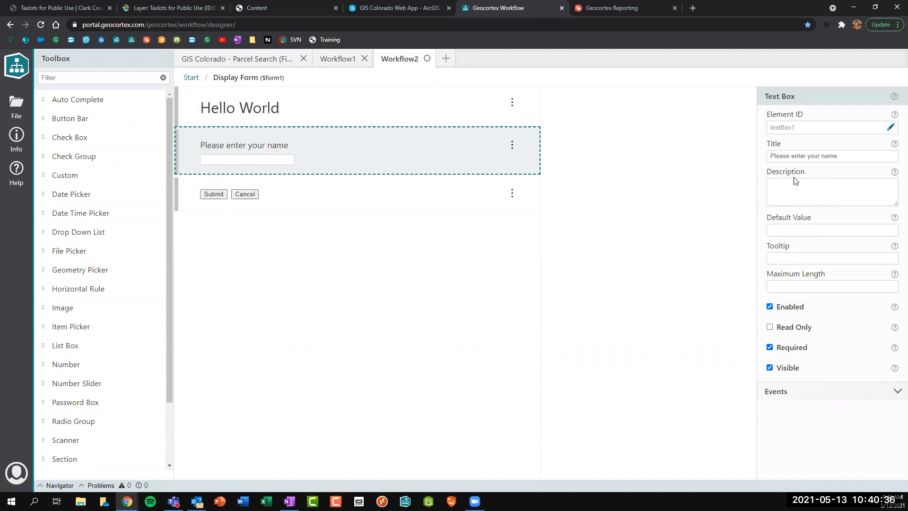
{"action": "left_click", "coordinate": [794, 189]}
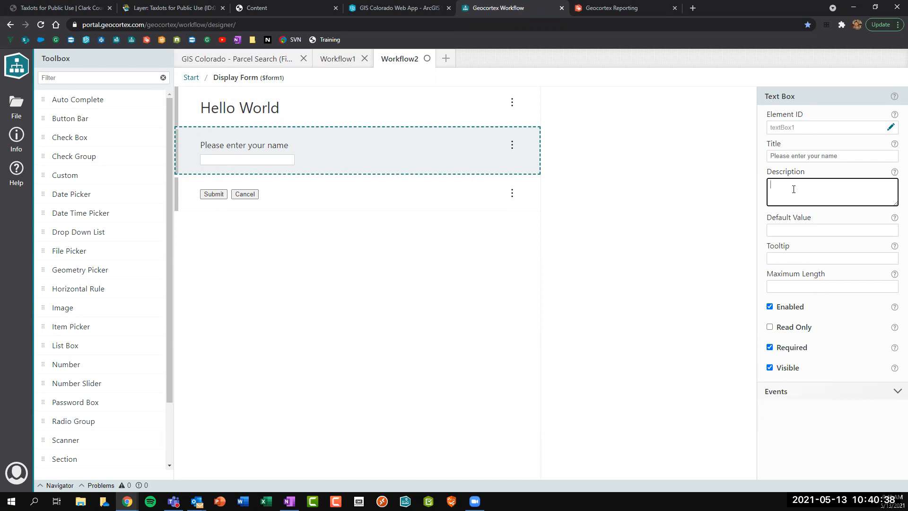
Give the text box the description 'It's required' and wrap it in underscores for italics.
{"action": "type", "text": "It's required"}
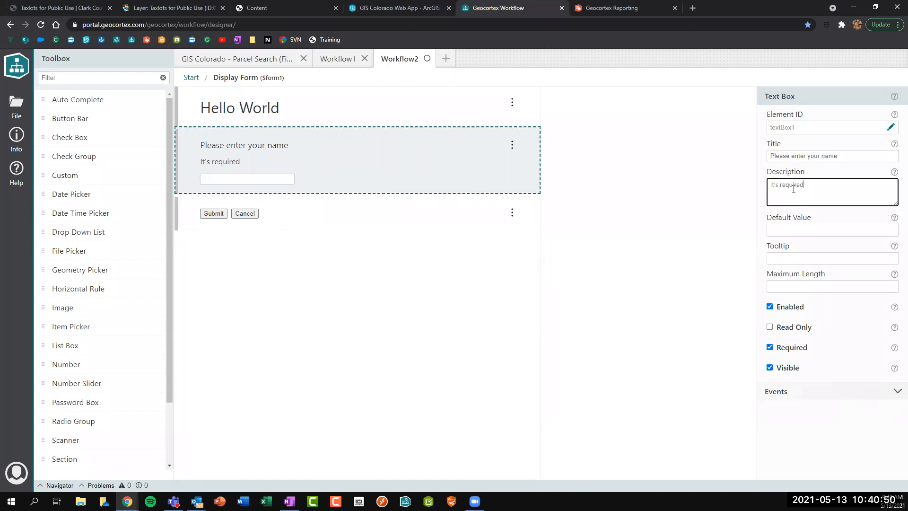
{"action": "left_click", "coordinate": [771, 156]}
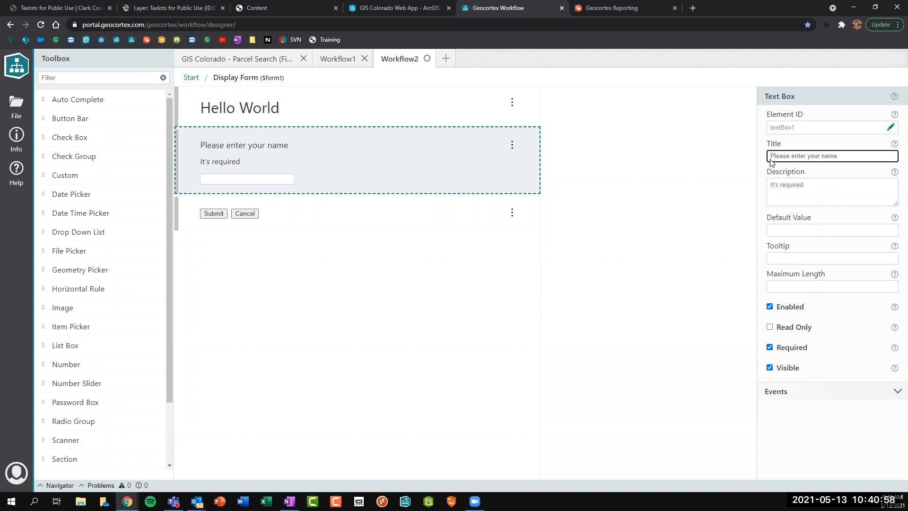
{"action": "left_click", "coordinate": [792, 181]}
{"action": "type", "text": "_"}
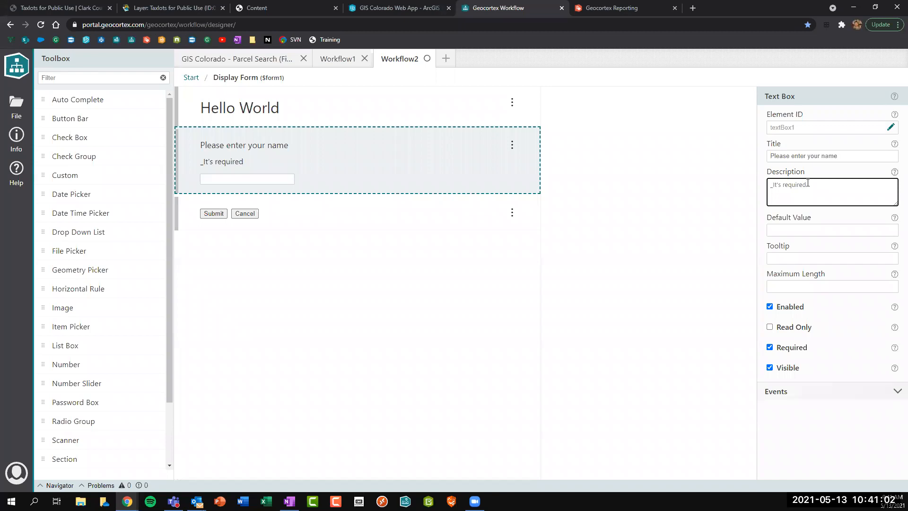
{"action": "type", "text": "_"}
Wrap the text box title in double underscores to make it bold, then open Help.
{"action": "left_click", "coordinate": [843, 154]}
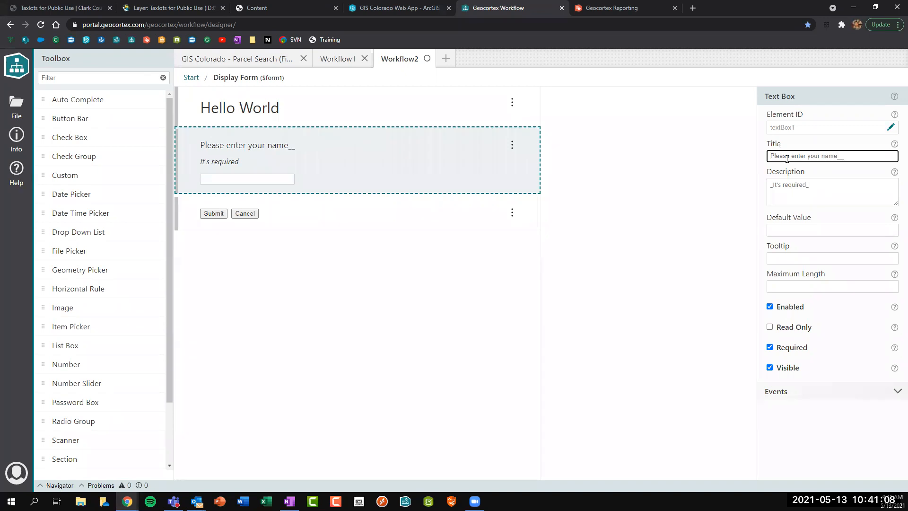
{"action": "type", "text": "__"}
{"action": "left_click", "coordinate": [769, 155]}
{"action": "type", "text": "__"}
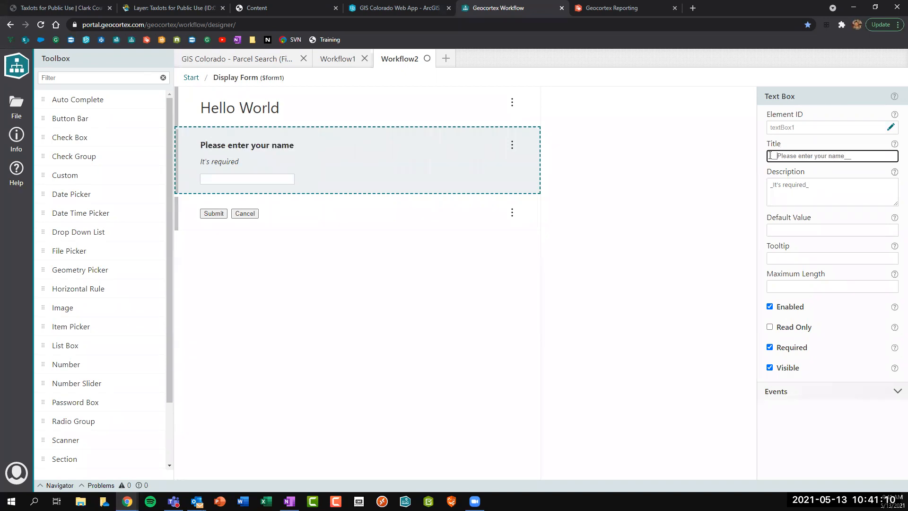
{"action": "left_click", "coordinate": [14, 180]}
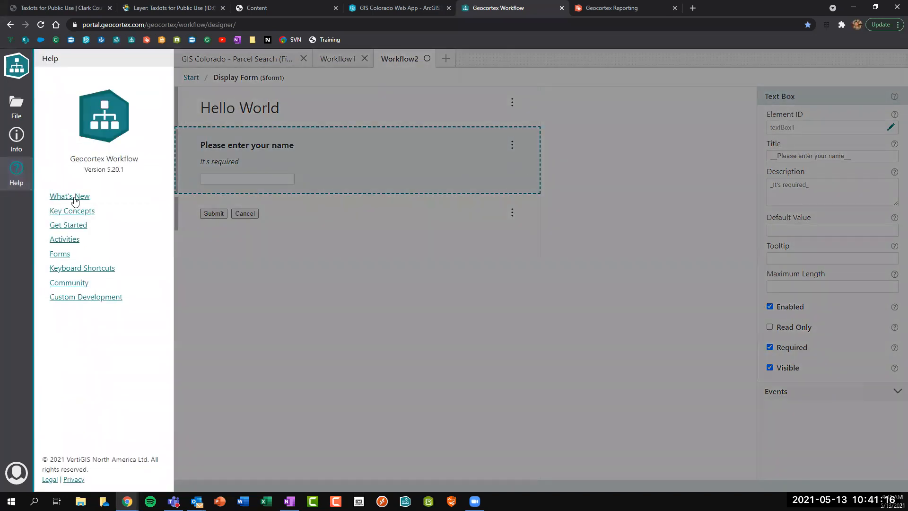
Search the documentation for 'markdown' and filter the results to the Workflow category.
{"action": "left_click", "coordinate": [72, 196]}
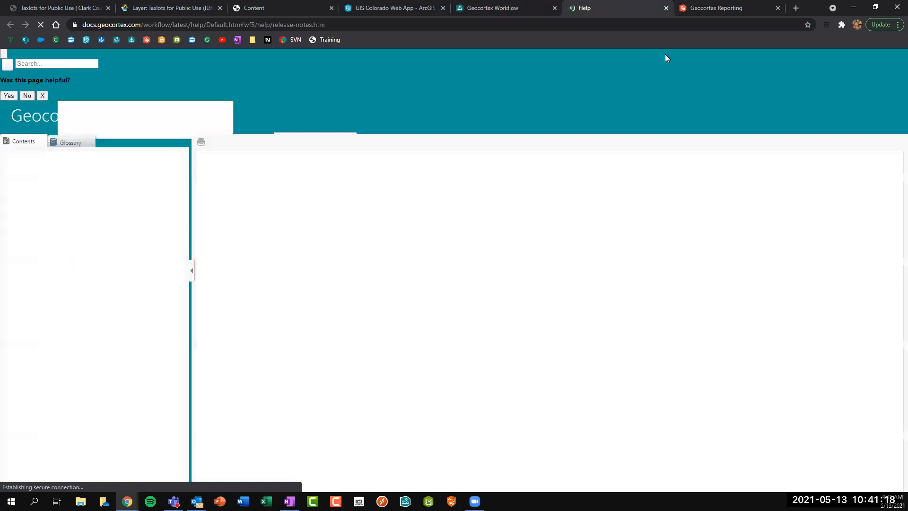
{"action": "left_click", "coordinate": [788, 56]}
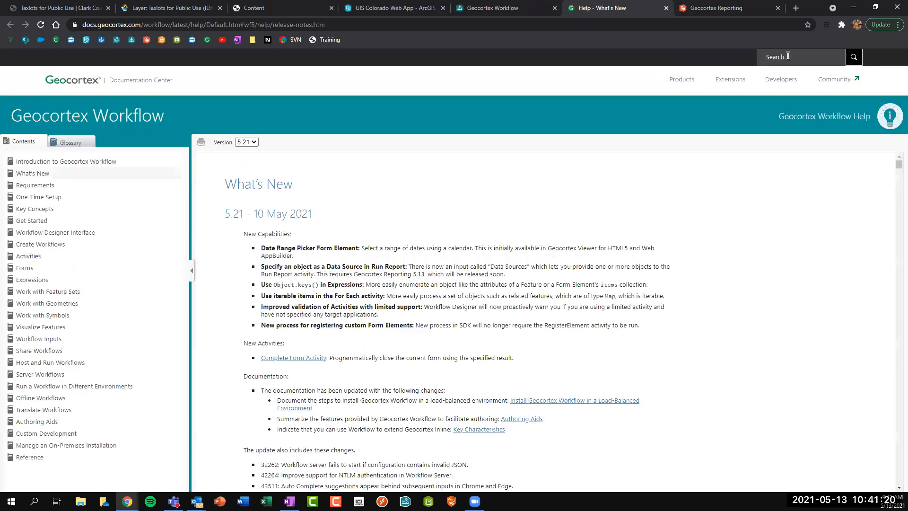
{"action": "type", "text": "markd"}
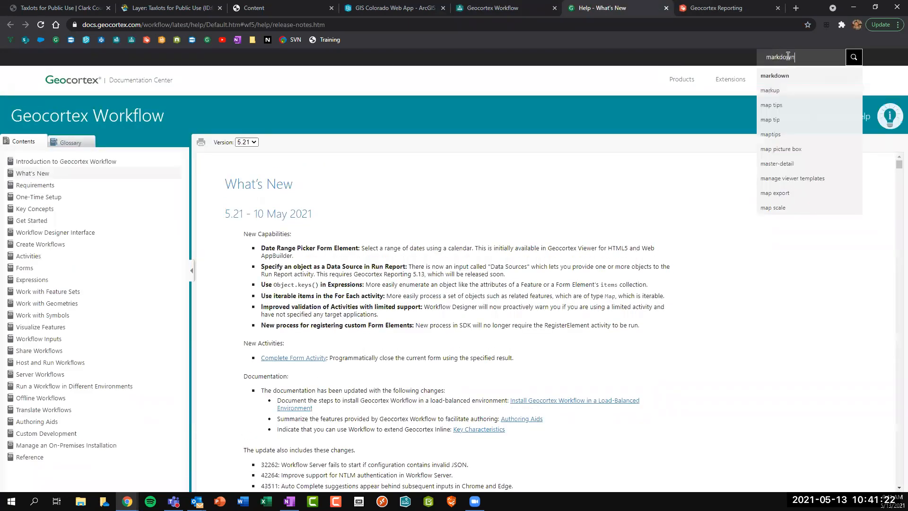
{"action": "type", "text": "own"}
{"action": "key", "text": "Return"}
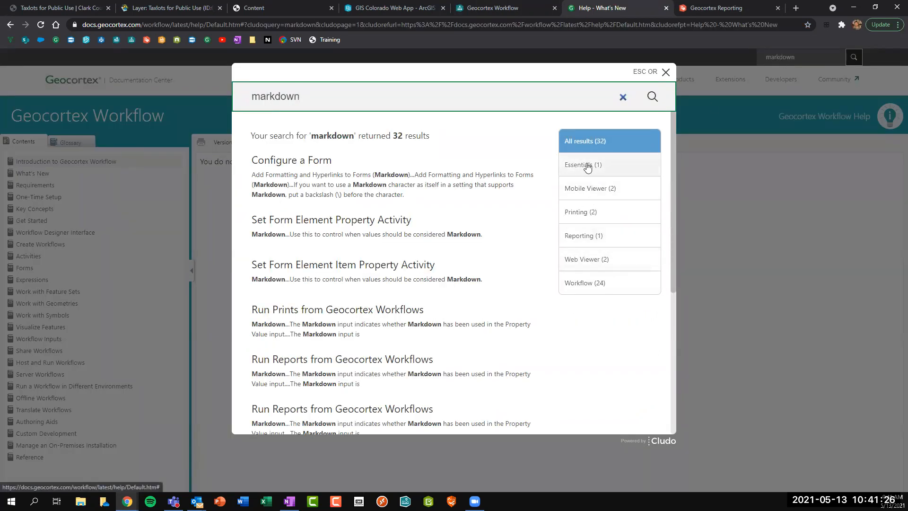
{"action": "left_click", "coordinate": [604, 286]}
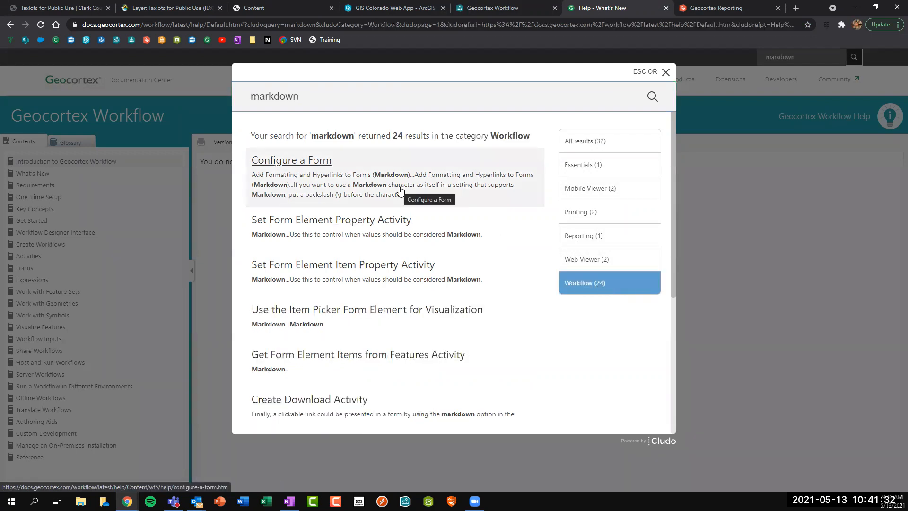
{"action": "scroll", "coordinate": [400, 190], "scroll_direction": "down", "scroll_amount": 9}
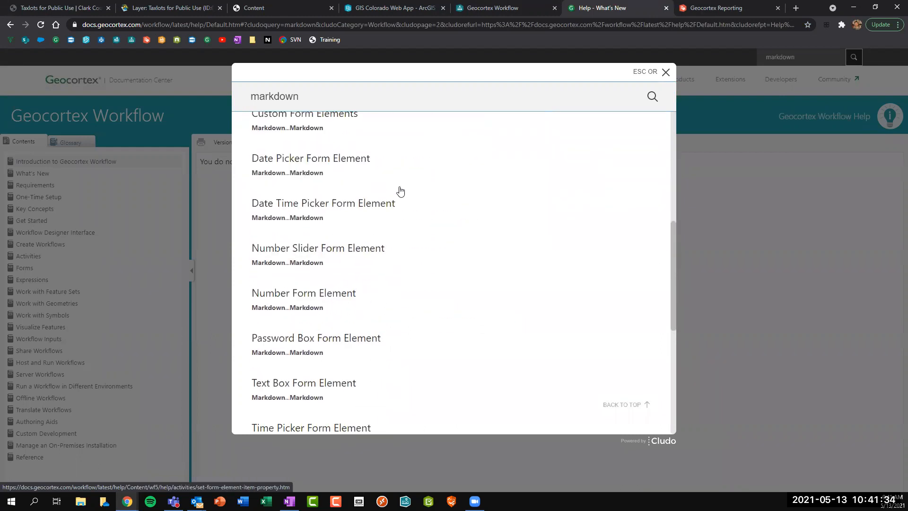
{"action": "scroll", "coordinate": [399, 190], "scroll_direction": "up", "scroll_amount": 10}
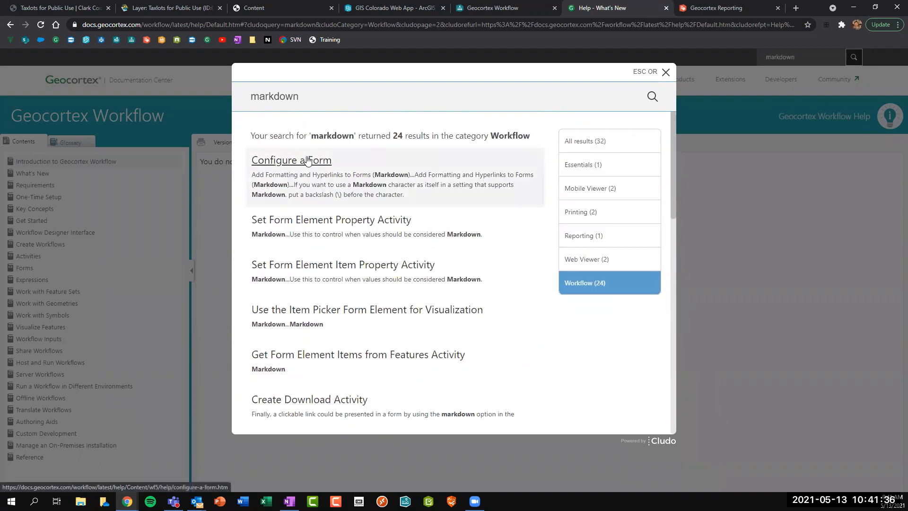
{"action": "scroll", "coordinate": [359, 223], "scroll_direction": "down", "scroll_amount": 12}
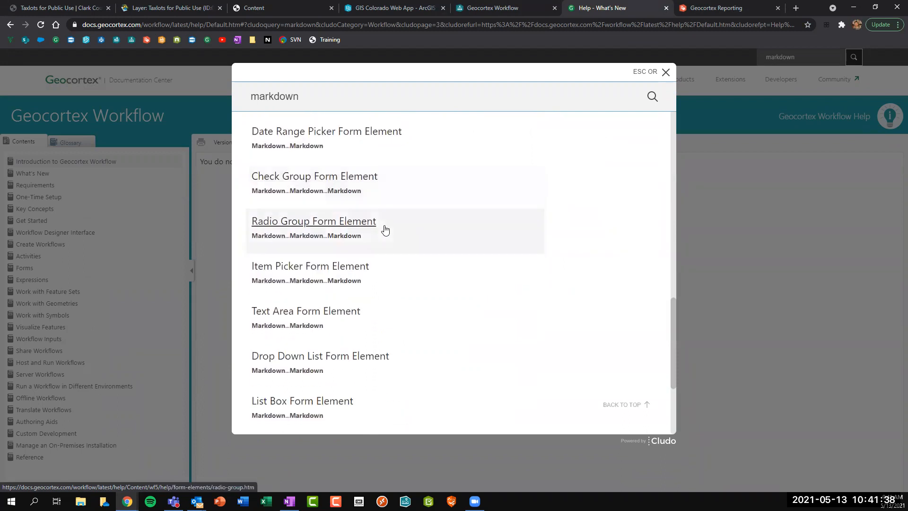
{"action": "scroll", "coordinate": [386, 230], "scroll_direction": "up", "scroll_amount": 14}
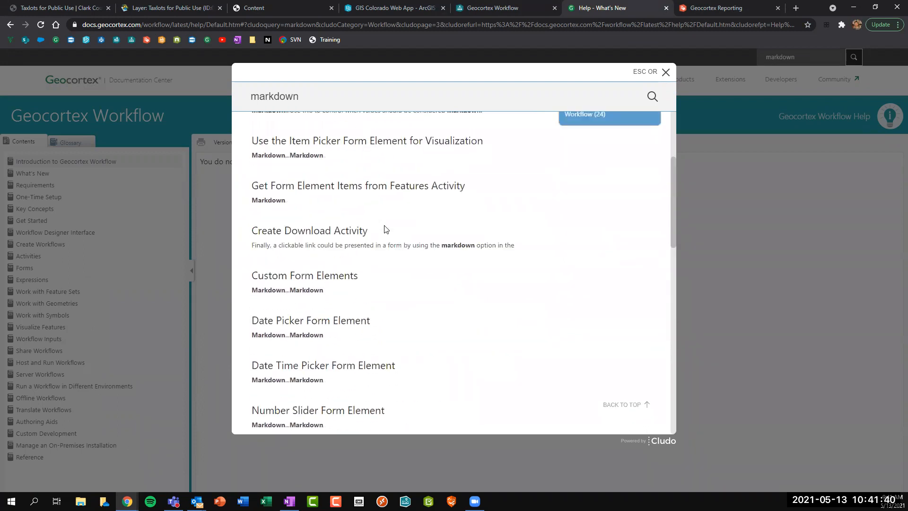
{"action": "scroll", "coordinate": [385, 230], "scroll_direction": "up", "scroll_amount": 5}
Refine the search to 'markdown reference', open Configure a Form, then the Errors and Warnings reference.
{"action": "left_click", "coordinate": [308, 98]}
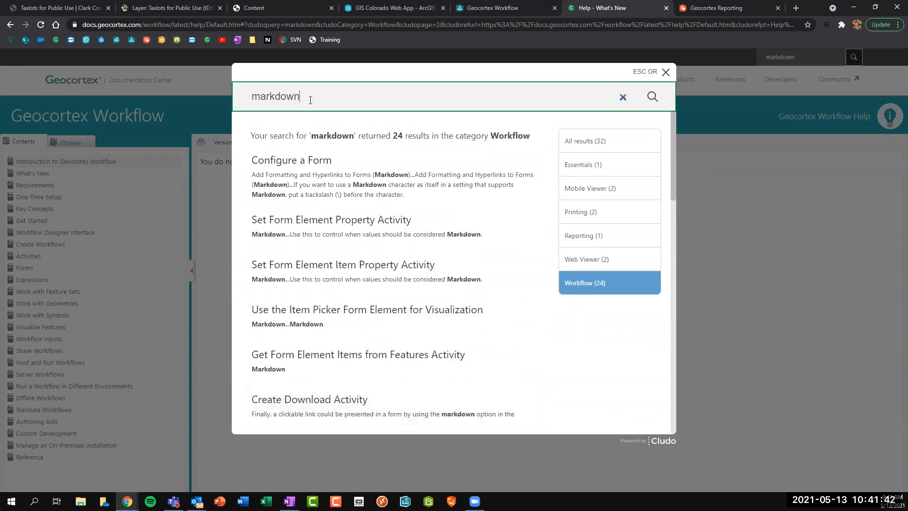
{"action": "type", "text": "reference"}
{"action": "key", "text": "Return"}
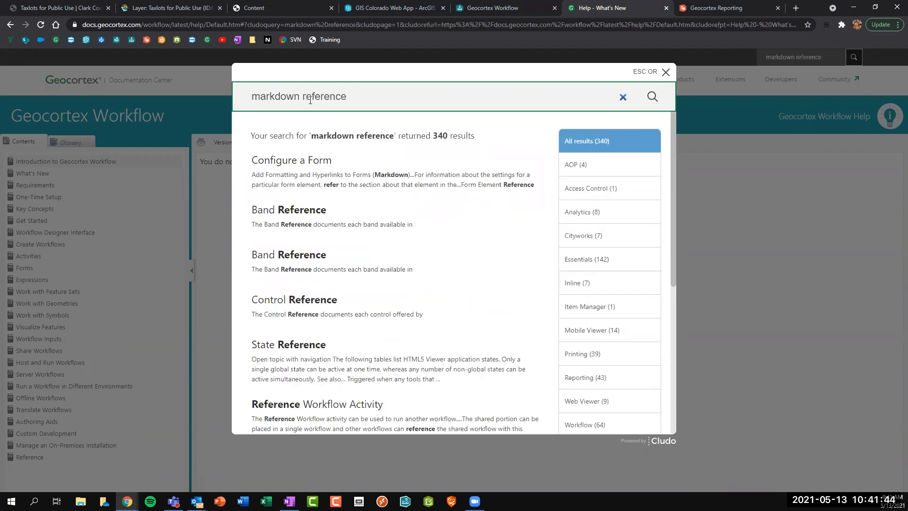
{"action": "scroll", "coordinate": [591, 327], "scroll_direction": "down", "scroll_amount": 2}
{"action": "left_click", "coordinate": [594, 329]}
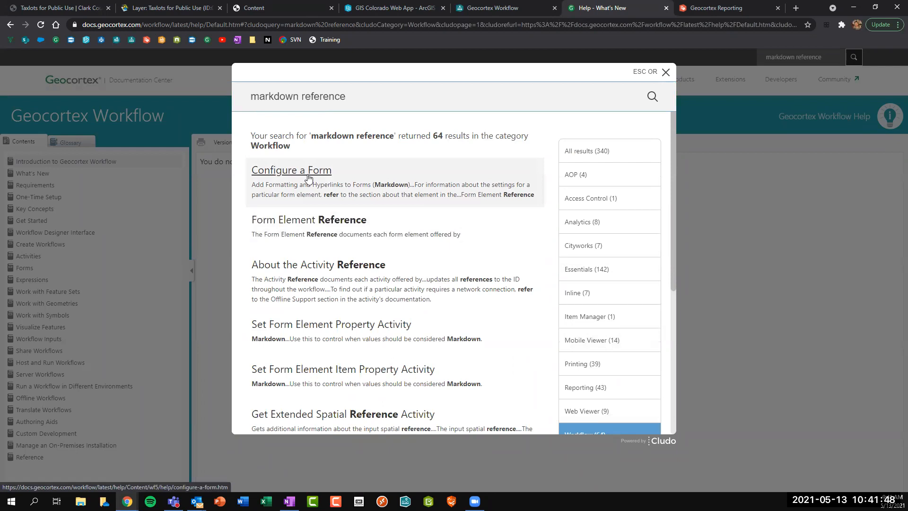
{"action": "left_click", "coordinate": [308, 177]}
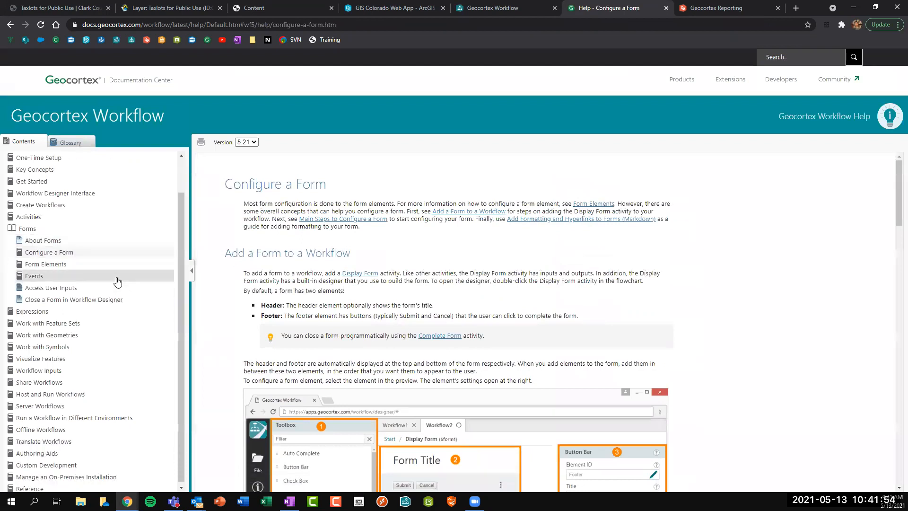
{"action": "left_click", "coordinate": [45, 488]}
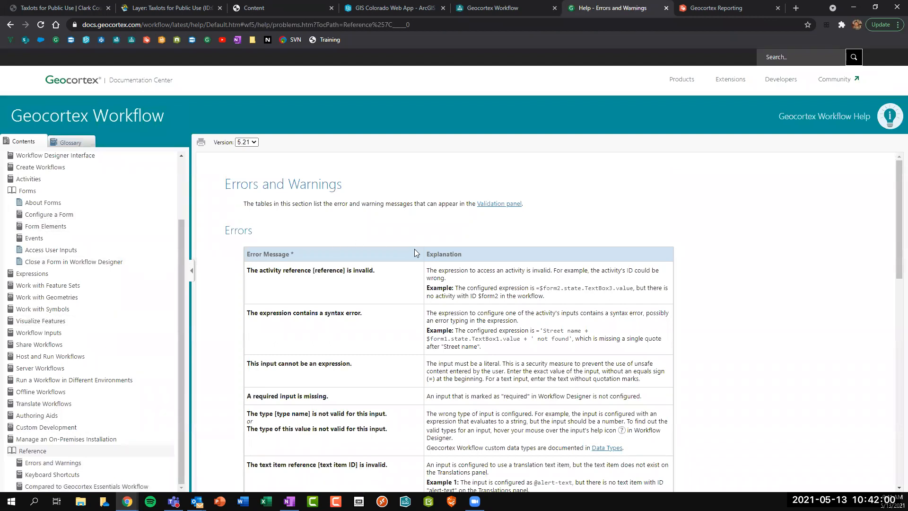
{"action": "scroll", "coordinate": [414, 248], "scroll_direction": "down", "scroll_amount": 2}
{"action": "scroll", "coordinate": [414, 248], "scroll_direction": "down", "scroll_amount": 10}
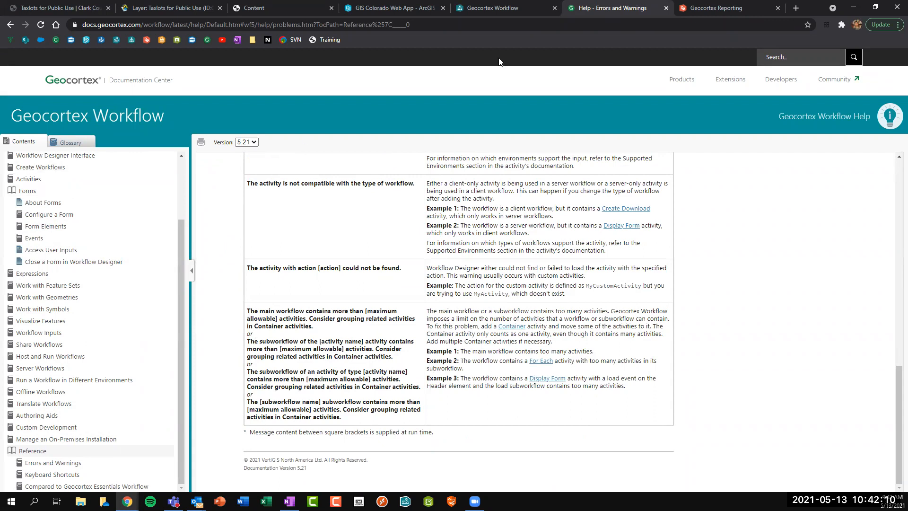
Close the Help panel and review the Hello World header, name box and button row.
{"action": "left_click", "coordinate": [513, 6]}
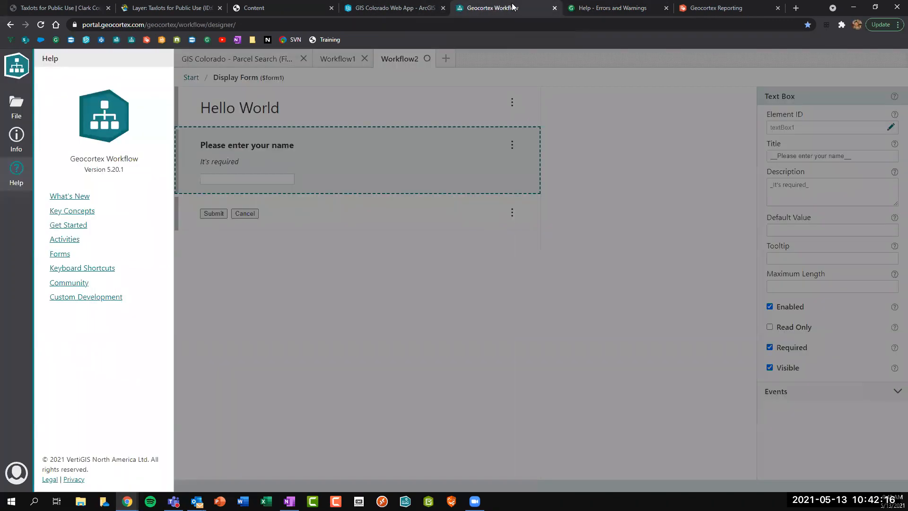
{"action": "left_click", "coordinate": [332, 157]}
{"action": "left_click", "coordinate": [263, 112]}
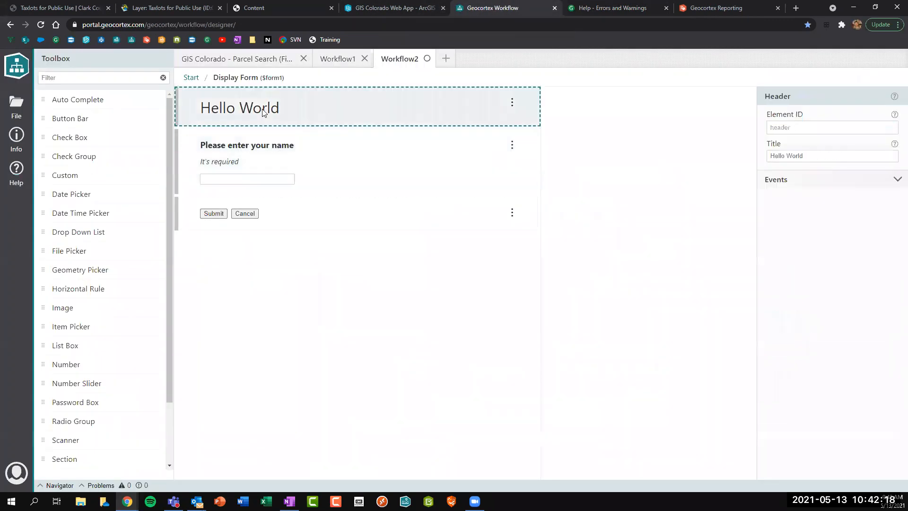
{"action": "left_click", "coordinate": [214, 148]}
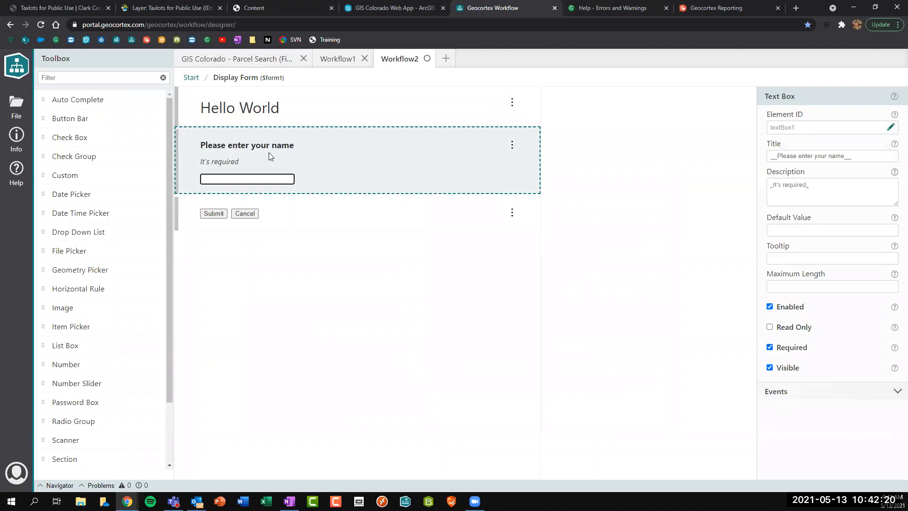
{"action": "left_click", "coordinate": [244, 217]}
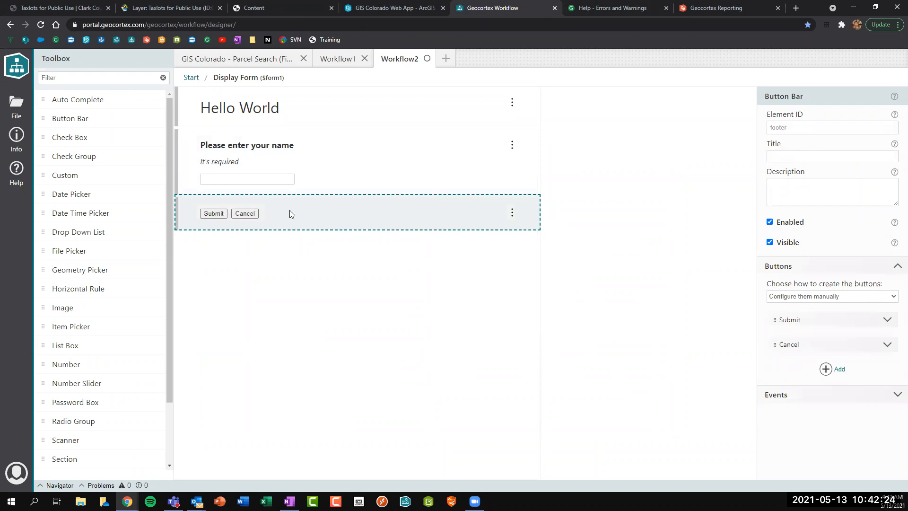
{"action": "left_click", "coordinate": [403, 166]}
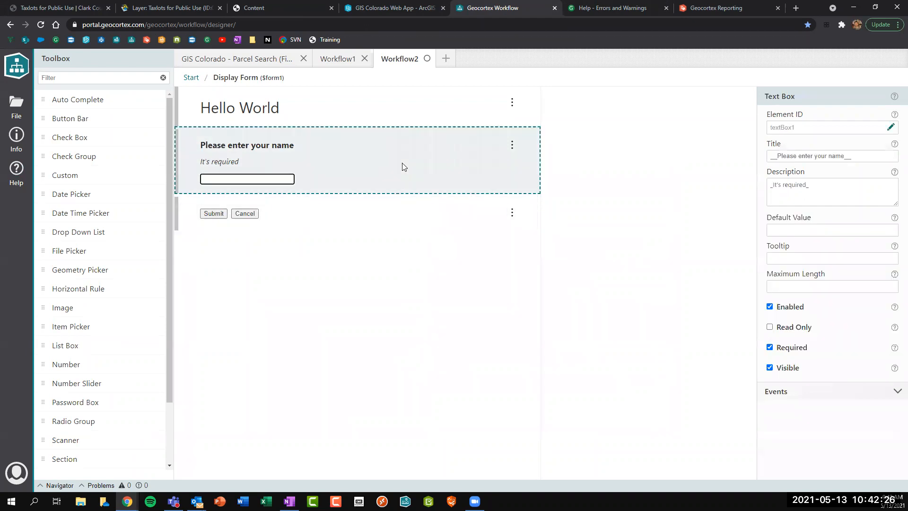
Save the workflow as a copy titled 'GIS Colorado - Draft Workflow'.
{"action": "left_click", "coordinate": [16, 107]}
{"action": "left_click", "coordinate": [85, 229]}
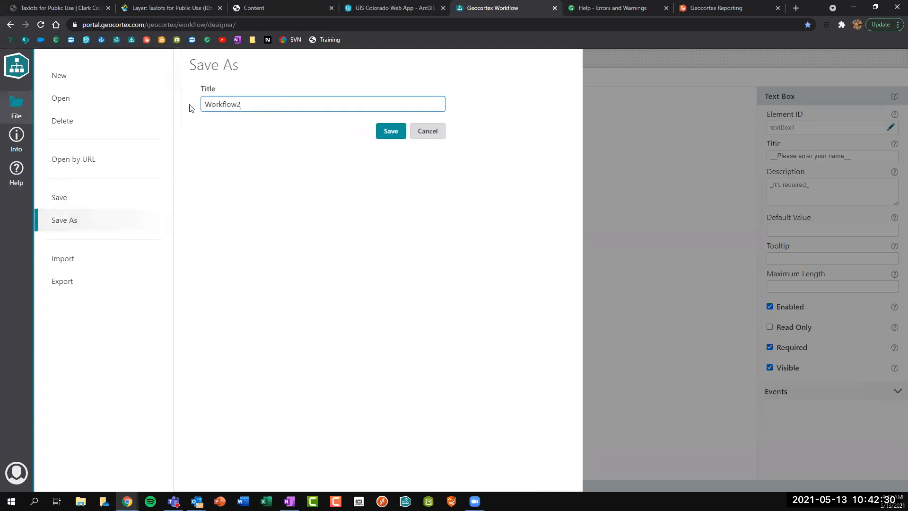
{"action": "type", "text": "GIS C"}
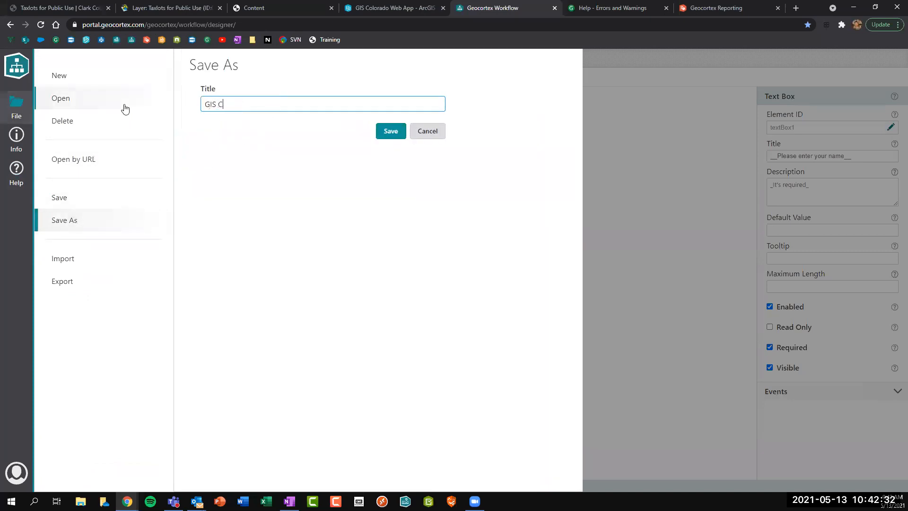
{"action": "type", "text": "olorado - Draft Workflow"}
{"action": "key", "text": "Return"}
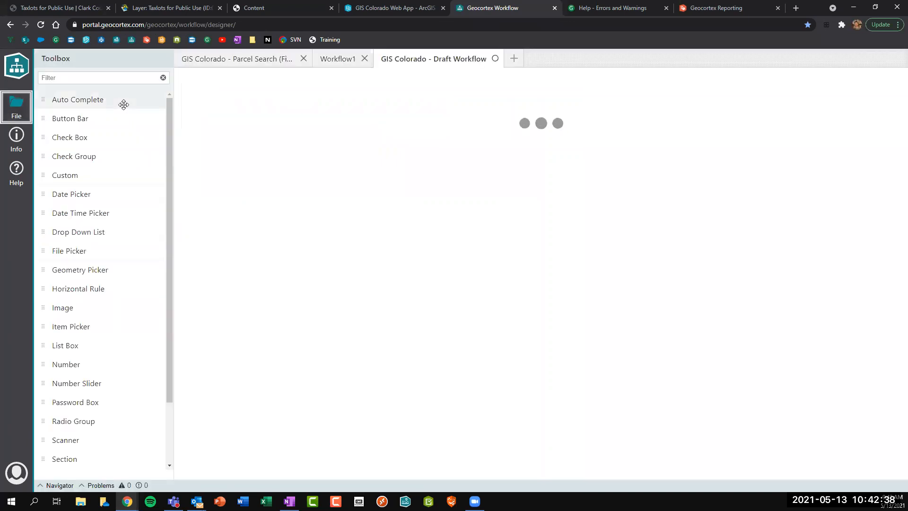
{"action": "left_click", "coordinate": [16, 139]}
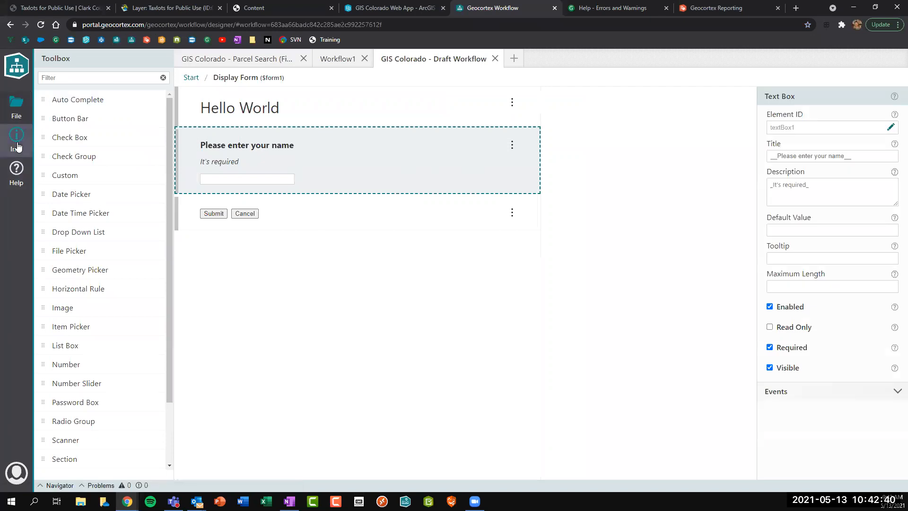
View the draft workflow's portal item page, then close it to return to the designer.
{"action": "left_click", "coordinate": [49, 224]}
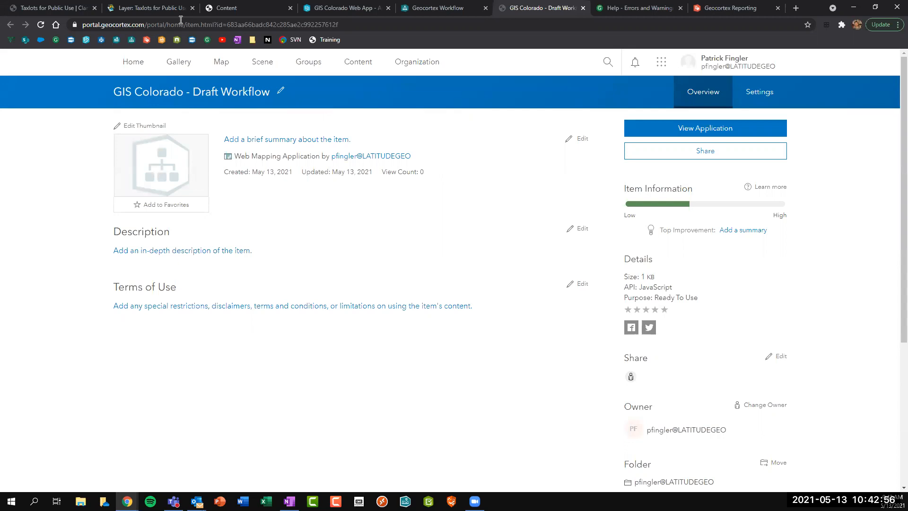
{"action": "left_click", "coordinate": [583, 8]}
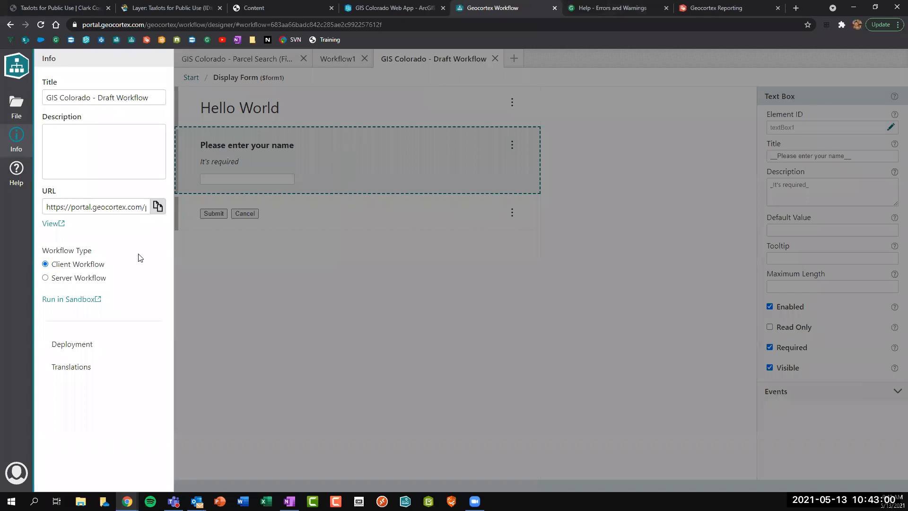
Launch the draft workflow in the Sandbox and review its settings, keeping the 2D Map.
{"action": "left_click", "coordinate": [72, 299]}
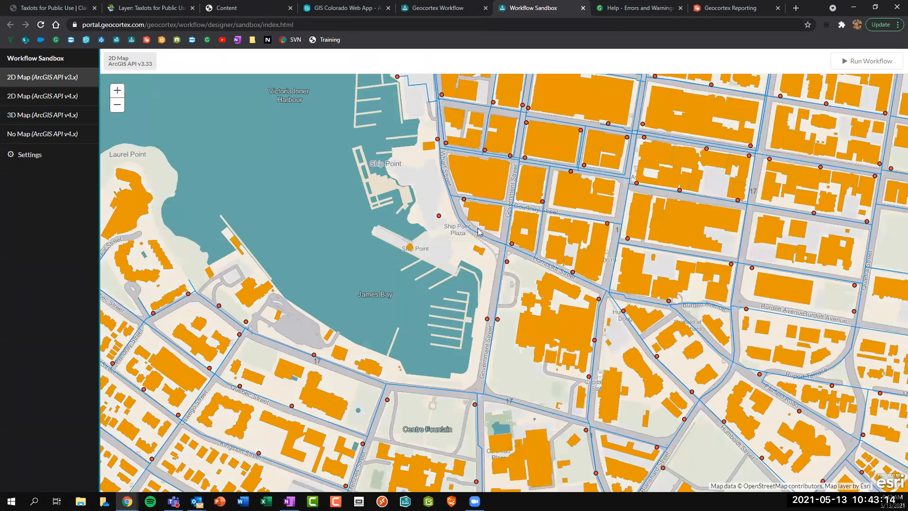
{"action": "left_click", "coordinate": [57, 158]}
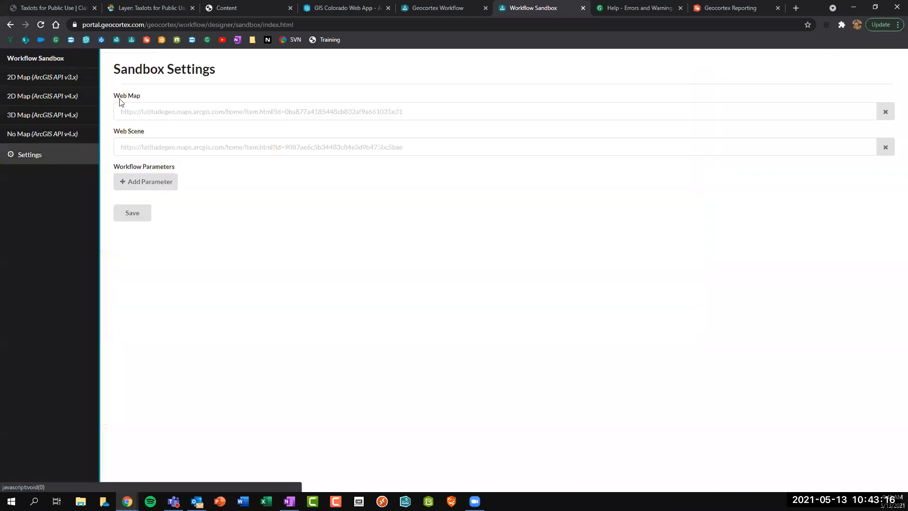
{"action": "left_click", "coordinate": [157, 110]}
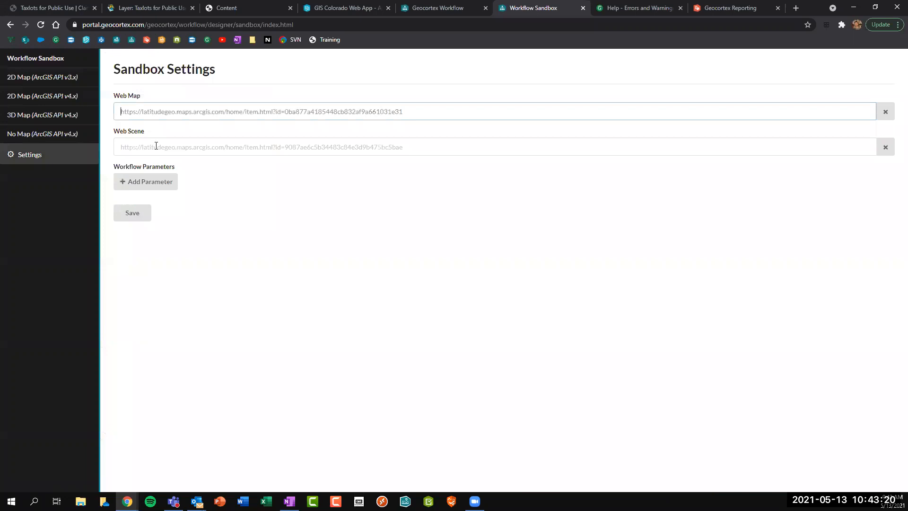
{"action": "left_click", "coordinate": [51, 82]}
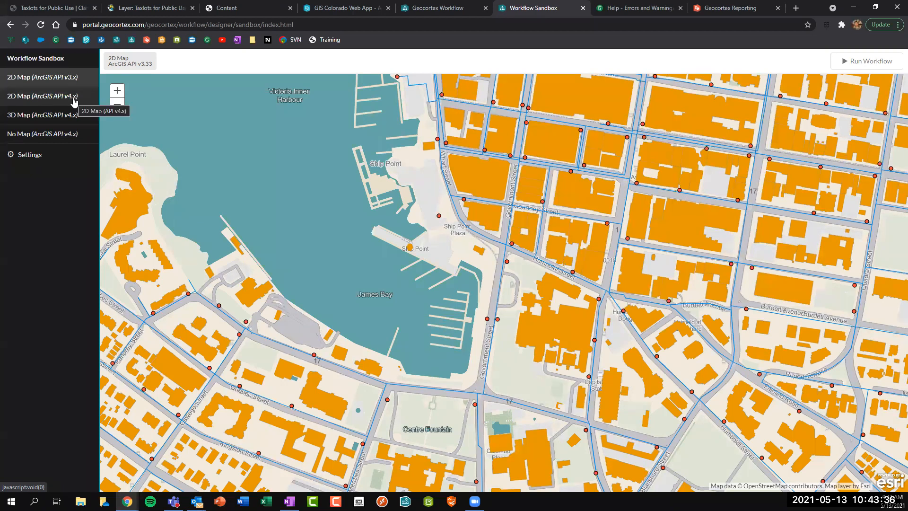
Run the workflow, submit a name in the Hello World form, and close the Sandbox.
{"action": "left_click", "coordinate": [866, 63]}
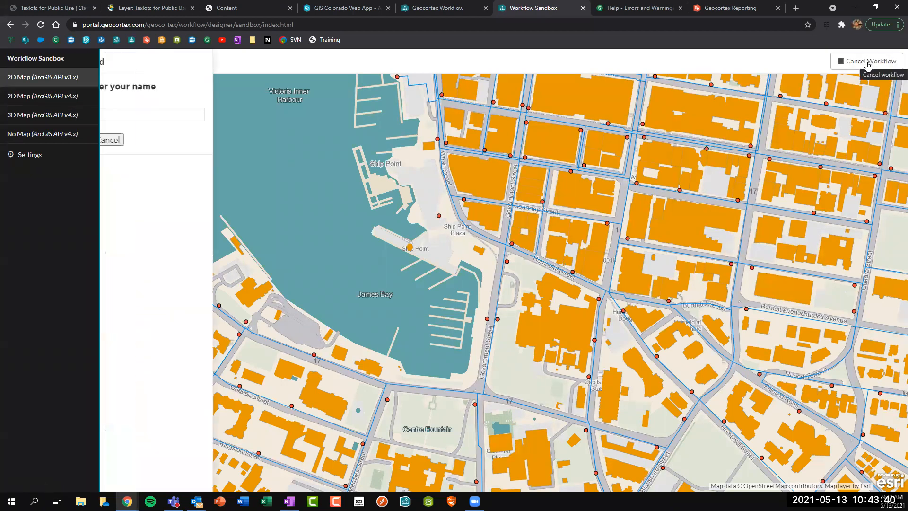
{"action": "left_click", "coordinate": [155, 109]}
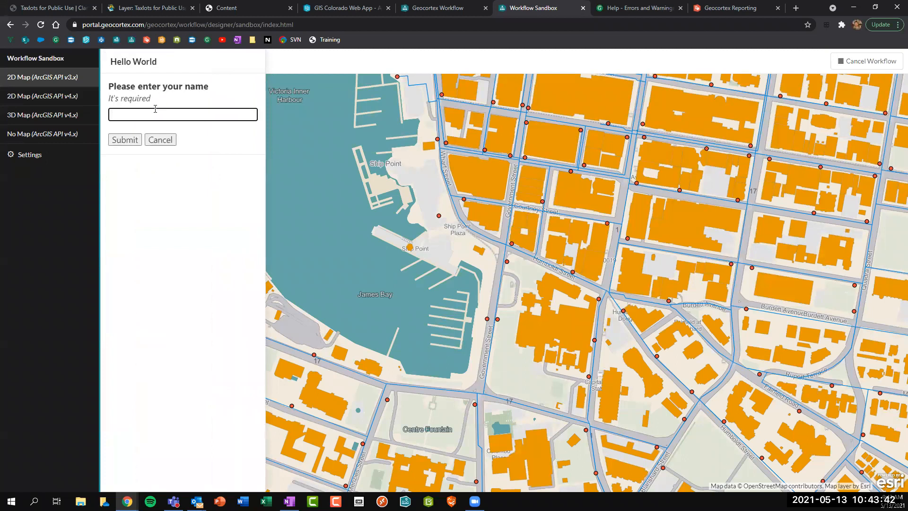
{"action": "left_click", "coordinate": [125, 140]}
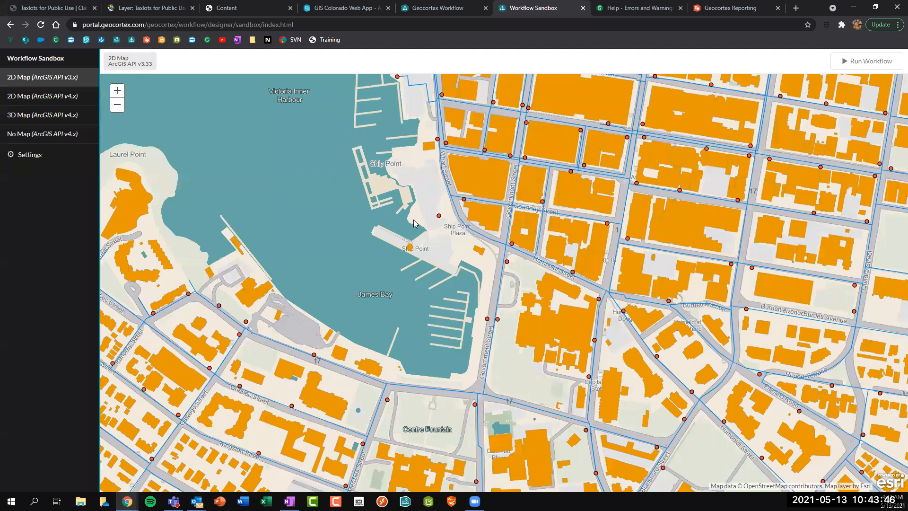
{"action": "left_click", "coordinate": [581, 7]}
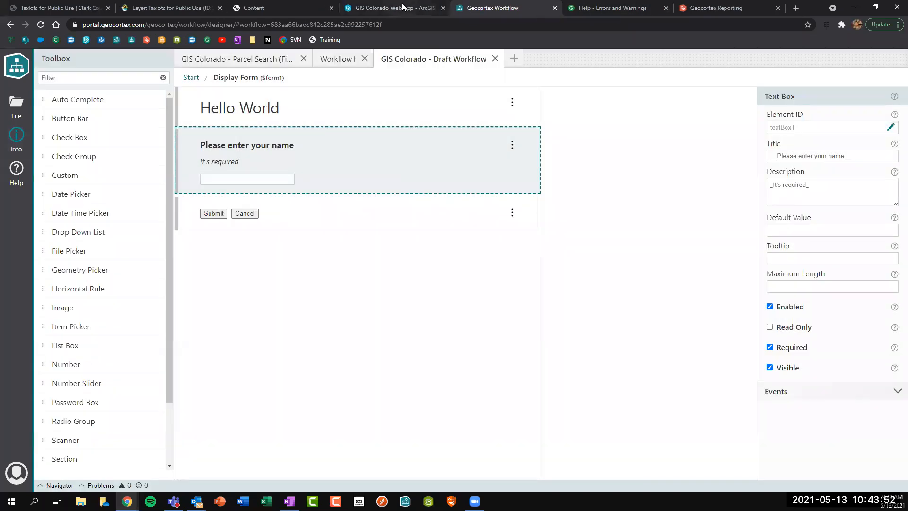
In the GIS Colorado Web App builder, review the Geocortex Reporting widget's settings without changes.
{"action": "left_click", "coordinate": [403, 8]}
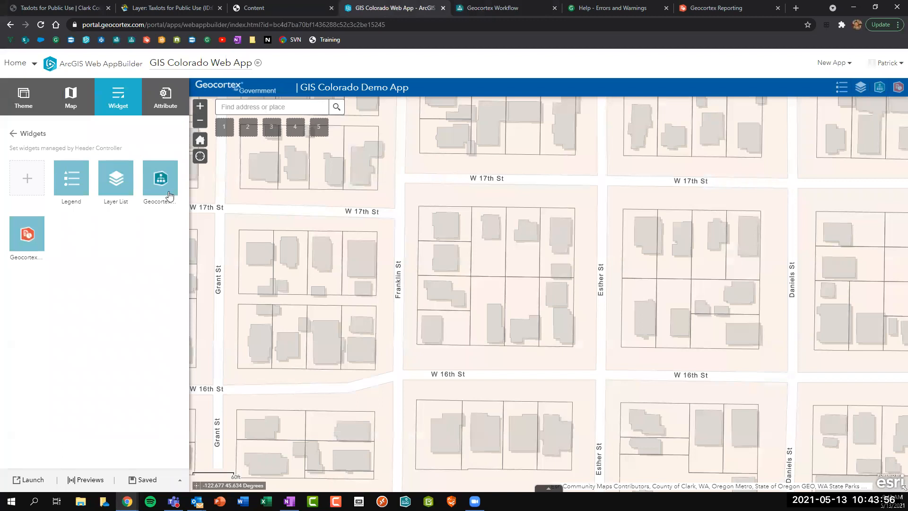
{"action": "mouse_move", "coordinate": [43, 254]}
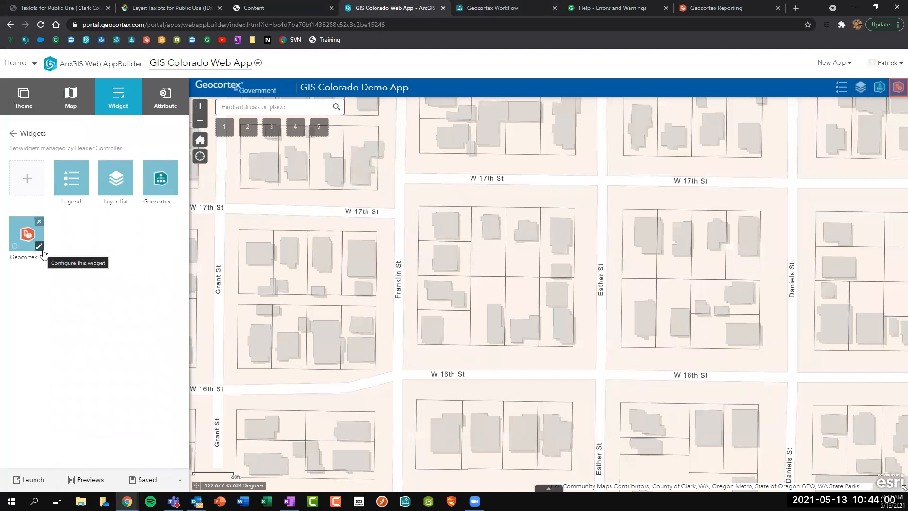
{"action": "left_click", "coordinate": [41, 249]}
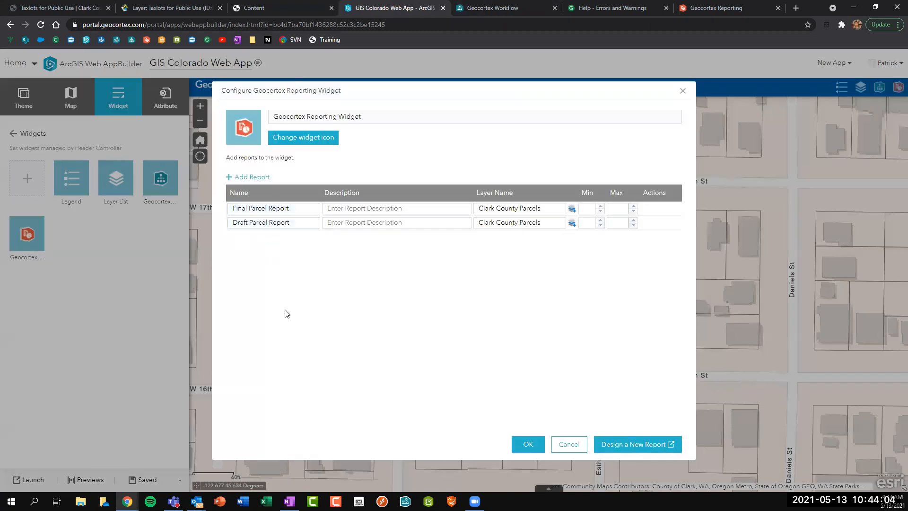
{"action": "left_click", "coordinate": [577, 445]}
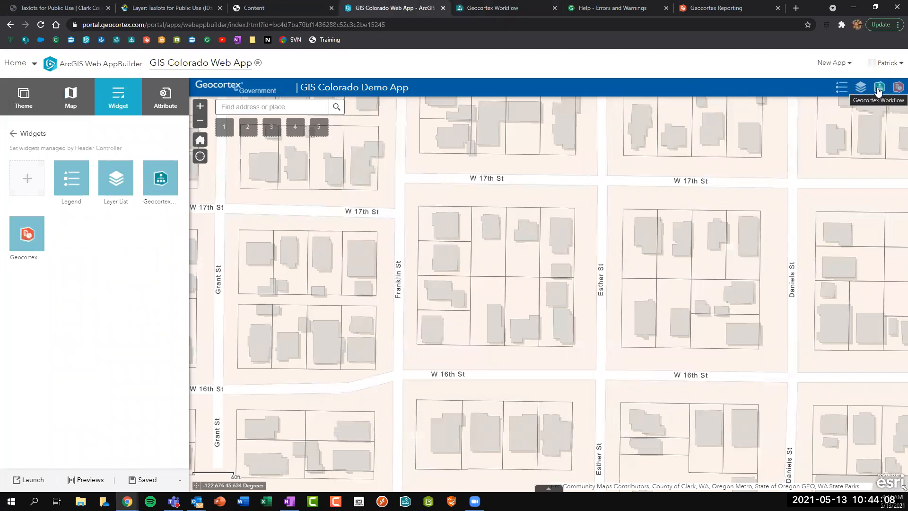
Add a Geocortex workflow widget linked to the GIS Colorado - Draft Workflow.
{"action": "left_click", "coordinate": [26, 185]}
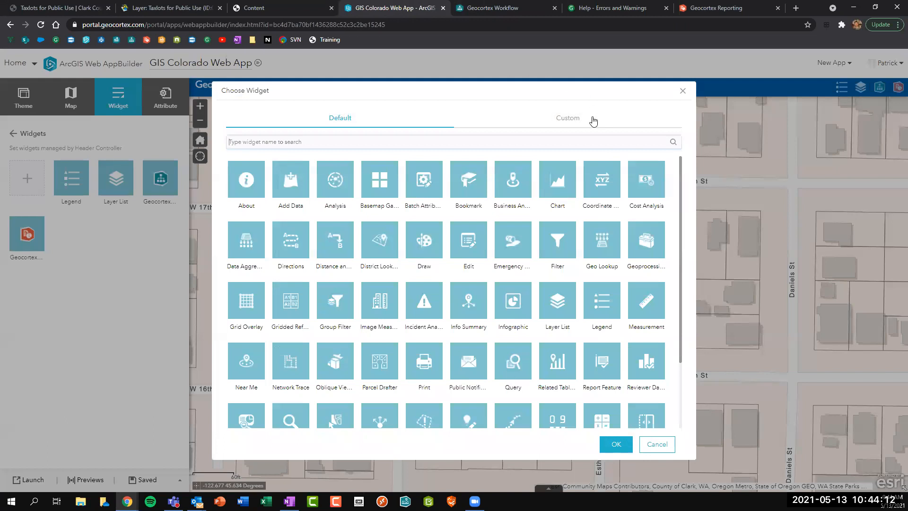
{"action": "left_click", "coordinate": [594, 121]}
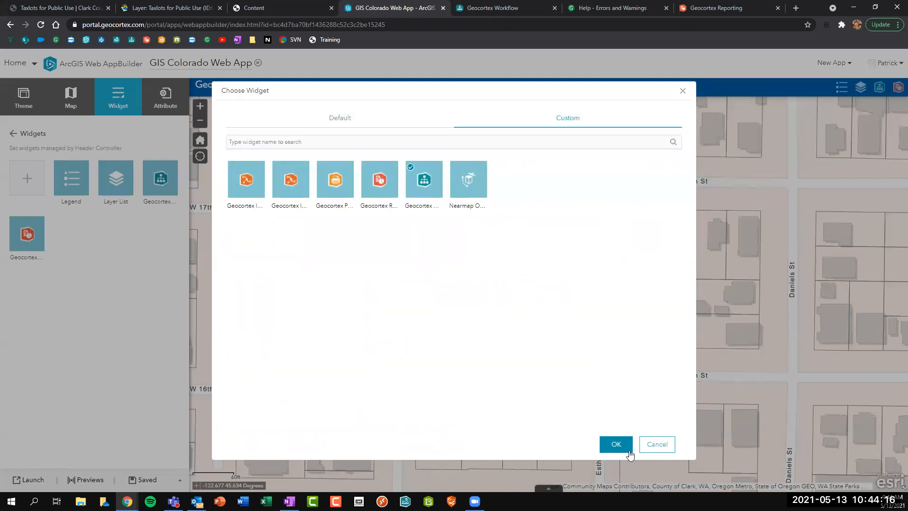
{"action": "left_click", "coordinate": [616, 444]}
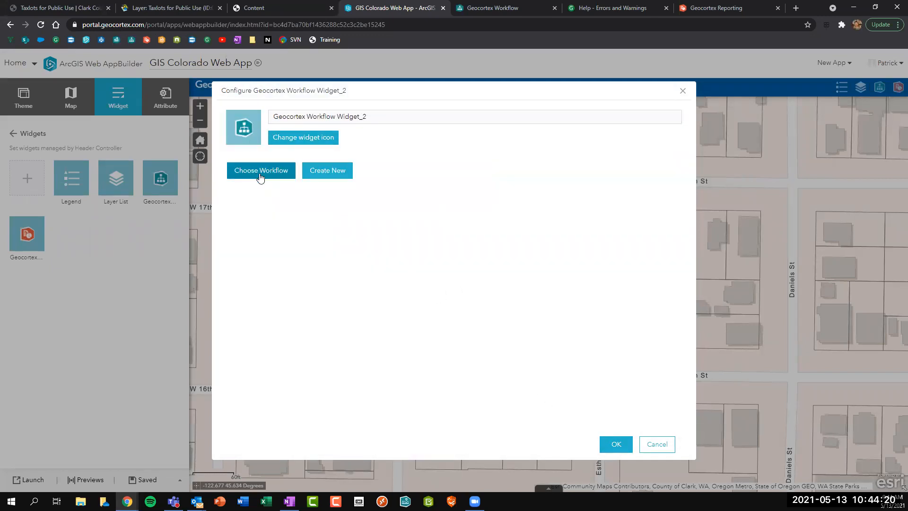
{"action": "left_click", "coordinate": [260, 176]}
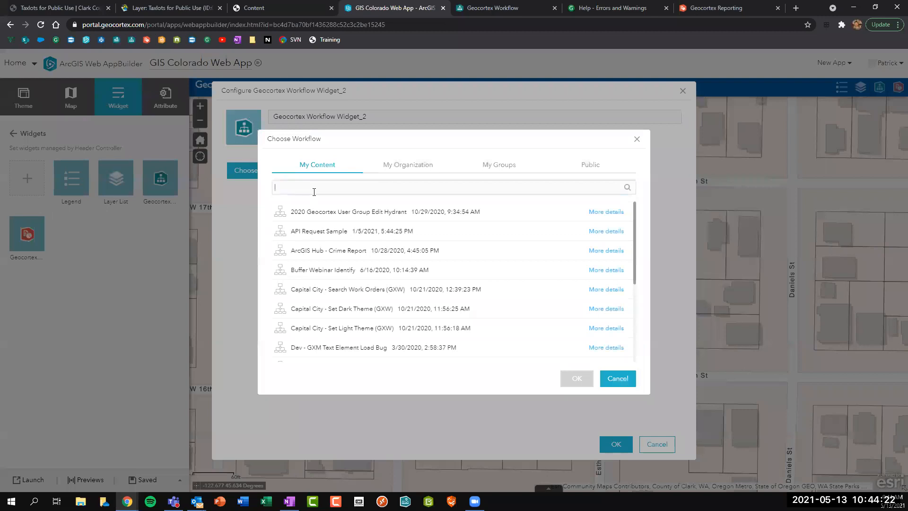
{"action": "type", "text": "GIS Colorado"}
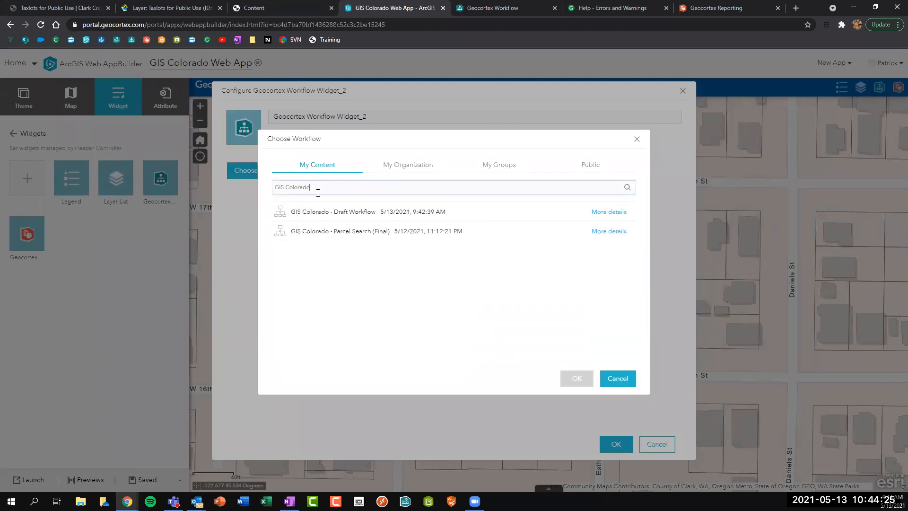
{"action": "left_click", "coordinate": [336, 213]}
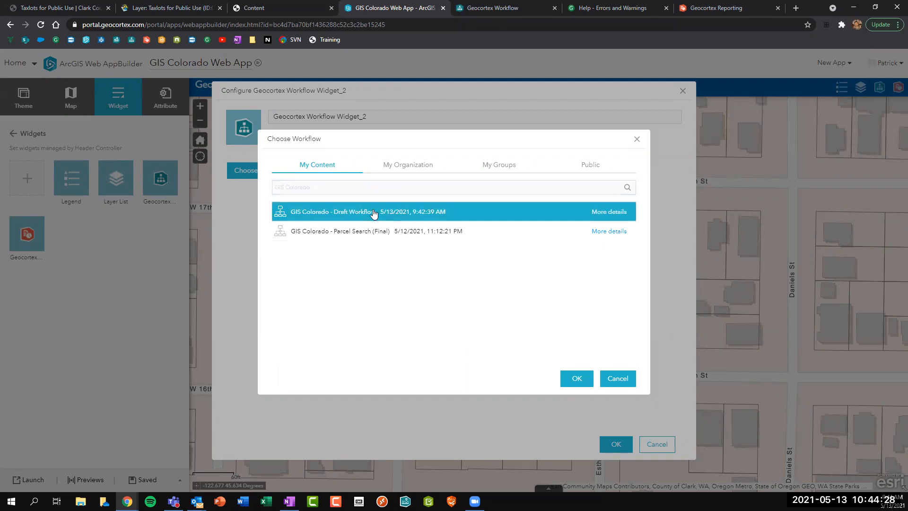
{"action": "left_click", "coordinate": [569, 377]}
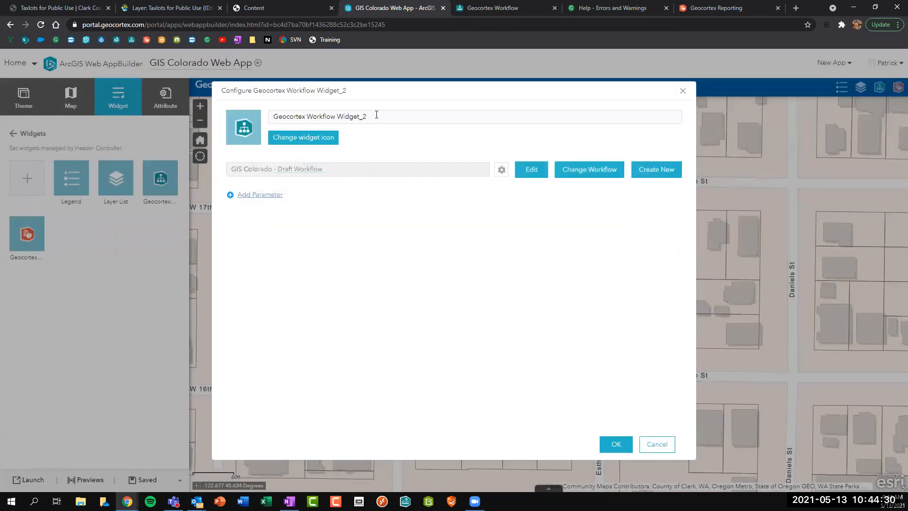
Rename the widget to 'Parcel Search' and save its settings.
{"action": "left_click_drag", "start_coordinate": [383, 114], "coordinate": [171, 95]}
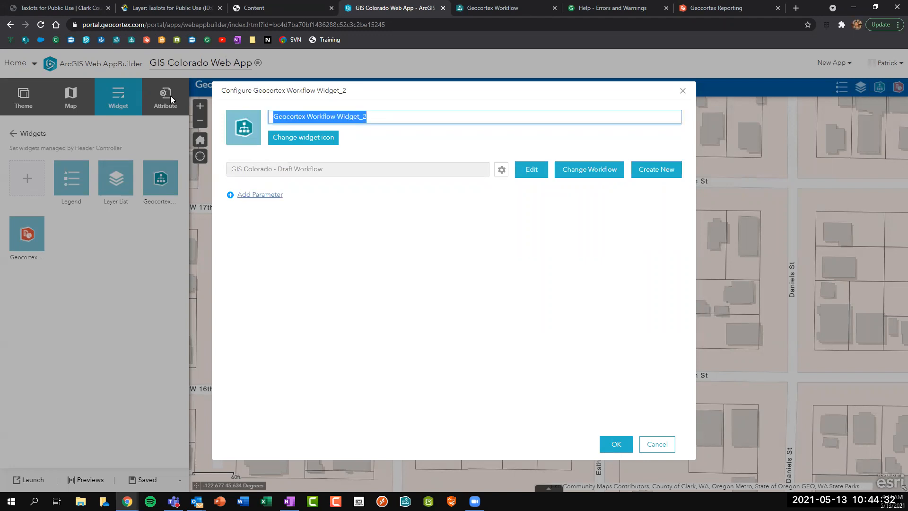
{"action": "type", "text": "Parcel Search"}
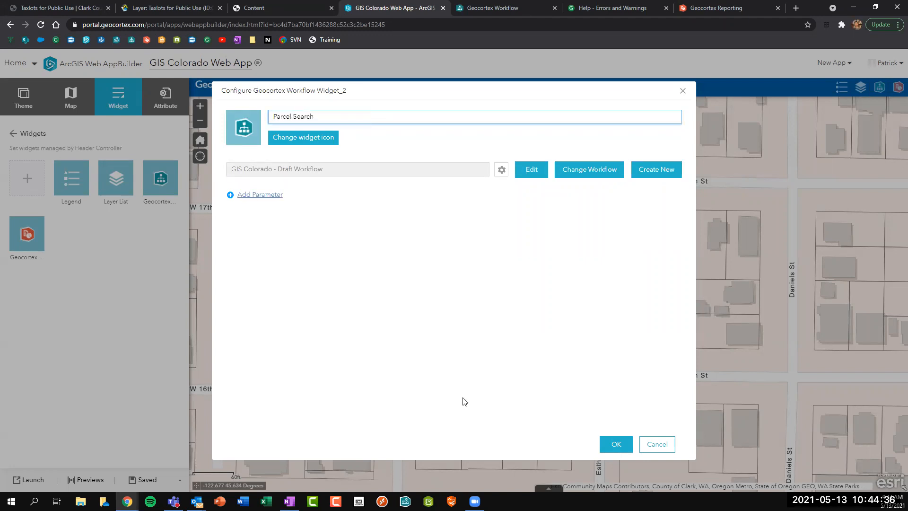
{"action": "left_click", "coordinate": [621, 445]}
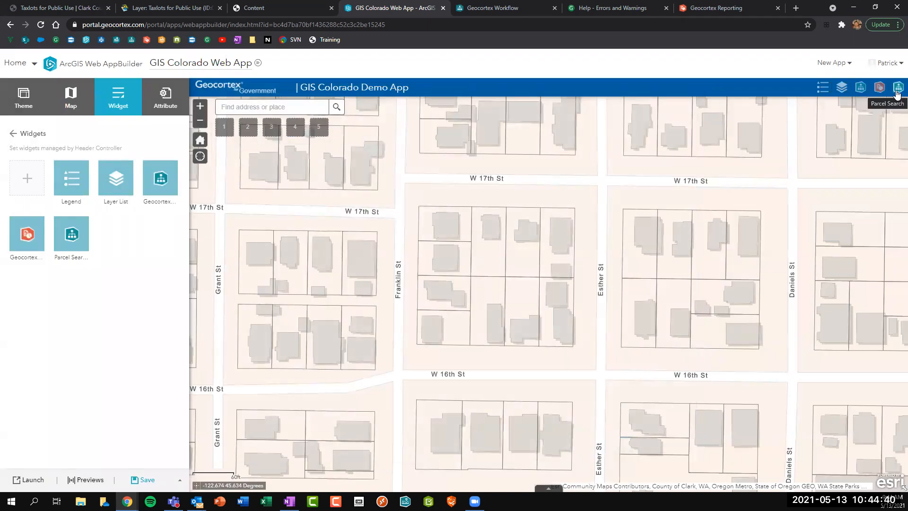
Give the Parcel Search widget a cropped magnifier image as its icon.
{"action": "left_click", "coordinate": [82, 248]}
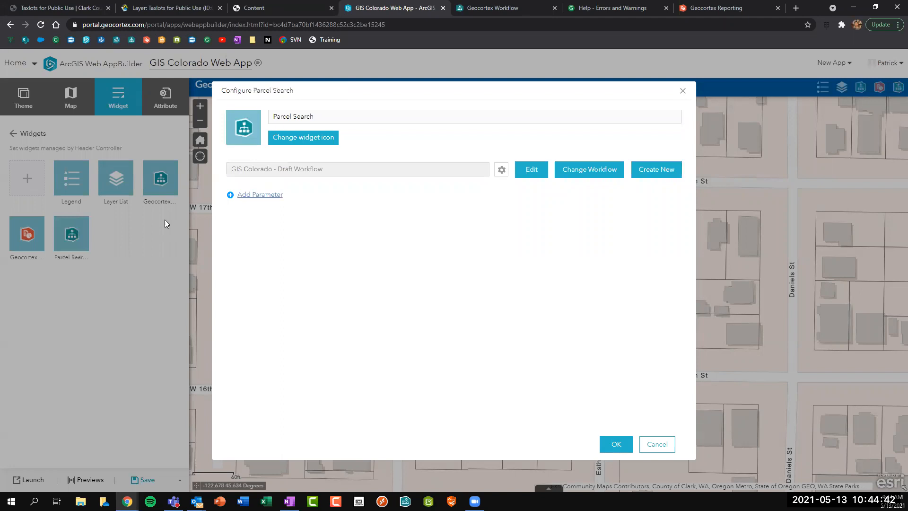
{"action": "left_click", "coordinate": [315, 144]}
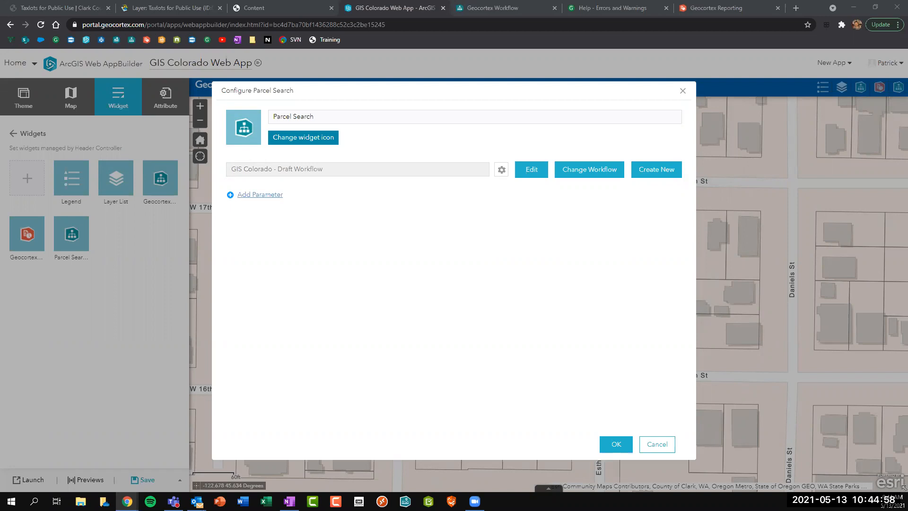
{"action": "double_click", "coordinate": [148, 239]}
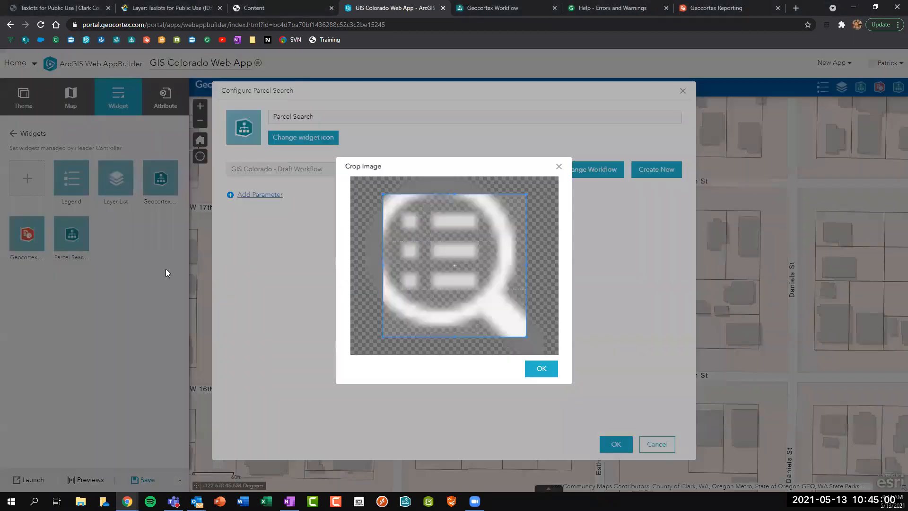
{"action": "left_click_drag", "start_coordinate": [385, 193], "coordinate": [376, 177]}
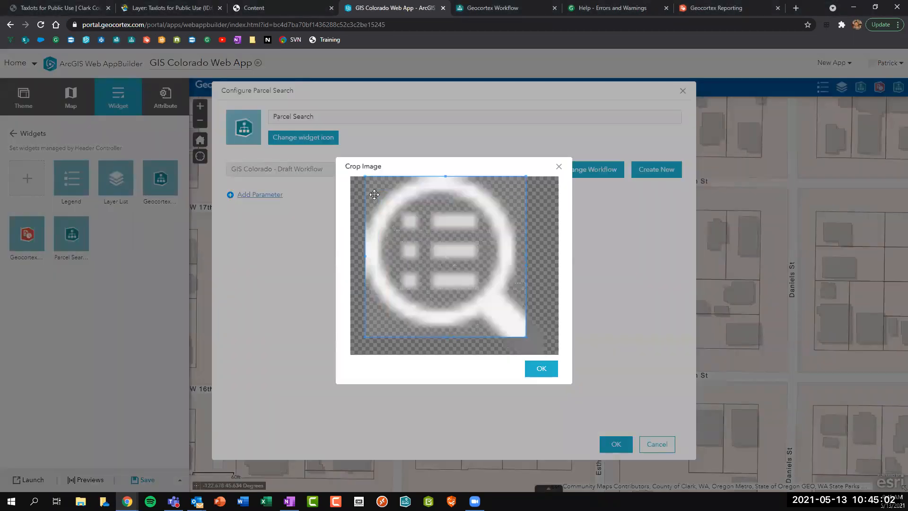
{"action": "left_click_drag", "start_coordinate": [526, 337], "coordinate": [544, 355]}
{"action": "left_click", "coordinate": [543, 369]}
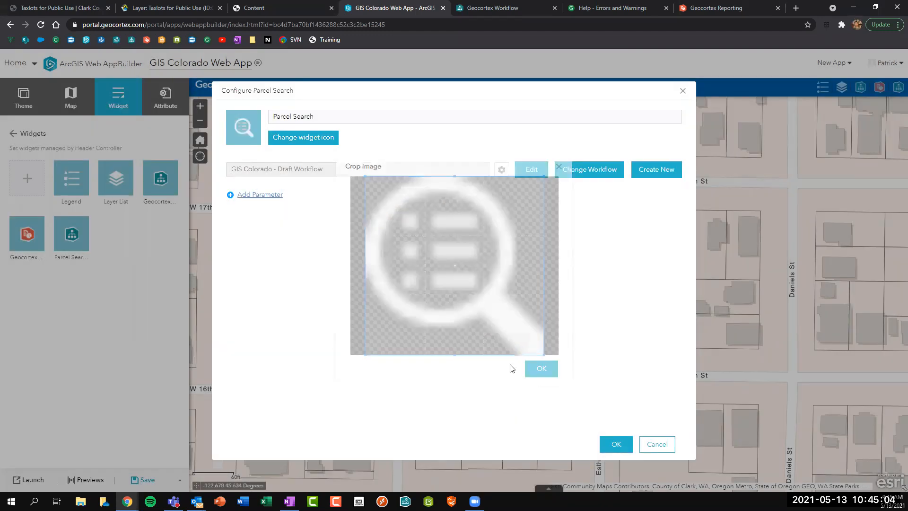
{"action": "left_click", "coordinate": [613, 443]}
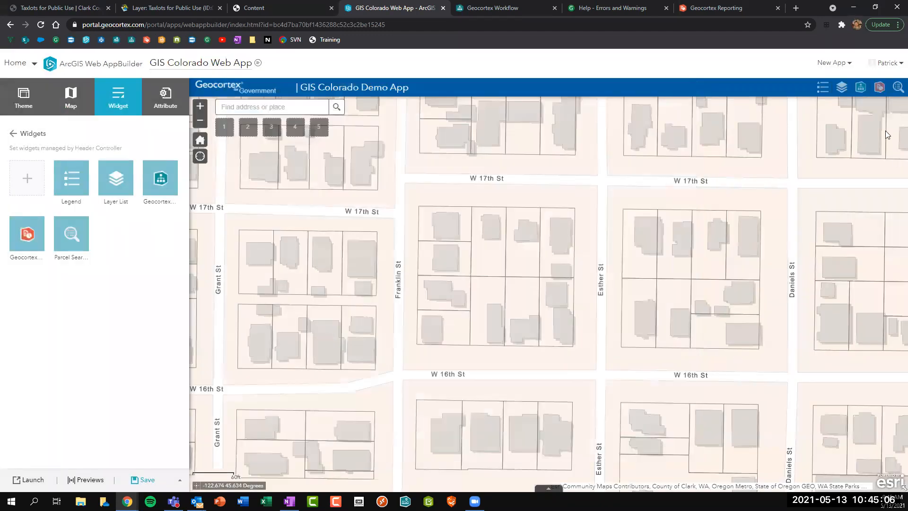
Test Parcel Search by submitting a name in its form, then save the web app.
{"action": "left_click", "coordinate": [897, 88]}
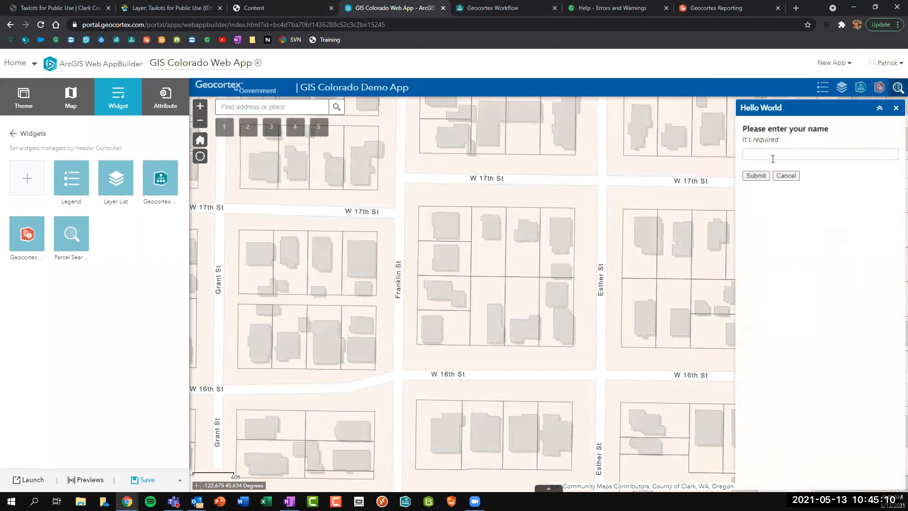
{"action": "type", "text": "Patrick"}
{"action": "left_click", "coordinate": [755, 176]}
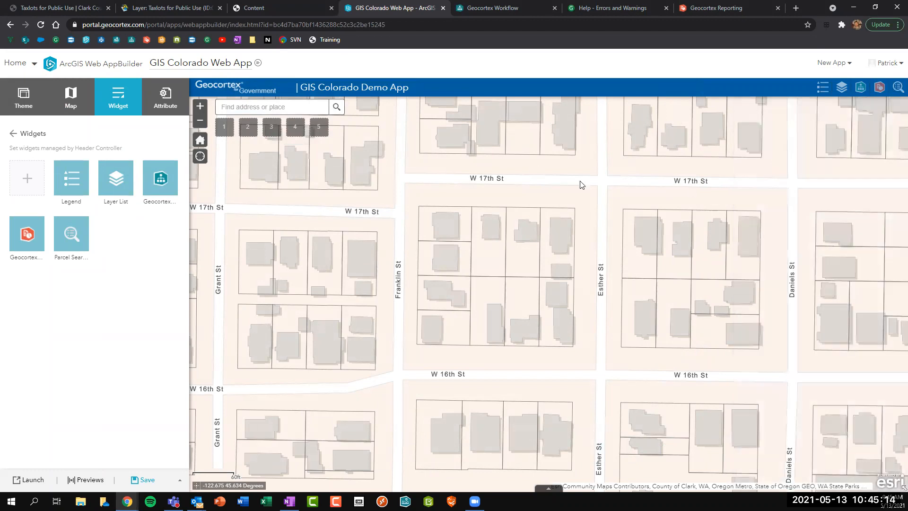
{"action": "left_click", "coordinate": [144, 479]}
{"action": "left_click", "coordinate": [493, 8]}
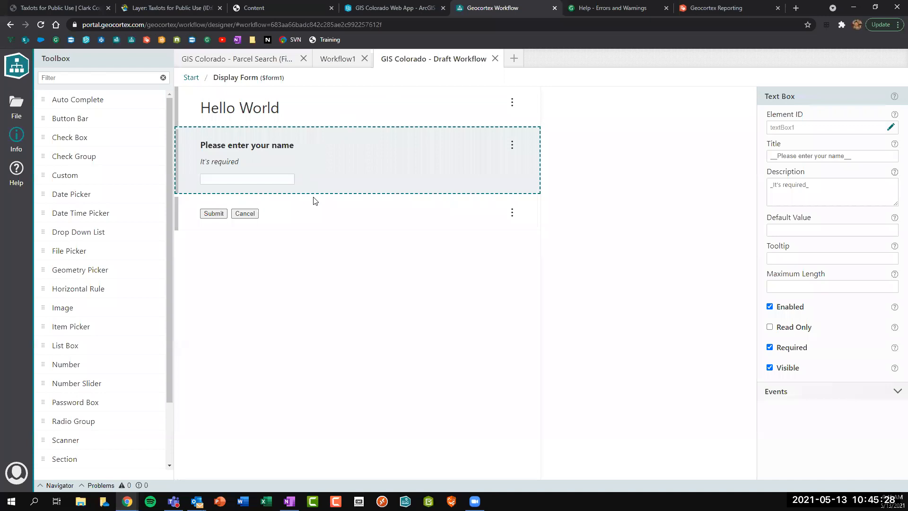
Close Workflow1 and add a Horizontal Rule below the name text box in the form.
{"action": "left_click", "coordinate": [362, 60]}
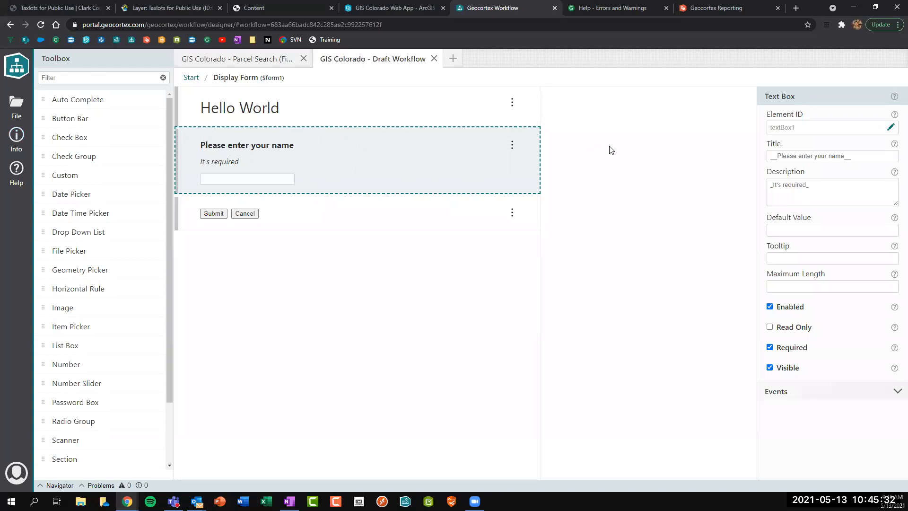
{"action": "left_click", "coordinate": [63, 79]}
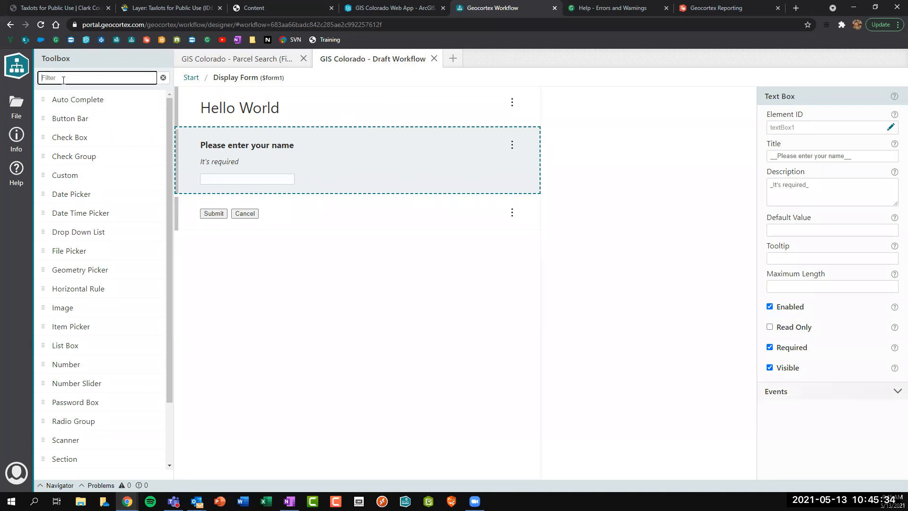
{"action": "type", "text": "hor"}
{"action": "left_click_drag", "start_coordinate": [85, 100], "coordinate": [247, 223]}
Inspect the element IDs of the name text box and the new horizontal rule.
{"action": "left_click", "coordinate": [322, 171]}
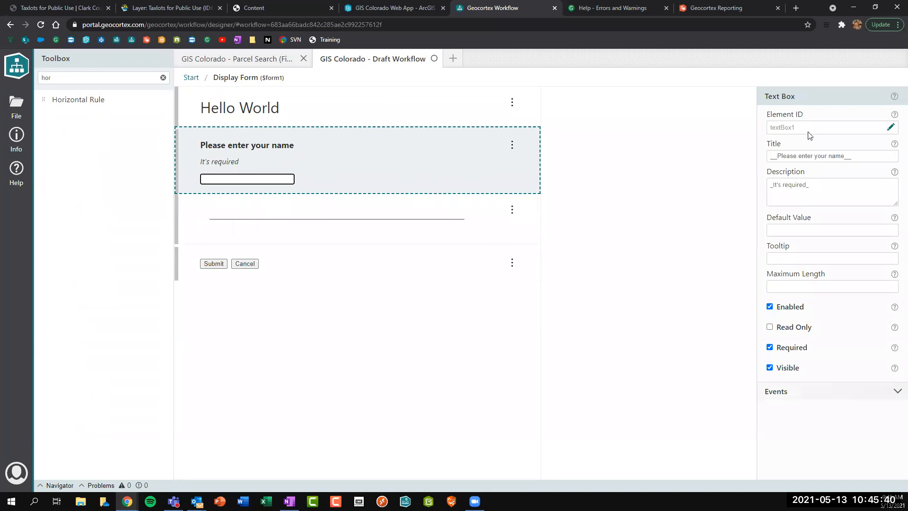
{"action": "double_click", "coordinate": [785, 127]}
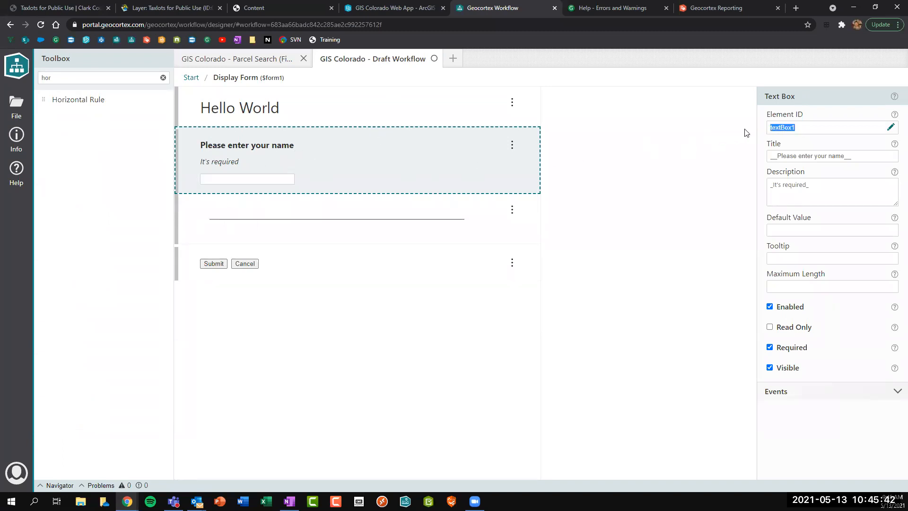
{"action": "left_click", "coordinate": [373, 205]}
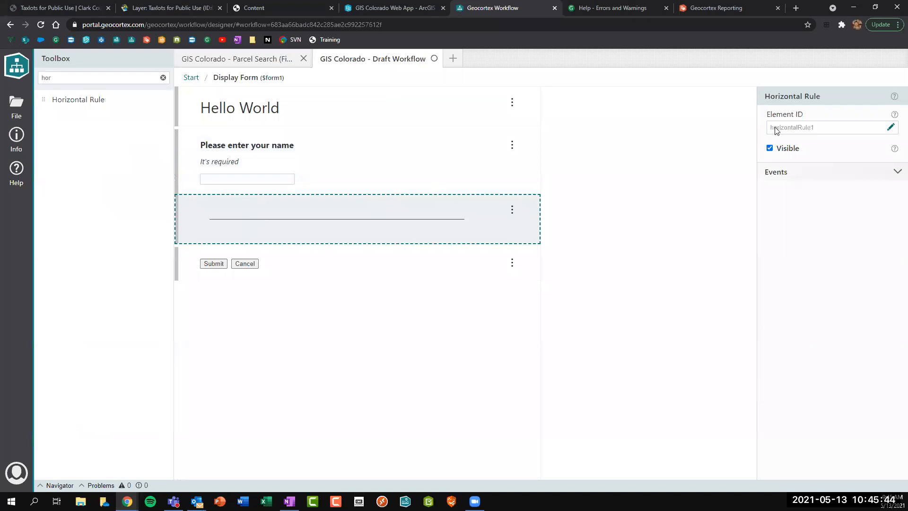
{"action": "left_click_drag", "start_coordinate": [774, 128], "coordinate": [822, 130]}
{"action": "left_click", "coordinate": [189, 79]}
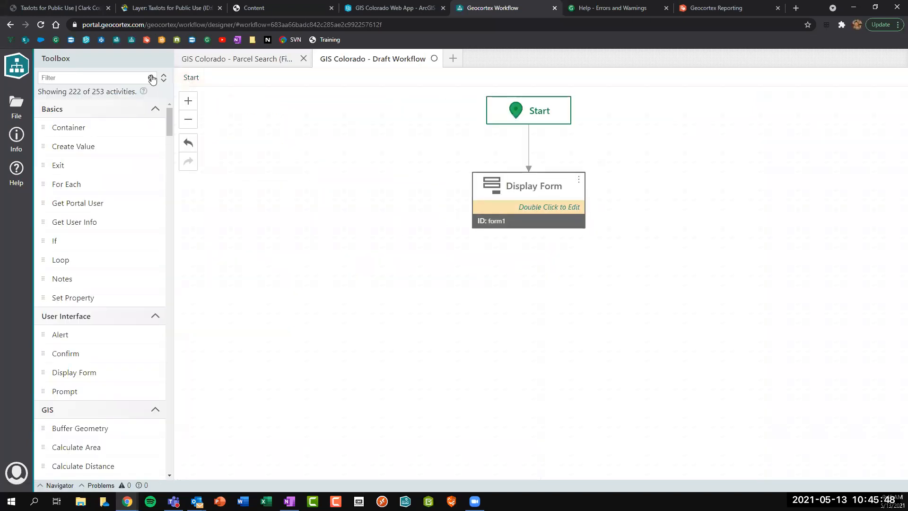
Check the Display Form's ID form1 and place a Buffer Geometry activity left of it.
{"action": "left_click", "coordinate": [521, 209]}
{"action": "left_click_drag", "start_coordinate": [798, 128], "coordinate": [771, 130]}
{"action": "left_click", "coordinate": [75, 79]}
{"action": "type", "text": "buff"}
{"action": "left_click_drag", "start_coordinate": [103, 125], "coordinate": [341, 209]}
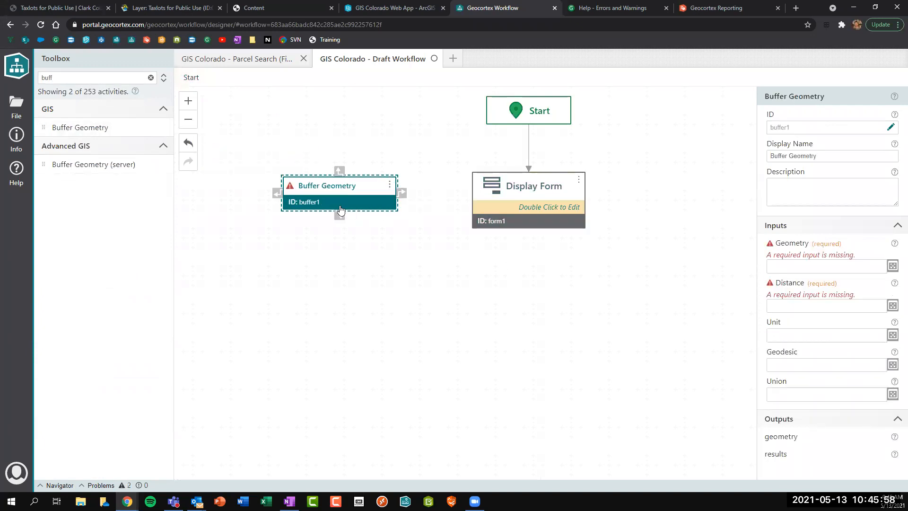
Open the Display Form's form to check the name text box's element ID.
{"action": "left_click", "coordinate": [511, 208]}
{"action": "double_click", "coordinate": [512, 208]}
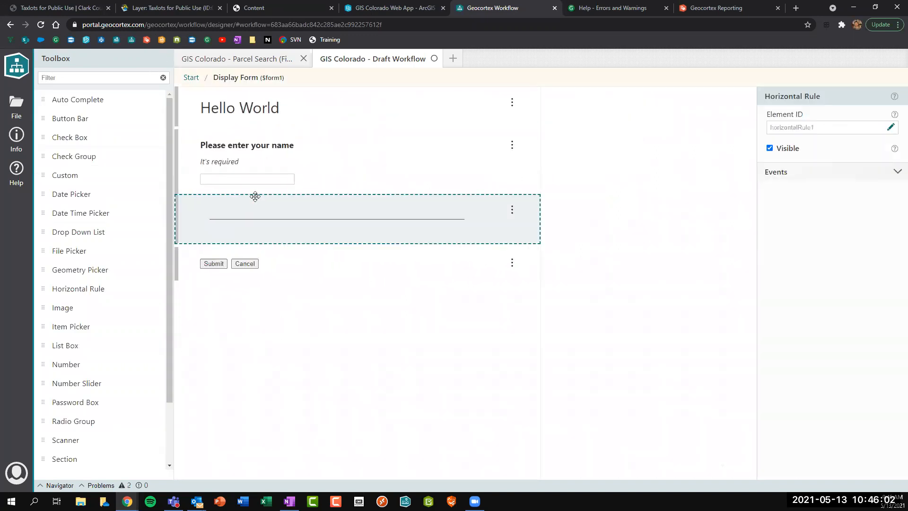
{"action": "left_click", "coordinate": [350, 165]}
{"action": "left_click_drag", "start_coordinate": [771, 128], "coordinate": [802, 133]}
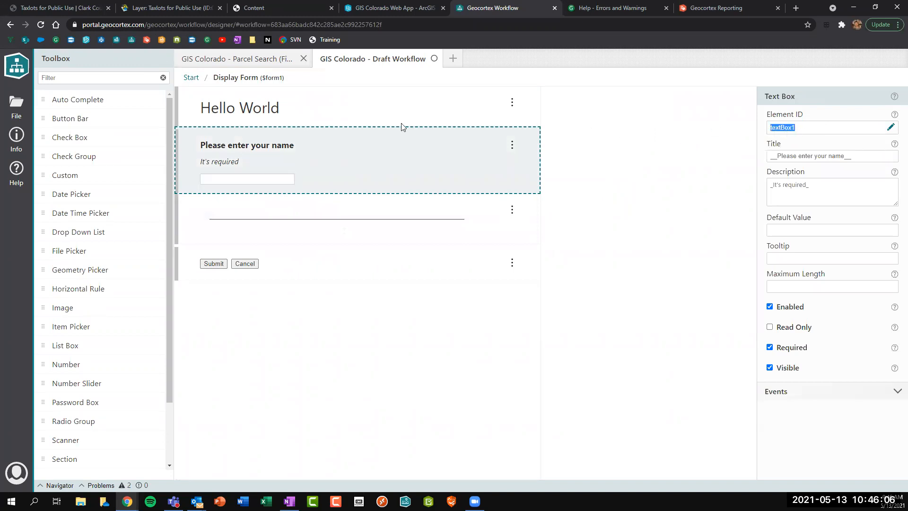
{"action": "left_click", "coordinate": [191, 78]}
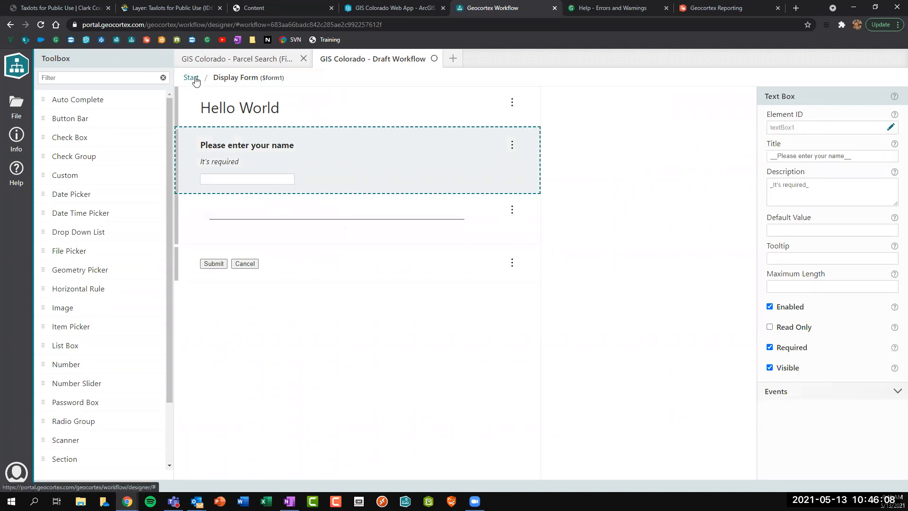
Add an Alert activity below Display Form with its Text set to 'Hello World'.
{"action": "left_click", "coordinate": [74, 77]}
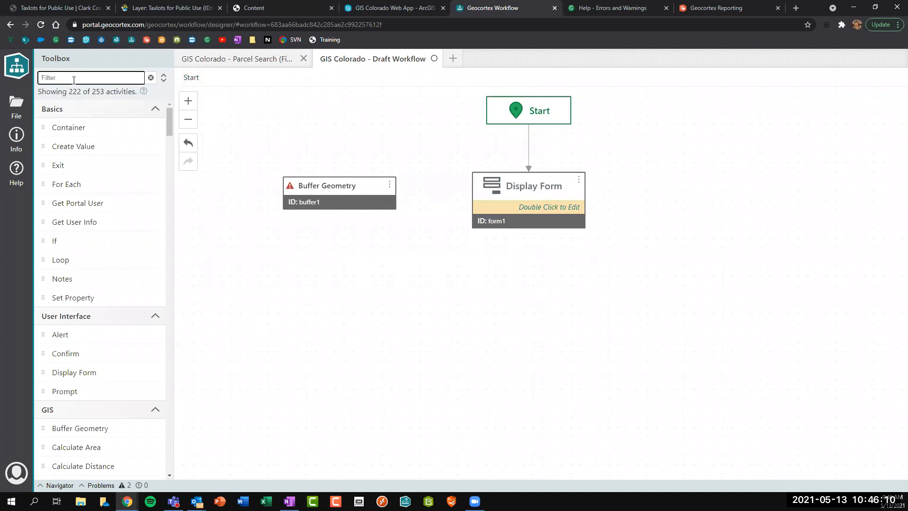
{"action": "type", "text": "aler"}
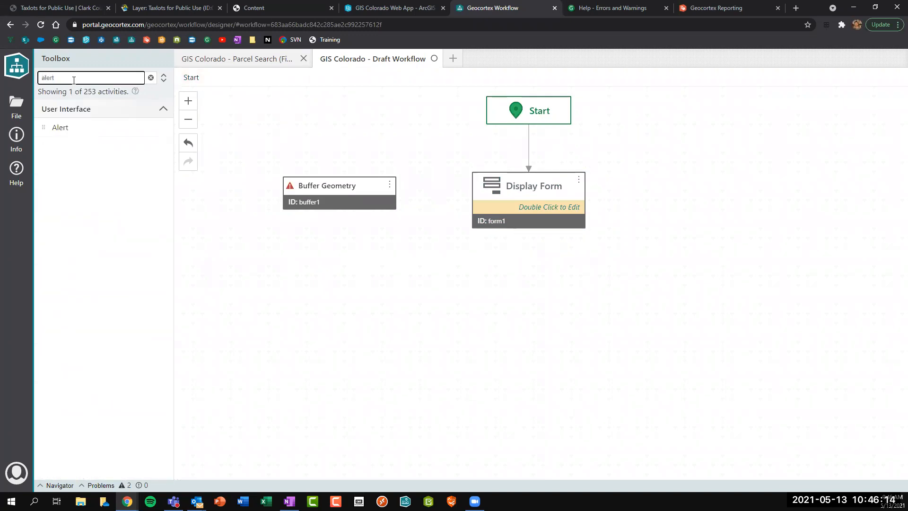
{"action": "type", "text": "t"}
{"action": "left_click_drag", "start_coordinate": [61, 127], "coordinate": [503, 194]}
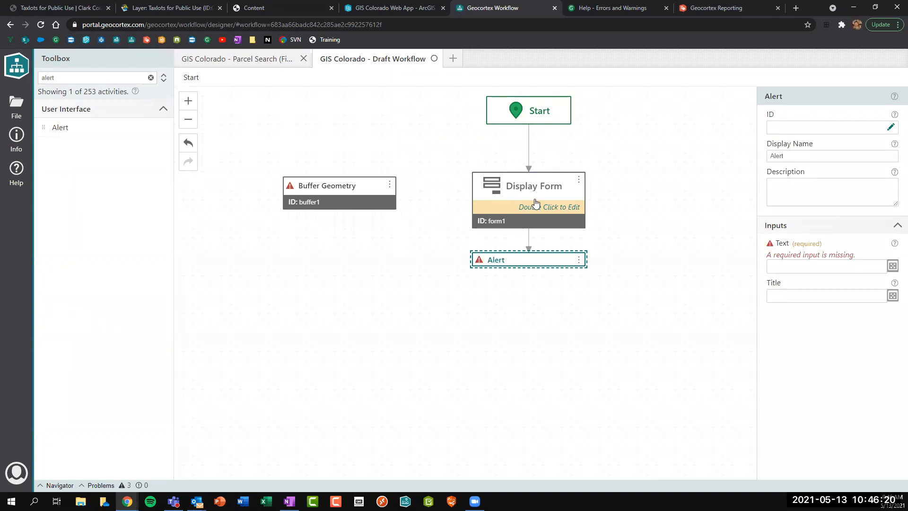
{"action": "left_click", "coordinate": [778, 266]}
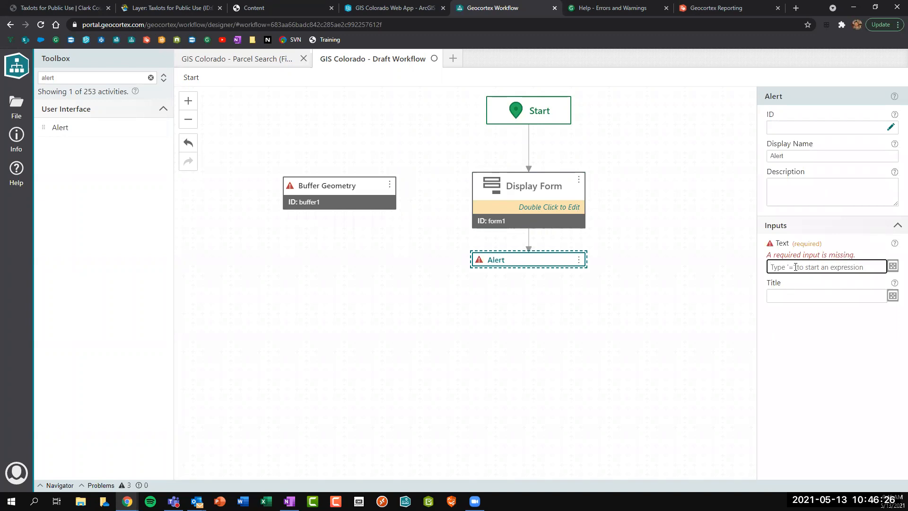
{"action": "type", "text": "Hello World"}
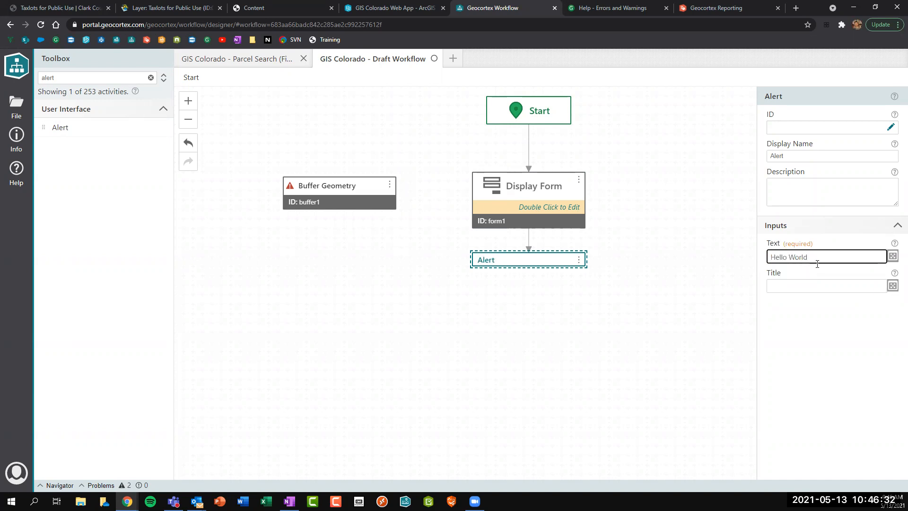
{"action": "left_click_drag", "start_coordinate": [817, 259], "coordinate": [718, 257]}
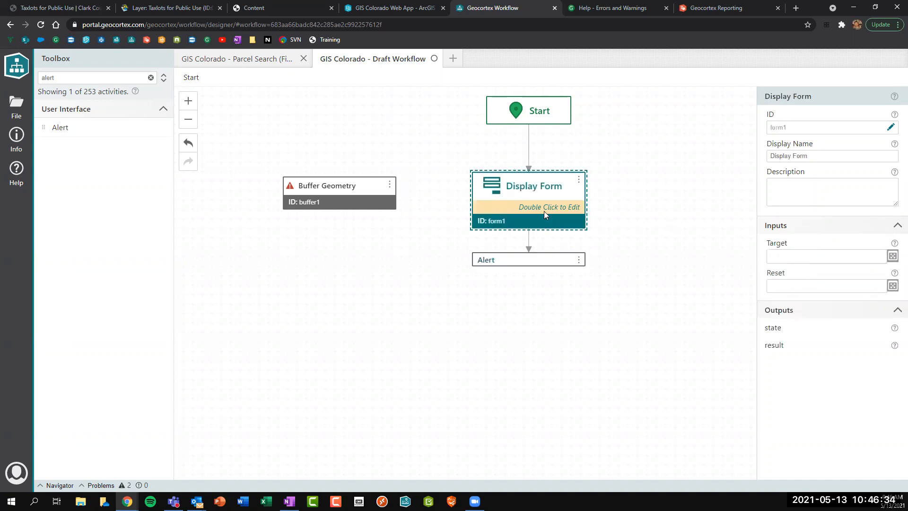
Recheck the name text box in the form, then clear the Alert's 'Hello World' Text.
{"action": "double_click", "coordinate": [544, 215]}
{"action": "left_click", "coordinate": [436, 182]}
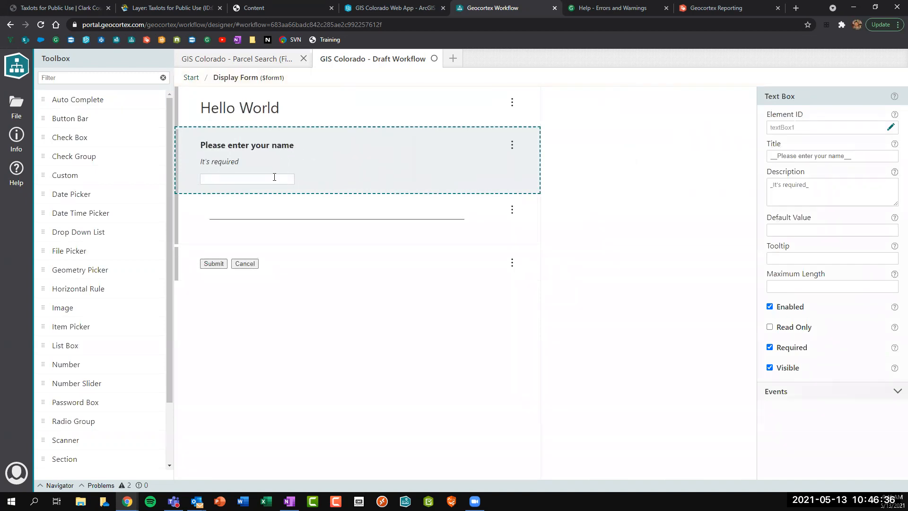
{"action": "left_click", "coordinate": [188, 78]}
{"action": "left_click", "coordinate": [541, 261]}
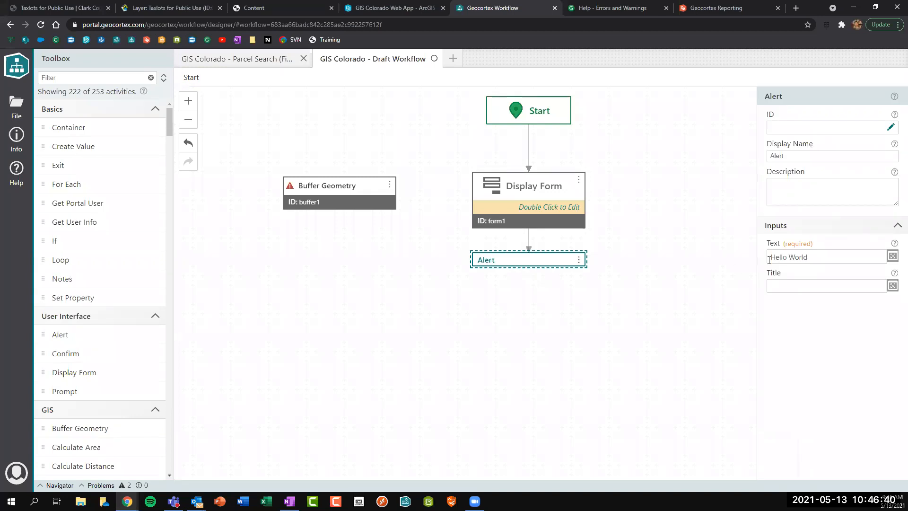
{"action": "left_click", "coordinate": [768, 259]}
{"action": "left_click", "coordinate": [768, 259]}
{"action": "left_click_drag", "start_coordinate": [809, 257], "coordinate": [759, 257]}
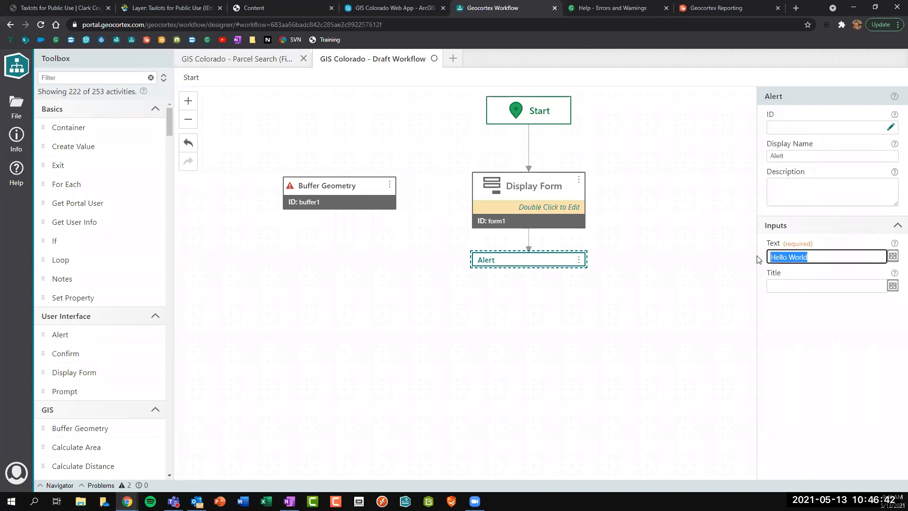
{"action": "key", "text": "BackSpace"}
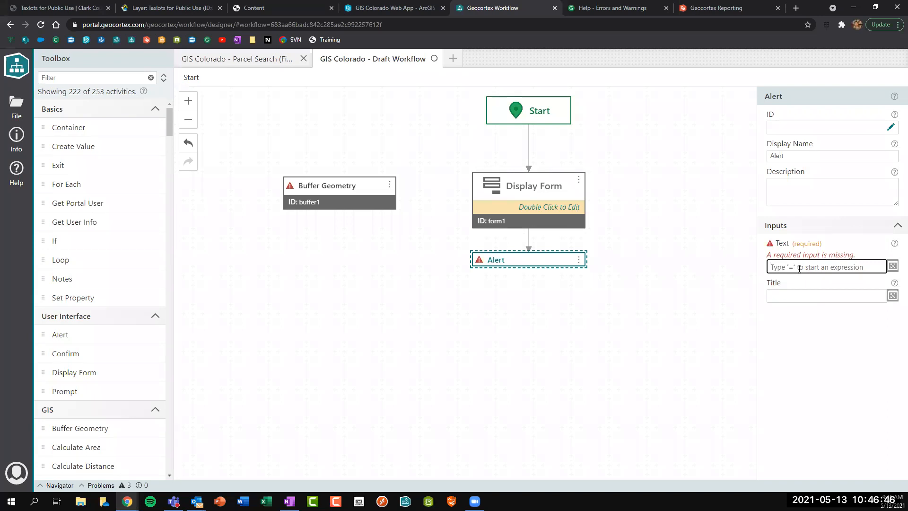
{"action": "left_click", "coordinate": [892, 266]}
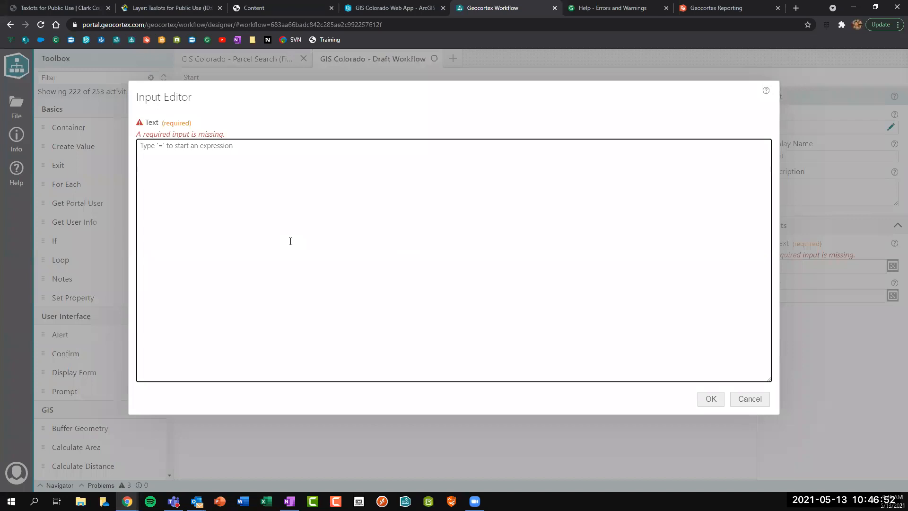
Build the Alert Text expression =$form1.state.textBox1 using autocomplete suggestions.
{"action": "type", "text": "=$"}
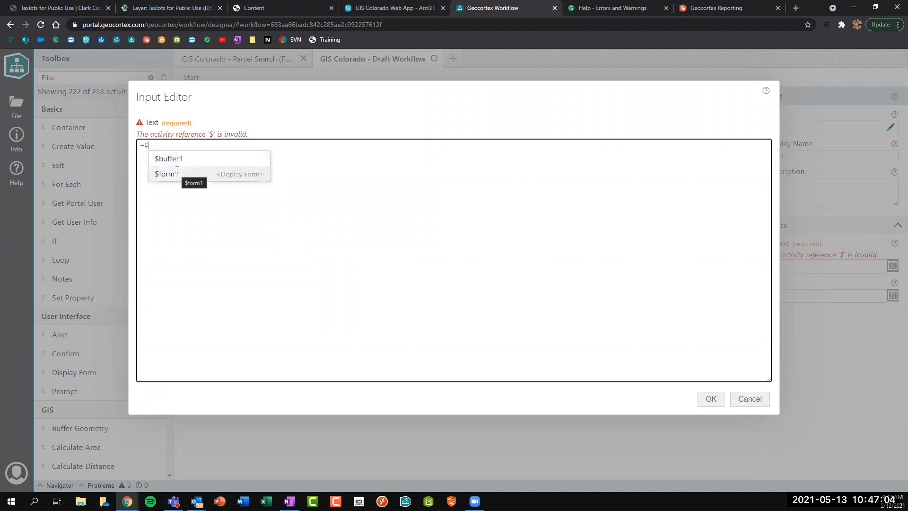
{"action": "type", "text": "for"}
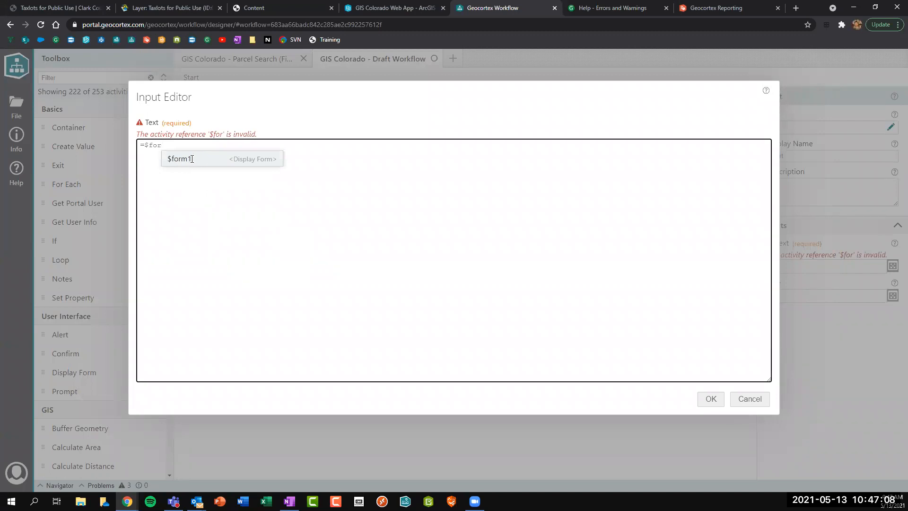
{"action": "left_click", "coordinate": [188, 160]}
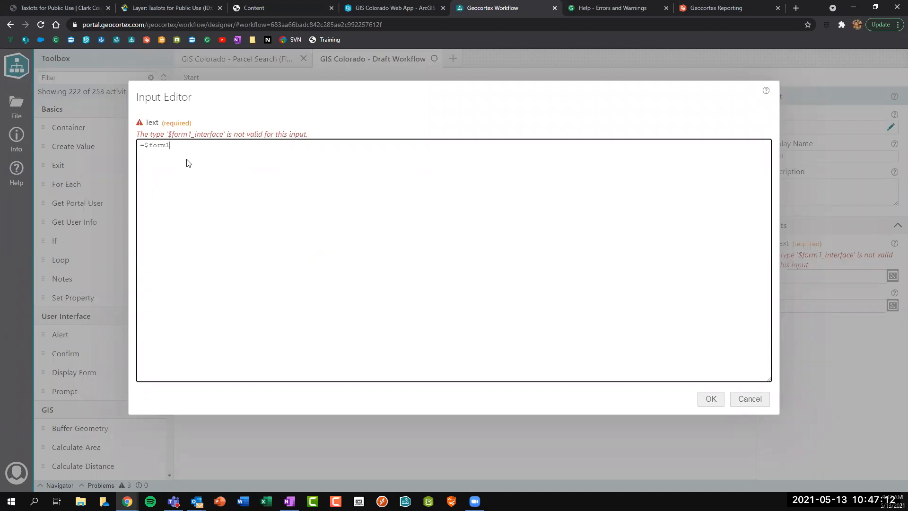
{"action": "type", "text": "."}
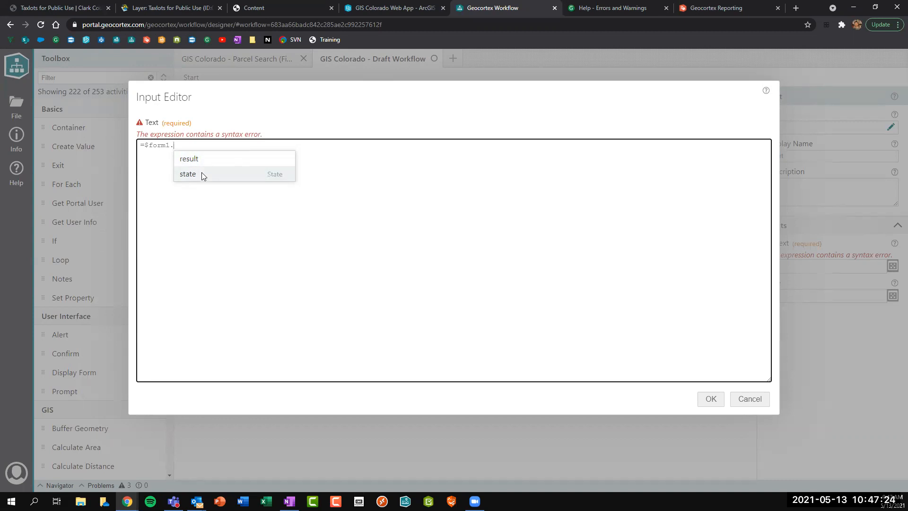
{"action": "left_click", "coordinate": [202, 173]}
{"action": "type", "text": "."}
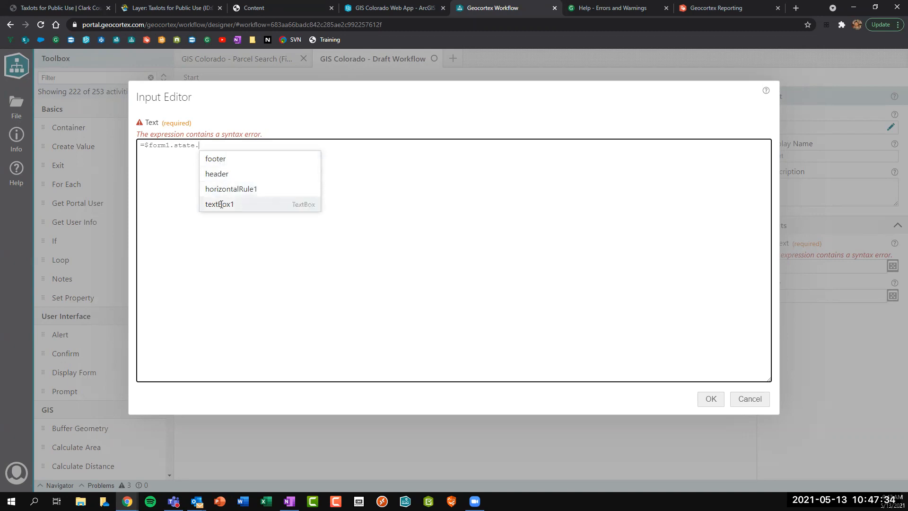
{"action": "left_click", "coordinate": [221, 205]}
{"action": "type", "text": "."}
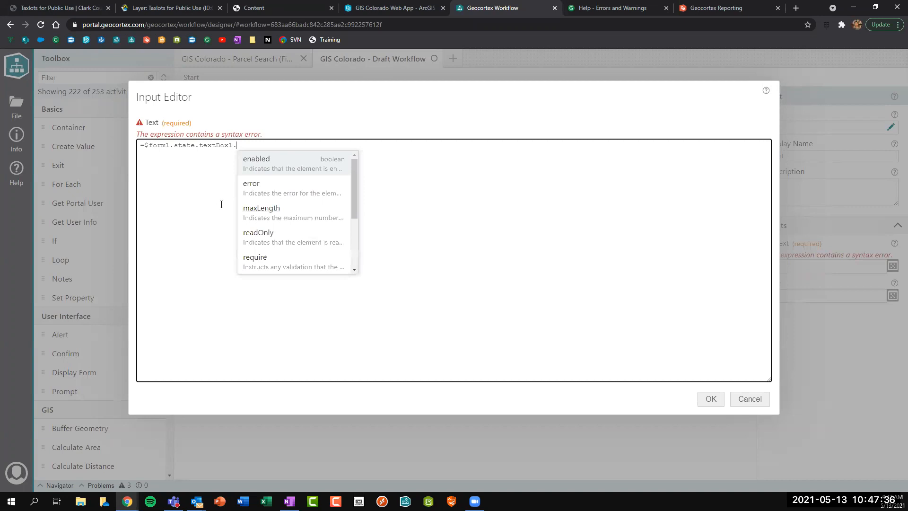
Finish the expression with .value and confirm =$form1.state.textBox1.value for the Text input.
{"action": "scroll", "coordinate": [278, 175], "scroll_direction": "down", "scroll_amount": 3}
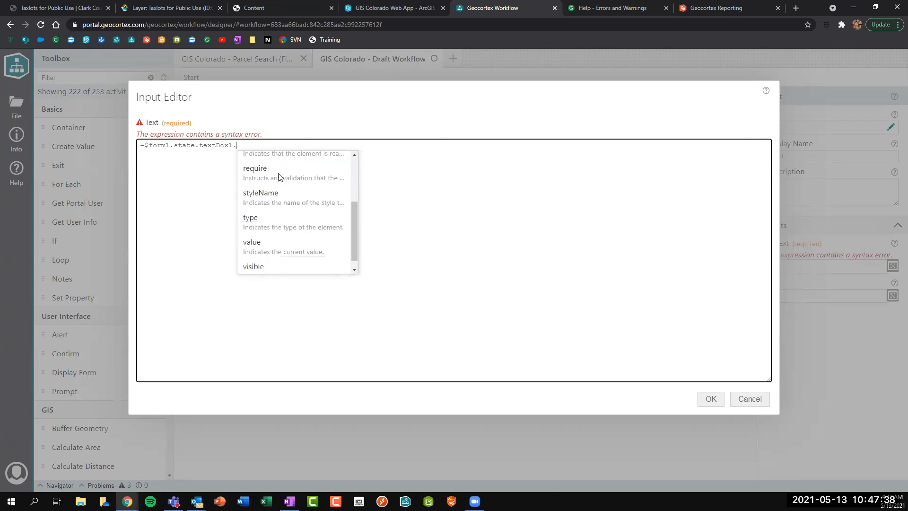
{"action": "scroll", "coordinate": [279, 173], "scroll_direction": "down", "scroll_amount": 1}
{"action": "scroll", "coordinate": [274, 199], "scroll_direction": "up", "scroll_amount": 2}
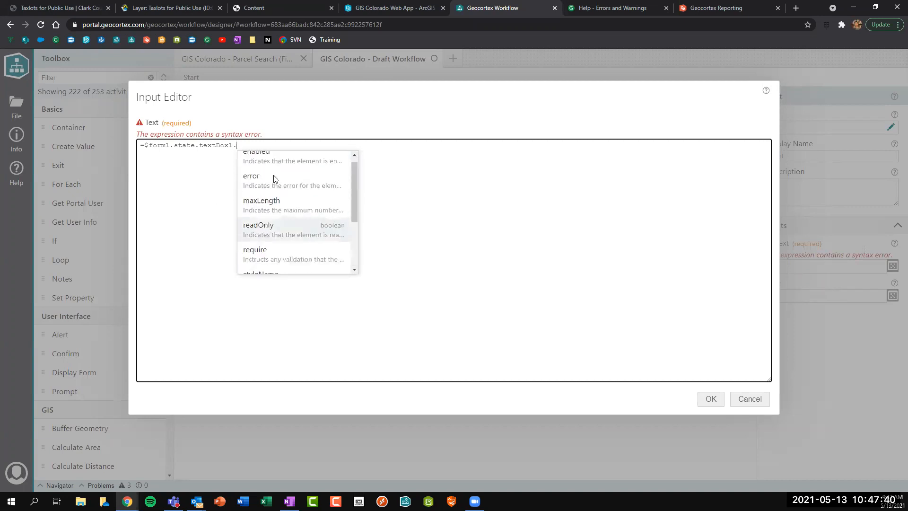
{"action": "scroll", "coordinate": [265, 222], "scroll_direction": "down", "scroll_amount": 2}
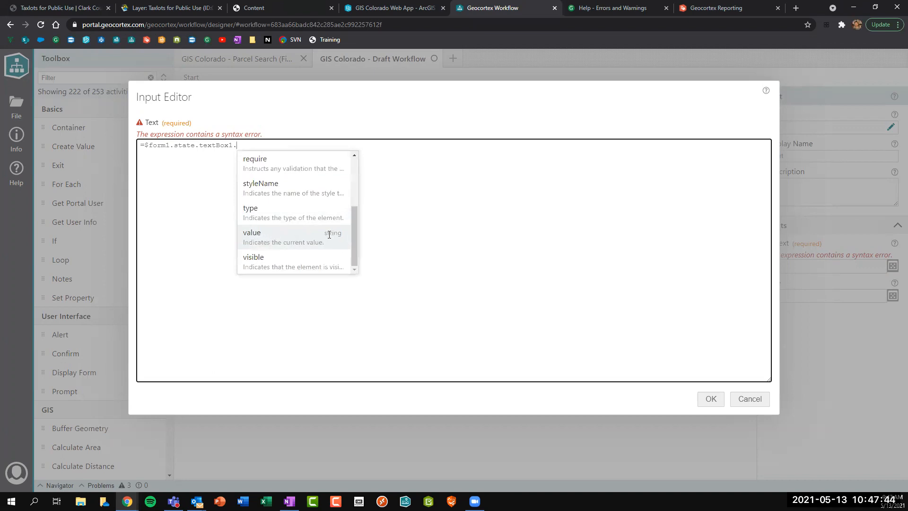
{"action": "left_click", "coordinate": [284, 235]}
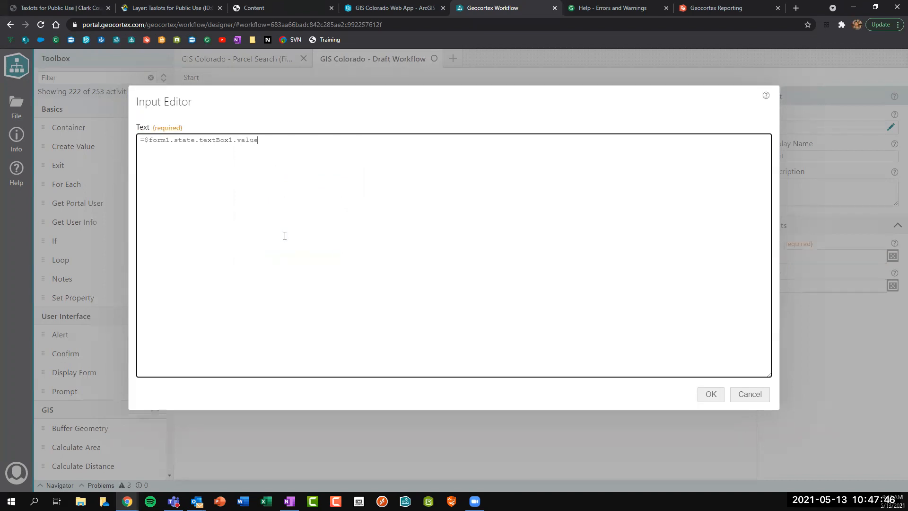
{"action": "left_click_drag", "start_coordinate": [138, 140], "coordinate": [296, 141]}
{"action": "left_click", "coordinate": [295, 142]}
{"action": "left_click", "coordinate": [714, 394]}
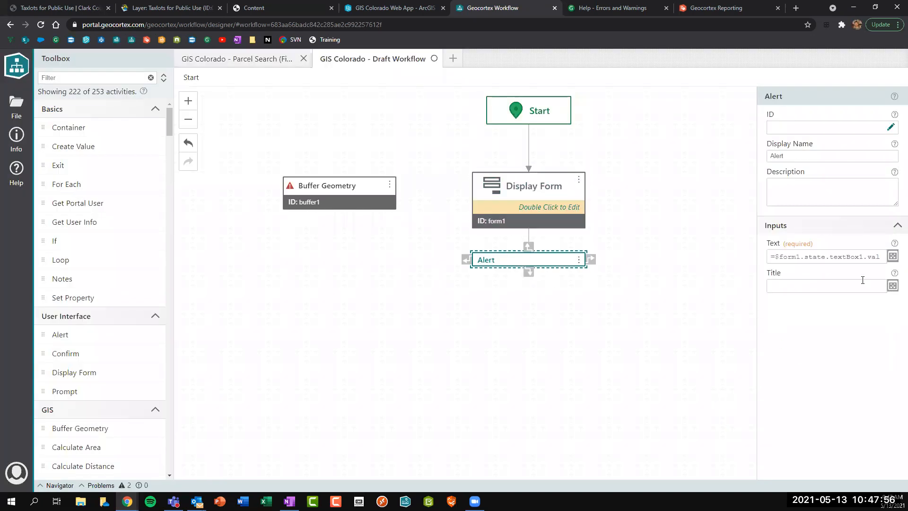
Save the workflow with the Alert's new Text expression.
{"action": "left_click_drag", "start_coordinate": [770, 256], "coordinate": [842, 257]}
{"action": "left_click", "coordinate": [789, 284]}
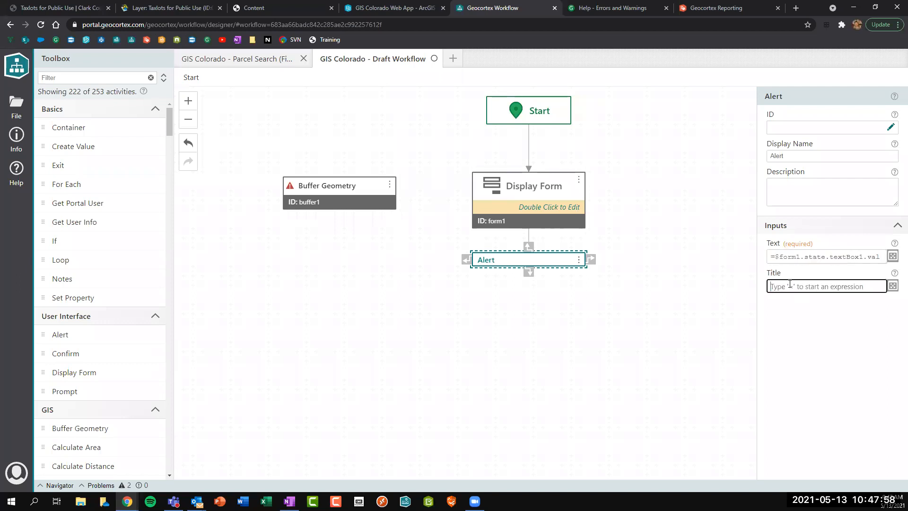
{"action": "left_click", "coordinate": [518, 300]}
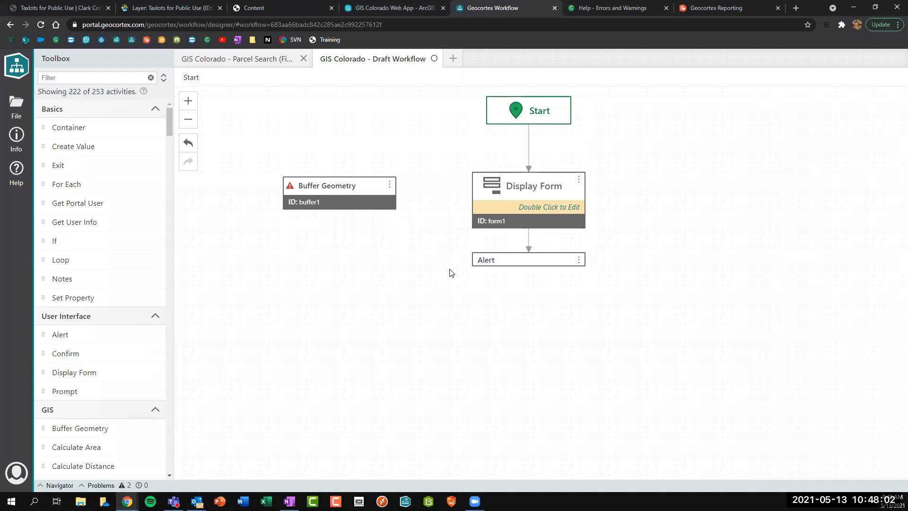
{"action": "key", "text": "ctrl+s"}
In the web app, test the workflow: cancel once, then submit a name and dismiss its alert.
{"action": "left_click", "coordinate": [394, 8]}
{"action": "left_click", "coordinate": [897, 89]}
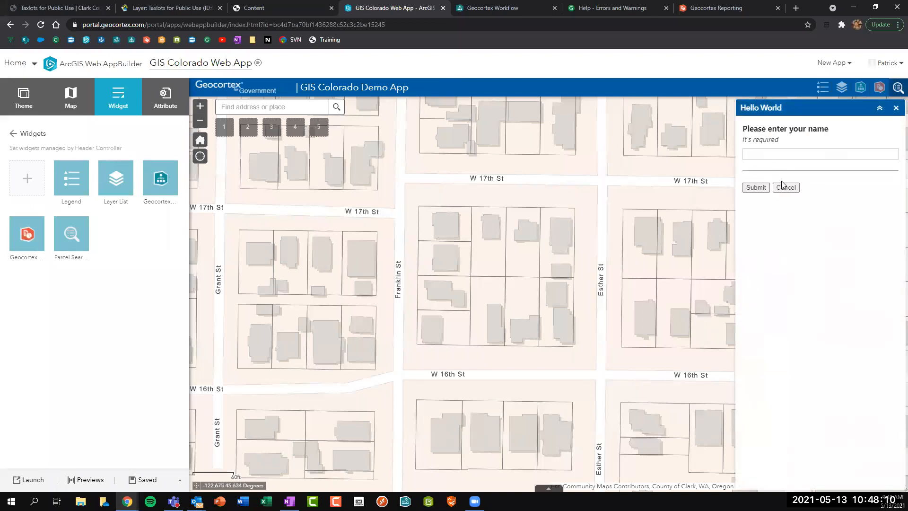
{"action": "left_click", "coordinate": [785, 188]}
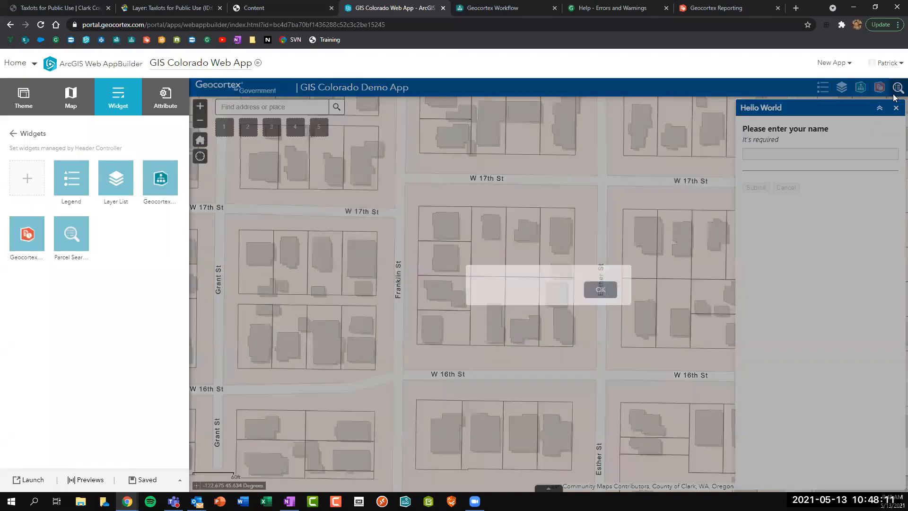
{"action": "left_click", "coordinate": [598, 290]}
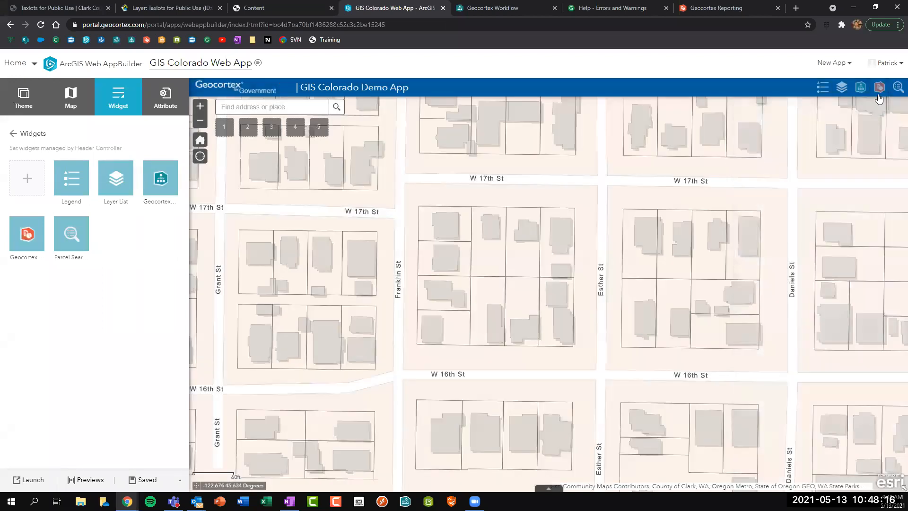
{"action": "left_click", "coordinate": [896, 89]}
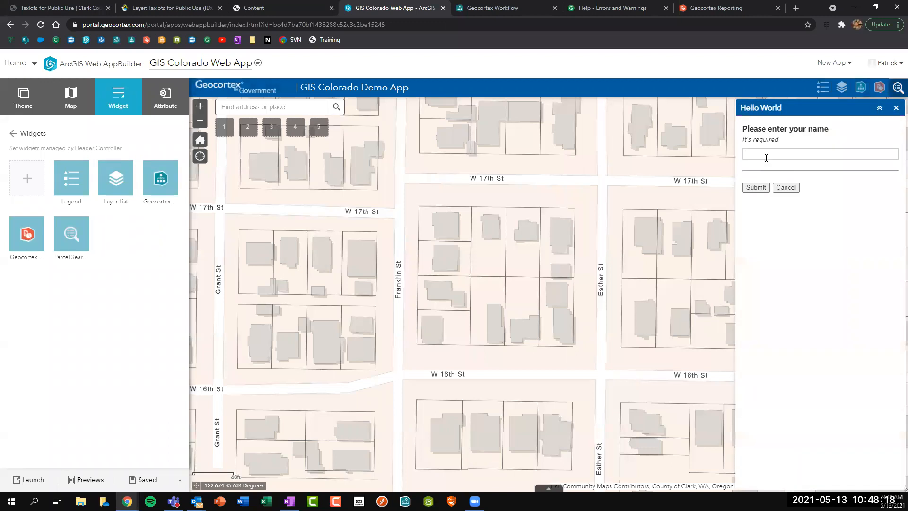
{"action": "left_click", "coordinate": [754, 189]}
{"action": "left_click", "coordinate": [600, 294]}
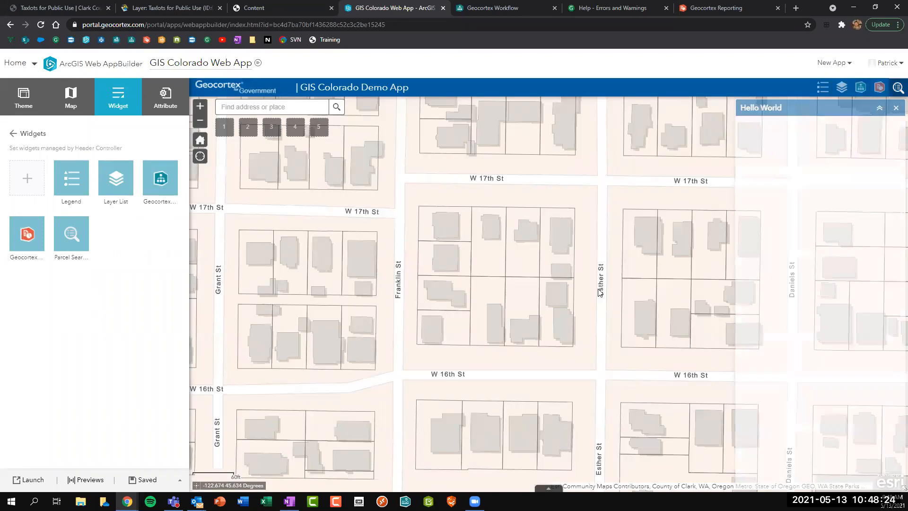
Check the form in the designer, then retest the widget with an empty name and 'Hello World'.
{"action": "left_click", "coordinate": [492, 8]}
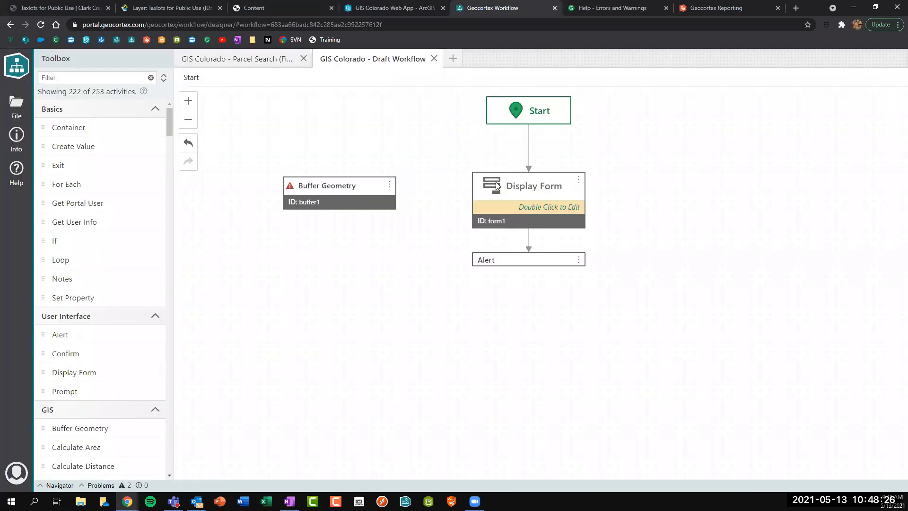
{"action": "double_click", "coordinate": [522, 221]}
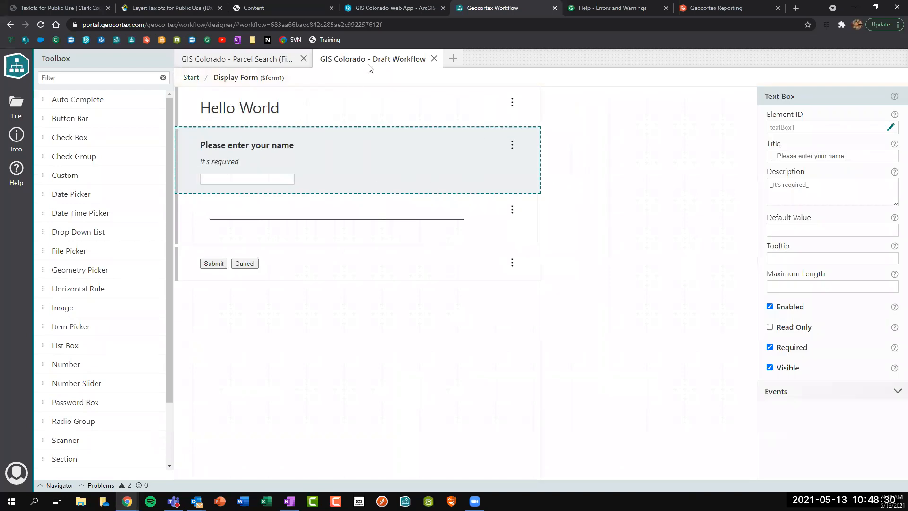
{"action": "left_click", "coordinate": [374, 7]}
{"action": "left_click", "coordinate": [896, 87]}
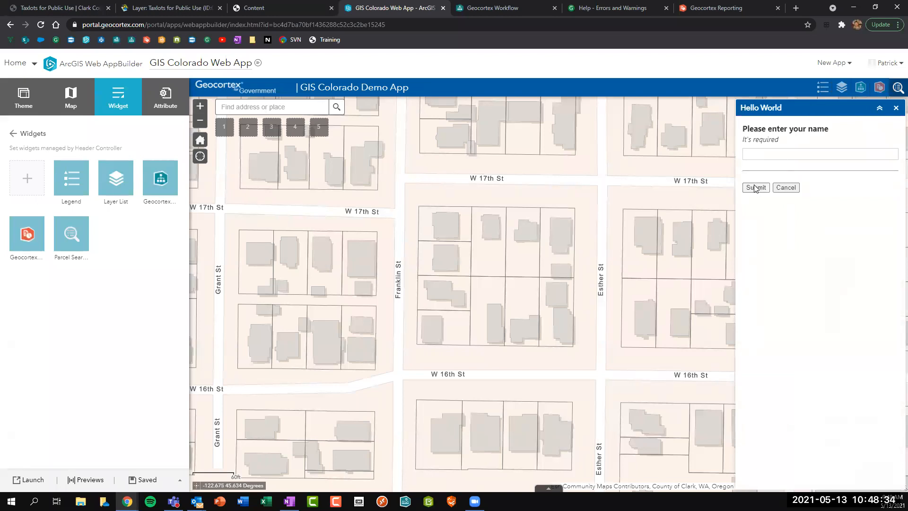
{"action": "left_click", "coordinate": [755, 187]}
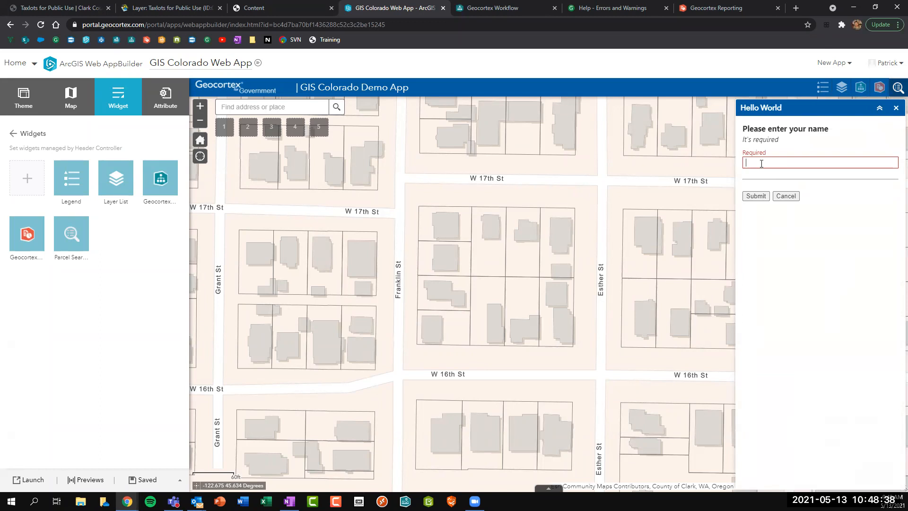
{"action": "type", "text": "Hello World"}
{"action": "left_click", "coordinate": [756, 196]}
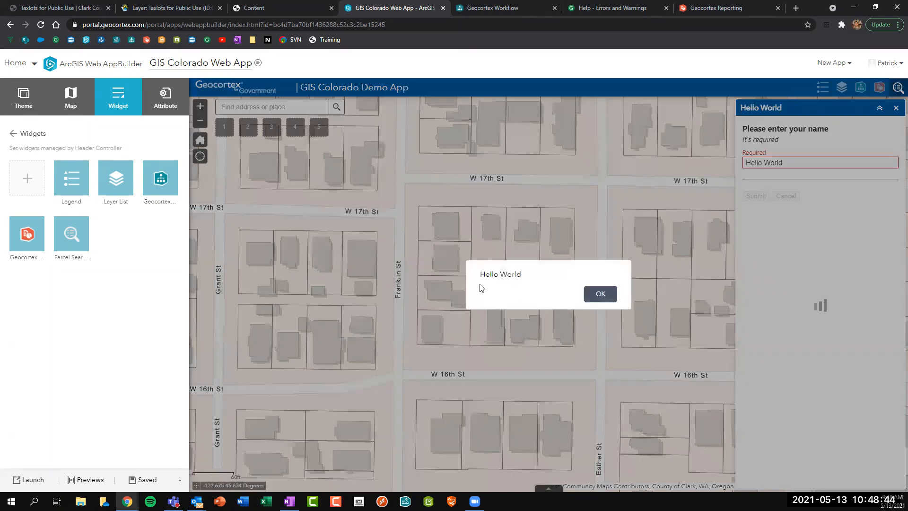
{"action": "left_click_drag", "start_coordinate": [479, 274], "coordinate": [569, 285]}
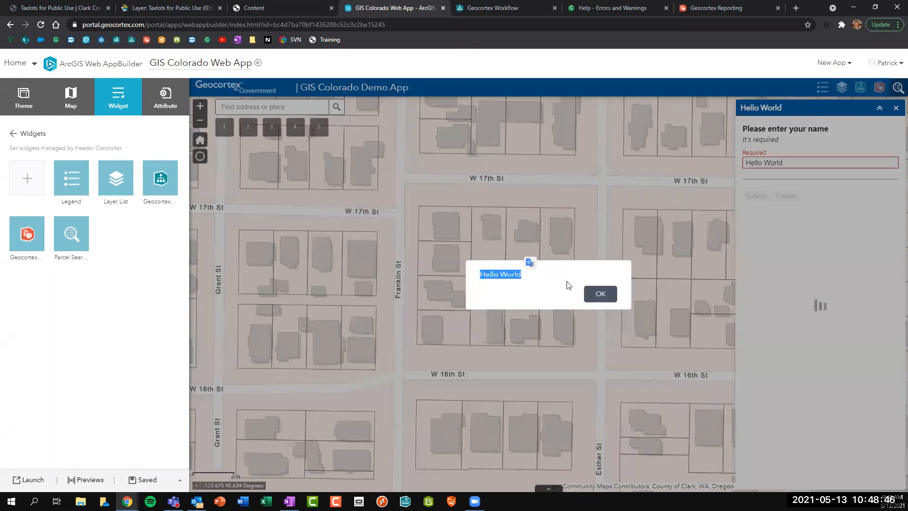
{"action": "left_click", "coordinate": [599, 295]}
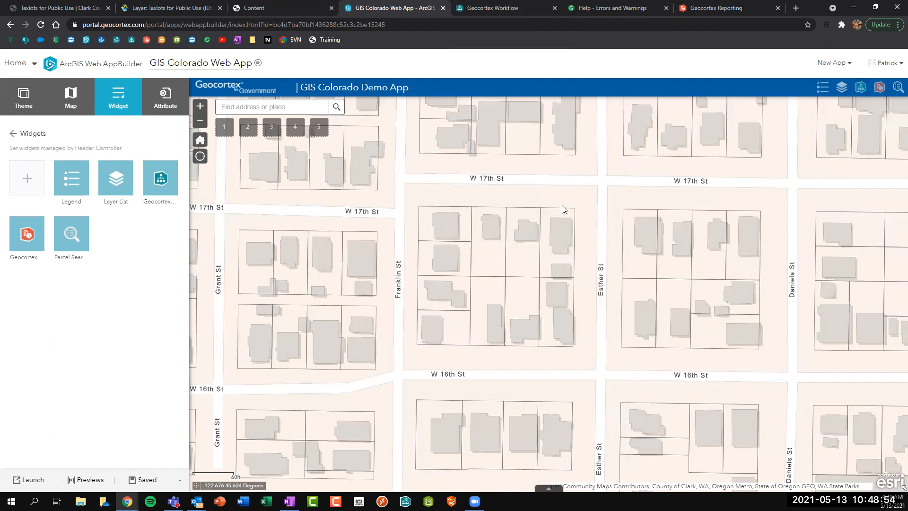
Delete the unused Buffer Geometry activity from the workflow.
{"action": "left_click", "coordinate": [479, 7]}
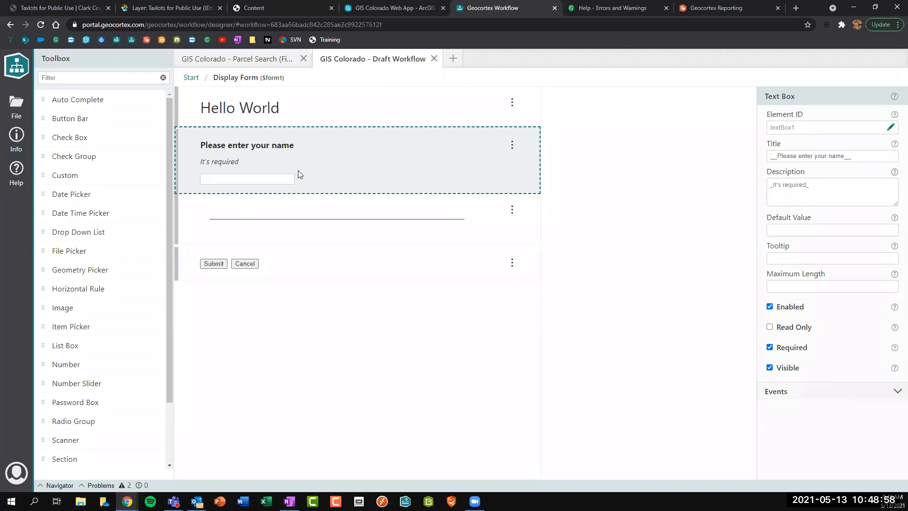
{"action": "left_click", "coordinate": [189, 78]}
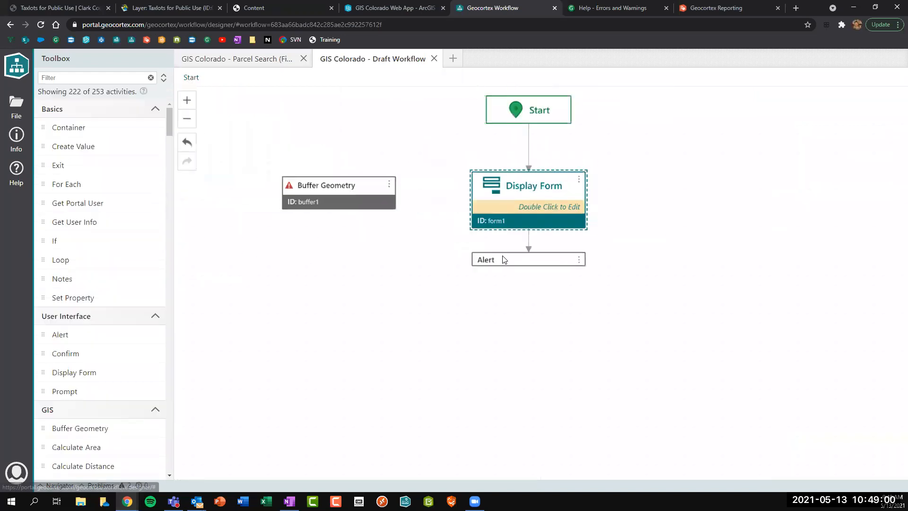
{"action": "left_click", "coordinate": [517, 259]}
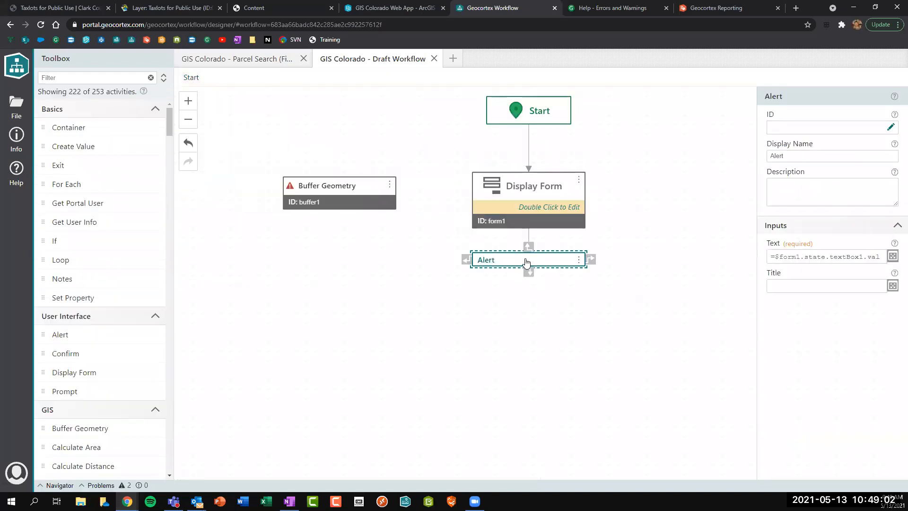
{"action": "left_click", "coordinate": [528, 211]}
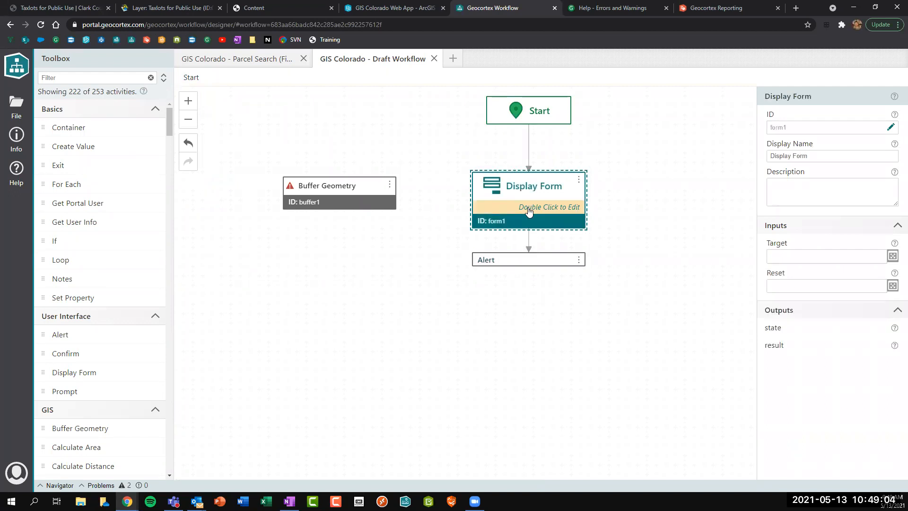
{"action": "left_click", "coordinate": [370, 207]}
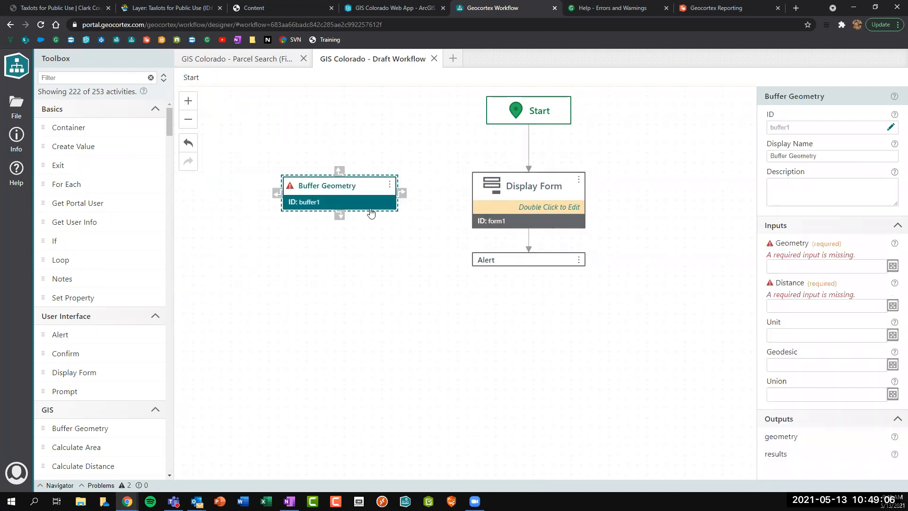
{"action": "key", "text": "Delete"}
Change the form text box's element ID from textBox1 to 'name'.
{"action": "left_click", "coordinate": [528, 220]}
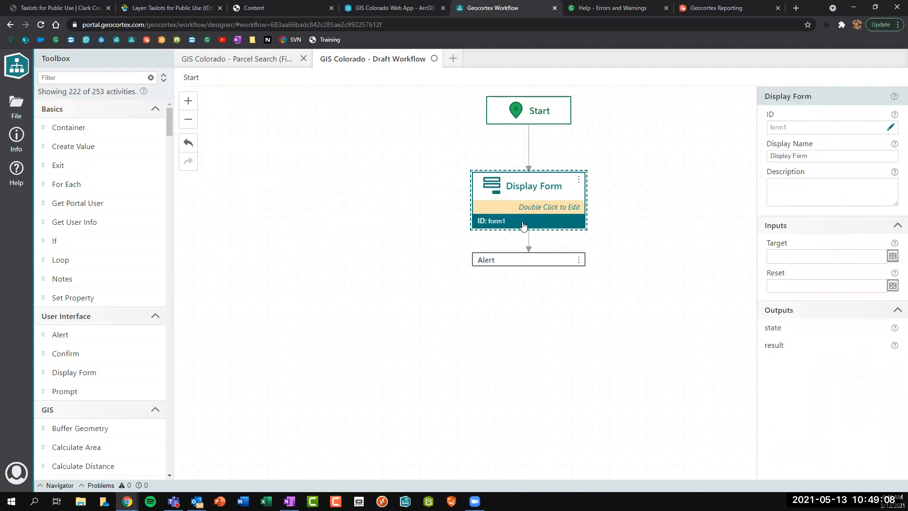
{"action": "double_click", "coordinate": [524, 221]}
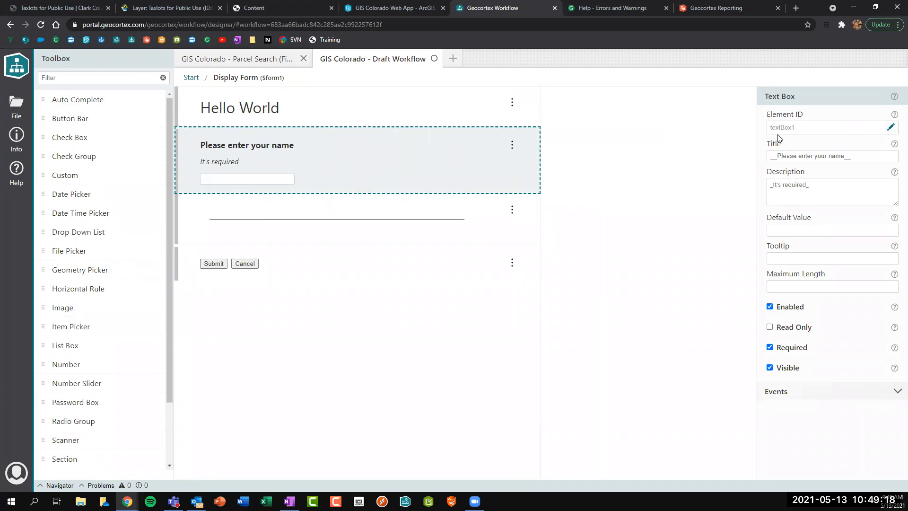
{"action": "left_click_drag", "start_coordinate": [771, 131], "coordinate": [802, 134]}
{"action": "left_click", "coordinate": [891, 128]}
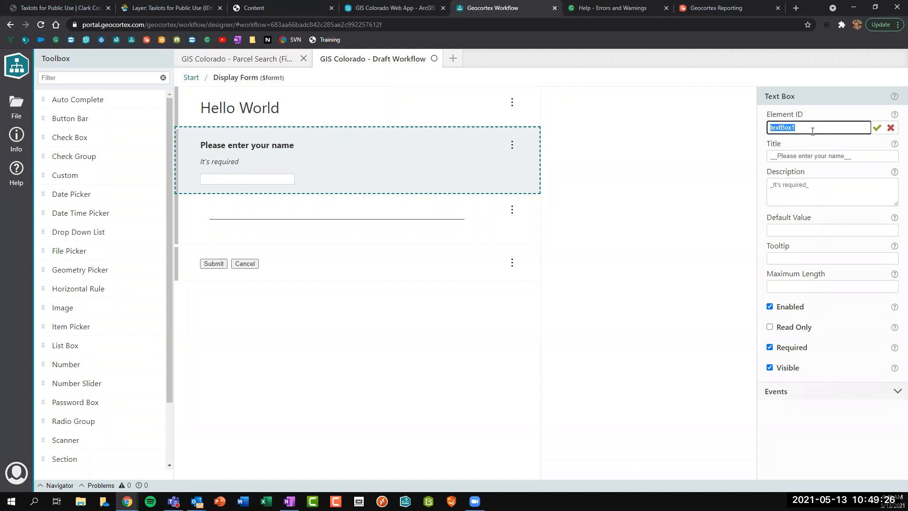
{"action": "type", "text": "name"}
{"action": "key", "text": "Return"}
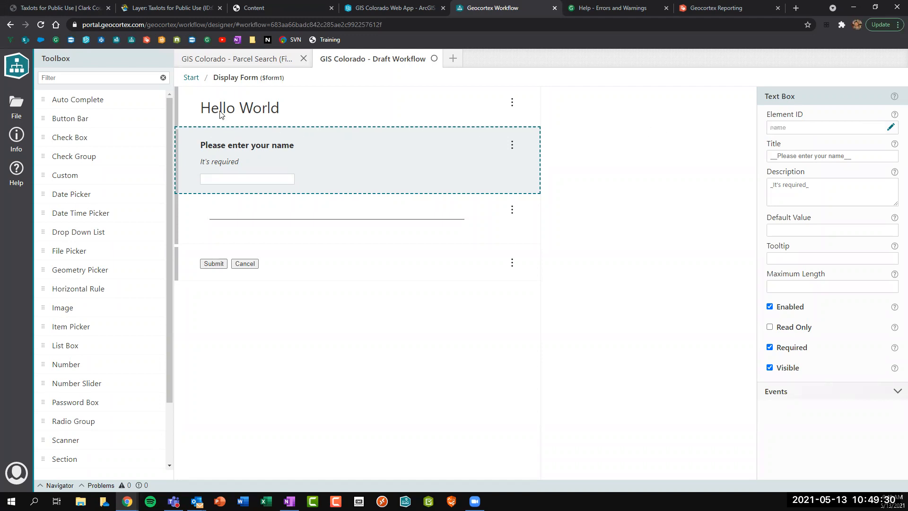
Start renaming the Display Form's ID to helloWorldForm.
{"action": "left_click", "coordinate": [190, 77]}
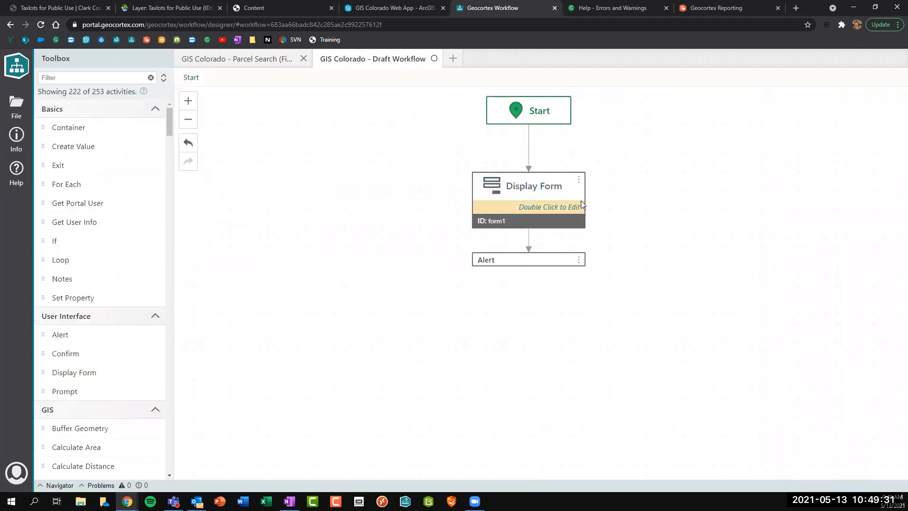
{"action": "left_click", "coordinate": [521, 206]}
{"action": "left_click", "coordinate": [890, 128]}
{"action": "type", "text": "h"}
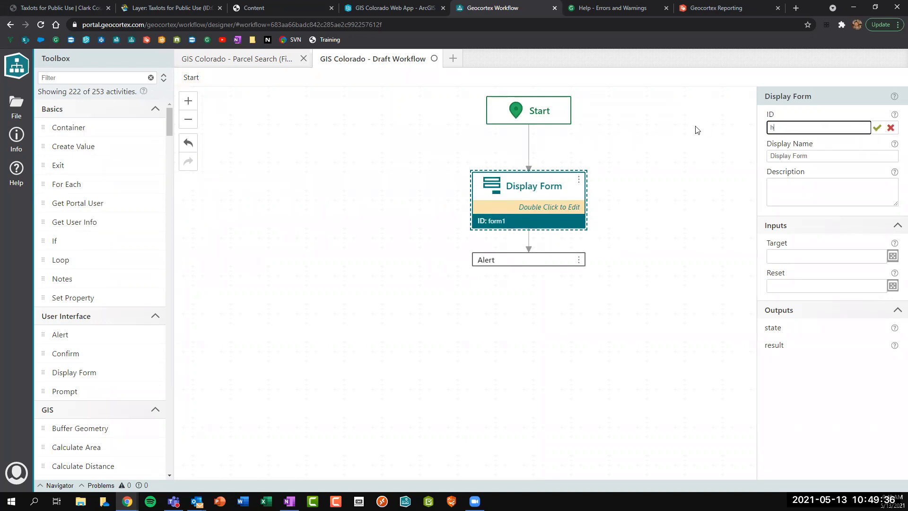
{"action": "type", "text": "elloWorldForm"}
Confirm the Display Form ID helloWorldForm and open the Alert's Text expression for editing.
{"action": "key", "text": "Return"}
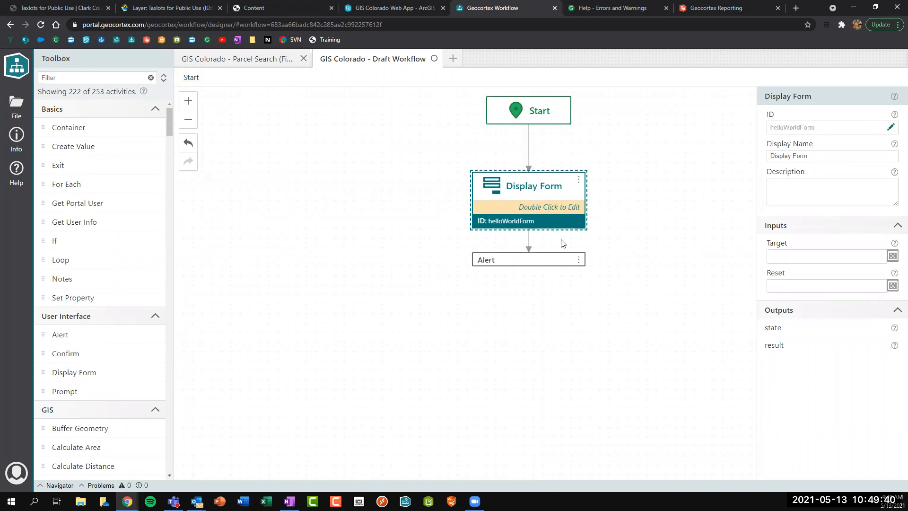
{"action": "mouse_move", "coordinate": [535, 269]}
{"action": "left_click", "coordinate": [491, 262]}
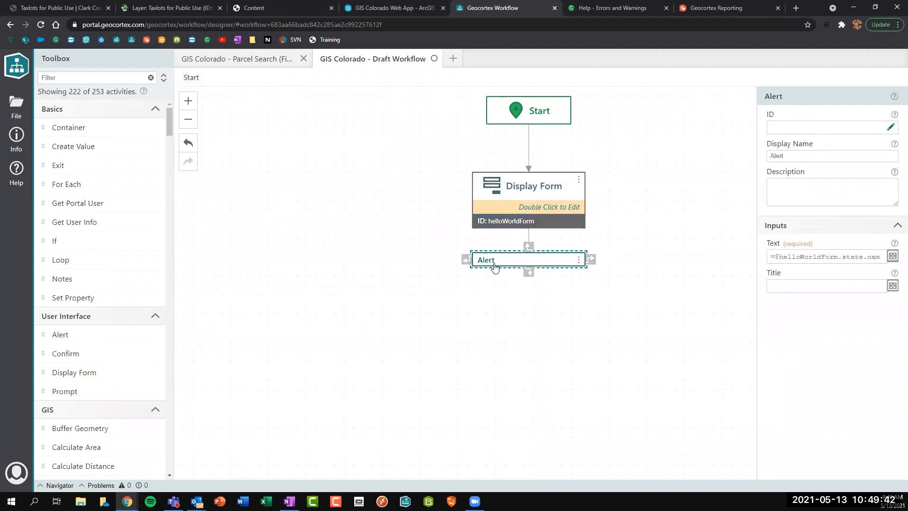
{"action": "left_click", "coordinate": [892, 257]}
{"action": "left_click_drag", "start_coordinate": [148, 141], "coordinate": [207, 139]}
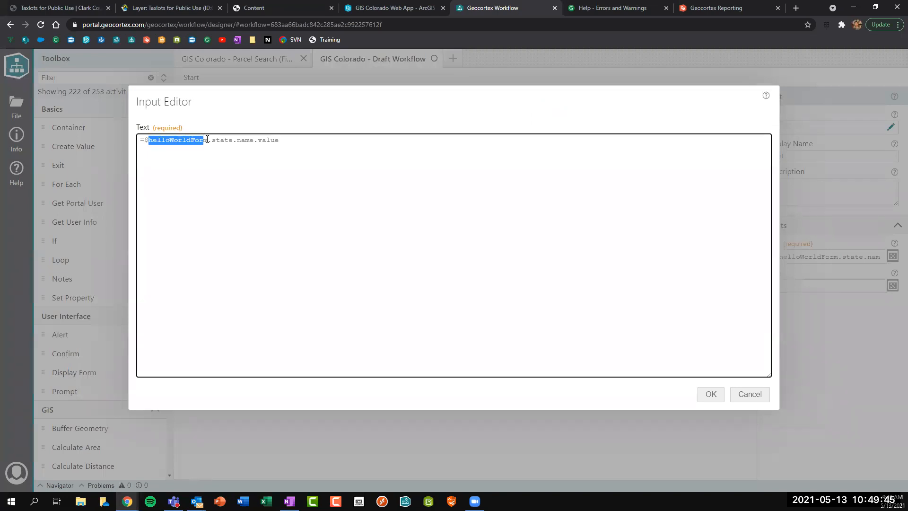
{"action": "left_click", "coordinate": [265, 140]}
{"action": "left_click_drag", "start_coordinate": [283, 140], "coordinate": [208, 143]}
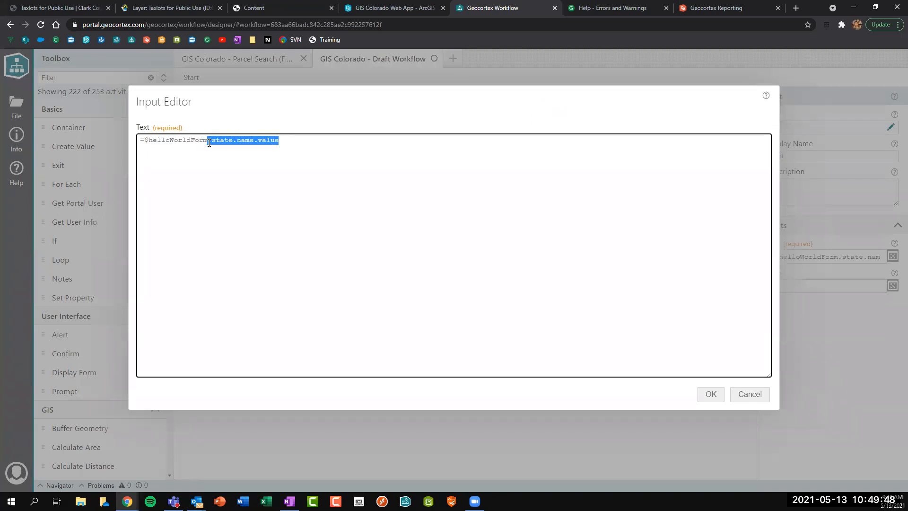
Rebuild the expression's tail as .state.name.value via autocomplete and confirm it.
{"action": "type", "text": "."}
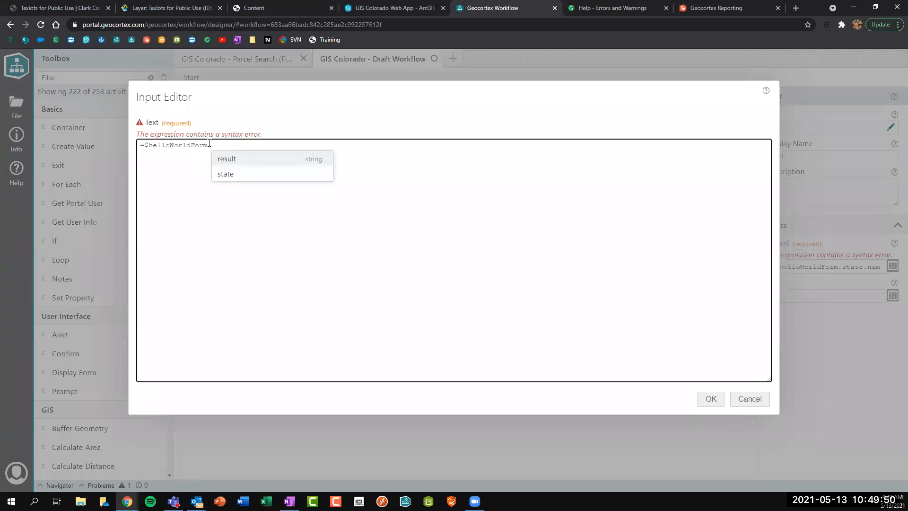
{"action": "key", "text": "Down"}
{"action": "key", "text": "Return"}
{"action": "type", "text": "."}
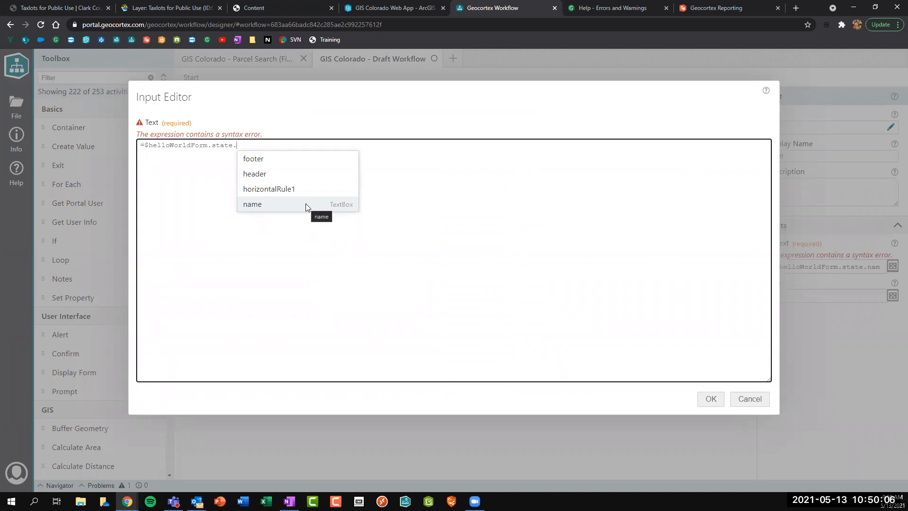
{"action": "left_click", "coordinate": [331, 204]}
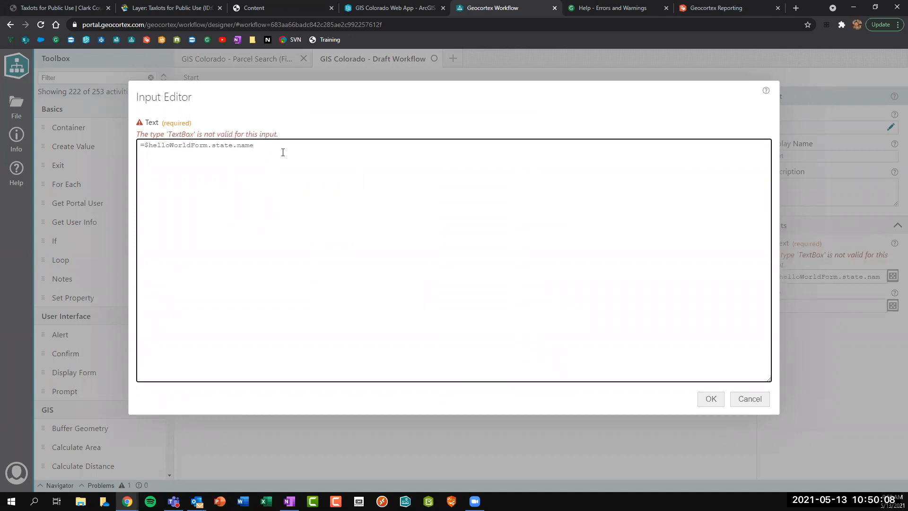
{"action": "type", "text": "."}
{"action": "scroll", "coordinate": [297, 208], "scroll_direction": "down", "scroll_amount": 3}
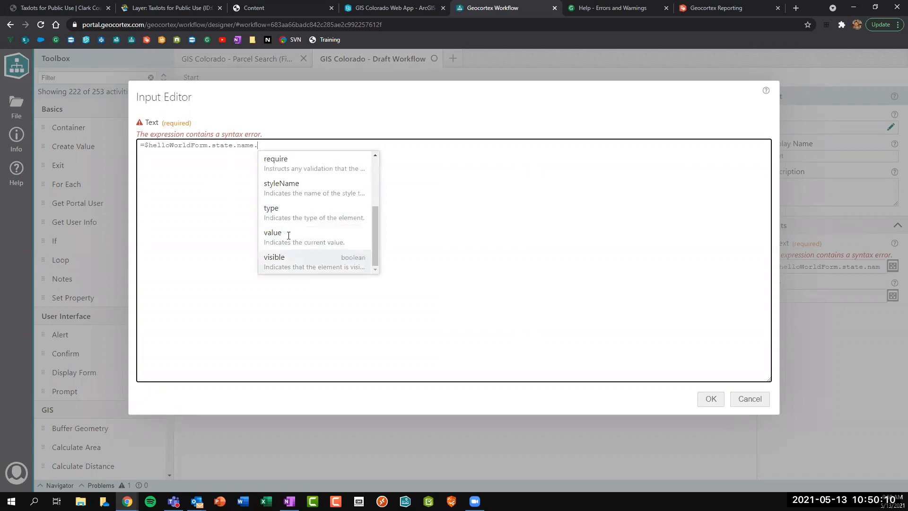
{"action": "left_click", "coordinate": [294, 233]}
{"action": "left_click", "coordinate": [711, 396]}
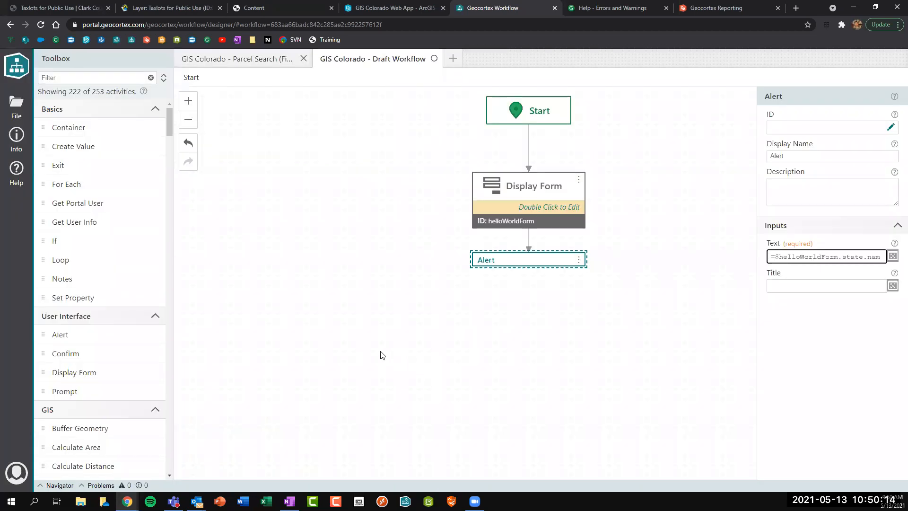
{"action": "left_click", "coordinate": [396, 341]}
{"action": "double_click", "coordinate": [533, 207]}
{"action": "left_click", "coordinate": [438, 180]}
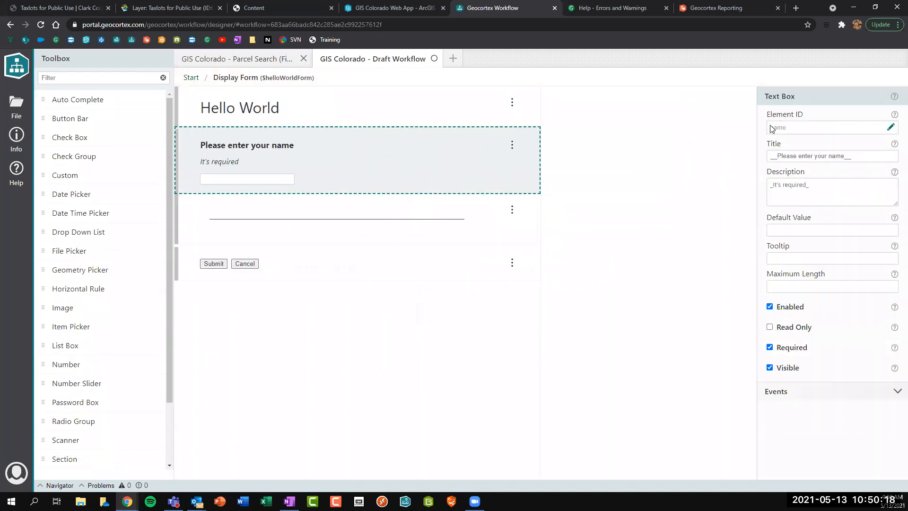
{"action": "double_click", "coordinate": [772, 128]}
{"action": "left_click", "coordinate": [192, 79]}
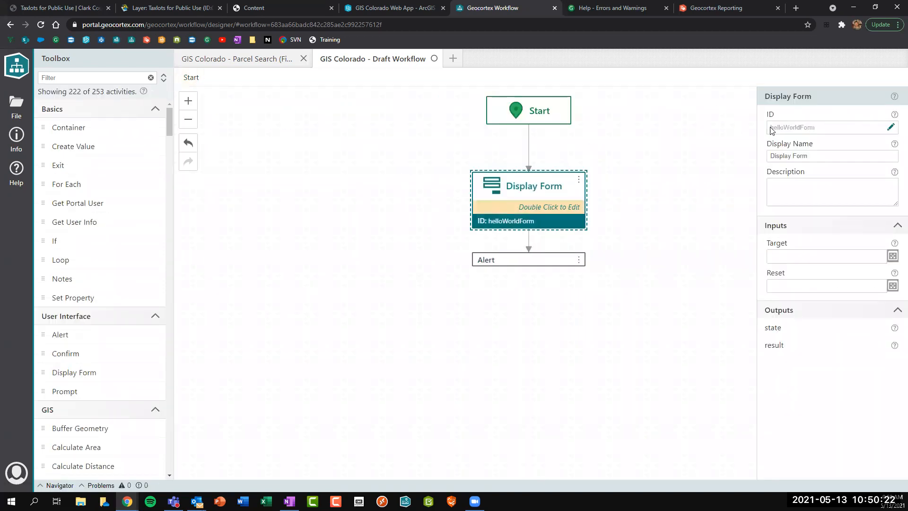
{"action": "double_click", "coordinate": [812, 129]}
{"action": "left_click", "coordinate": [824, 130]}
{"action": "left_click", "coordinate": [435, 183]}
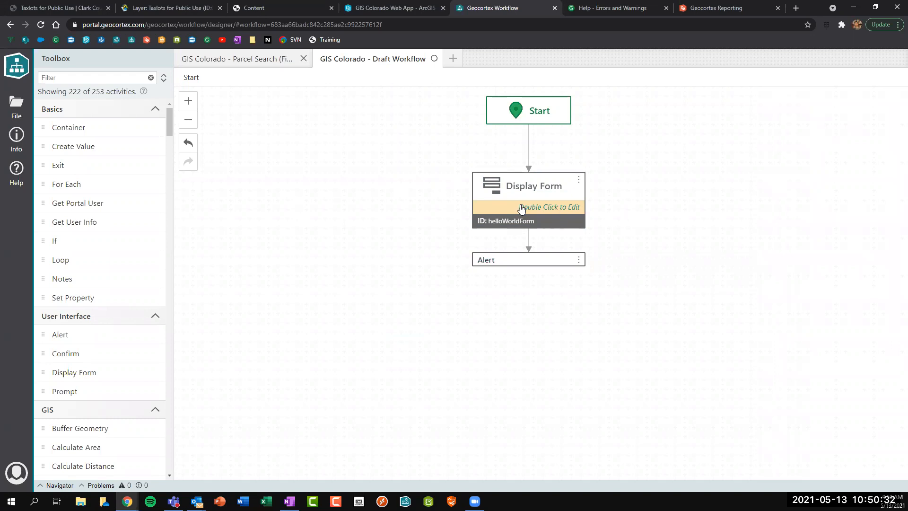
Create a new workflow from the Buffer Geometry template, found by searching 'buffer'.
{"action": "left_click", "coordinate": [21, 113]}
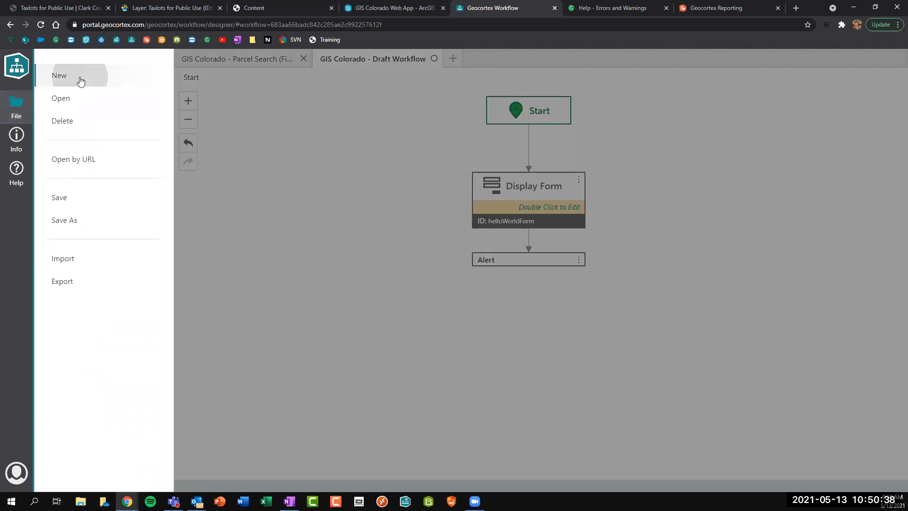
{"action": "left_click", "coordinate": [80, 82]}
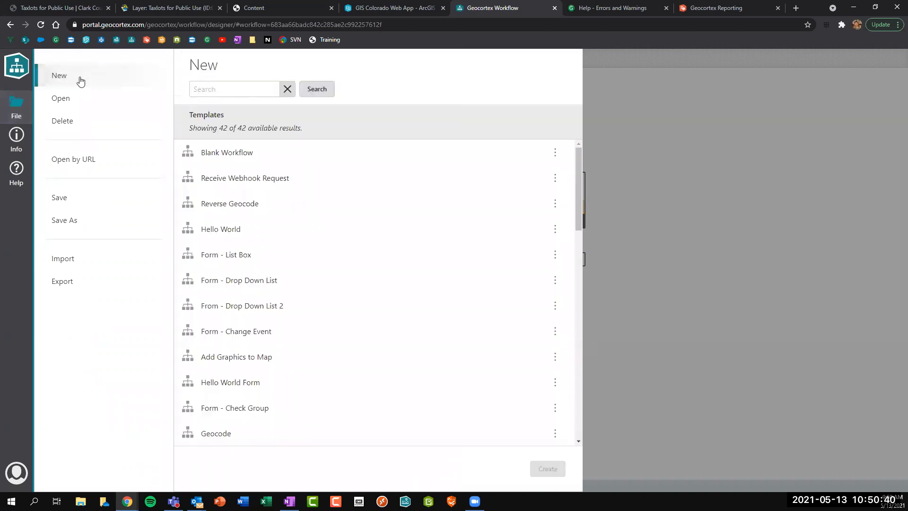
{"action": "left_click", "coordinate": [216, 93]}
{"action": "type", "text": "buffer"}
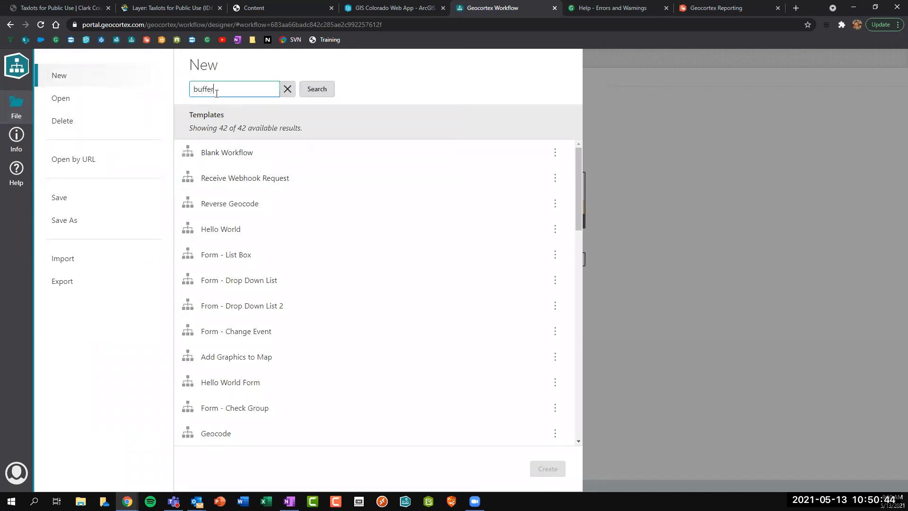
{"action": "double_click", "coordinate": [205, 153]}
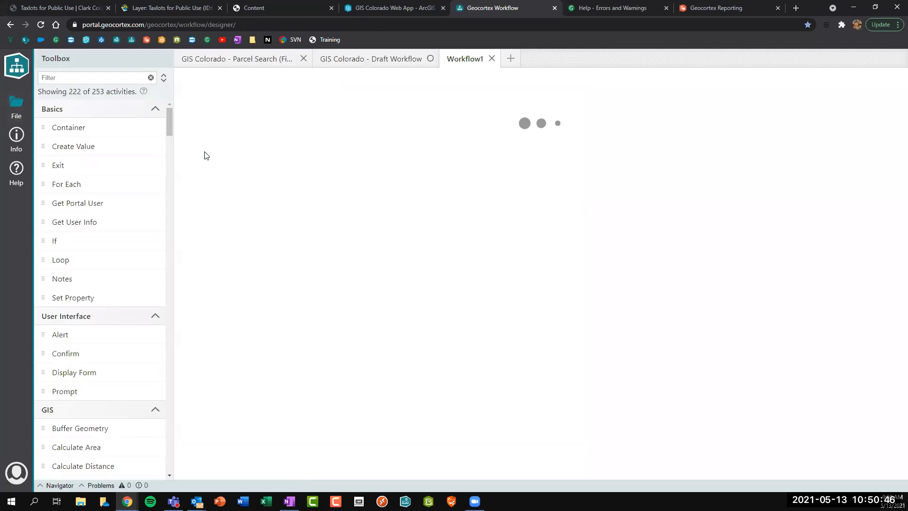
{"action": "left_click", "coordinate": [185, 124]}
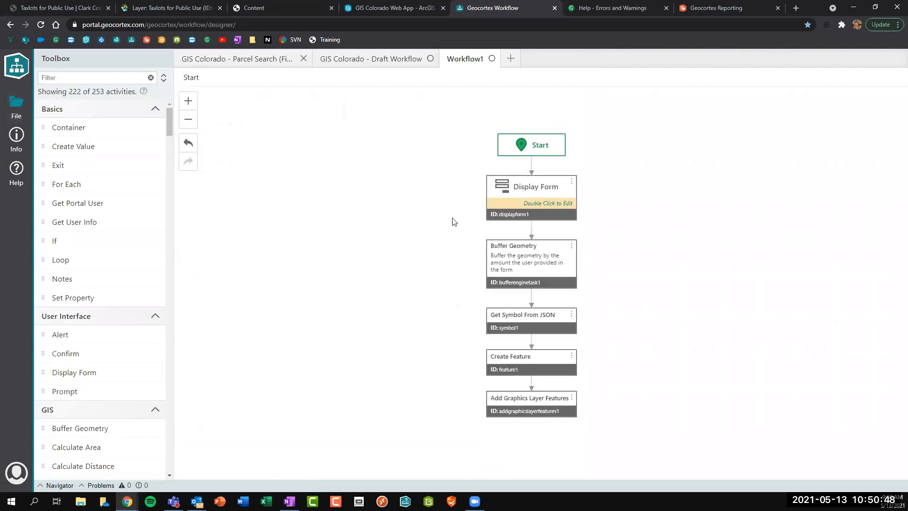
Cut the five template activities below Start out of Workflow1.
{"action": "left_click_drag", "start_coordinate": [448, 191], "coordinate": [614, 434]}
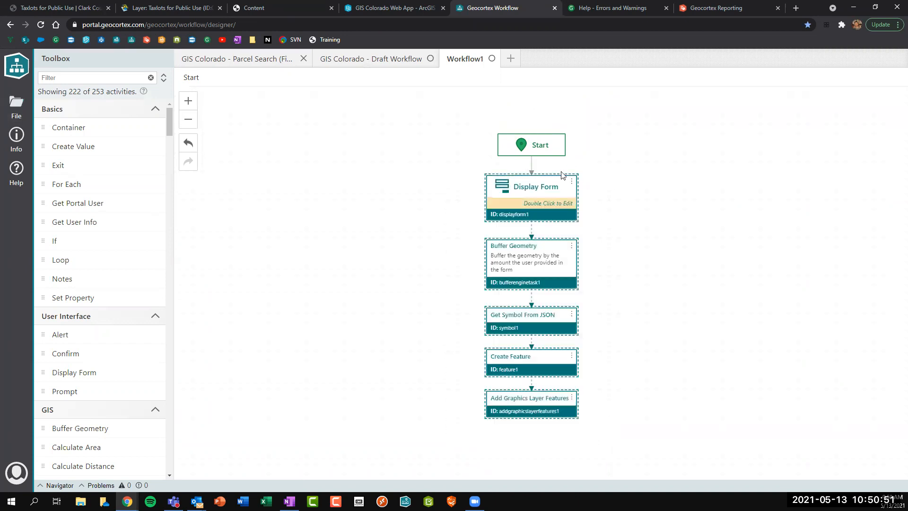
{"action": "right_click", "coordinate": [530, 201]}
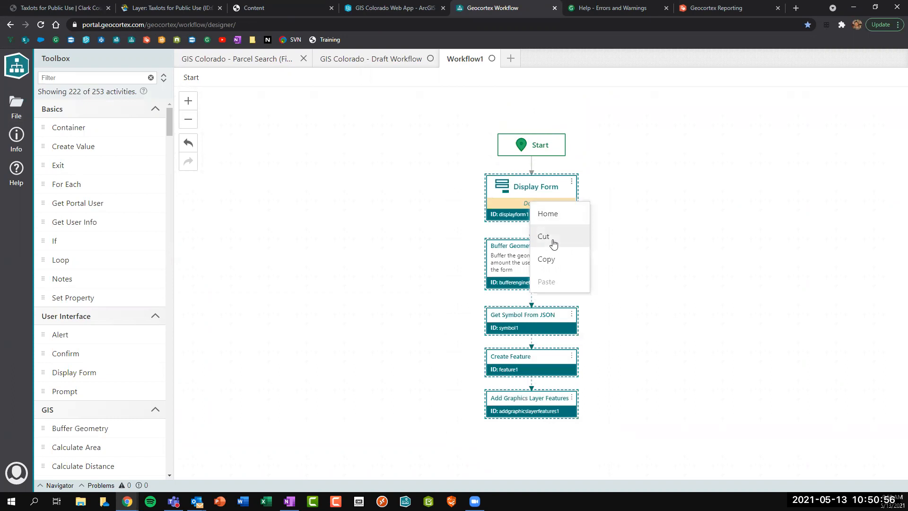
{"action": "left_click", "coordinate": [553, 243]}
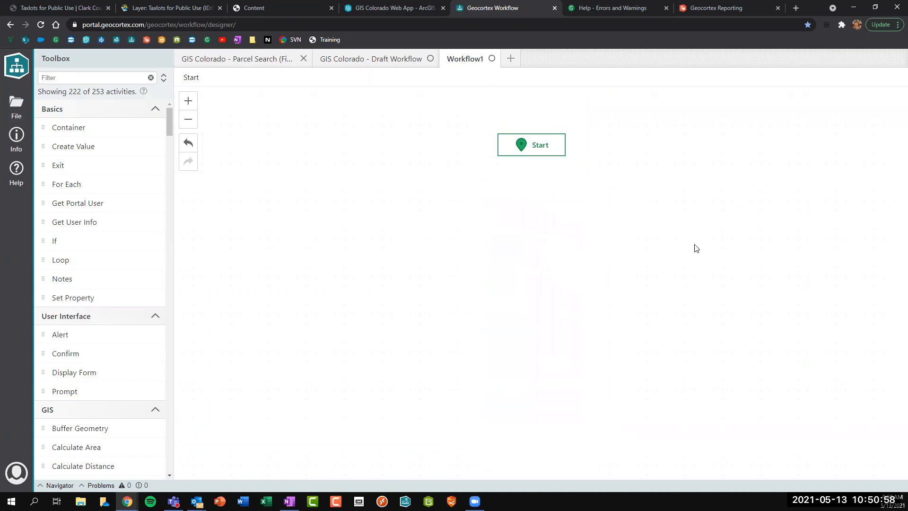
In Draft Workflow, replace Display Form and Alert with the pasted buffer chain linked from Start.
{"action": "left_click", "coordinate": [388, 65]}
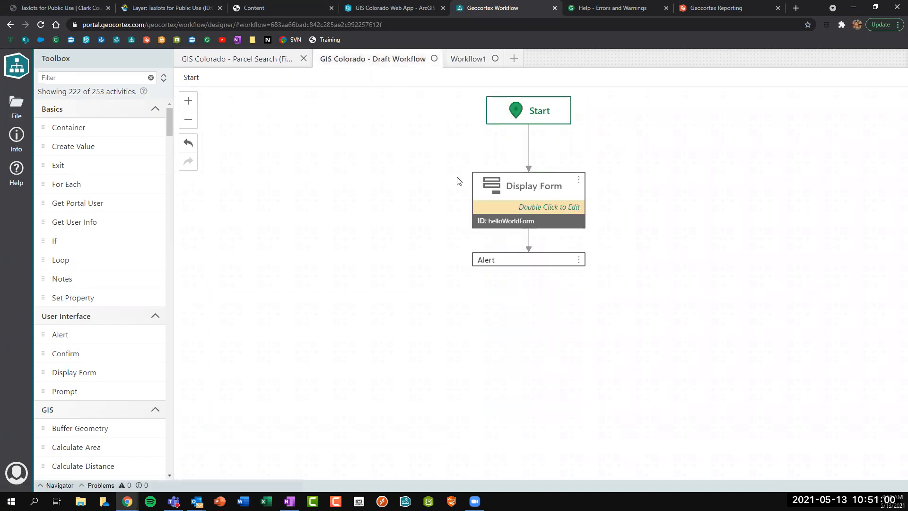
{"action": "left_click_drag", "start_coordinate": [462, 195], "coordinate": [593, 266]}
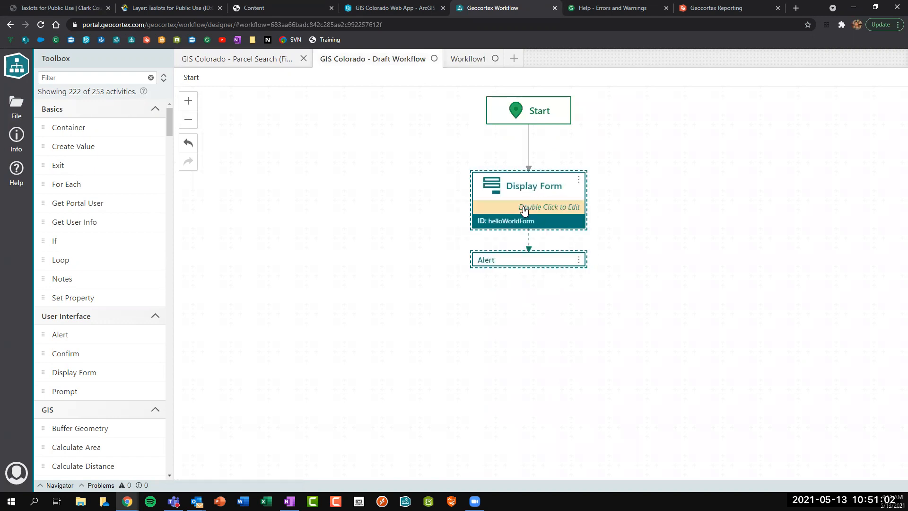
{"action": "key", "text": "Delete"}
{"action": "right_click", "coordinate": [450, 171]}
{"action": "left_click", "coordinate": [466, 246]}
{"action": "left_click_drag", "start_coordinate": [487, 195], "coordinate": [500, 178]}
{"action": "left_click_drag", "start_coordinate": [528, 124], "coordinate": [528, 148]}
Close the unused Workflow1 document without saving.
{"action": "left_click", "coordinate": [529, 122]}
{"action": "left_click", "coordinate": [495, 59]}
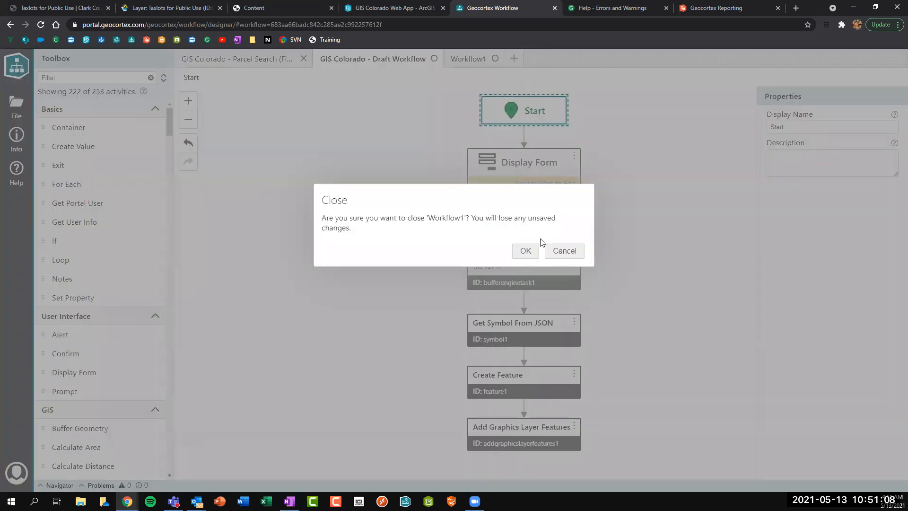
{"action": "left_click", "coordinate": [516, 251]}
Review the Display Form's Point, Buffer Distance and Unit elements, then return to the diagram.
{"action": "double_click", "coordinate": [523, 178]}
{"action": "left_click", "coordinate": [401, 180]}
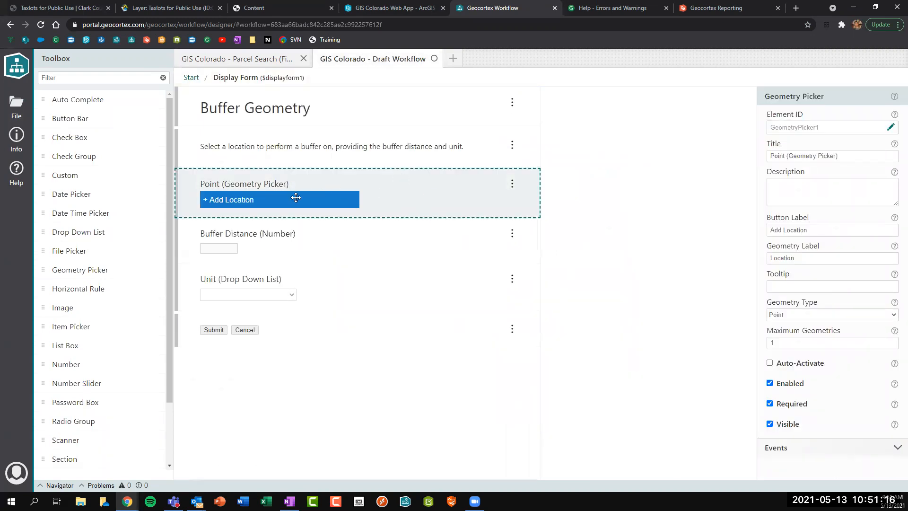
{"action": "left_click", "coordinate": [233, 247]}
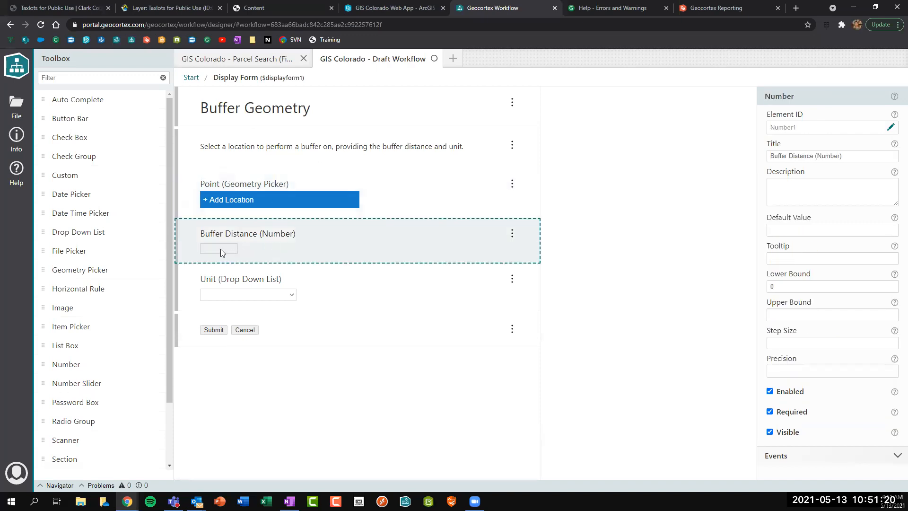
{"action": "left_click", "coordinate": [377, 268]}
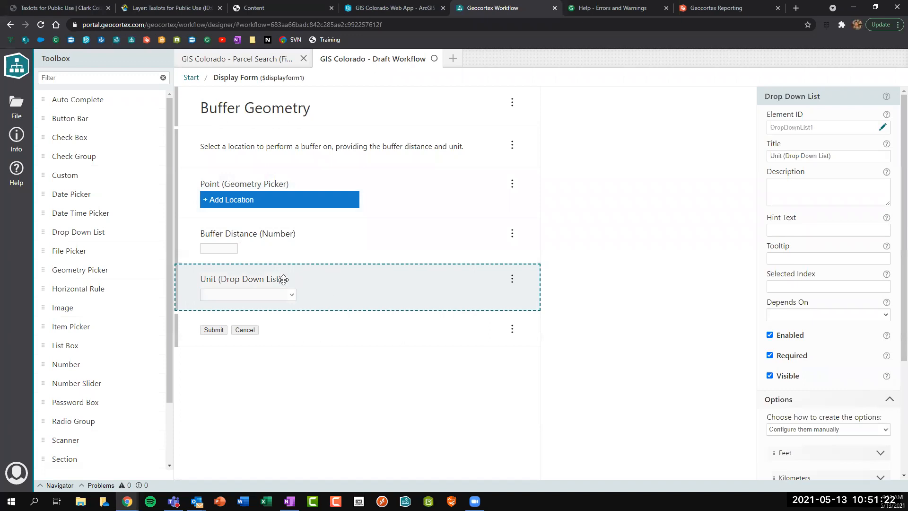
{"action": "scroll", "coordinate": [808, 329], "scroll_direction": "down", "scroll_amount": 3}
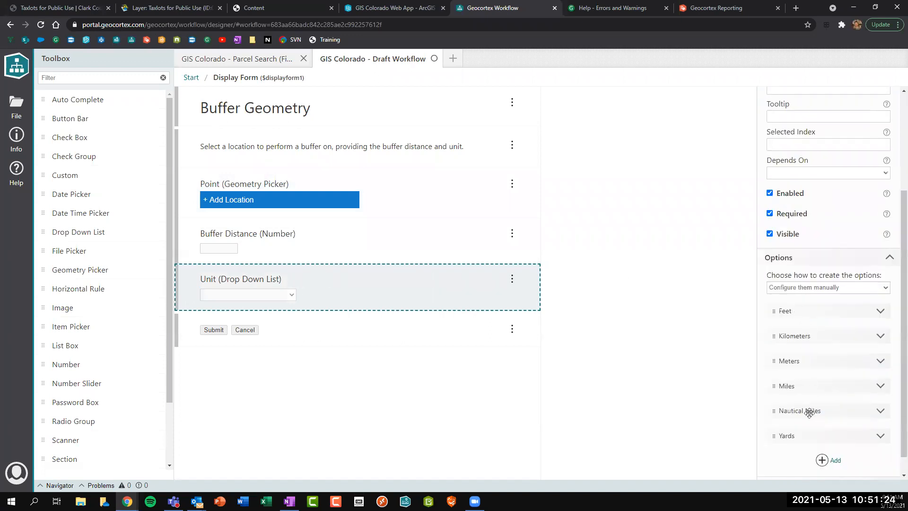
{"action": "left_click", "coordinate": [349, 245]}
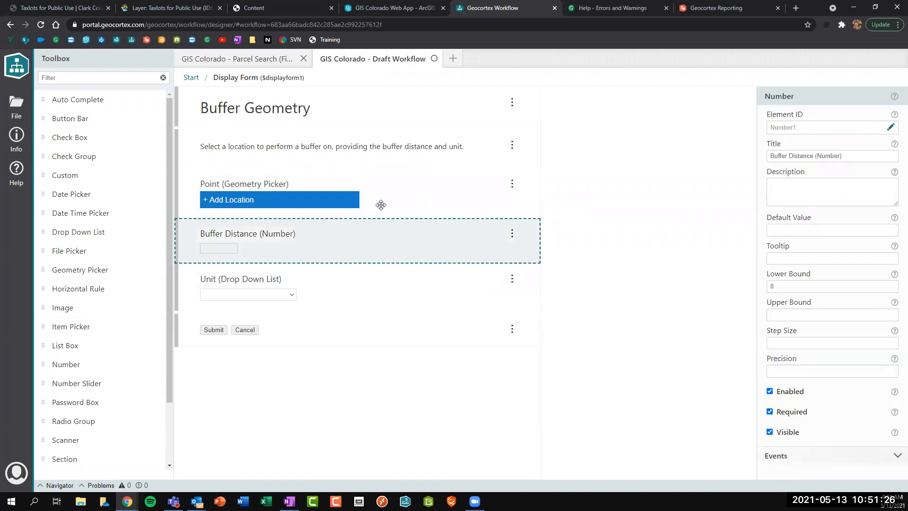
{"action": "left_click", "coordinate": [381, 204]}
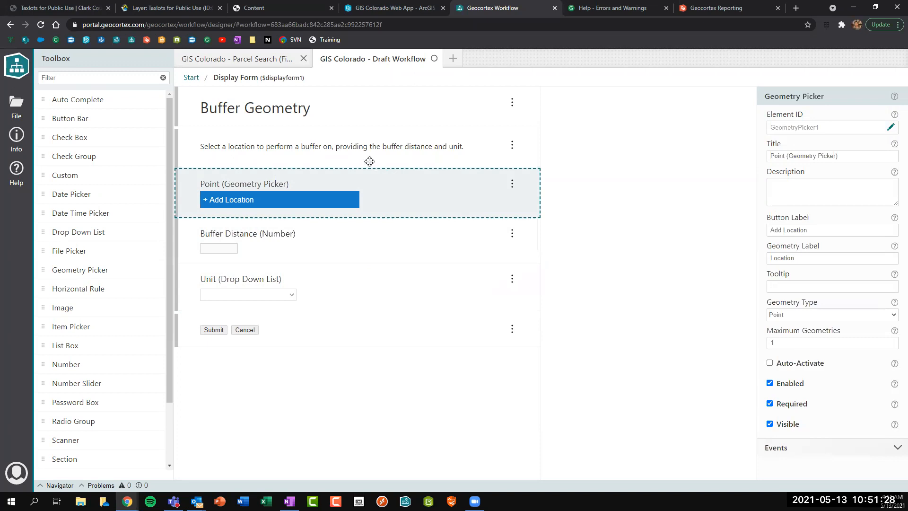
{"action": "left_click", "coordinate": [191, 77]}
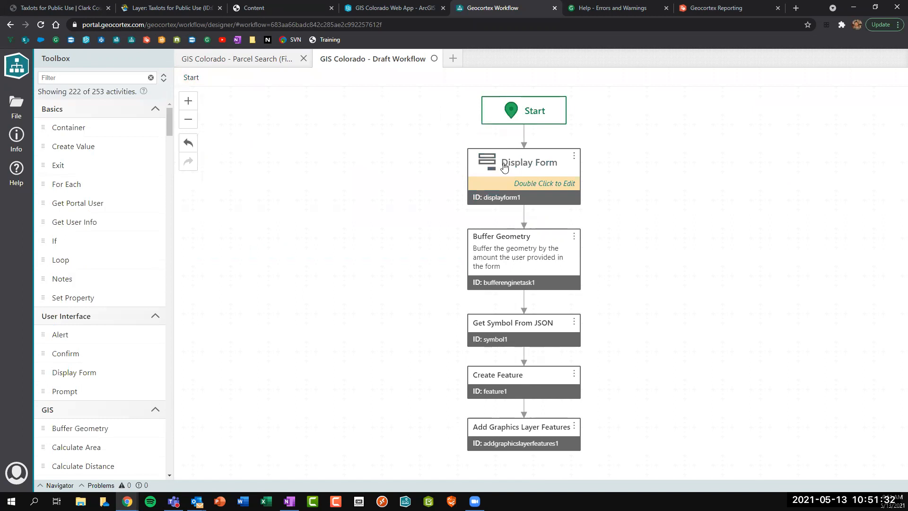
Review the Buffer Geometry, Get Symbol From JSON and Create Feature steps' inputs without changes.
{"action": "left_click", "coordinate": [508, 269]}
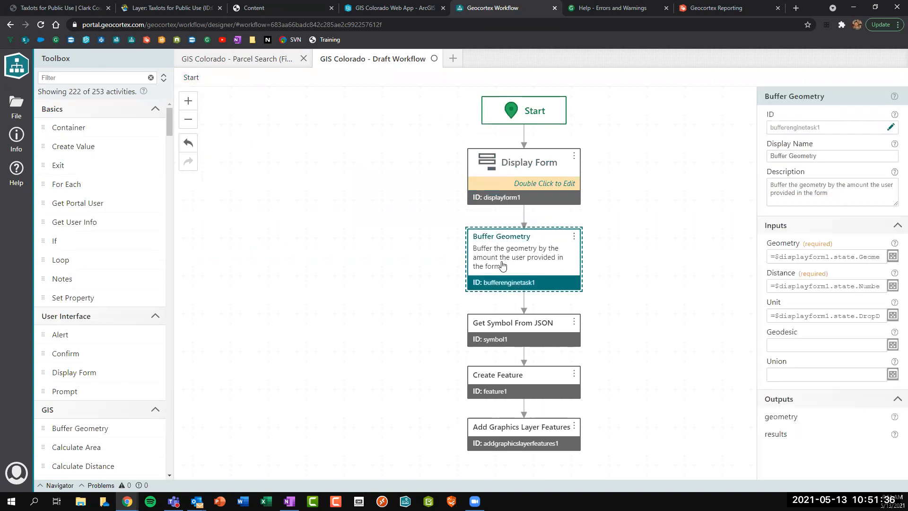
{"action": "left_click", "coordinate": [514, 329]}
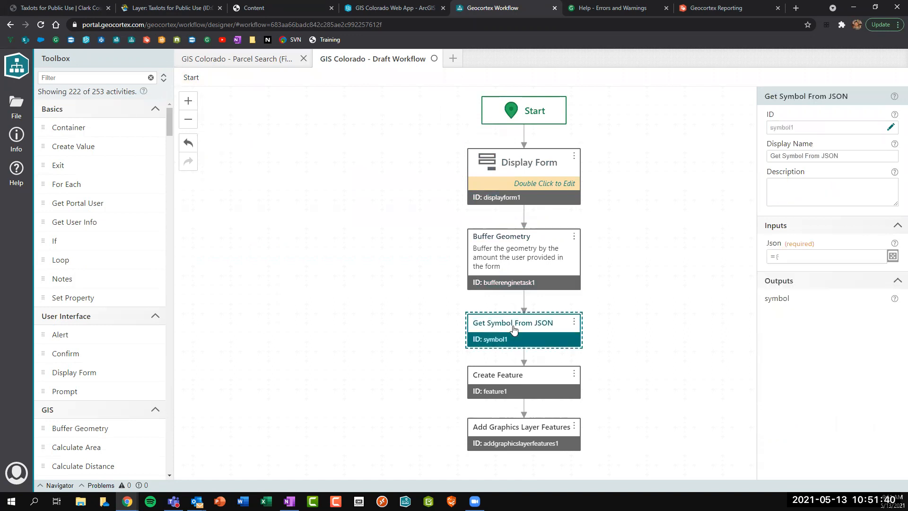
{"action": "left_click", "coordinate": [893, 257]}
{"action": "left_click_drag", "start_coordinate": [187, 243], "coordinate": [122, 134]}
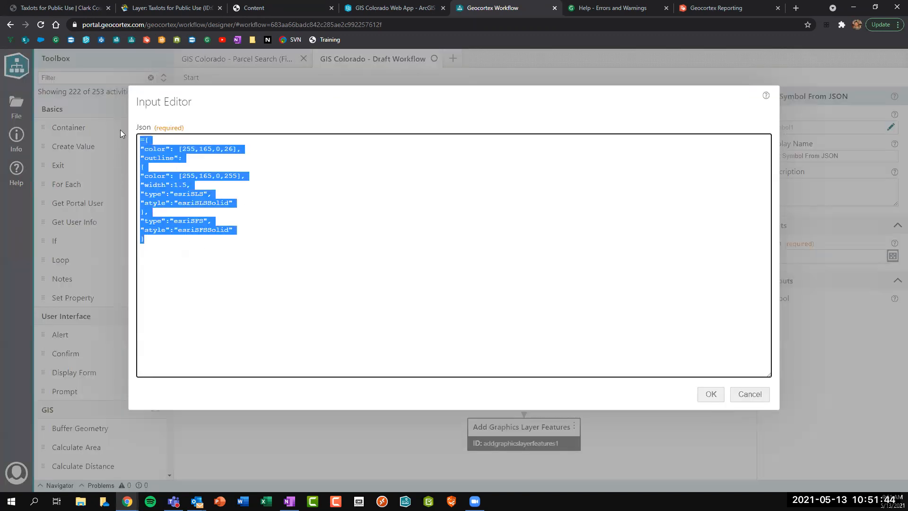
{"action": "left_click", "coordinate": [452, 302]}
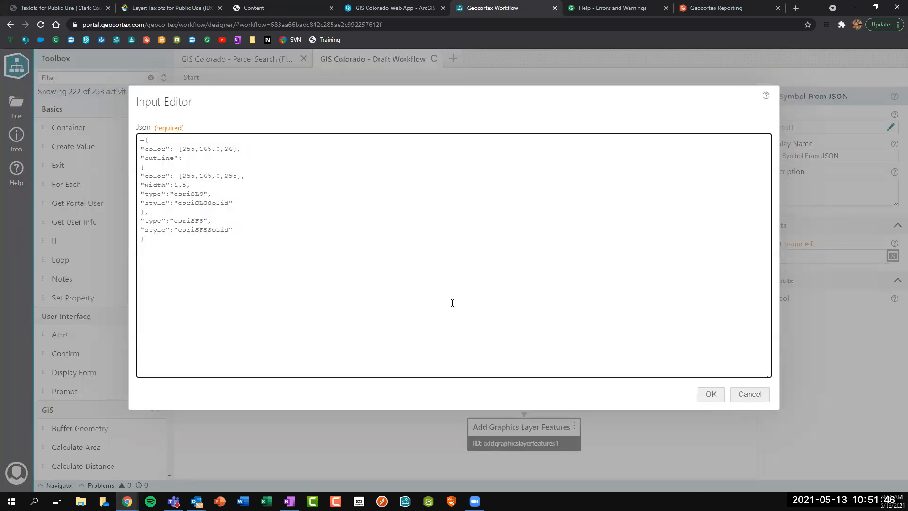
{"action": "left_click", "coordinate": [738, 396]}
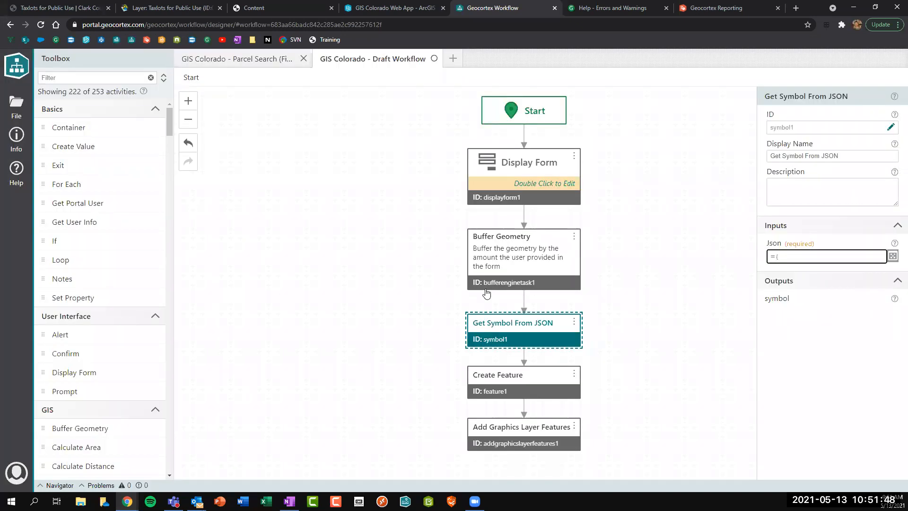
{"action": "left_click", "coordinate": [515, 389]}
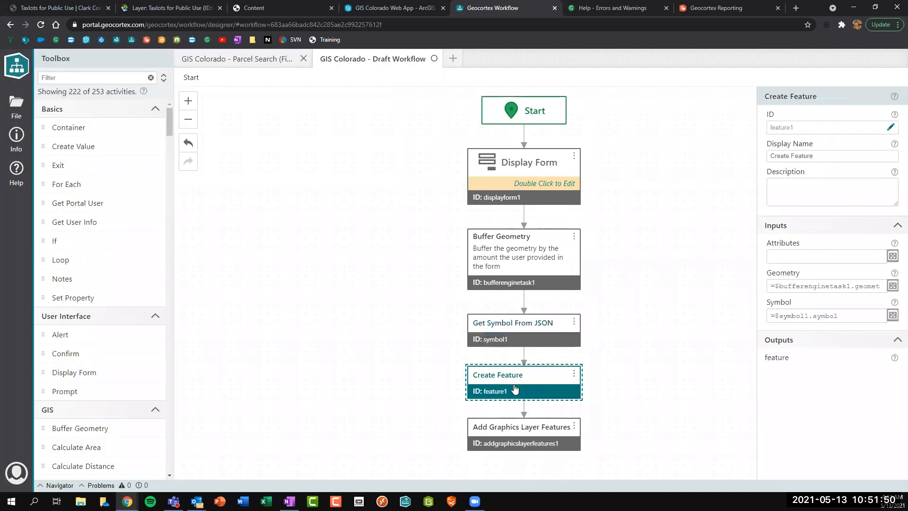
Delete the bufferTaskSample Layer Id value from Add Graphics Layer Features.
{"action": "left_click", "coordinate": [531, 426]}
{"action": "left_click_drag", "start_coordinate": [831, 257], "coordinate": [730, 257]}
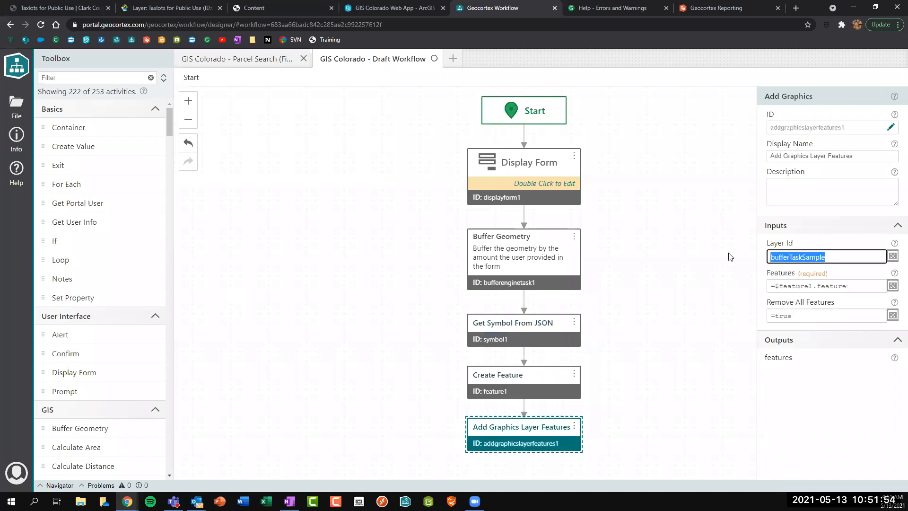
{"action": "key", "text": "BackSpace"}
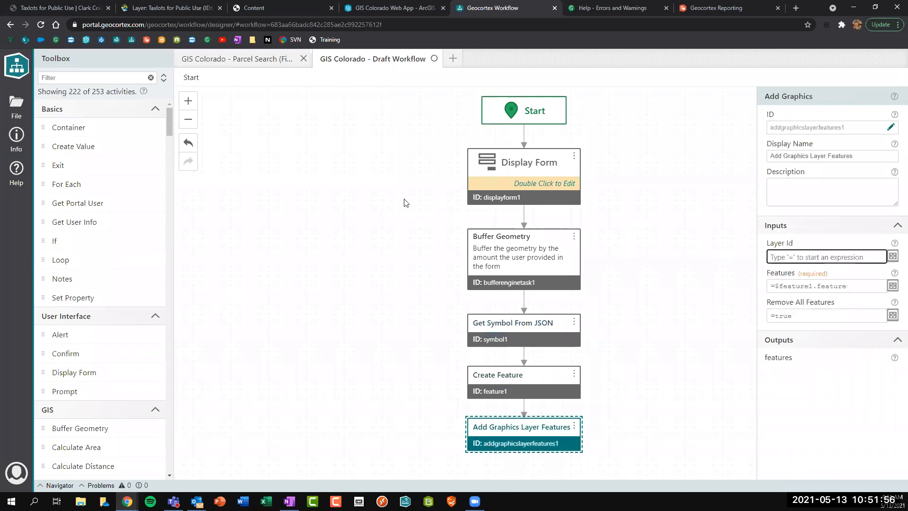
{"action": "left_click", "coordinate": [404, 202]}
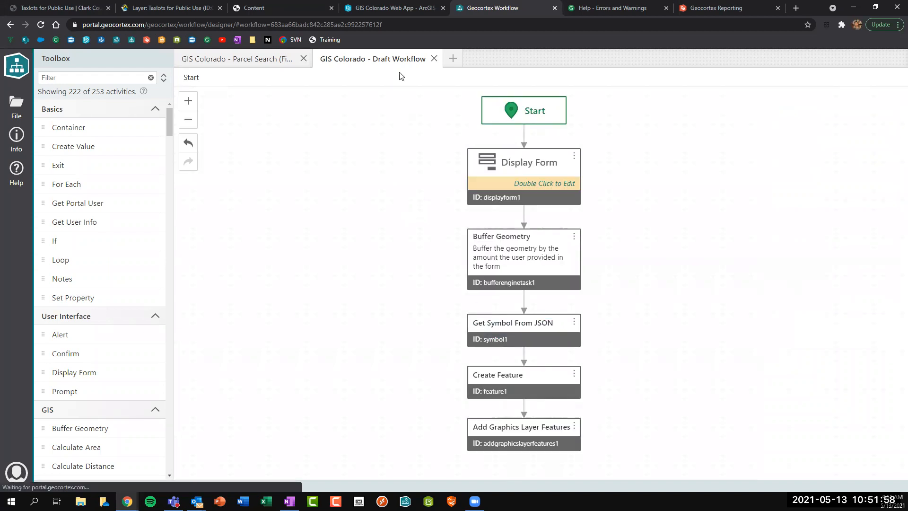
In the web app, buffer a point on W 17th St by 50 Feet, then dismiss the form.
{"action": "key", "text": "ctrl+shift+Tab"}
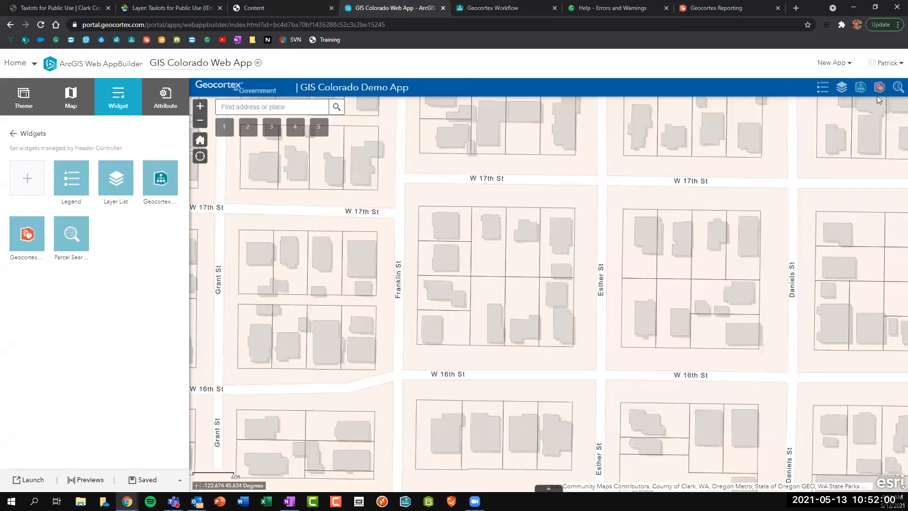
{"action": "left_click", "coordinate": [897, 89]}
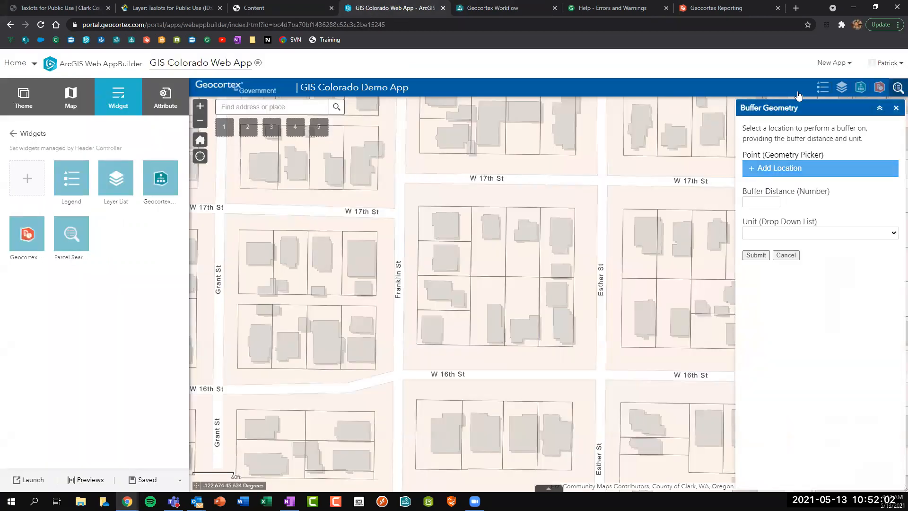
{"action": "left_click", "coordinate": [776, 171]}
{"action": "left_click", "coordinate": [236, 193]}
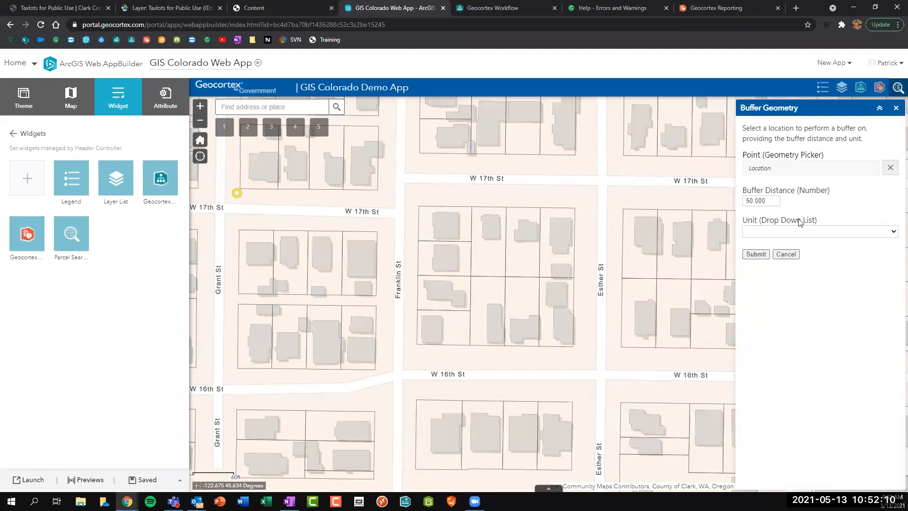
{"action": "left_click", "coordinate": [768, 231]}
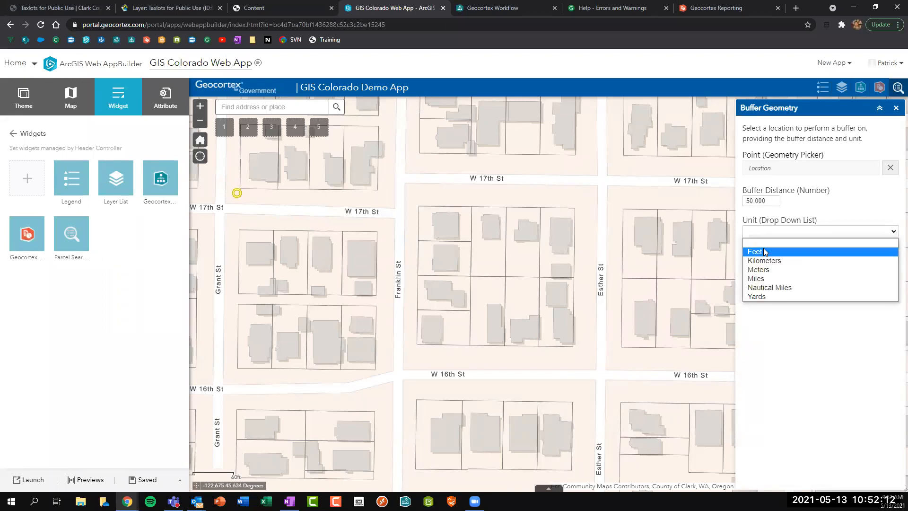
{"action": "left_click", "coordinate": [765, 252]}
{"action": "left_click", "coordinate": [756, 255]}
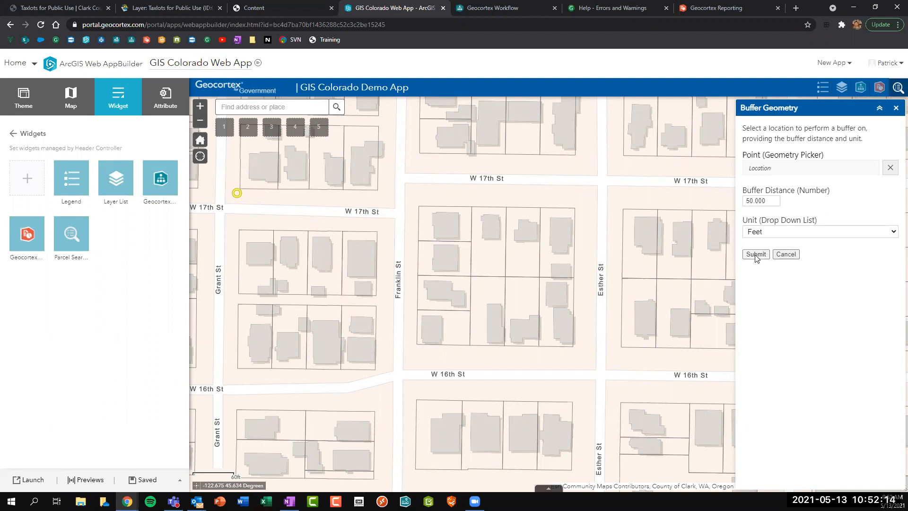
{"action": "left_click", "coordinate": [782, 258]}
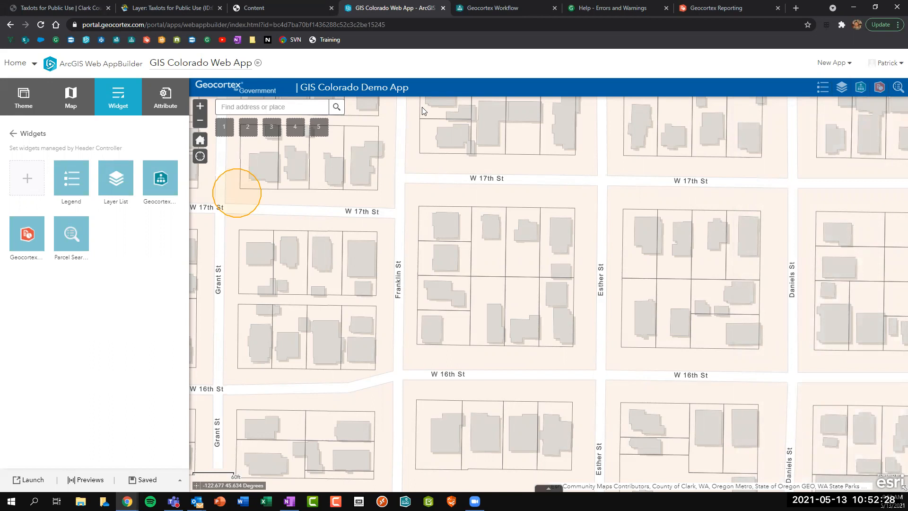
Change the Display Form step's ID from displayform1 to searchForm.
{"action": "left_click", "coordinate": [512, 8]}
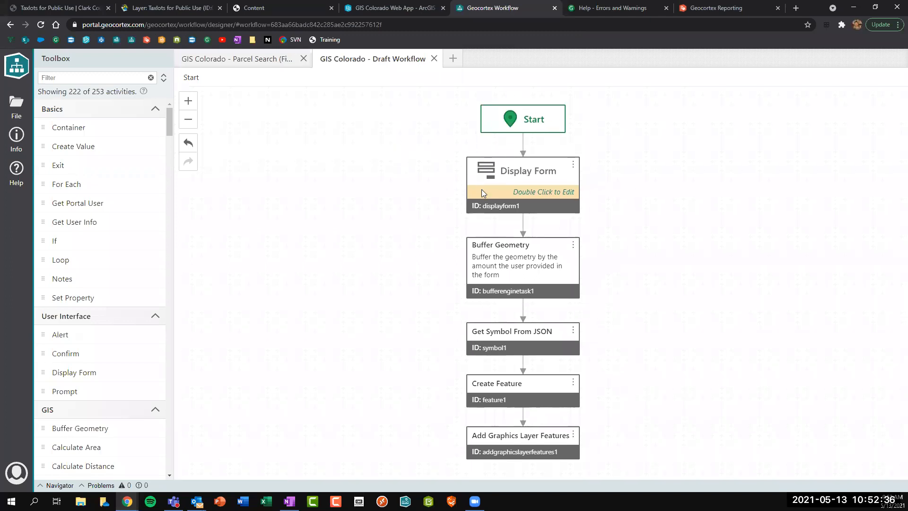
{"action": "left_click", "coordinate": [541, 201]}
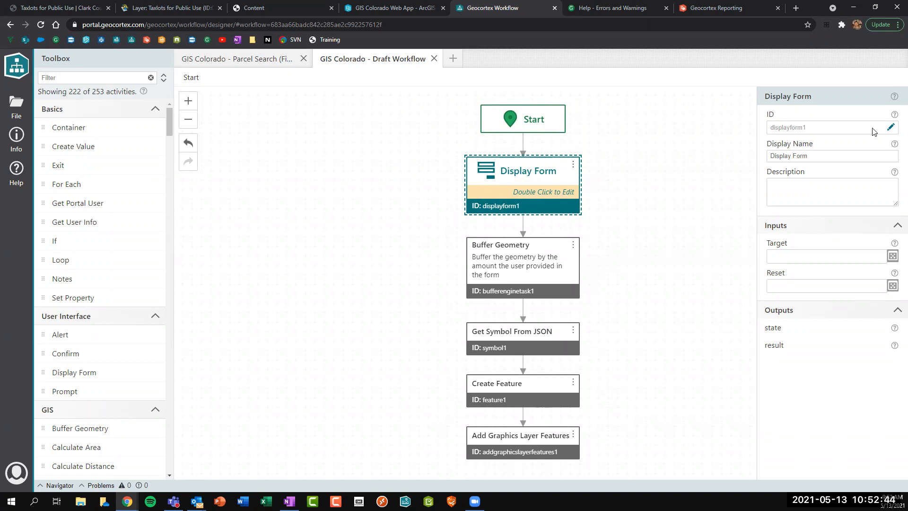
{"action": "left_click", "coordinate": [890, 127]}
{"action": "left_click_drag", "start_coordinate": [809, 128], "coordinate": [717, 129]}
{"action": "key", "text": "ctrl+a"}
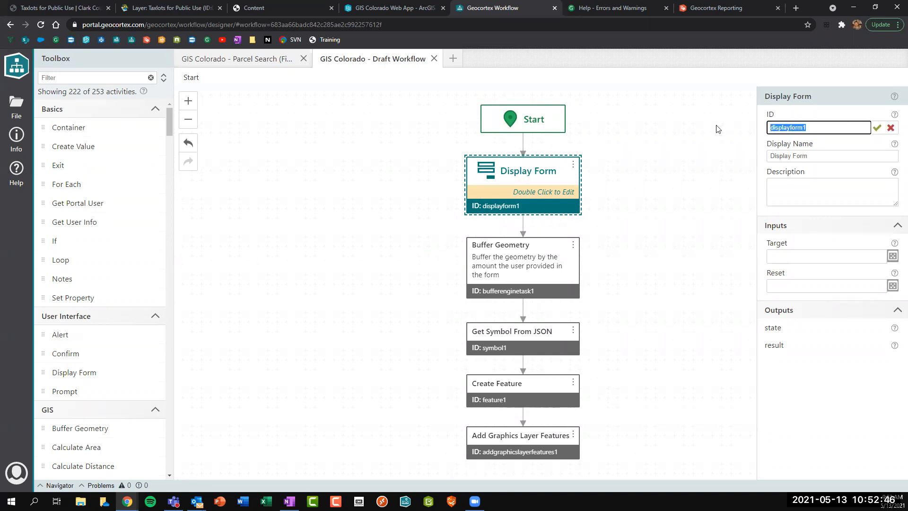
{"action": "type", "text": "searchForm"}
{"action": "key", "text": "Return"}
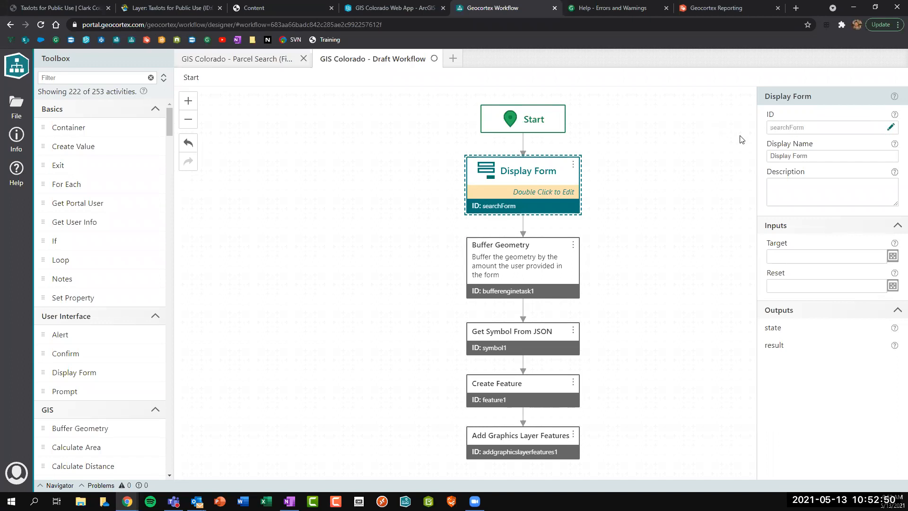
Set the step's display name to Search Form and open its form designer.
{"action": "double_click", "coordinate": [785, 156]}
{"action": "type", "text": "Search"}
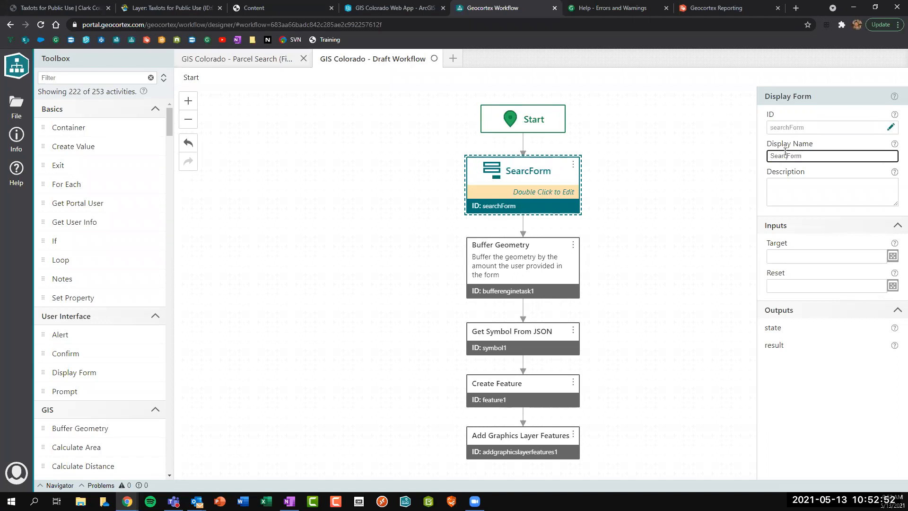
{"action": "double_click", "coordinate": [555, 176]}
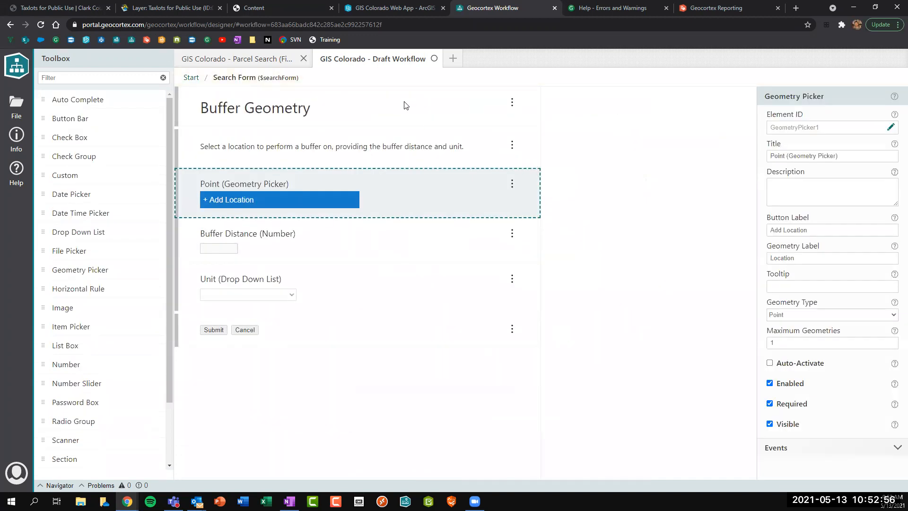
Give the form's description text element the ID 'desription'.
{"action": "left_click", "coordinate": [405, 106]}
{"action": "left_click", "coordinate": [406, 146]}
{"action": "left_click", "coordinate": [890, 127]}
{"action": "type", "text": "des"}
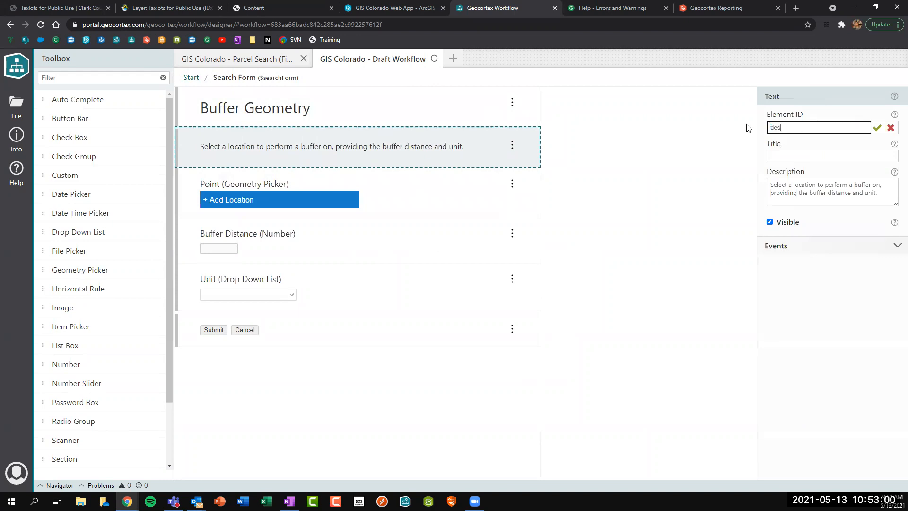
{"action": "type", "text": "ription"}
{"action": "key", "text": "Return"}
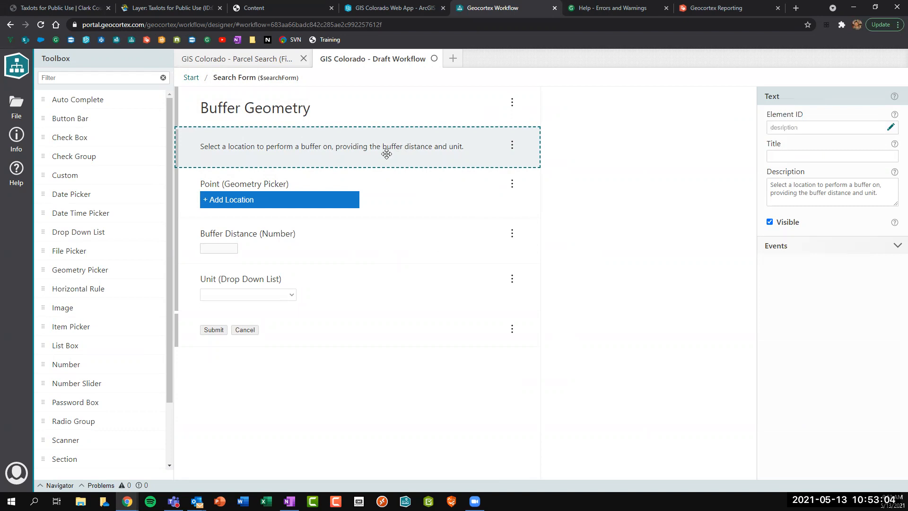
Title the point field __Select Point__ and the distance field __Buffer Distance__.
{"action": "left_click", "coordinate": [421, 198]}
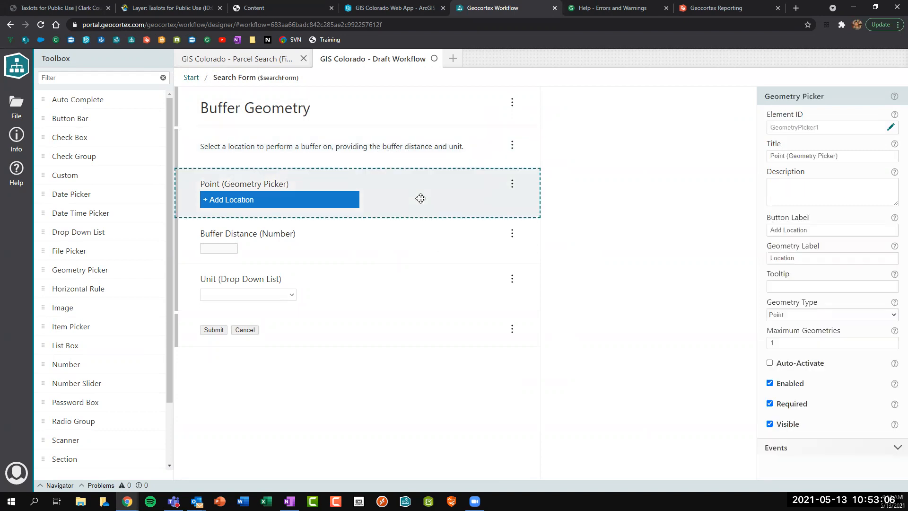
{"action": "left_click_drag", "start_coordinate": [852, 156], "coordinate": [685, 157]}
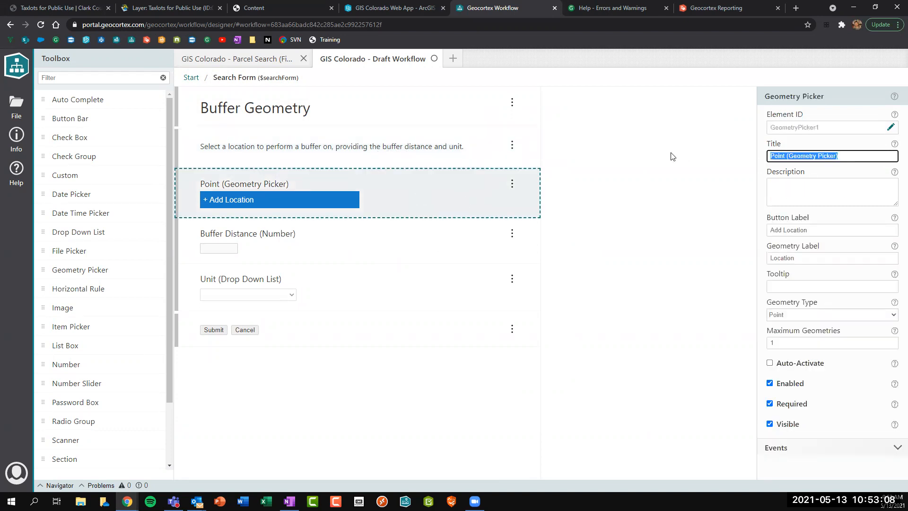
{"action": "type", "text": "__S"}
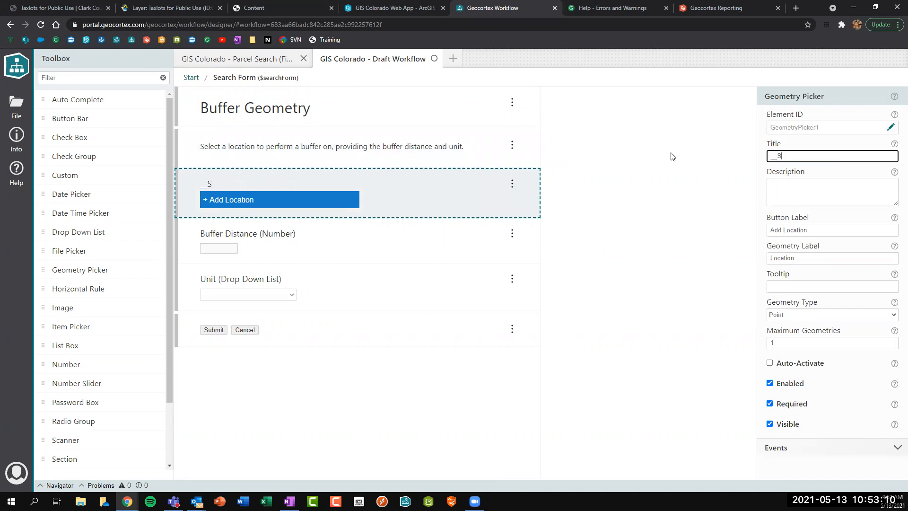
{"action": "type", "text": "elect Point__"}
{"action": "left_click", "coordinate": [290, 238]}
{"action": "triple_click", "coordinate": [859, 158]}
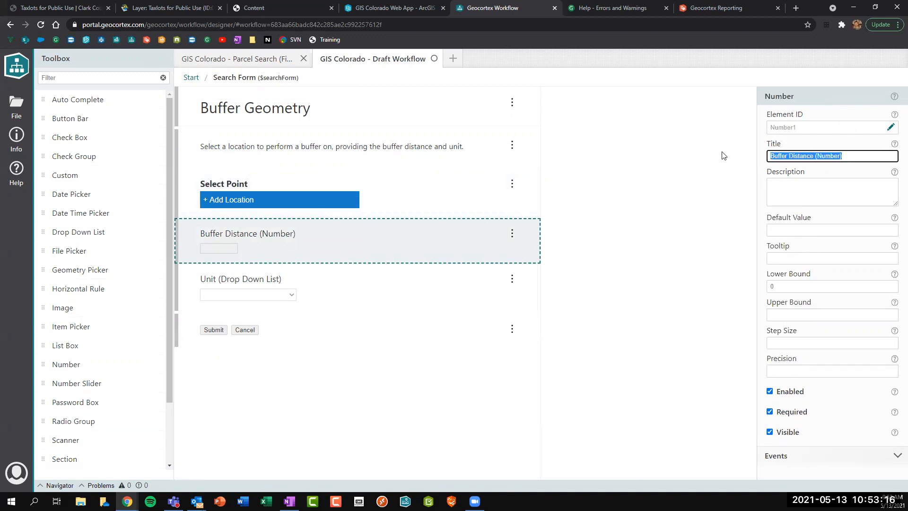
{"action": "type", "text": "__b"}
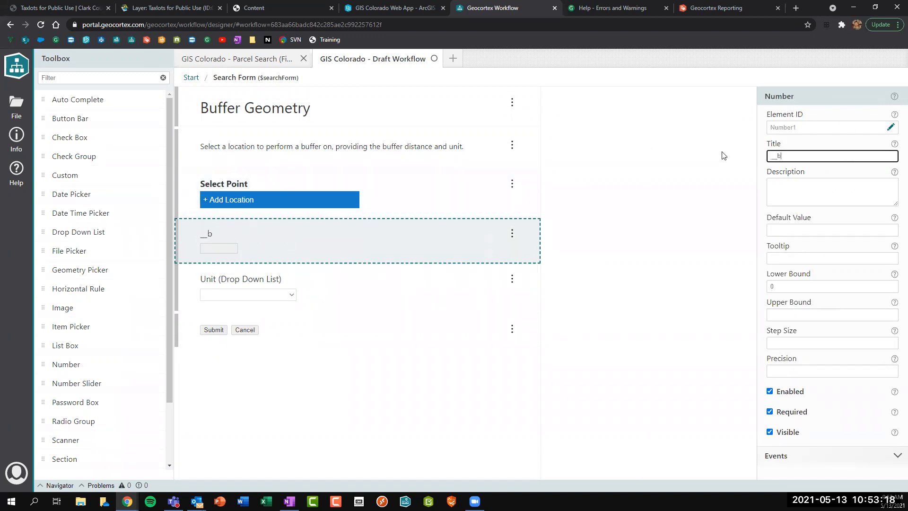
{"action": "key", "text": "BackSpace"}
{"action": "type", "text": "Buffer Distance__"}
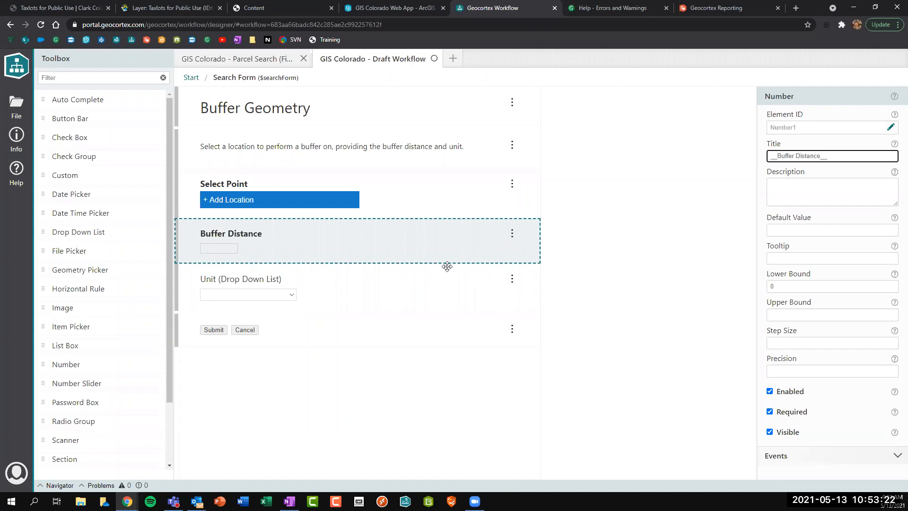
Title the unit field __Buffer Unit__ and change the point title to Buffer Point.
{"action": "left_click", "coordinate": [375, 286]}
{"action": "left_click_drag", "start_coordinate": [839, 157], "coordinate": [688, 160]}
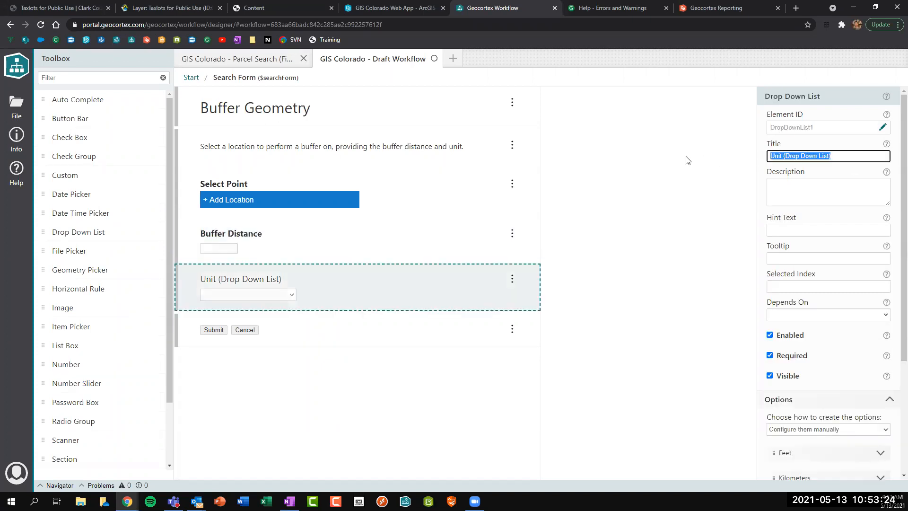
{"action": "type", "text": "__Buffer Unit__"}
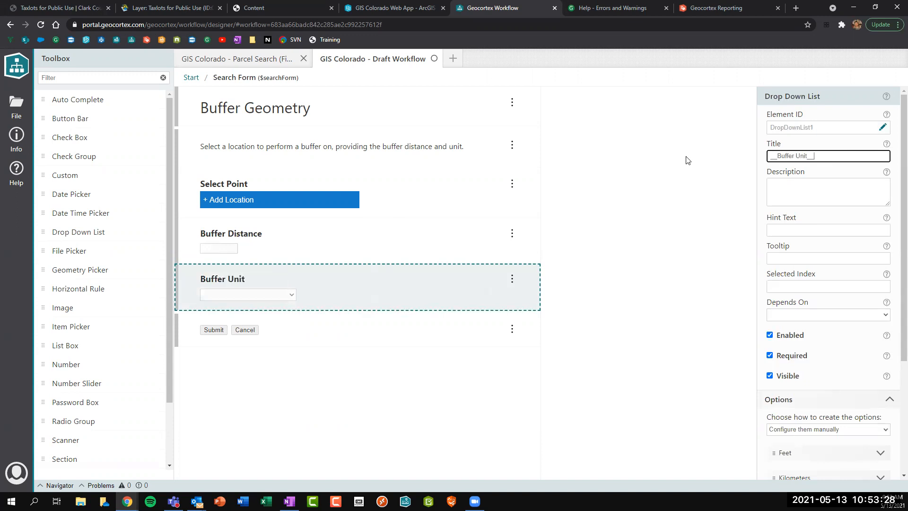
{"action": "left_click", "coordinate": [412, 202]}
{"action": "left_click_drag", "start_coordinate": [796, 156], "coordinate": [781, 156]}
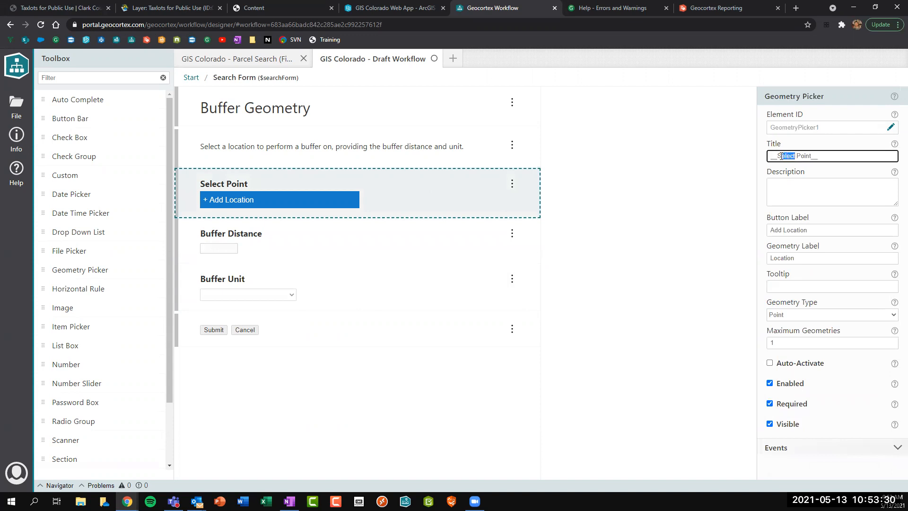
{"action": "type", "text": "Buffer"}
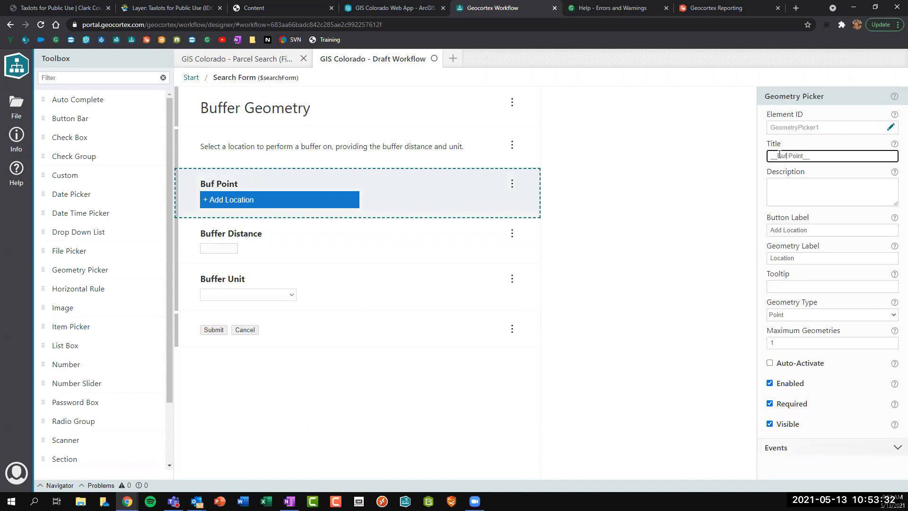
{"action": "left_click", "coordinate": [795, 131]}
Set the point field's element ID to bufferPoint.
{"action": "left_click", "coordinate": [880, 130]}
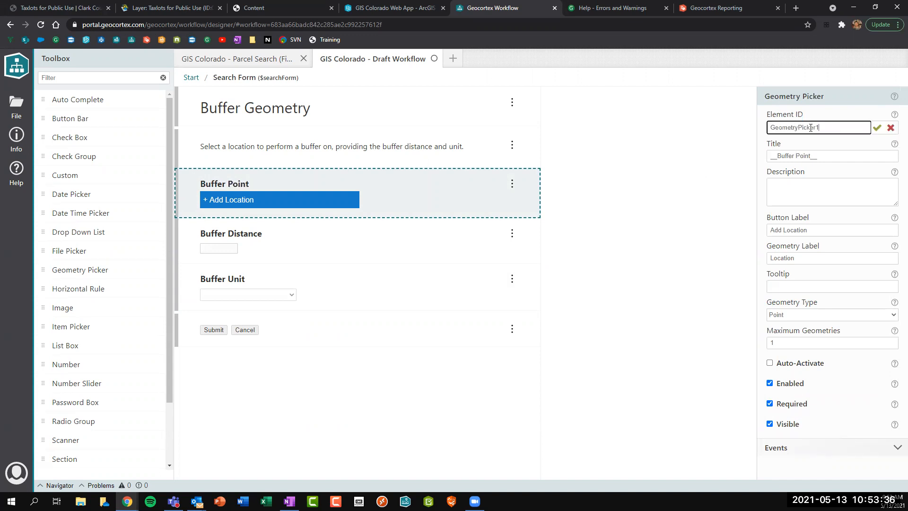
{"action": "type", "text": "point"}
{"action": "key", "text": "Return"}
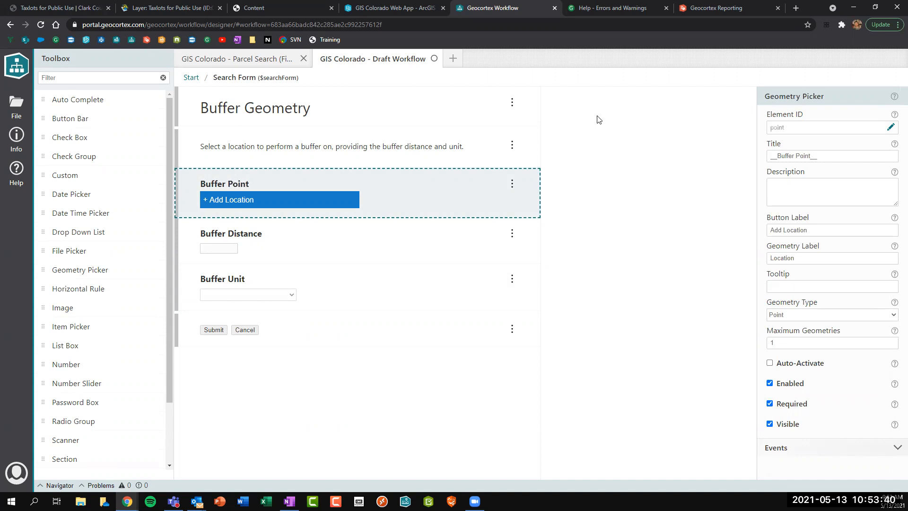
{"action": "left_click", "coordinate": [891, 128]}
{"action": "type", "text": "bufferPoint"}
{"action": "key", "text": "Return"}
Set the Buffer Distance field's element ID to bufferDistance.
{"action": "left_click", "coordinate": [310, 235]}
{"action": "left_click", "coordinate": [890, 127]}
{"action": "type", "text": "bu"}
{"action": "key", "text": "BackSpace"}
{"action": "key", "text": "BackSpace"}
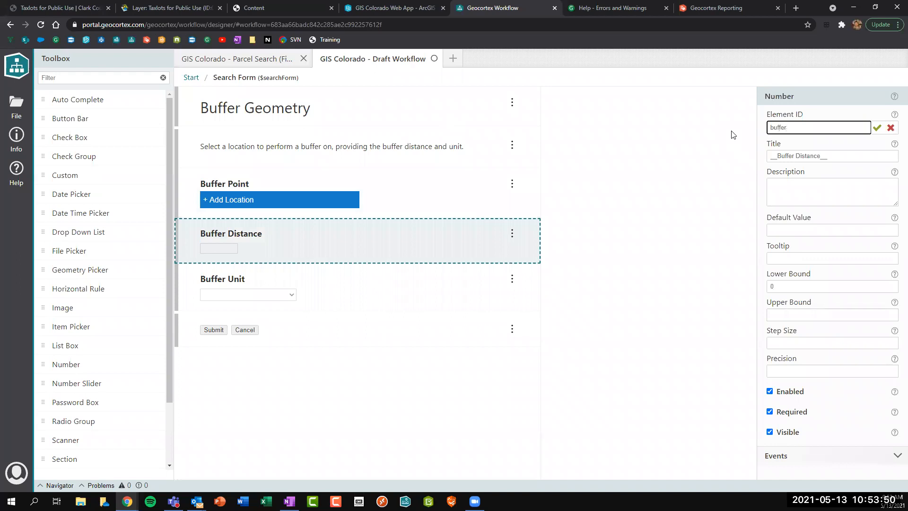
{"action": "type", "text": "Distance"}
{"action": "key", "text": "Return"}
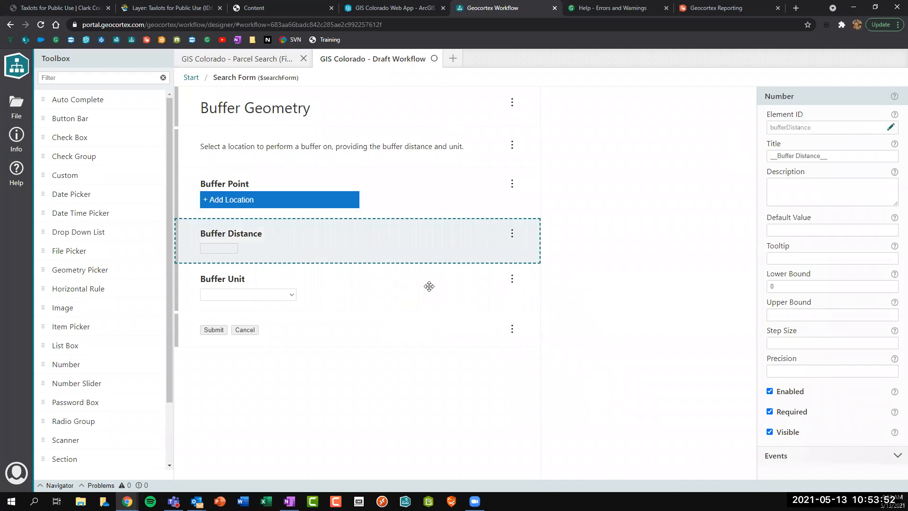
Set the Buffer Unit field's element ID to bufferUnit.
{"action": "left_click", "coordinate": [364, 301]}
{"action": "left_click", "coordinate": [882, 127]}
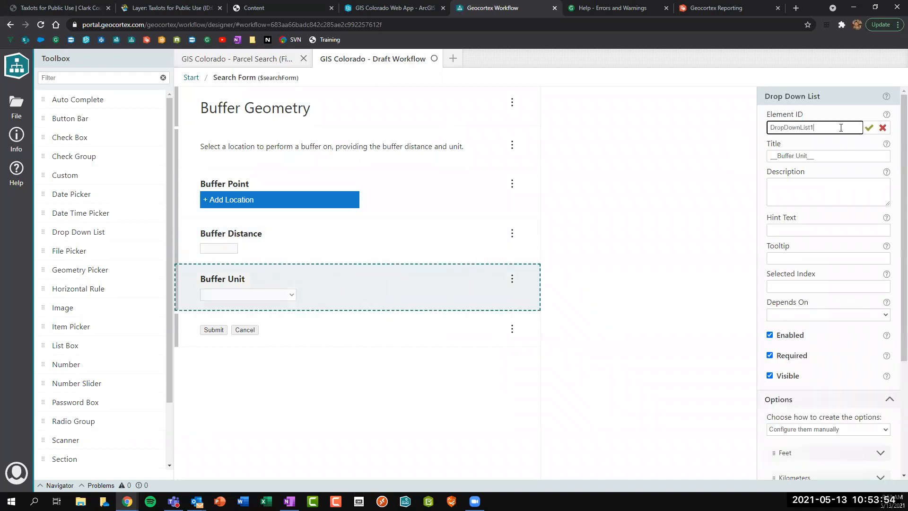
{"action": "type", "text": "buff"}
{"action": "key", "text": "Return"}
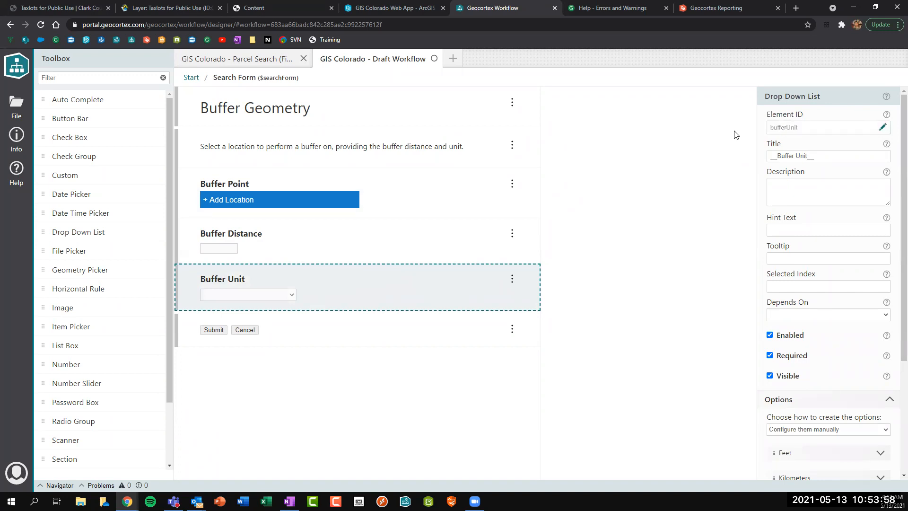
{"action": "left_click", "coordinate": [369, 238]}
{"action": "left_click", "coordinate": [782, 230]}
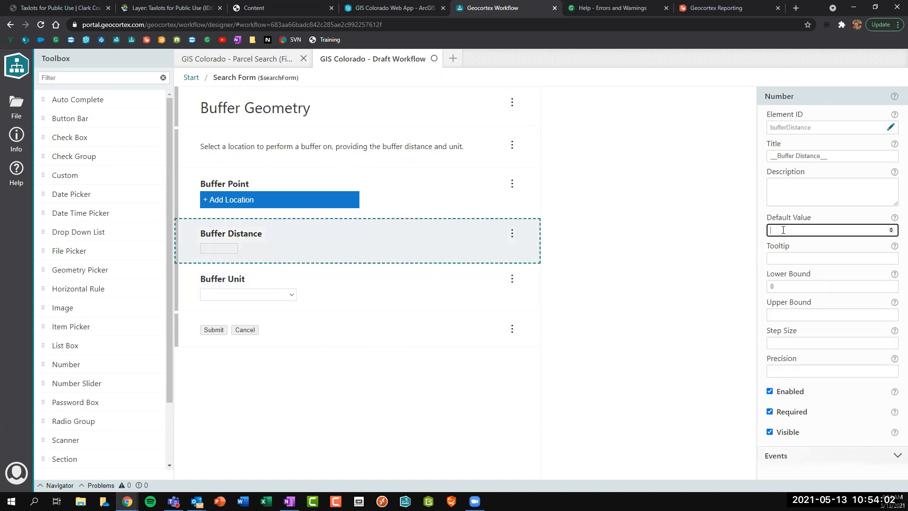
In the web app, run Buffer Geometry with 100 Feet around a point on Grant St.
{"action": "left_click", "coordinate": [388, 8]}
{"action": "left_click", "coordinate": [898, 87]}
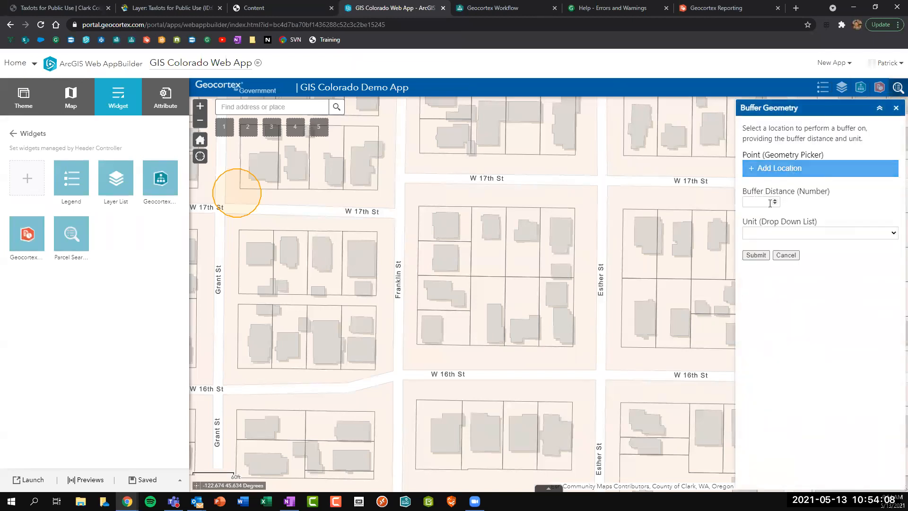
{"action": "left_click", "coordinate": [750, 204]}
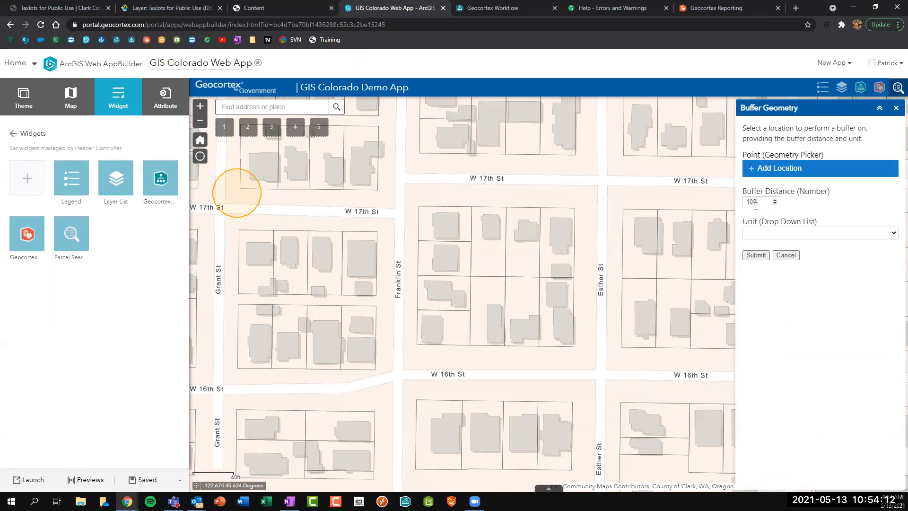
{"action": "left_click", "coordinate": [757, 234]}
{"action": "left_click", "coordinate": [762, 253]}
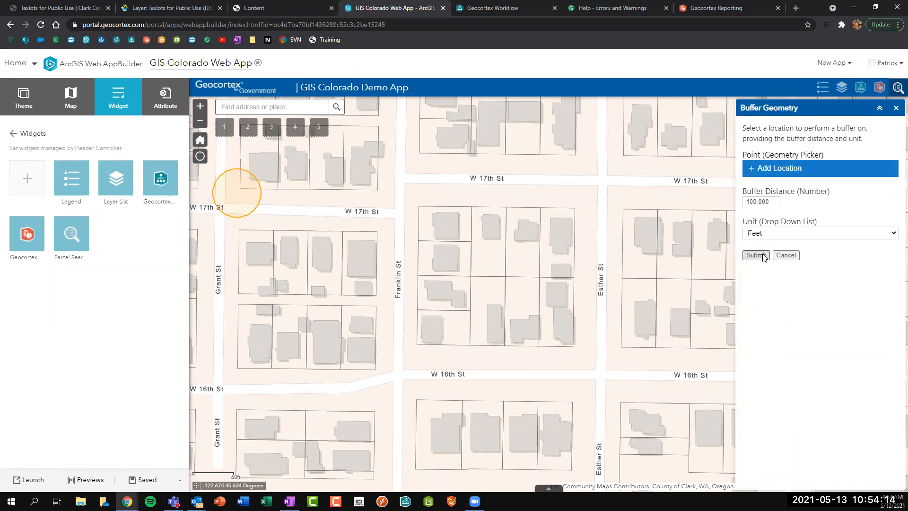
{"action": "double_click", "coordinate": [759, 201]}
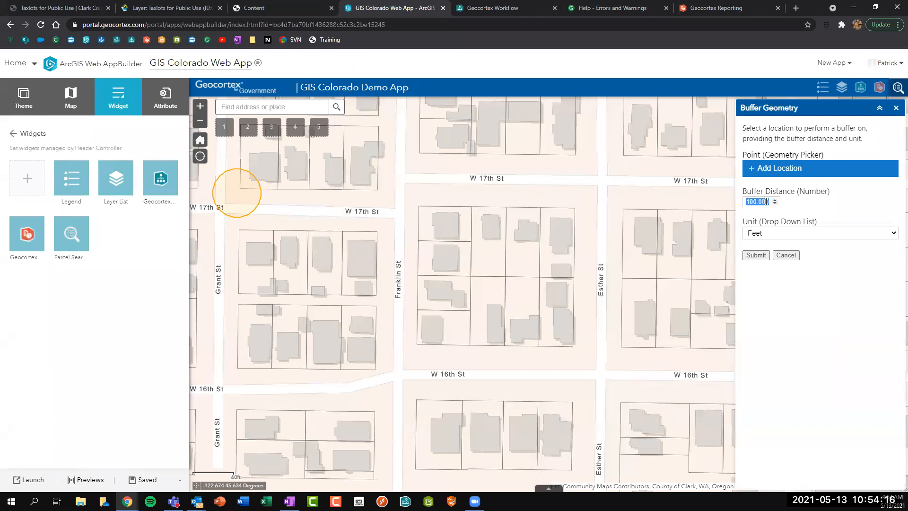
{"action": "left_click", "coordinate": [779, 174]}
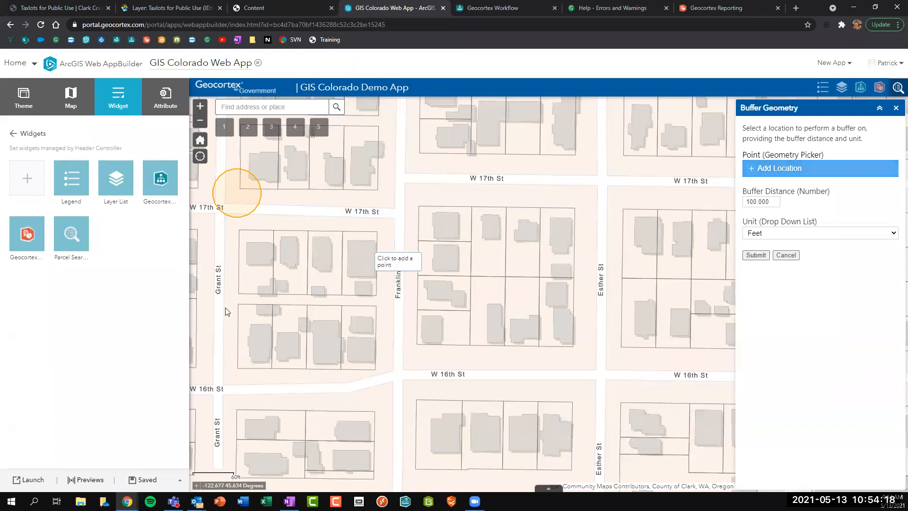
{"action": "left_click", "coordinate": [756, 254]}
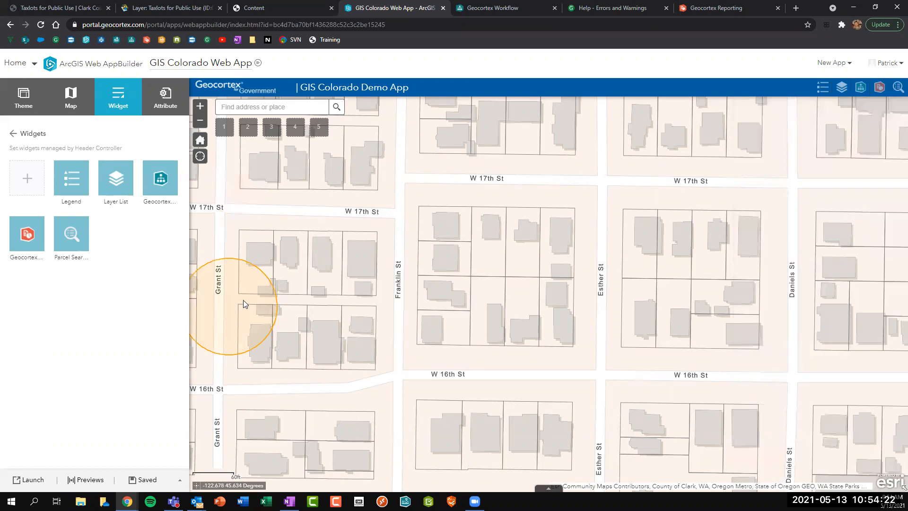
Enter 150 as Buffer Distance's default value, then review the Buffer Unit options Feet through Yards.
{"action": "left_click", "coordinate": [505, 7]}
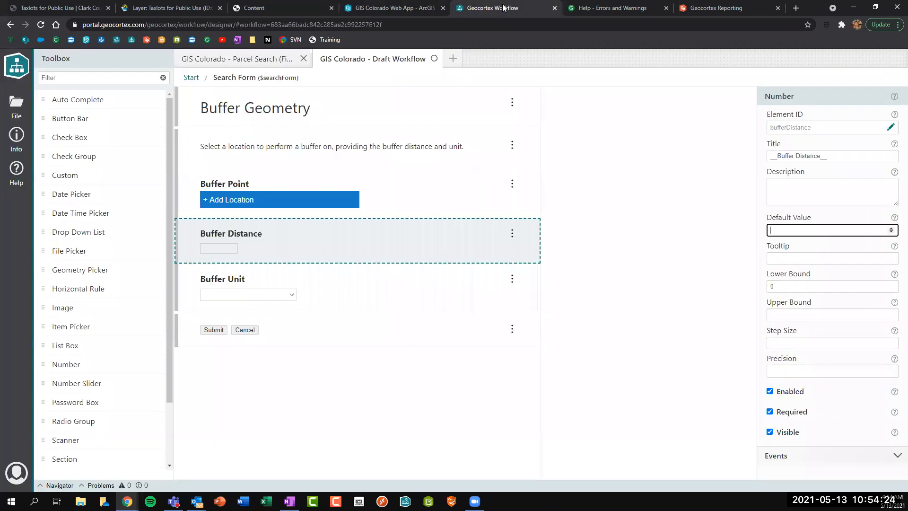
{"action": "type", "text": "150"}
{"action": "left_click", "coordinate": [778, 370]}
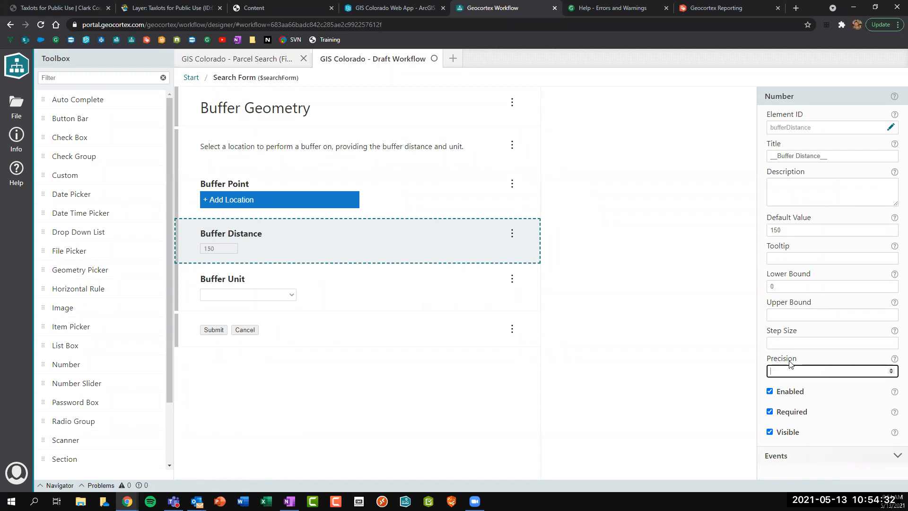
{"action": "type", "text": "0"}
{"action": "left_click", "coordinate": [435, 307]}
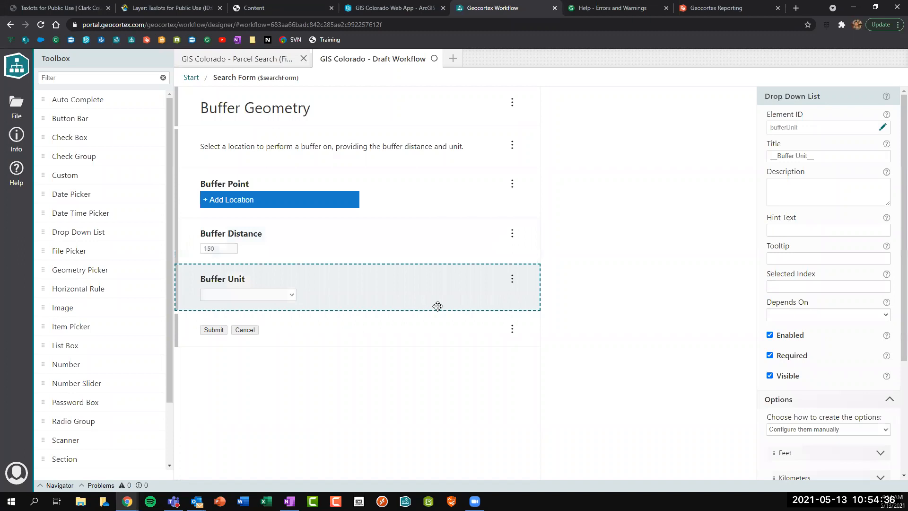
{"action": "scroll", "coordinate": [836, 347], "scroll_direction": "down", "scroll_amount": 2}
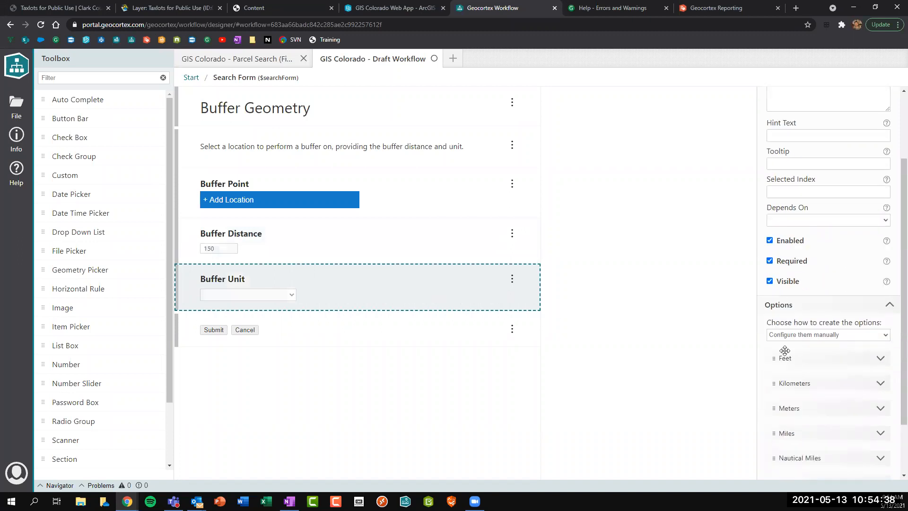
{"action": "scroll", "coordinate": [810, 349], "scroll_direction": "down", "scroll_amount": 2}
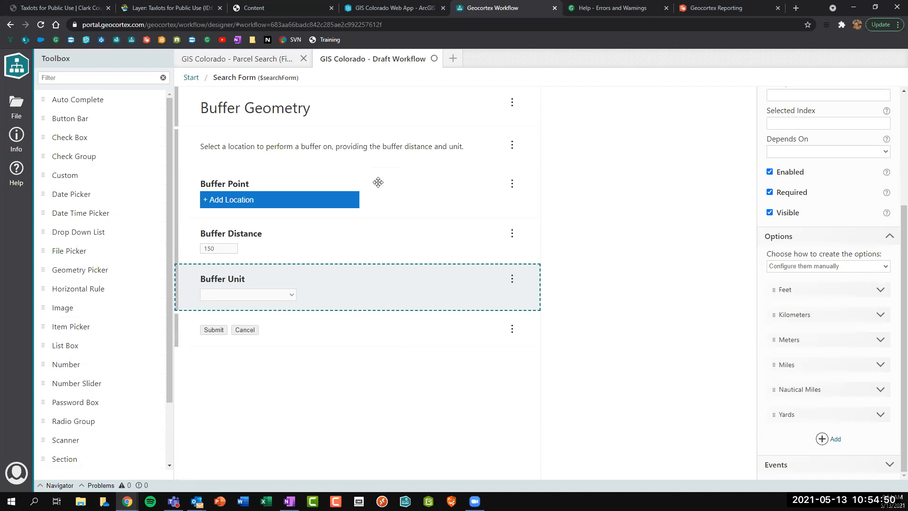
{"action": "scroll", "coordinate": [843, 268], "scroll_direction": "up", "scroll_amount": 2}
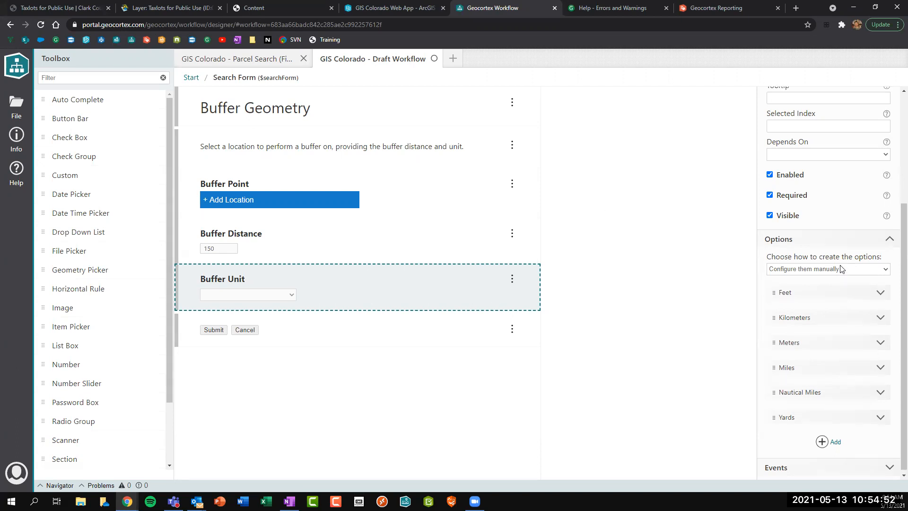
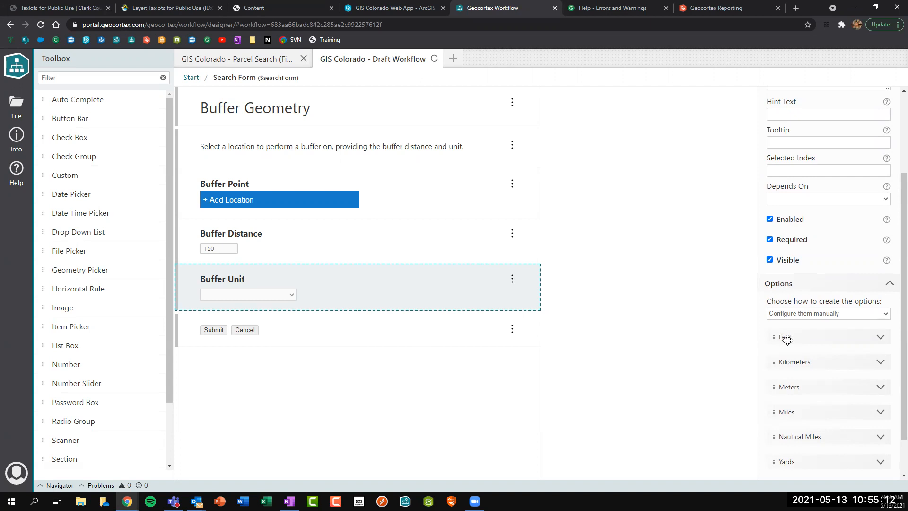
Set the Buffer Unit list's Selected Index to 0 so Feet is the default, and save the workflow.
{"action": "left_click", "coordinate": [784, 171]}
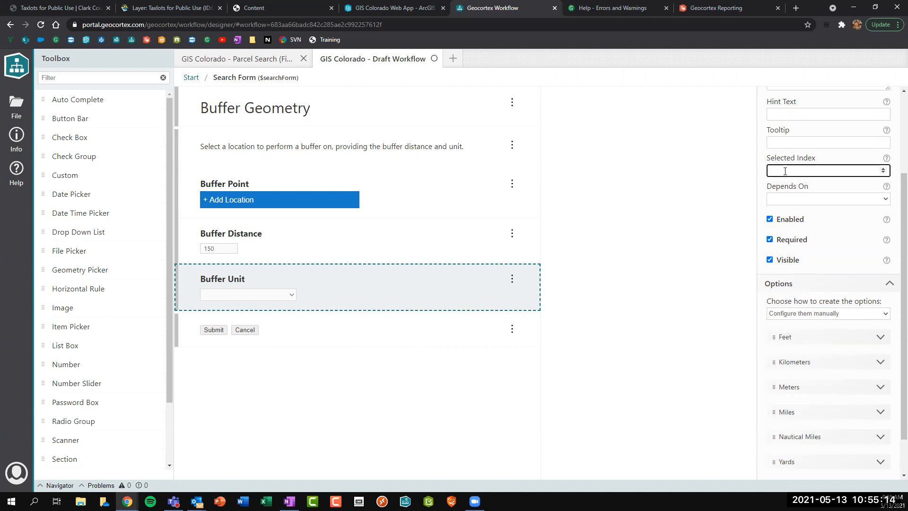
{"action": "type", "text": "0"}
{"action": "double_click", "coordinate": [772, 171]}
{"action": "key", "text": "BackSpace"}
{"action": "type", "text": "1"}
{"action": "key", "text": "BackSpace"}
{"action": "type", "text": "0"}
{"action": "left_click", "coordinate": [626, 230]}
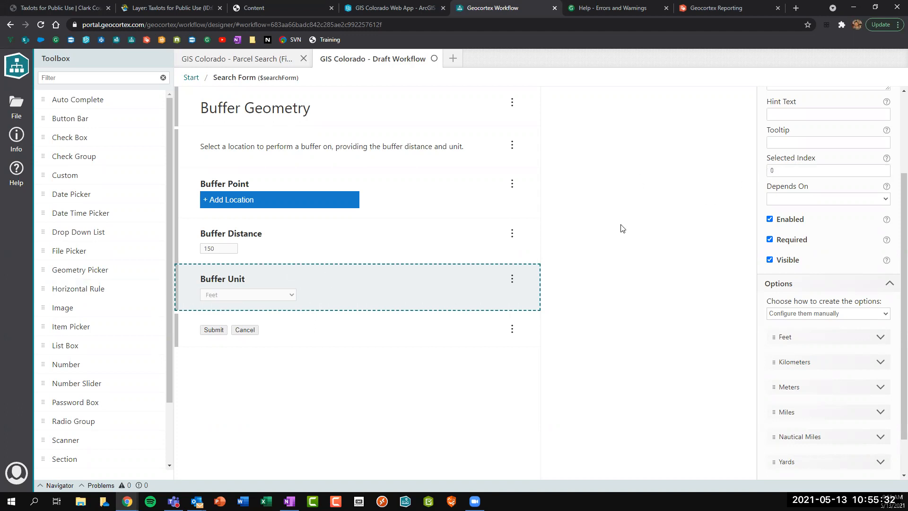
{"action": "key", "text": "ctrl+s"}
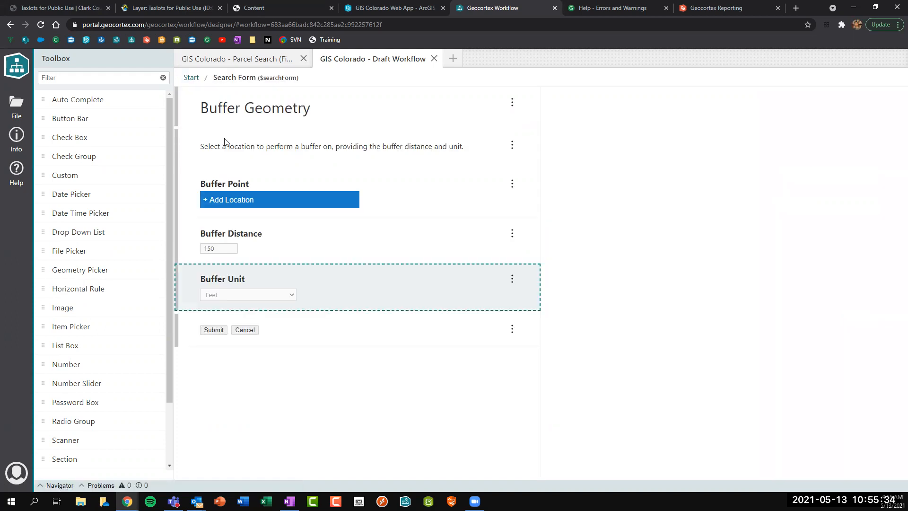
In the web app, run Buffer Geometry on Franklin St to draw a 150-foot buffer, then return to the designer.
{"action": "left_click", "coordinate": [397, 7]}
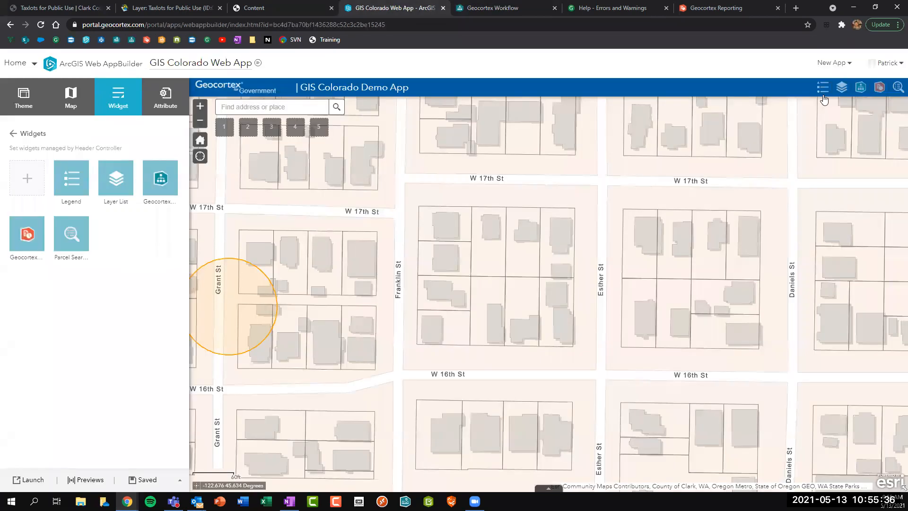
{"action": "left_click", "coordinate": [898, 88]}
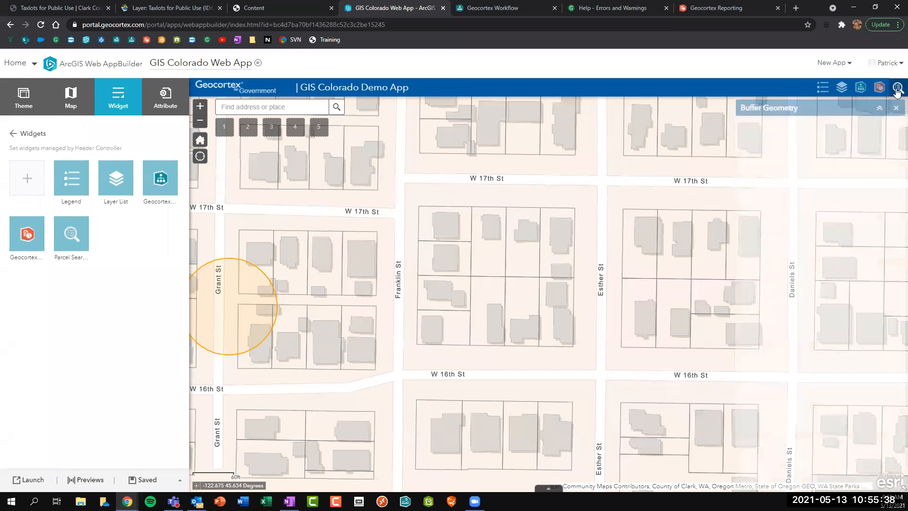
{"action": "left_click", "coordinate": [780, 170]}
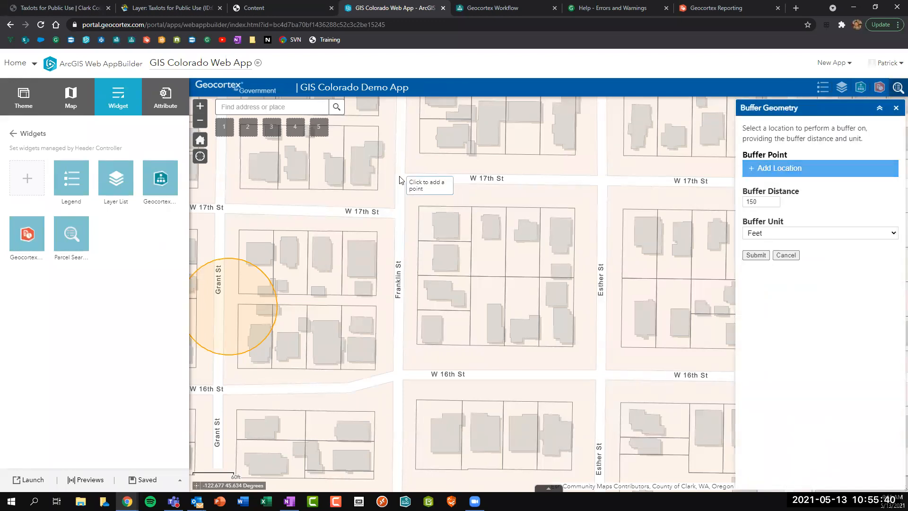
{"action": "left_click", "coordinate": [399, 176]}
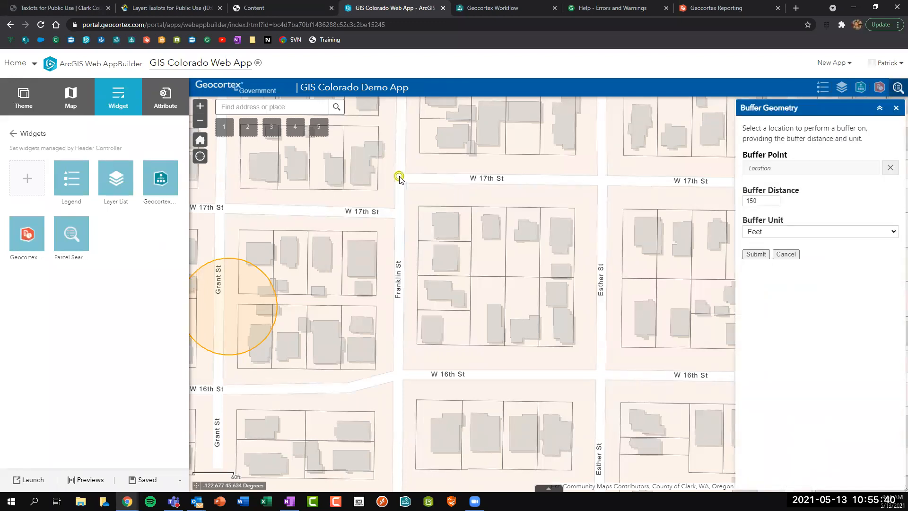
{"action": "left_click", "coordinate": [754, 254]}
{"action": "left_click", "coordinate": [897, 89]}
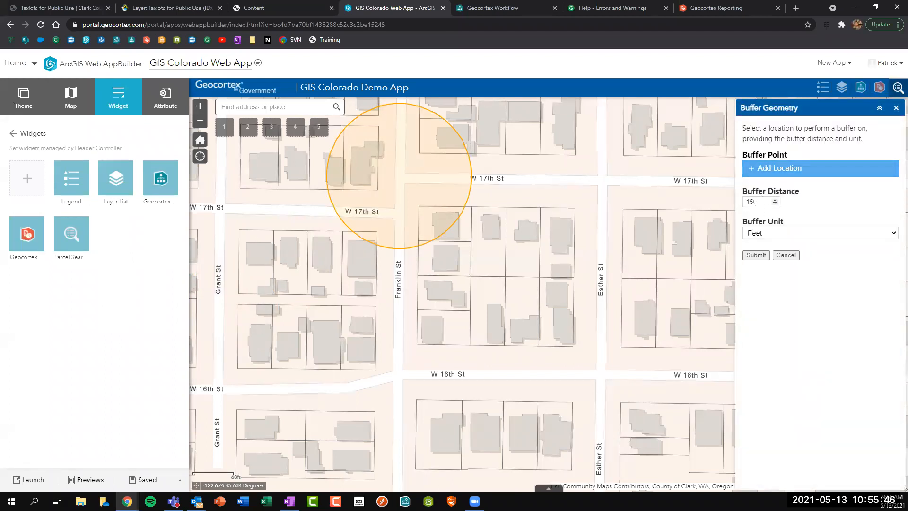
{"action": "left_click", "coordinate": [749, 166]}
{"action": "left_click", "coordinate": [413, 267]}
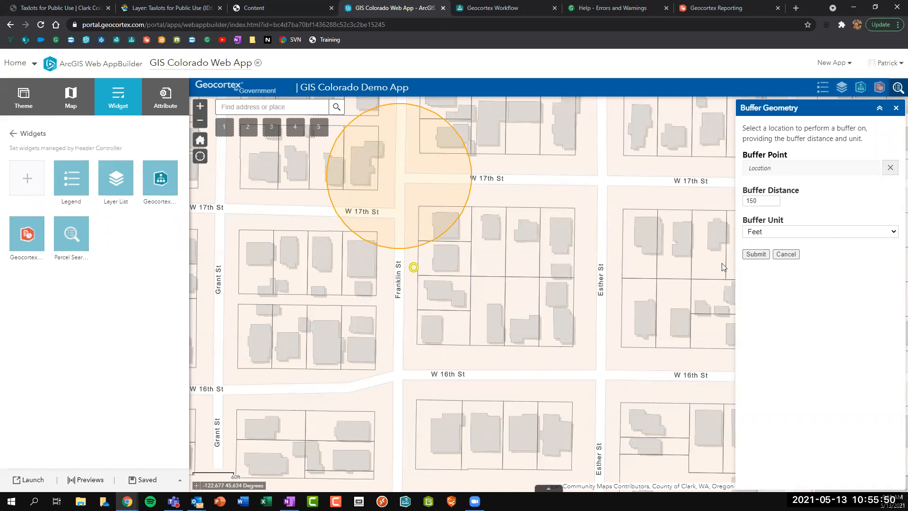
{"action": "left_click", "coordinate": [755, 254]}
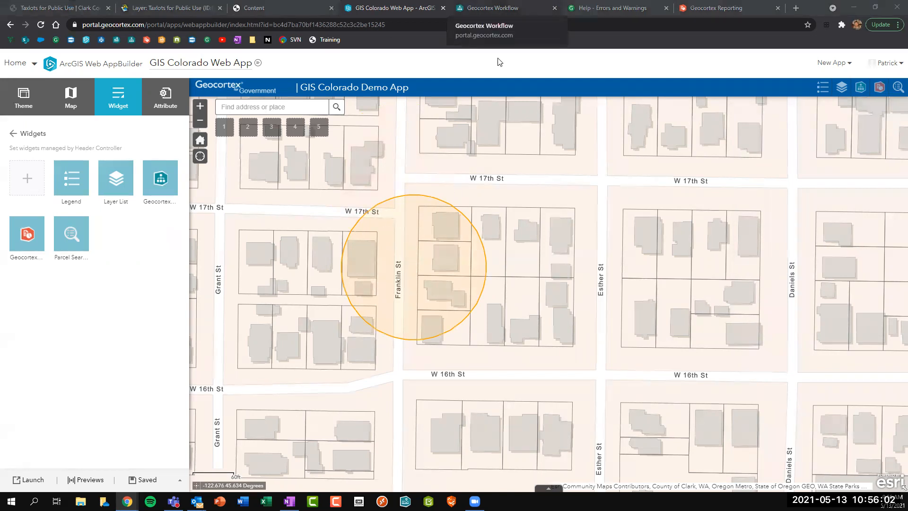
{"action": "key", "text": "ctrl+Tab"}
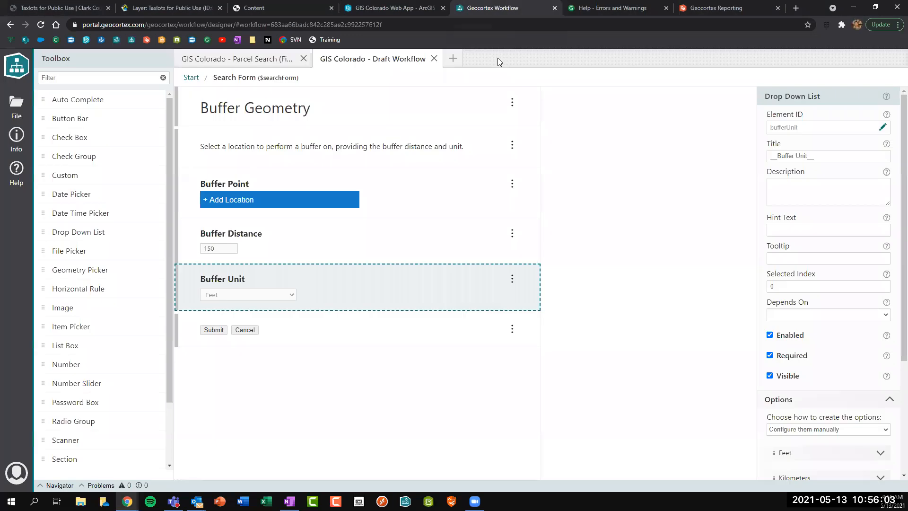
Rename the Buffer Geometry activity to buffer and Get Symbol From JSON to bufferSymbol.
{"action": "left_click", "coordinate": [192, 78]}
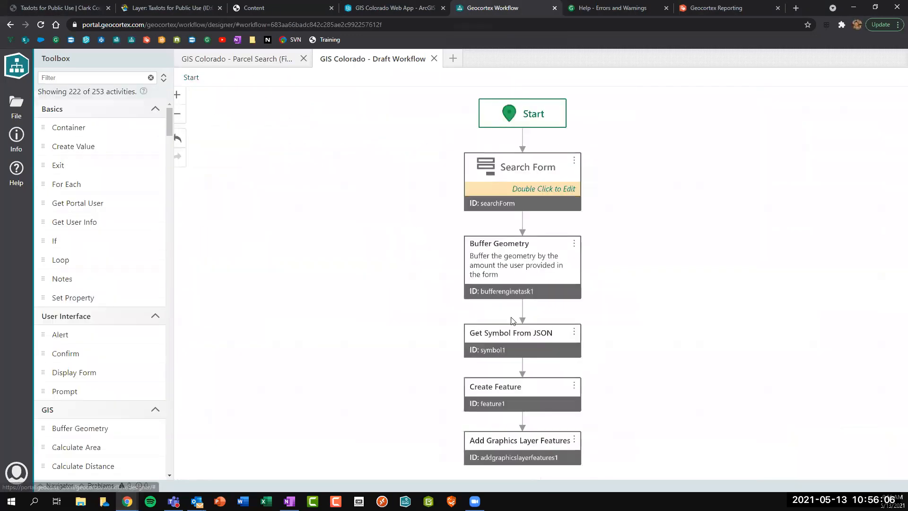
{"action": "left_click", "coordinate": [511, 288]}
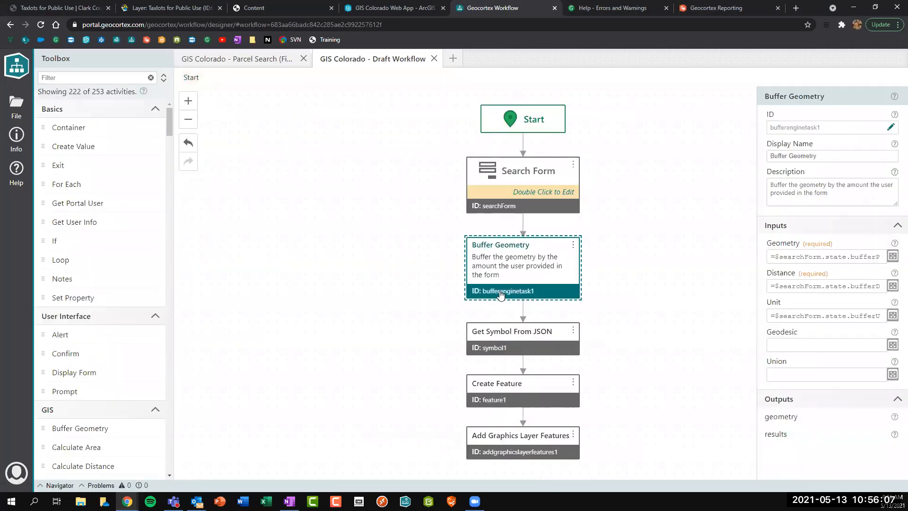
{"action": "left_click", "coordinate": [890, 128]}
{"action": "type", "text": "buffer"}
{"action": "key", "text": "Return"}
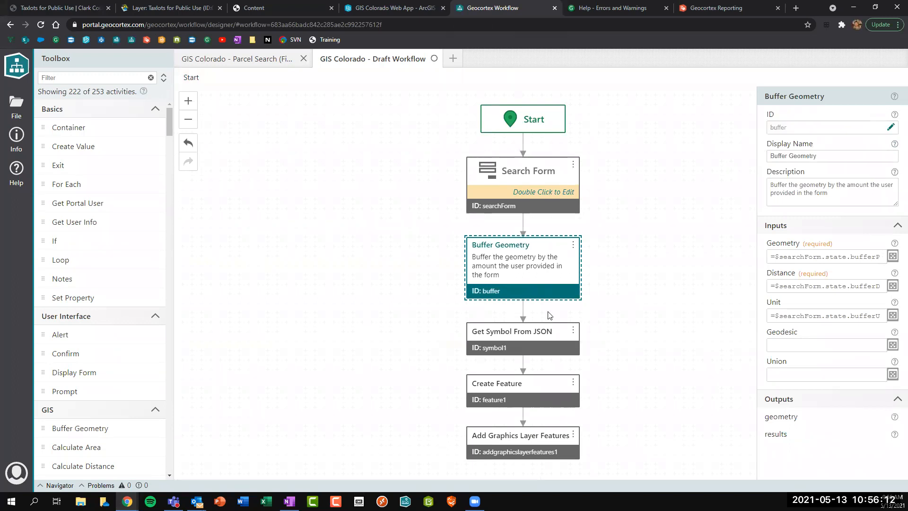
{"action": "left_click", "coordinate": [516, 352]}
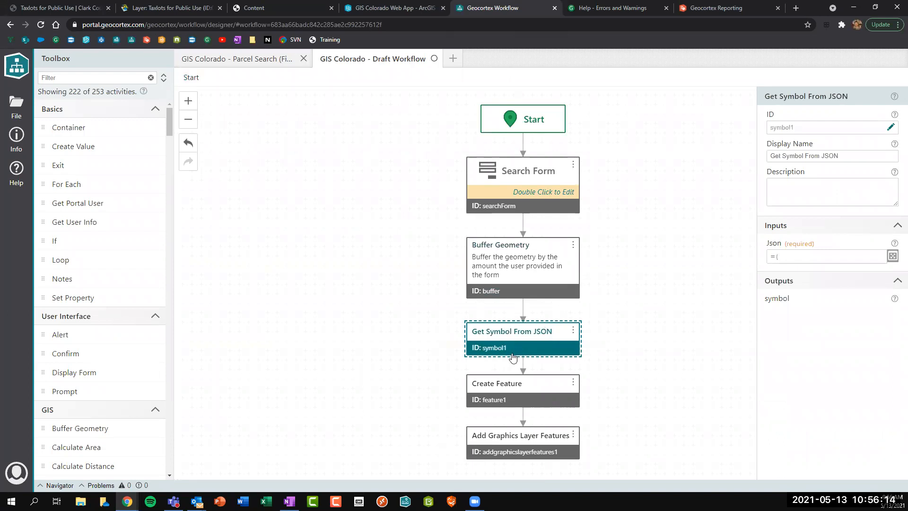
{"action": "left_click", "coordinate": [890, 127]}
{"action": "left_click_drag", "start_coordinate": [762, 124], "coordinate": [753, 124]}
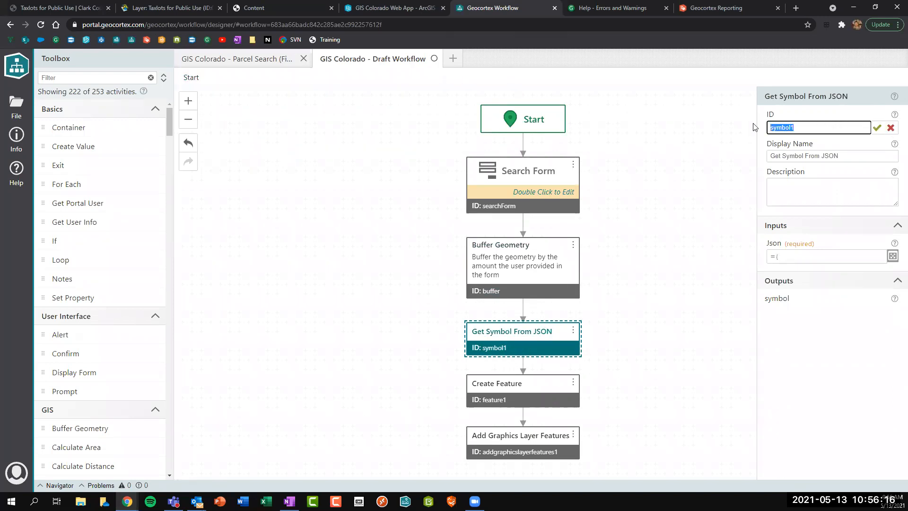
{"action": "type", "text": "buffer"}
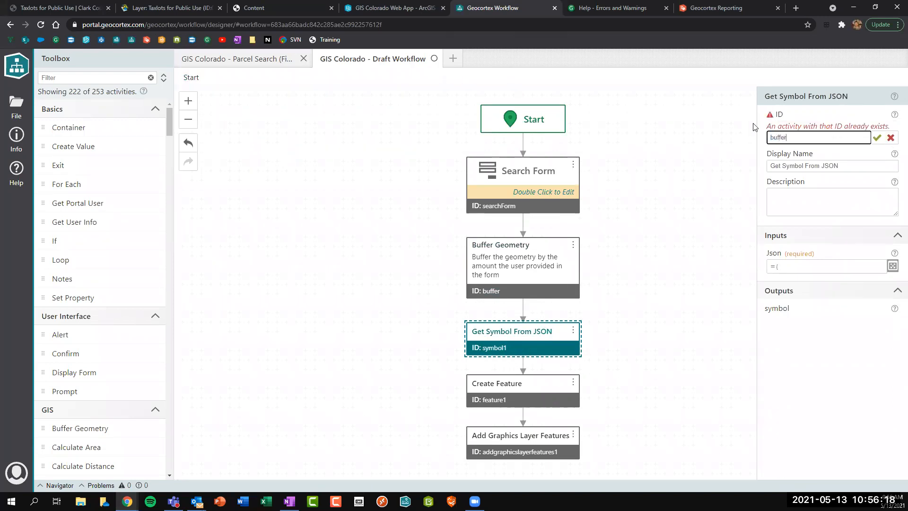
{"action": "type", "text": "Symbol"}
{"action": "key", "text": "Return"}
Rename Create Feature to bufferFeature and Add Graphics Layer Features to bufferGraphics.
{"action": "left_click", "coordinate": [526, 389]}
{"action": "left_click", "coordinate": [890, 127]}
{"action": "type", "text": "bufferFeature"}
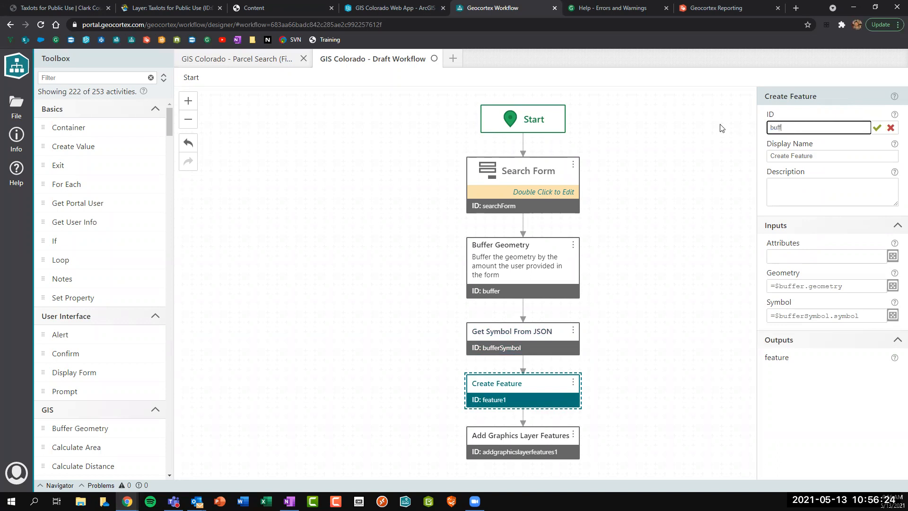
{"action": "key", "text": "Return"}
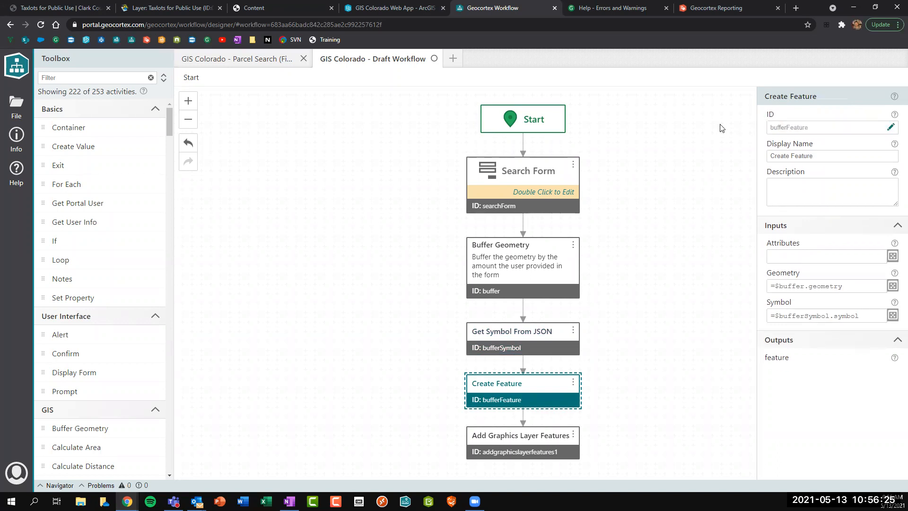
{"action": "left_click", "coordinate": [500, 442]}
{"action": "left_click", "coordinate": [890, 127]}
{"action": "left_click_drag", "start_coordinate": [853, 126], "coordinate": [686, 127]}
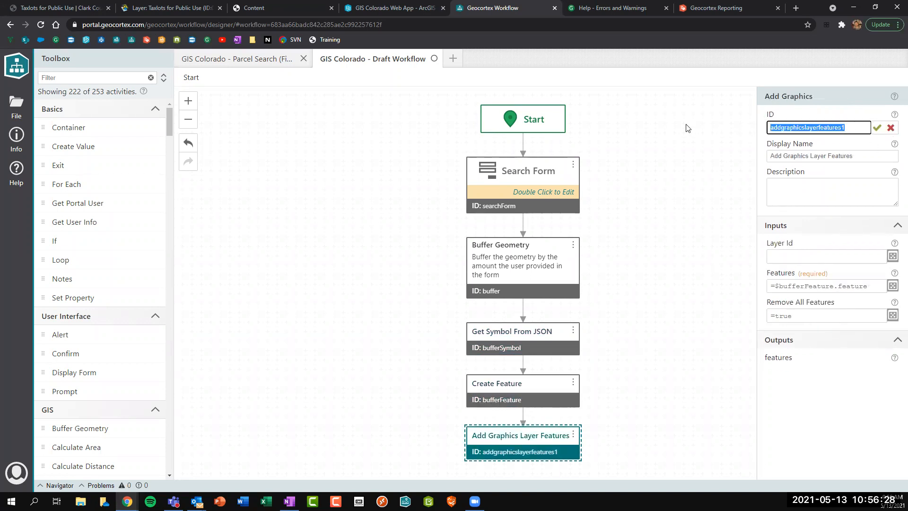
{"action": "type", "text": "bufferGraphics"}
{"action": "key", "text": "Return"}
{"action": "left_click", "coordinate": [532, 283]}
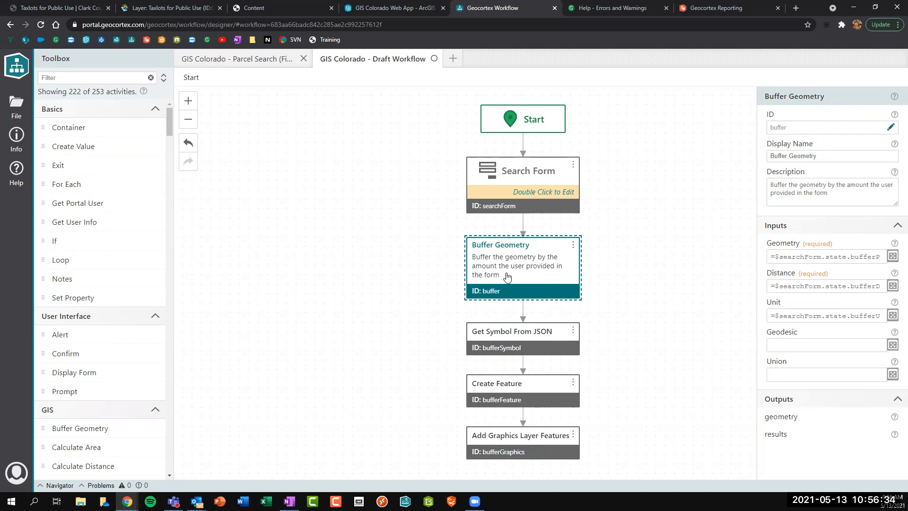
Begin rewriting the buffer's Geometry input as =$searchForm.state.bufferPoint.
{"action": "double_click", "coordinate": [782, 244]}
{"action": "left_click", "coordinate": [785, 245]}
{"action": "triple_click", "coordinate": [785, 244]}
{"action": "left_click", "coordinate": [787, 244]}
{"action": "left_click", "coordinate": [892, 256]}
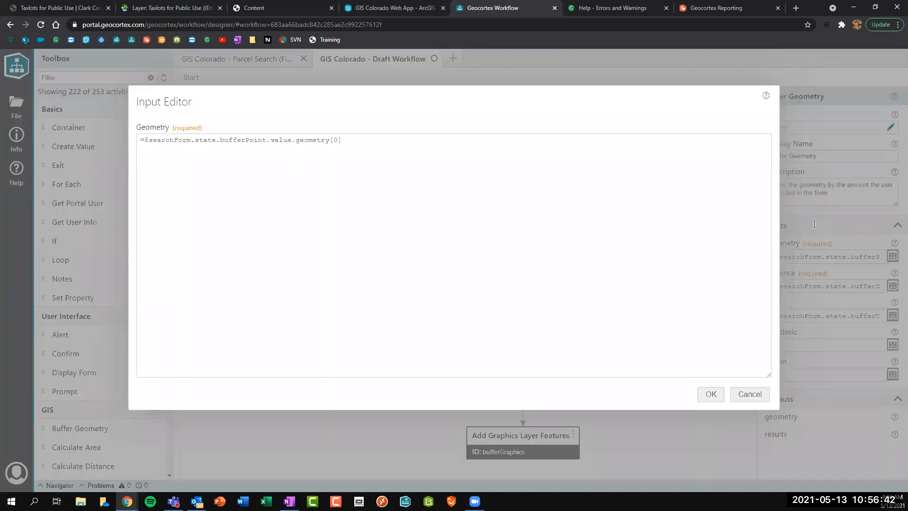
{"action": "left_click_drag", "start_coordinate": [387, 140], "coordinate": [92, 136]}
{"action": "type", "text": "=sea"}
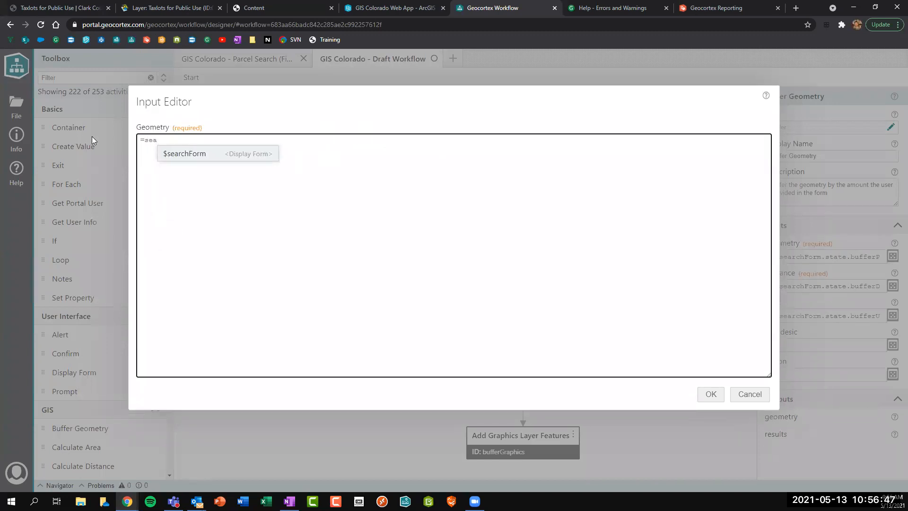
{"action": "key", "text": "Return"}
{"action": "type", "text": "."}
{"action": "key", "text": "Down"}
{"action": "key", "text": "Return"}
{"action": "type", "text": "."}
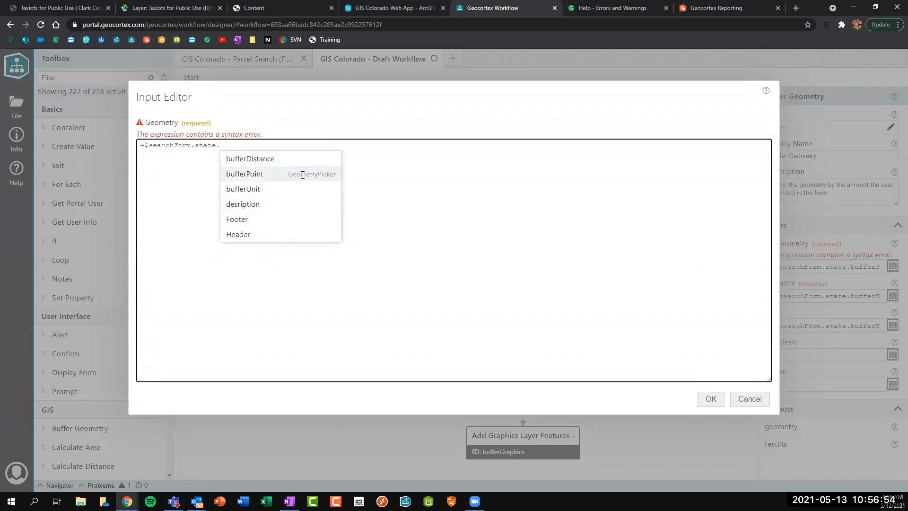
{"action": "left_click", "coordinate": [244, 174]}
{"action": "type", "text": "."}
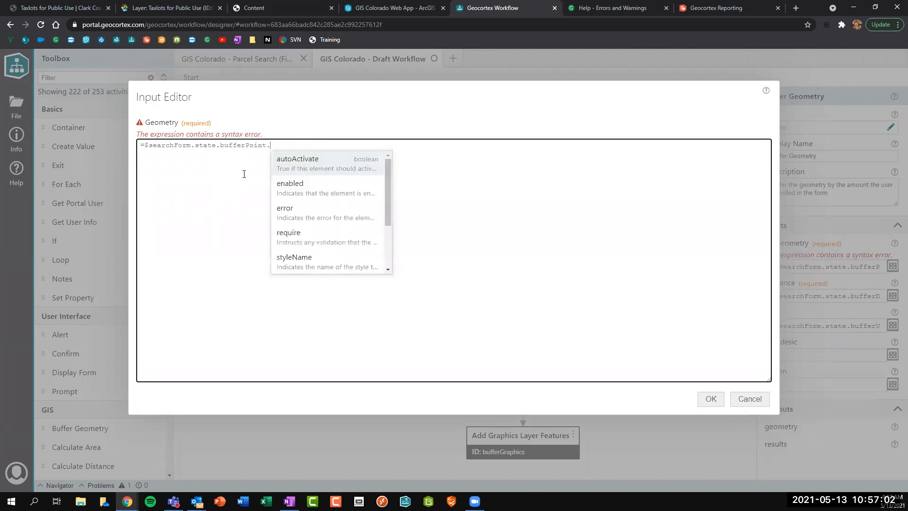
Finish the Geometry expression with .value.geometry[0], confirm it, and open the Search Form.
{"action": "scroll", "coordinate": [338, 172], "scroll_direction": "down", "scroll_amount": 2}
{"action": "scroll", "coordinate": [338, 171], "scroll_direction": "down", "scroll_amount": 1}
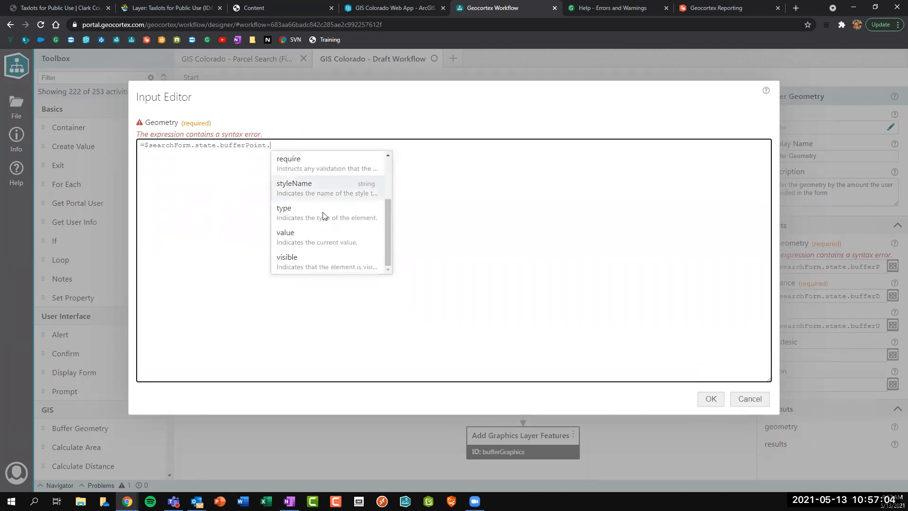
{"action": "left_click", "coordinate": [345, 233]}
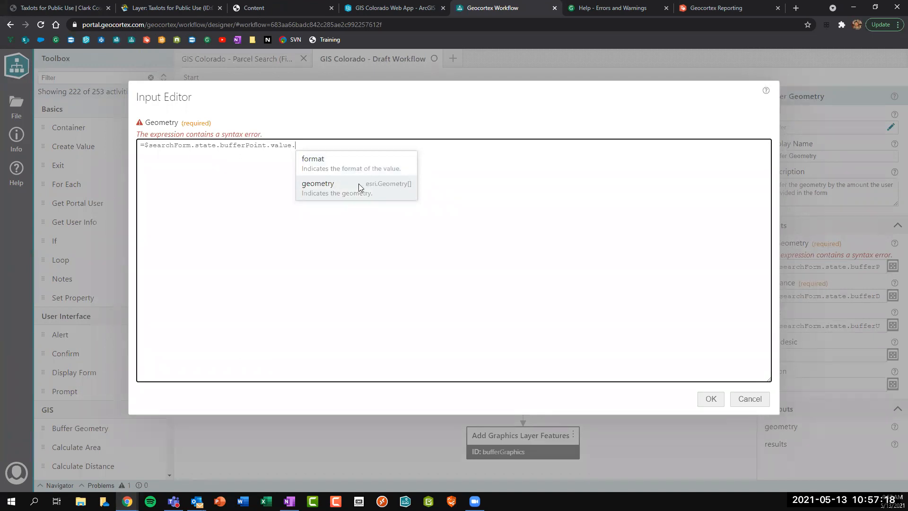
{"action": "left_click", "coordinate": [407, 183]}
{"action": "left_click_drag", "start_coordinate": [338, 143], "coordinate": [298, 141]}
{"action": "key", "text": "BackSpace"}
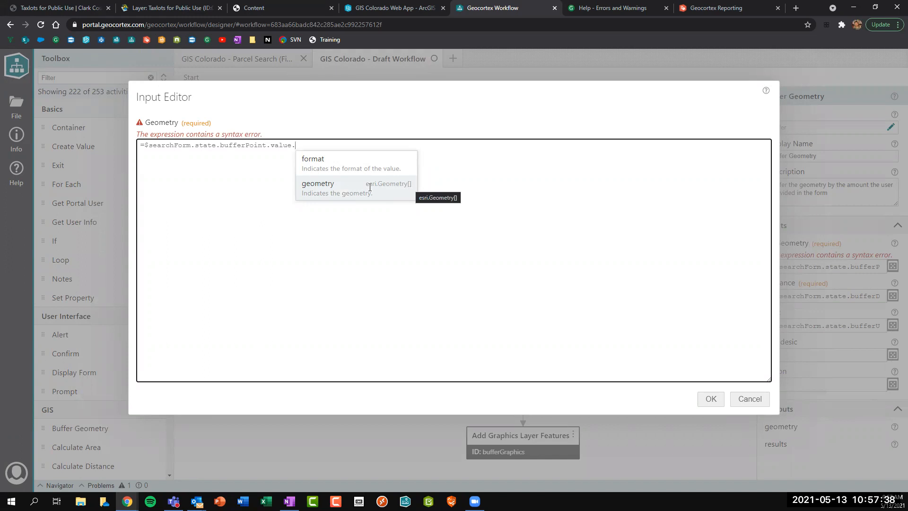
{"action": "left_click", "coordinate": [335, 191]}
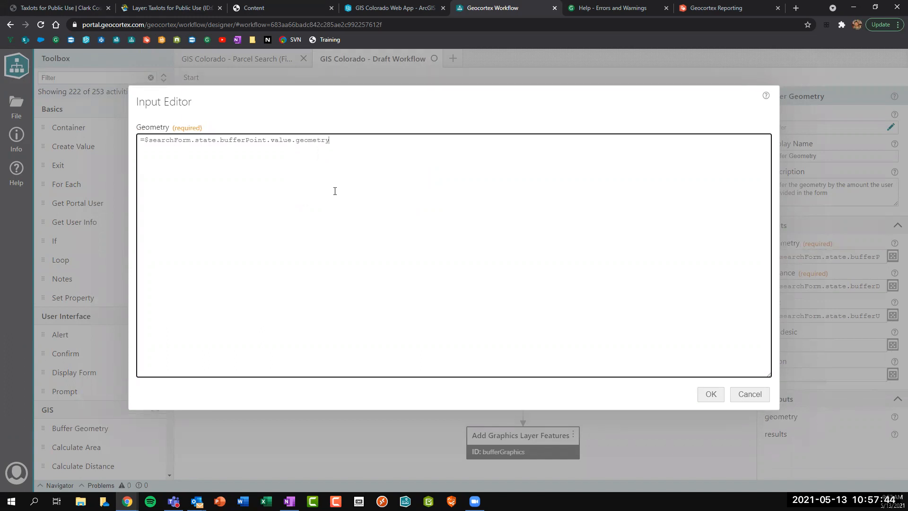
{"action": "type", "text": "[0]"}
{"action": "double_click", "coordinate": [335, 141]}
{"action": "left_click", "coordinate": [337, 141]}
{"action": "double_click", "coordinate": [335, 141]}
{"action": "left_click", "coordinate": [344, 141]}
{"action": "left_click_drag", "start_coordinate": [352, 142], "coordinate": [296, 141]}
{"action": "left_click", "coordinate": [358, 146]}
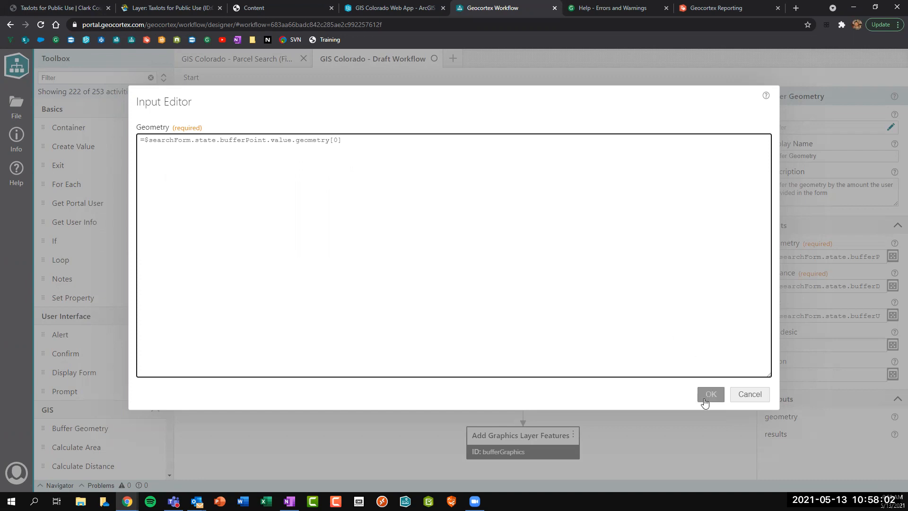
{"action": "left_click_drag", "start_coordinate": [332, 141], "coordinate": [337, 142]}
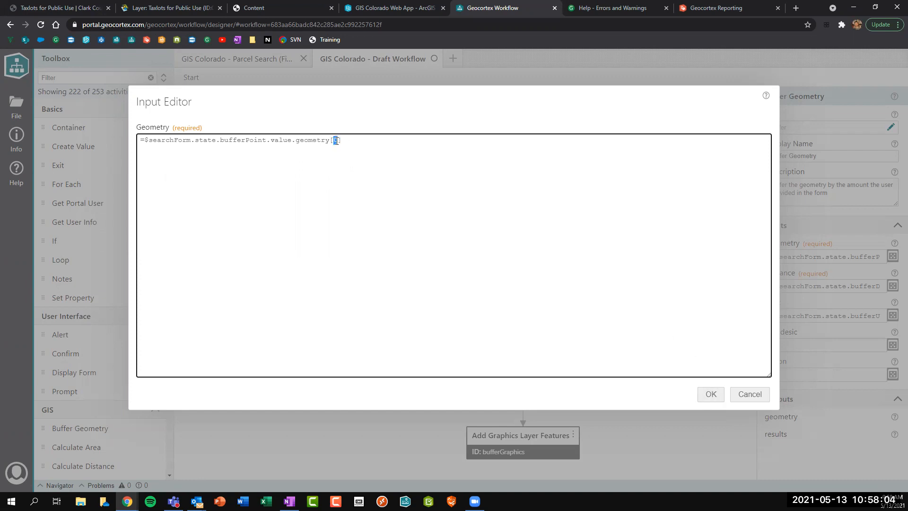
{"action": "left_click", "coordinate": [710, 395]}
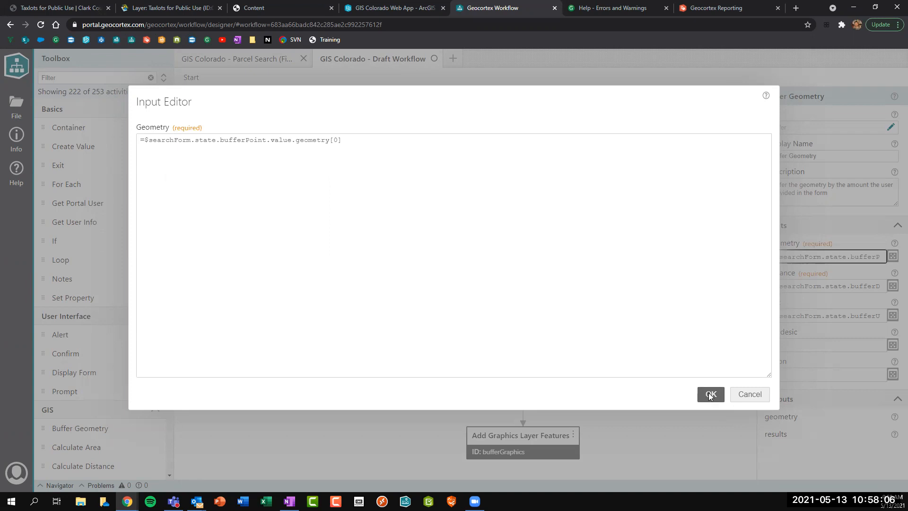
{"action": "double_click", "coordinate": [550, 208]}
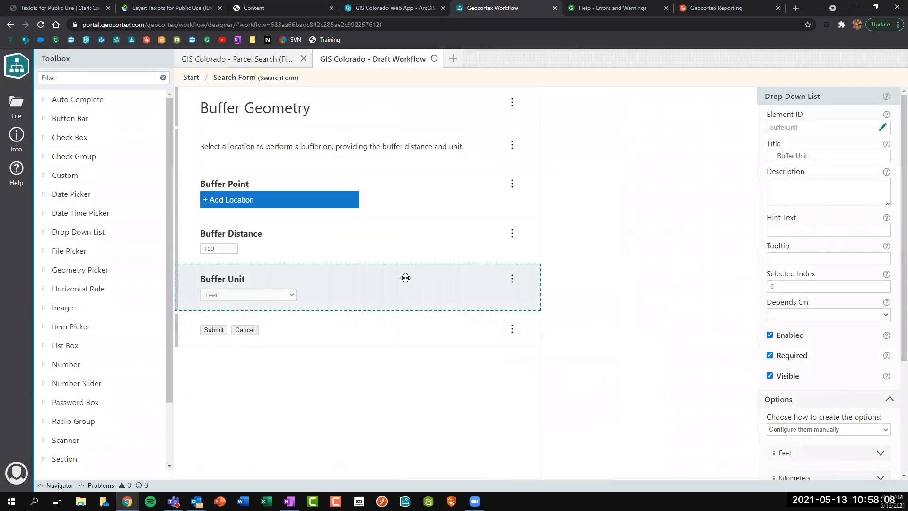
{"action": "left_click", "coordinate": [430, 208]}
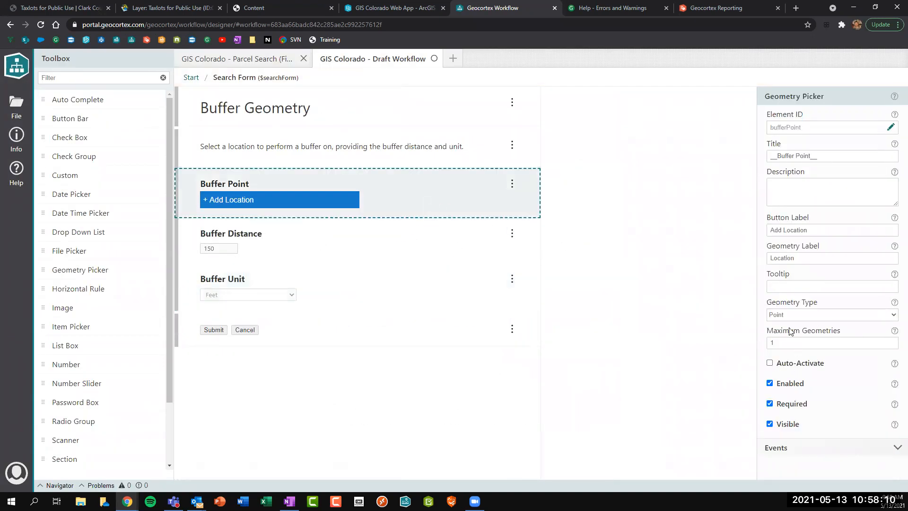
{"action": "left_click_drag", "start_coordinate": [767, 330], "coordinate": [842, 334]}
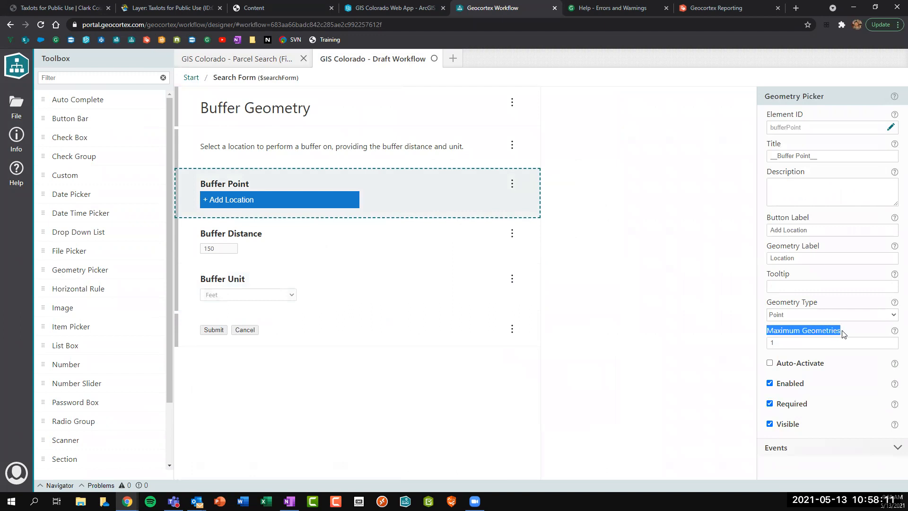
{"action": "left_click", "coordinate": [795, 344]}
{"action": "left_click_drag", "start_coordinate": [780, 344], "coordinate": [662, 353]}
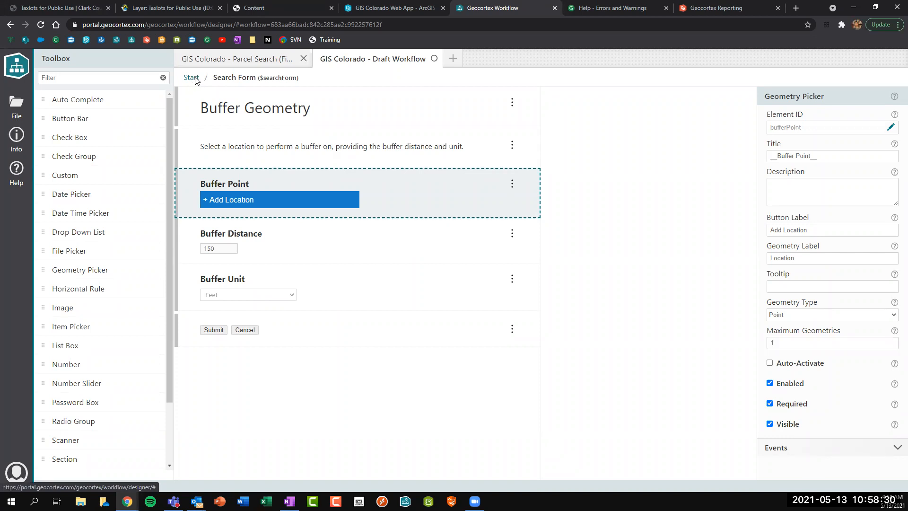
{"action": "left_click", "coordinate": [194, 79]}
Set Buffer Geometry's Distance input to =$searchForm.state.bufferDistance.value.numeric.
{"action": "left_click", "coordinate": [494, 257]}
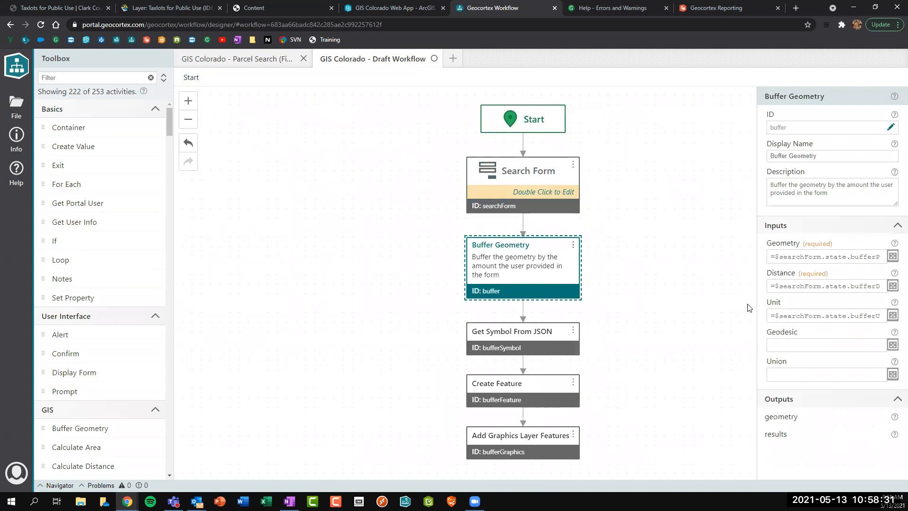
{"action": "left_click", "coordinate": [775, 286]}
{"action": "left_click", "coordinate": [893, 286]}
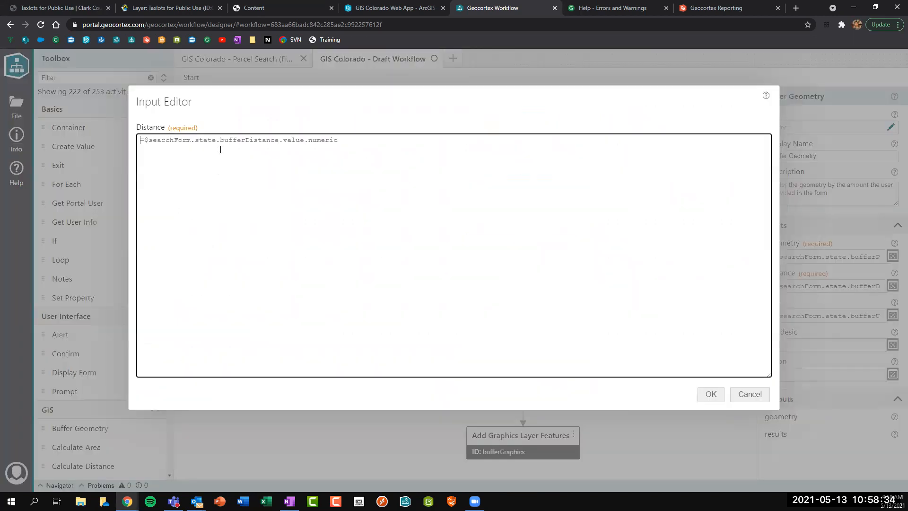
{"action": "left_click_drag", "start_coordinate": [219, 141], "coordinate": [392, 135]}
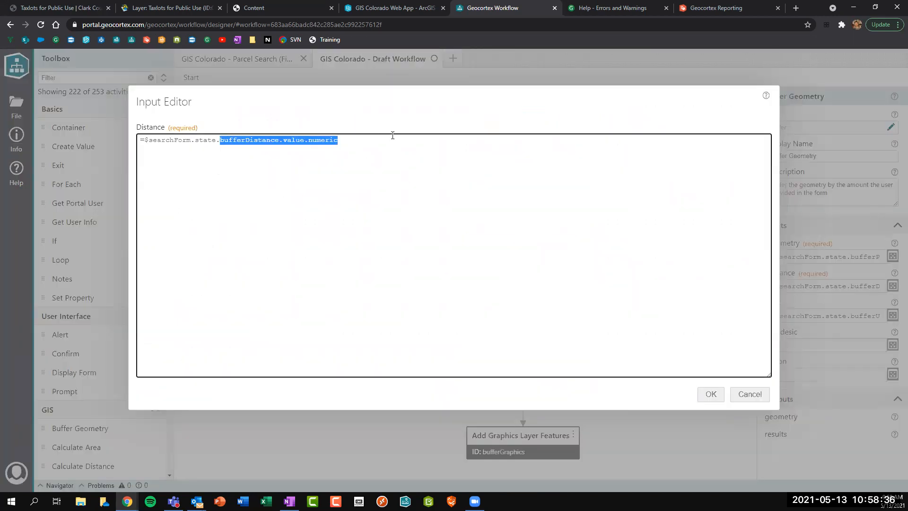
{"action": "type", "text": "b"}
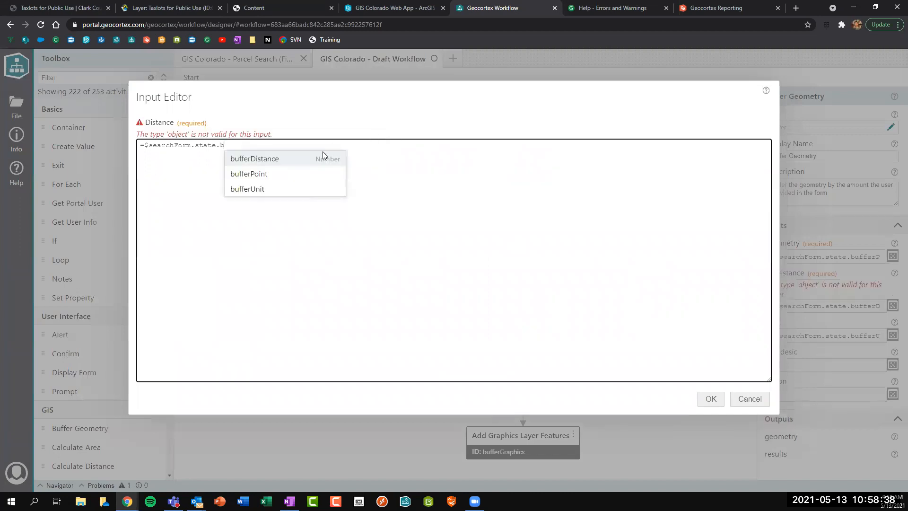
{"action": "left_click", "coordinate": [283, 159]}
{"action": "type", "text": "."}
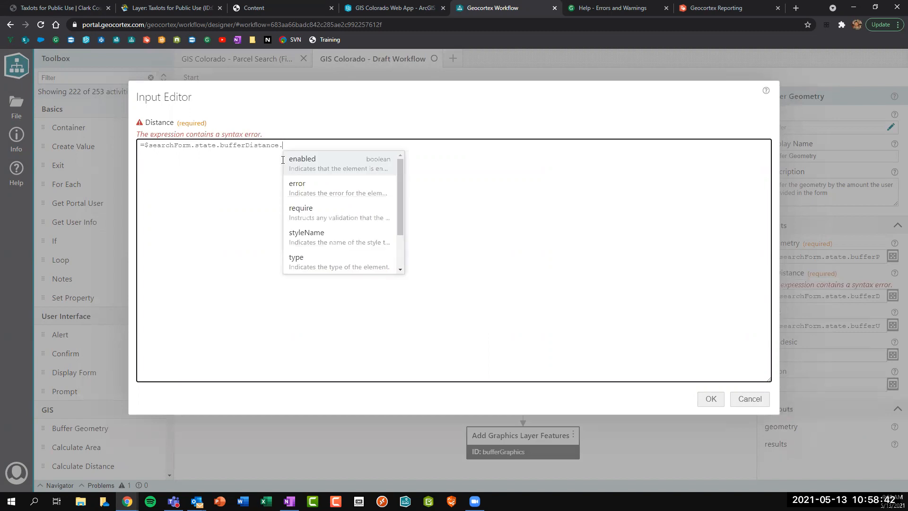
{"action": "key", "text": "Up"}
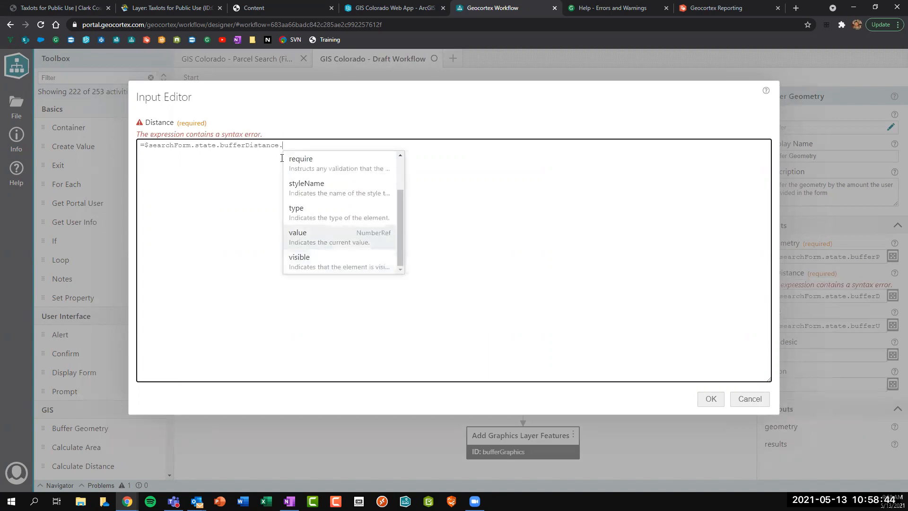
{"action": "left_click", "coordinate": [316, 237]}
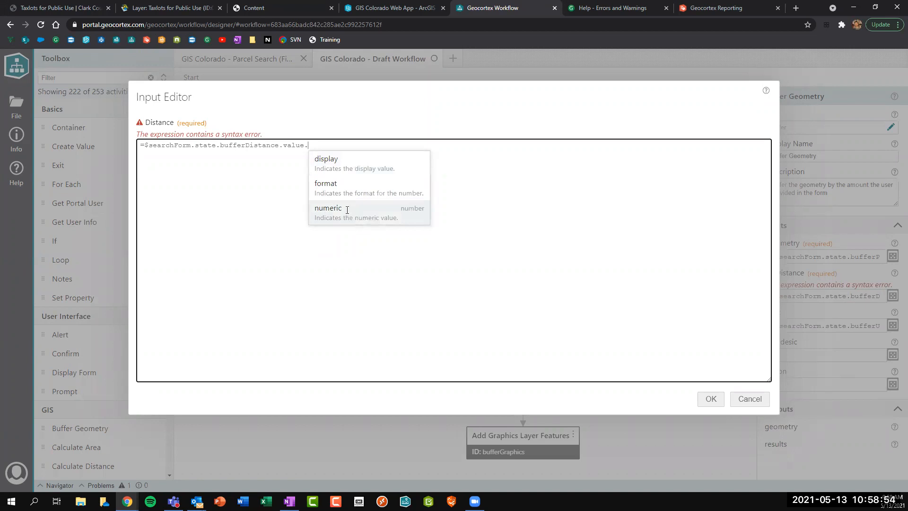
{"action": "left_click", "coordinate": [347, 211]}
{"action": "left_click_drag", "start_coordinate": [140, 140], "coordinate": [355, 138]}
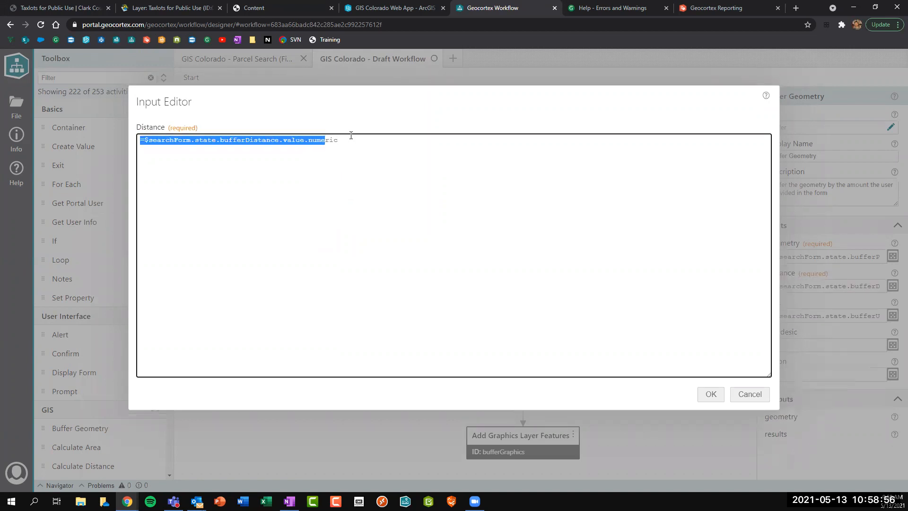
{"action": "left_click", "coordinate": [704, 394]}
Set the Unit input to =$searchForm.state.bufferUnit.value.
{"action": "left_click", "coordinate": [788, 303]}
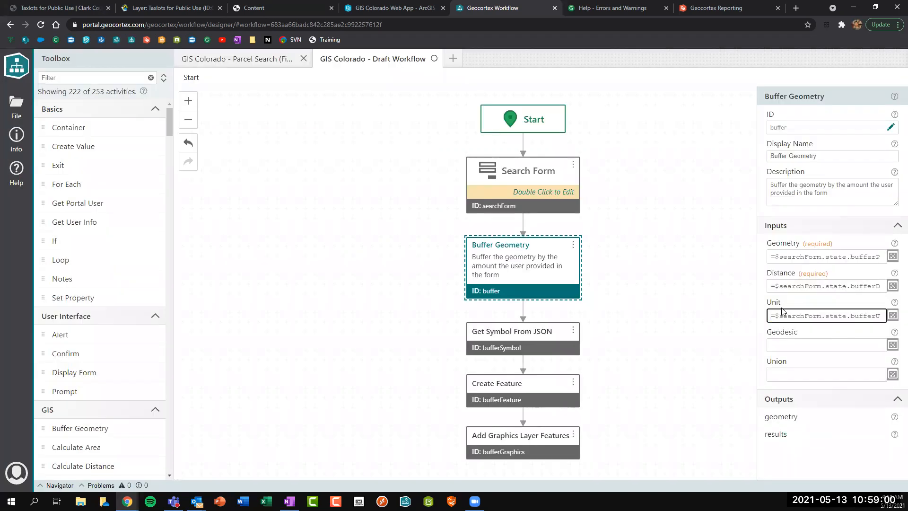
{"action": "left_click", "coordinate": [893, 315]}
{"action": "left_click_drag", "start_coordinate": [307, 170], "coordinate": [82, 147]}
{"action": "type", "text": "=s"}
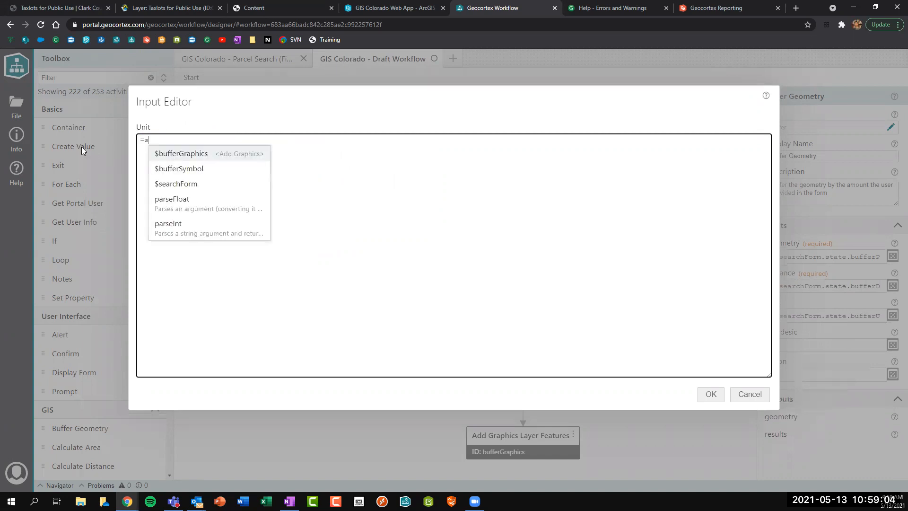
{"action": "key", "text": "Down"}
{"action": "key", "text": "Down"}
{"action": "key", "text": "Return"}
{"action": "type", "text": "."}
{"action": "key", "text": "Down"}
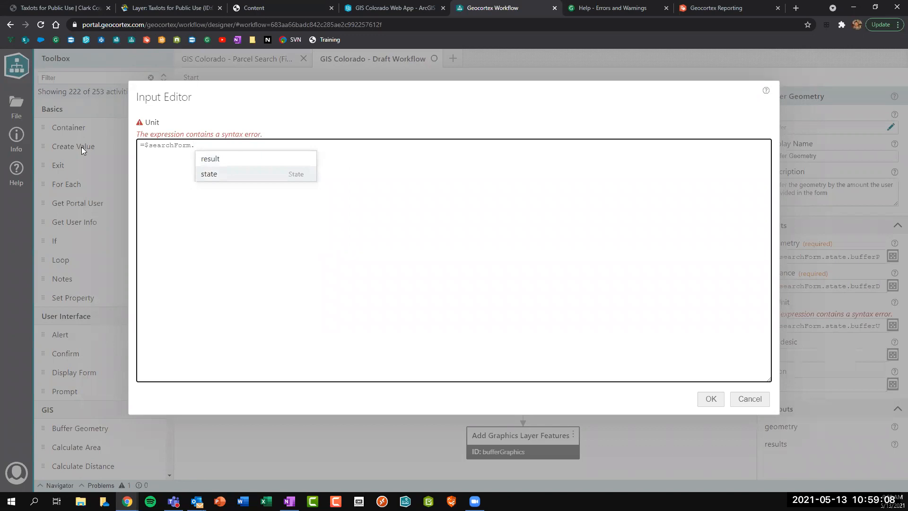
{"action": "key", "text": "Return"}
{"action": "type", "text": "."}
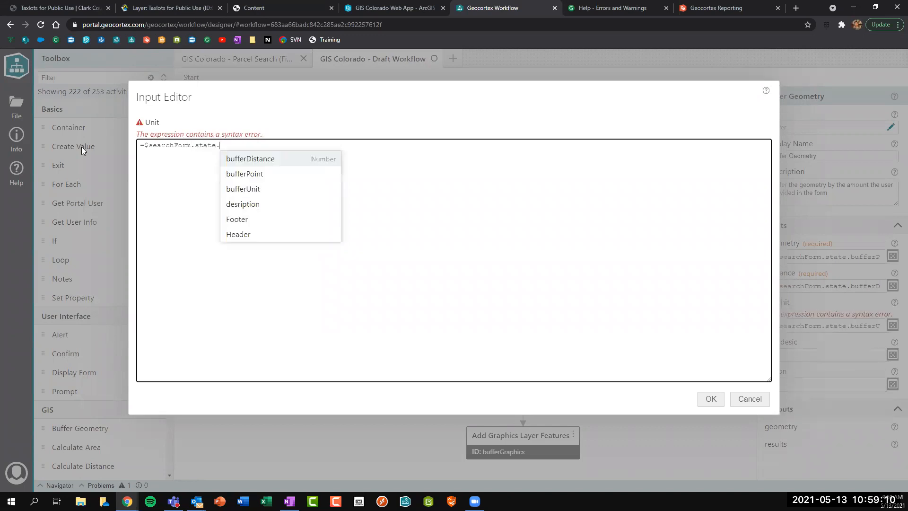
{"action": "key", "text": "Down"}
{"action": "key", "text": "Down"}
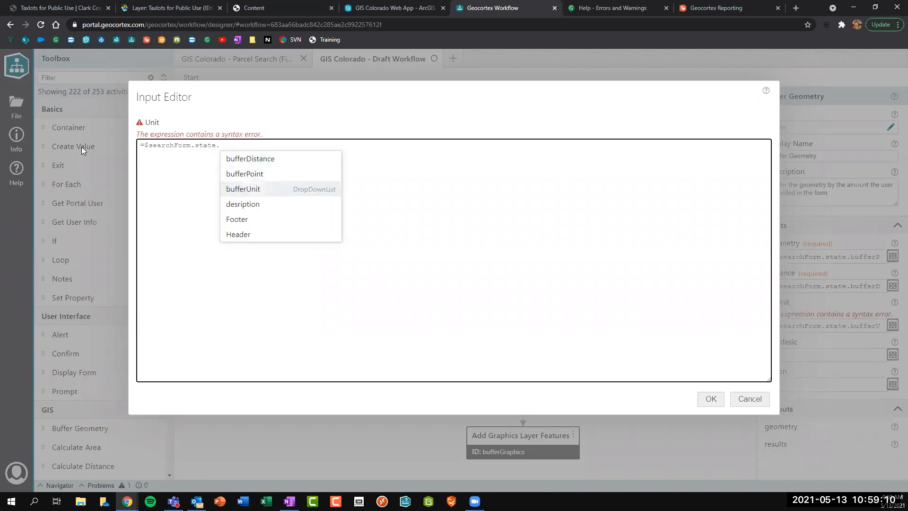
{"action": "left_click", "coordinate": [265, 189]}
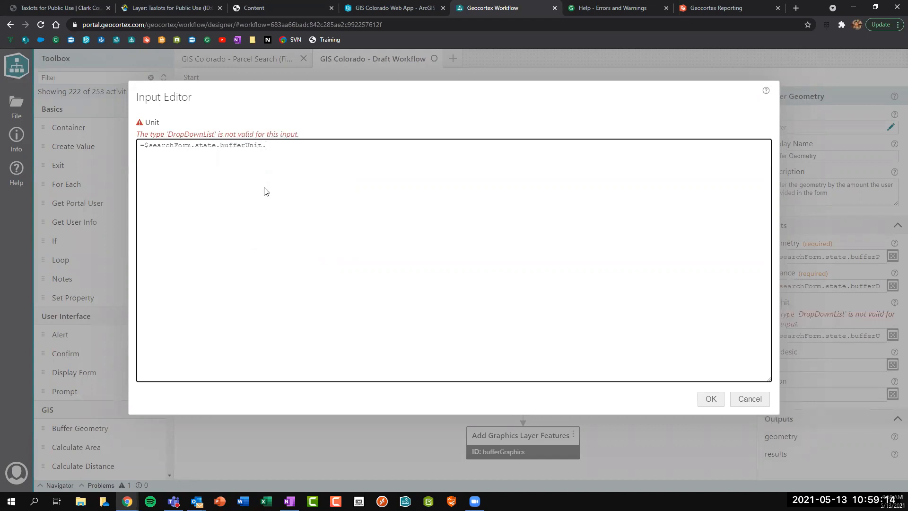
{"action": "type", "text": "."}
{"action": "scroll", "coordinate": [284, 194], "scroll_direction": "down", "scroll_amount": 2}
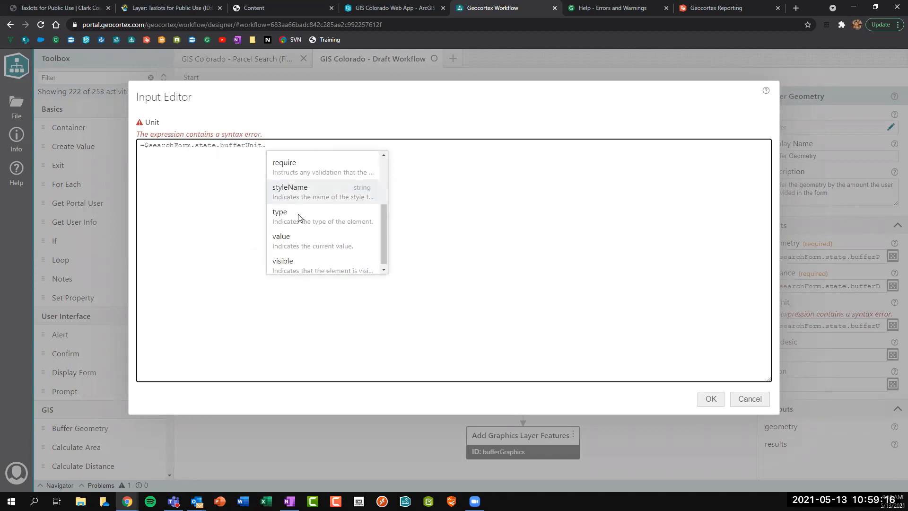
{"action": "left_click", "coordinate": [301, 243]}
{"action": "left_click", "coordinate": [711, 398]}
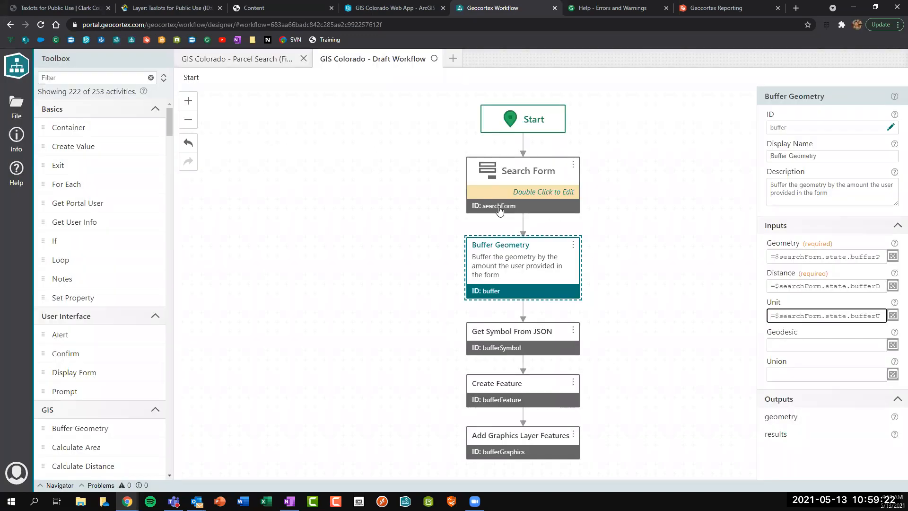
Review the Search Form's Buffer Point, Buffer Distance and Buffer Unit fields.
{"action": "left_click", "coordinate": [497, 206]}
{"action": "double_click", "coordinate": [498, 208]}
{"action": "left_click", "coordinate": [386, 211]}
{"action": "left_click", "coordinate": [382, 241]}
{"action": "left_click", "coordinate": [384, 279]}
{"action": "left_click", "coordinate": [383, 207]}
Check the Buffer Geometry's geometry output help, then return to the GIS Colorado web app.
{"action": "left_click", "coordinate": [192, 78]}
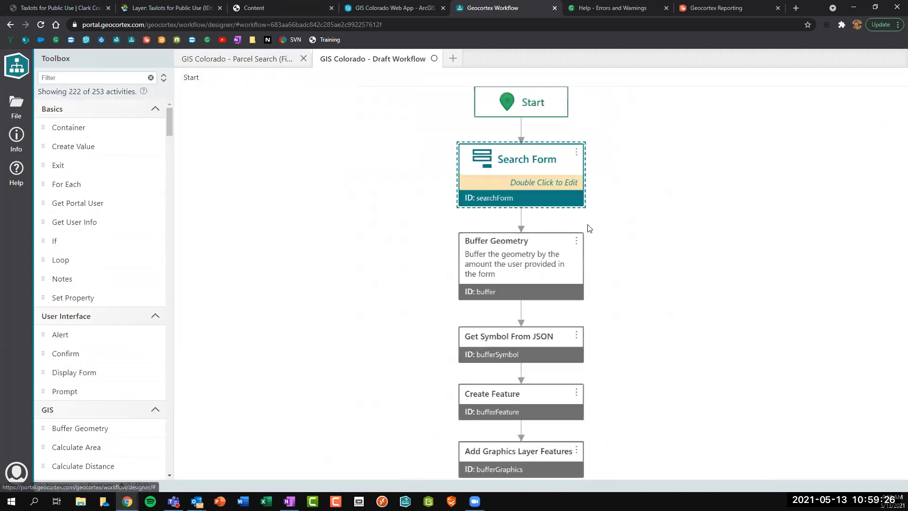
{"action": "left_click", "coordinate": [508, 240]}
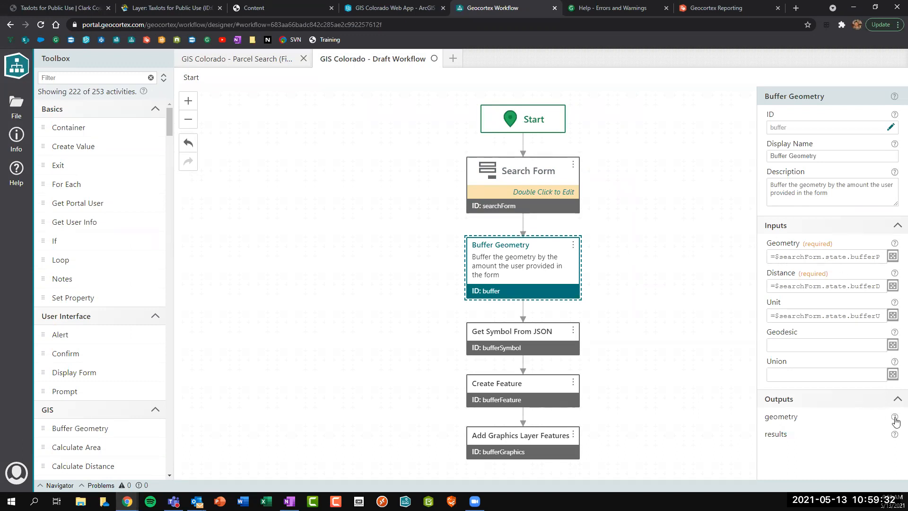
{"action": "mouse_move", "coordinate": [895, 420]}
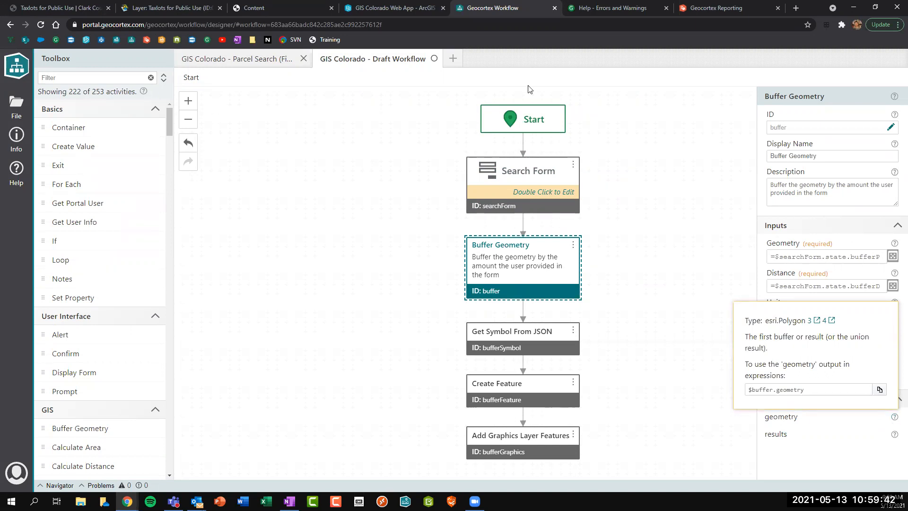
{"action": "left_click", "coordinate": [383, 3]}
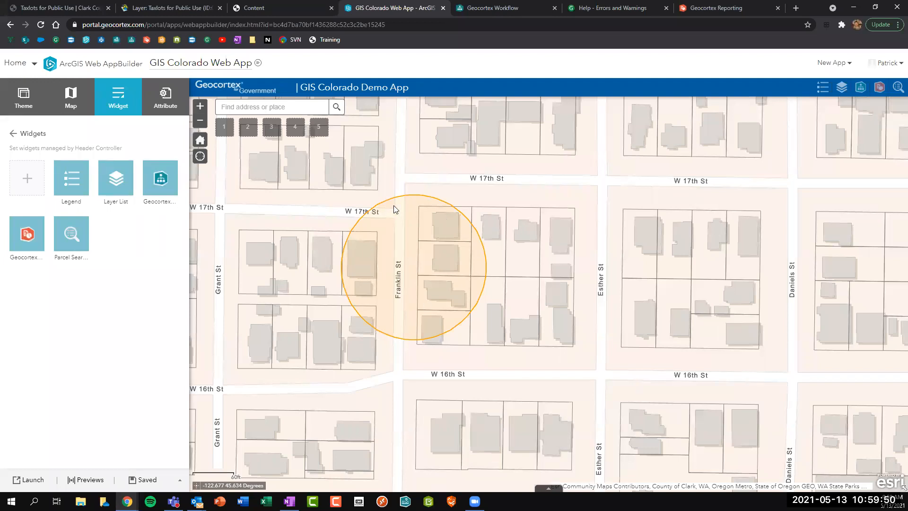
Search Google for 'esri javascript symbol playground' and open the ArcGIS Developers Symbol Playground result.
{"action": "left_click", "coordinate": [795, 8]}
{"action": "type", "text": "esri java"}
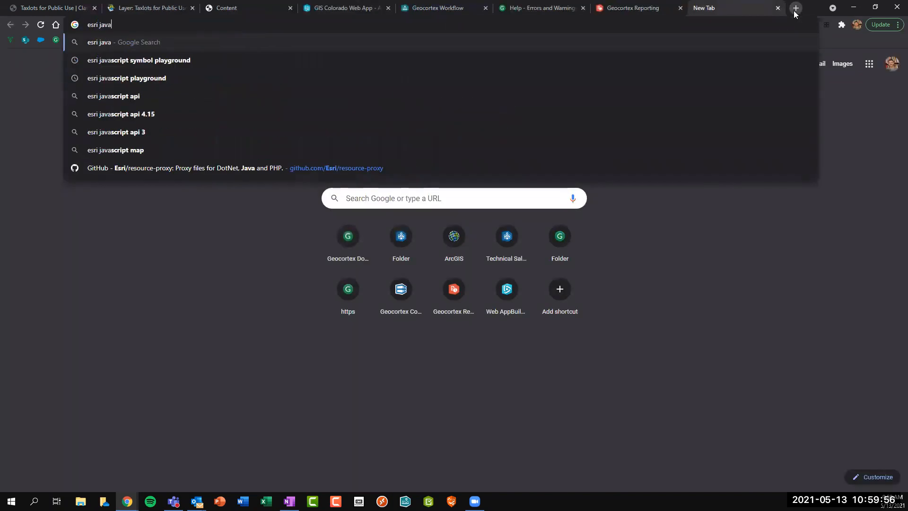
{"action": "key", "text": "Down"}
{"action": "key", "text": "Down"}
{"action": "key", "text": "Up"}
{"action": "key", "text": "Return"}
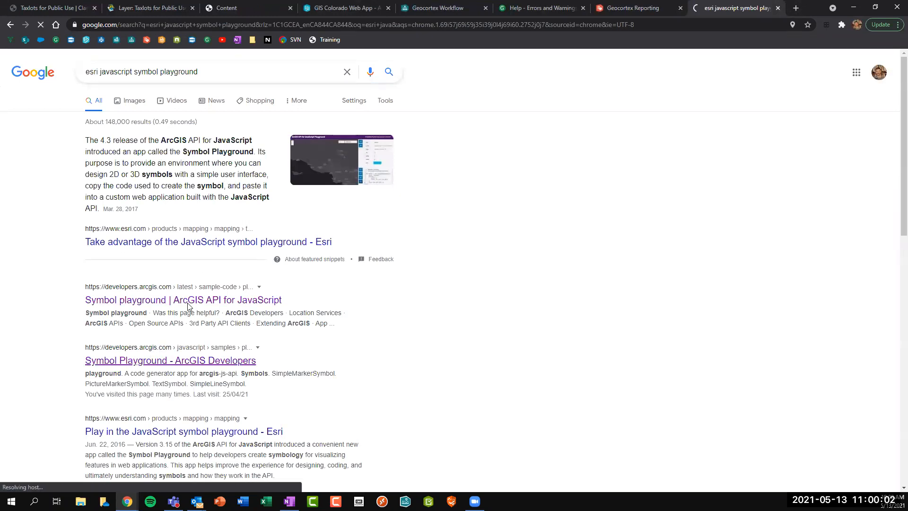
{"action": "left_click", "coordinate": [154, 359]}
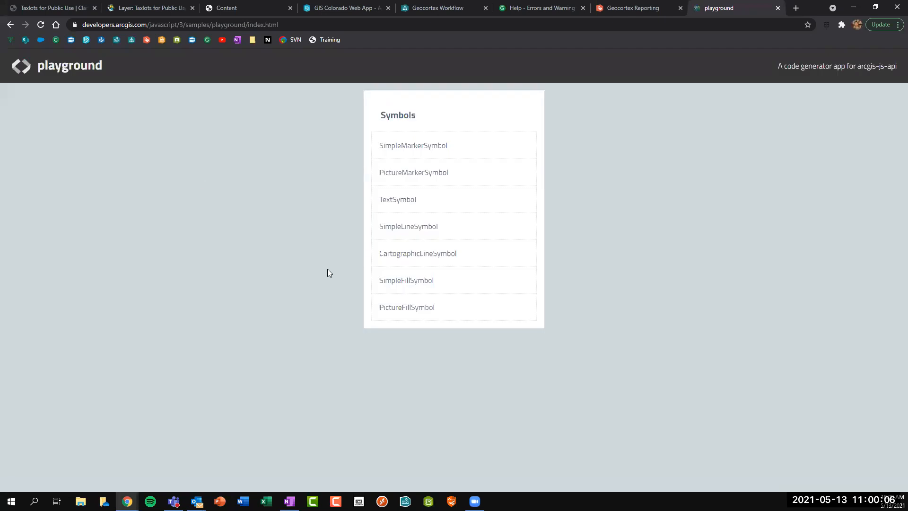
In the SimpleFillSymbol playground, keep a solid fill and make the outline dark green [38,115,0,1].
{"action": "left_click", "coordinate": [395, 283]}
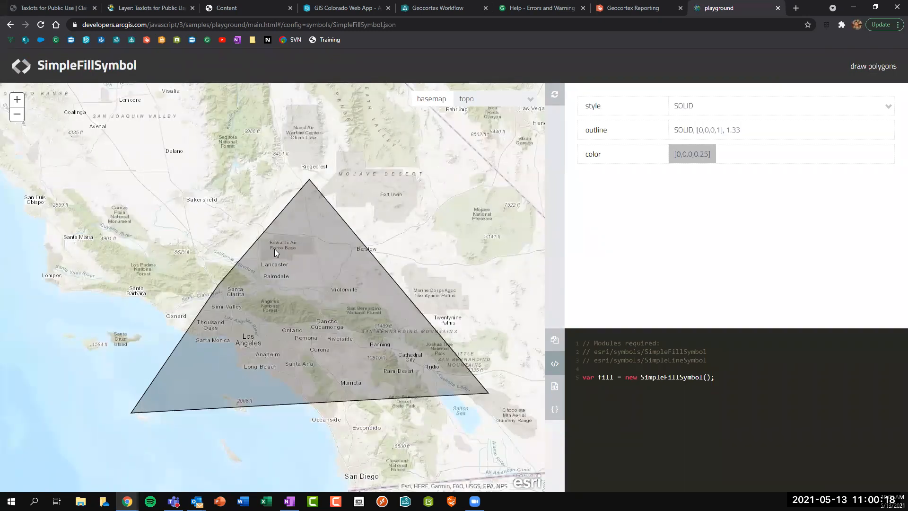
{"action": "left_click", "coordinate": [694, 112]}
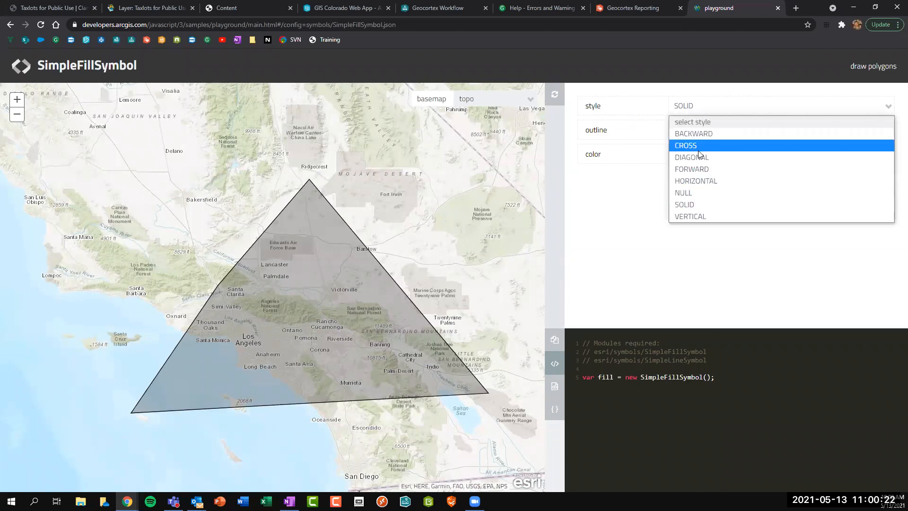
{"action": "left_click", "coordinate": [699, 207]}
{"action": "left_click", "coordinate": [624, 134]}
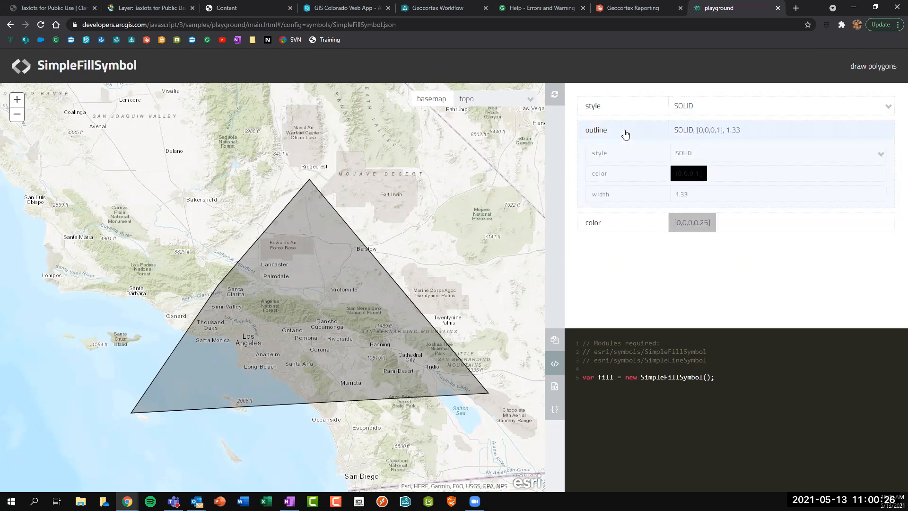
{"action": "left_click", "coordinate": [690, 174]}
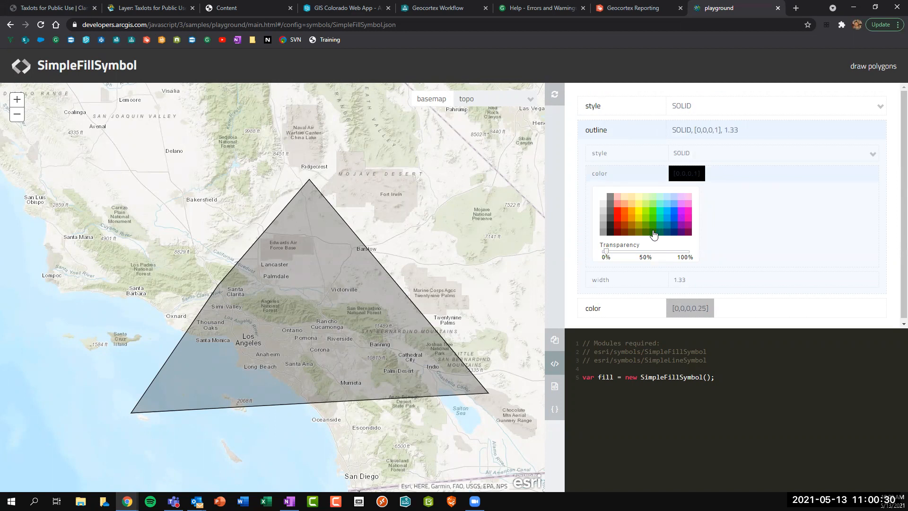
{"action": "left_click", "coordinate": [653, 232]}
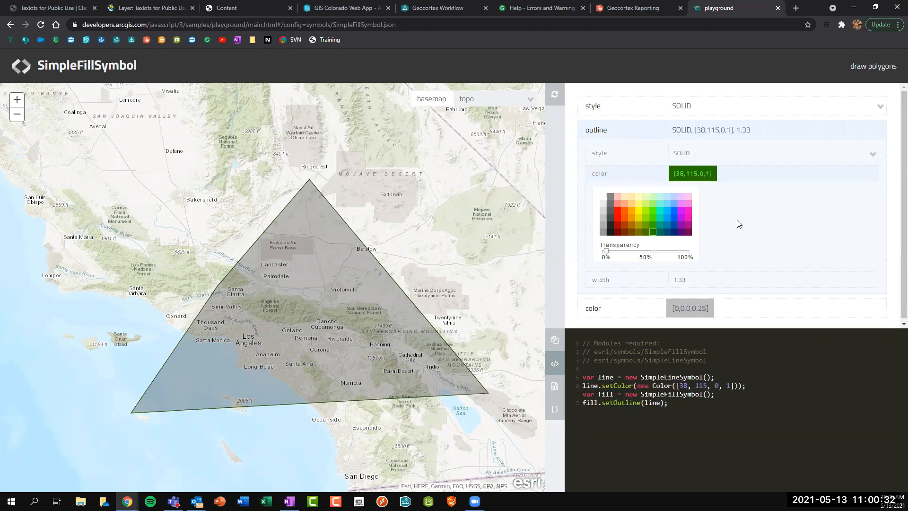
{"action": "left_click", "coordinate": [604, 179]}
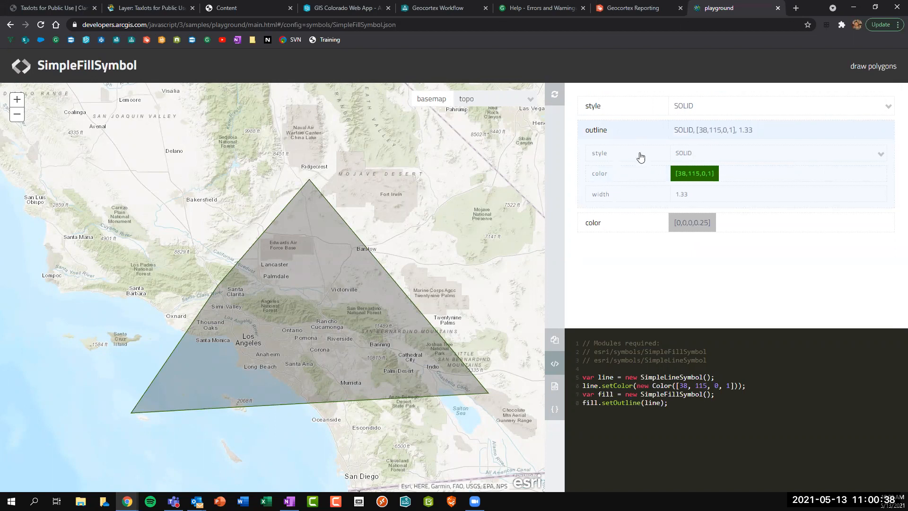
Make the outline dashed and the fill translucent green [56,168,0,0.25].
{"action": "left_click", "coordinate": [717, 154]}
{"action": "left_click", "coordinate": [701, 176]}
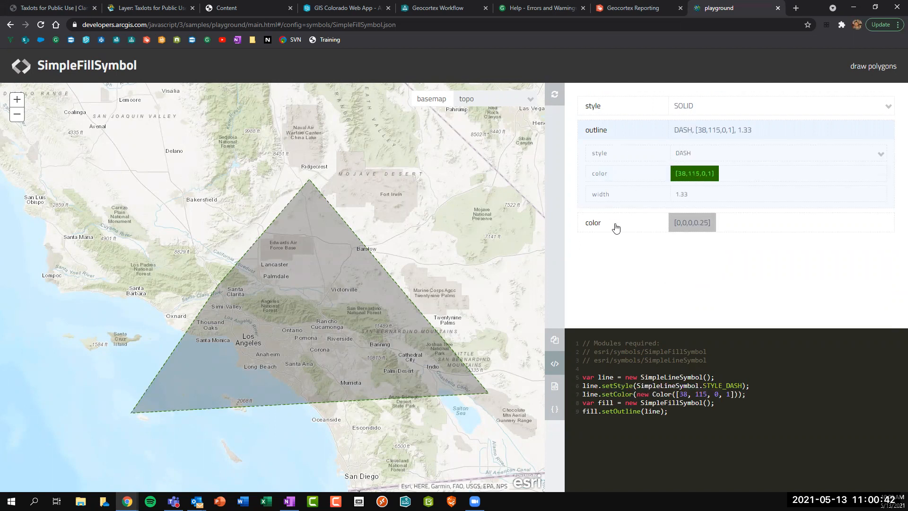
{"action": "left_click", "coordinate": [615, 227]}
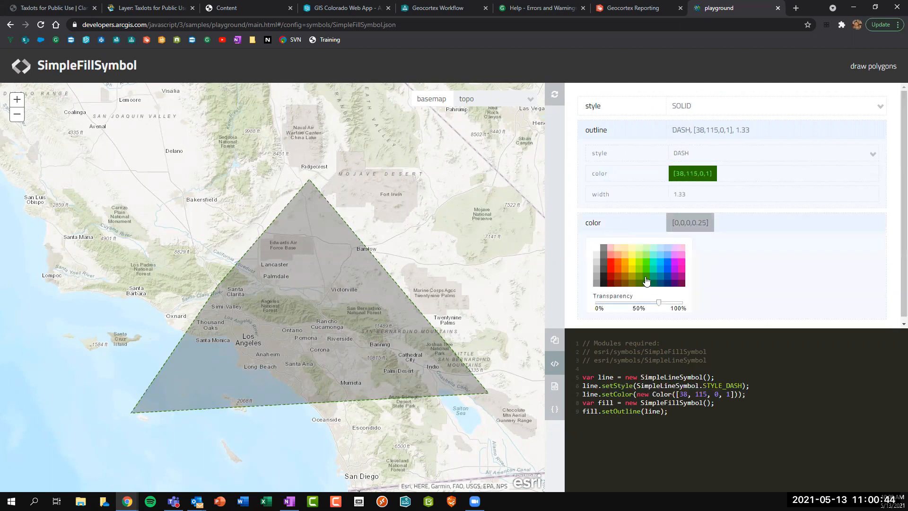
{"action": "left_click", "coordinate": [646, 279]}
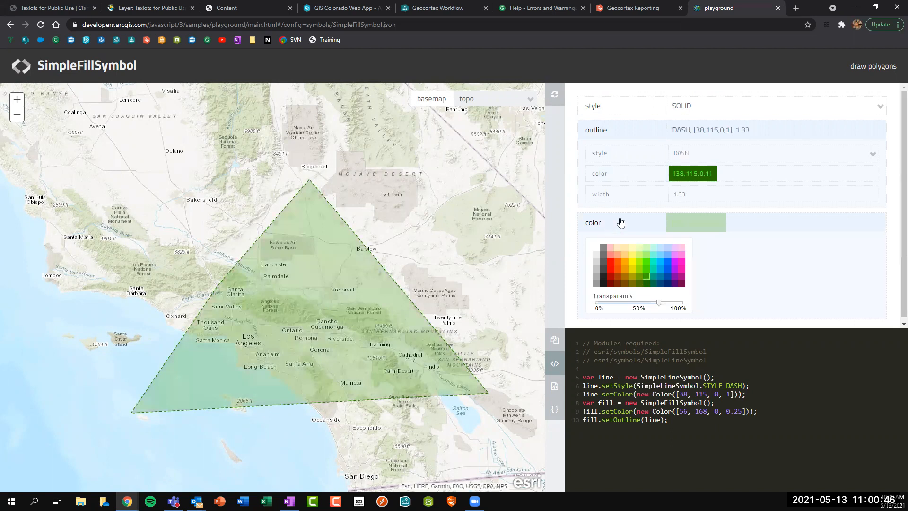
{"action": "left_click", "coordinate": [617, 222]}
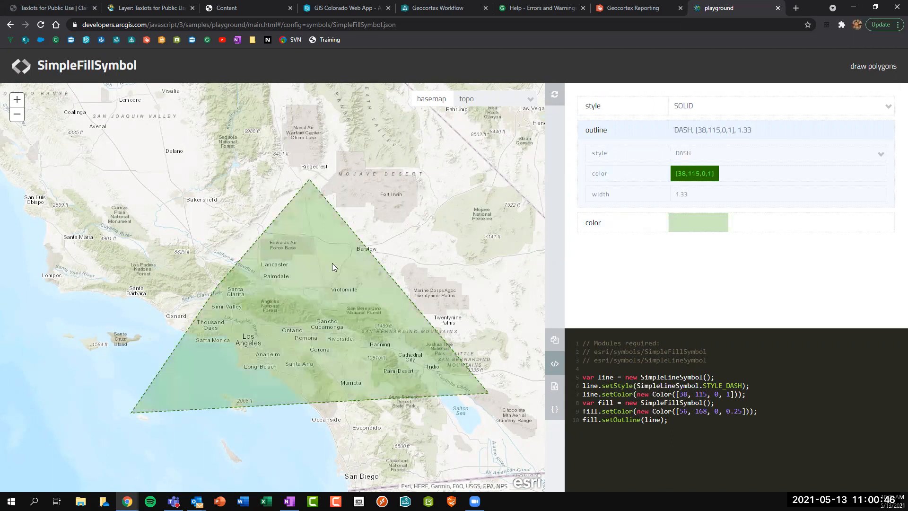
Show the symbol JSON, review its [56,168,0,64] fill and dashed outline colours, and select it all.
{"action": "left_click", "coordinate": [556, 409]}
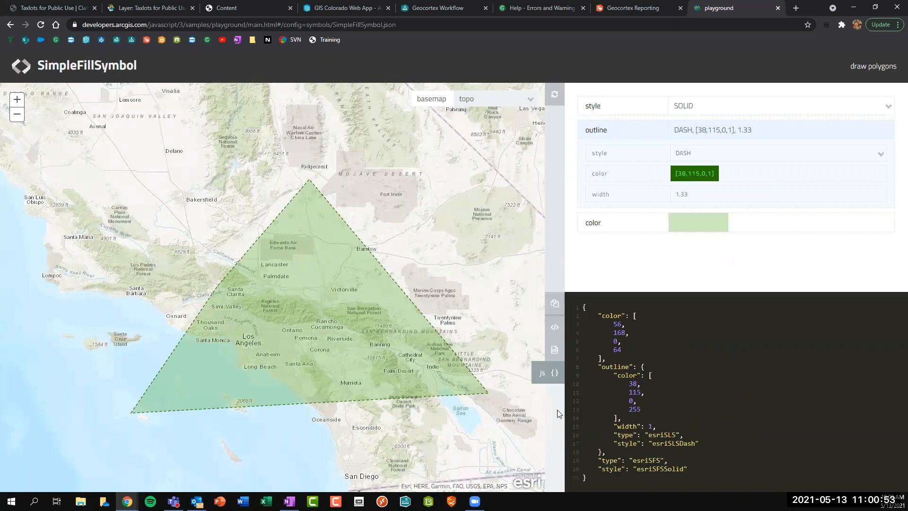
{"action": "double_click", "coordinate": [617, 325]}
{"action": "mouse_move", "coordinate": [614, 333]}
{"action": "left_mouse_down"}
{"action": "mouse_move", "coordinate": [623, 334]}
{"action": "mouse_move", "coordinate": [616, 339]}
{"action": "left_mouse_up"}
{"action": "double_click", "coordinate": [617, 350]}
{"action": "left_click_drag", "start_coordinate": [630, 385], "coordinate": [633, 393]}
{"action": "left_click", "coordinate": [555, 376]}
{"action": "double_click", "coordinate": [554, 376]}
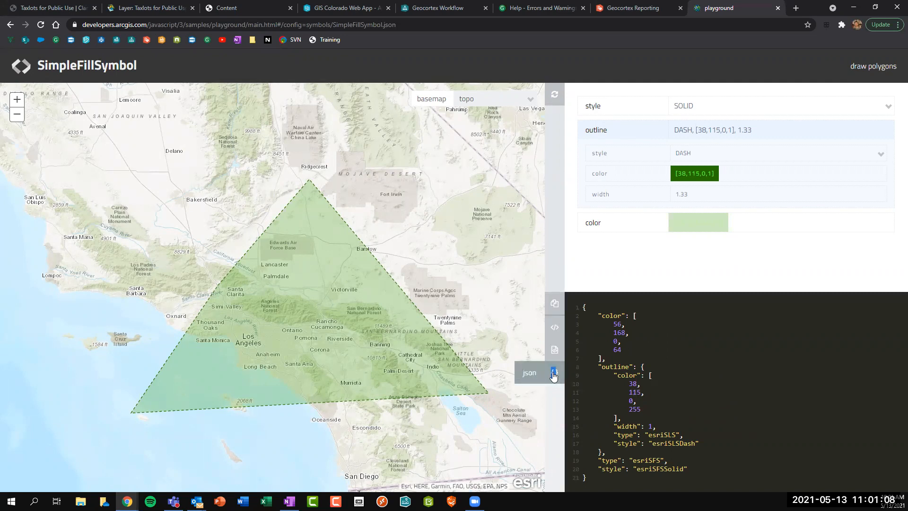
{"action": "left_click", "coordinate": [630, 358]}
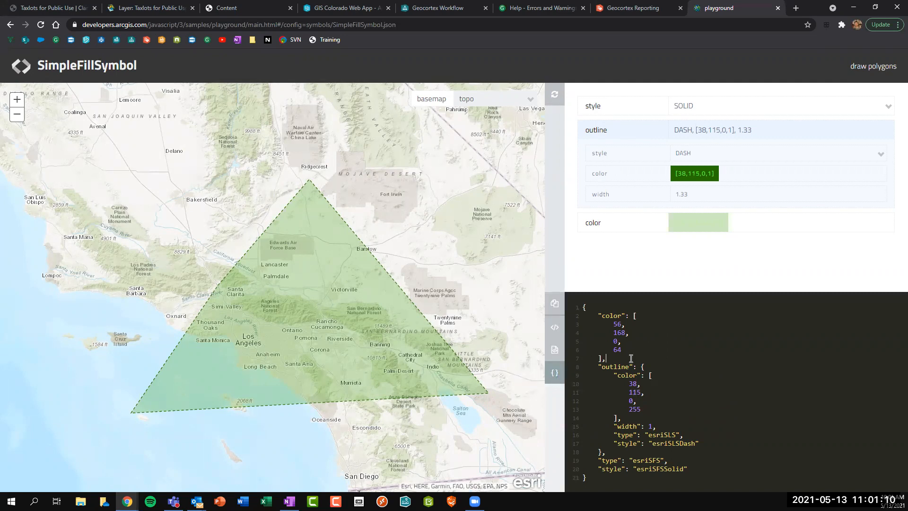
{"action": "key", "text": "ctrl+a"}
{"action": "key", "text": "ctrl+c"}
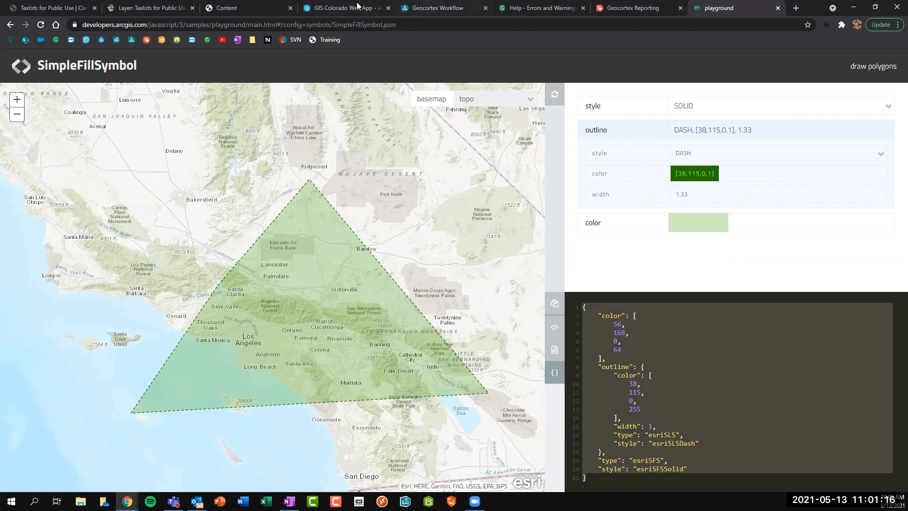
Replace Get Symbol From JSON's Json with the green fill [56,168,0,64] and esriSLSDash outline [38,115,0,255].
{"action": "left_click", "coordinate": [431, 8]}
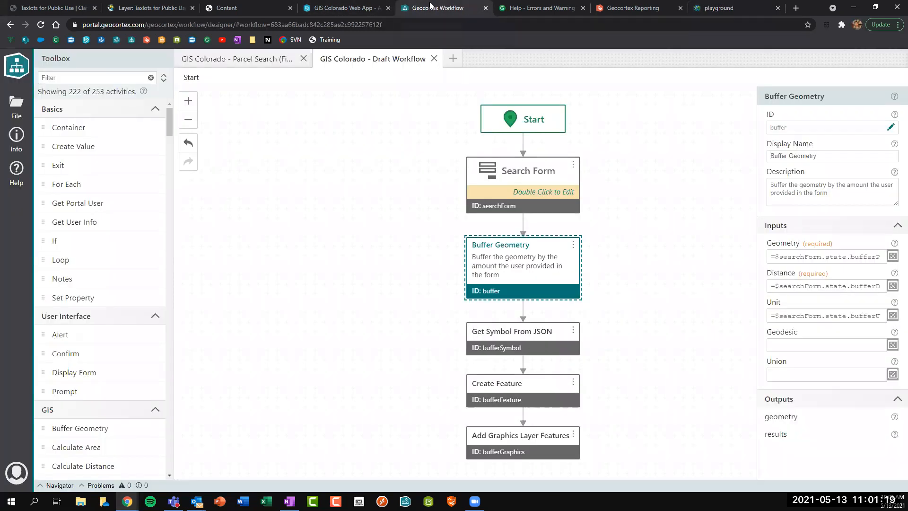
{"action": "left_click", "coordinate": [523, 334]}
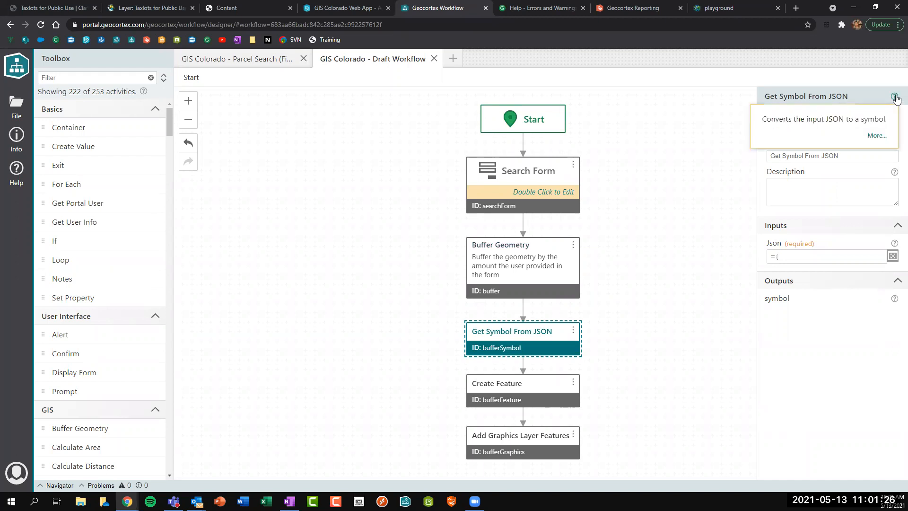
{"action": "left_click", "coordinate": [893, 255]}
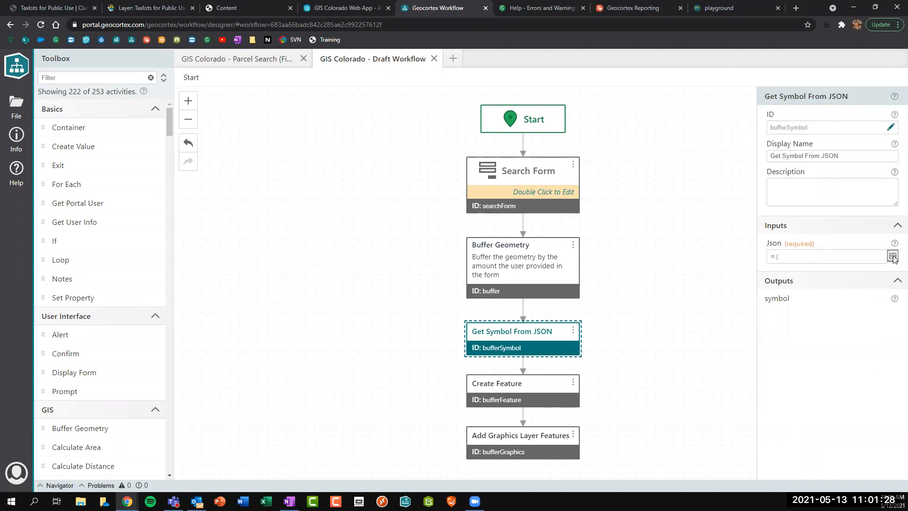
{"action": "left_click_drag", "start_coordinate": [164, 243], "coordinate": [103, 112]}
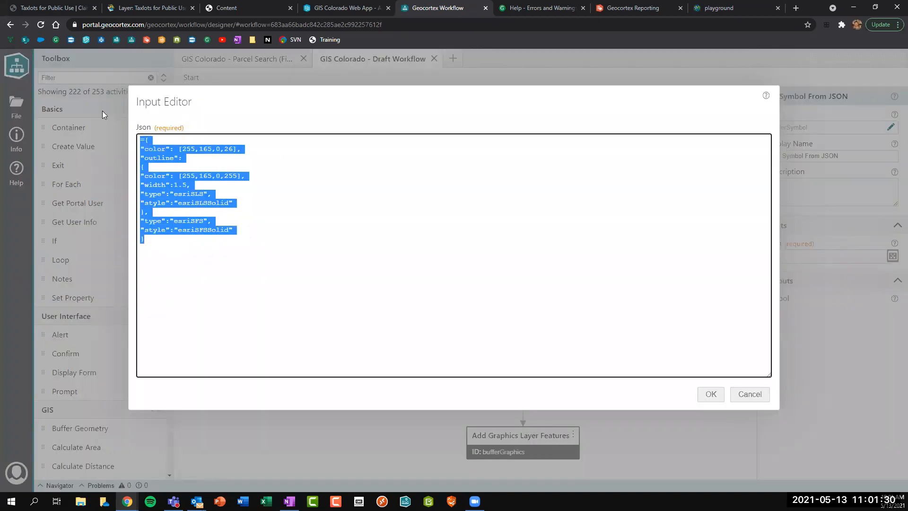
{"action": "key", "text": "Delete"}
{"action": "key", "text": "ctrl+v"}
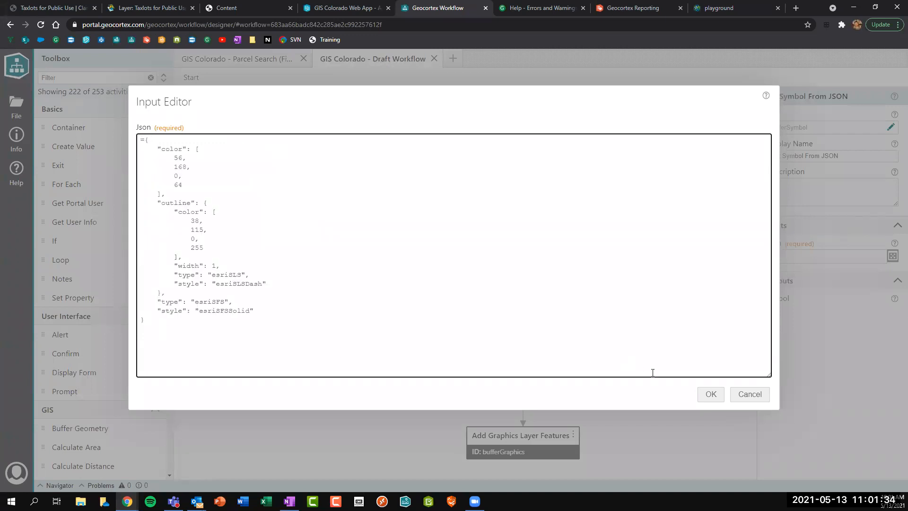
{"action": "left_click", "coordinate": [710, 395]}
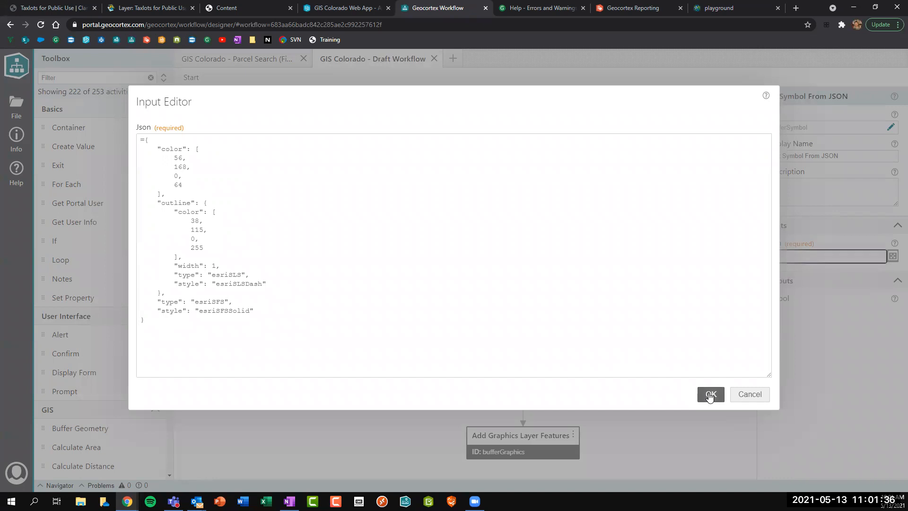
{"action": "left_click", "coordinate": [405, 332]}
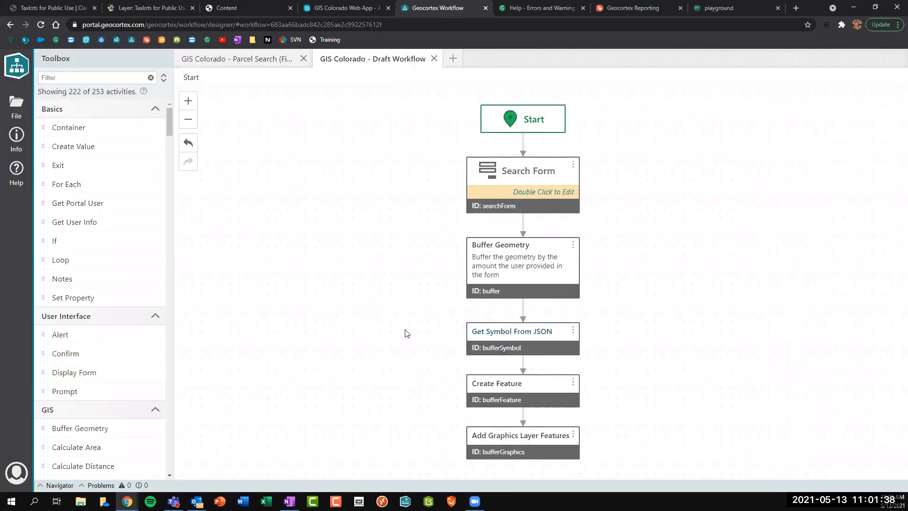
Run Buffer Geometry in the web app at W 17th St and Esther St to see the green dashed circle.
{"action": "left_click", "coordinate": [353, 7]}
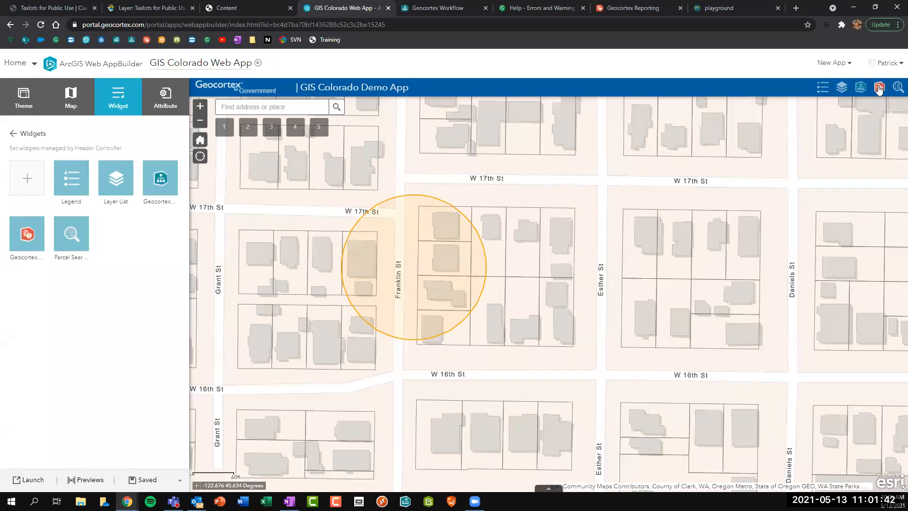
{"action": "left_click", "coordinate": [897, 87]}
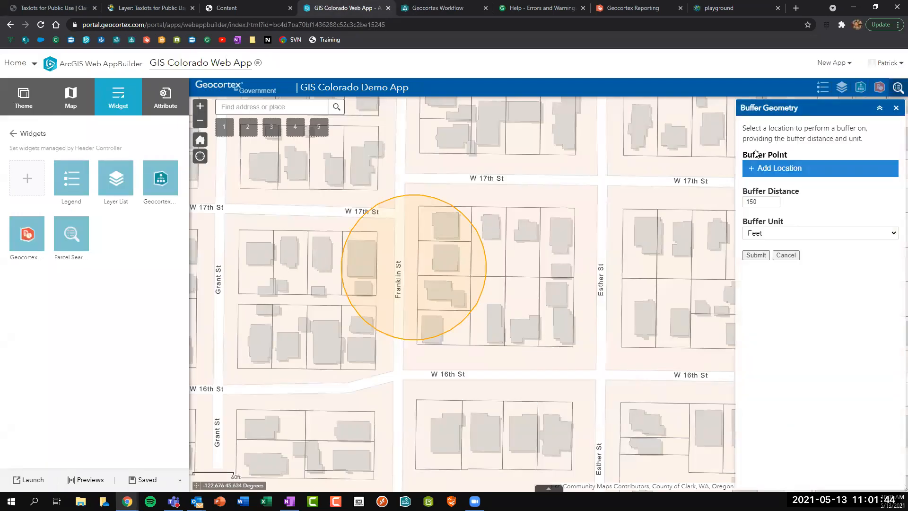
{"action": "left_click", "coordinate": [756, 169]}
{"action": "left_click", "coordinate": [599, 185]}
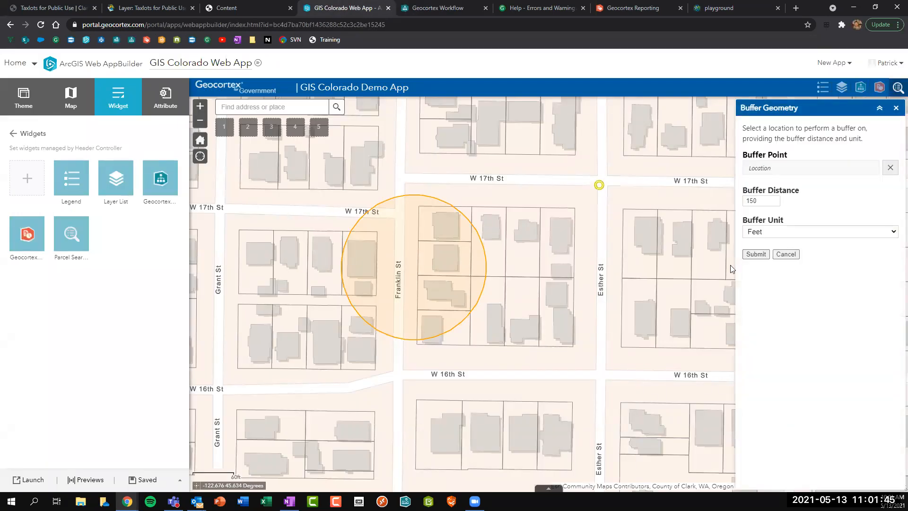
{"action": "left_click", "coordinate": [755, 255]}
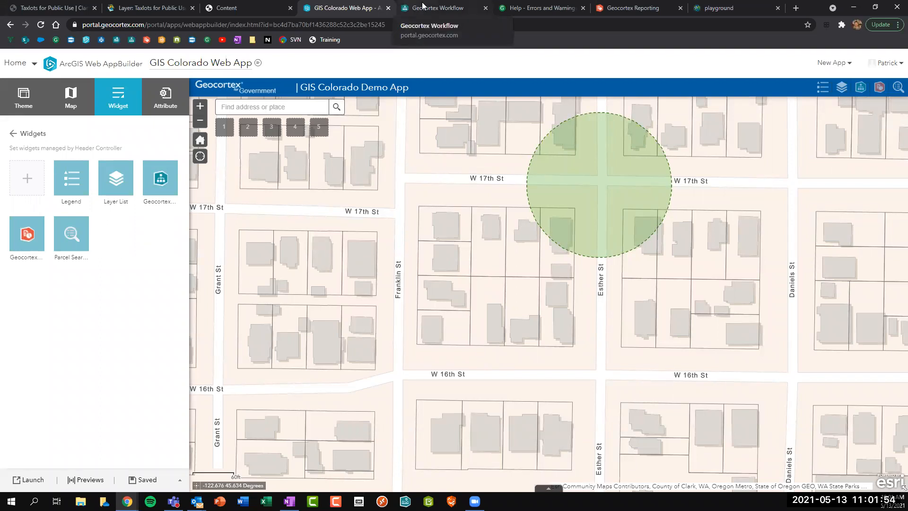
{"action": "left_click_drag", "start_coordinate": [598, 210], "coordinate": [561, 252]}
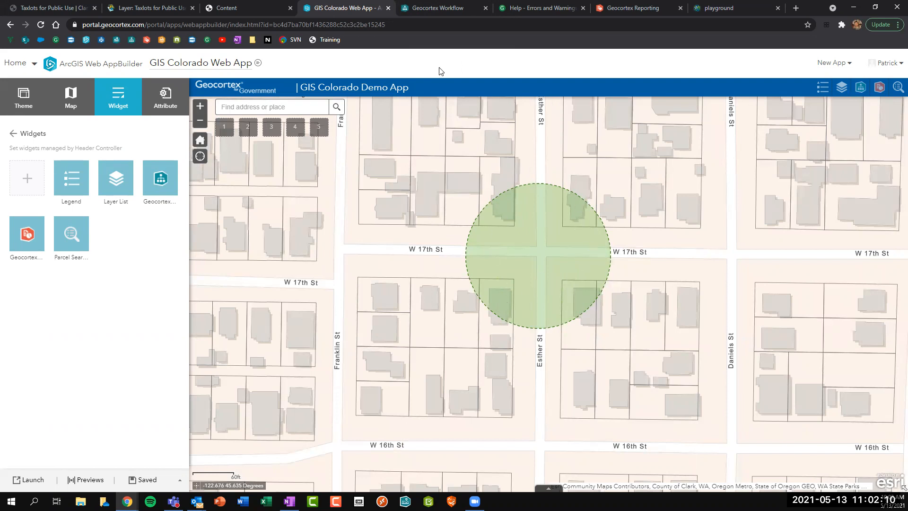
{"action": "left_click", "coordinate": [437, 8]}
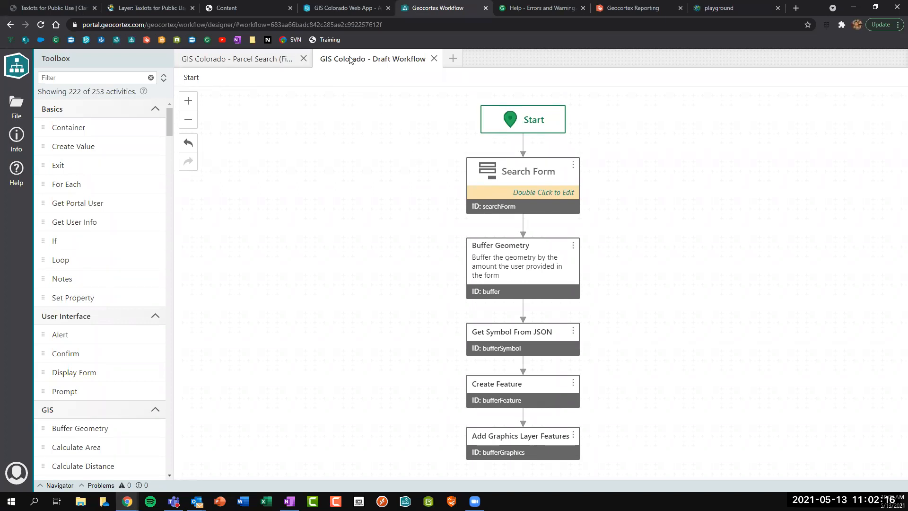
{"action": "left_click", "coordinate": [521, 188]}
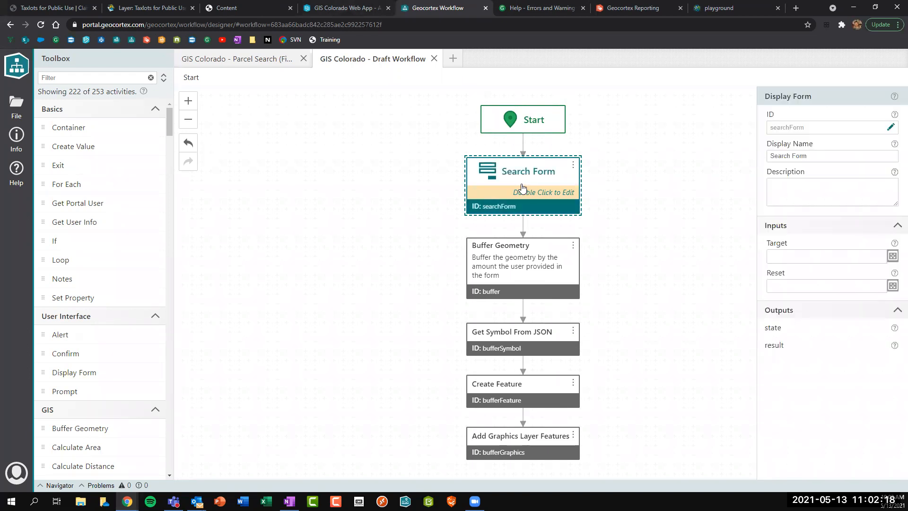
Open the Search Form's button bar, adding and then deleting an extra Button1.
{"action": "double_click", "coordinate": [522, 188]}
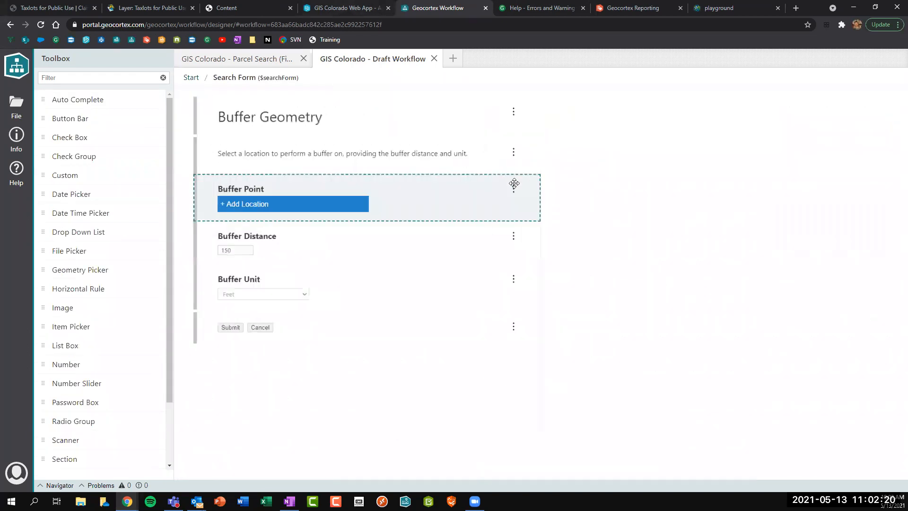
{"action": "left_click", "coordinate": [218, 329]}
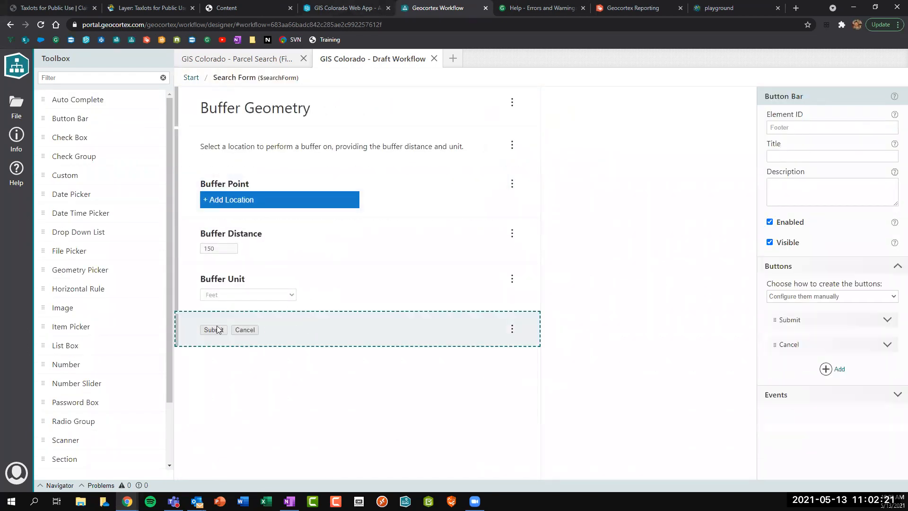
{"action": "left_click", "coordinate": [376, 200]}
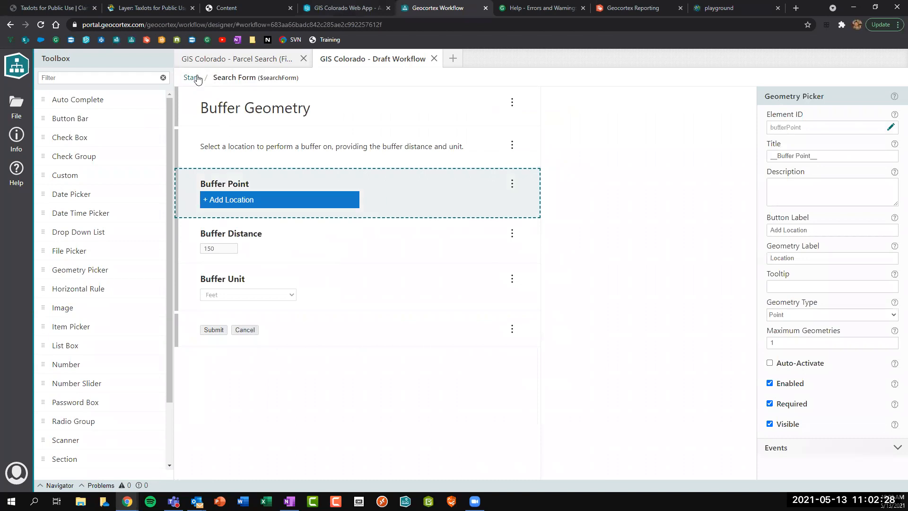
{"action": "left_click", "coordinate": [305, 330]}
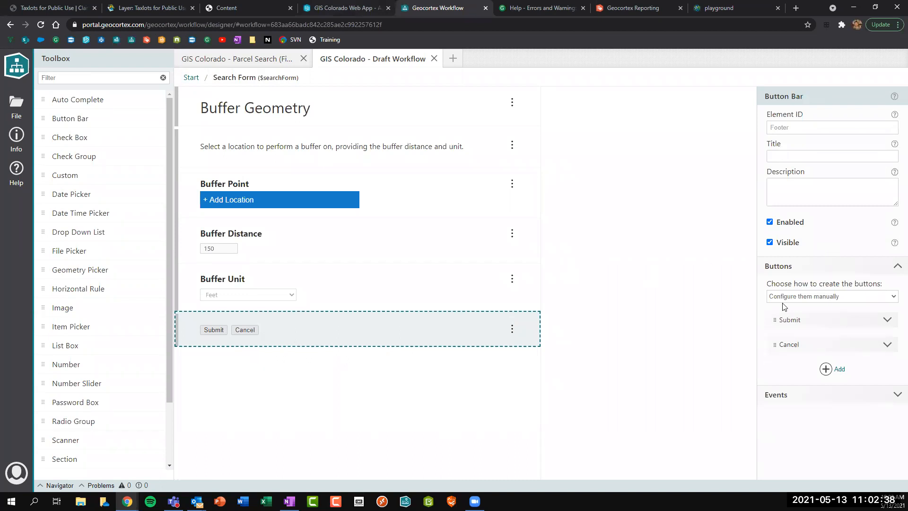
{"action": "left_click", "coordinate": [825, 368]}
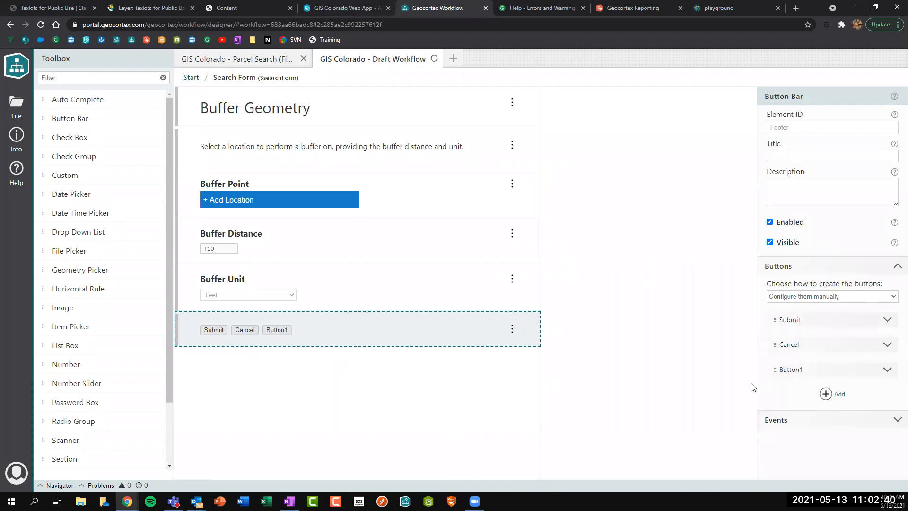
{"action": "left_click", "coordinate": [883, 373]}
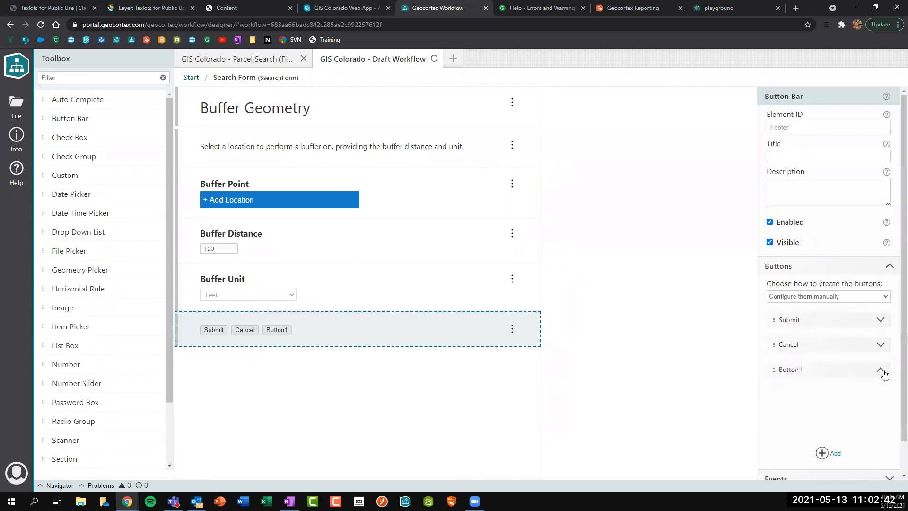
{"action": "scroll", "coordinate": [827, 408], "scroll_direction": "down", "scroll_amount": 1}
{"action": "left_click", "coordinate": [823, 461]}
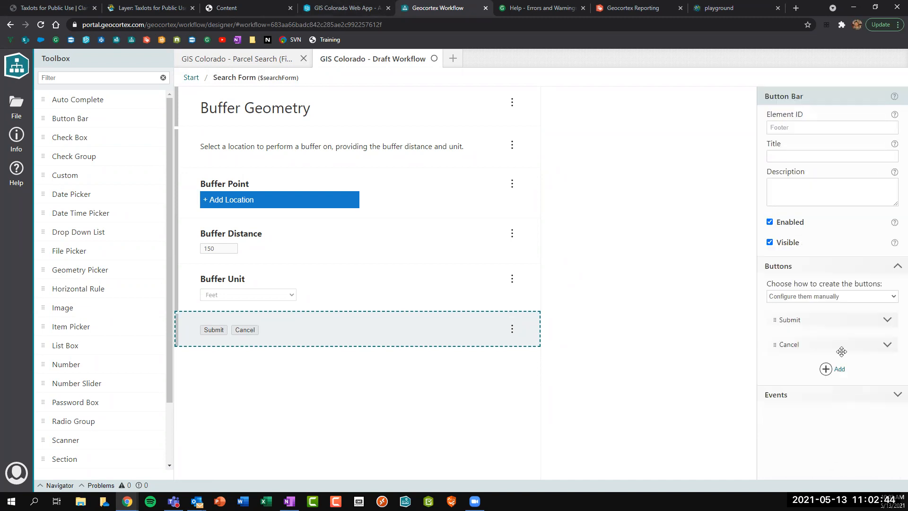
Change the Submit button's label to Search and its value to search.
{"action": "left_click", "coordinate": [885, 320]}
{"action": "left_click", "coordinate": [813, 347]}
{"action": "key", "text": "ctrl+a"}
{"action": "left_click_drag", "start_coordinate": [840, 347], "coordinate": [759, 349]}
{"action": "type", "text": "Search"}
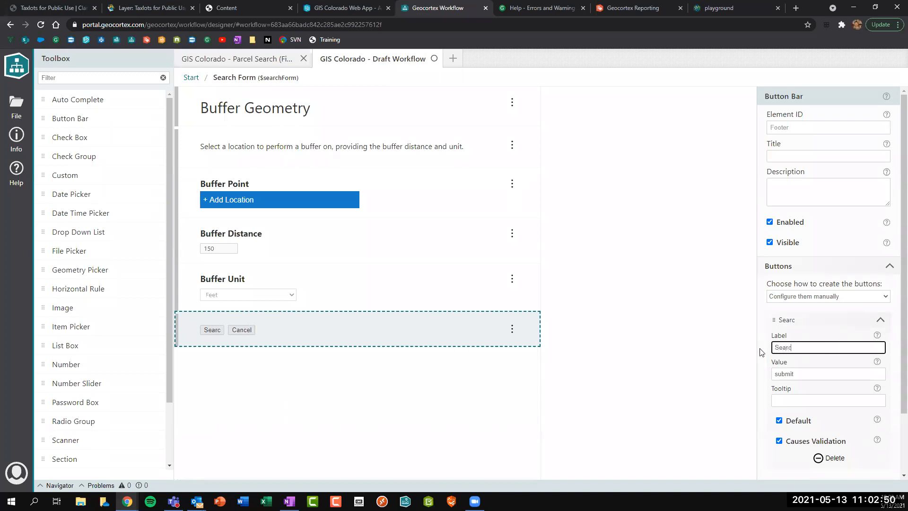
{"action": "left_click", "coordinate": [803, 374]}
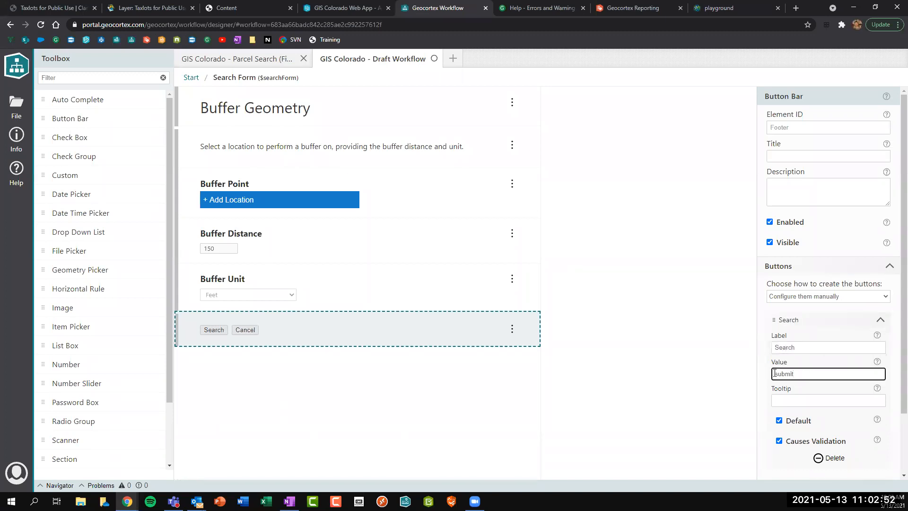
{"action": "left_click_drag", "start_coordinate": [777, 373], "coordinate": [823, 372]}
{"action": "type", "text": "search"}
{"action": "left_click_drag", "start_coordinate": [823, 375], "coordinate": [773, 372]}
{"action": "left_click", "coordinate": [880, 320]}
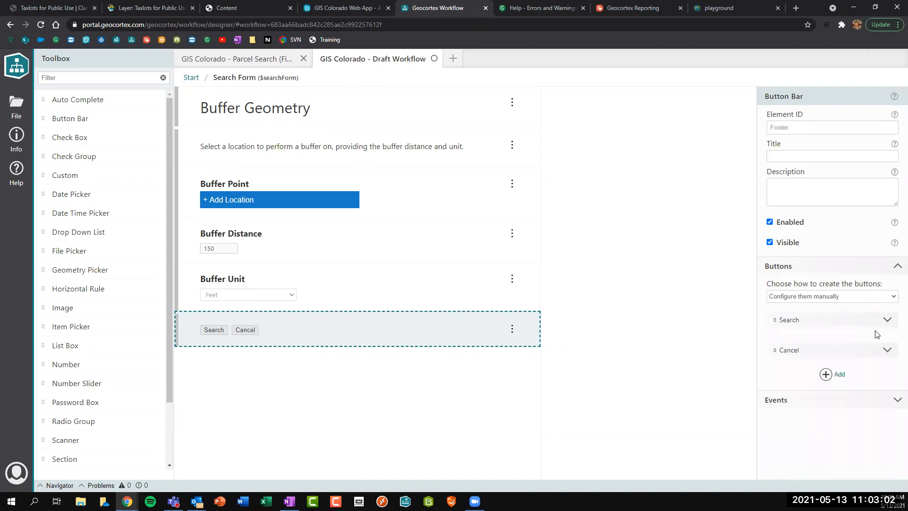
Check the Cancel button's value and recheck that the Search button's value reads search.
{"action": "left_click", "coordinate": [887, 347]}
{"action": "left_click_drag", "start_coordinate": [804, 400], "coordinate": [785, 391]}
{"action": "left_click", "coordinate": [813, 399]}
{"action": "left_click", "coordinate": [881, 345]}
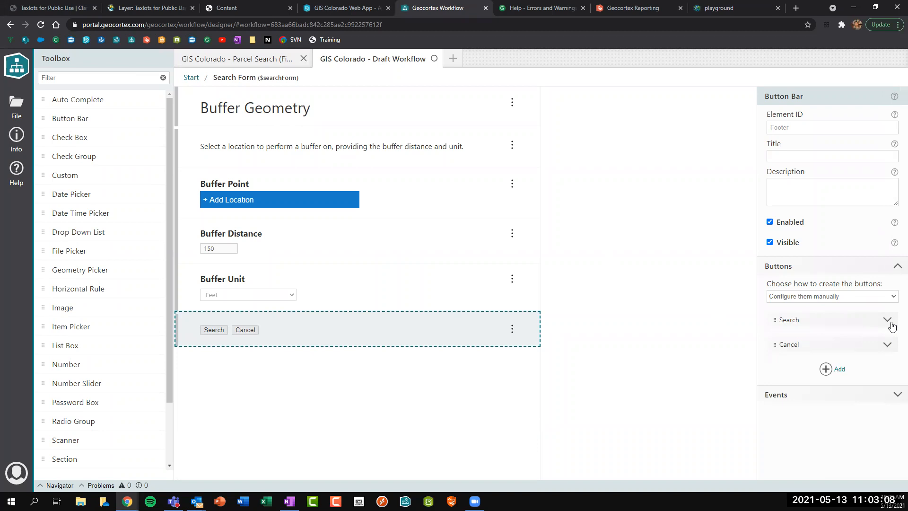
{"action": "left_click", "coordinate": [890, 324]}
{"action": "left_click", "coordinate": [806, 374]}
{"action": "left_click_drag", "start_coordinate": [806, 374], "coordinate": [758, 374]}
{"action": "left_click", "coordinate": [806, 375]}
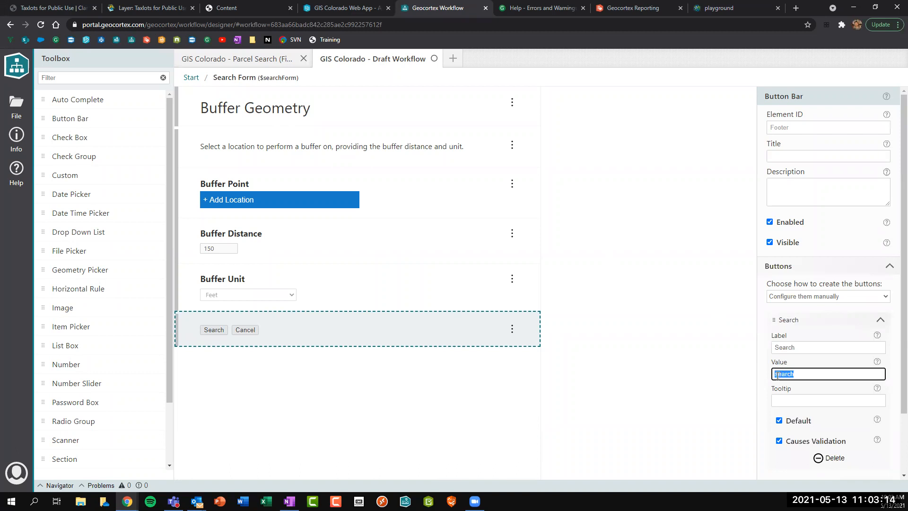
{"action": "left_click", "coordinate": [879, 320]}
Delete the Search Form to Buffer Geometry link and move the four buffer steps aside.
{"action": "left_click", "coordinate": [191, 78]}
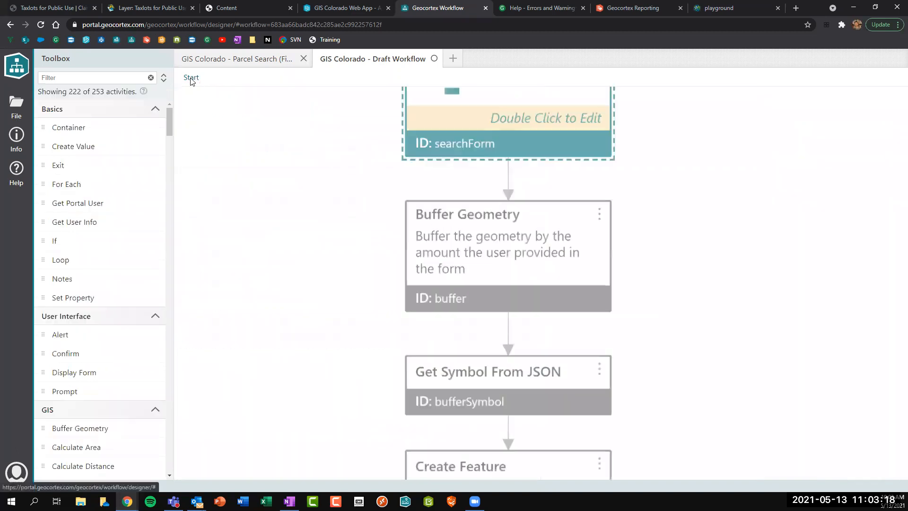
{"action": "key", "text": "Delete"}
{"action": "left_click_drag", "start_coordinate": [422, 280], "coordinate": [591, 402]}
{"action": "left_click_drag", "start_coordinate": [510, 224], "coordinate": [364, 255]}
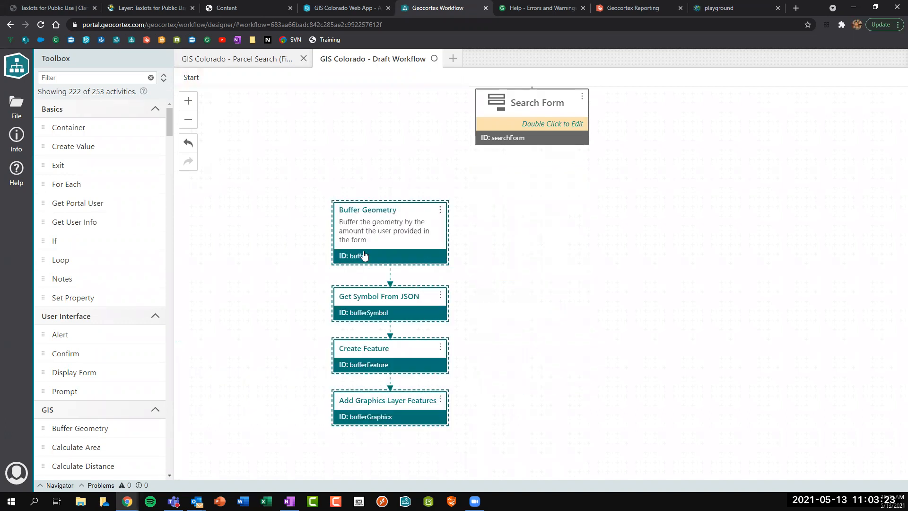
{"action": "left_click", "coordinate": [236, 192]}
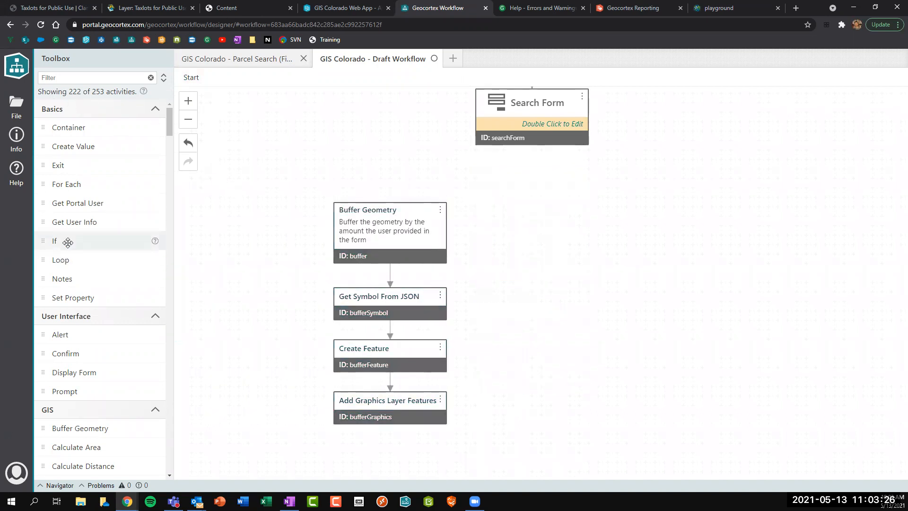
Place an If activity directly below the Search Form and select it.
{"action": "left_click_drag", "start_coordinate": [57, 241], "coordinate": [533, 120]}
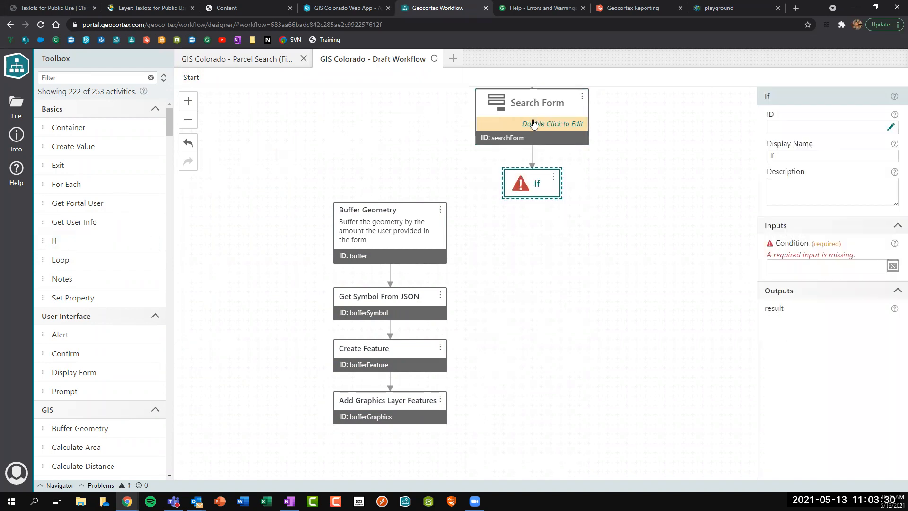
{"action": "double_click", "coordinate": [533, 124]}
{"action": "left_click", "coordinate": [212, 335]}
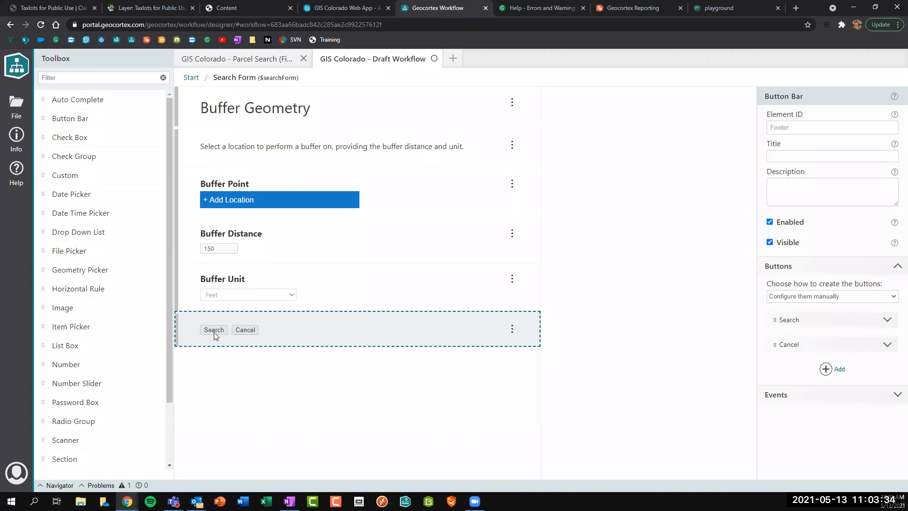
{"action": "left_click", "coordinate": [193, 78]}
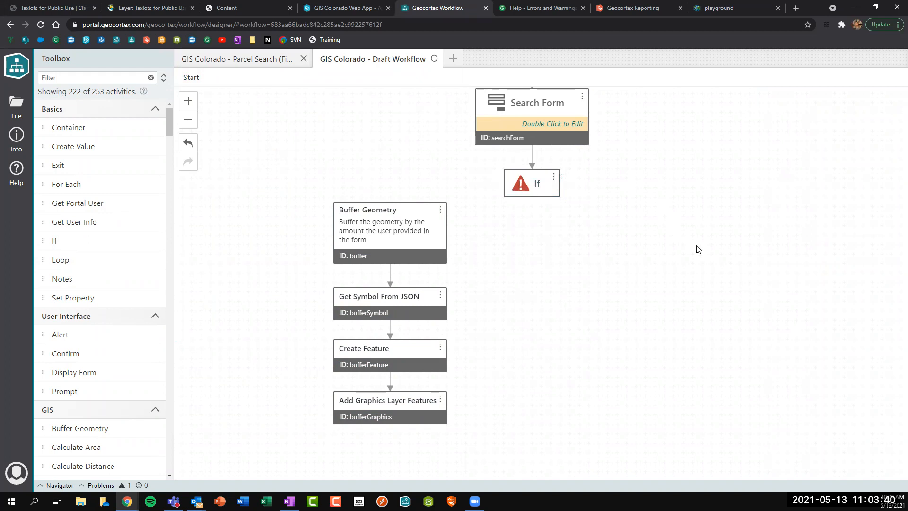
{"action": "left_click", "coordinate": [531, 192]}
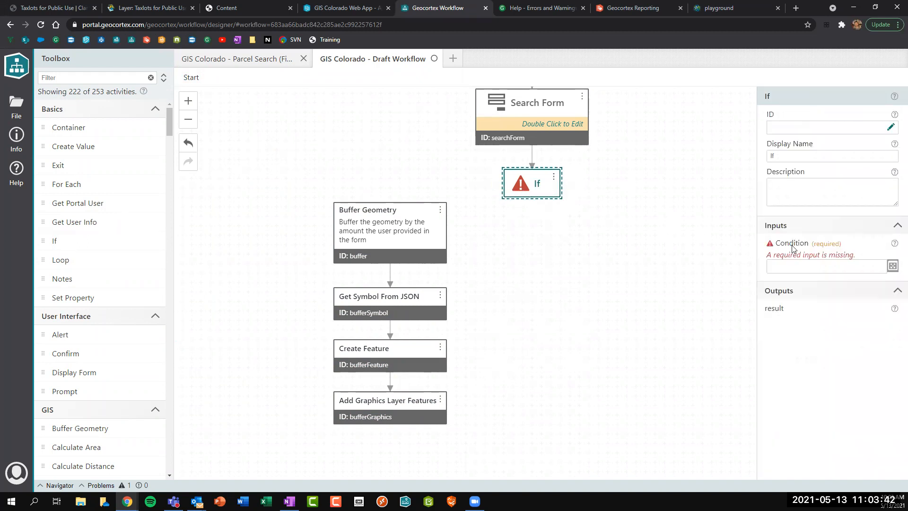
Set the If condition to =$searchForm.result == "search".
{"action": "mouse_move", "coordinate": [894, 245]}
{"action": "left_click", "coordinate": [892, 266]}
{"action": "type", "text": "=s"}
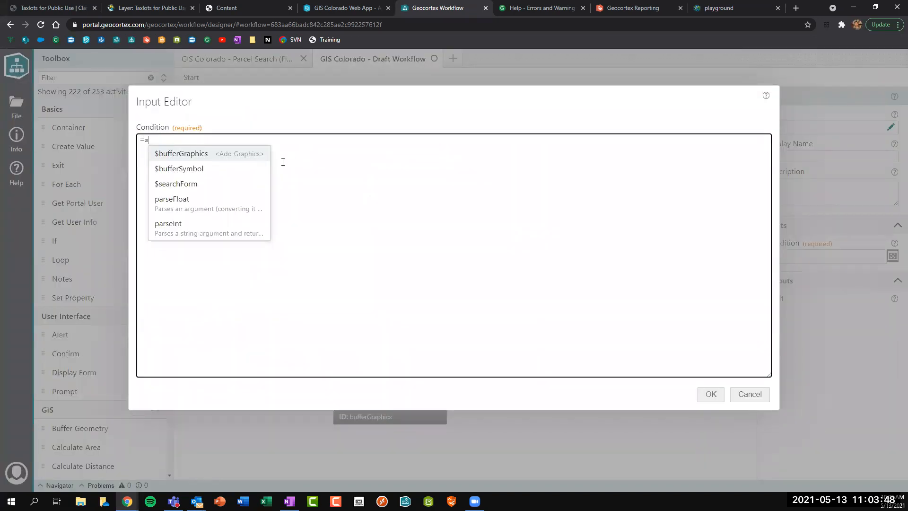
{"action": "type", "text": "ea"}
{"action": "left_click", "coordinate": [217, 153]}
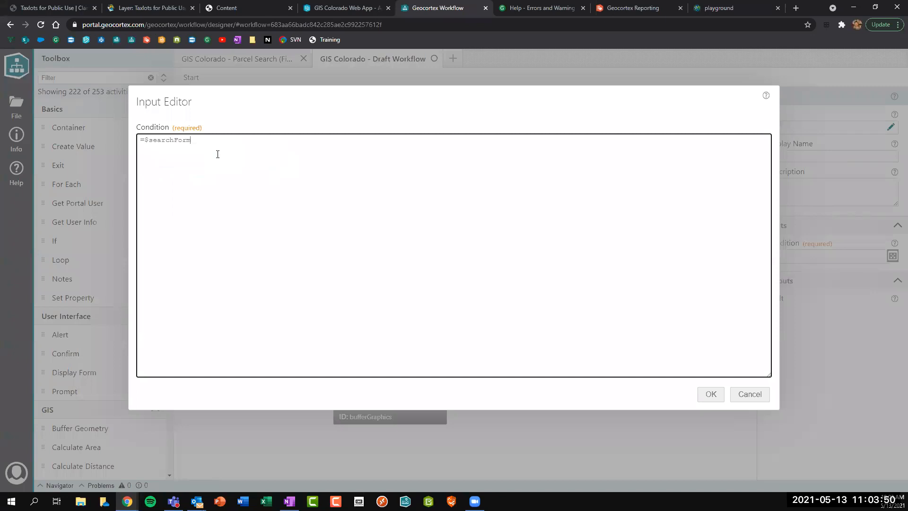
{"action": "type", "text": "."}
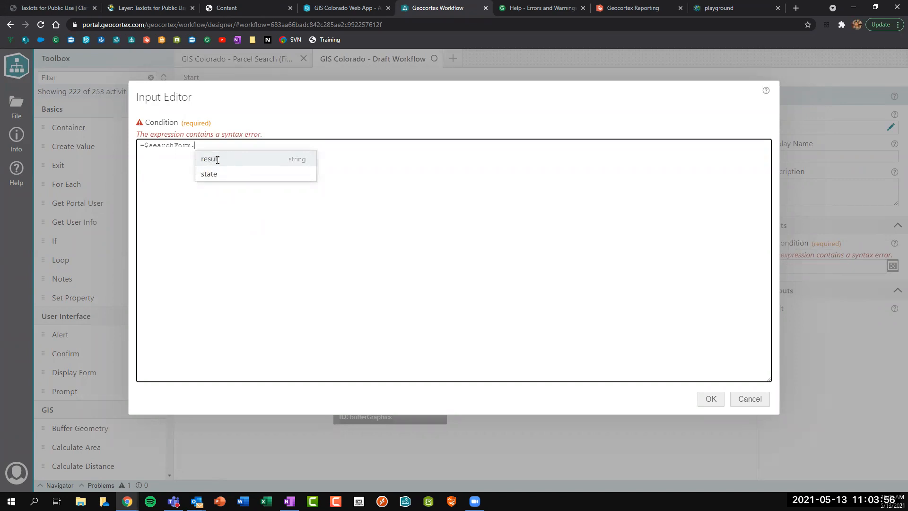
{"action": "left_click", "coordinate": [218, 160]}
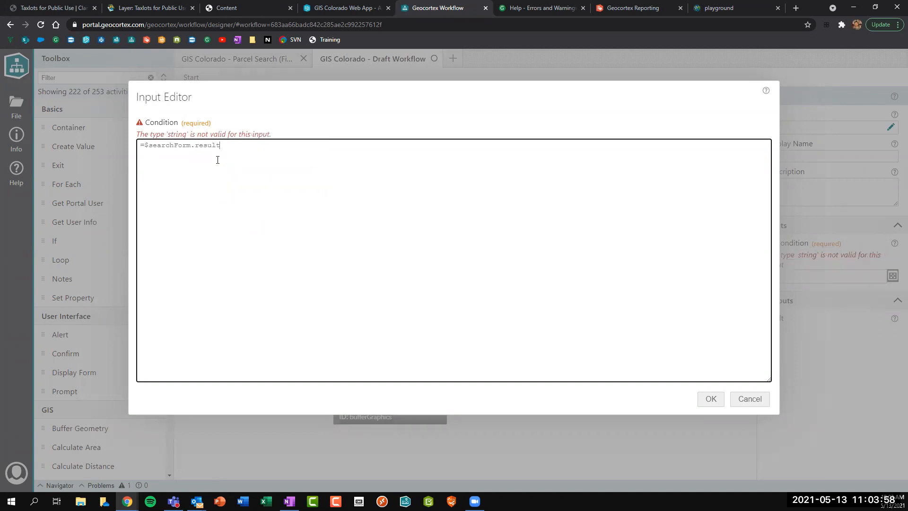
{"action": "type", "text": "== \"search"}
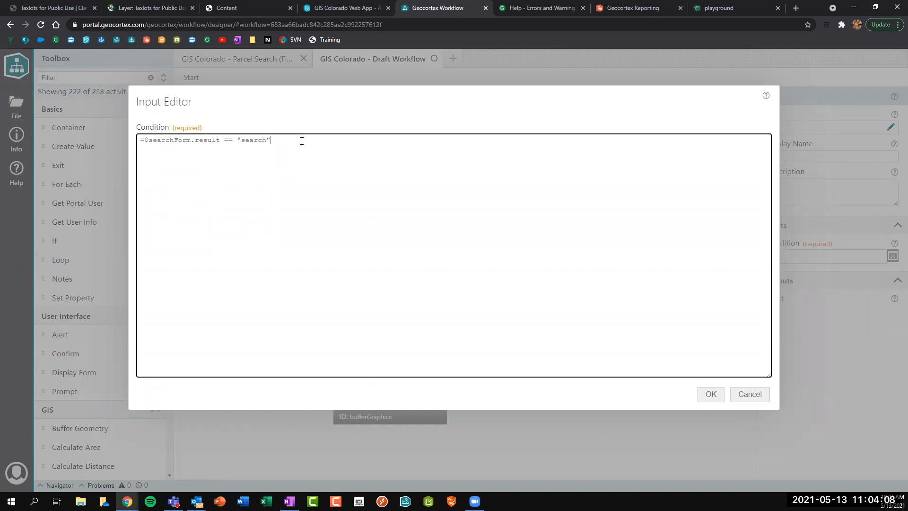
{"action": "left_click", "coordinate": [710, 397]}
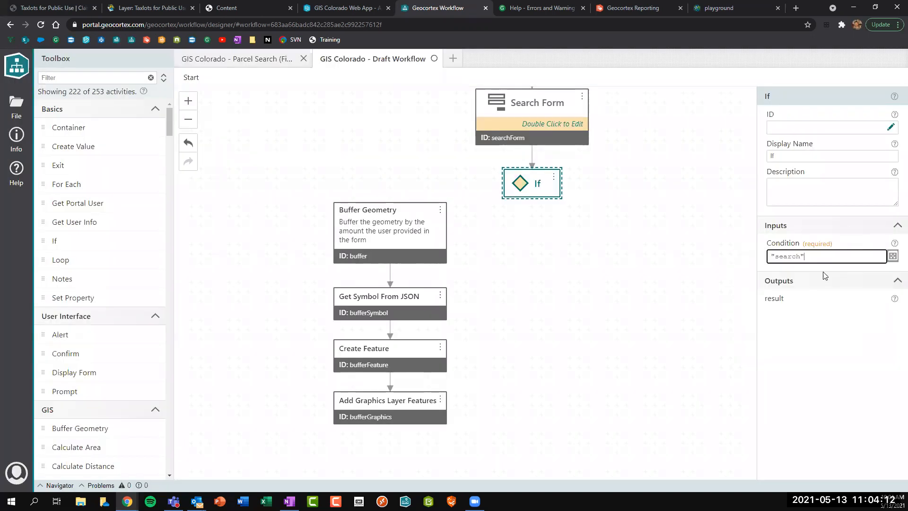
Connect the If's True branch to Buffer Geometry and False to a new Exit, then save.
{"action": "left_click_drag", "start_coordinate": [499, 183], "coordinate": [390, 198]}
{"action": "left_click", "coordinate": [542, 183]}
{"action": "left_click_drag", "start_coordinate": [566, 184], "coordinate": [600, 210]}
{"action": "left_click", "coordinate": [70, 78]}
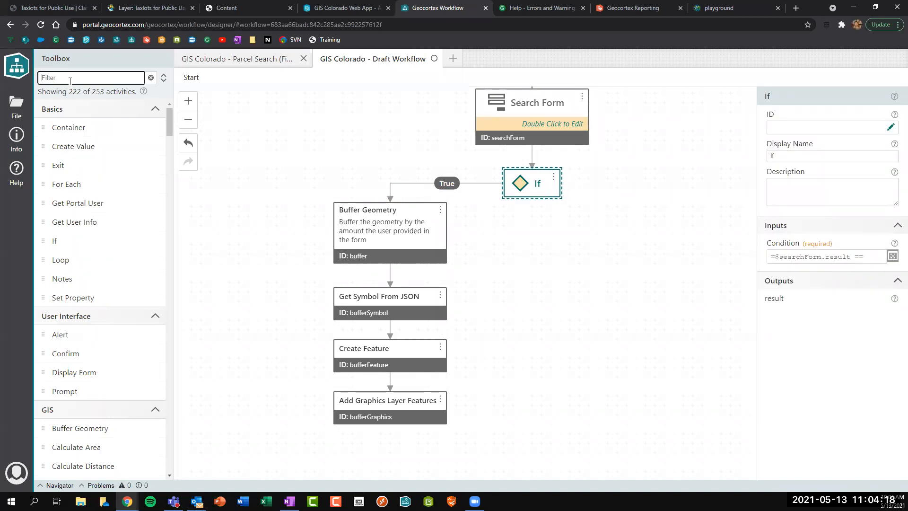
{"action": "left_click_drag", "start_coordinate": [55, 165], "coordinate": [631, 249]}
{"action": "left_click_drag", "start_coordinate": [564, 185], "coordinate": [632, 245]}
{"action": "left_click", "coordinate": [669, 174]}
{"action": "key", "text": "ctrl+s"}
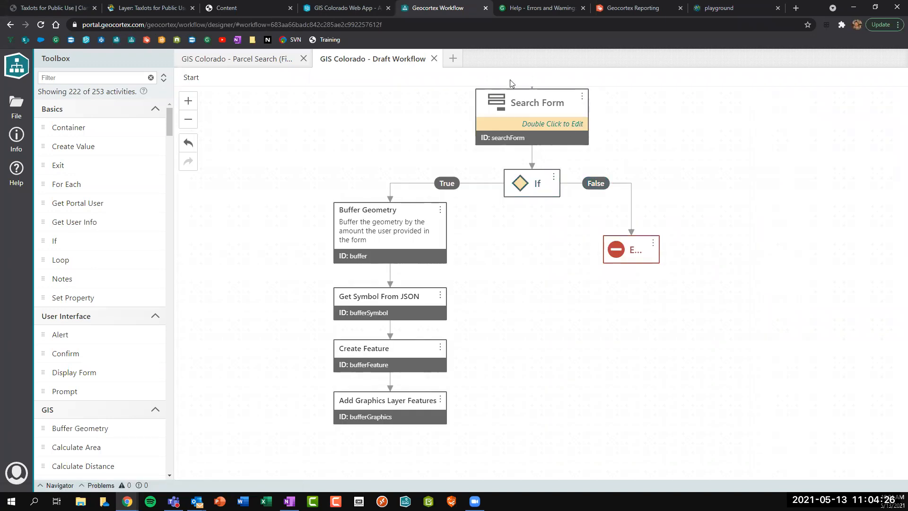
Rerun the web app's buffer test with a point near Esther St, then return to the designer.
{"action": "left_click", "coordinate": [368, 5]}
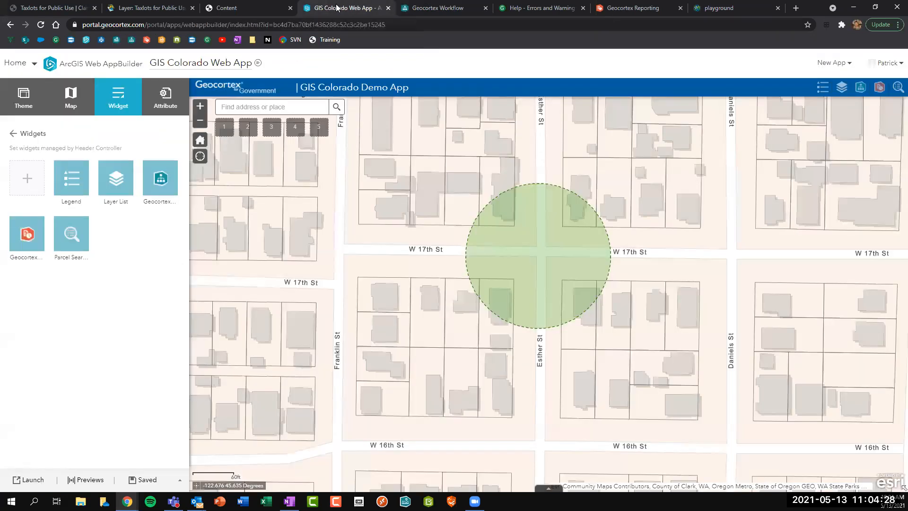
{"action": "left_click", "coordinate": [897, 89]}
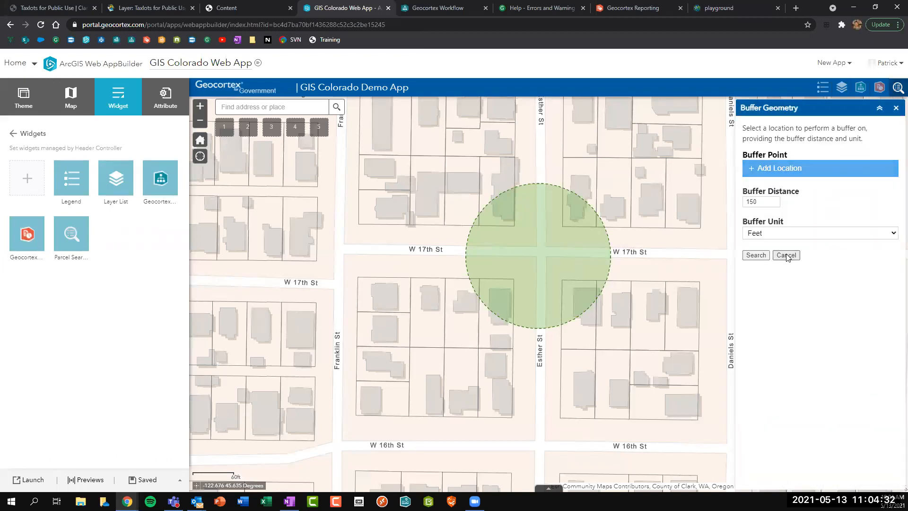
{"action": "left_click", "coordinate": [786, 255]}
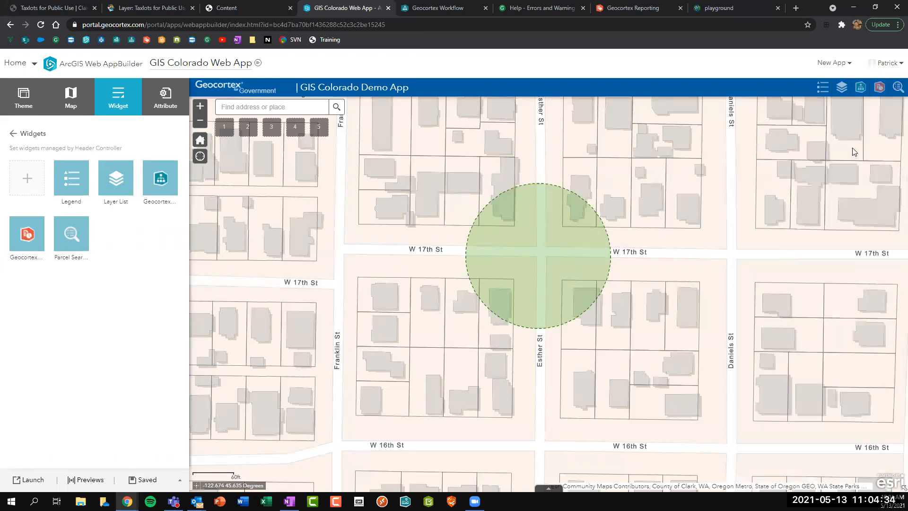
{"action": "left_click", "coordinate": [896, 88]}
{"action": "left_click", "coordinate": [778, 169]}
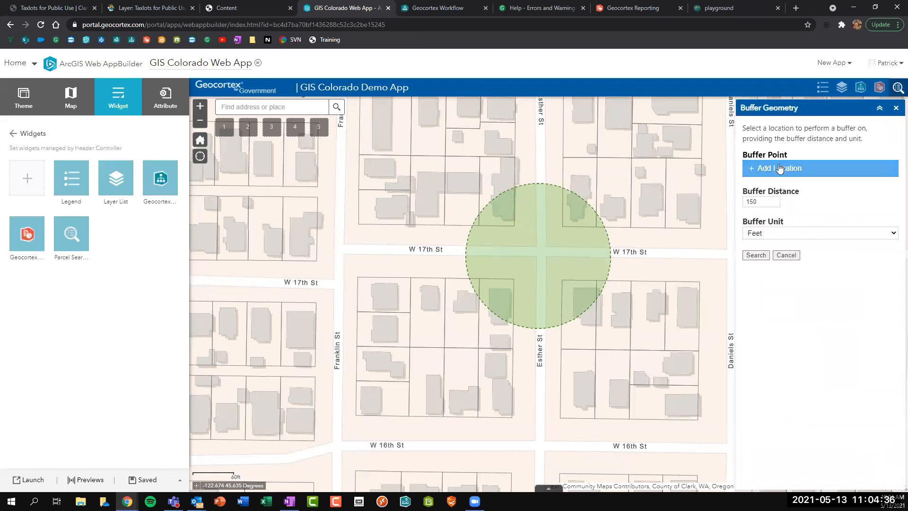
{"action": "left_click", "coordinate": [553, 160]}
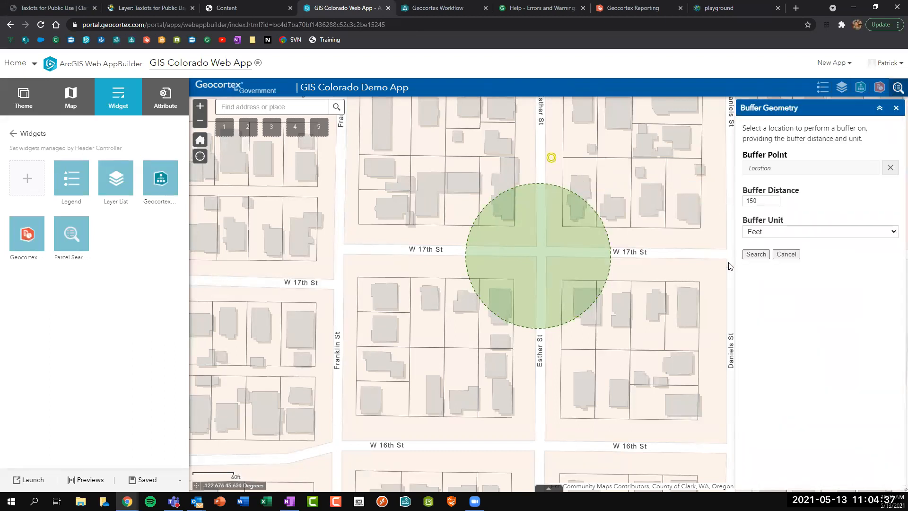
{"action": "left_click", "coordinate": [753, 255]}
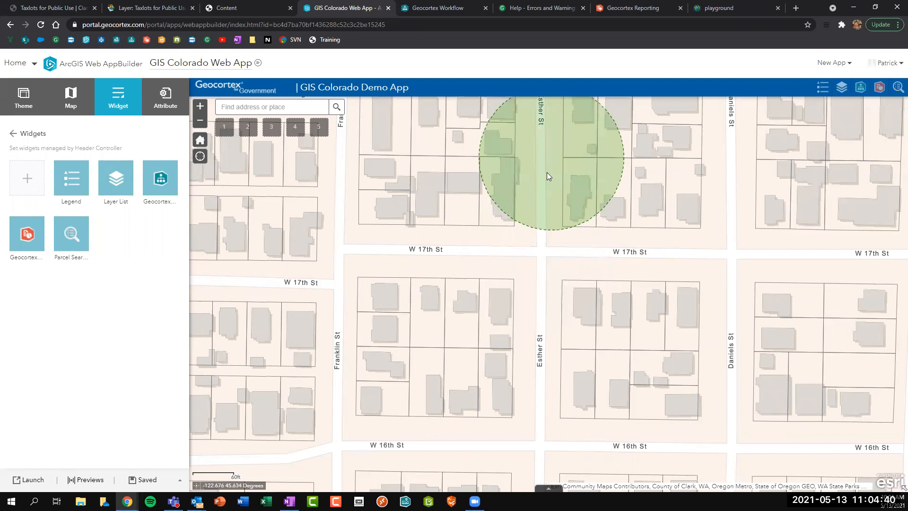
{"action": "key", "text": "ctrl+Tab"}
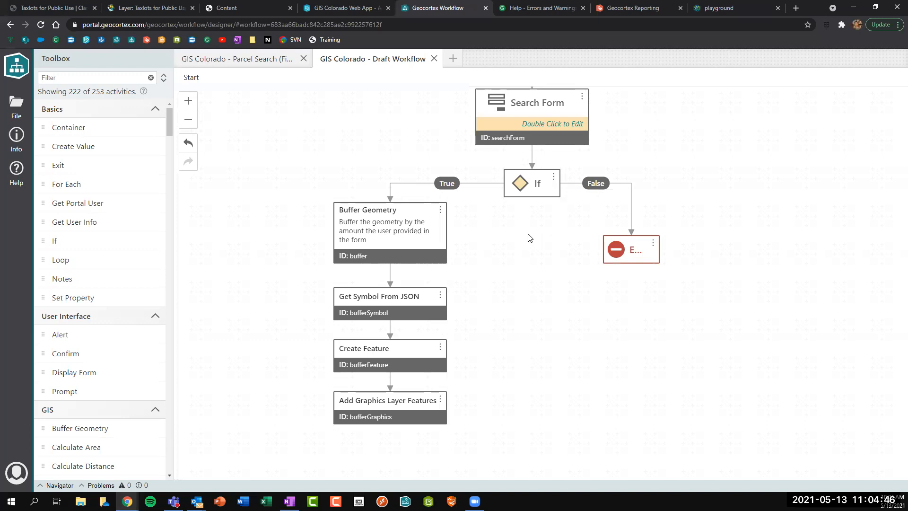
Review the four buffer activities' settings and zoom out to see the whole workflow.
{"action": "left_click", "coordinate": [388, 251]}
{"action": "left_click", "coordinate": [391, 310]}
{"action": "left_click", "coordinate": [389, 361]}
{"action": "left_click", "coordinate": [389, 403]}
{"action": "left_click", "coordinate": [387, 350]}
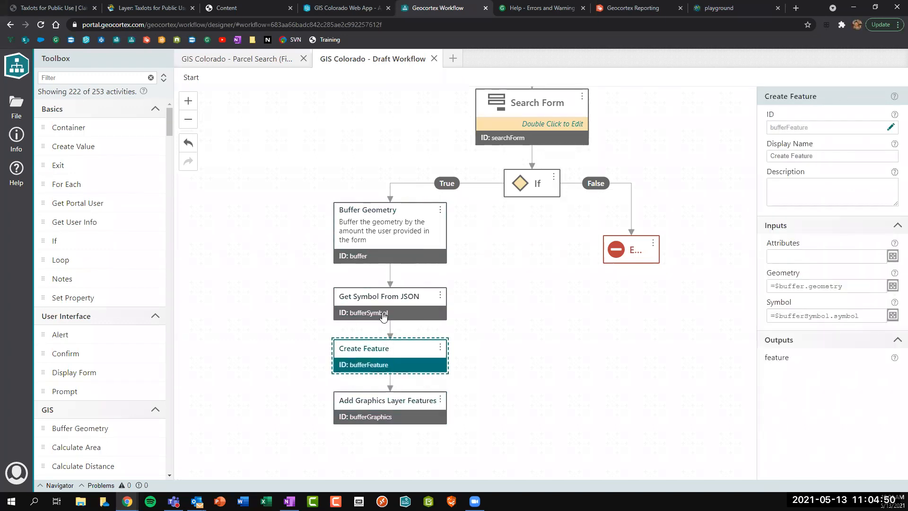
{"action": "left_click", "coordinate": [386, 299]}
{"action": "left_click", "coordinate": [384, 247]}
{"action": "left_click", "coordinate": [382, 319]}
{"action": "left_click", "coordinate": [381, 364]}
{"action": "left_click", "coordinate": [386, 404]}
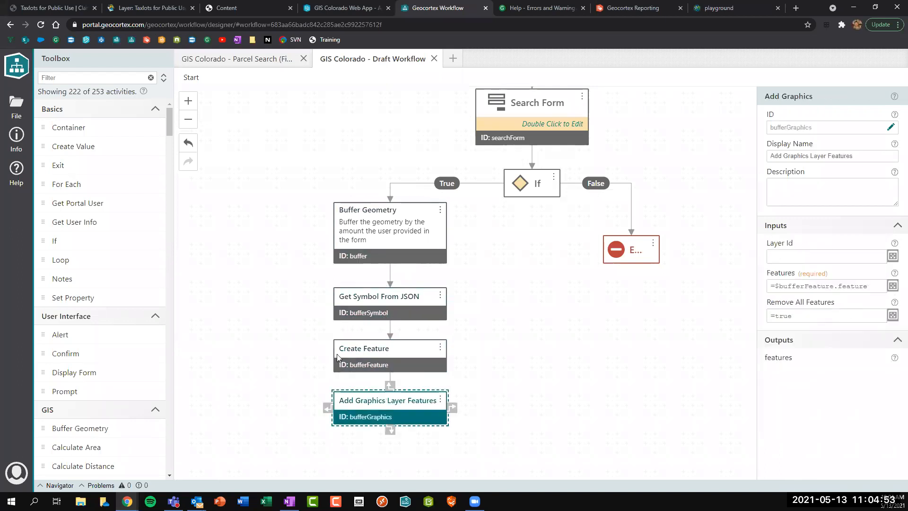
{"action": "left_click", "coordinate": [188, 124]}
{"action": "left_click", "coordinate": [188, 127]}
{"action": "left_click", "coordinate": [294, 158]}
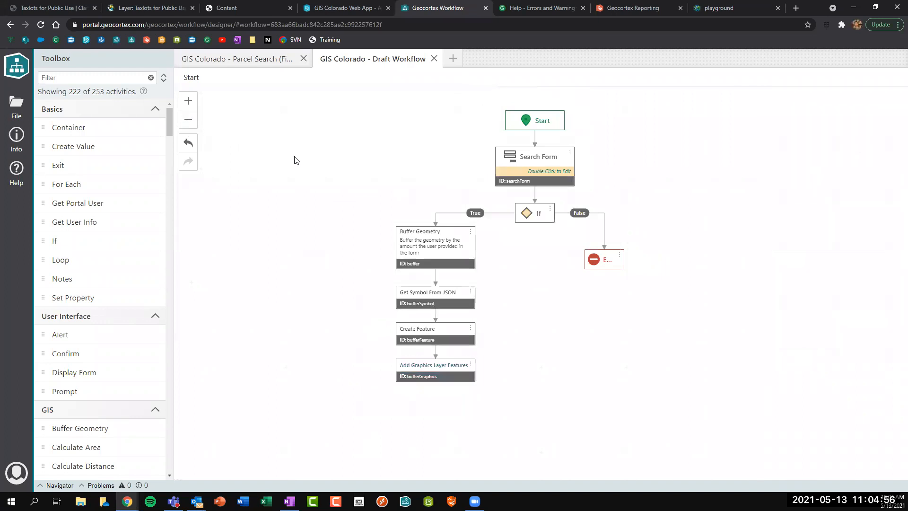
Add a Container named Buffer and route the If's True branch into it.
{"action": "left_click_drag", "start_coordinate": [61, 124], "coordinate": [319, 287]}
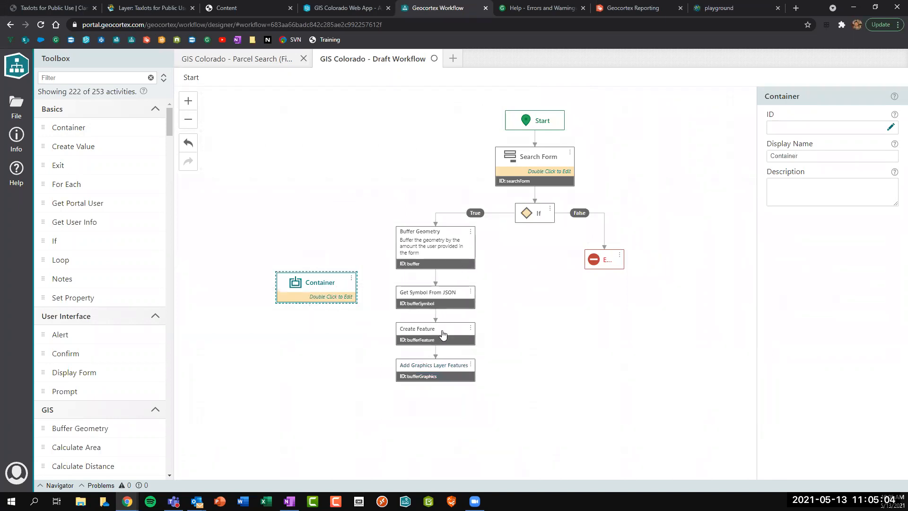
{"action": "left_click_drag", "start_coordinate": [811, 156], "coordinate": [742, 156]}
{"action": "type", "text": "Buffer"}
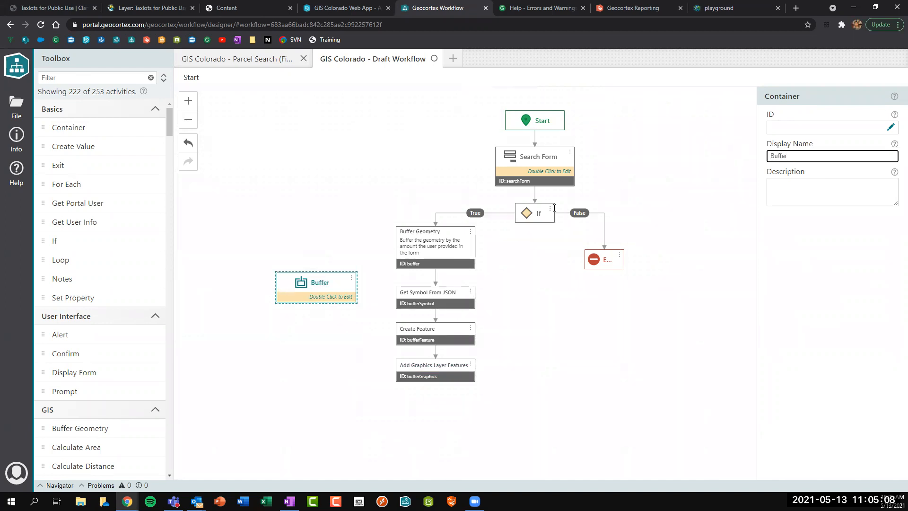
{"action": "left_click_drag", "start_coordinate": [436, 222], "coordinate": [317, 270]}
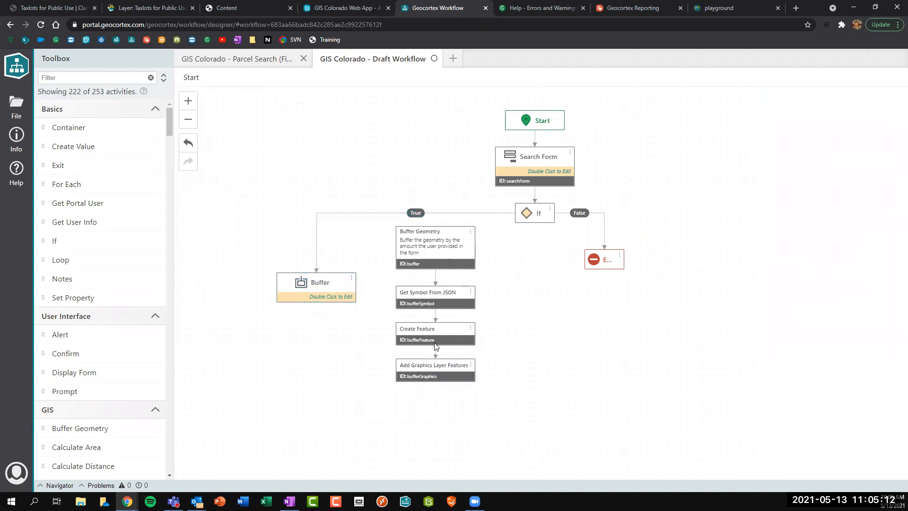
{"action": "left_click", "coordinate": [318, 294]}
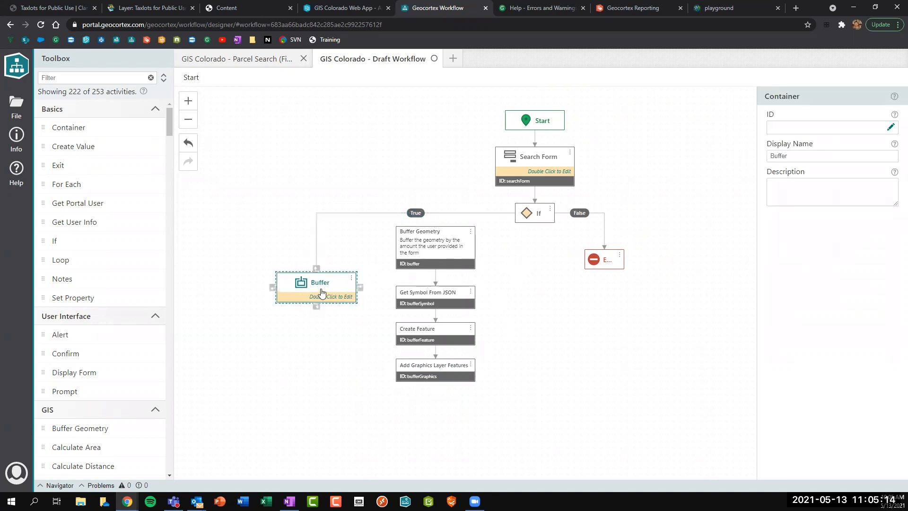
{"action": "left_click", "coordinate": [523, 301]}
Cut the four buffer activities and paste them as a chain inside the Buffer container.
{"action": "left_click_drag", "start_coordinate": [381, 248], "coordinate": [500, 399]}
{"action": "right_click", "coordinate": [445, 259]}
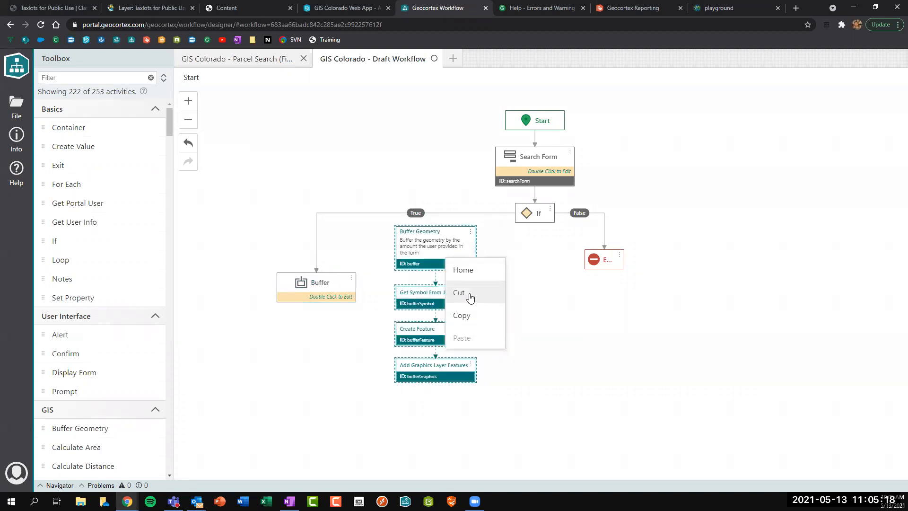
{"action": "left_click", "coordinate": [469, 294]}
{"action": "left_click_drag", "start_coordinate": [338, 293], "coordinate": [473, 279]}
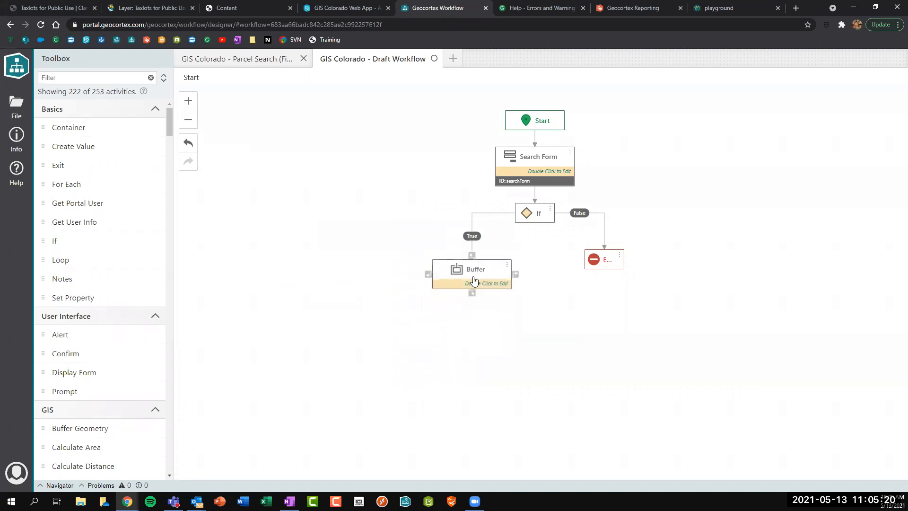
{"action": "double_click", "coordinate": [473, 279]}
{"action": "right_click", "coordinate": [426, 165]}
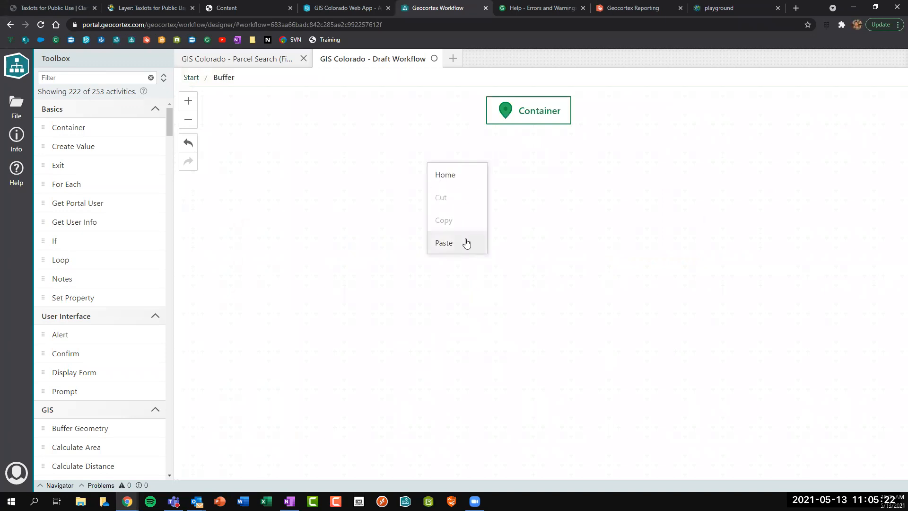
{"action": "left_click", "coordinate": [467, 243]}
{"action": "left_click_drag", "start_coordinate": [477, 227], "coordinate": [524, 156]}
{"action": "left_click", "coordinate": [529, 122]}
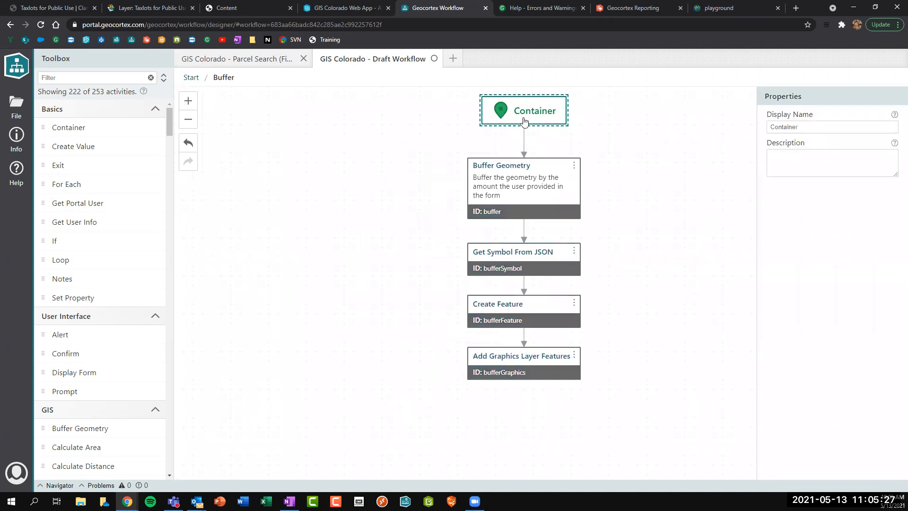
{"action": "left_click", "coordinate": [395, 141]}
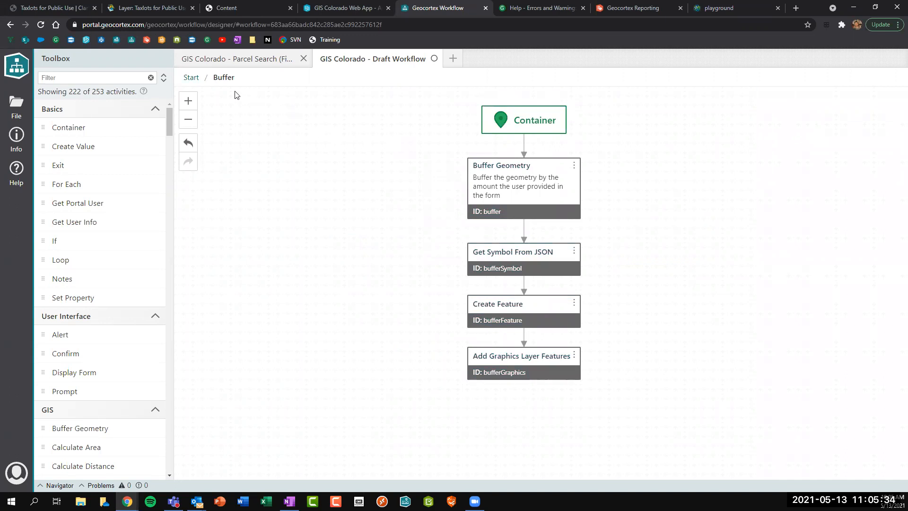
{"action": "left_click", "coordinate": [194, 78]}
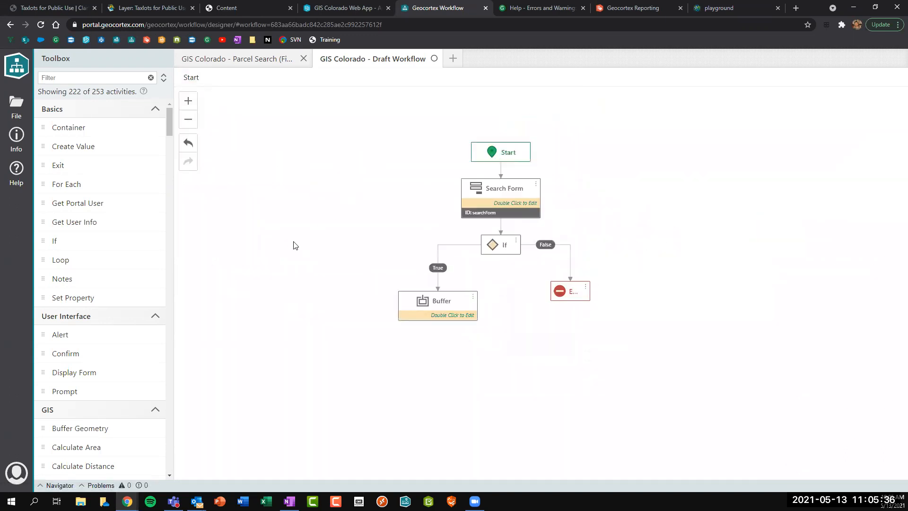
Inspect the Buffer container, Exit and Search Form activities on the diagram.
{"action": "left_click", "coordinate": [419, 334]}
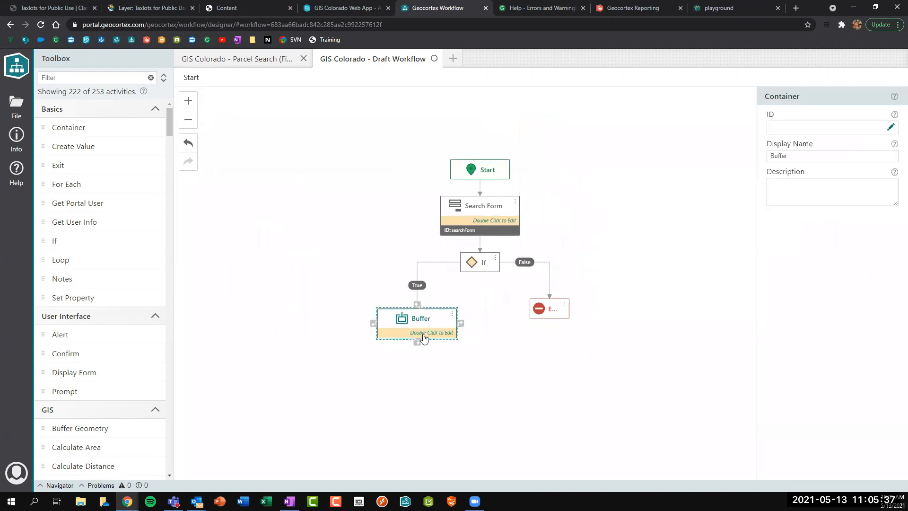
{"action": "left_click", "coordinate": [550, 311]}
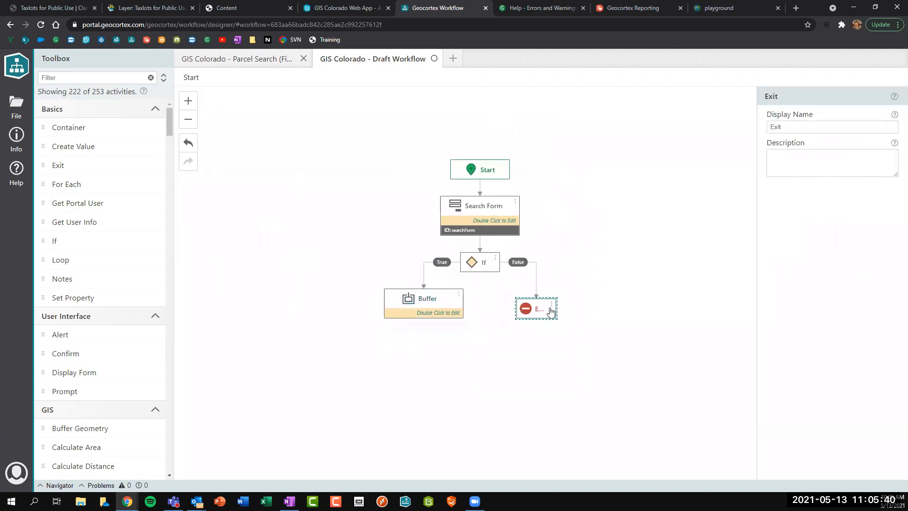
{"action": "left_click", "coordinate": [501, 336]}
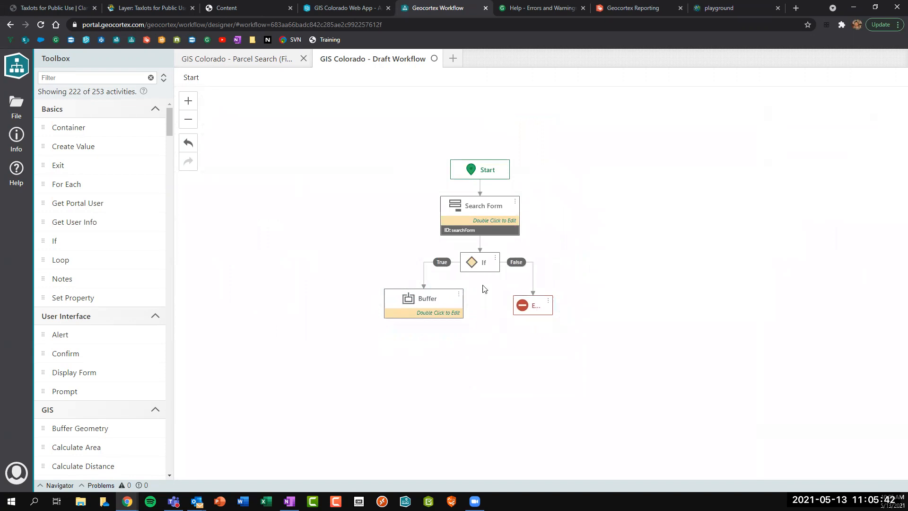
{"action": "left_click", "coordinate": [482, 223]}
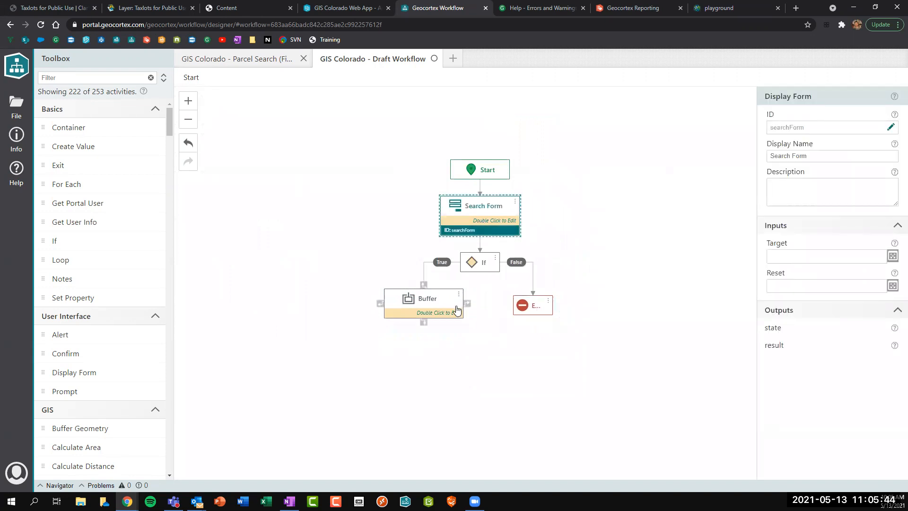
{"action": "left_click", "coordinate": [218, 177]}
Add a Notes annotation reading 'Searches for parcels by a buffer' beside Search Form.
{"action": "left_click", "coordinate": [53, 77]}
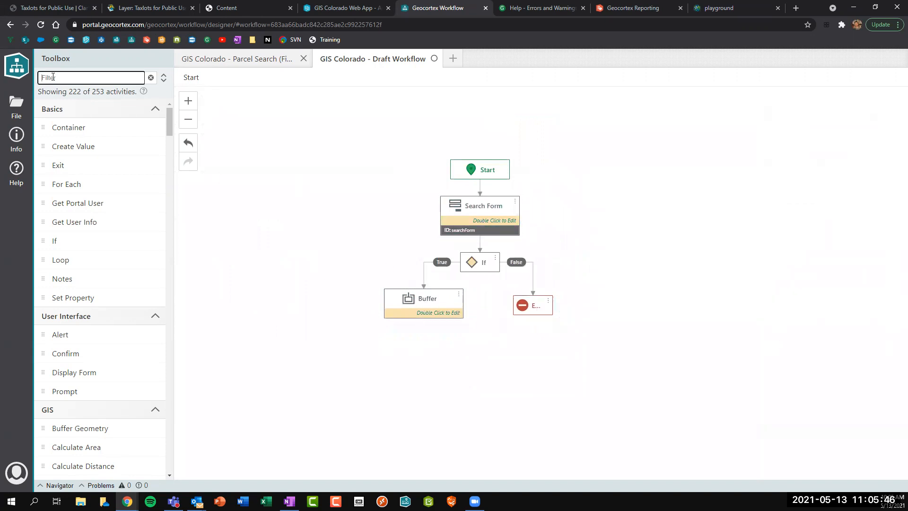
{"action": "type", "text": "notes"}
{"action": "left_click_drag", "start_coordinate": [61, 126], "coordinate": [416, 207]}
{"action": "left_click_drag", "start_coordinate": [857, 154], "coordinate": [655, 153]}
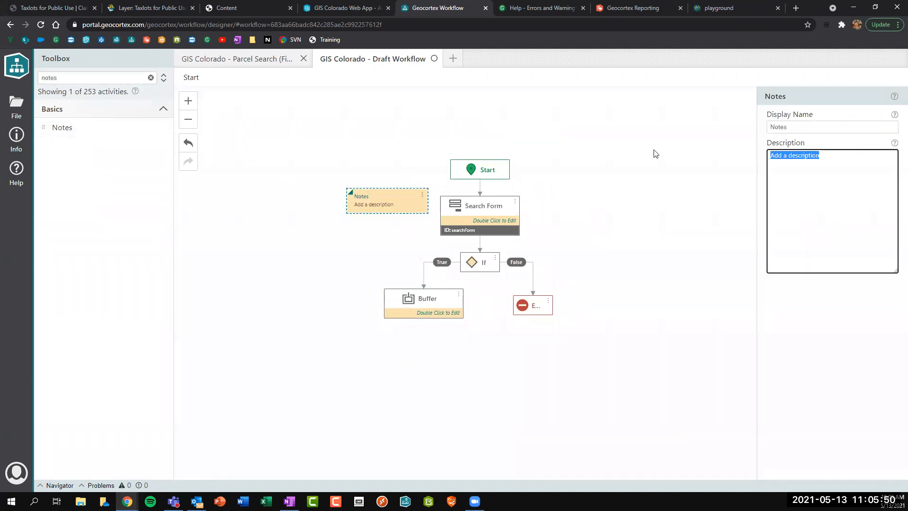
{"action": "type", "text": "Searches for parcels by a buffer"}
{"action": "left_click", "coordinate": [371, 237]}
{"action": "mouse_move", "coordinate": [391, 204]}
{"action": "left_mouse_down"}
{"action": "mouse_move", "coordinate": [395, 218]}
{"action": "mouse_move", "coordinate": [396, 211]}
{"action": "left_mouse_up"}
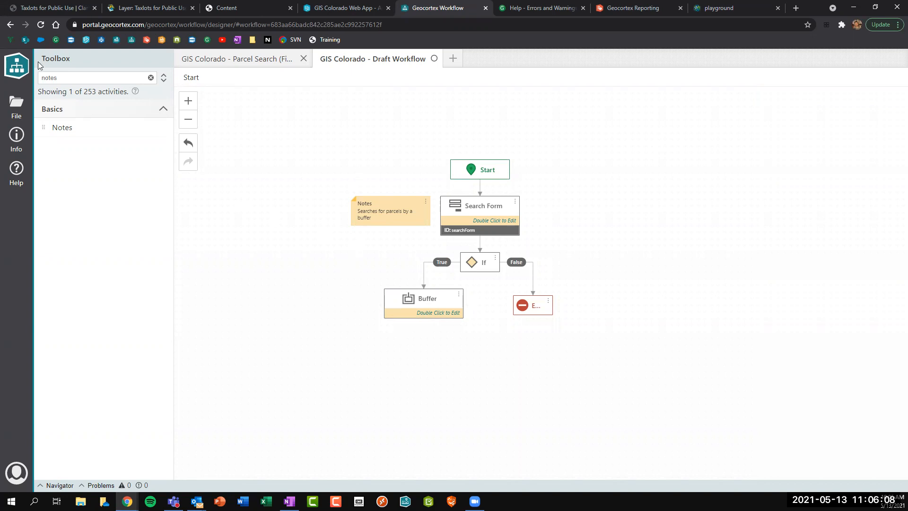
Add a Query Layer activity under the Buffer container and bring up the Taxlots for Public Use page.
{"action": "left_click_drag", "start_coordinate": [83, 77], "coordinate": [36, 78]}
{"action": "type", "text": "q"}
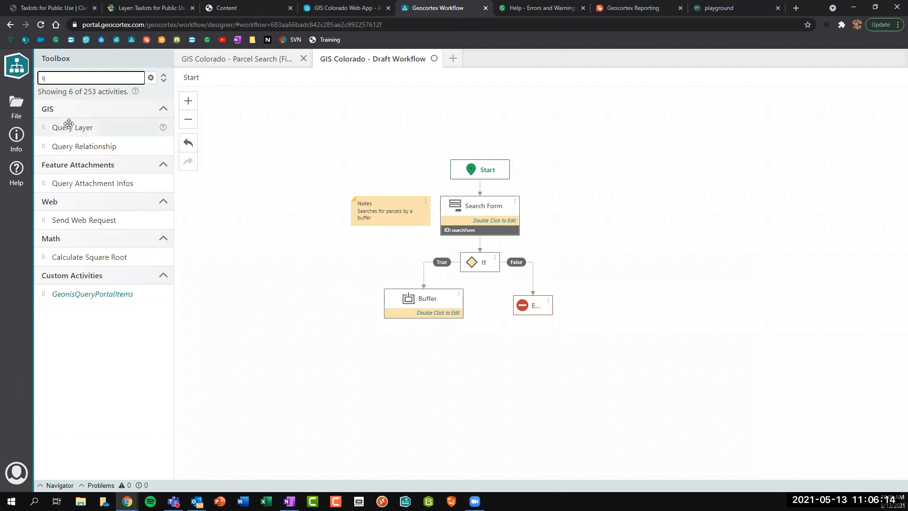
{"action": "left_click_drag", "start_coordinate": [68, 125], "coordinate": [427, 301]}
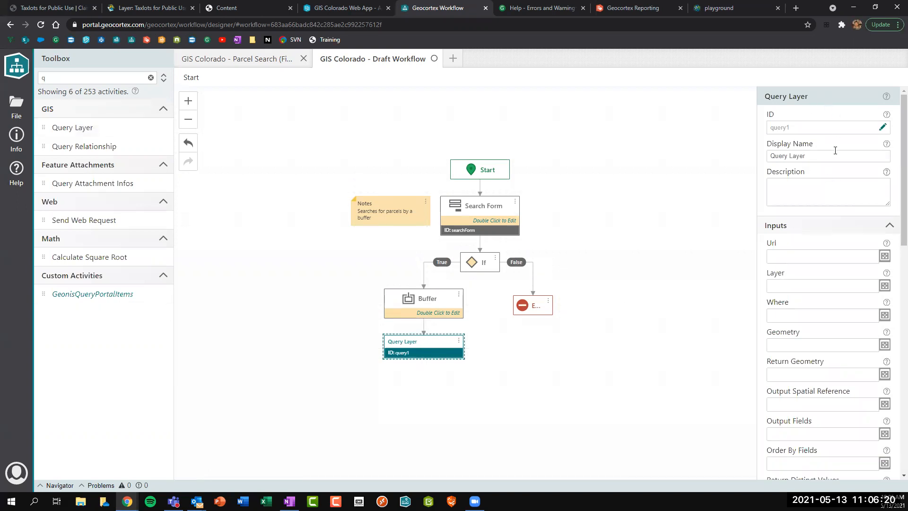
{"action": "scroll", "coordinate": [834, 147], "scroll_direction": "down", "scroll_amount": 3}
{"action": "scroll", "coordinate": [834, 145], "scroll_direction": "down", "scroll_amount": 6}
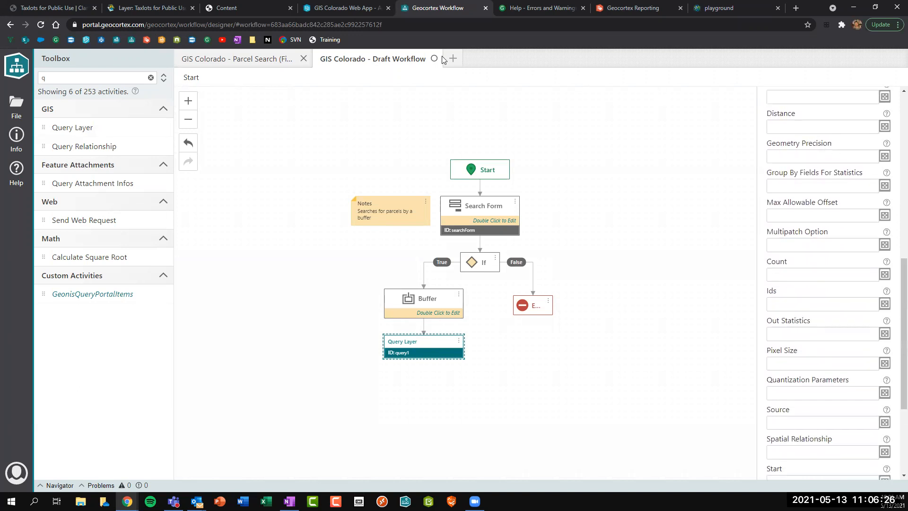
{"action": "left_click", "coordinate": [163, 10]}
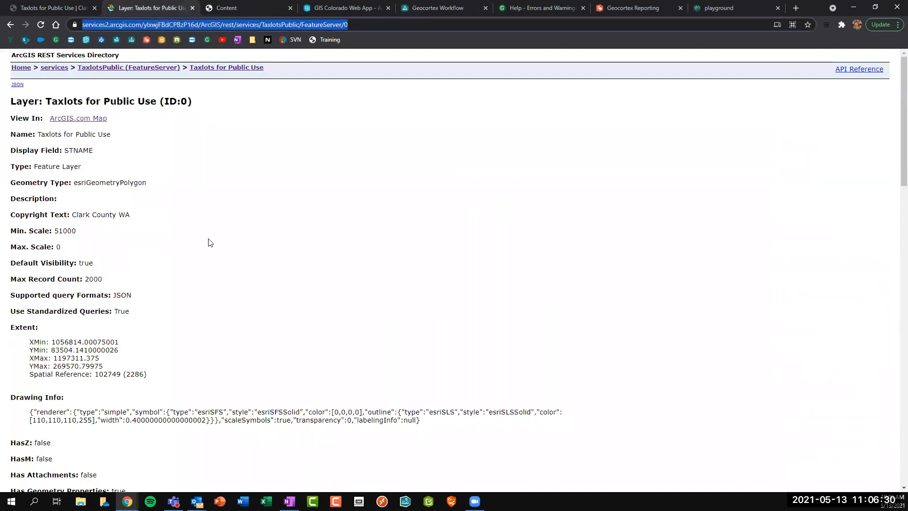
{"action": "scroll", "coordinate": [206, 241], "scroll_direction": "down", "scroll_amount": 6}
{"action": "scroll", "coordinate": [208, 240], "scroll_direction": "down", "scroll_amount": 20}
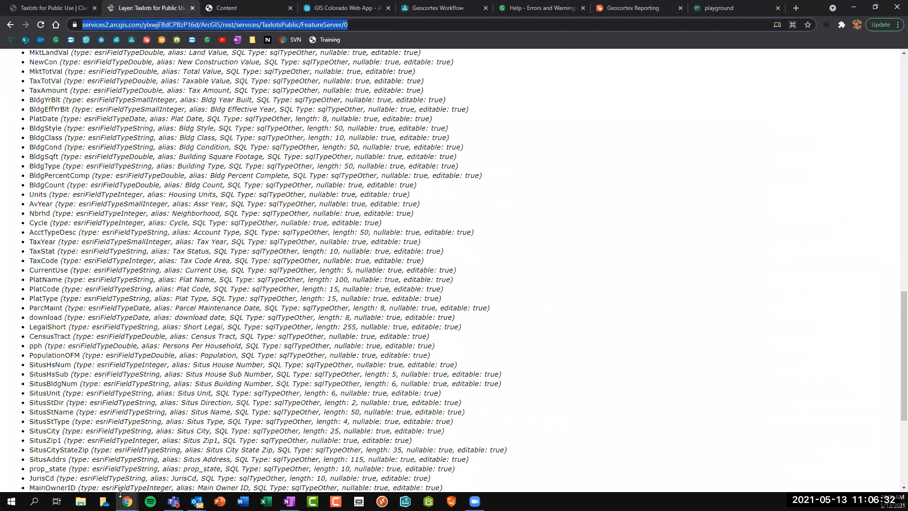
{"action": "left_click", "coordinate": [114, 479]}
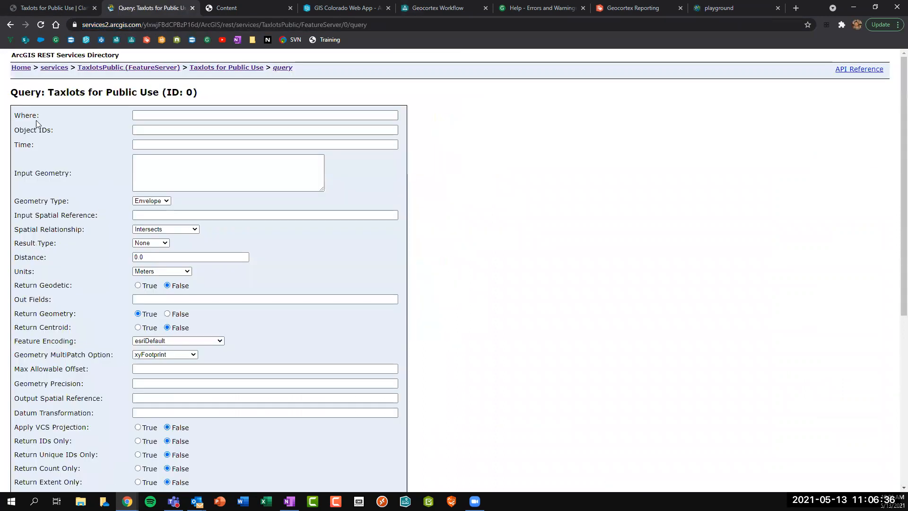
{"action": "left_click", "coordinate": [171, 121]}
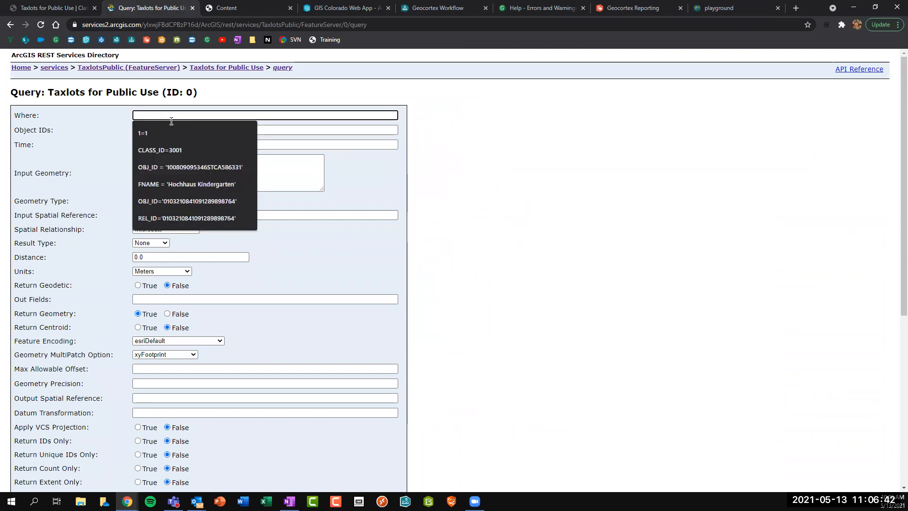
{"action": "type", "text": "1=1"}
{"action": "key", "text": "BackSpace"}
{"action": "key", "text": "BackSpace"}
{"action": "key", "text": "BackSpace"}
{"action": "type", "text": "Prop"}
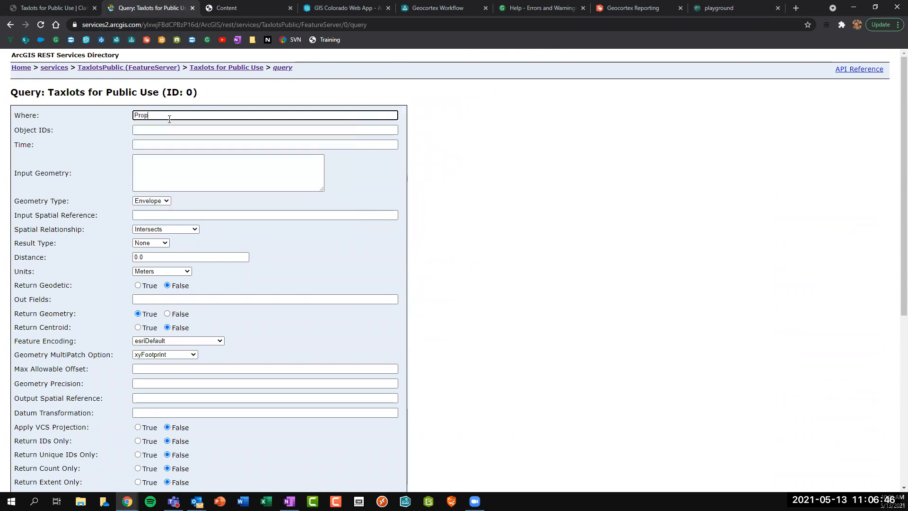
{"action": "type", "text": "_id"}
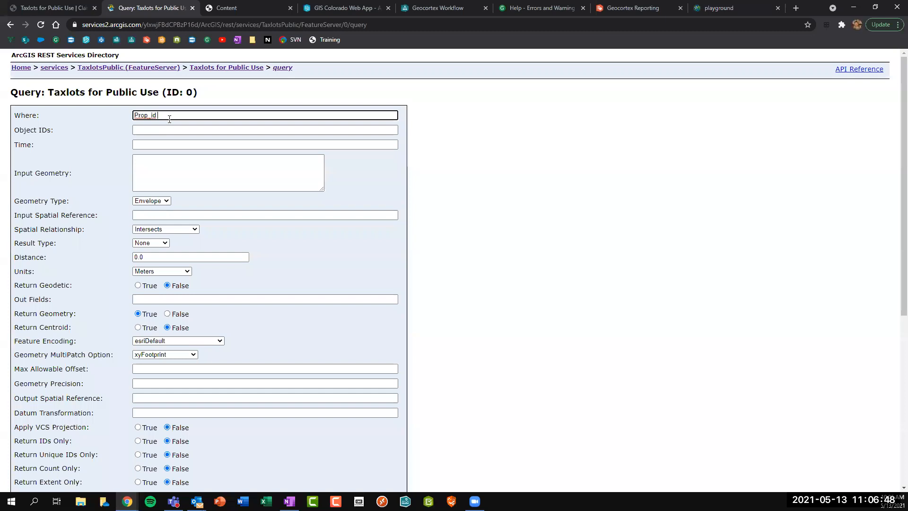
{"action": "type", "text": " = '00032403283'"}
{"action": "left_click_drag", "start_coordinate": [219, 117], "coordinate": [118, 117]}
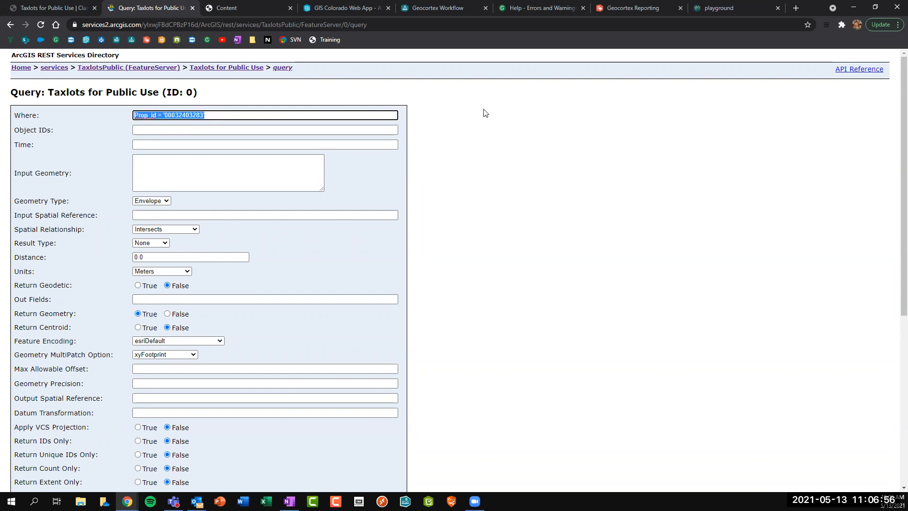
Return to the Taxlots for Public Use layer page to check the Prop_id field name.
{"action": "left_click", "coordinate": [254, 68]}
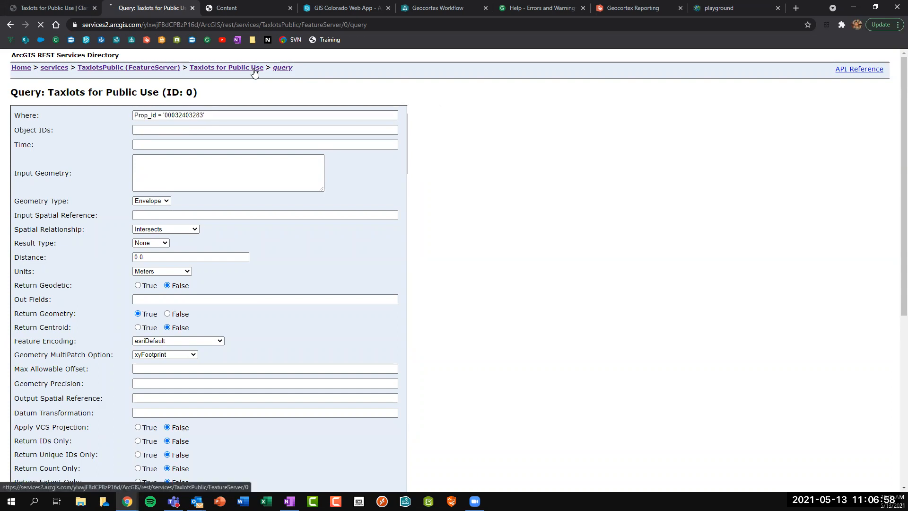
{"action": "scroll", "coordinate": [171, 311], "scroll_direction": "down", "scroll_amount": 7}
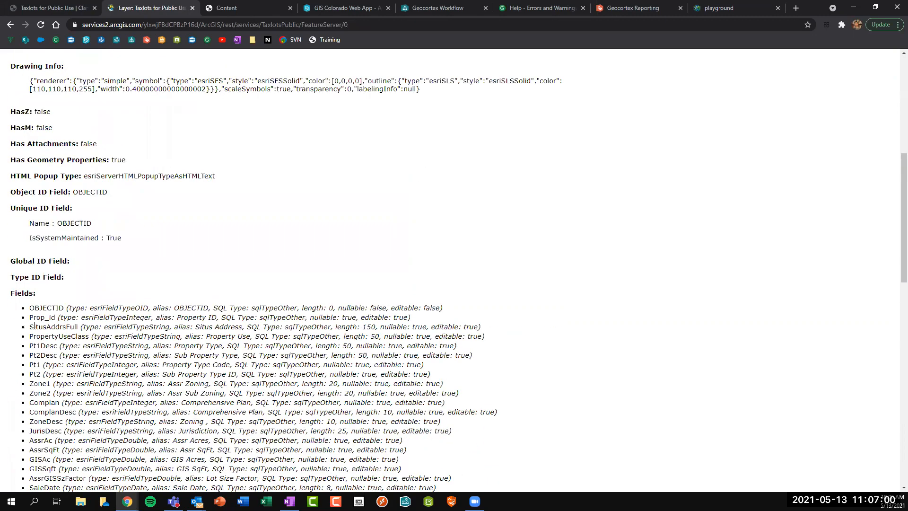
{"action": "double_click", "coordinate": [33, 317]}
{"action": "left_click", "coordinate": [57, 323]}
{"action": "scroll", "coordinate": [58, 318], "scroll_direction": "down", "scroll_amount": 10}
Query the layer with Where 1=1, Out Fields *, and Result Record Count 10.
{"action": "left_click", "coordinate": [113, 480]}
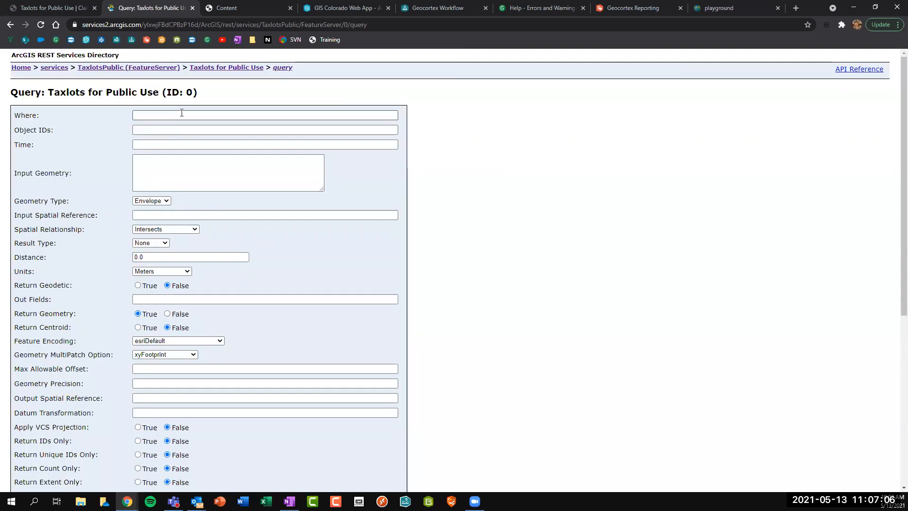
{"action": "left_click", "coordinate": [231, 116]}
{"action": "type", "text": "1=1"}
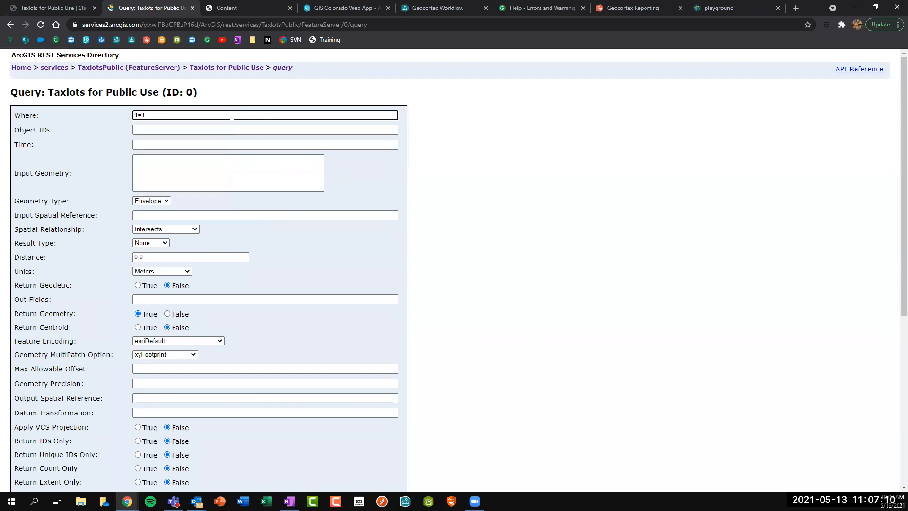
{"action": "left_click", "coordinate": [150, 297]}
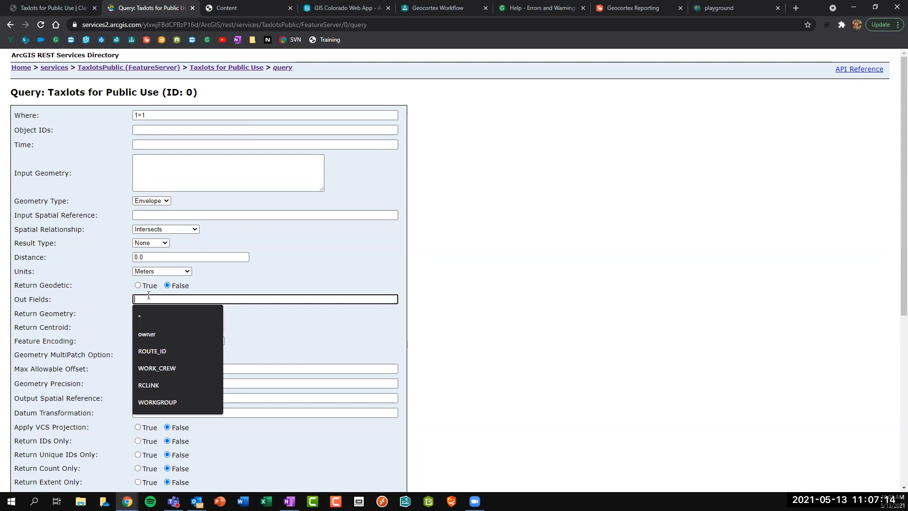
{"action": "type", "text": "*"}
{"action": "scroll", "coordinate": [149, 295], "scroll_direction": "down", "scroll_amount": 6}
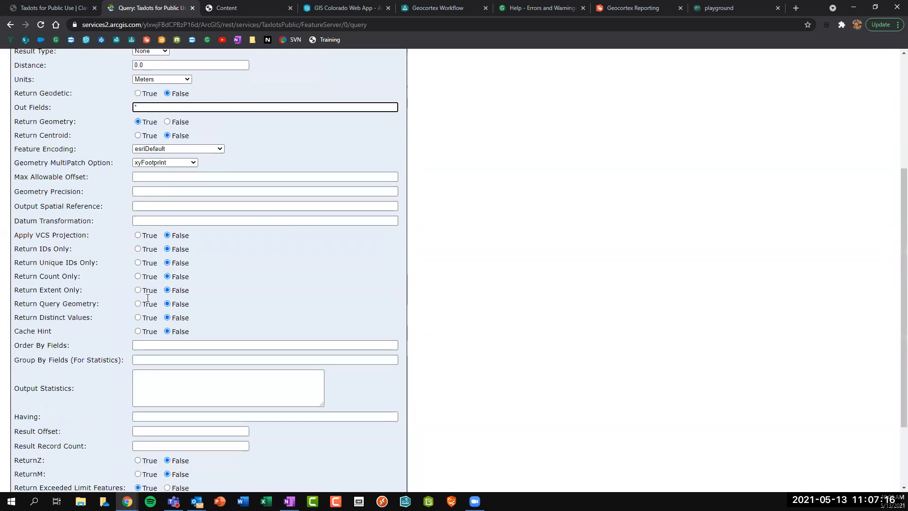
{"action": "left_click", "coordinate": [156, 348]}
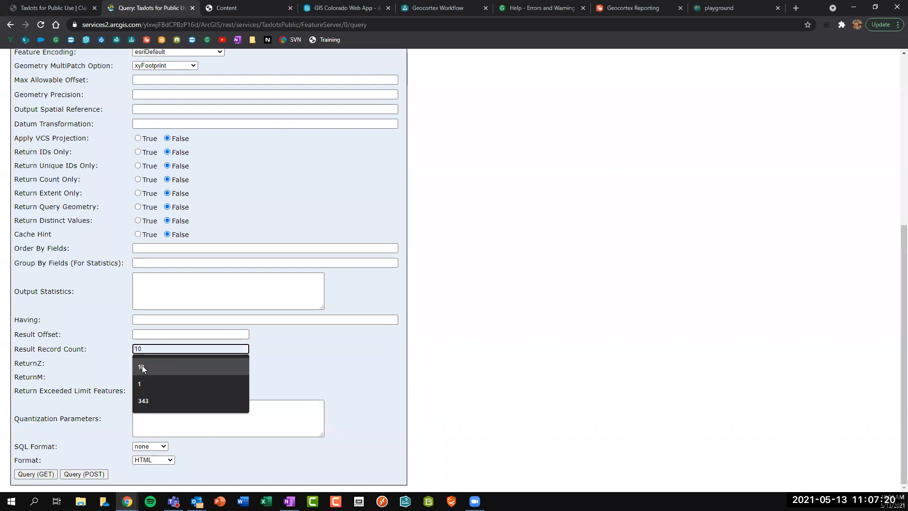
{"action": "left_click", "coordinate": [142, 365]}
{"action": "left_click", "coordinate": [36, 474]}
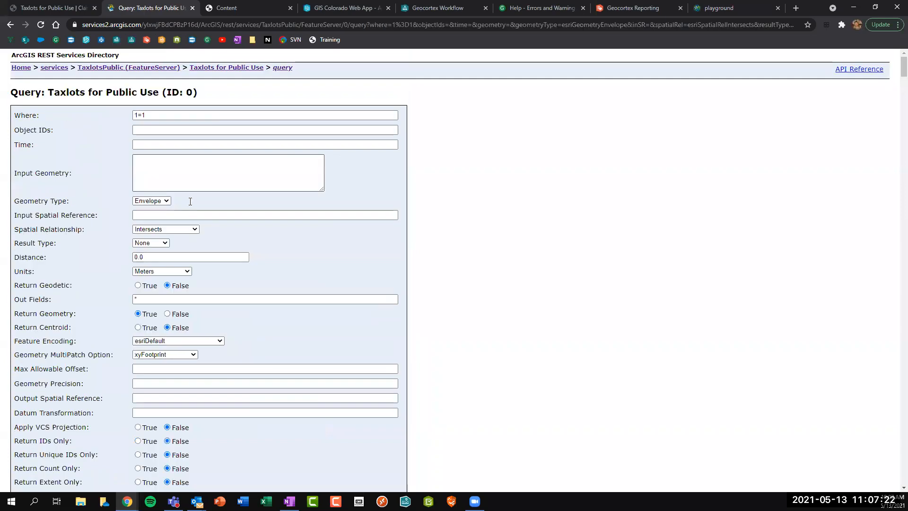
Scroll through the 10 returned parcel records, then jump back to the top of the page.
{"action": "scroll", "coordinate": [190, 201], "scroll_direction": "down", "scroll_amount": 10}
{"action": "scroll", "coordinate": [190, 202], "scroll_direction": "down", "scroll_amount": 2}
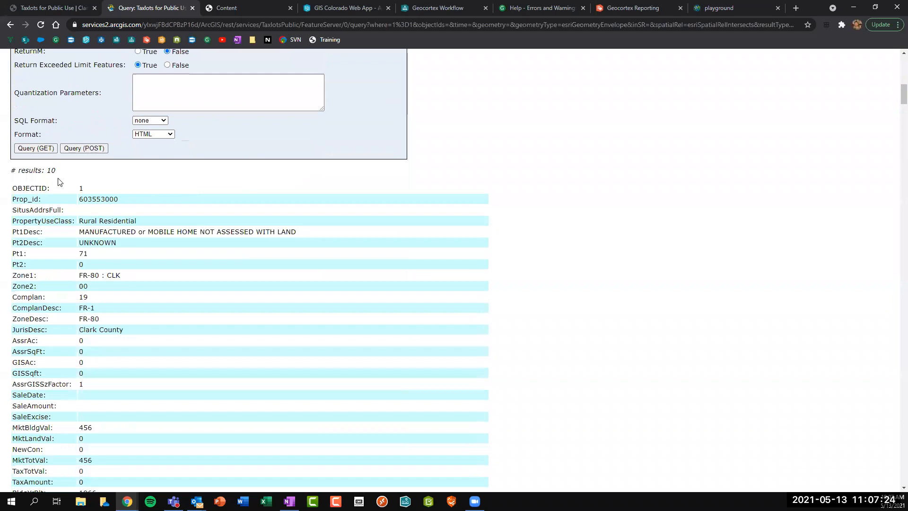
{"action": "double_click", "coordinate": [55, 171]}
{"action": "left_click", "coordinate": [51, 176]}
{"action": "scroll", "coordinate": [82, 195], "scroll_direction": "down", "scroll_amount": 18}
{"action": "scroll", "coordinate": [83, 195], "scroll_direction": "down", "scroll_amount": 20}
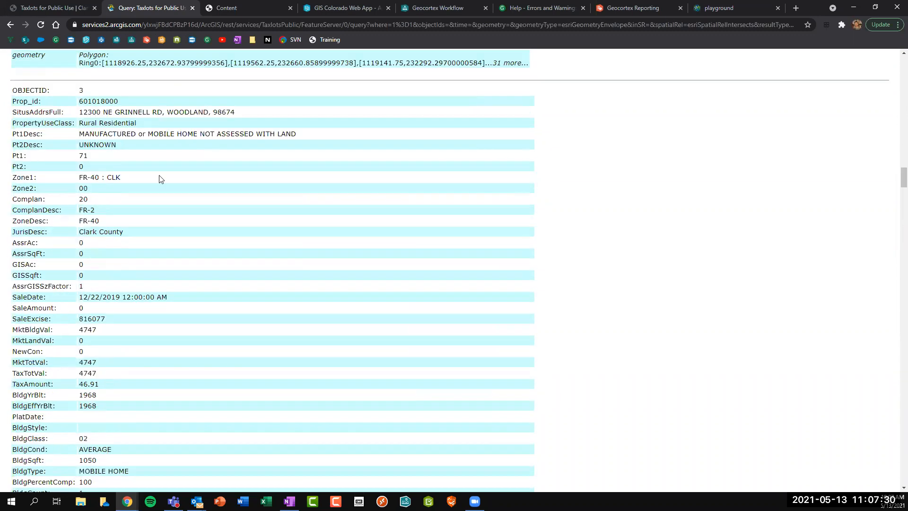
{"action": "scroll", "coordinate": [401, 174], "scroll_direction": "down", "scroll_amount": 20}
{"action": "key", "text": "Home"}
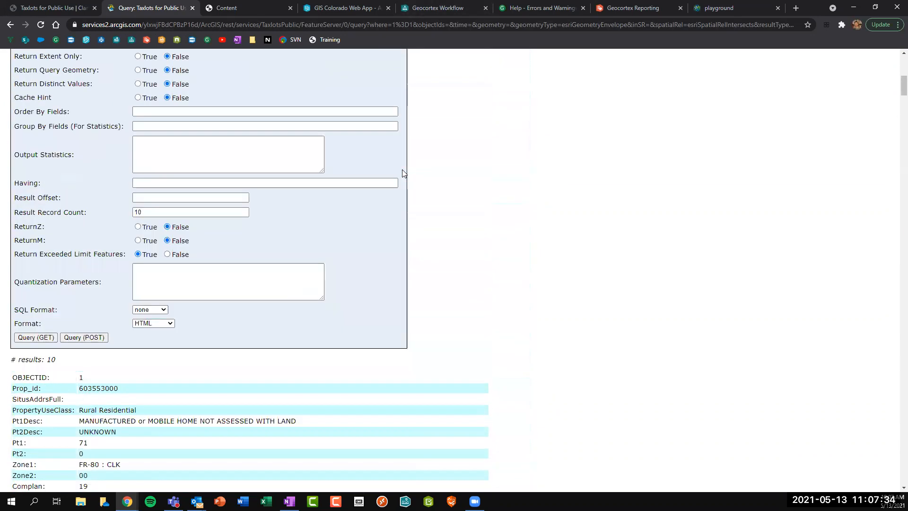
{"action": "left_click", "coordinate": [132, 165]}
{"action": "left_click_drag", "start_coordinate": [14, 174], "coordinate": [91, 173]}
{"action": "triple_click", "coordinate": [56, 172]}
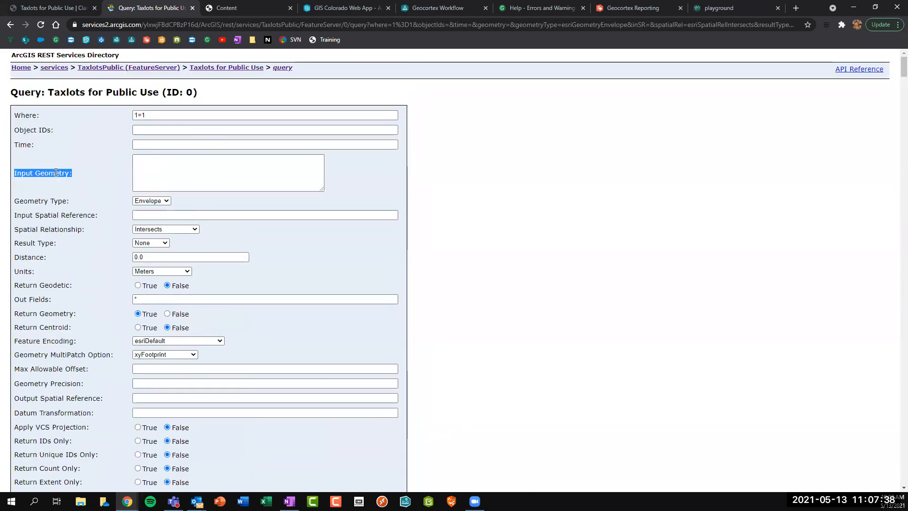
{"action": "left_click", "coordinate": [56, 172]}
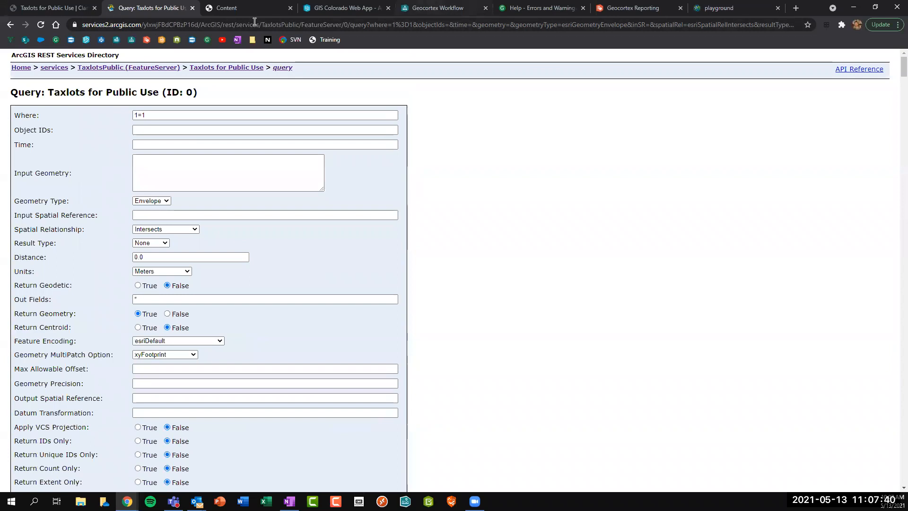
Go back to the Taxlots for Public Use layer page and copy its web address.
{"action": "left_click", "coordinate": [348, 24]}
{"action": "left_click_drag", "start_coordinate": [301, 22], "coordinate": [111, 12]}
{"action": "left_click", "coordinate": [295, 42]}
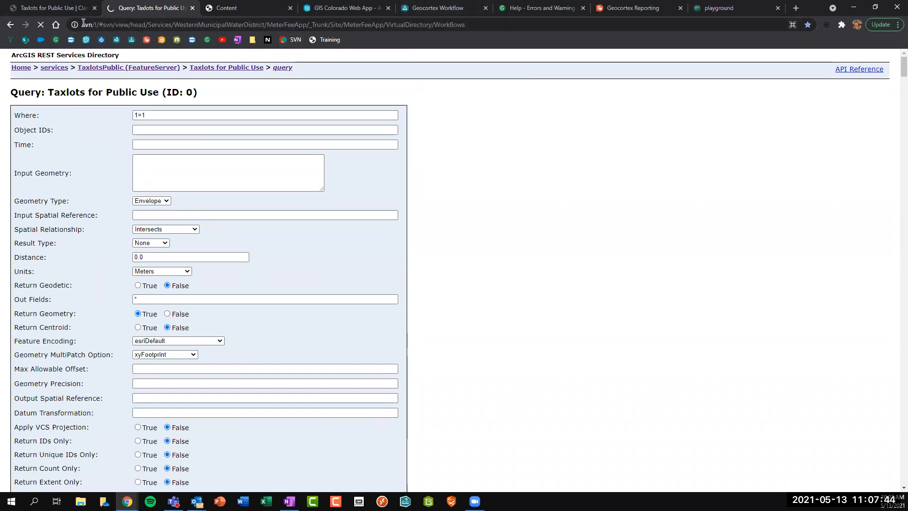
{"action": "left_click", "coordinate": [11, 25]}
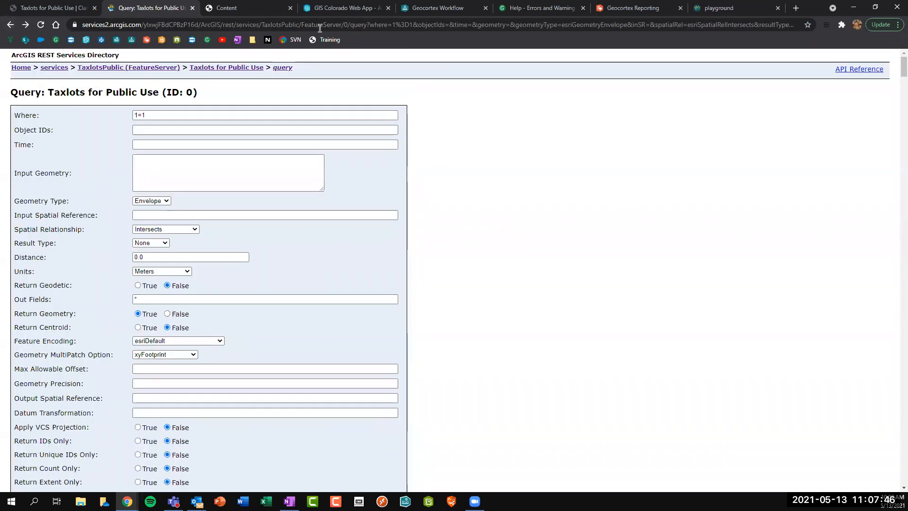
{"action": "left_click", "coordinate": [254, 69]}
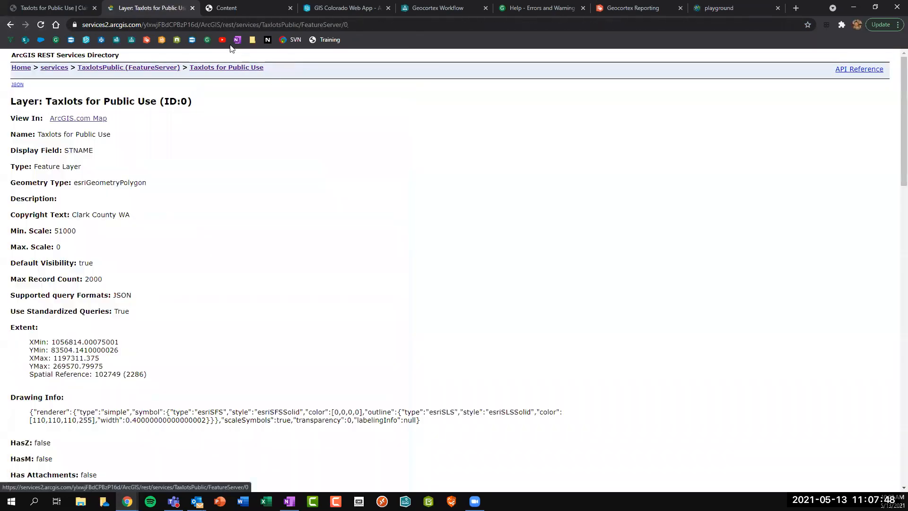
{"action": "left_click", "coordinate": [263, 24]}
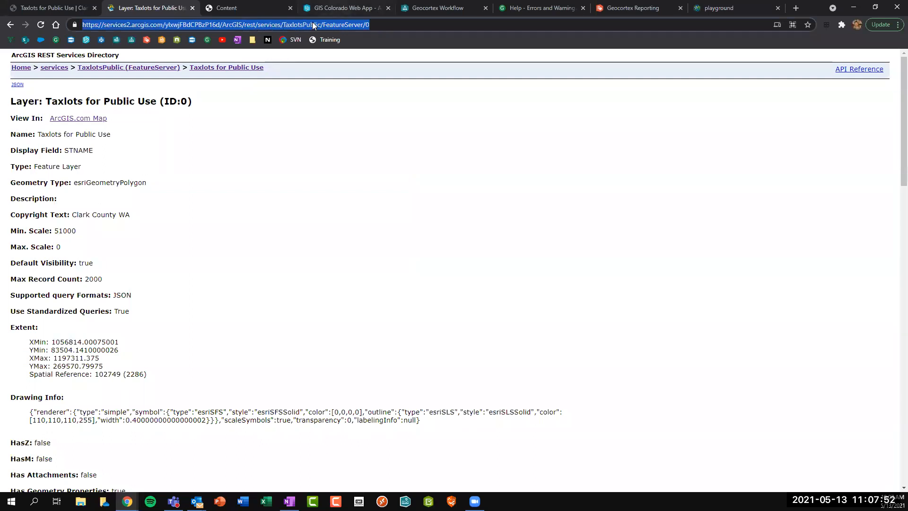
{"action": "left_click", "coordinate": [317, 10]}
Paste the Taxlots layer URL into the Query Layer's Url and set Geometry to =$buffer.geometry.
{"action": "left_click", "coordinate": [433, 7]}
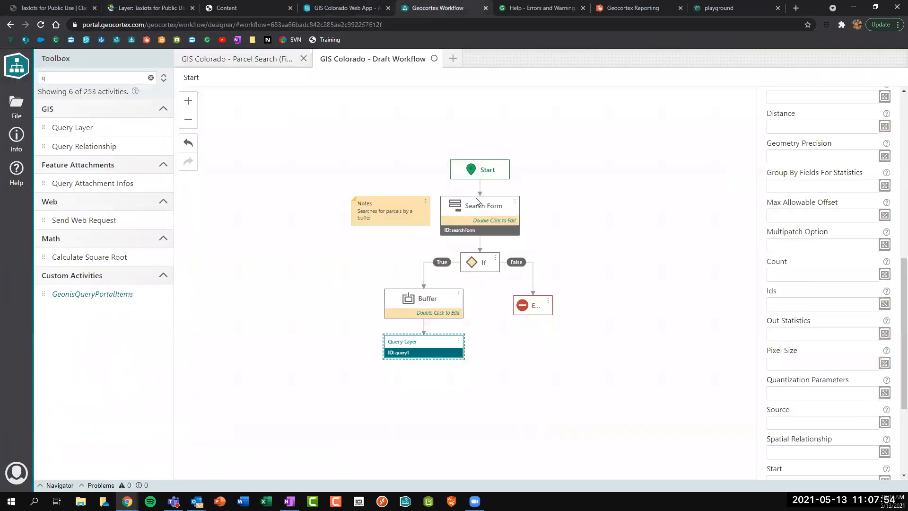
{"action": "scroll", "coordinate": [845, 255], "scroll_direction": "up", "scroll_amount": 10}
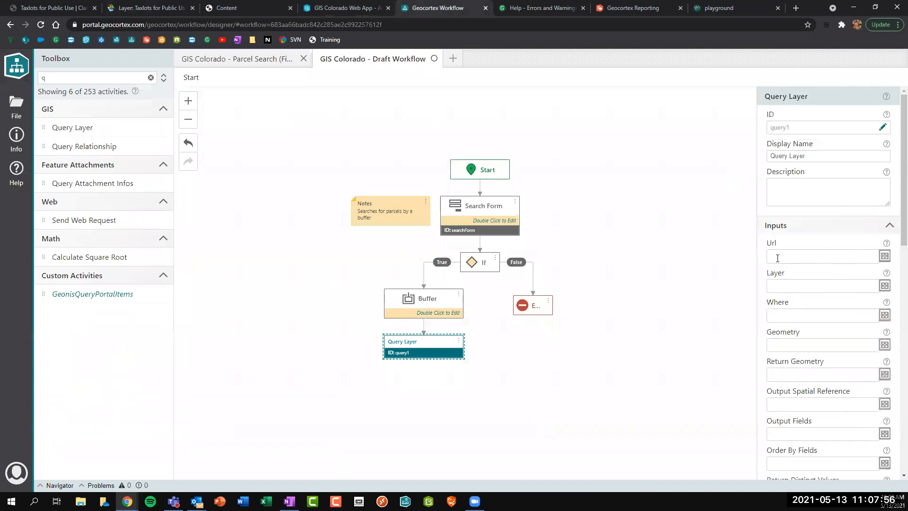
{"action": "left_click", "coordinate": [789, 257]}
{"action": "key", "text": "ctrl+v"}
{"action": "left_click", "coordinate": [789, 315]}
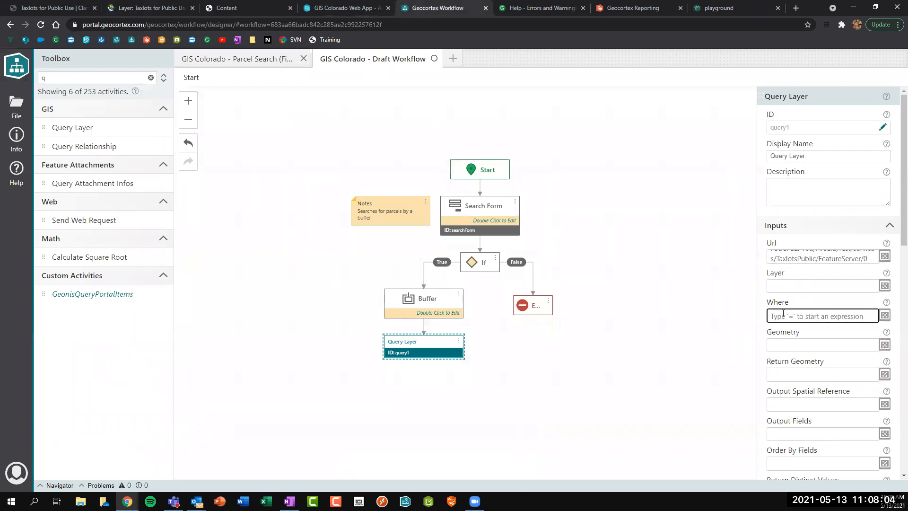
{"action": "left_click", "coordinate": [800, 341]}
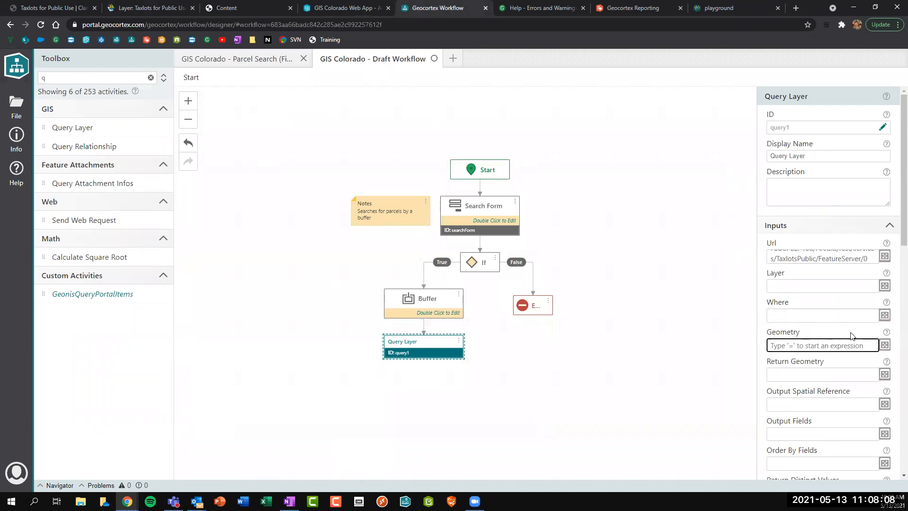
{"action": "type", "text": "=b"}
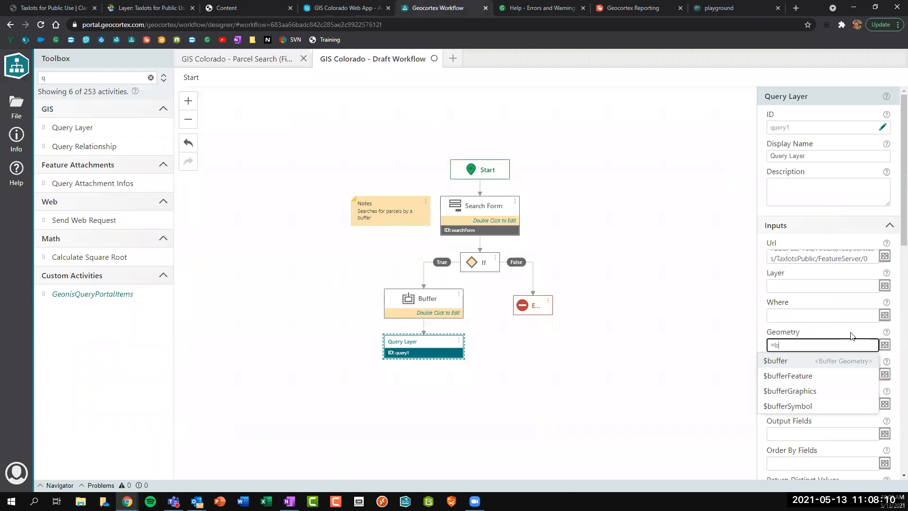
{"action": "left_click", "coordinate": [788, 365]}
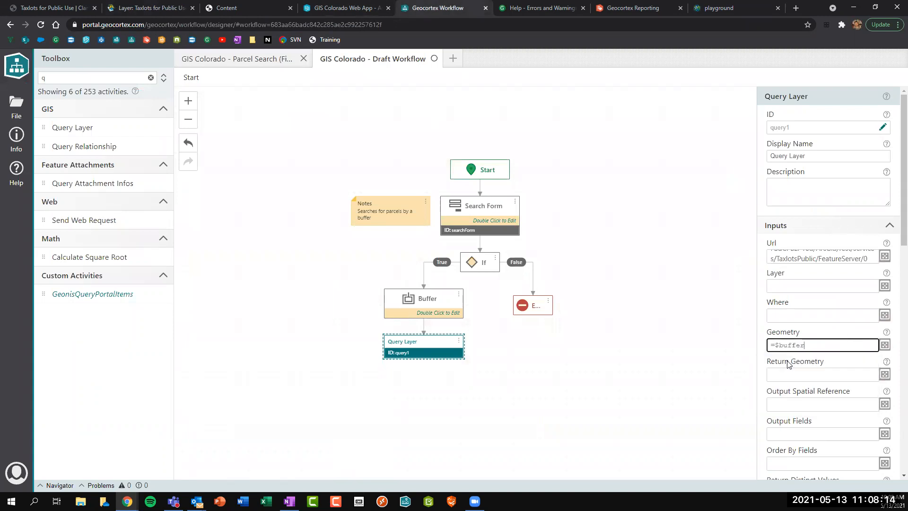
{"action": "type", "text": "."}
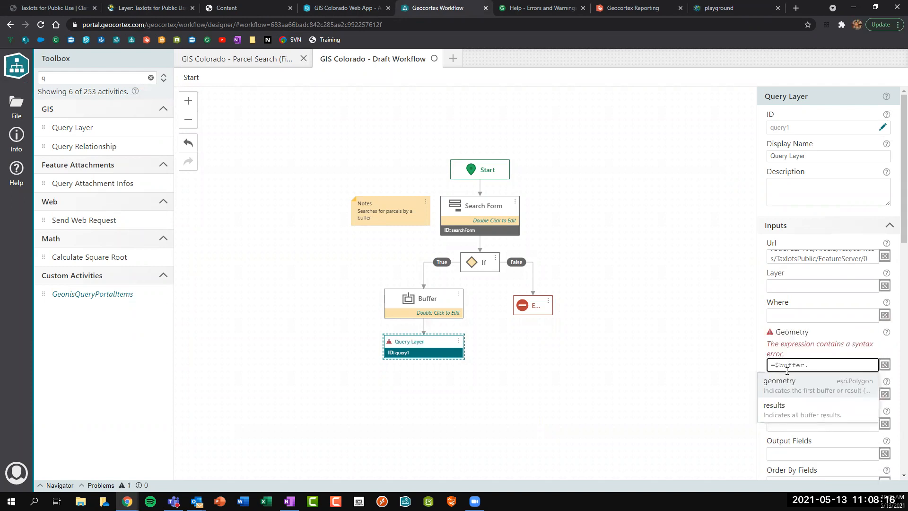
{"action": "left_click", "coordinate": [791, 385]}
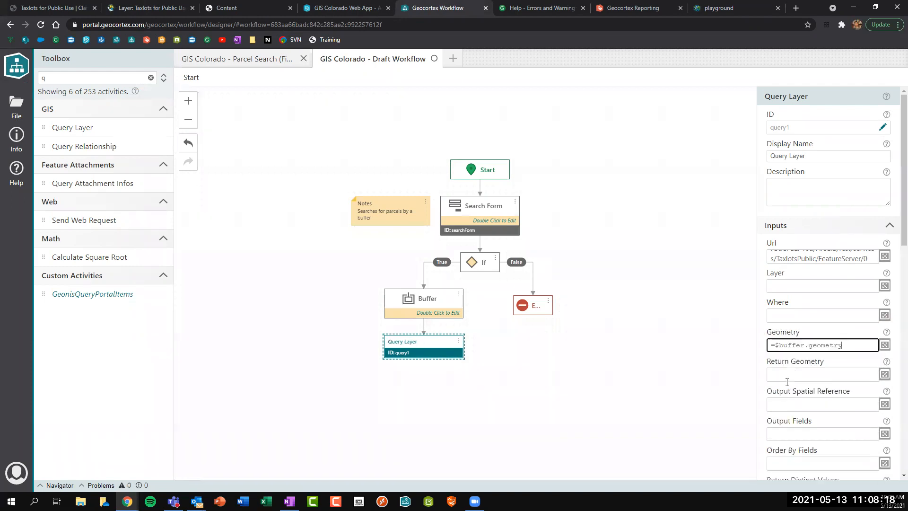
Check the Buffer Geometry activity's outputs inside the Buffer step, then reselect the Query Layer.
{"action": "double_click", "coordinate": [438, 316]}
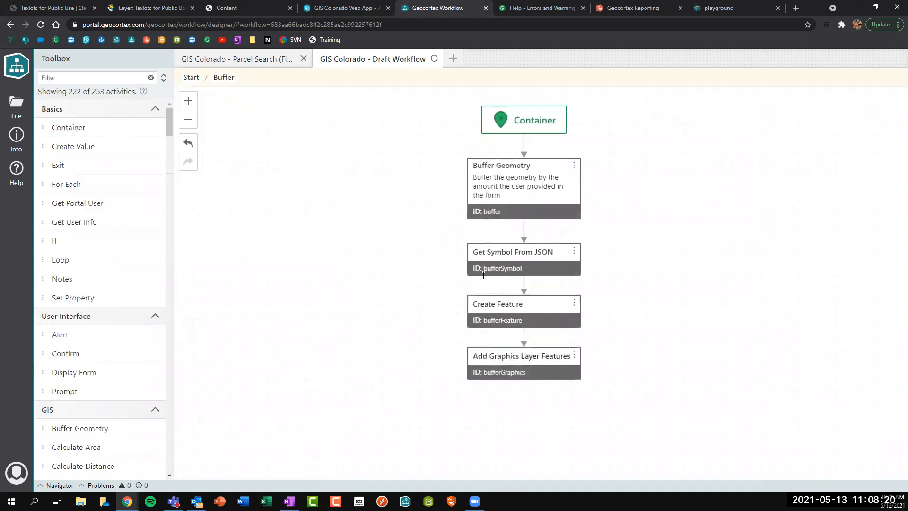
{"action": "left_click", "coordinate": [508, 220]}
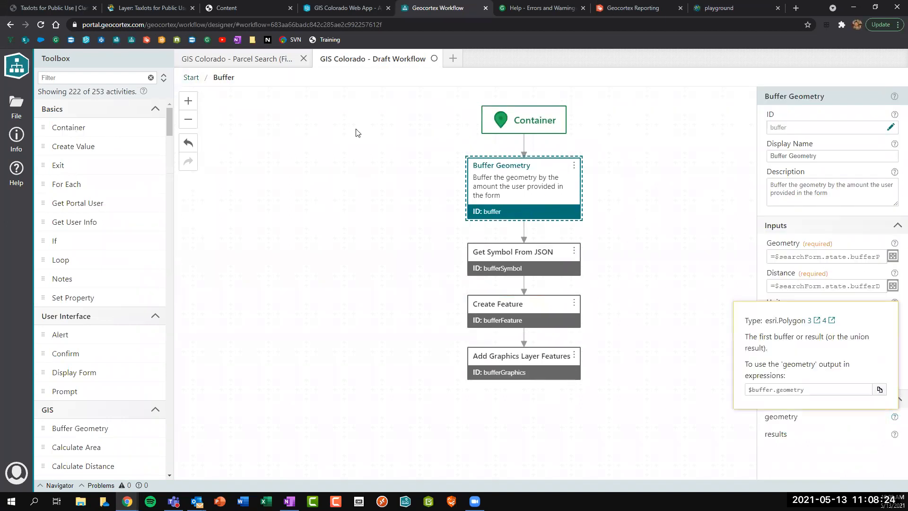
{"action": "left_click", "coordinate": [190, 78]}
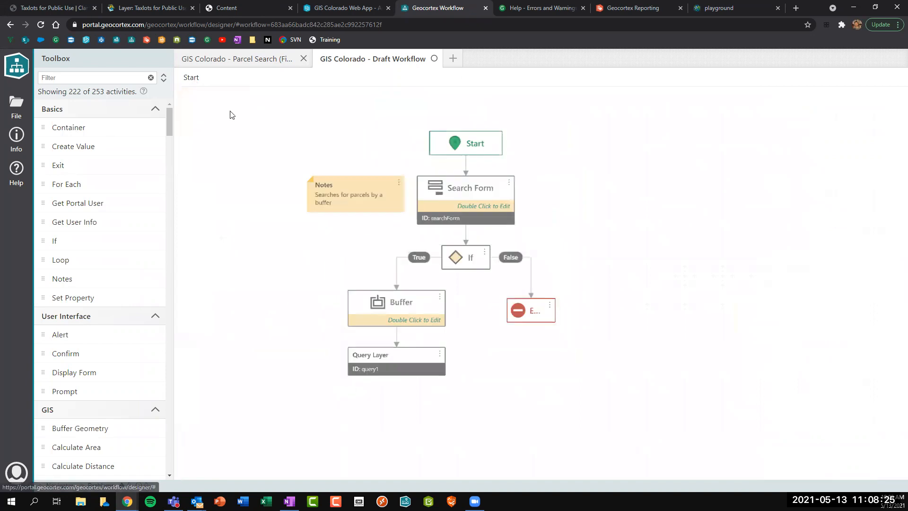
{"action": "left_click", "coordinate": [421, 353]}
{"action": "left_click", "coordinate": [846, 346]}
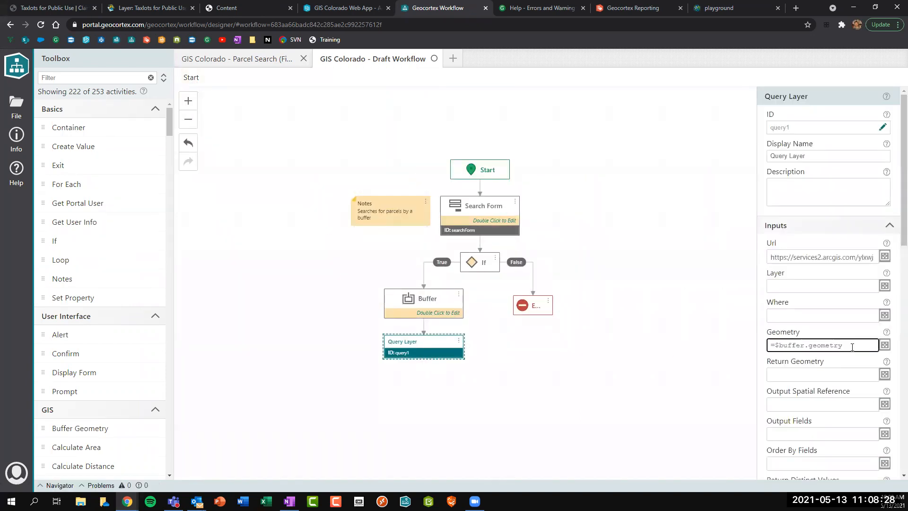
Set Return Geometry to true and Output Fields to * on the Query Layer step.
{"action": "left_click", "coordinate": [794, 377]}
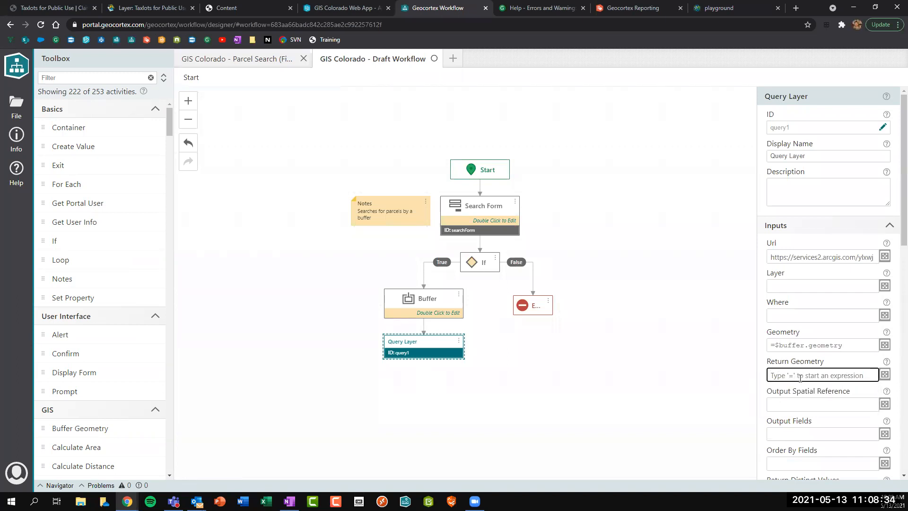
{"action": "type", "text": "true"}
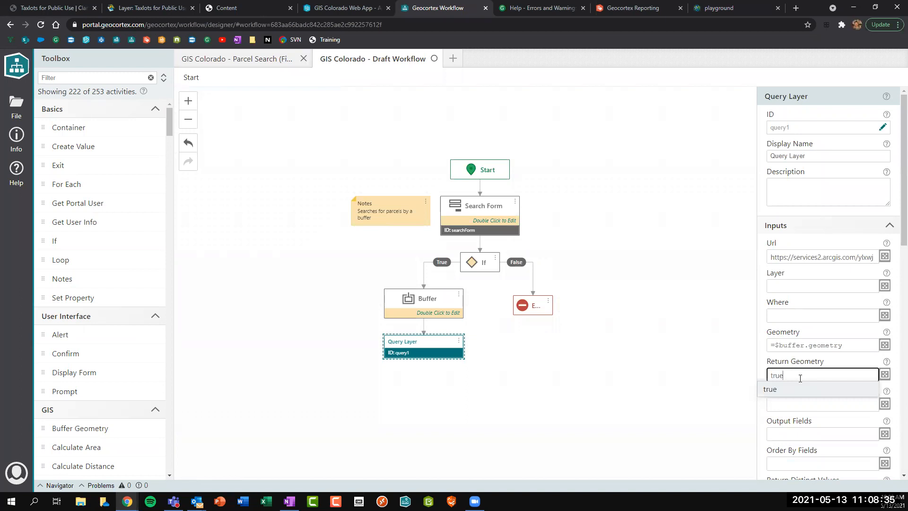
{"action": "left_click", "coordinate": [770, 389]}
{"action": "scroll", "coordinate": [805, 345], "scroll_direction": "down", "scroll_amount": 2}
{"action": "left_click", "coordinate": [809, 340]}
{"action": "type", "text": "*"}
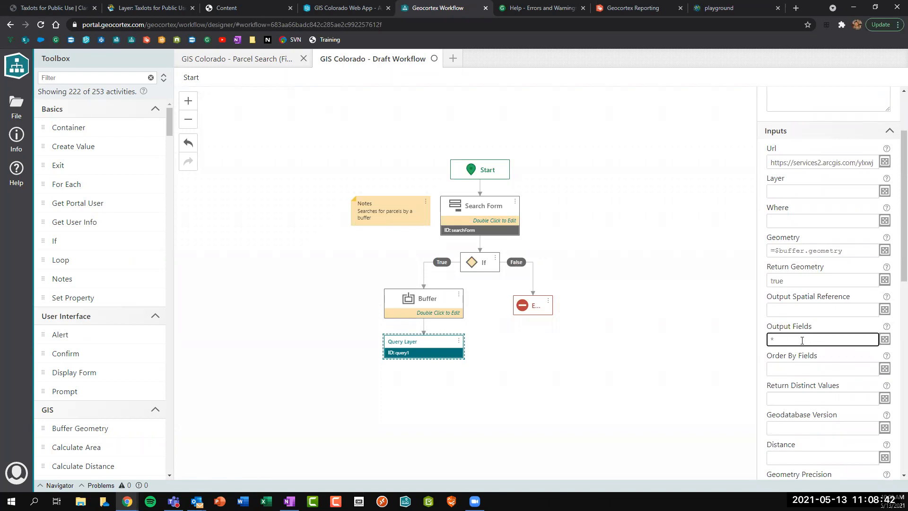
{"action": "scroll", "coordinate": [800, 339], "scroll_direction": "down", "scroll_amount": 3}
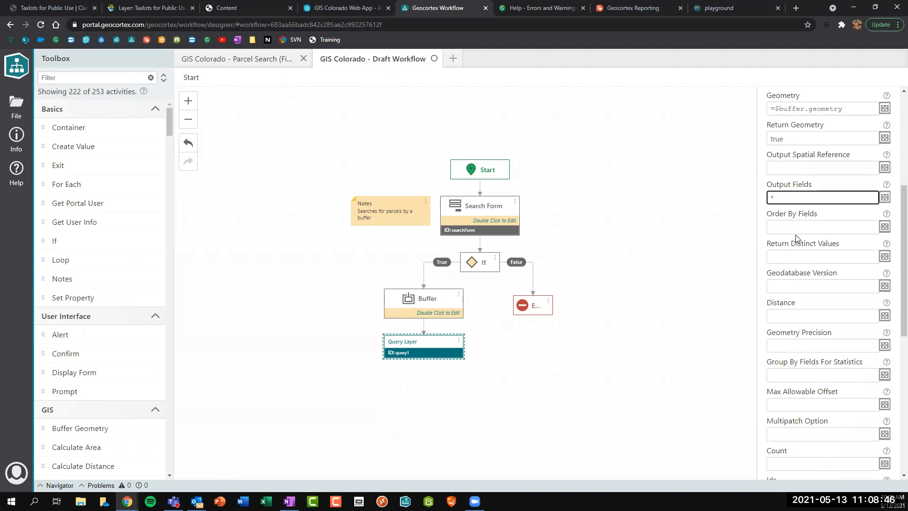
{"action": "scroll", "coordinate": [796, 236], "scroll_direction": "up", "scroll_amount": 5}
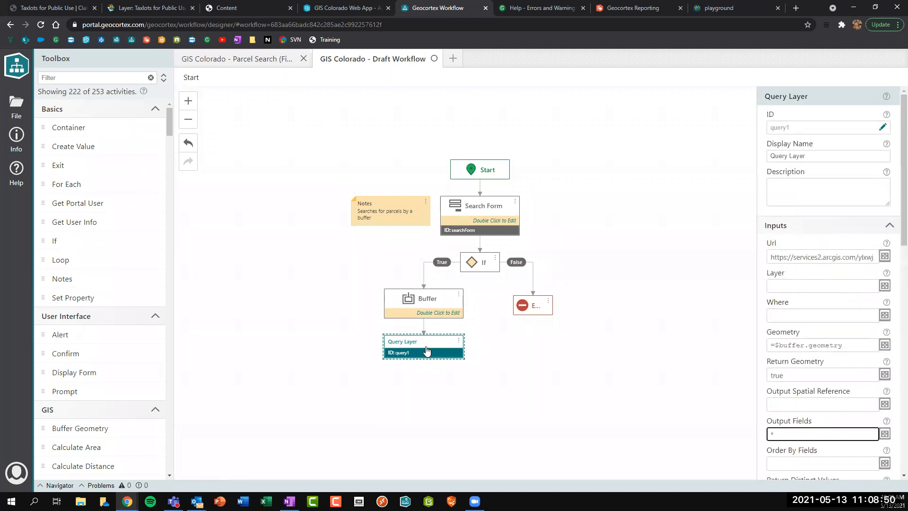
{"action": "left_click", "coordinate": [885, 117]}
{"action": "left_click", "coordinate": [822, 104]}
Rename the step to ID queryBuffer and Display Name Query Parcels by Buffer, then save.
{"action": "left_click", "coordinate": [882, 128]}
{"action": "key", "text": "BackSpace"}
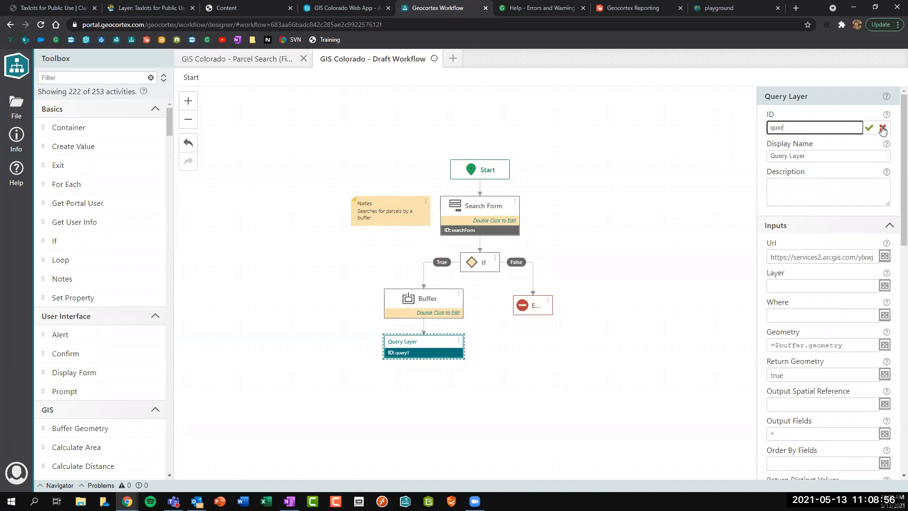
{"action": "type", "text": "Buffer"}
{"action": "double_click", "coordinate": [794, 155]}
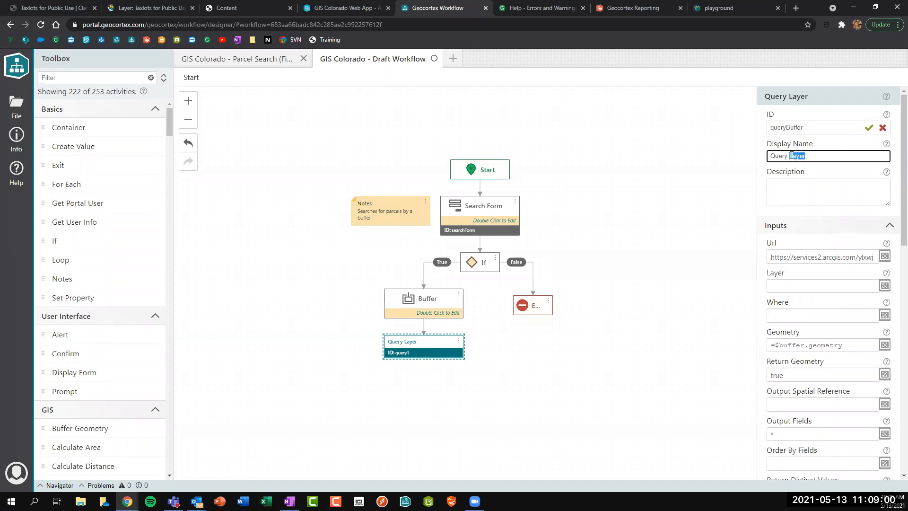
{"action": "type", "text": "Parcels by Buffer"}
{"action": "left_click", "coordinate": [868, 128]}
{"action": "left_click", "coordinate": [503, 395]}
{"action": "key", "text": "ctrl+s"}
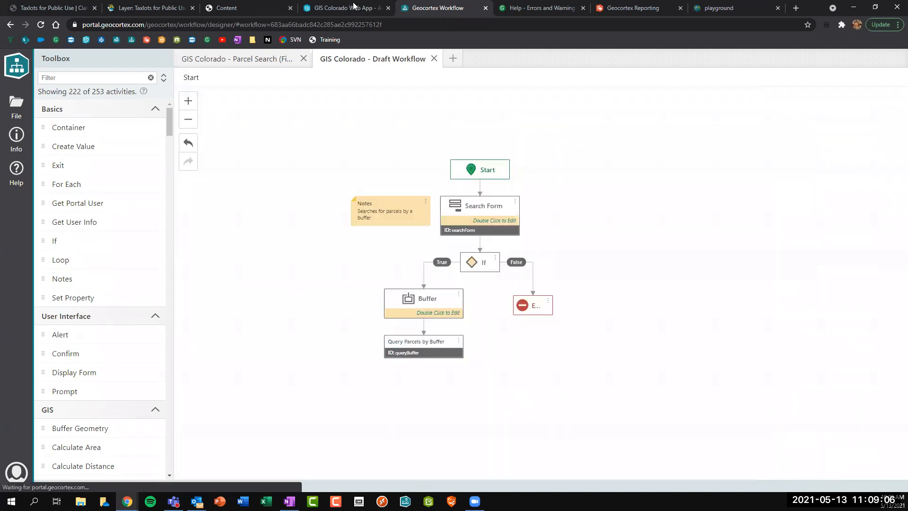
Run Parcel Search with a buffer point at Franklin St and W 17th St.
{"action": "left_click", "coordinate": [350, 5]}
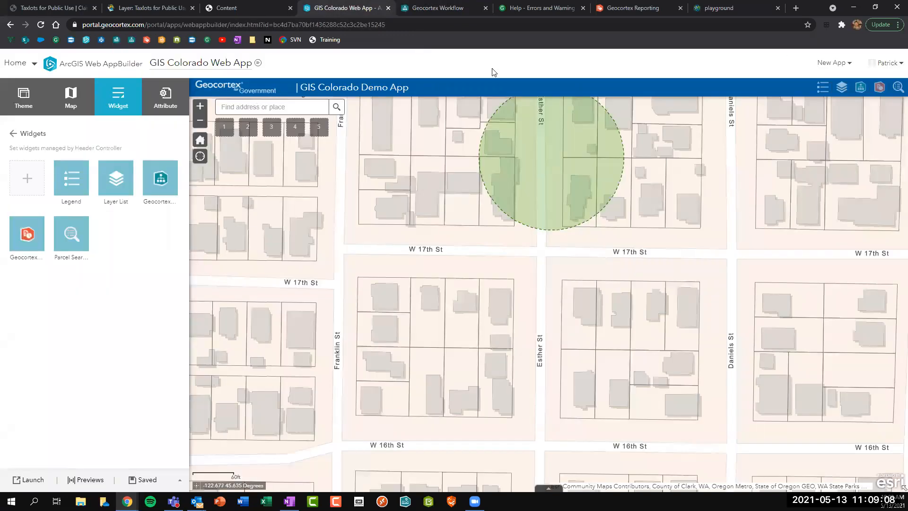
{"action": "left_click", "coordinate": [897, 91]}
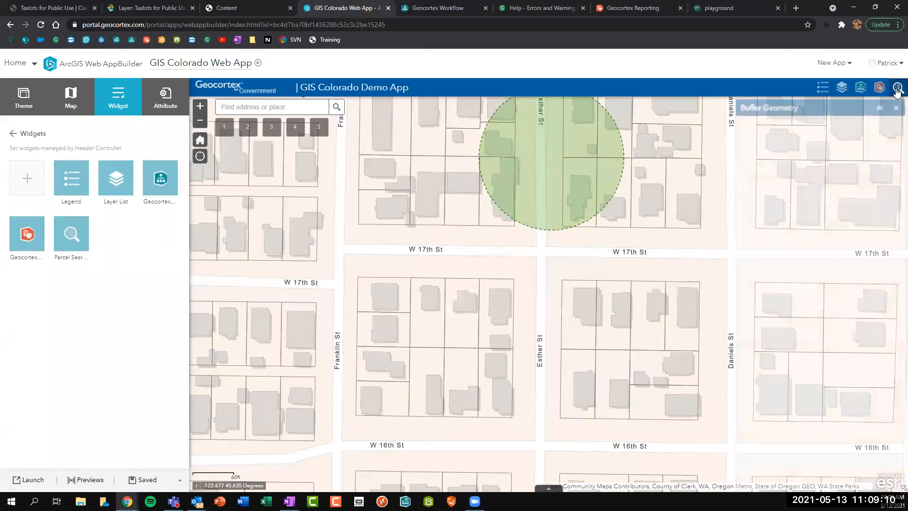
{"action": "left_click", "coordinate": [794, 173]}
{"action": "left_click", "coordinate": [343, 248]}
{"action": "left_click", "coordinate": [756, 255]}
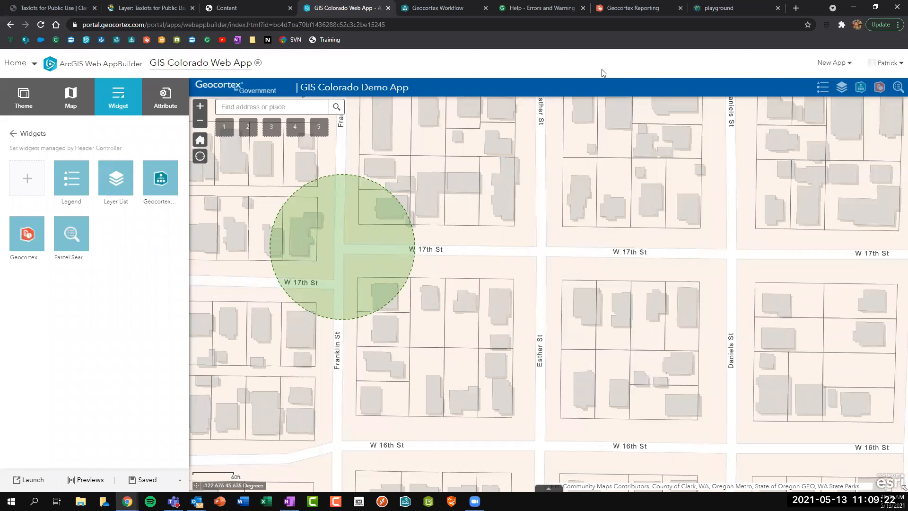
Open the browser's developer tools Console with F12.
{"action": "key", "text": "F12"}
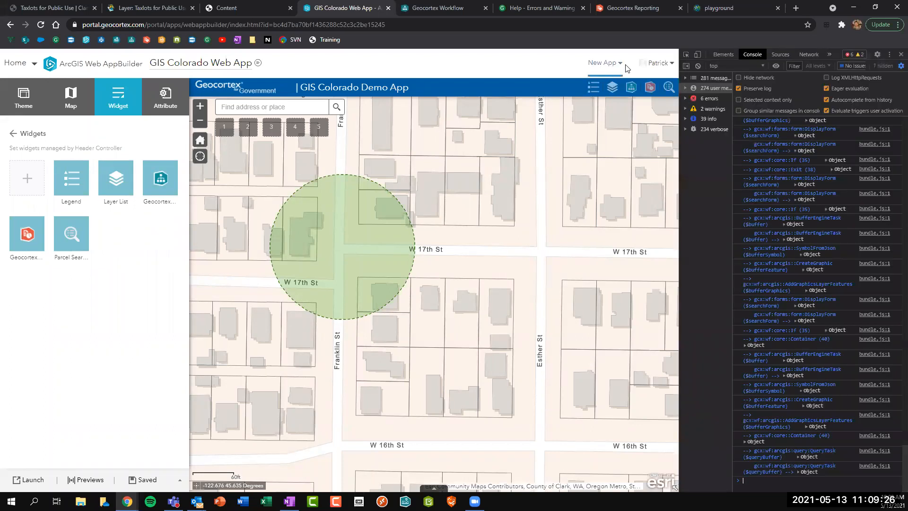
{"action": "left_click", "coordinate": [897, 25]}
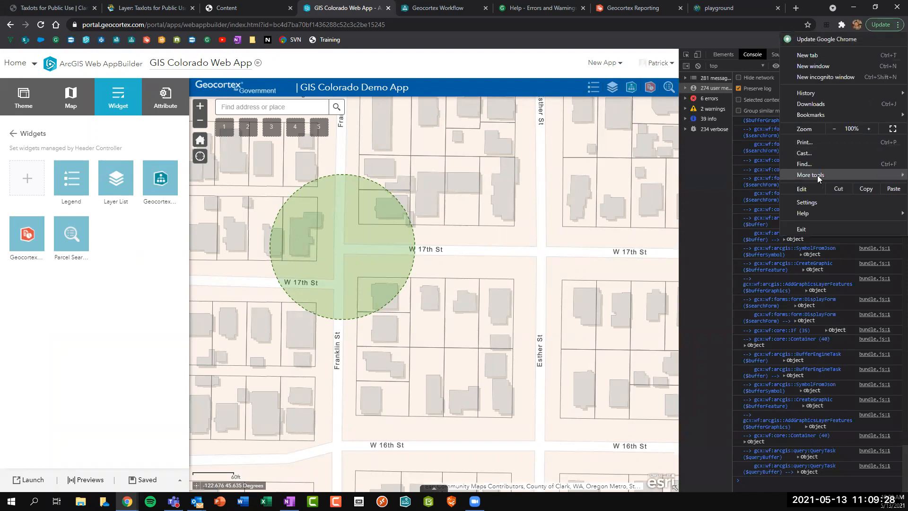
{"action": "mouse_move", "coordinate": [817, 175]}
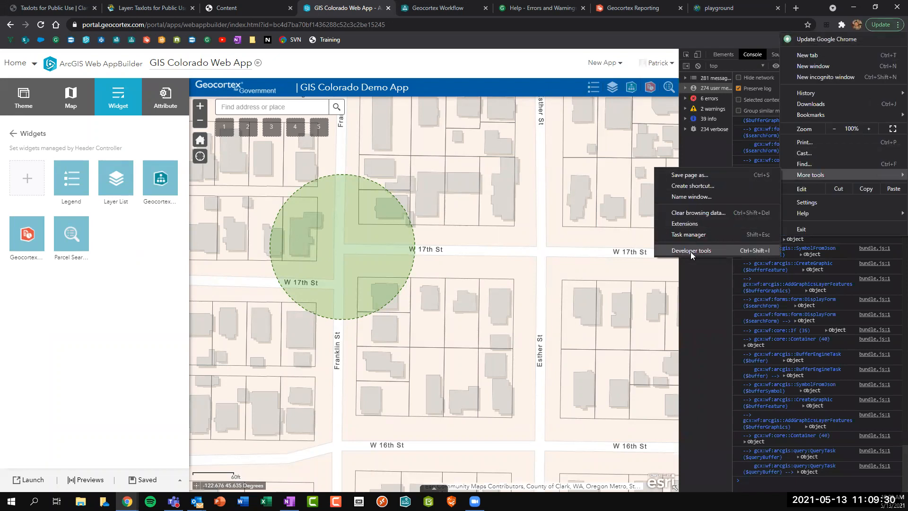
{"action": "left_click", "coordinate": [700, 293]}
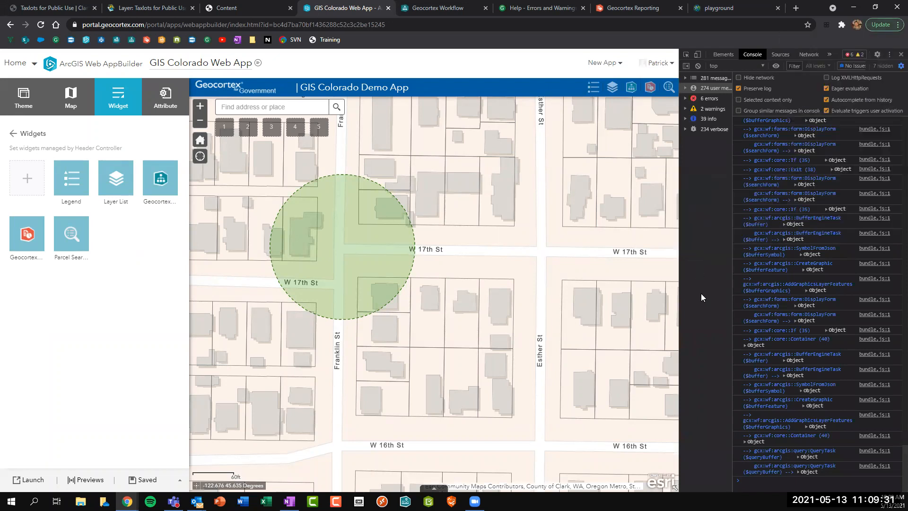
Clear the console and rerun Parcel Search with a 150 Feet buffer on Franklin St north of W 17th.
{"action": "left_click", "coordinate": [699, 66]}
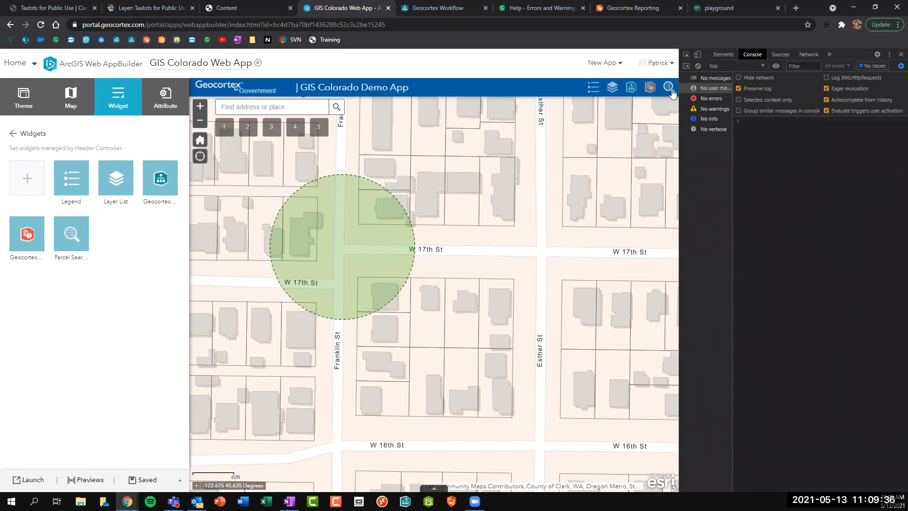
{"action": "left_click", "coordinate": [672, 92]}
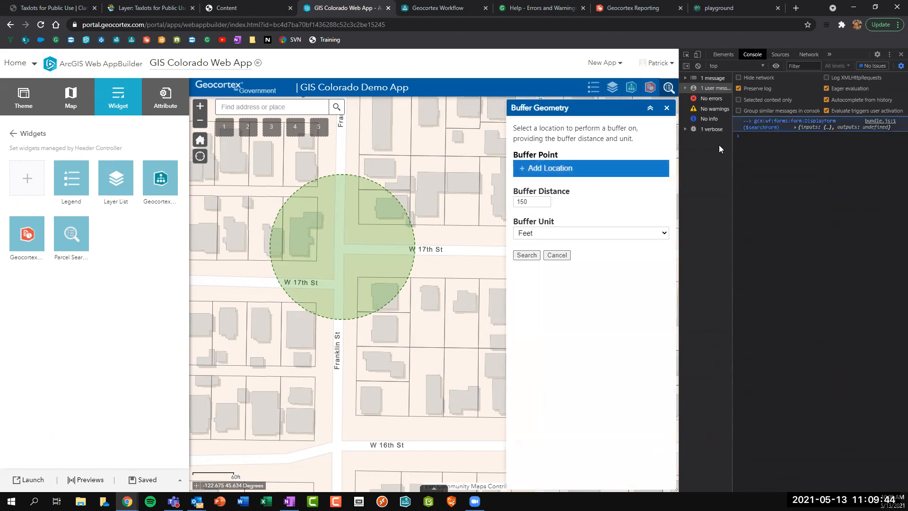
{"action": "left_click", "coordinate": [626, 168]}
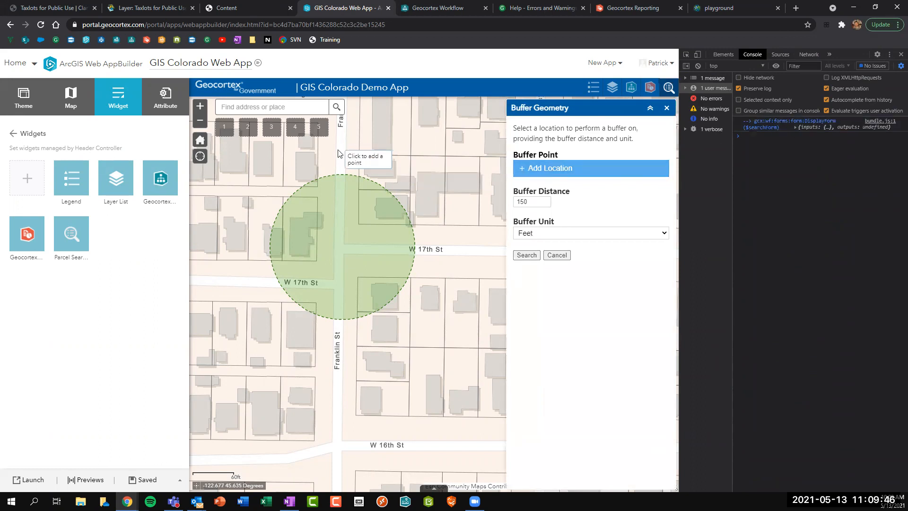
{"action": "left_click", "coordinate": [338, 151]}
{"action": "double_click", "coordinate": [523, 201]}
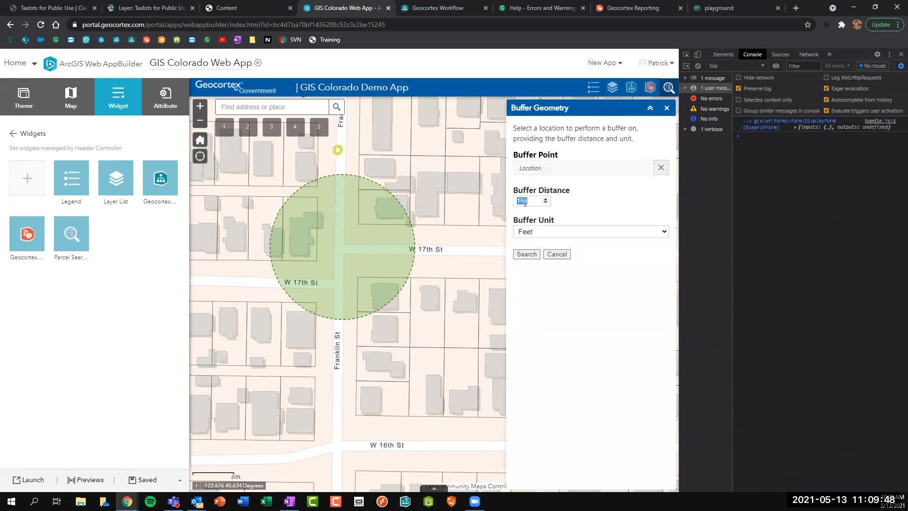
{"action": "left_click", "coordinate": [550, 233]}
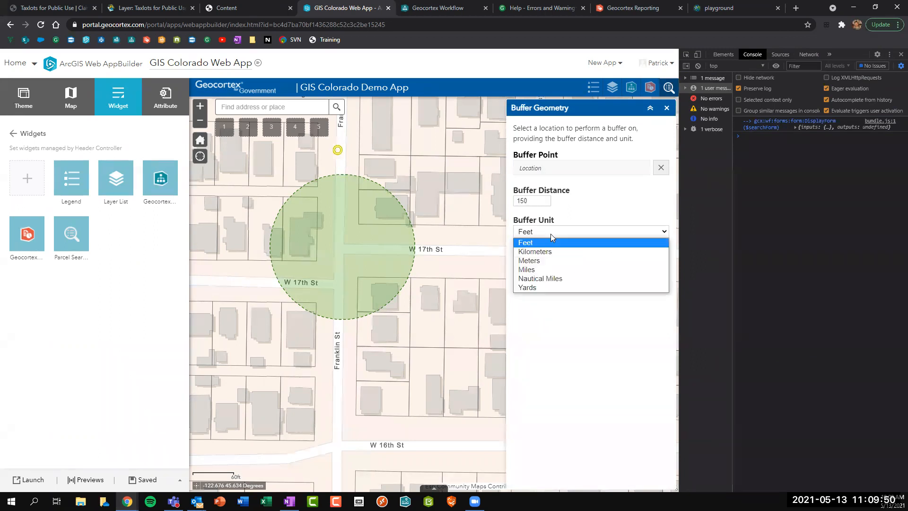
{"action": "left_click", "coordinate": [548, 242]}
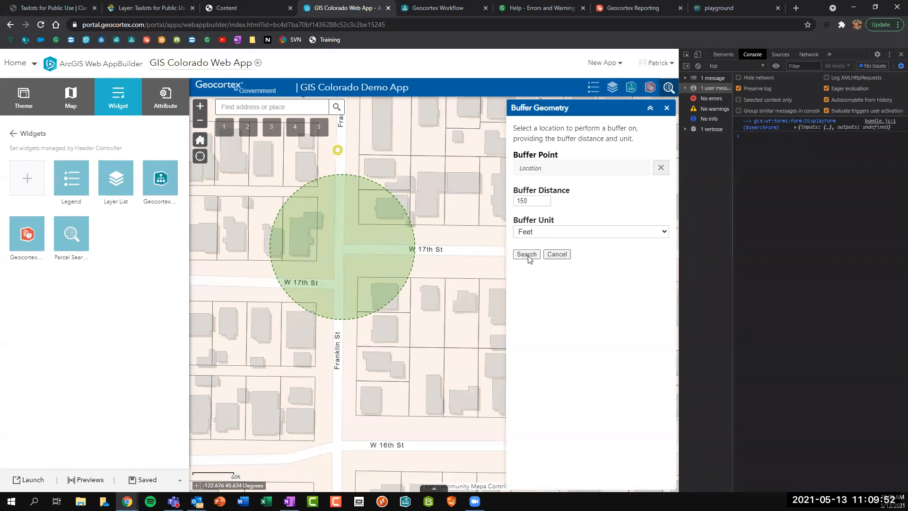
{"action": "left_click", "coordinate": [530, 259]}
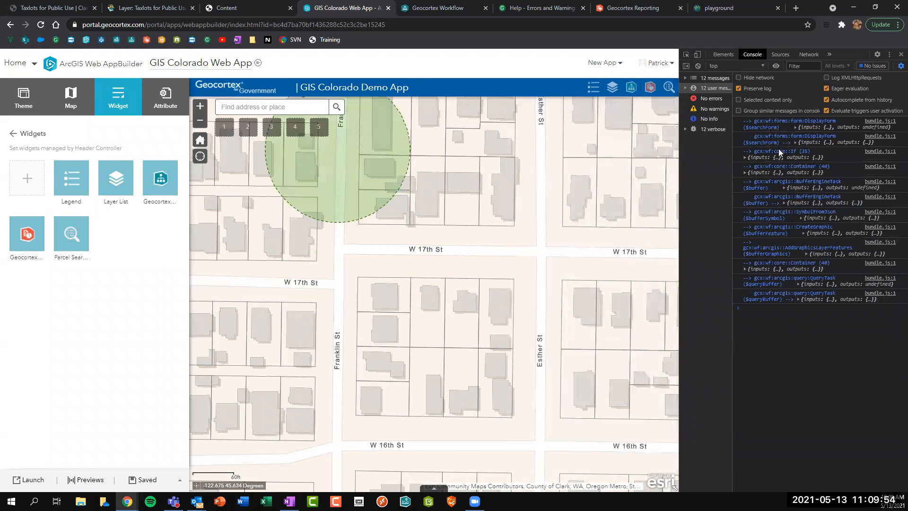
Expand the logged DisplayForm entries in the console down to the search form's outputs.
{"action": "left_click", "coordinate": [805, 141]}
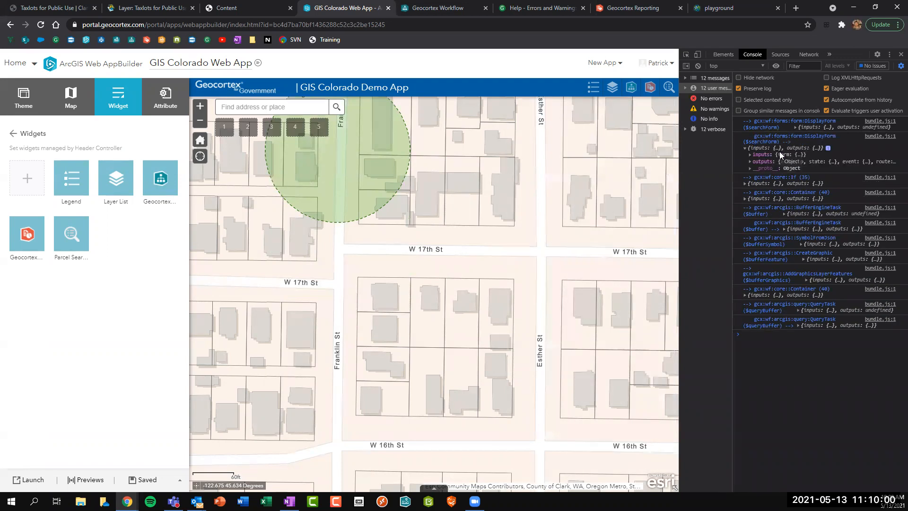
{"action": "left_click", "coordinate": [744, 147]}
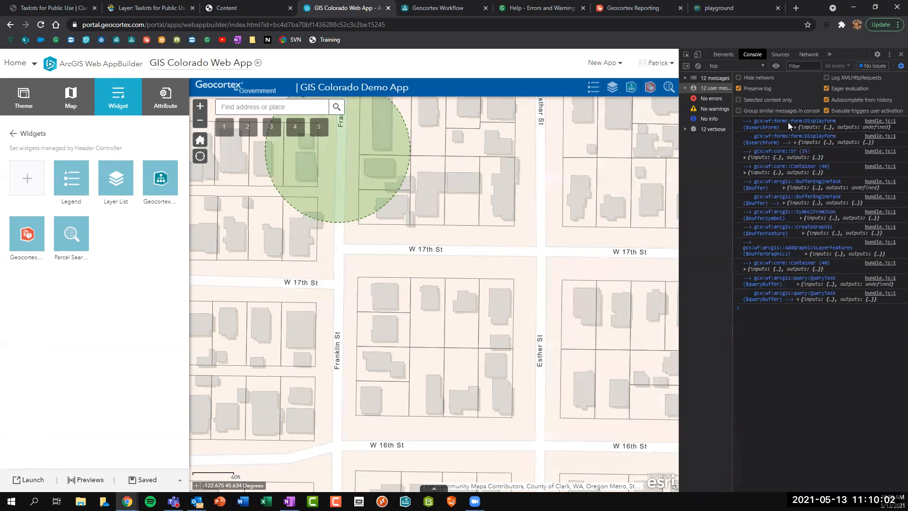
{"action": "left_click", "coordinate": [813, 127]}
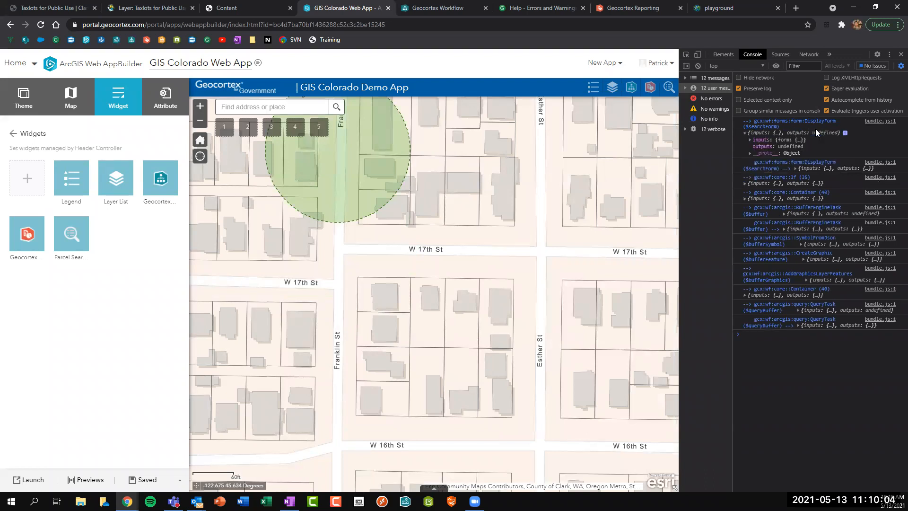
{"action": "left_click", "coordinate": [755, 139]}
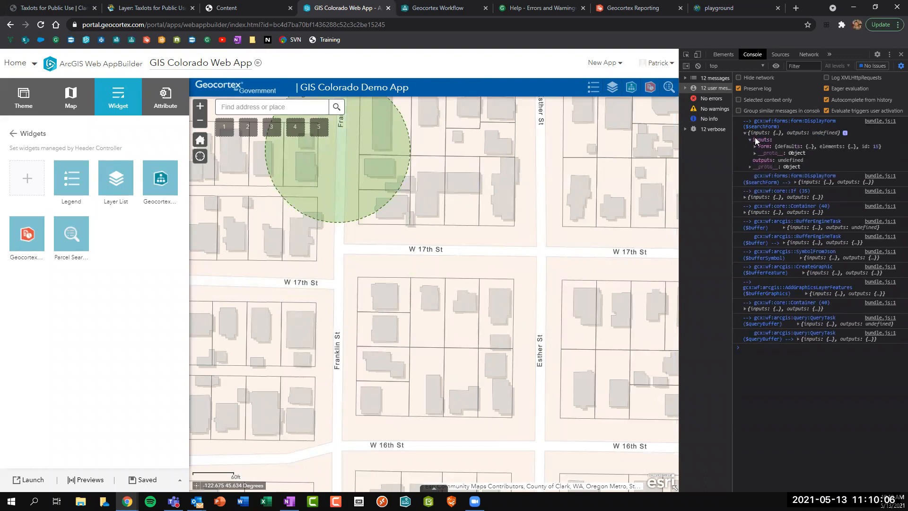
{"action": "left_click", "coordinate": [754, 138]}
{"action": "left_click", "coordinate": [744, 133]}
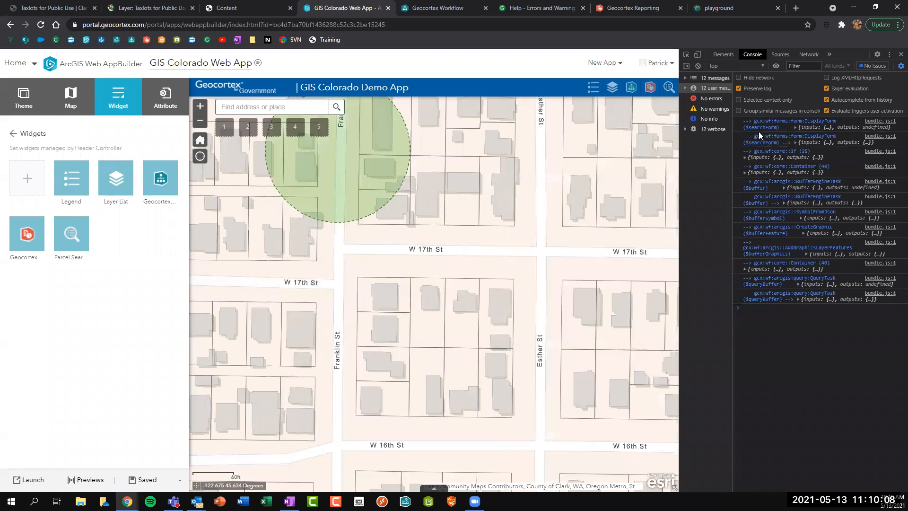
{"action": "left_click", "coordinate": [801, 141]}
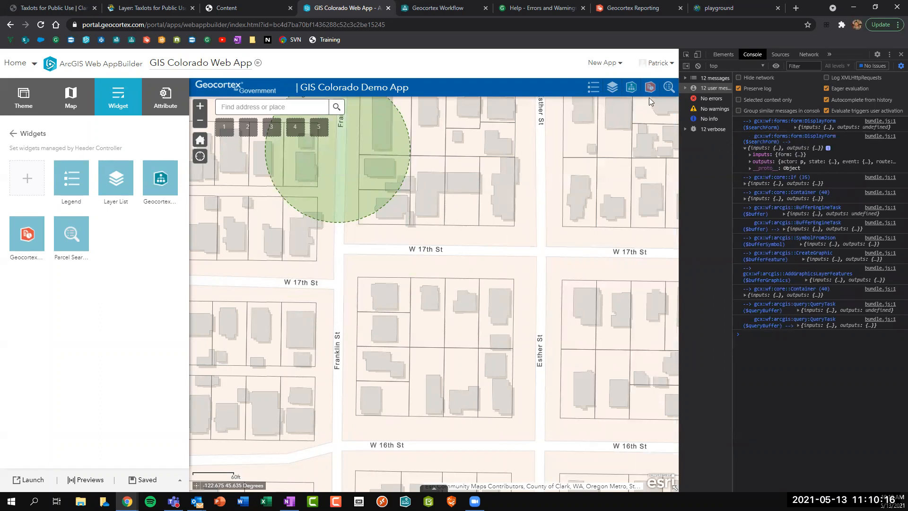
{"action": "left_click", "coordinate": [759, 161]}
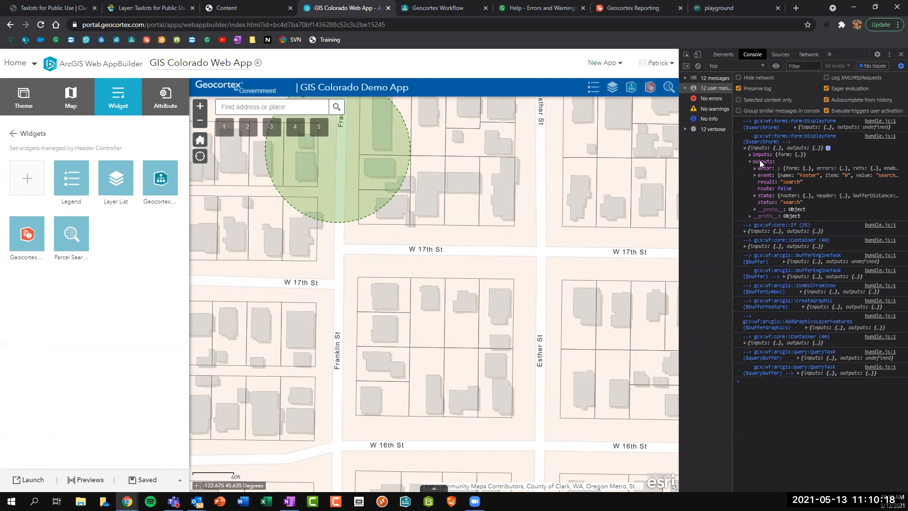
Expand the logged state and its bufferUnit entry, a DropDownList with value feet.
{"action": "left_click", "coordinate": [761, 197]}
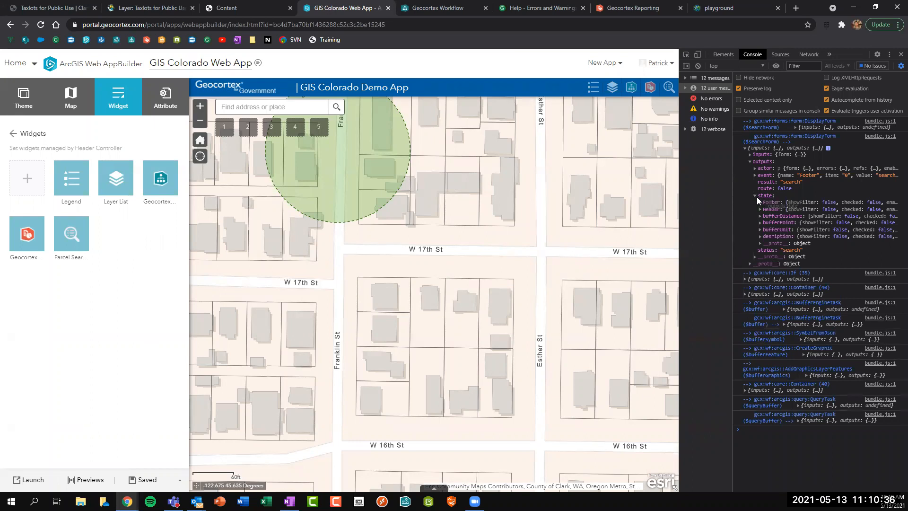
{"action": "left_click", "coordinate": [760, 230]}
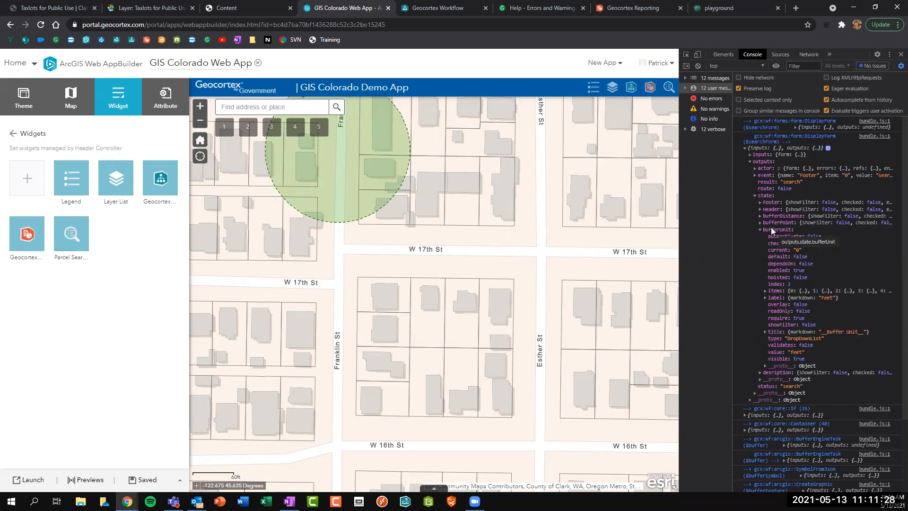
Expand the search form's bufferDistance state to reveal its value of 150.
{"action": "left_click", "coordinate": [686, 66]}
{"action": "left_click", "coordinate": [842, 63]}
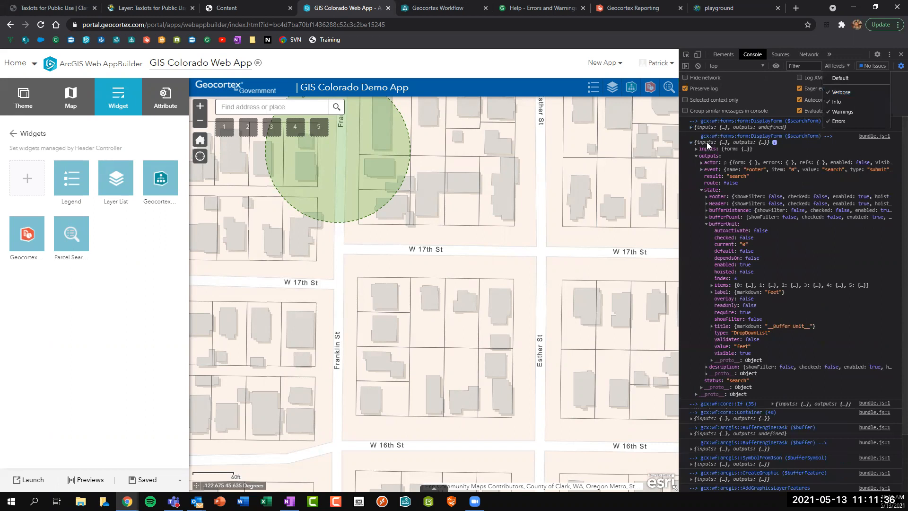
{"action": "left_click", "coordinate": [686, 69]}
{"action": "left_click", "coordinate": [686, 69]}
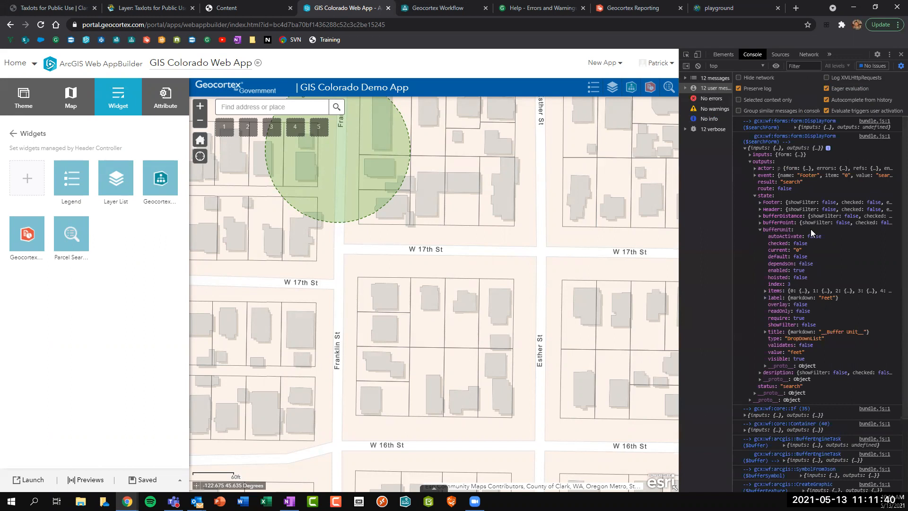
{"action": "scroll", "coordinate": [809, 228], "scroll_direction": "up", "scroll_amount": 3}
{"action": "left_click", "coordinate": [760, 230]}
{"action": "left_click", "coordinate": [760, 216]}
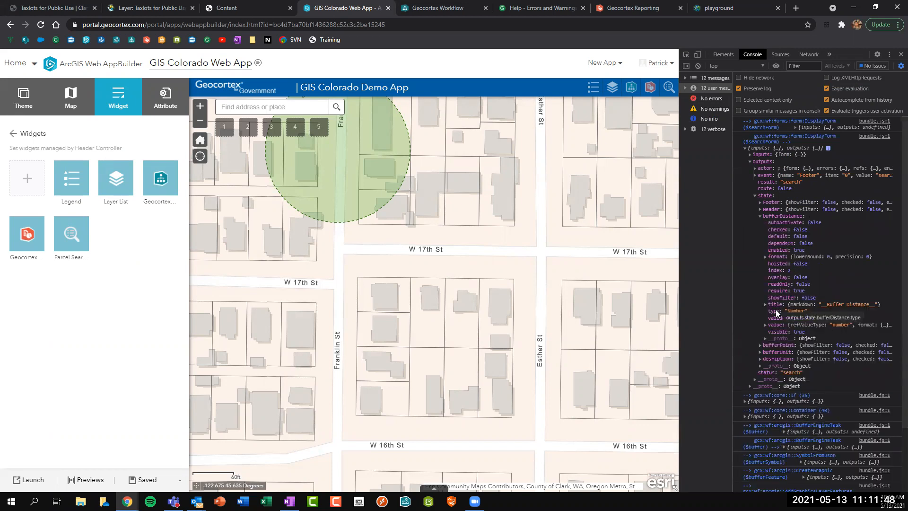
{"action": "left_click", "coordinate": [774, 326]}
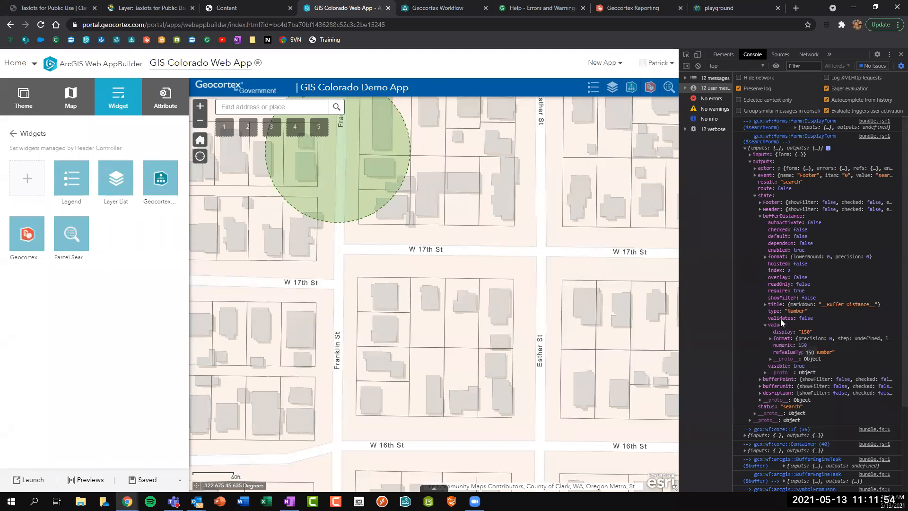
{"action": "left_click", "coordinate": [762, 215]}
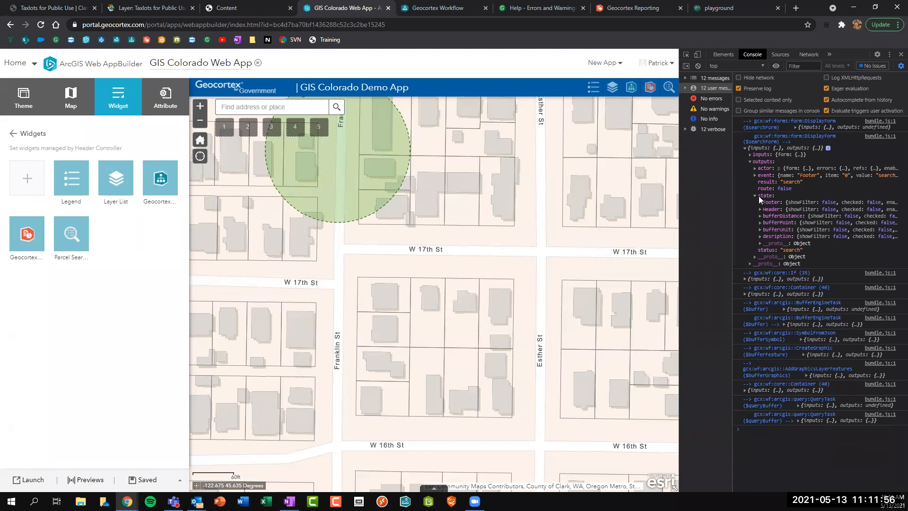
Inspect the BufferEngineTask's logged input geometry coordinates and output geometry.
{"action": "left_click", "coordinate": [749, 161]}
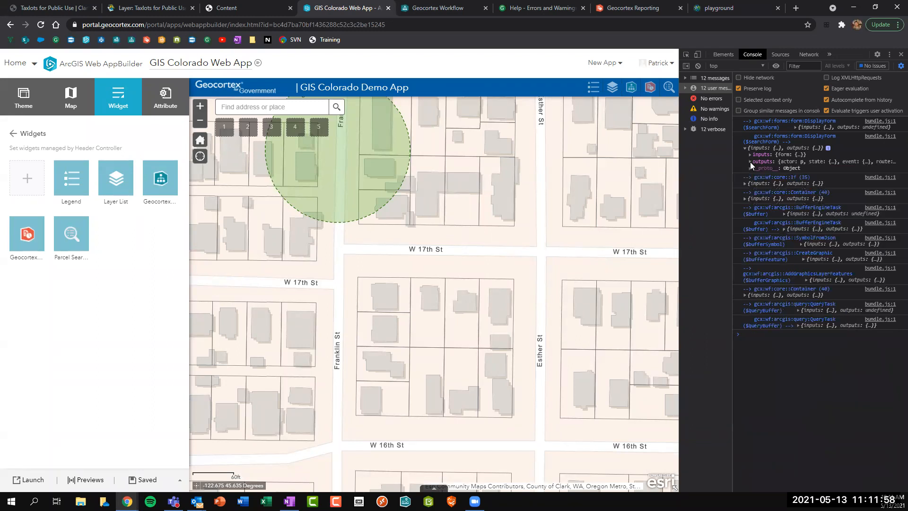
{"action": "left_click", "coordinate": [794, 228]}
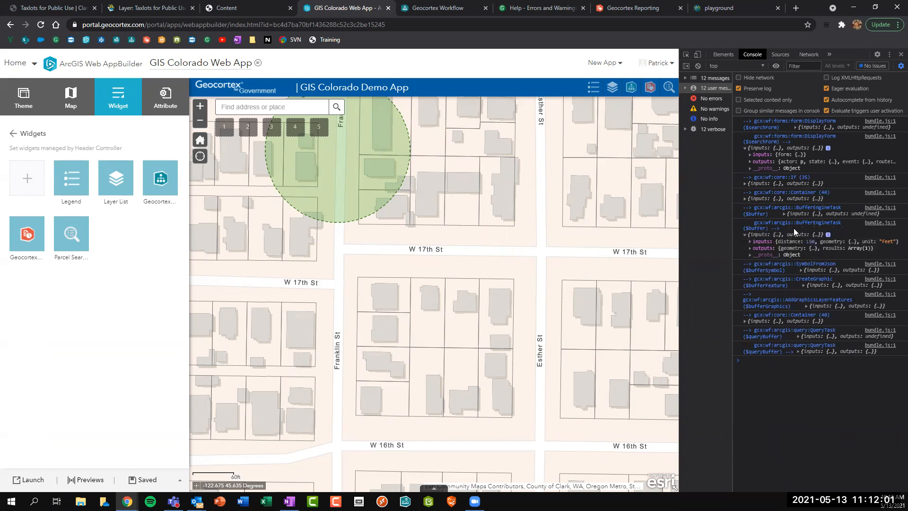
{"action": "left_click", "coordinate": [761, 242]}
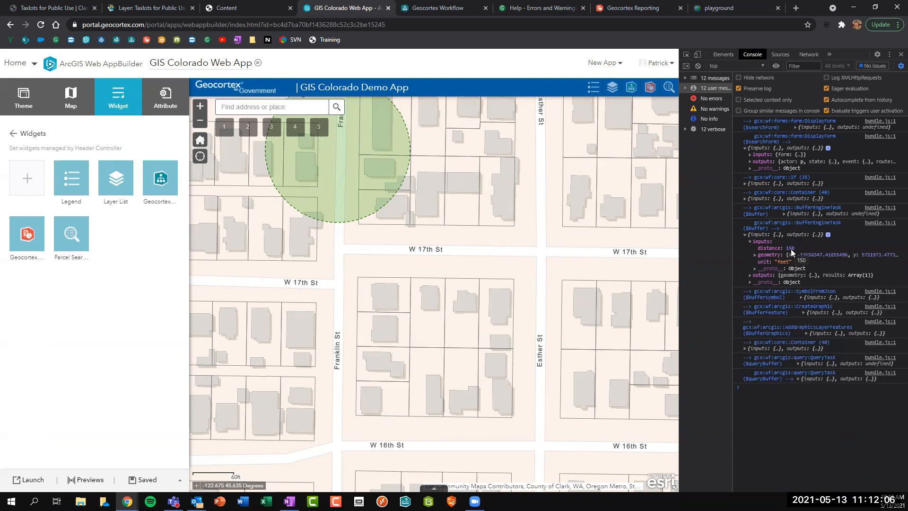
{"action": "left_click", "coordinate": [762, 256]}
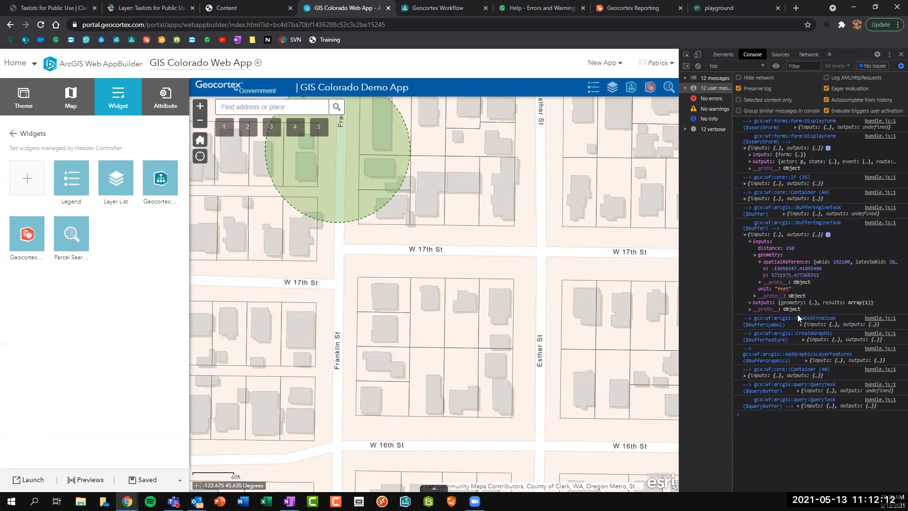
{"action": "left_click", "coordinate": [773, 302]}
{"action": "left_click", "coordinate": [760, 309]}
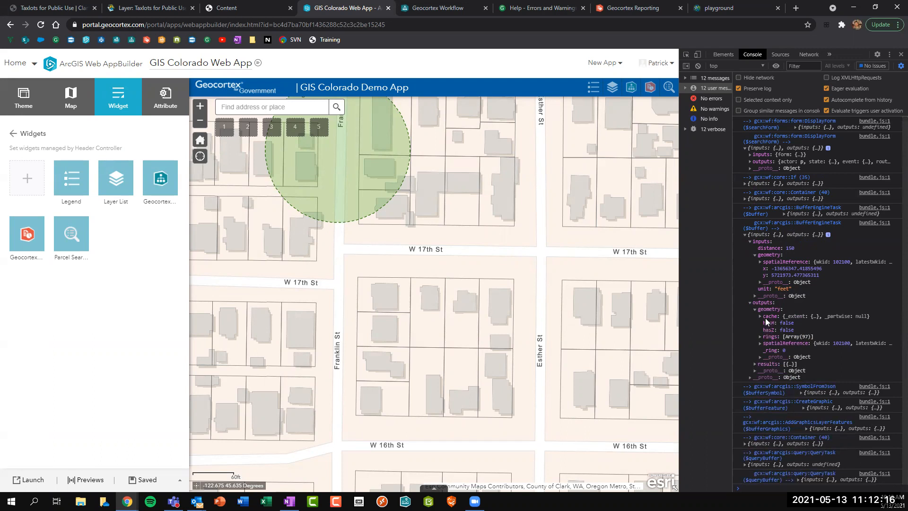
{"action": "left_click", "coordinate": [756, 308]}
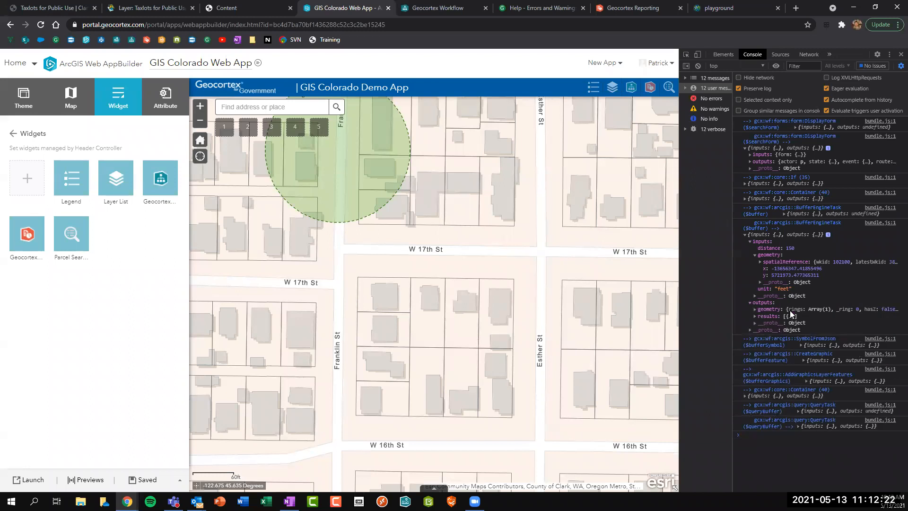
Expand the queryBuffer QueryTask's logged inputs, showing outFields * and returnGeometry true.
{"action": "left_click", "coordinate": [807, 426]}
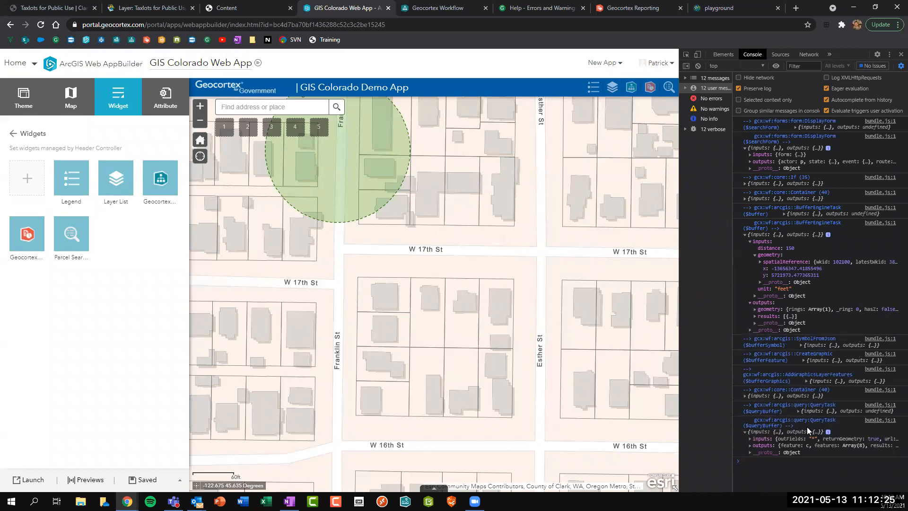
{"action": "left_click", "coordinate": [760, 438]}
{"action": "scroll", "coordinate": [762, 437], "scroll_direction": "down", "scroll_amount": 1}
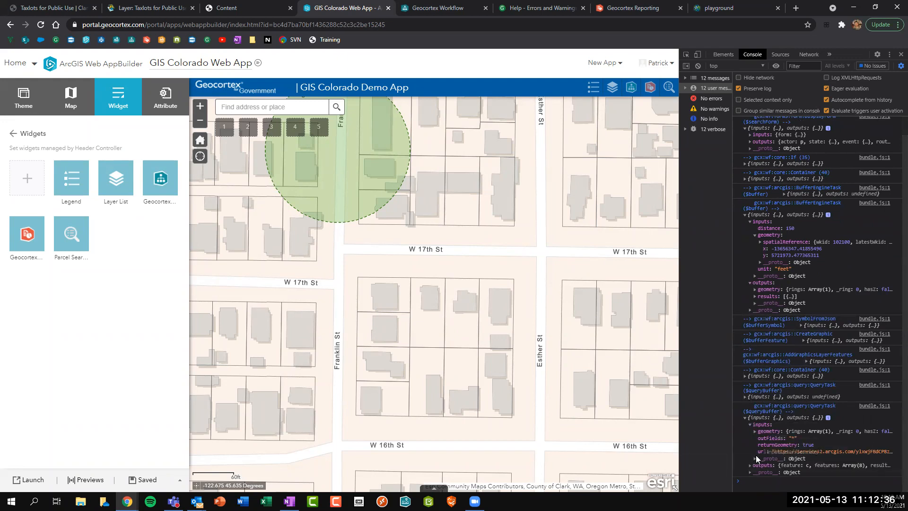
List the query's eight returned parcel features and inspect the first one's attributes and geometry.
{"action": "left_click", "coordinate": [764, 465]}
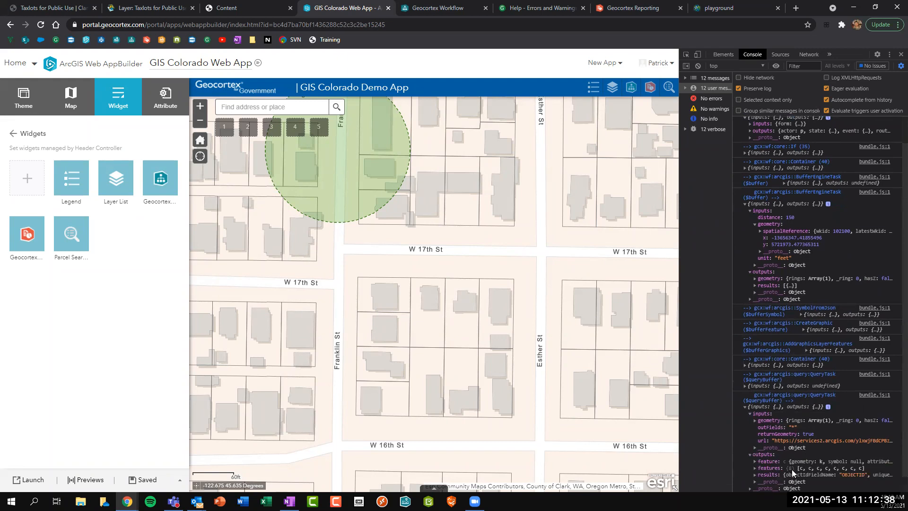
{"action": "left_click_drag", "start_coordinate": [475, 290], "coordinate": [561, 388]}
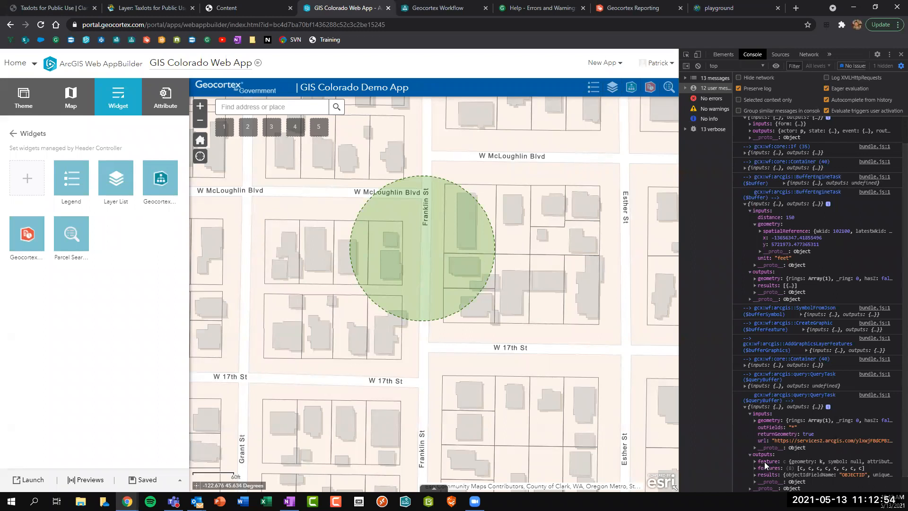
{"action": "scroll", "coordinate": [778, 445], "scroll_direction": "down", "scroll_amount": 1}
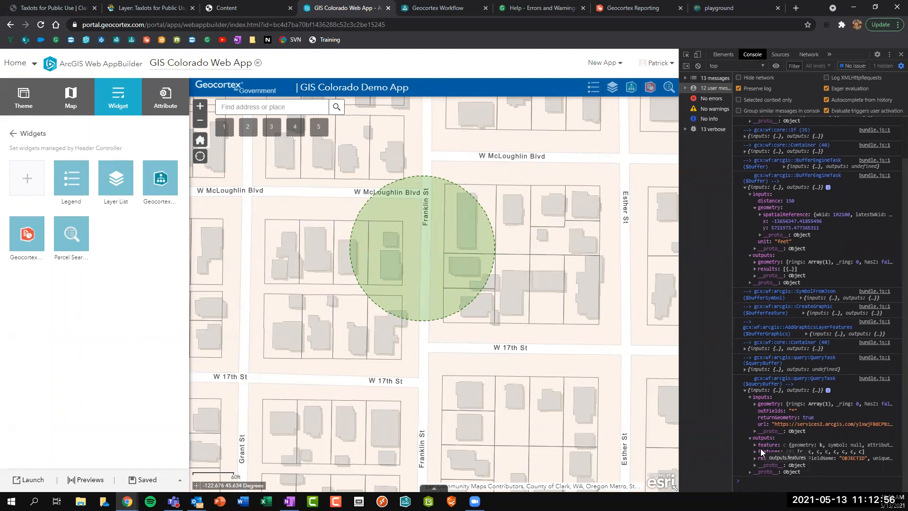
{"action": "left_click", "coordinate": [759, 453]}
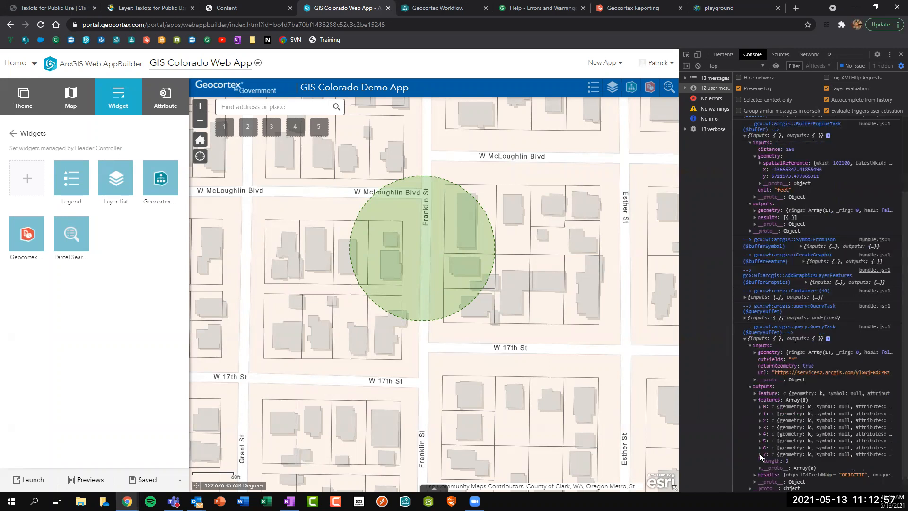
{"action": "left_click", "coordinate": [759, 406]}
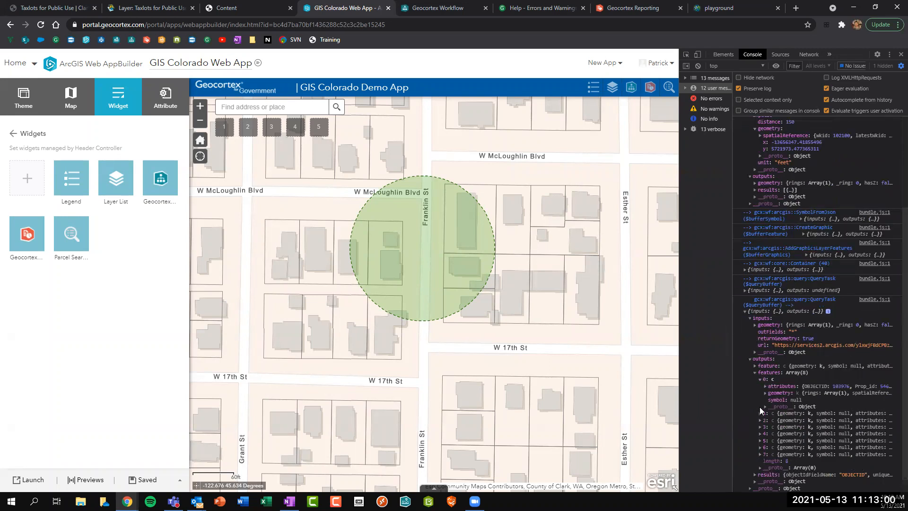
{"action": "left_click", "coordinate": [782, 387]}
{"action": "left_click", "coordinate": [779, 392]}
{"action": "left_click", "coordinate": [777, 374]}
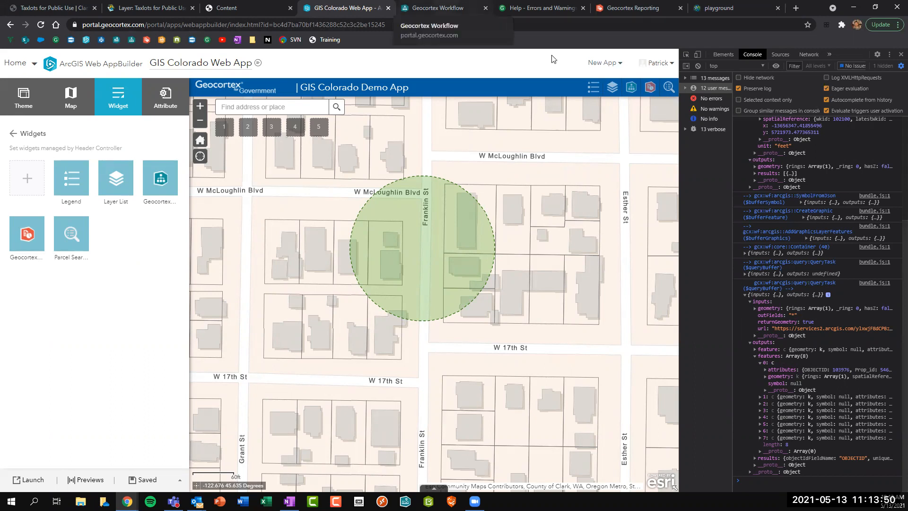
{"action": "key", "text": "ctrl+Tab"}
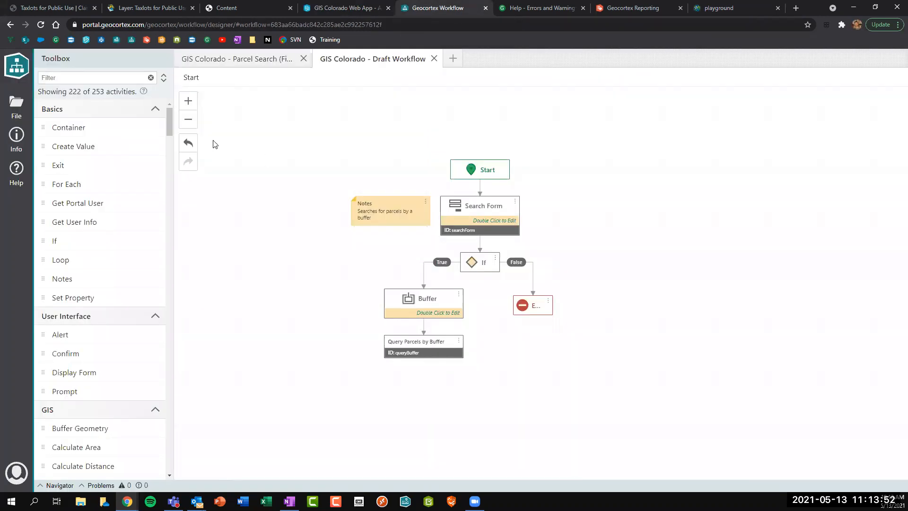
Add a Display Form below Query Parcels by Buffer and give it the ID parcelForm.
{"action": "left_click", "coordinate": [53, 76]}
{"action": "type", "text": "di"}
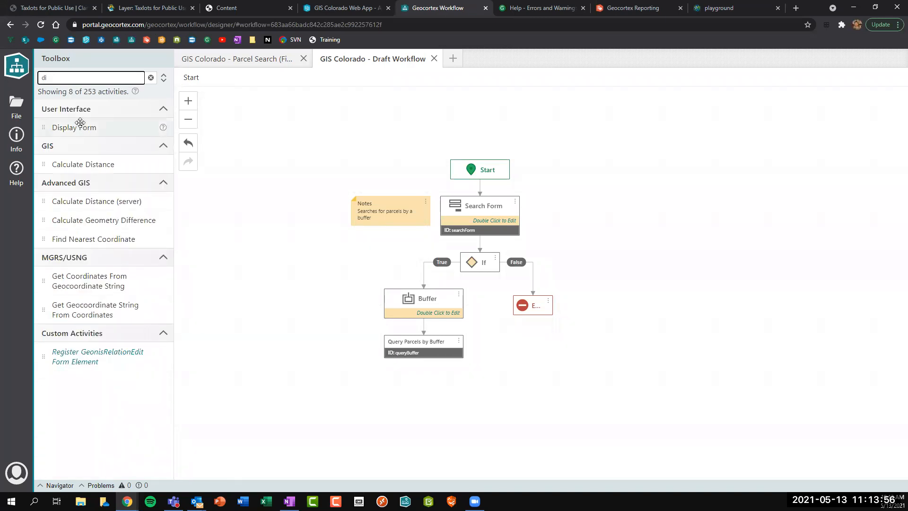
{"action": "left_click_drag", "start_coordinate": [78, 127], "coordinate": [437, 350]}
{"action": "left_click", "coordinate": [891, 129]}
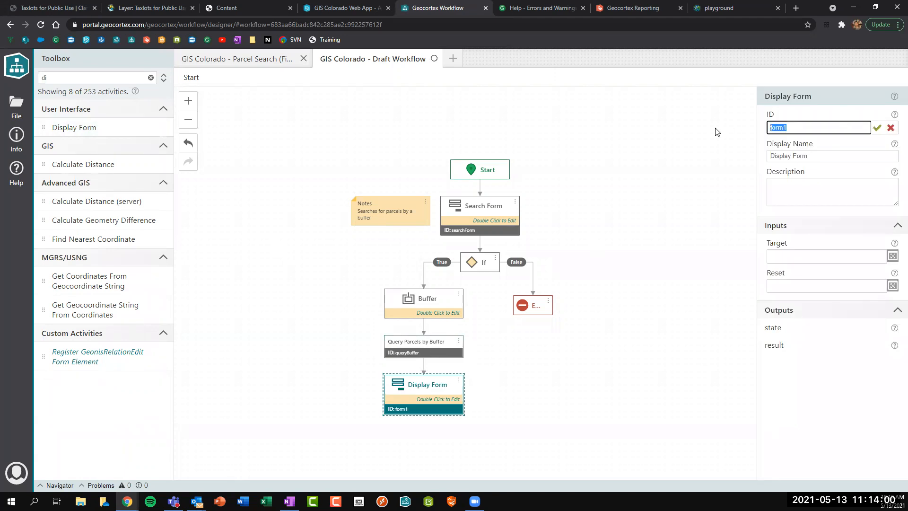
{"action": "type", "text": "parcelForm"}
{"action": "key", "text": "Return"}
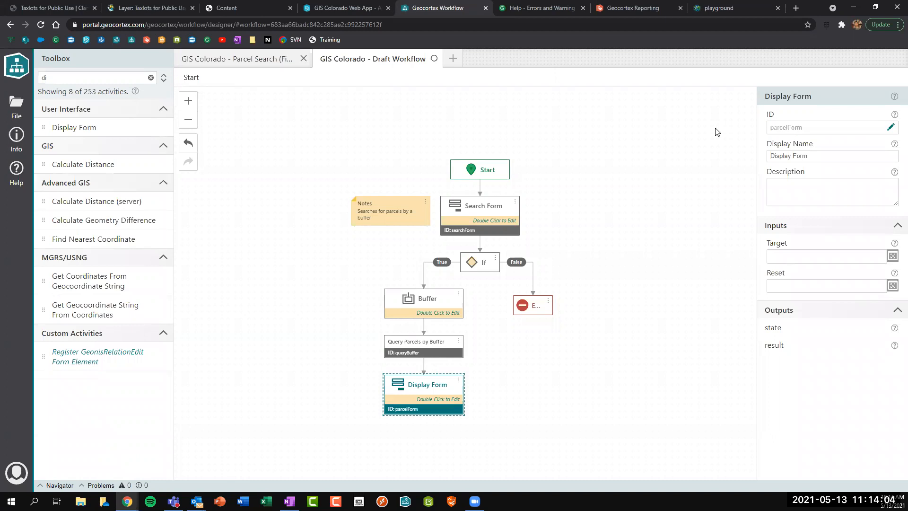
Set its display name to Parcel Form and open its empty form layout.
{"action": "double_click", "coordinate": [781, 156]}
{"action": "type", "text": "Parcel"}
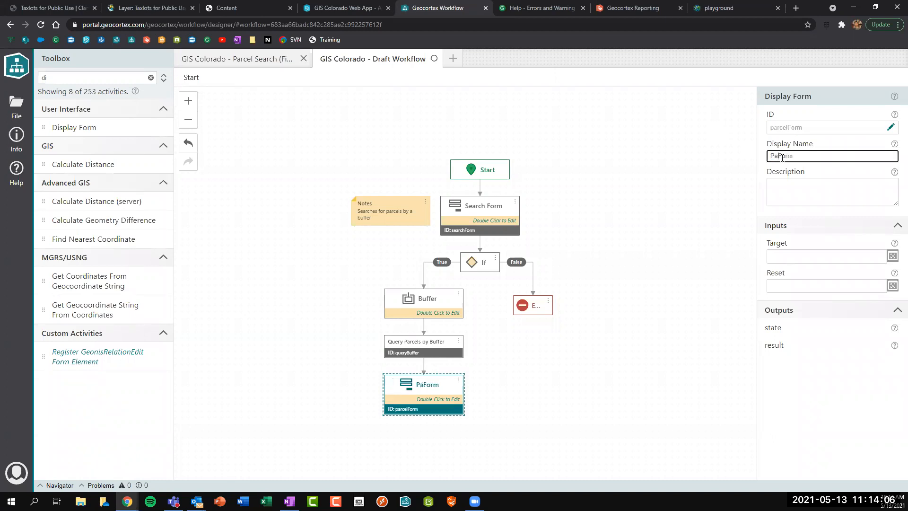
{"action": "left_click", "coordinate": [535, 369]}
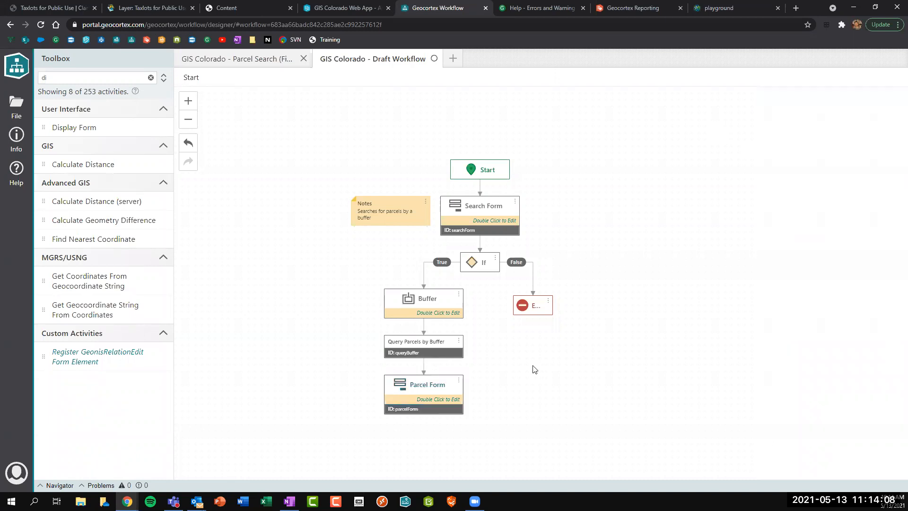
{"action": "double_click", "coordinate": [417, 388]}
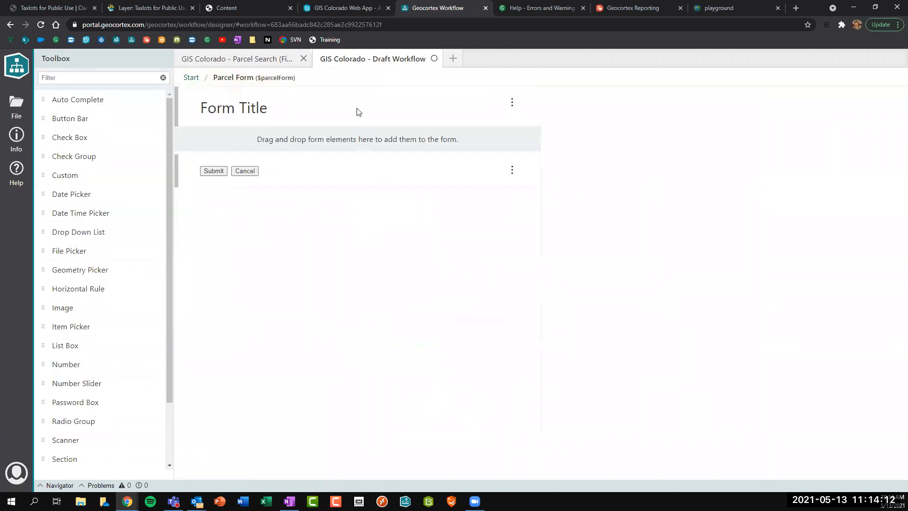
Retitle the parcel form 'Selected Parcels'.
{"action": "left_click", "coordinate": [358, 113]}
{"action": "left_click", "coordinate": [888, 153]}
{"action": "key", "text": "ctrl+a"}
{"action": "type", "text": "Se"}
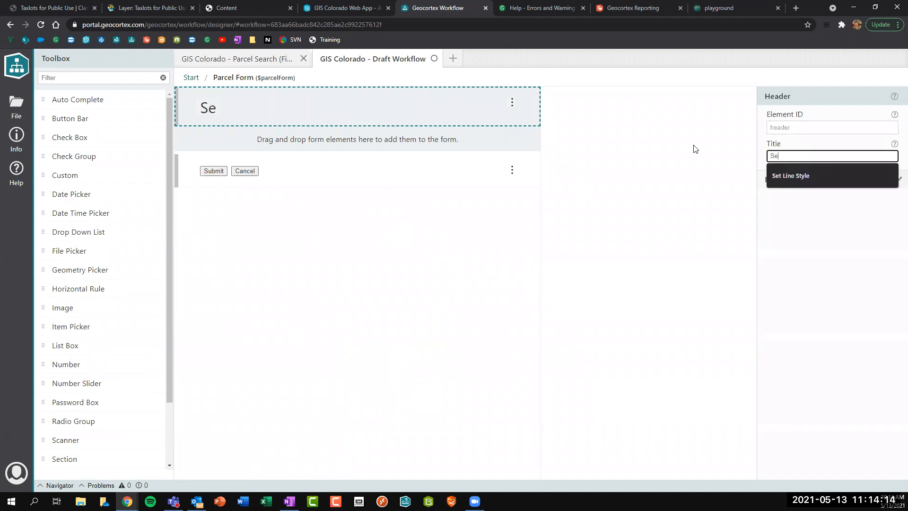
{"action": "type", "text": "lected Parcels"}
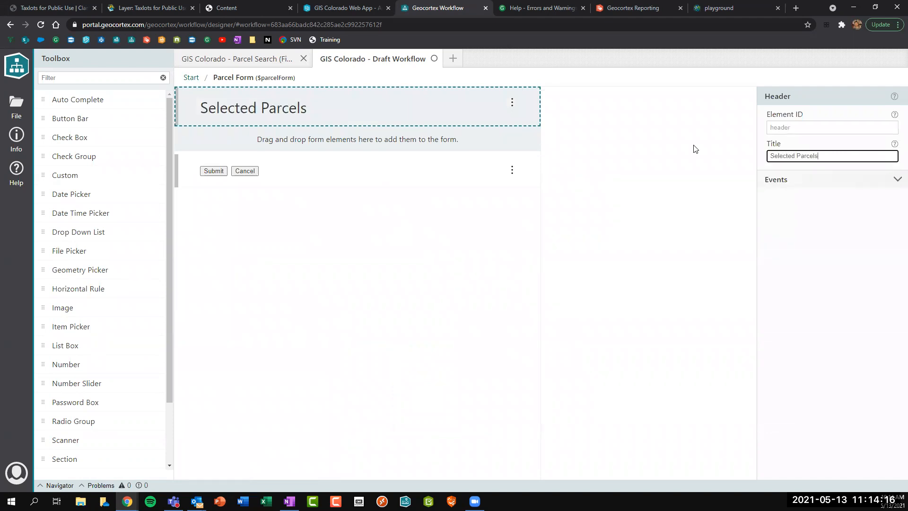
Add an untitled Item Picker to the form, populated from an ArcGIS Query template.
{"action": "scroll", "coordinate": [71, 251], "scroll_direction": "down", "scroll_amount": 2}
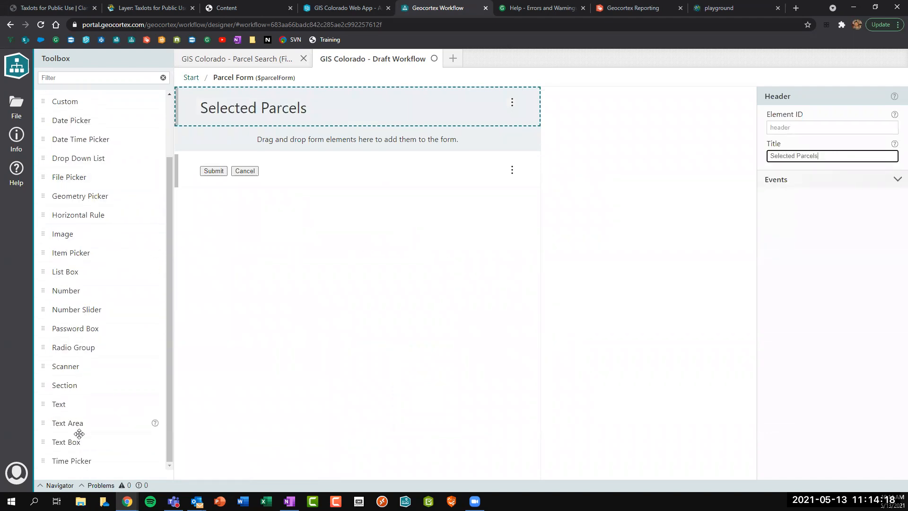
{"action": "left_click_drag", "start_coordinate": [120, 230], "coordinate": [233, 143]}
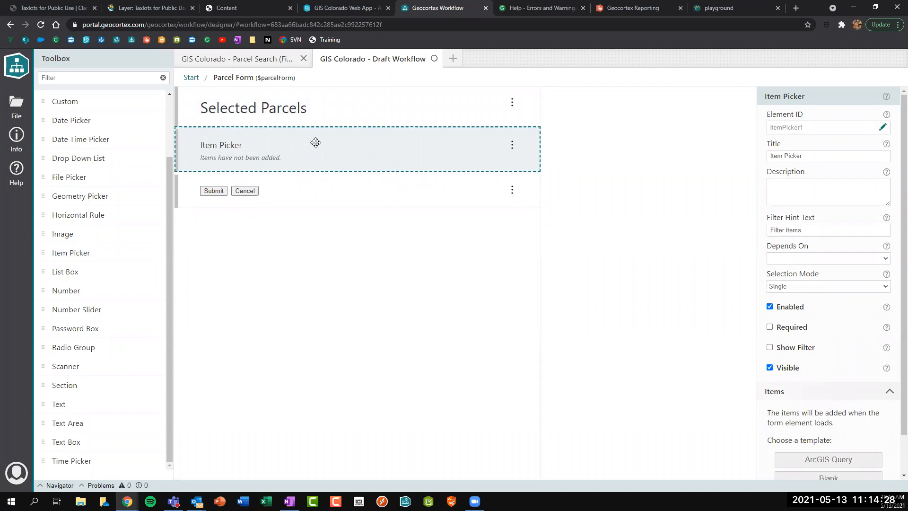
{"action": "scroll", "coordinate": [794, 384], "scroll_direction": "down", "scroll_amount": 1}
{"action": "scroll", "coordinate": [804, 284], "scroll_direction": "up", "scroll_amount": 1}
{"action": "left_click_drag", "start_coordinate": [818, 156], "coordinate": [693, 174]}
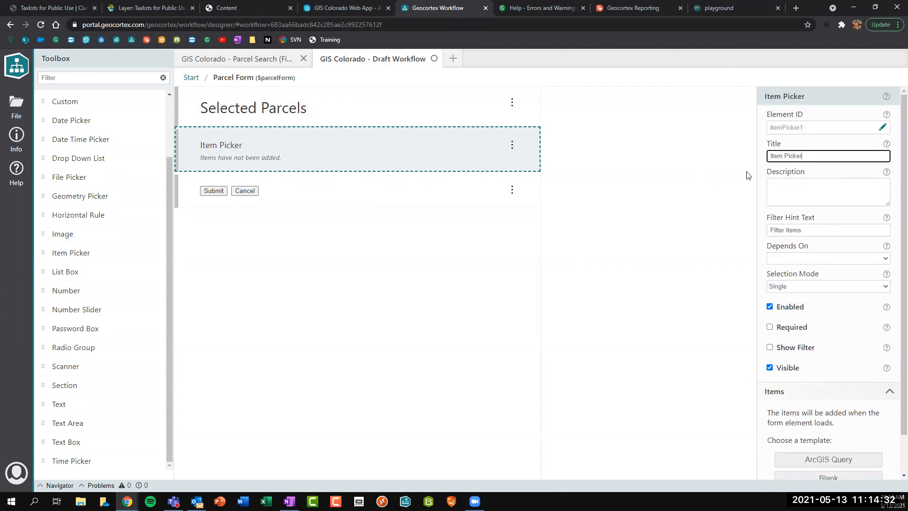
{"action": "key", "text": "BackSpace"}
{"action": "scroll", "coordinate": [801, 406], "scroll_direction": "down", "scroll_amount": 1}
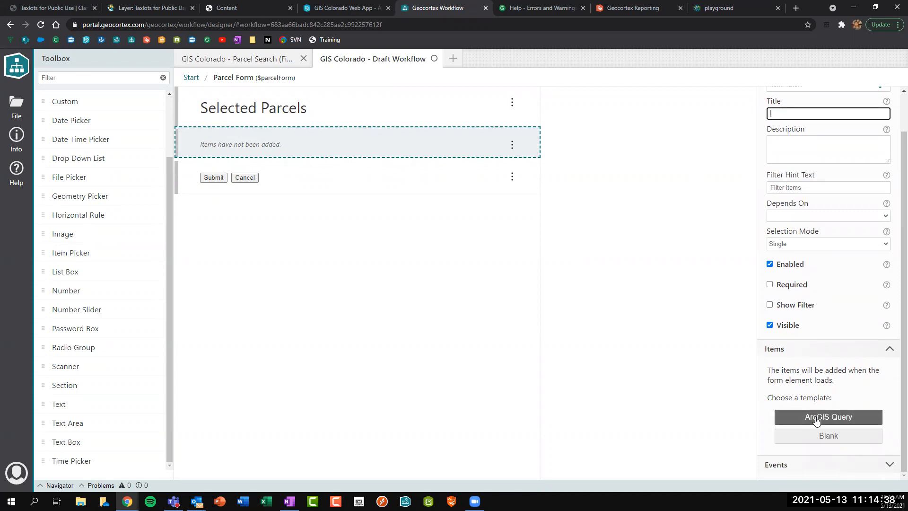
{"action": "left_click", "coordinate": [816, 419]}
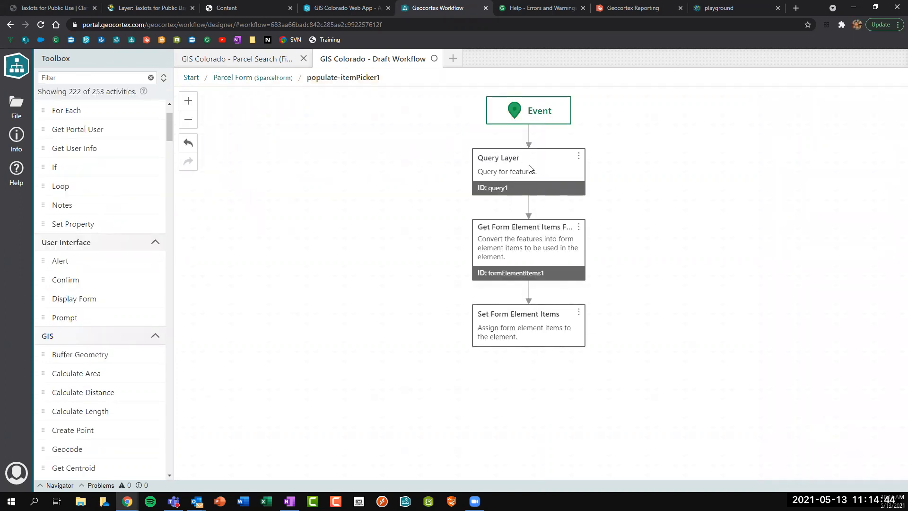
Delete the sample Query Layer step and reconnect Event to the remaining steps.
{"action": "left_click", "coordinate": [548, 174]}
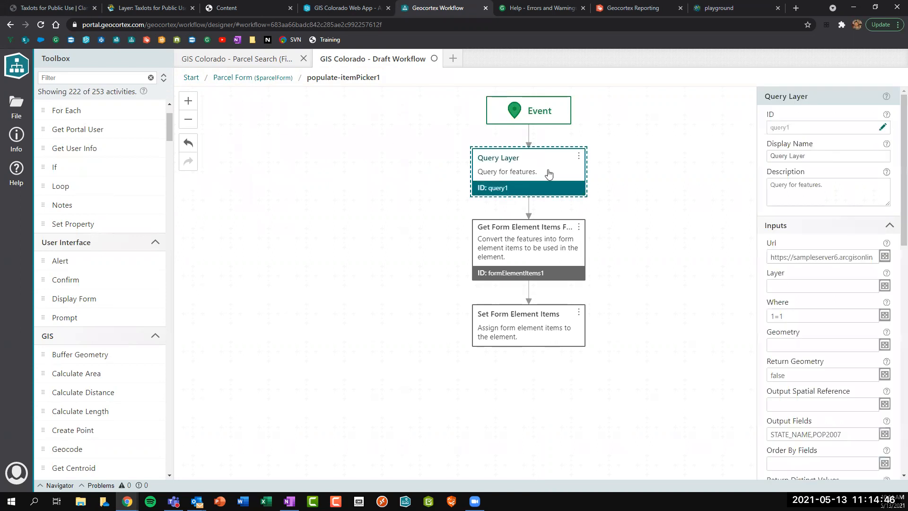
{"action": "key", "text": "Delete"}
{"action": "left_click_drag", "start_coordinate": [527, 126], "coordinate": [528, 194]}
{"action": "left_click", "coordinate": [528, 250]}
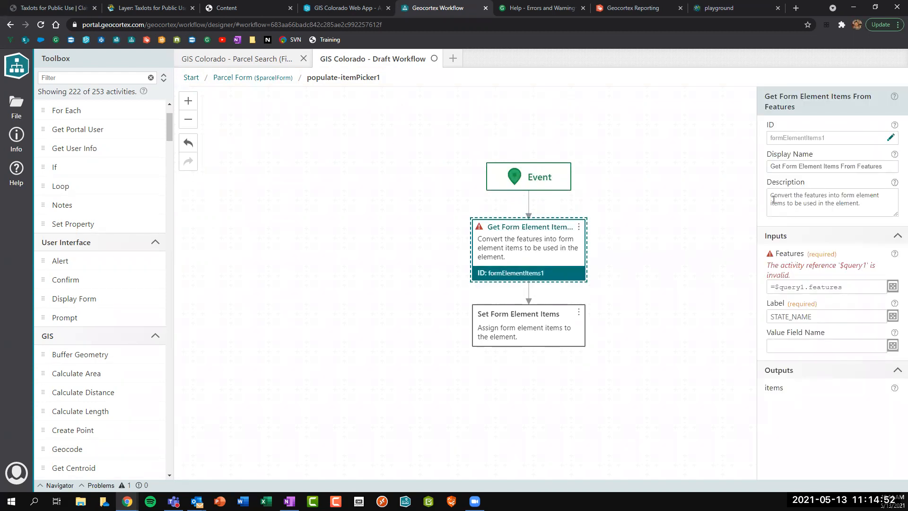
Set Get Form Element Items Features to =$queryBuffer.features and its Label to Prop_id.
{"action": "left_click_drag", "start_coordinate": [778, 254], "coordinate": [800, 253]}
{"action": "left_click", "coordinate": [842, 287]}
{"action": "left_click_drag", "start_coordinate": [842, 287], "coordinate": [798, 290]}
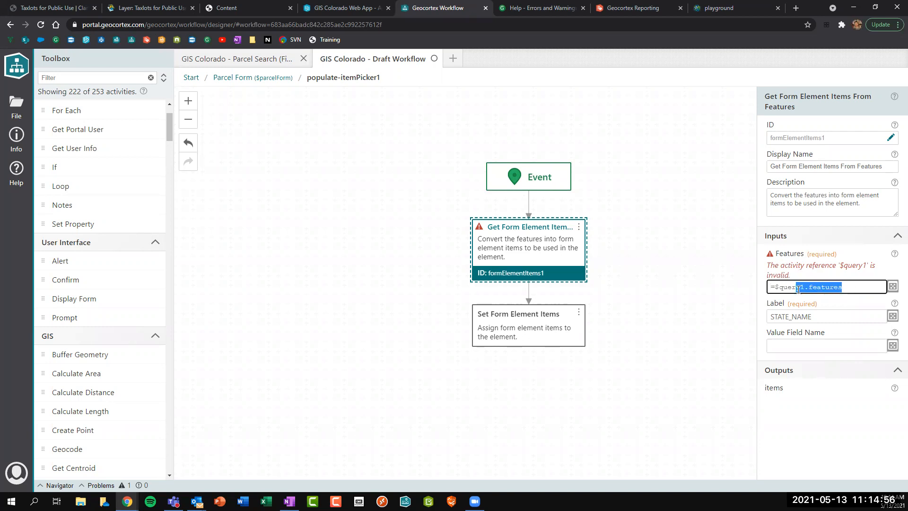
{"action": "key", "text": "BackSpace"}
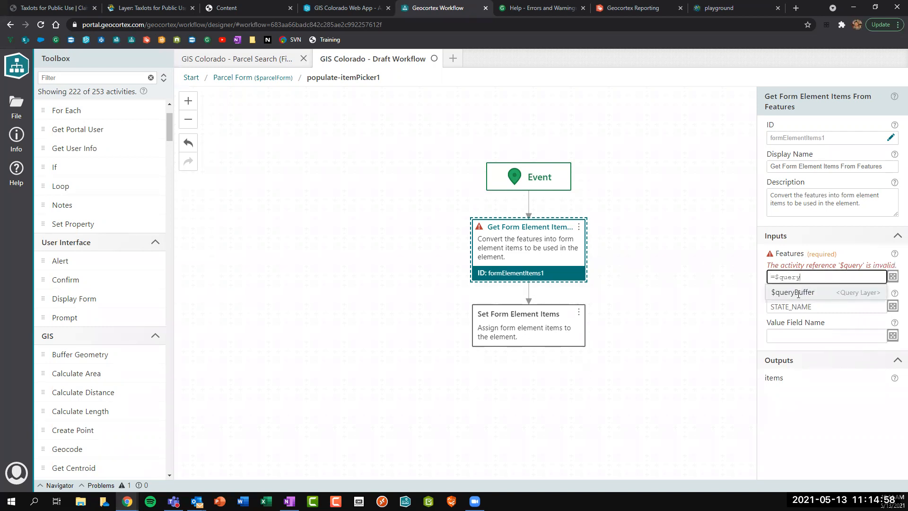
{"action": "left_click", "coordinate": [798, 292]}
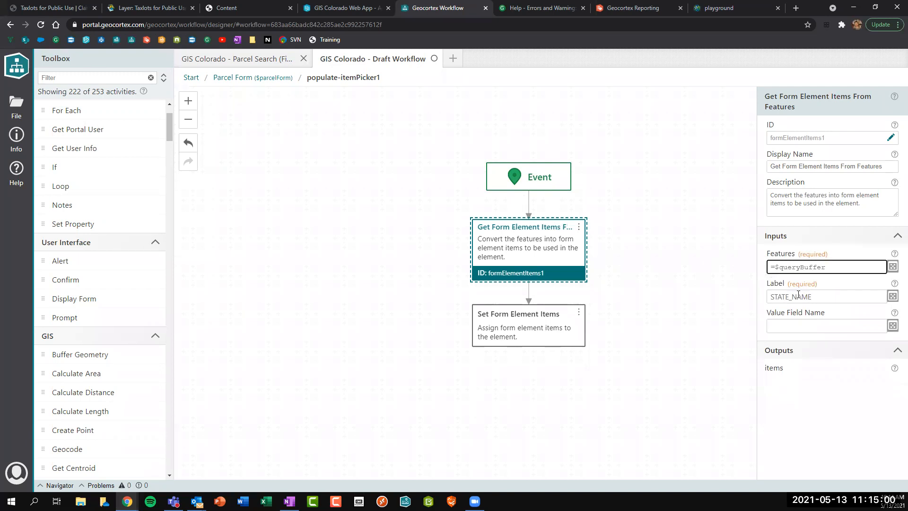
{"action": "type", "text": "."}
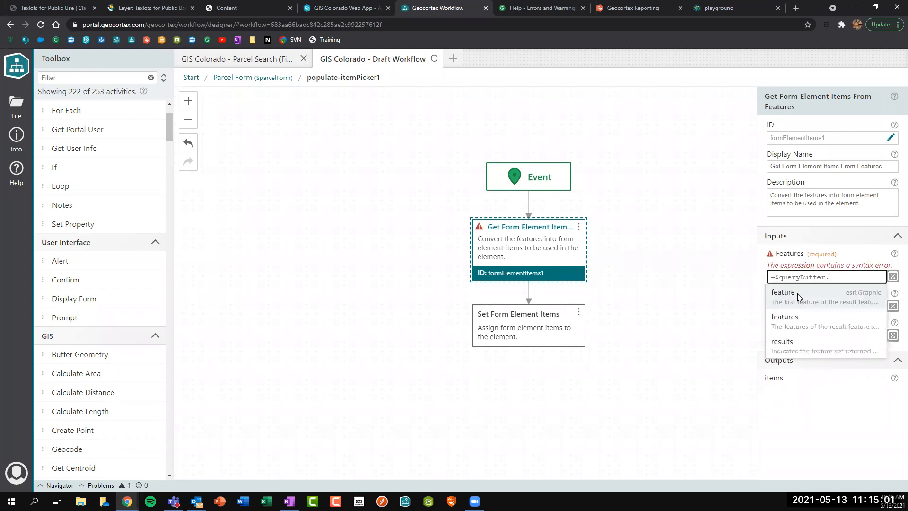
{"action": "left_click", "coordinate": [794, 318]}
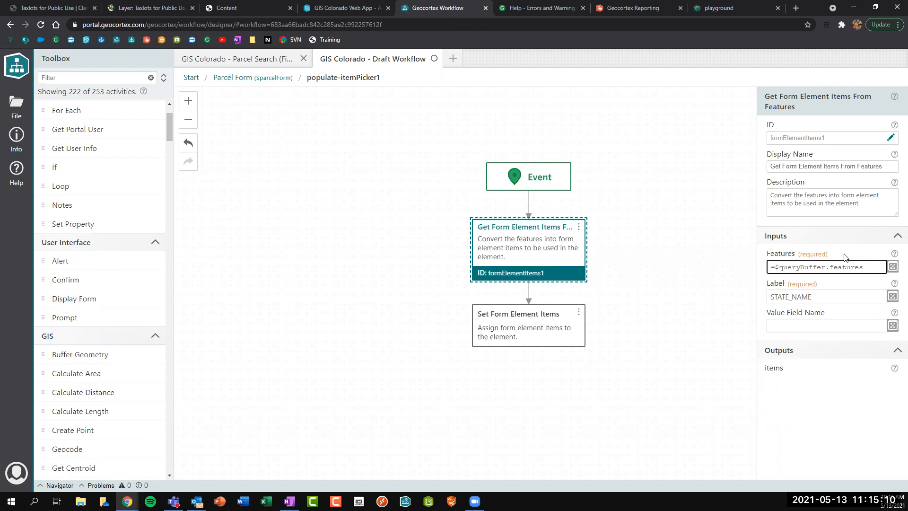
{"action": "left_click_drag", "start_coordinate": [812, 296], "coordinate": [729, 297]}
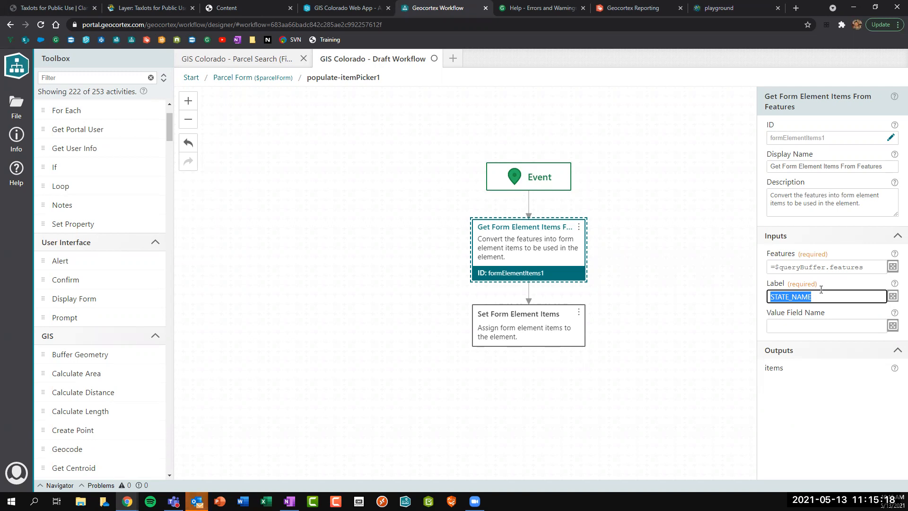
{"action": "type", "text": "Prop_"}
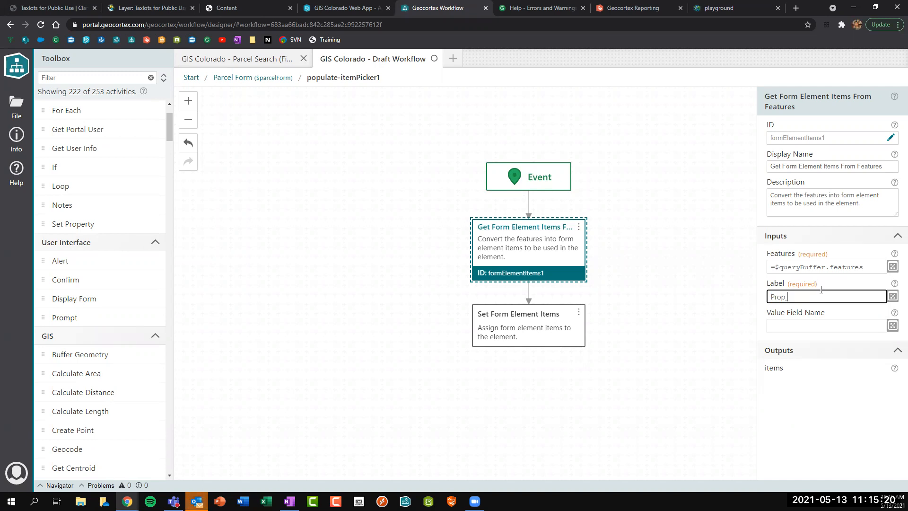
{"action": "type", "text": "id"}
{"action": "double_click", "coordinate": [799, 297]}
{"action": "left_click", "coordinate": [163, 9]}
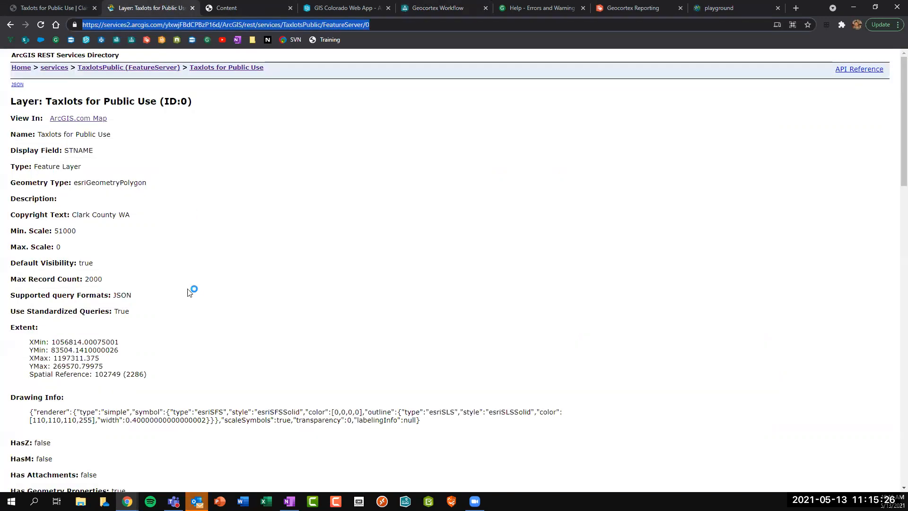
{"action": "scroll", "coordinate": [191, 285], "scroll_direction": "down", "scroll_amount": 5}
{"action": "scroll", "coordinate": [192, 286], "scroll_direction": "down", "scroll_amount": 5}
{"action": "left_click_drag", "start_coordinate": [29, 128], "coordinate": [55, 128]}
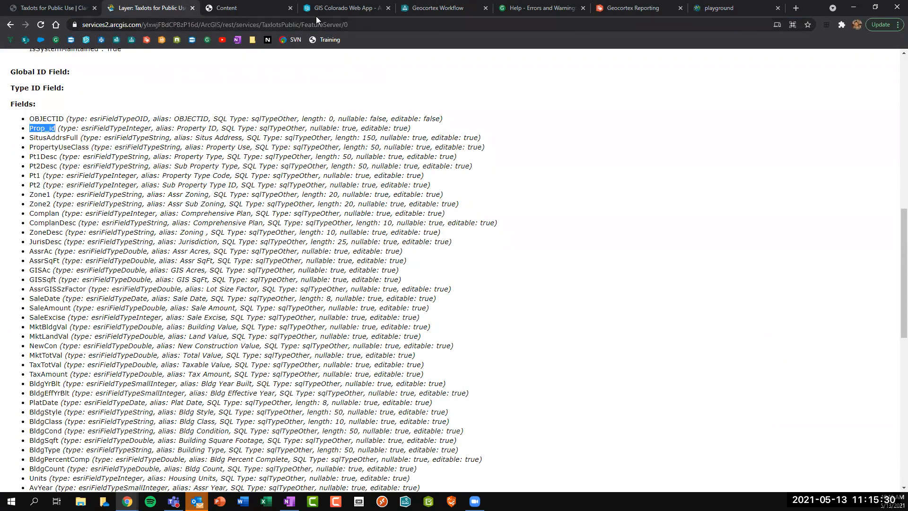
{"action": "left_click", "coordinate": [437, 8]}
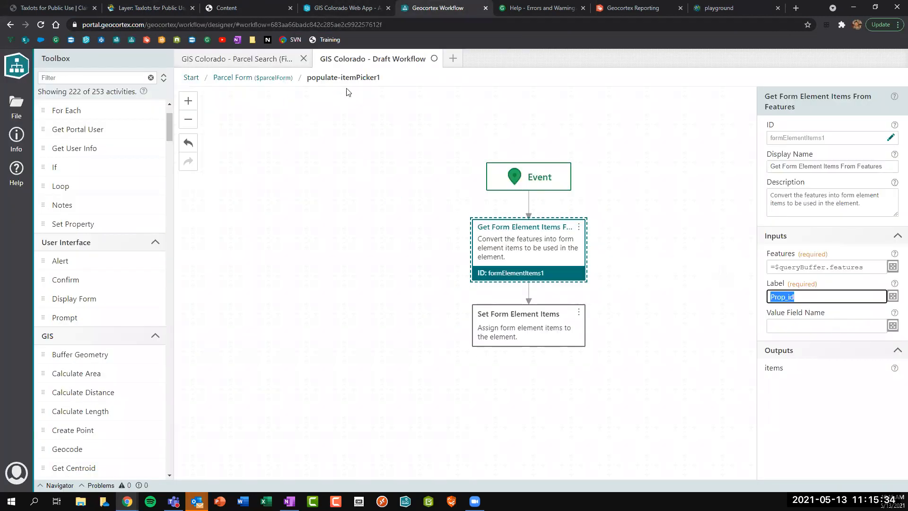
Back on the Parcel Form, change the item picker's Element ID to 'parcels'.
{"action": "left_click", "coordinate": [288, 79]}
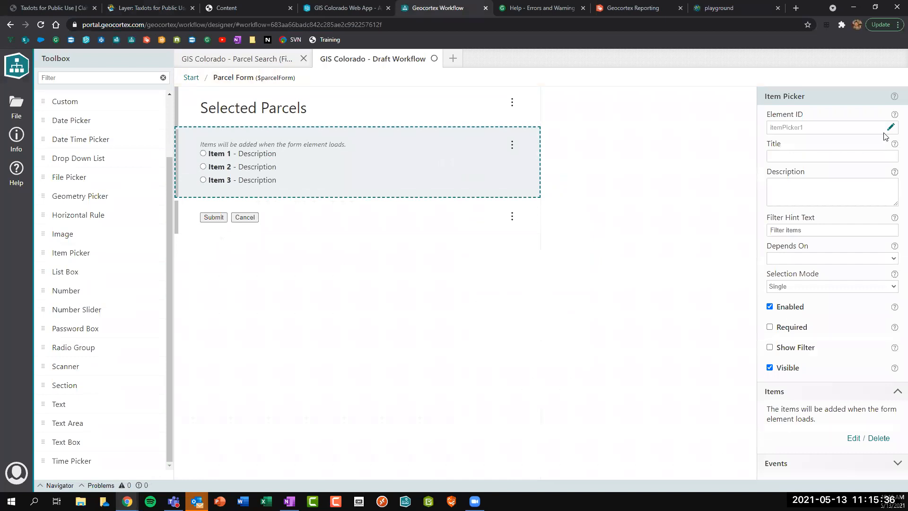
{"action": "left_click", "coordinate": [889, 127]}
{"action": "type", "text": "parcels"}
{"action": "key", "text": "Return"}
Set the item picker's Selection Mode to None and save the workflow.
{"action": "left_click", "coordinate": [789, 288]}
{"action": "left_click", "coordinate": [792, 316]}
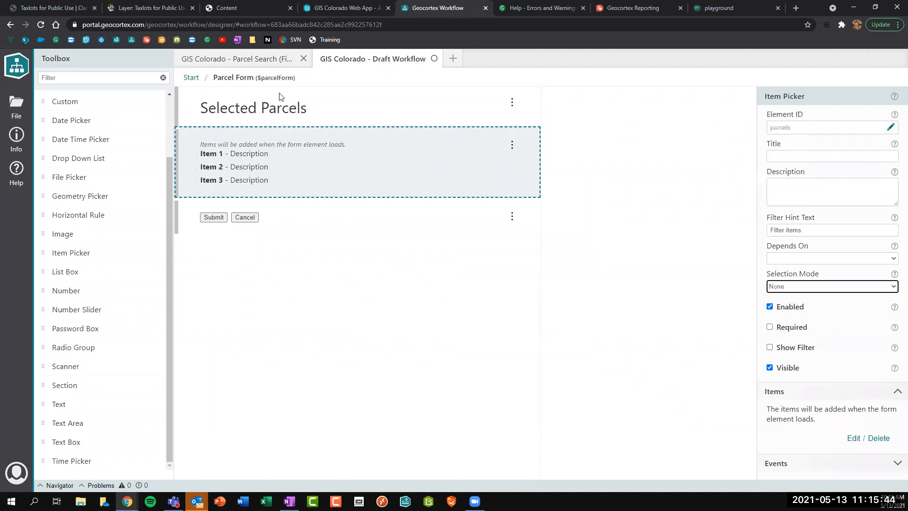
{"action": "key", "text": "ctrl+s"}
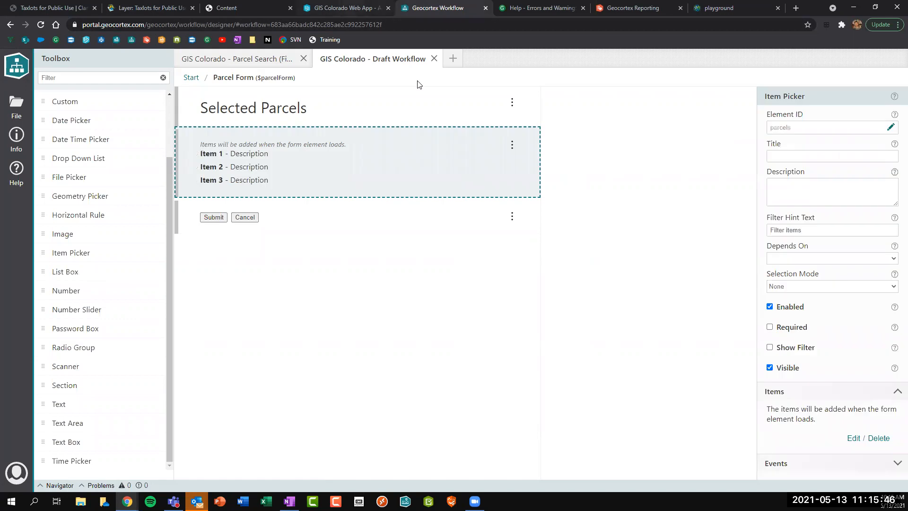
{"action": "key", "text": "ctrl+shift+Tab"}
Run a buffer search from a point near Franklin St, listing seven parcel IDs.
{"action": "left_click", "coordinate": [667, 90]}
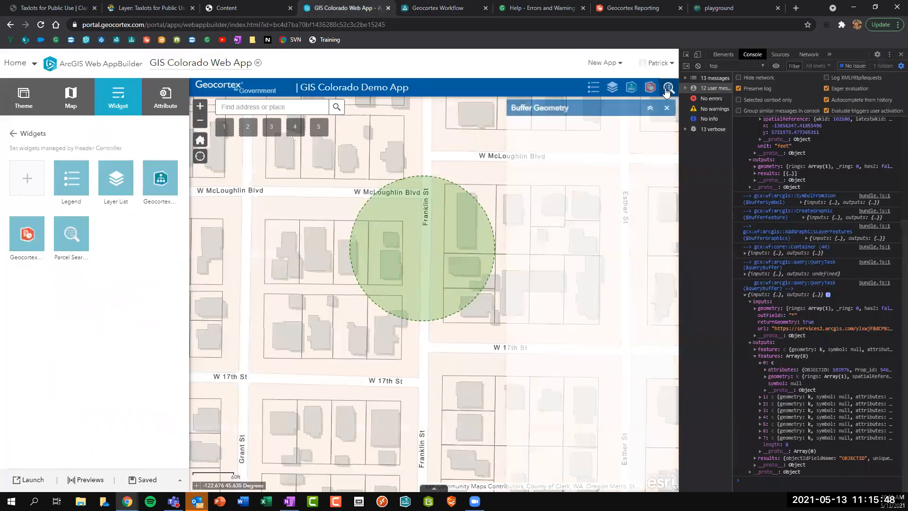
{"action": "left_click", "coordinate": [573, 169]}
{"action": "left_click", "coordinate": [434, 146]}
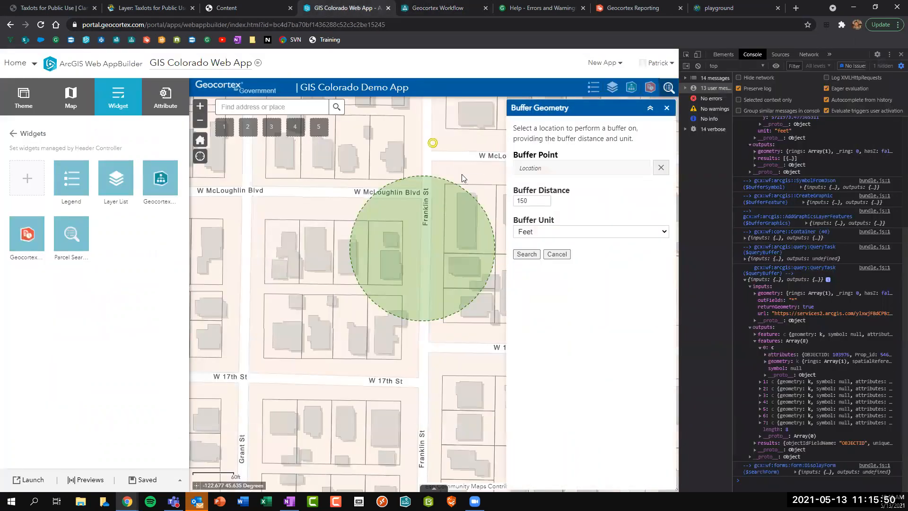
{"action": "left_click", "coordinate": [533, 255]}
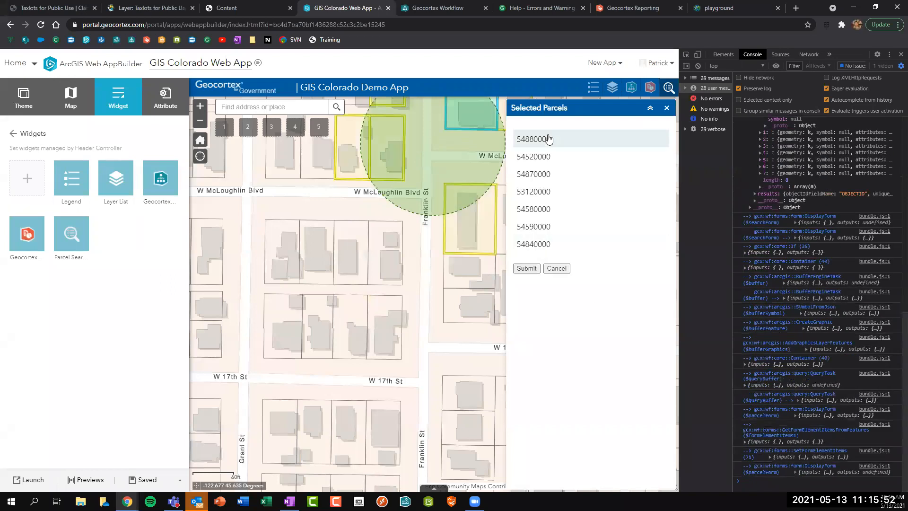
{"action": "scroll", "coordinate": [464, 196], "scroll_direction": "down", "scroll_amount": 2}
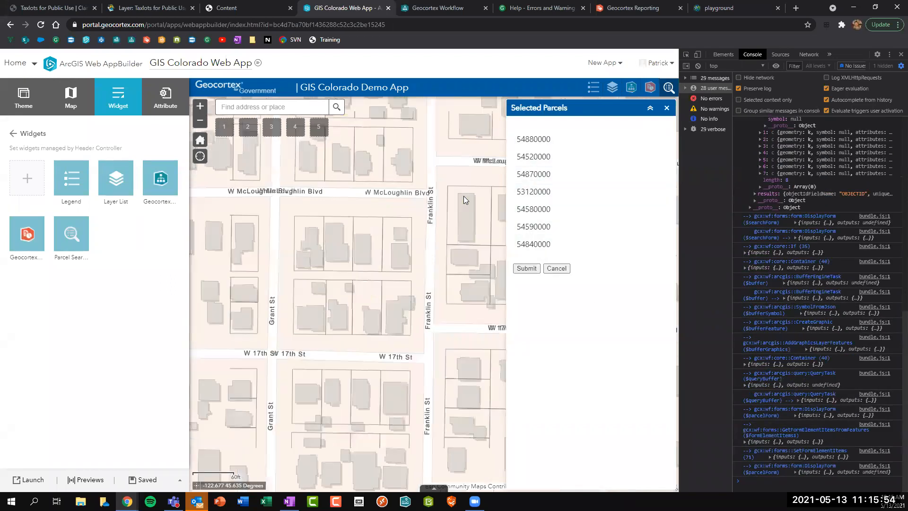
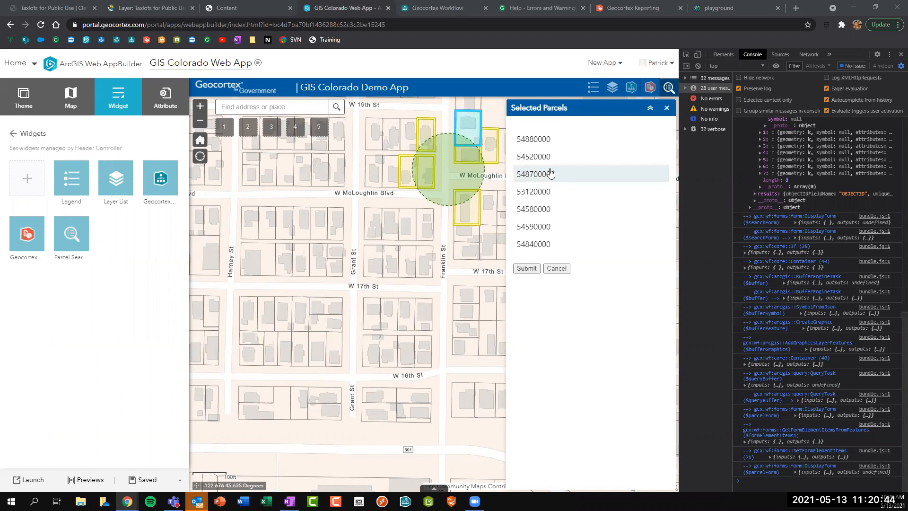
Dismiss the Selected Parcels results and try the address, parcel-number and buffer search options.
{"action": "left_click", "coordinate": [557, 269]}
{"action": "left_click", "coordinate": [631, 88]}
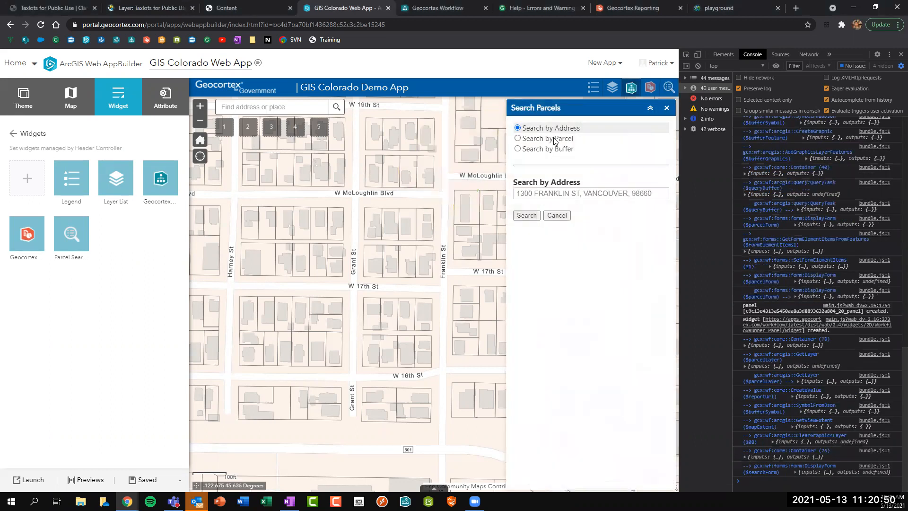
{"action": "left_click", "coordinate": [572, 138]}
{"action": "left_click", "coordinate": [551, 148]}
{"action": "left_click", "coordinate": [549, 139]}
{"action": "left_click", "coordinate": [548, 128]}
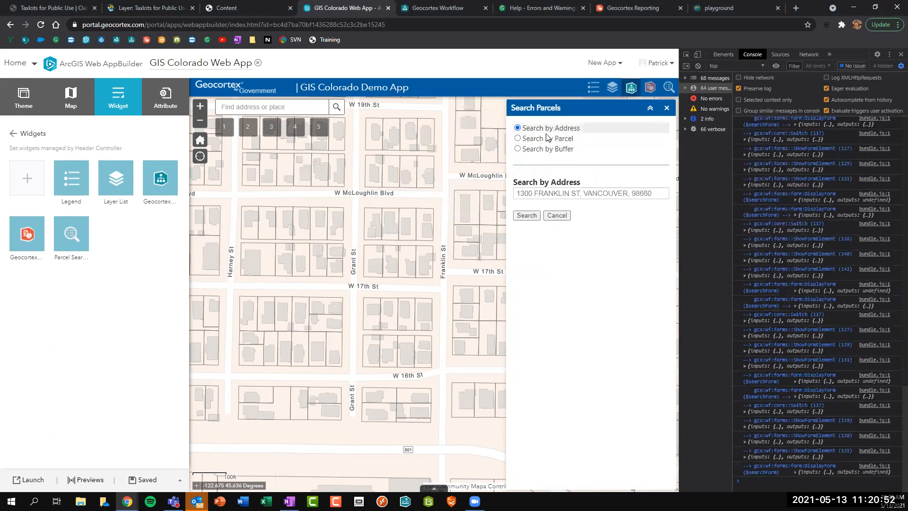
{"action": "left_click", "coordinate": [545, 138]}
{"action": "left_click", "coordinate": [544, 149]}
{"action": "left_click", "coordinate": [544, 138]}
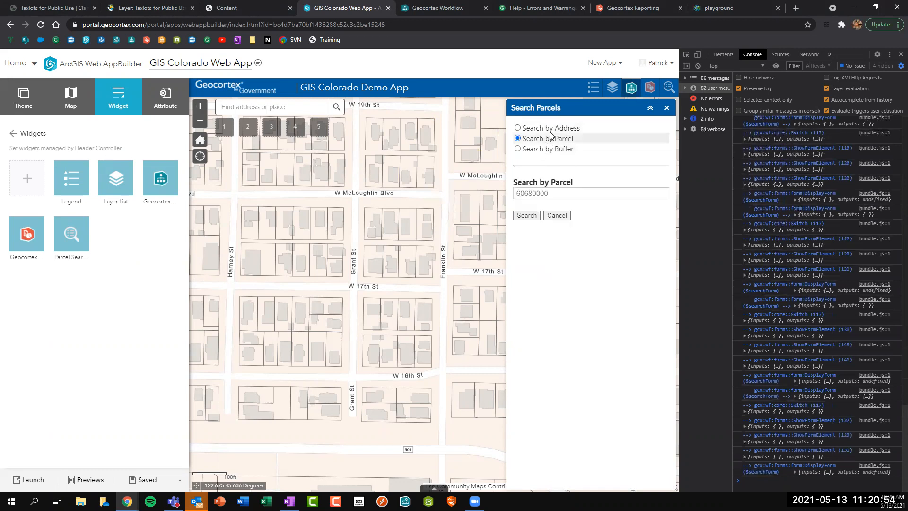
{"action": "left_click", "coordinate": [550, 130]}
{"action": "left_click", "coordinate": [550, 139]}
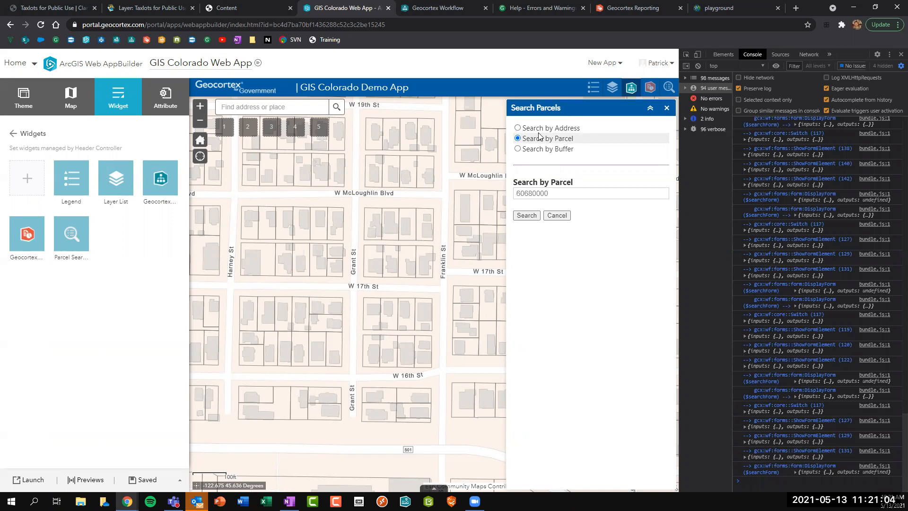
Close the search form, clear the browser console, reopen buffer search, and return to the workflow designer.
{"action": "left_click", "coordinate": [557, 215]}
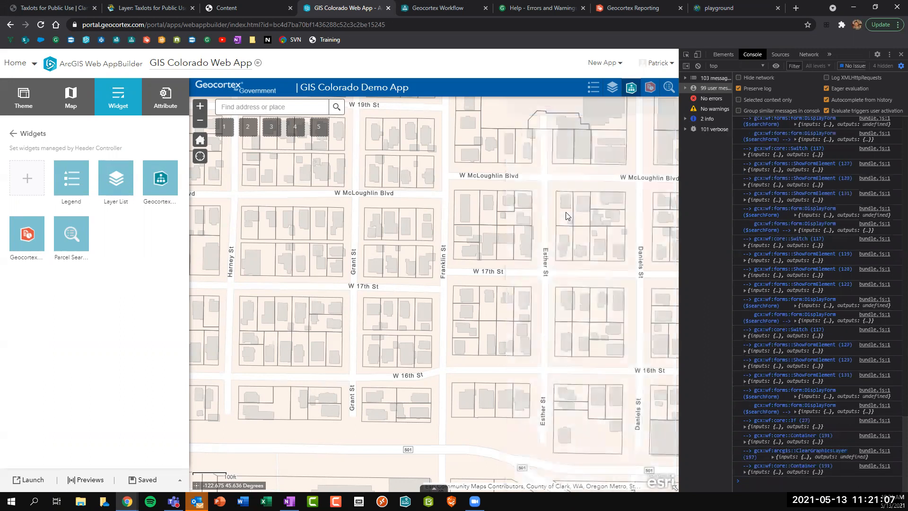
{"action": "left_click", "coordinate": [699, 66]}
{"action": "left_click", "coordinate": [648, 88]}
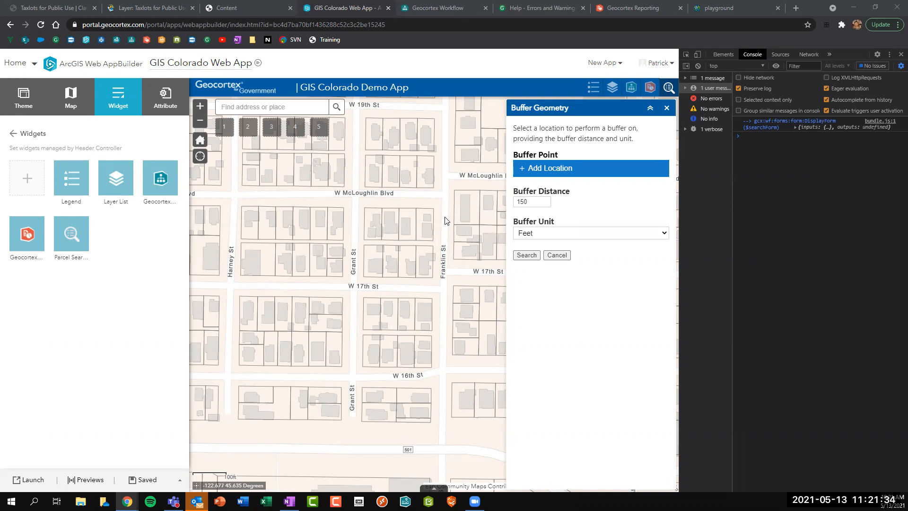
{"action": "left_click", "coordinate": [424, 5]}
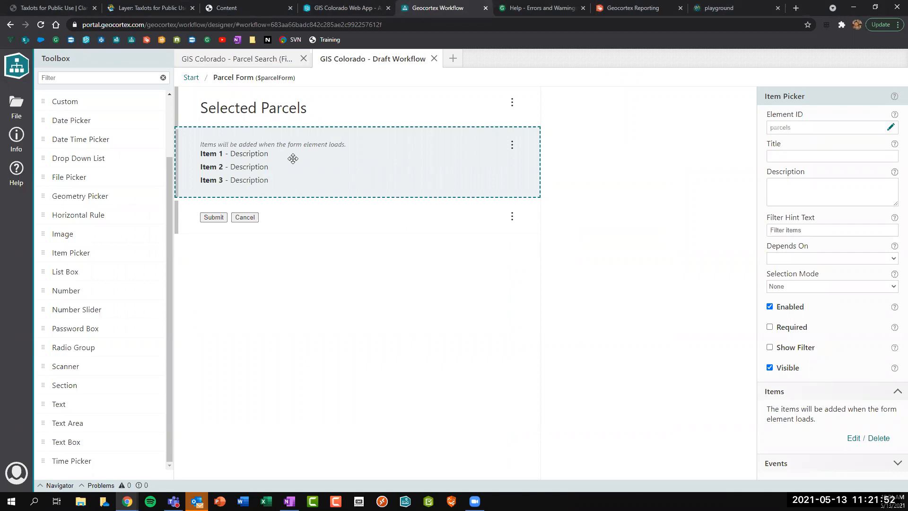
Relabel the Submit button 'Generate Report' with value 'report', then open the item picker's Items workflow.
{"action": "left_click", "coordinate": [293, 218]}
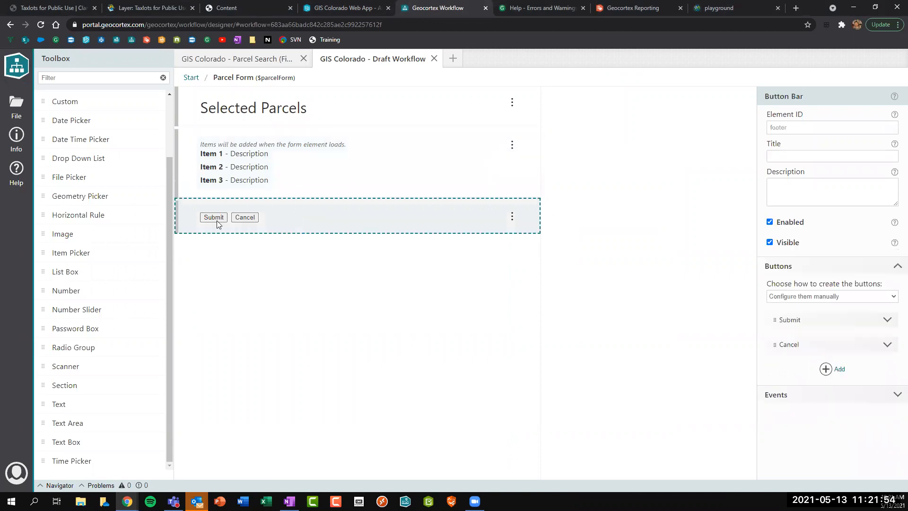
{"action": "left_click", "coordinate": [884, 321]}
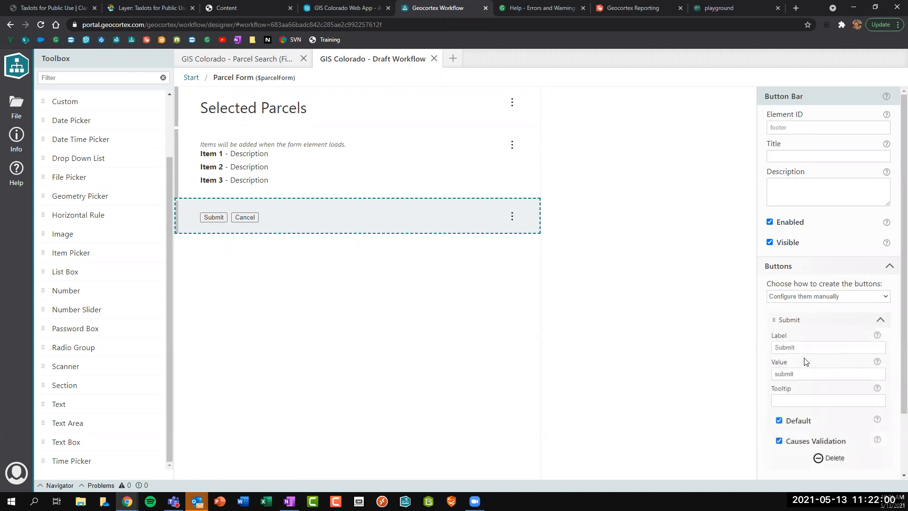
{"action": "type", "text": "G"}
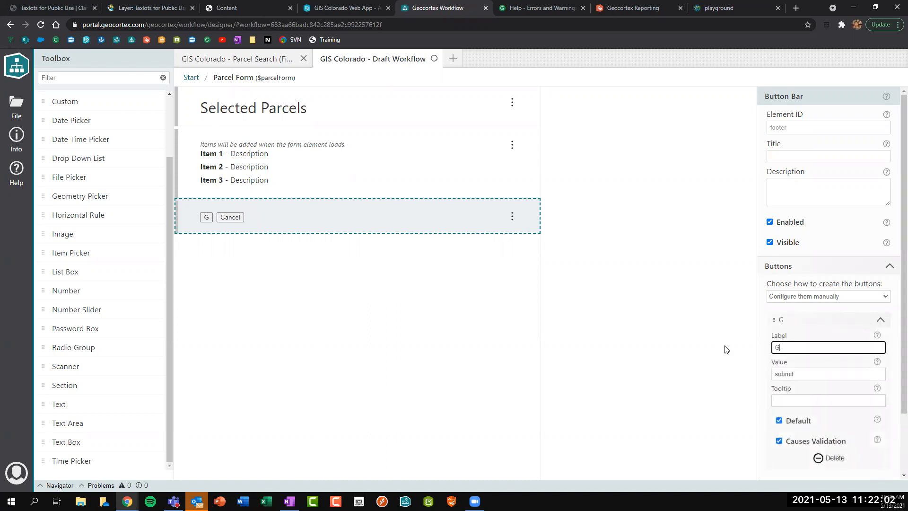
{"action": "type", "text": "enerat"}
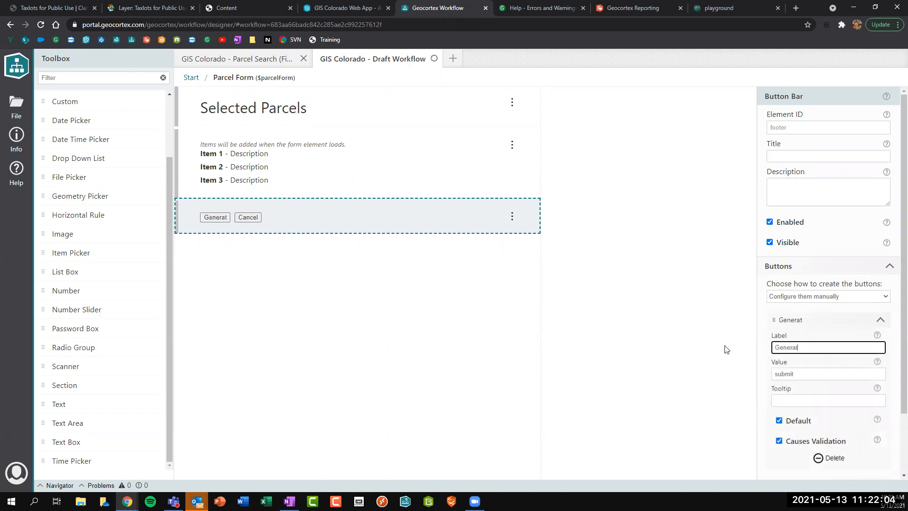
{"action": "type", "text": "e Report"}
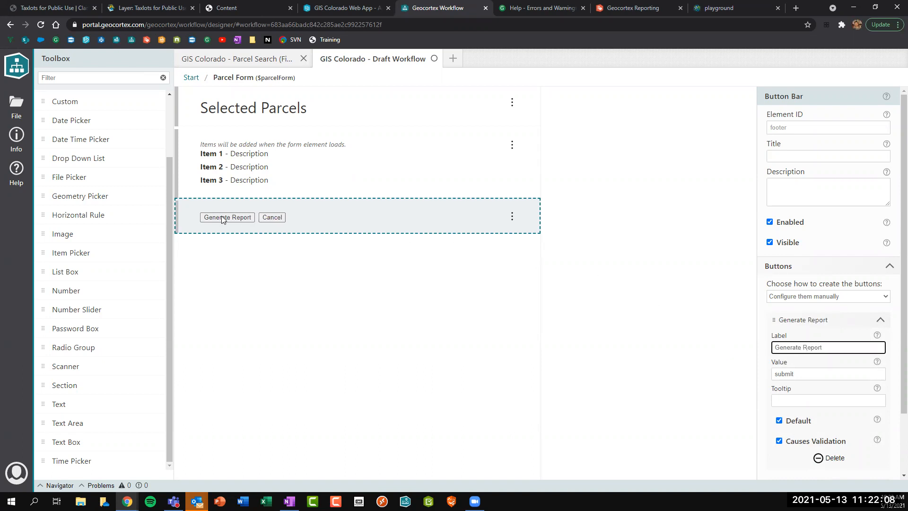
{"action": "left_click_drag", "start_coordinate": [809, 371], "coordinate": [785, 372]}
{"action": "key", "text": "BackSpace"}
{"action": "key", "text": "BackSpace"}
{"action": "key", "text": "BackSpace"}
{"action": "key", "text": "BackSpace"}
{"action": "type", "text": "report"}
{"action": "triple_click", "coordinate": [845, 346]}
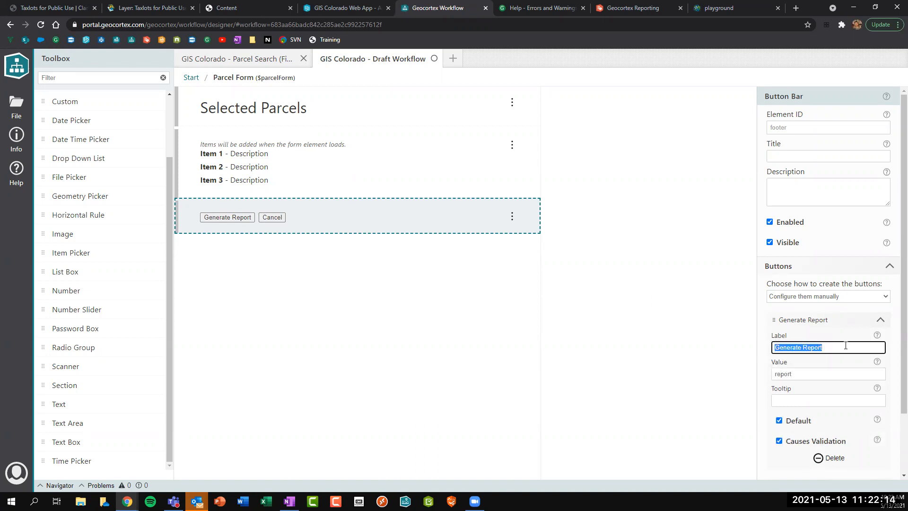
{"action": "left_click", "coordinate": [288, 154]}
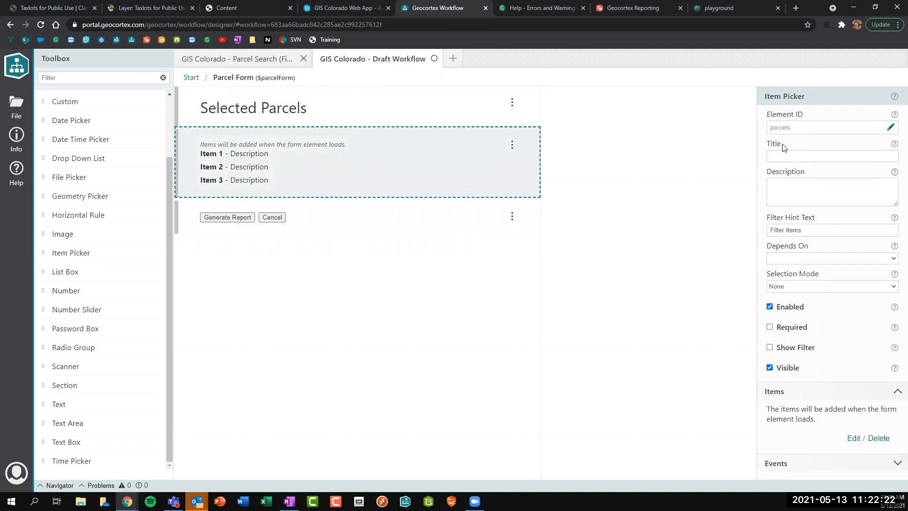
{"action": "left_click", "coordinate": [853, 438]}
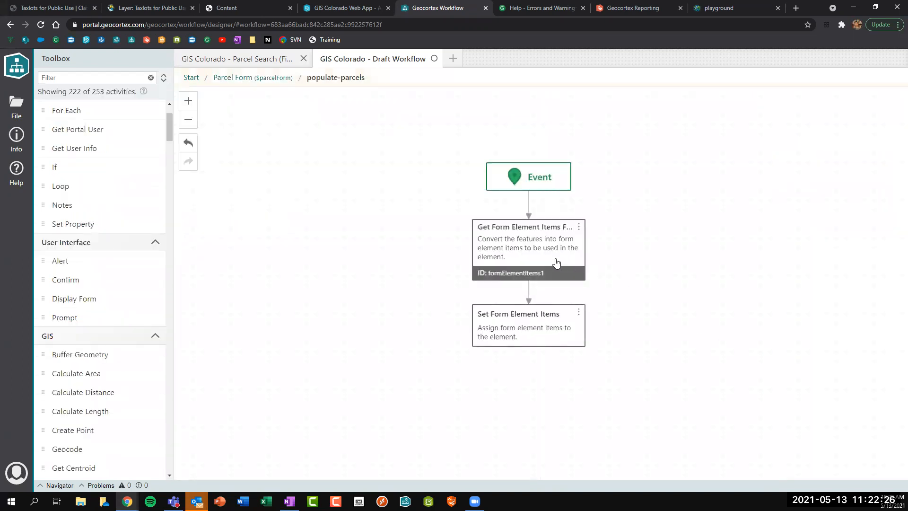
Set the Get Form Element Items label expression to ="__Parcel Id:__ {Prop_id}".
{"action": "left_click", "coordinate": [767, 298]}
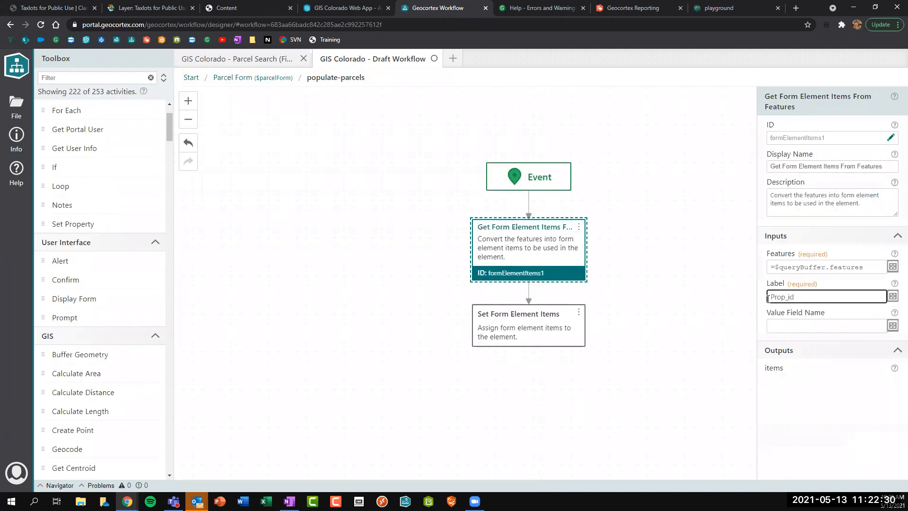
{"action": "type", "text": "=\""}
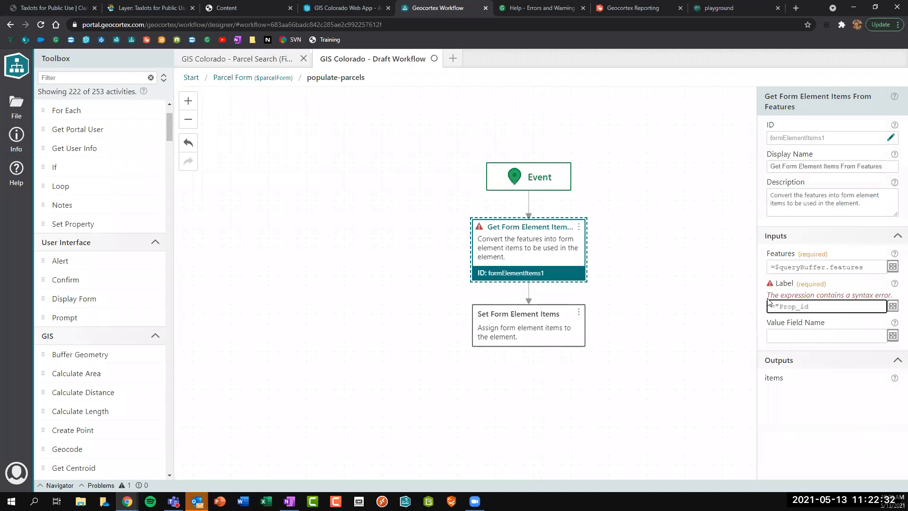
{"action": "type", "text": "__Parcel Id:__"}
{"action": "left_click", "coordinate": [893, 307]}
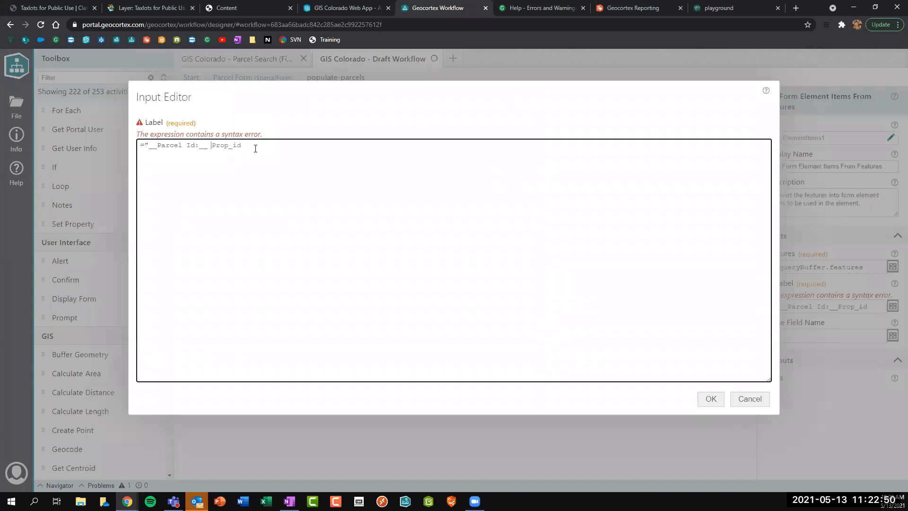
{"action": "type", "text": "{"}
{"action": "left_click_drag", "start_coordinate": [212, 146], "coordinate": [250, 147]}
{"action": "left_click", "coordinate": [251, 147]}
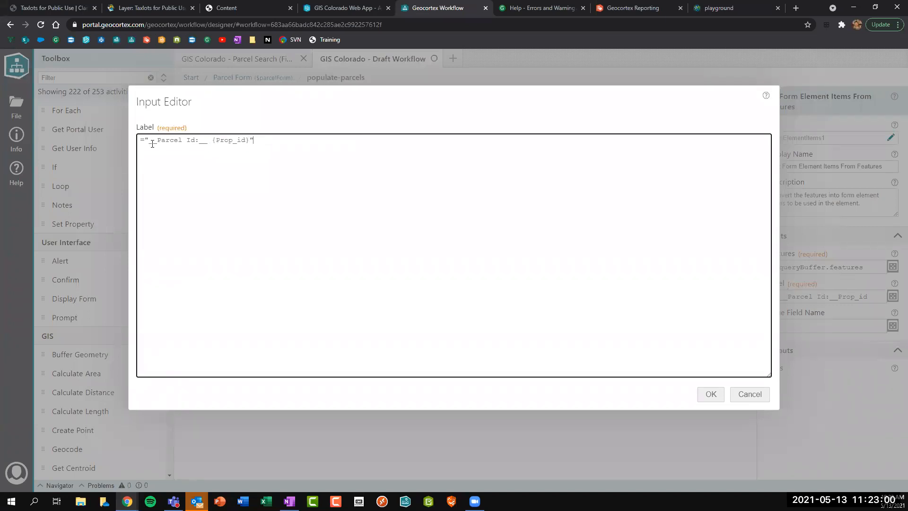
{"action": "left_click", "coordinate": [710, 394]}
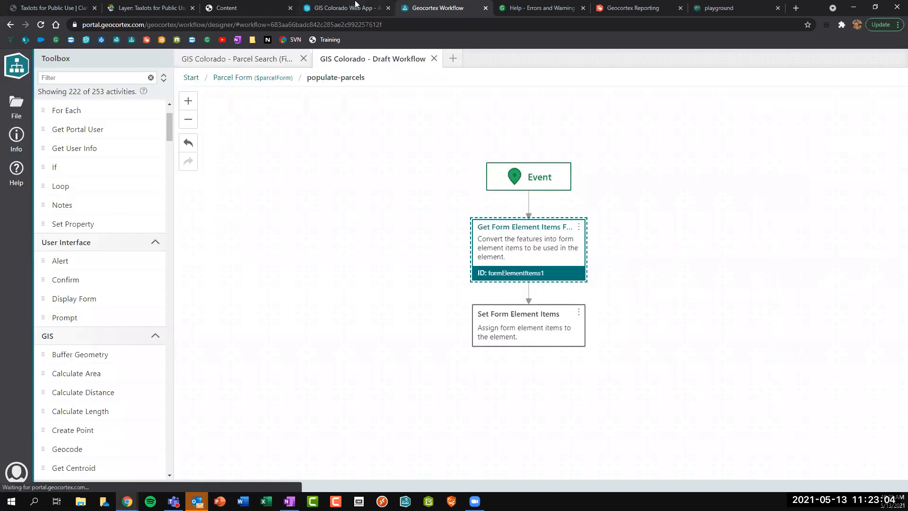
Rerun the buffer search near Franklin St and W McLoughlin Blvd, then return to the Reporting and Workflow designers.
{"action": "left_click", "coordinate": [354, 8]}
{"action": "left_click", "coordinate": [557, 255]}
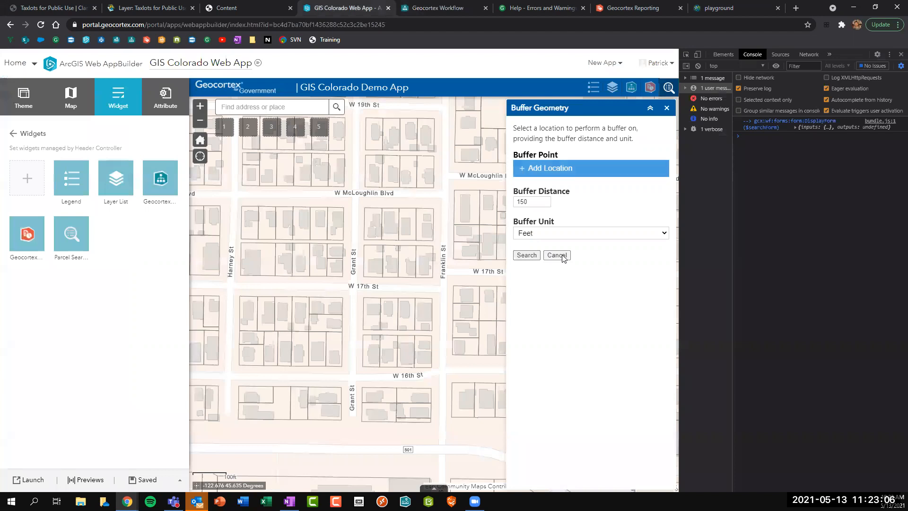
{"action": "left_click", "coordinate": [697, 66]}
{"action": "left_click", "coordinate": [539, 168]}
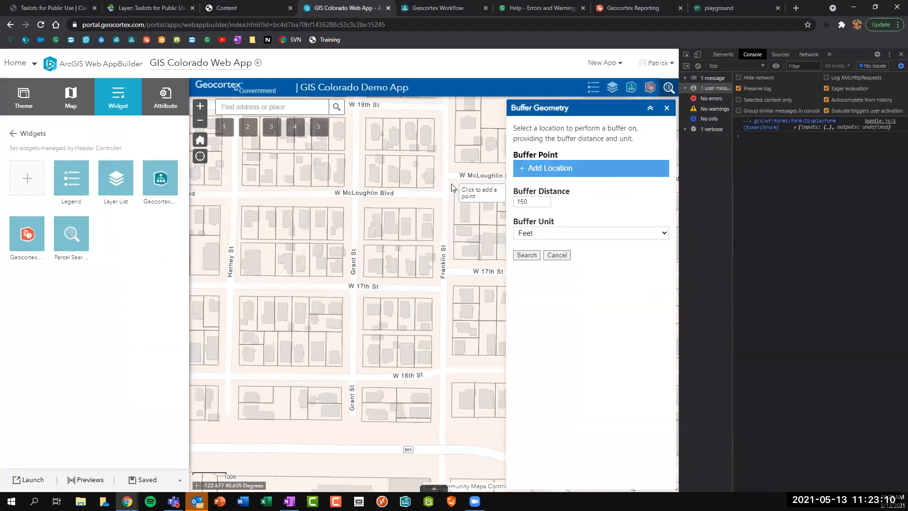
{"action": "left_click", "coordinate": [451, 184]}
{"action": "left_click", "coordinate": [537, 258]}
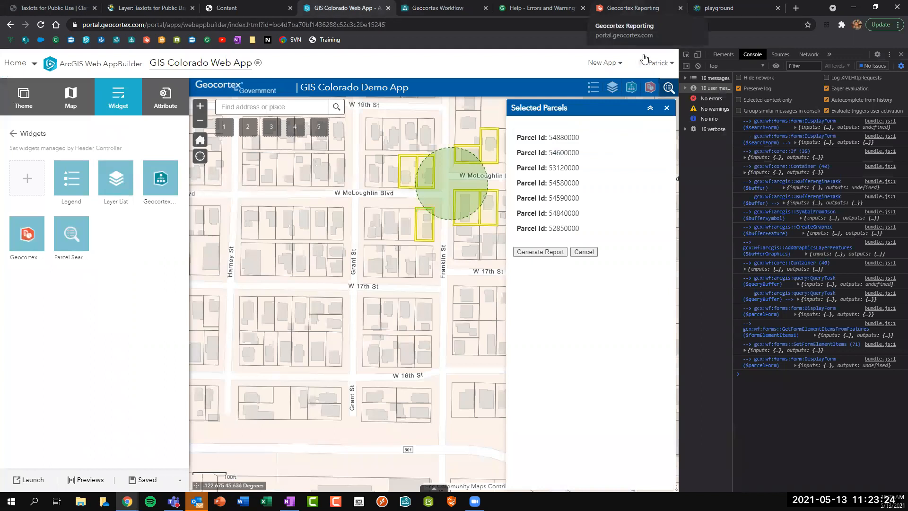
{"action": "left_click", "coordinate": [631, 8]}
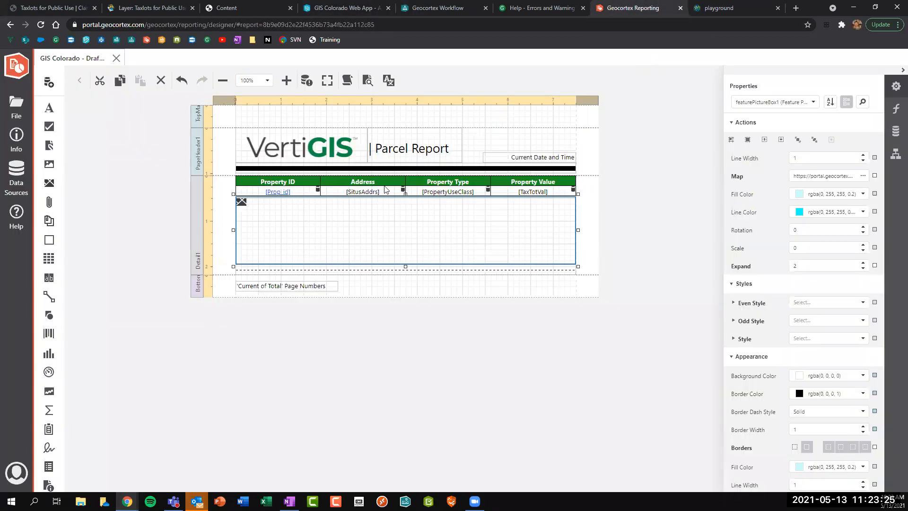
{"action": "left_click", "coordinate": [437, 7]}
Add an 'Insert Report Title' text box atop the Selected Parcels form with element ID reportTitle.
{"action": "left_click", "coordinate": [273, 79]}
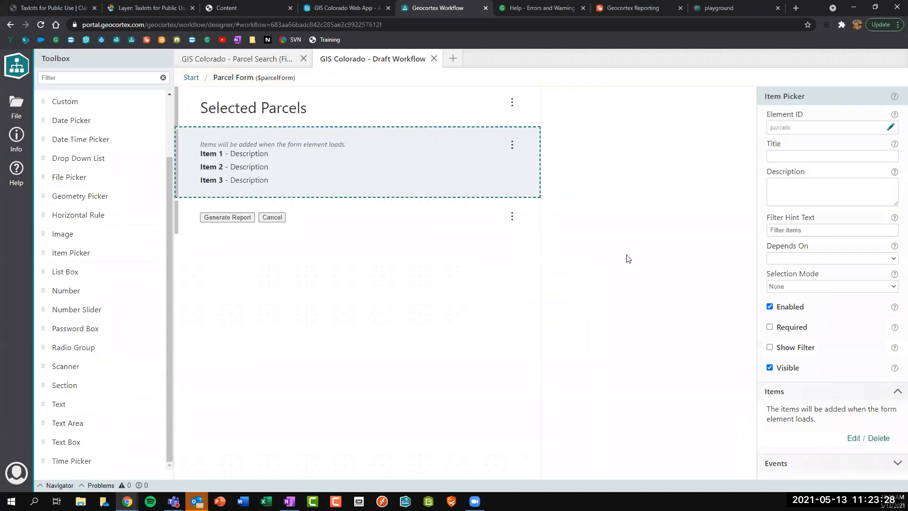
{"action": "mouse_move", "coordinate": [66, 441]}
{"action": "left_mouse_down"}
{"action": "mouse_move", "coordinate": [208, 189]}
{"action": "mouse_move", "coordinate": [222, 138]}
{"action": "left_mouse_up"}
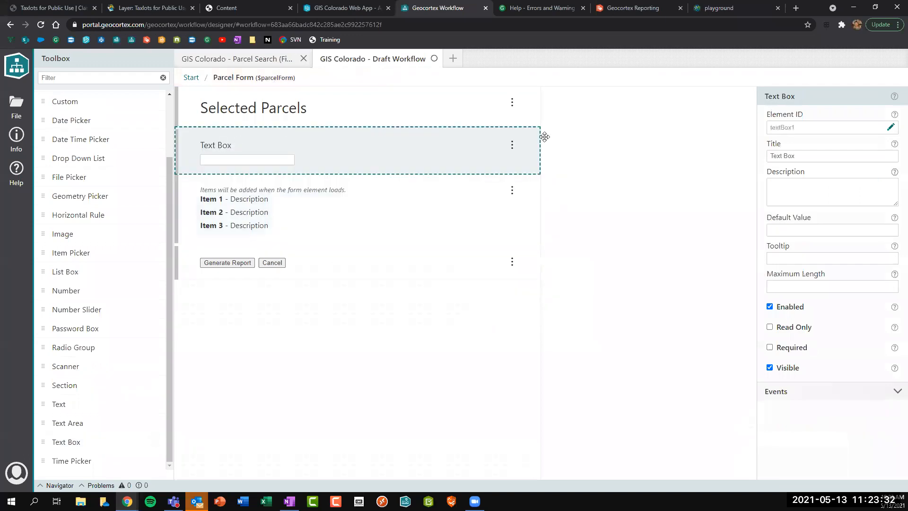
{"action": "left_click", "coordinate": [820, 152]}
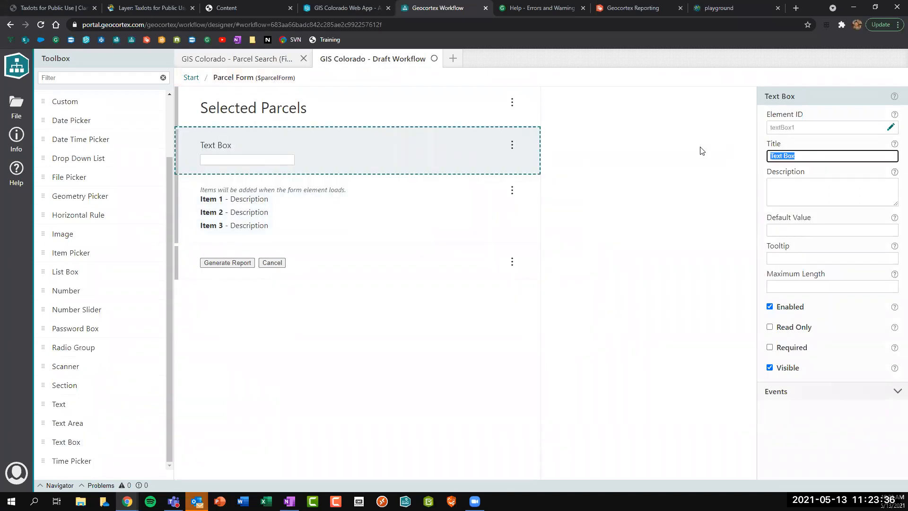
{"action": "type", "text": "Insert Report Title"}
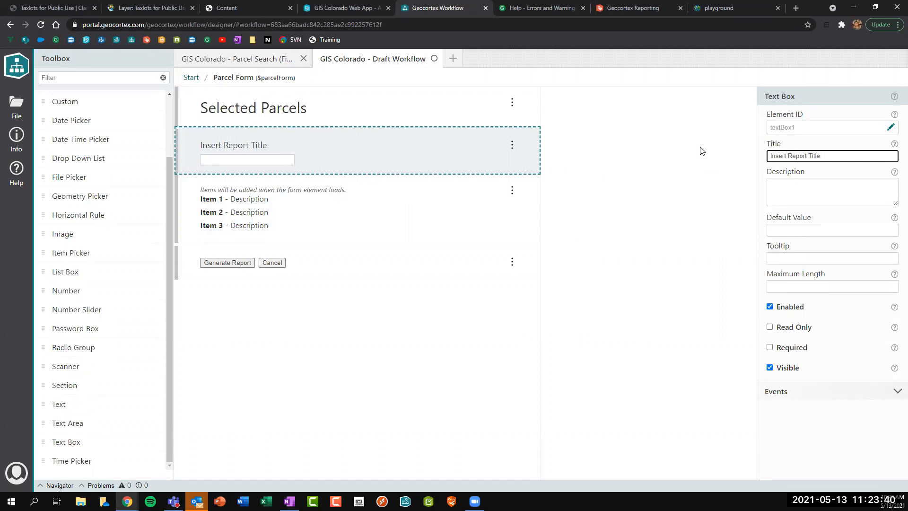
{"action": "left_click", "coordinate": [890, 128]}
{"action": "double_click", "coordinate": [766, 129]}
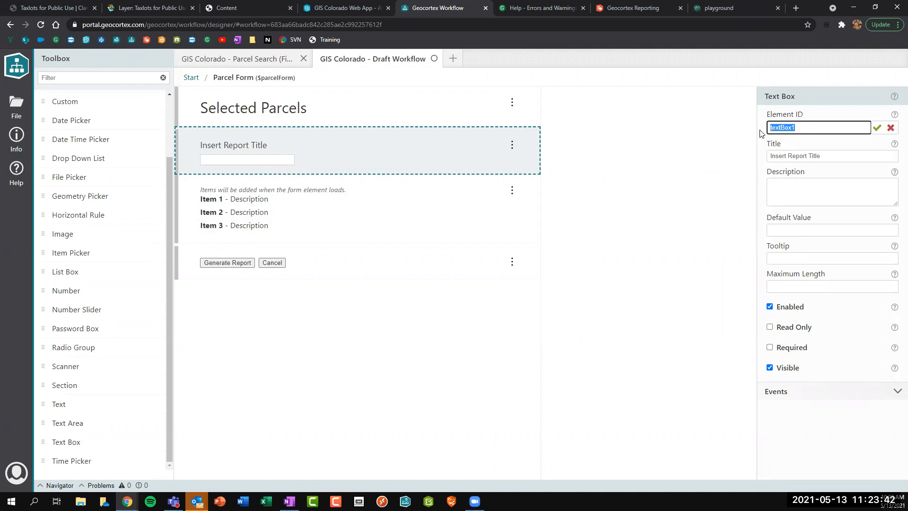
{"action": "type", "text": "reporttitl"}
{"action": "type", "text": "itle"}
{"action": "key", "text": "Return"}
Make the text box title bold with __ markers, mark it required, and save the workflow.
{"action": "left_click", "coordinate": [835, 157]}
{"action": "type", "text": "__"}
{"action": "key", "text": "Home"}
{"action": "type", "text": "__"}
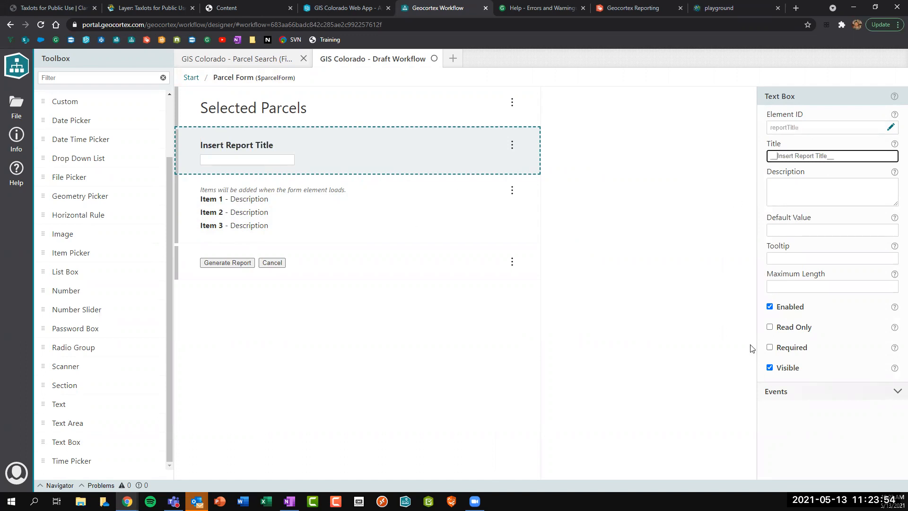
{"action": "left_click", "coordinate": [770, 348]}
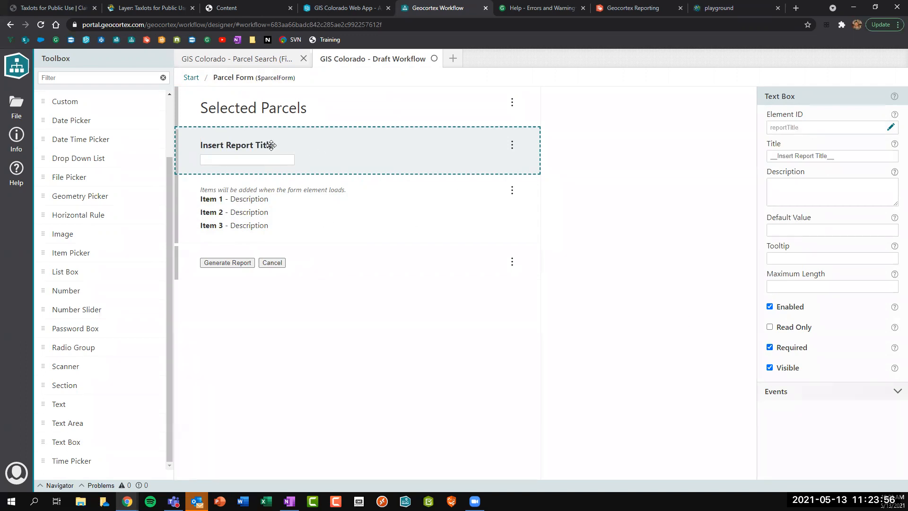
{"action": "left_click", "coordinate": [225, 265]}
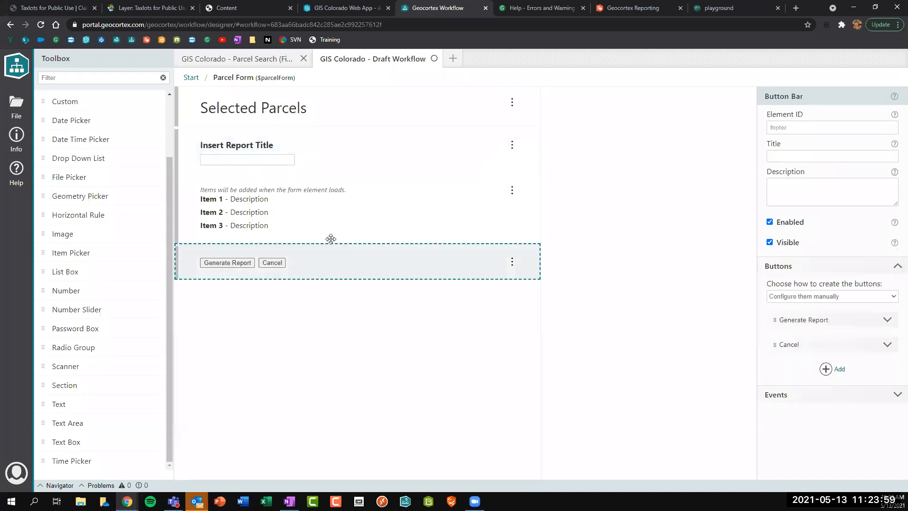
{"action": "left_click", "coordinate": [192, 77]}
{"action": "key", "text": "ctrl+s"}
{"action": "left_click_drag", "start_coordinate": [277, 348], "coordinate": [277, 308]}
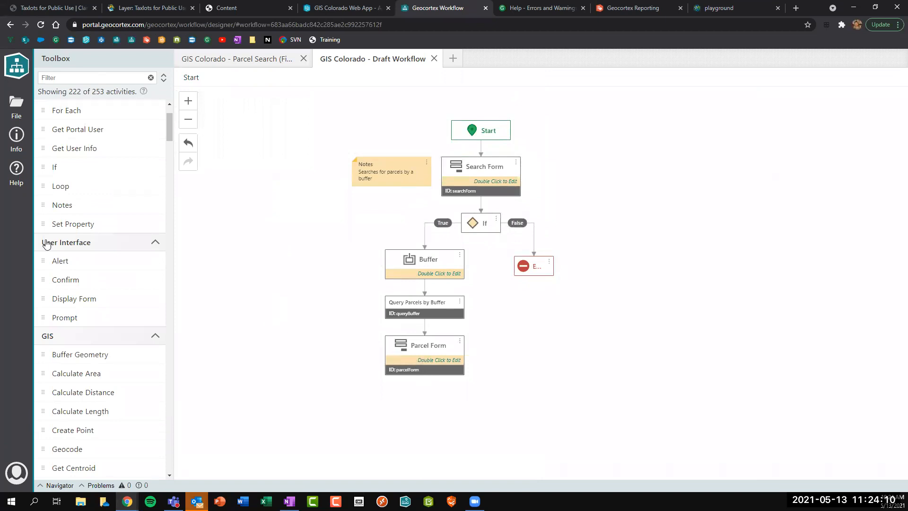
Add an If activity below Parcel Form, then delete it again.
{"action": "left_click_drag", "start_coordinate": [52, 171], "coordinate": [424, 356]}
{"action": "left_click", "coordinate": [787, 266]}
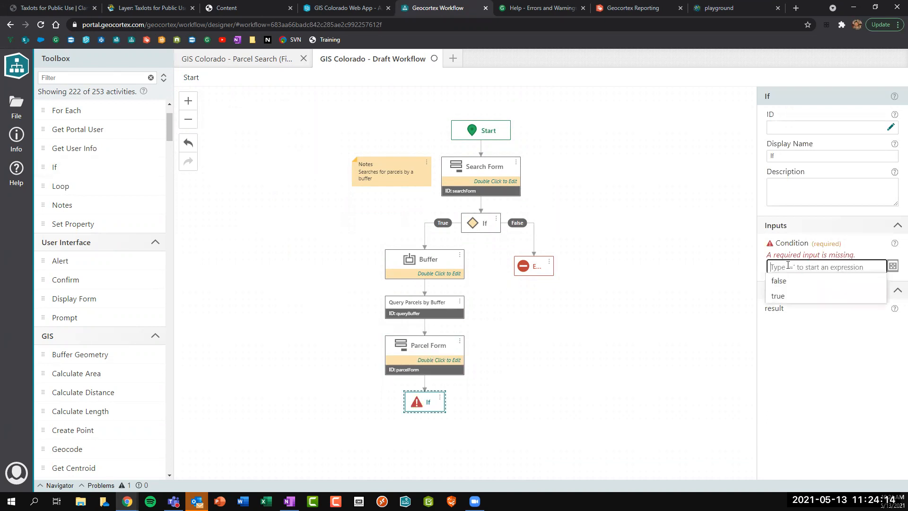
{"action": "type", "text": "="}
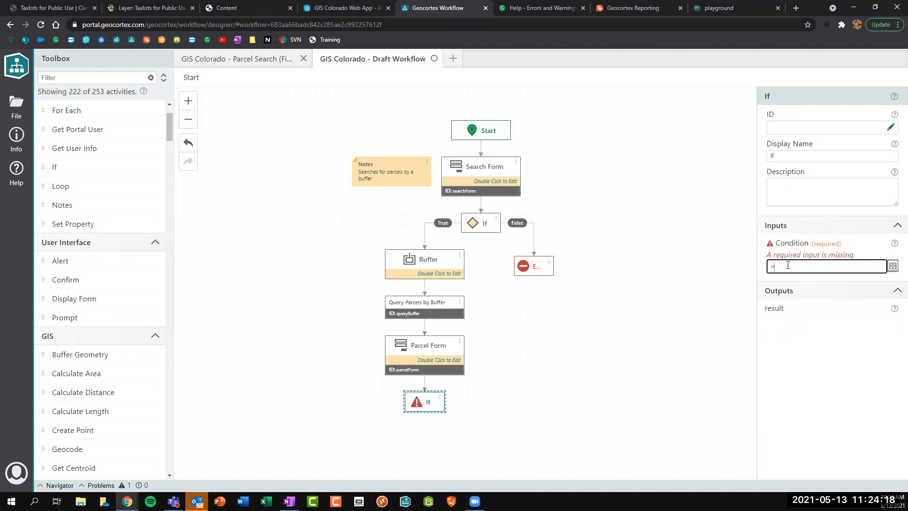
{"action": "key", "text": "Delete"}
Add a new button at the front of the Parcel Form's button bar.
{"action": "double_click", "coordinate": [419, 363]}
{"action": "left_click", "coordinate": [251, 265]}
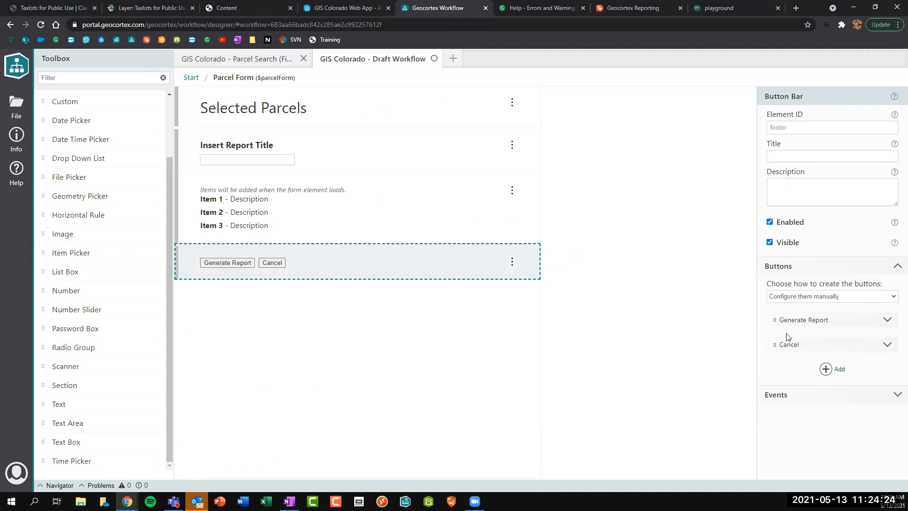
{"action": "left_click", "coordinate": [834, 369]}
{"action": "left_click_drag", "start_coordinate": [792, 369], "coordinate": [790, 319]}
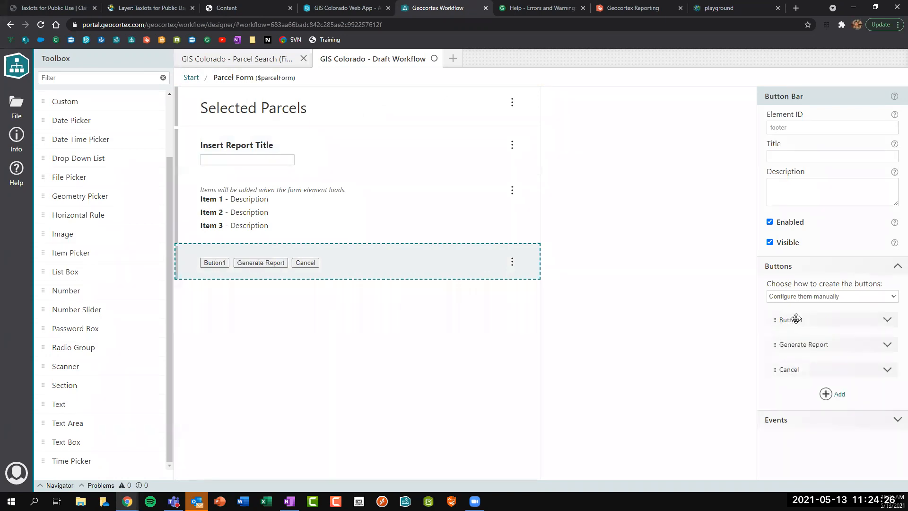
{"action": "left_click", "coordinate": [882, 320]}
Label the new button '< Back' with value 'back'.
{"action": "double_click", "coordinate": [824, 347]}
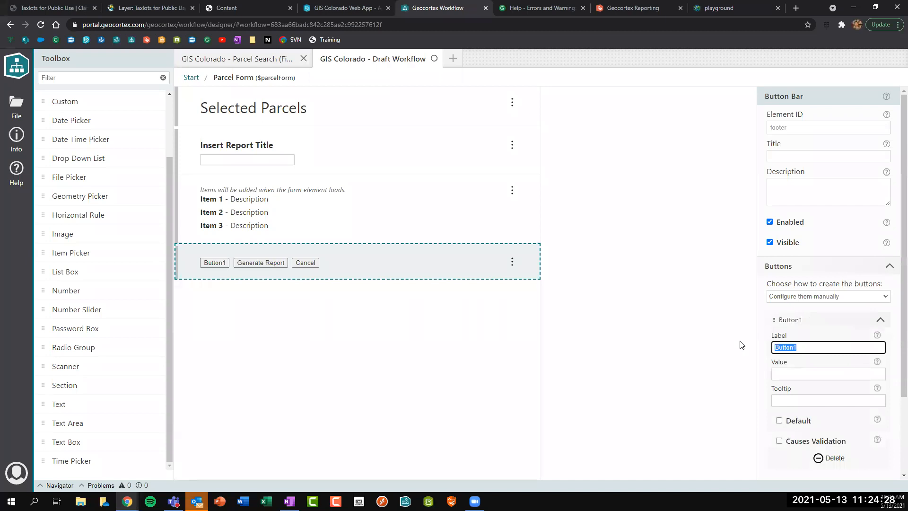
{"action": "type", "text": "Back"}
{"action": "key", "text": "Tab"}
{"action": "type", "text": "ba"}
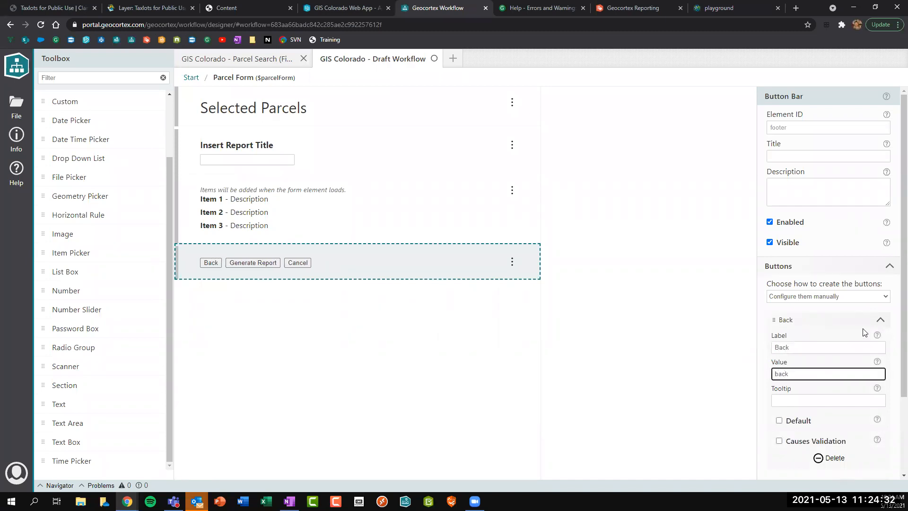
{"action": "left_click", "coordinate": [776, 346]}
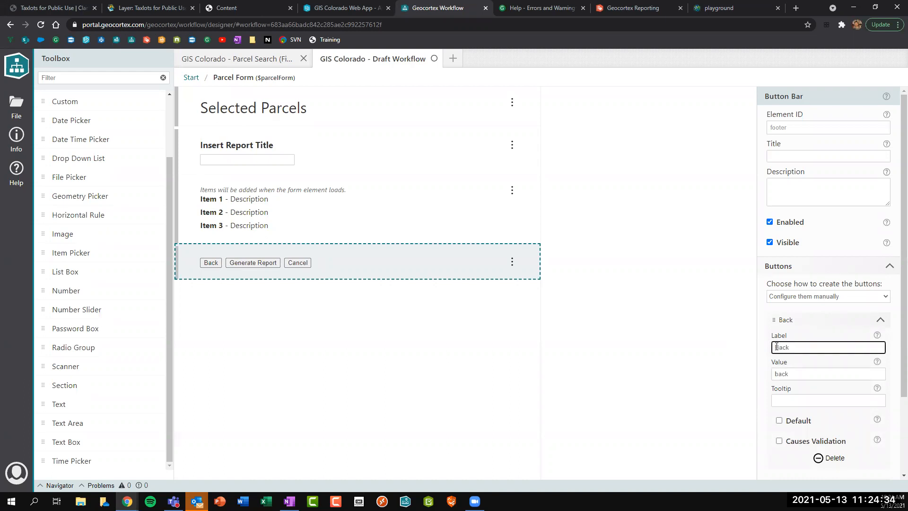
{"action": "type", "text": "<"}
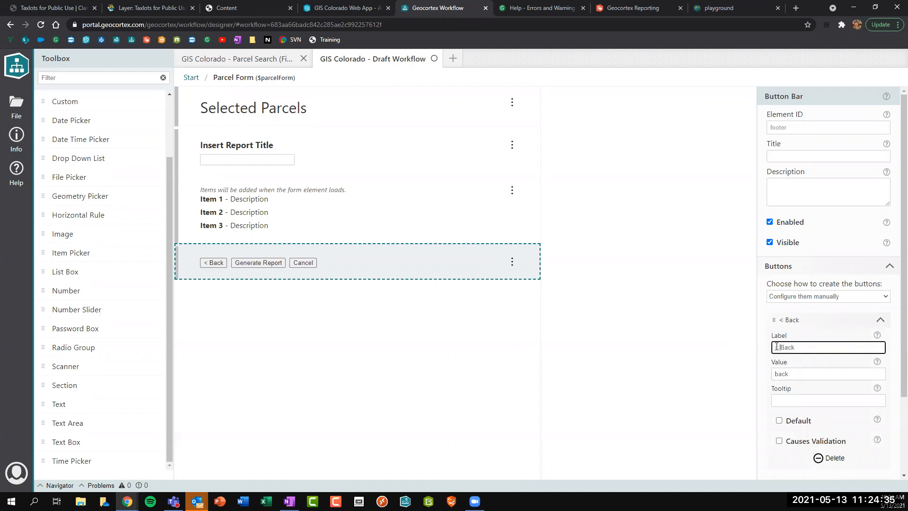
{"action": "left_click", "coordinate": [879, 319]}
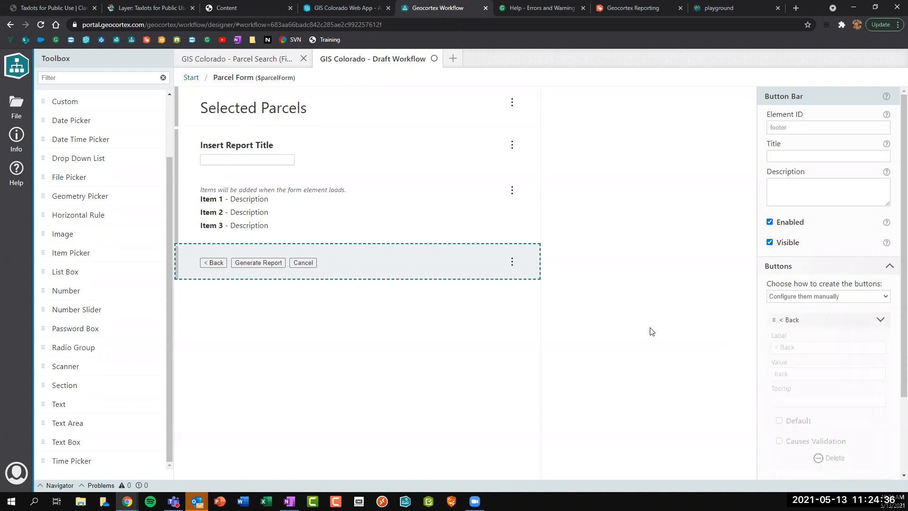
{"action": "left_click", "coordinate": [191, 77]}
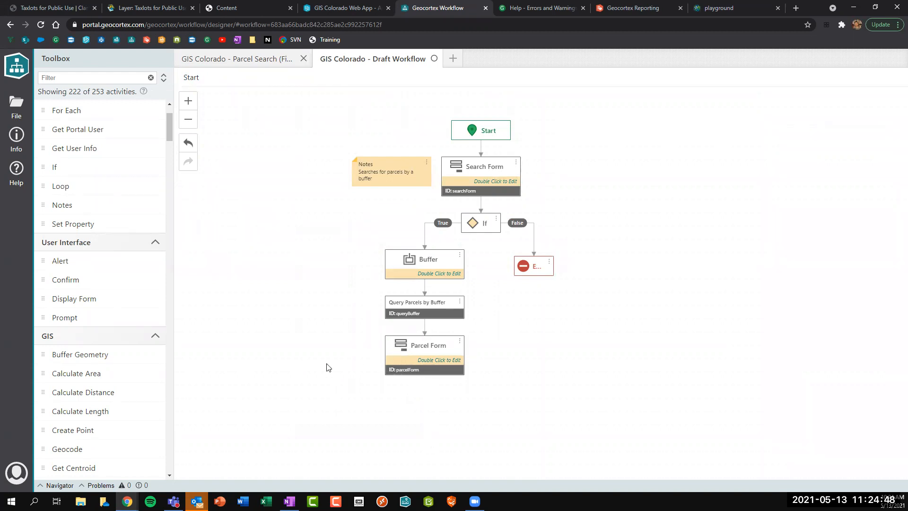
Add a Switch below Parcel Form with Value =$parcelForm.result, checking the form's button values.
{"action": "scroll", "coordinate": [359, 350], "scroll_direction": "down", "scroll_amount": 1}
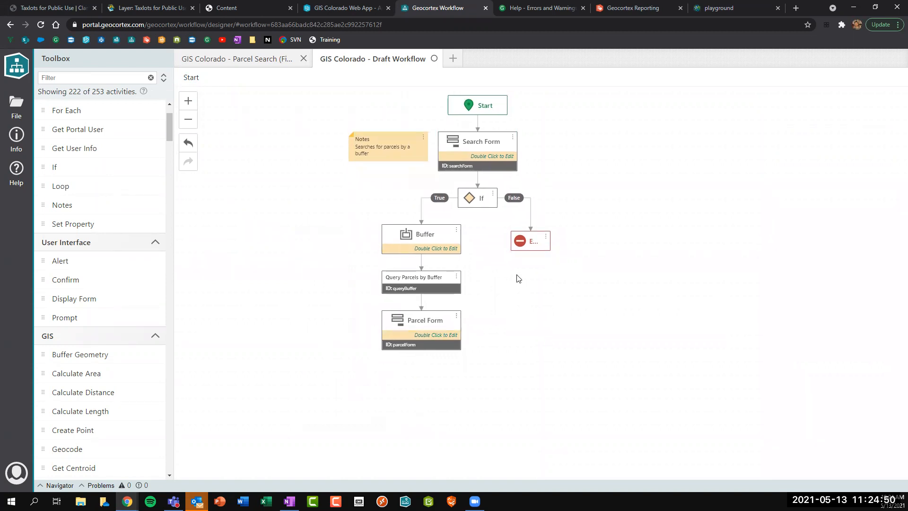
{"action": "left_click", "coordinate": [56, 78]}
{"action": "type", "text": "sw"}
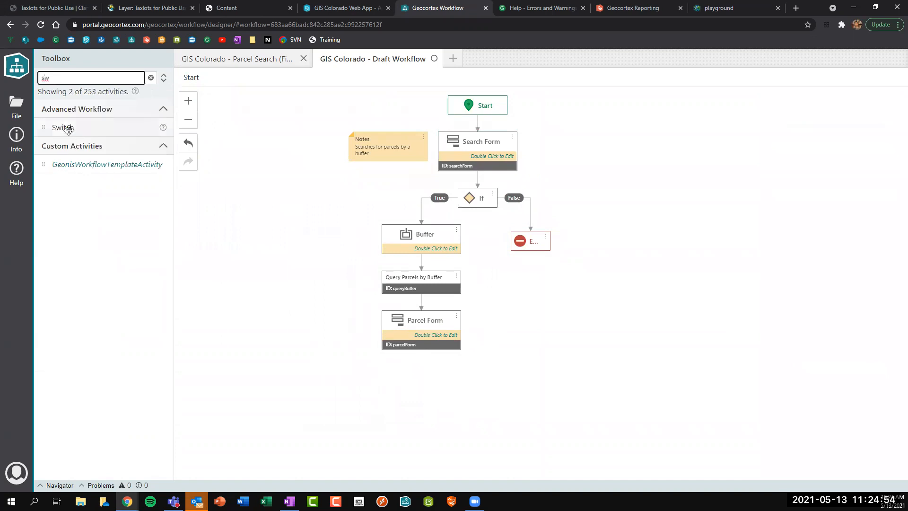
{"action": "left_click_drag", "start_coordinate": [197, 160], "coordinate": [415, 330]}
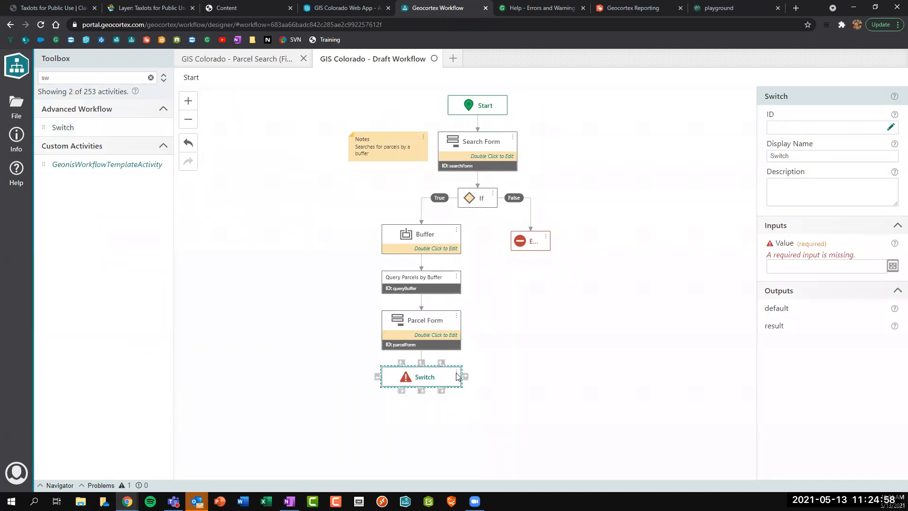
{"action": "left_click", "coordinate": [789, 269]}
{"action": "type", "text": "=pa"}
{"action": "left_click", "coordinate": [788, 272]}
{"action": "type", "text": "."}
{"action": "key", "text": "Return"}
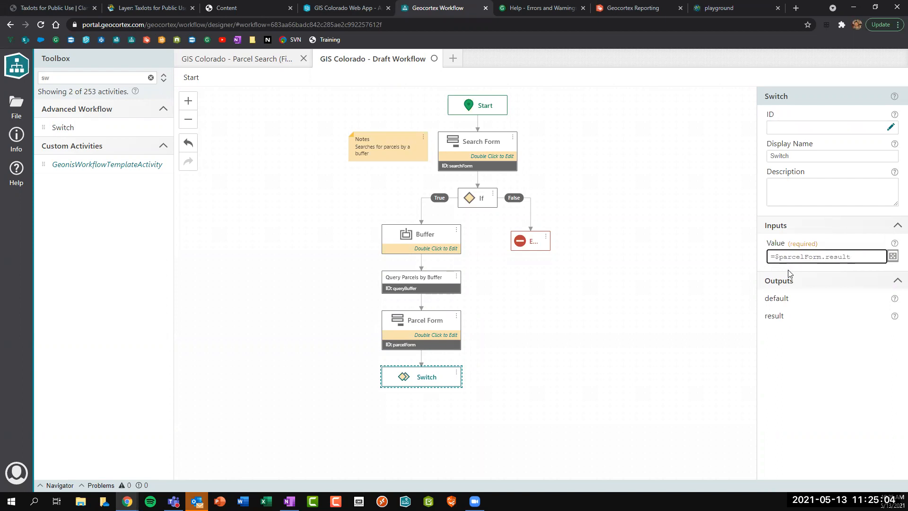
{"action": "double_click", "coordinate": [426, 331]}
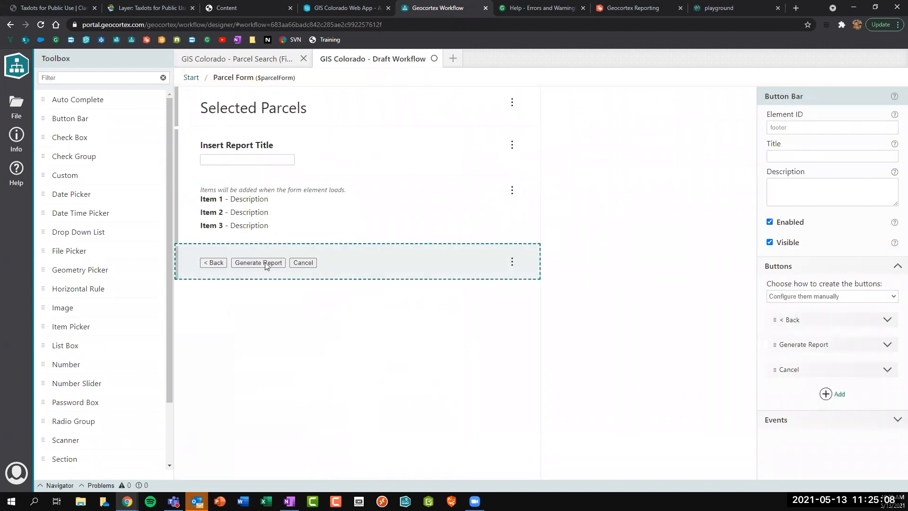
{"action": "left_click", "coordinate": [191, 77]}
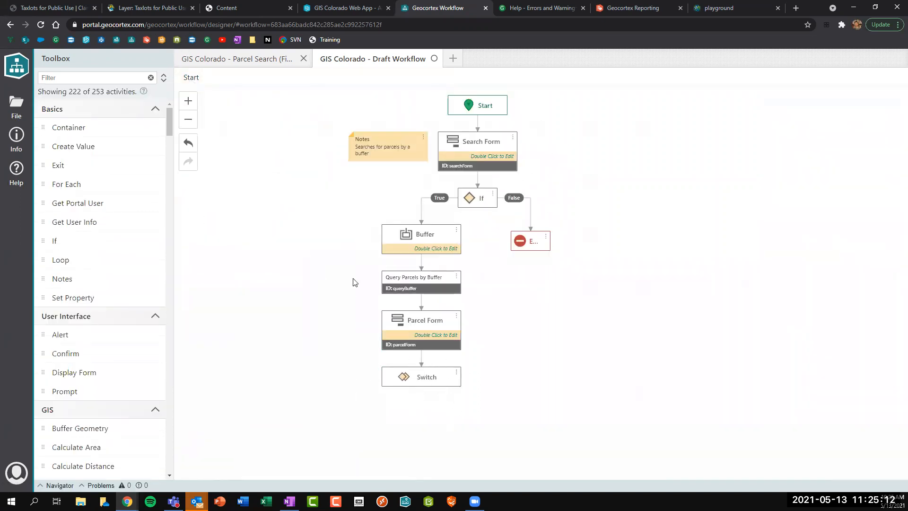
{"action": "left_click", "coordinate": [85, 78]}
Add a Display Form below the Switch, connected through a 'report' case.
{"action": "type", "text": "dis"}
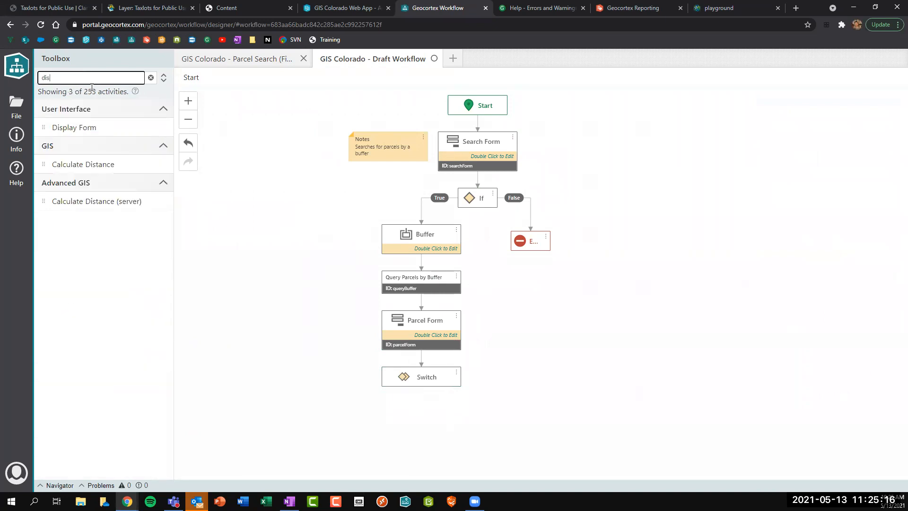
{"action": "left_click_drag", "start_coordinate": [74, 127], "coordinate": [428, 428]}
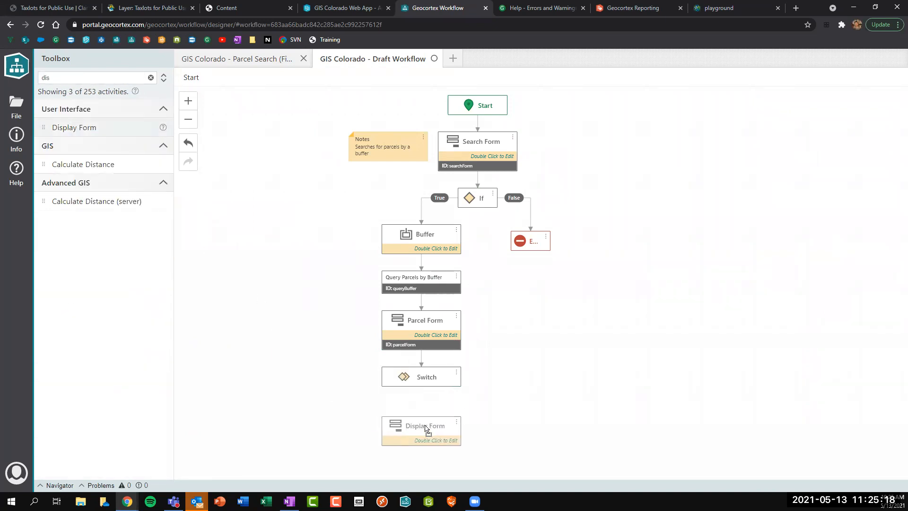
{"action": "left_click", "coordinate": [427, 430]}
{"action": "left_click_drag", "start_coordinate": [421, 386], "coordinate": [421, 426]}
{"action": "left_click_drag", "start_coordinate": [819, 127], "coordinate": [676, 144]}
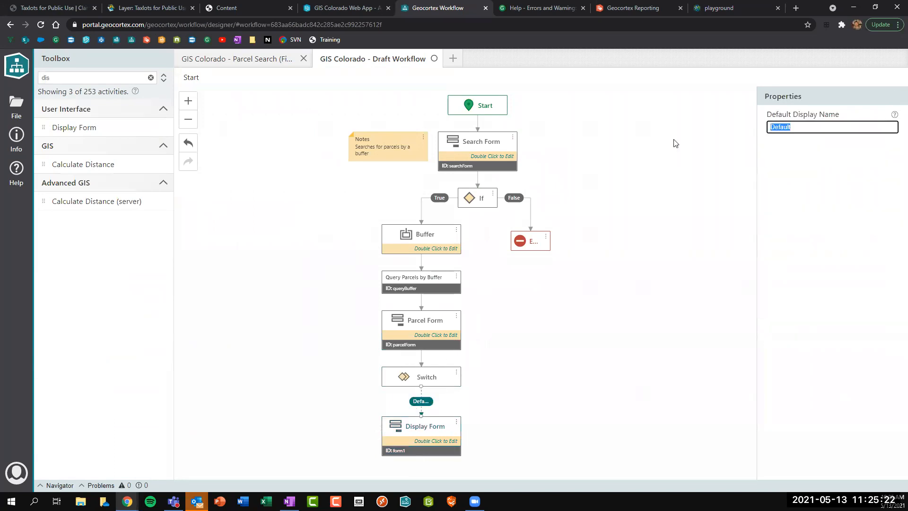
{"action": "type", "text": "report"}
Move the Notes box up and route a 'back' case from Switch to Search Form.
{"action": "left_click", "coordinate": [384, 150]}
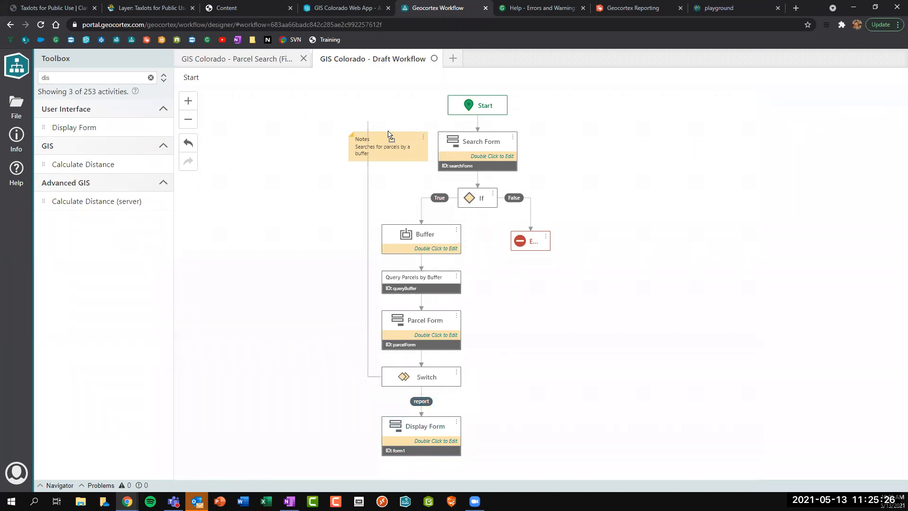
{"action": "left_click_drag", "start_coordinate": [384, 150], "coordinate": [385, 110]}
{"action": "left_click_drag", "start_coordinate": [377, 377], "coordinate": [435, 151]}
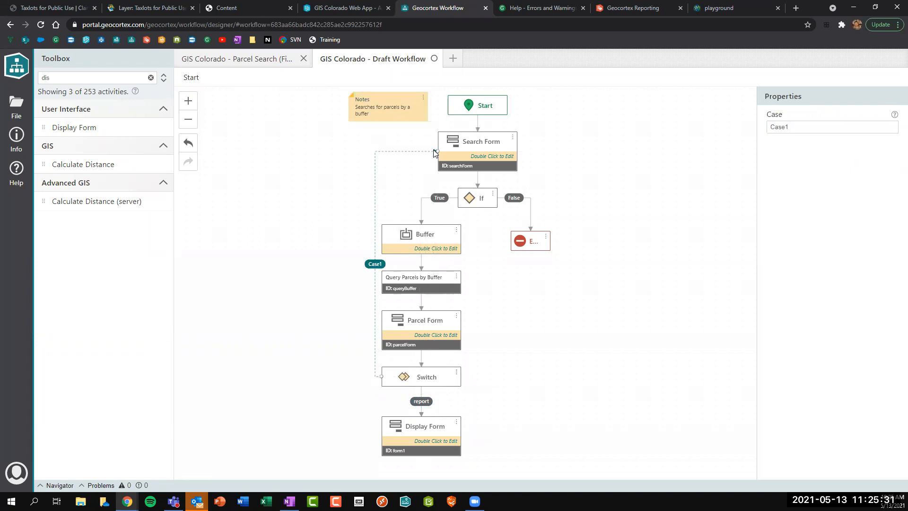
{"action": "double_click", "coordinate": [795, 132]}
{"action": "type", "text": "report"}
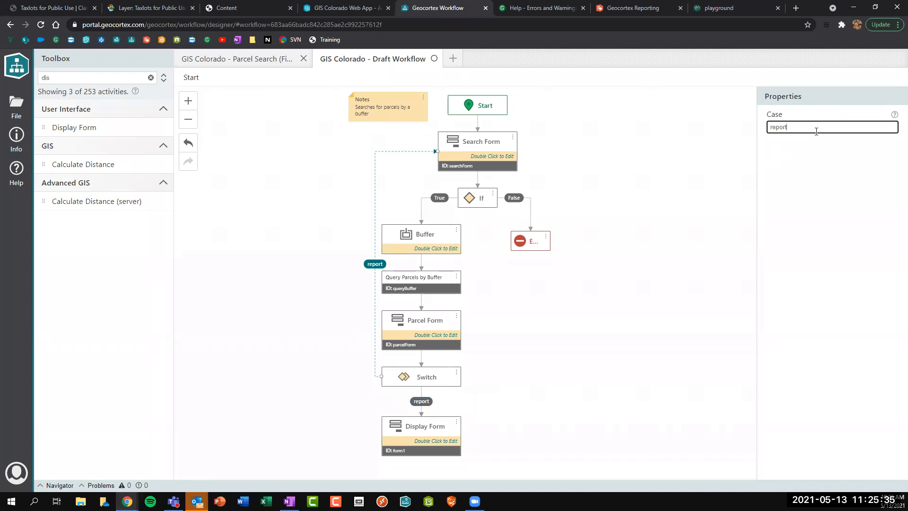
{"action": "key", "text": "ctrl+a"}
{"action": "type", "text": "back"}
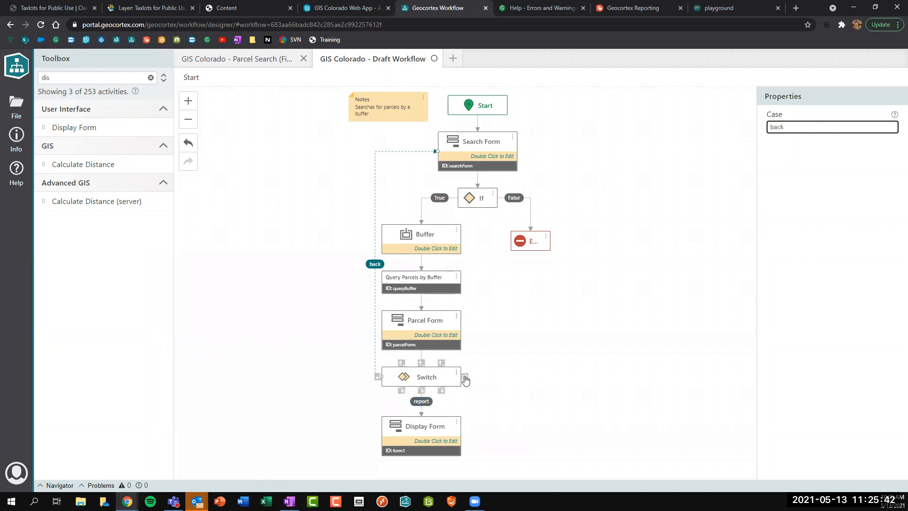
Connect a 'cancel' case from the Switch to the exit node.
{"action": "left_click_drag", "start_coordinate": [465, 377], "coordinate": [523, 377]}
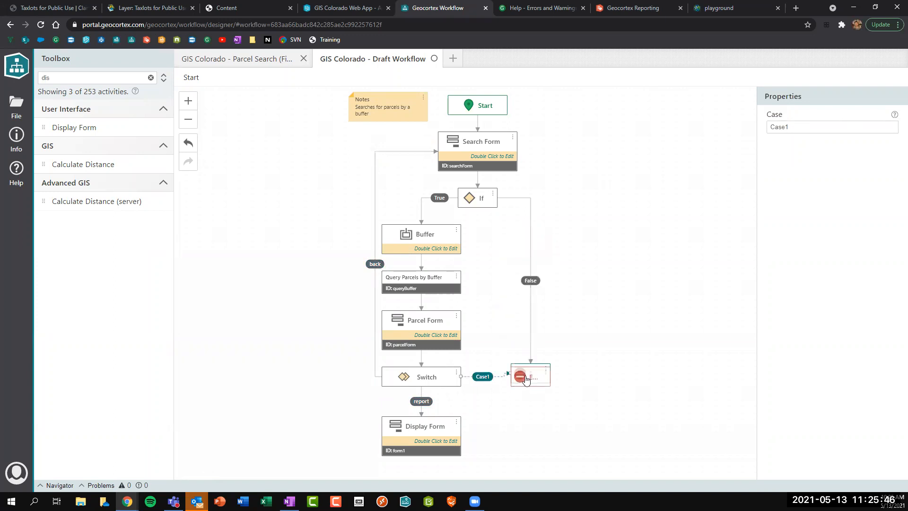
{"action": "left_click", "coordinate": [815, 125]}
{"action": "key", "text": "ctrl+a"}
{"action": "type", "text": "cancel"}
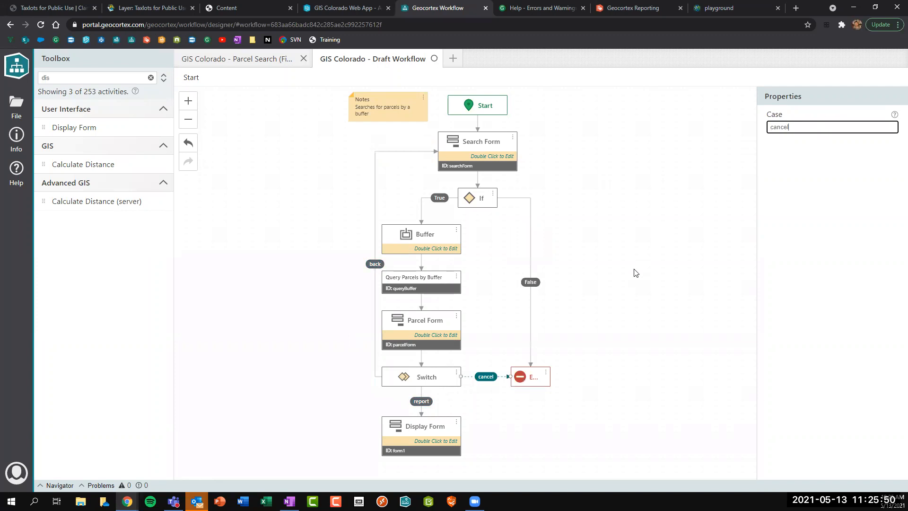
{"action": "left_click", "coordinate": [633, 269]}
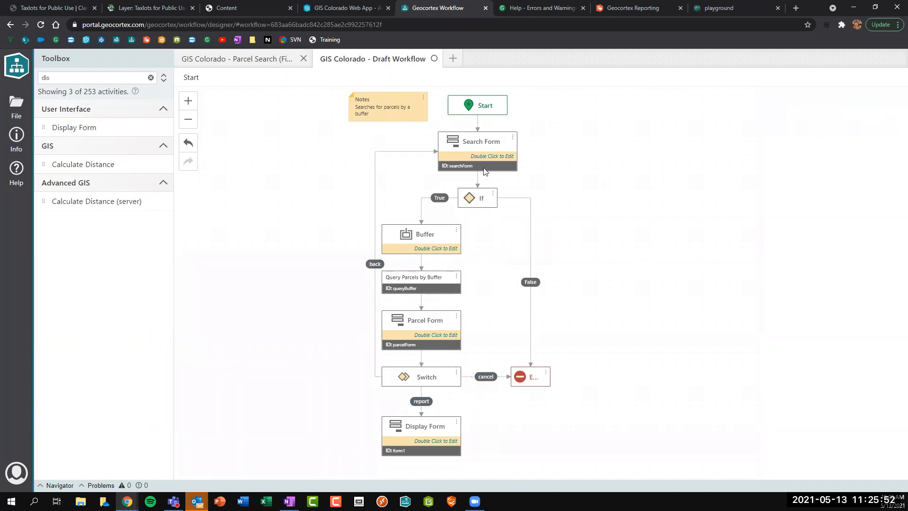
Rename the Display Form step to Report Form with ID reportForm.
{"action": "scroll", "coordinate": [437, 427], "scroll_direction": "down", "scroll_amount": 2}
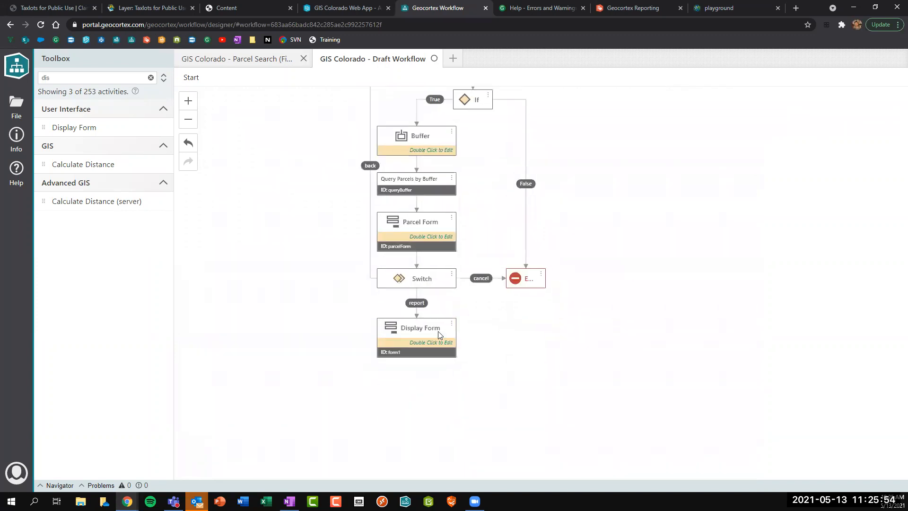
{"action": "left_click", "coordinate": [409, 336]}
{"action": "double_click", "coordinate": [780, 156]}
{"action": "type", "text": "Report Form"}
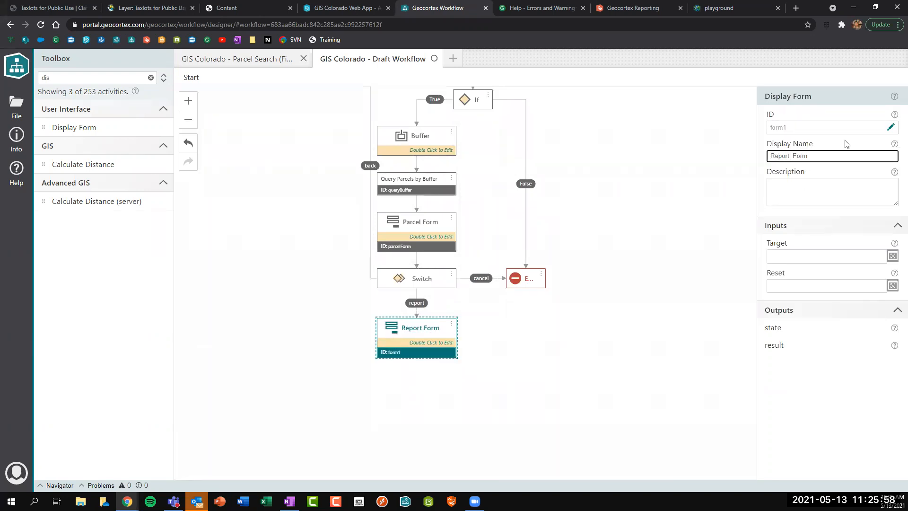
{"action": "left_click", "coordinate": [889, 127]}
{"action": "key", "text": "ctrl+a"}
{"action": "type", "text": "repor"}
{"action": "key", "text": "Return"}
{"action": "left_click", "coordinate": [533, 387]}
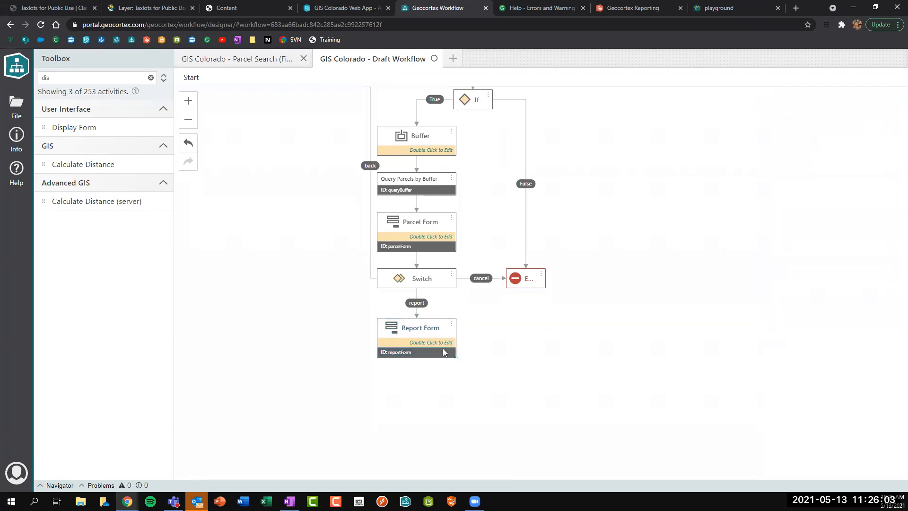
Set the Report Form's header title to 'Download Report'.
{"action": "double_click", "coordinate": [413, 337]}
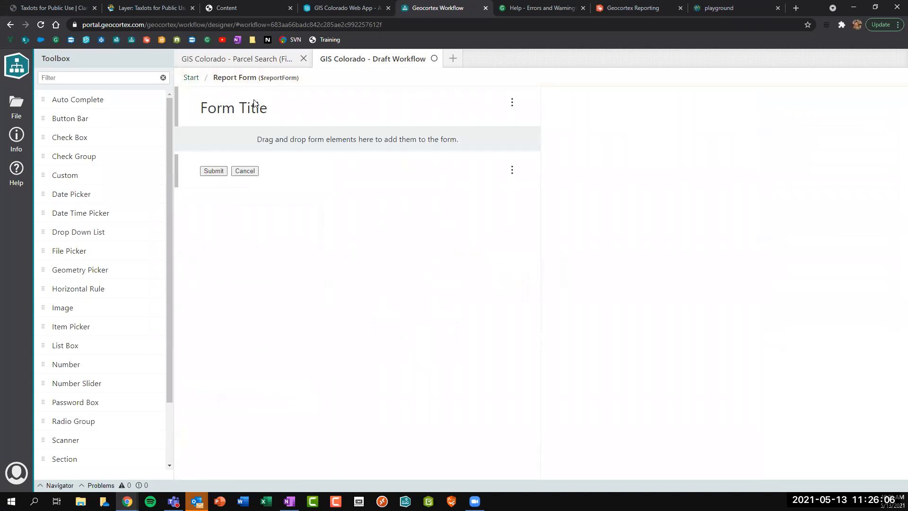
{"action": "left_click_drag", "start_coordinate": [828, 157], "coordinate": [655, 163]}
{"action": "type", "text": "Download Report"}
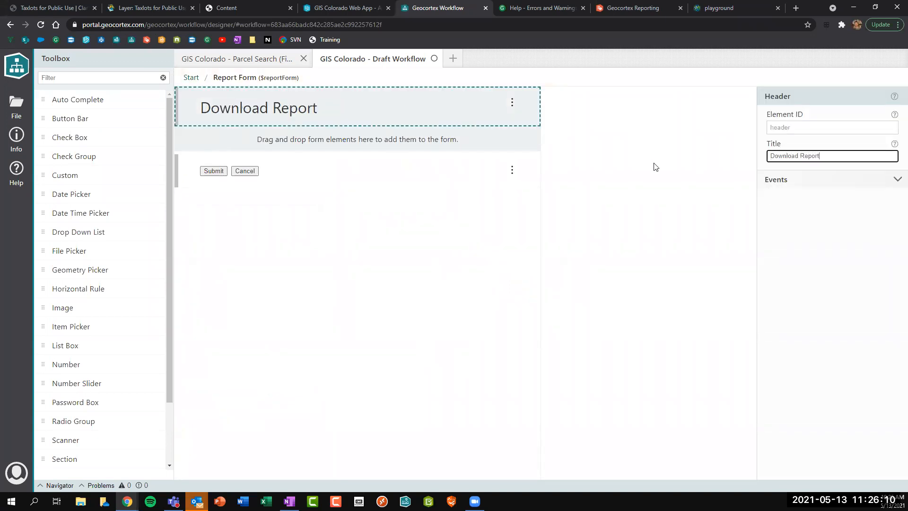
{"action": "left_click", "coordinate": [397, 169]}
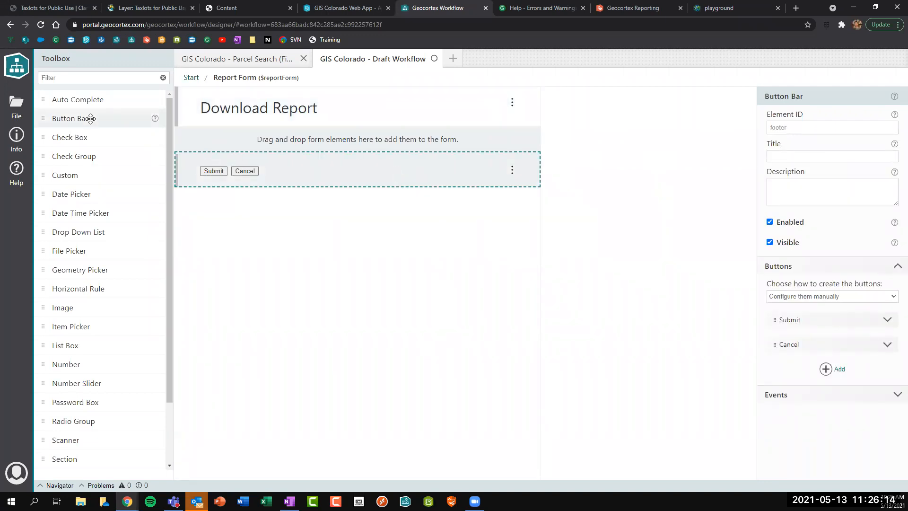
{"action": "scroll", "coordinate": [81, 177], "scroll_direction": "down", "scroll_amount": 2}
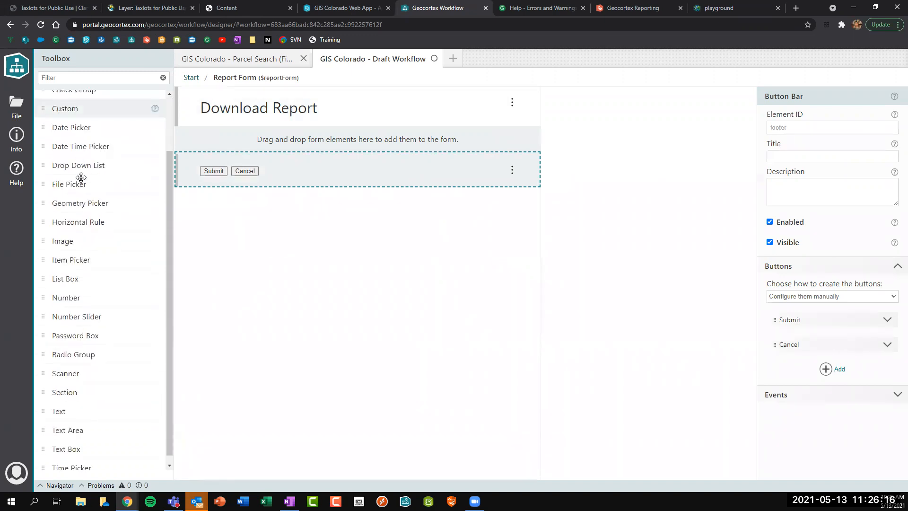
Add a text element reading 'Generating Report...' above the form's buttons.
{"action": "left_click_drag", "start_coordinate": [65, 403], "coordinate": [202, 156]}
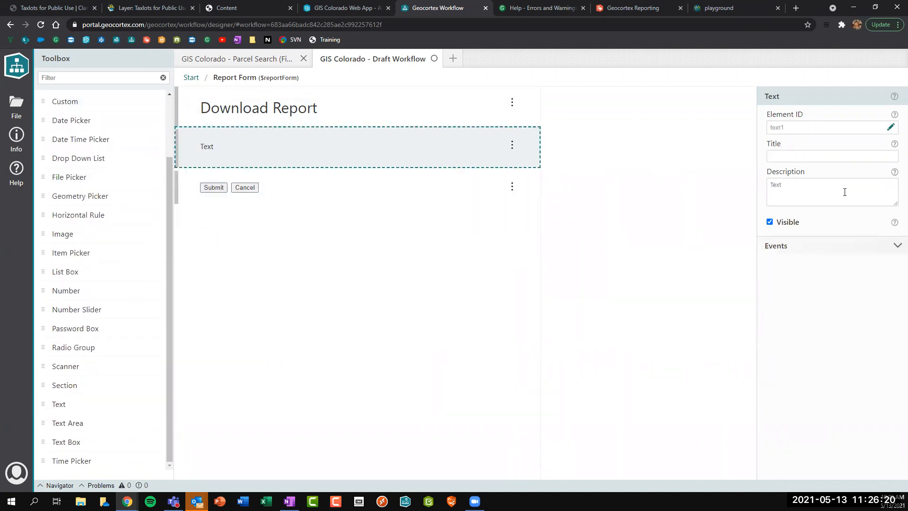
{"action": "left_click_drag", "start_coordinate": [835, 186], "coordinate": [717, 183]}
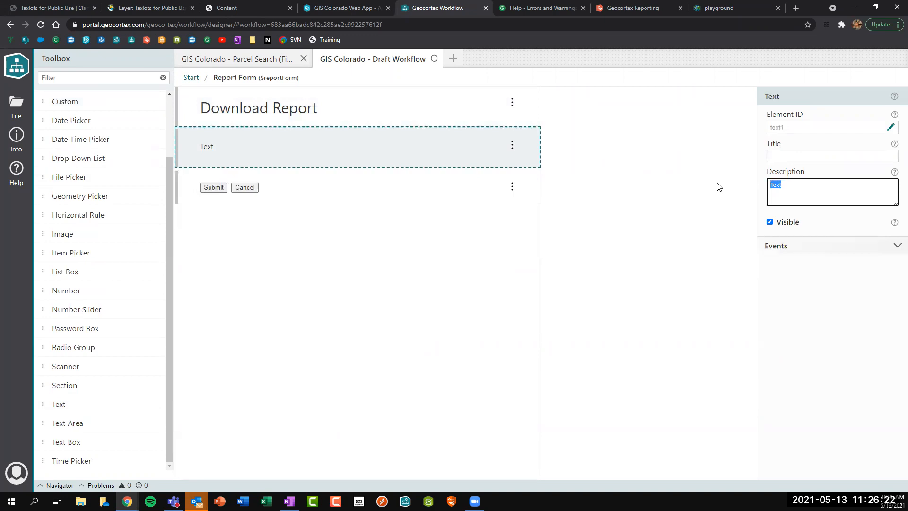
{"action": "key", "text": "BackSpace"}
{"action": "type", "text": "-"}
{"action": "type", "text": "Generating Report..._"}
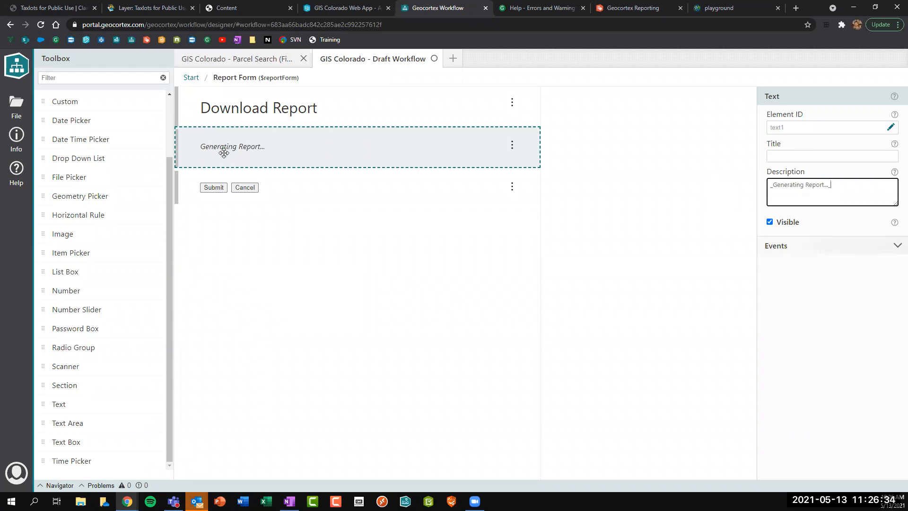
Give the text element ID reportUrl and create its load event workflow.
{"action": "left_click", "coordinate": [896, 246]}
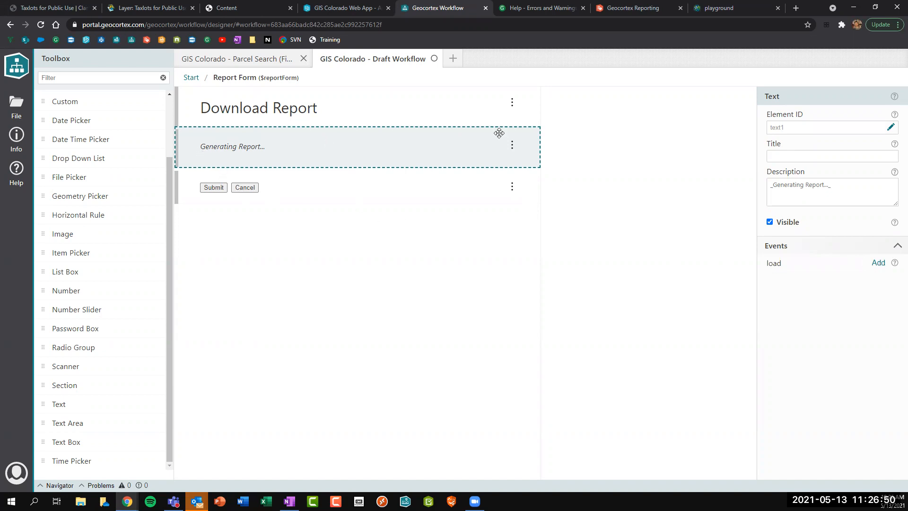
{"action": "left_click", "coordinate": [890, 127]}
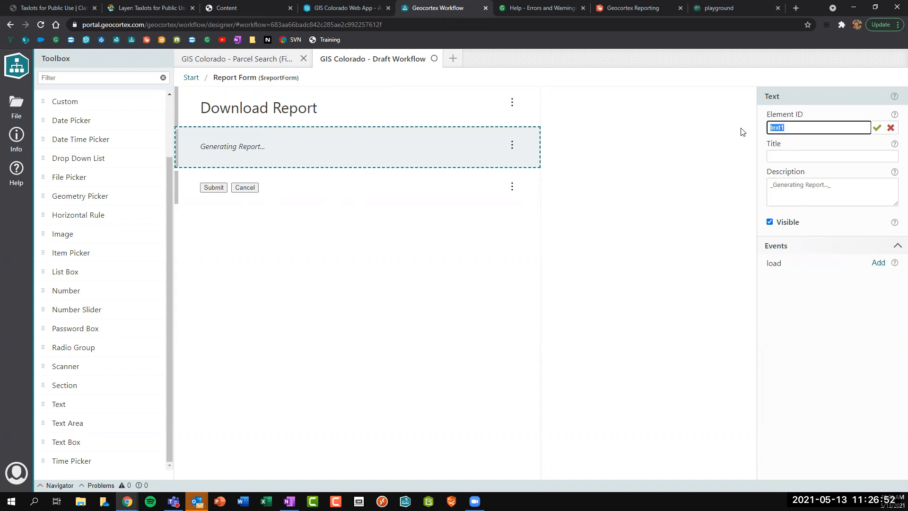
{"action": "type", "text": "reportUrl"}
{"action": "key", "text": "Return"}
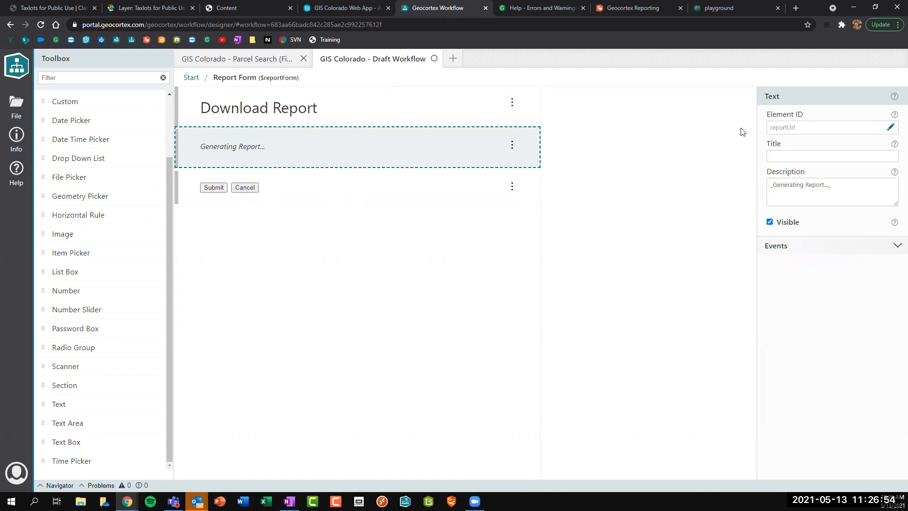
{"action": "left_click", "coordinate": [896, 246]}
{"action": "left_click", "coordinate": [878, 263]}
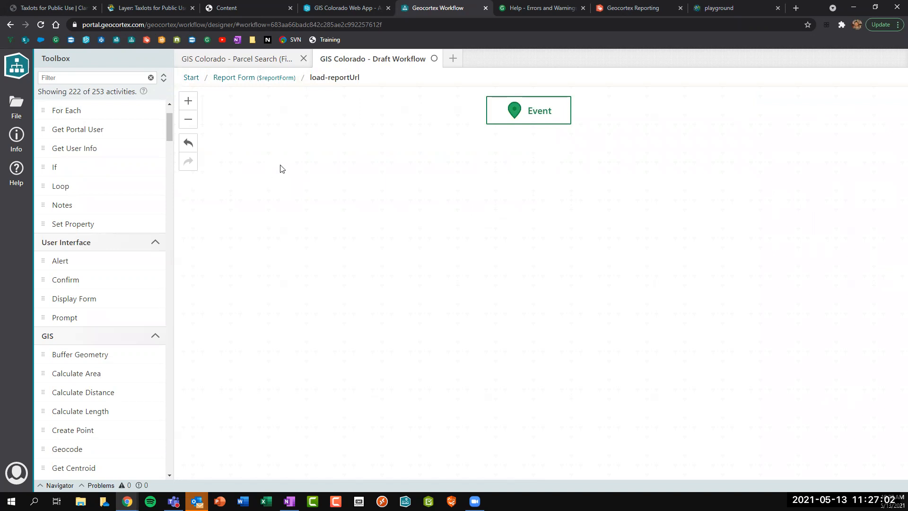
Open the load event workflow of the Report Form's 'Generating Report...' text element.
{"action": "left_click", "coordinate": [49, 81]}
{"action": "left_click", "coordinate": [181, 77]}
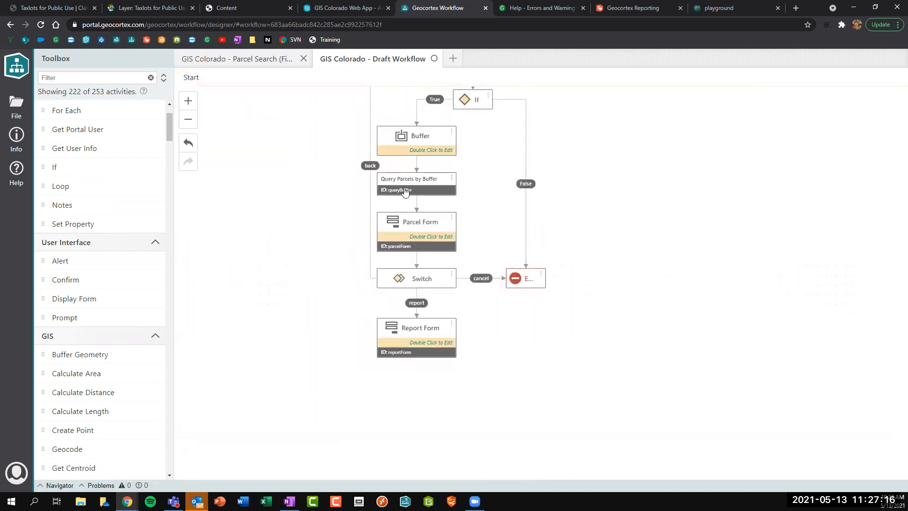
{"action": "left_click", "coordinate": [420, 190]}
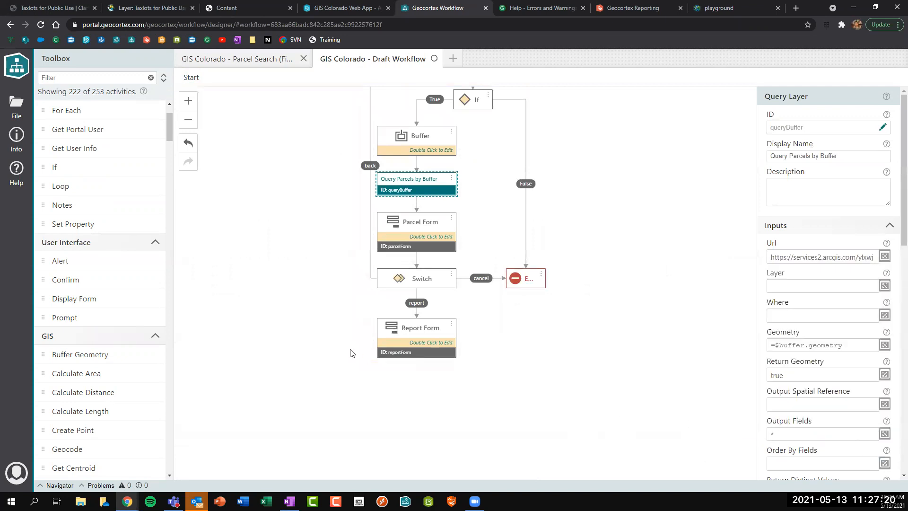
{"action": "double_click", "coordinate": [417, 344]}
{"action": "left_click", "coordinate": [473, 150]}
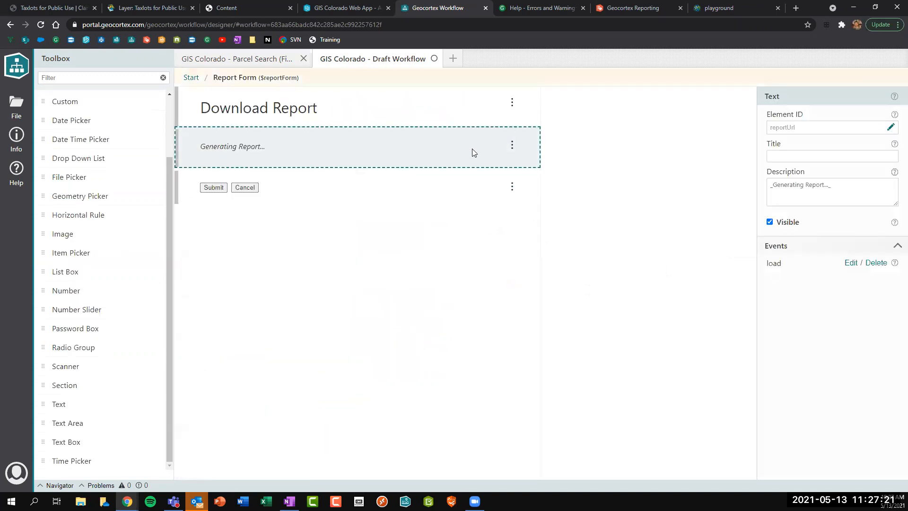
{"action": "left_click", "coordinate": [512, 144]}
{"action": "left_click", "coordinate": [522, 163]}
Add a Run Report activity, review its Feature Ids input, and delete its Event connection.
{"action": "left_click", "coordinate": [48, 75]}
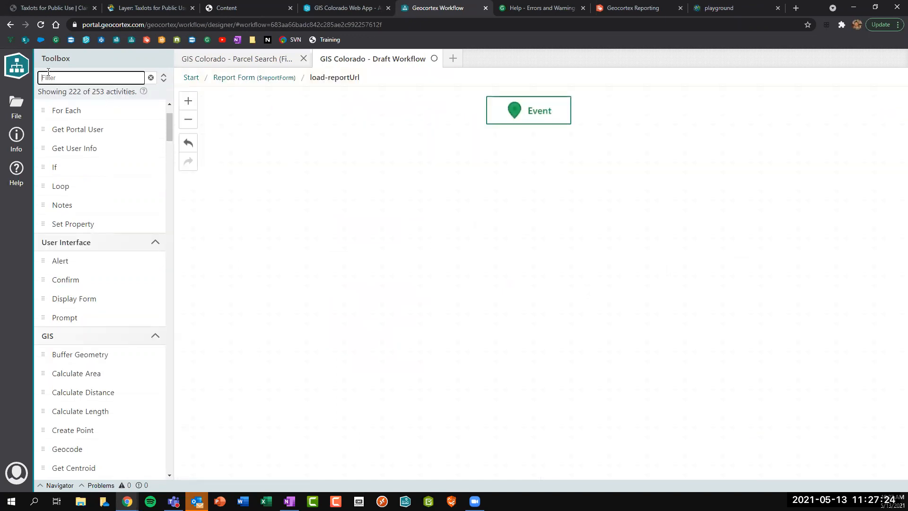
{"action": "type", "text": "run re"}
{"action": "left_click_drag", "start_coordinate": [71, 127], "coordinate": [474, 198]}
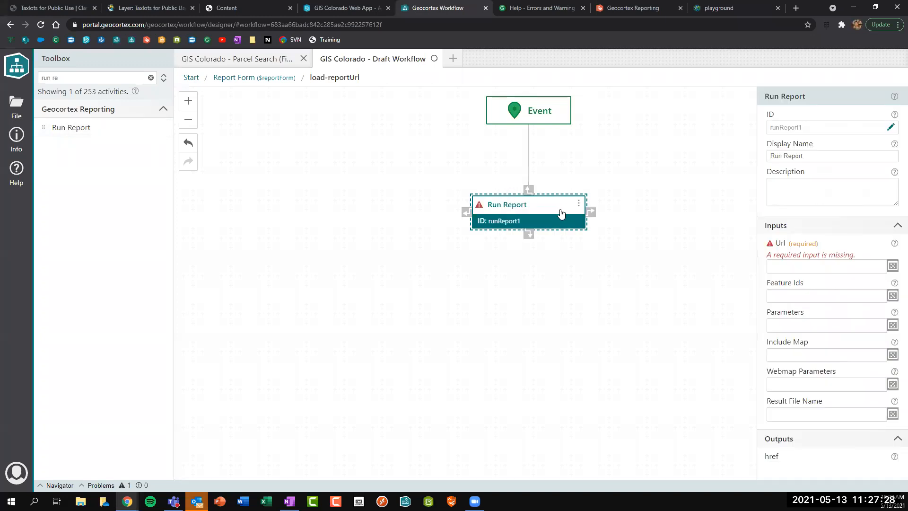
{"action": "left_click", "coordinate": [774, 299]}
{"action": "left_click_drag", "start_coordinate": [770, 284], "coordinate": [798, 286]}
{"action": "left_click", "coordinate": [809, 296]}
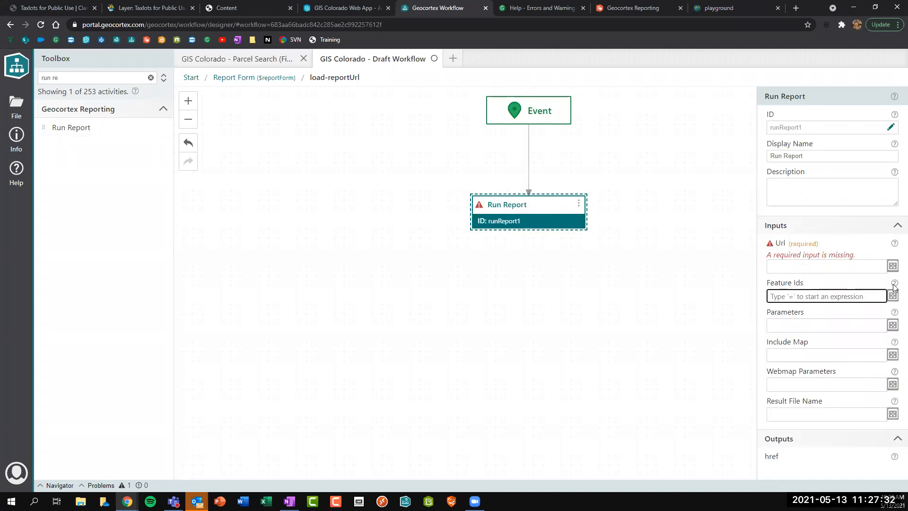
{"action": "mouse_move", "coordinate": [894, 288]}
{"action": "left_click", "coordinate": [529, 168]}
{"action": "key", "text": "Delete"}
Insert Get Feature Set Object IDs after Event with Features set to $queryBuffer.features.
{"action": "left_click", "coordinate": [41, 78]}
{"action": "type", "text": "get fea"}
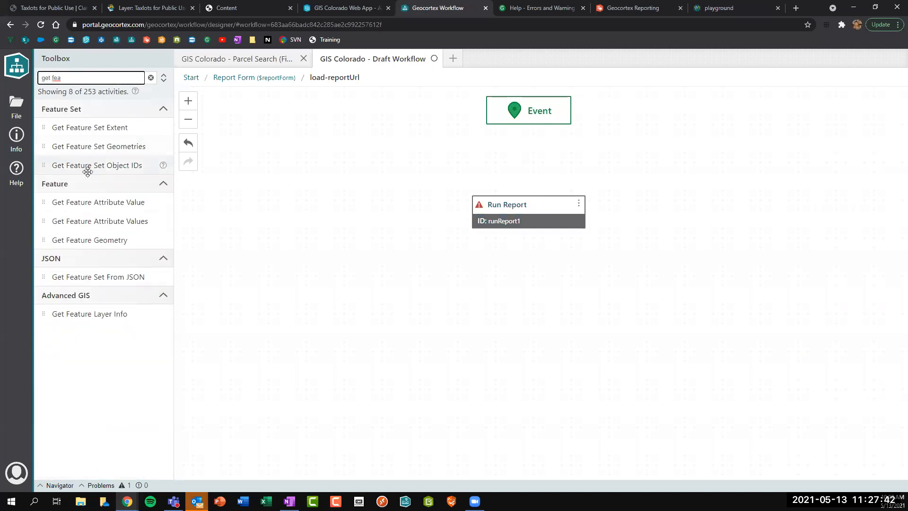
{"action": "left_click_drag", "start_coordinate": [85, 166], "coordinate": [531, 123]}
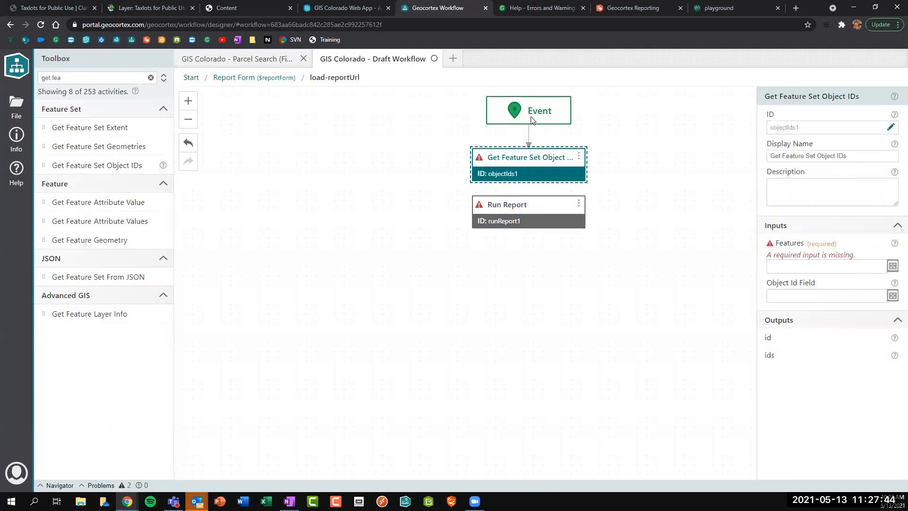
{"action": "left_click", "coordinate": [814, 261]}
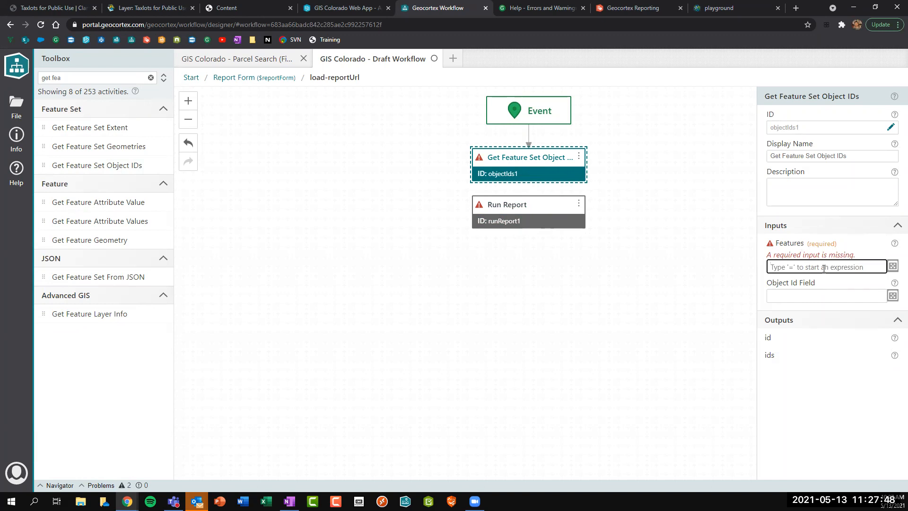
{"action": "type", "text": "=q"}
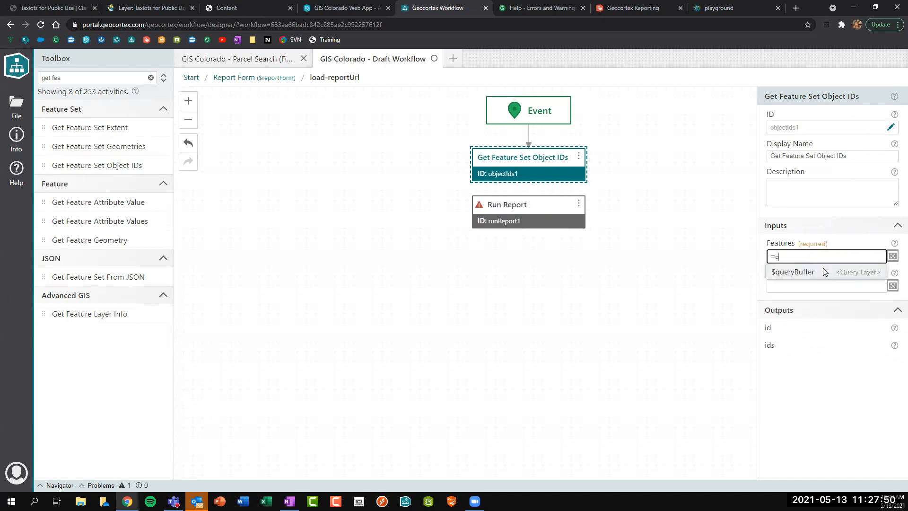
{"action": "left_click", "coordinate": [823, 270]}
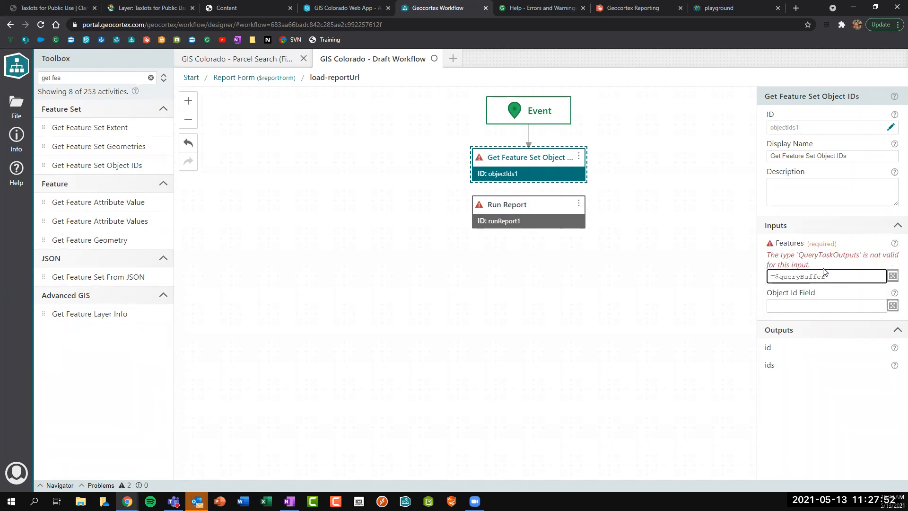
{"action": "type", "text": "."}
{"action": "key", "text": "Down"}
{"action": "key", "text": "Return"}
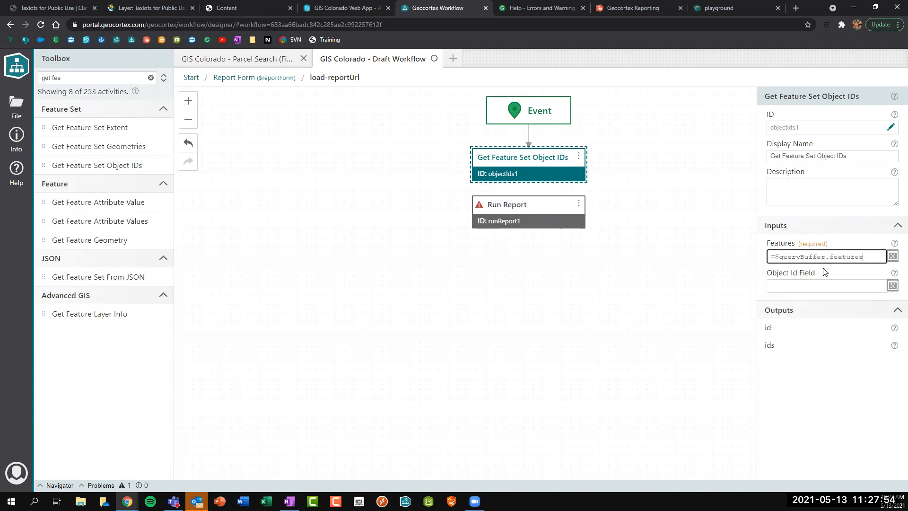
Set Object Id Field to OBJECTID, copied from the Taxlots layer's field list.
{"action": "left_click", "coordinate": [786, 286]}
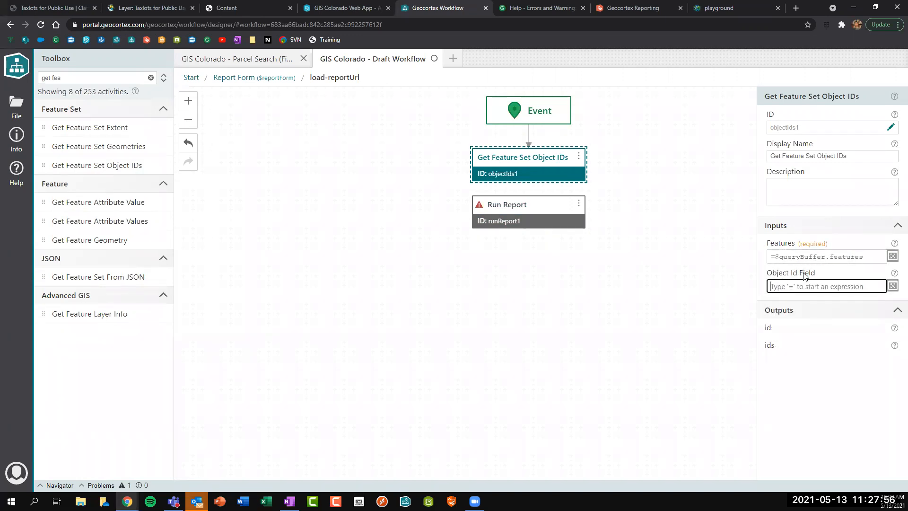
{"action": "mouse_move", "coordinate": [894, 273]}
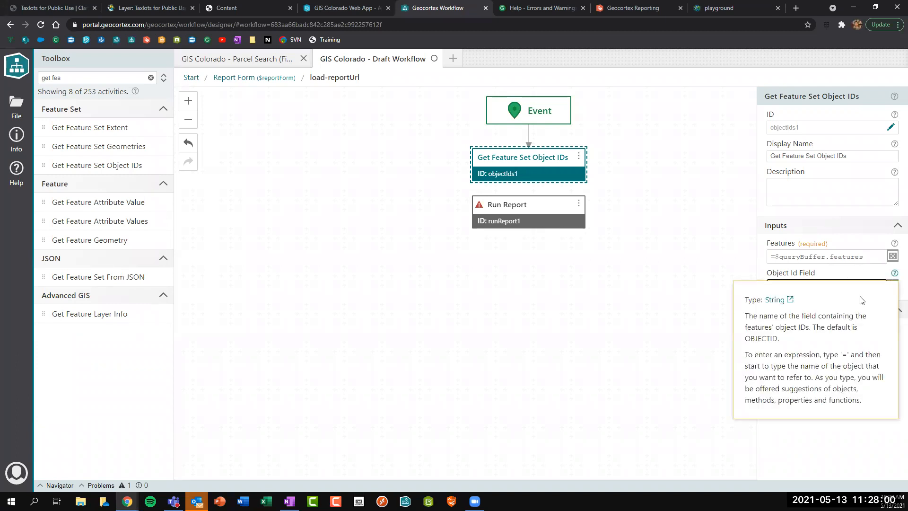
{"action": "left_click_drag", "start_coordinate": [745, 339], "coordinate": [777, 339]}
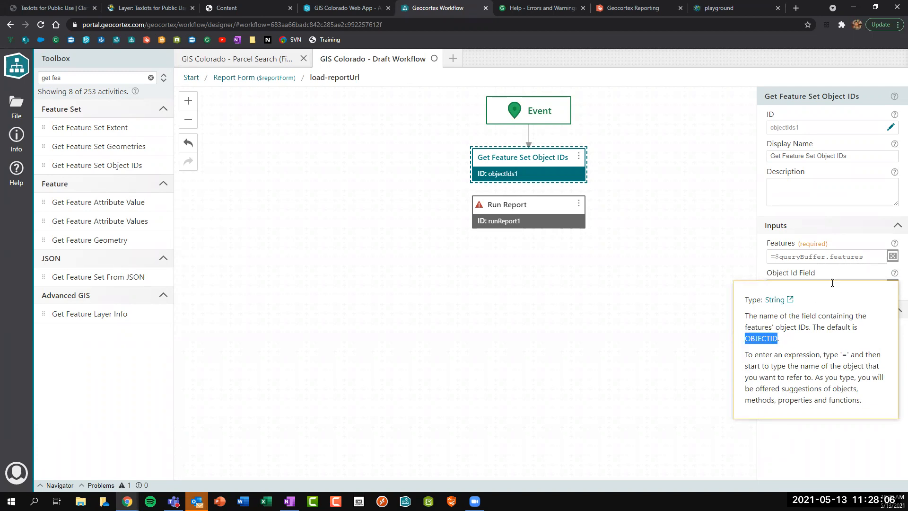
{"action": "left_click", "coordinate": [804, 286]}
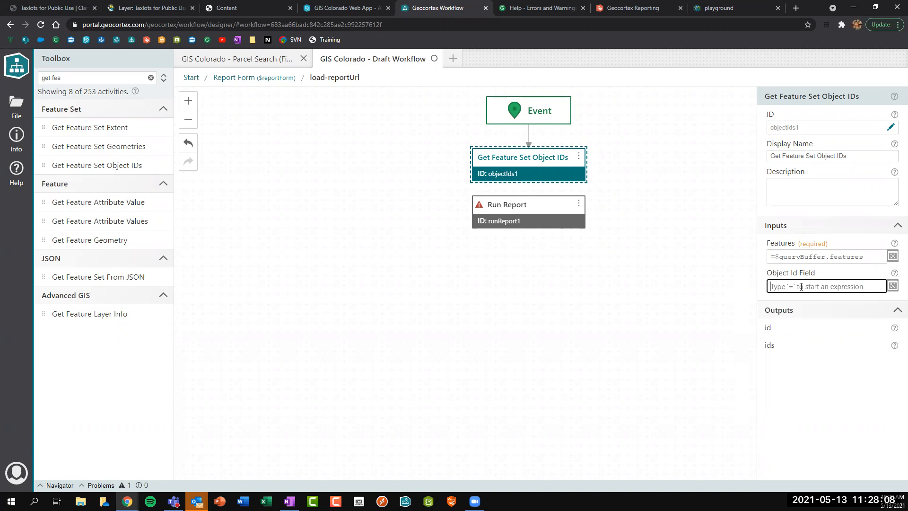
{"action": "type", "text": "OBJE"}
{"action": "type", "text": "C"}
{"action": "type", "text": "VT"}
{"action": "key", "text": "BackSpace"}
{"action": "key", "text": "BackSpace"}
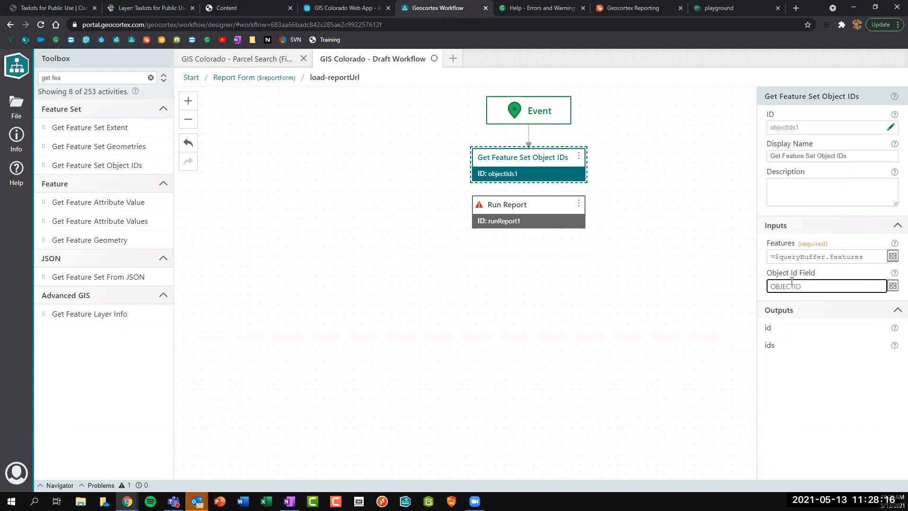
{"action": "key", "text": "ctrl+a"}
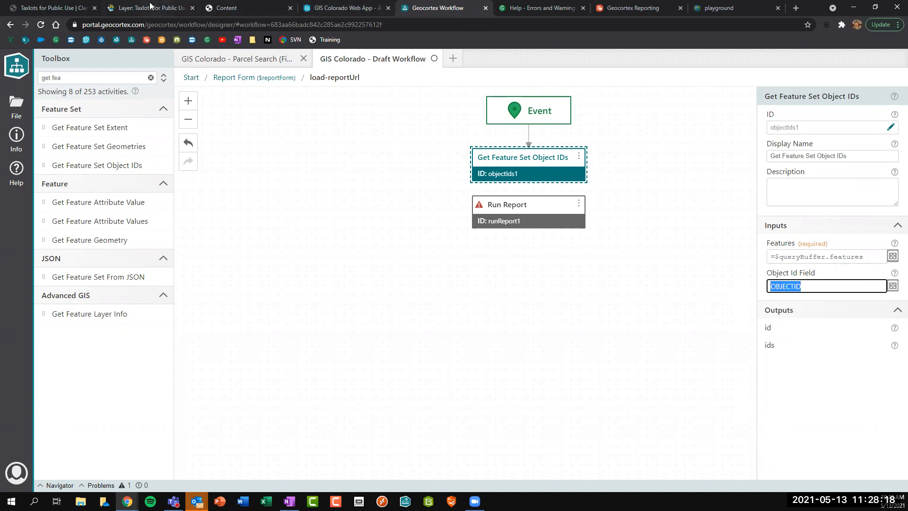
{"action": "left_click", "coordinate": [137, 8]}
{"action": "double_click", "coordinate": [46, 119]}
{"action": "key", "text": "ctrl+c"}
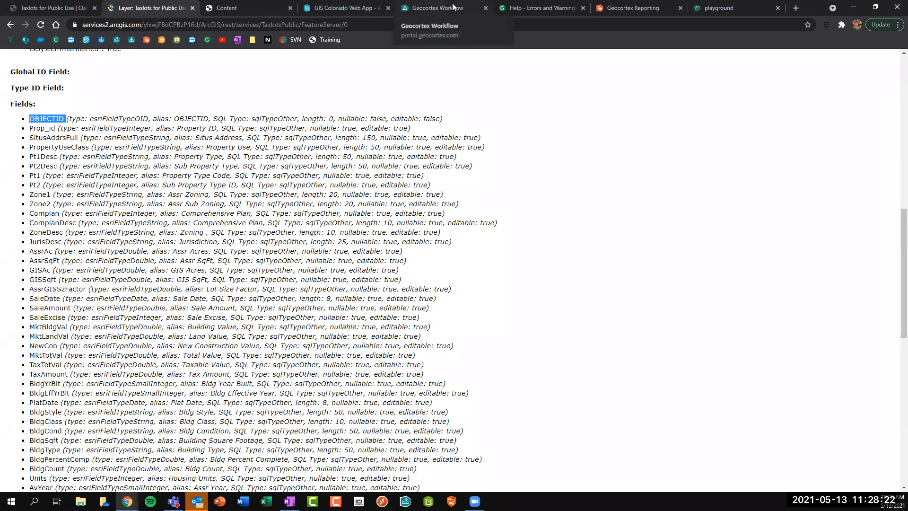
{"action": "left_click", "coordinate": [437, 8]}
{"action": "key", "text": "ctrl+v"}
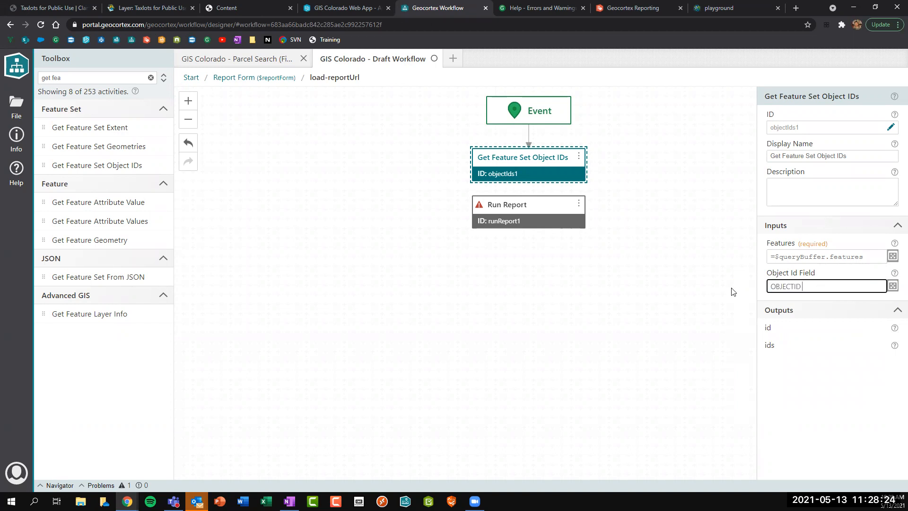
{"action": "key", "text": "BackSpace"}
Attach Run Report beneath the object IDs step and rename that step parcelIds.
{"action": "left_click_drag", "start_coordinate": [525, 211], "coordinate": [522, 178]}
{"action": "left_click", "coordinate": [522, 178]}
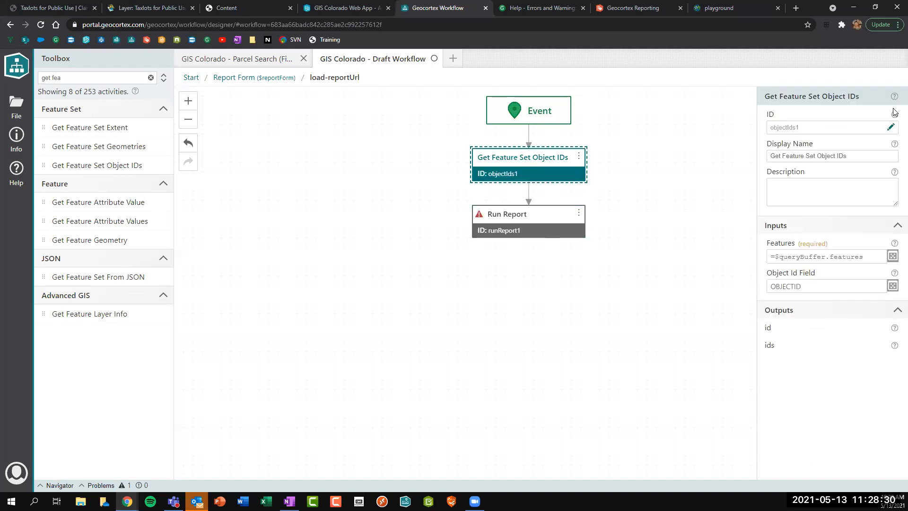
{"action": "left_click", "coordinate": [878, 127]}
{"action": "type", "text": "parcelIds"}
{"action": "key", "text": "Return"}
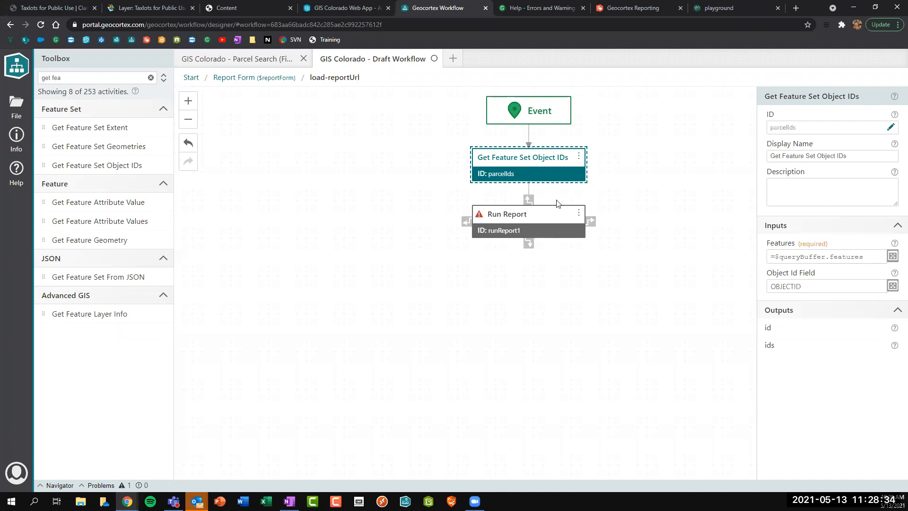
Set Run Report's Feature Ids to =$parcelIds.ids, then bring up the Parcel Report designer.
{"action": "left_click", "coordinate": [528, 230]}
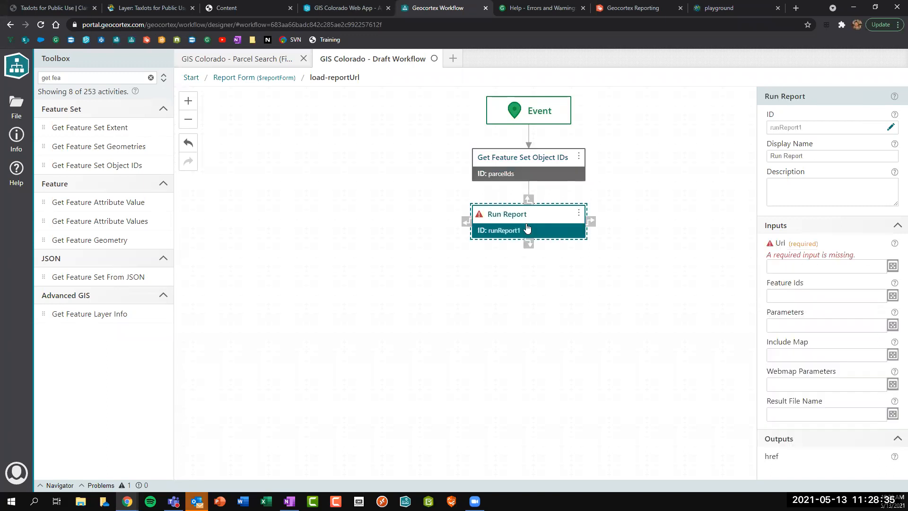
{"action": "left_click", "coordinate": [783, 295]}
{"action": "type", "text": "=pa"}
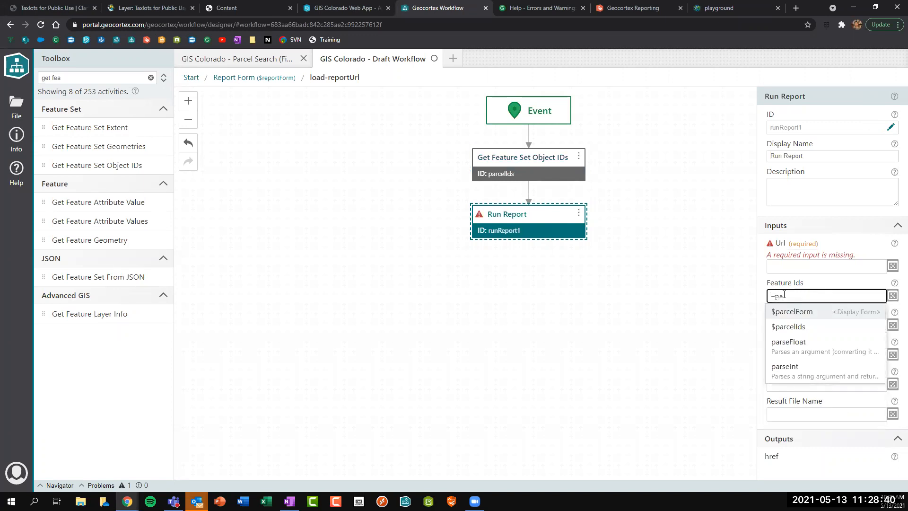
{"action": "key", "text": "Down"}
{"action": "key", "text": "Return"}
{"action": "type", "text": "."}
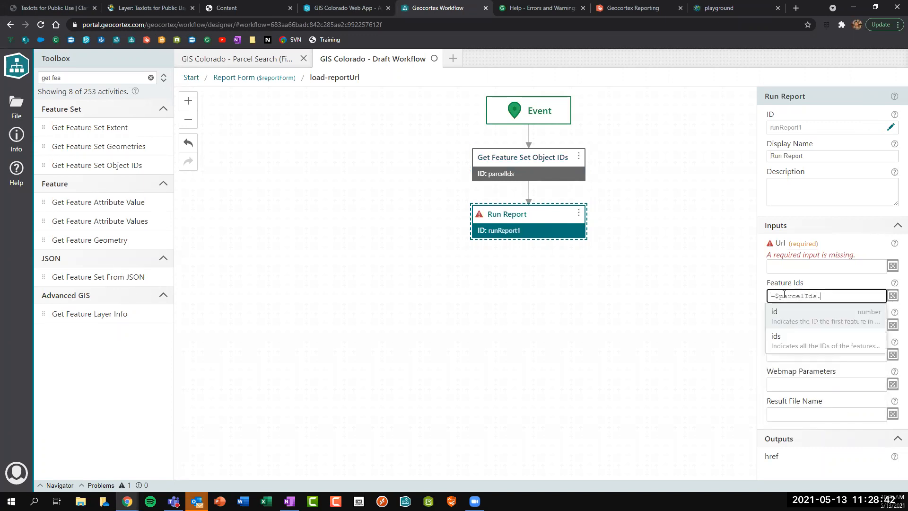
{"action": "key", "text": "Down"}
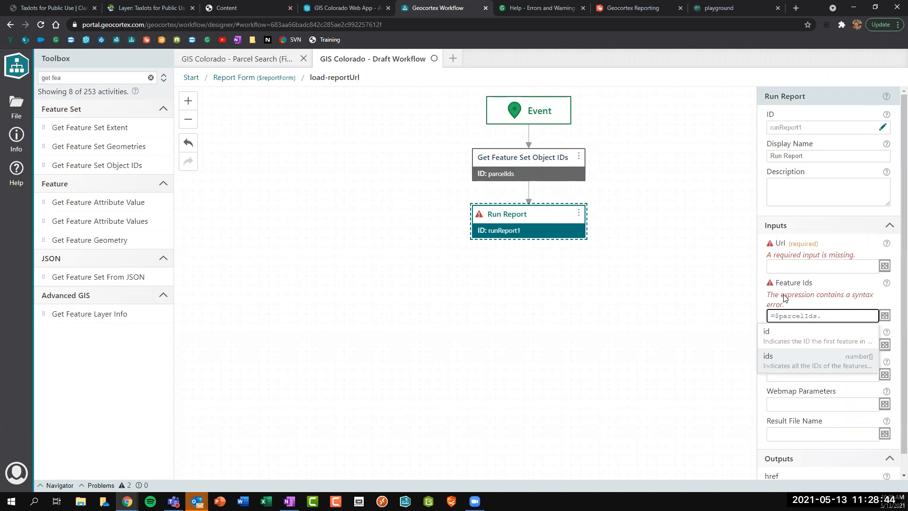
{"action": "key", "text": "Return"}
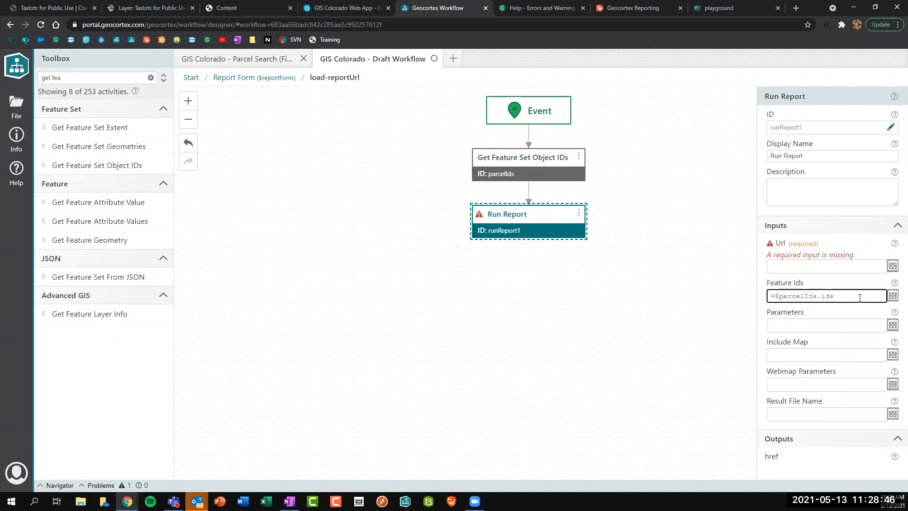
{"action": "left_click", "coordinate": [783, 266]}
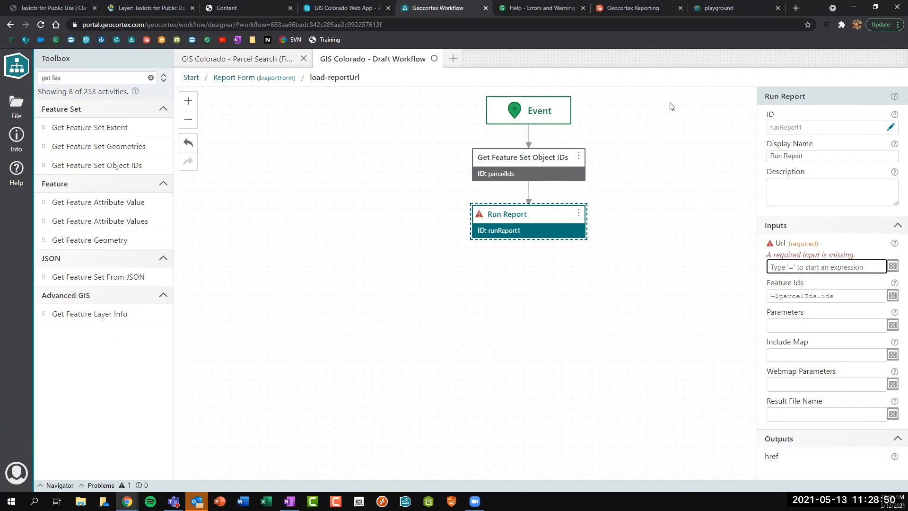
{"action": "left_click", "coordinate": [639, 9]}
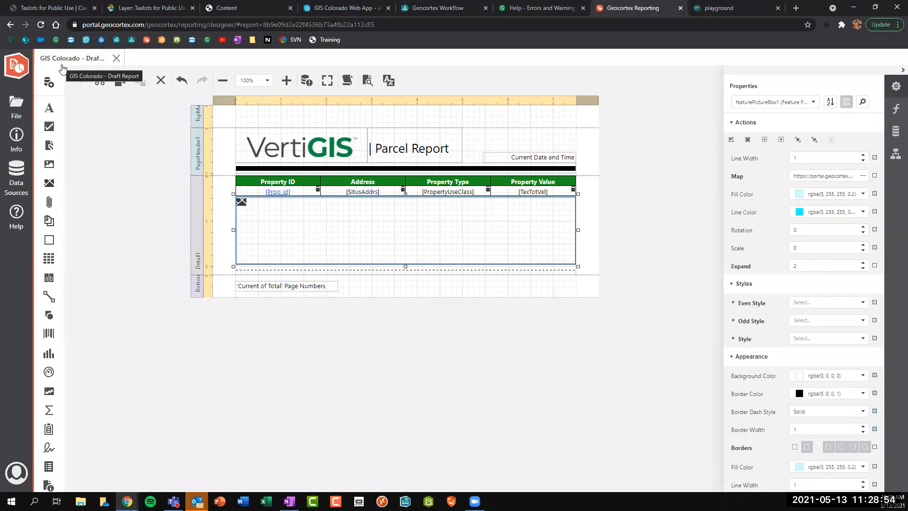
Copy the Parcel Report's URL from its Info panel and go back to the workflow designer.
{"action": "left_click", "coordinate": [16, 139]}
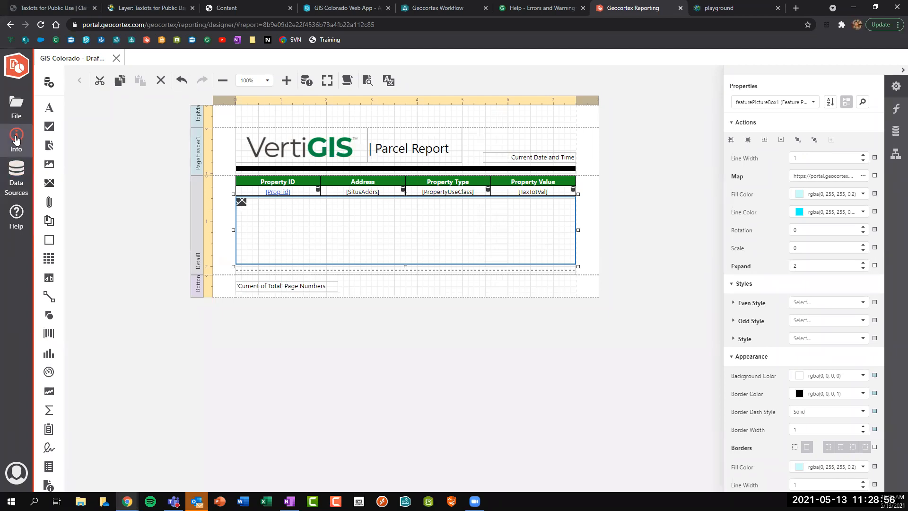
{"action": "left_click", "coordinate": [140, 207]}
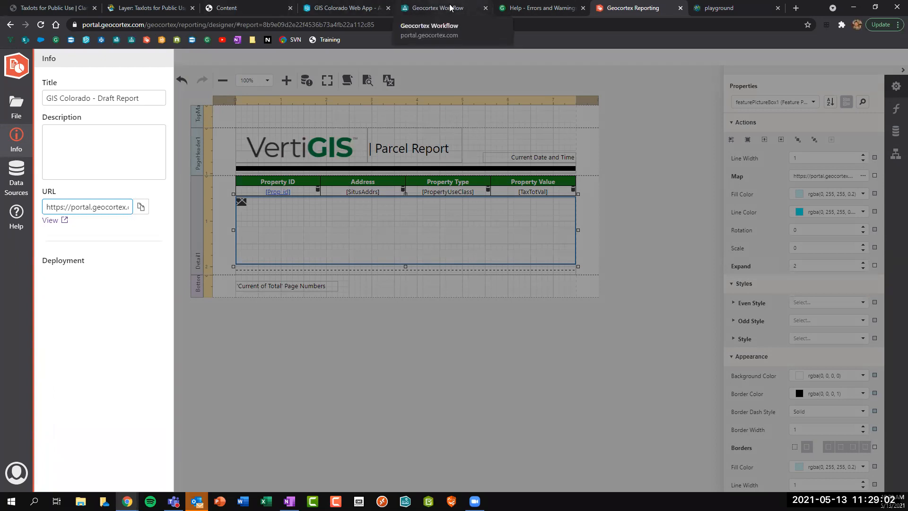
{"action": "left_click", "coordinate": [450, 8]}
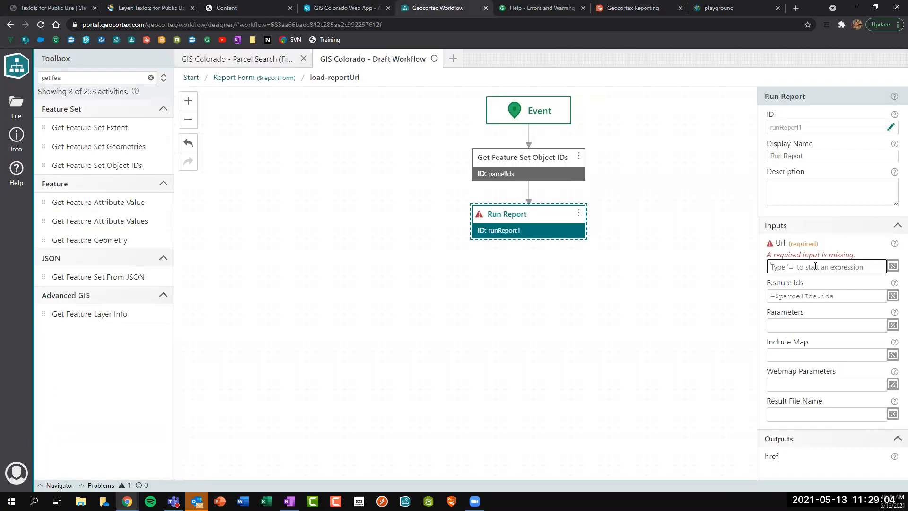
Paste the copied report URL into Run Report's Url and verify it in the editor.
{"action": "key", "text": "ctrl+v"}
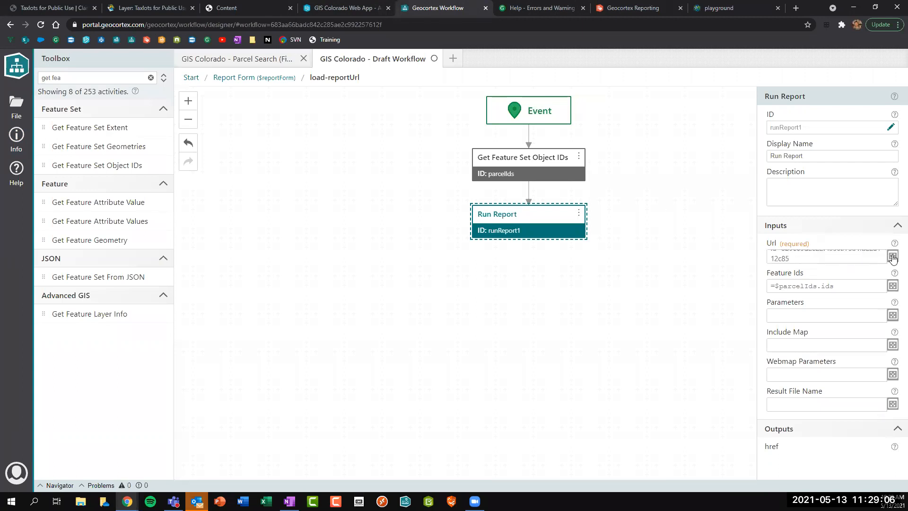
{"action": "left_click", "coordinate": [892, 255]}
{"action": "left_click_drag", "start_coordinate": [140, 142], "coordinate": [478, 139]}
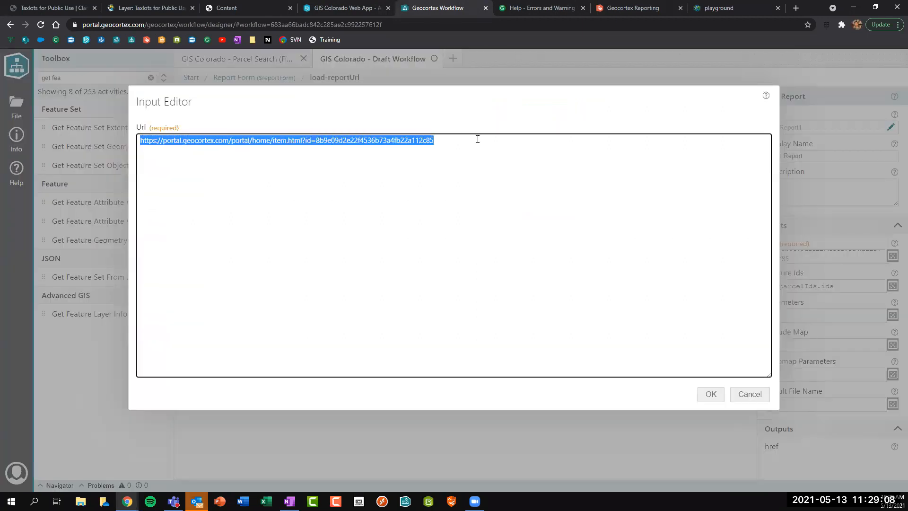
{"action": "left_click", "coordinate": [712, 396]}
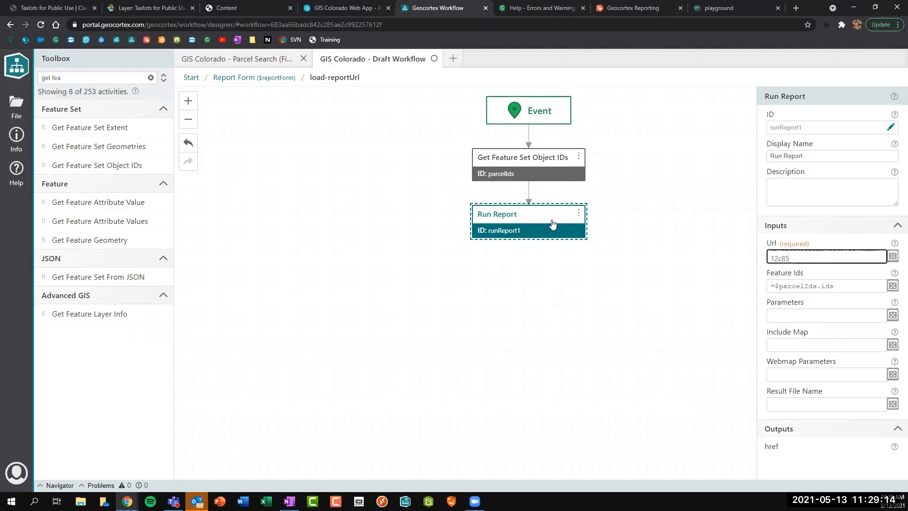
Rename the Run Report step to runReport and return to the Report Form designer.
{"action": "left_click", "coordinate": [885, 130]}
{"action": "key", "text": "BackSpace"}
{"action": "key", "text": "Return"}
{"action": "left_click", "coordinate": [567, 296]}
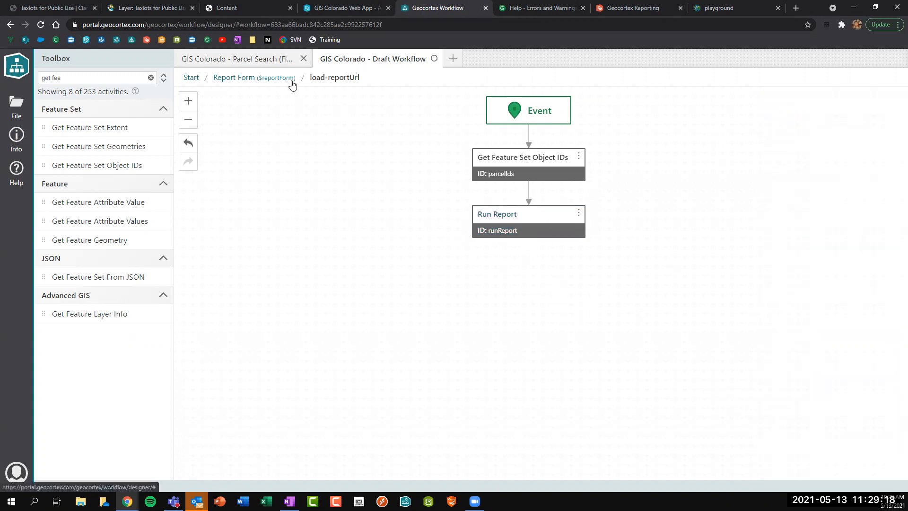
{"action": "left_click", "coordinate": [519, 230]}
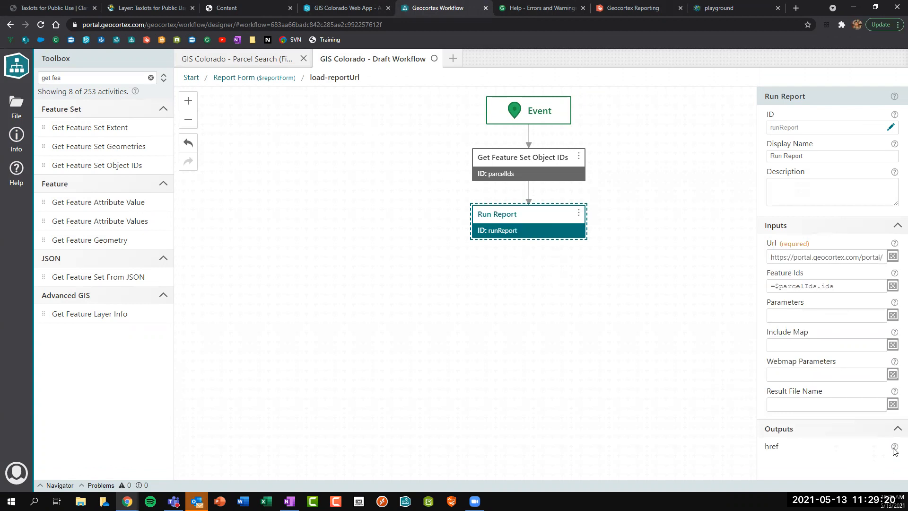
{"action": "mouse_move", "coordinate": [894, 449]}
{"action": "left_click", "coordinate": [263, 79]}
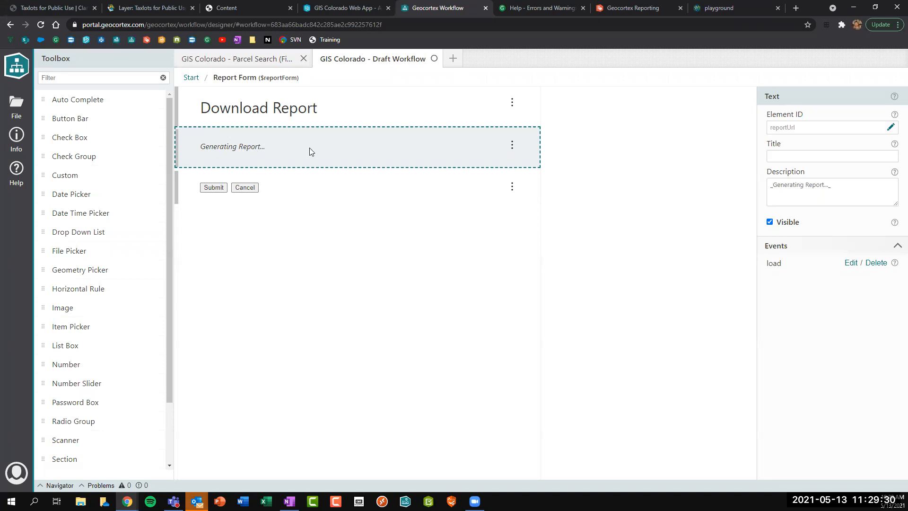
Add Set Form Element Property below Run Report with Property Name set to description.
{"action": "left_click", "coordinate": [849, 263]}
{"action": "left_click", "coordinate": [82, 78]}
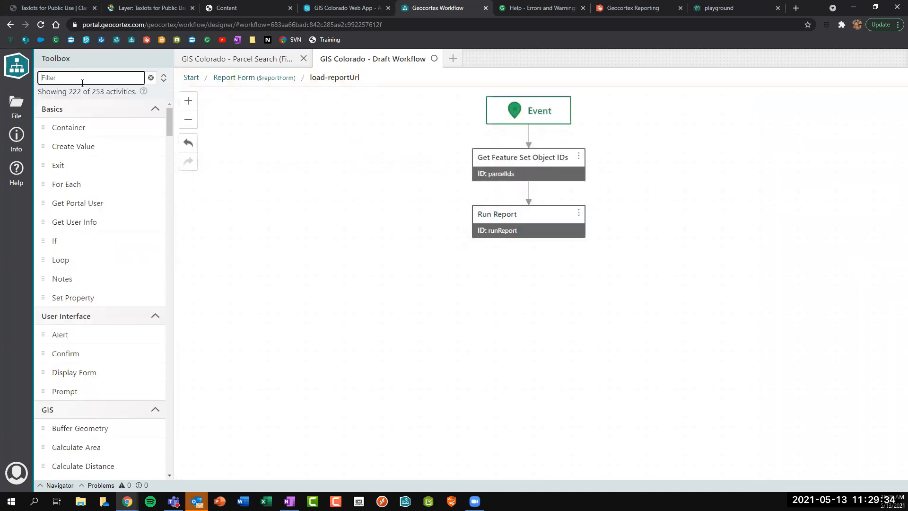
{"action": "type", "text": "set form"}
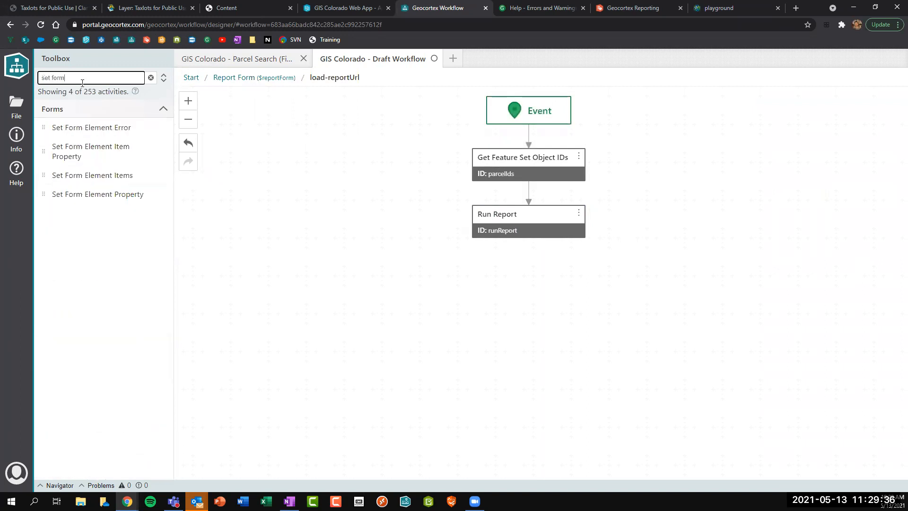
{"action": "left_click_drag", "start_coordinate": [92, 194], "coordinate": [520, 222]}
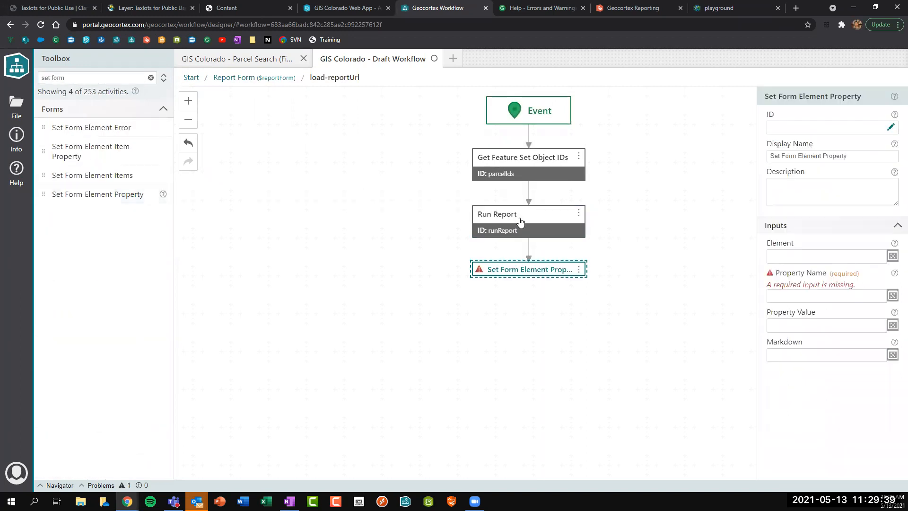
{"action": "left_click", "coordinate": [783, 296]}
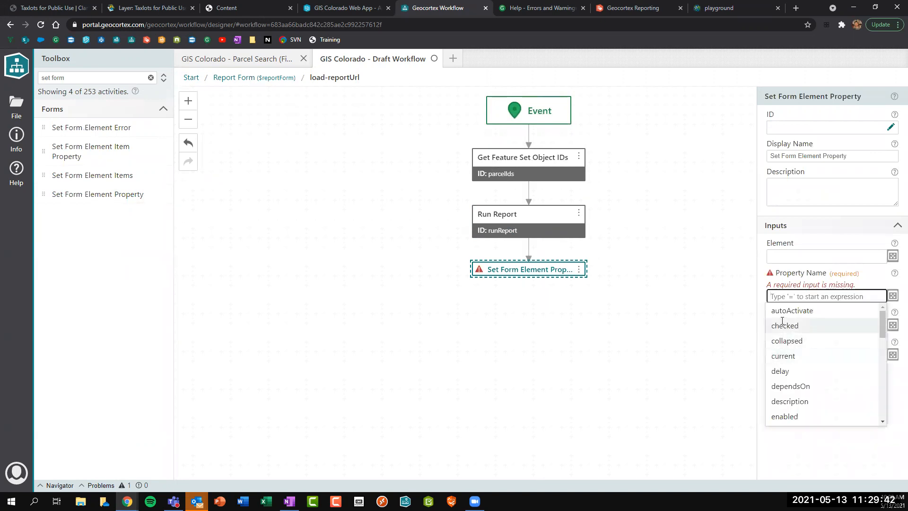
{"action": "scroll", "coordinate": [785, 330], "scroll_direction": "down", "scroll_amount": 1}
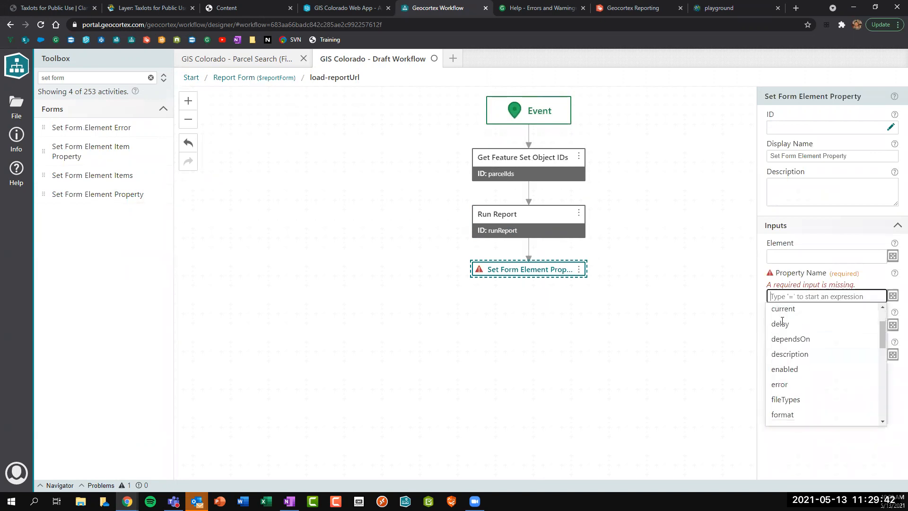
{"action": "left_click", "coordinate": [789, 353]}
Enter the Property Value ="[Download Parcels Report](" + $runReport.href + ")" in the editor.
{"action": "left_click", "coordinate": [779, 313]}
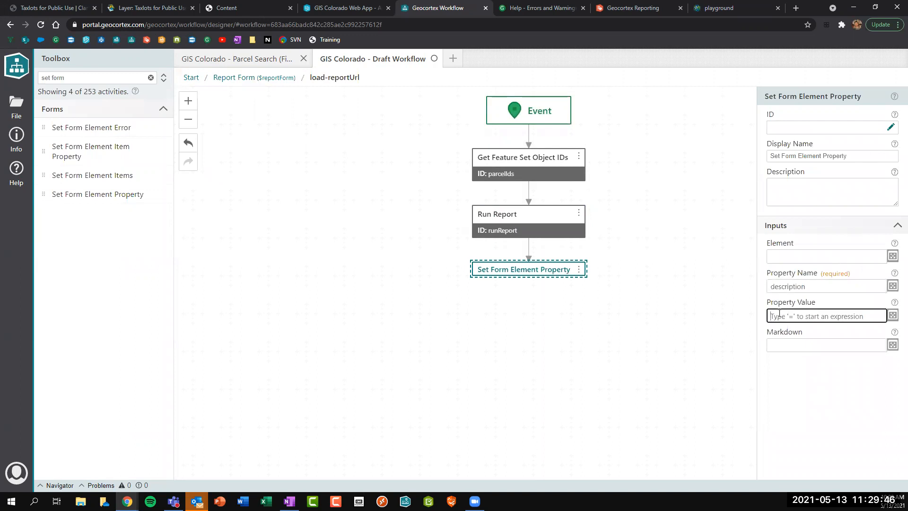
{"action": "left_click", "coordinate": [892, 315]}
{"action": "type", "text": "=\"{"}
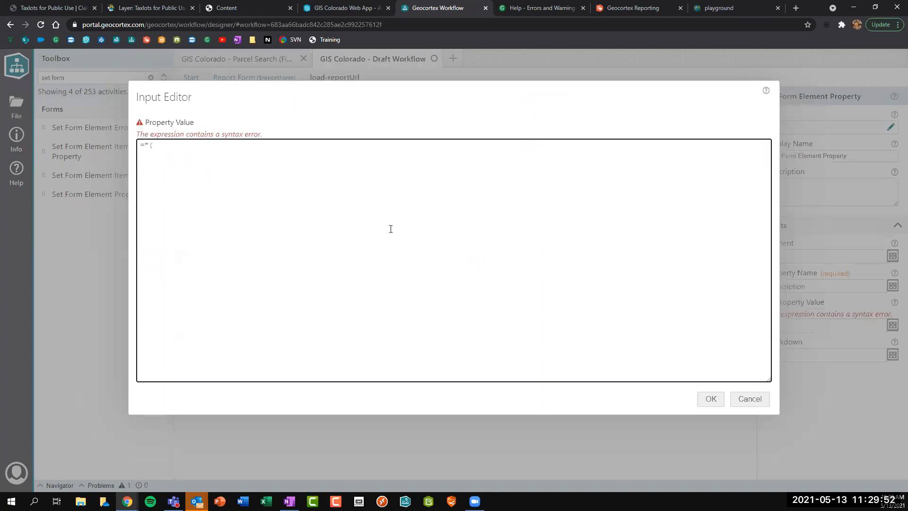
{"action": "type", "text": "$ownload Report]"}
{"action": "left_click", "coordinate": [192, 145]}
{"action": "type", "text": "Parcels"}
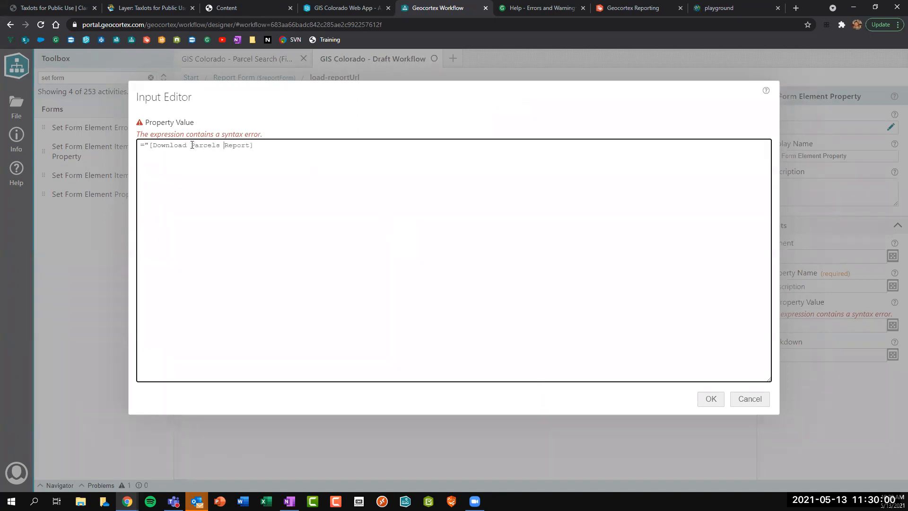
{"action": "left_click_drag", "start_coordinate": [151, 144], "coordinate": [253, 145]}
{"action": "left_click", "coordinate": [262, 144]}
{"action": "type", "text": "+ $runReport."}
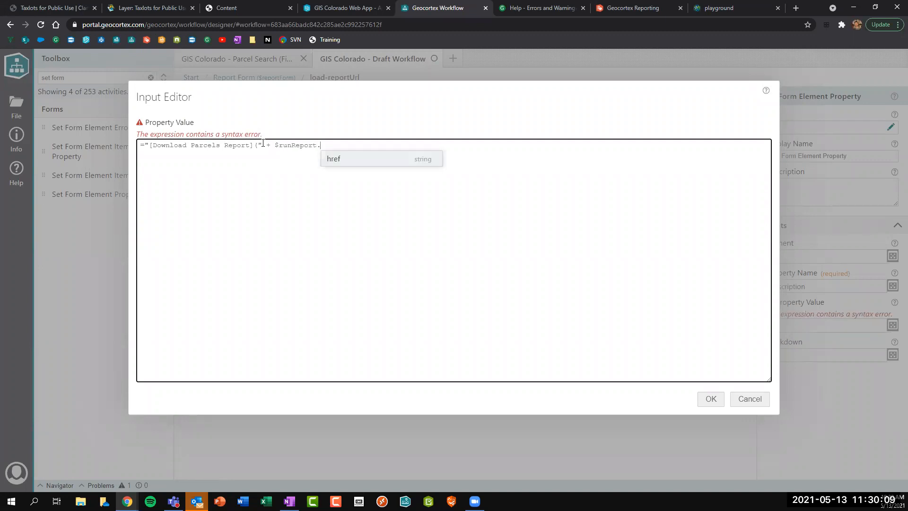
{"action": "key", "text": "Return"}
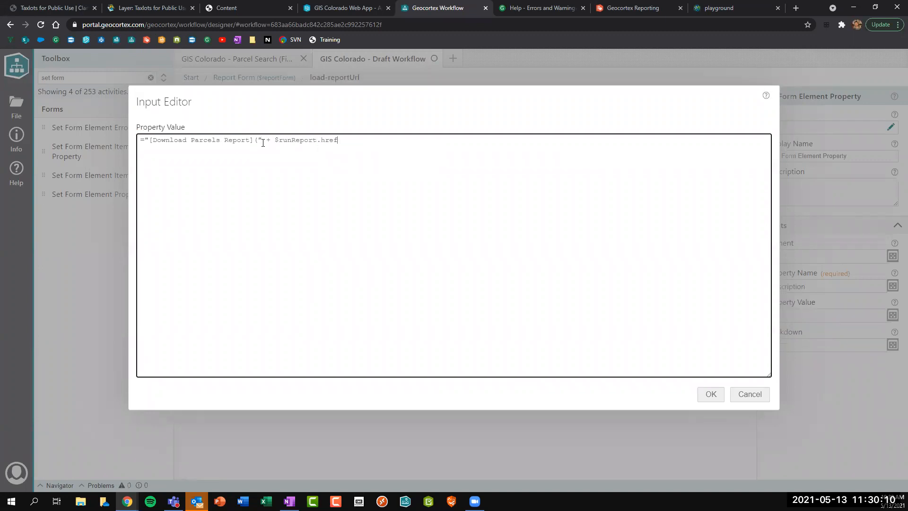
{"action": "left_click_drag", "start_coordinate": [273, 140], "coordinate": [344, 140]}
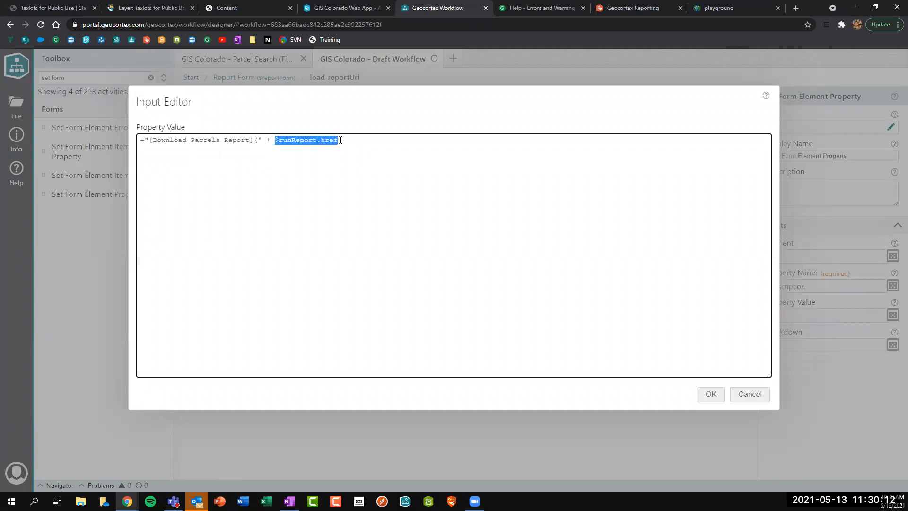
{"action": "left_click", "coordinate": [349, 140]}
{"action": "type", "text": "\")"}
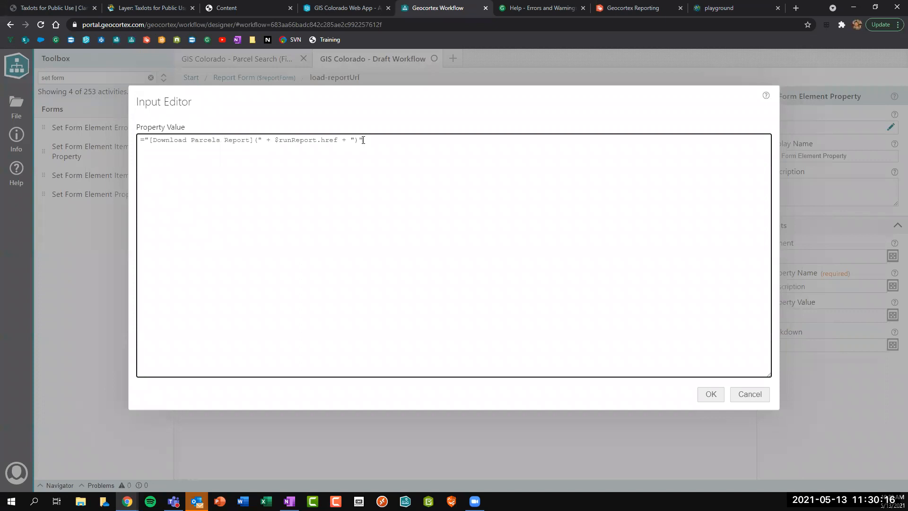
Check the link expression's brackets, apply it, and save the workflow.
{"action": "left_click_drag", "start_coordinate": [355, 141], "coordinate": [357, 141]}
{"action": "left_click_drag", "start_coordinate": [259, 140], "coordinate": [255, 140]}
{"action": "left_click", "coordinate": [366, 141]}
{"action": "left_click_drag", "start_coordinate": [155, 142], "coordinate": [252, 143]}
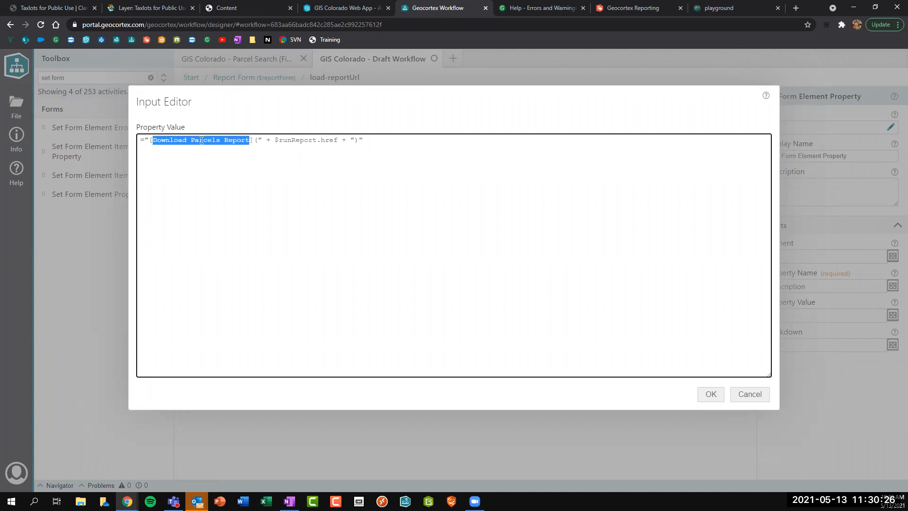
{"action": "left_click", "coordinate": [690, 360]}
{"action": "left_click", "coordinate": [711, 394]}
{"action": "left_click", "coordinate": [409, 271]}
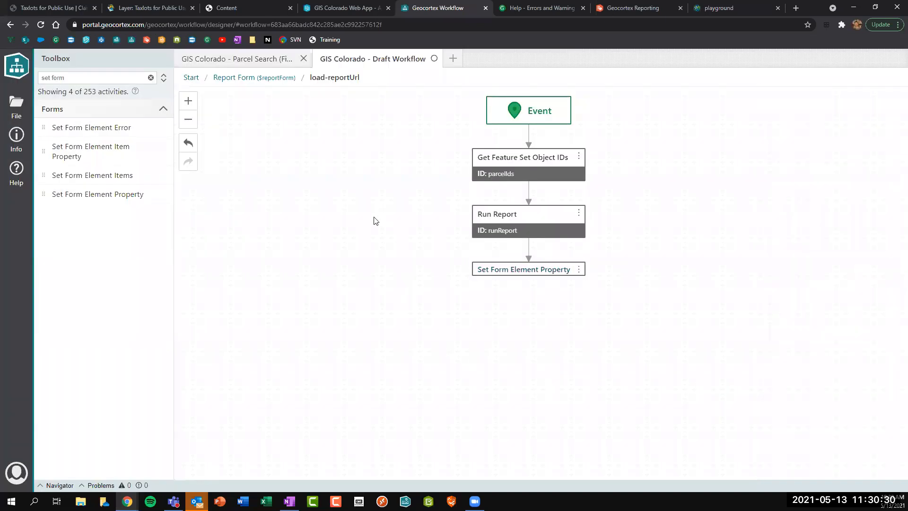
{"action": "key", "text": "ctrl+s"}
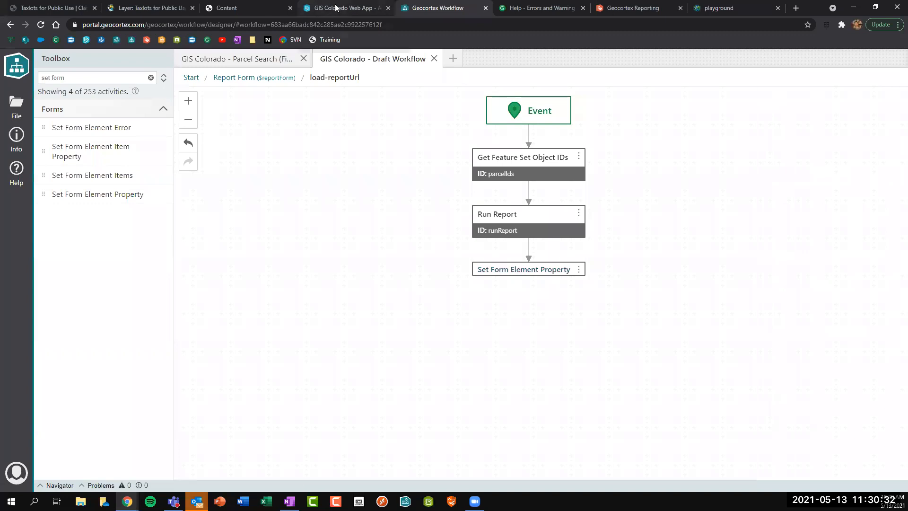
Run a parcel buffer search from a point on Grant St in the web app.
{"action": "left_click", "coordinate": [336, 8]}
{"action": "left_click", "coordinate": [586, 253]}
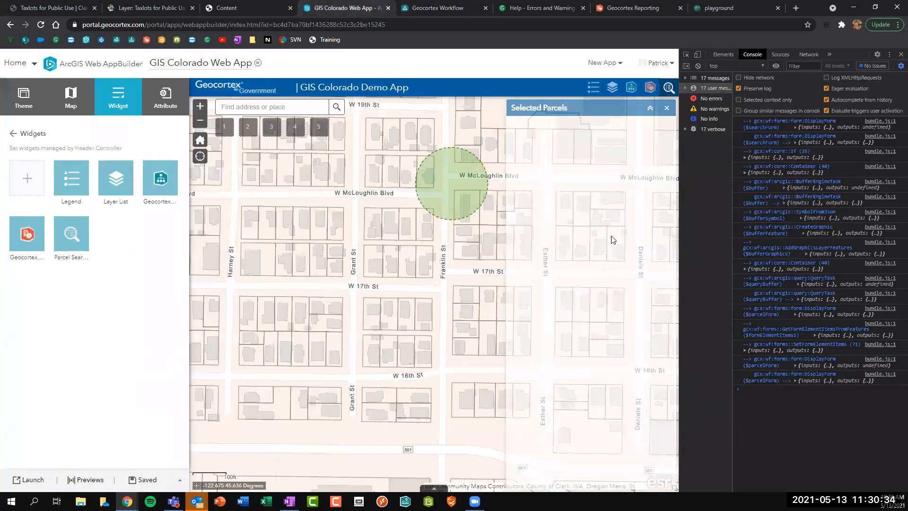
{"action": "left_click", "coordinate": [668, 88]}
{"action": "left_click", "coordinate": [570, 166]}
{"action": "left_click", "coordinate": [353, 230]}
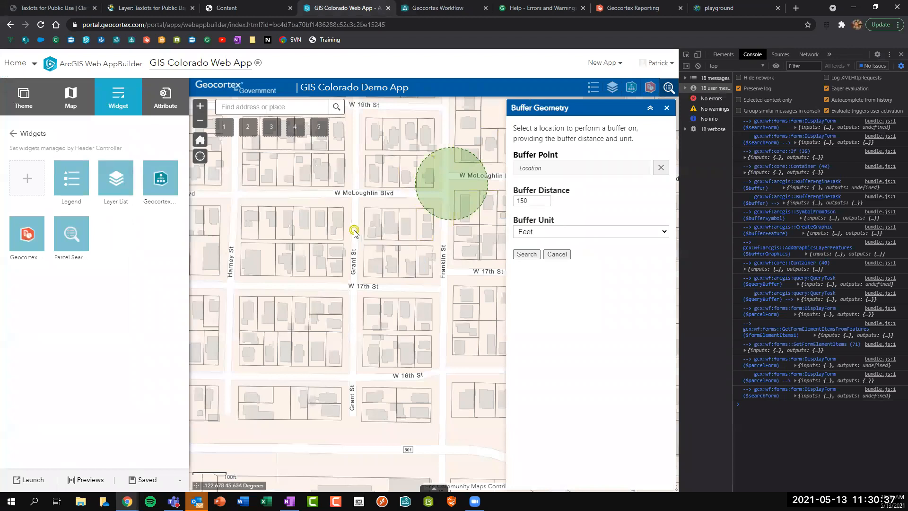
{"action": "left_click", "coordinate": [526, 254]}
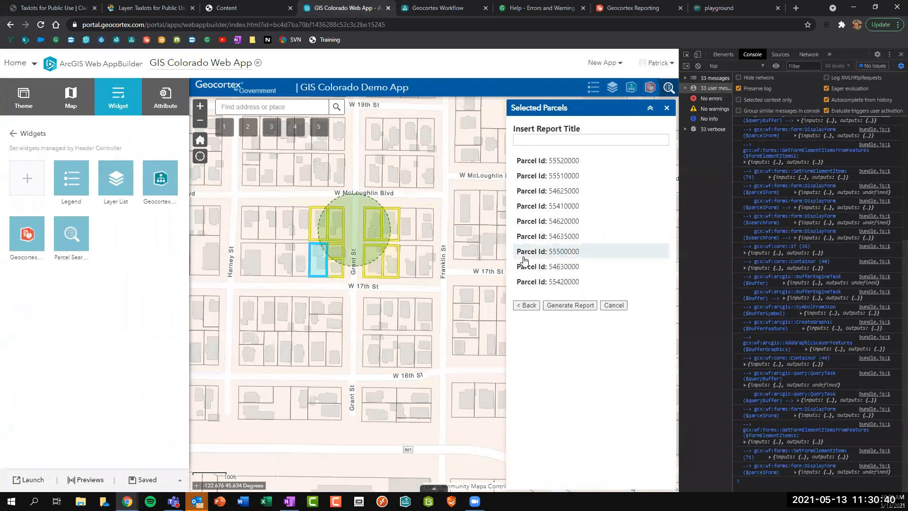
Enter a report title, generate the report, and inspect the RunReport log's feature ids.
{"action": "left_click", "coordinate": [553, 140]}
{"action": "type", "text": "Pat"}
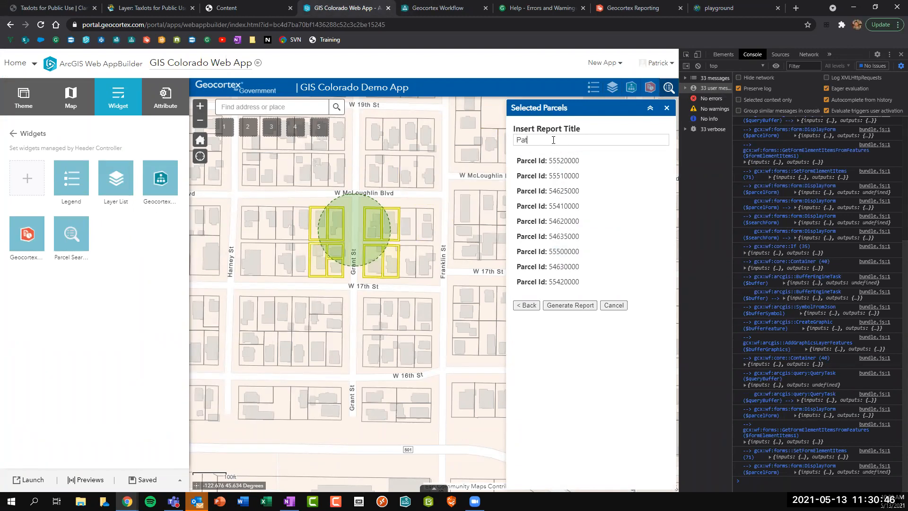
{"action": "type", "text": "rick's Report"}
{"action": "left_click", "coordinate": [569, 305]}
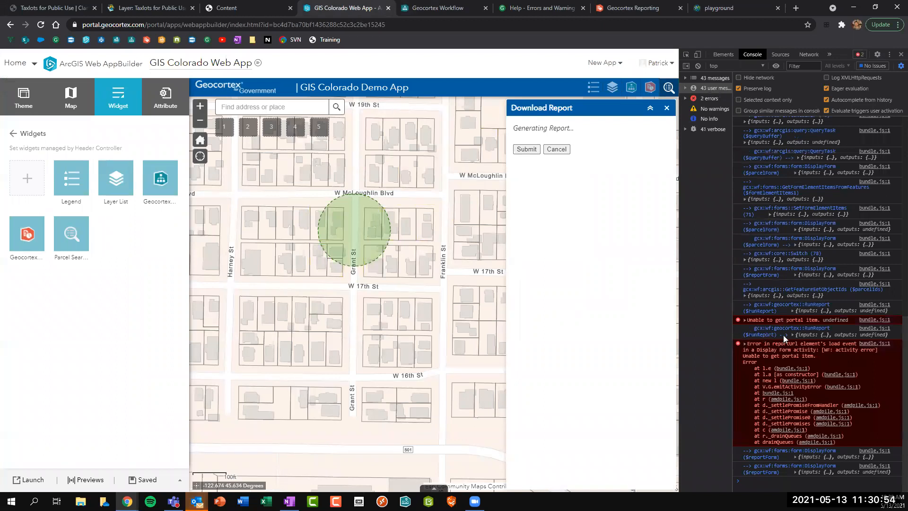
{"action": "left_click", "coordinate": [806, 335]}
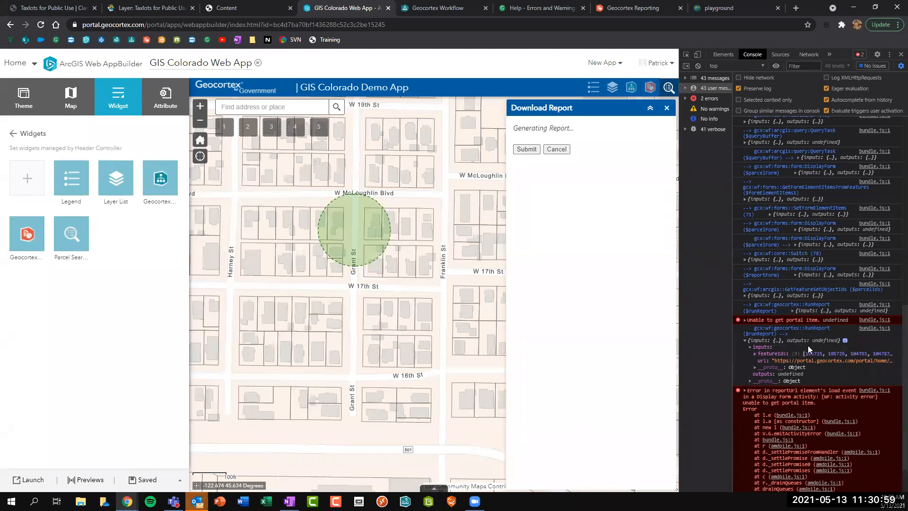
{"action": "left_click", "coordinate": [764, 353]}
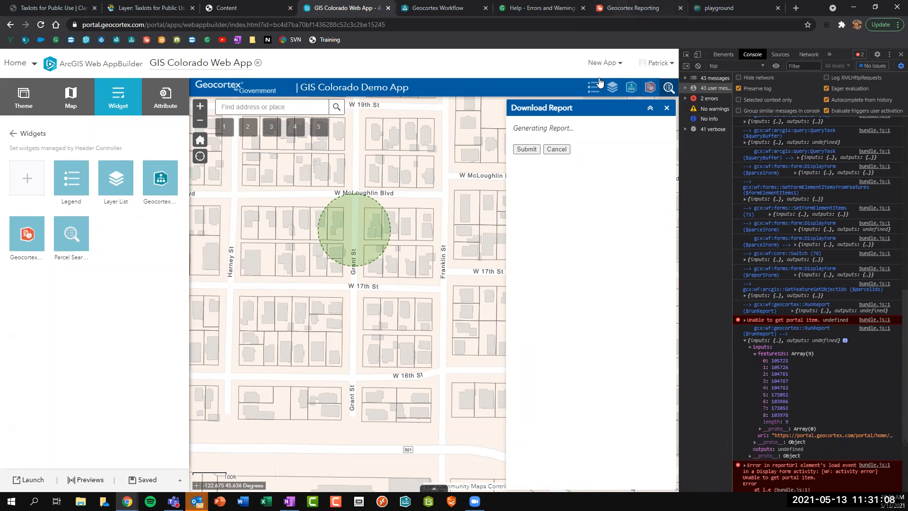
{"action": "left_click", "coordinate": [631, 8]}
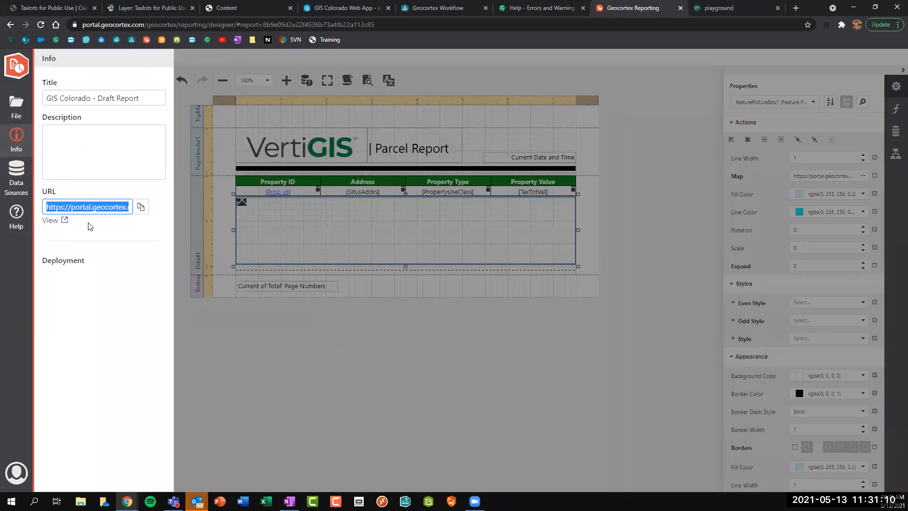
Open the GIS Colorado - Draft Report portal item and share it with Everyone (public).
{"action": "left_click", "coordinate": [48, 220]}
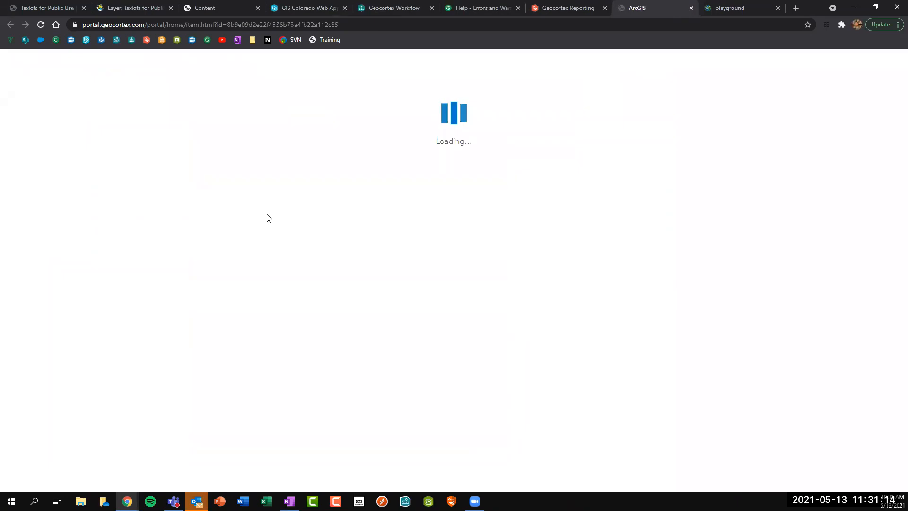
{"action": "left_click", "coordinate": [691, 150]}
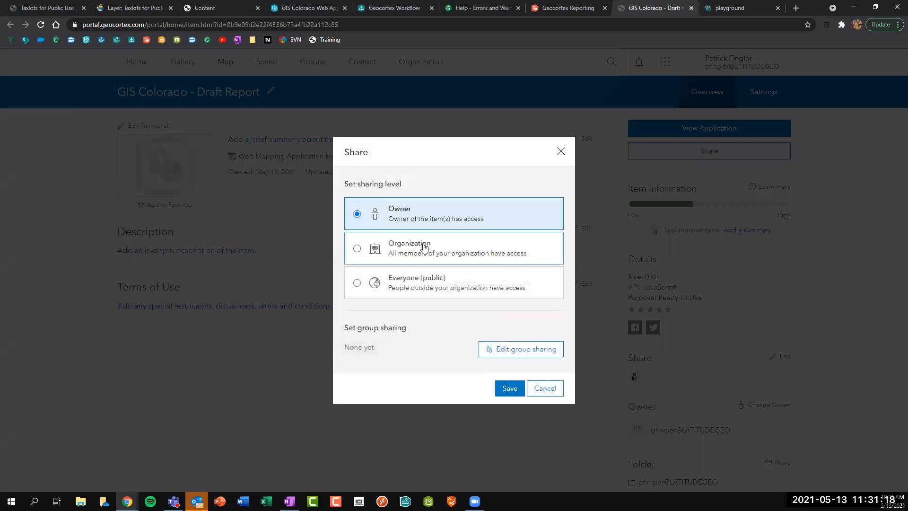
{"action": "left_click", "coordinate": [421, 287]}
{"action": "left_click", "coordinate": [510, 388]}
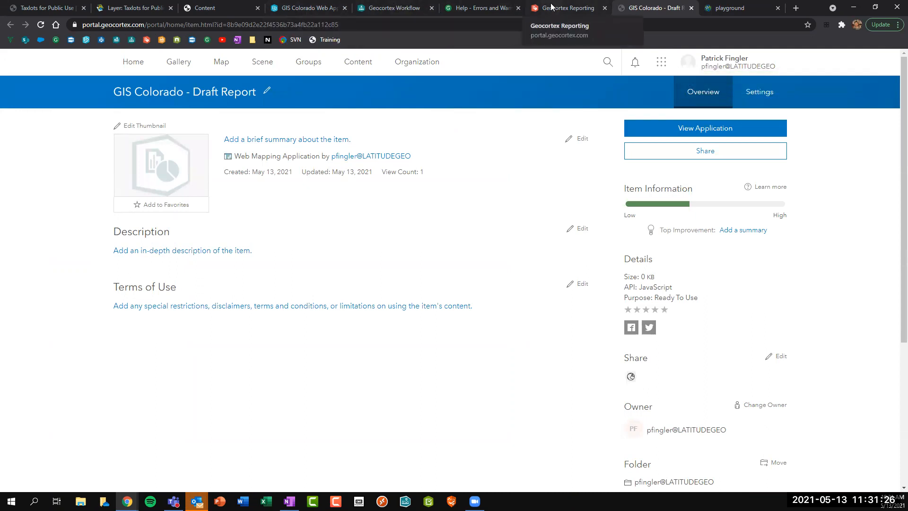
Cancel the stalled download and rerun the report for parcels near W McLoughlin Blvd.
{"action": "left_click", "coordinate": [313, 11]}
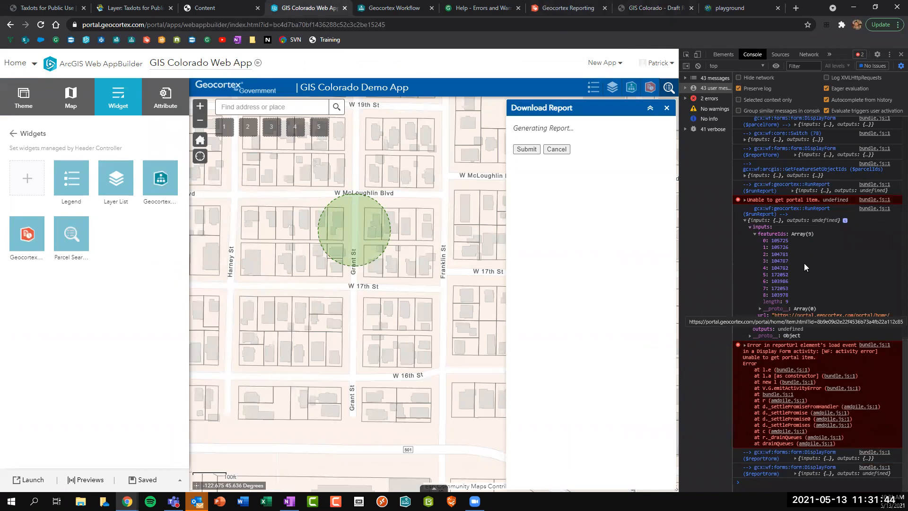
{"action": "left_click", "coordinate": [697, 67]}
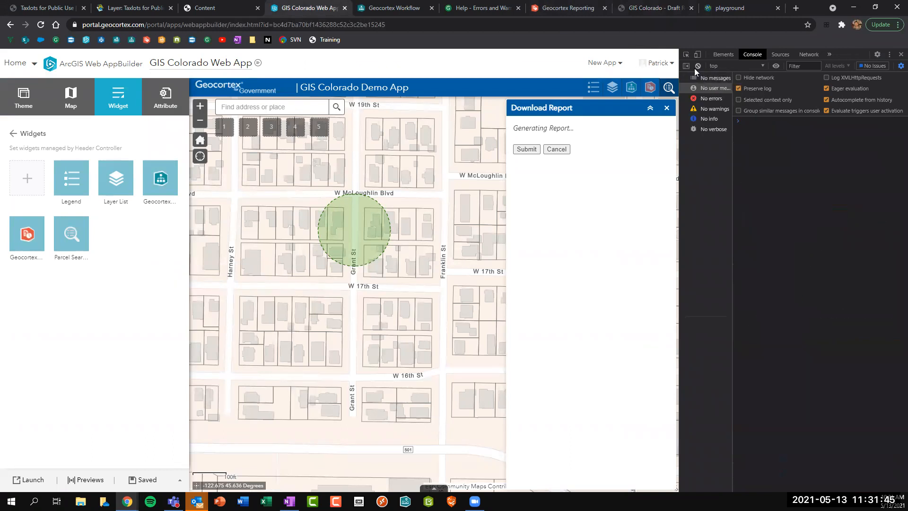
{"action": "left_click", "coordinate": [567, 151]}
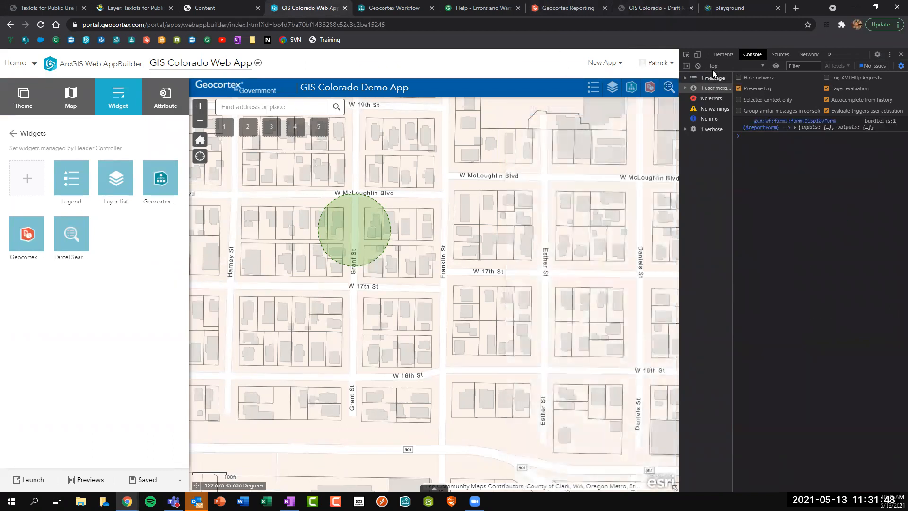
{"action": "left_click", "coordinate": [697, 66]}
{"action": "left_click", "coordinate": [669, 87]}
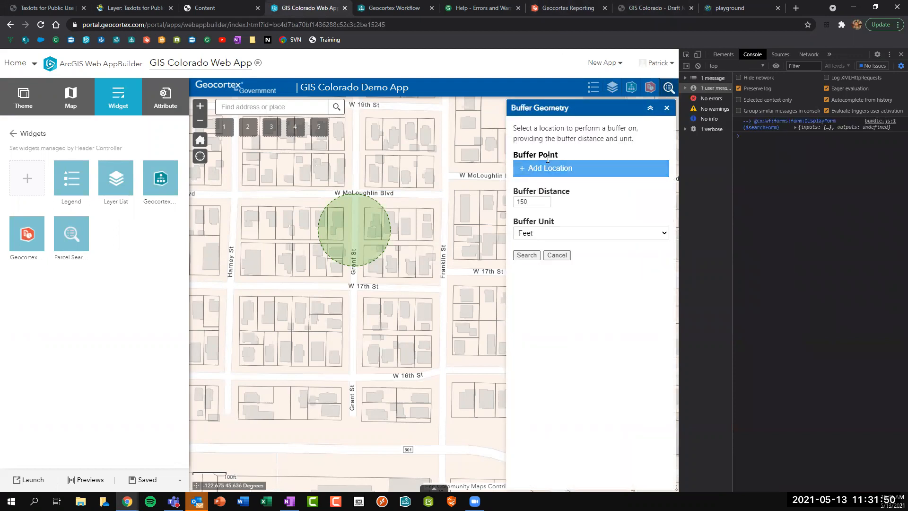
{"action": "left_click", "coordinate": [447, 178]}
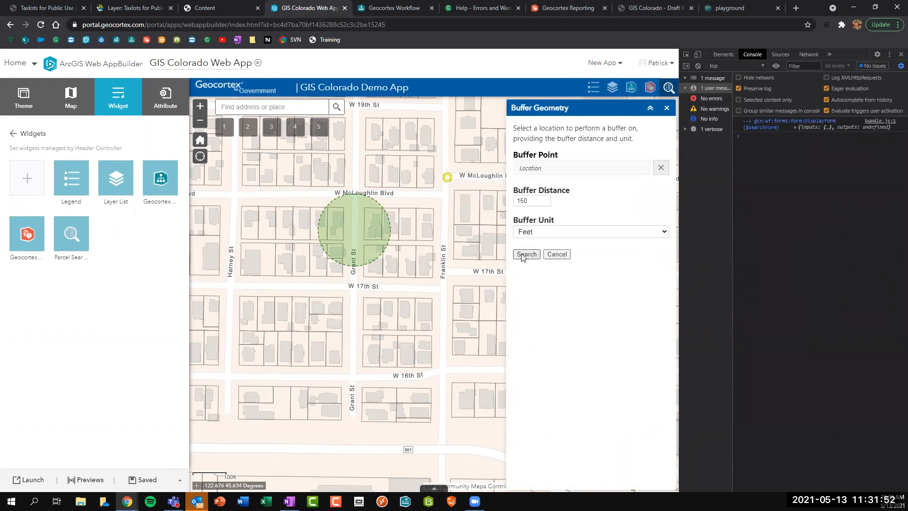
{"action": "left_click", "coordinate": [526, 254]}
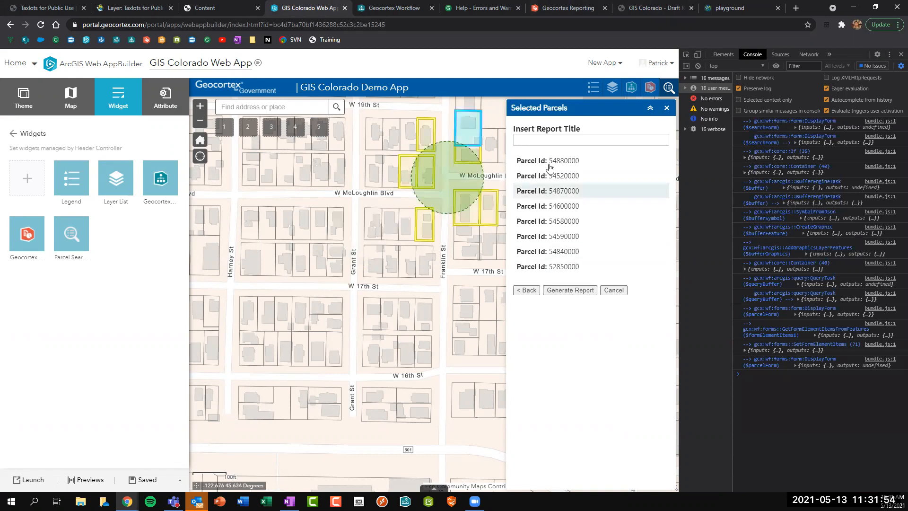
{"action": "left_click", "coordinate": [583, 289]}
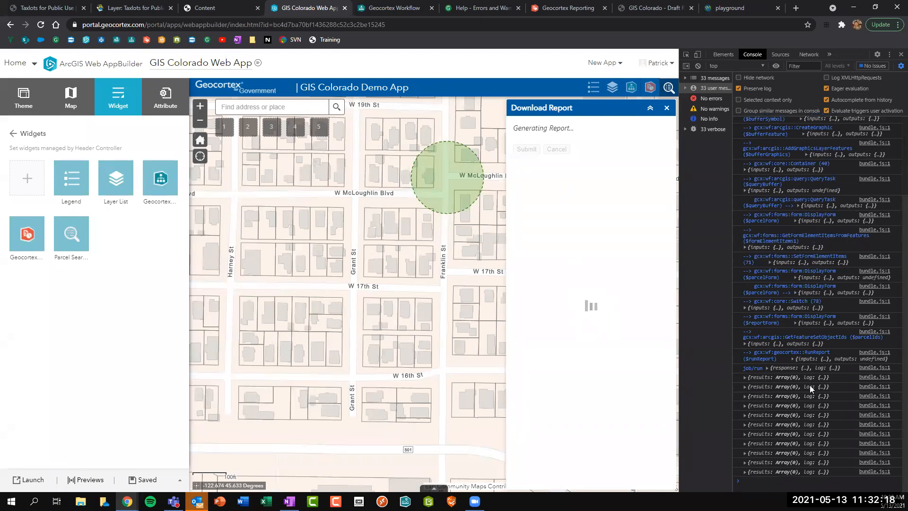
Inspect the eight feature IDs in the RunReport console inputs, then clear the console.
{"action": "left_click", "coordinate": [802, 357]}
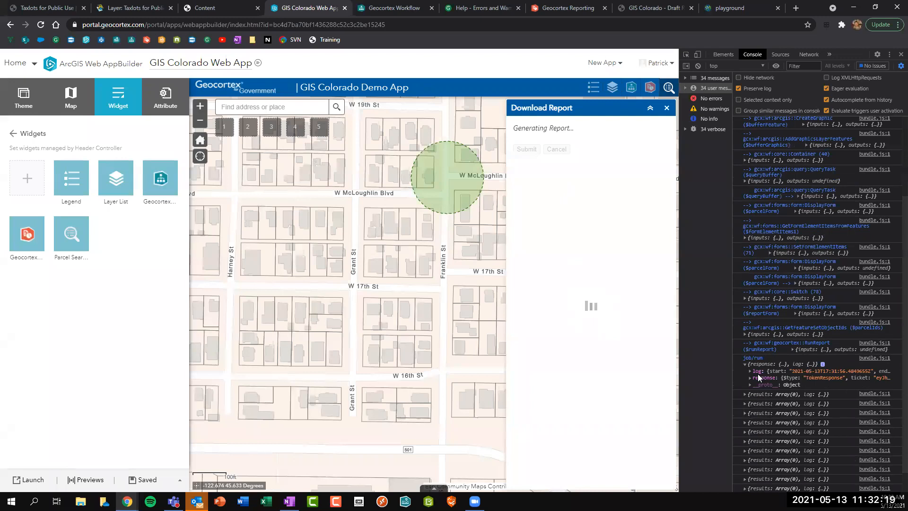
{"action": "left_click", "coordinate": [801, 349]}
{"action": "left_click", "coordinate": [801, 361]}
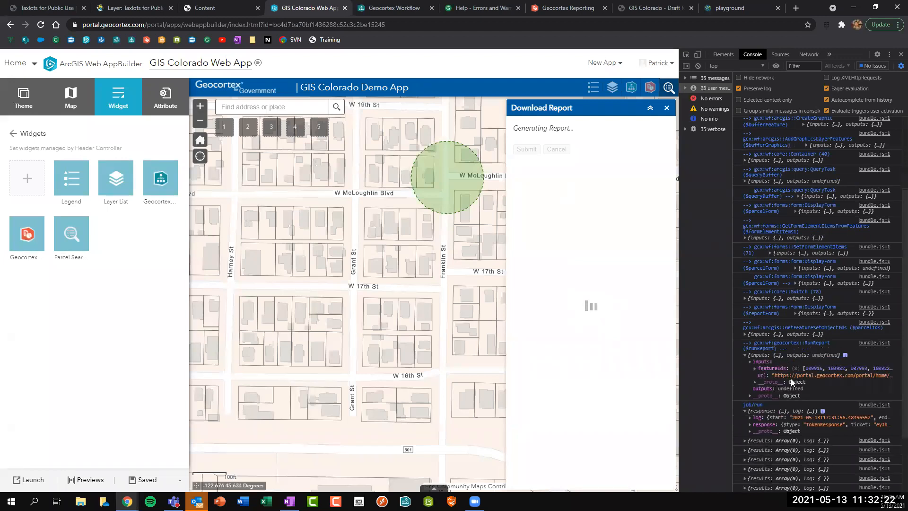
{"action": "left_click", "coordinate": [769, 369]}
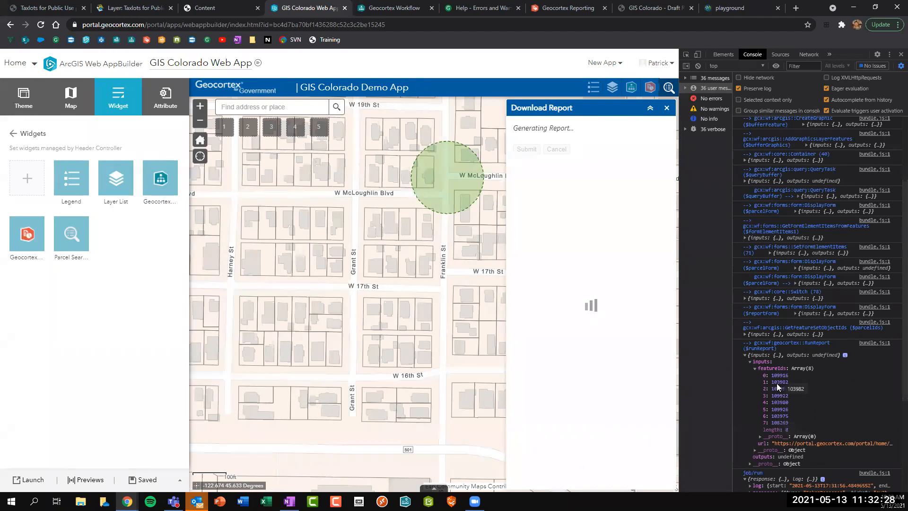
{"action": "left_click", "coordinate": [697, 67]}
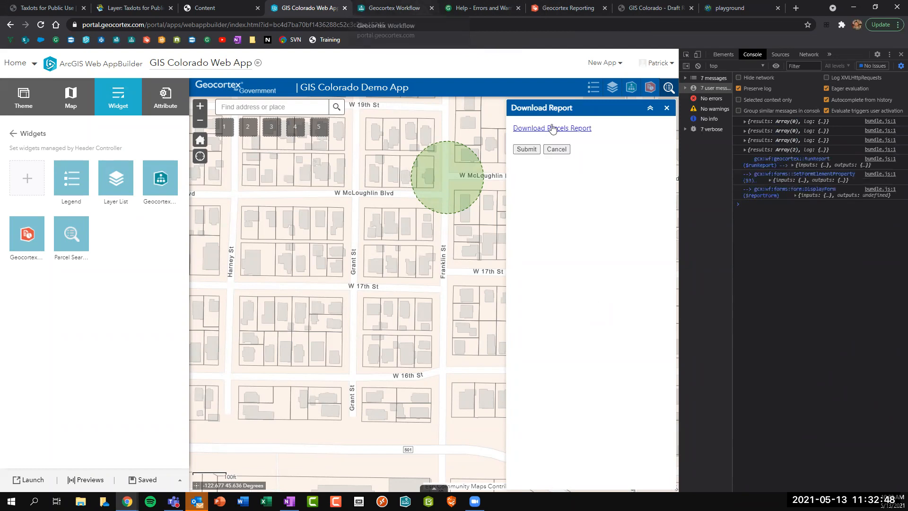
Open the Download Parcels Report PDF and check the 'Parcel Report' title on page 2.
{"action": "left_click", "coordinate": [552, 141]}
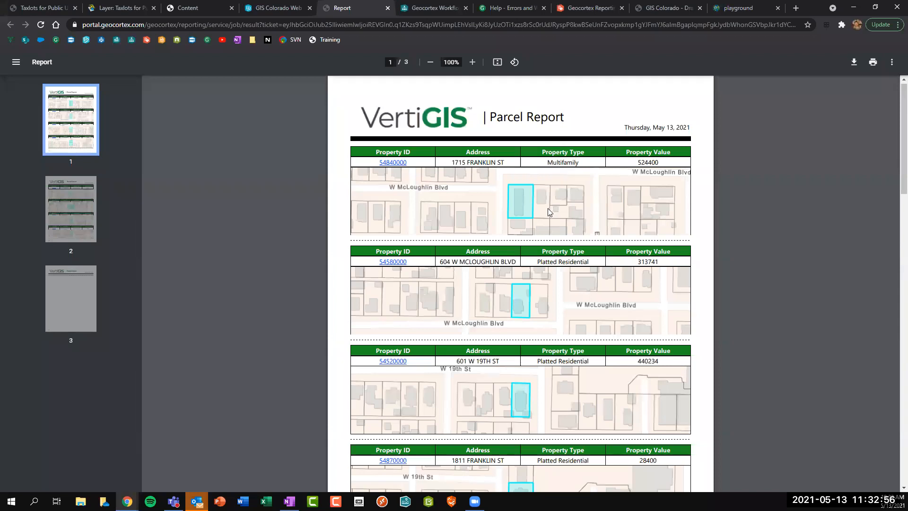
{"action": "scroll", "coordinate": [529, 236], "scroll_direction": "down", "scroll_amount": 1}
{"action": "scroll", "coordinate": [530, 441], "scroll_direction": "down", "scroll_amount": 6}
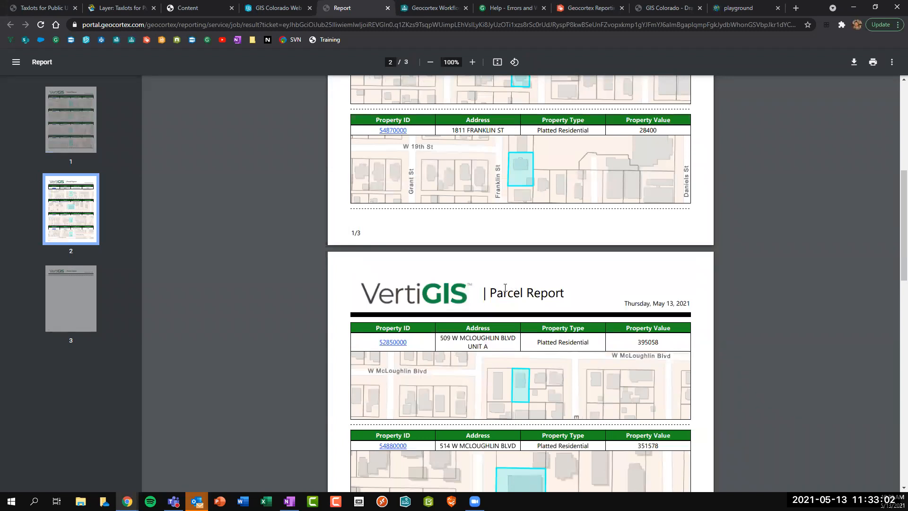
{"action": "left_click_drag", "start_coordinate": [492, 293], "coordinate": [572, 294]}
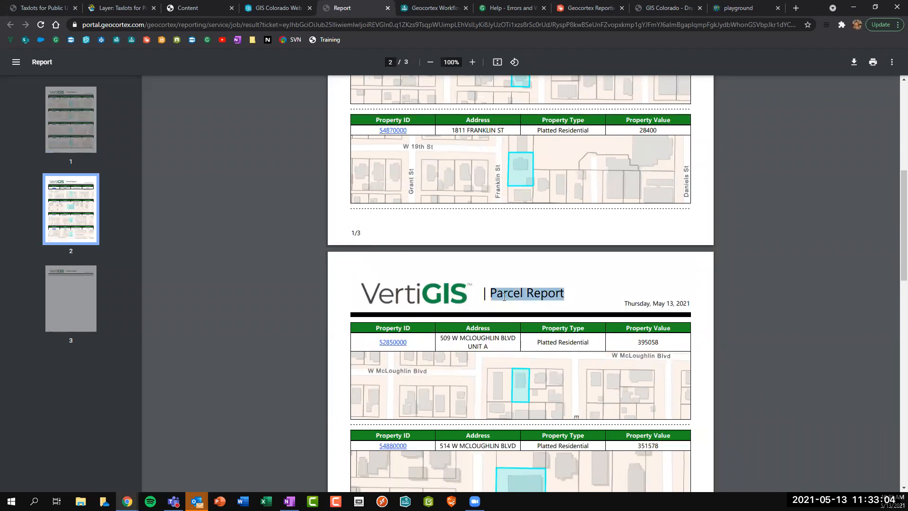
{"action": "left_click", "coordinate": [488, 296]}
{"action": "left_click_drag", "start_coordinate": [492, 292], "coordinate": [572, 294]}
{"action": "left_click", "coordinate": [557, 294]}
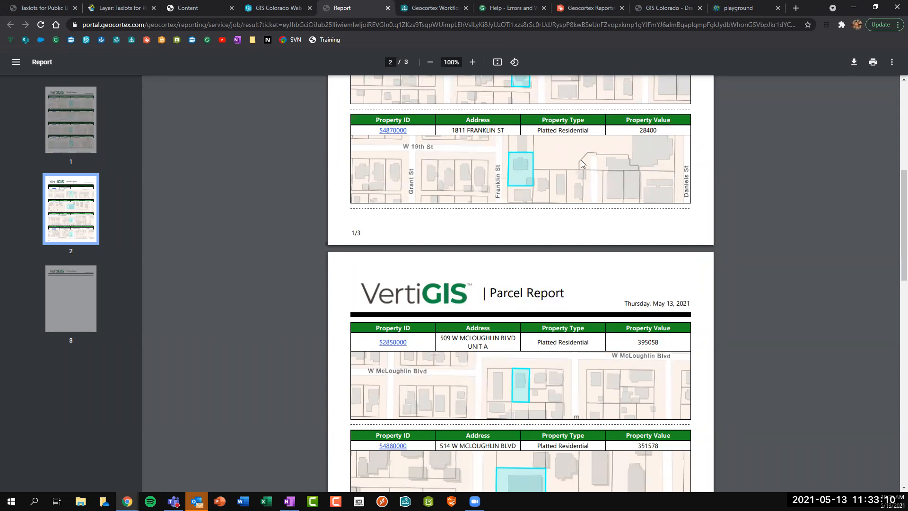
Select the Parcel Report title label and review the existing FeatureIds parameter in the Field List.
{"action": "left_click", "coordinate": [603, 7]}
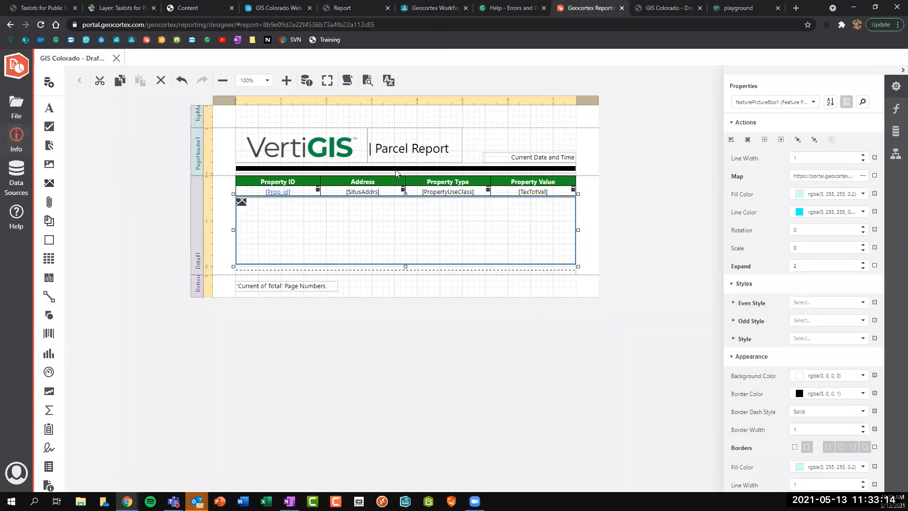
{"action": "left_click", "coordinate": [396, 159]}
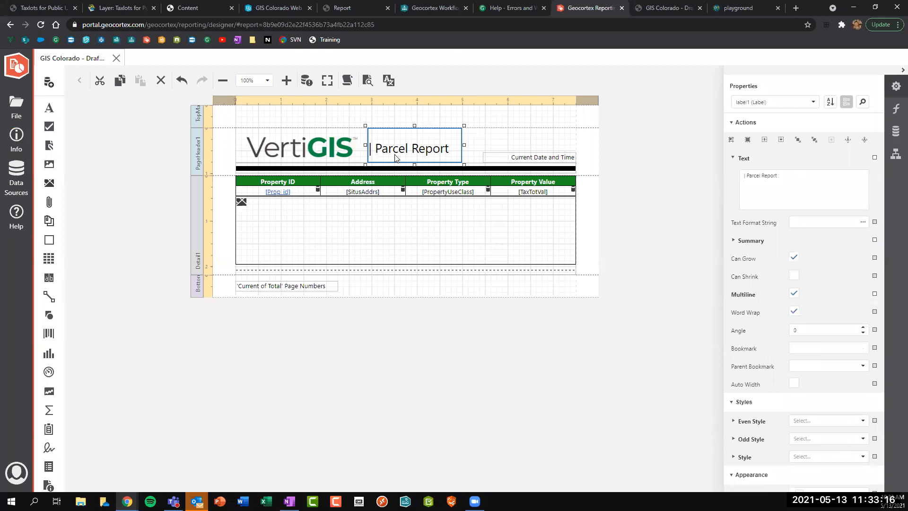
{"action": "left_click", "coordinate": [894, 111]}
{"action": "left_click", "coordinate": [895, 130]}
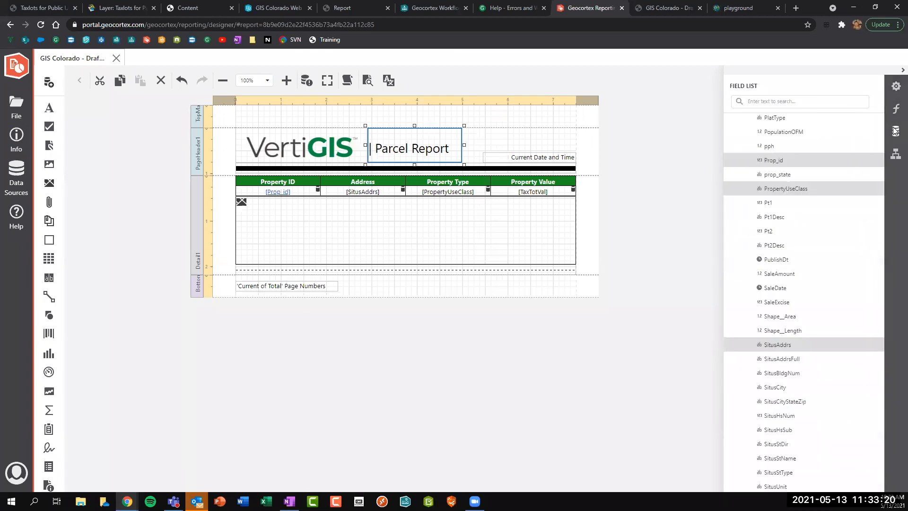
{"action": "scroll", "coordinate": [814, 171], "scroll_direction": "up", "scroll_amount": 5}
{"action": "scroll", "coordinate": [813, 171], "scroll_direction": "up", "scroll_amount": 5}
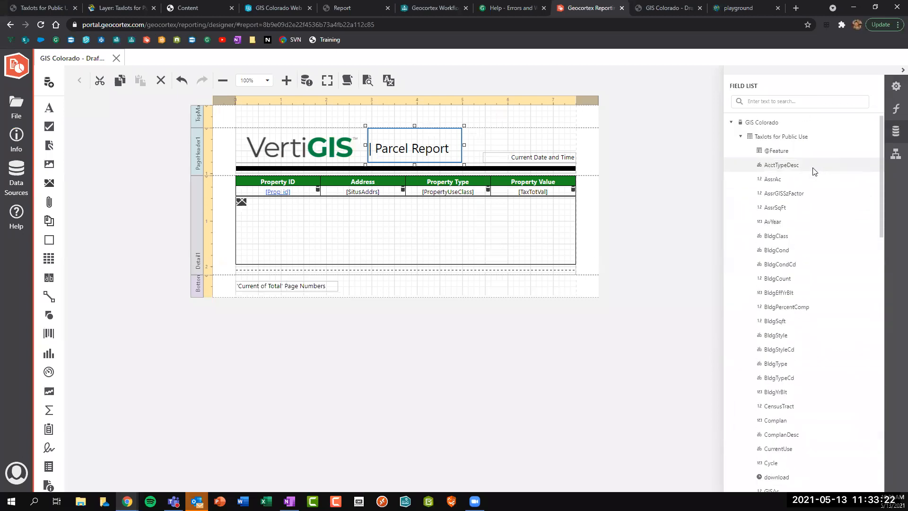
{"action": "left_click", "coordinate": [740, 136]}
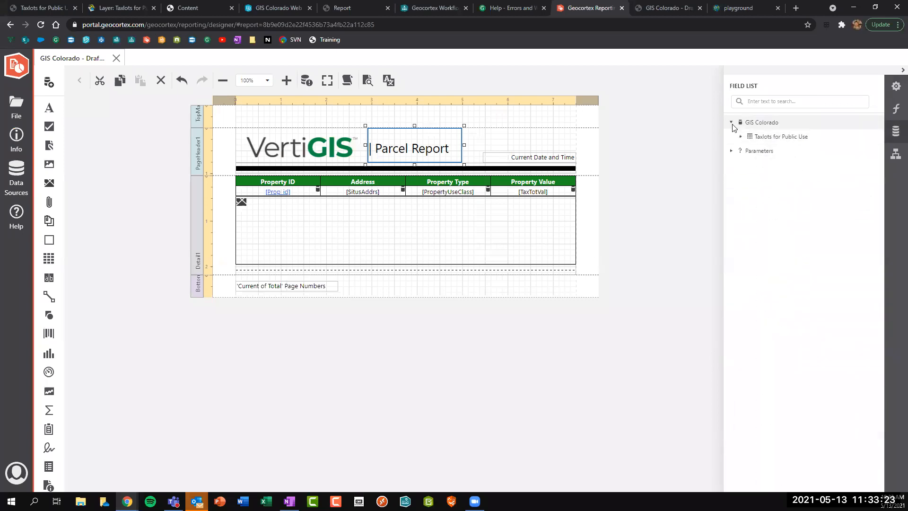
{"action": "left_click", "coordinate": [730, 150]}
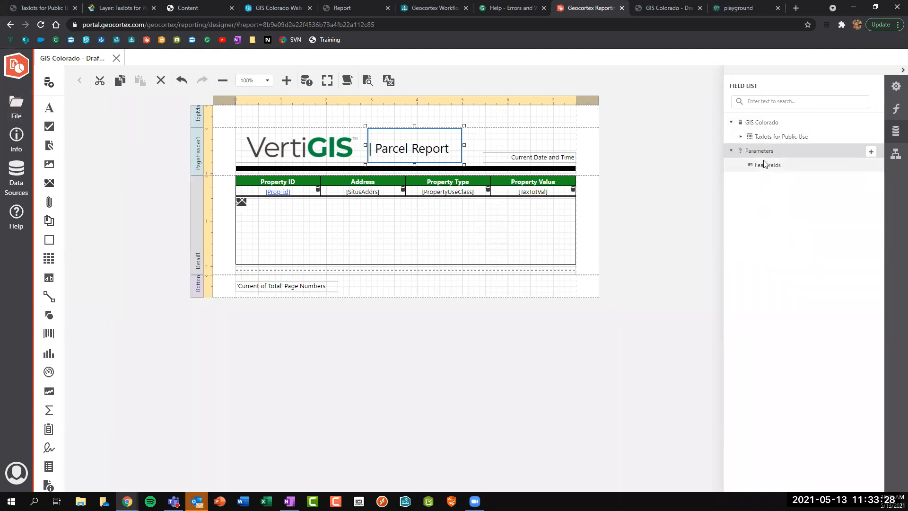
{"action": "left_click", "coordinate": [765, 167]}
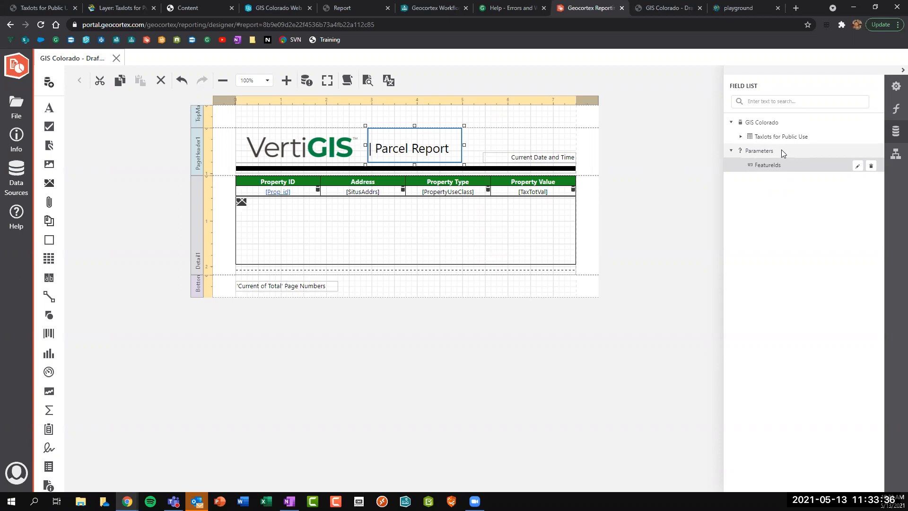
Add a report parameter named reportTitle with the description 'Report Title'.
{"action": "left_click", "coordinate": [781, 150]}
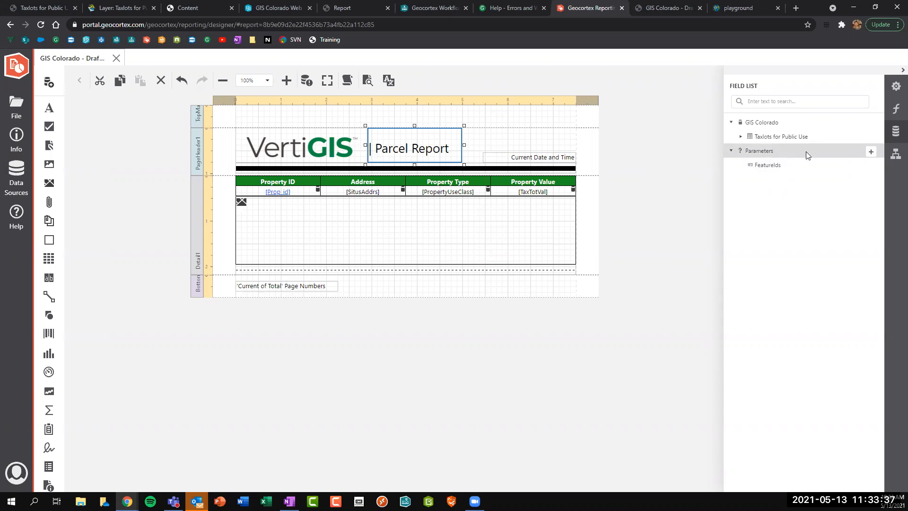
{"action": "left_click", "coordinate": [870, 153]}
{"action": "left_click_drag", "start_coordinate": [421, 156], "coordinate": [270, 159]}
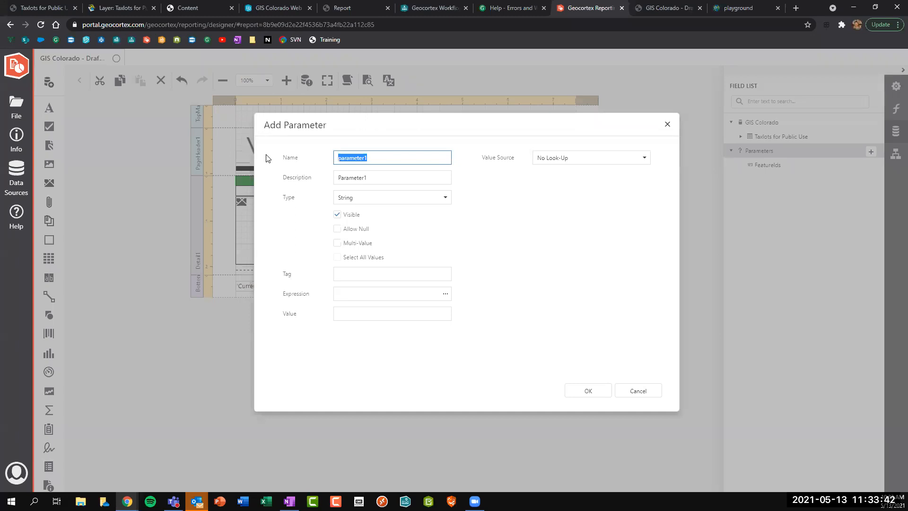
{"action": "type", "text": "reportTitle"}
{"action": "key", "text": "Tab"}
{"action": "type", "text": "Repo"}
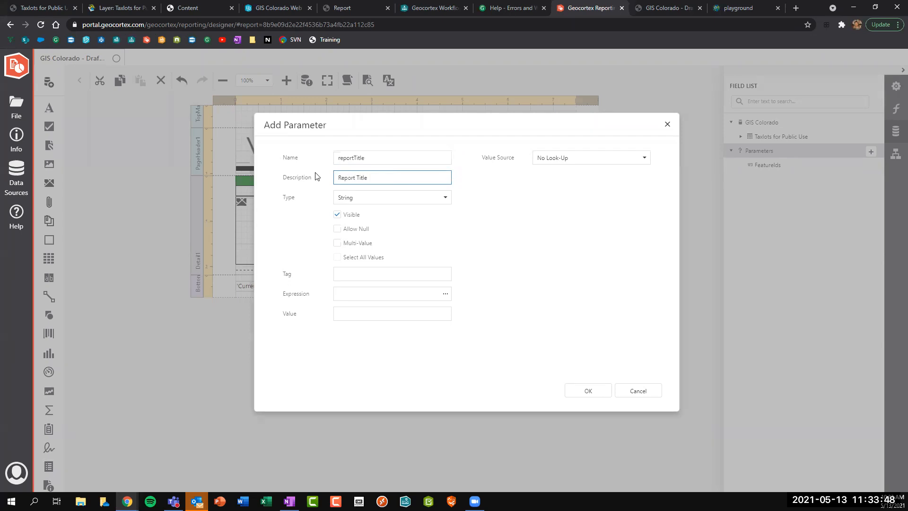
{"action": "left_click", "coordinate": [588, 393]}
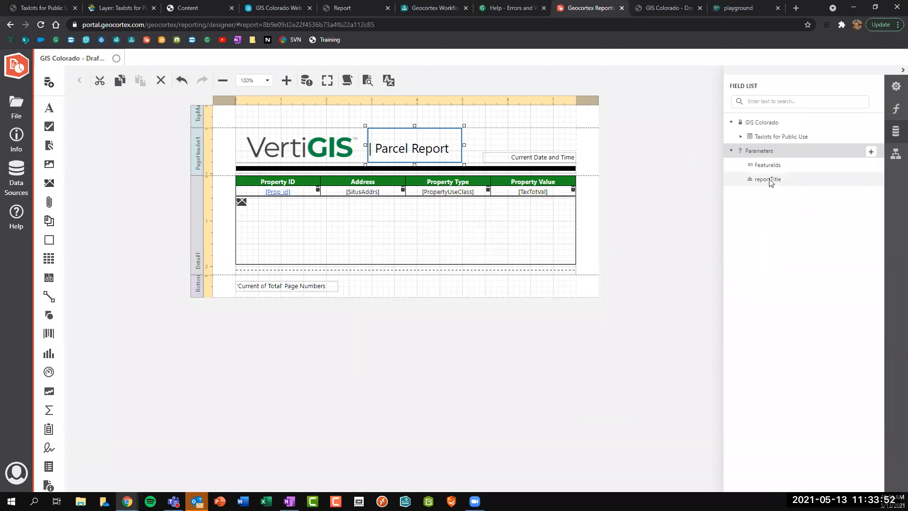
{"action": "left_click", "coordinate": [770, 182]}
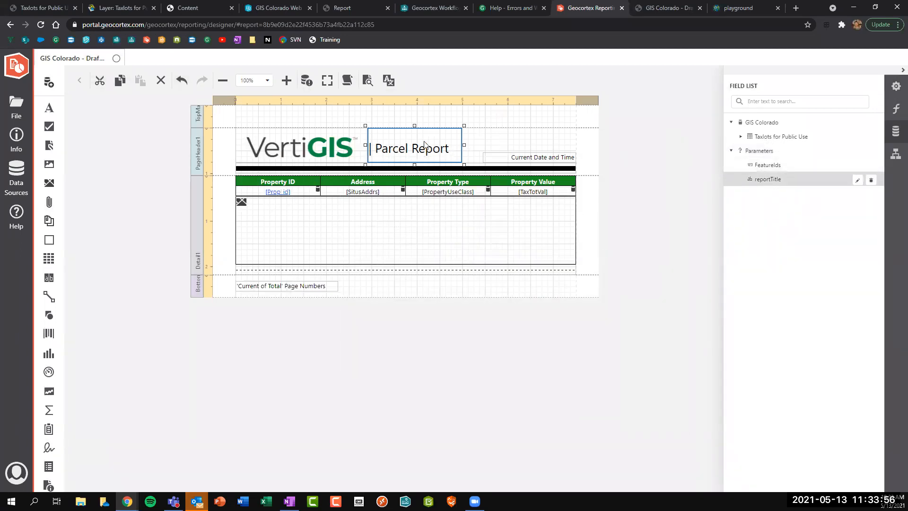
Bind the title label's Text expression to ?reportTitle.
{"action": "left_click", "coordinate": [896, 86]}
{"action": "left_click", "coordinate": [895, 108]}
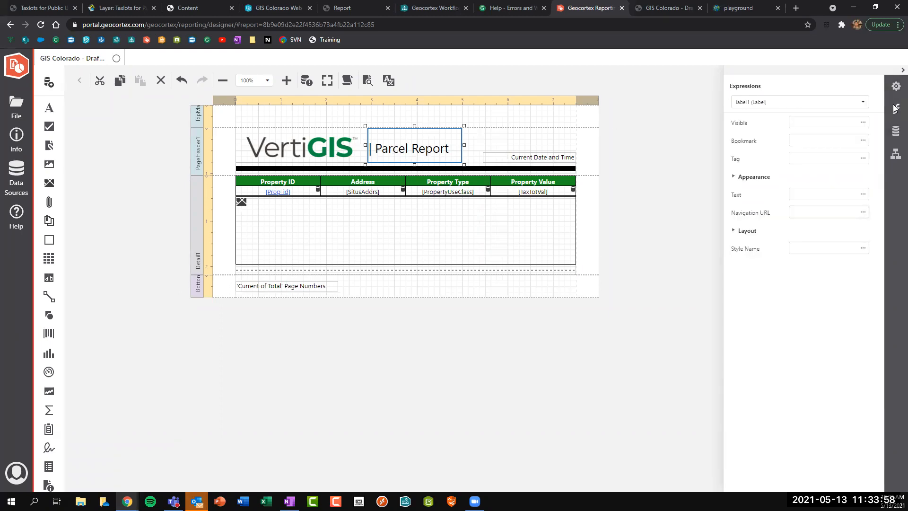
{"action": "left_click", "coordinate": [862, 194]}
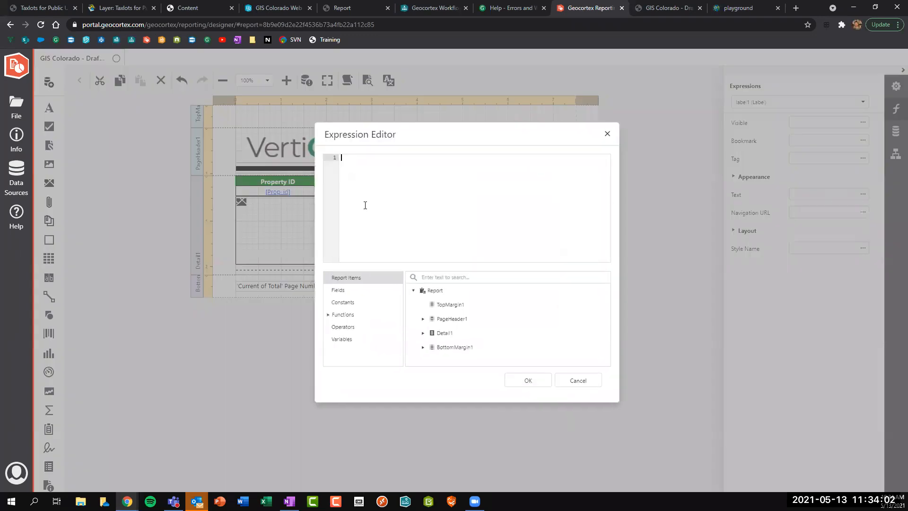
{"action": "left_click", "coordinate": [339, 290]}
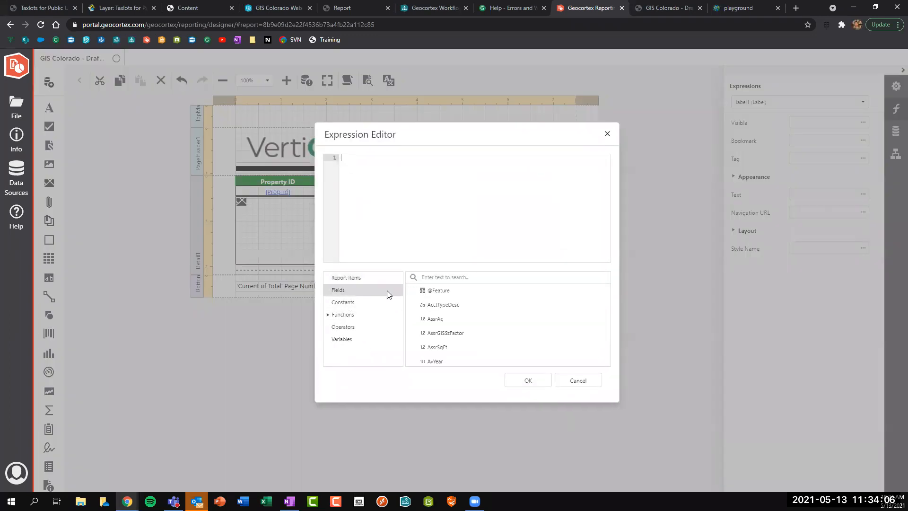
{"action": "scroll", "coordinate": [456, 298], "scroll_direction": "down", "scroll_amount": 5}
{"action": "scroll", "coordinate": [457, 300], "scroll_direction": "down", "scroll_amount": 5}
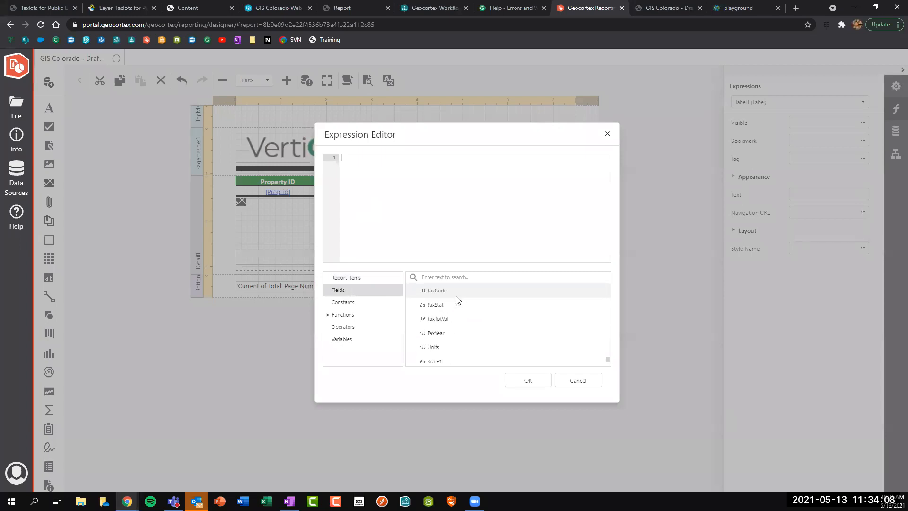
{"action": "scroll", "coordinate": [473, 331], "scroll_direction": "down", "scroll_amount": 2}
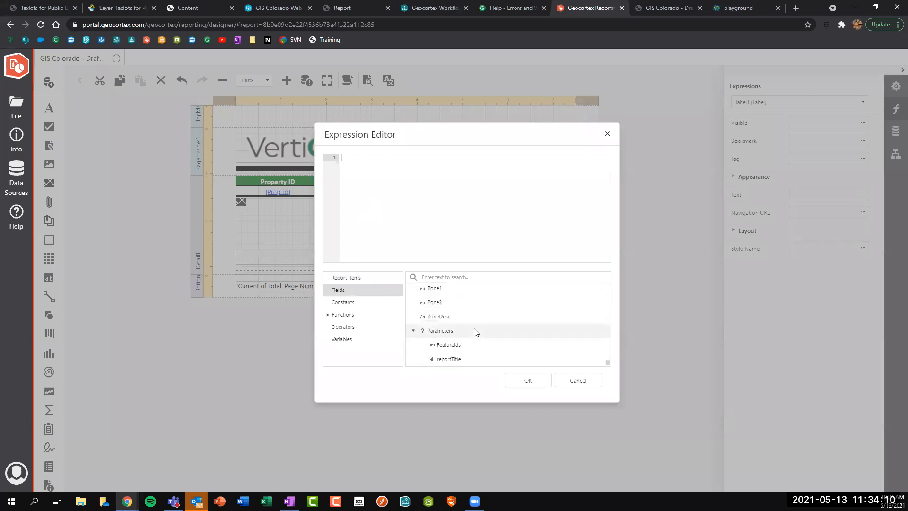
{"action": "left_click", "coordinate": [446, 362]}
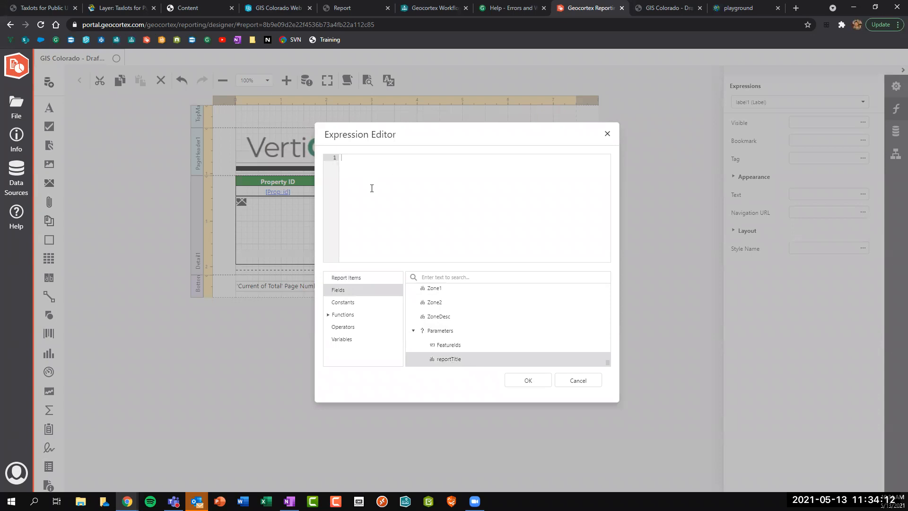
{"action": "type", "text": "repor"}
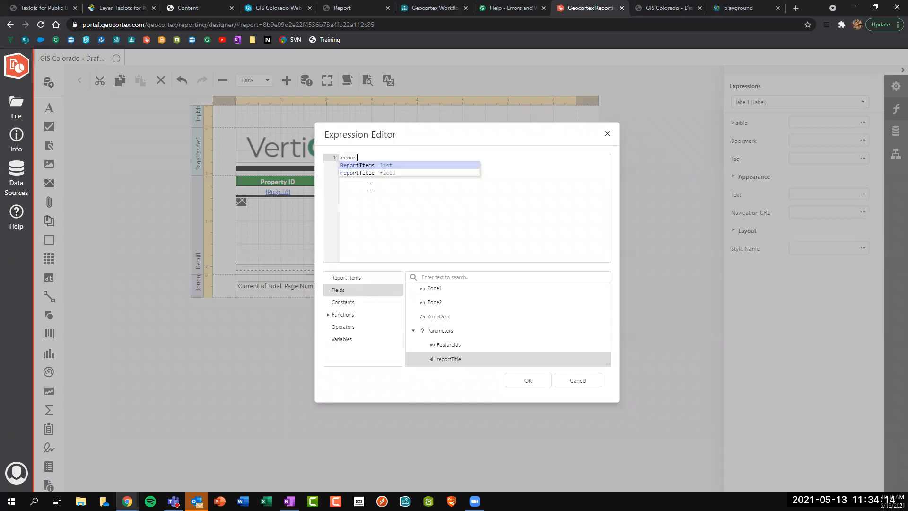
{"action": "left_click", "coordinate": [364, 173]}
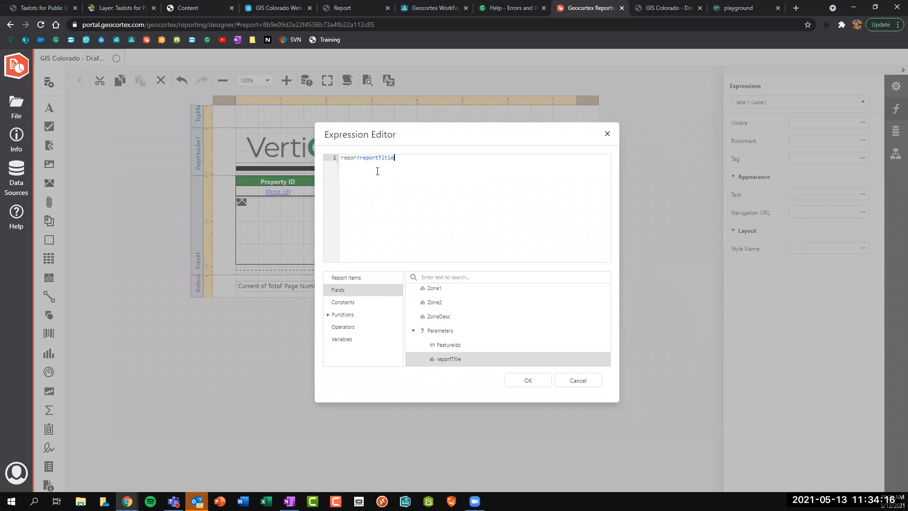
{"action": "left_click_drag", "start_coordinate": [357, 158], "coordinate": [299, 161]}
{"action": "key", "text": "BackSpace"}
{"action": "left_click", "coordinate": [403, 159]}
{"action": "left_click", "coordinate": [523, 381]}
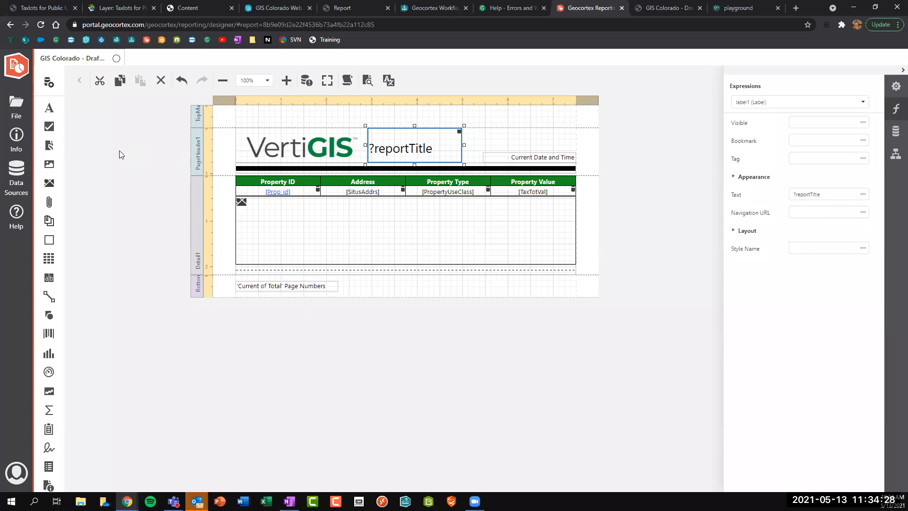
{"action": "left_click", "coordinate": [120, 151]}
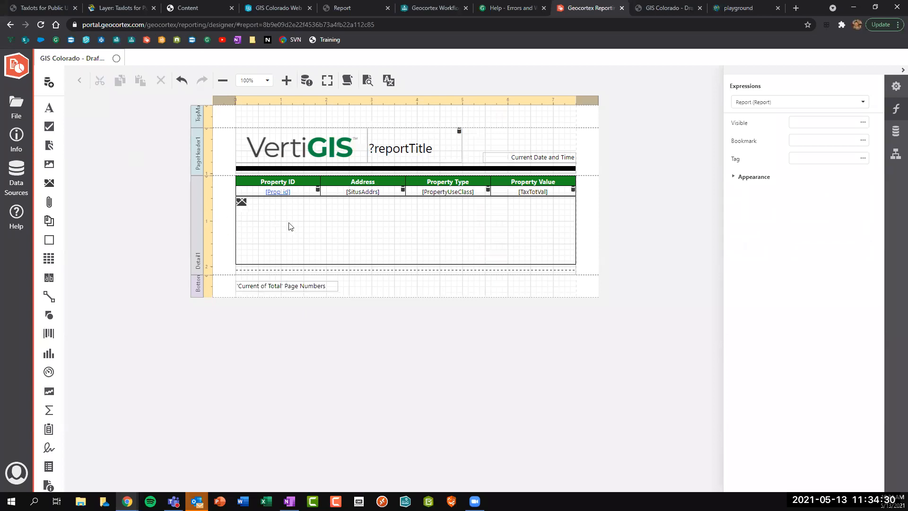
Turn on Keep Together and Keep Together with Page for the Detail1 band.
{"action": "left_click", "coordinate": [194, 219]}
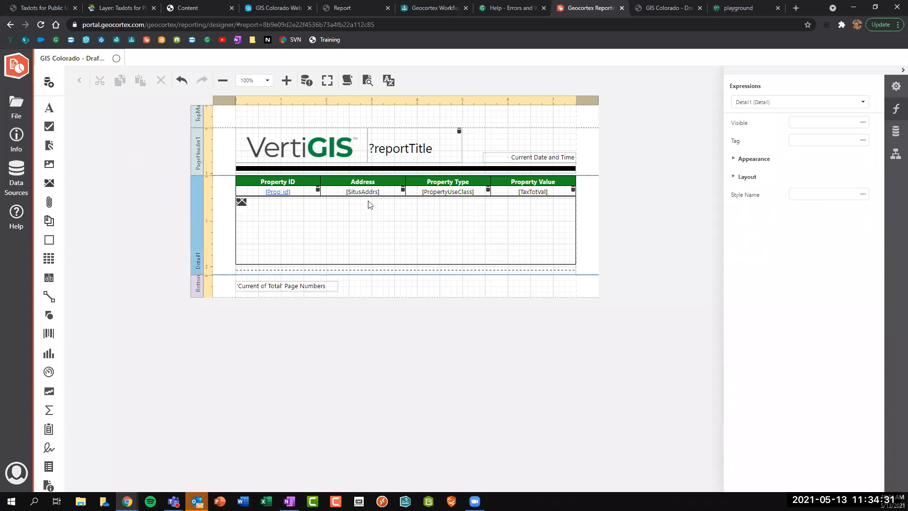
{"action": "left_click", "coordinate": [894, 88]}
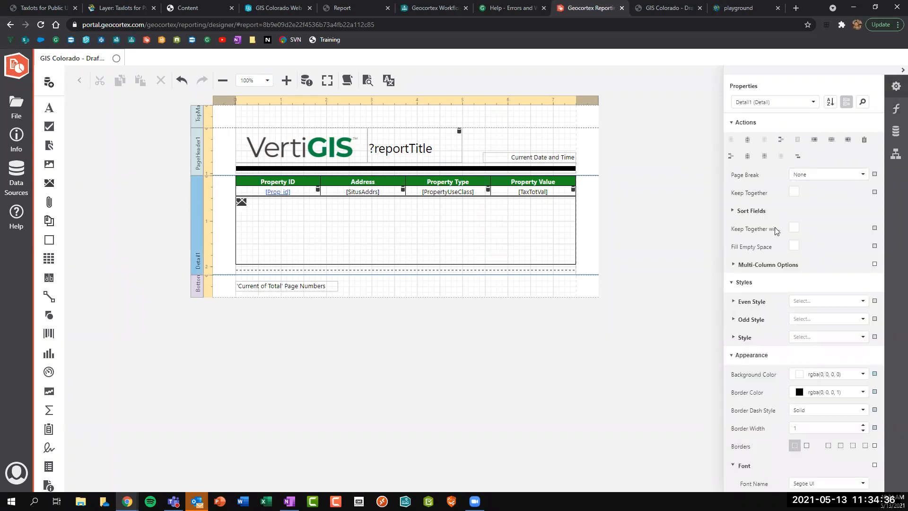
{"action": "left_click", "coordinate": [793, 192]}
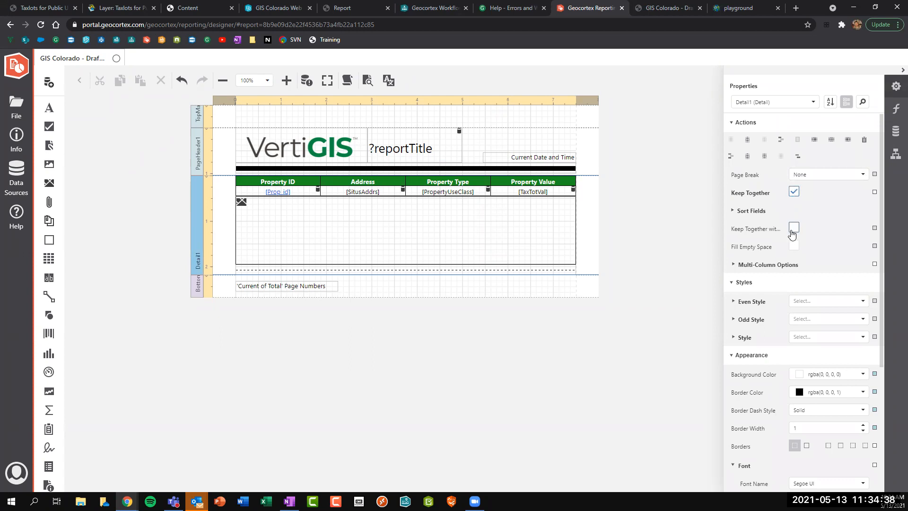
{"action": "left_click", "coordinate": [793, 228]}
{"action": "left_click", "coordinate": [669, 5]}
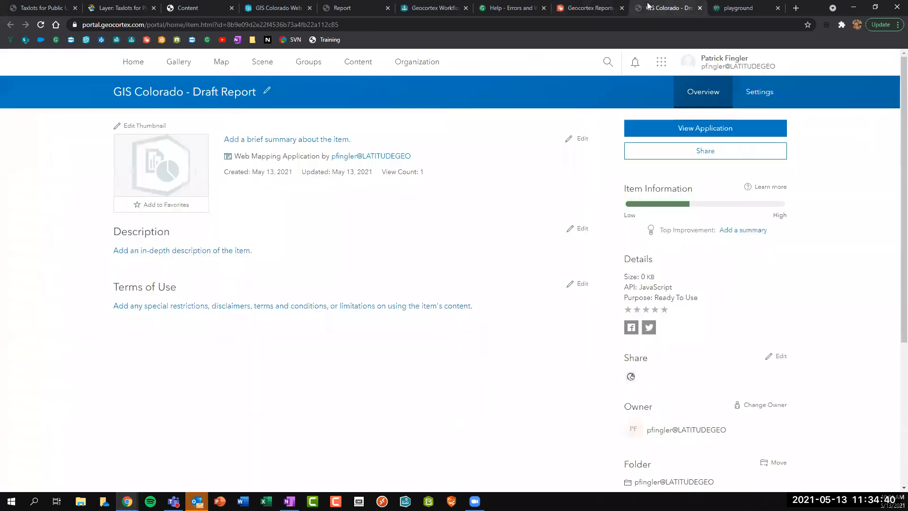
Scroll through the three-page Parcel Report PDF, whose last page holds only the header.
{"action": "left_click", "coordinate": [359, 8]}
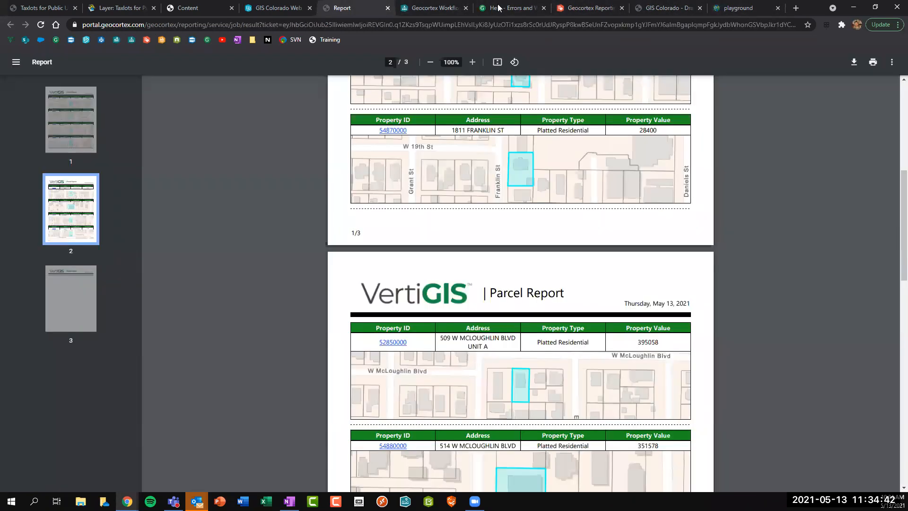
{"action": "scroll", "coordinate": [396, 227], "scroll_direction": "down", "scroll_amount": 10}
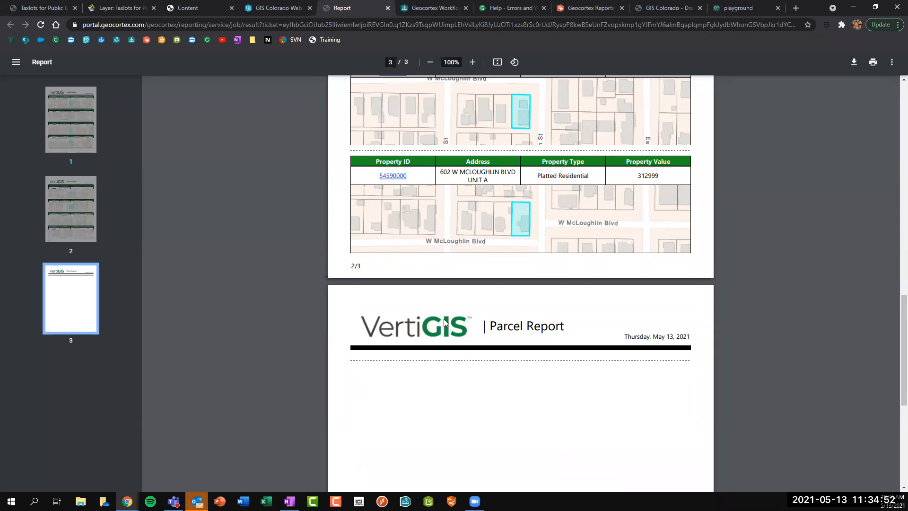
{"action": "scroll", "coordinate": [443, 319], "scroll_direction": "up", "scroll_amount": 1}
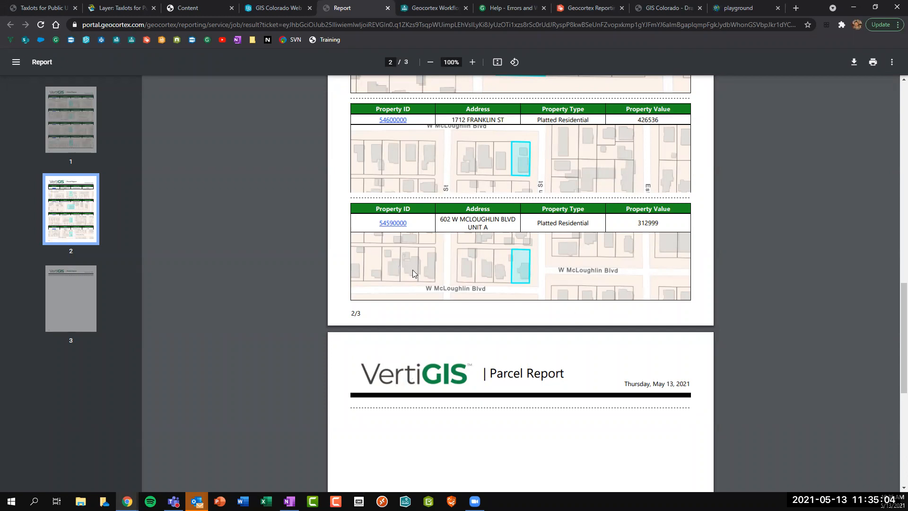
{"action": "scroll", "coordinate": [455, 264], "scroll_direction": "down", "scroll_amount": 3}
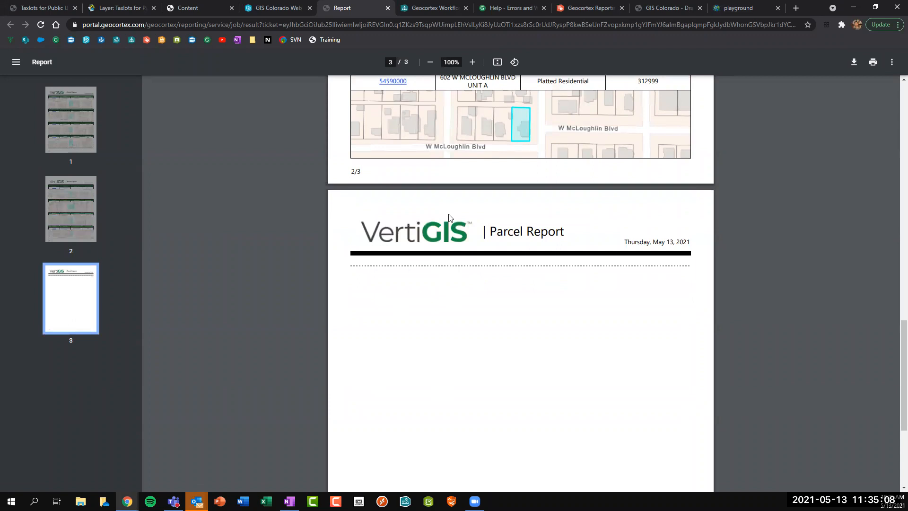
{"action": "left_click", "coordinate": [585, 6]}
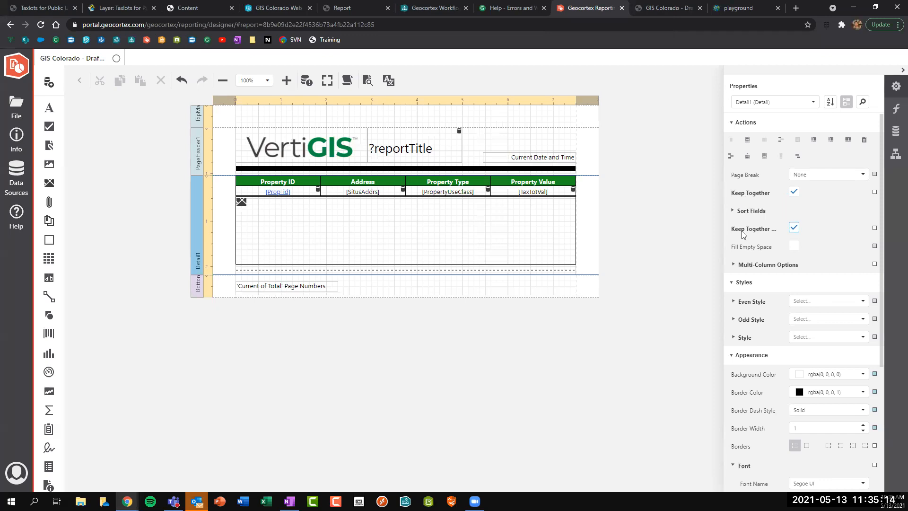
Save the template, then reload the designer and sign back in after the server error.
{"action": "left_click", "coordinate": [485, 362]}
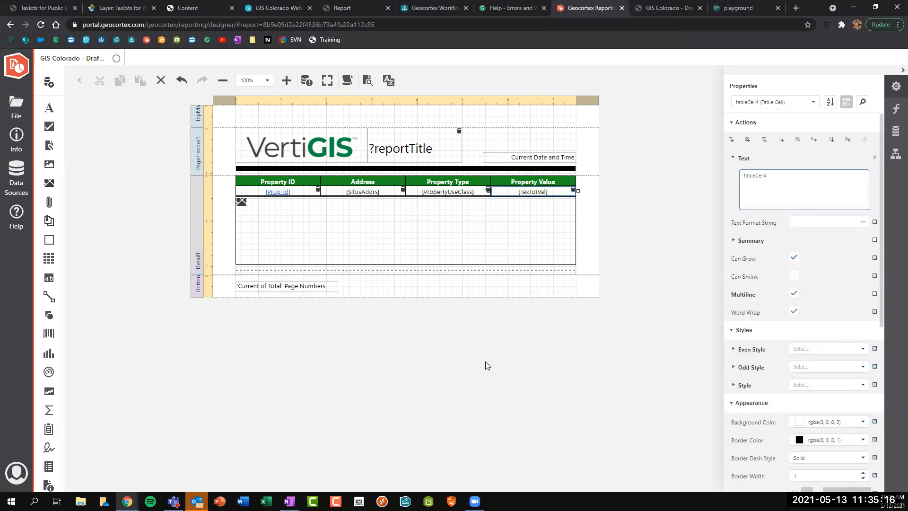
{"action": "key", "text": "ctrl+s"}
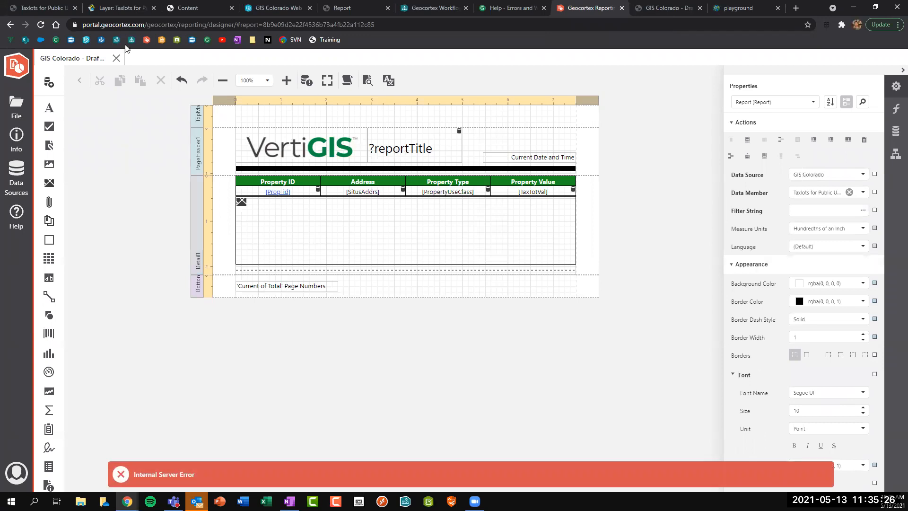
{"action": "left_click", "coordinate": [41, 25]}
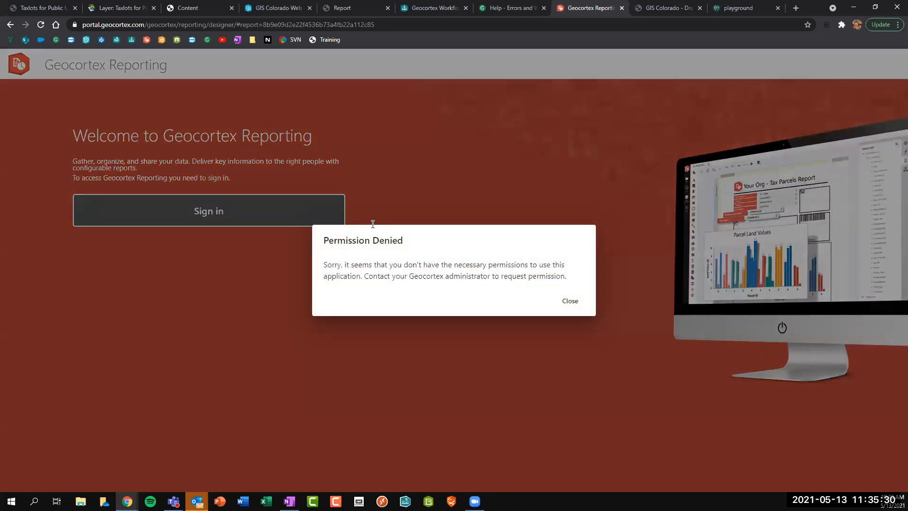
{"action": "left_click", "coordinate": [570, 300]}
{"action": "left_click", "coordinate": [196, 208]}
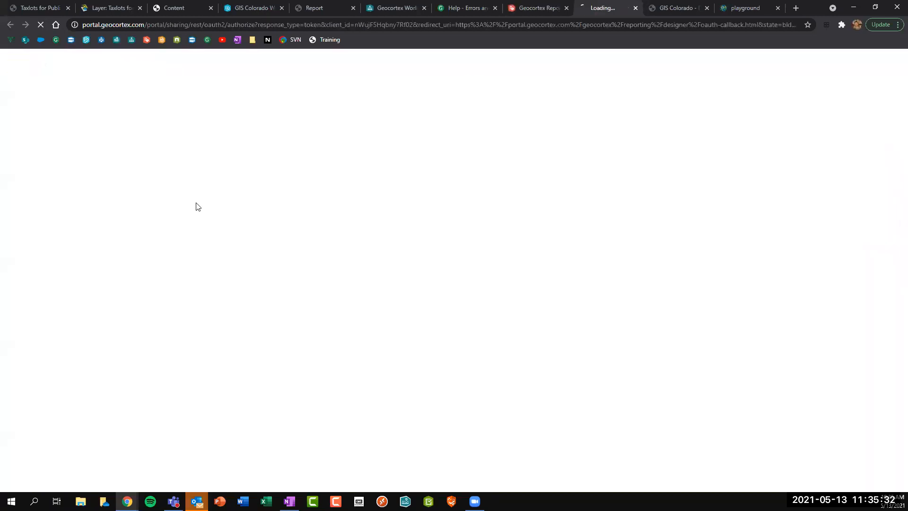
{"action": "left_click", "coordinate": [523, 344]}
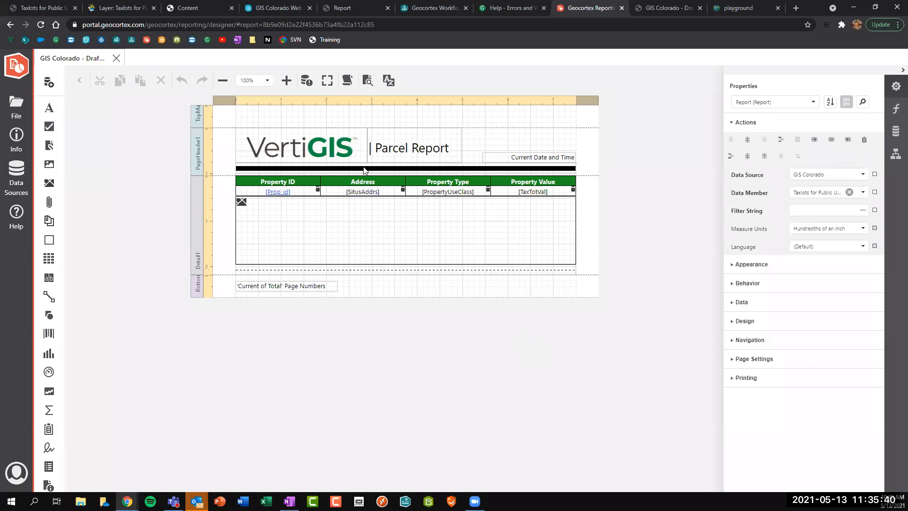
Add the reportTitle string parameter to the report's Parameters.
{"action": "left_click", "coordinate": [407, 155]}
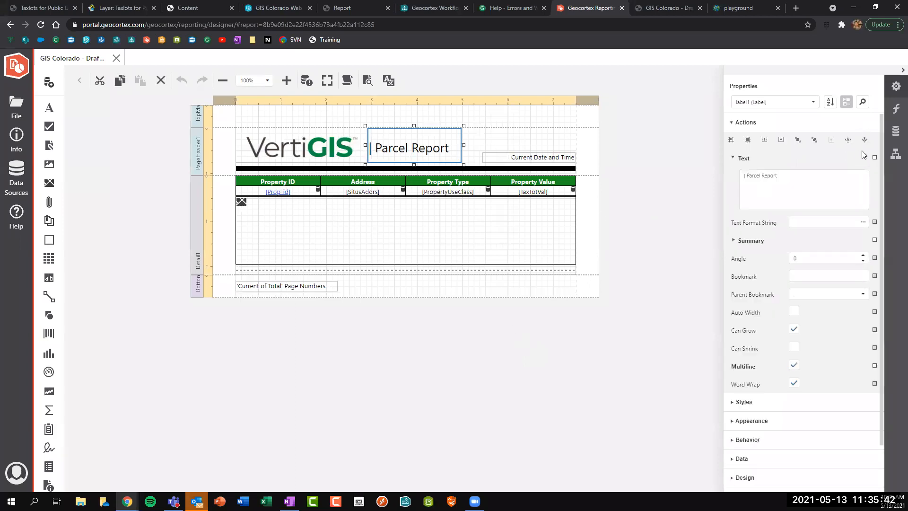
{"action": "left_click", "coordinate": [886, 129]}
{"action": "left_click", "coordinate": [730, 137]}
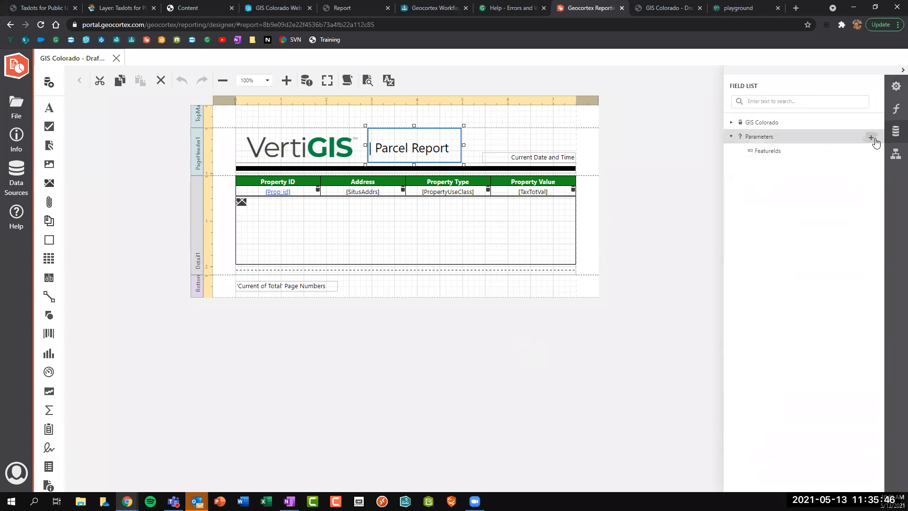
{"action": "left_click", "coordinate": [871, 137]}
{"action": "type", "text": "rep"}
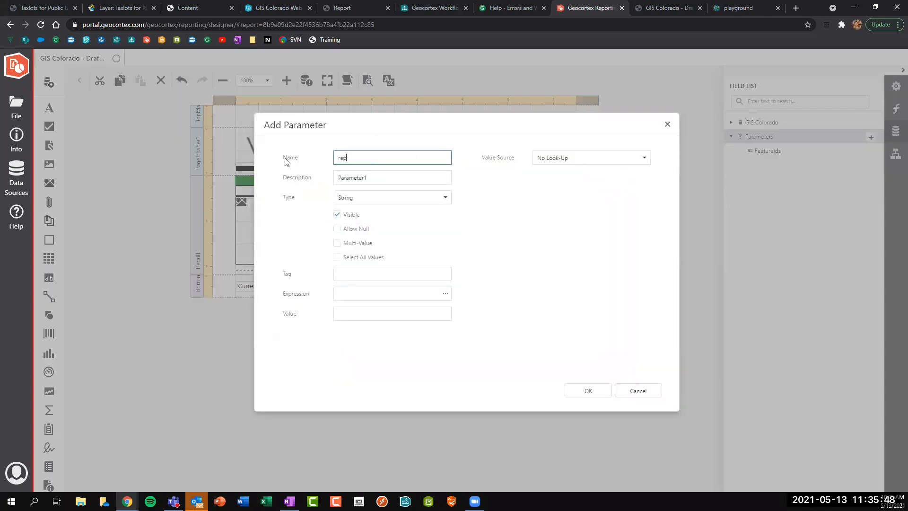
{"action": "type", "text": "ortTitle"}
{"action": "key", "text": "Tab"}
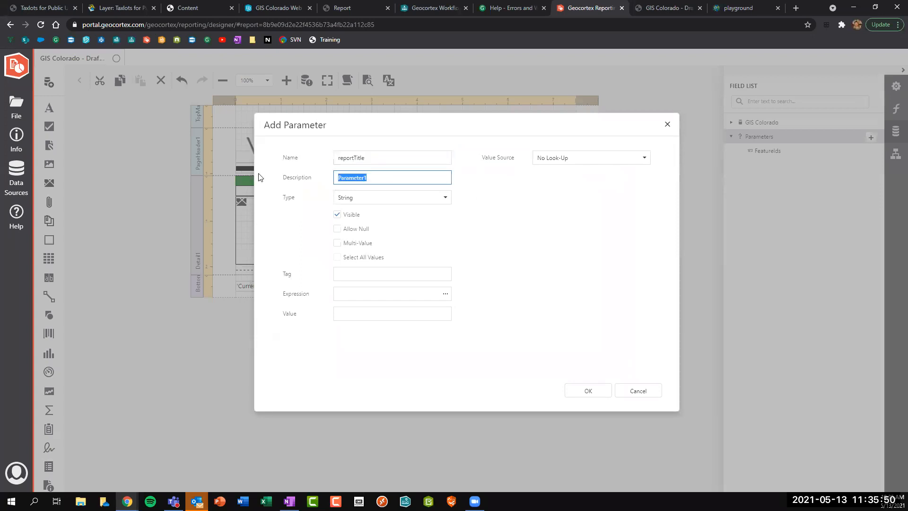
{"action": "type", "text": "Report Title"}
{"action": "left_click", "coordinate": [588, 391]}
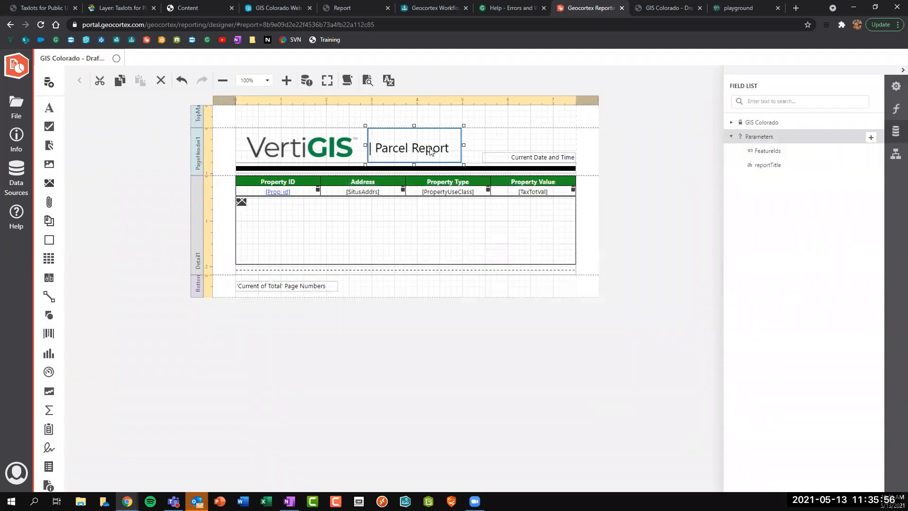
Set the header title label's Text expression to ?reportTitle.
{"action": "left_click", "coordinate": [895, 111]}
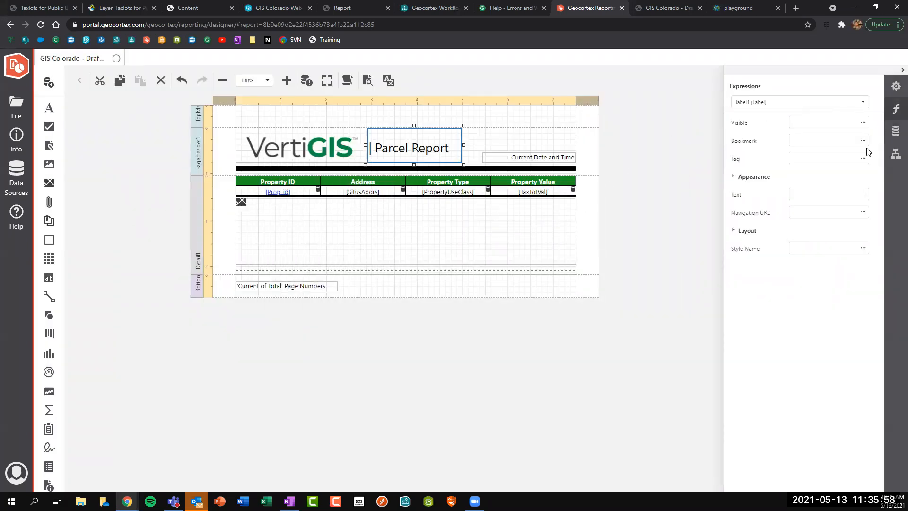
{"action": "left_click", "coordinate": [863, 194]}
{"action": "type", "text": "re"}
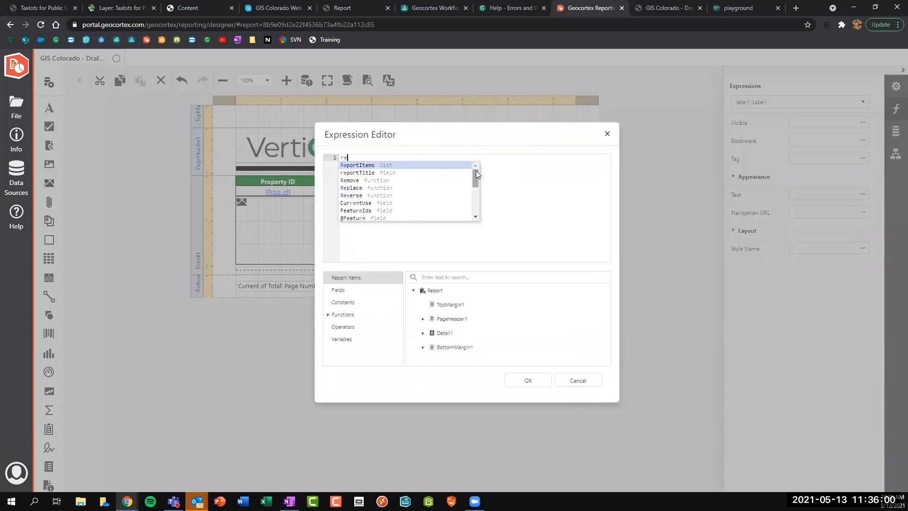
{"action": "key", "text": "Down"}
{"action": "key", "text": "Return"}
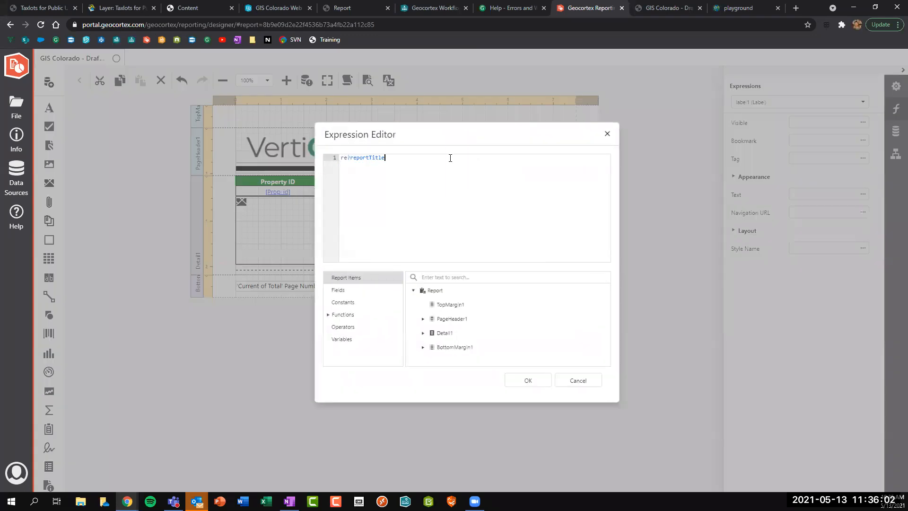
{"action": "left_click", "coordinate": [346, 157]}
{"action": "key", "text": "BackSpace"}
{"action": "key", "text": "BackSpace"}
{"action": "left_click", "coordinate": [540, 381]}
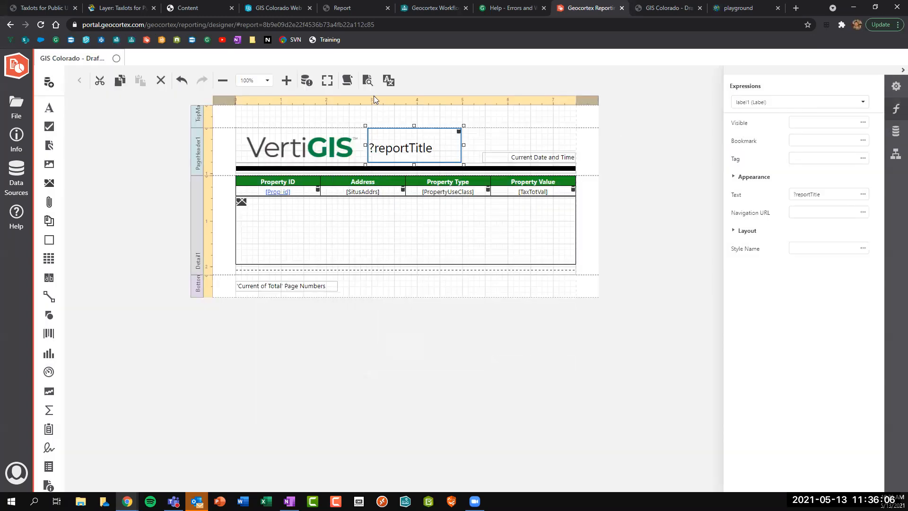
{"action": "left_click", "coordinate": [119, 155]}
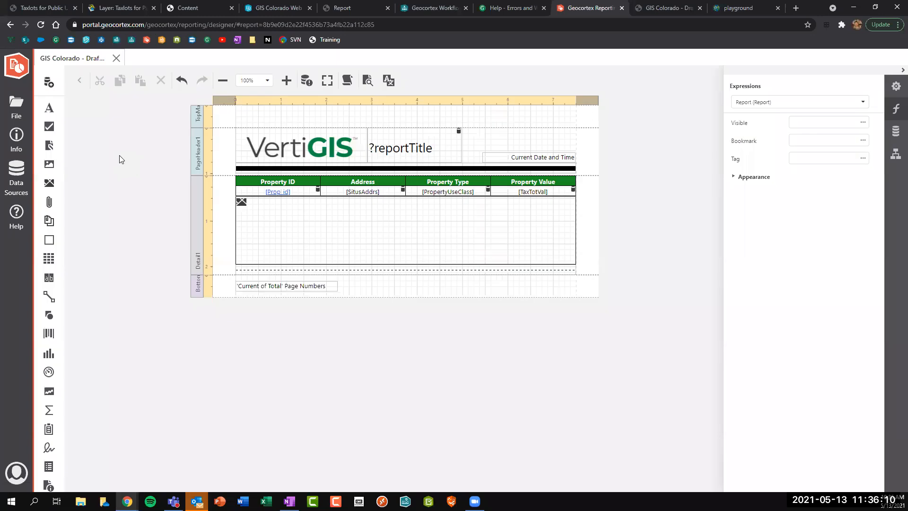
Enable Keep Together and Keep Together with Page on Detail1, then save the template.
{"action": "left_click", "coordinate": [202, 212]}
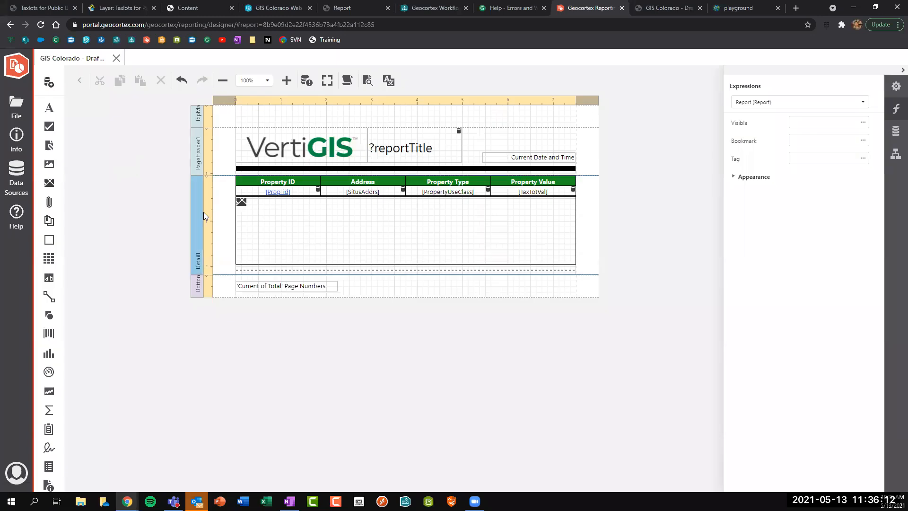
{"action": "left_click", "coordinate": [895, 86]}
{"action": "left_click", "coordinate": [793, 191]}
{"action": "left_click", "coordinate": [794, 228]}
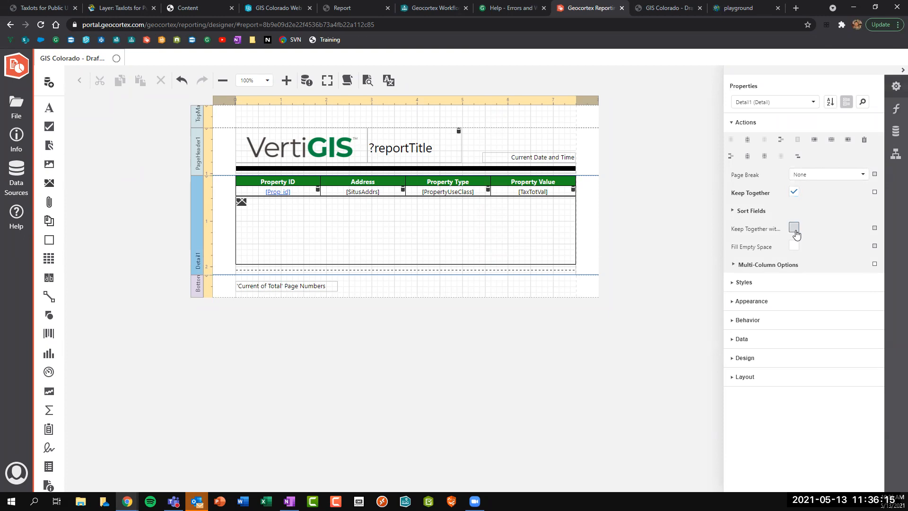
{"action": "left_click", "coordinate": [635, 252]}
{"action": "key", "text": "ctrl+s"}
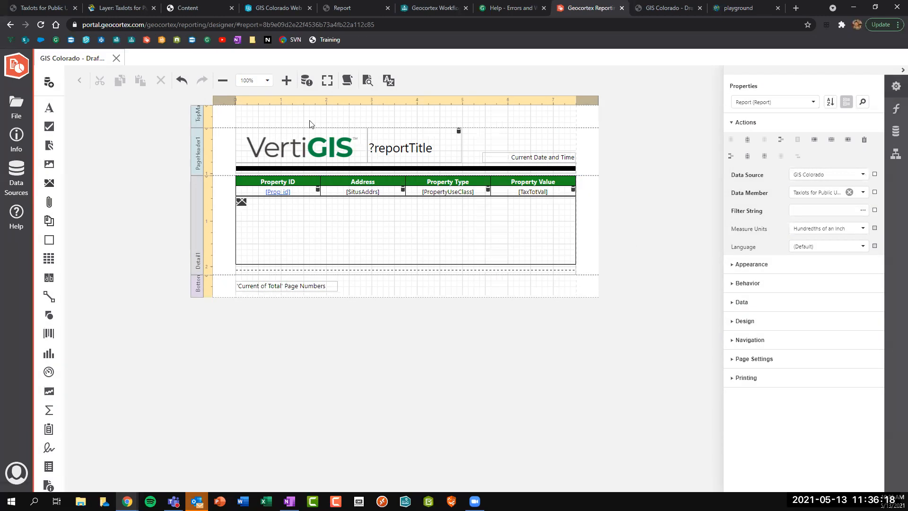
Open Run Report's Parameters in the larger editor and start an object expression ={}.
{"action": "left_click", "coordinate": [492, 8]}
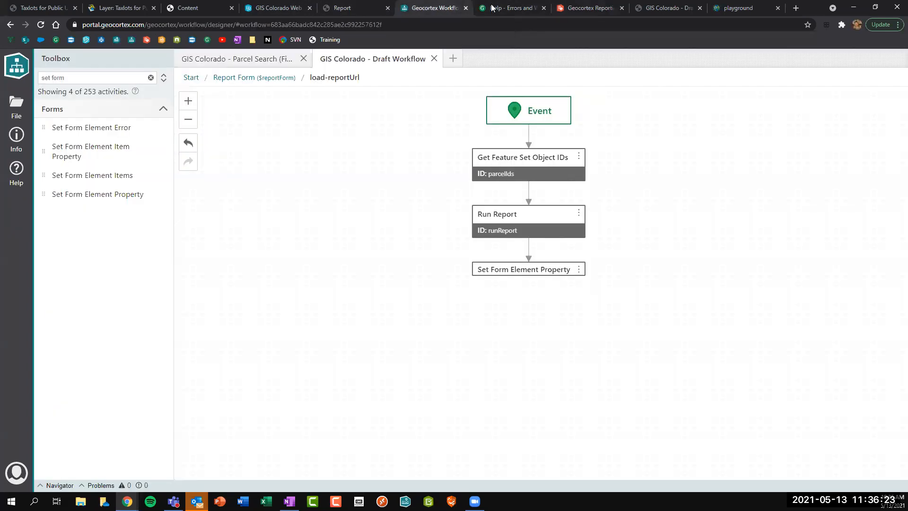
{"action": "left_click", "coordinate": [545, 218]}
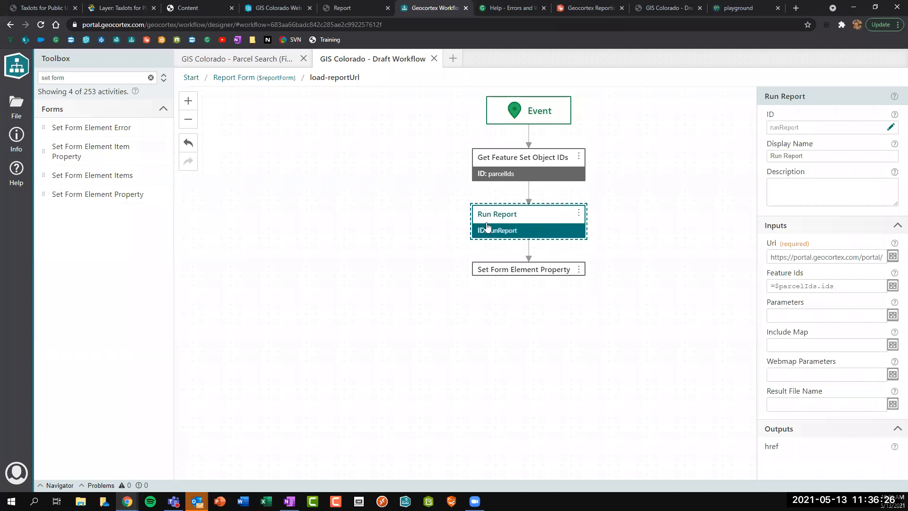
{"action": "left_click", "coordinate": [828, 321]}
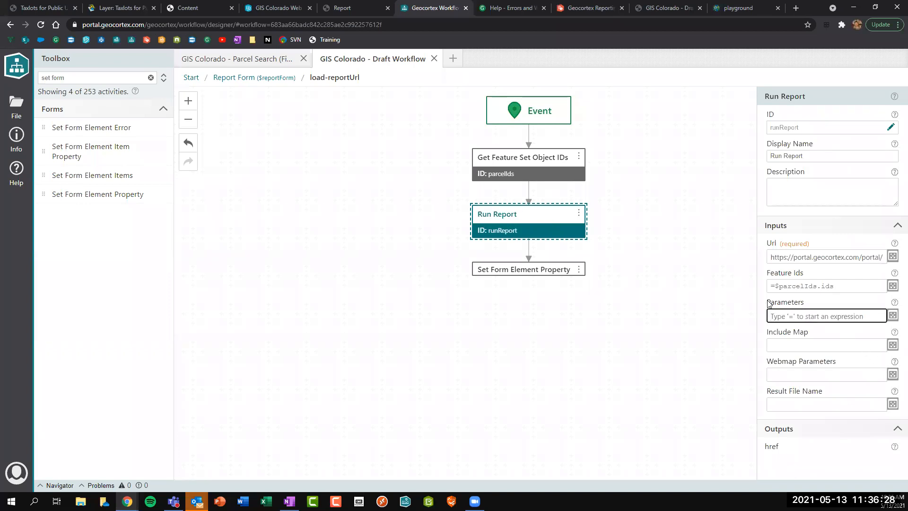
{"action": "double_click", "coordinate": [784, 305]}
{"action": "left_click", "coordinate": [780, 316]}
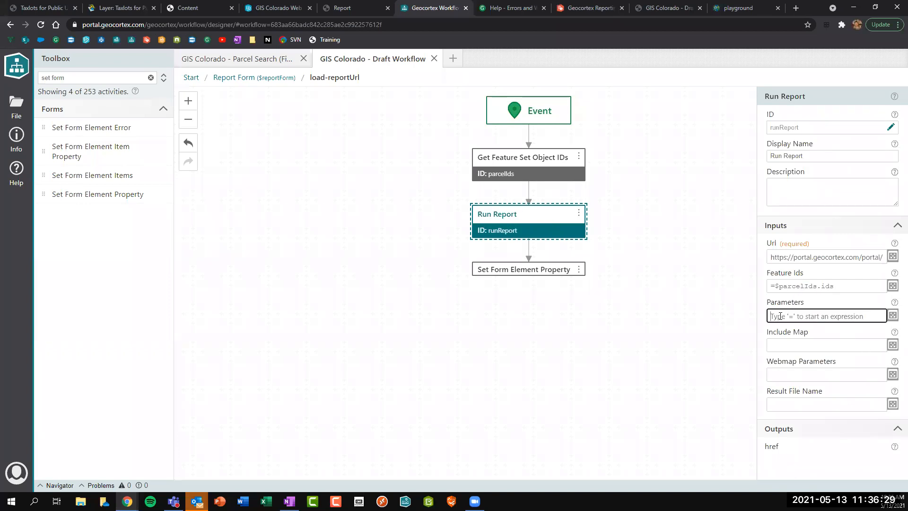
{"action": "left_click", "coordinate": [892, 316]}
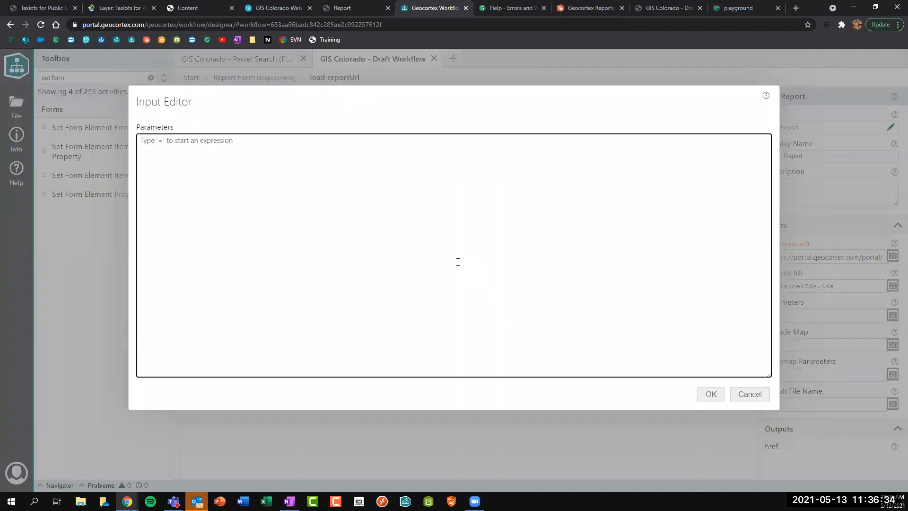
{"action": "type", "text": "={}"}
{"action": "left_click_drag", "start_coordinate": [158, 164], "coordinate": [142, 139]}
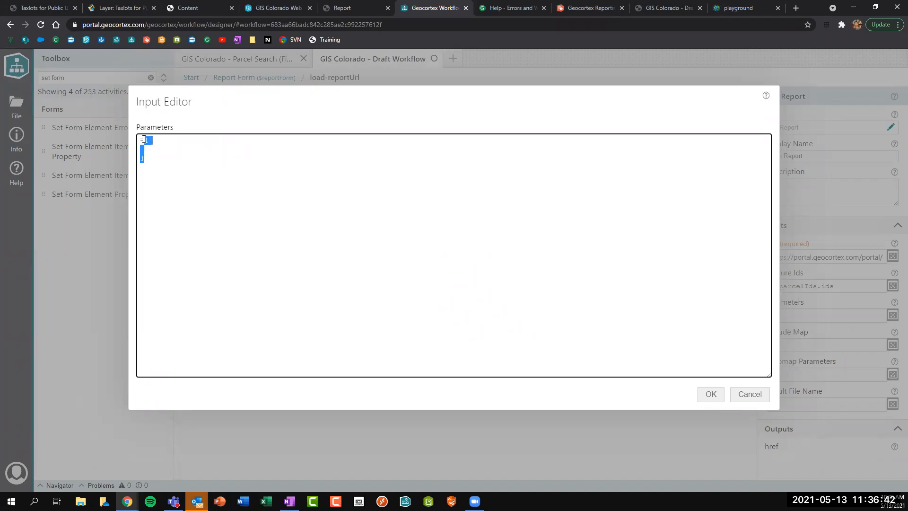
{"action": "left_click", "coordinate": [154, 139]}
Enter the entry reportTitle: $parcelForm.state.reportTitle.value inside the braces.
{"action": "type", "text": "reportTitle:"}
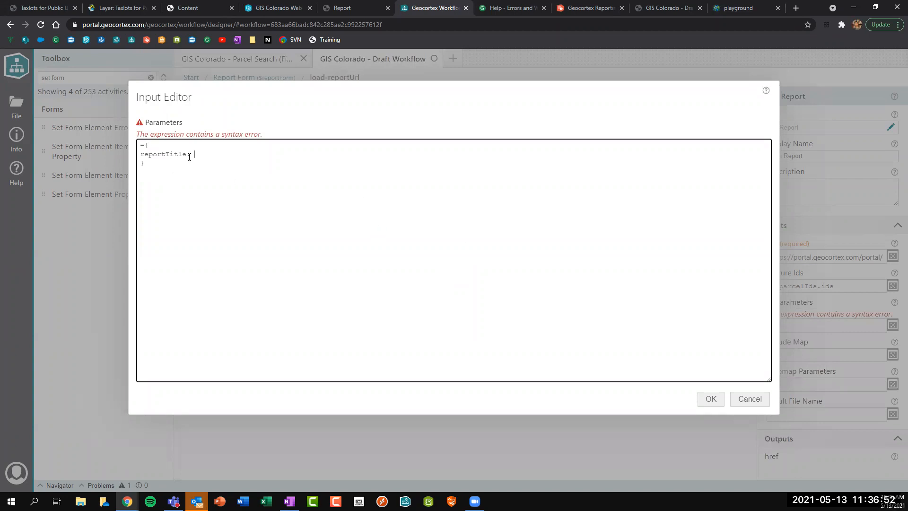
{"action": "left_click_drag", "start_coordinate": [186, 153], "coordinate": [143, 154]}
{"action": "left_click", "coordinate": [221, 154]}
{"action": "type", "text": "$"}
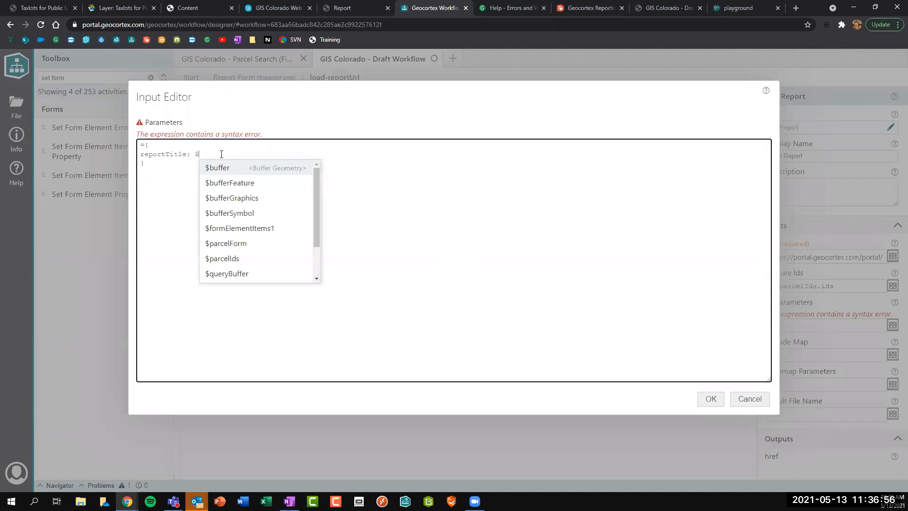
{"action": "type", "text": "rep"}
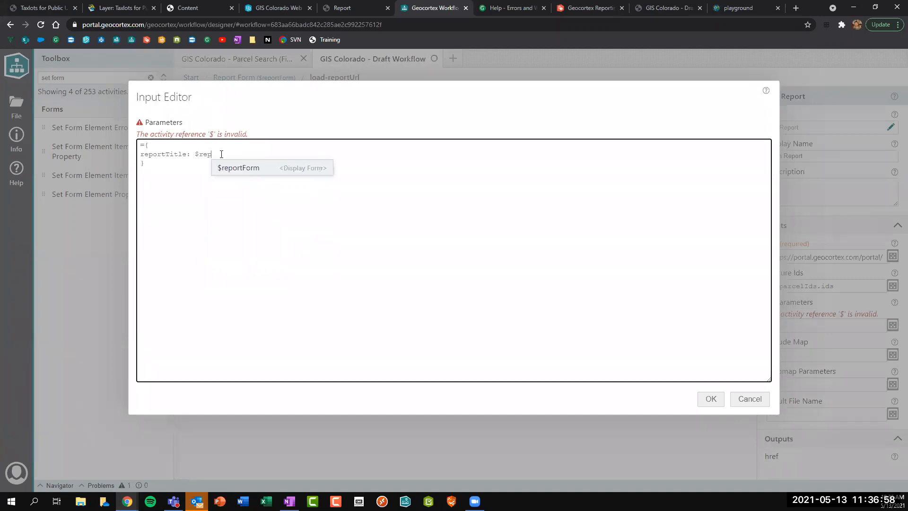
{"action": "key", "text": "BackSpace"}
{"action": "key", "text": "BackSpace"}
{"action": "key", "text": "BackSpace"}
{"action": "type", "text": "s"}
{"action": "key", "text": "BackSpace"}
{"action": "type", "text": "parcelForm"}
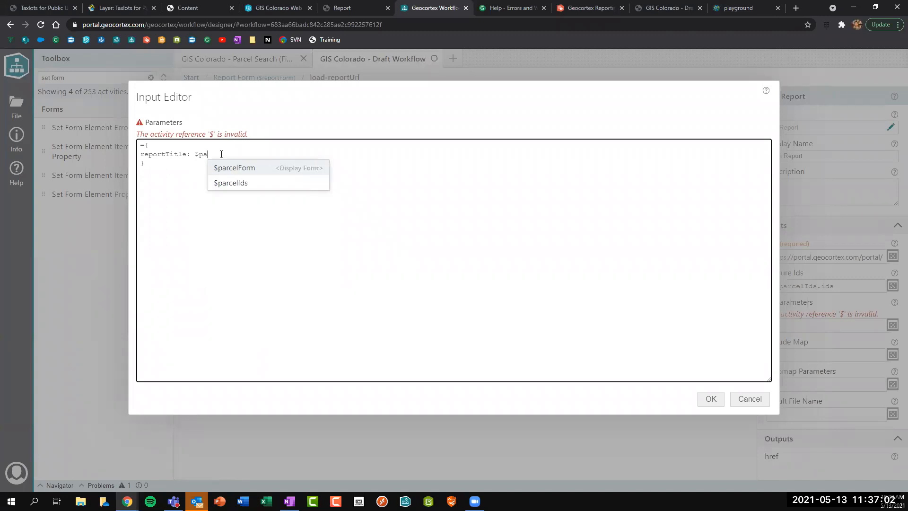
{"action": "key", "text": "Return"}
{"action": "type", "text": "."}
{"action": "key", "text": "Down"}
{"action": "key", "text": "Return"}
{"action": "type", "text": "."}
{"action": "key", "text": "Down"}
{"action": "key", "text": "Down"}
{"action": "key", "text": "Down"}
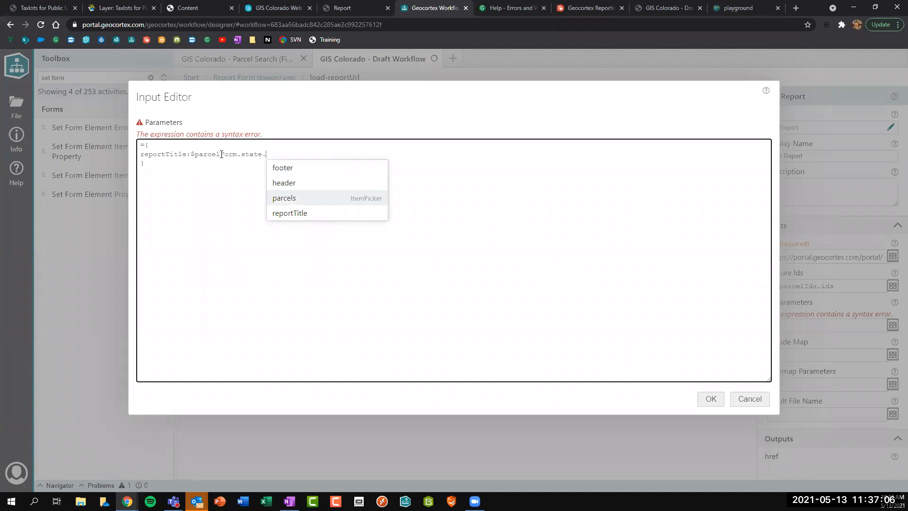
{"action": "key", "text": "Return"}
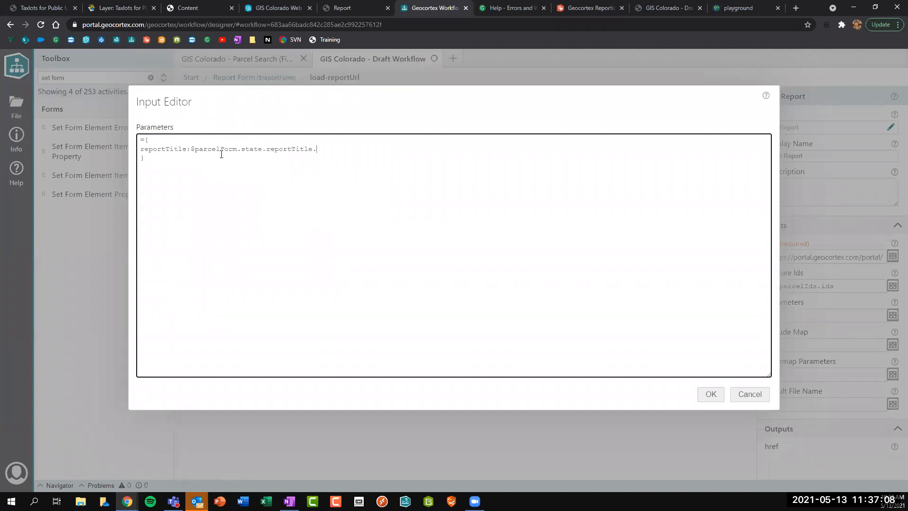
{"action": "type", "text": "."}
{"action": "key", "text": "Down"}
{"action": "key", "text": "Down"}
{"action": "key", "text": "Down"}
{"action": "key", "text": "Down"}
{"action": "key", "text": "Down"}
{"action": "key", "text": "Down"}
{"action": "key", "text": "Down"}
{"action": "key", "text": "Down"}
{"action": "key", "text": "Return"}
Duplicate the line as an otherParam entry, then delete that extra line again.
{"action": "left_click", "coordinate": [190, 150]}
{"action": "left_click_drag", "start_coordinate": [140, 149], "coordinate": [343, 150]}
{"action": "key", "text": "ctrl+c"}
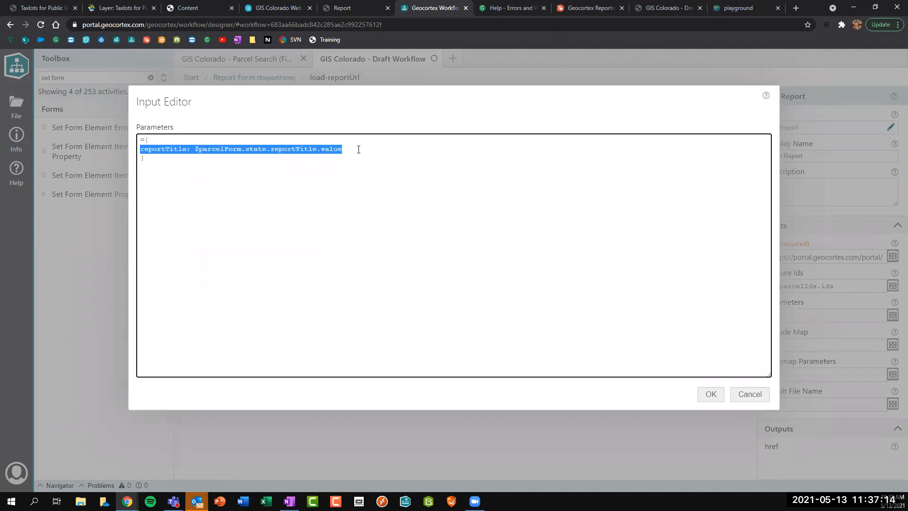
{"action": "left_click", "coordinate": [357, 149]}
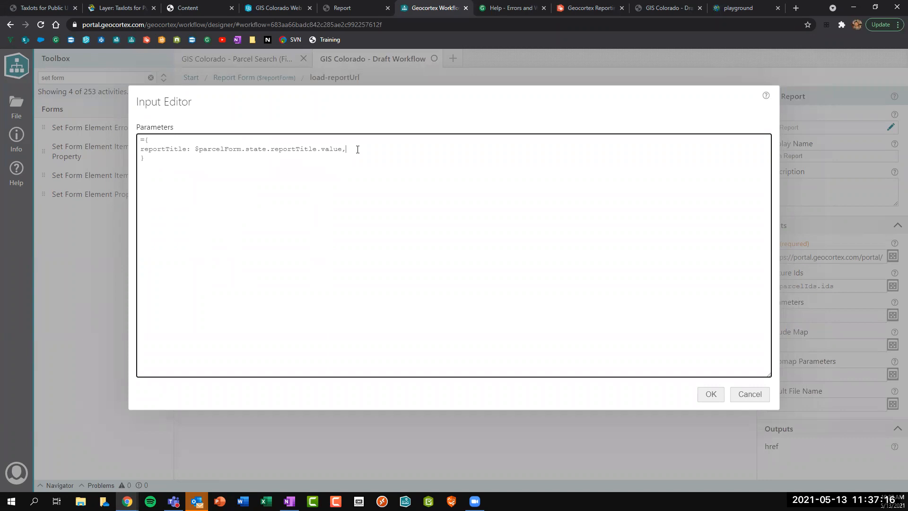
{"action": "key", "text": "ctrl+v"}
{"action": "left_click_drag", "start_coordinate": [187, 160], "coordinate": [139, 159]}
{"action": "type", "text": "otherPara"}
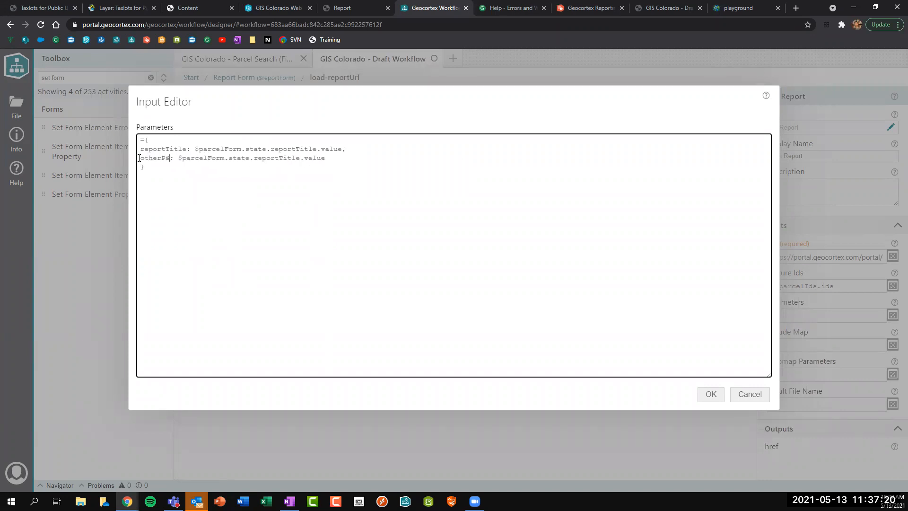
{"action": "type", "text": "m"}
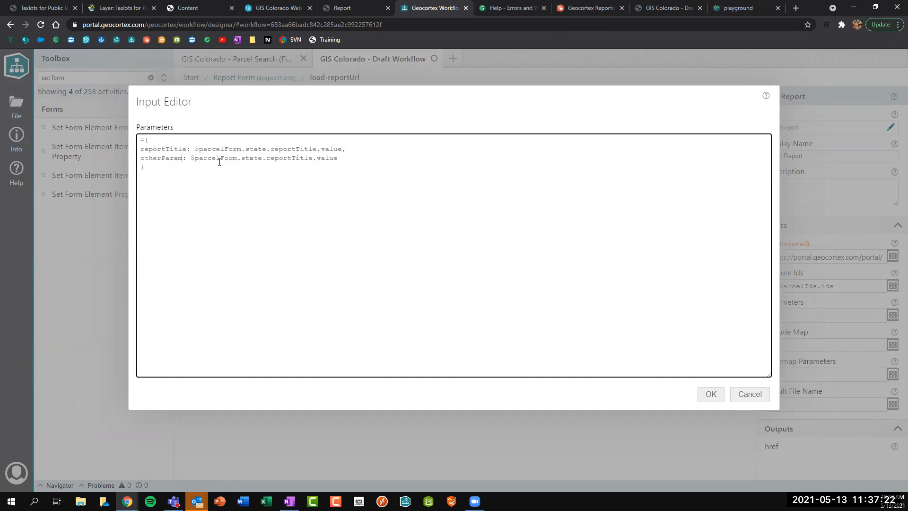
{"action": "left_click_drag", "start_coordinate": [356, 158], "coordinate": [344, 148]}
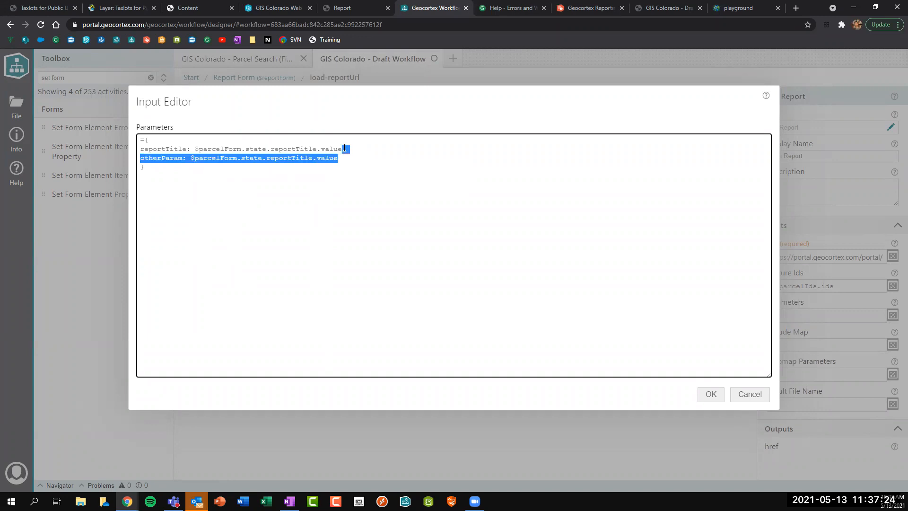
{"action": "key", "text": "BackSpace"}
{"action": "left_click", "coordinate": [198, 159]}
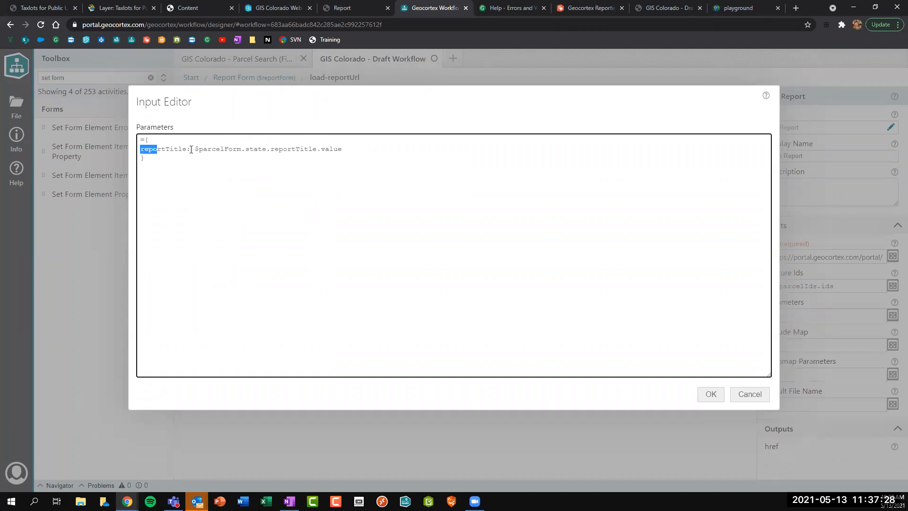
Copy the reportTitle key name to the clipboard.
{"action": "left_click_drag", "start_coordinate": [141, 149], "coordinate": [345, 151]}
{"action": "left_click", "coordinate": [195, 150]}
{"action": "left_click_drag", "start_coordinate": [187, 148], "coordinate": [139, 150]}
{"action": "right_click", "coordinate": [165, 151]}
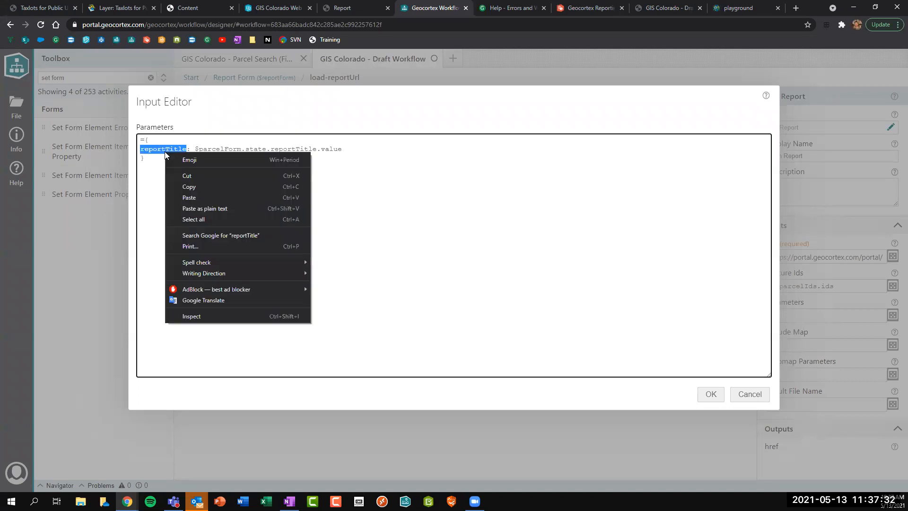
{"action": "left_click", "coordinate": [194, 191]}
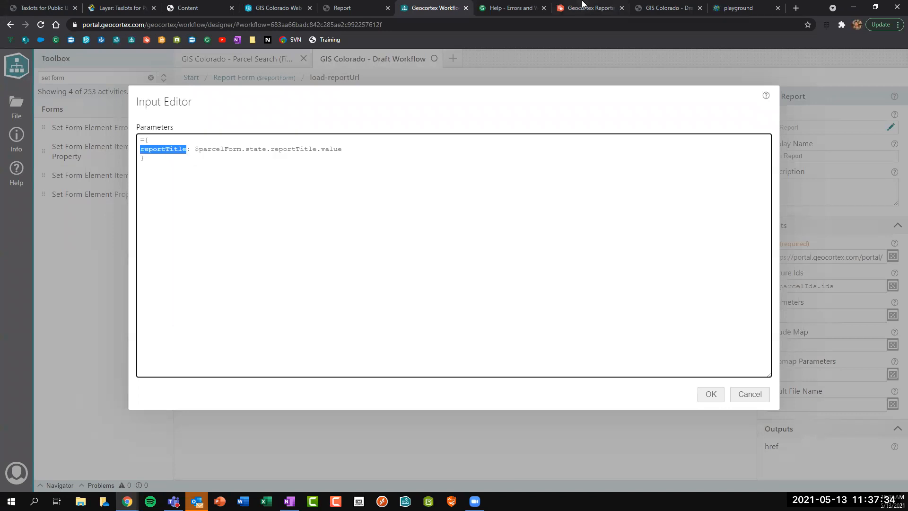
{"action": "left_click", "coordinate": [581, 8]}
Confirm reportTitle is listed under the template's Parameters, then apply and save the workflow's Parameters expression.
{"action": "left_click", "coordinate": [895, 108]}
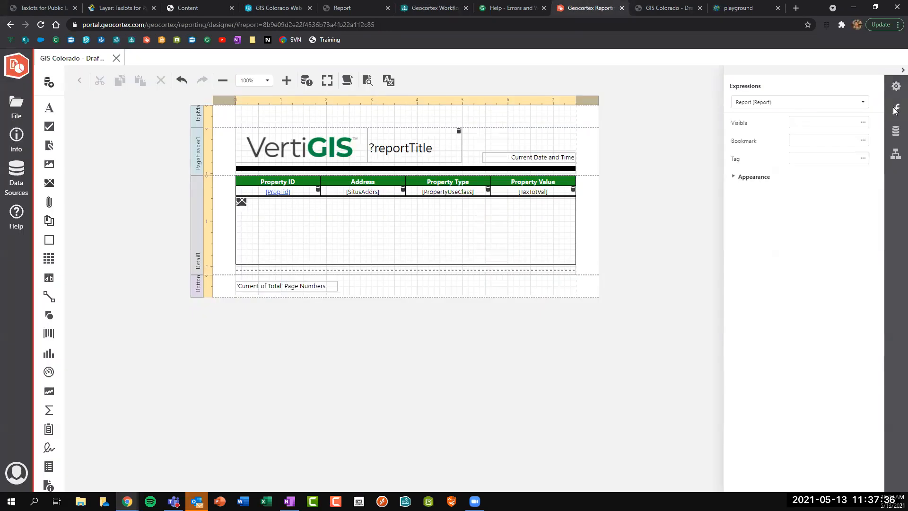
{"action": "left_click", "coordinate": [895, 131]}
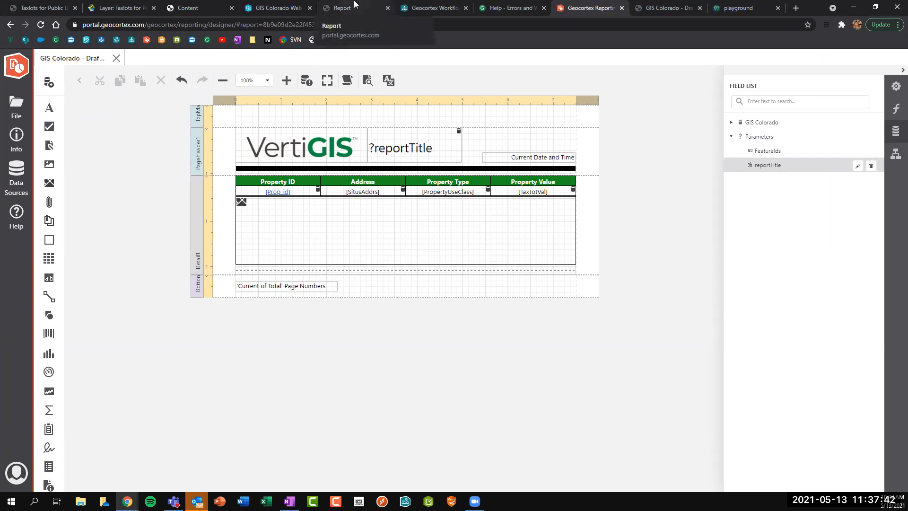
{"action": "left_click", "coordinate": [433, 8]}
{"action": "left_click", "coordinate": [702, 396]}
{"action": "key", "text": "ctrl+s"}
In the GIS Colorado app, run a buffer parcel search from a point at Grant St and W 17th St.
{"action": "left_click", "coordinate": [289, 9]}
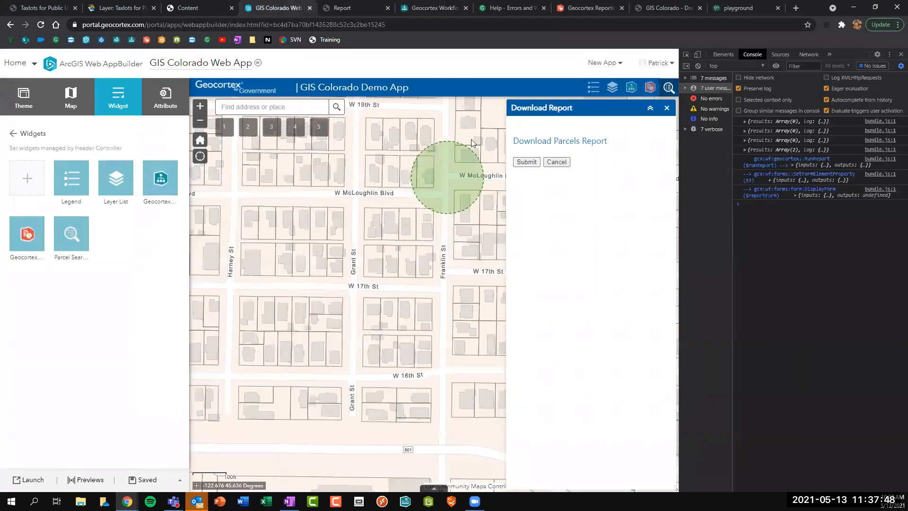
{"action": "left_click", "coordinate": [669, 89]}
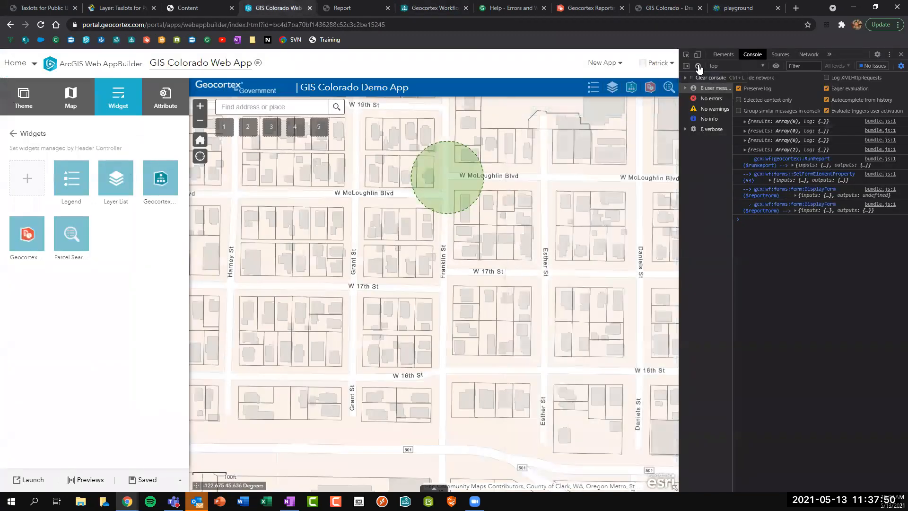
{"action": "left_click", "coordinate": [668, 89]}
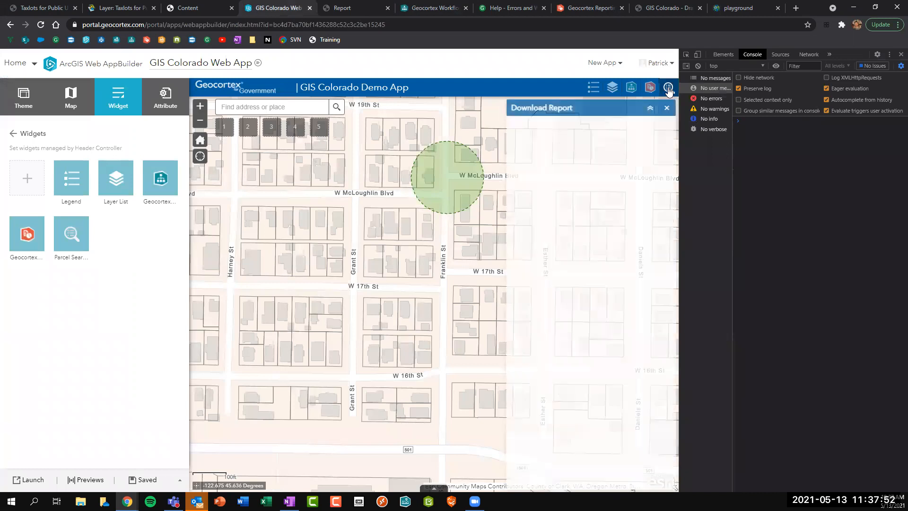
{"action": "left_click", "coordinate": [561, 171]}
{"action": "left_click", "coordinate": [356, 276]}
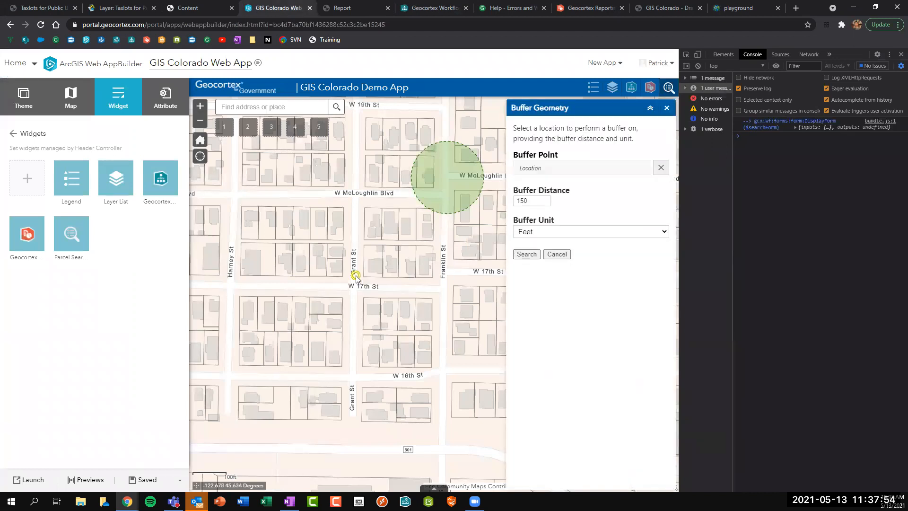
{"action": "left_click", "coordinate": [526, 255]}
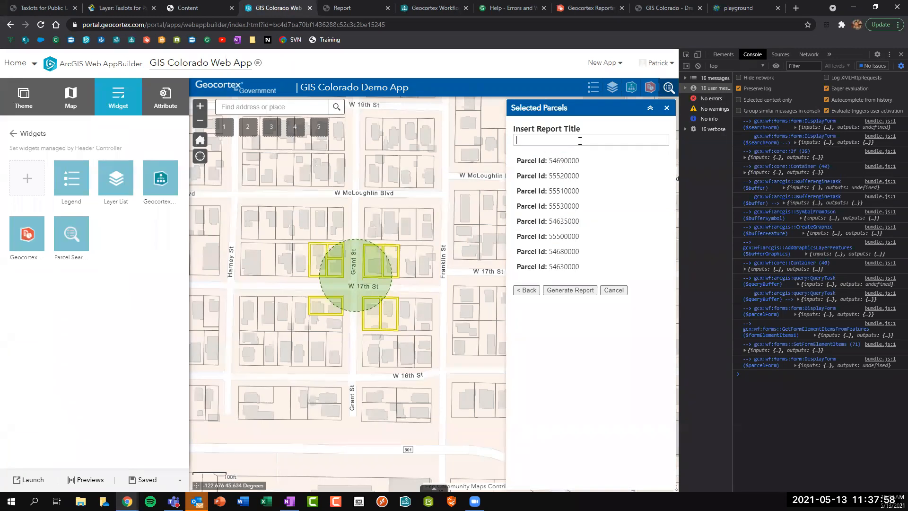
Cancel the parcel form, set the buffer distance to 50, and rerun the search from a new point.
{"action": "type", "text": "P"}
{"action": "type", "text": "GIS Colorado "}
{"action": "type", "text": "Report"}
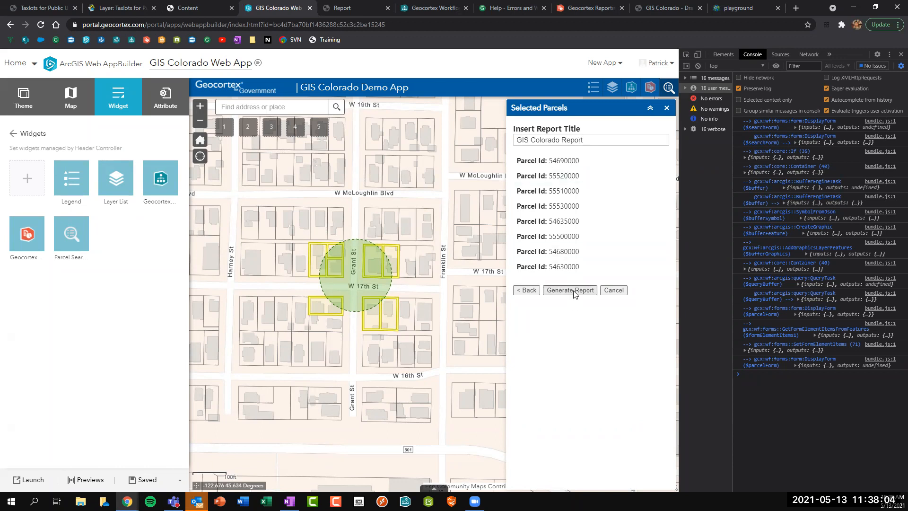
{"action": "left_click", "coordinate": [614, 290]}
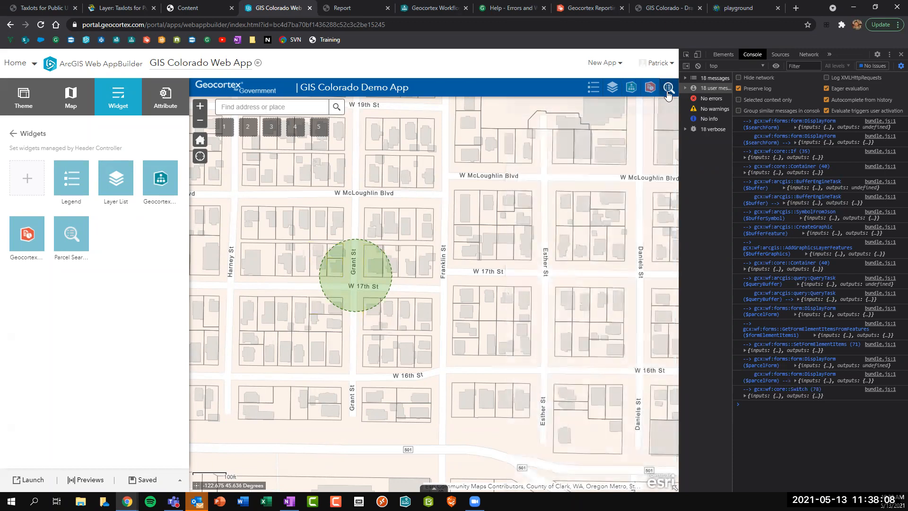
{"action": "double_click", "coordinate": [522, 201]}
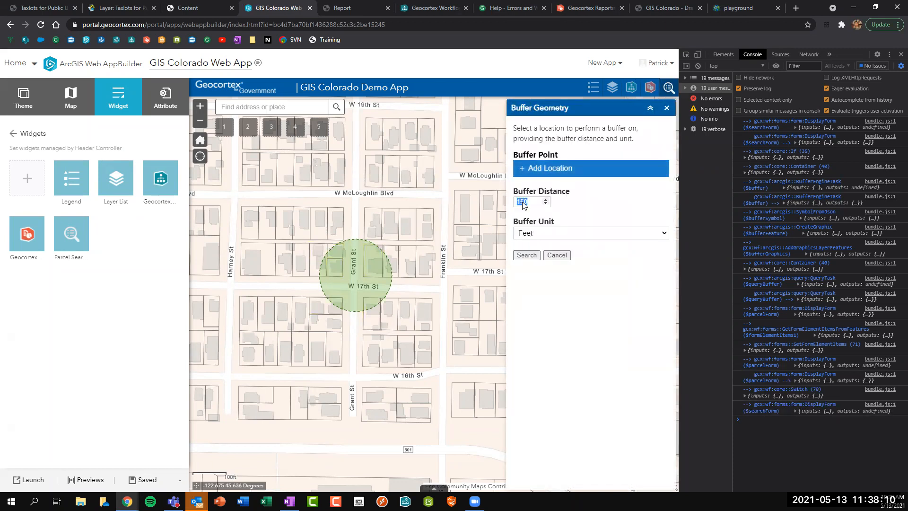
{"action": "type", "text": "50"}
{"action": "left_click", "coordinate": [546, 176]}
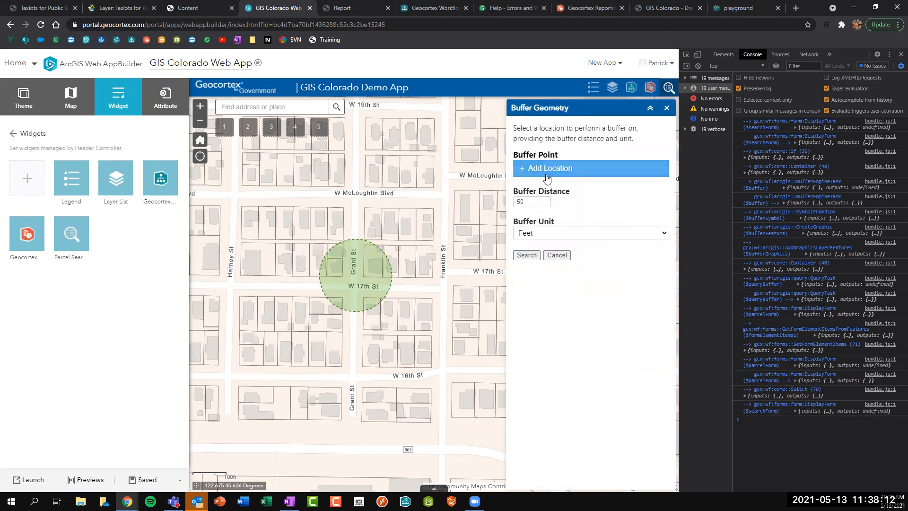
{"action": "left_click", "coordinate": [447, 139]}
{"action": "left_click", "coordinate": [531, 254]}
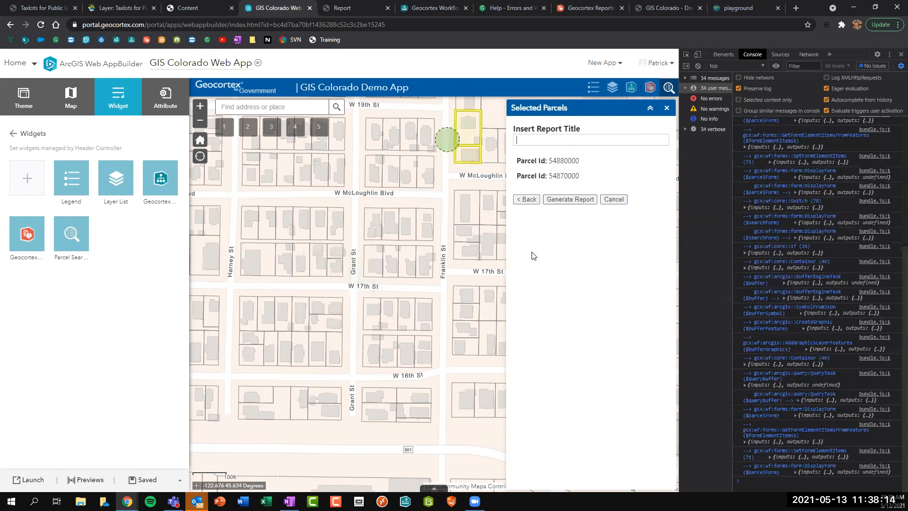
Generate the report for the two parcels titled 'GIS Colorado Report'.
{"action": "left_click", "coordinate": [546, 139]}
{"action": "type", "text": "GIS Colorado Report"}
{"action": "left_click", "coordinate": [570, 201]}
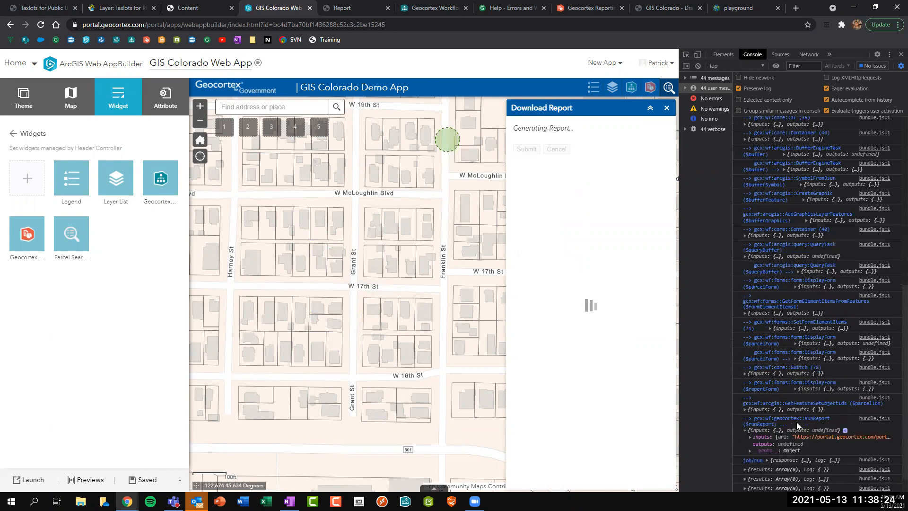
Check the RunReport featureIds and reportTitle values in the console, then open the generated PDF.
{"action": "left_click", "coordinate": [807, 425]}
{"action": "left_click", "coordinate": [770, 437]}
{"action": "scroll", "coordinate": [792, 423], "scroll_direction": "down", "scroll_amount": 1}
{"action": "left_click", "coordinate": [765, 399]}
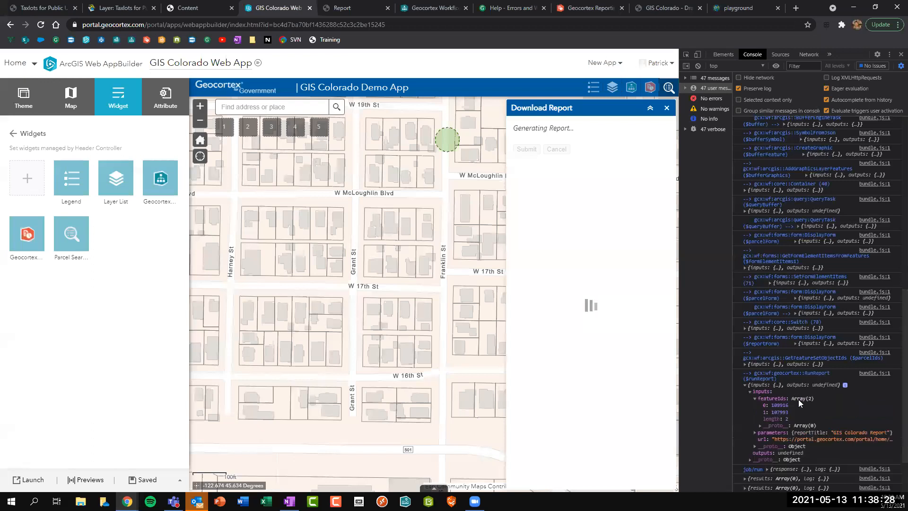
{"action": "left_click", "coordinate": [768, 433]}
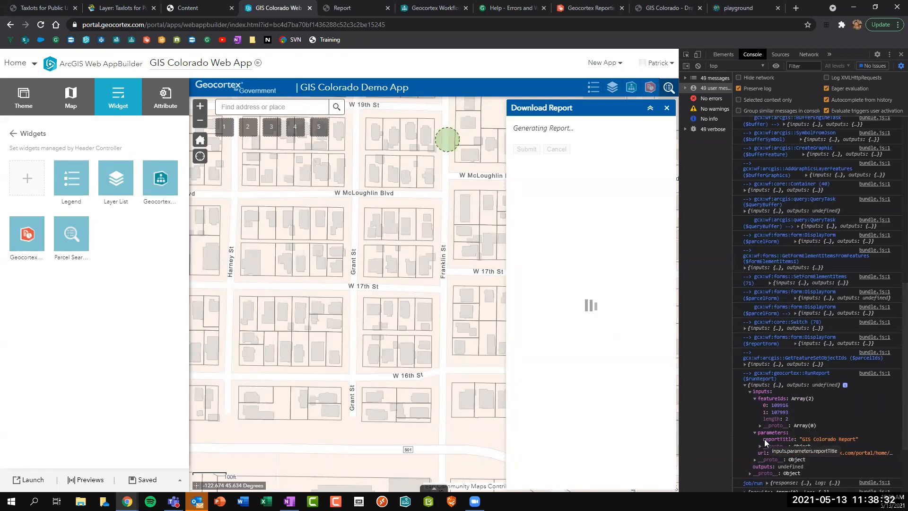
{"action": "left_click_drag", "start_coordinate": [764, 439], "coordinate": [855, 438]}
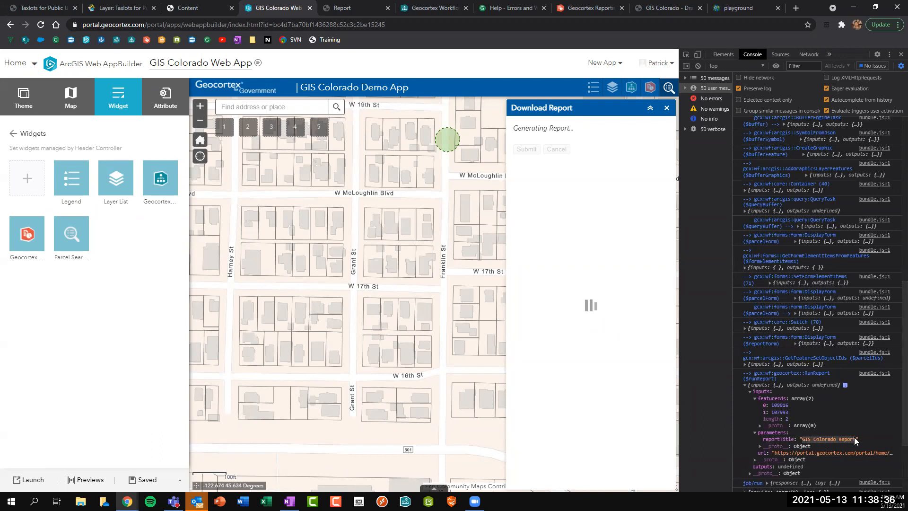
{"action": "left_click", "coordinate": [555, 129]}
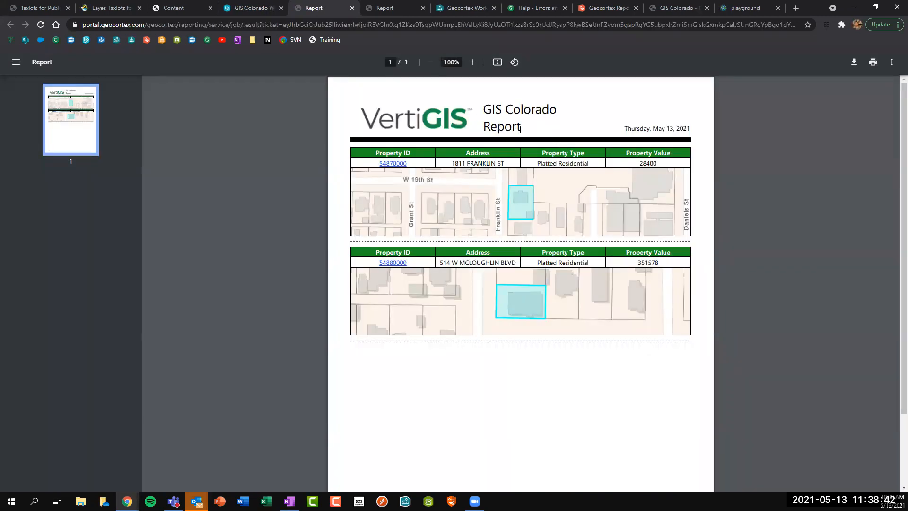
In the Reporting designer, widen the reportTitle label so longer titles fit.
{"action": "left_click", "coordinate": [607, 8]}
{"action": "left_click", "coordinate": [406, 151]}
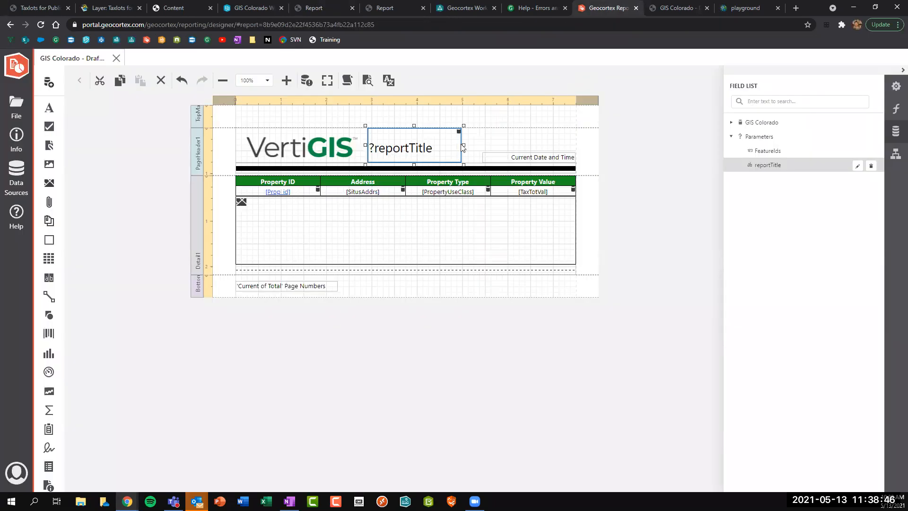
{"action": "left_click_drag", "start_coordinate": [464, 145], "coordinate": [483, 146]}
Return to the GIS Colorado Report PDF and check its 'GIS Colorado Report' header title.
{"action": "left_click", "coordinate": [475, 7]}
{"action": "left_click", "coordinate": [385, 6]}
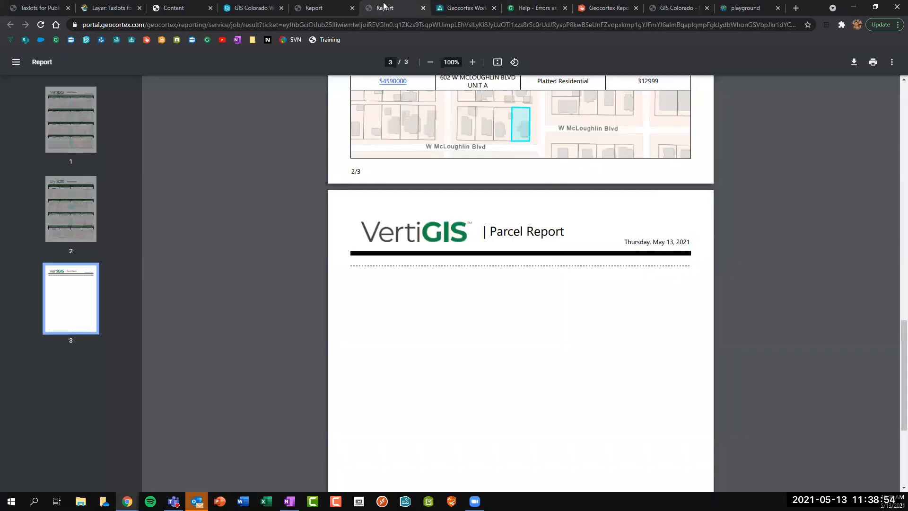
{"action": "left_click", "coordinate": [675, 7]}
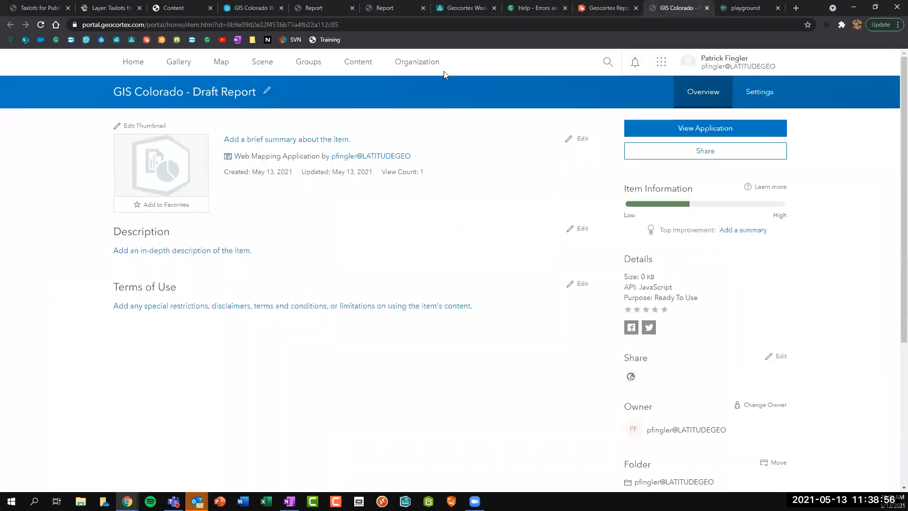
{"action": "left_click", "coordinate": [319, 8]}
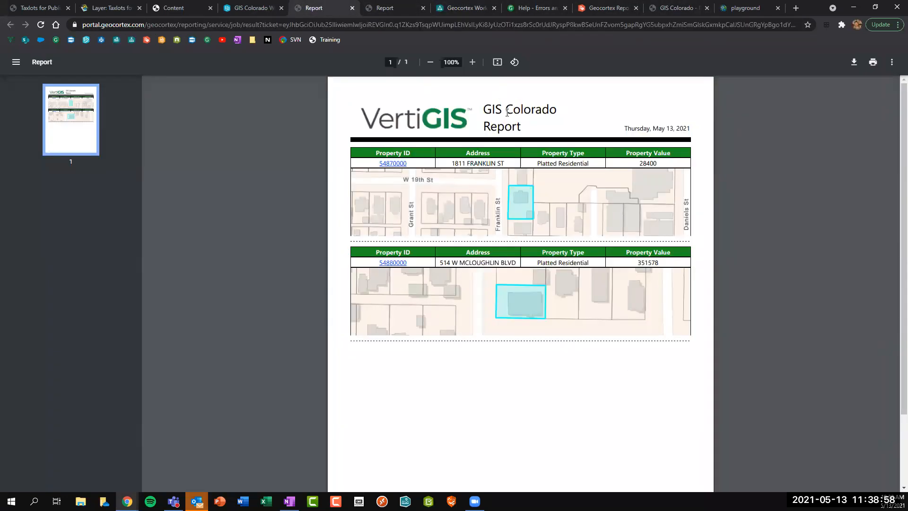
{"action": "left_click_drag", "start_coordinate": [487, 110], "coordinate": [525, 126]}
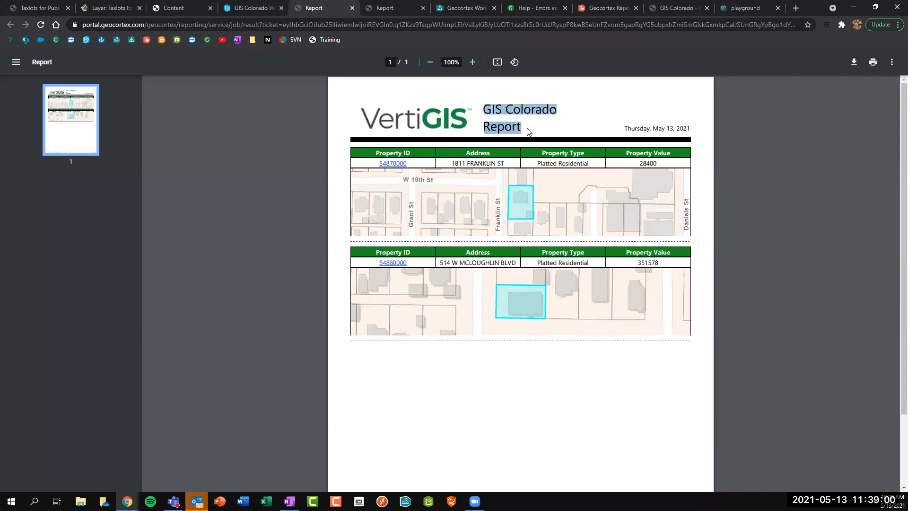
{"action": "left_click", "coordinate": [528, 131]}
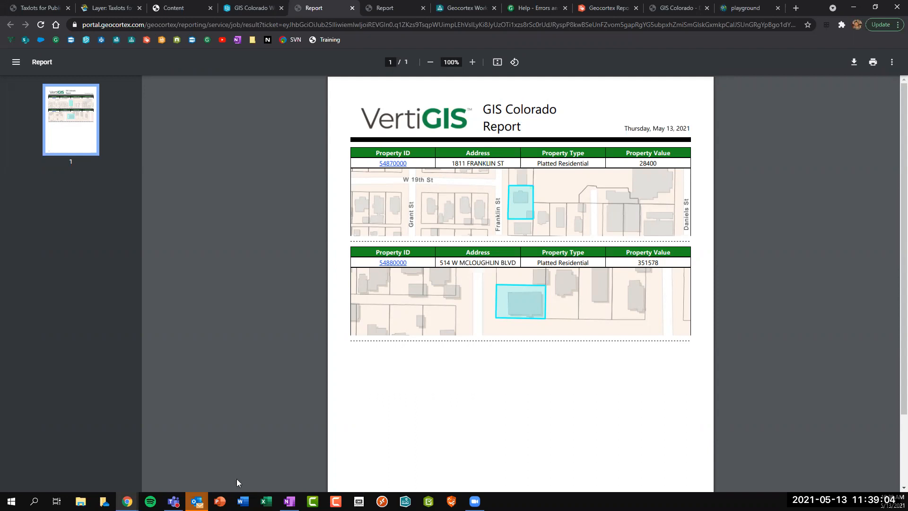
{"action": "left_click", "coordinate": [474, 501]}
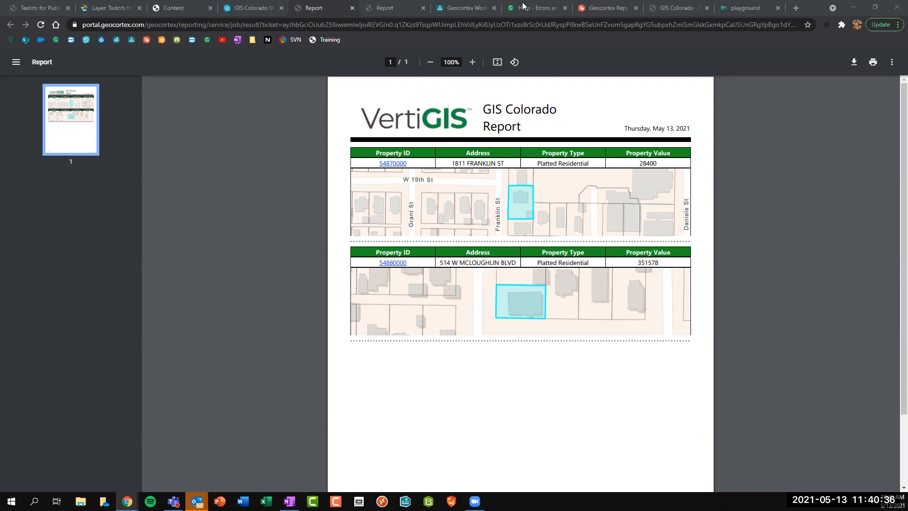
Leave the Report Form layout for the main Draft Workflow diagram and pan to show it fully.
{"action": "left_click", "coordinate": [457, 7]}
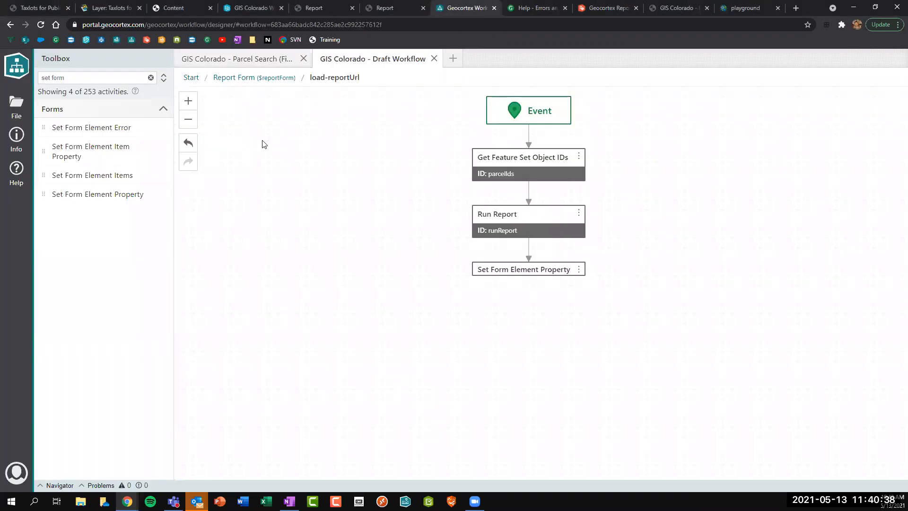
{"action": "left_click", "coordinate": [267, 79]}
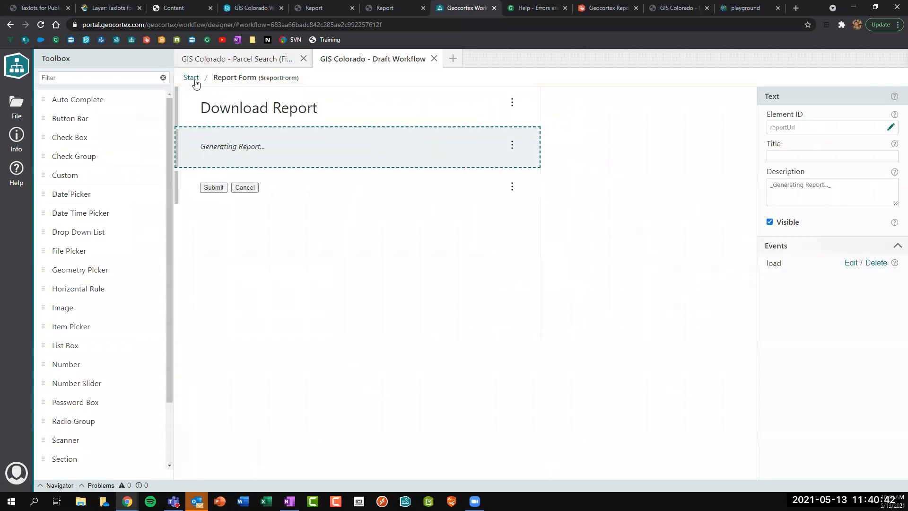
{"action": "left_click", "coordinate": [192, 80]}
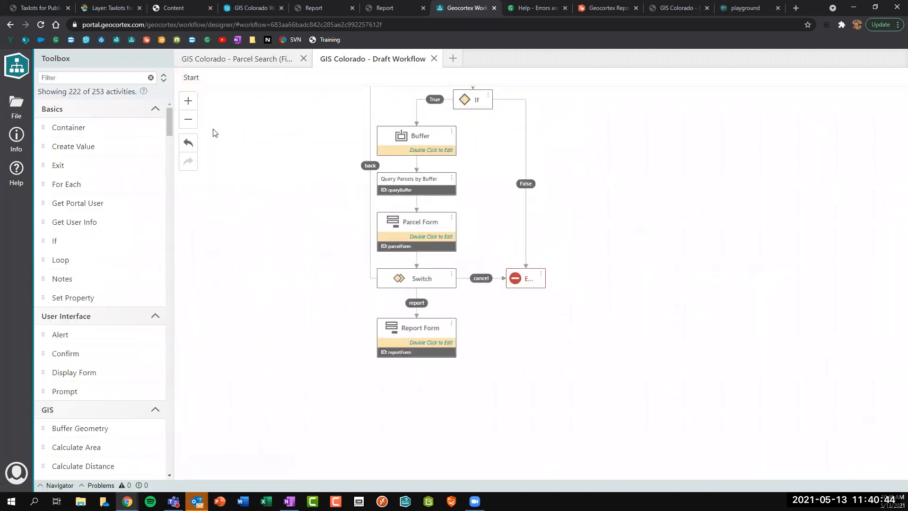
{"action": "left_click_drag", "start_coordinate": [508, 226], "coordinate": [612, 289]}
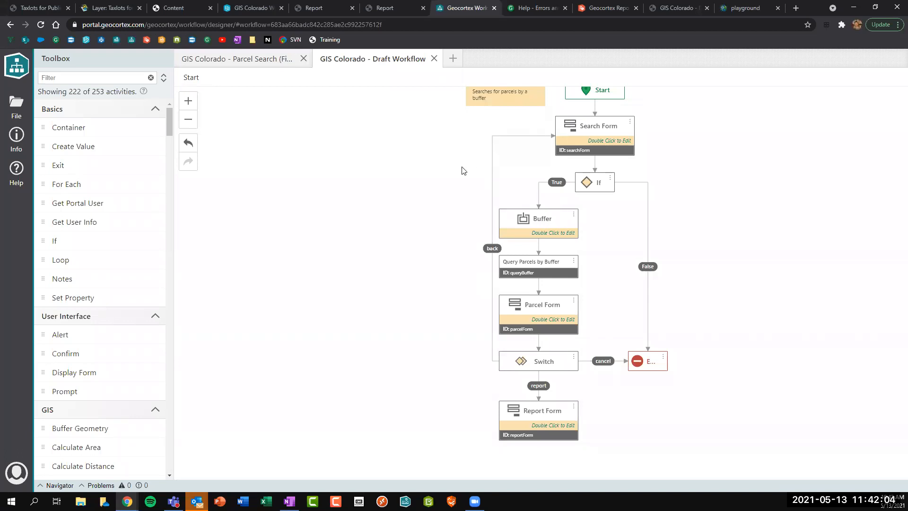
{"action": "left_click_drag", "start_coordinate": [462, 157], "coordinate": [457, 201]}
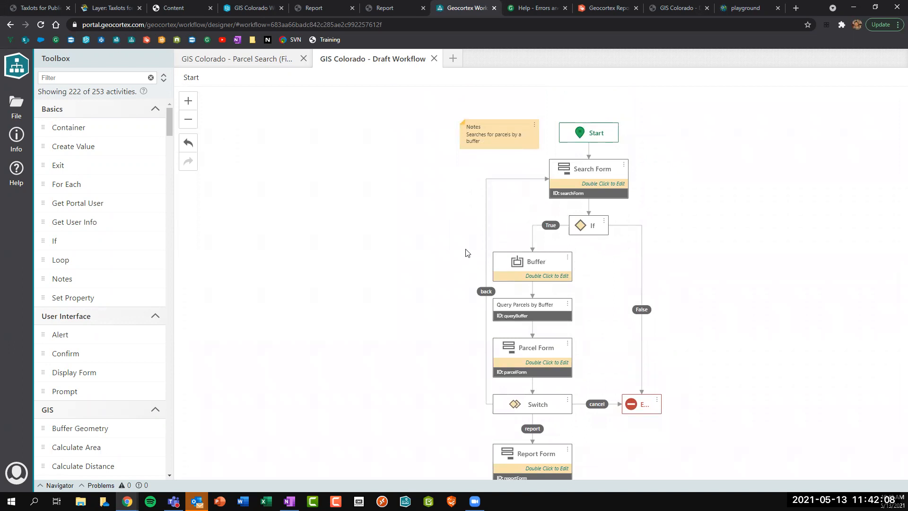
{"action": "left_click_drag", "start_coordinate": [466, 254], "coordinate": [469, 231]}
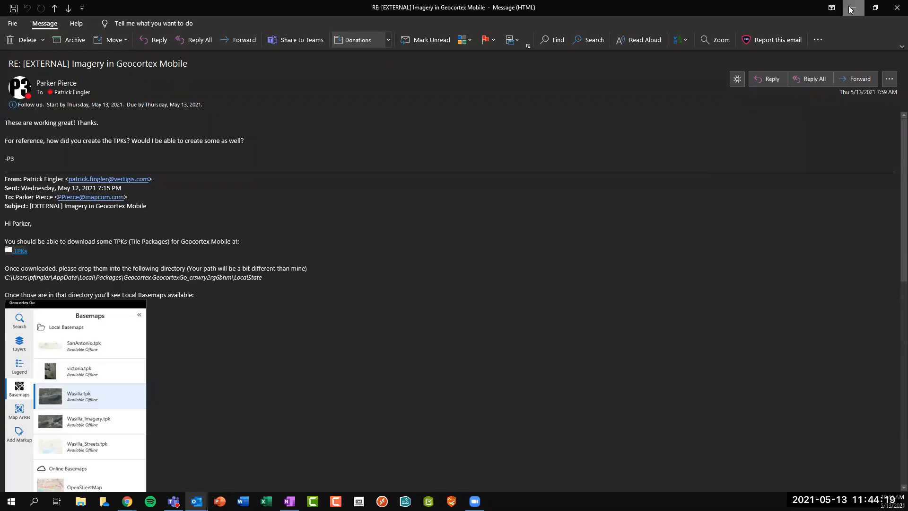
Minimize the ArcGIS Online account email, including when it reopens, to reveal the workflow designer.
{"action": "left_click", "coordinate": [851, 8]}
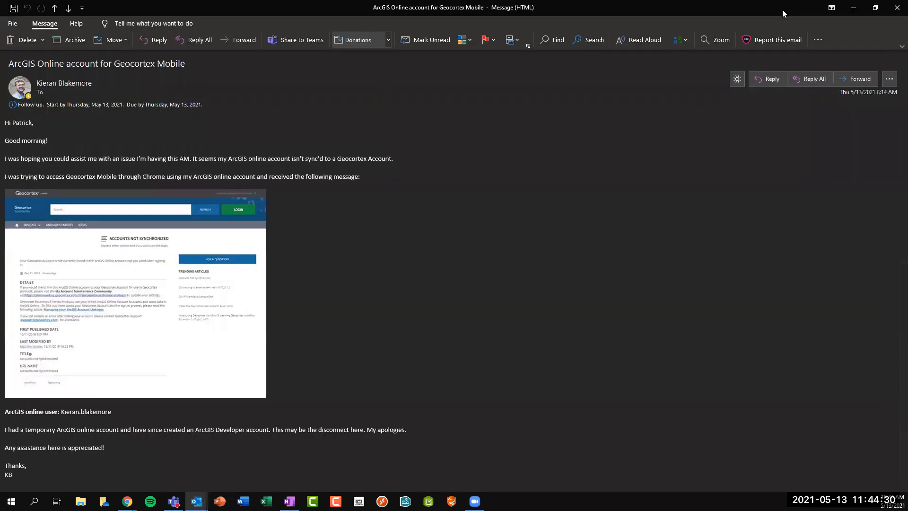
{"action": "left_click", "coordinate": [855, 7]}
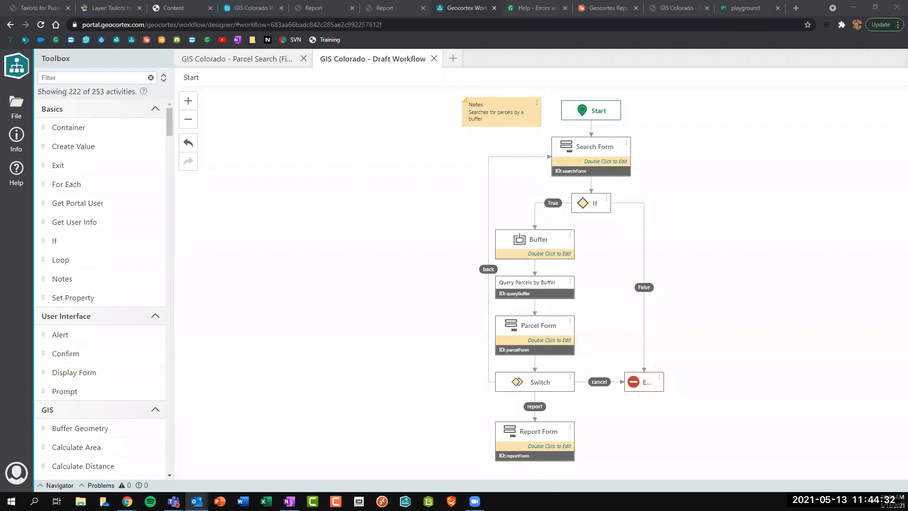
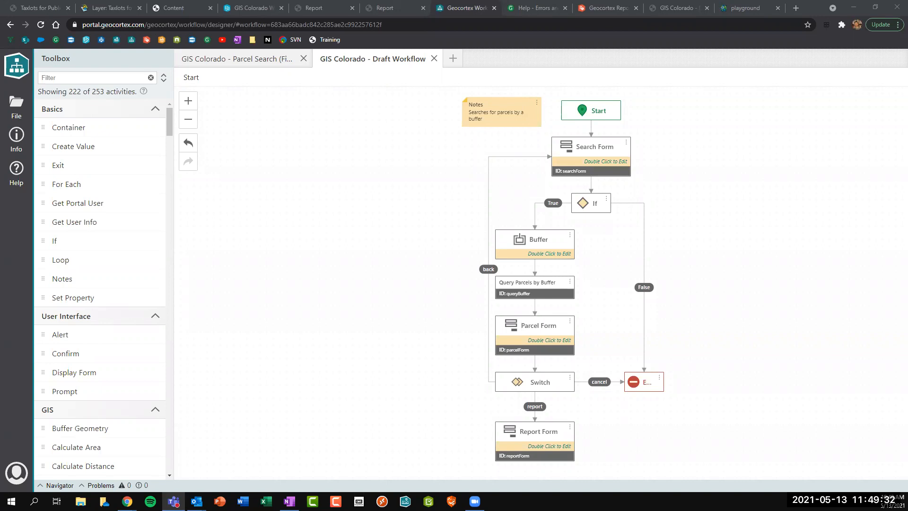
Switch back to the browser and open a new blank tab for the Permit Metric Map App.
{"action": "key", "text": "alt+Tab"}
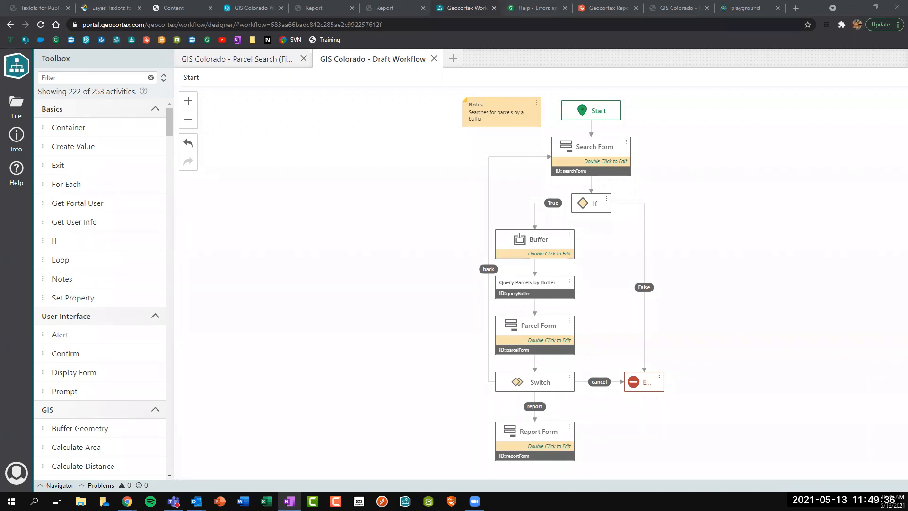
{"action": "left_click", "coordinate": [796, 8]}
Load the pasted [BETA] PDX Permit Metric Map App address, then bring the Symbol Playground tab forward.
{"action": "key", "text": "ctrl+v"}
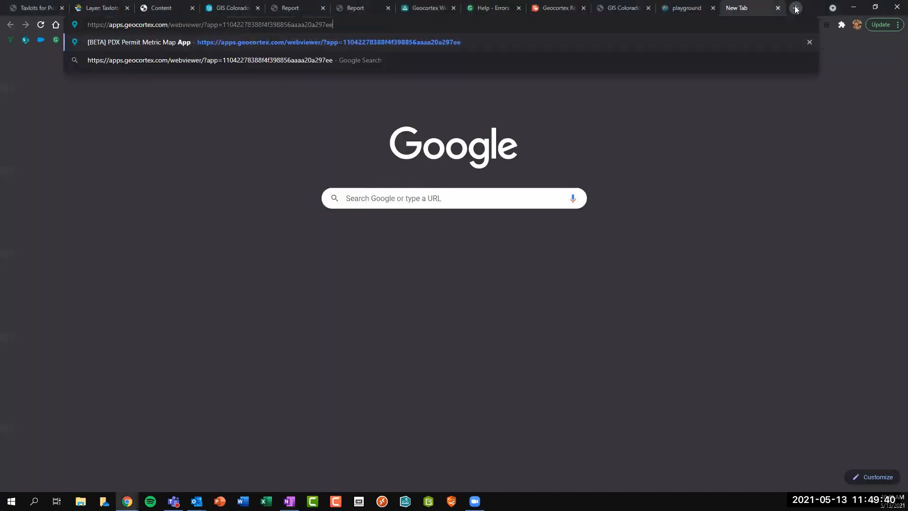
{"action": "key", "text": "Return"}
{"action": "left_click", "coordinate": [691, 8]}
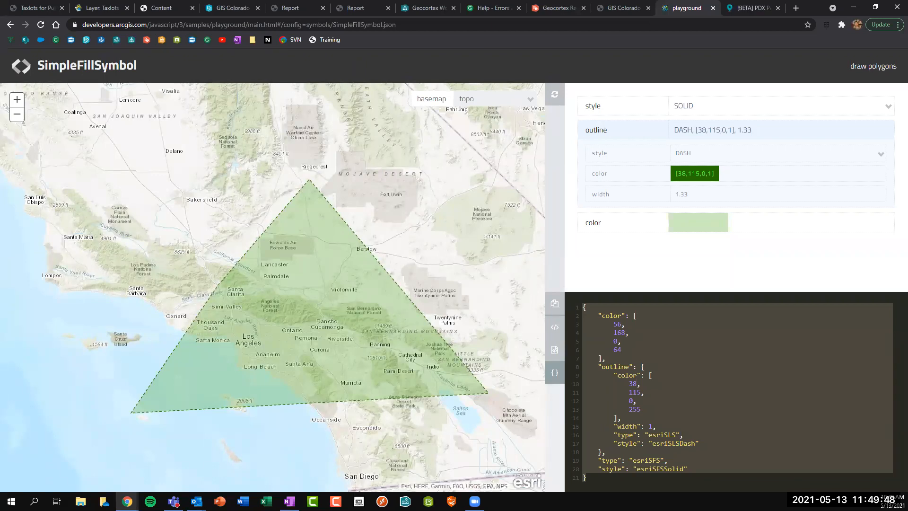
{"action": "key", "text": "alt+Tab"}
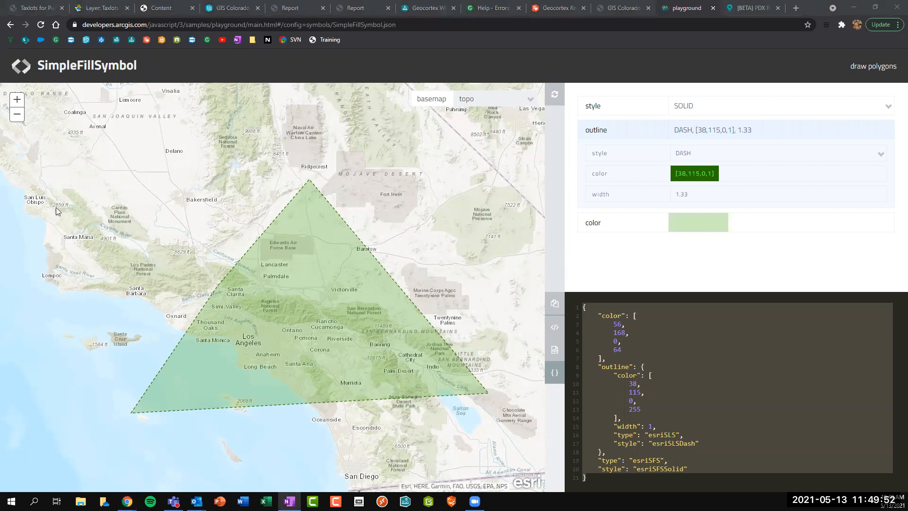
Load the pasted NCC Interactive Trail Map address in another new tab.
{"action": "left_click", "coordinate": [798, 9]}
{"action": "type", "text": "https://ncc-ccn.gc.ca/places/trail-map?activity=Classic_Skiing&difficultyEasy=false&difficultyMedium=false&difficultyHard=false&lengthShort=false&lengthMedium=false&lengthLong=false&trail=21"}
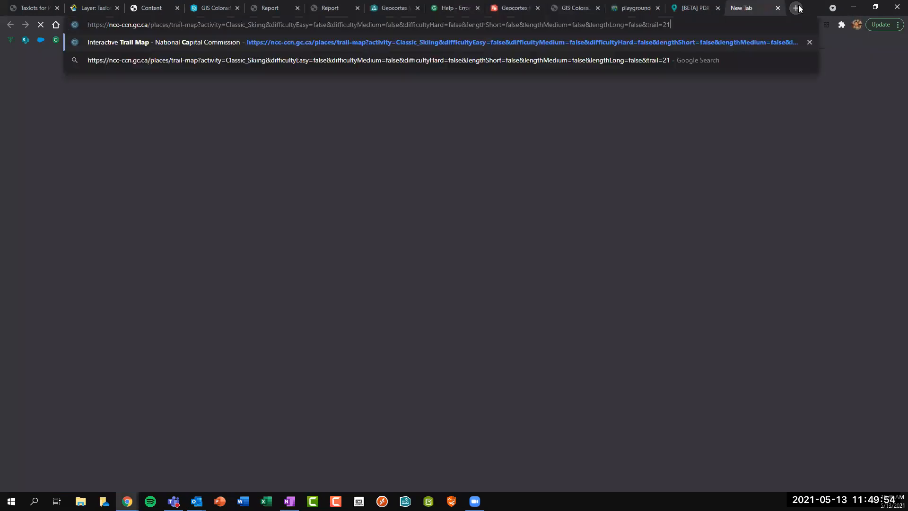
{"action": "key", "text": "Return"}
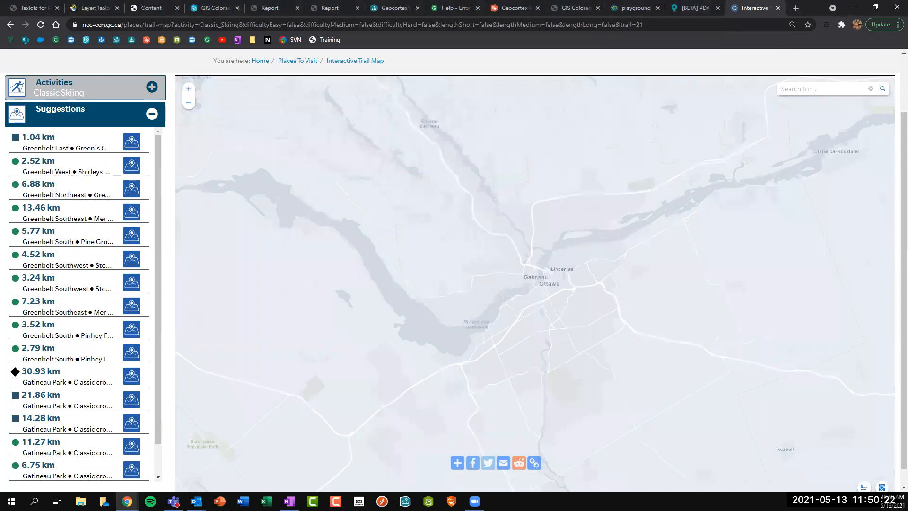
{"action": "key", "text": "alt+Tab"}
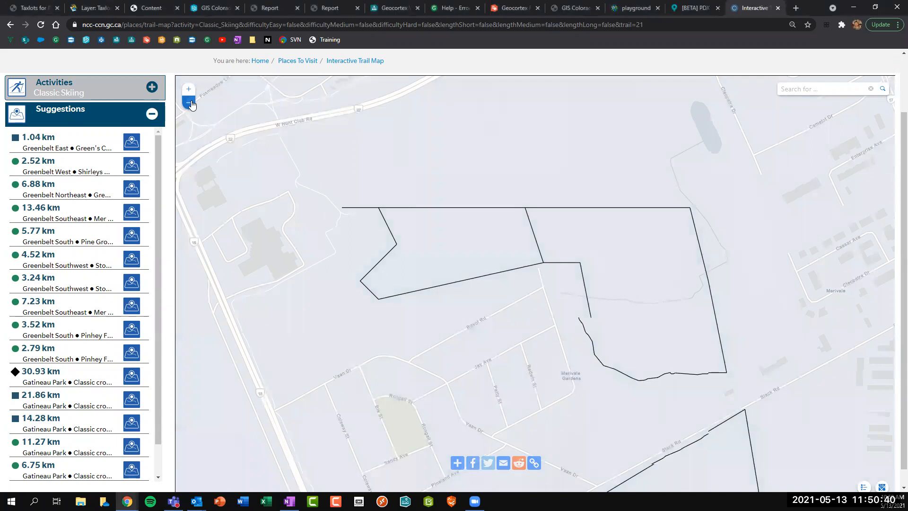
Zoom the trail map out four levels until Ottawa and Gatineau appear, then return to the Permit Metric app.
{"action": "left_click", "coordinate": [189, 103]}
{"action": "left_click", "coordinate": [191, 104]}
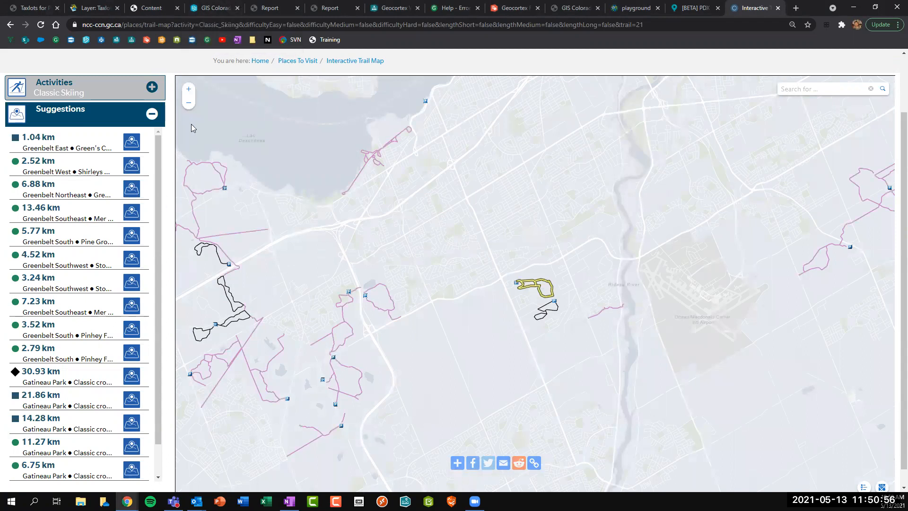
{"action": "left_click", "coordinate": [189, 104]}
{"action": "left_click", "coordinate": [189, 105]}
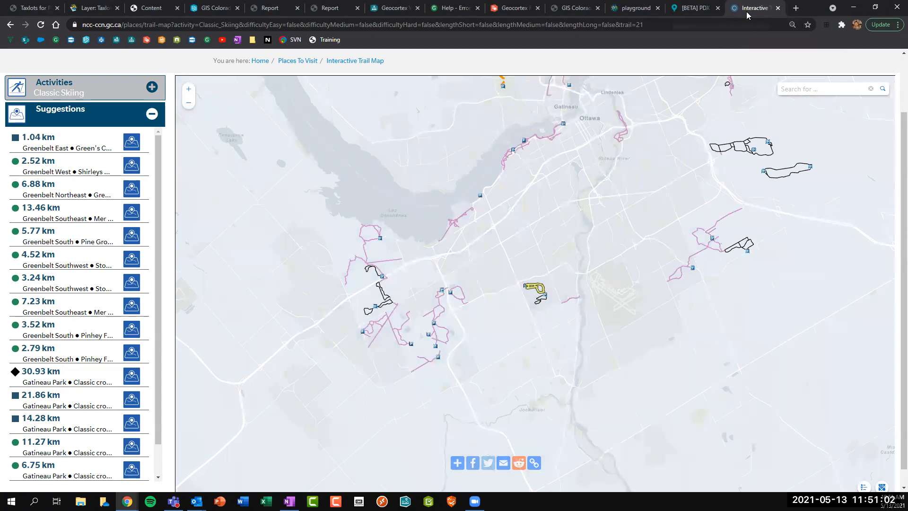
{"action": "left_click", "coordinate": [692, 8]}
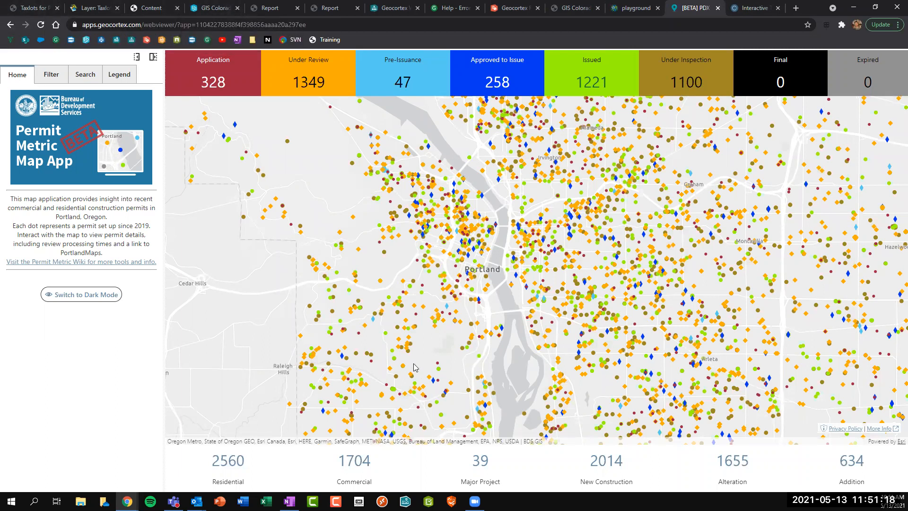
Scroll-zoom into downtown Portland so counts read 79 Application, 257 Under Review, 397 Issued.
{"action": "scroll", "coordinate": [413, 367], "scroll_direction": "up", "scroll_amount": 1}
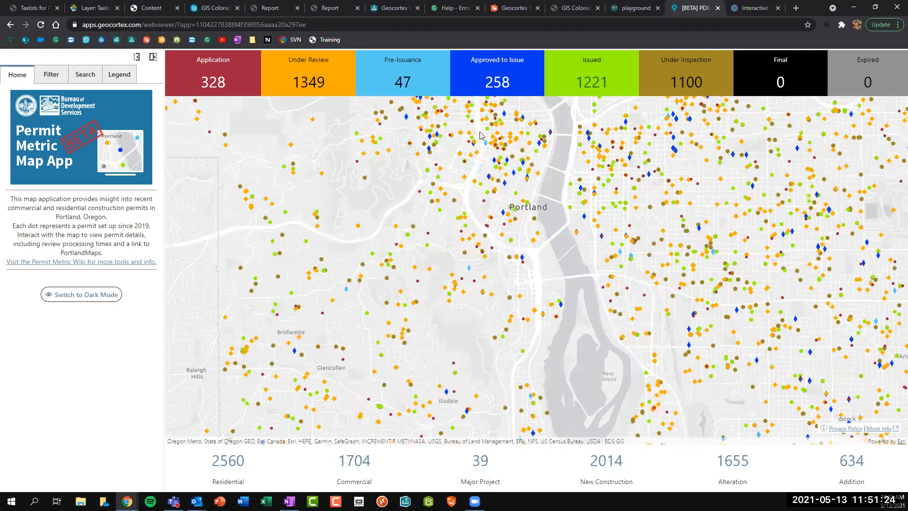
{"action": "scroll", "coordinate": [480, 136], "scroll_direction": "up", "scroll_amount": 1}
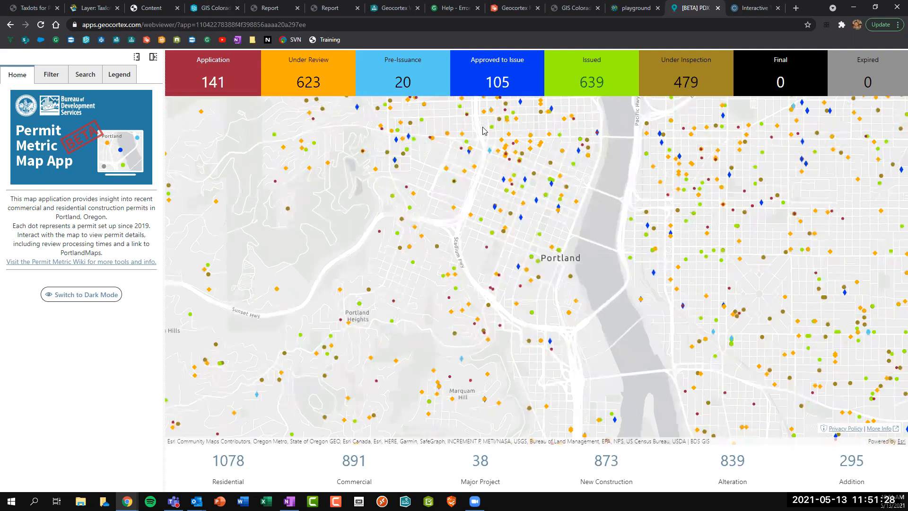
On the GIS Colorado Web AppBuilder page, close the Download Report dialog and clear the console log.
{"action": "left_click", "coordinate": [215, 8]}
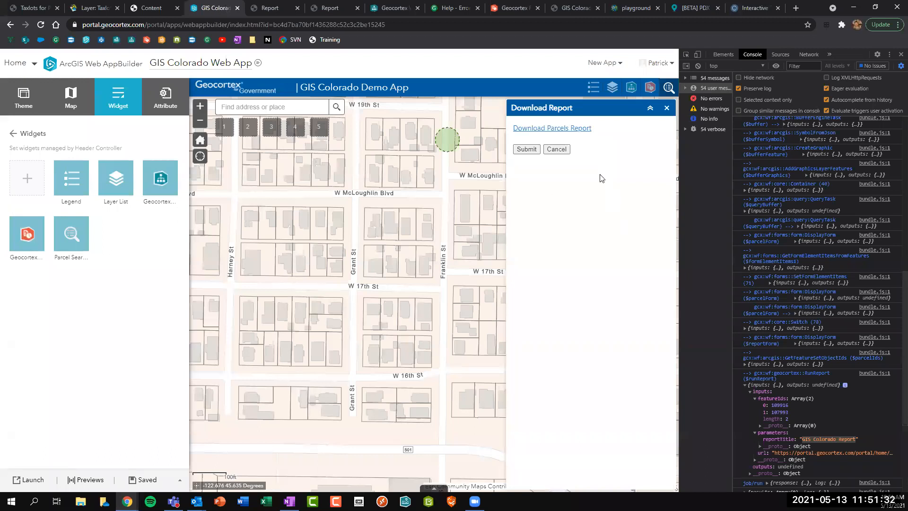
{"action": "left_click", "coordinate": [556, 149]}
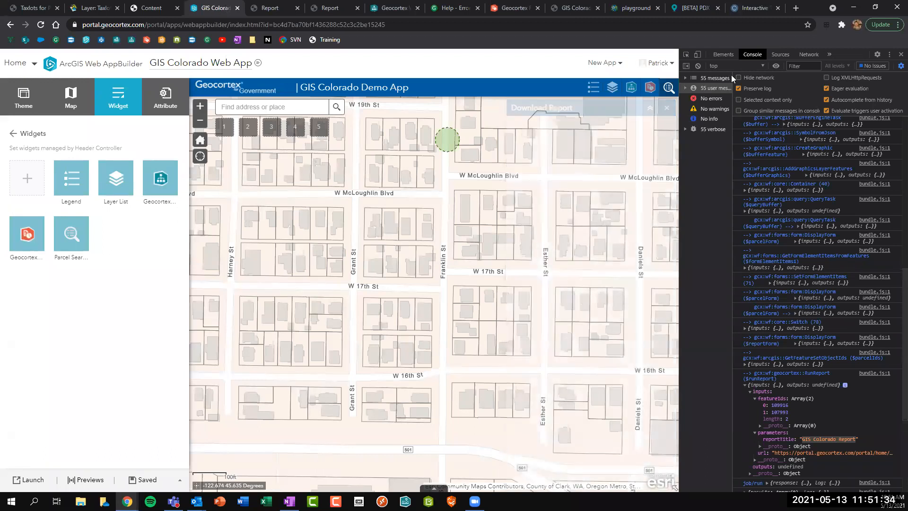
{"action": "left_click", "coordinate": [698, 67]}
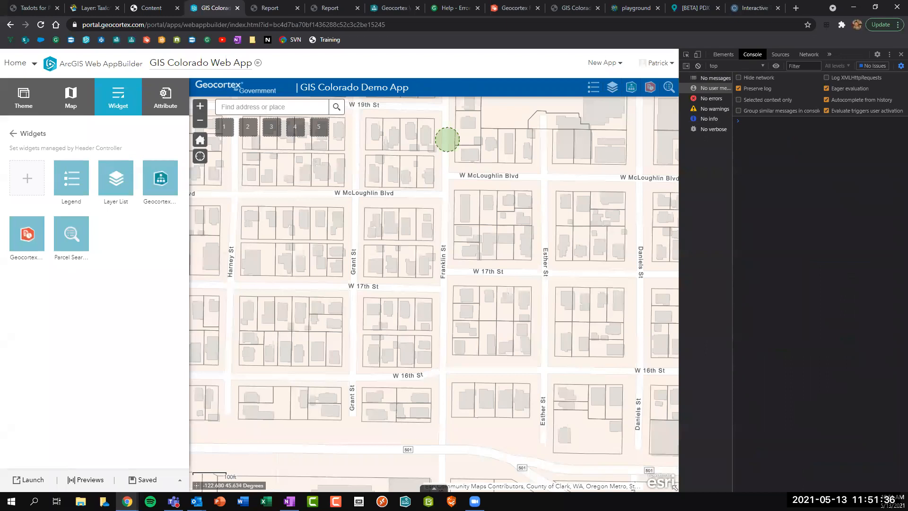
{"action": "left_click", "coordinate": [156, 9]}
{"action": "left_click", "coordinate": [206, 6]}
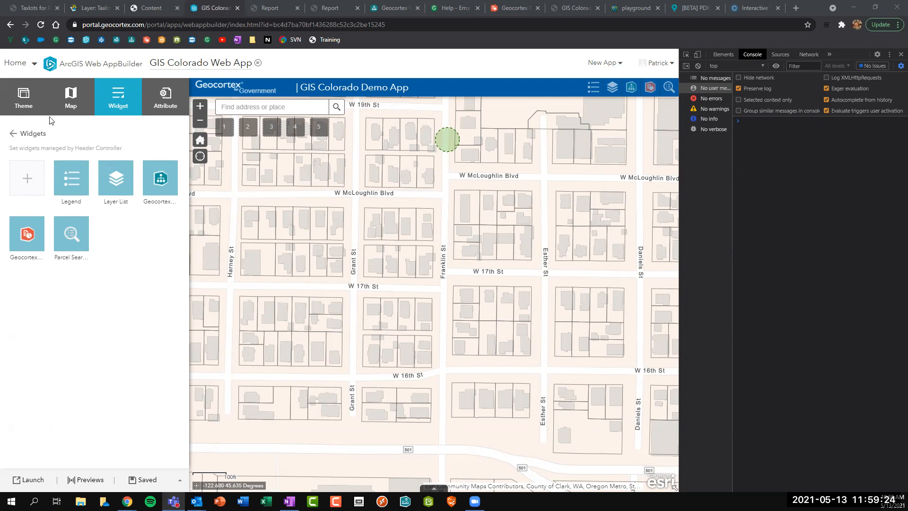
Show the GIS Colorado Demo App's theme and style options and highlight its title.
{"action": "left_click", "coordinate": [34, 113]}
{"action": "left_click", "coordinate": [34, 113]}
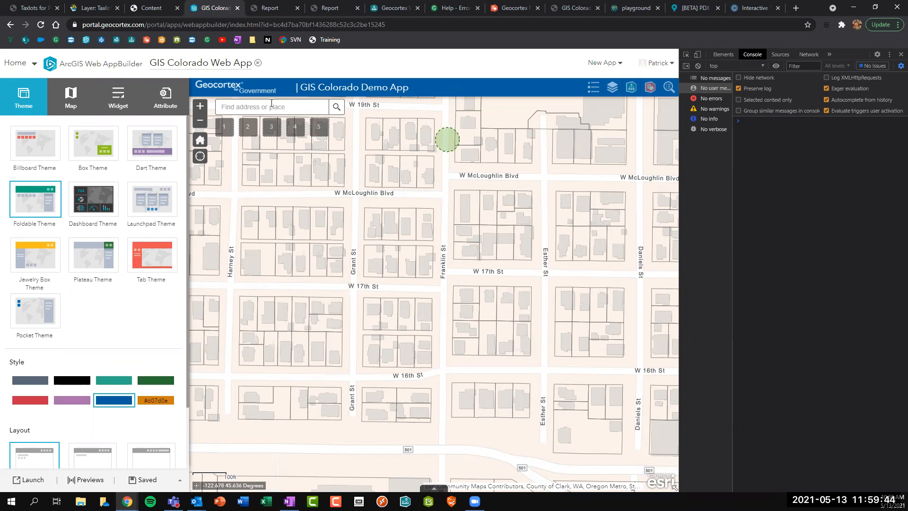
{"action": "left_click_drag", "start_coordinate": [302, 85], "coordinate": [412, 89]}
{"action": "left_click", "coordinate": [412, 89]}
{"action": "left_click", "coordinate": [516, 8]}
Open the Geocortex apps page in a new tab, launch Geocortex Web, then close its sign-in tab.
{"action": "left_click", "coordinate": [795, 8]}
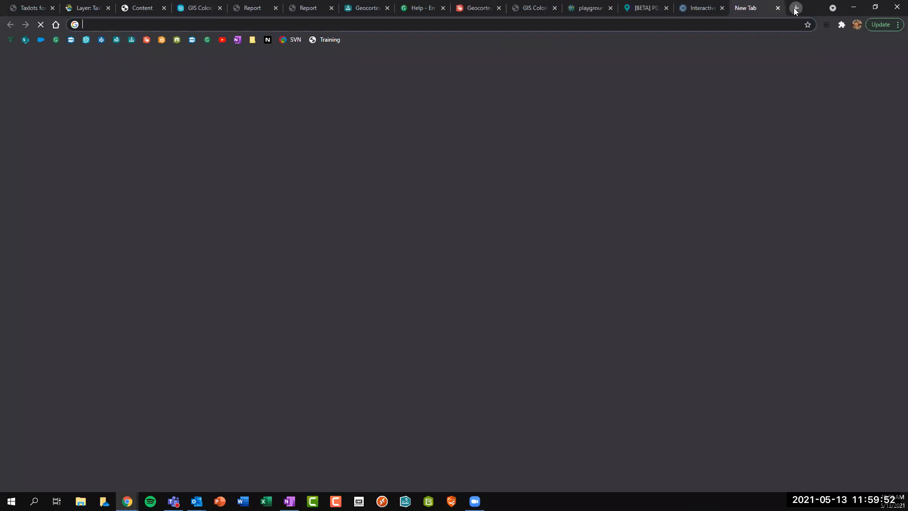
{"action": "type", "text": "apps"}
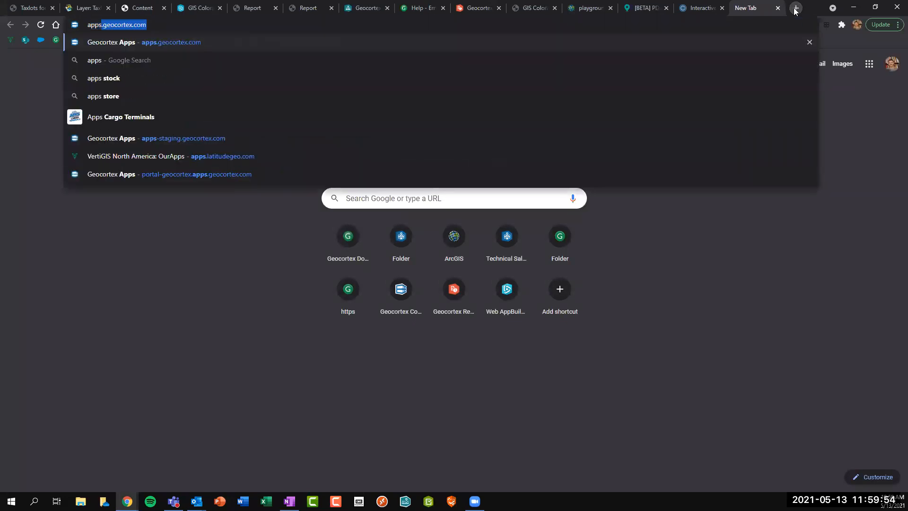
{"action": "key", "text": "Return"}
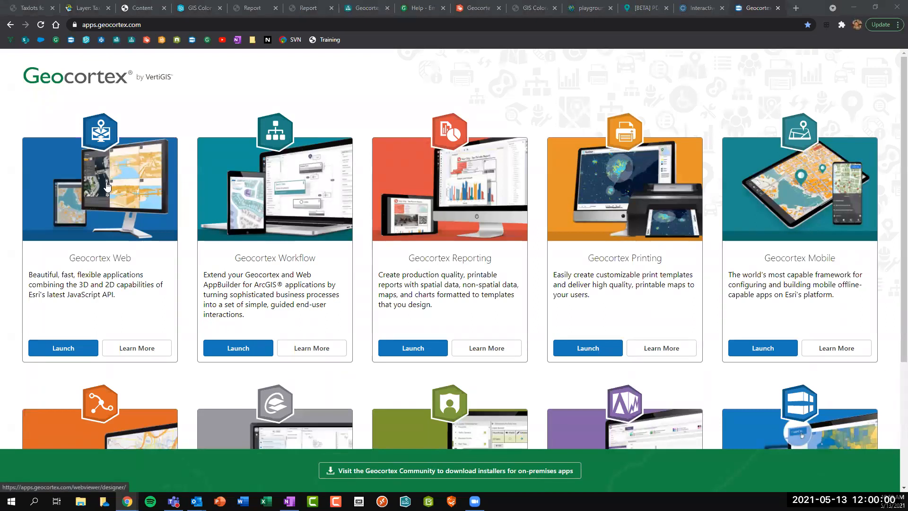
{"action": "left_click", "coordinate": [62, 348]}
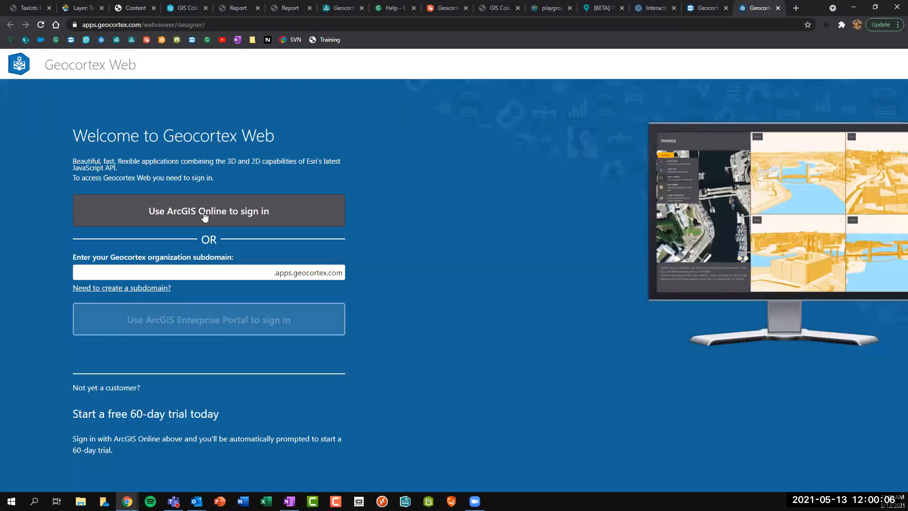
{"action": "left_click", "coordinate": [778, 10]}
In another new tab, clear the pasted trail-map address and launch the portal's Geocortex Web designer.
{"action": "left_click", "coordinate": [475, 8]}
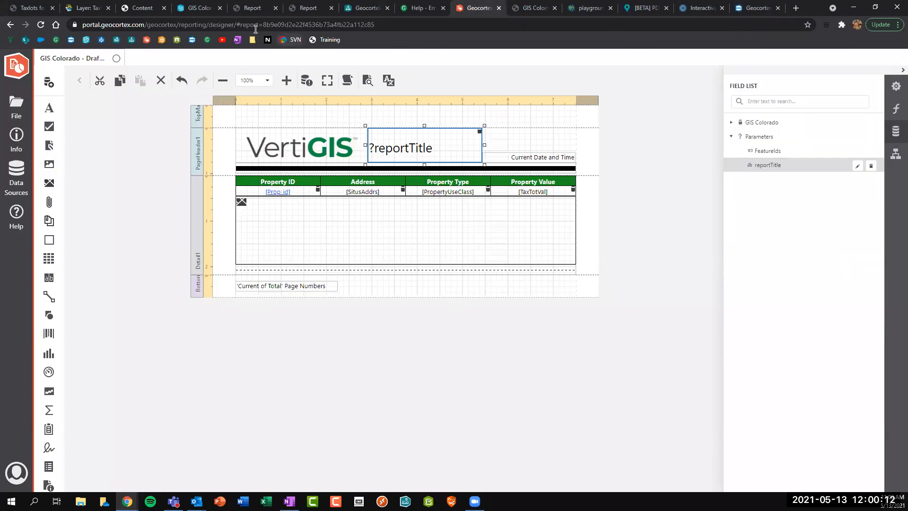
{"action": "left_click_drag", "start_coordinate": [234, 25], "coordinate": [23, 28]}
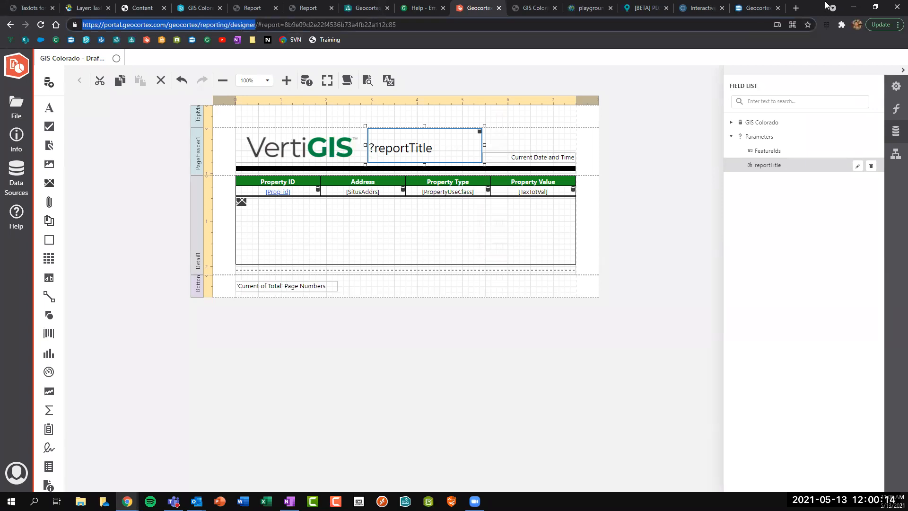
{"action": "left_click", "coordinate": [795, 8]}
{"action": "type", "text": "https://ncc-ccn.gc.ca/places/trail-map?activity=Classic_Skiing&difficultyEasy=false&difficultyMedium=false&difficultyHard=false&lengthShort=false&lengthMedium=false&lengthLong=false&trail=21"}
{"action": "double_click", "coordinate": [252, 26]}
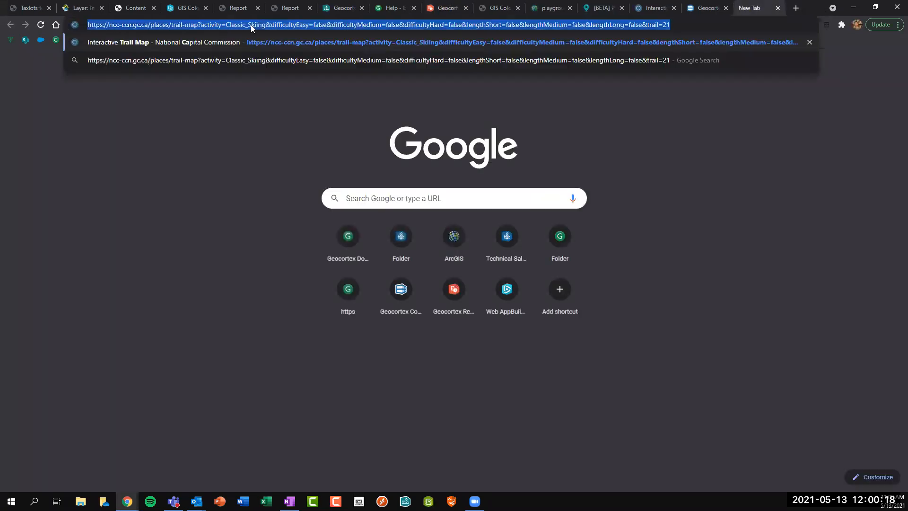
{"action": "left_click", "coordinate": [252, 25]}
{"action": "key", "text": "ctrl+a"}
{"action": "key", "text": "BackSpace"}
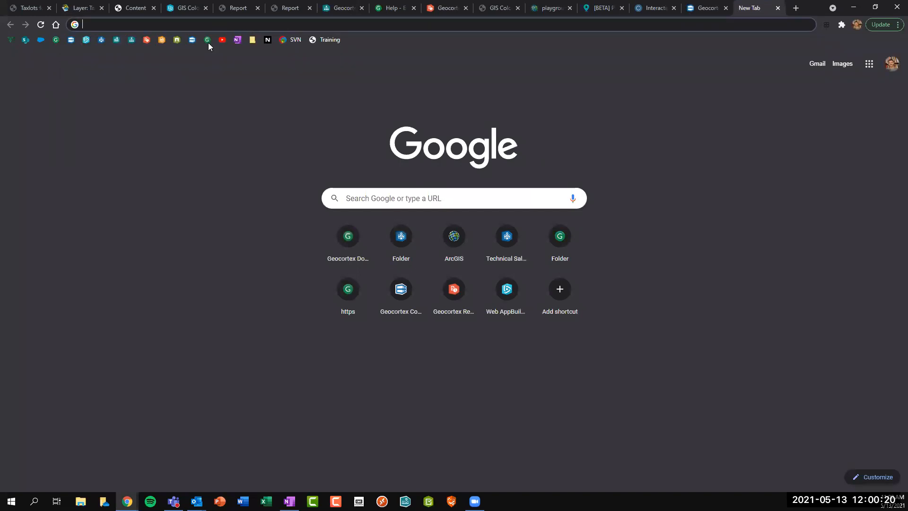
{"action": "left_click", "coordinate": [102, 41]}
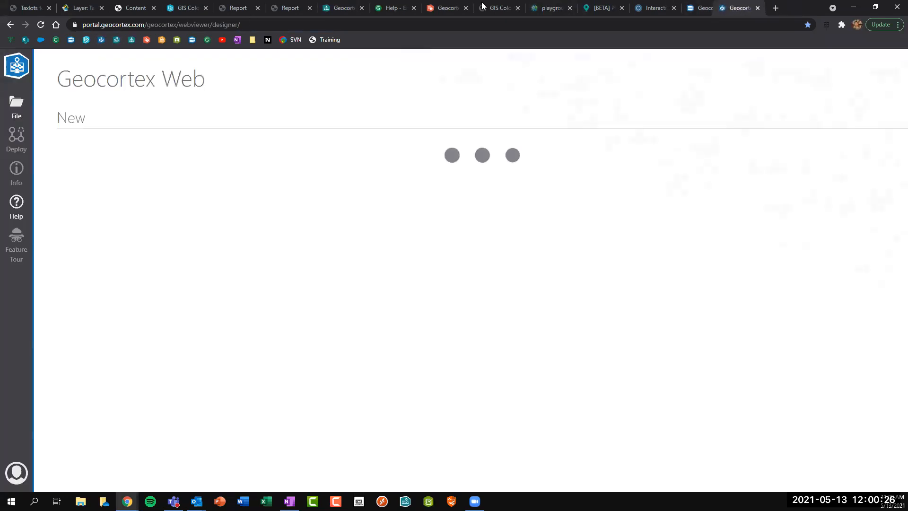
Create an Untitled app from the Web GIS - Default template in the portal designer.
{"action": "left_click_drag", "start_coordinate": [756, 7], "coordinate": [487, 6]}
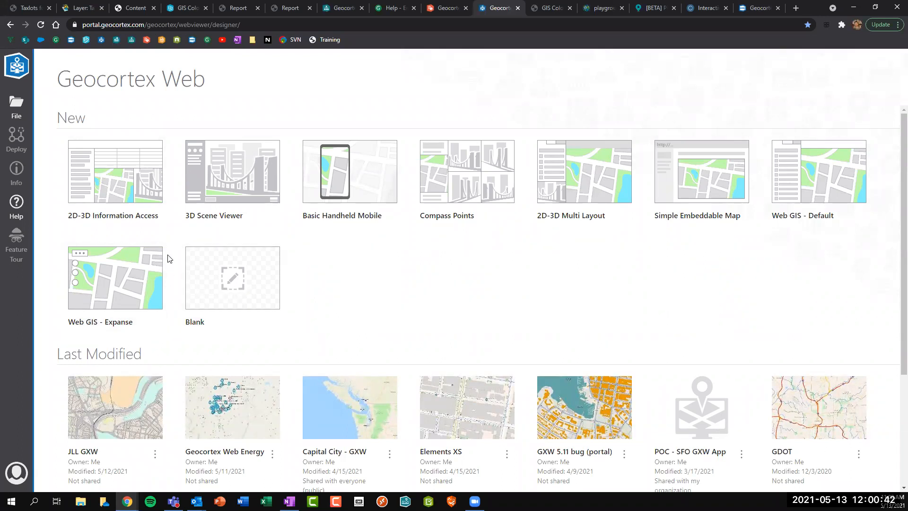
{"action": "left_click", "coordinate": [797, 190]}
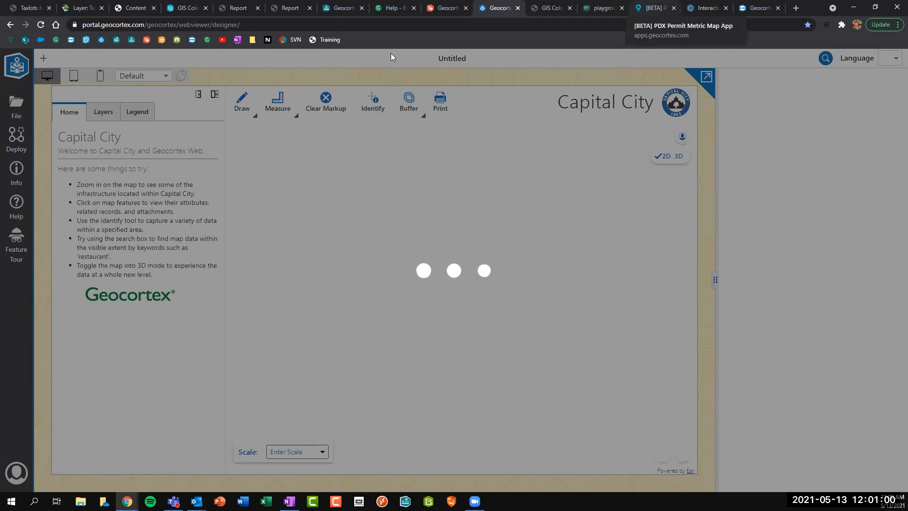
On the PDX Permit Metric map, zoom into downtown Portland, show the status legend and pan right.
{"action": "left_click_drag", "start_coordinate": [654, 8], "coordinate": [508, 6]}
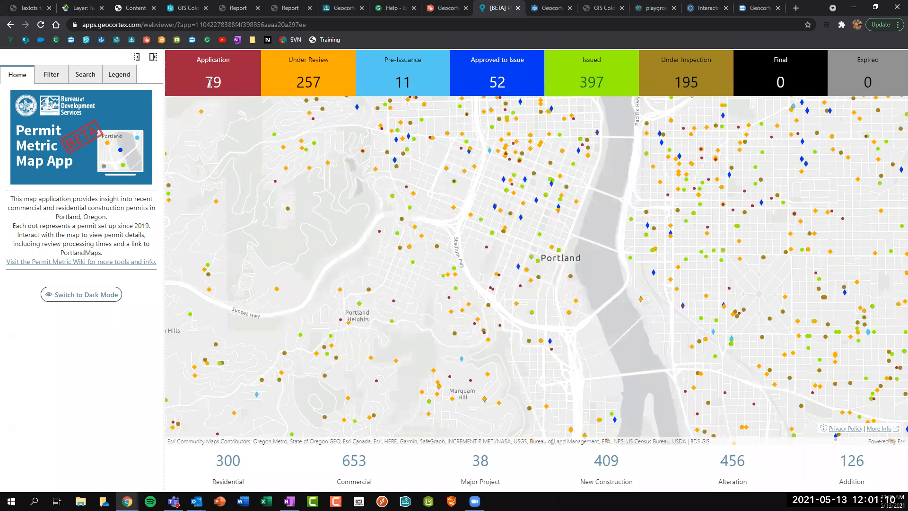
{"action": "left_click_drag", "start_coordinate": [224, 87], "coordinate": [205, 85]}
{"action": "left_click_drag", "start_coordinate": [298, 85], "coordinate": [329, 85]}
{"action": "left_click", "coordinate": [312, 83]}
{"action": "scroll", "coordinate": [503, 273], "scroll_direction": "up", "scroll_amount": 2}
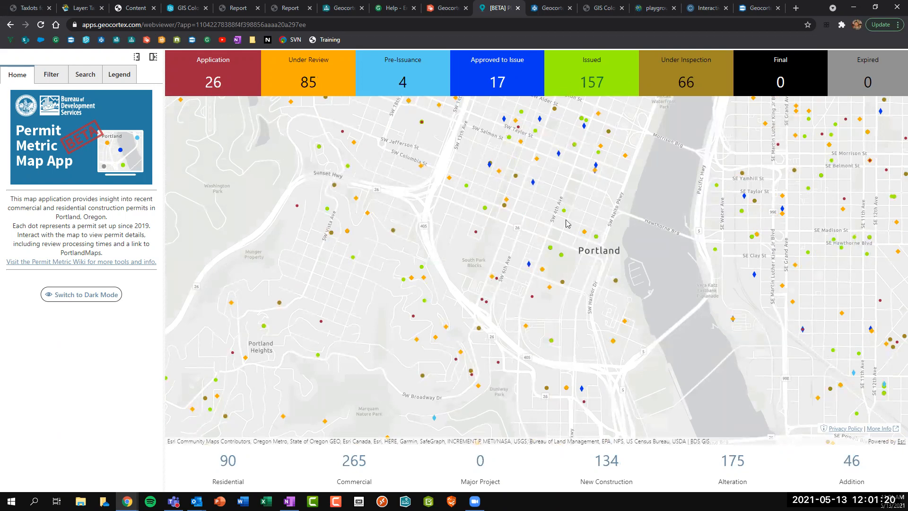
{"action": "scroll", "coordinate": [563, 220], "scroll_direction": "up", "scroll_amount": 1}
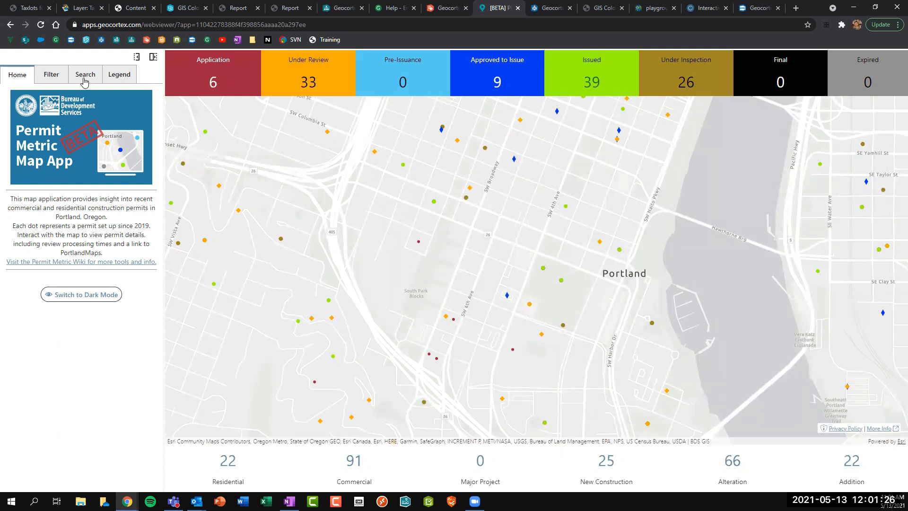
{"action": "left_click", "coordinate": [115, 80]}
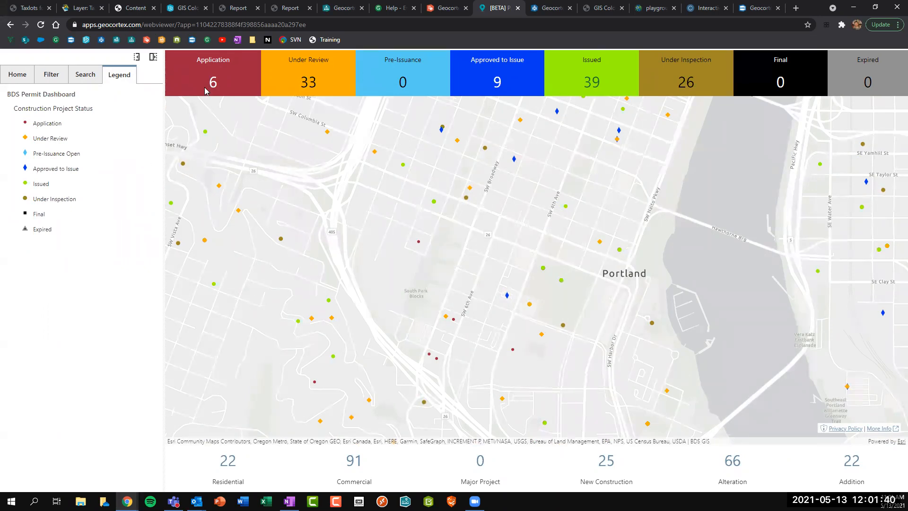
{"action": "left_click_drag", "start_coordinate": [321, 179], "coordinate": [386, 182]}
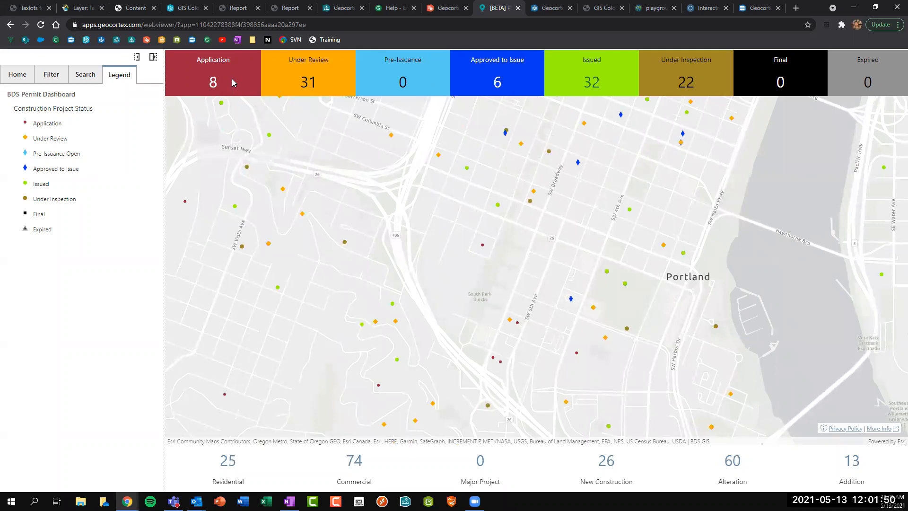
Open the Filter panel and browse the Permit Type, Work Type, Approved to Issue Days and Valuation sections.
{"action": "left_click", "coordinate": [51, 77]}
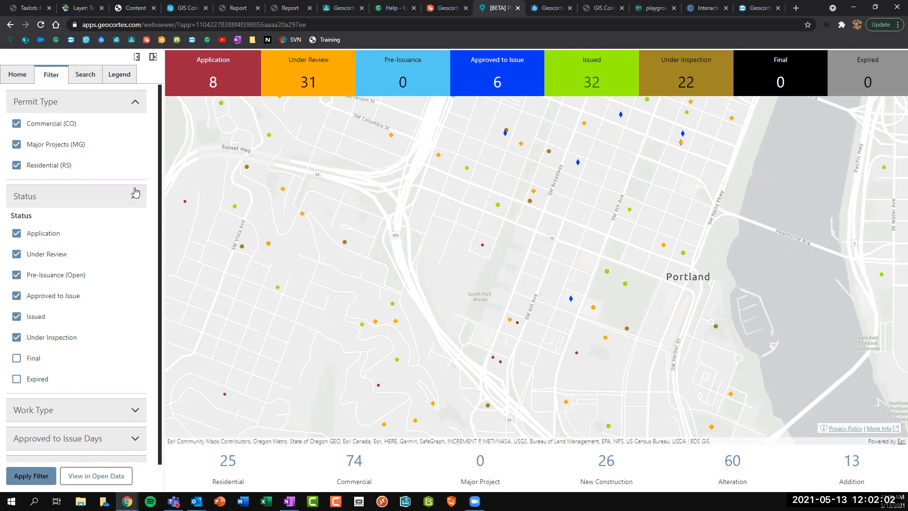
{"action": "left_click", "coordinate": [135, 102]}
{"action": "left_click", "coordinate": [135, 102]}
{"action": "scroll", "coordinate": [46, 231], "scroll_direction": "down", "scroll_amount": 1}
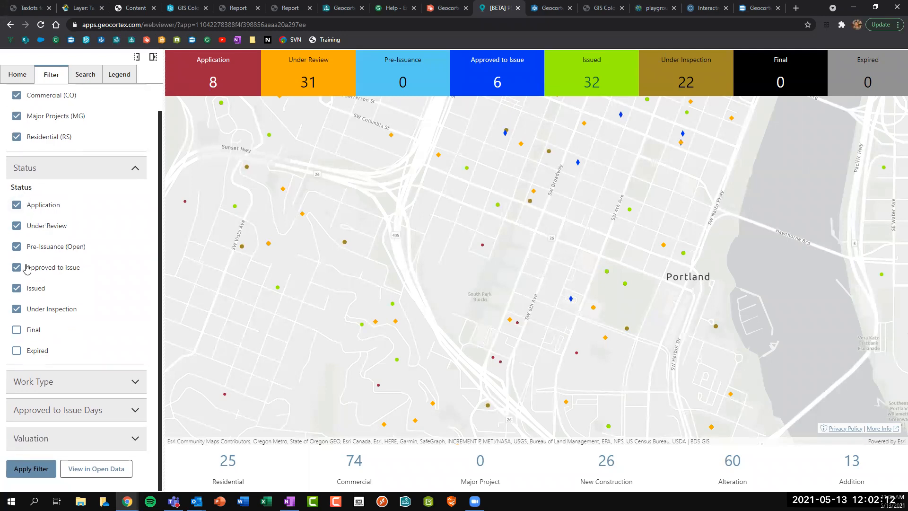
{"action": "left_click", "coordinate": [99, 383]}
{"action": "left_click", "coordinate": [97, 387]}
{"action": "left_click", "coordinate": [100, 413]}
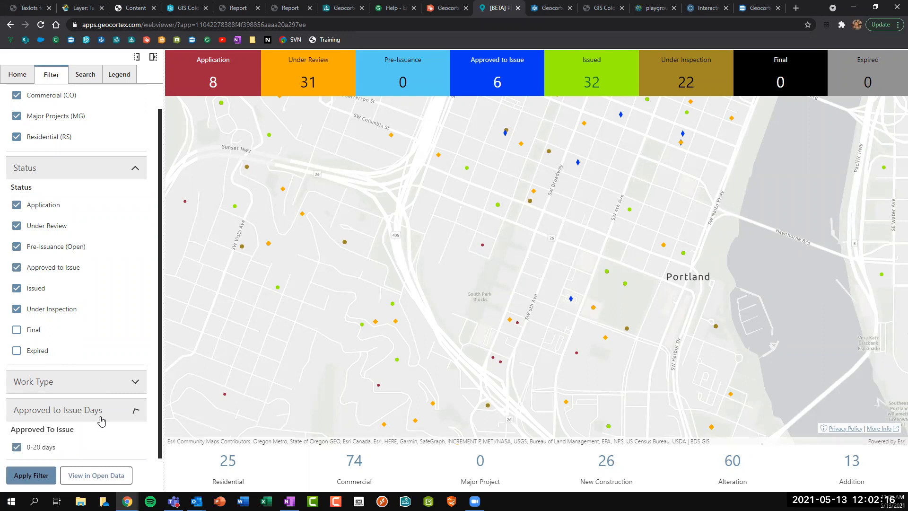
{"action": "scroll", "coordinate": [98, 407], "scroll_direction": "down", "scroll_amount": 4}
{"action": "left_click", "coordinate": [74, 287]}
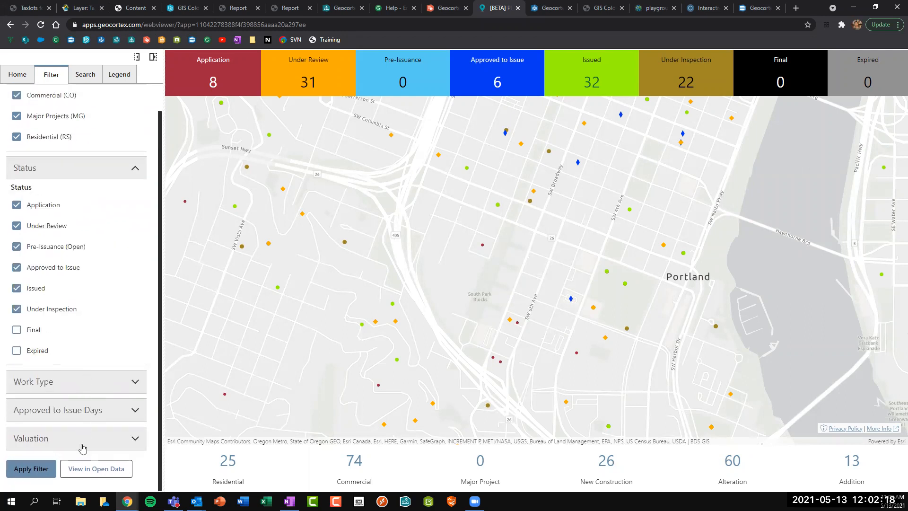
{"action": "left_click", "coordinate": [76, 438]}
{"action": "left_click", "coordinate": [75, 438]}
Uncheck Pre-Issuance, Approved to Issue, Issued and Under Inspection, and apply the status filter.
{"action": "left_click", "coordinate": [17, 247]}
{"action": "left_click", "coordinate": [16, 267]}
{"action": "left_click", "coordinate": [17, 288]}
{"action": "left_click", "coordinate": [17, 308]}
{"action": "left_click", "coordinate": [29, 469]}
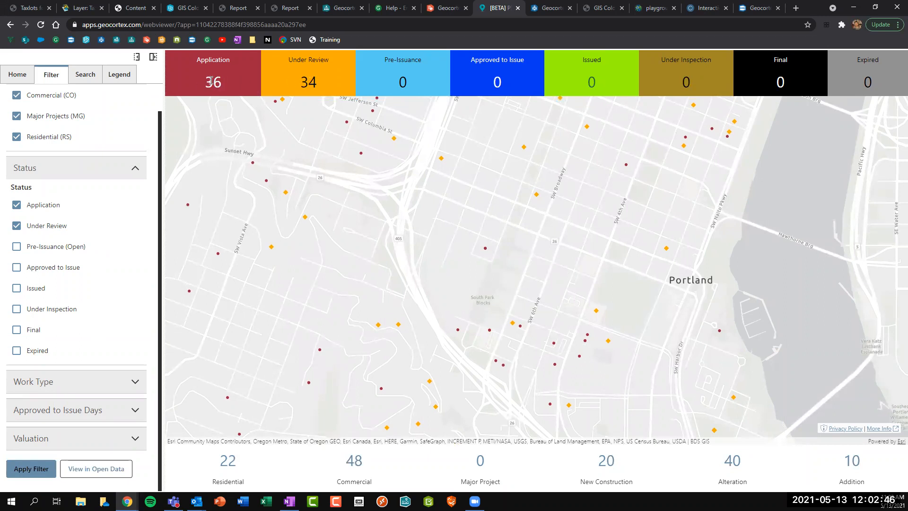
{"action": "scroll", "coordinate": [530, 218], "scroll_direction": "down", "scroll_amount": 1}
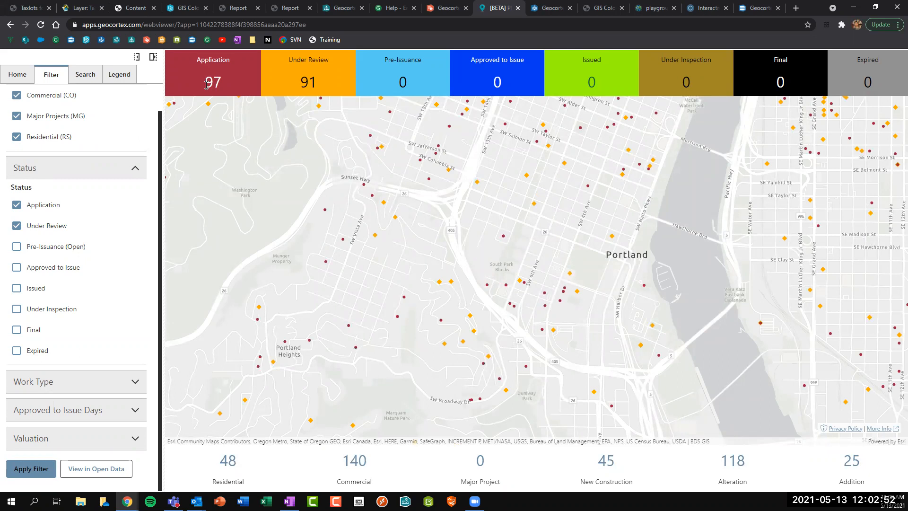
{"action": "left_click_drag", "start_coordinate": [296, 80], "coordinate": [315, 81]}
{"action": "scroll", "coordinate": [604, 142], "scroll_direction": "up", "scroll_amount": 2}
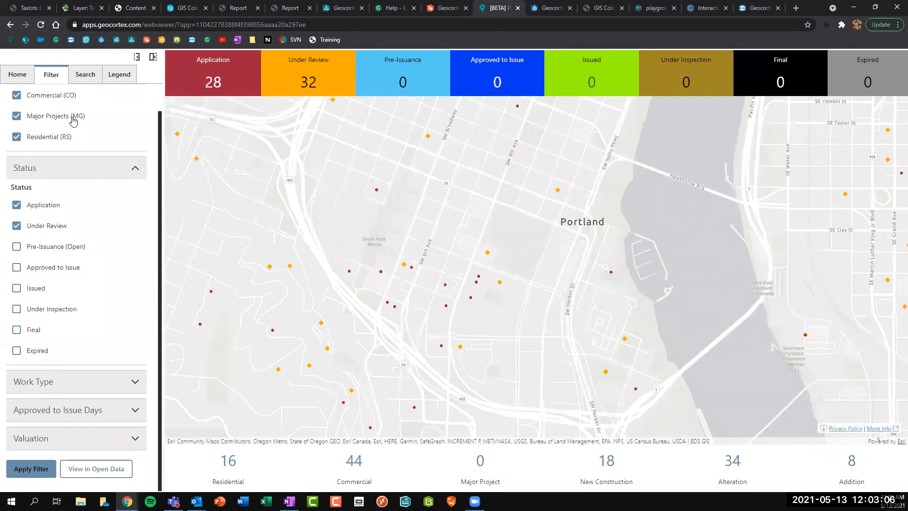
{"action": "scroll", "coordinate": [56, 209], "scroll_direction": "up", "scroll_amount": 1}
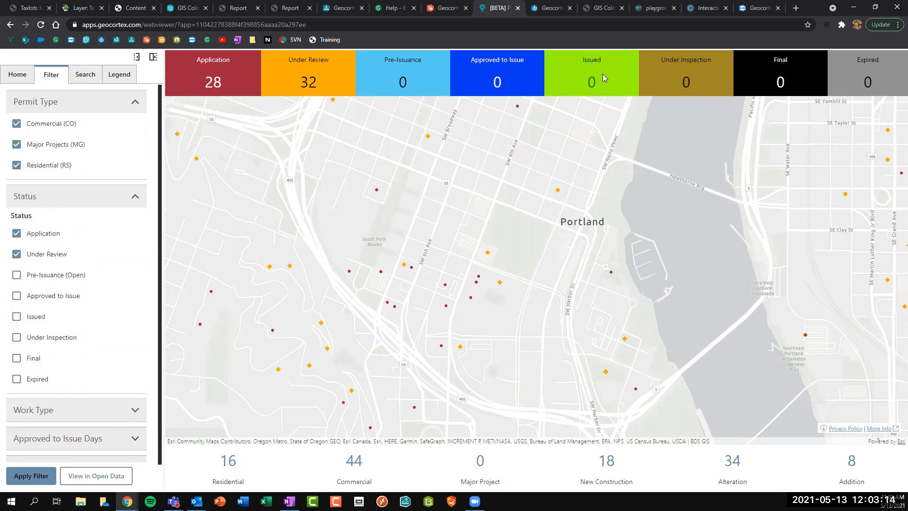
Select the PSU SURGE SITES permit dot, run Permit Report and download the resulting 5-page PDF.
{"action": "left_click", "coordinate": [84, 75]}
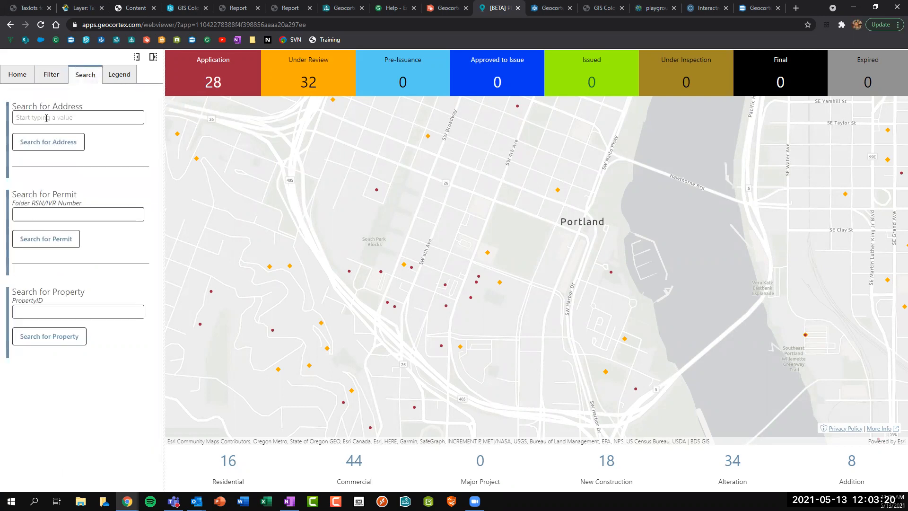
{"action": "left_click", "coordinate": [382, 273]}
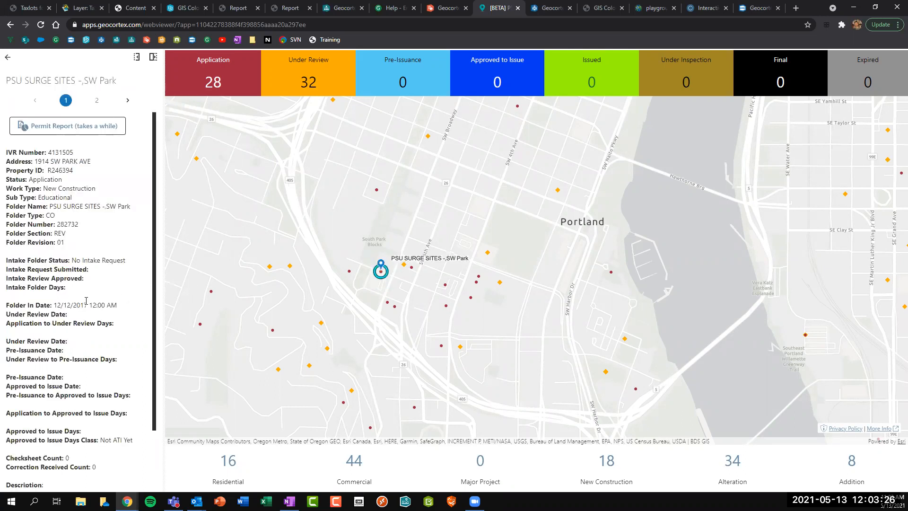
{"action": "scroll", "coordinate": [87, 300], "scroll_direction": "down", "scroll_amount": 3}
{"action": "scroll", "coordinate": [86, 305], "scroll_direction": "up", "scroll_amount": 2}
{"action": "left_click", "coordinate": [65, 130]}
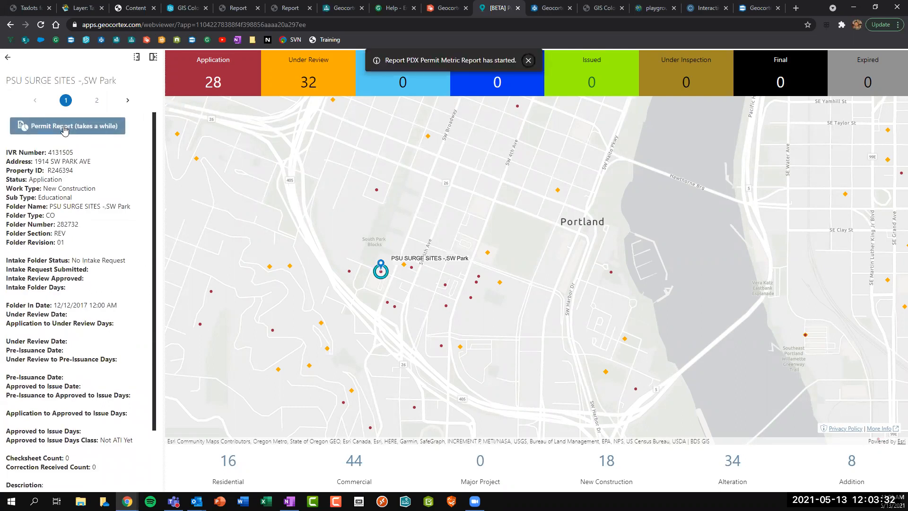
{"action": "scroll", "coordinate": [36, 180], "scroll_direction": "down", "scroll_amount": 2}
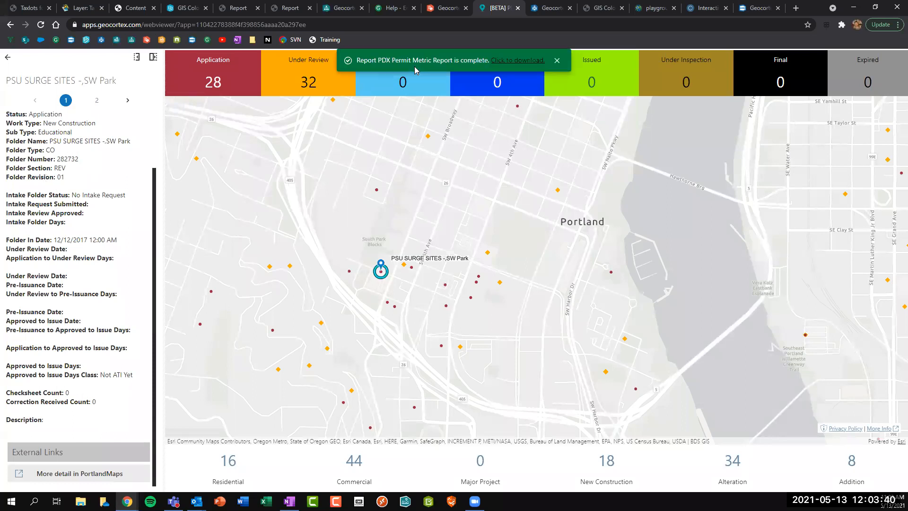
{"action": "left_click", "coordinate": [521, 61]}
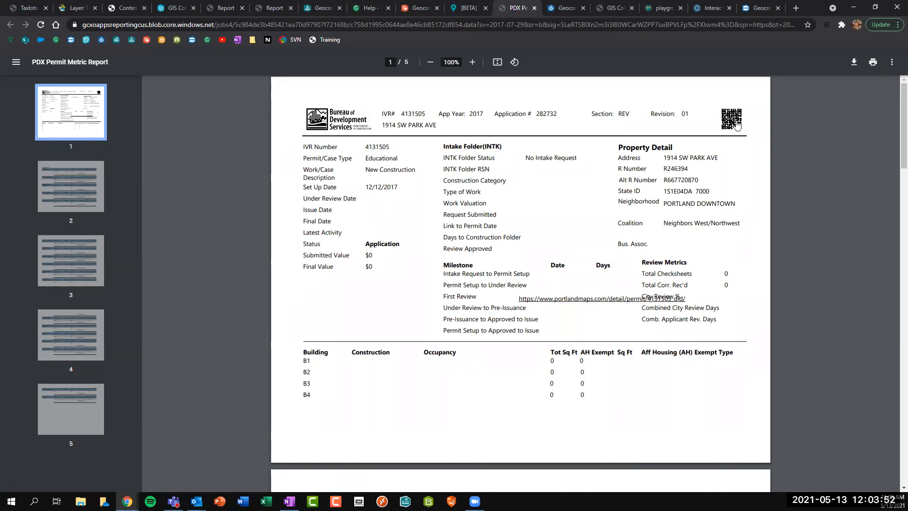
Scroll through the PDX Permit Metric Report PDF.
{"action": "scroll", "coordinate": [446, 211], "scroll_direction": "down", "scroll_amount": 5}
{"action": "scroll", "coordinate": [446, 211], "scroll_direction": "down", "scroll_amount": 3}
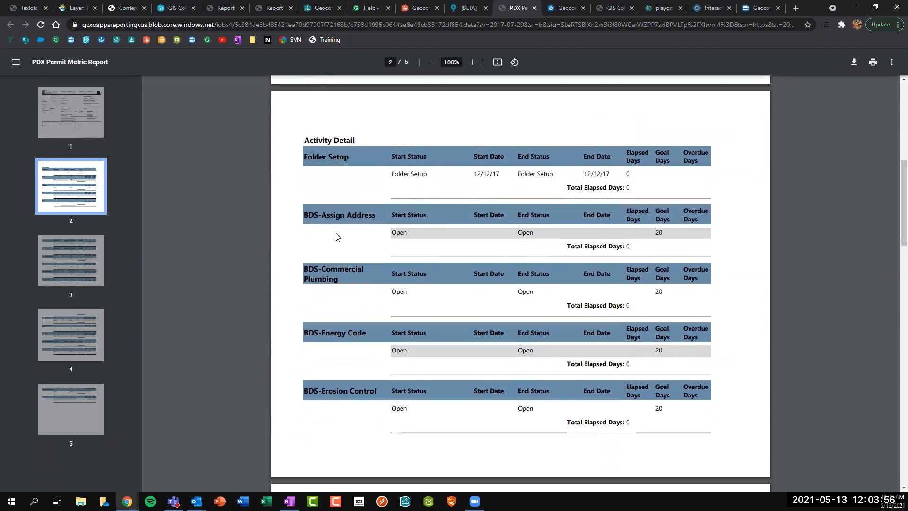
{"action": "scroll", "coordinate": [338, 236], "scroll_direction": "down", "scroll_amount": 8}
{"action": "scroll", "coordinate": [504, 174], "scroll_direction": "down", "scroll_amount": 9}
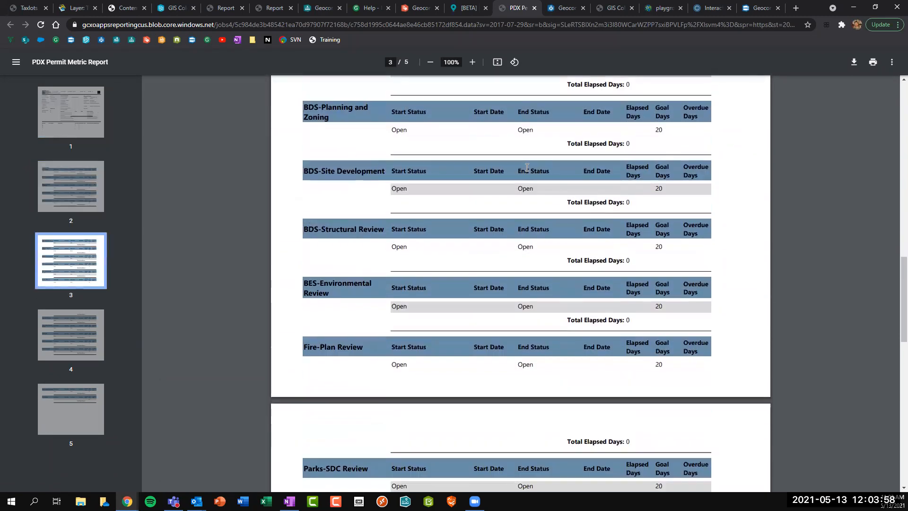
{"action": "scroll", "coordinate": [546, 183], "scroll_direction": "down", "scroll_amount": 8}
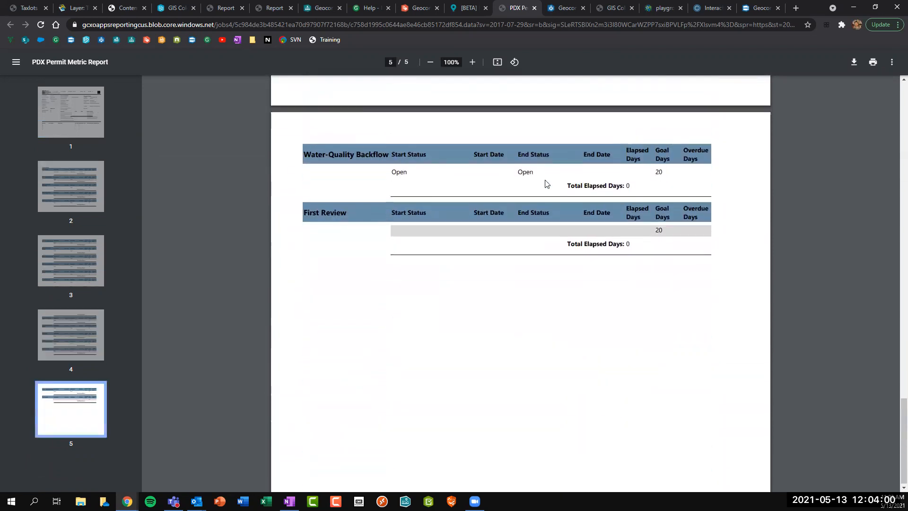
{"action": "scroll", "coordinate": [546, 183], "scroll_direction": "up", "scroll_amount": 4}
{"action": "scroll", "coordinate": [546, 183], "scroll_direction": "up", "scroll_amount": 20}
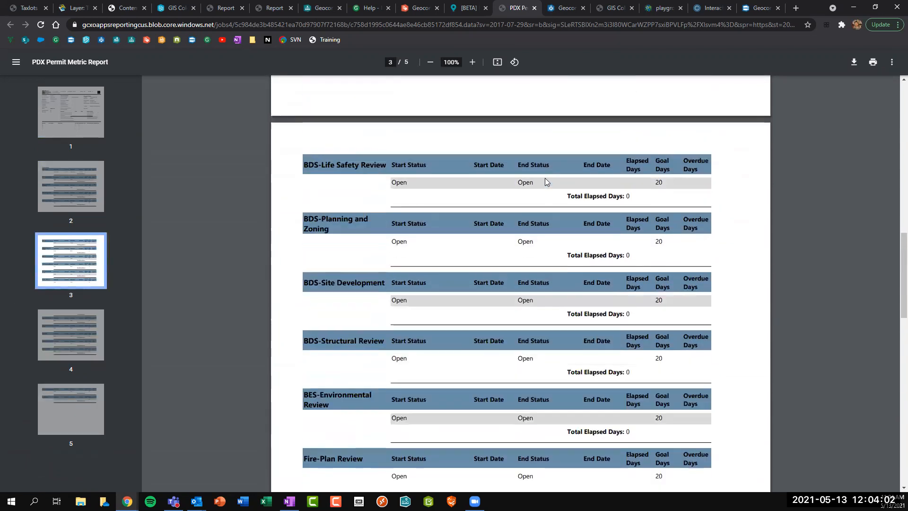
{"action": "scroll", "coordinate": [546, 183], "scroll_direction": "up", "scroll_amount": 3}
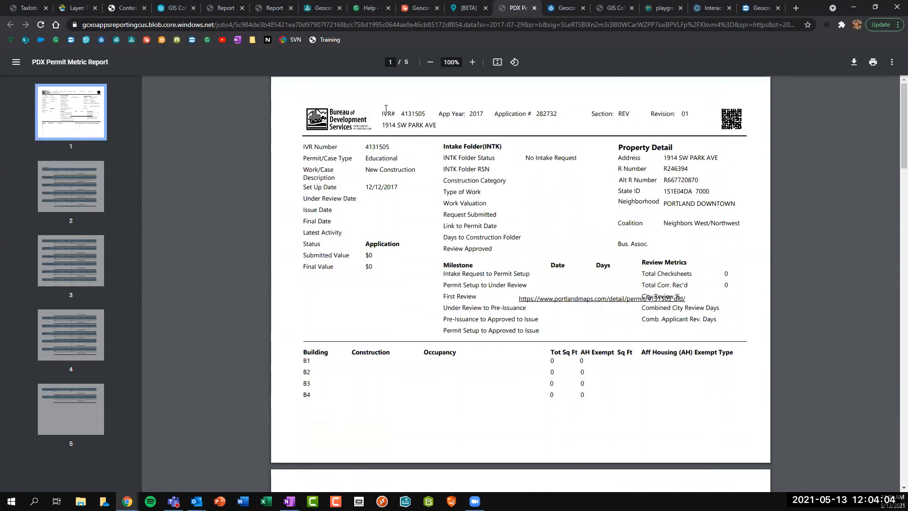
Close the report, dismiss the report-complete toast, and close the PSU SURGE SITES feature details.
{"action": "left_click", "coordinate": [534, 8]}
{"action": "left_click", "coordinate": [557, 61]}
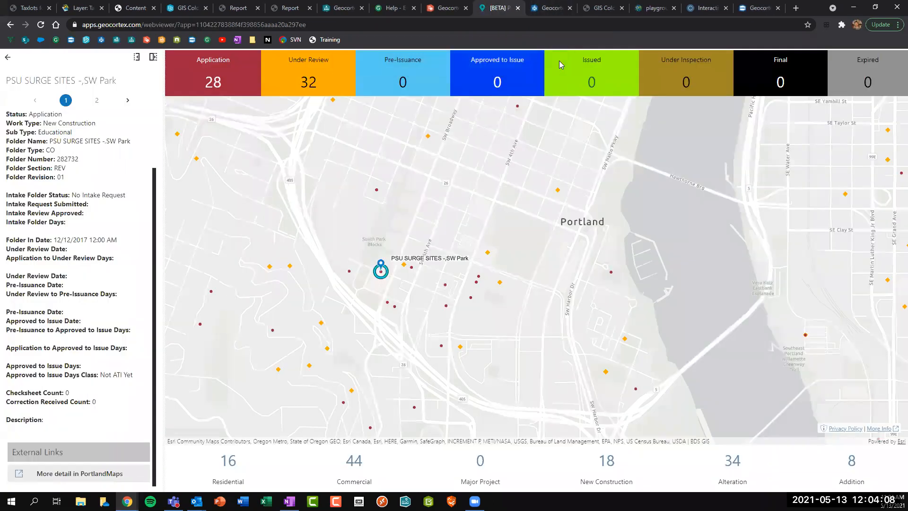
{"action": "left_click", "coordinate": [8, 57]}
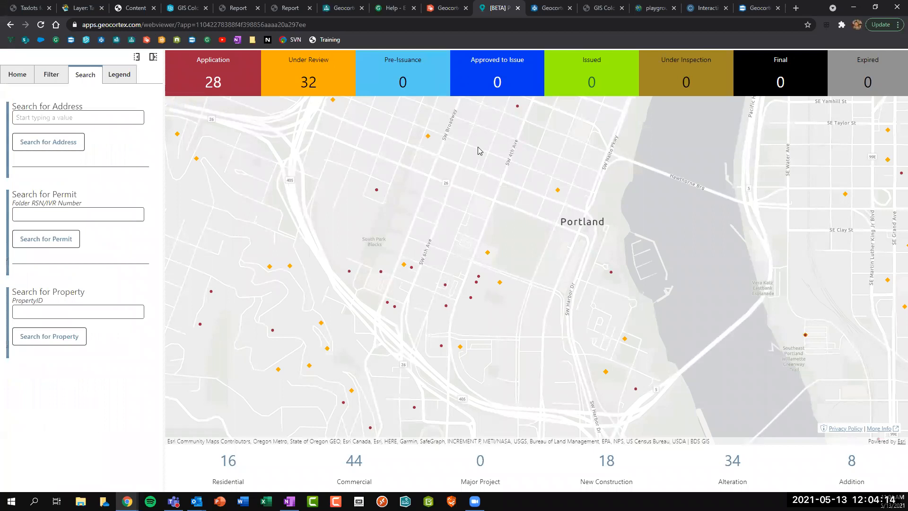
Bring the NCC Interactive Trail Map to the front and pan around the trail map.
{"action": "left_click", "coordinate": [660, 8]}
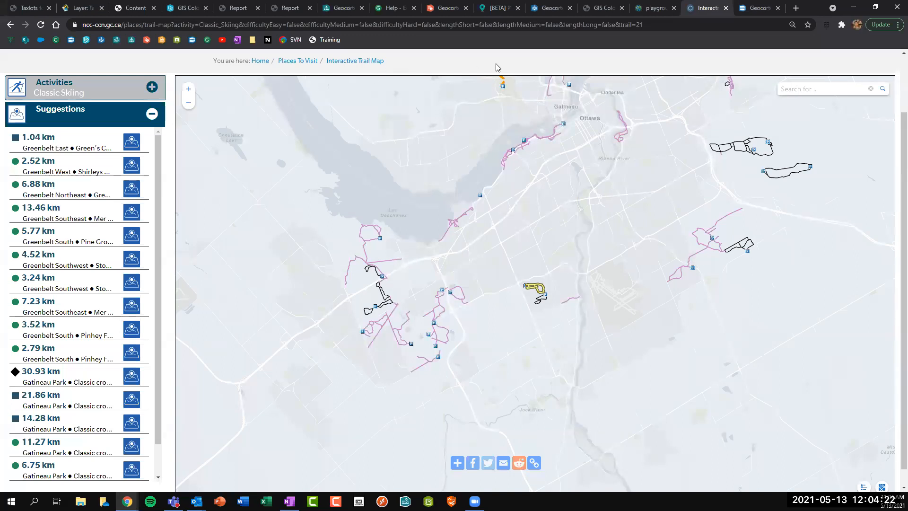
{"action": "scroll", "coordinate": [895, 208], "scroll_direction": "up", "scroll_amount": 2}
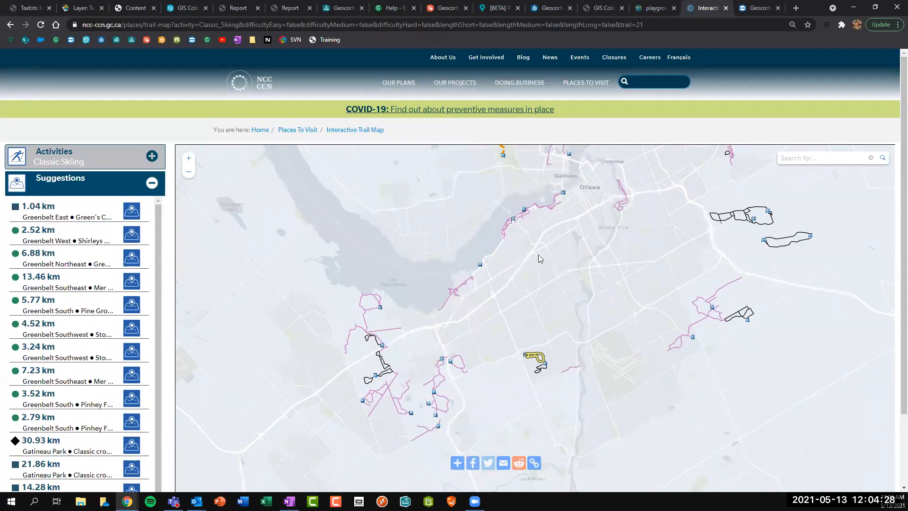
{"action": "left_click_drag", "start_coordinate": [562, 257], "coordinate": [558, 312]}
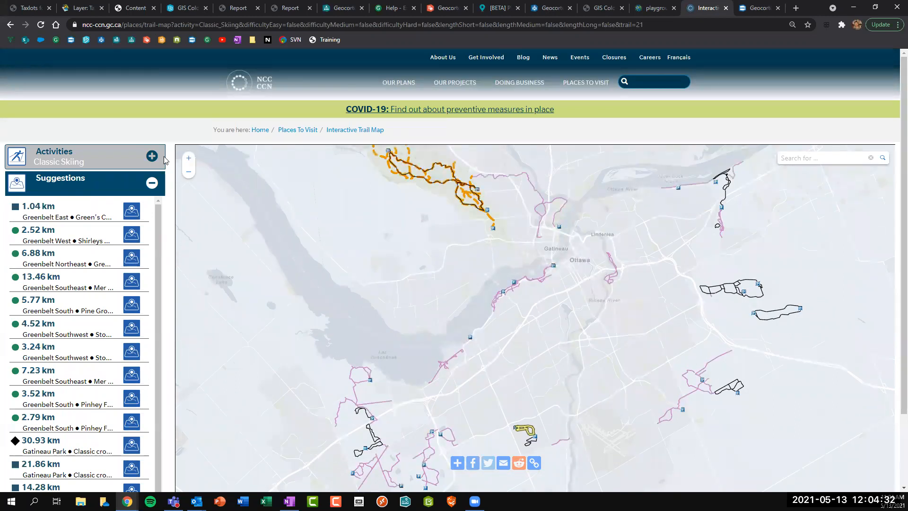
{"action": "scroll", "coordinate": [894, 180], "scroll_direction": "down", "scroll_amount": 1}
{"action": "scroll", "coordinate": [892, 187], "scroll_direction": "up", "scroll_amount": 1}
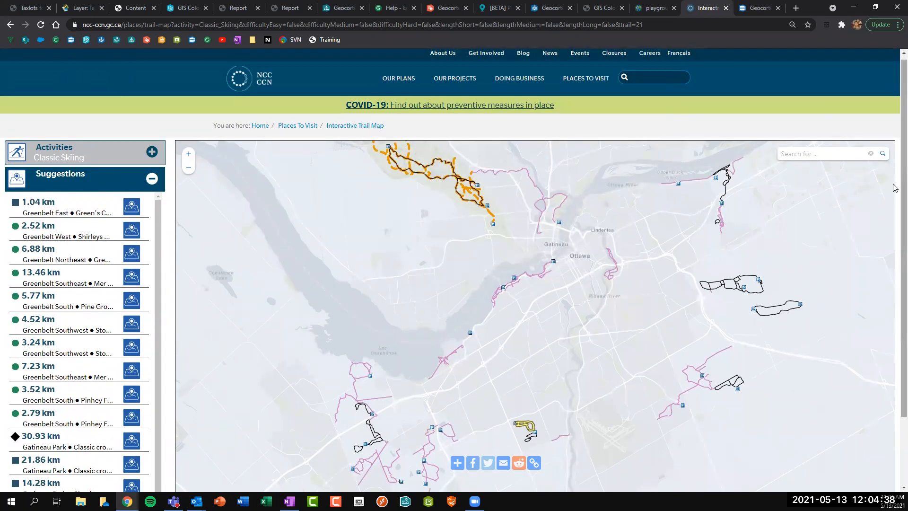
{"action": "scroll", "coordinate": [893, 199], "scroll_direction": "down", "scroll_amount": 1}
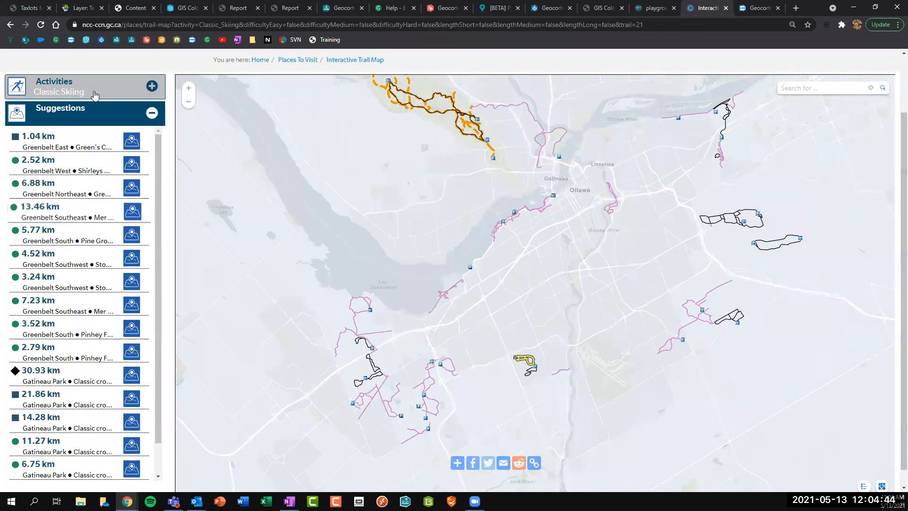
Filter Activities to Snowshoeing, then Classic Skiing, and open the 7.23 km Greenbelt Southeast trail.
{"action": "left_click", "coordinate": [94, 94]}
{"action": "left_click", "coordinate": [52, 154]}
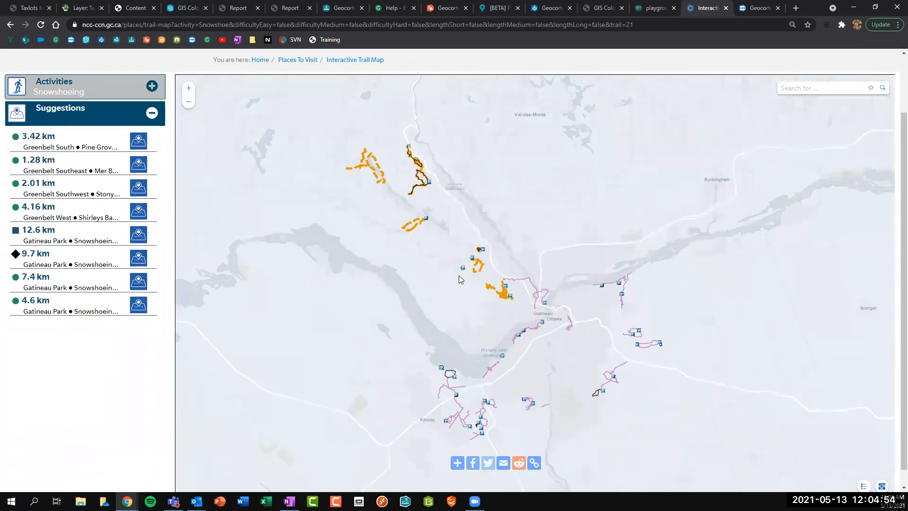
{"action": "left_click", "coordinate": [48, 92]}
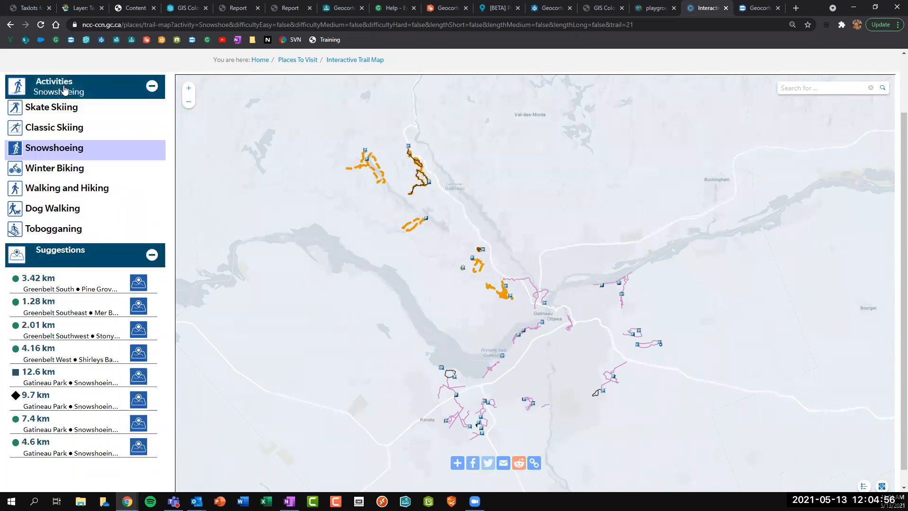
{"action": "left_click", "coordinate": [55, 128]}
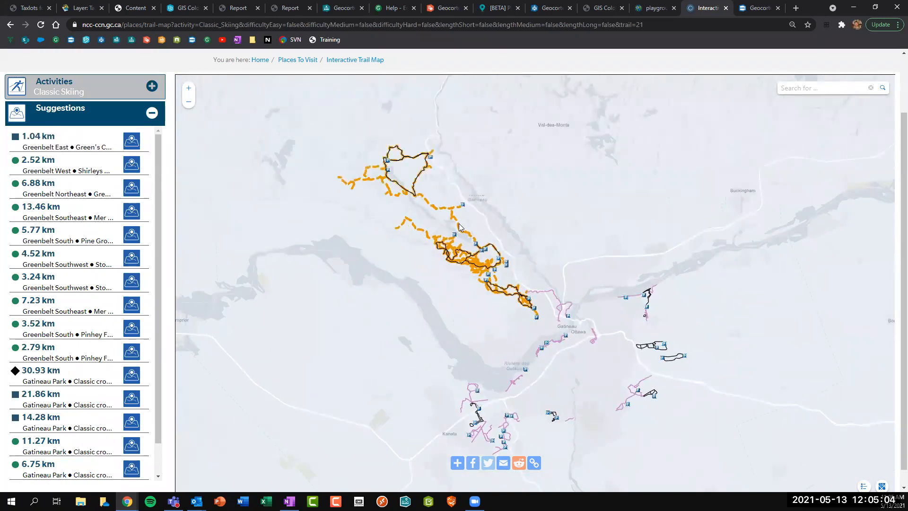
{"action": "scroll", "coordinate": [64, 236], "scroll_direction": "down", "scroll_amount": 1}
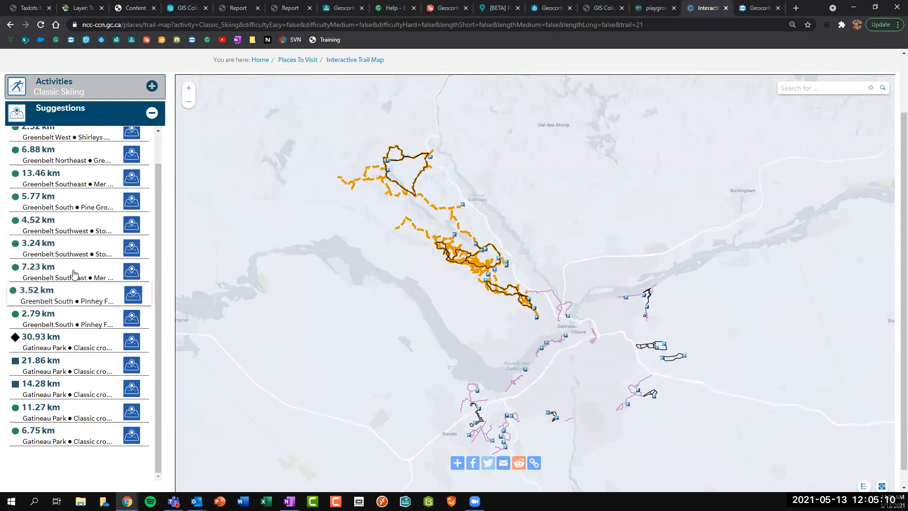
{"action": "left_click", "coordinate": [44, 268]}
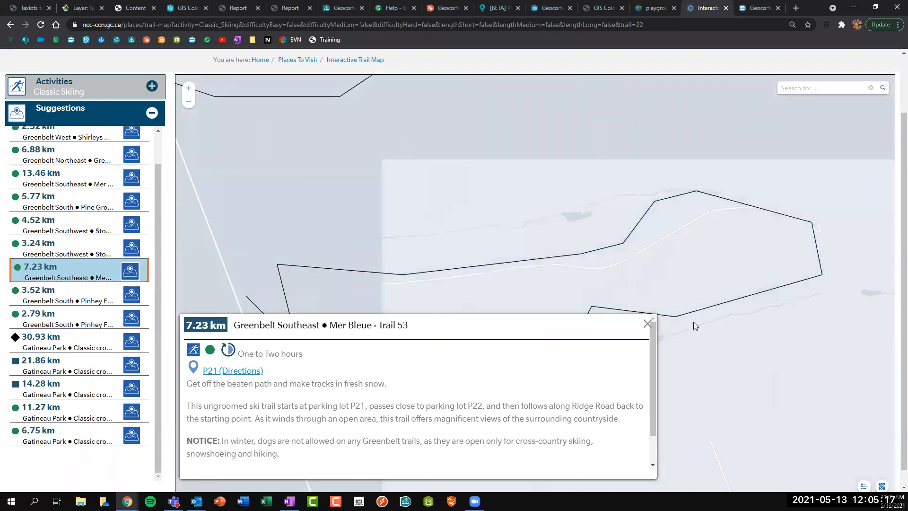
Close the Trail 53 details popup and return to the Geocortex designer tab.
{"action": "left_click", "coordinate": [647, 323]}
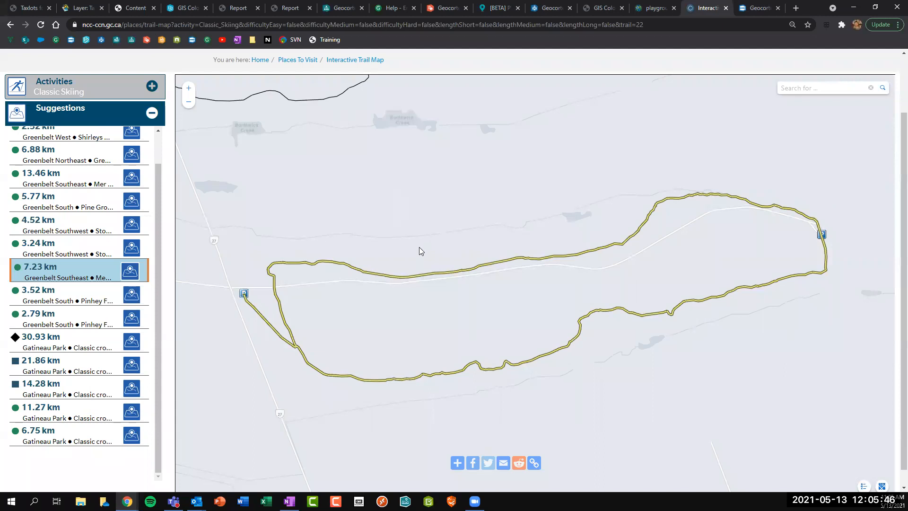
{"action": "scroll", "coordinate": [894, 312], "scroll_direction": "down", "scroll_amount": 1}
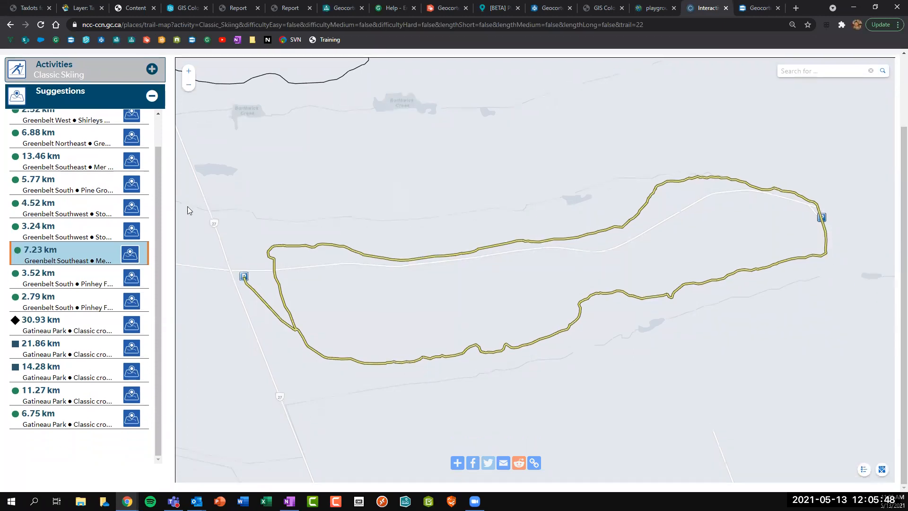
{"action": "scroll", "coordinate": [895, 326], "scroll_direction": "up", "scroll_amount": 1}
{"action": "scroll", "coordinate": [891, 288], "scroll_direction": "up", "scroll_amount": 1}
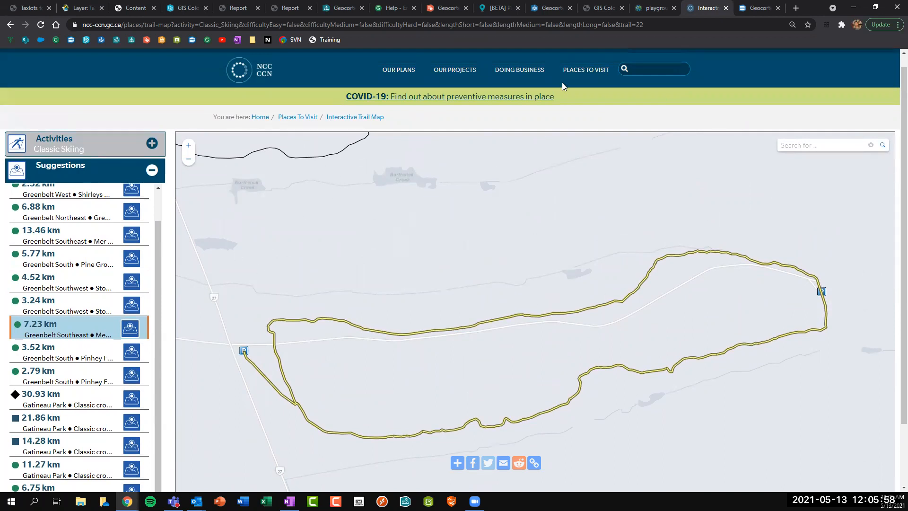
{"action": "key", "text": "ctrl+shift+Tab"}
{"action": "key", "text": "ctrl+shift+Tab"}
{"action": "key", "text": "ctrl+shift+Tab"}
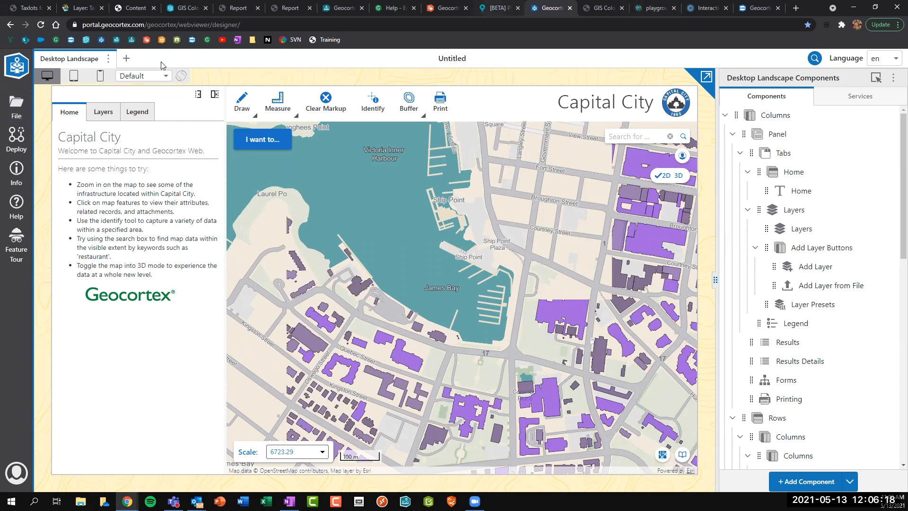
Close the leftover PDX permit map, GIS site and symbol playground tabs.
{"action": "left_click", "coordinate": [518, 8]}
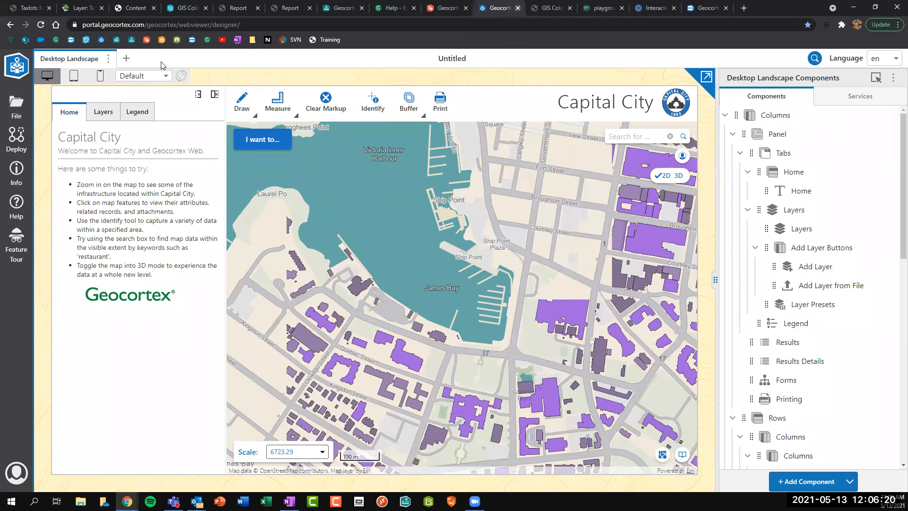
{"action": "left_click", "coordinate": [570, 8]}
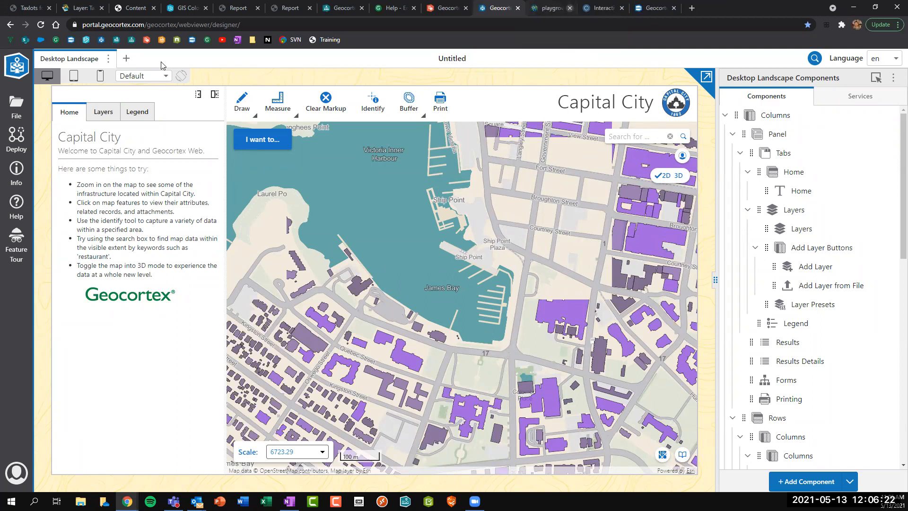
{"action": "left_click", "coordinate": [570, 8]}
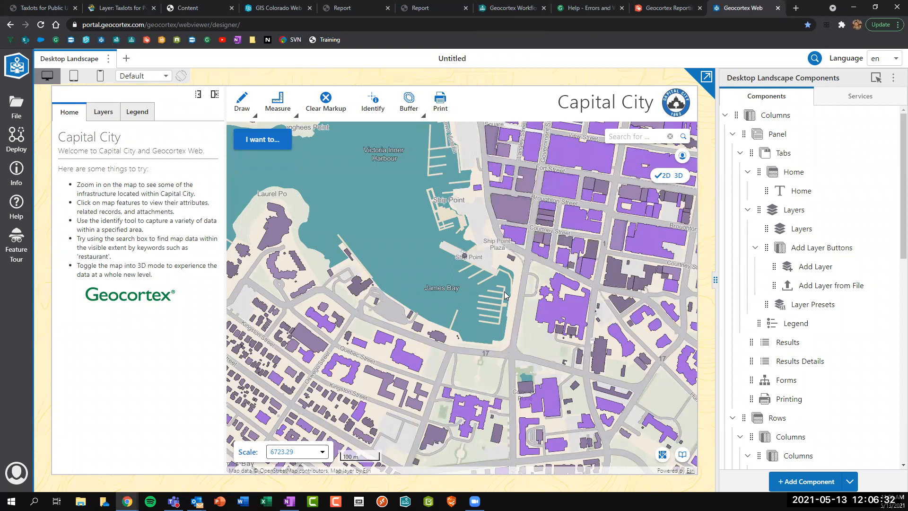
{"action": "scroll", "coordinate": [505, 295], "scroll_direction": "up", "scroll_amount": 1}
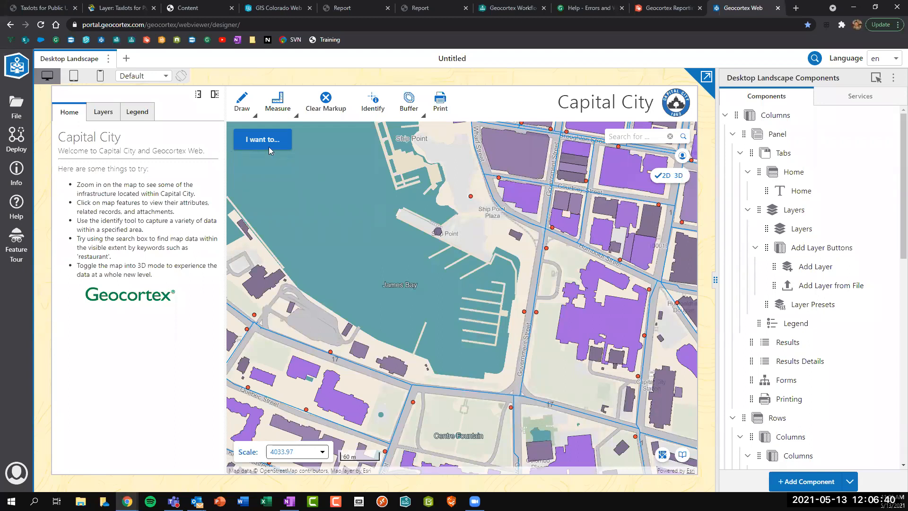
{"action": "left_click", "coordinate": [671, 176]}
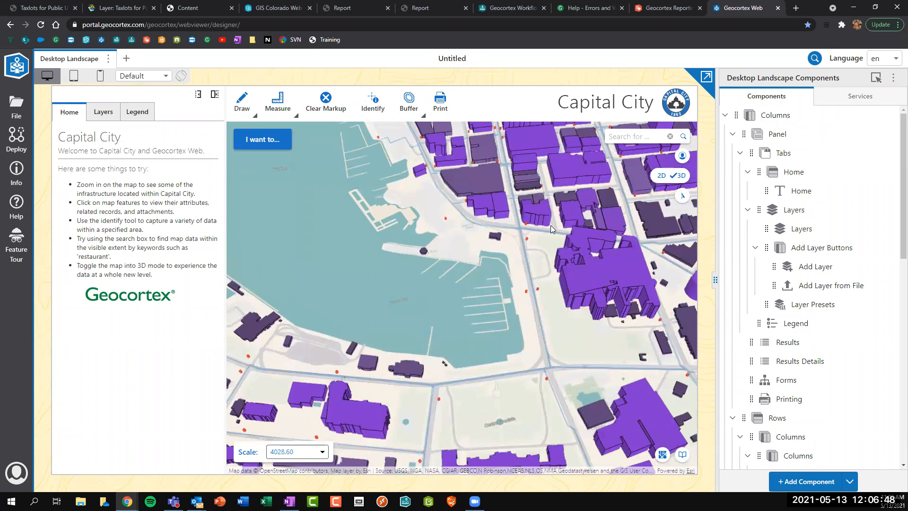
{"action": "left_click", "coordinate": [665, 177]}
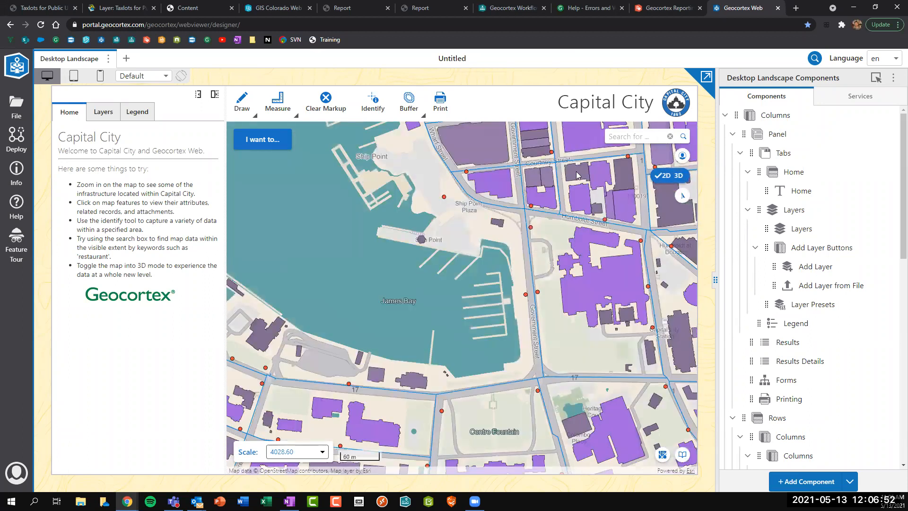
{"action": "left_click", "coordinate": [484, 184]}
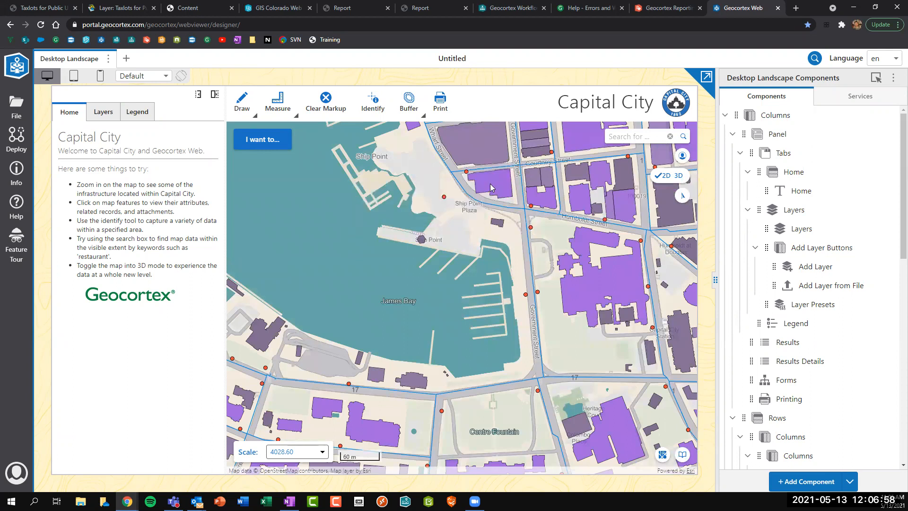
{"action": "left_click", "coordinate": [492, 187]}
{"action": "mouse_move", "coordinate": [526, 296]}
Remove the 3D web scene and set the map's 2D web map to GIS Colorado Web Map.
{"action": "left_click", "coordinate": [876, 81]}
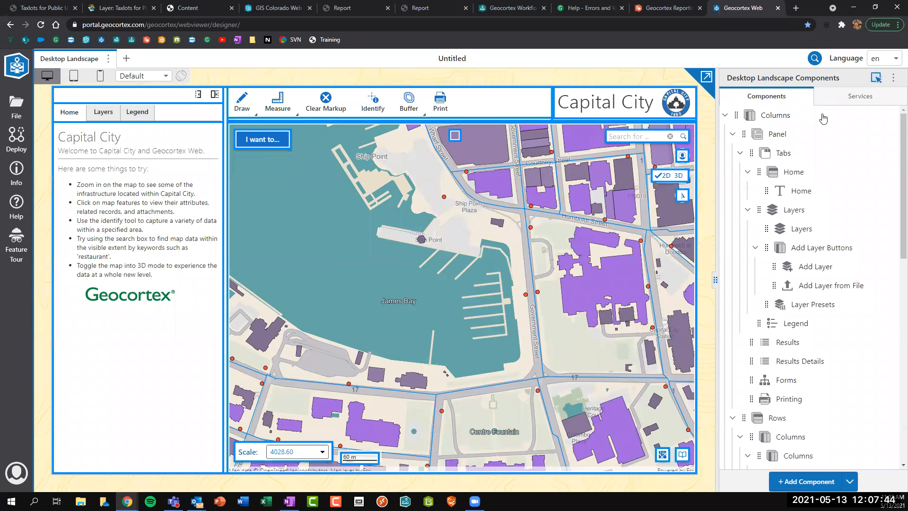
{"action": "left_click", "coordinate": [482, 247]}
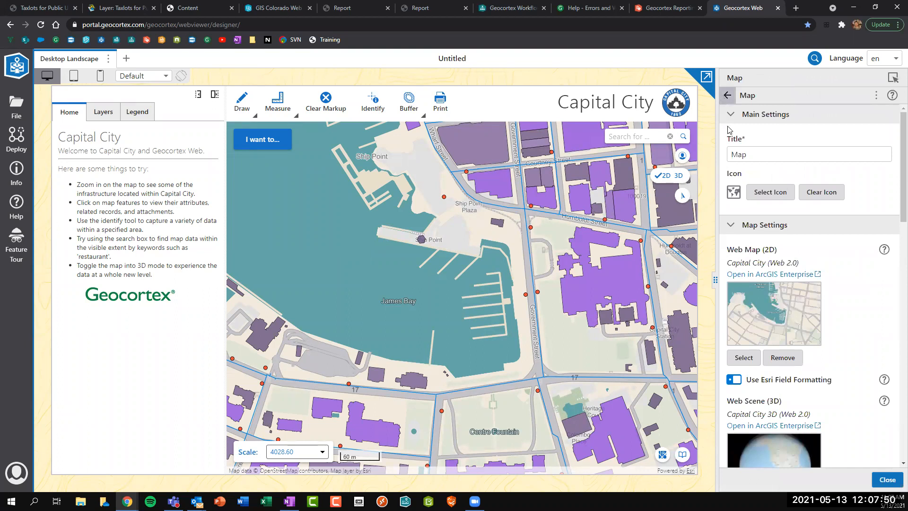
{"action": "scroll", "coordinate": [794, 374], "scroll_direction": "down", "scroll_amount": 3}
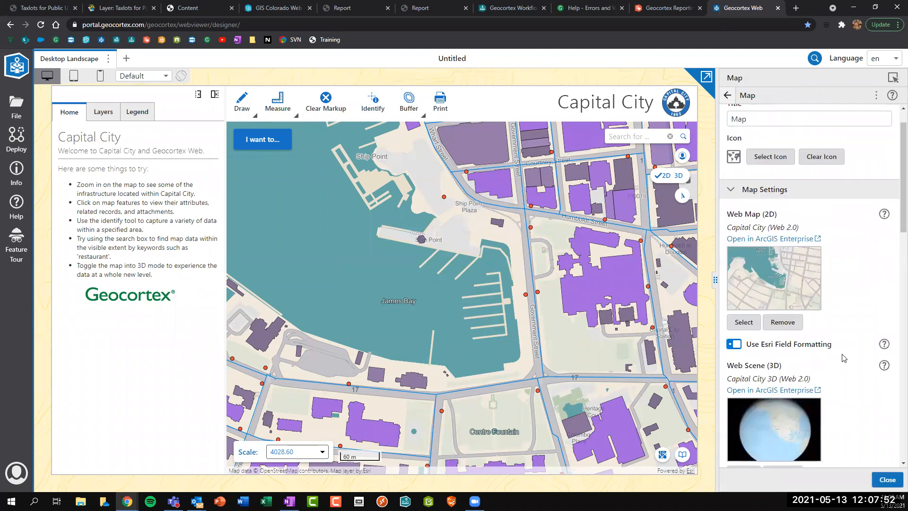
{"action": "left_click", "coordinate": [794, 374]}
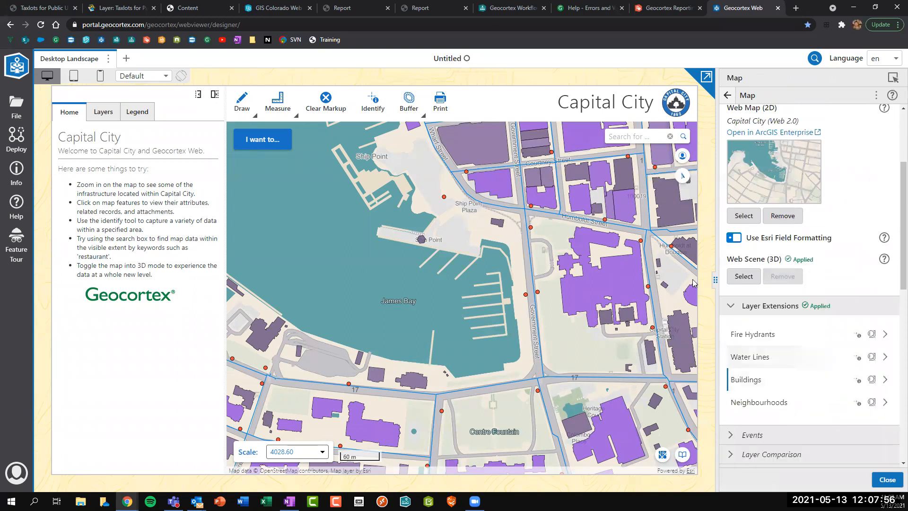
{"action": "left_click", "coordinate": [744, 215]}
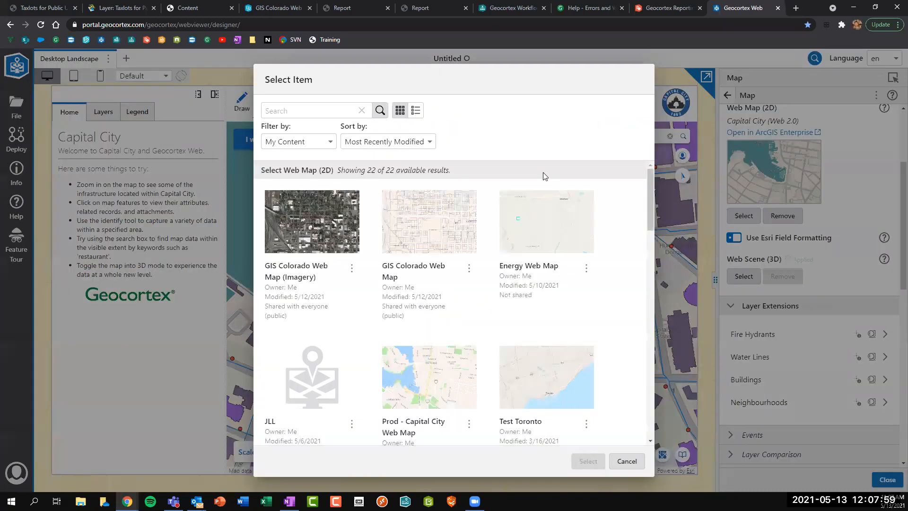
{"action": "left_click", "coordinate": [423, 231]}
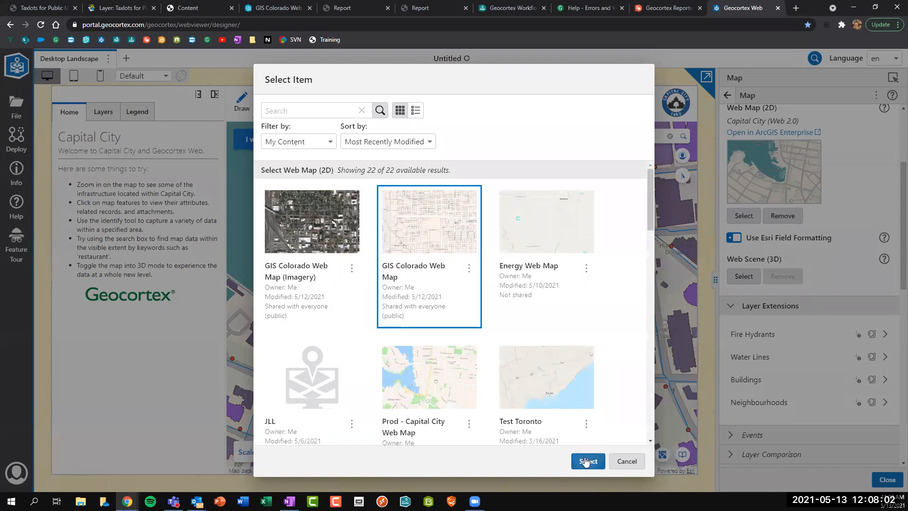
{"action": "left_click", "coordinate": [586, 462]}
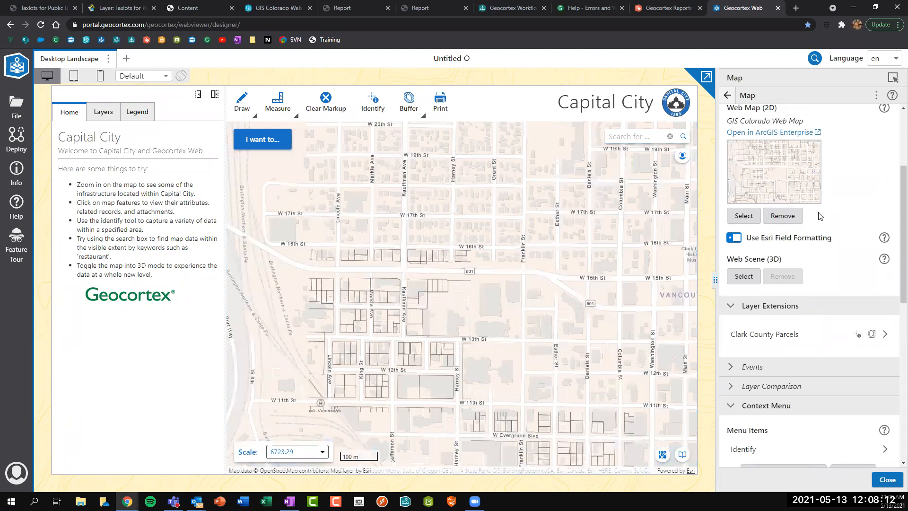
{"action": "left_click", "coordinate": [322, 338]}
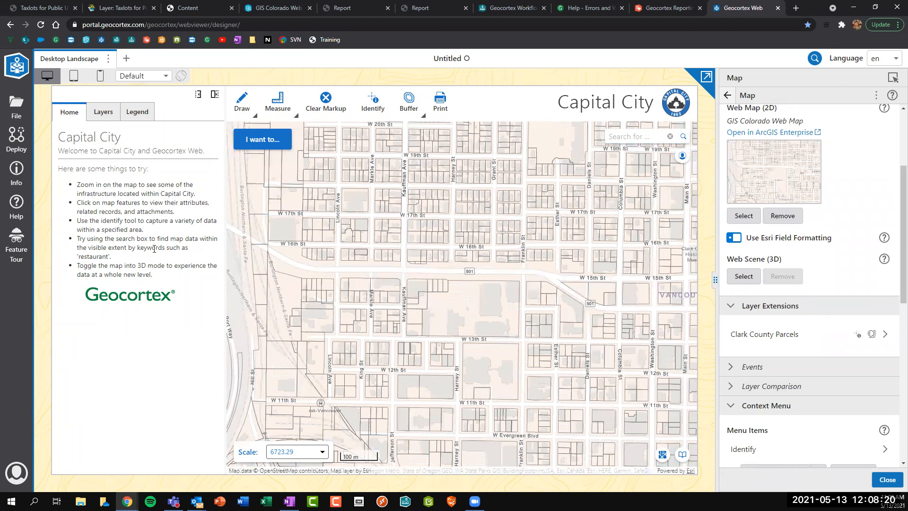
Add a menu item for the GIS Colorado - Draft Workflow to the I want to... menu settings.
{"action": "left_click", "coordinate": [728, 97]}
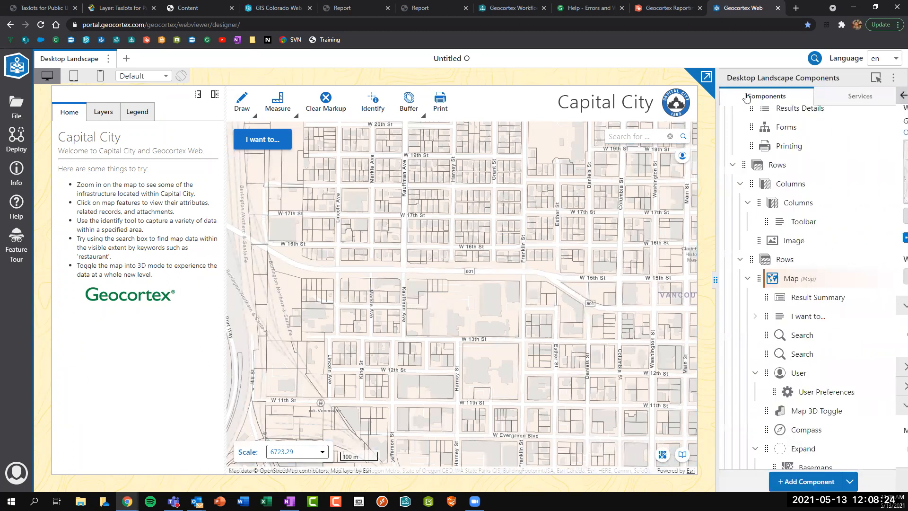
{"action": "left_click", "coordinate": [875, 80]}
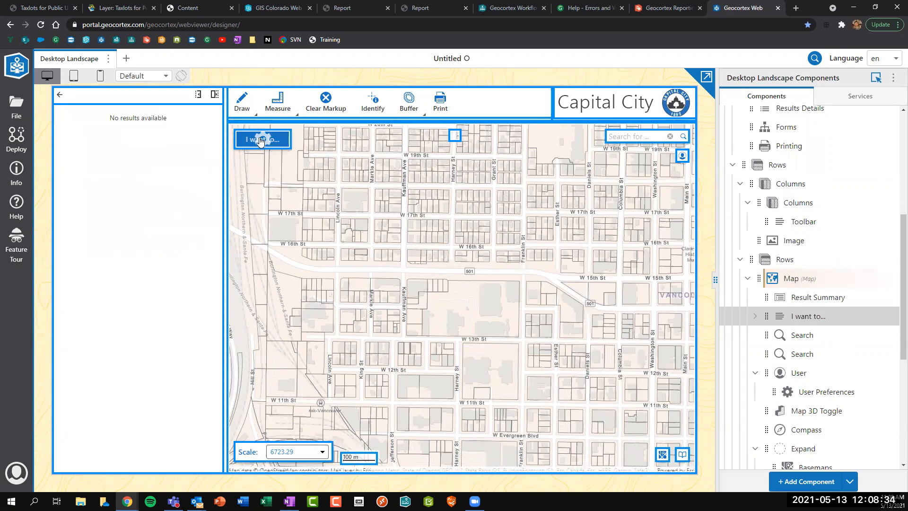
{"action": "left_click", "coordinate": [260, 142]}
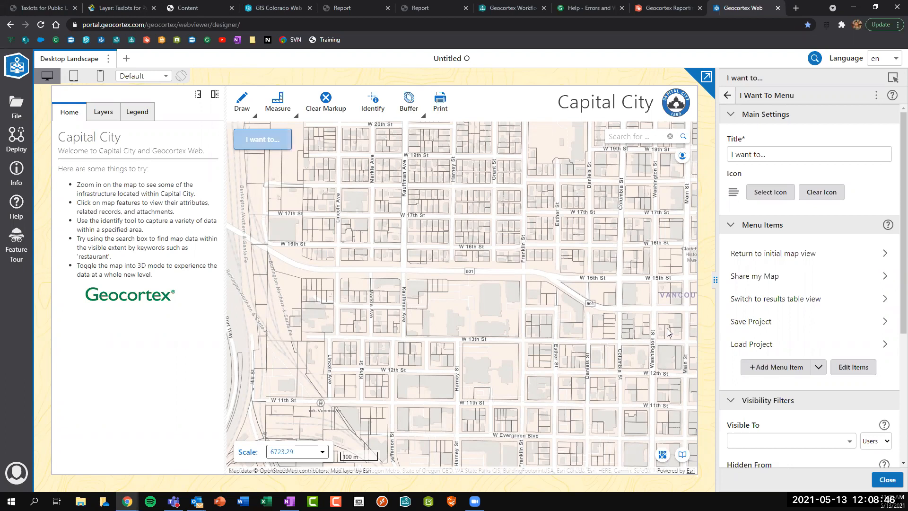
{"action": "left_click", "coordinate": [764, 370]}
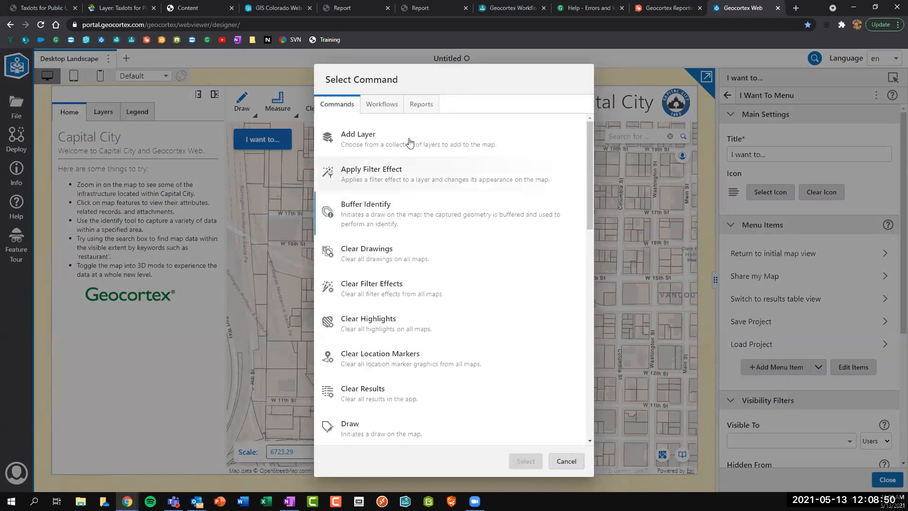
{"action": "left_click", "coordinate": [379, 105]}
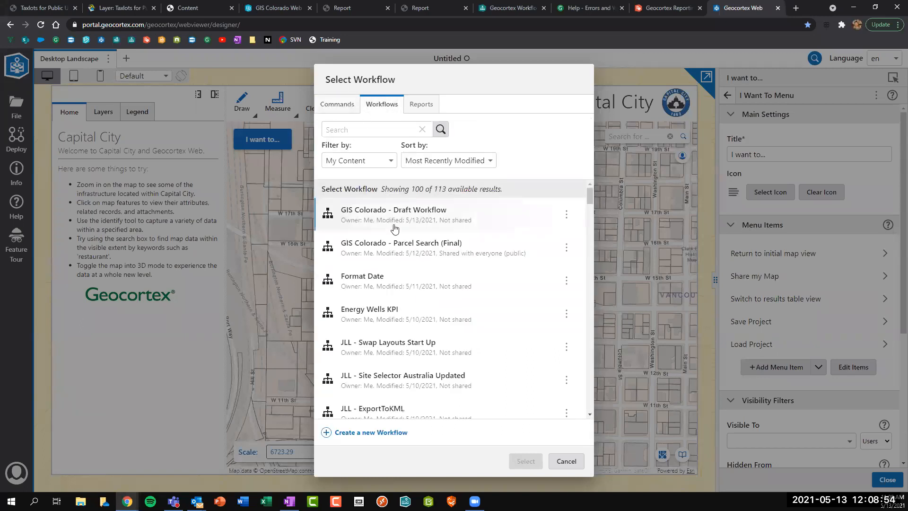
{"action": "left_click", "coordinate": [419, 221]}
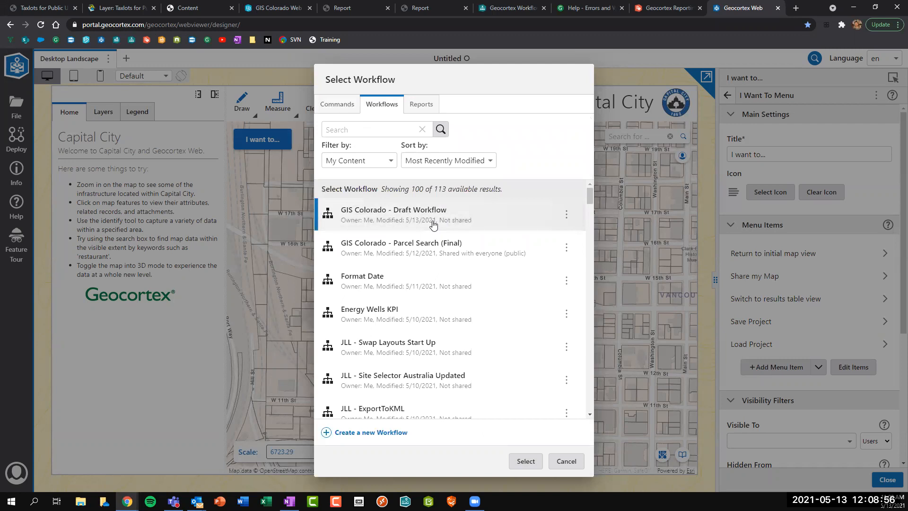
{"action": "left_click", "coordinate": [524, 461]}
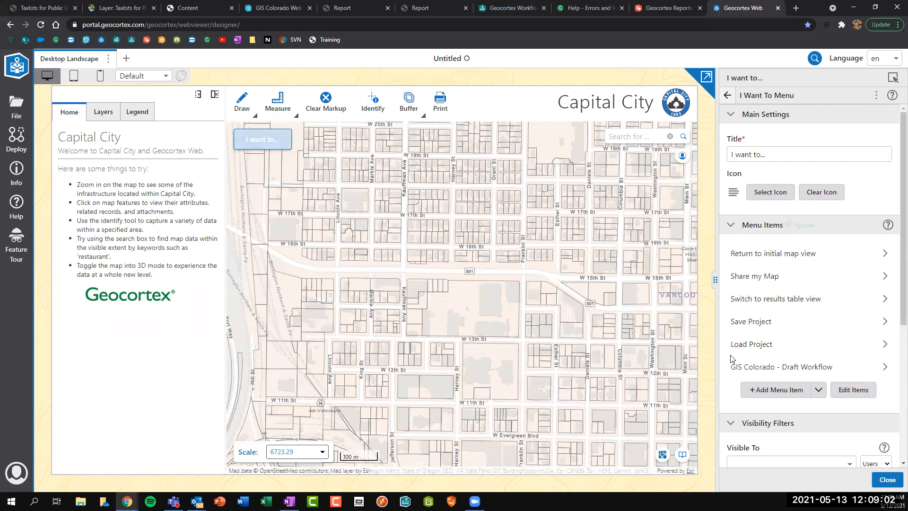
Title the new menu item 'Search Parcels' with description 'Search parcels by Buffer'.
{"action": "left_click", "coordinate": [757, 367]}
{"action": "left_click_drag", "start_coordinate": [847, 155], "coordinate": [730, 154]}
{"action": "type", "text": "Search Parcels"}
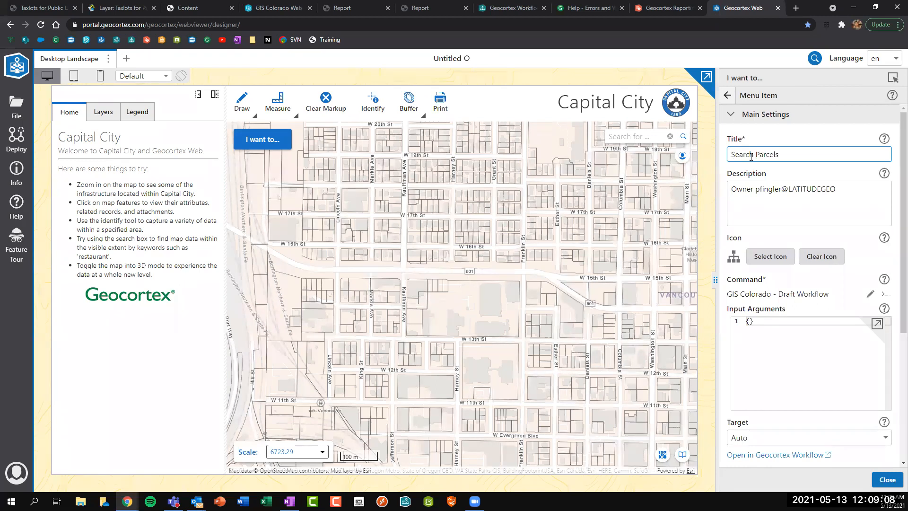
{"action": "left_click", "coordinate": [854, 186]}
{"action": "triple_click", "coordinate": [739, 190]}
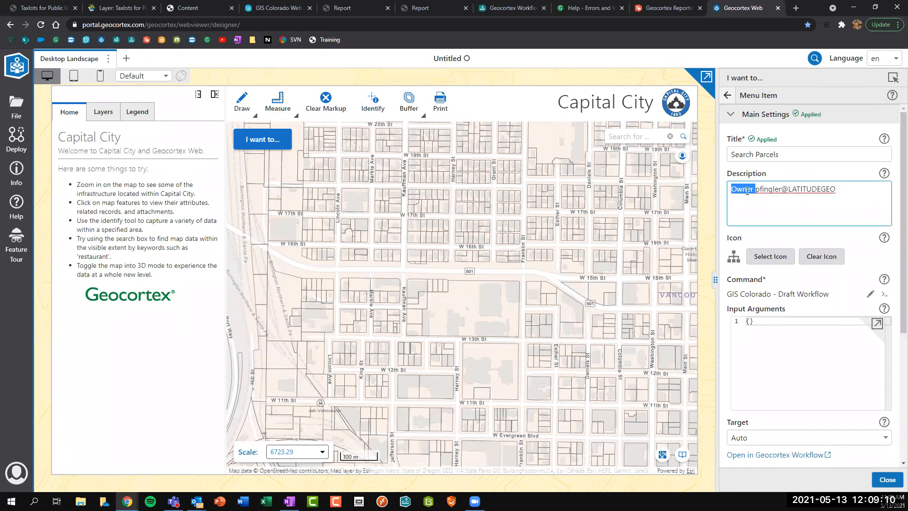
{"action": "type", "text": "Please"}
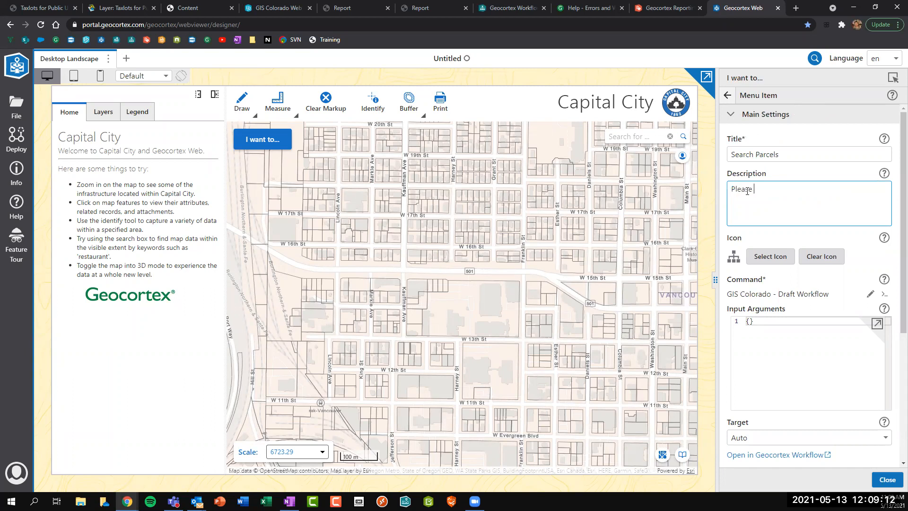
{"action": "key", "text": "ctrl+BackSpace"}
{"action": "type", "text": "s"}
{"action": "key", "text": "BackSpace"}
{"action": "key", "text": "BackSpace"}
{"action": "key", "text": "BackSpace"}
{"action": "type", "text": "earch parcels by Buffer"}
Give the item a magnifier icon filtered by 'search' and preview the I want to... menu.
{"action": "left_click", "coordinate": [770, 256]}
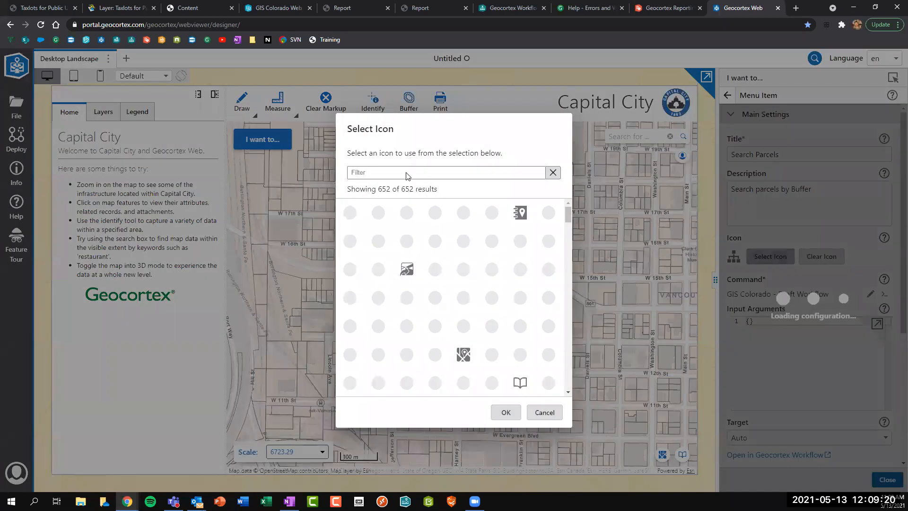
{"action": "left_click", "coordinate": [407, 173]}
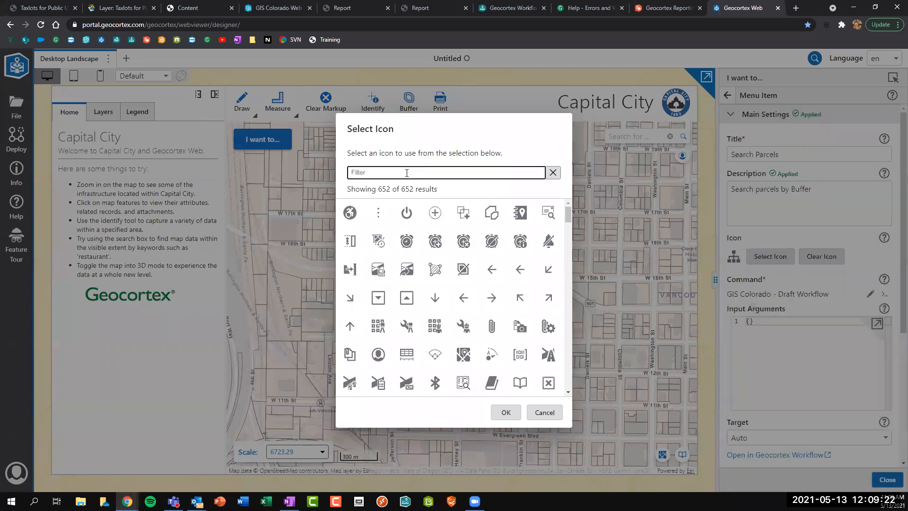
{"action": "scroll", "coordinate": [478, 256], "scroll_direction": "down", "scroll_amount": 5}
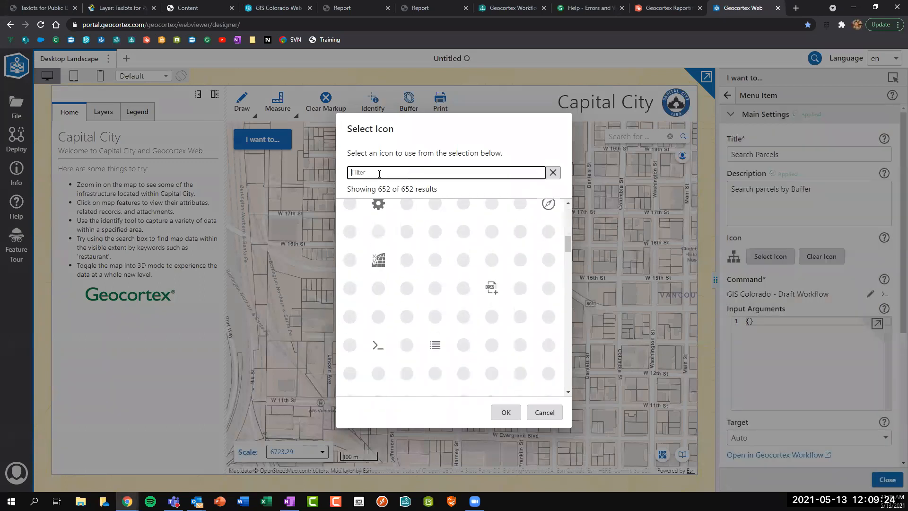
{"action": "type", "text": "search"}
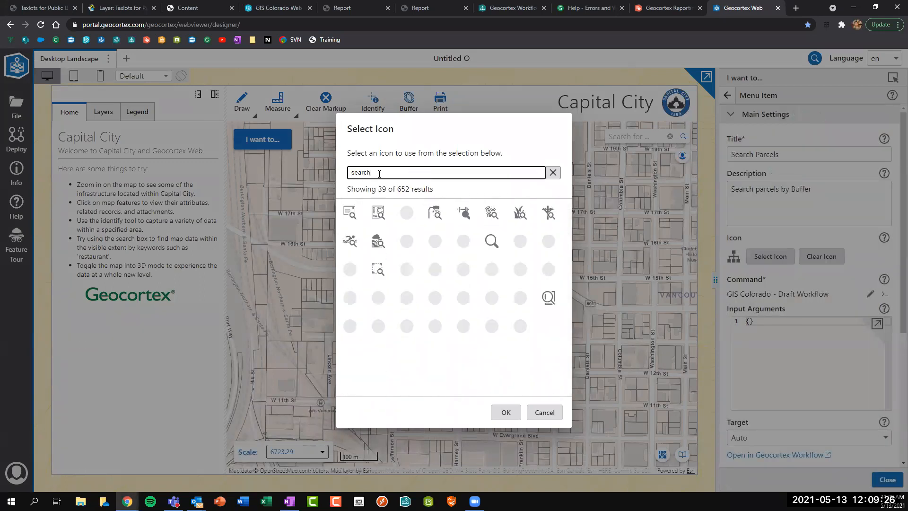
{"action": "left_click", "coordinate": [378, 298]}
{"action": "left_click", "coordinate": [505, 412]}
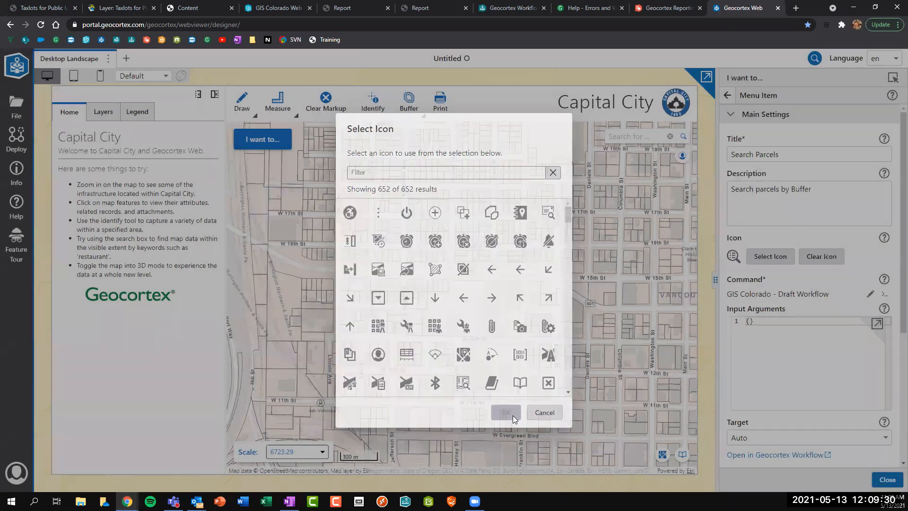
{"action": "left_click", "coordinate": [261, 141]}
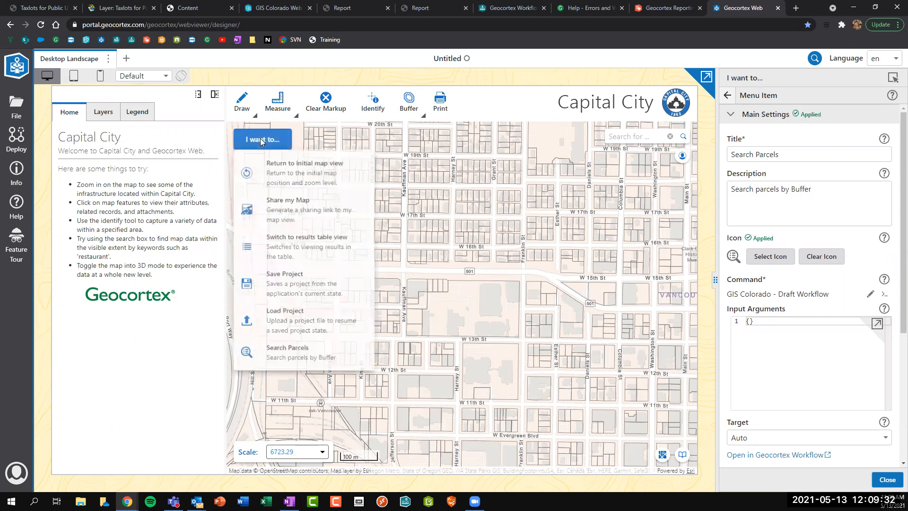
Run Search Parcels around a point on a city block, then title and generate the parcels report.
{"action": "left_click", "coordinate": [300, 355]}
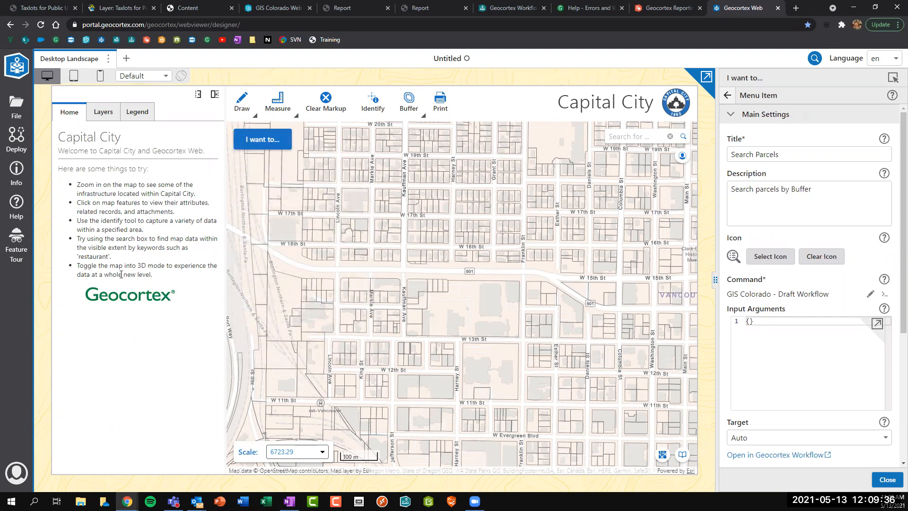
{"action": "left_click", "coordinate": [96, 150]}
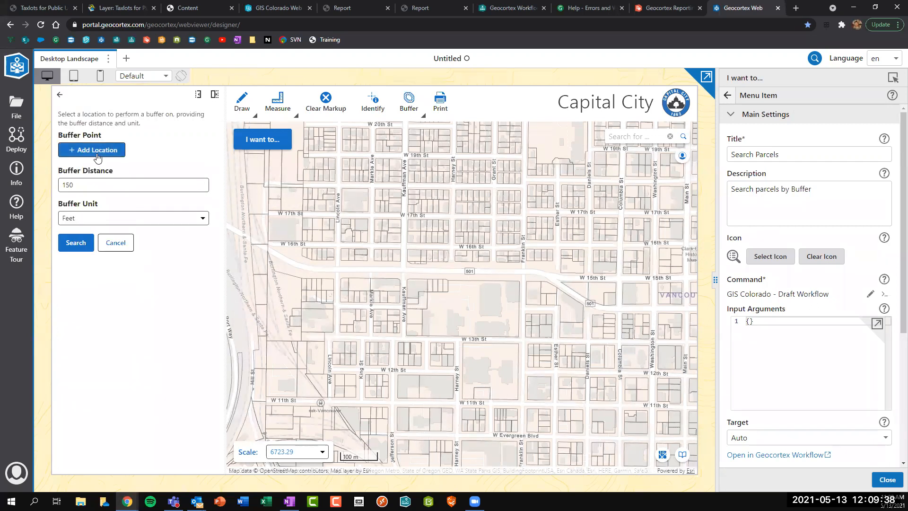
{"action": "left_click", "coordinate": [494, 195]}
{"action": "left_click", "coordinate": [70, 243]}
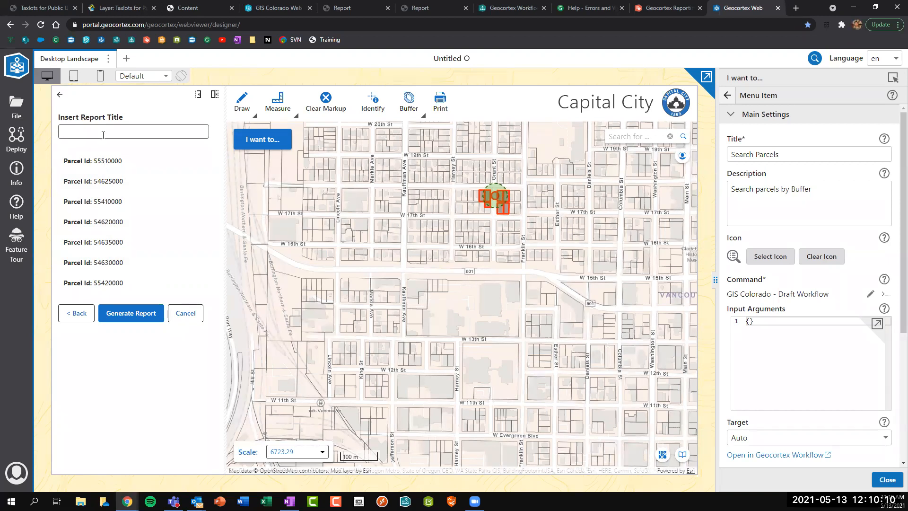
{"action": "type", "text": "ortex Web Report"}
{"action": "left_click", "coordinate": [133, 317]}
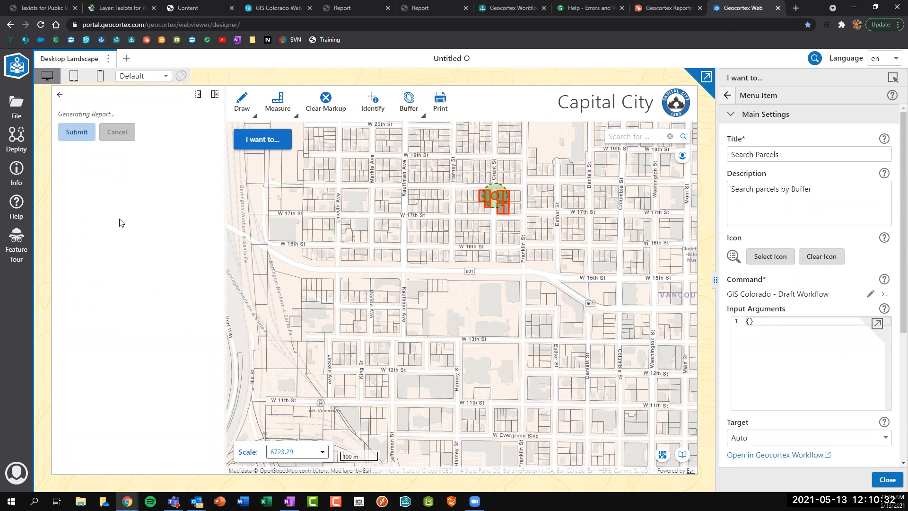
Move the I want to... menu's layout slot to Bottom Right.
{"action": "left_click", "coordinate": [727, 95]}
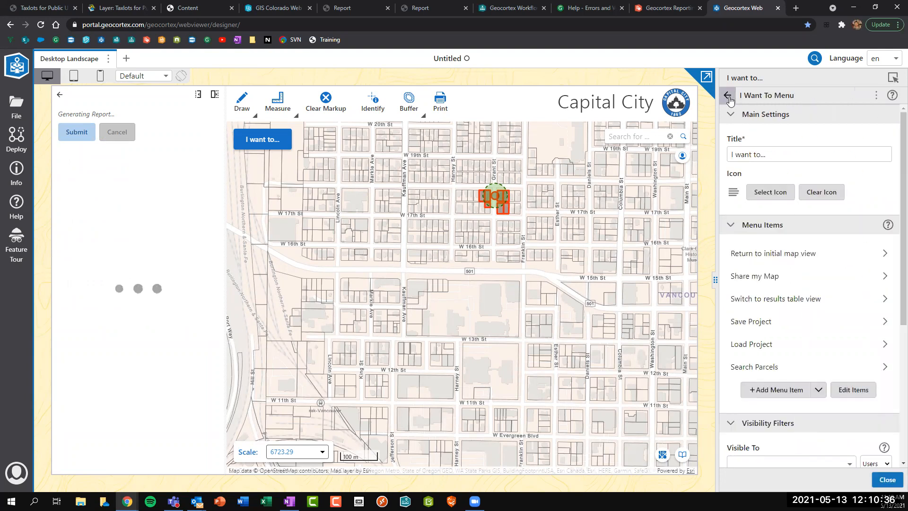
{"action": "left_click", "coordinate": [728, 98]}
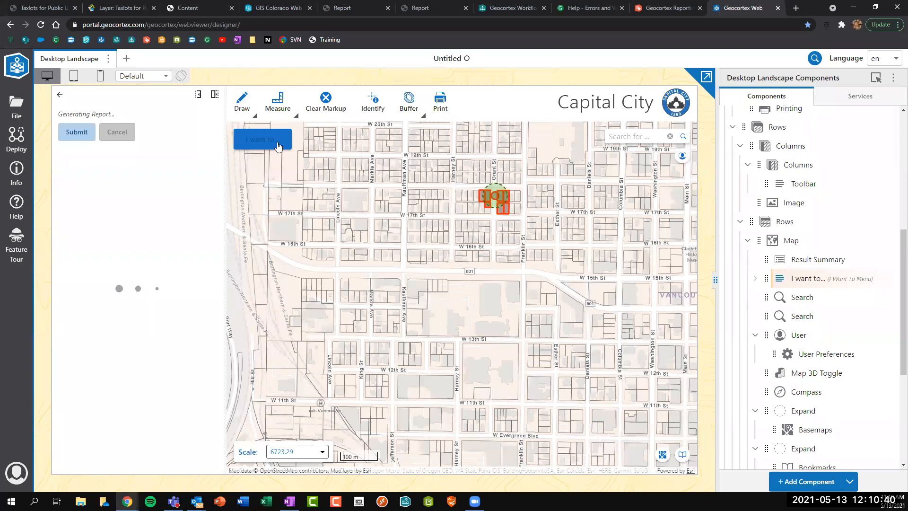
{"action": "left_click", "coordinate": [805, 278]}
{"action": "scroll", "coordinate": [783, 354], "scroll_direction": "down", "scroll_amount": 5}
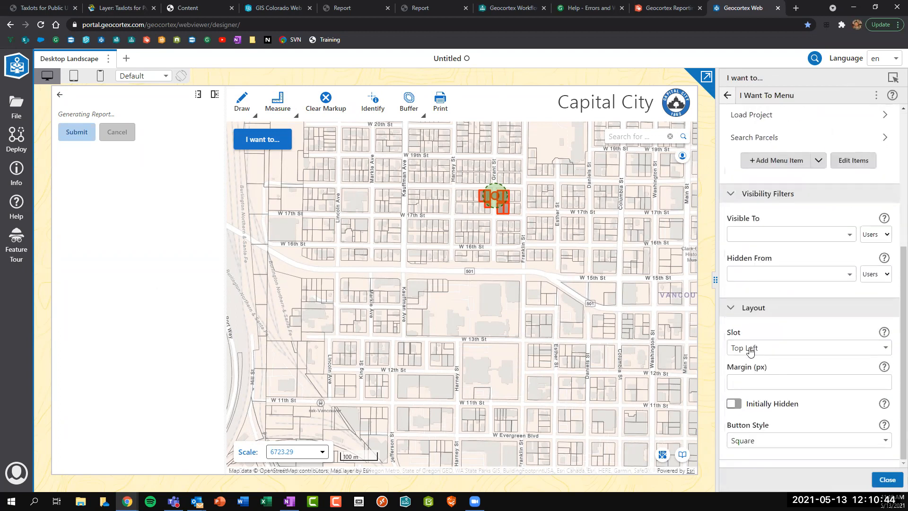
{"action": "left_click", "coordinate": [750, 349]}
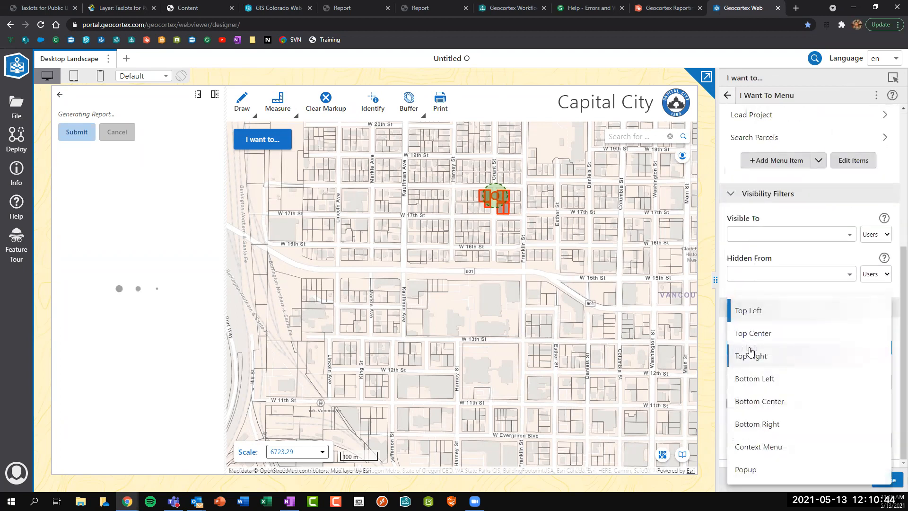
{"action": "left_click", "coordinate": [757, 426]}
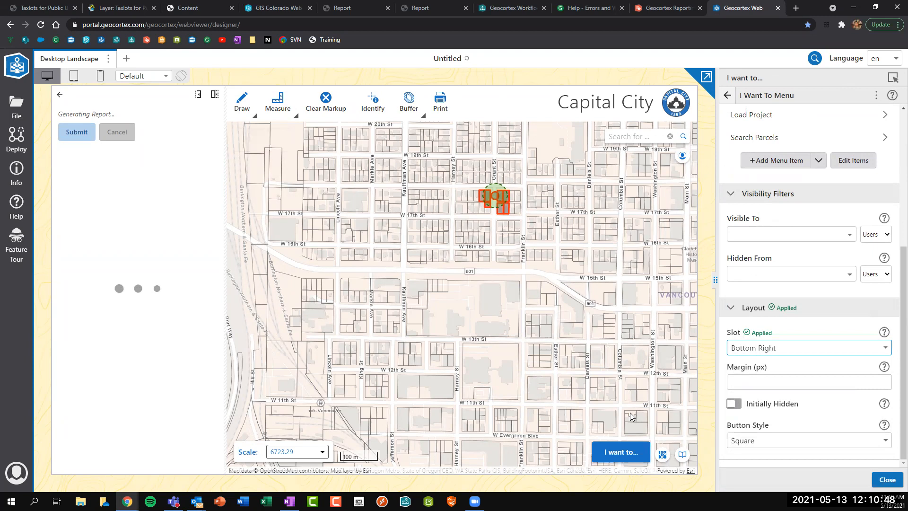
Switch the slot to Context Menu, test it with a right-click on the map, then set Top Left.
{"action": "left_click", "coordinate": [768, 349]}
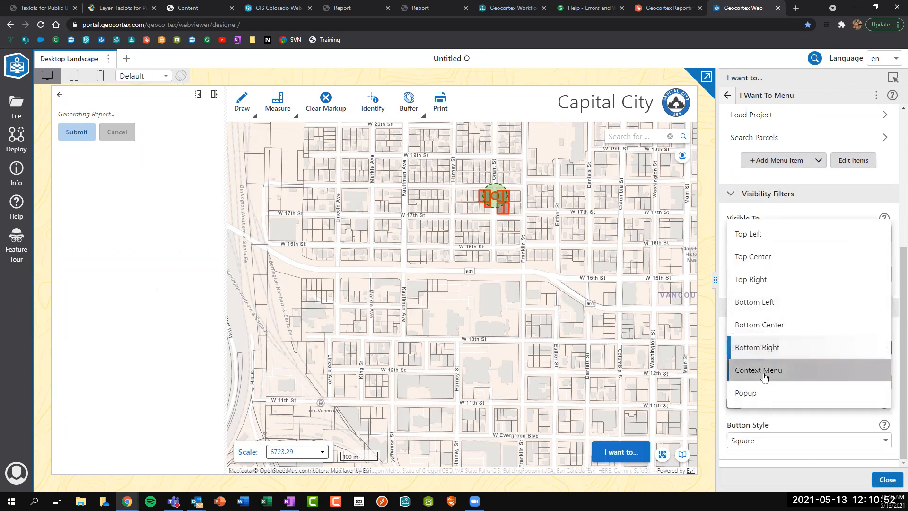
{"action": "left_click", "coordinate": [764, 373]}
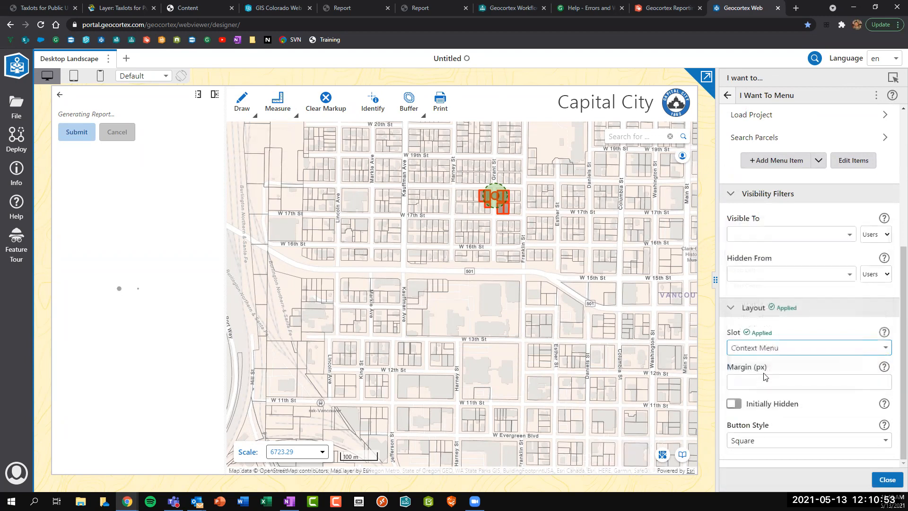
{"action": "right_click", "coordinate": [588, 278]}
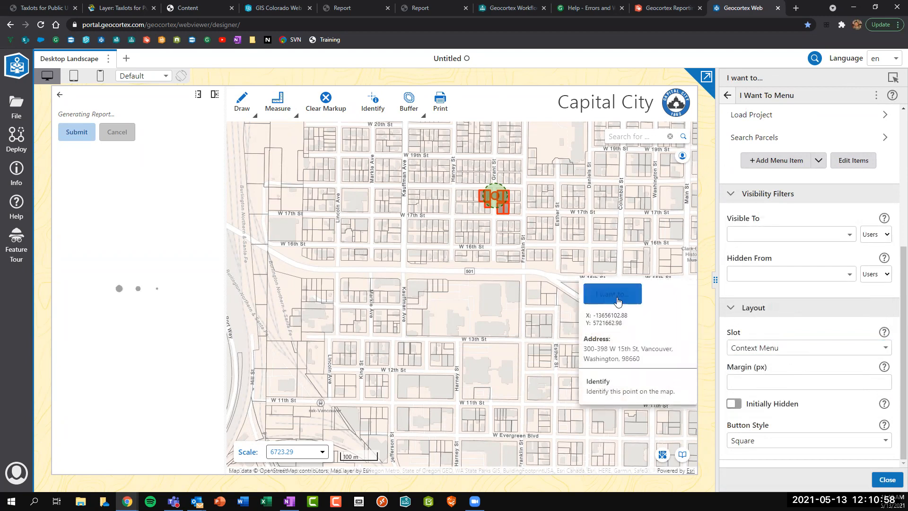
{"action": "left_click", "coordinate": [752, 350]}
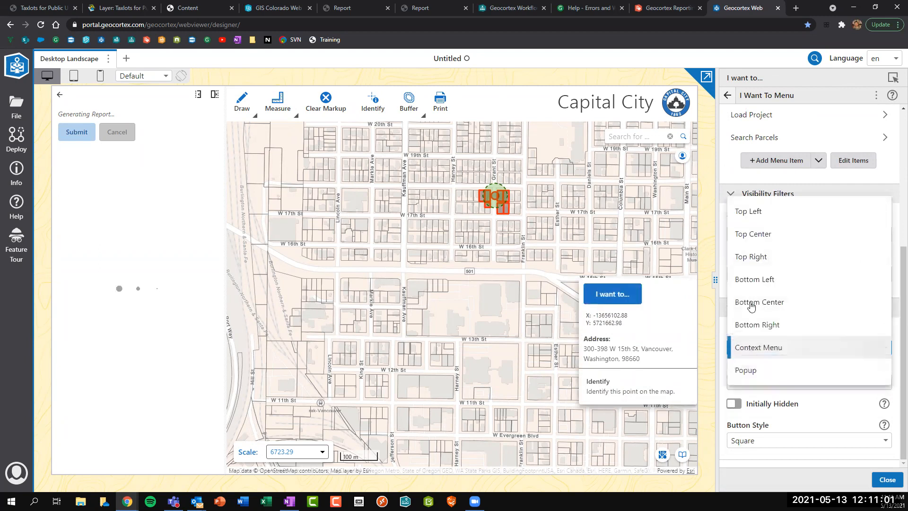
{"action": "left_click", "coordinate": [747, 217]}
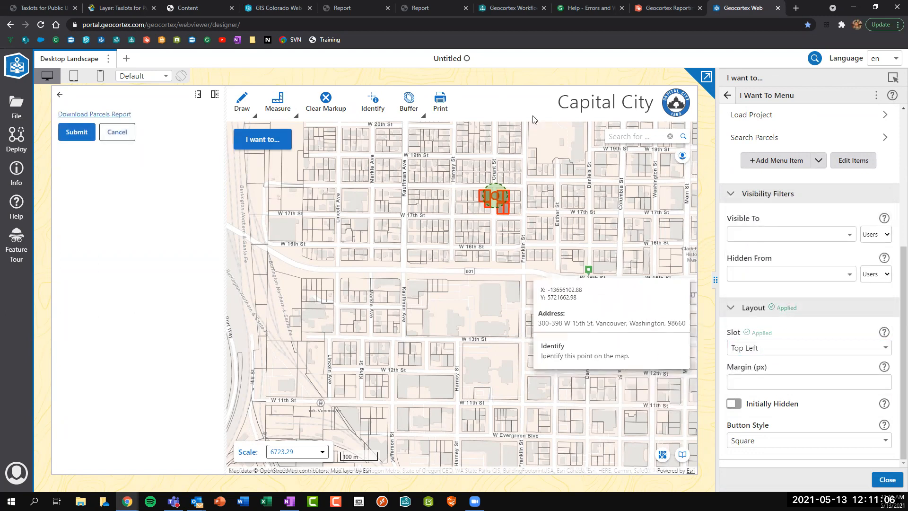
Open the downloaded parcels report PDF and scroll through its two pages.
{"action": "left_click", "coordinate": [118, 114]}
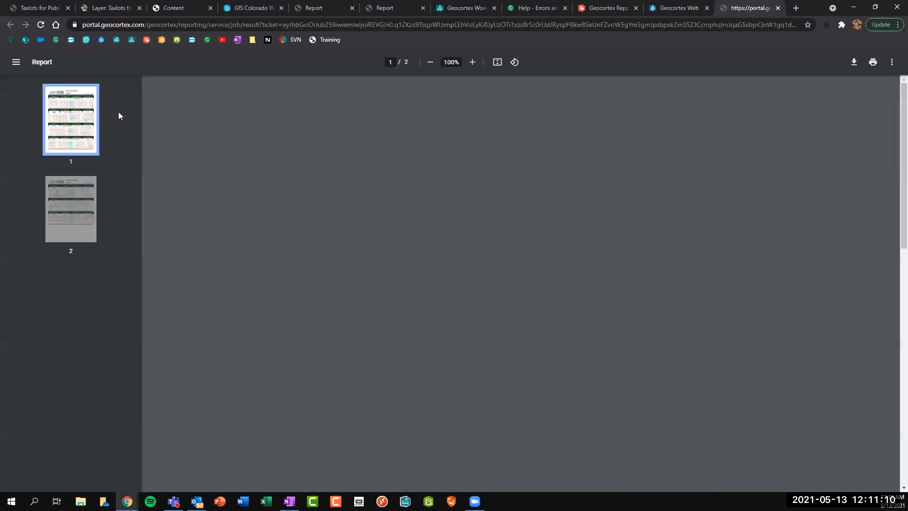
{"action": "scroll", "coordinate": [510, 279], "scroll_direction": "down", "scroll_amount": 6}
{"action": "scroll", "coordinate": [719, 122], "scroll_direction": "up", "scroll_amount": 7}
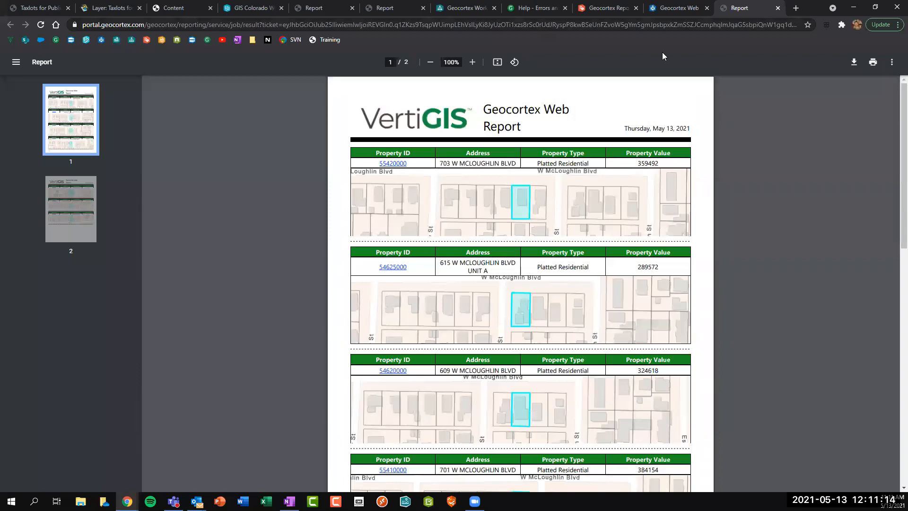
Return to the designer's component tree and show the app's Services list.
{"action": "left_click", "coordinate": [678, 8]}
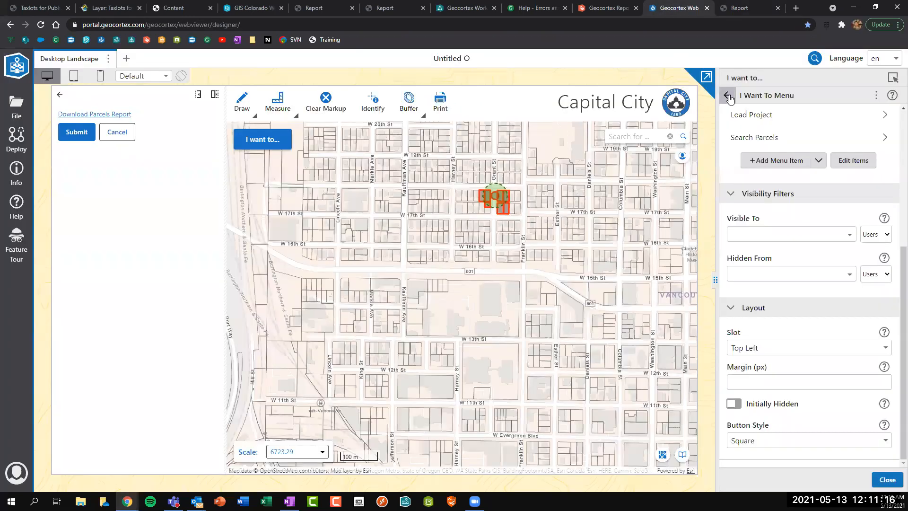
{"action": "left_click", "coordinate": [728, 97]}
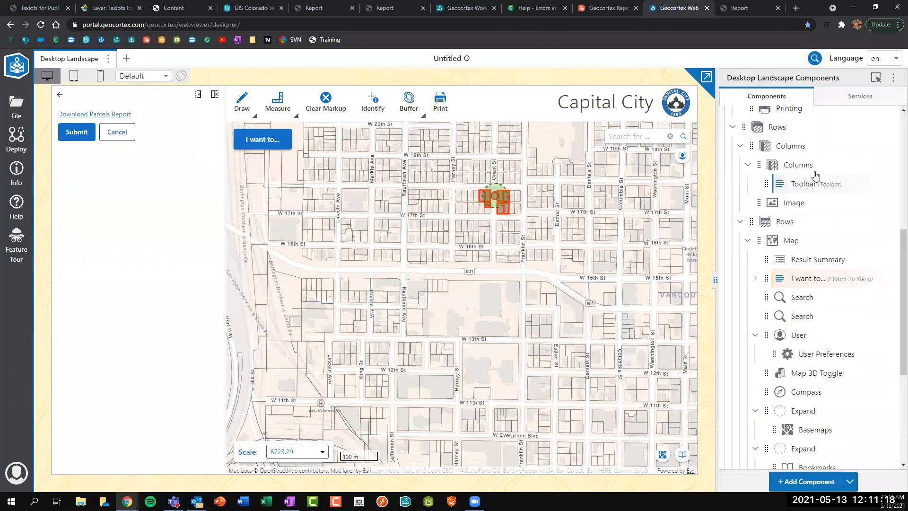
{"action": "left_click", "coordinate": [848, 106]}
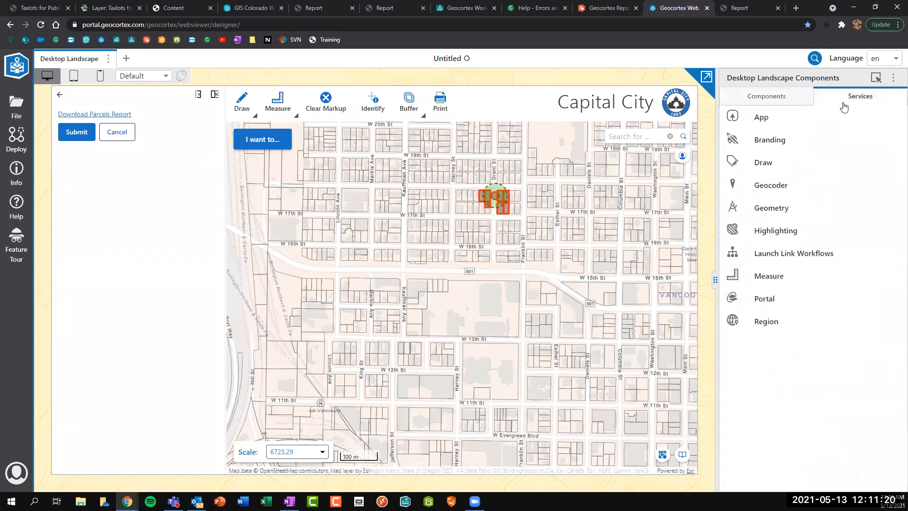
Try the Dark Theme, keep the Light Theme, and set the accent colour to green (008A00).
{"action": "left_click", "coordinate": [781, 141]}
{"action": "left_click", "coordinate": [774, 128]}
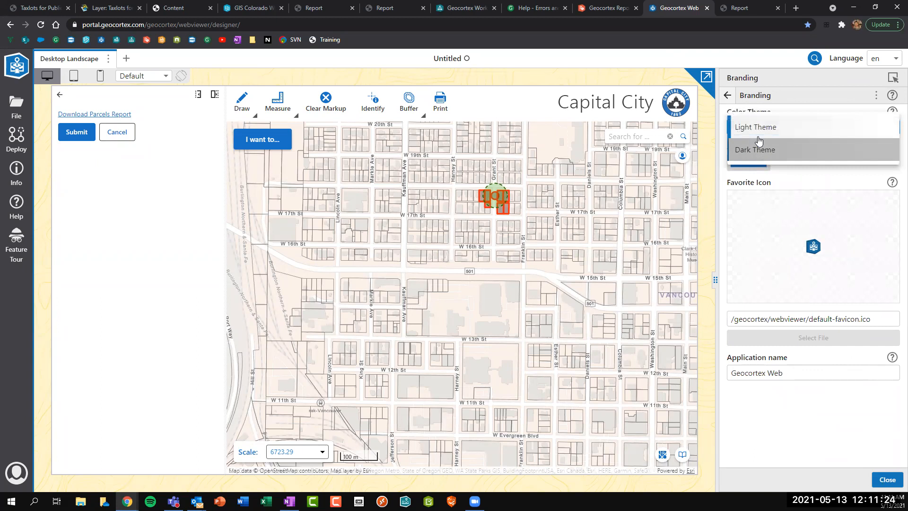
{"action": "left_click", "coordinate": [758, 140]}
{"action": "left_click", "coordinate": [759, 126]}
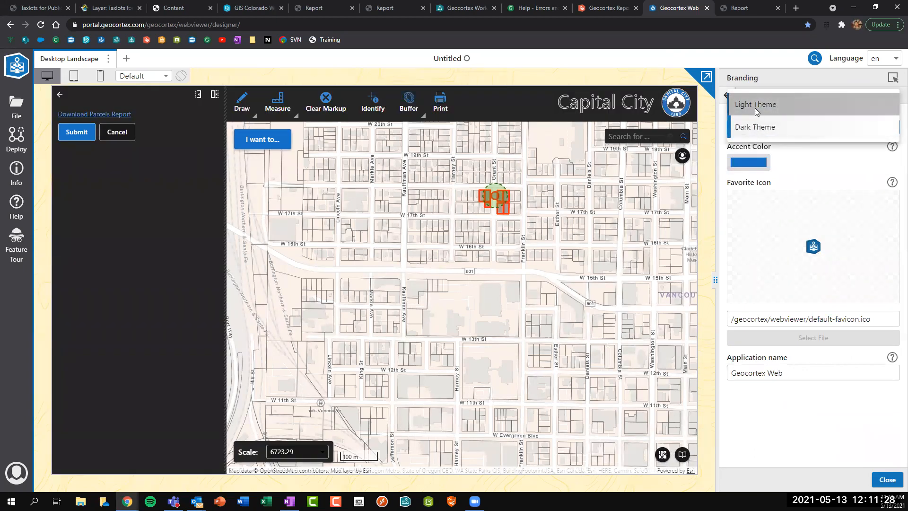
{"action": "left_click", "coordinate": [755, 111]}
{"action": "left_click", "coordinate": [749, 170]}
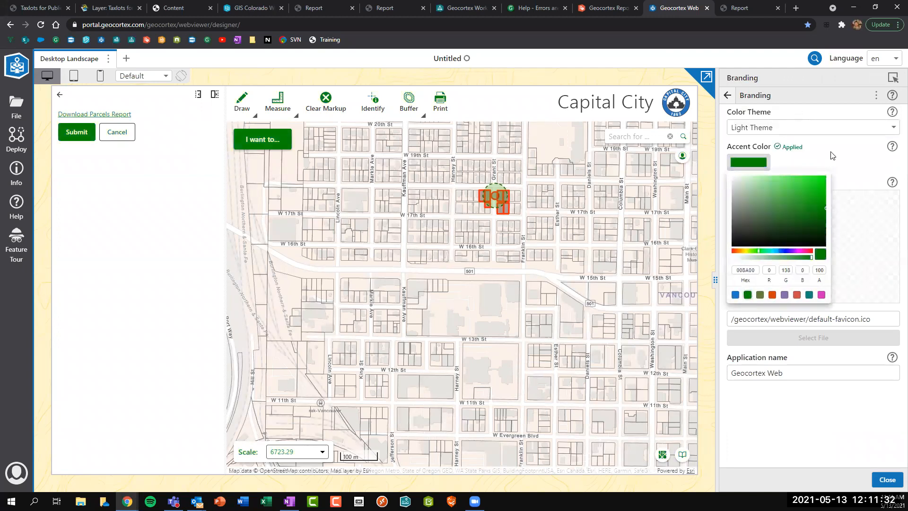
{"action": "left_click", "coordinate": [728, 95]}
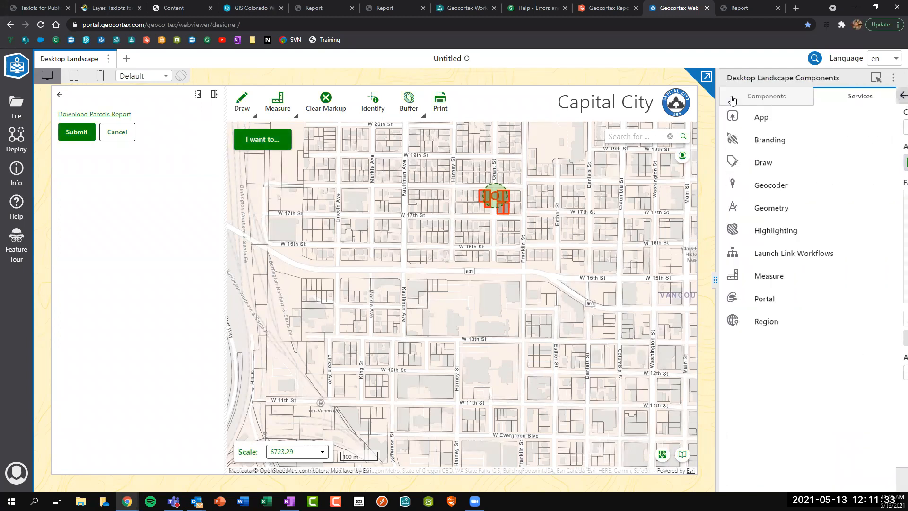
{"action": "left_click", "coordinate": [766, 96]}
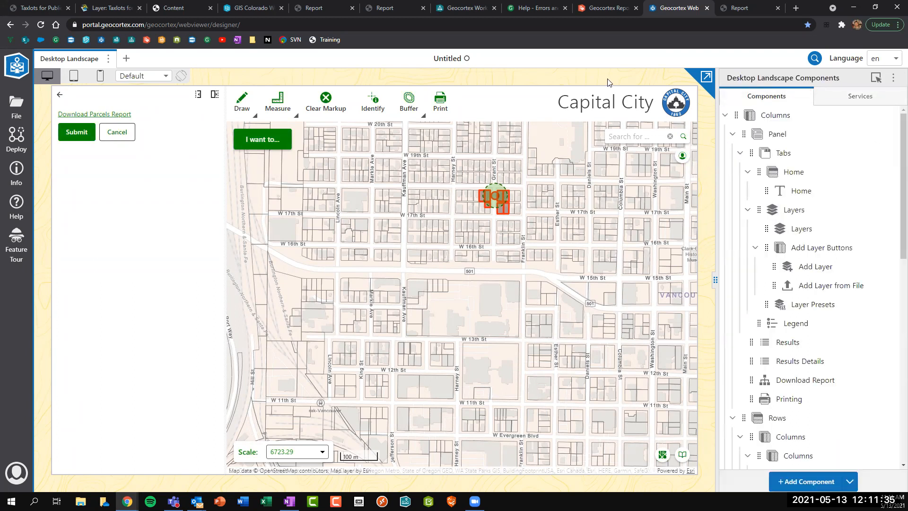
Close the report form, collapse the tree, and drag Rows above Panel under Columns.
{"action": "left_click", "coordinate": [60, 95]}
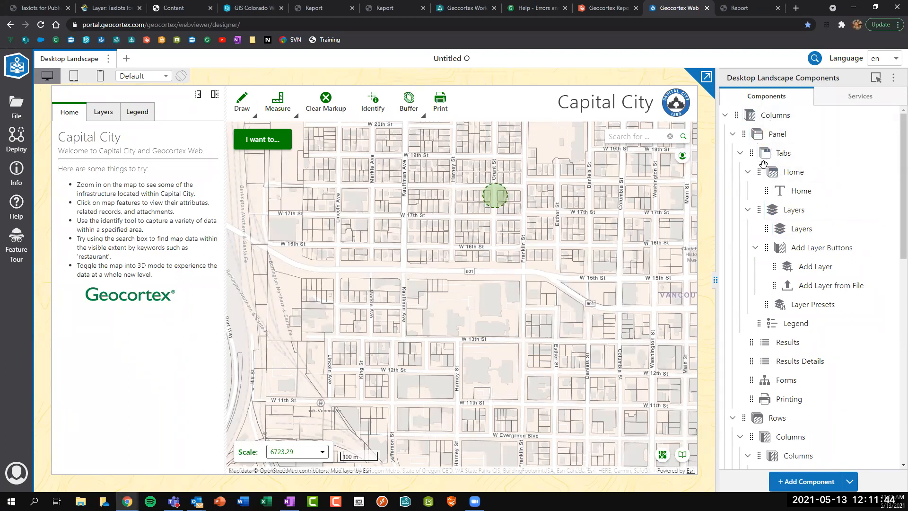
{"action": "left_click", "coordinate": [732, 135]}
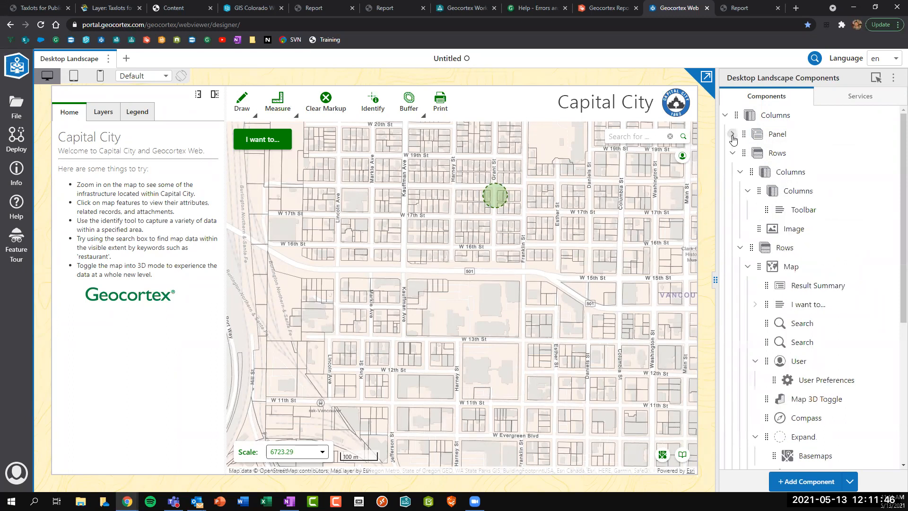
{"action": "left_click", "coordinate": [732, 152]}
{"action": "left_click", "coordinate": [726, 172]}
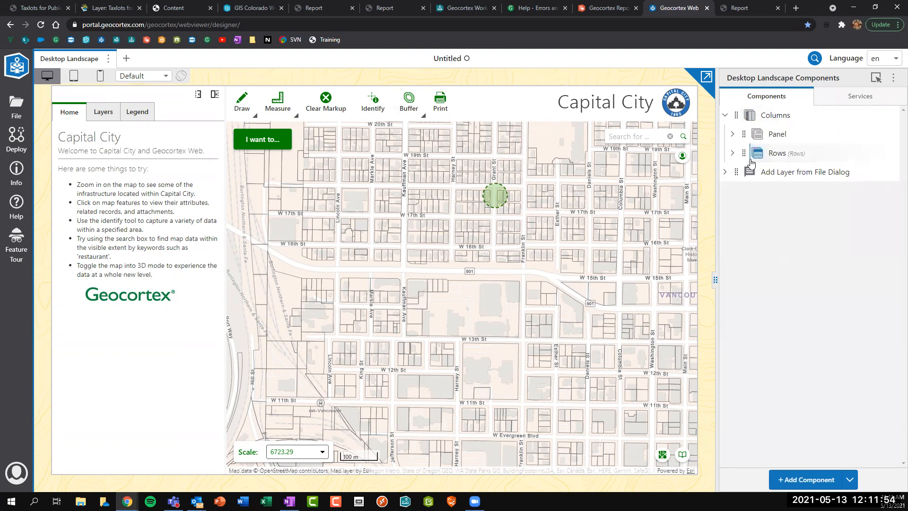
{"action": "left_click", "coordinate": [732, 152]}
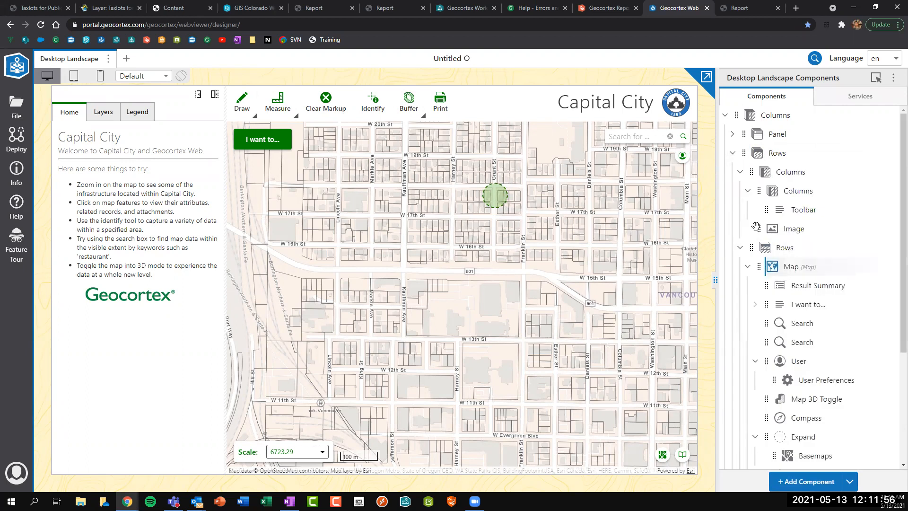
{"action": "left_click", "coordinate": [732, 153]}
{"action": "left_click_drag", "start_coordinate": [751, 150], "coordinate": [744, 132]}
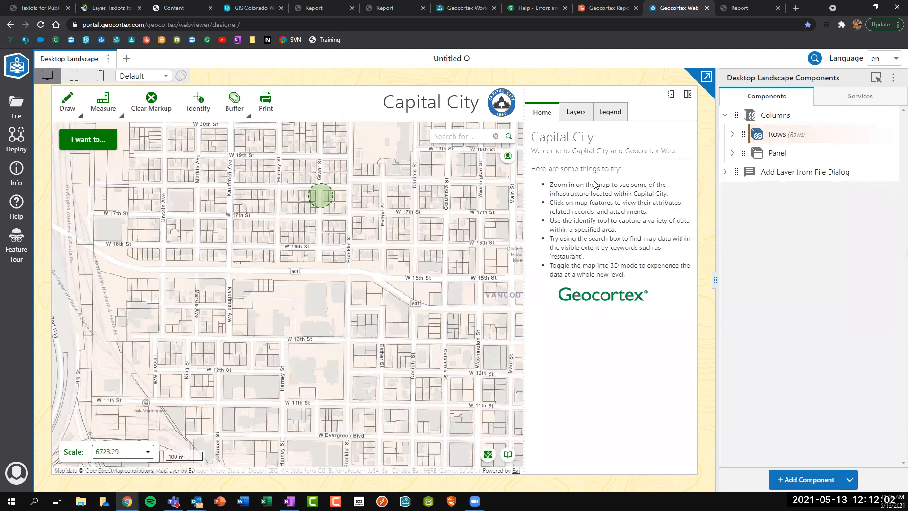
Browse the addable component categories and expand Panel > Tabs in the component tree.
{"action": "left_click", "coordinate": [810, 480]}
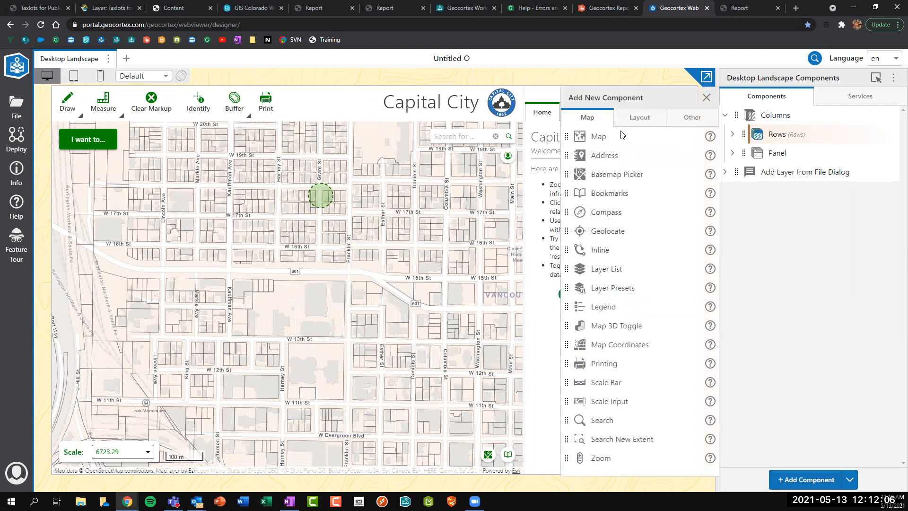
{"action": "left_click", "coordinate": [631, 119]}
{"action": "left_click", "coordinate": [691, 118]}
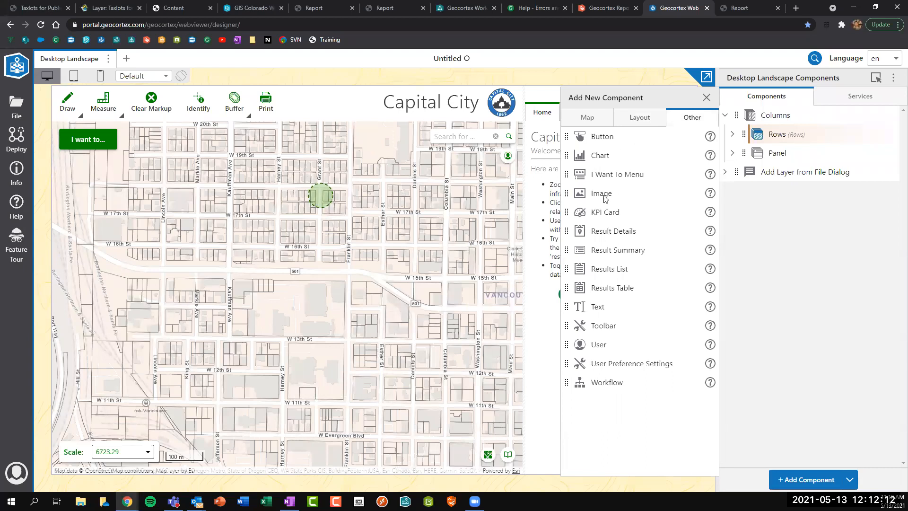
{"action": "left_click", "coordinate": [730, 157]}
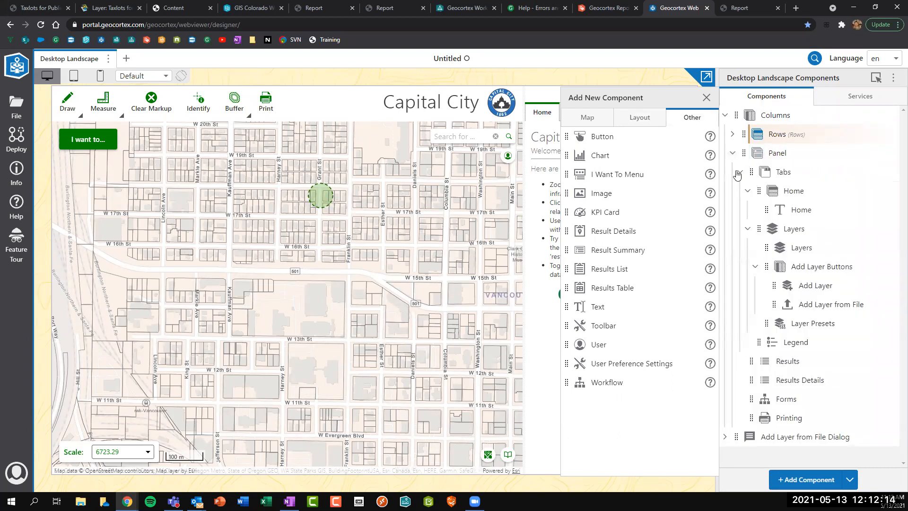
{"action": "left_click", "coordinate": [740, 172]}
{"action": "left_click", "coordinate": [739, 173]}
{"action": "left_click", "coordinate": [746, 209]}
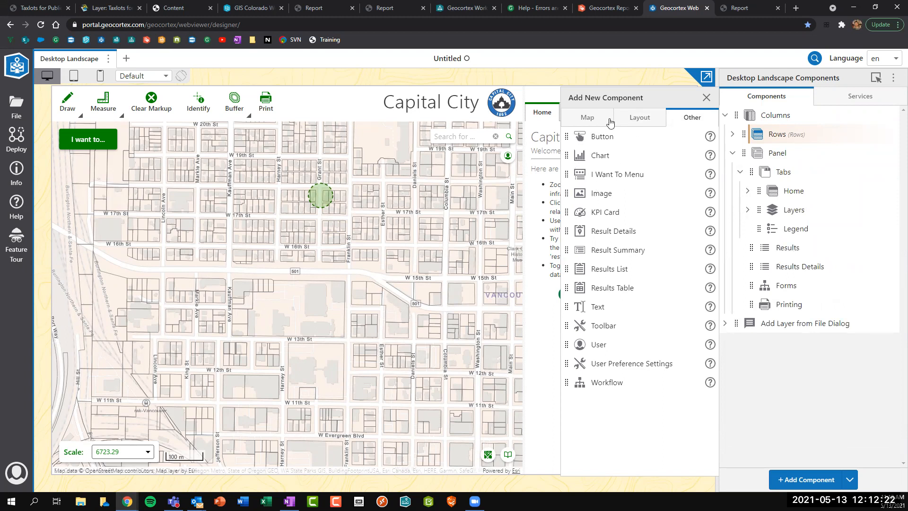
Preview the Layers and Legend tabs, then drag a Basemap Picker tab between Home and Layers.
{"action": "left_click", "coordinate": [706, 97]}
{"action": "left_click", "coordinate": [574, 114]}
{"action": "left_click", "coordinate": [610, 114]}
{"action": "left_click", "coordinate": [536, 116]}
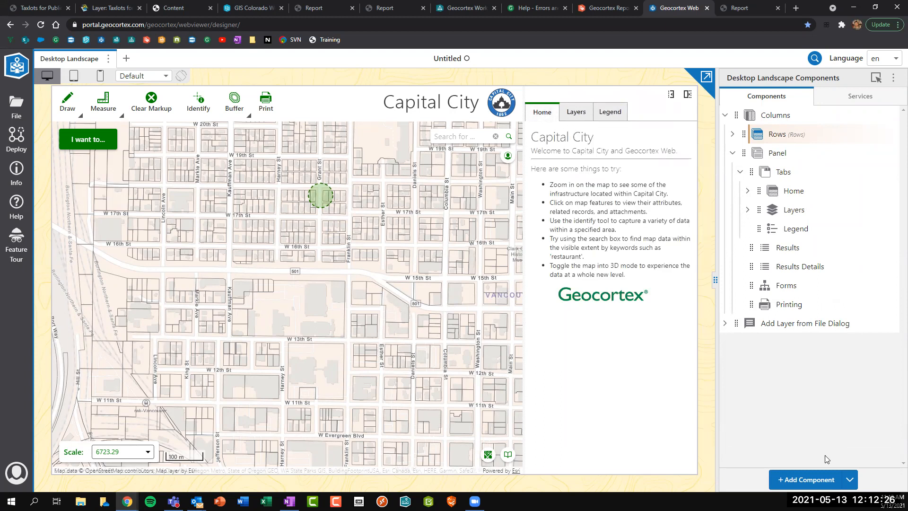
{"action": "left_click", "coordinate": [820, 478]}
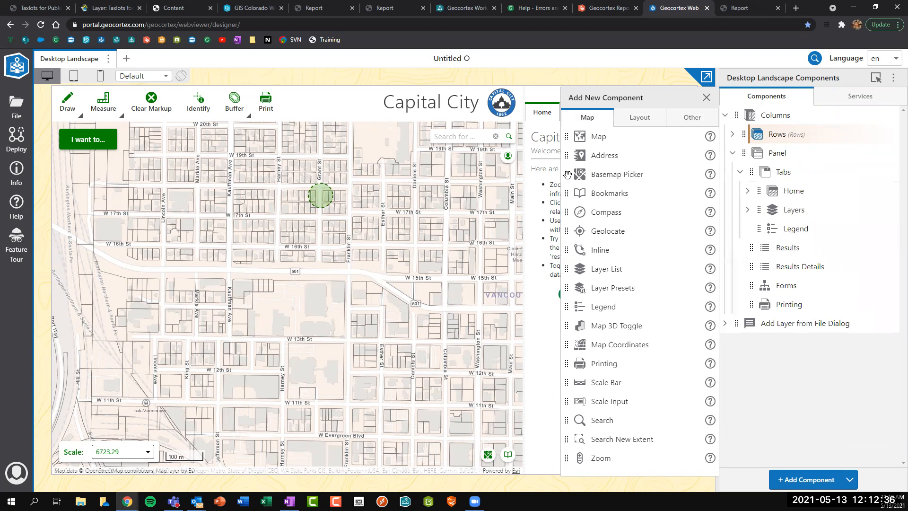
{"action": "left_click_drag", "start_coordinate": [567, 175], "coordinate": [779, 214]}
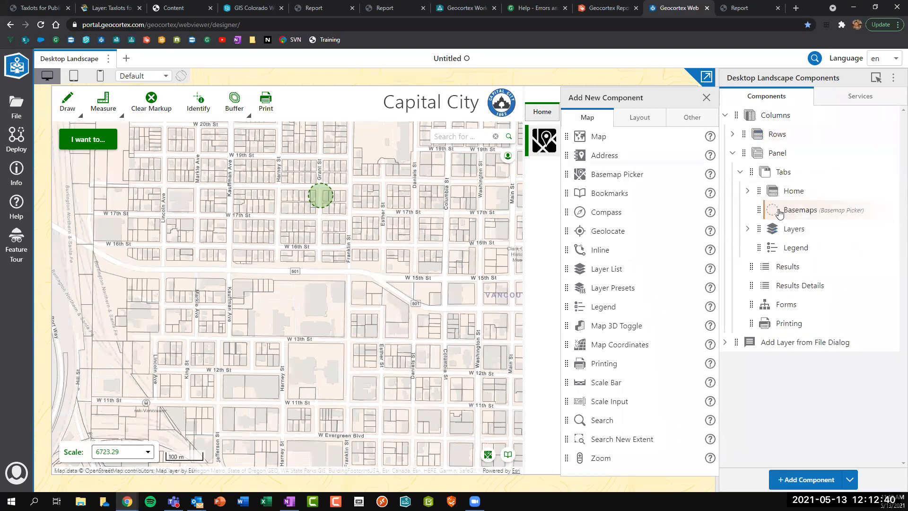
Choose World Street Map (Night) in the new Basemaps tab, then return the panel to Home.
{"action": "left_click", "coordinate": [707, 97]}
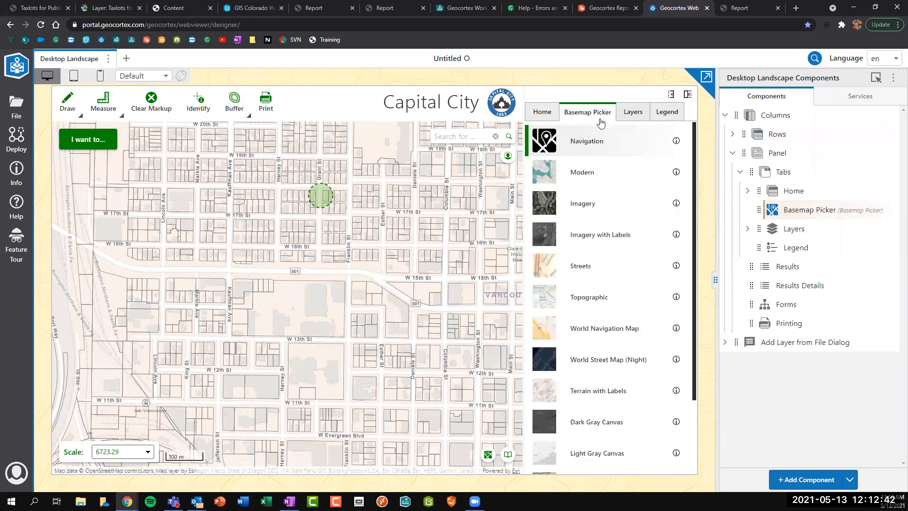
{"action": "left_click", "coordinate": [582, 330]}
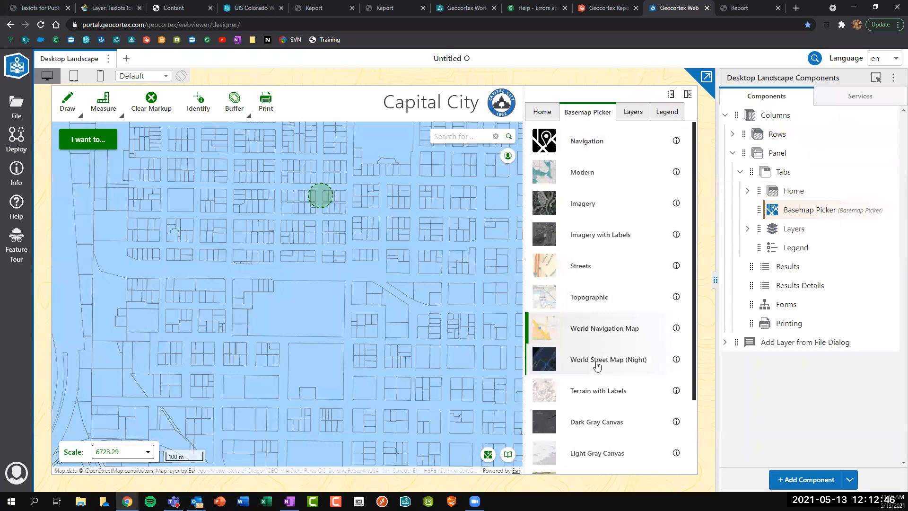
{"action": "left_click", "coordinate": [597, 362]}
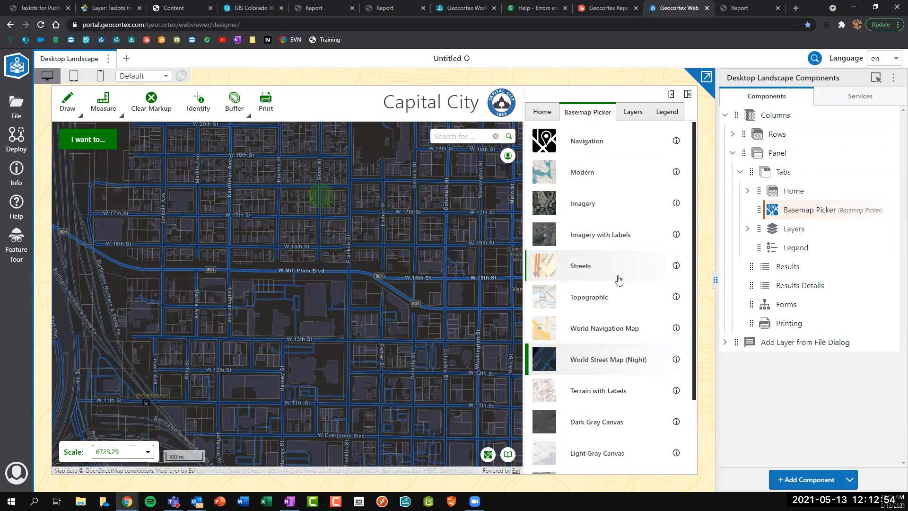
{"action": "left_click", "coordinate": [542, 113]}
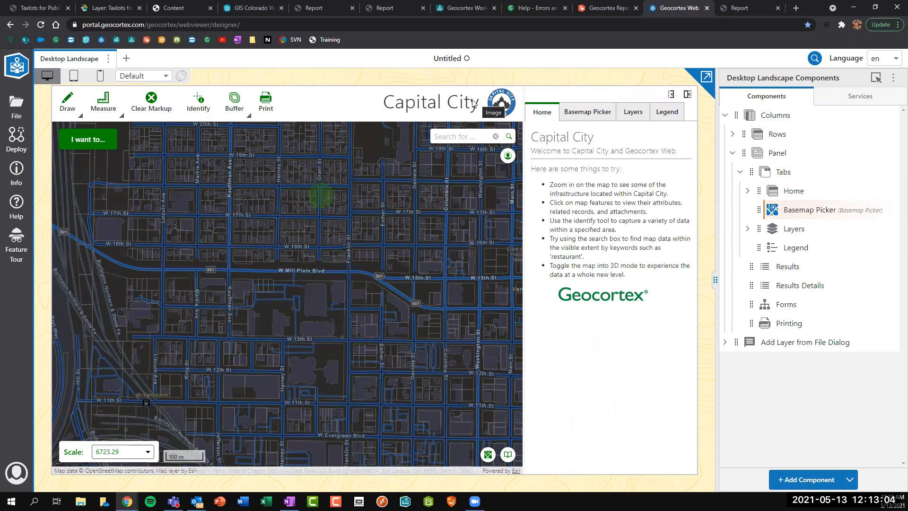
Open the green 'I want to...' menu on the Capital City preview map.
{"action": "left_click", "coordinate": [92, 142]}
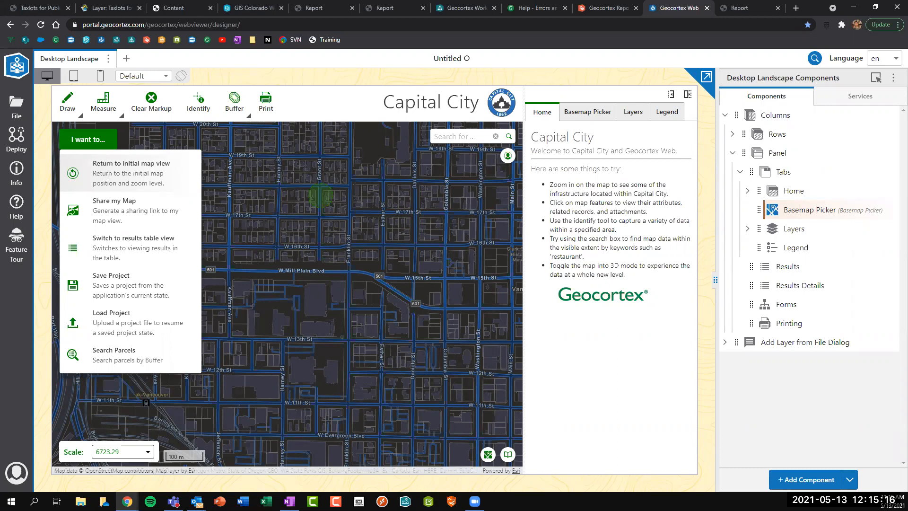
Zoom in, identify parcels near W 17th St with a box, and group the 12 results by layer.
{"action": "left_click", "coordinate": [82, 140]}
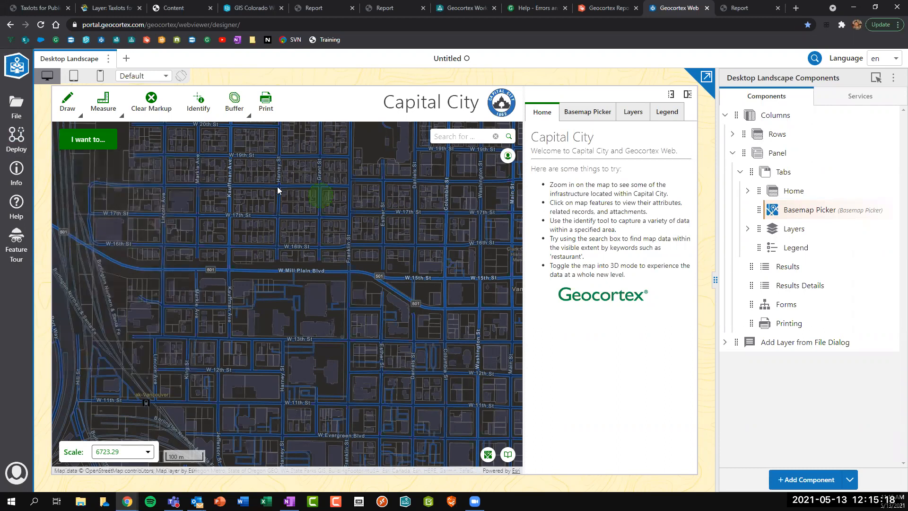
{"action": "scroll", "coordinate": [307, 193], "scroll_direction": "up", "scroll_amount": 2}
{"action": "left_click", "coordinate": [198, 101]}
{"action": "left_click_drag", "start_coordinate": [307, 159], "coordinate": [381, 219]}
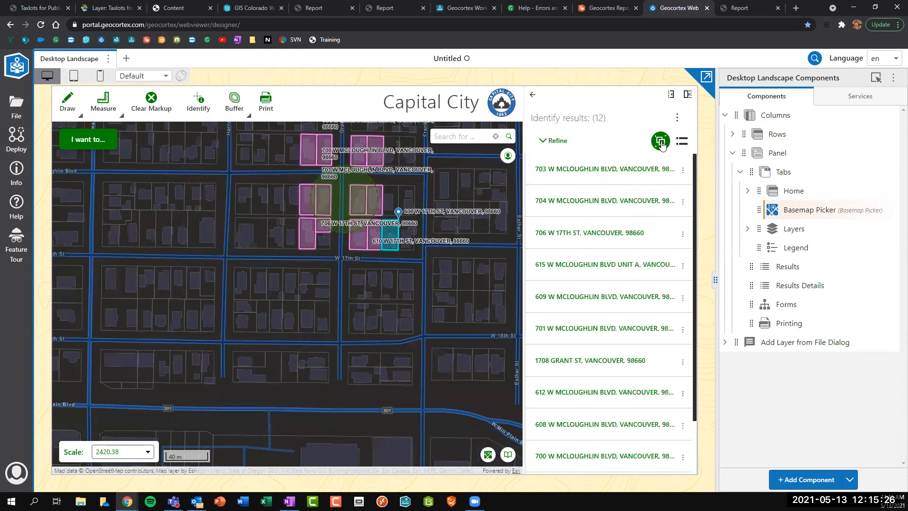
{"action": "left_click", "coordinate": [660, 141]}
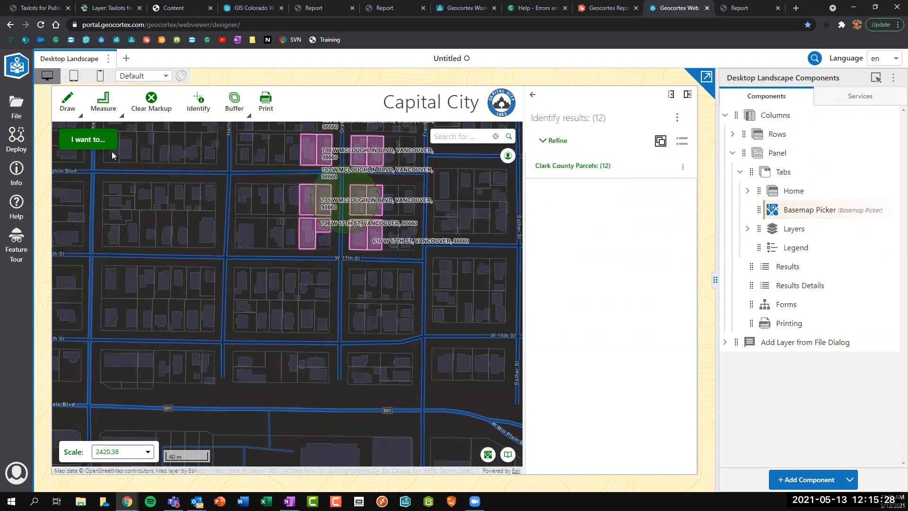
Switch the results to table view via 'I want to...' and pan to check a parcel's map tip.
{"action": "left_click", "coordinate": [77, 142]}
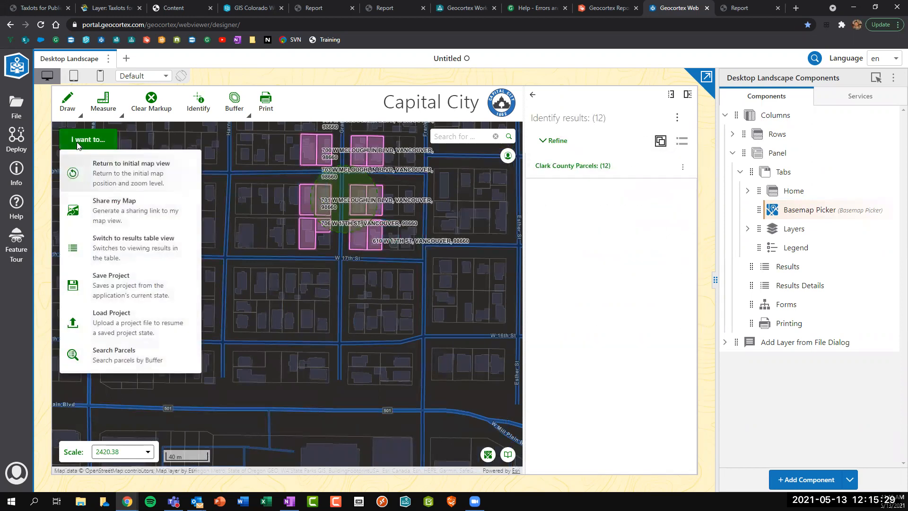
{"action": "left_click", "coordinate": [104, 241]}
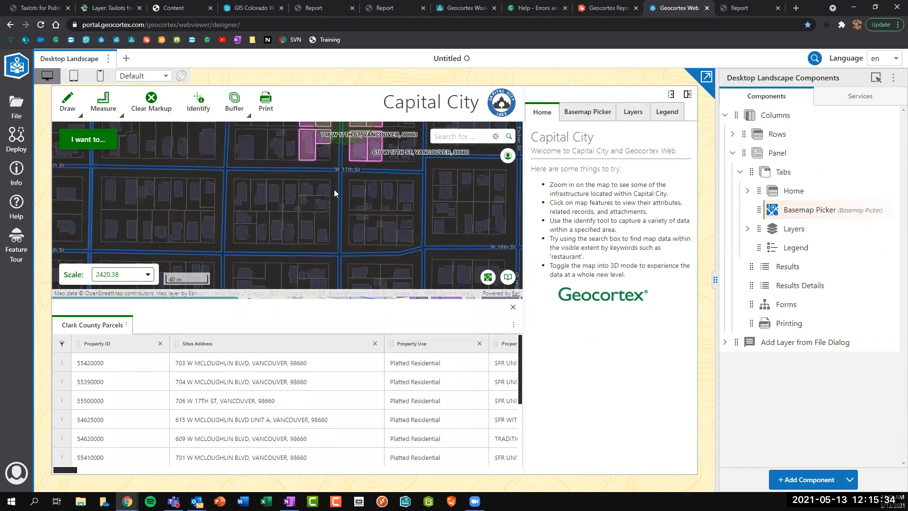
{"action": "left_click_drag", "start_coordinate": [334, 188], "coordinate": [330, 241]}
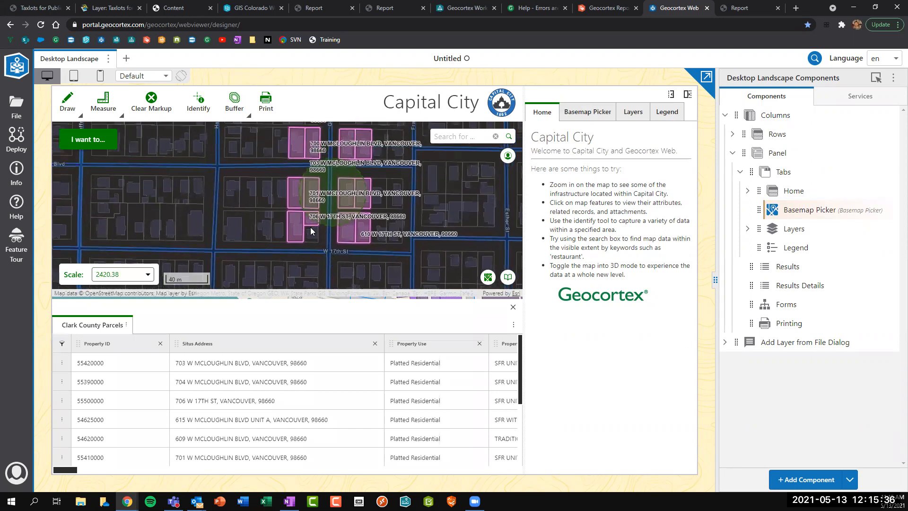
{"action": "scroll", "coordinate": [237, 201], "scroll_direction": "down", "scroll_amount": 2}
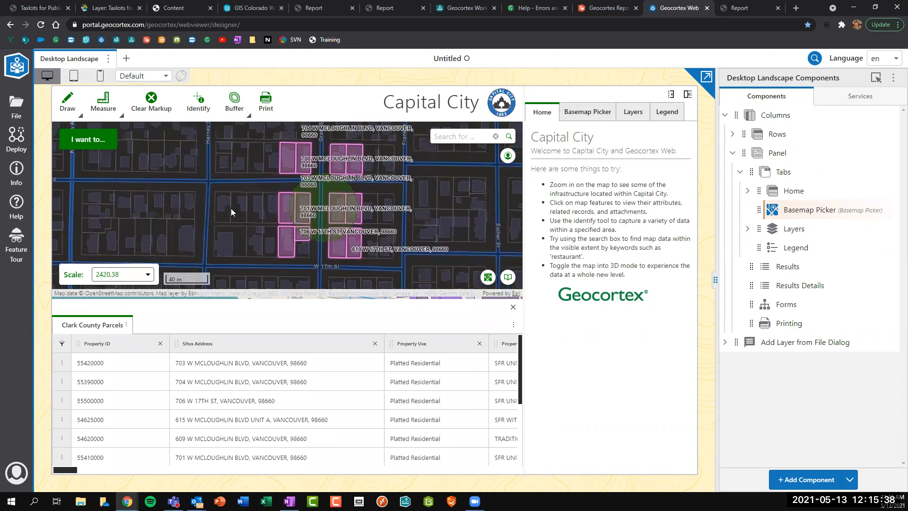
{"action": "left_click", "coordinate": [230, 209]}
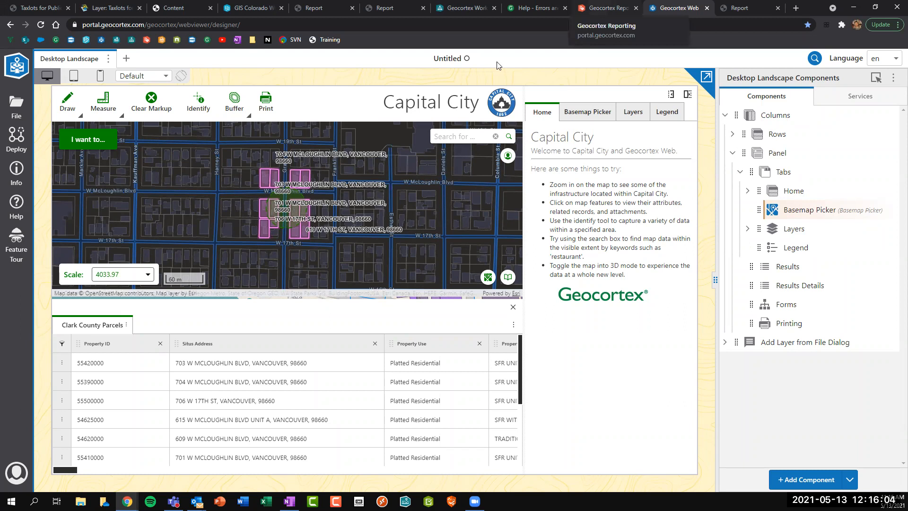
Open portal.geocortex.com/geocortex/printing/designer/ in a new tab by editing the copied Reporting URL.
{"action": "left_click", "coordinate": [608, 8]}
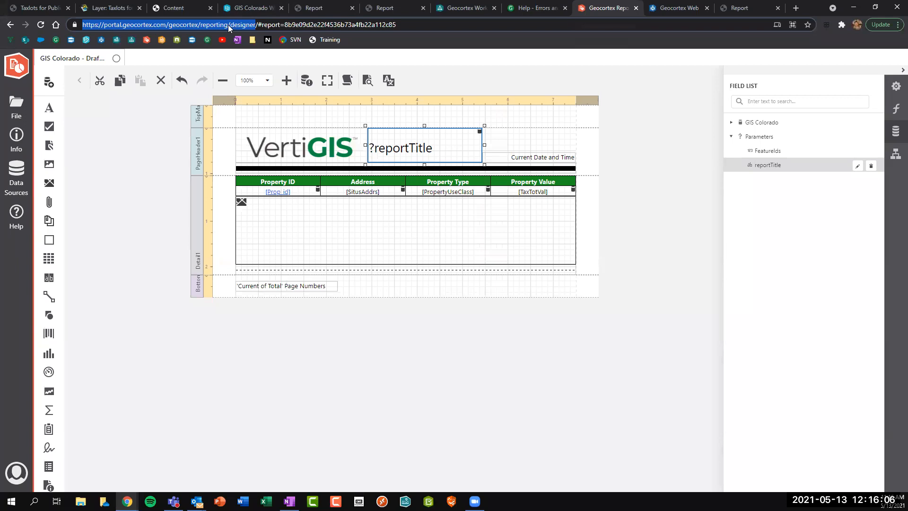
{"action": "right_click", "coordinate": [144, 24]}
{"action": "left_click", "coordinate": [169, 89]}
{"action": "left_click", "coordinate": [796, 8]}
{"action": "key", "text": "ctrl+v"}
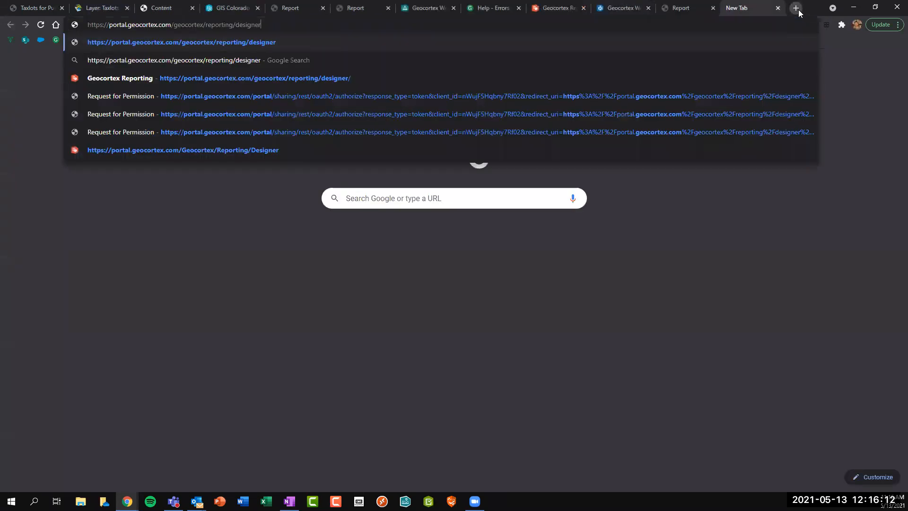
{"action": "double_click", "coordinate": [226, 25]}
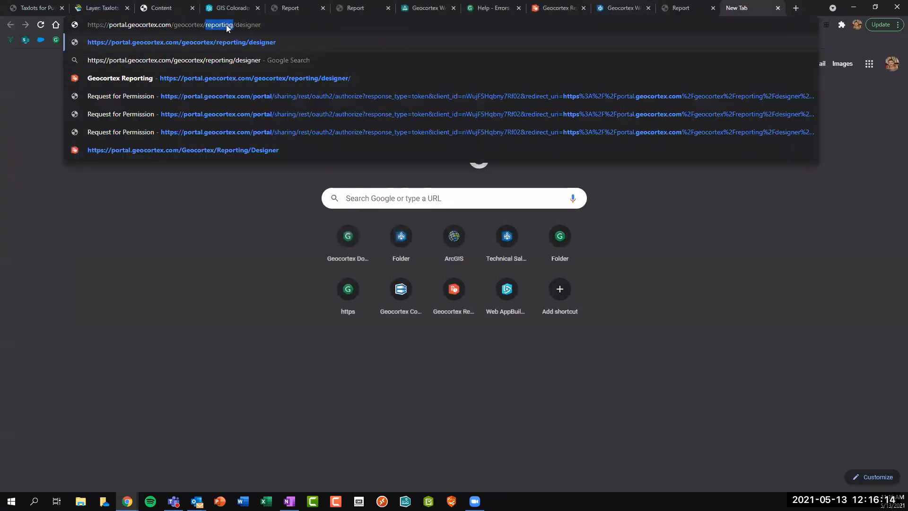
{"action": "type", "text": "printing/"}
{"action": "key", "text": "Return"}
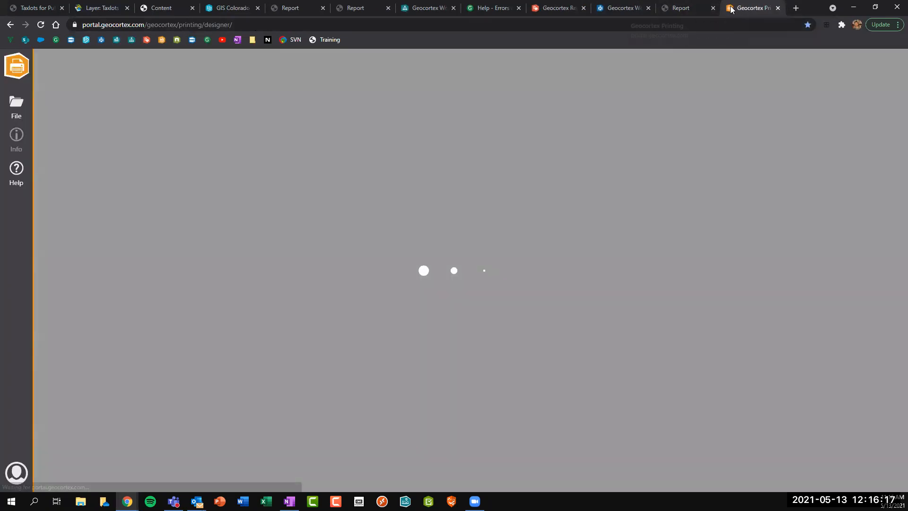
Sign in to Geocortex Printing, allow access, and start a new 8.5 x 11 Landscape template.
{"action": "left_click_drag", "start_coordinate": [743, 9], "coordinate": [624, 8]}
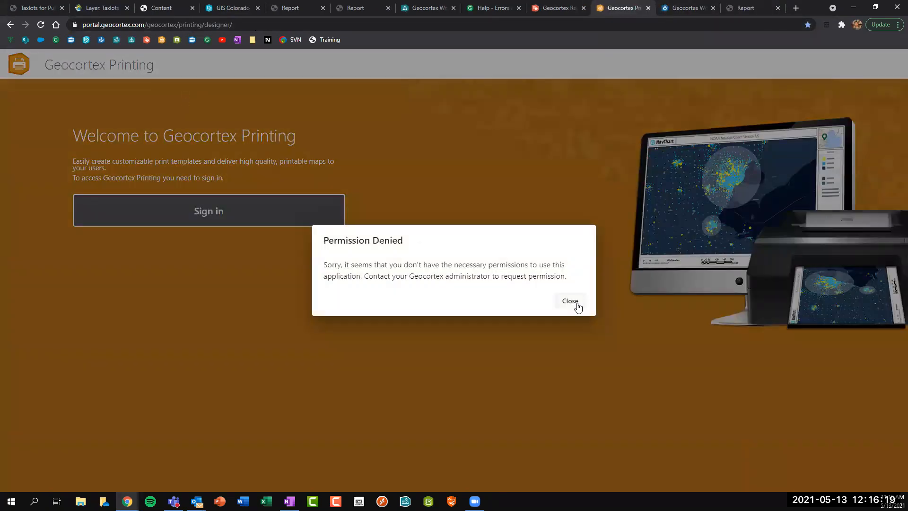
{"action": "left_click", "coordinate": [576, 305]}
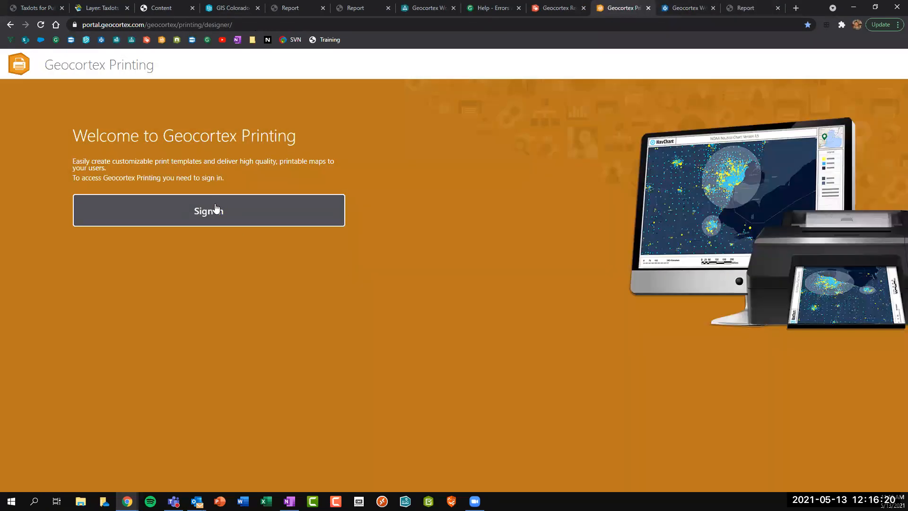
{"action": "left_click", "coordinate": [215, 207]}
{"action": "left_click", "coordinate": [492, 345]}
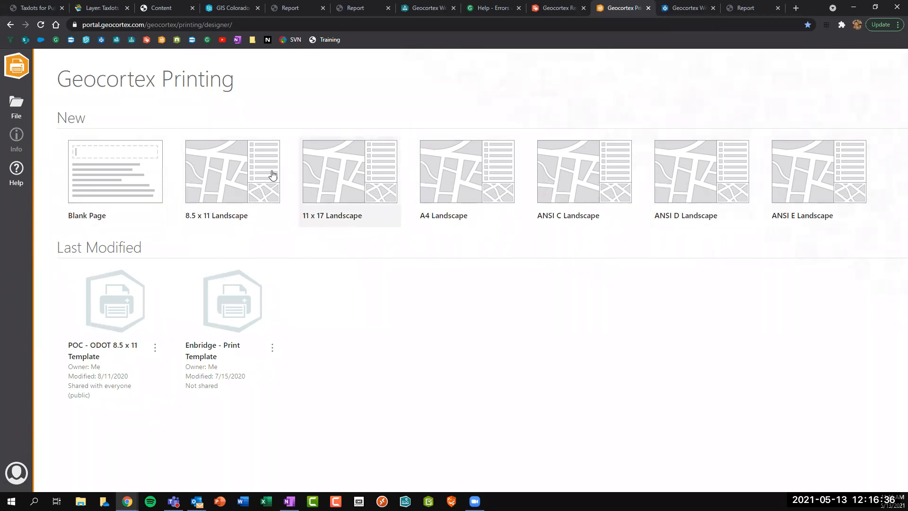
{"action": "left_click", "coordinate": [242, 173]}
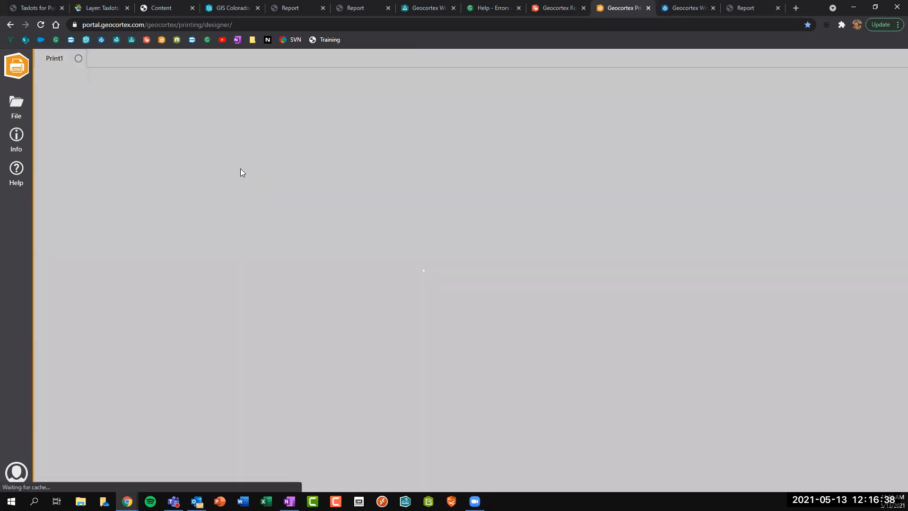
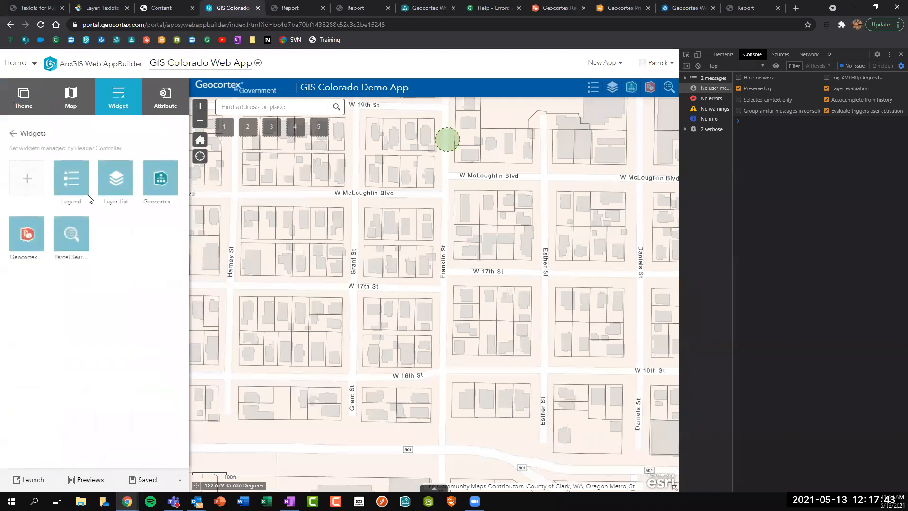
Add the Geocortex Printing widget from the Custom widgets to the app header.
{"action": "left_click", "coordinate": [34, 175]}
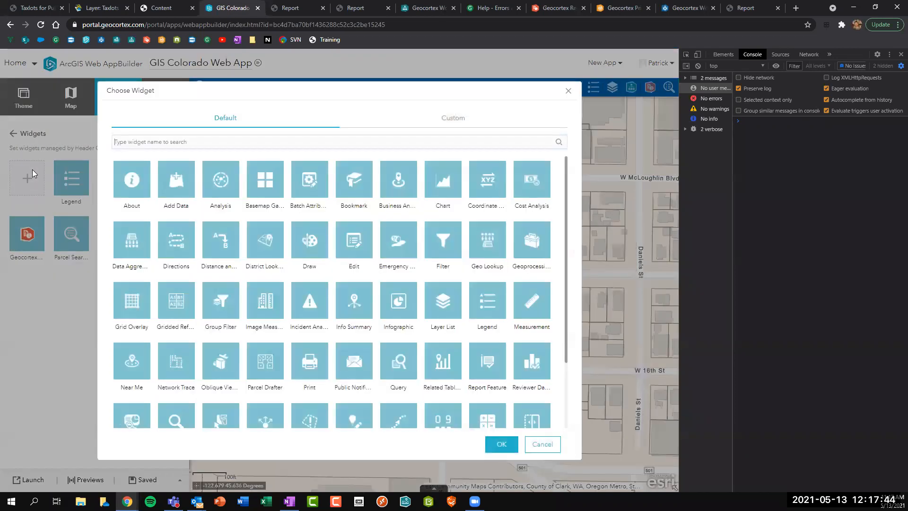
{"action": "left_click", "coordinate": [483, 119]}
{"action": "left_click", "coordinate": [222, 192]}
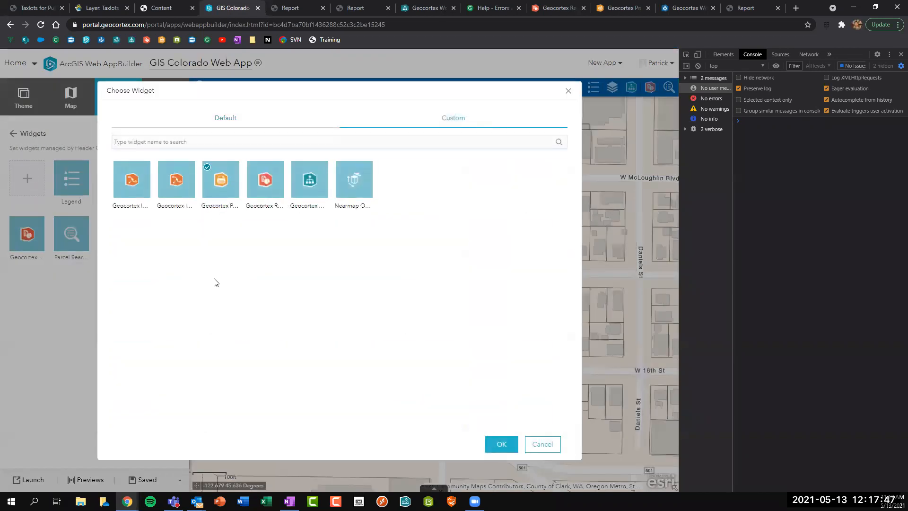
{"action": "left_click", "coordinate": [501, 443]}
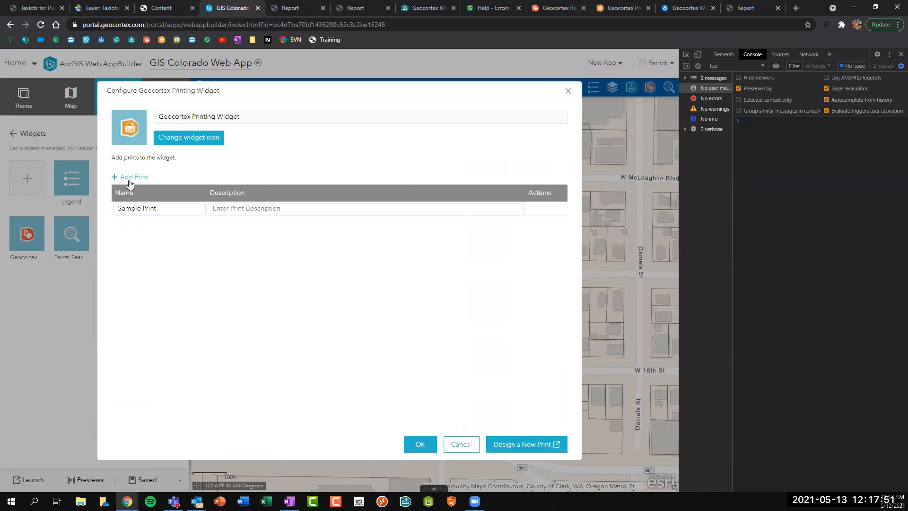
Add the GIS Colorado Print template described as 8.5" x 11" and save the widget.
{"action": "left_click", "coordinate": [137, 179]}
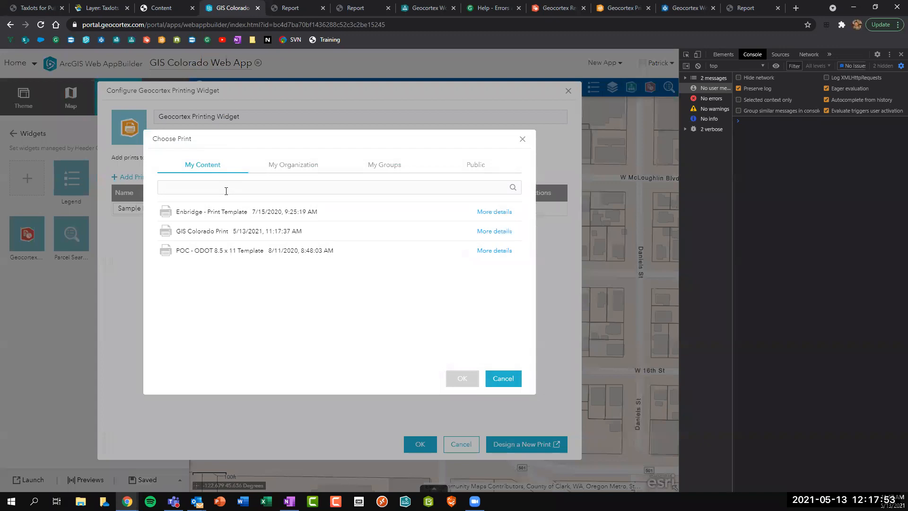
{"action": "left_click", "coordinate": [195, 231]}
{"action": "left_click", "coordinate": [462, 381]}
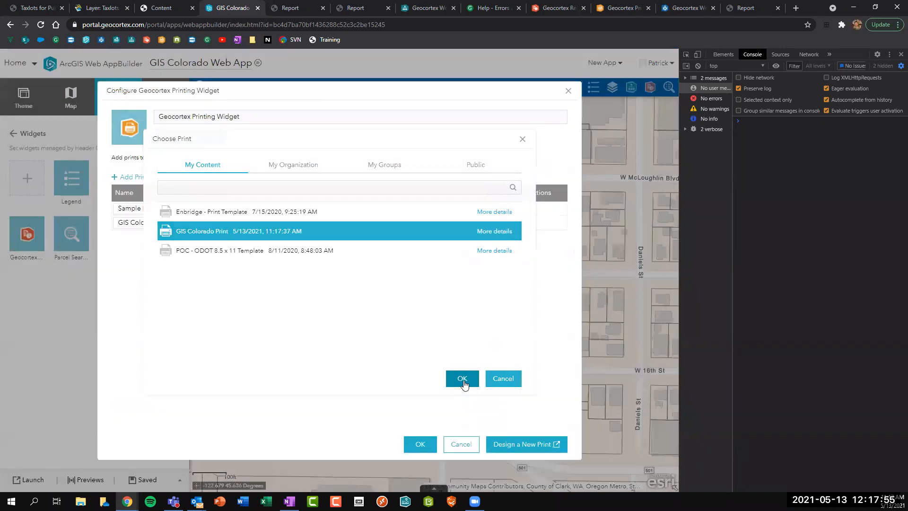
{"action": "left_click", "coordinate": [277, 223]}
{"action": "type", "text": "8.5 x11\""}
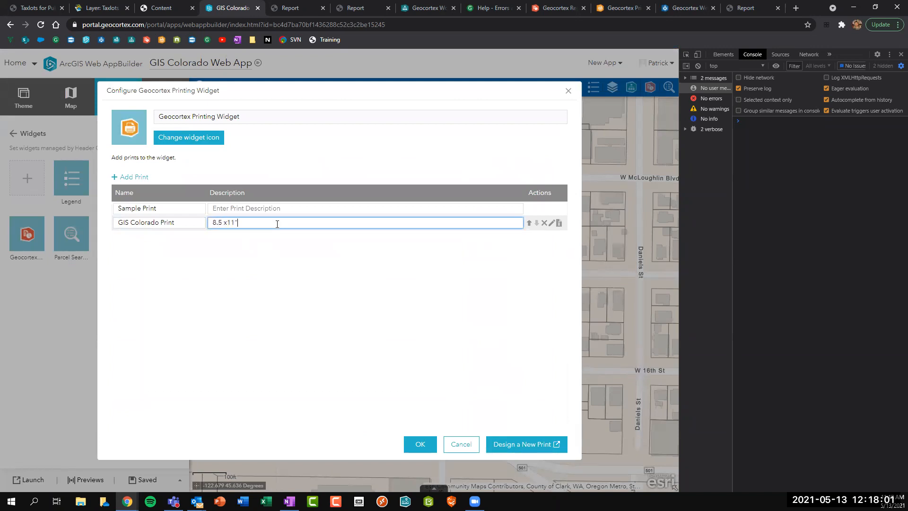
{"action": "left_click", "coordinate": [224, 221]}
{"action": "type", "text": "\""}
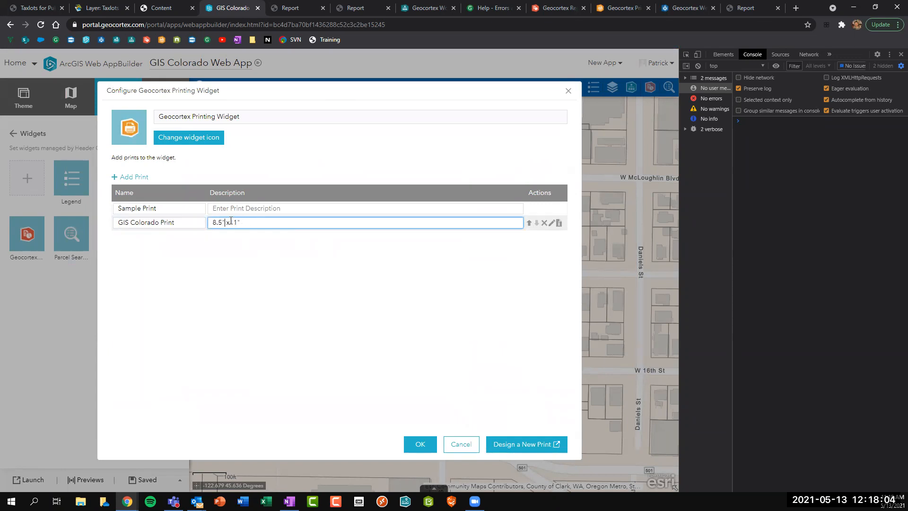
{"action": "left_click", "coordinate": [420, 444]}
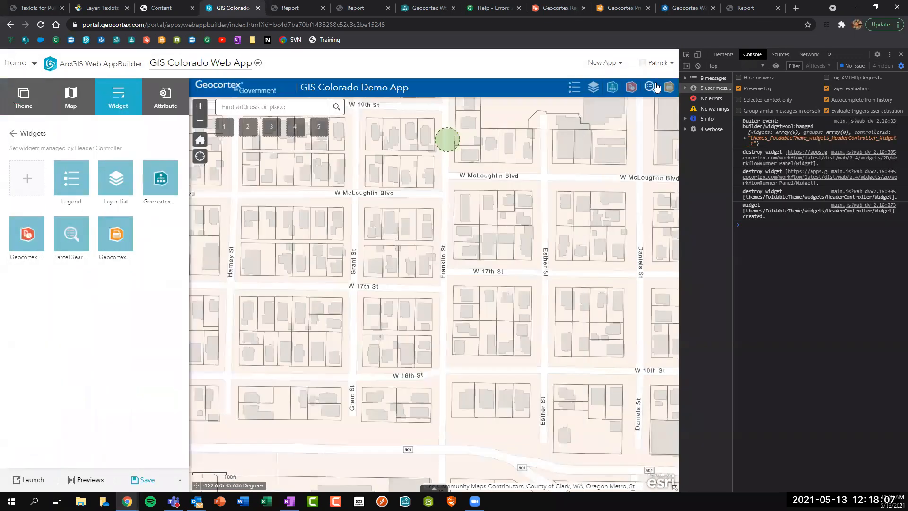
Move the printing widget ahead of Parcel Search in the header.
{"action": "mouse_move", "coordinate": [121, 243]}
{"action": "left_click_drag", "start_coordinate": [121, 243], "coordinate": [52, 235]}
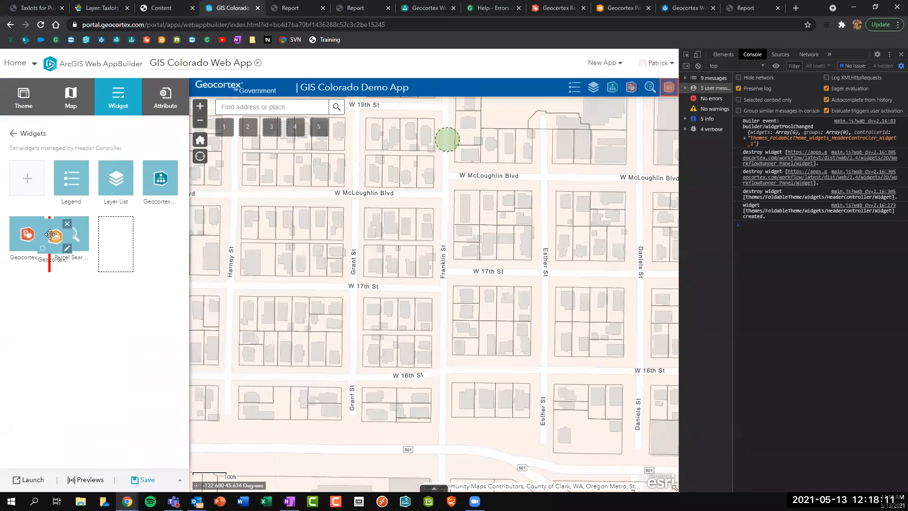
{"action": "scroll", "coordinate": [509, 253], "scroll_direction": "down", "scroll_amount": 1}
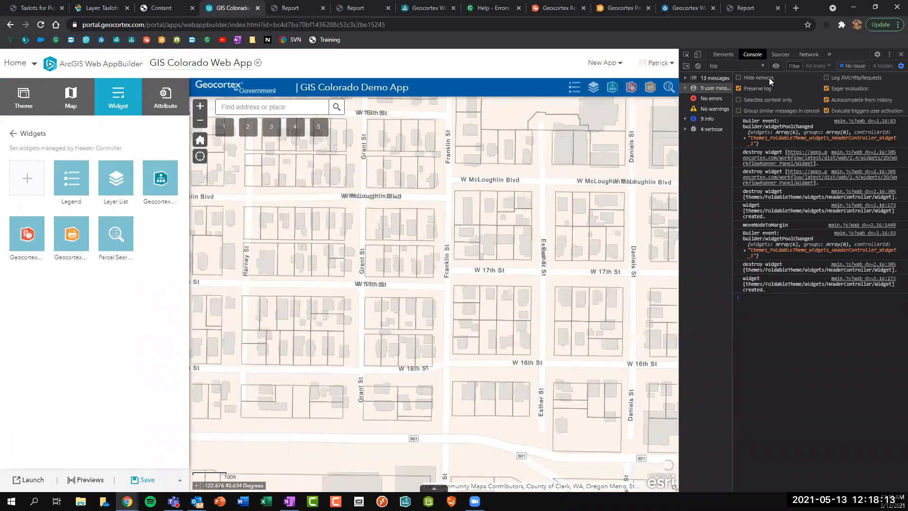
{"action": "left_click", "coordinate": [901, 55]}
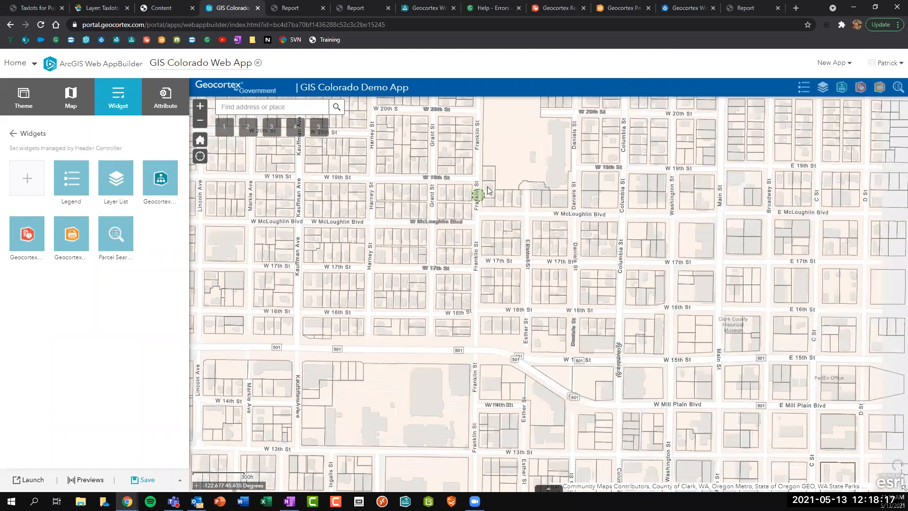
{"action": "scroll", "coordinate": [491, 186], "scroll_direction": "up", "scroll_amount": 1}
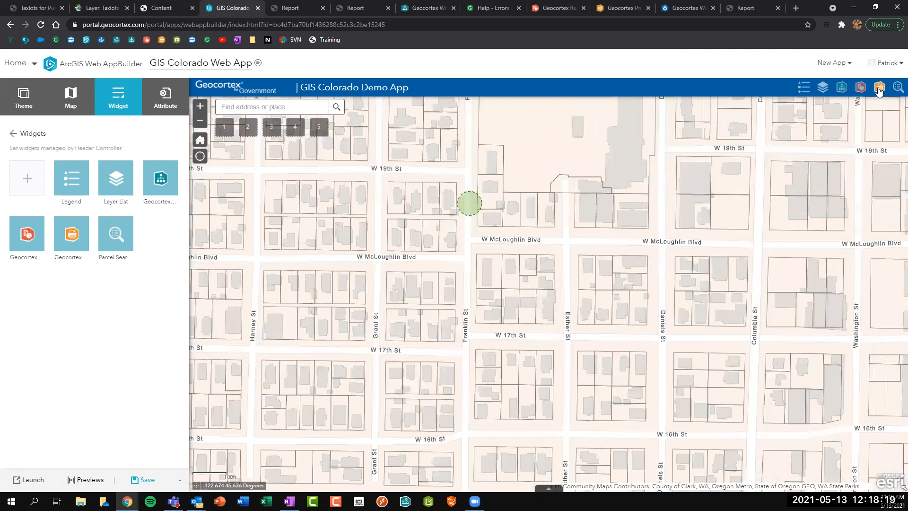
Try the GIS Colorado Print form in the preview, then launch the app.
{"action": "left_click", "coordinate": [878, 88]}
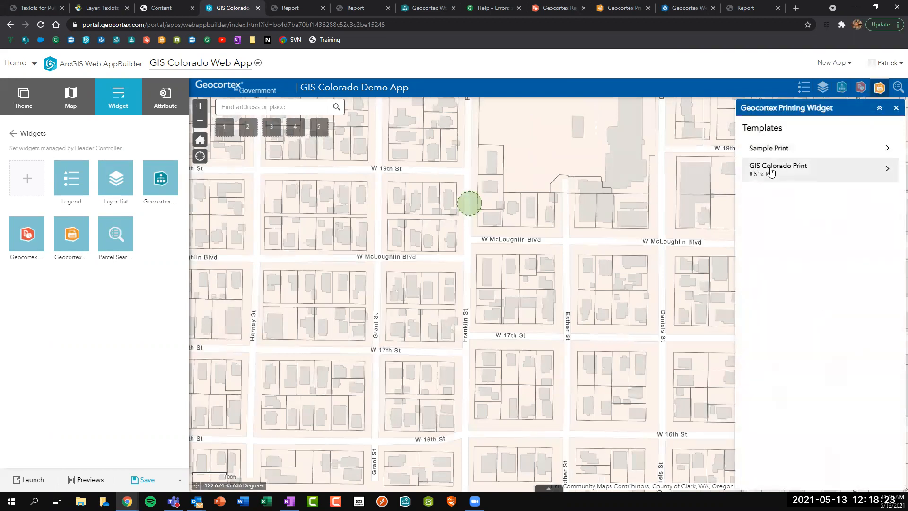
{"action": "left_click", "coordinate": [781, 171]}
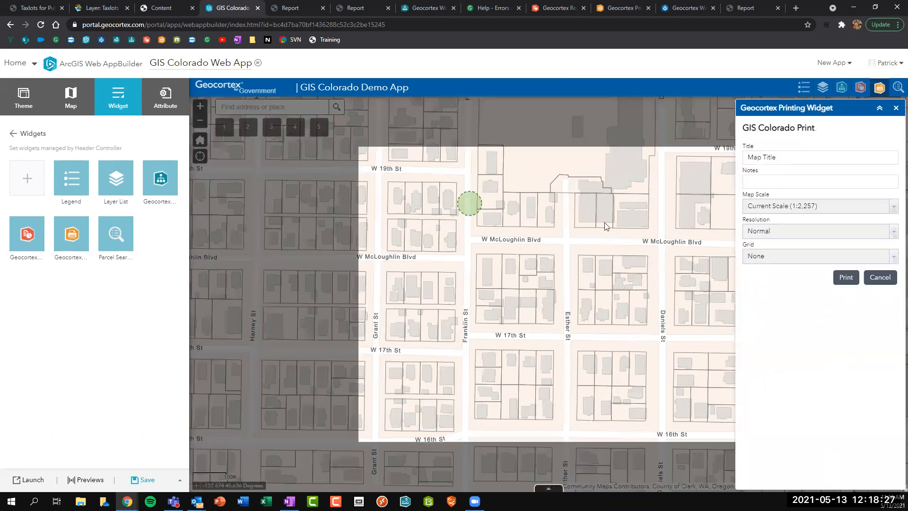
{"action": "left_click_drag", "start_coordinate": [518, 247], "coordinate": [565, 238]}
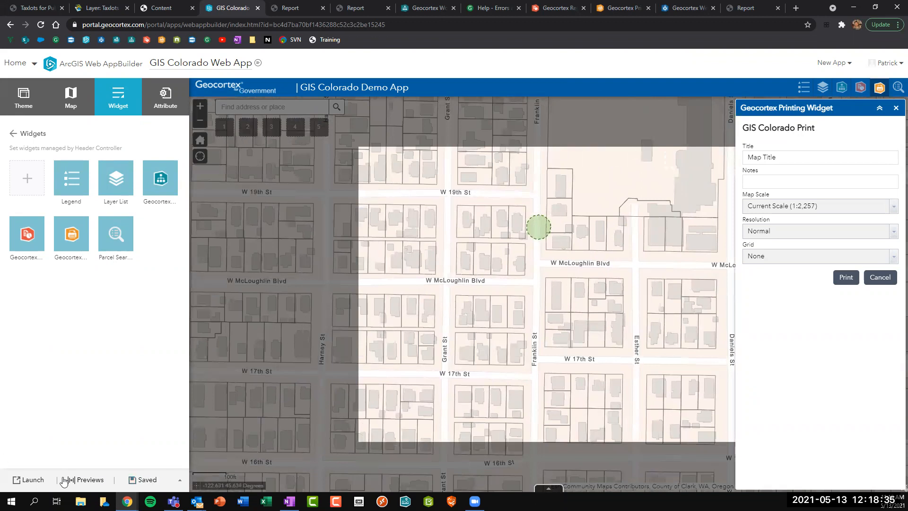
{"action": "left_click", "coordinate": [30, 480]}
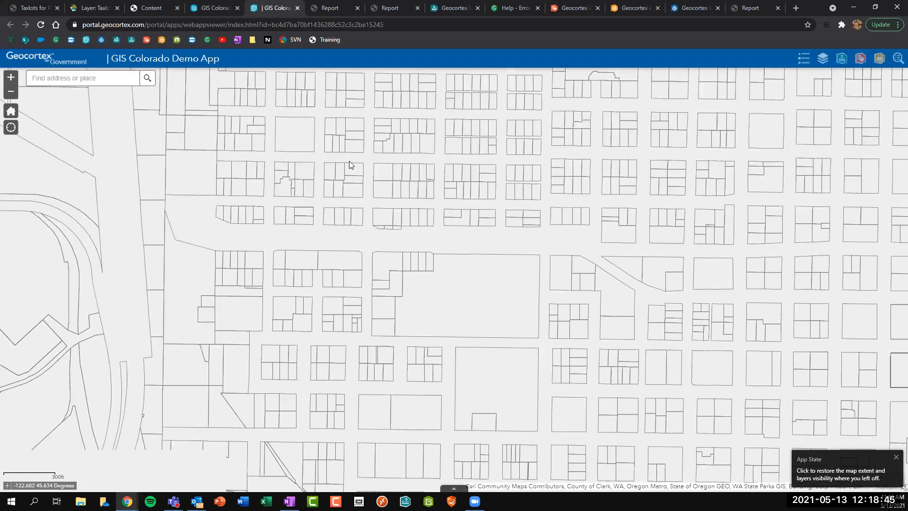
Search parcels within a 150-foot buffer of W 17th St and Harney St, then close the results.
{"action": "left_click", "coordinate": [842, 62]}
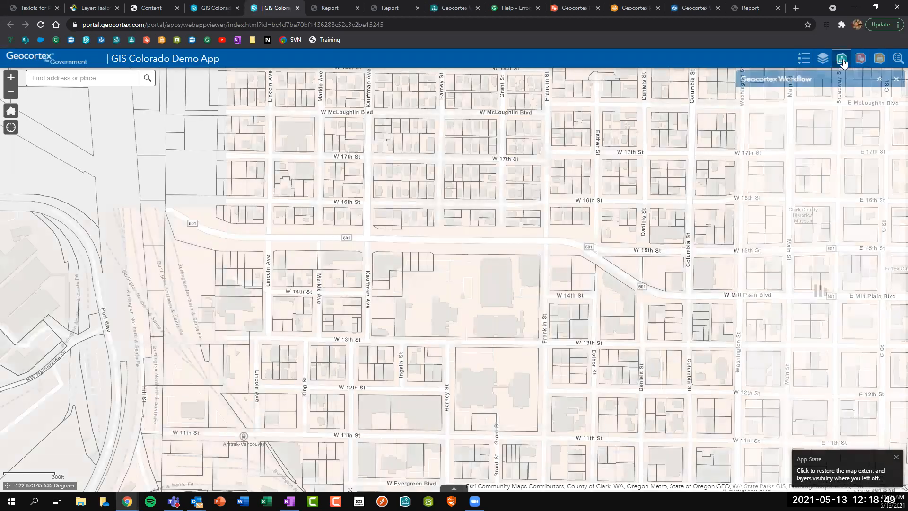
{"action": "left_click", "coordinate": [788, 119]}
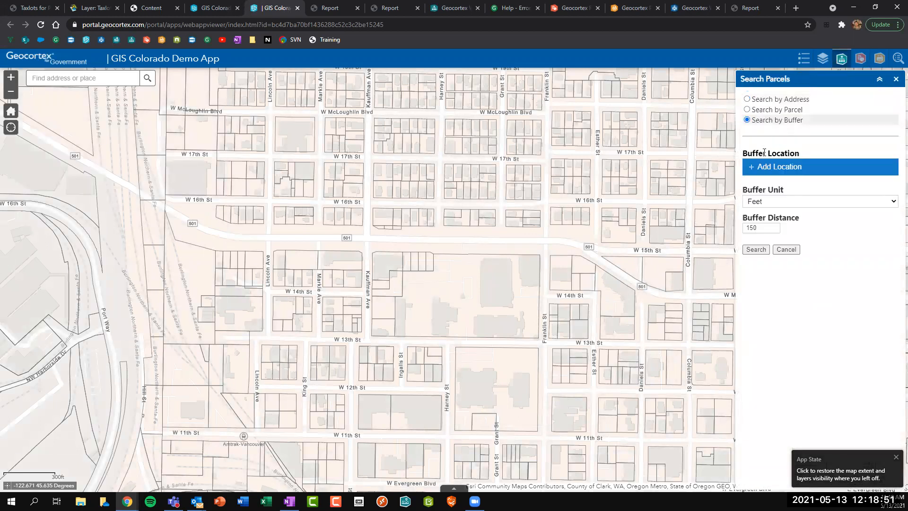
{"action": "left_click", "coordinate": [441, 164]}
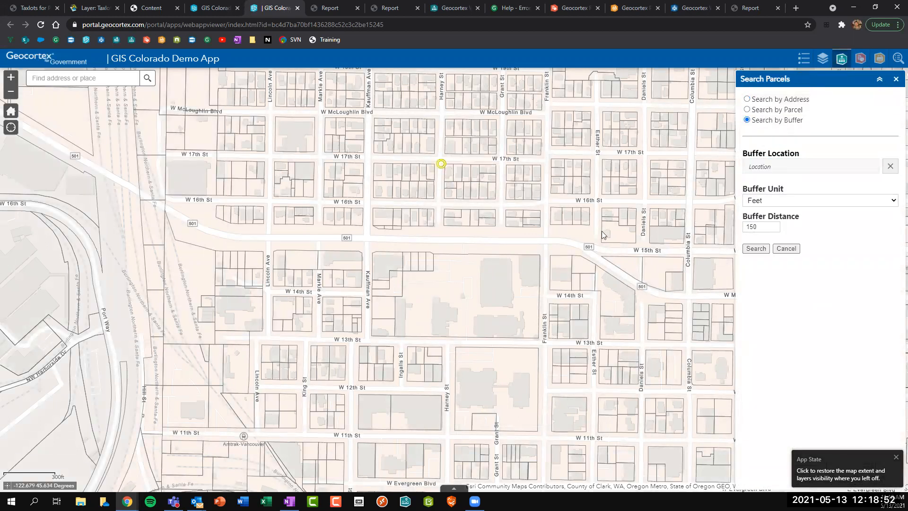
{"action": "left_click", "coordinate": [755, 249]}
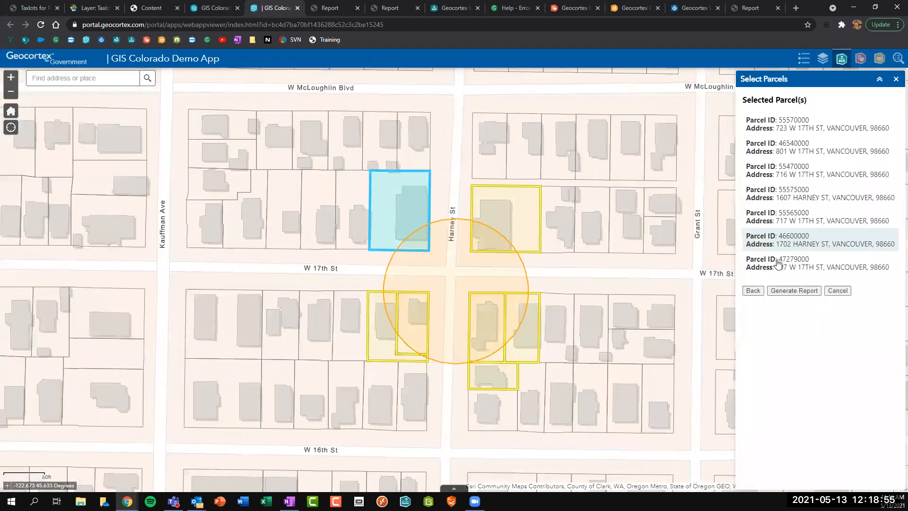
{"action": "left_click", "coordinate": [894, 80]}
{"action": "left_click", "coordinate": [880, 59]}
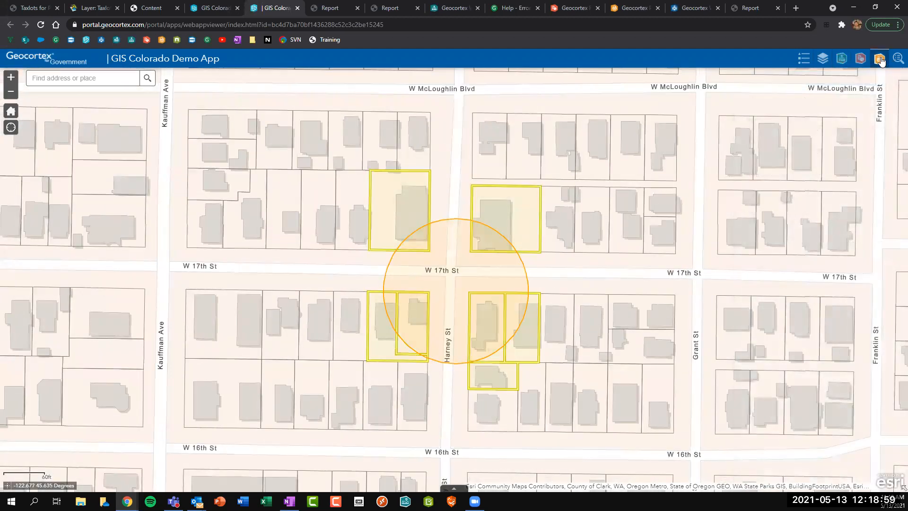
Frame the buffered parcels in the GIS Colorado Print form and title it 'GIS Colorado Print'.
{"action": "left_click", "coordinate": [791, 133]}
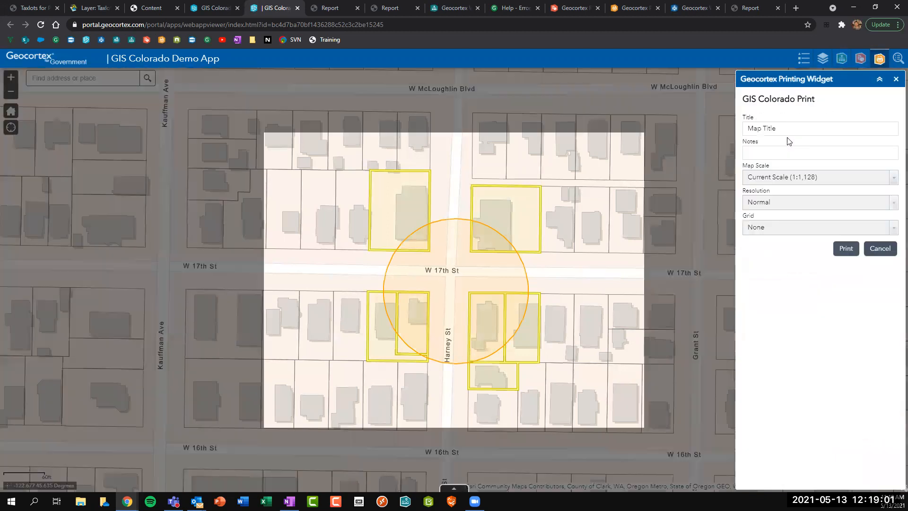
{"action": "left_click_drag", "start_coordinate": [469, 313], "coordinate": [465, 332]}
{"action": "left_click", "coordinate": [743, 130]}
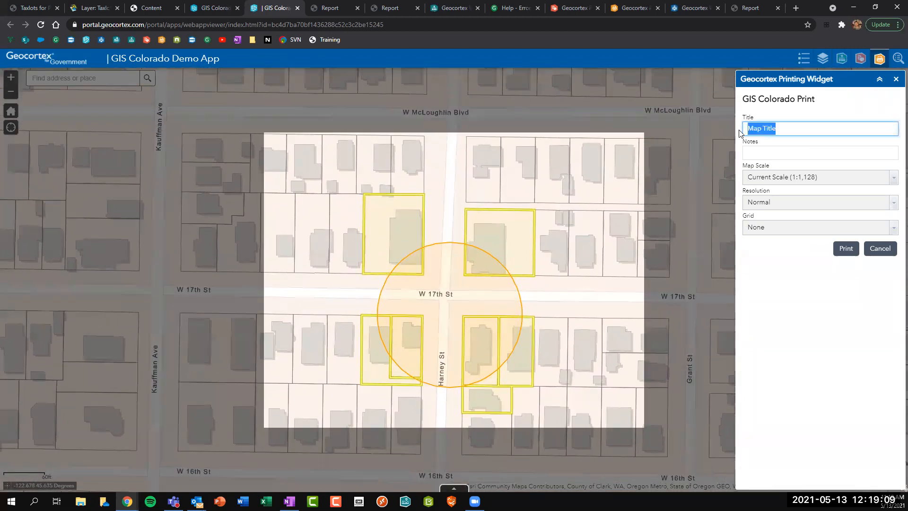
{"action": "type", "text": "GIS Co"}
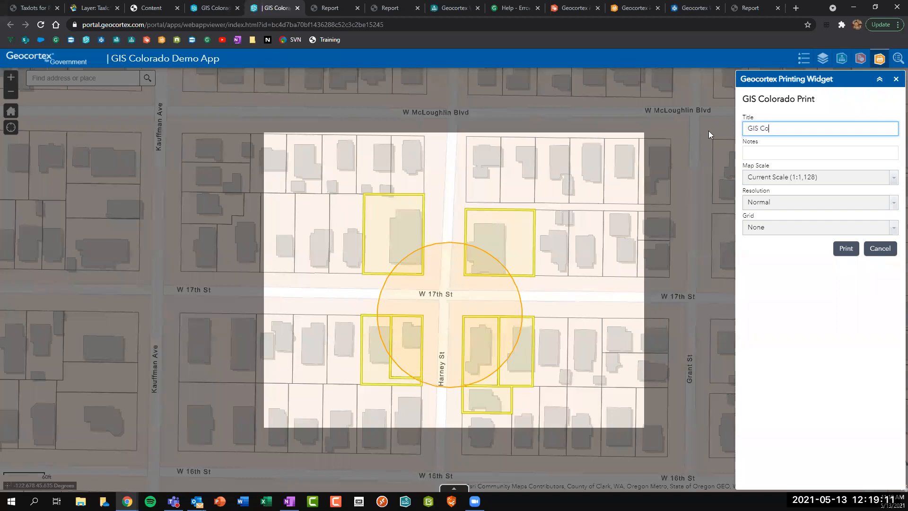
{"action": "type", "text": "lorado T"}
{"action": "key", "text": "BackSpace"}
{"action": "type", "text": "Templatre"}
{"action": "key", "text": "BackSpace"}
{"action": "key", "text": "BackSpace"}
{"action": "key", "text": "BackSpace"}
{"action": "key", "text": "BackSpace"}
{"action": "key", "text": "BackSpace"}
{"action": "key", "text": "BackSpace"}
{"action": "key", "text": "BackSpace"}
{"action": "key", "text": "BackSpace"}
{"action": "type", "text": "Print"}
Add an author credit note, print the map, and switch to the Printing designer.
{"action": "left_click", "coordinate": [748, 151]}
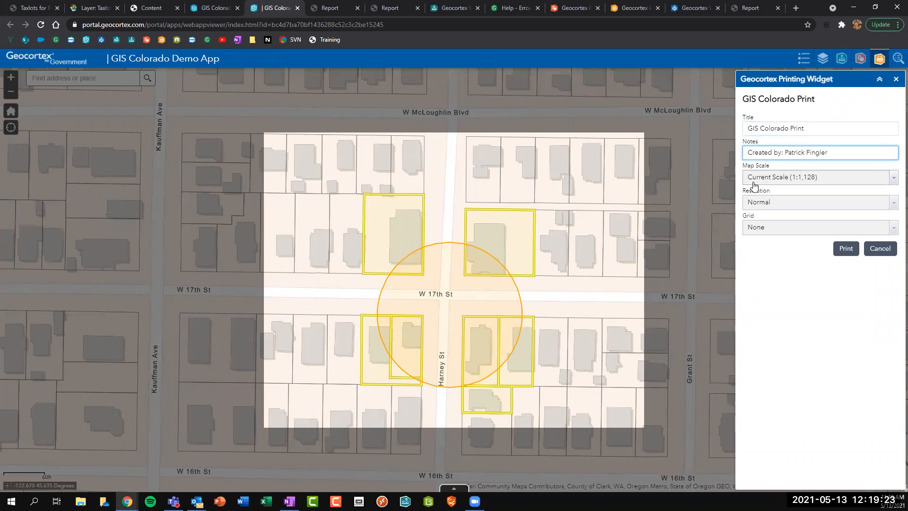
{"action": "left_click", "coordinate": [844, 254]}
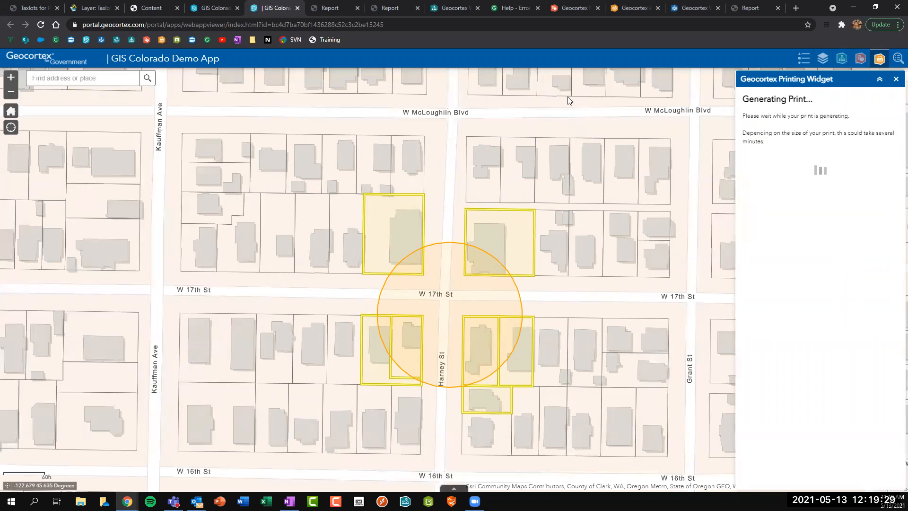
{"action": "left_click", "coordinate": [628, 8]}
{"action": "left_click", "coordinate": [364, 222]}
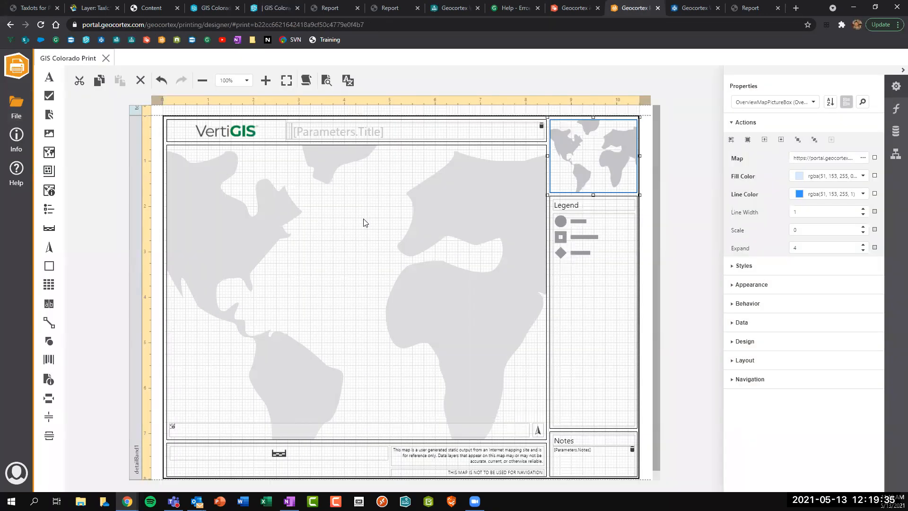
Inspect the template's legend and main map frame properties, then return to the Web App builder.
{"action": "left_click", "coordinate": [595, 233]}
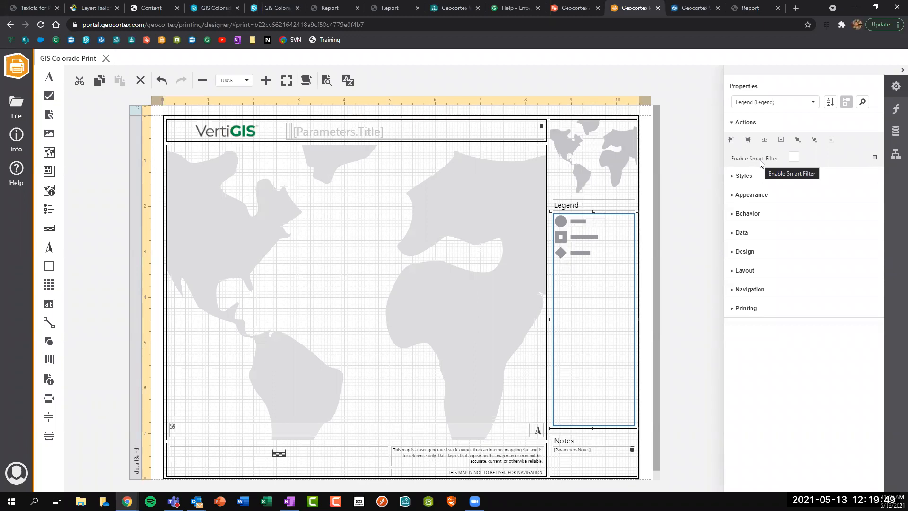
{"action": "left_click", "coordinate": [194, 162]}
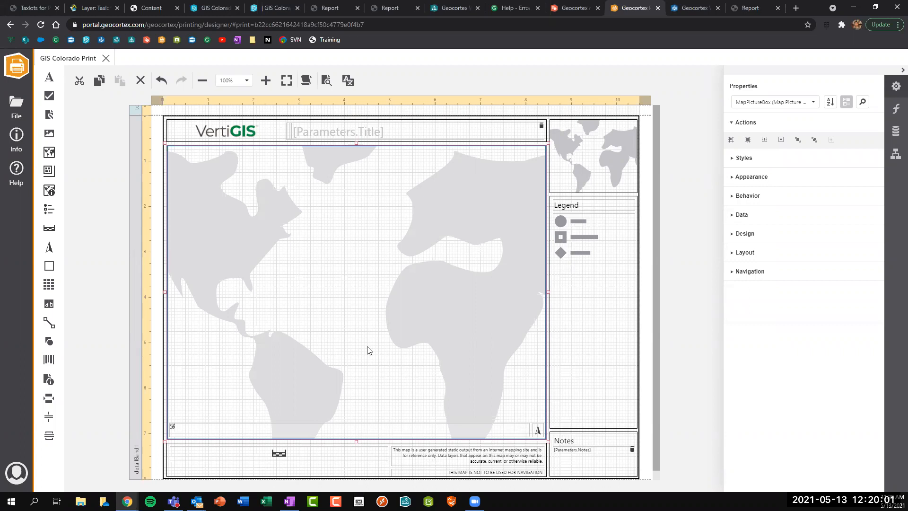
{"action": "left_click", "coordinate": [609, 285]}
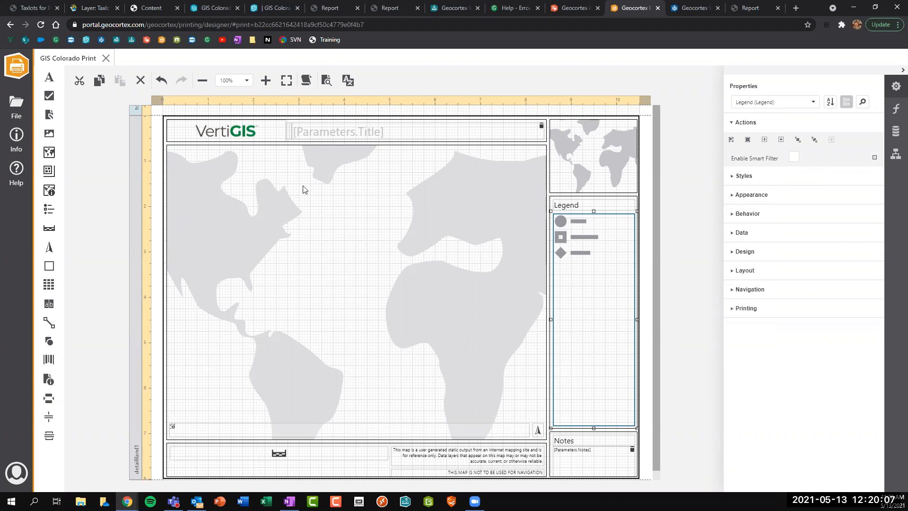
{"action": "left_click", "coordinate": [221, 9]}
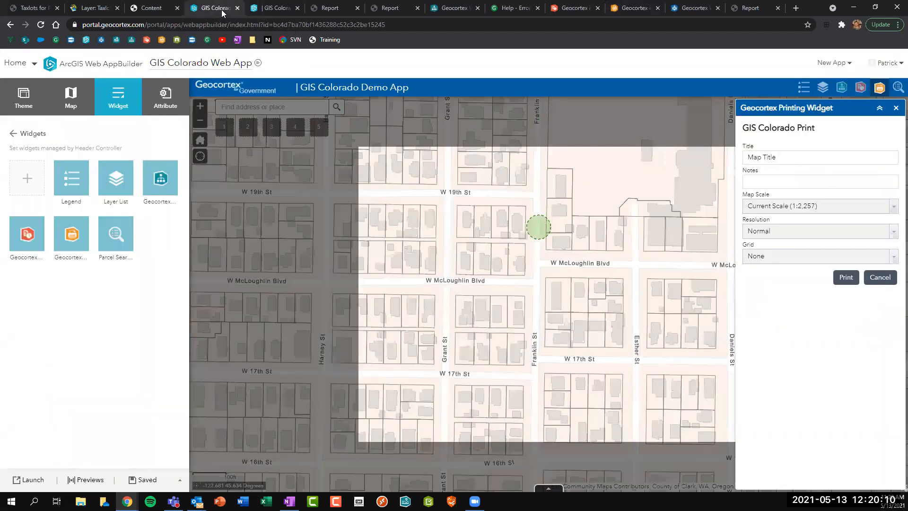
Check the print generating in the demo app, then return to the designer and deselect everything.
{"action": "left_click", "coordinate": [274, 9]}
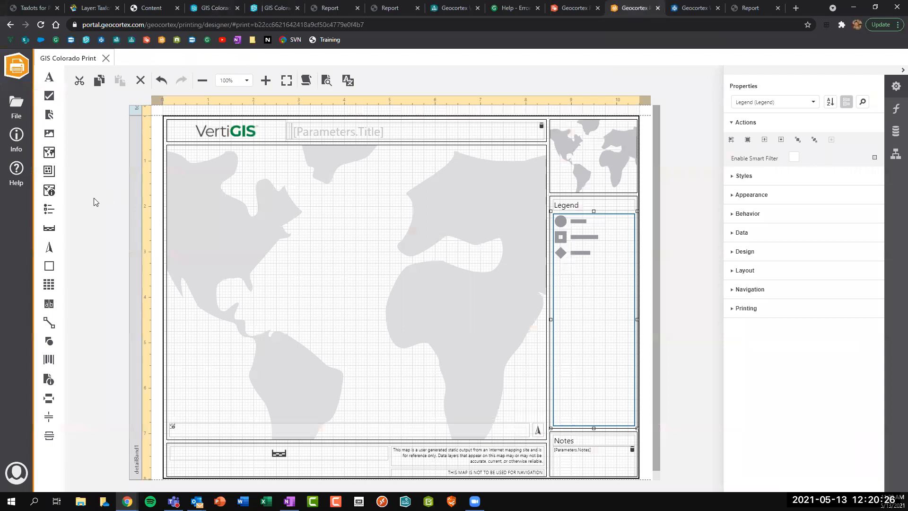
{"action": "left_click", "coordinate": [75, 210]}
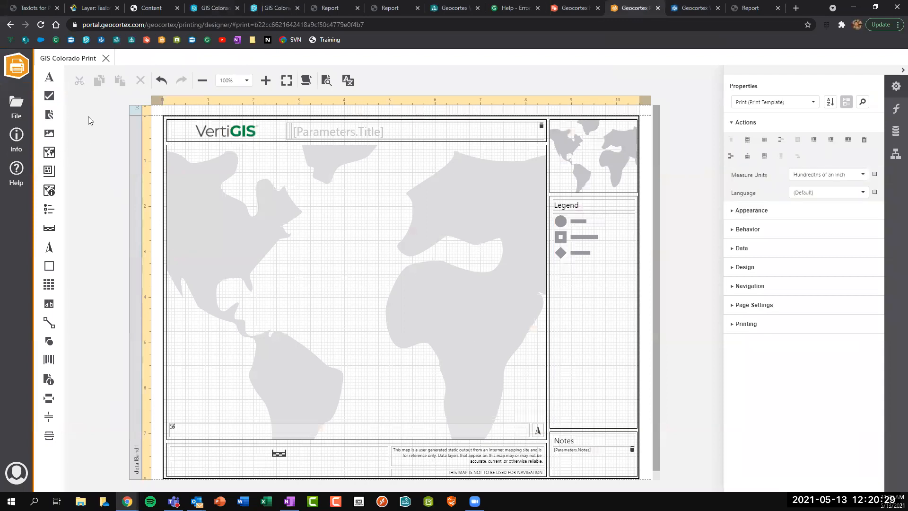
Browse the new-template gallery without creating one, then return to the GIS Colorado Demo App.
{"action": "left_click", "coordinate": [19, 110]}
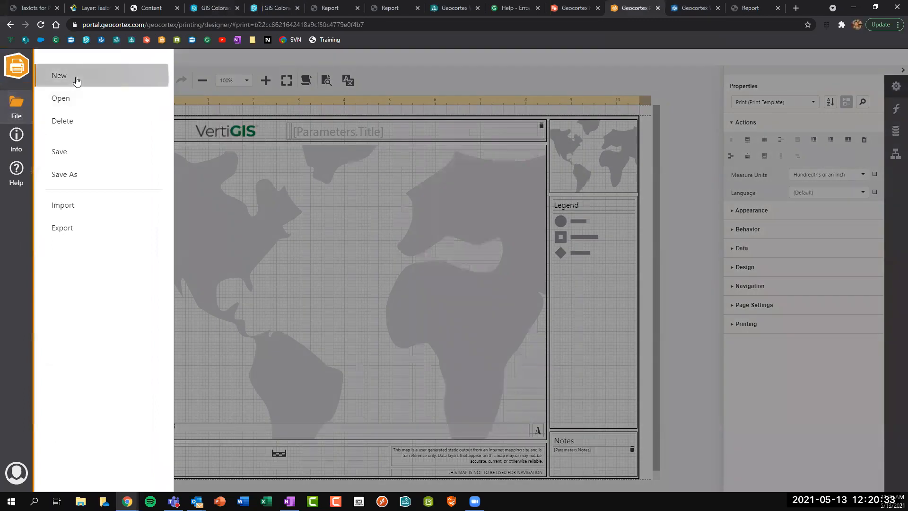
{"action": "left_click", "coordinate": [76, 79]}
{"action": "scroll", "coordinate": [389, 290], "scroll_direction": "down", "scroll_amount": 2}
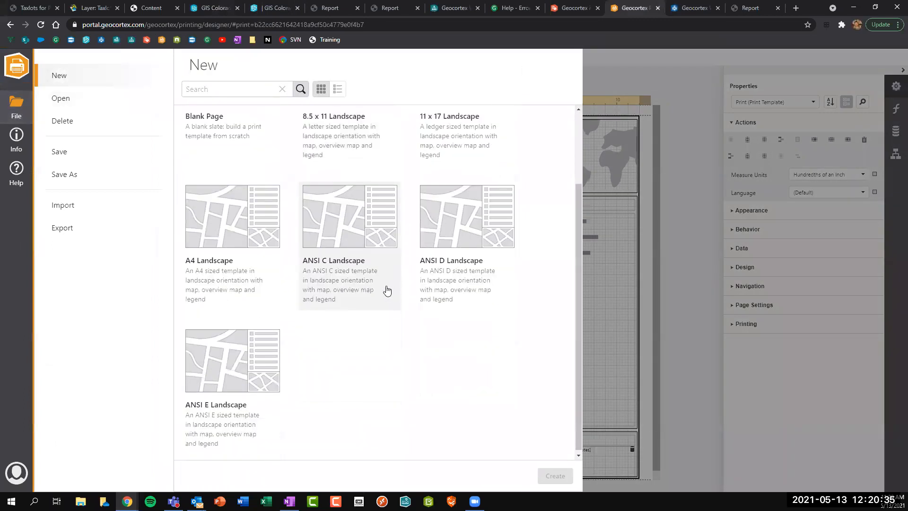
{"action": "left_click", "coordinate": [688, 286]}
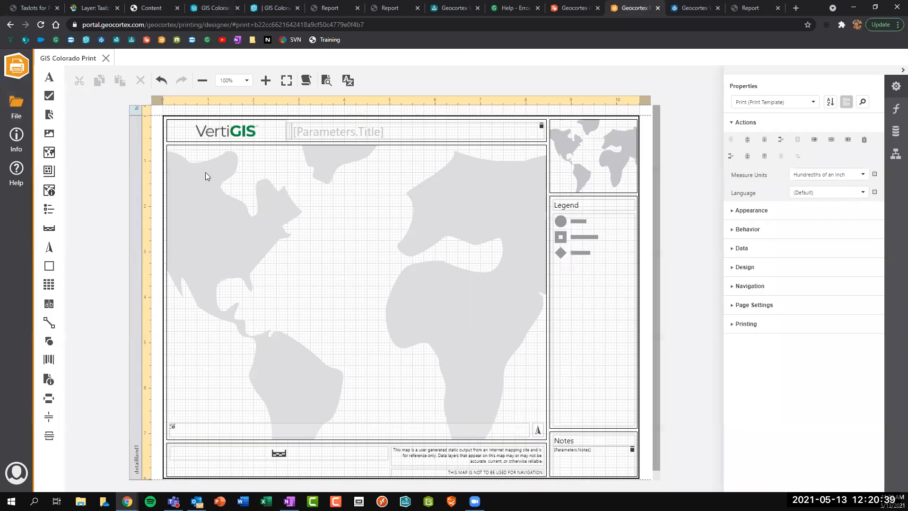
{"action": "left_click", "coordinate": [278, 9]}
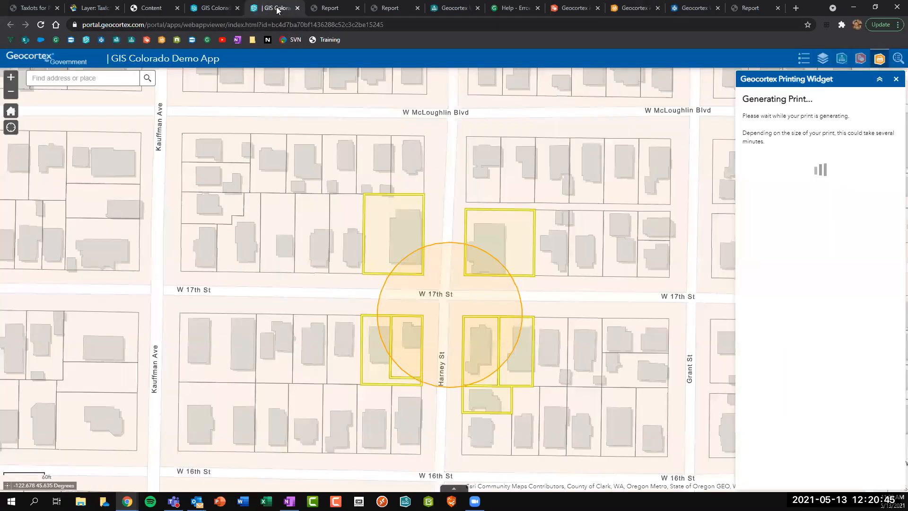
Open docs.geocortex.com in a new tab and go to the Geocortex Workflow page.
{"action": "left_click", "coordinate": [795, 8]}
{"action": "type", "text": "doc"}
{"action": "key", "text": "Return"}
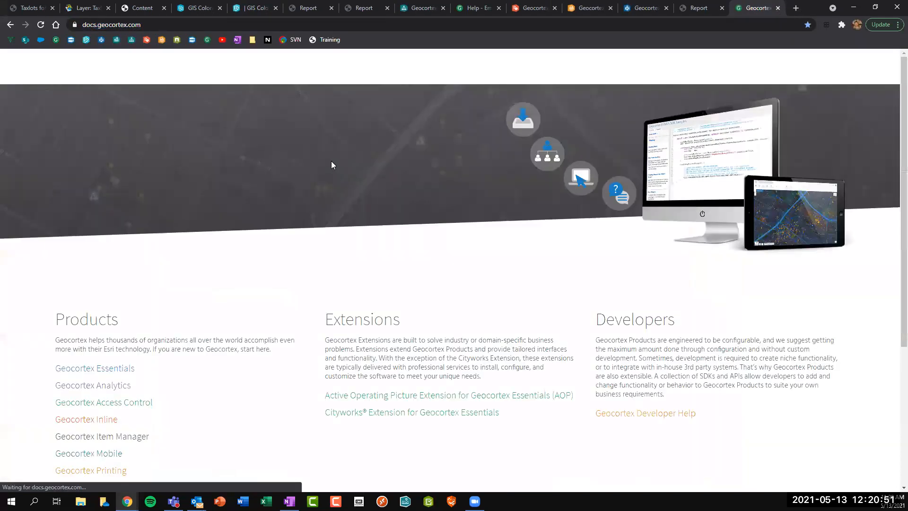
{"action": "scroll", "coordinate": [186, 243], "scroll_direction": "down", "scroll_amount": 4}
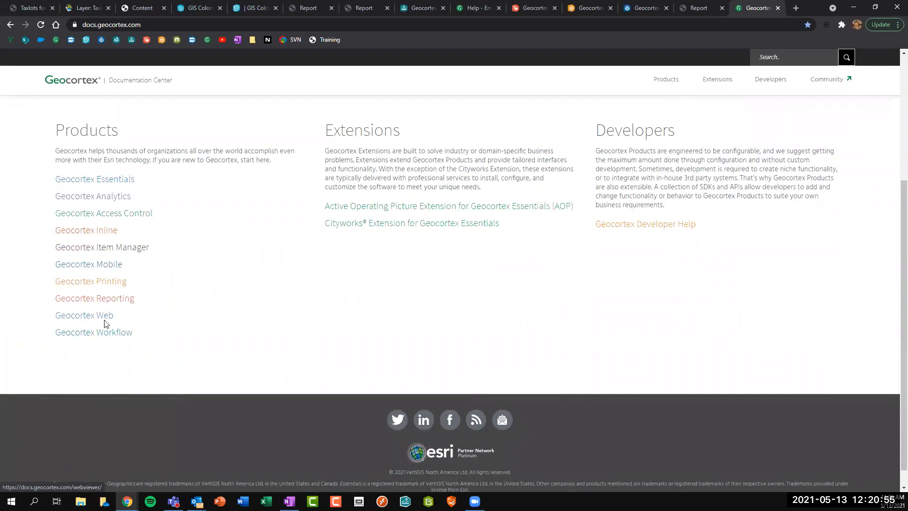
{"action": "left_click", "coordinate": [103, 337]}
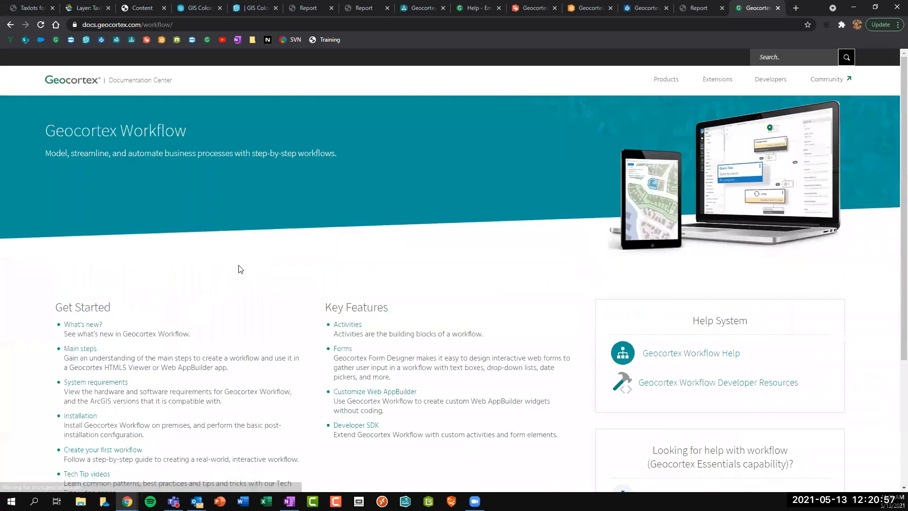
Read the 'Create your first workflow' tutorial, then open the Tech Tip videos from the Workflow page.
{"action": "scroll", "coordinate": [241, 255], "scroll_direction": "down", "scroll_amount": 2}
{"action": "scroll", "coordinate": [239, 254], "scroll_direction": "down", "scroll_amount": 1}
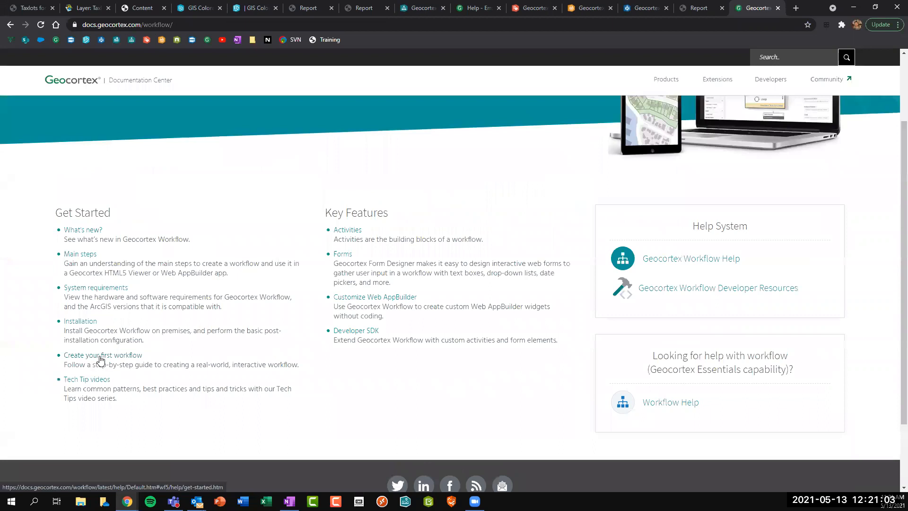
{"action": "left_click", "coordinate": [99, 356]}
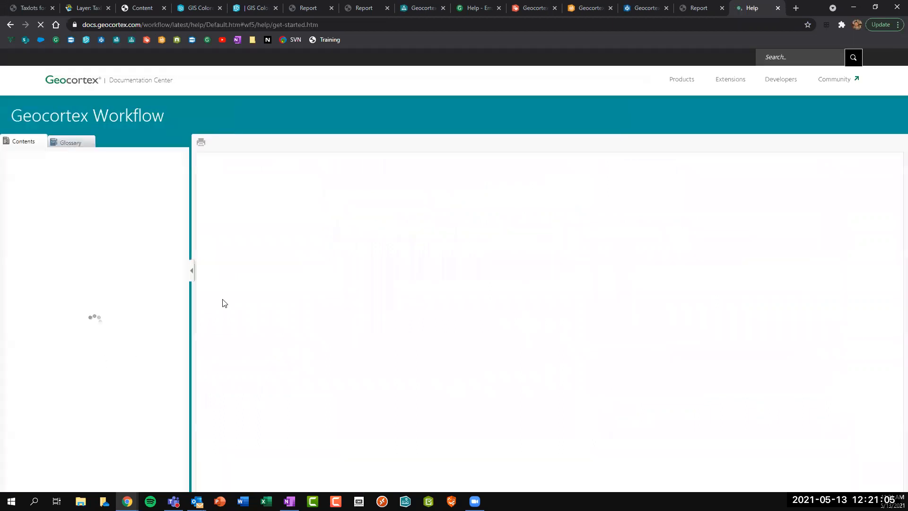
{"action": "scroll", "coordinate": [290, 249], "scroll_direction": "down", "scroll_amount": 10}
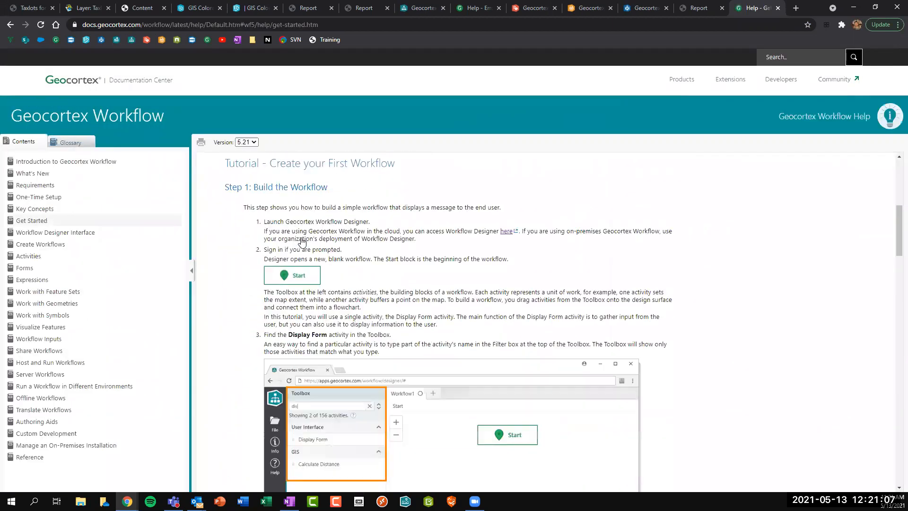
{"action": "scroll", "coordinate": [312, 238], "scroll_direction": "down", "scroll_amount": 10}
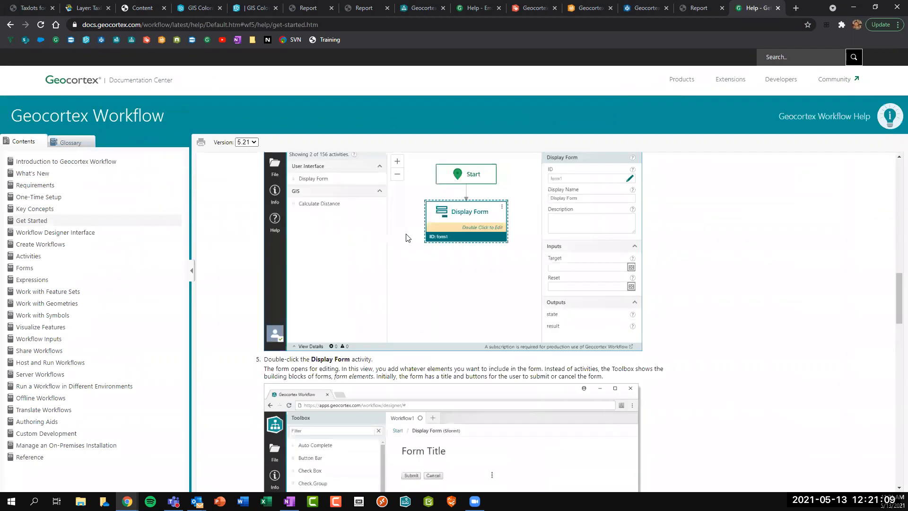
{"action": "scroll", "coordinate": [385, 239], "scroll_direction": "down", "scroll_amount": 10}
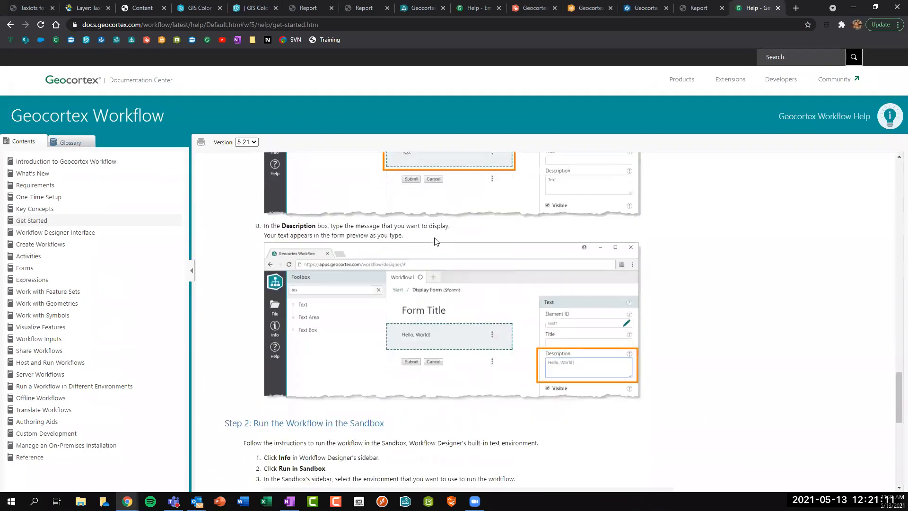
{"action": "scroll", "coordinate": [434, 237], "scroll_direction": "down", "scroll_amount": 5}
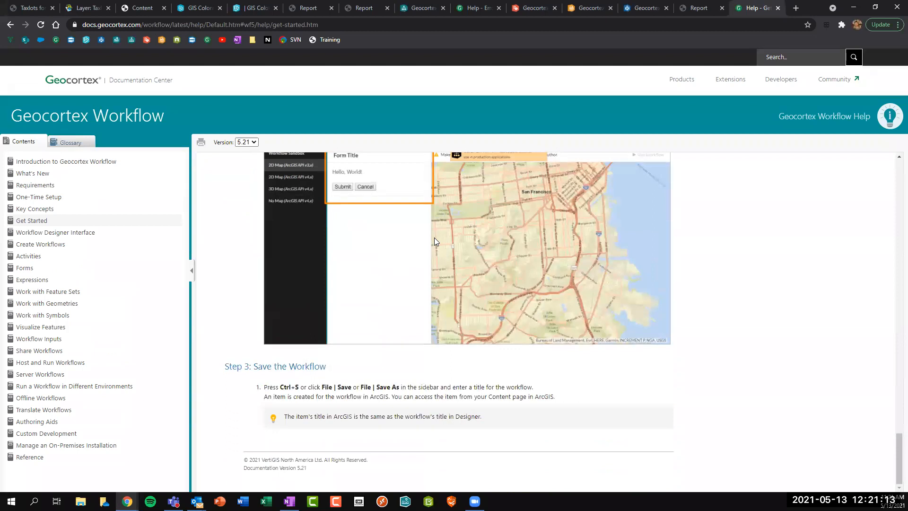
{"action": "scroll", "coordinate": [358, 224], "scroll_direction": "up", "scroll_amount": 5}
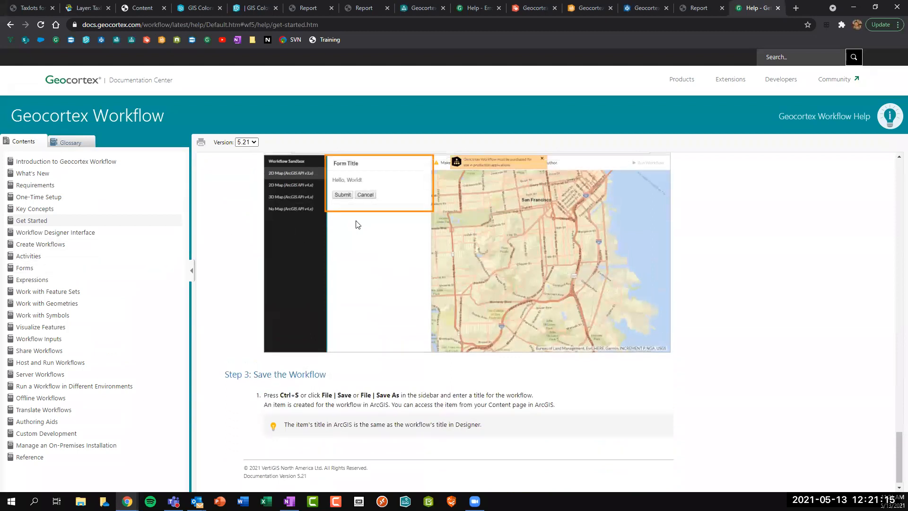
{"action": "scroll", "coordinate": [357, 224], "scroll_direction": "up", "scroll_amount": 15}
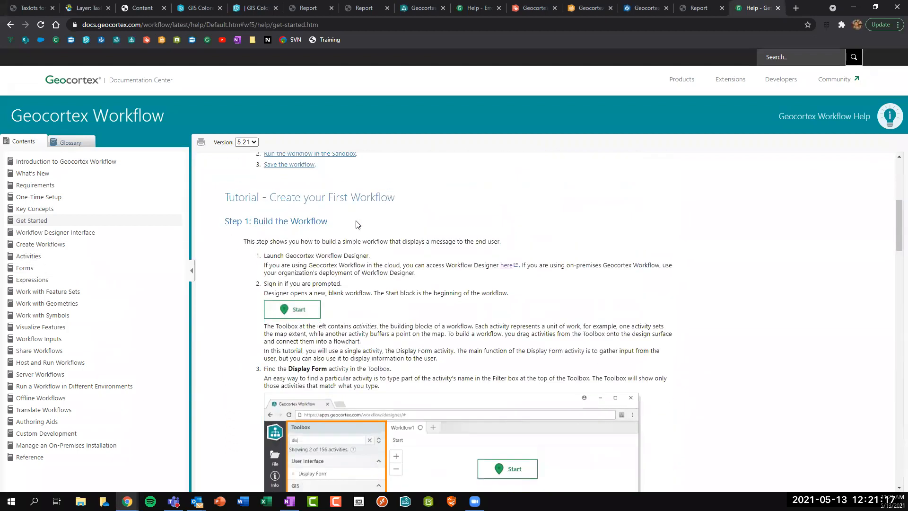
{"action": "left_click", "coordinate": [9, 26]}
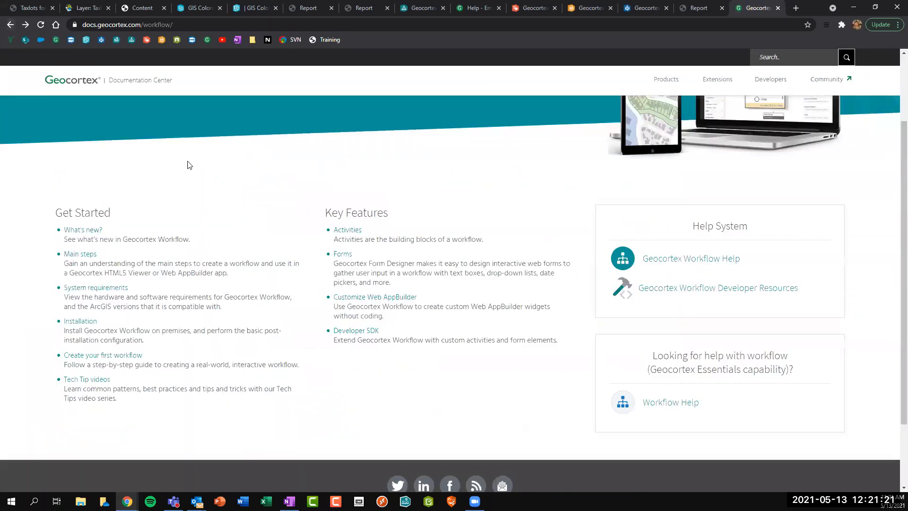
{"action": "left_click", "coordinate": [86, 381]}
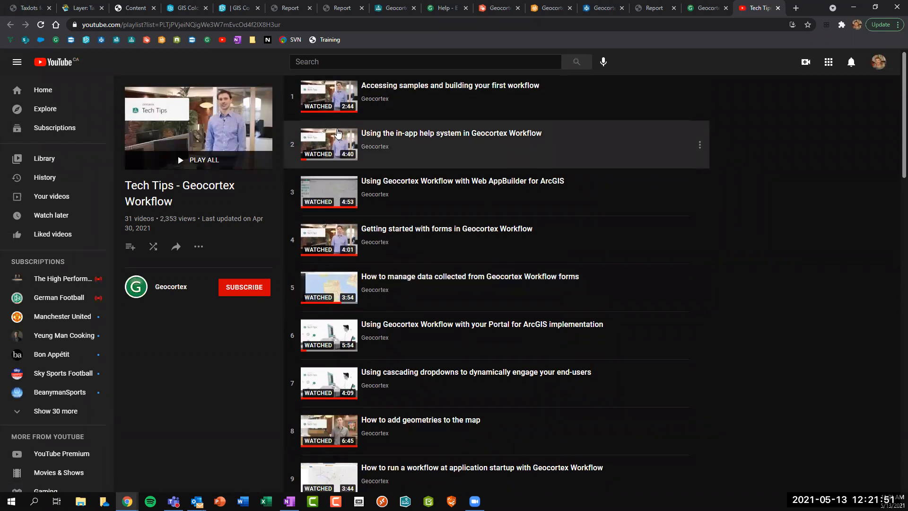
Scroll through the Tech Tips - Geocortex Workflow playlist, then close the YouTube tab.
{"action": "scroll", "coordinate": [359, 213], "scroll_direction": "down", "scroll_amount": 2}
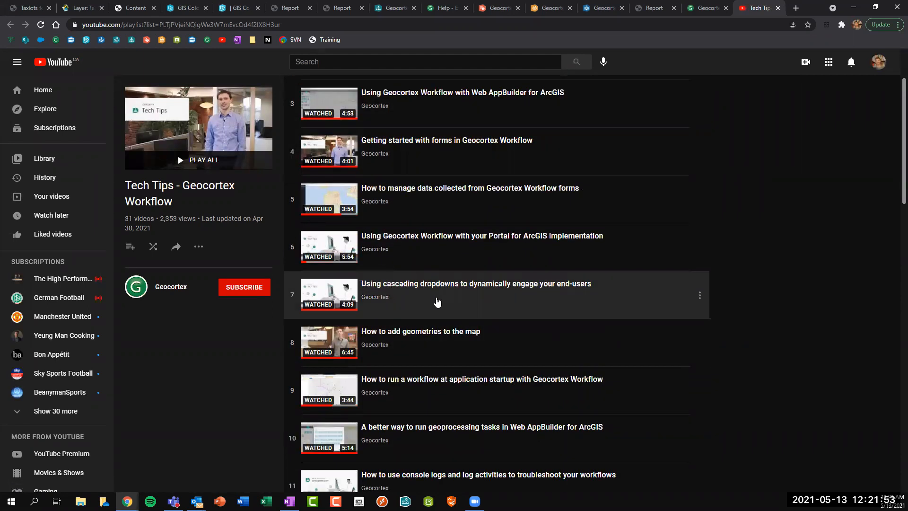
{"action": "scroll", "coordinate": [503, 297], "scroll_direction": "down", "scroll_amount": 2}
{"action": "scroll", "coordinate": [503, 297], "scroll_direction": "down", "scroll_amount": 1}
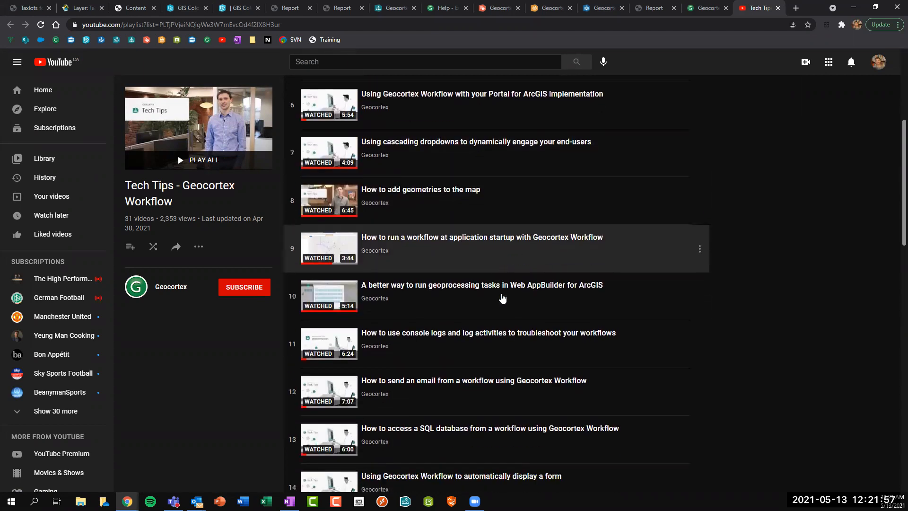
{"action": "scroll", "coordinate": [412, 295], "scroll_direction": "down", "scroll_amount": 1}
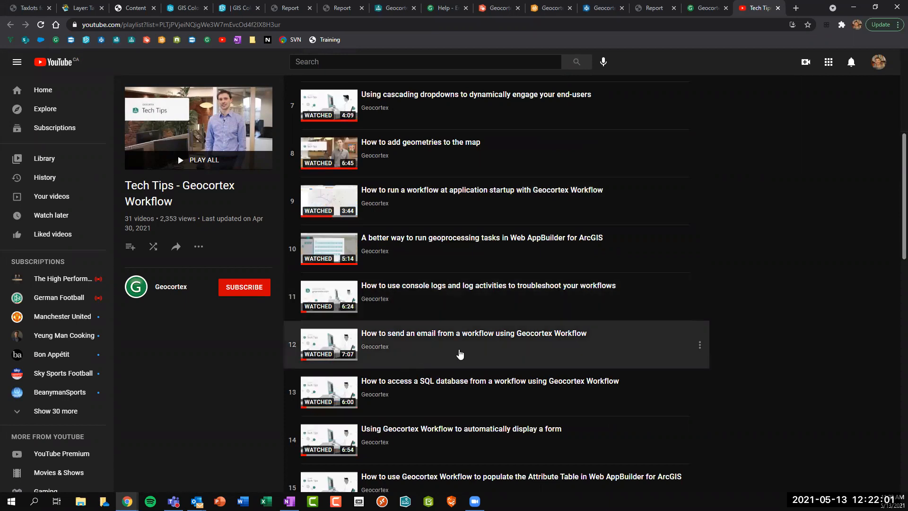
{"action": "scroll", "coordinate": [454, 340], "scroll_direction": "down", "scroll_amount": 2}
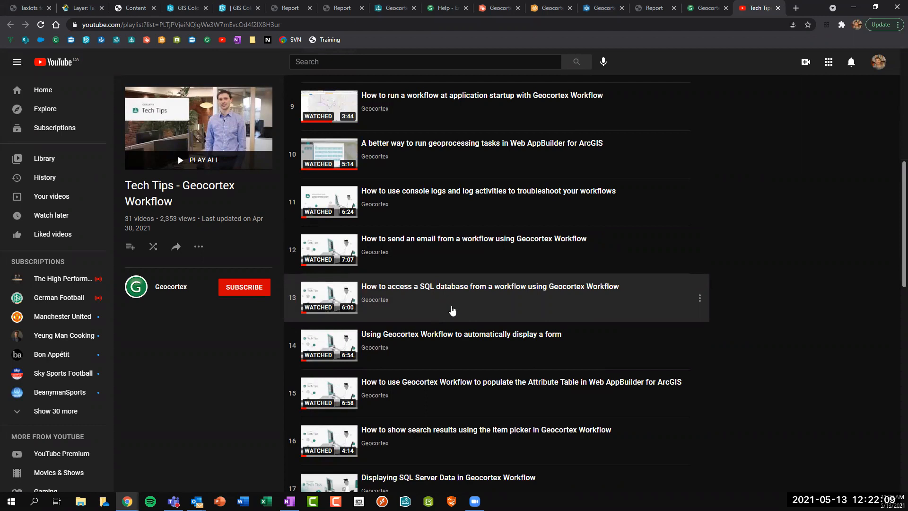
{"action": "scroll", "coordinate": [453, 310], "scroll_direction": "down", "scroll_amount": 4}
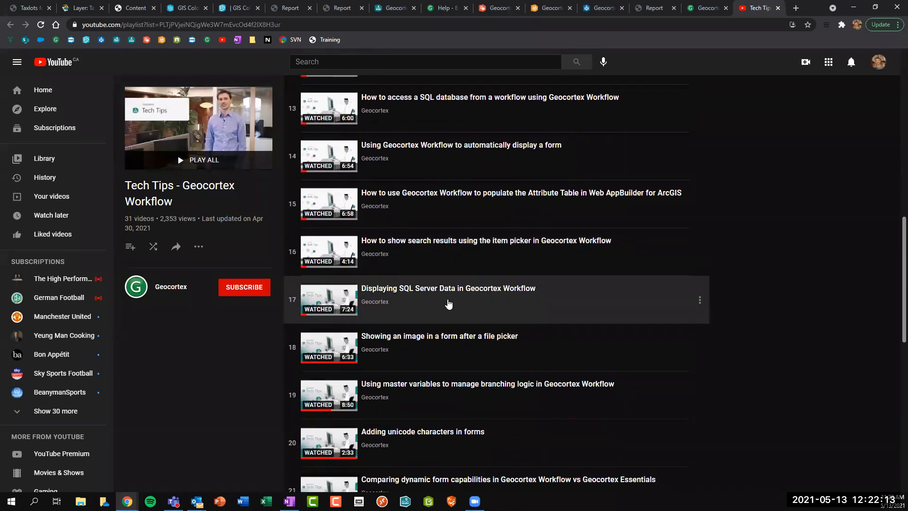
{"action": "scroll", "coordinate": [453, 284], "scroll_direction": "down", "scroll_amount": 4}
{"action": "scroll", "coordinate": [455, 282], "scroll_direction": "down", "scroll_amount": 2}
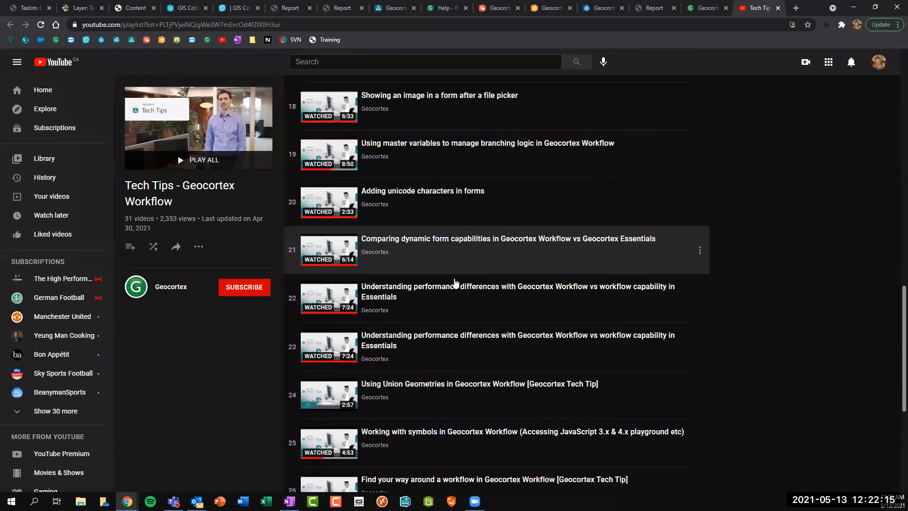
{"action": "scroll", "coordinate": [454, 282], "scroll_direction": "down", "scroll_amount": 1}
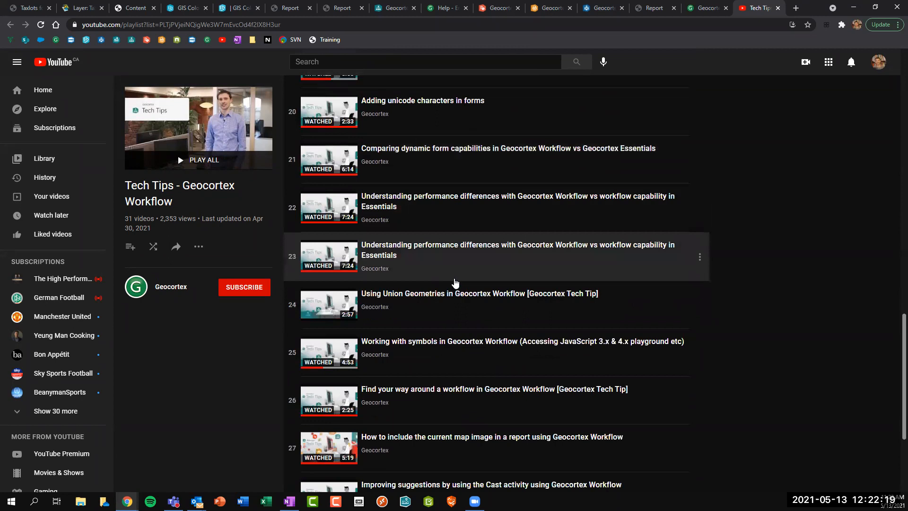
{"action": "scroll", "coordinate": [455, 283], "scroll_direction": "down", "scroll_amount": 3}
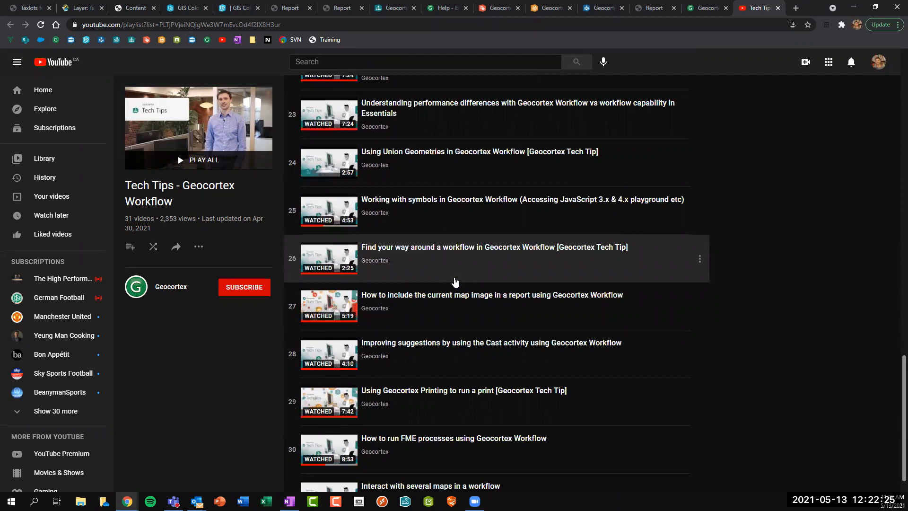
{"action": "scroll", "coordinate": [453, 280], "scroll_direction": "down", "scroll_amount": 1}
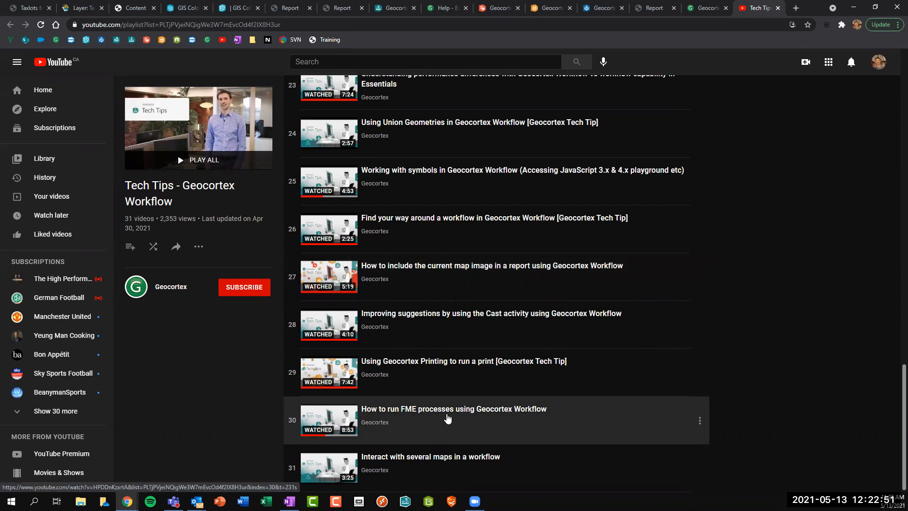
{"action": "left_click", "coordinate": [778, 8]}
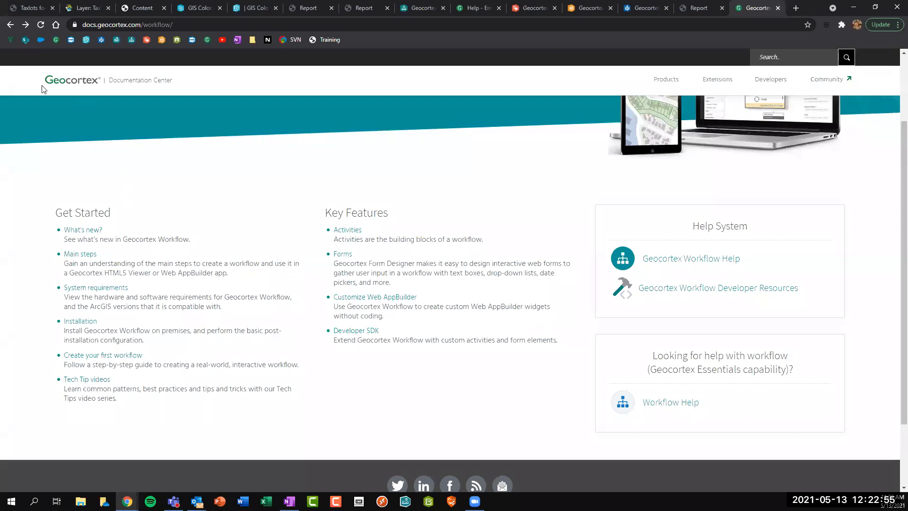
From the documentation home, open the Geocortex Reporting Tech Tips videos on YouTube.
{"action": "left_click", "coordinate": [10, 25]}
{"action": "left_click", "coordinate": [103, 302]}
{"action": "scroll", "coordinate": [90, 312], "scroll_direction": "down", "scroll_amount": 4}
{"action": "left_click", "coordinate": [90, 316]}
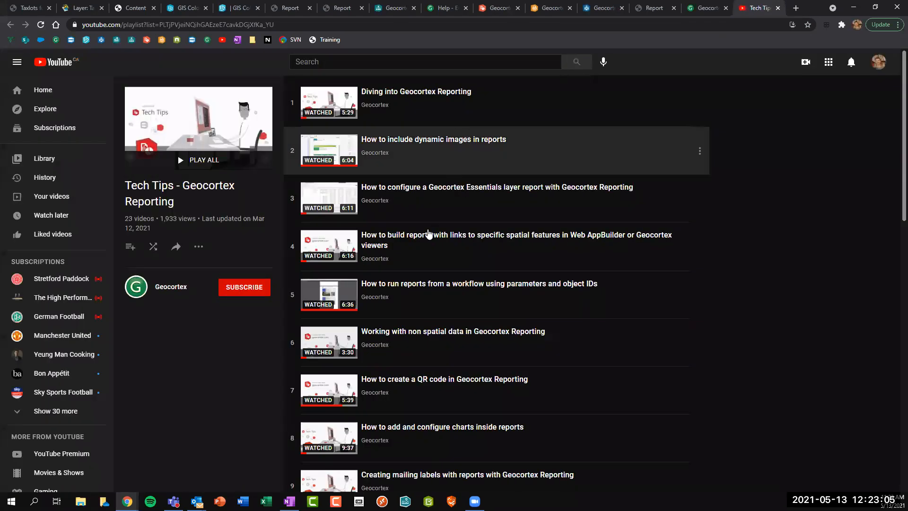
Browse the Reporting tech tip videos, then return to the GIS Colorado draft workflow.
{"action": "scroll", "coordinate": [477, 267], "scroll_direction": "down", "scroll_amount": 1}
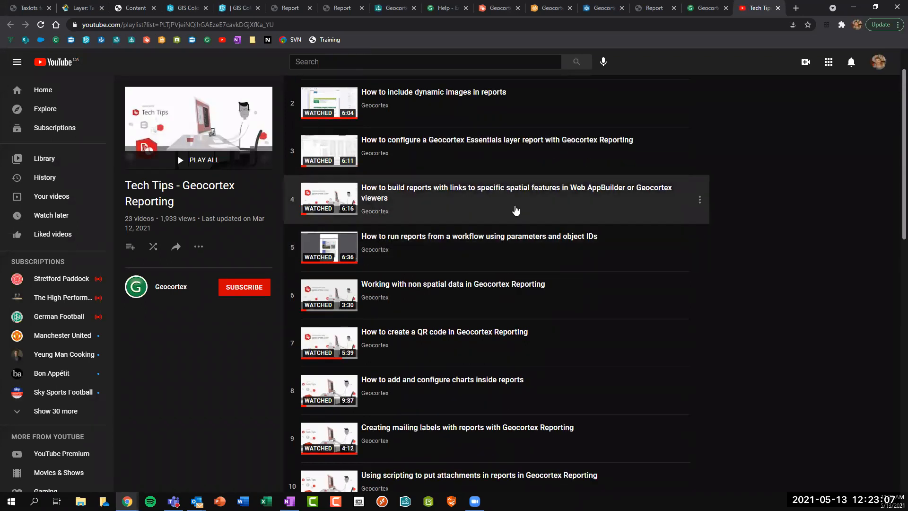
{"action": "scroll", "coordinate": [515, 210], "scroll_direction": "down", "scroll_amount": 3}
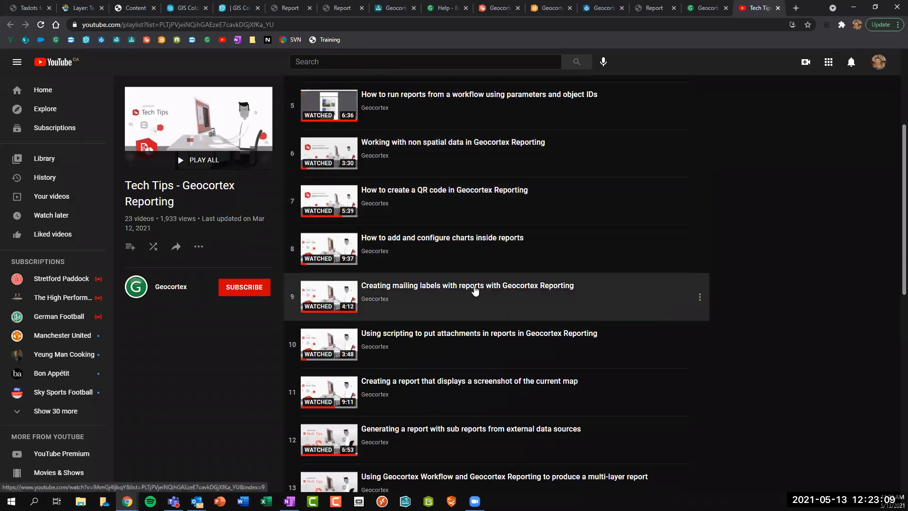
{"action": "scroll", "coordinate": [475, 290], "scroll_direction": "down", "scroll_amount": 4}
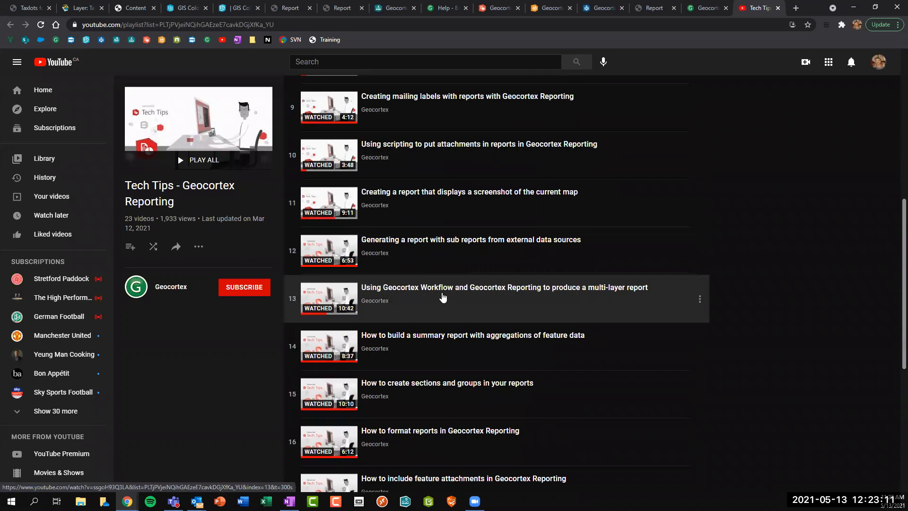
{"action": "scroll", "coordinate": [533, 252], "scroll_direction": "up", "scroll_amount": 3}
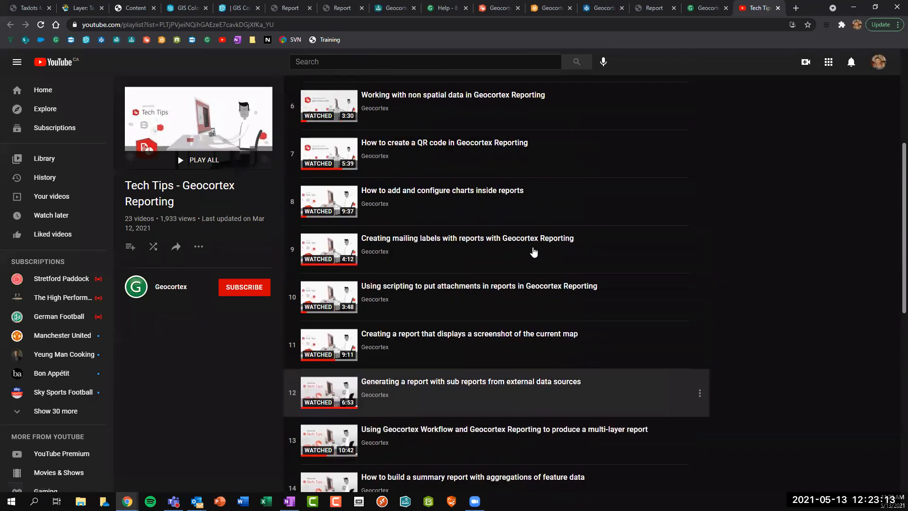
{"action": "scroll", "coordinate": [532, 251], "scroll_direction": "up", "scroll_amount": 3}
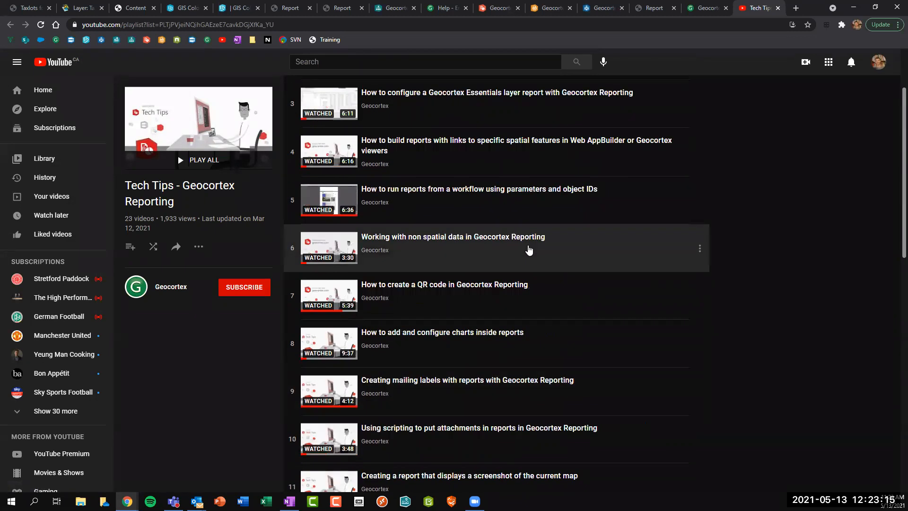
{"action": "scroll", "coordinate": [528, 249], "scroll_direction": "up", "scroll_amount": 2}
{"action": "scroll", "coordinate": [530, 249], "scroll_direction": "down", "scroll_amount": 5}
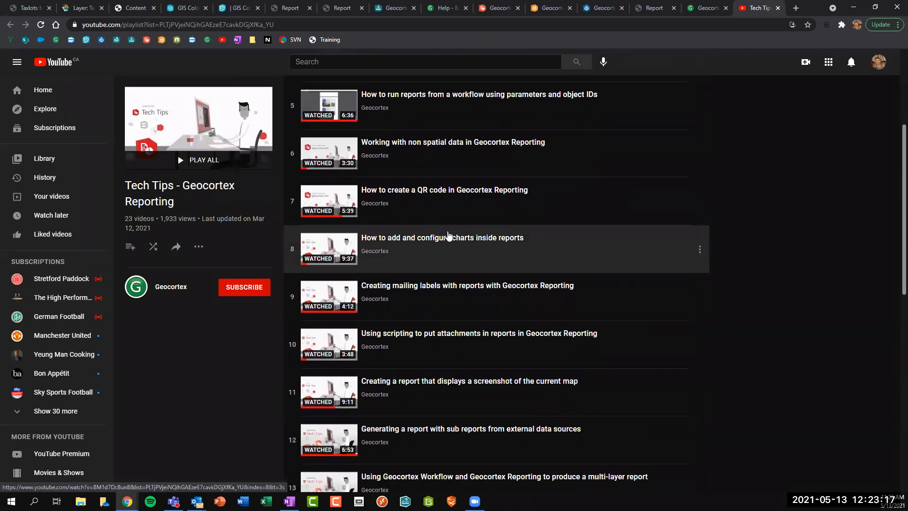
{"action": "scroll", "coordinate": [455, 236], "scroll_direction": "down", "scroll_amount": 1}
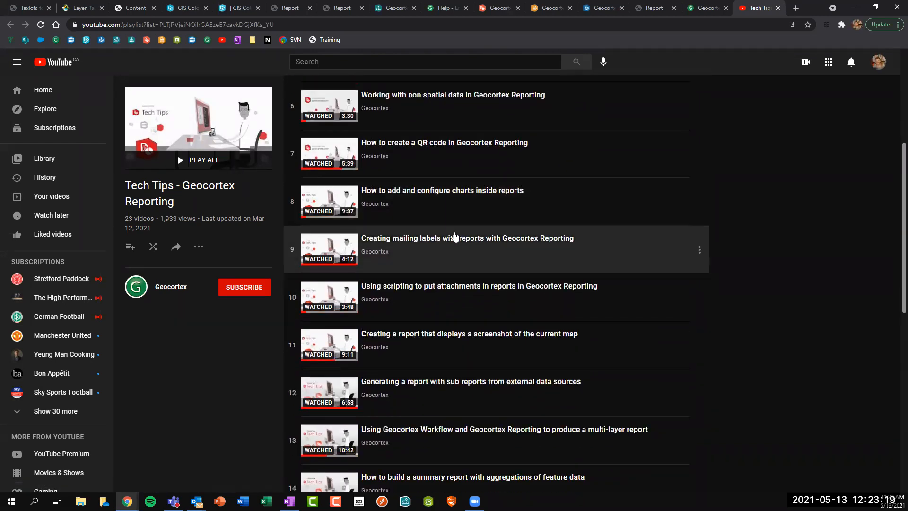
{"action": "scroll", "coordinate": [420, 236], "scroll_direction": "down", "scroll_amount": 3}
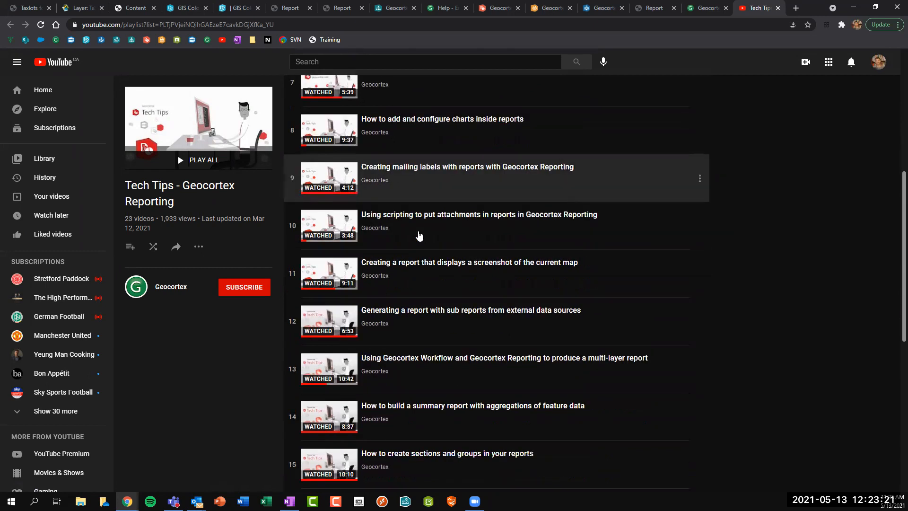
{"action": "scroll", "coordinate": [424, 204], "scroll_direction": "down", "scroll_amount": 3}
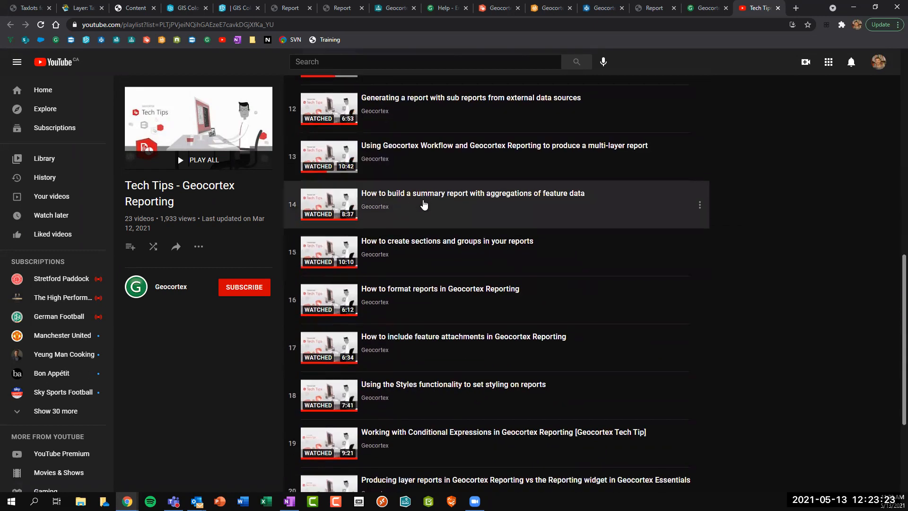
{"action": "scroll", "coordinate": [424, 204], "scroll_direction": "up", "scroll_amount": 10}
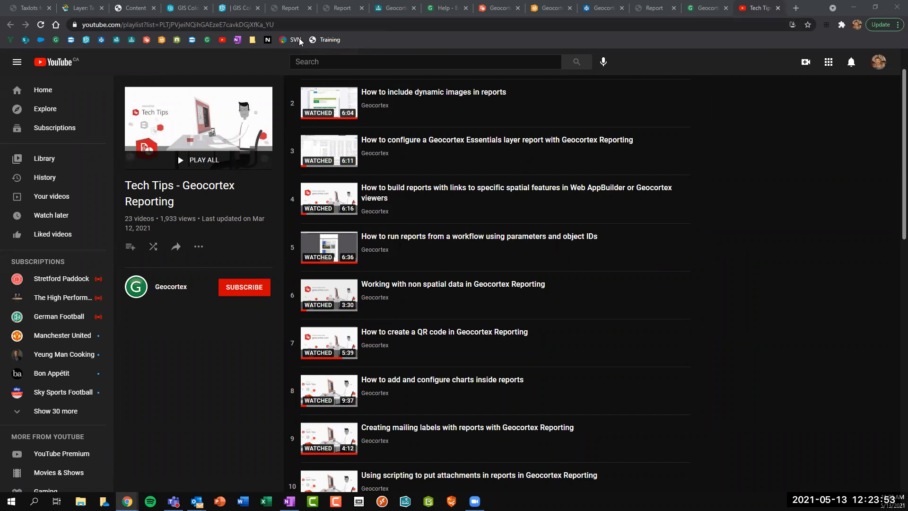
{"action": "left_click", "coordinate": [390, 6]}
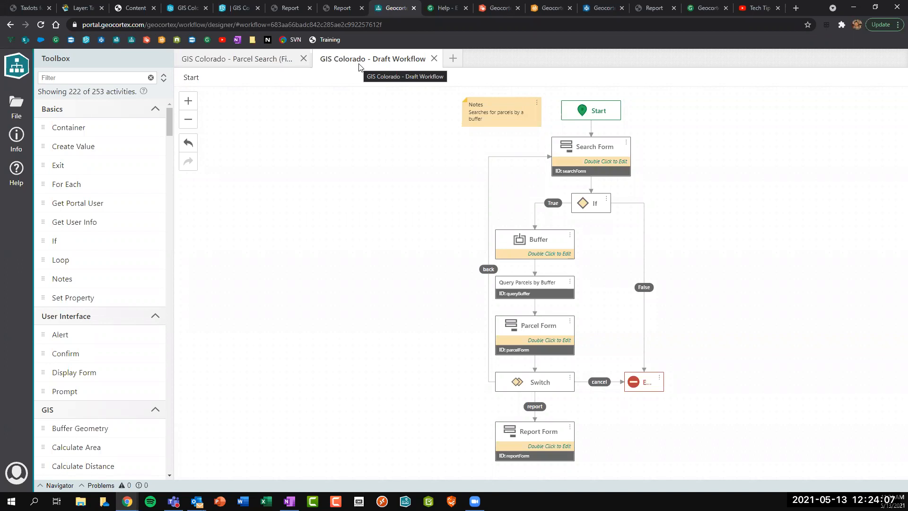
Export the GIS Colorado Draft Workflow as JSON and show the downloaded file in its folder.
{"action": "left_click", "coordinate": [16, 105]}
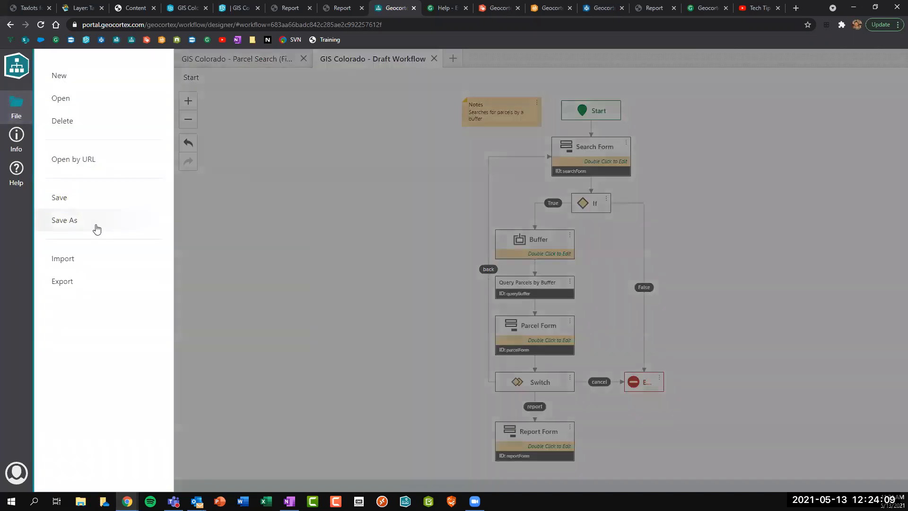
{"action": "left_click", "coordinate": [65, 284]}
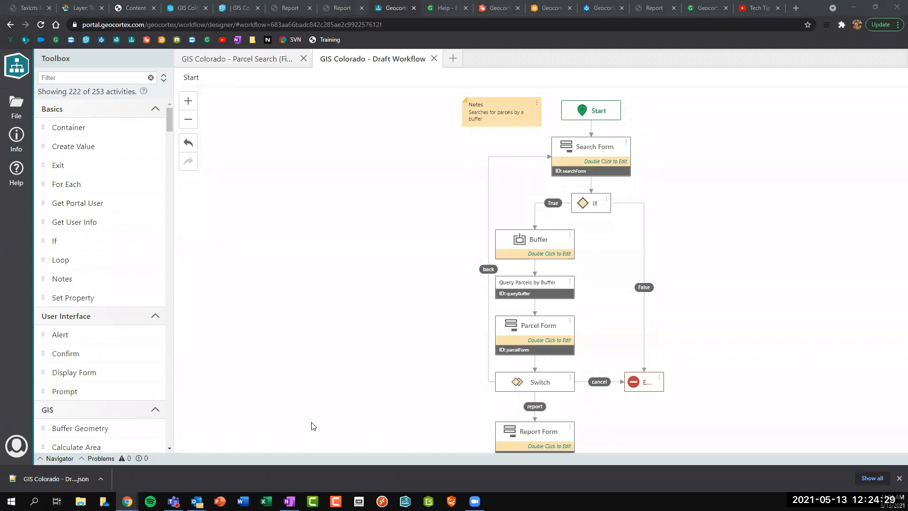
{"action": "right_click", "coordinate": [47, 477]}
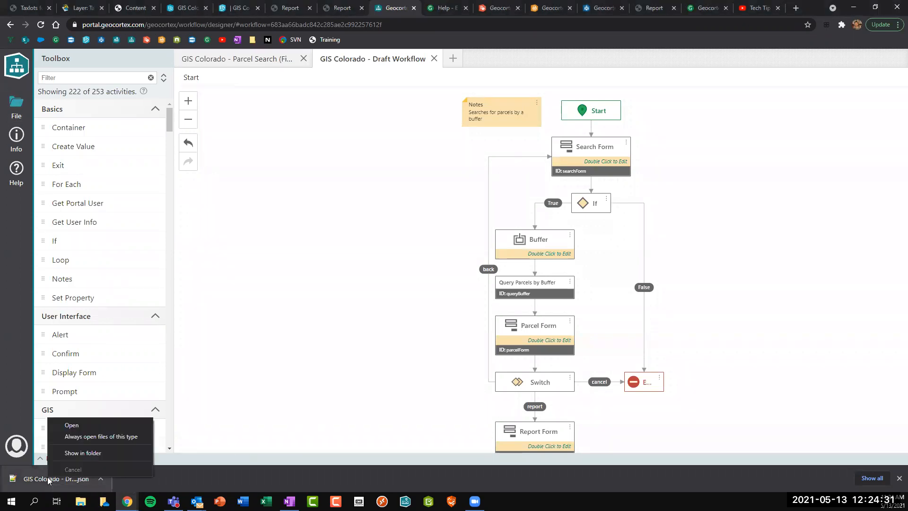
{"action": "left_click", "coordinate": [90, 453]}
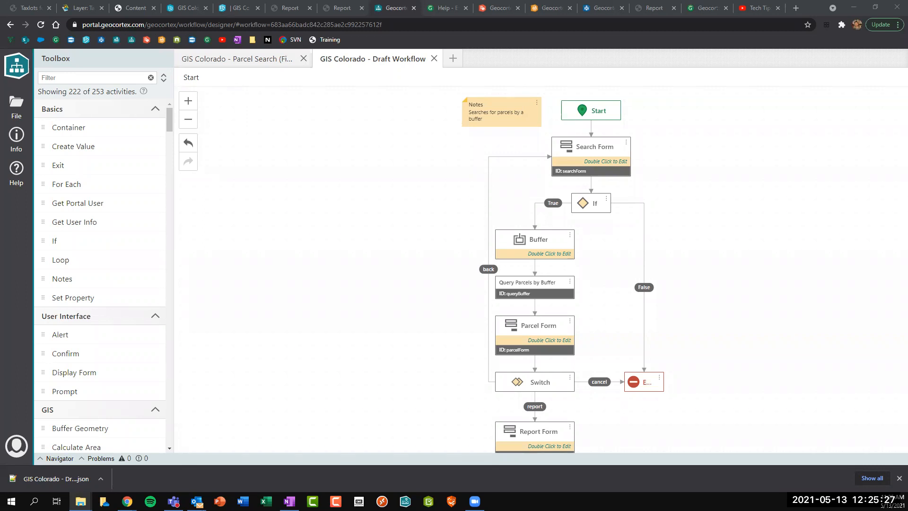
Load the shared GIS Colorado OneDrive folder link in a new incognito window.
{"action": "left_click", "coordinate": [897, 25]}
{"action": "left_click", "coordinate": [834, 79]}
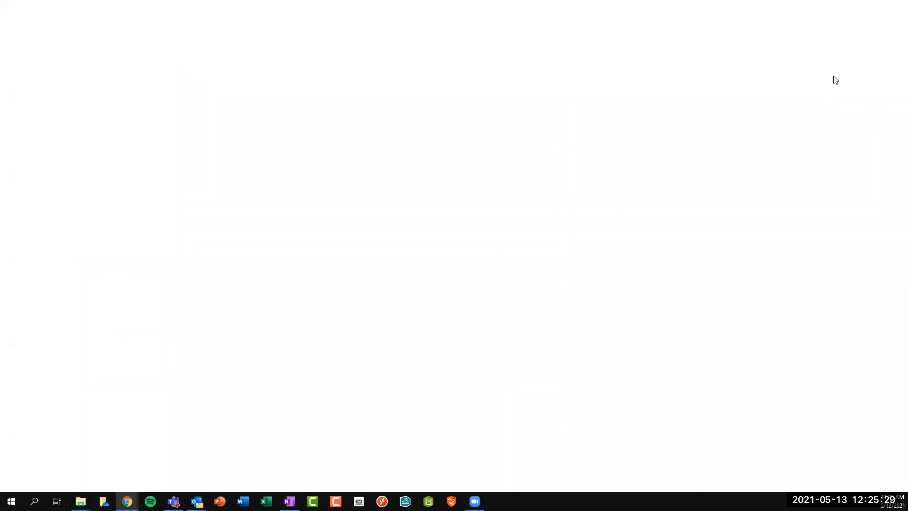
{"action": "key", "text": "Return"}
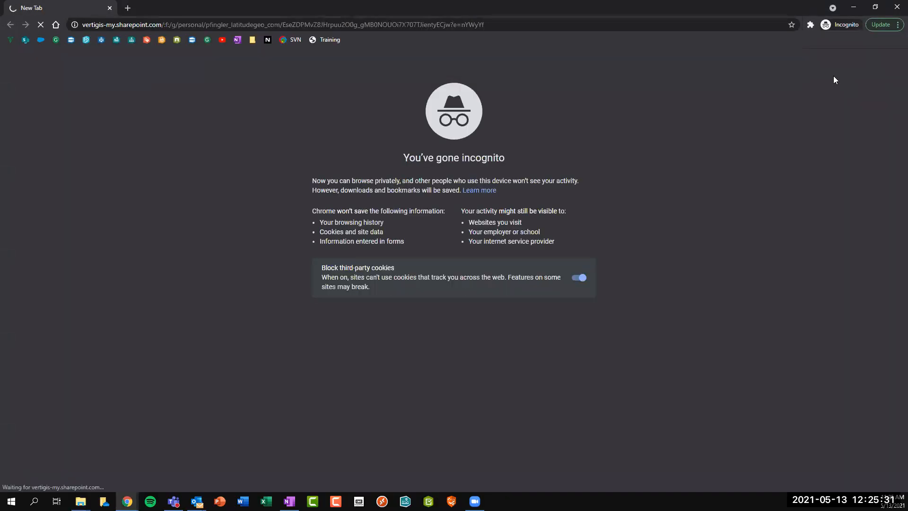